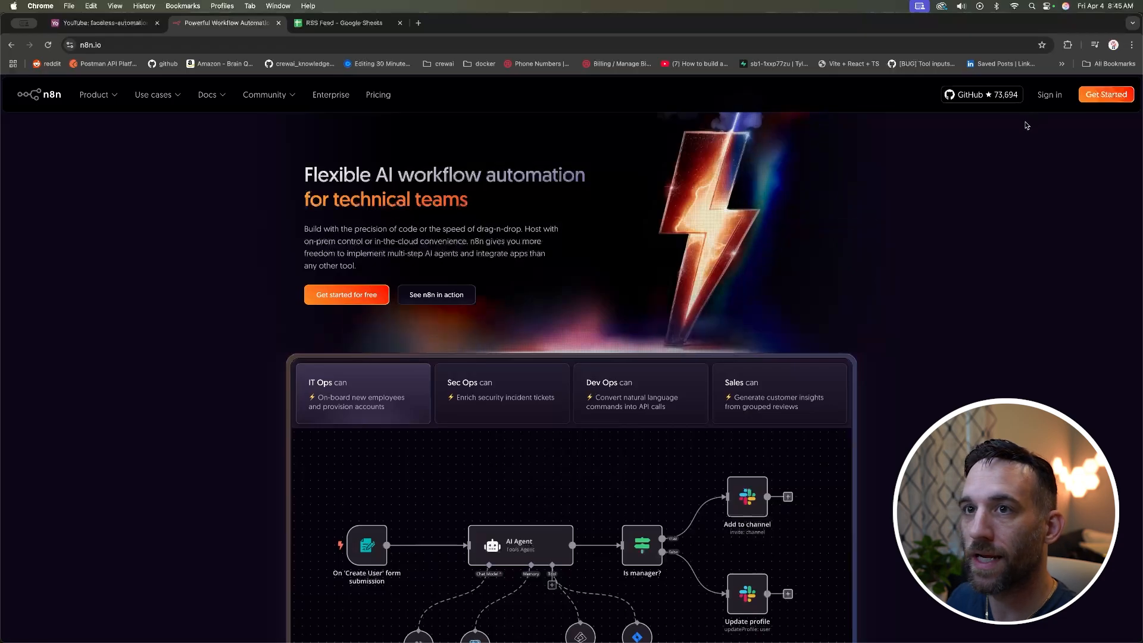
# Step: Sign in to n8n cloud, open the workspace and create a new blank workflow
pyautogui.click(1051, 96)
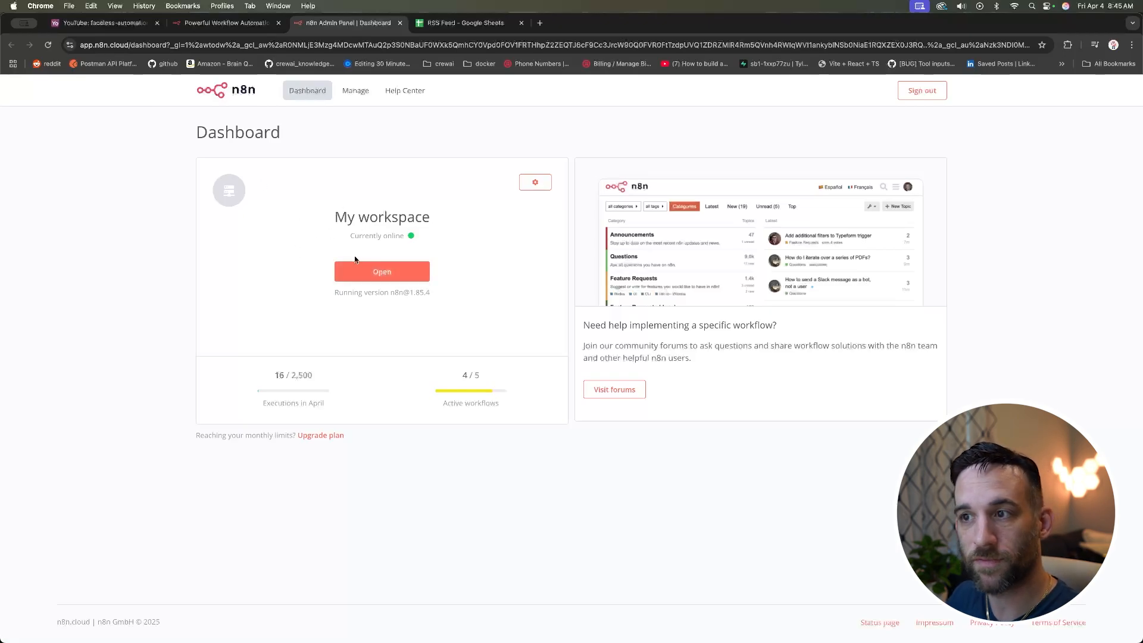
pyautogui.click(383, 271)
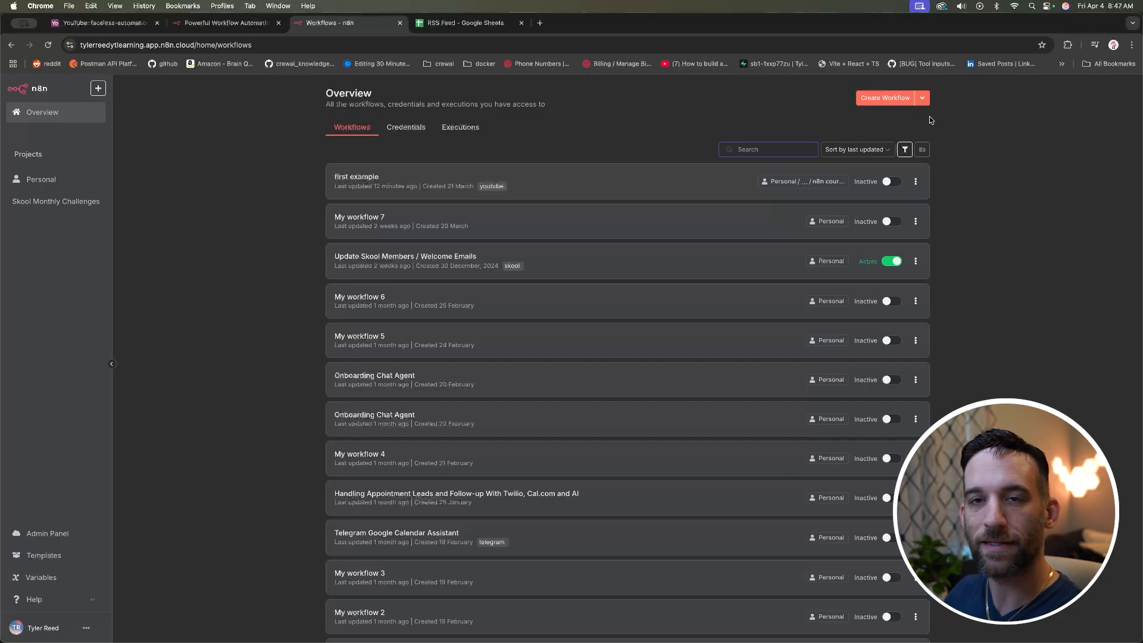
pyautogui.click(883, 99)
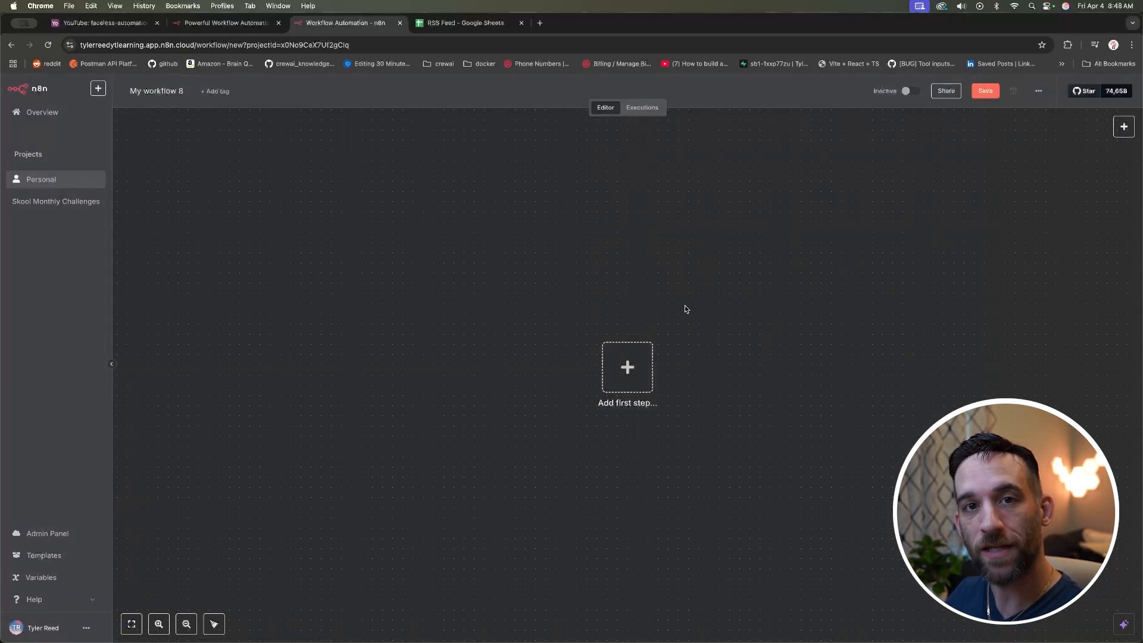
# Step: Add an RSS Feed Trigger as the workflow's first step by searching 'rss'
pyautogui.click(629, 369)
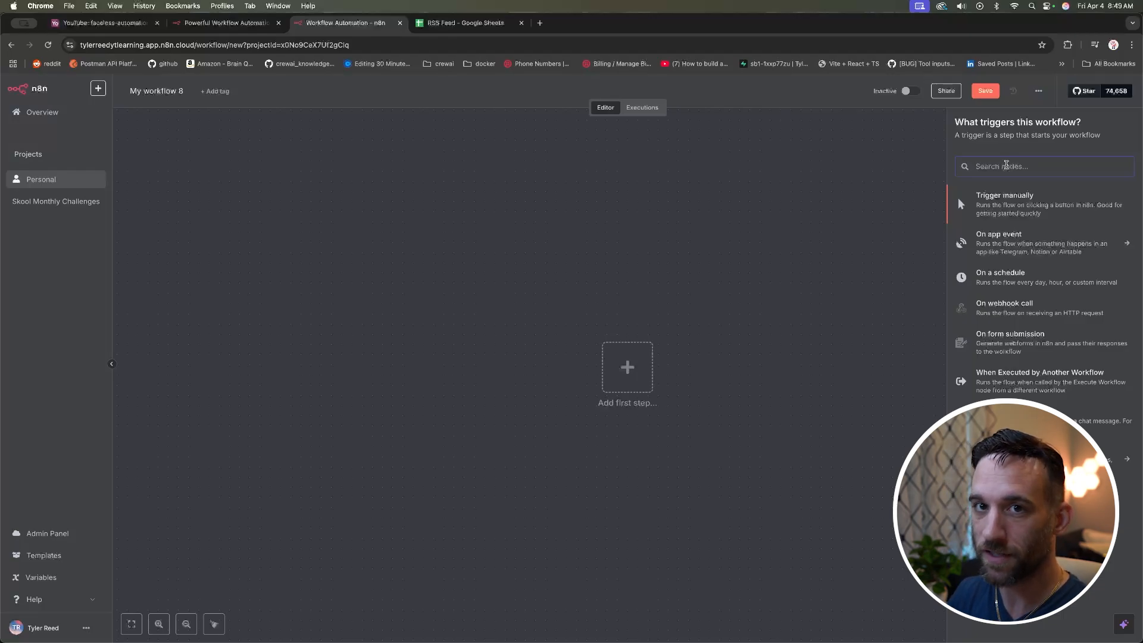
pyautogui.write('rss')
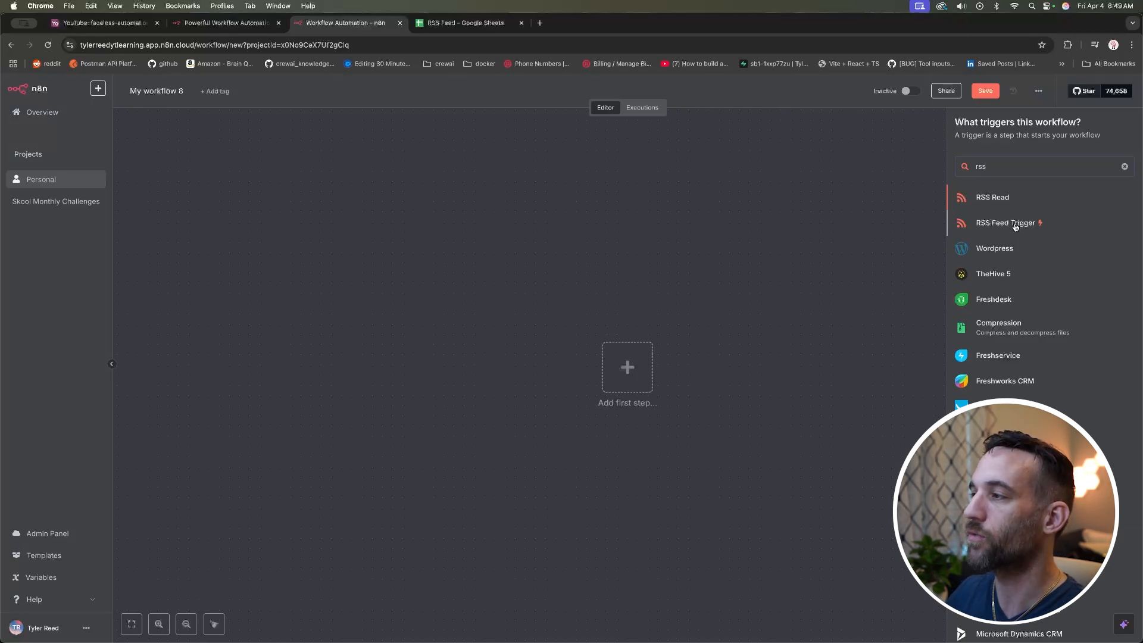
pyautogui.click(1015, 226)
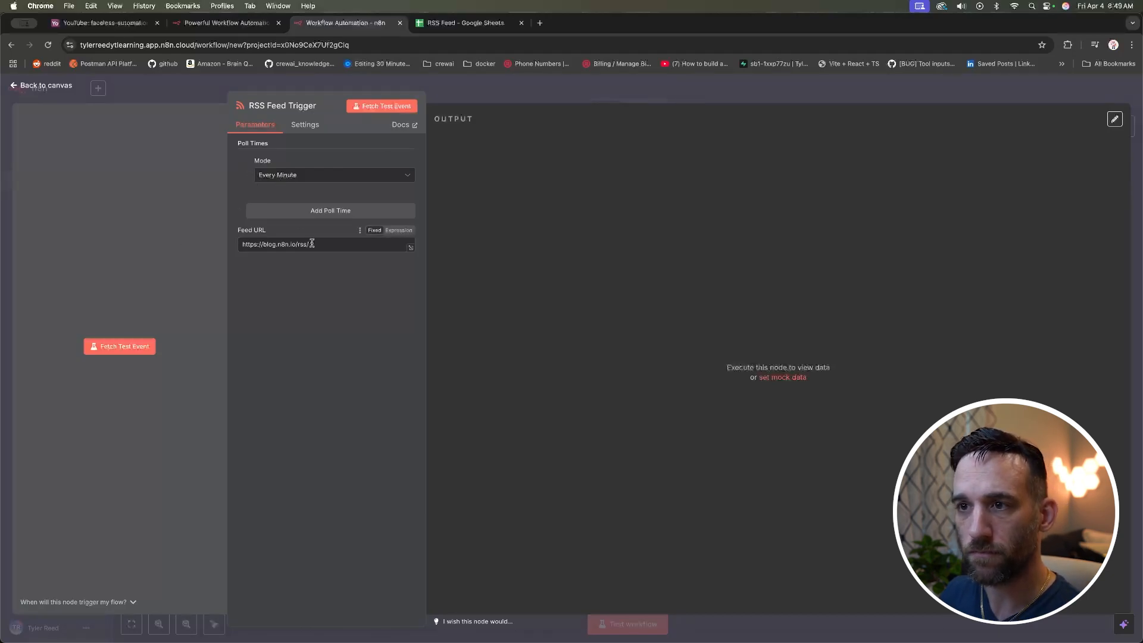
# Step: Fetch a test event from the n8n blog RSS feed, returning 1 item
pyautogui.moveTo(331, 244); pyautogui.dragTo(232, 244)
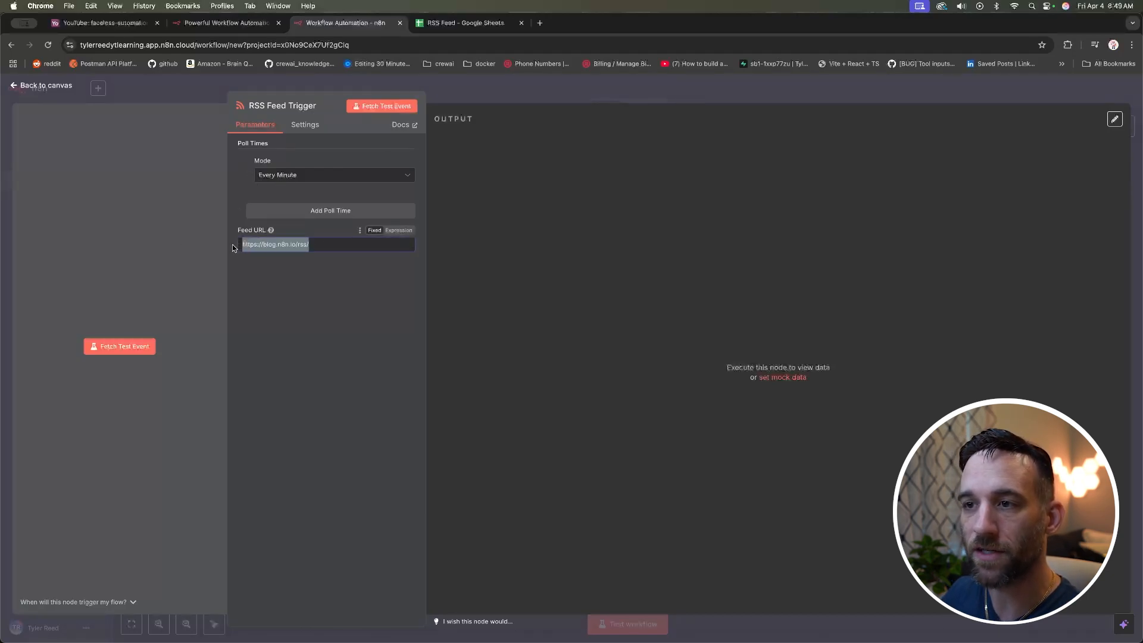
pyautogui.click(332, 243)
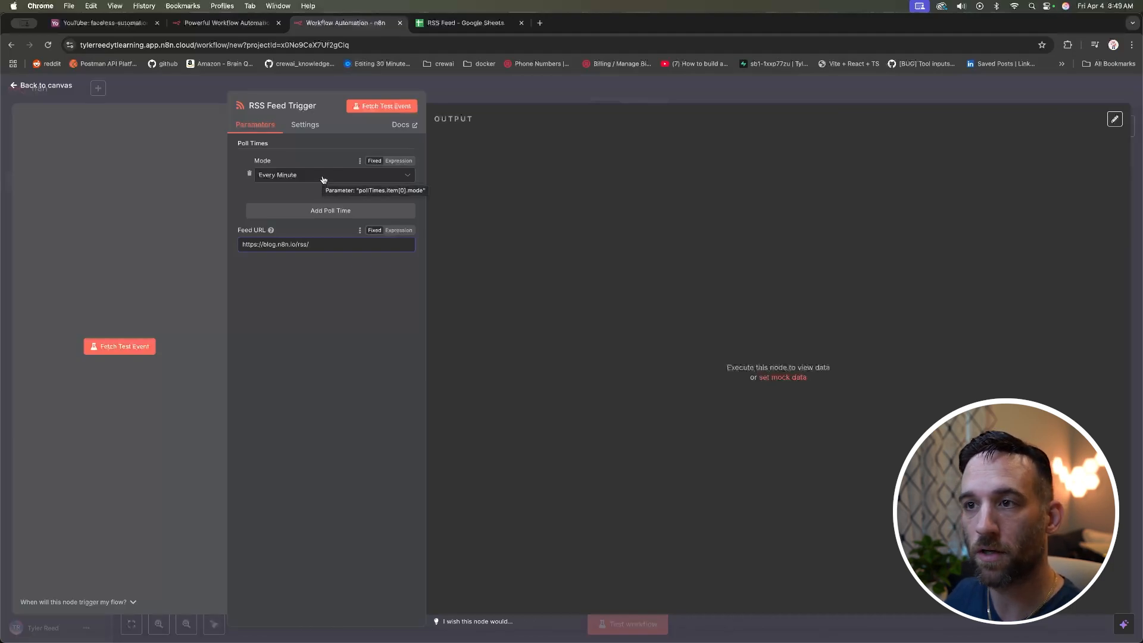
pyautogui.click(384, 107)
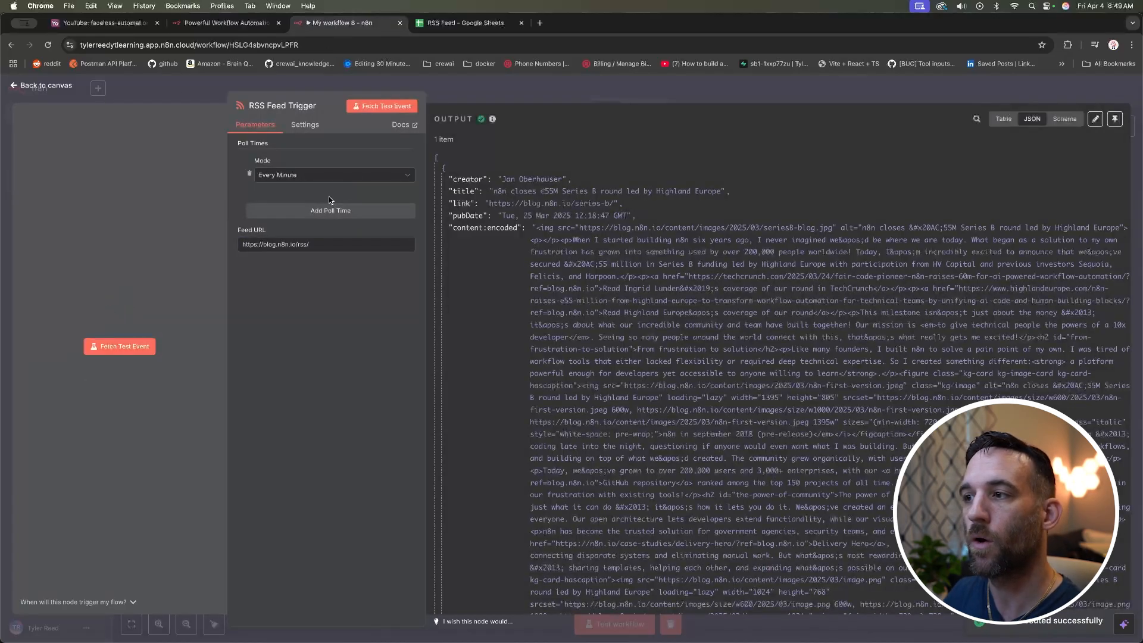
pyautogui.moveTo(456, 139)
pyautogui.mouseDown()
pyautogui.moveTo(433, 141)
pyautogui.moveTo(506, 155)
pyautogui.moveTo(436, 142)
pyautogui.mouseUp()
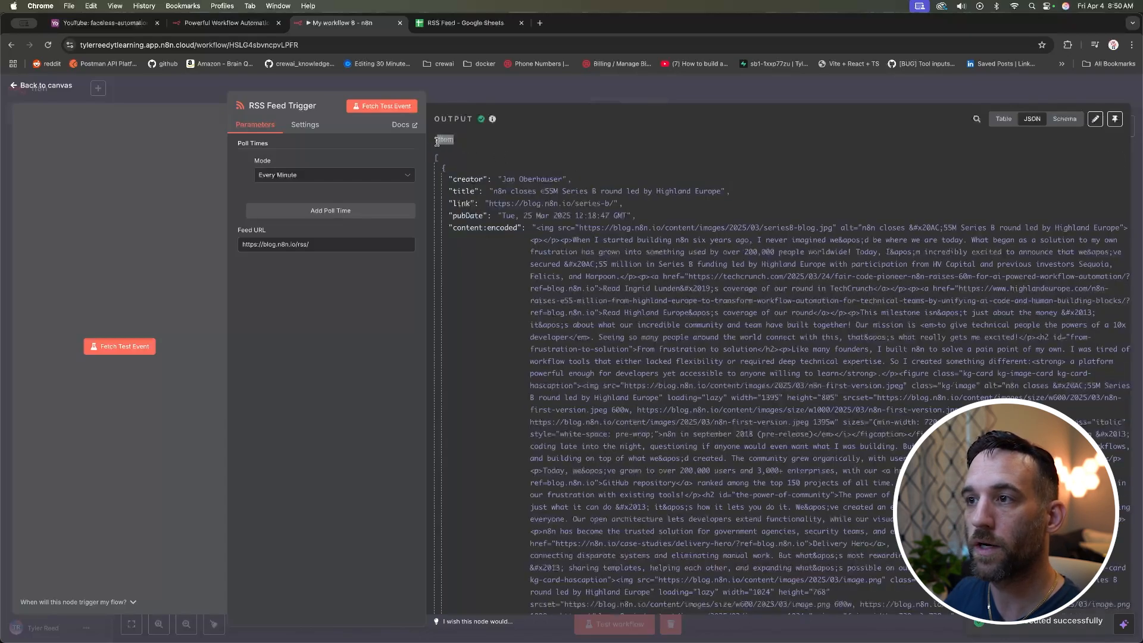
pyautogui.click(495, 143)
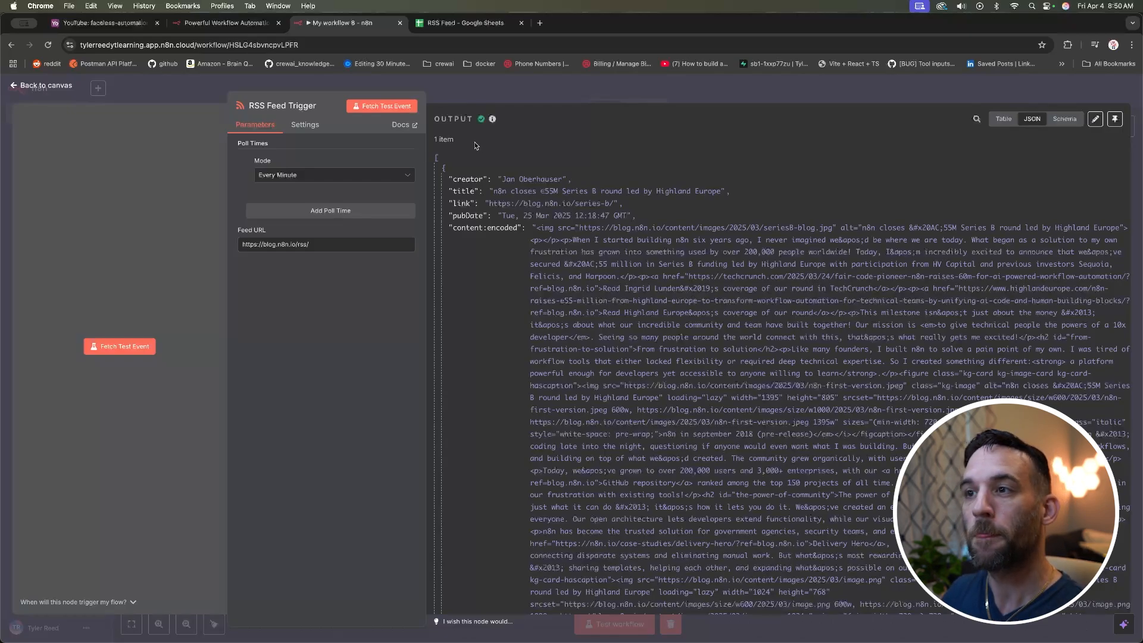
pyautogui.tripleClick(456, 138)
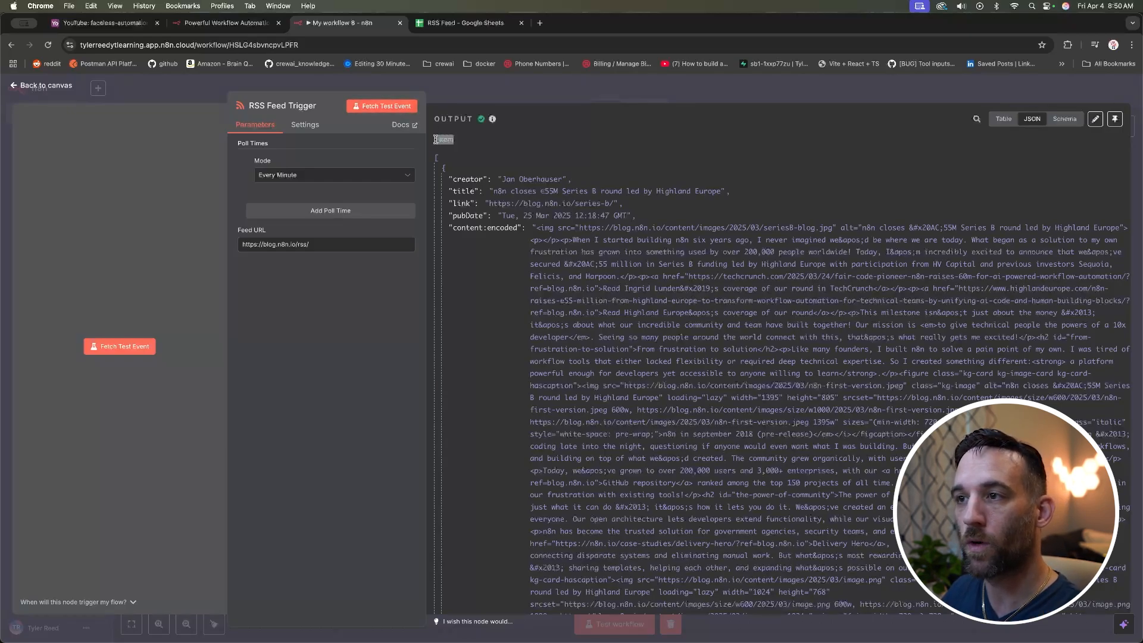
pyautogui.click(503, 154)
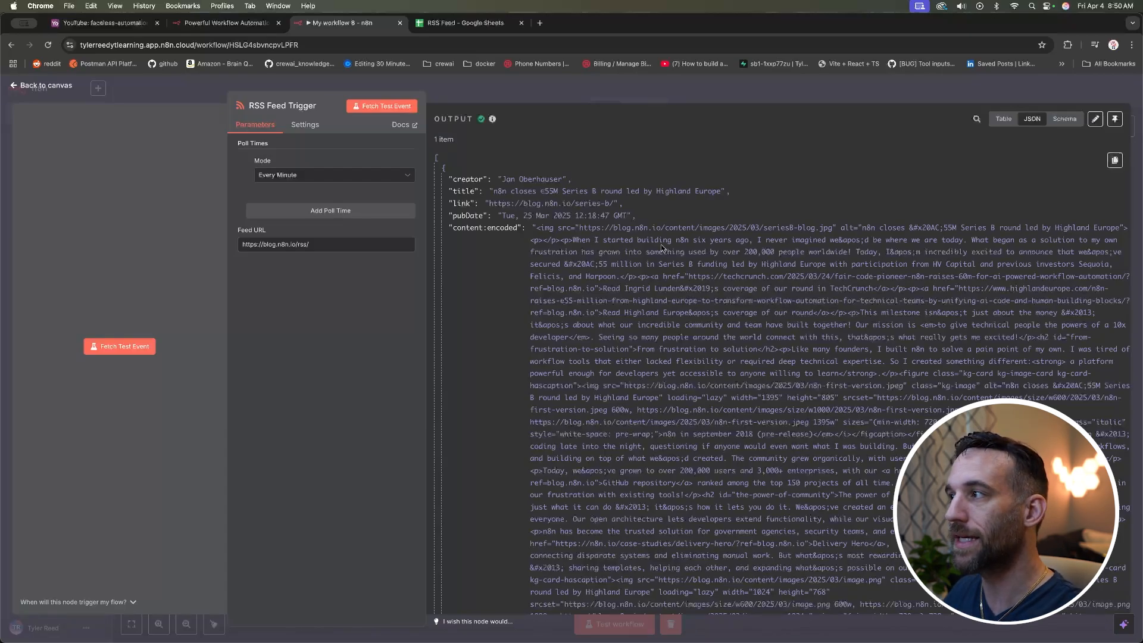
# Step: Compare the Table, JSON and Schema output views, noting the creator and pubDate fields
pyautogui.click(1004, 119)
pyautogui.click(1033, 119)
pyautogui.click(1064, 119)
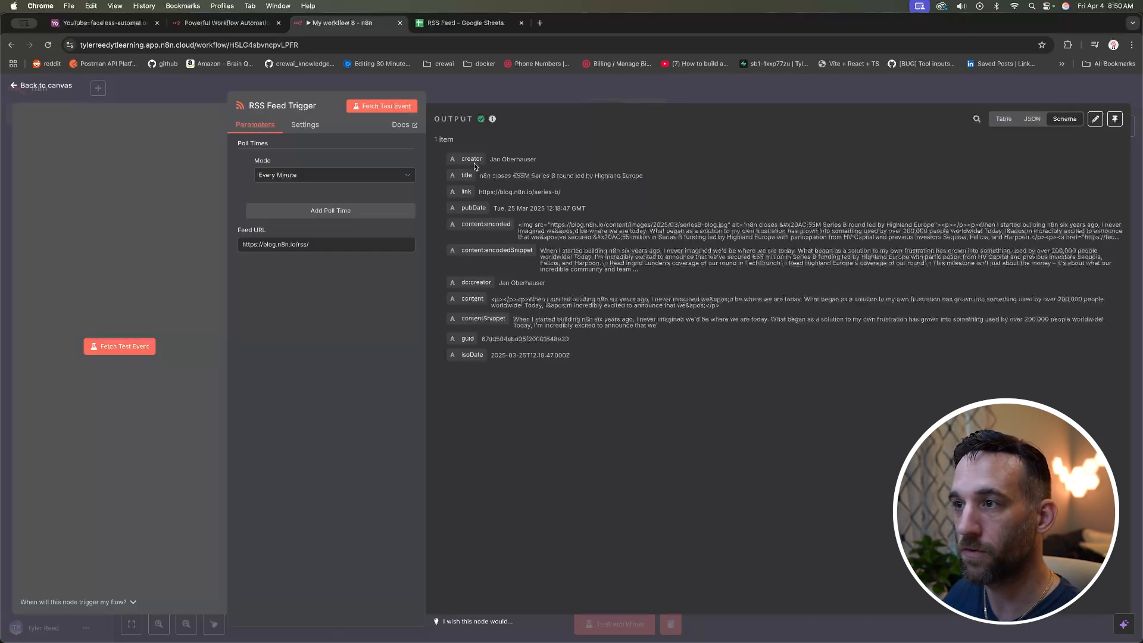
pyautogui.moveTo(537, 159); pyautogui.dragTo(478, 192)
pyautogui.moveTo(586, 209); pyautogui.dragTo(516, 208)
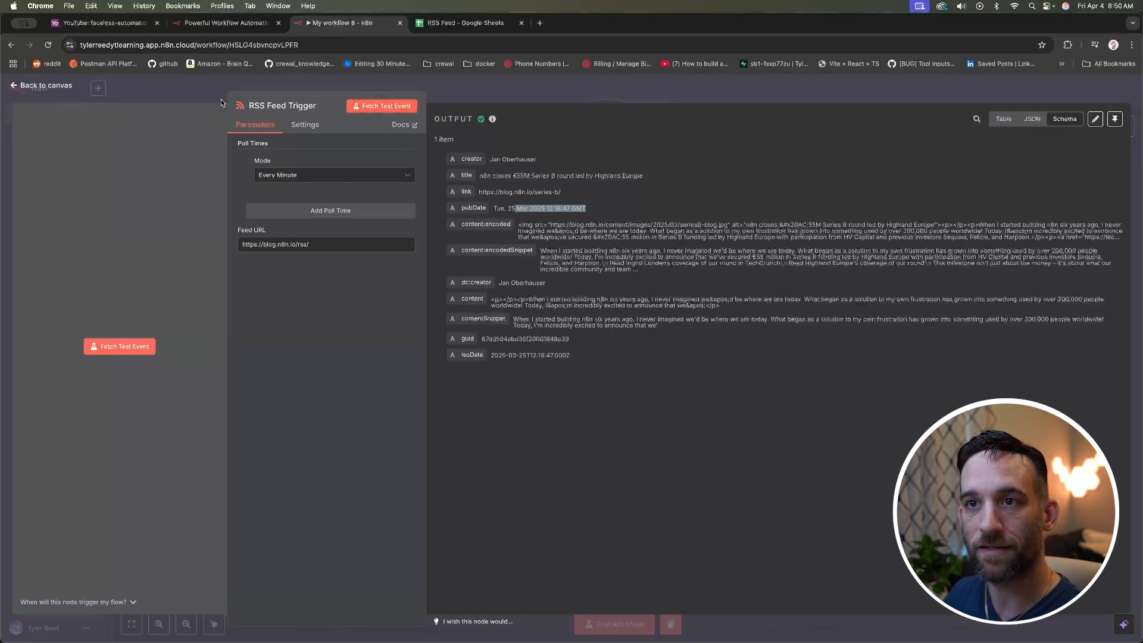
pyautogui.click(47, 89)
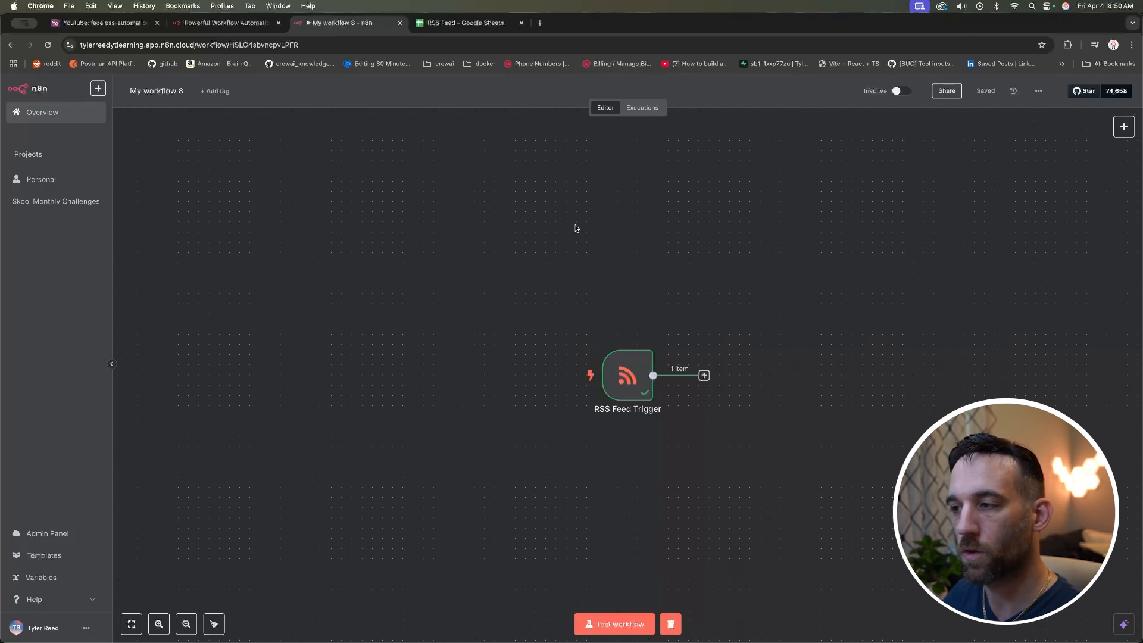
# Step: Review the RSS Feed Trigger's output fields, then open the picker for the next step
pyautogui.hscroll(5, 609, 231)
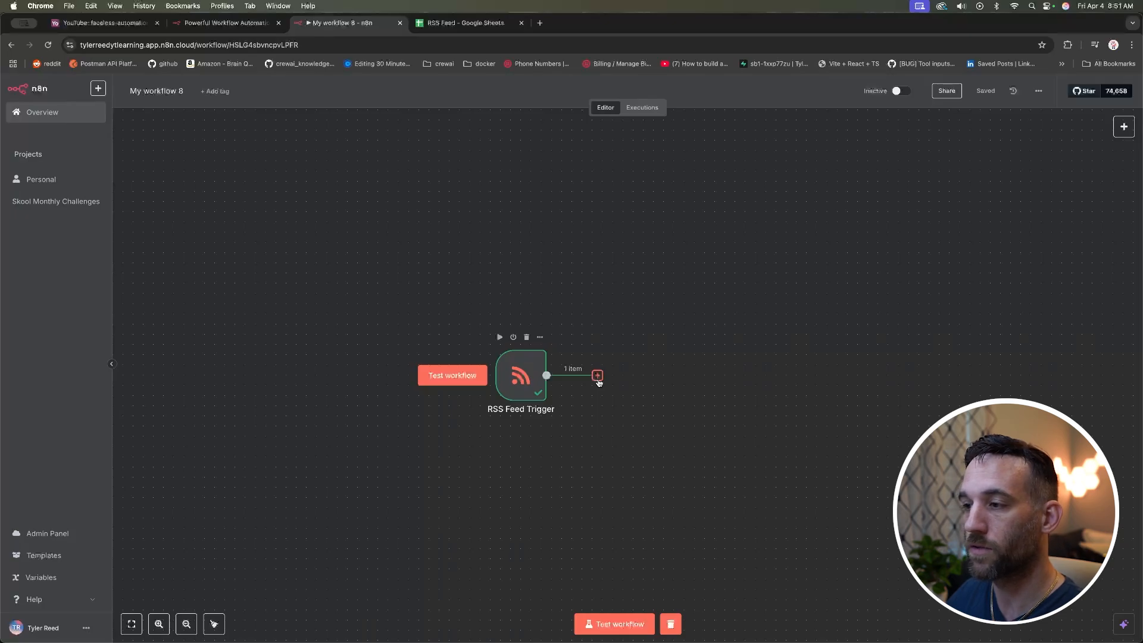
pyautogui.doubleClick(535, 383)
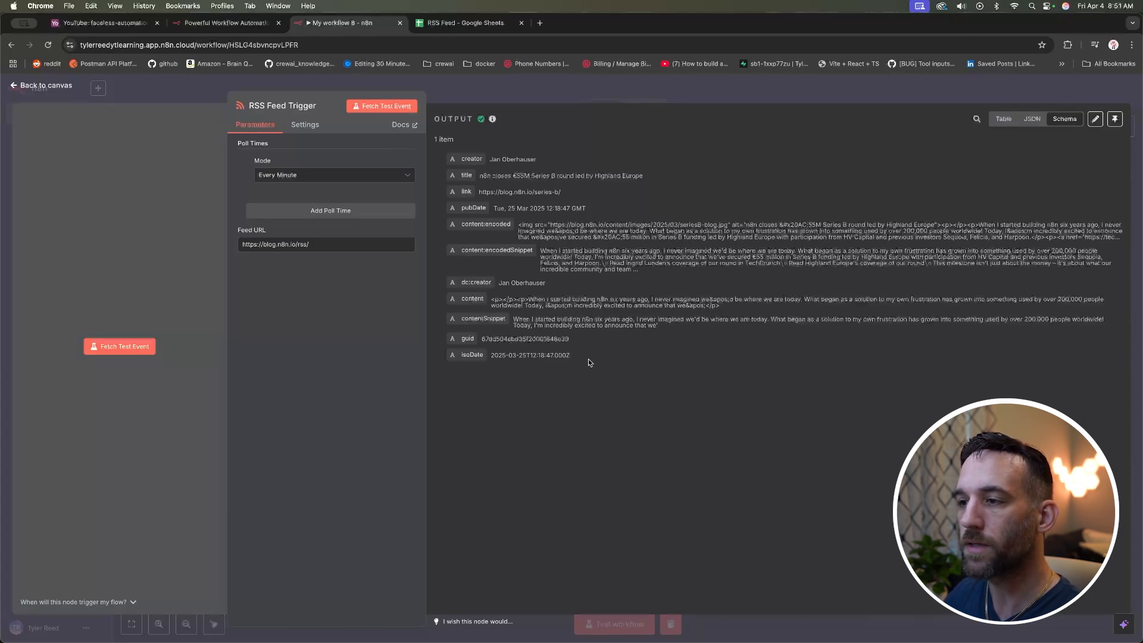
pyautogui.moveTo(591, 361); pyautogui.dragTo(488, 238)
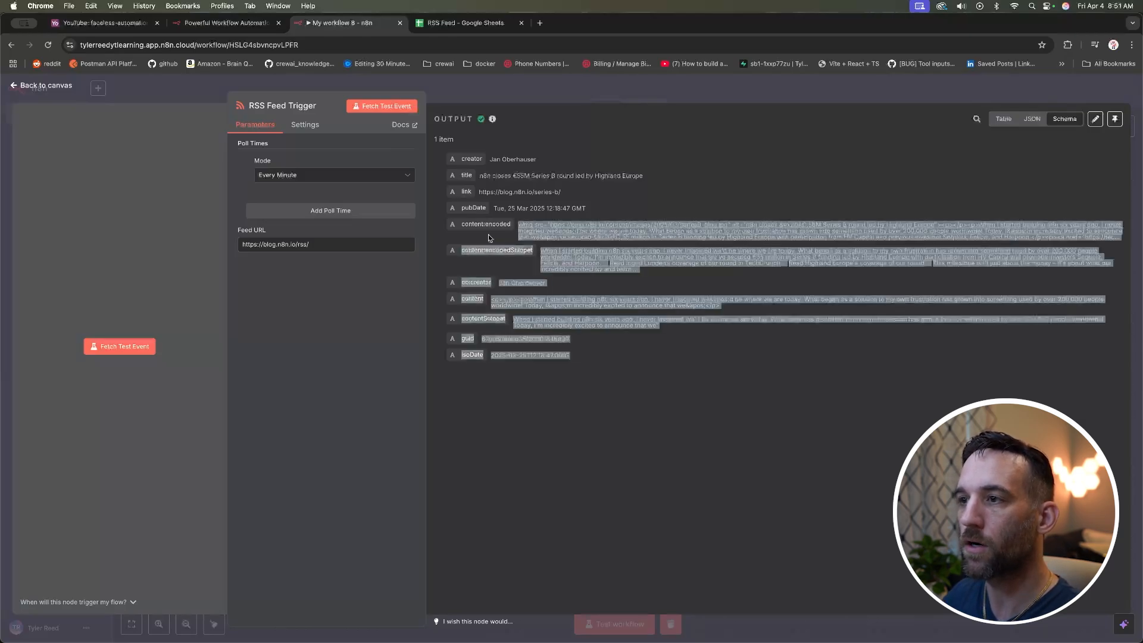
pyautogui.click(594, 360)
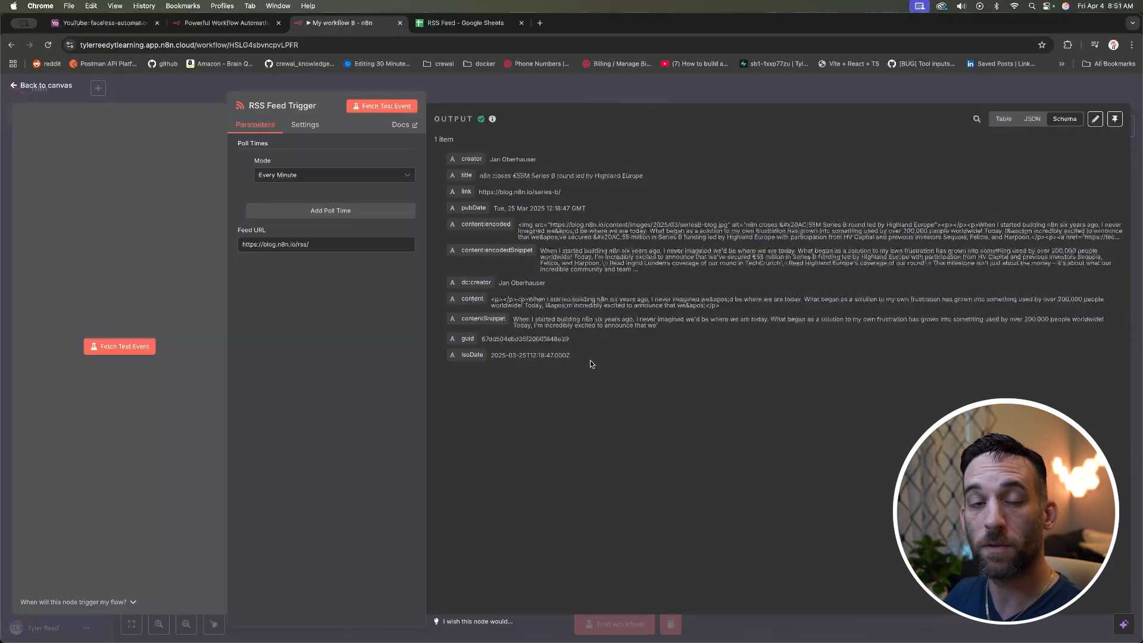
pyautogui.moveTo(591, 360); pyautogui.dragTo(463, 176)
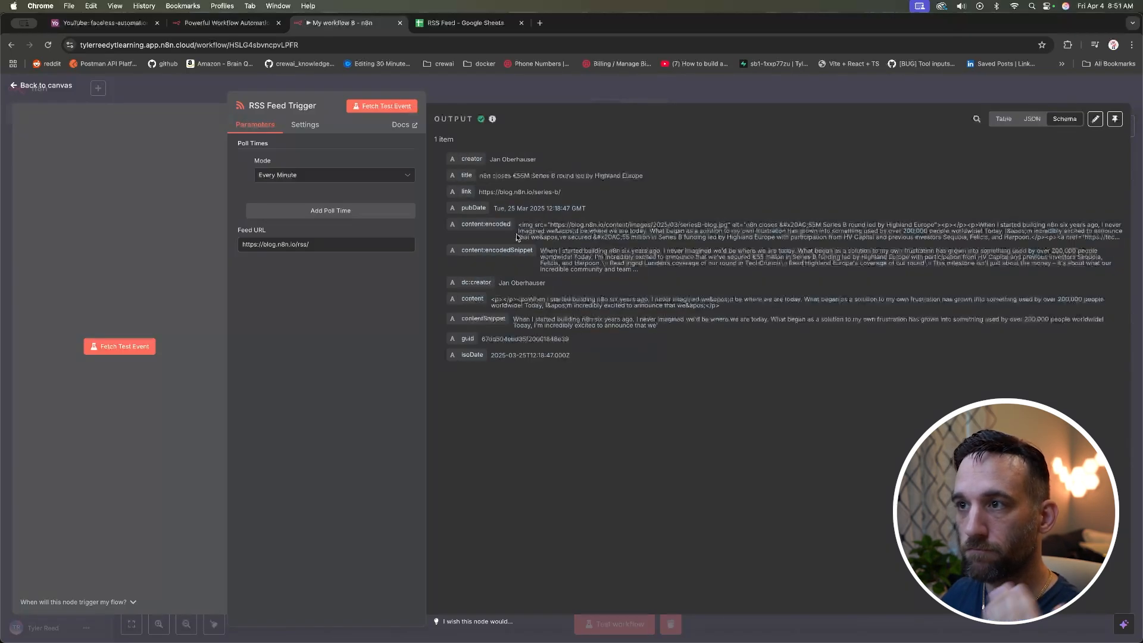
pyautogui.click(163, 87)
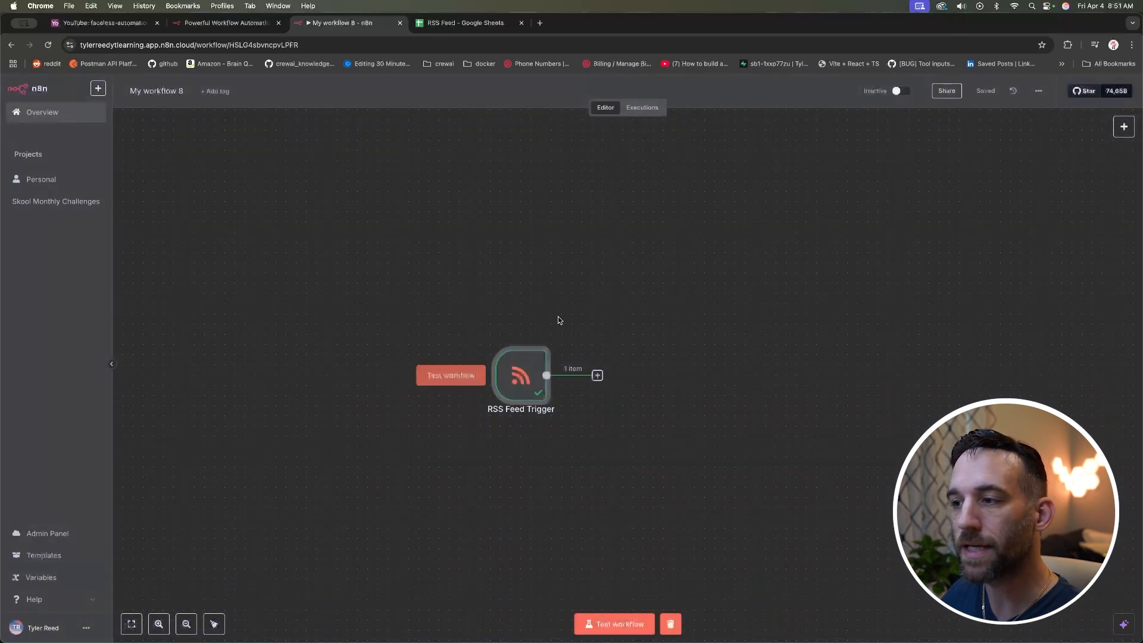
pyautogui.click(597, 376)
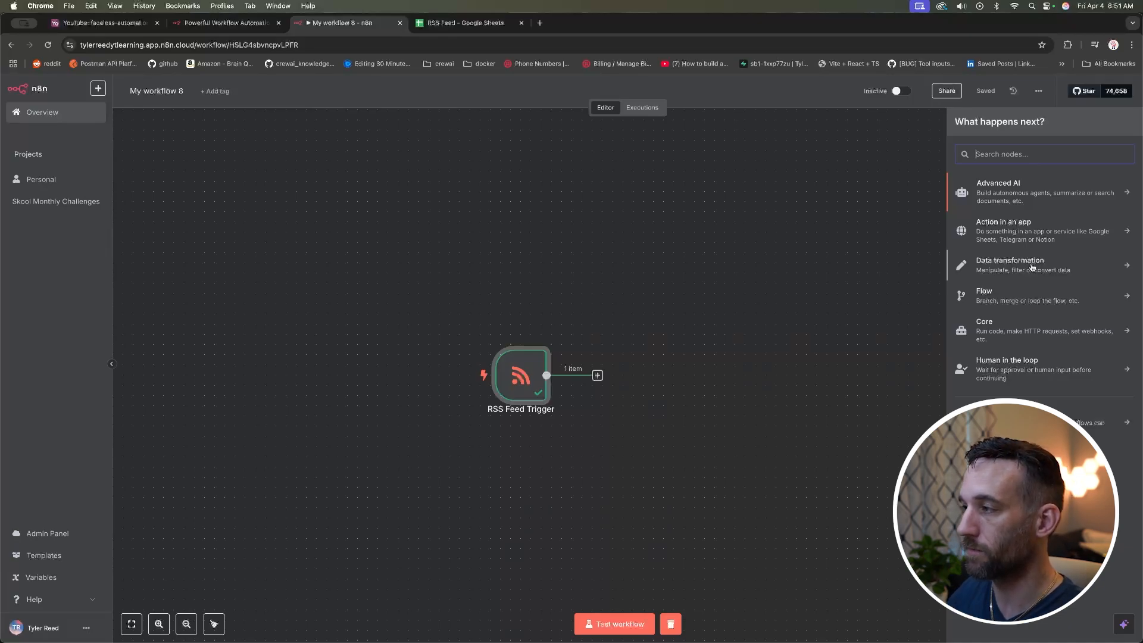
# Step: Add an Edit Fields (Set) node from Data transformation, keeping Manual Mapping mode
pyautogui.click(1031, 267)
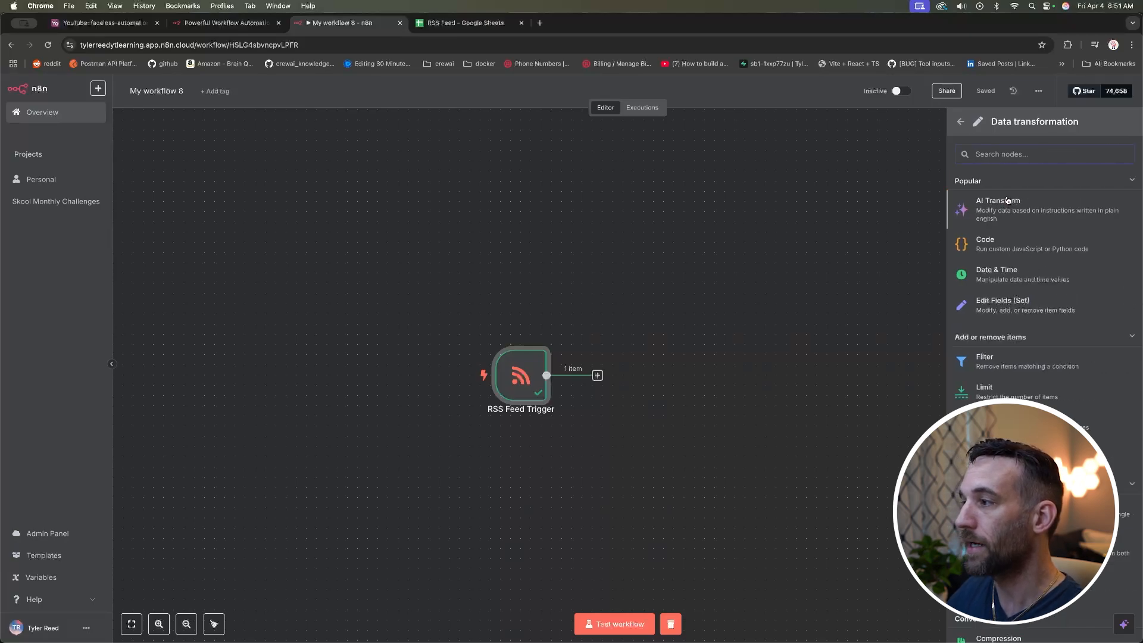
pyautogui.click(1019, 307)
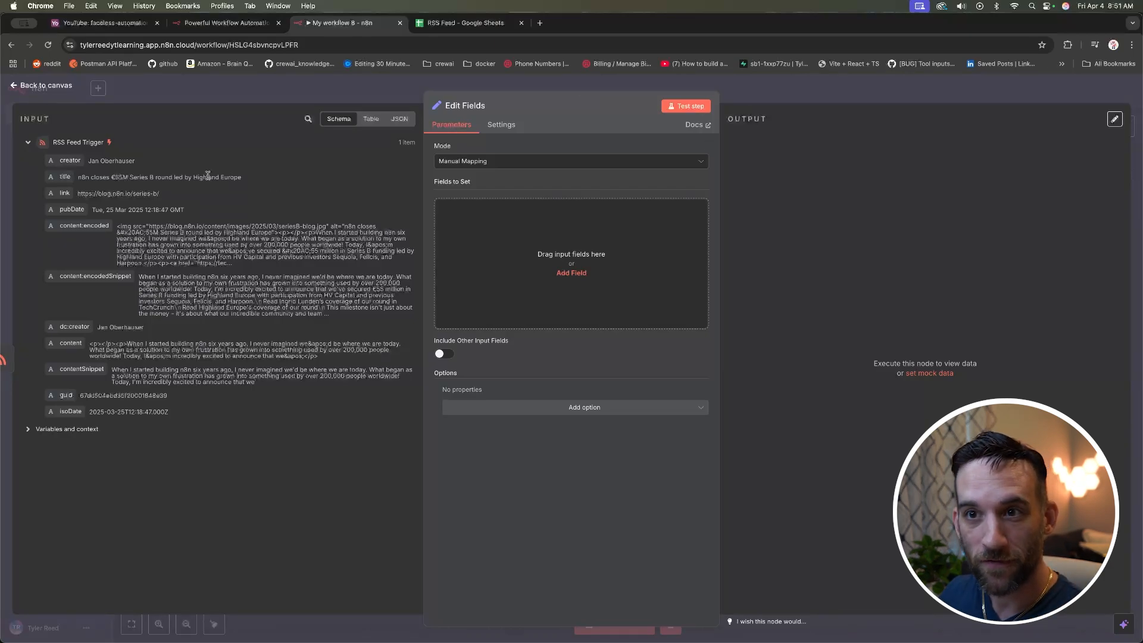
pyautogui.moveTo(107, 168); pyautogui.dragTo(484, 156)
pyautogui.click(475, 162)
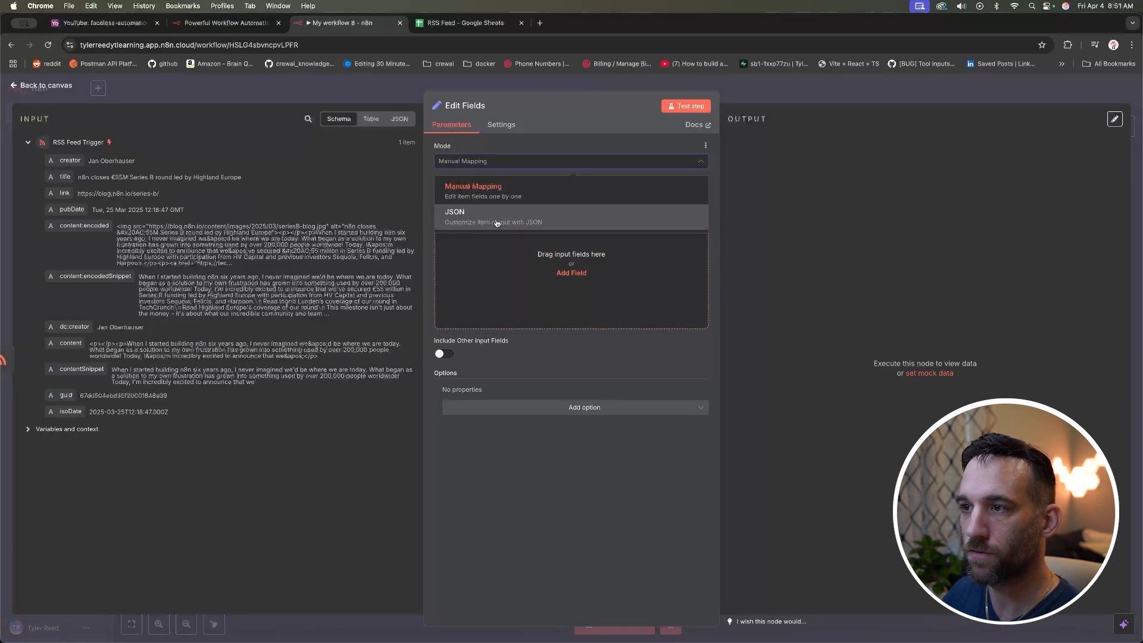
pyautogui.click(525, 168)
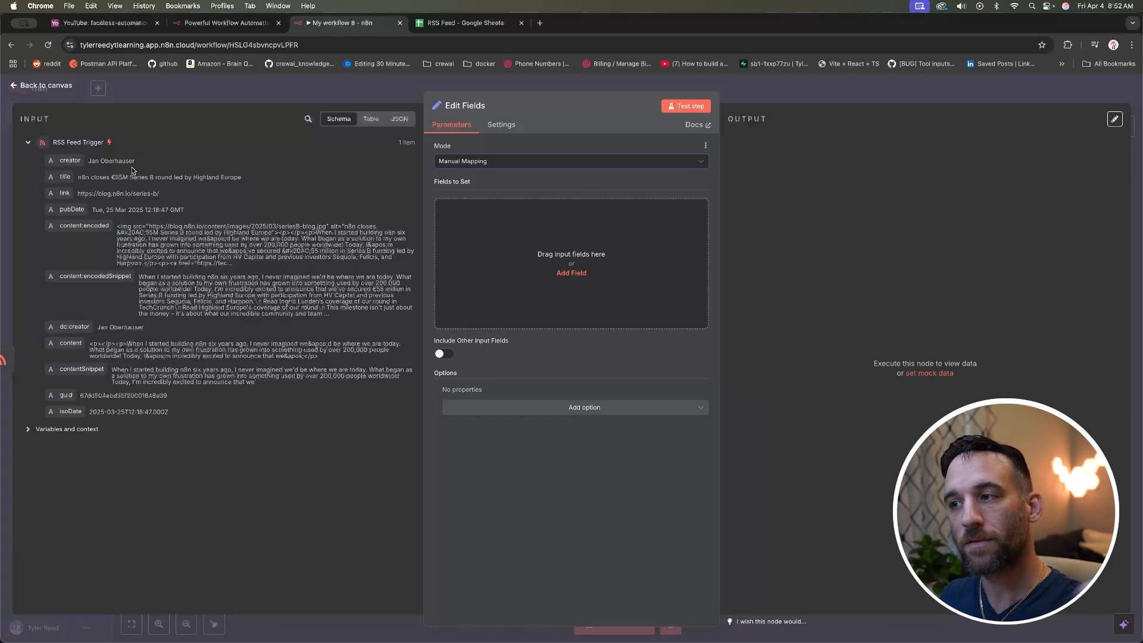
pyautogui.moveTo(65, 159)
pyautogui.mouseDown()
pyautogui.moveTo(89, 160)
pyautogui.moveTo(67, 161)
pyautogui.mouseUp()
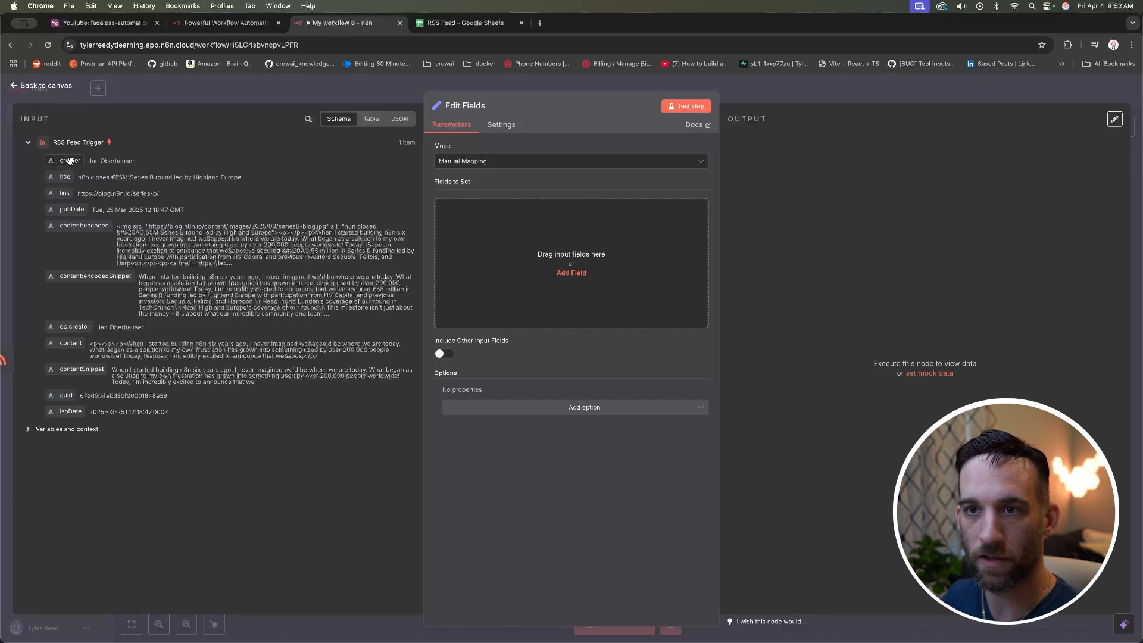
# Step: Map the creator field into Fields to Set and examine its value expression
pyautogui.moveTo(62, 161); pyautogui.dragTo(461, 222)
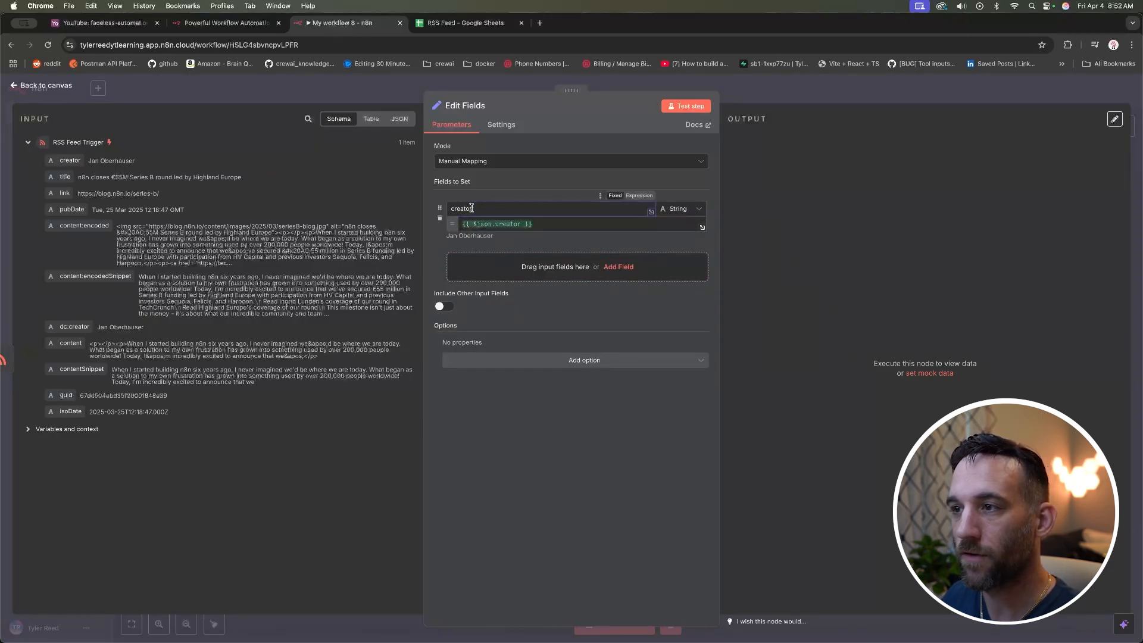
pyautogui.click(548, 222)
pyautogui.moveTo(547, 223); pyautogui.dragTo(464, 224)
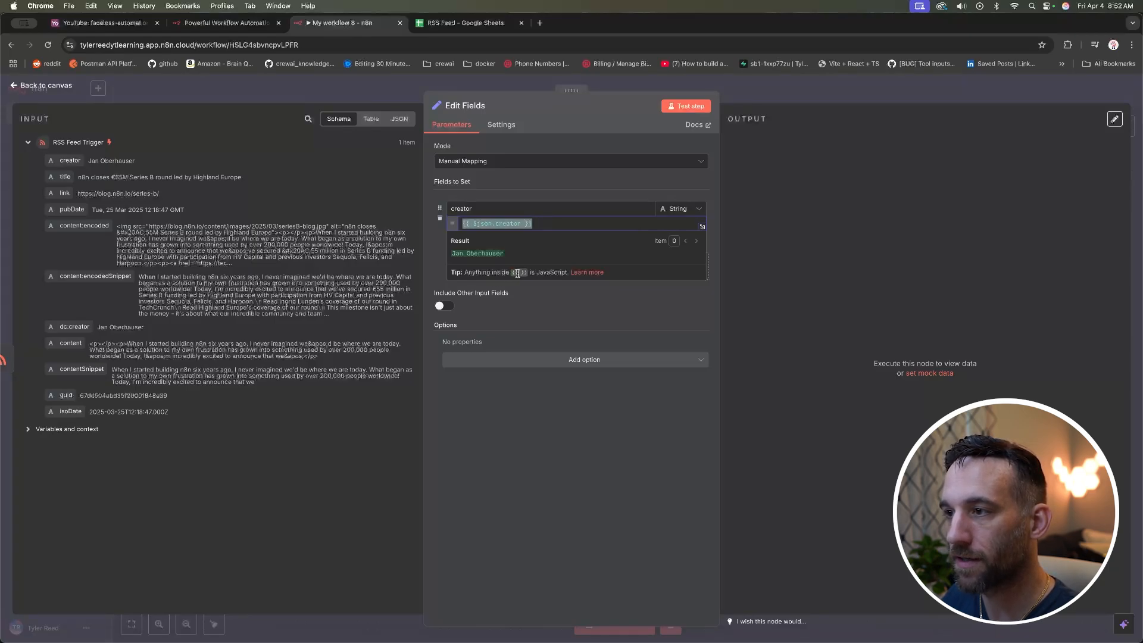
pyautogui.click(531, 223)
pyautogui.moveTo(529, 223); pyautogui.dragTo(459, 223)
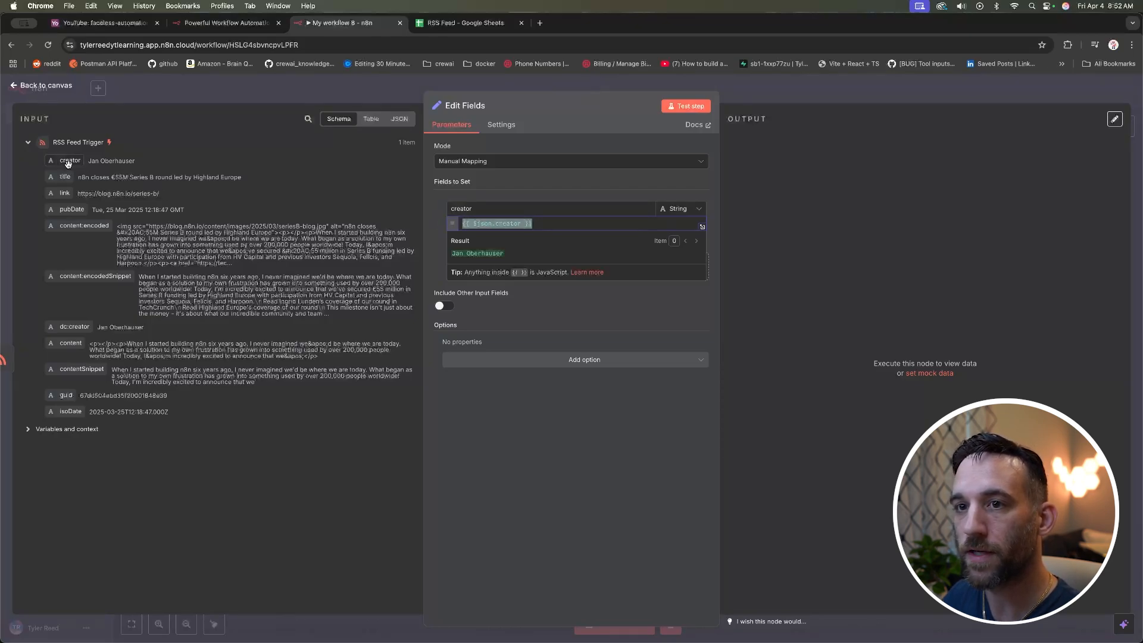
pyautogui.moveTo(138, 161); pyautogui.dragTo(88, 161)
pyautogui.click(155, 165)
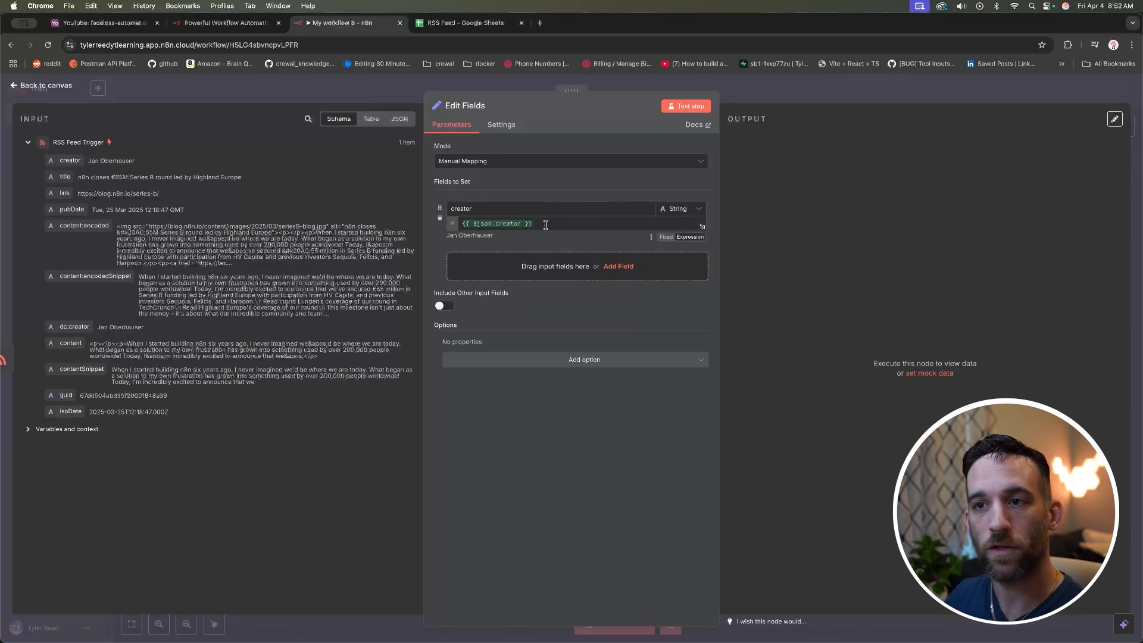
# Step: Add title, link and content:encoded fields mapped from the feed item
pyautogui.moveTo(64, 177); pyautogui.dragTo(480, 257)
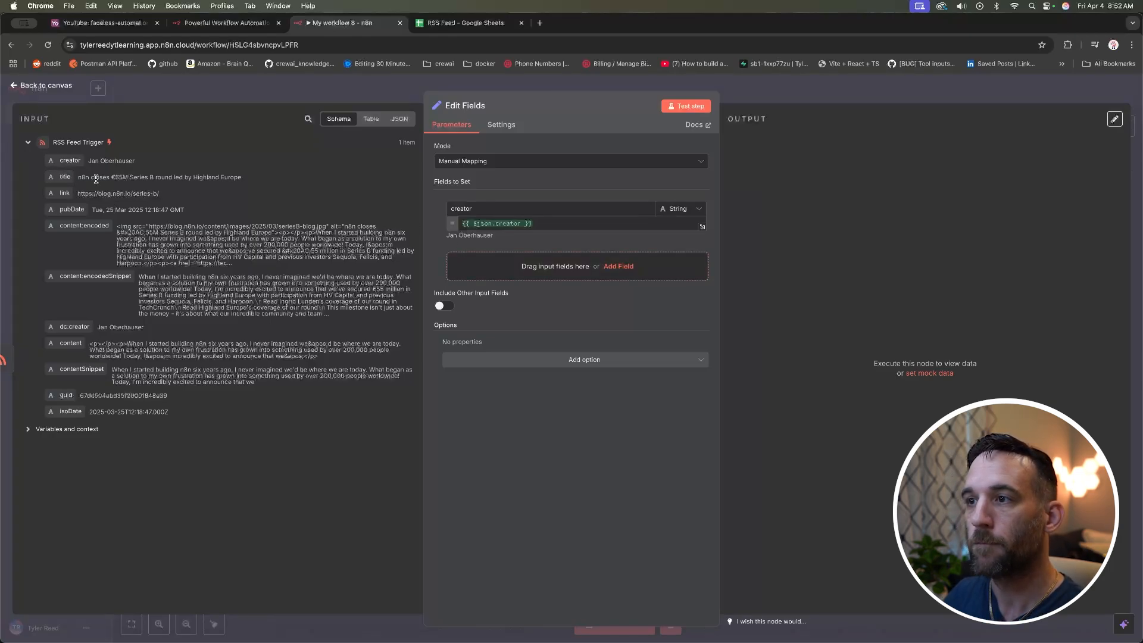
pyautogui.moveTo(473, 184); pyautogui.dragTo(433, 183)
pyautogui.moveTo(53, 177); pyautogui.dragTo(480, 267)
pyautogui.moveTo(64, 193); pyautogui.dragTo(517, 317)
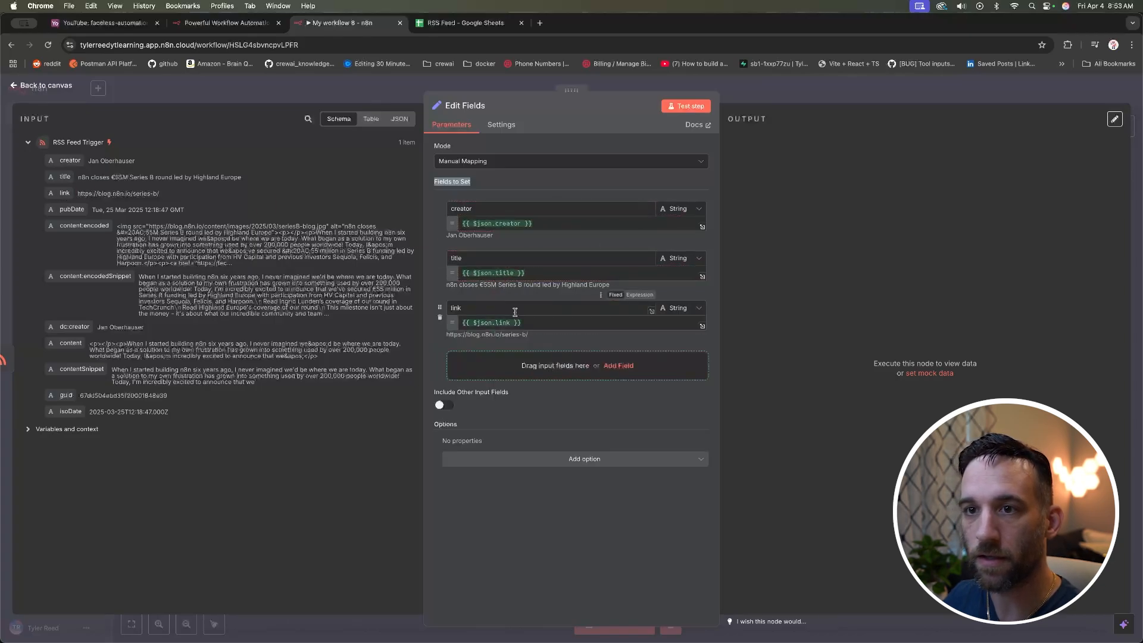
pyautogui.moveTo(77, 226); pyautogui.dragTo(535, 375)
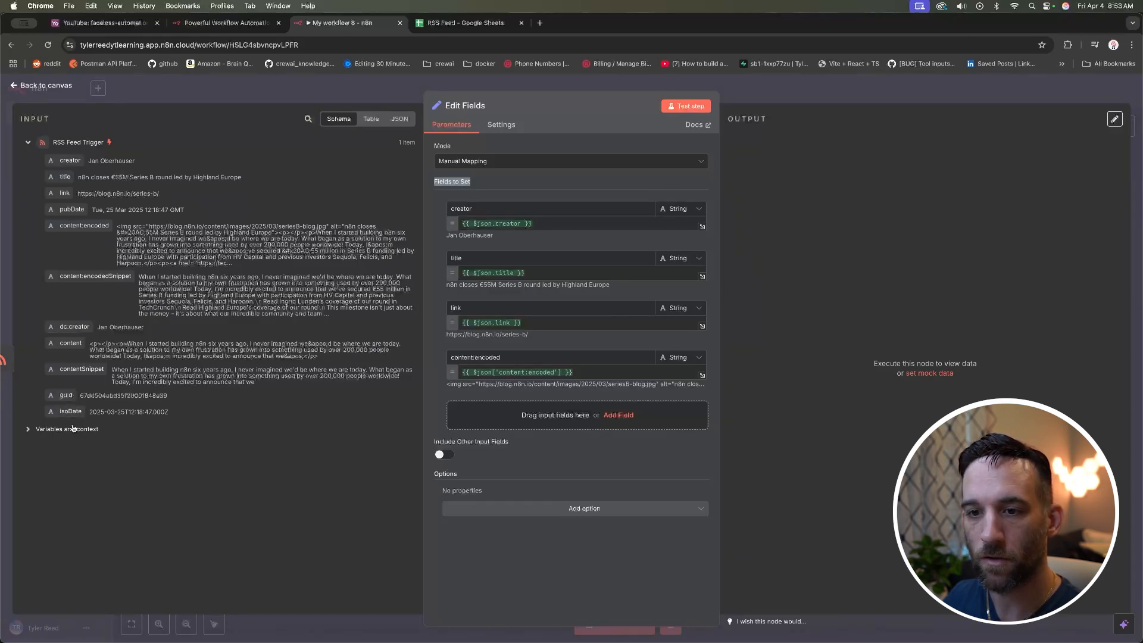
# Step: Add the $now variable as a field and test, which reports a $now type error
pyautogui.click(27, 430)
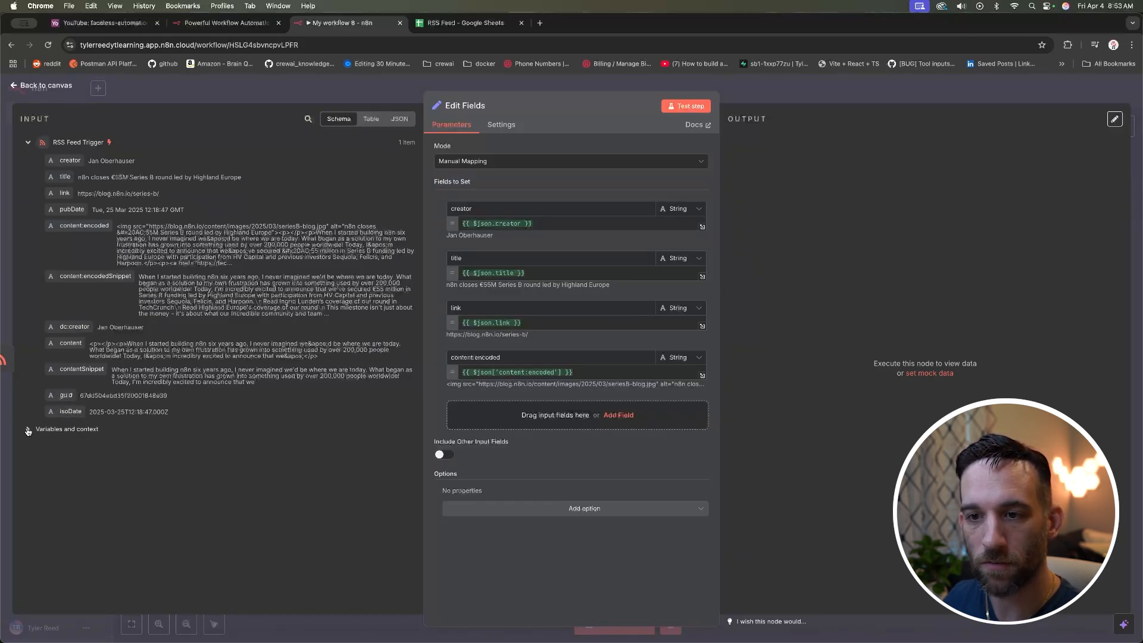
pyautogui.scroll(-1, 137, 434)
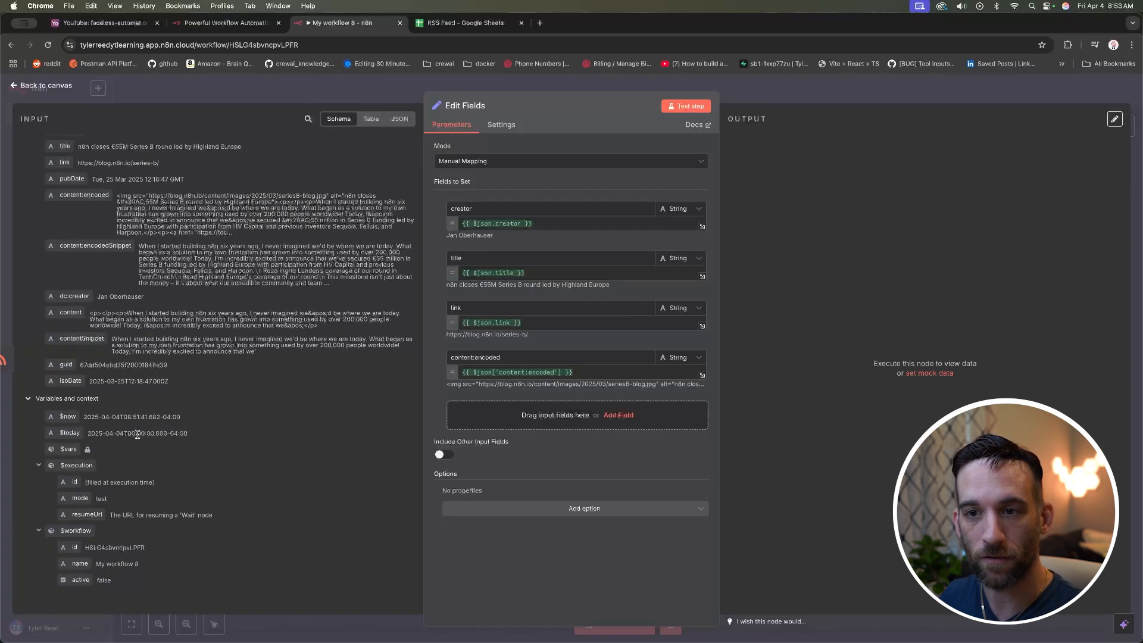
pyautogui.moveTo(60, 419); pyautogui.dragTo(510, 414)
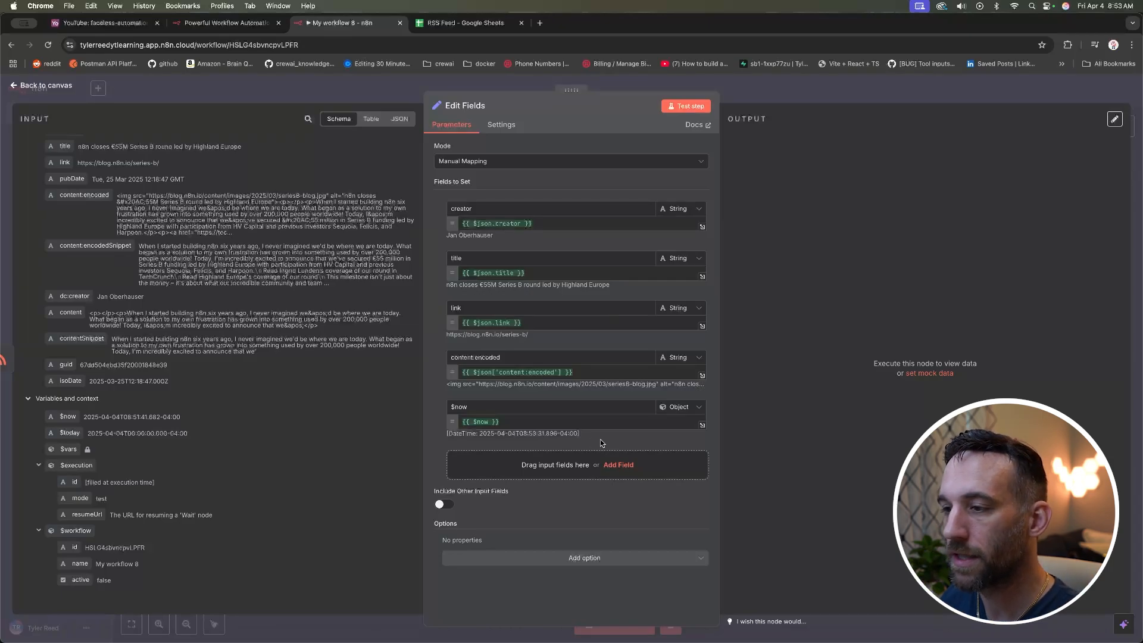
pyautogui.click(685, 106)
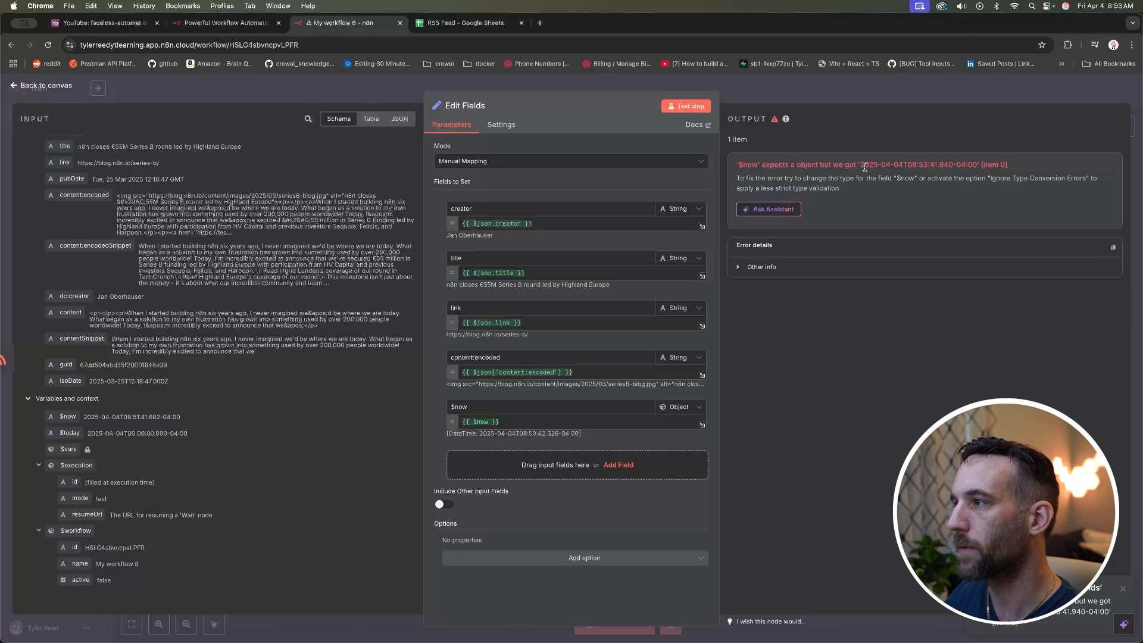
pyautogui.moveTo(742, 164); pyautogui.dragTo(981, 168)
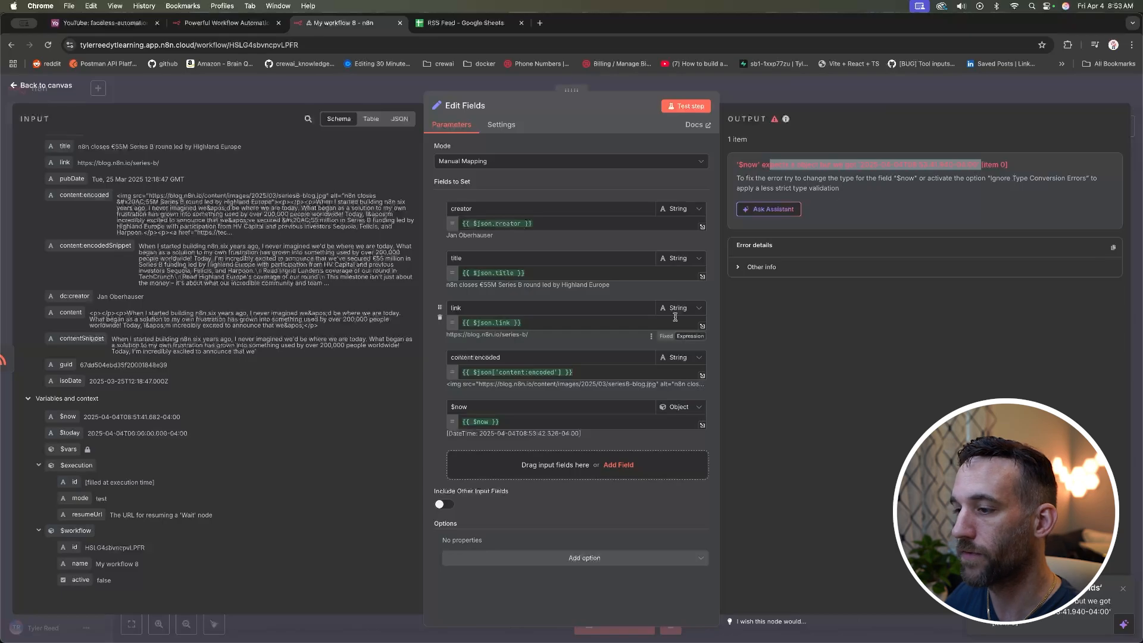
# Step: Enable Ignore Type Conversion Errors and rerun the test successfully
pyautogui.click(605, 558)
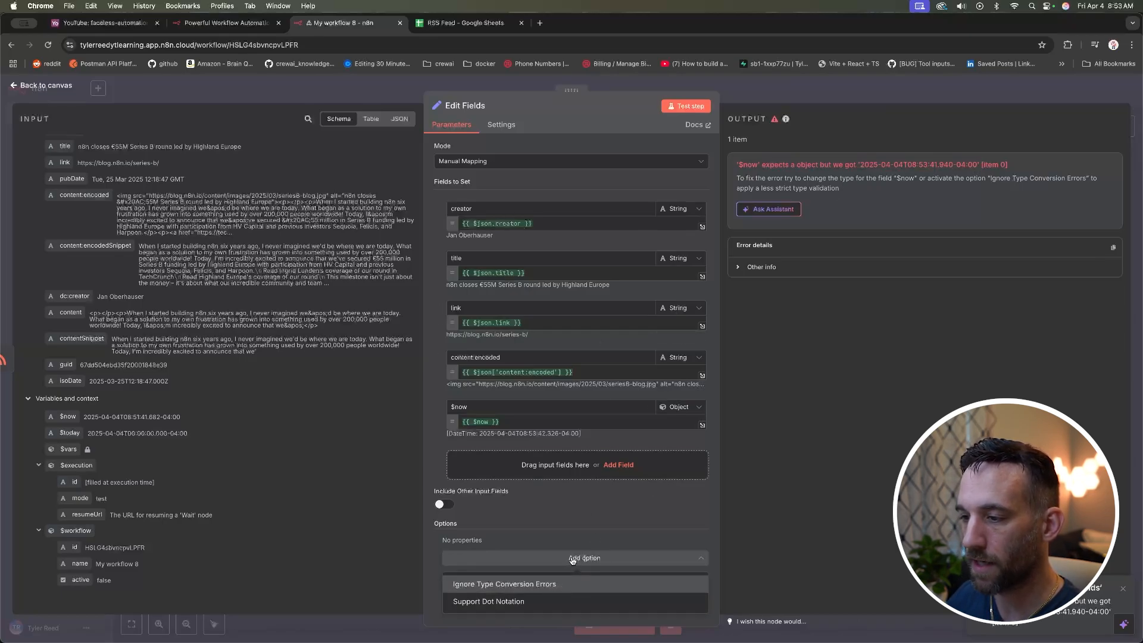
pyautogui.click(553, 586)
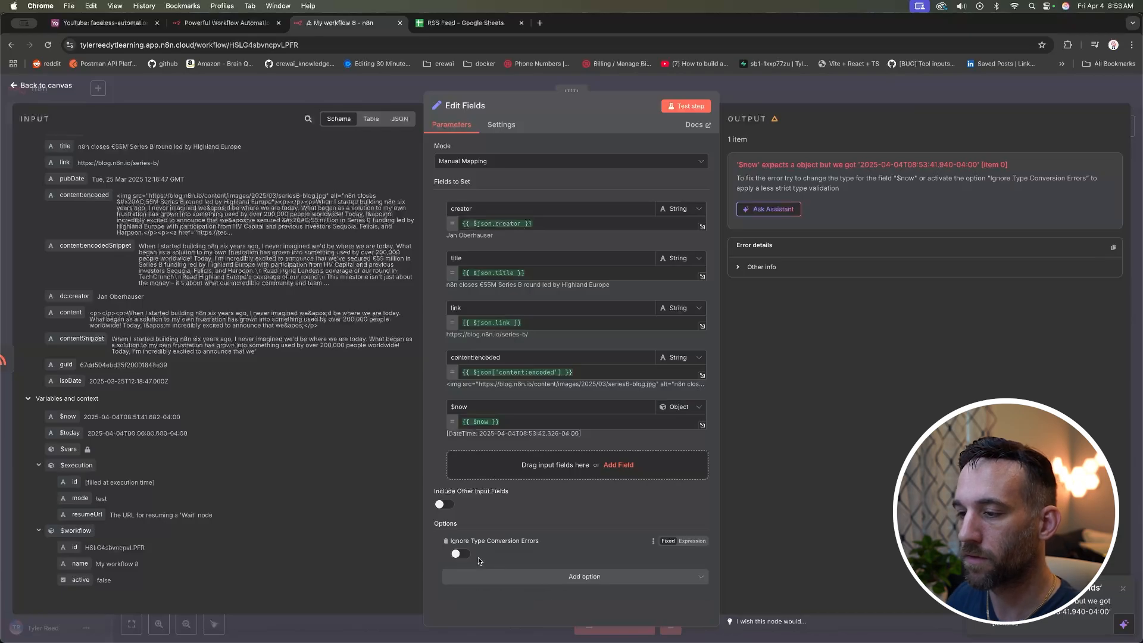
pyautogui.click(460, 557)
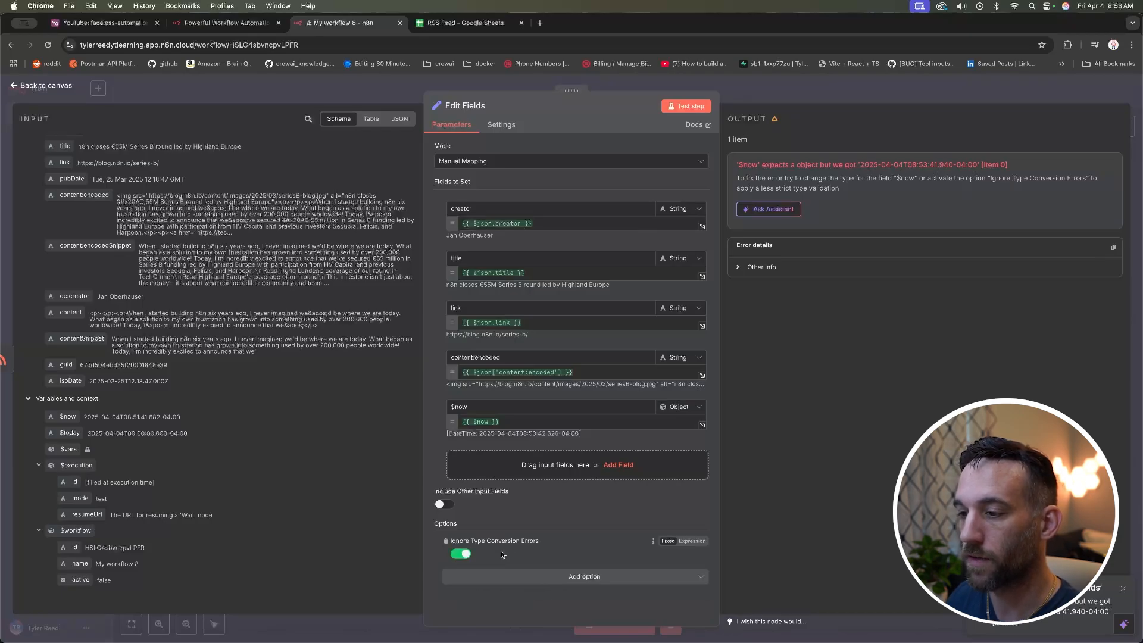
pyautogui.click(686, 106)
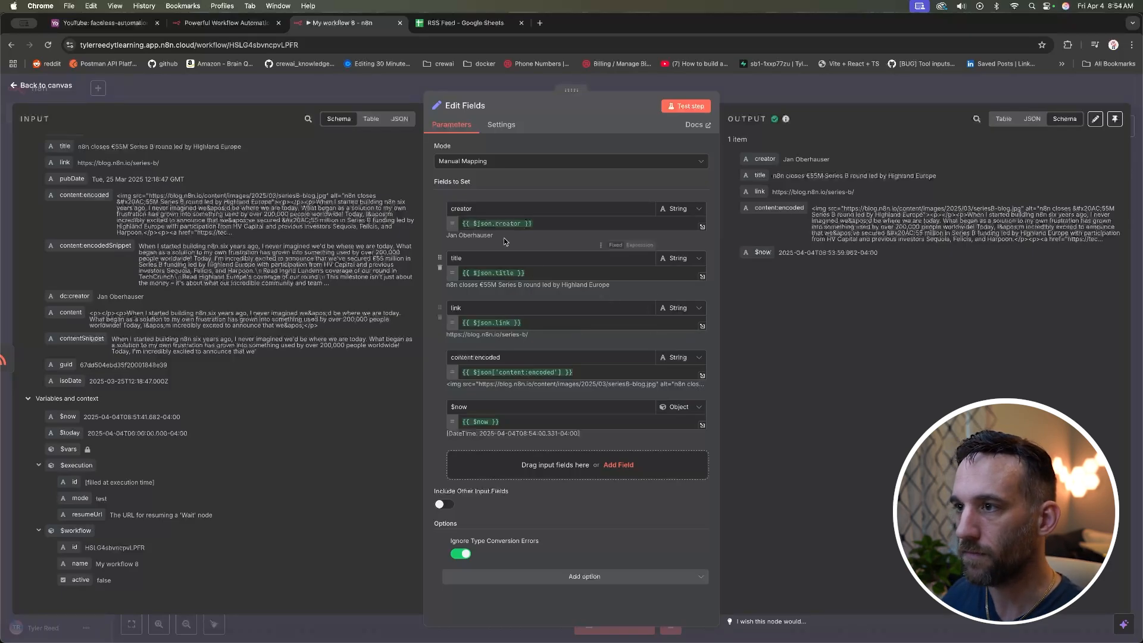
# Step: Rename the content:encoded field to content
pyautogui.click(478, 256)
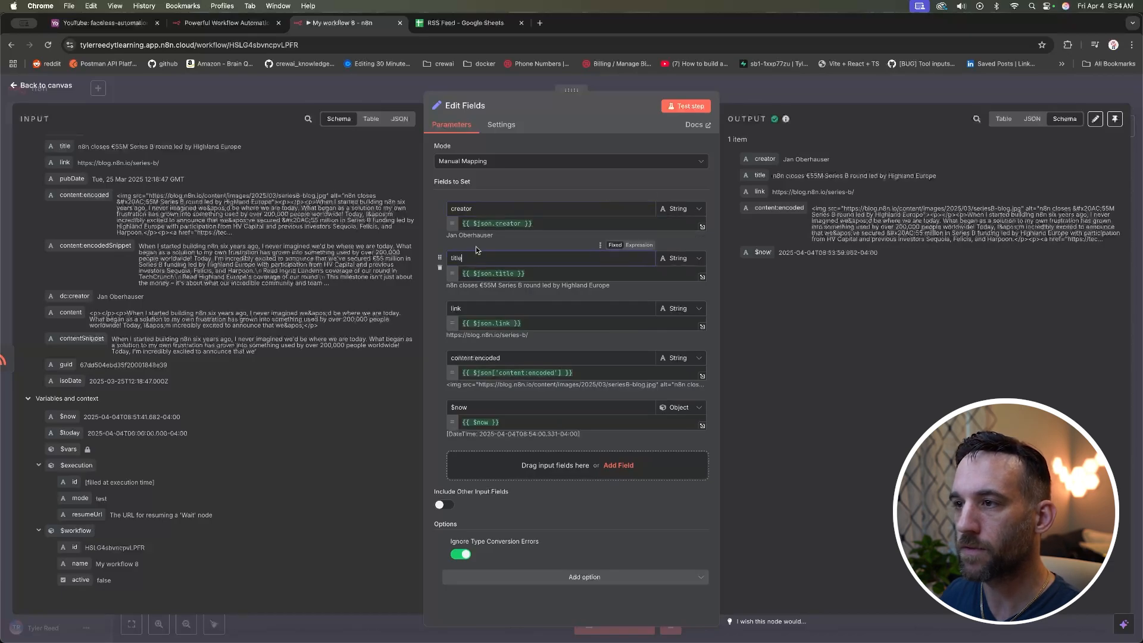
pyautogui.click(476, 308)
pyautogui.click(501, 357)
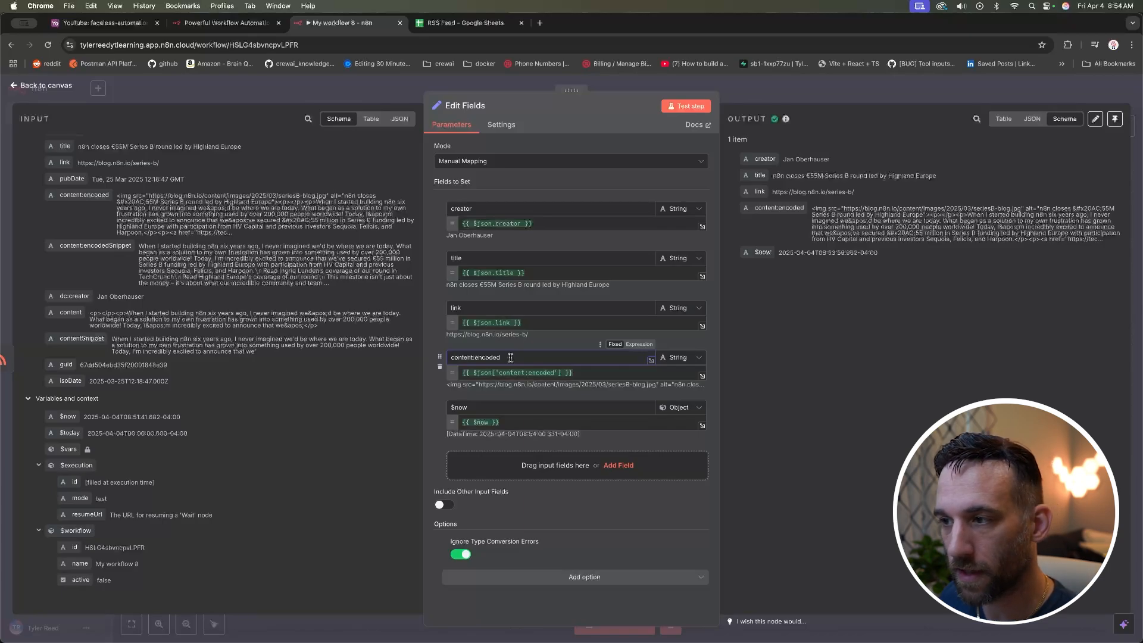
pyautogui.press('BackSpace')
pyautogui.press('BackSpace')
pyautogui.press('BackSpace')
pyautogui.press('BackSpace')
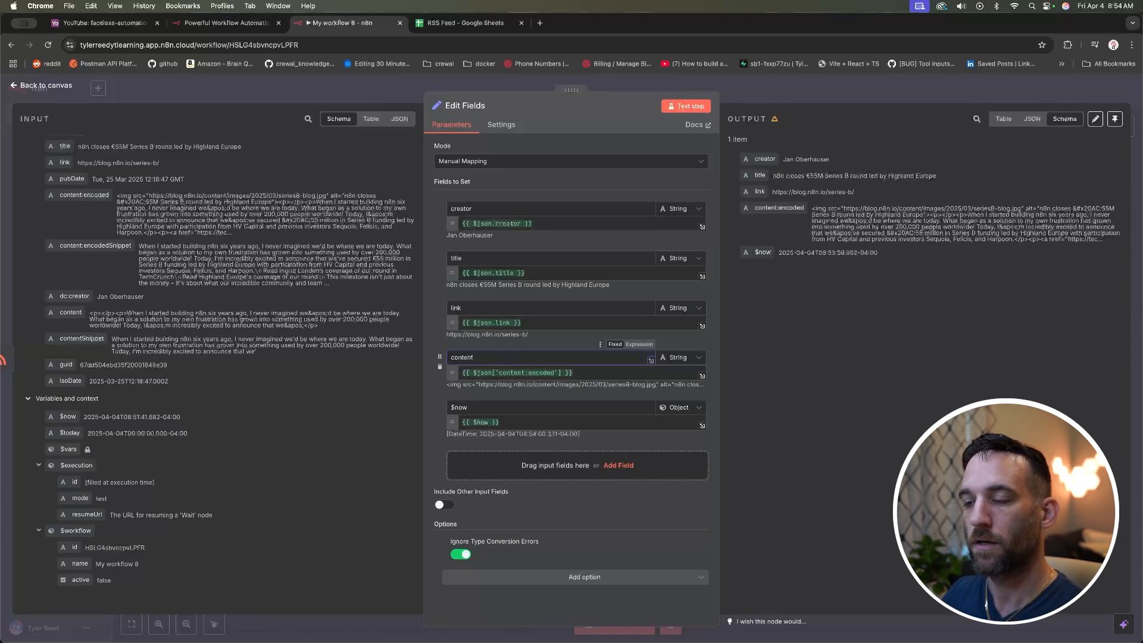
pyautogui.doubleClick(482, 356)
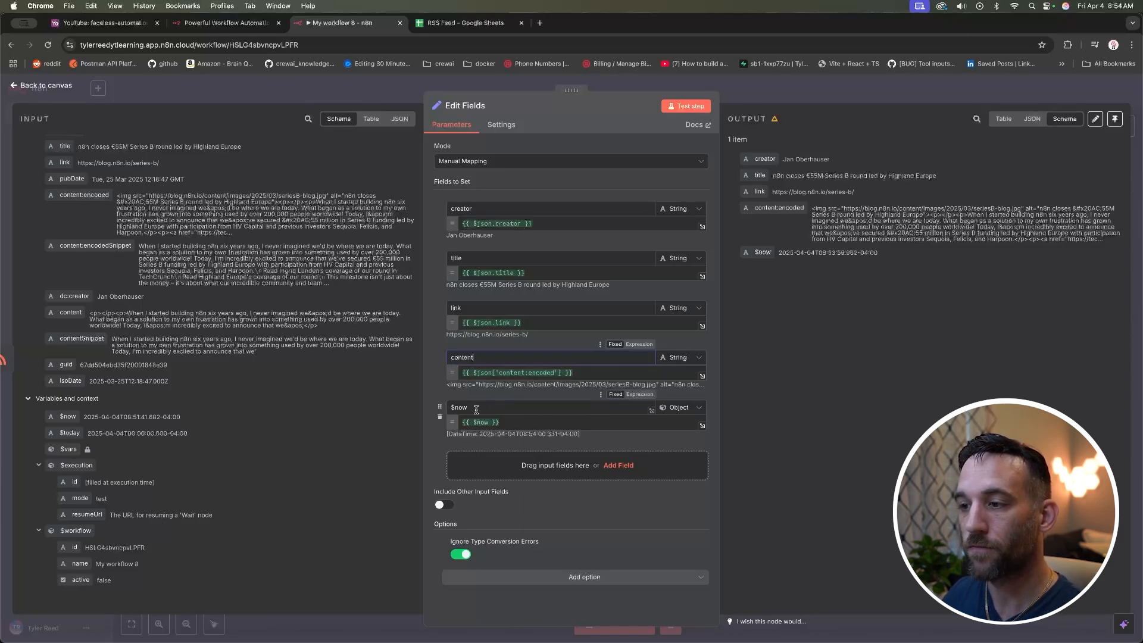
# Step: Rename $now to date_added and retest to confirm the new names in the output
pyautogui.moveTo(476, 408); pyautogui.dragTo(446, 412)
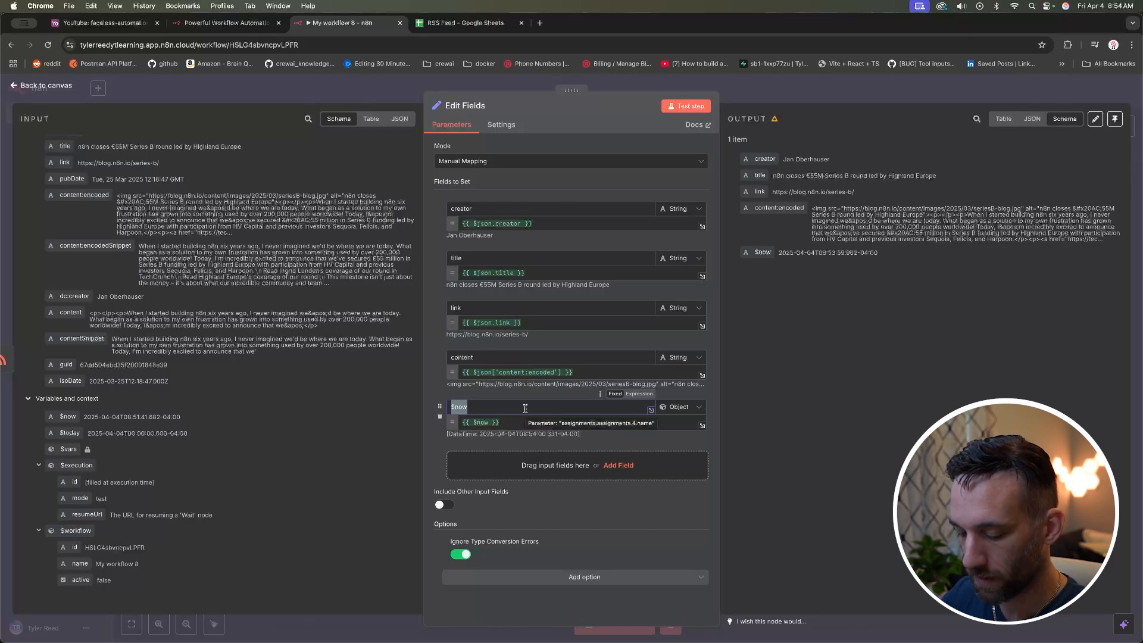
pyautogui.write('date_a')
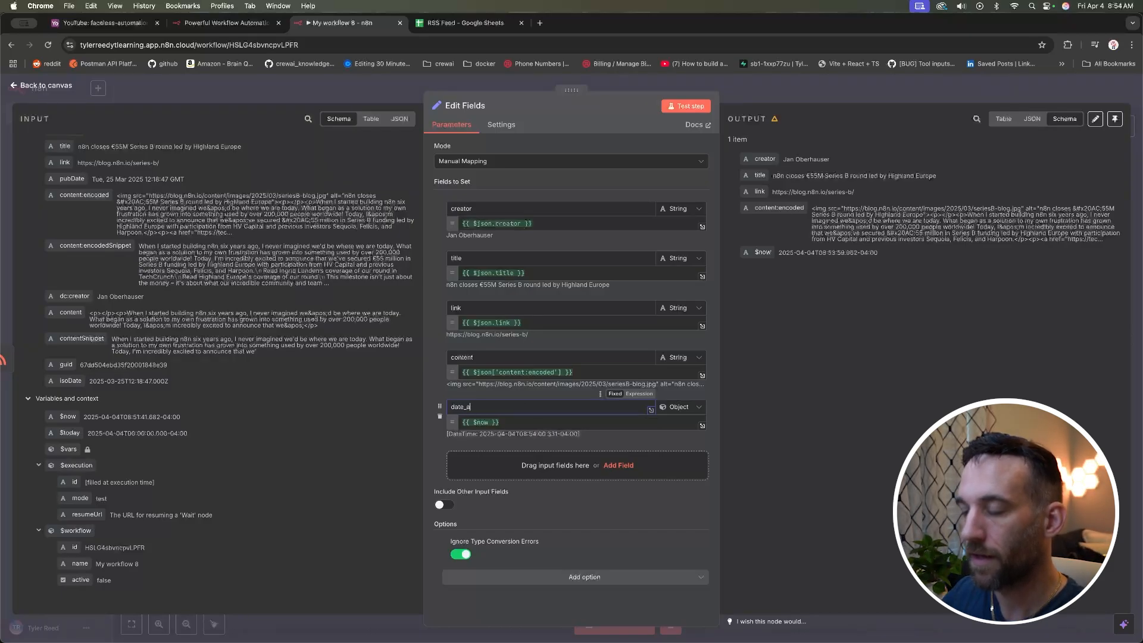
pyautogui.write('dded')
pyautogui.click(644, 441)
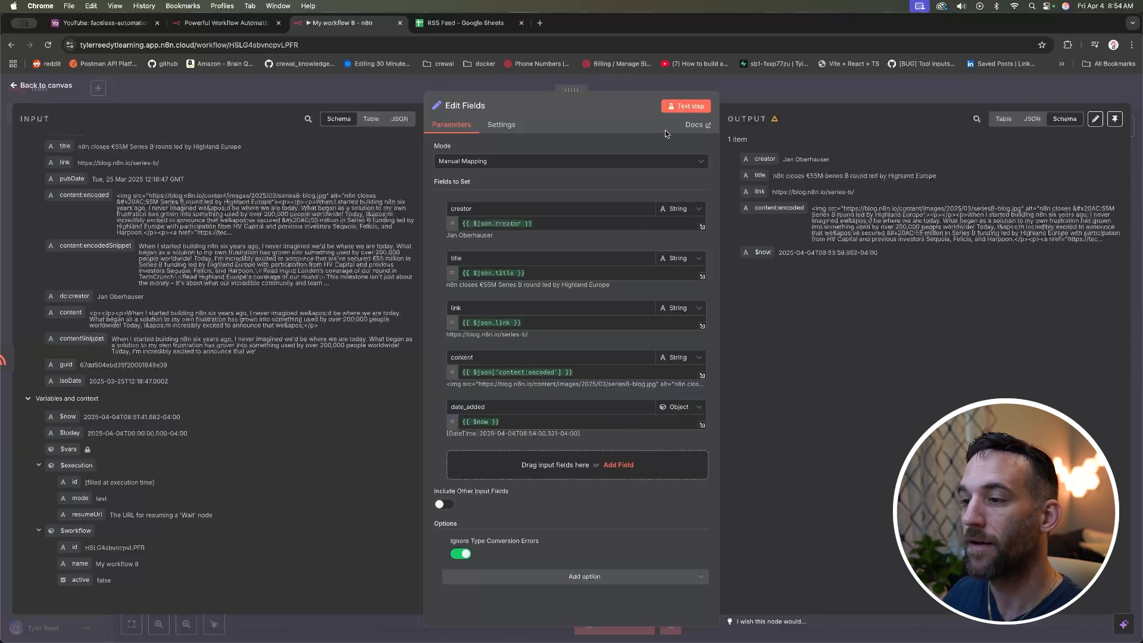
pyautogui.click(685, 107)
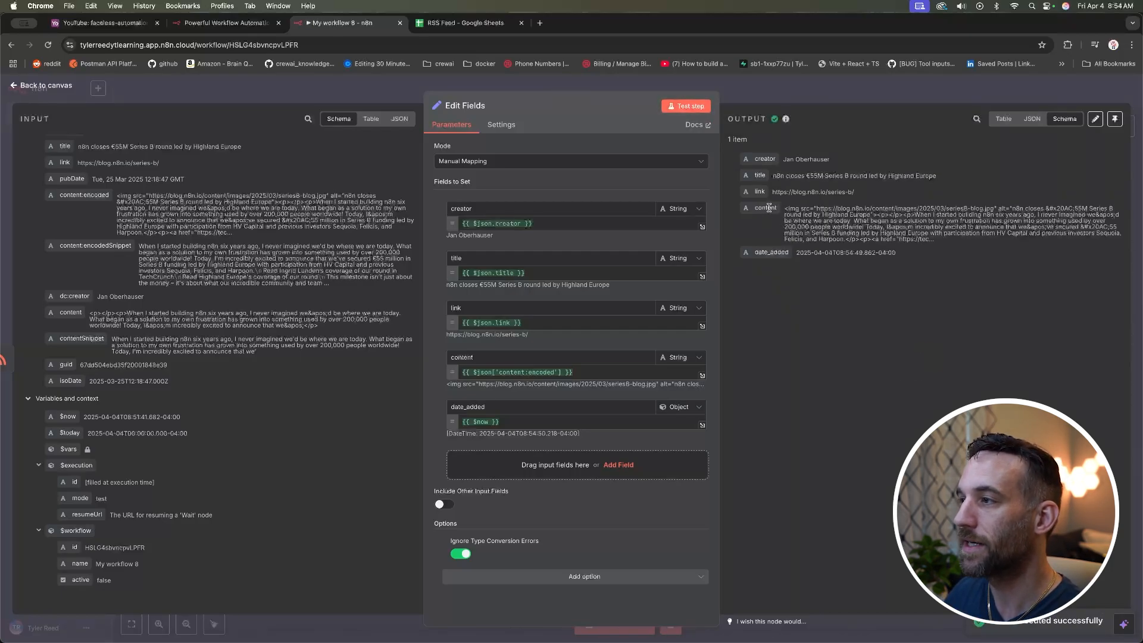
pyautogui.doubleClick(771, 252)
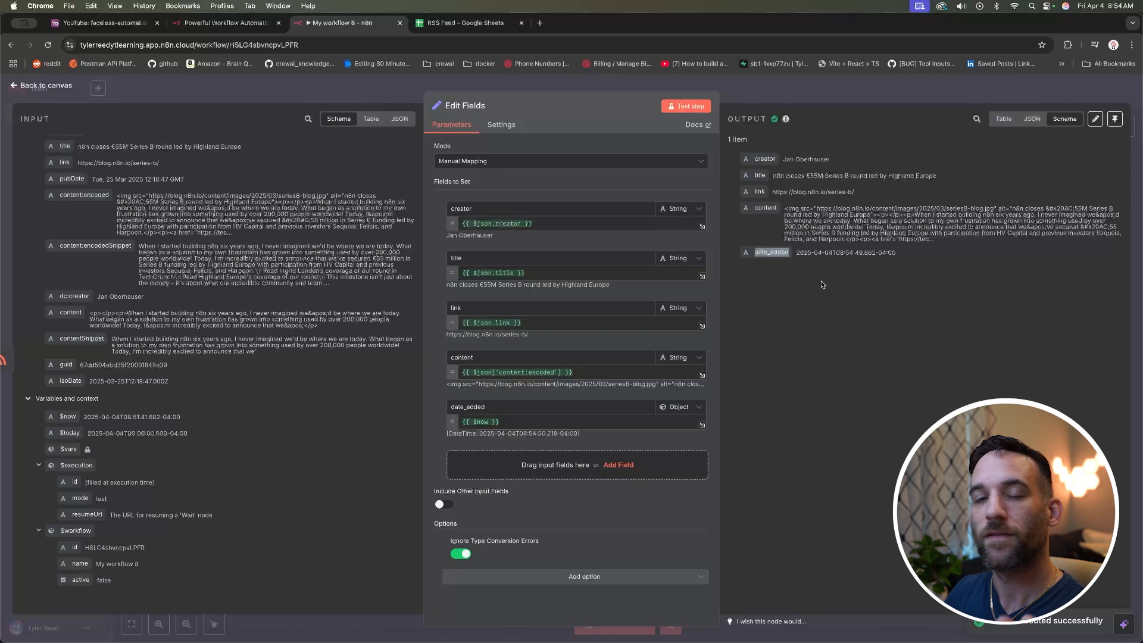
pyautogui.click(811, 228)
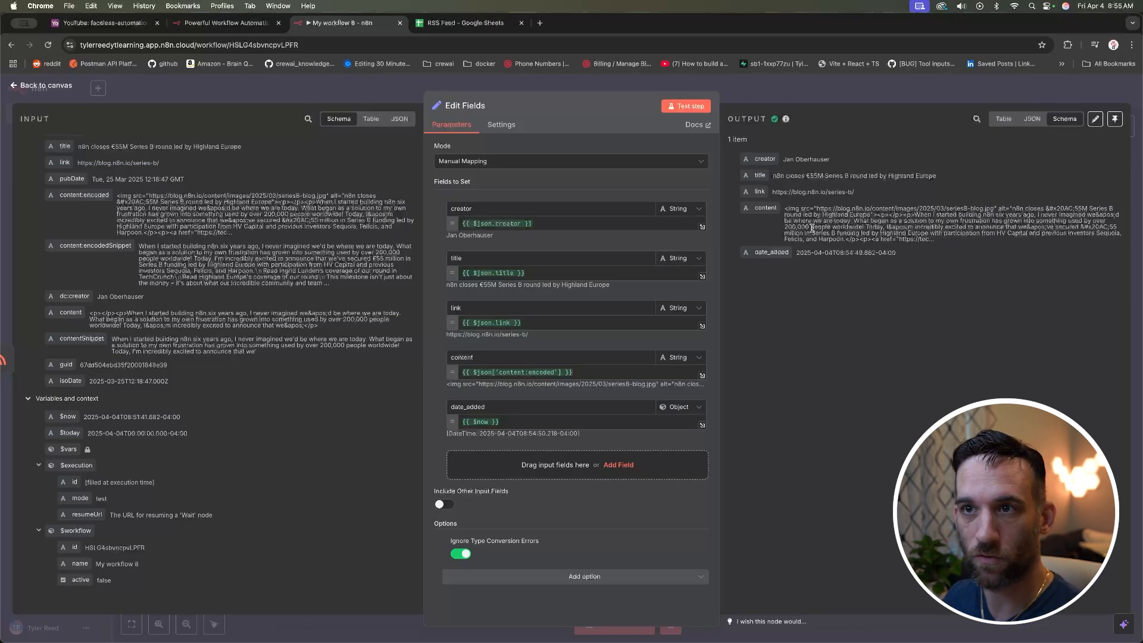
# Step: Back on the canvas, add a step after Edit Fields by searching 'sheets' and choosing Google Sheets
pyautogui.click(269, 86)
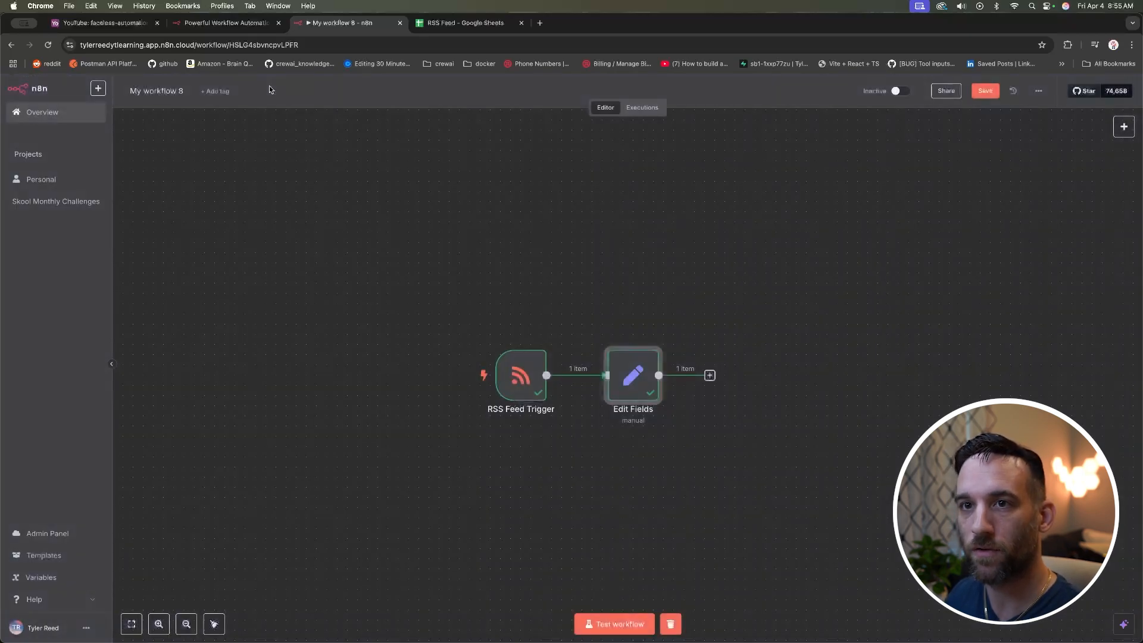
pyautogui.click(615, 294)
pyautogui.hscroll(1, 616, 295)
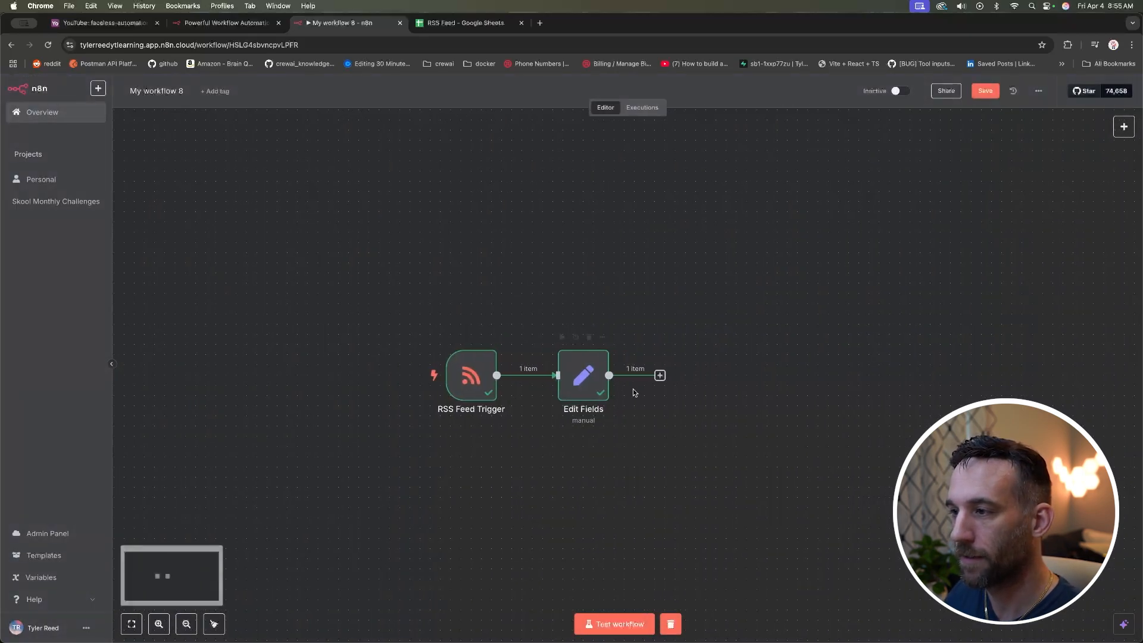
pyautogui.click(660, 376)
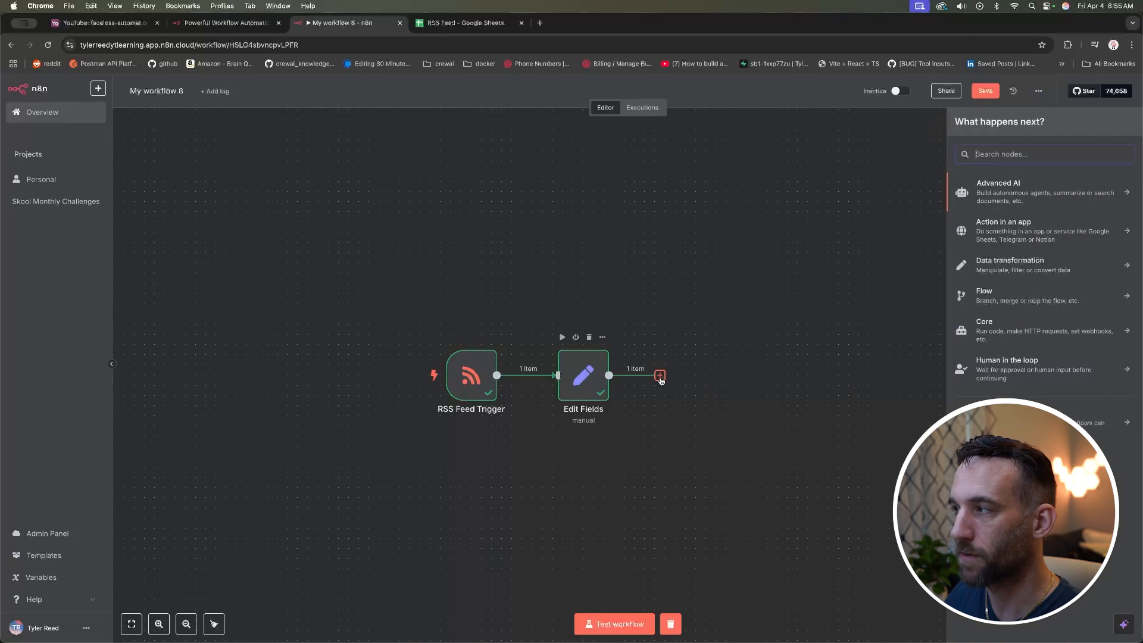
pyautogui.click(1017, 232)
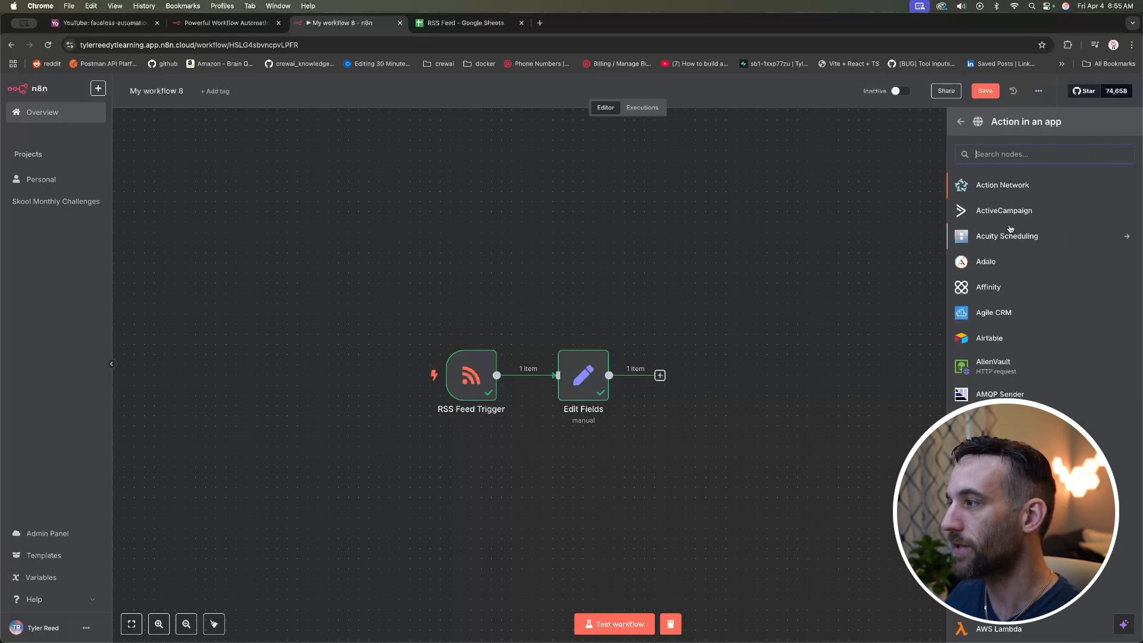
pyautogui.scroll(-20, 1012, 228)
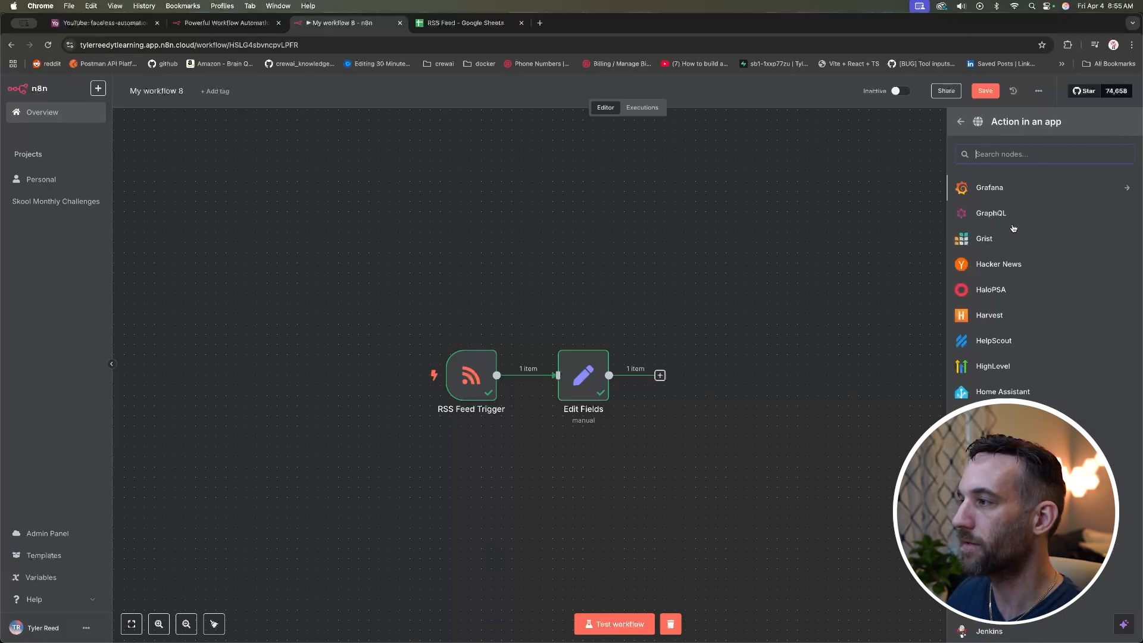
pyautogui.scroll(-15, 1012, 228)
pyautogui.scroll(20, 1013, 228)
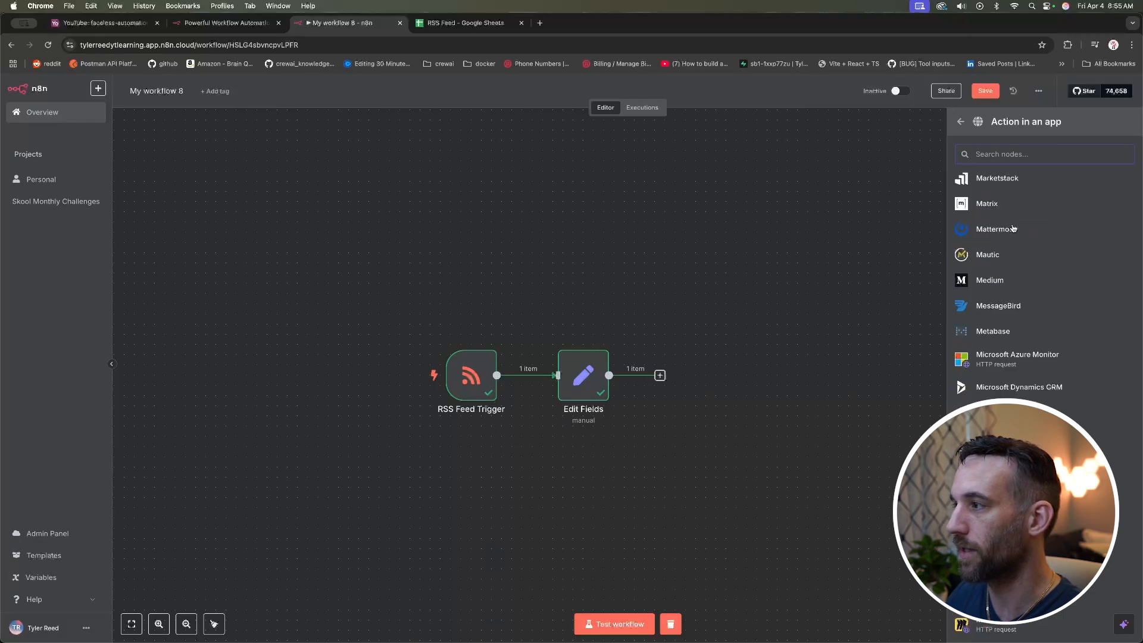
pyautogui.scroll(20, 1013, 228)
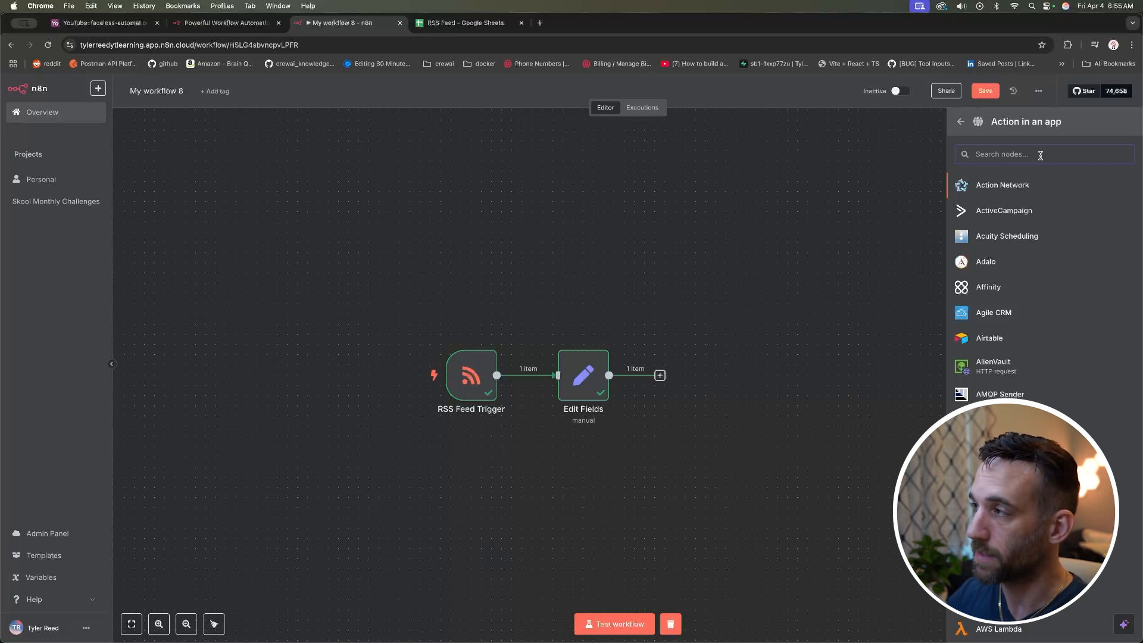
pyautogui.write('sheets')
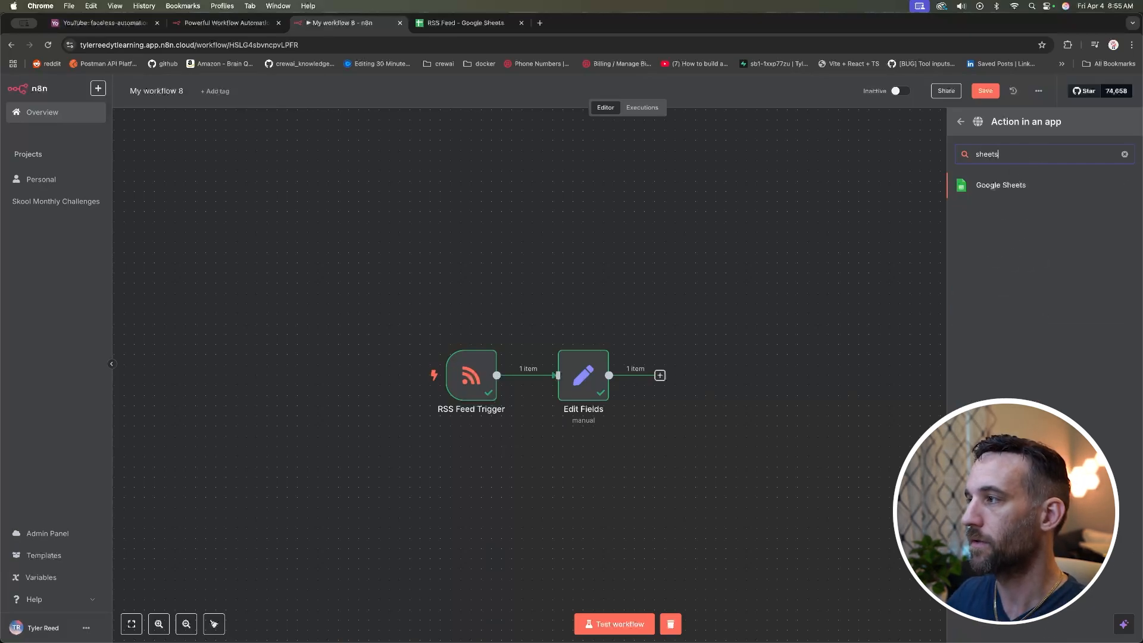
pyautogui.click(1019, 185)
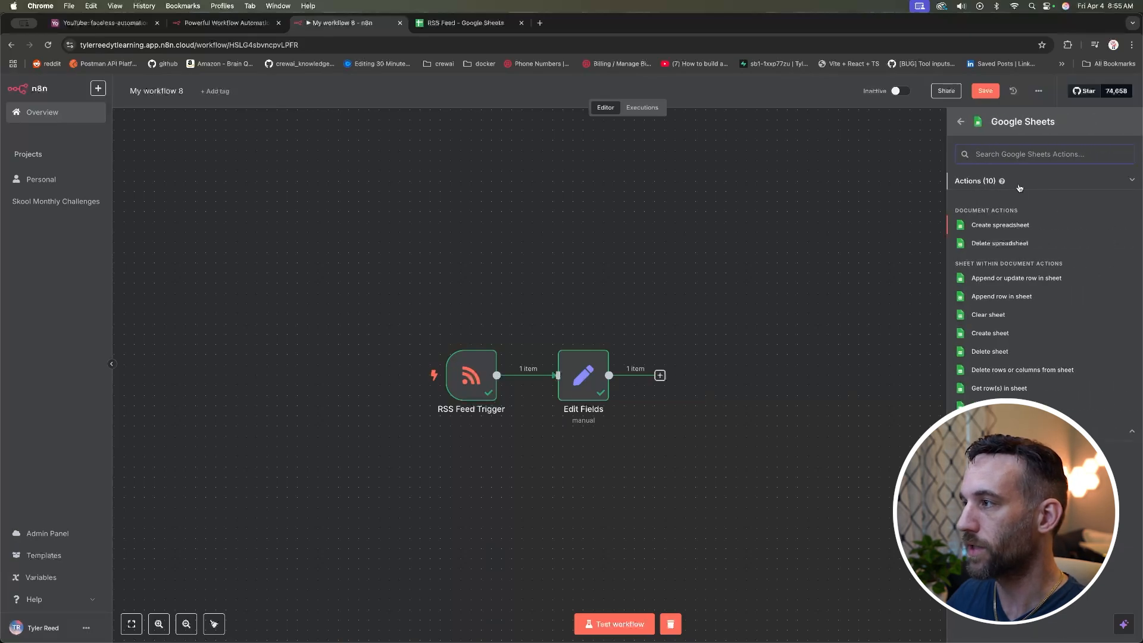
# Step: Add the Google Sheets 'Append row in sheet' action and begin creating a new credential
pyautogui.click(1012, 299)
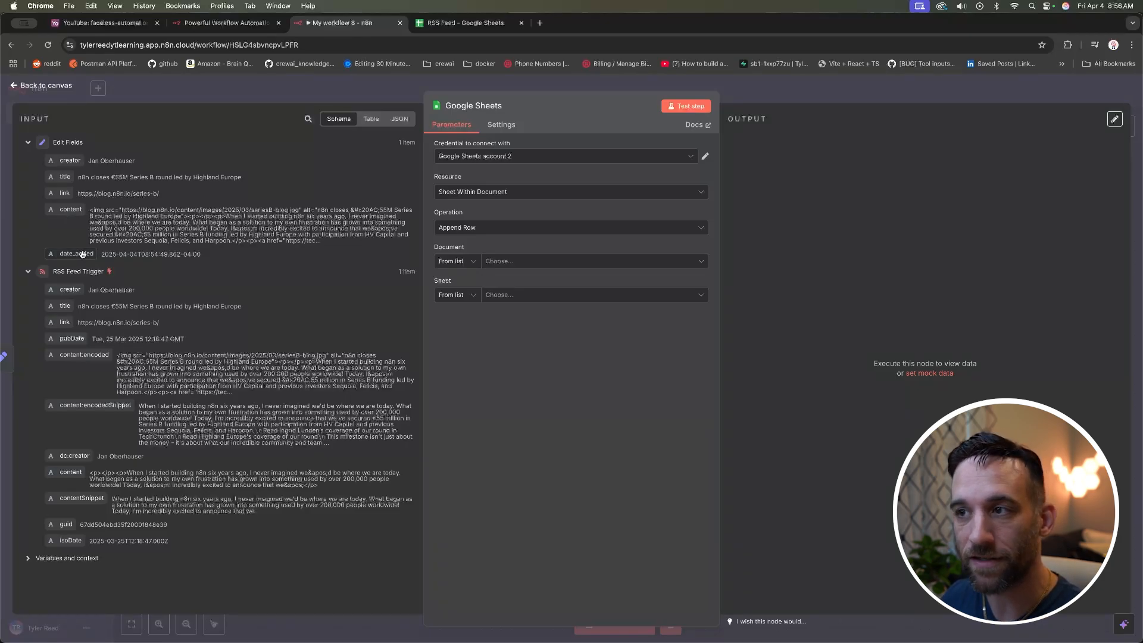
pyautogui.click(554, 156)
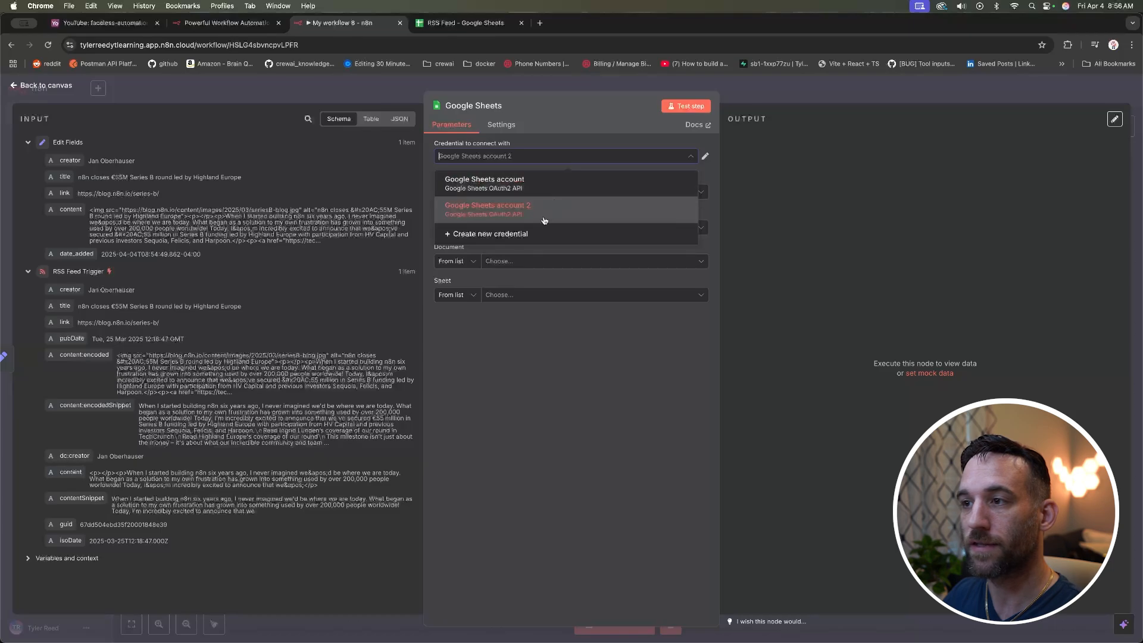
pyautogui.click(571, 145)
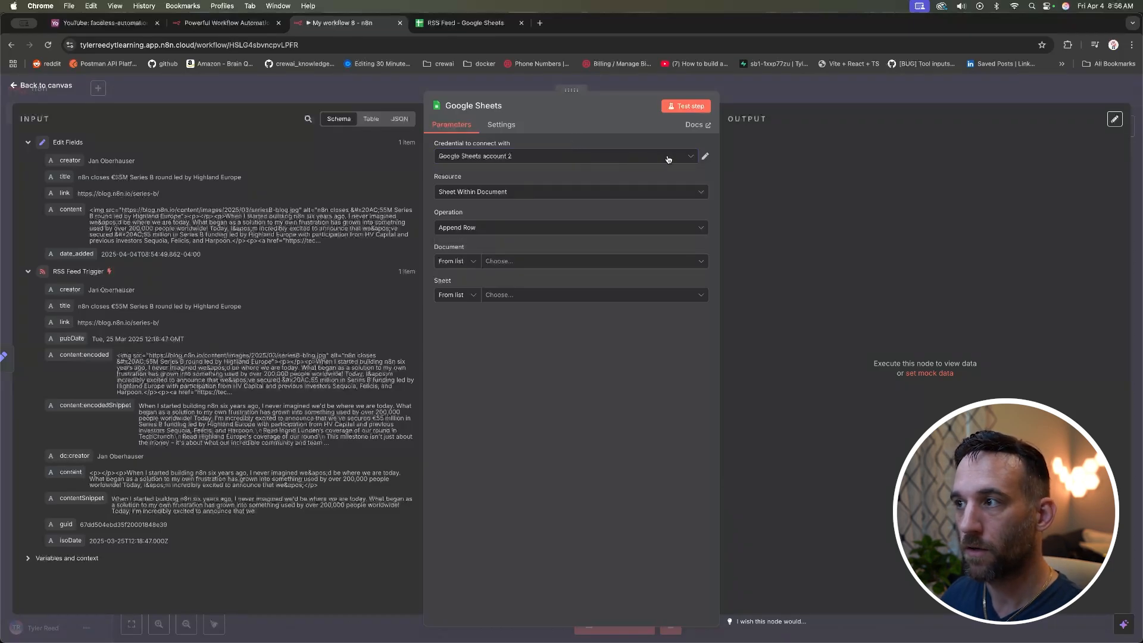
pyautogui.click(690, 158)
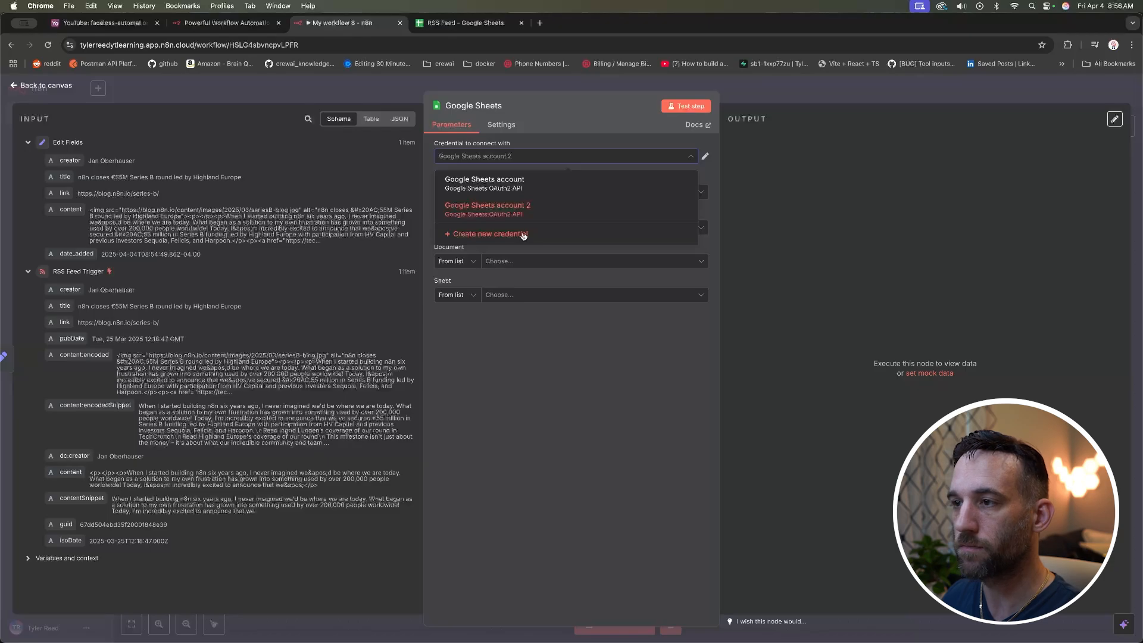
pyautogui.click(524, 235)
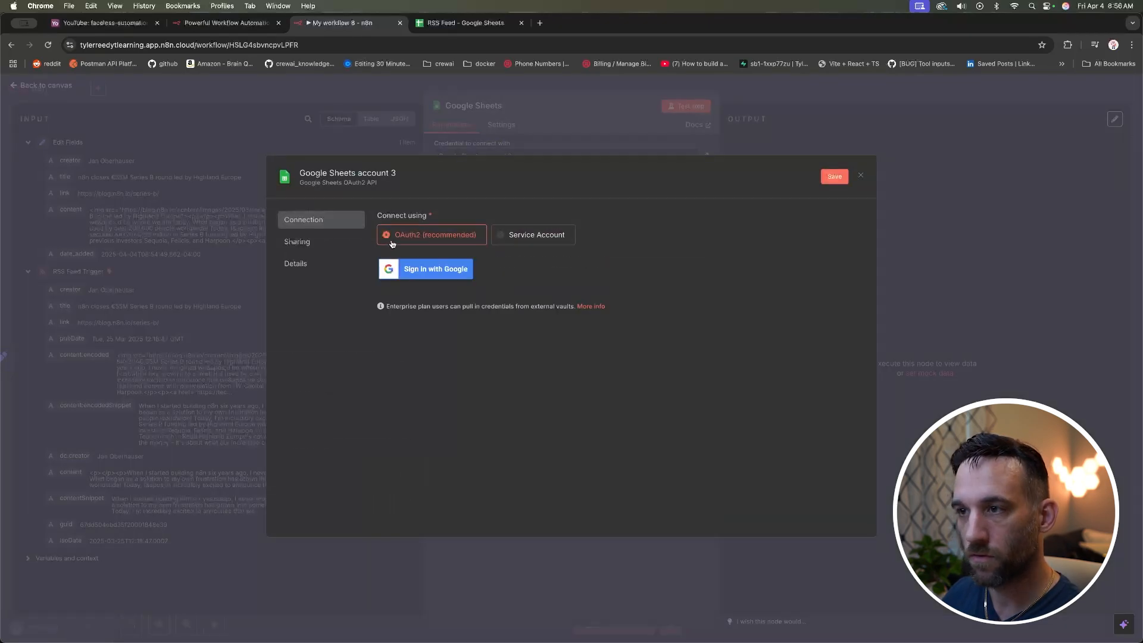
# Step: Authorise the Google Sheets account 3 credential with the chosen Google account, then close it
pyautogui.click(433, 269)
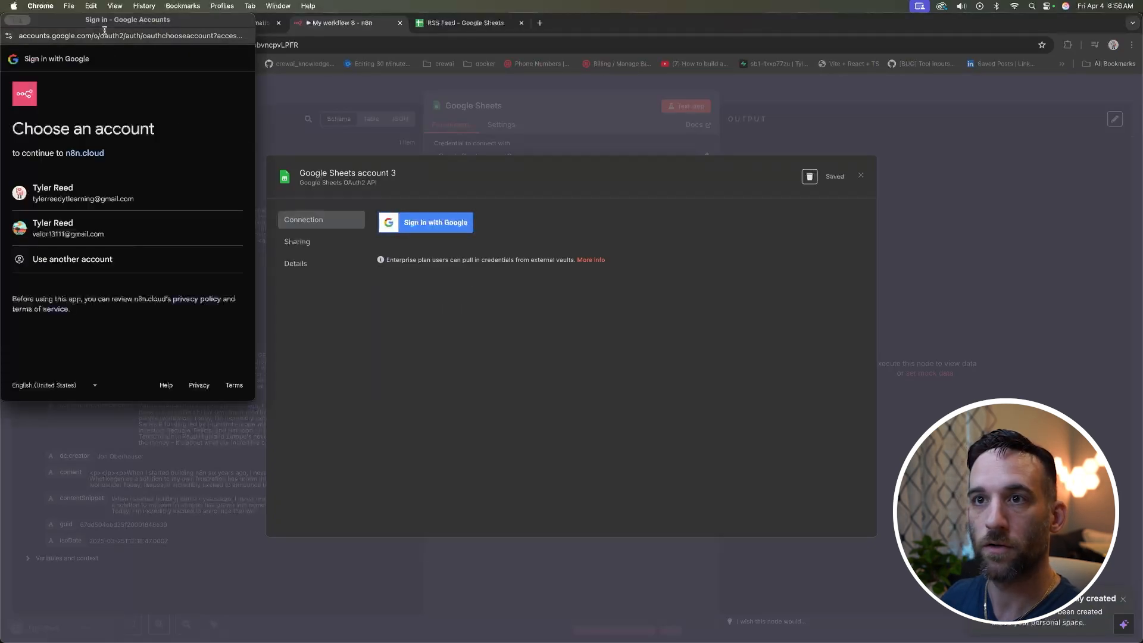
pyautogui.moveTo(99, 26); pyautogui.dragTo(218, 118)
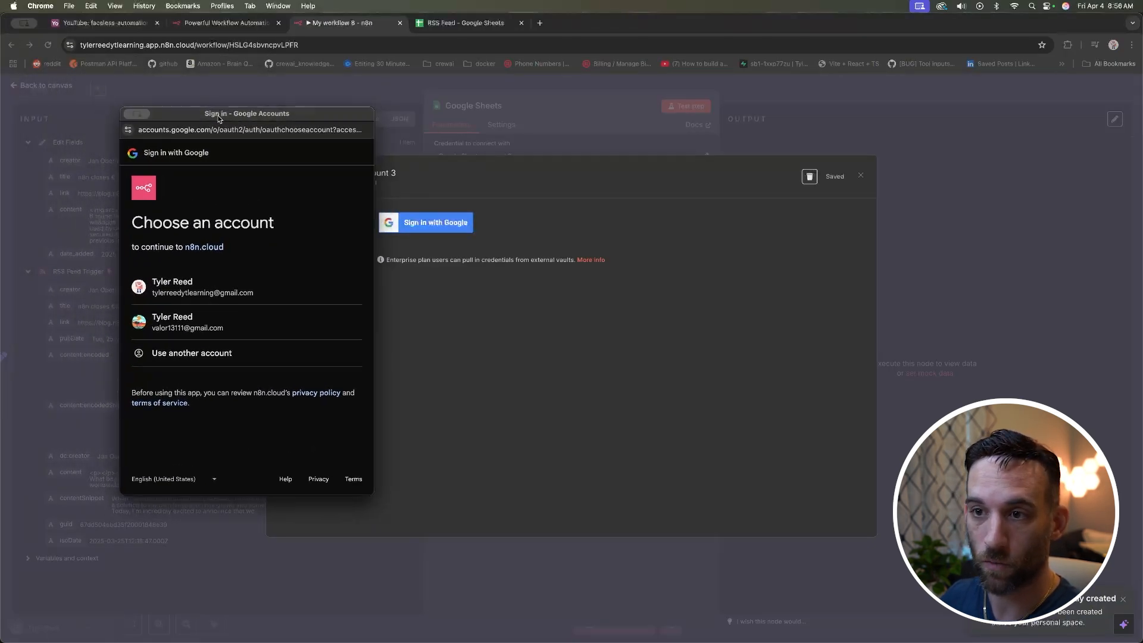
pyautogui.click(266, 288)
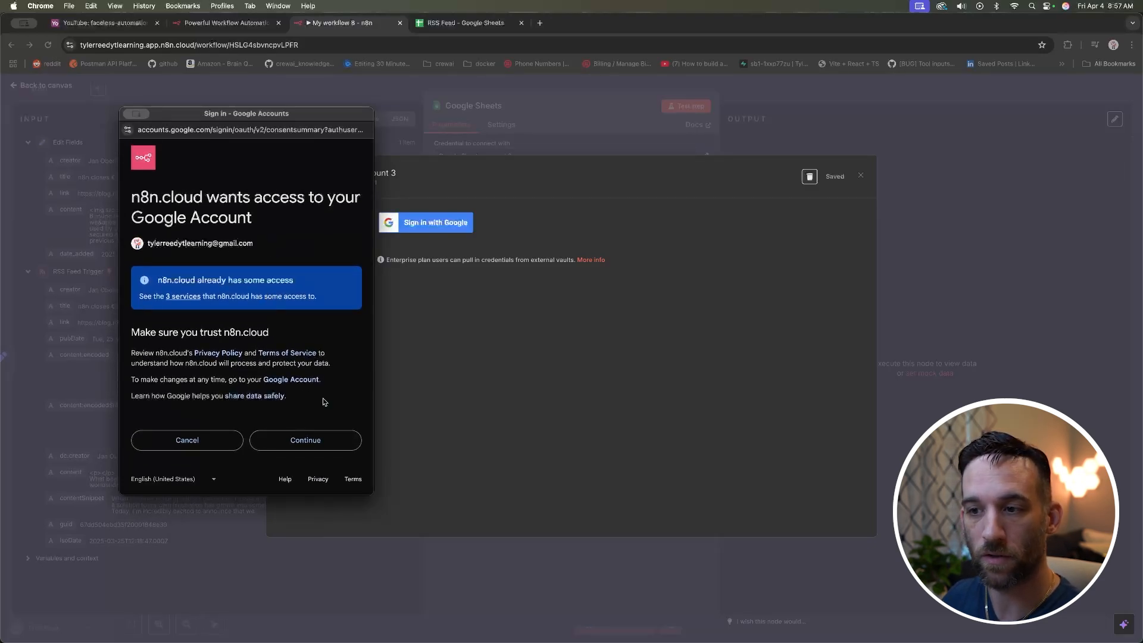
pyautogui.click(313, 442)
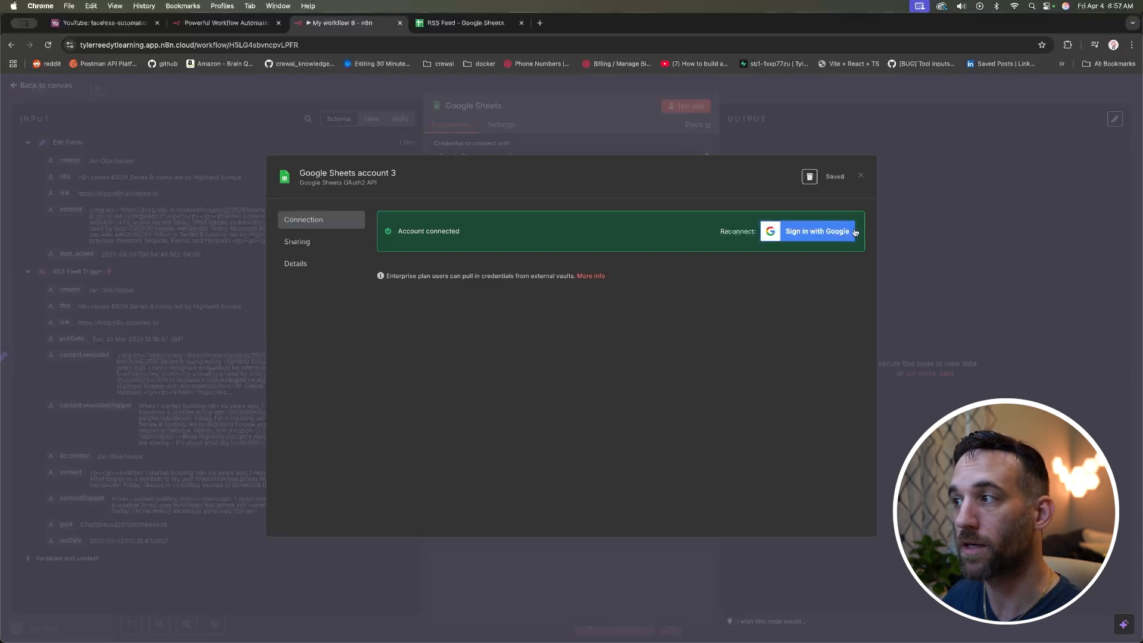
pyautogui.click(860, 178)
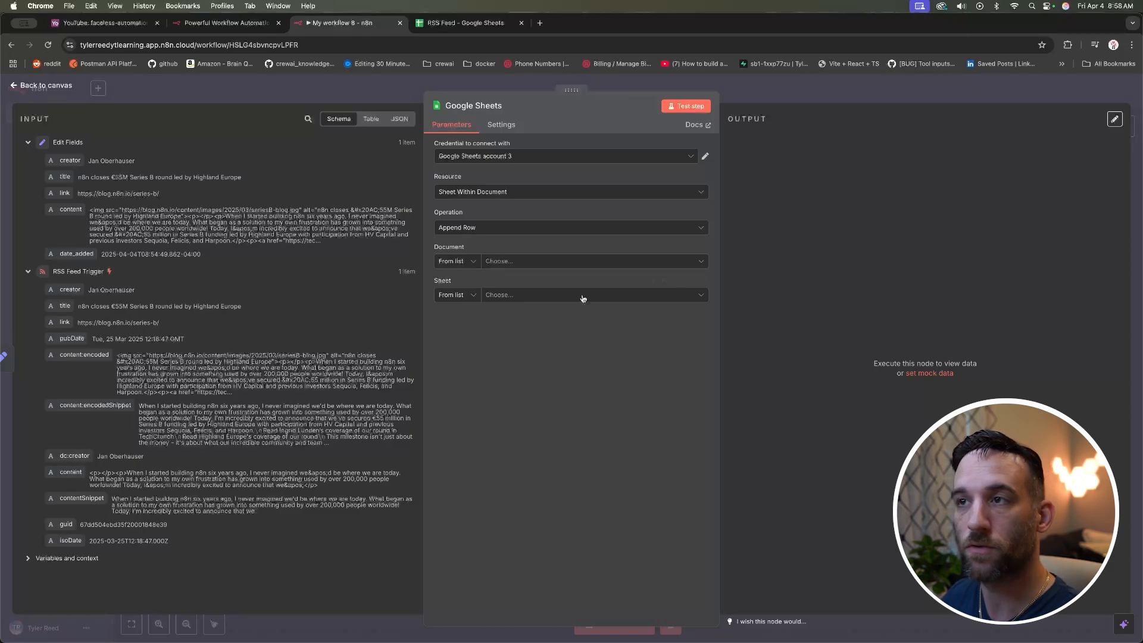
# Step: In the RSS Feed spreadsheet, check headers creator, title, link, content and date_added in A1–E1
pyautogui.click(464, 23)
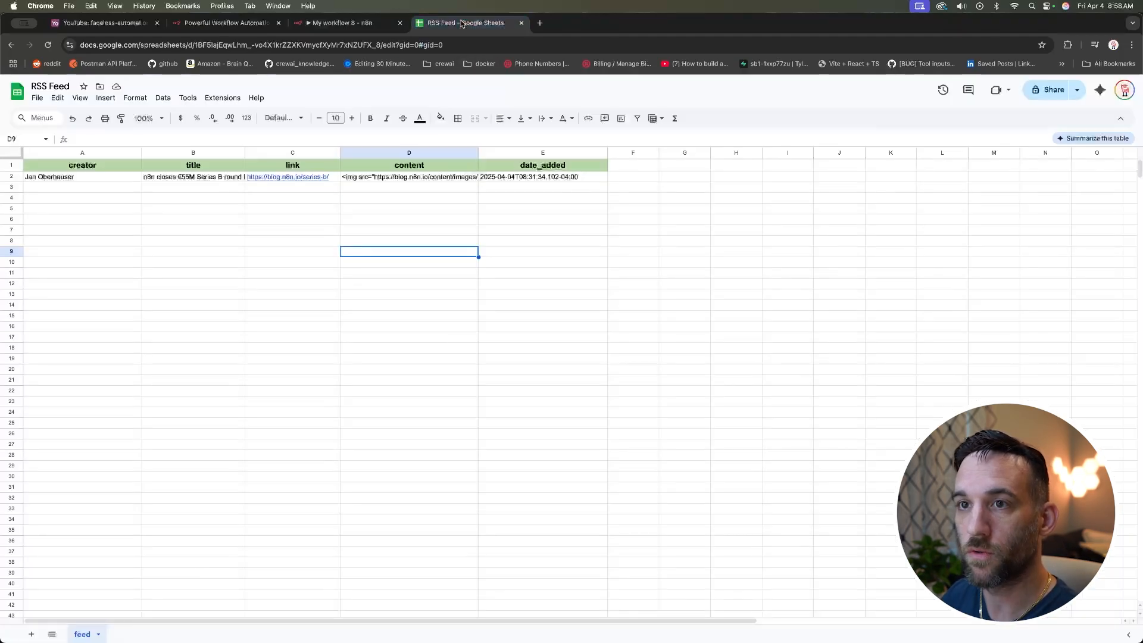
pyautogui.click(87, 167)
pyautogui.click(183, 167)
pyautogui.click(278, 169)
pyautogui.click(390, 169)
pyautogui.click(506, 169)
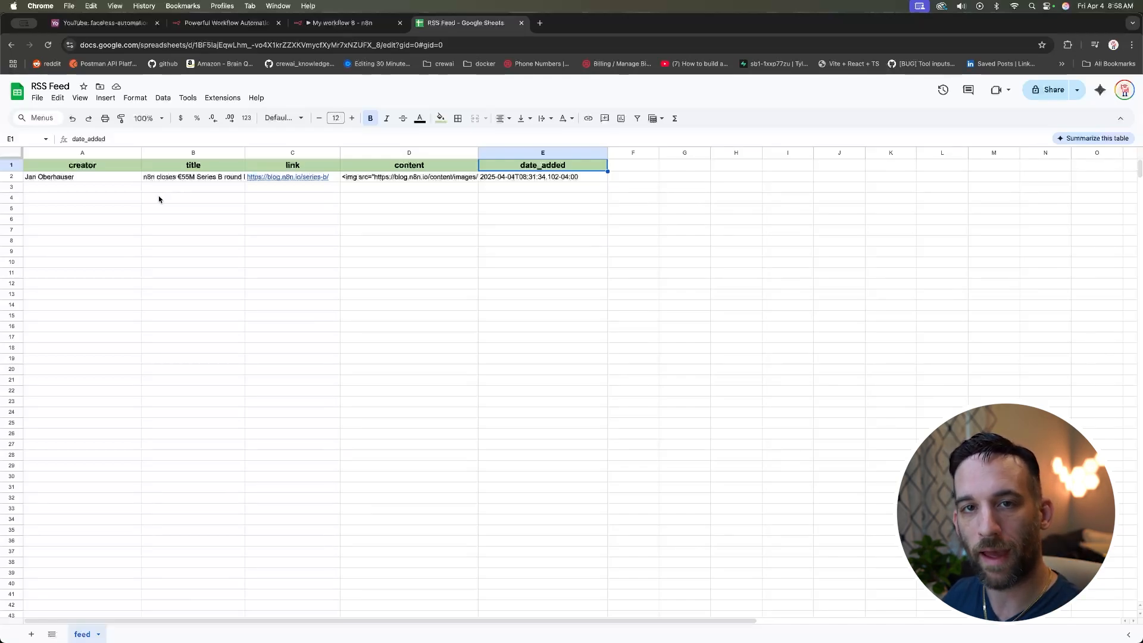
# Step: Go over the five headers again and show the spreadsheet name, RSS Feed
pyautogui.click(106, 169)
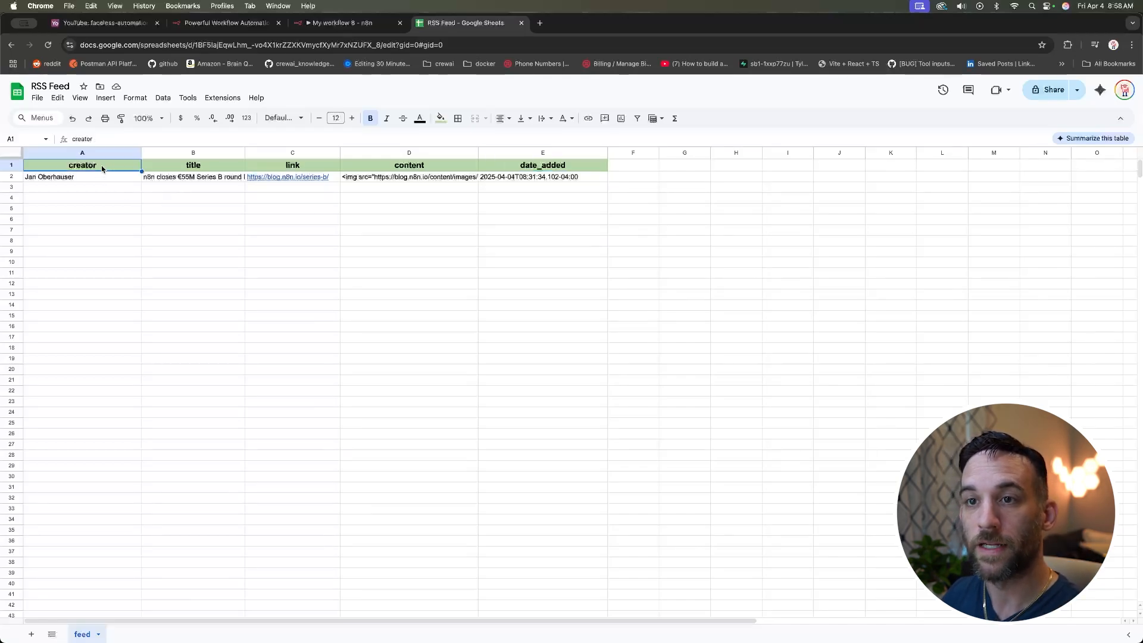
pyautogui.click(172, 169)
pyautogui.click(273, 166)
pyautogui.click(400, 167)
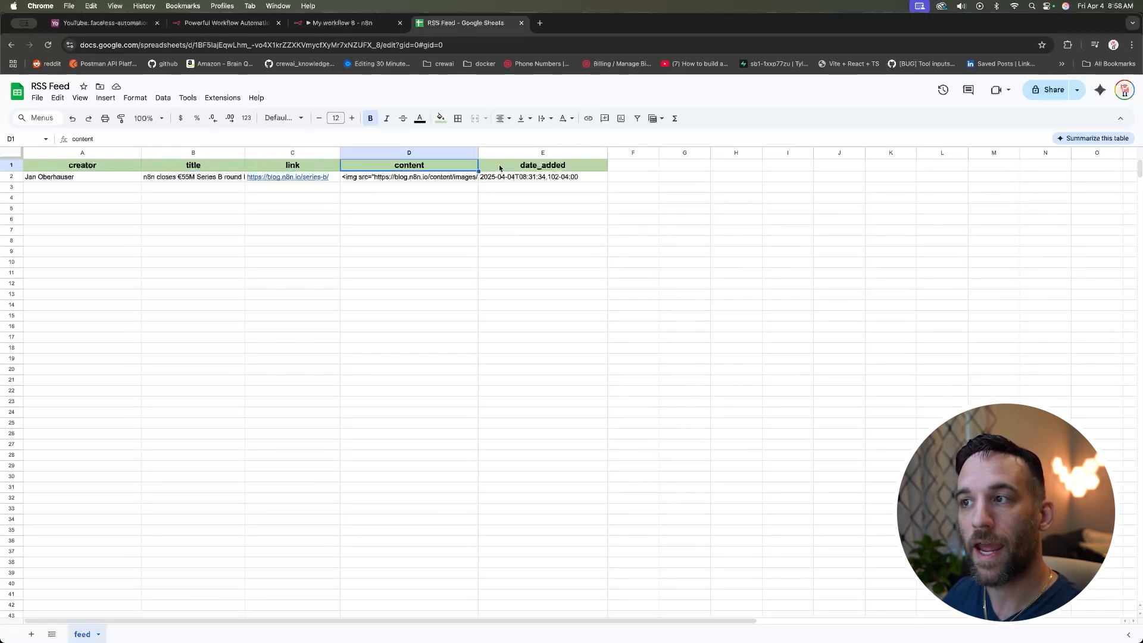
pyautogui.click(516, 168)
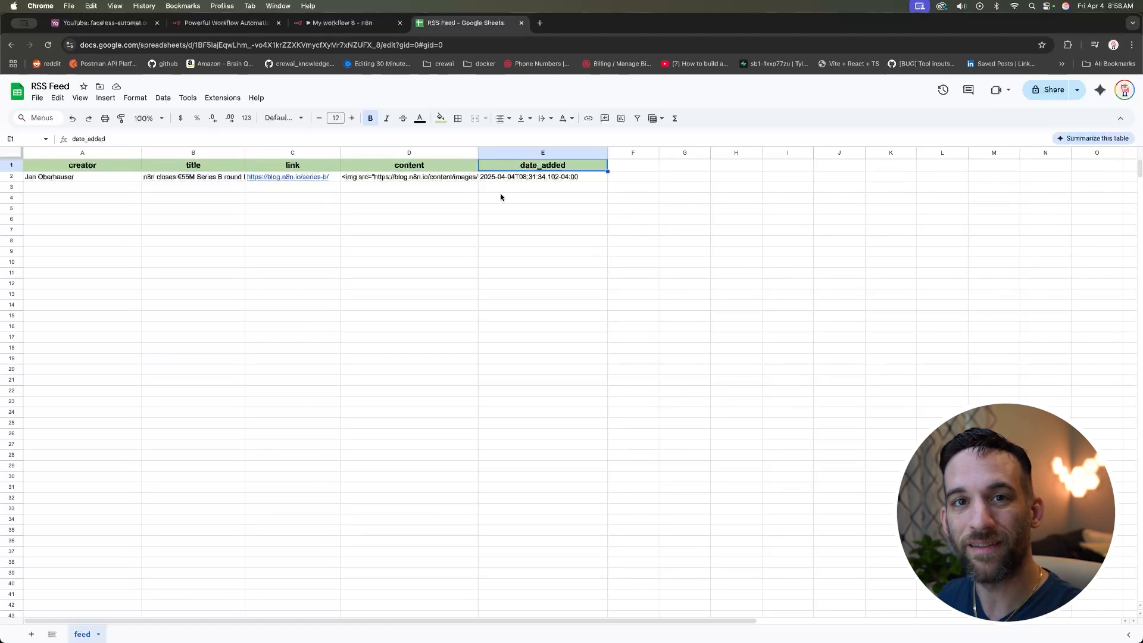
pyautogui.click(439, 169)
pyautogui.click(298, 168)
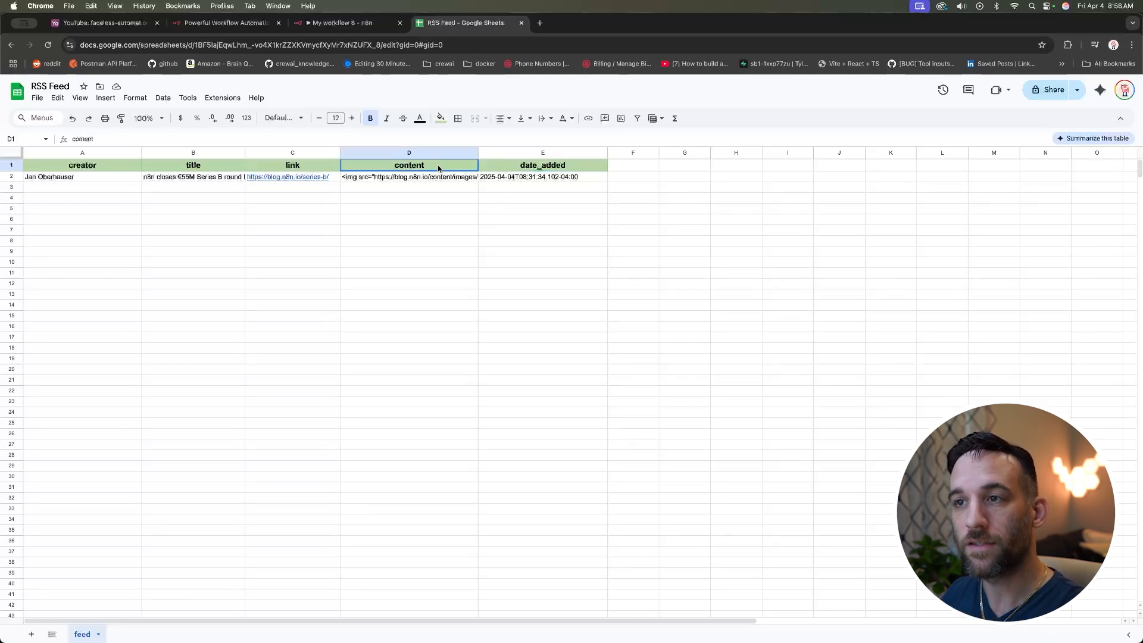
pyautogui.click(216, 170)
pyautogui.click(119, 171)
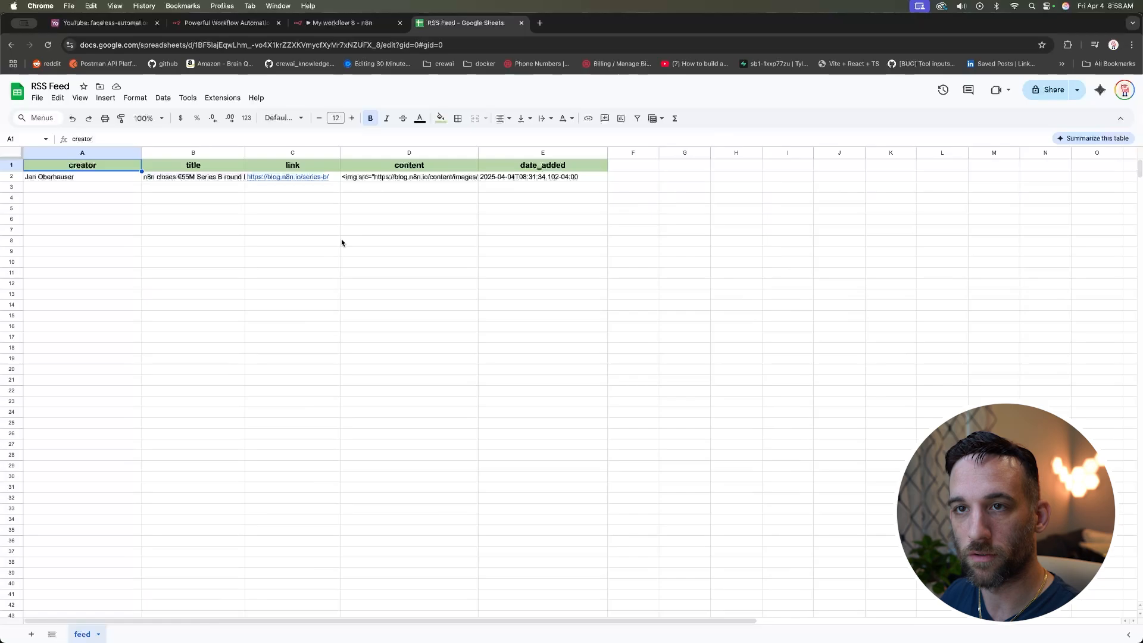
pyautogui.click(54, 87)
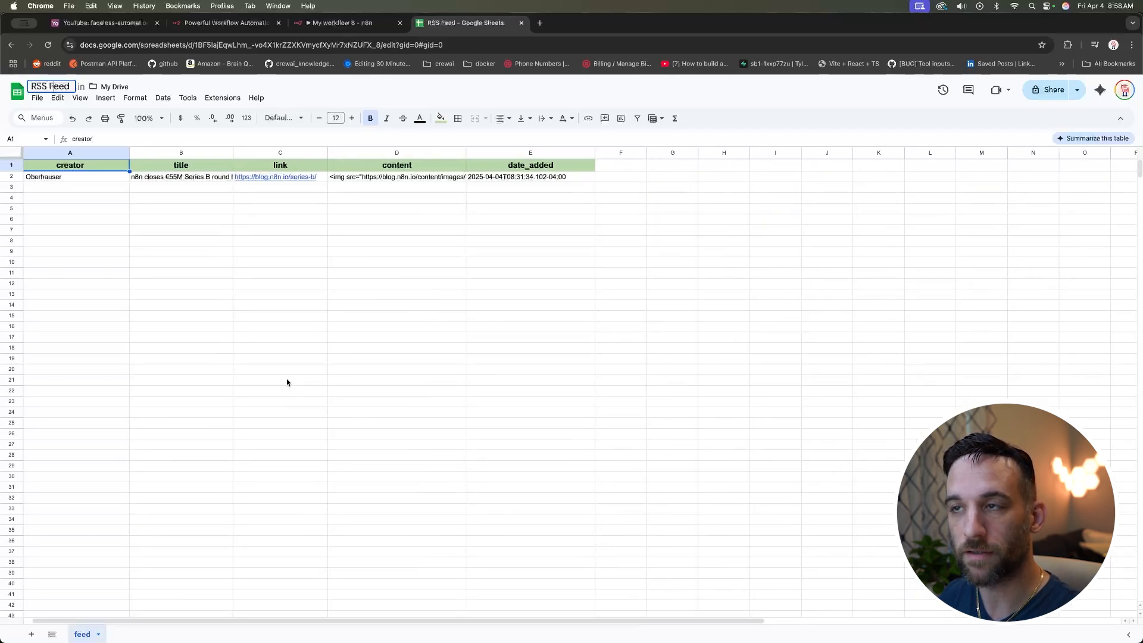
pyautogui.click(342, 23)
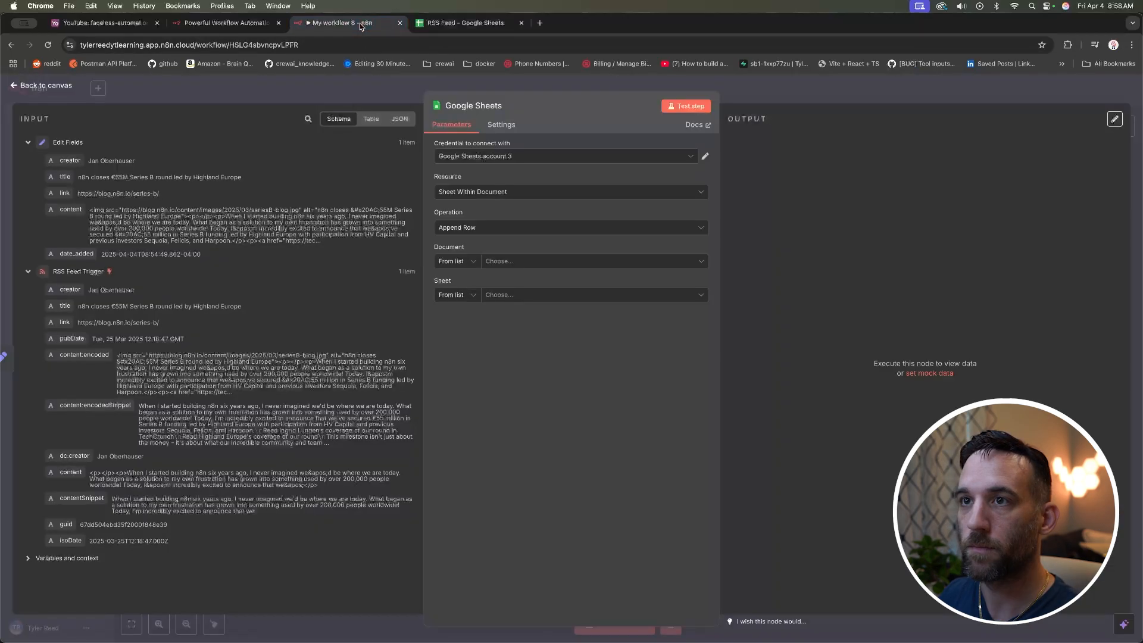
# Step: Point the Google Sheets node at the RSS Feed document's feed sheet
pyautogui.click(543, 263)
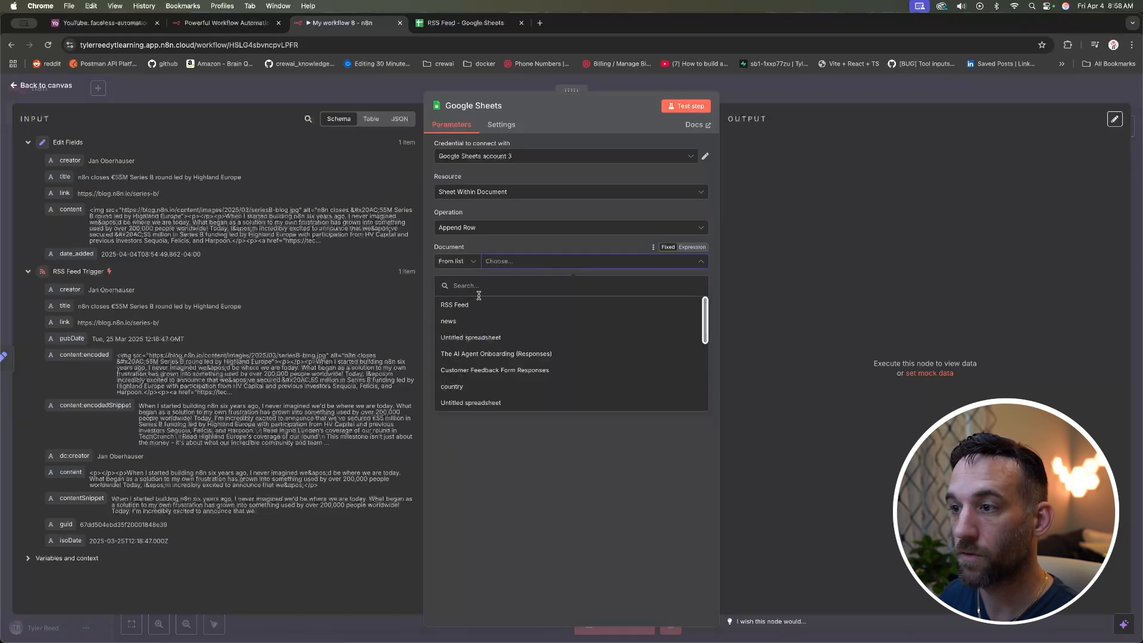
pyautogui.click(472, 307)
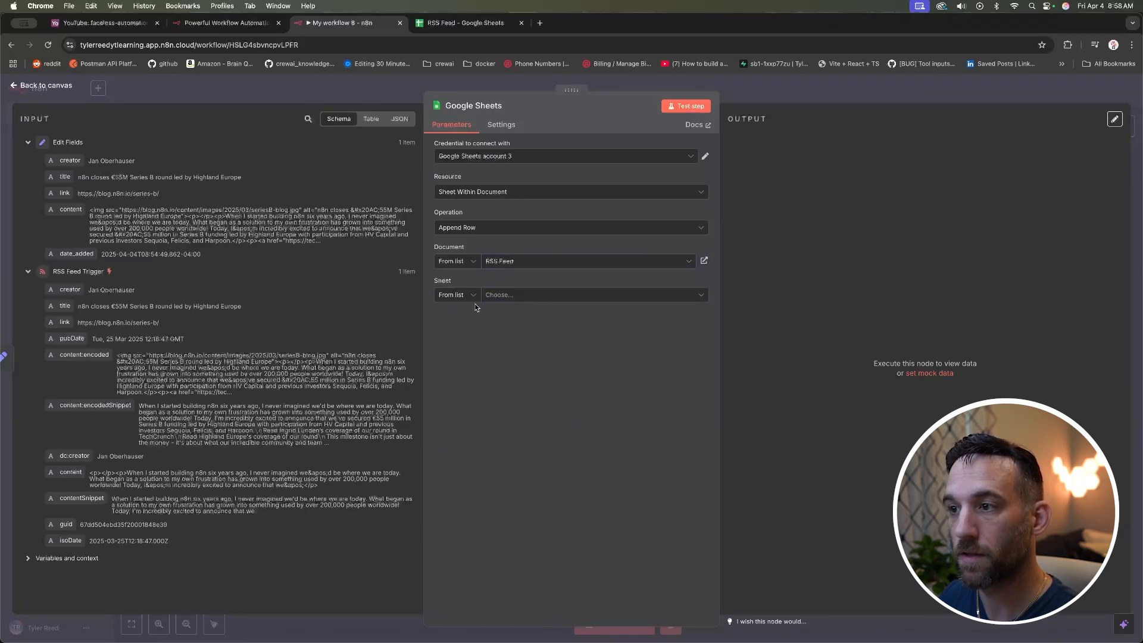
pyautogui.click(524, 296)
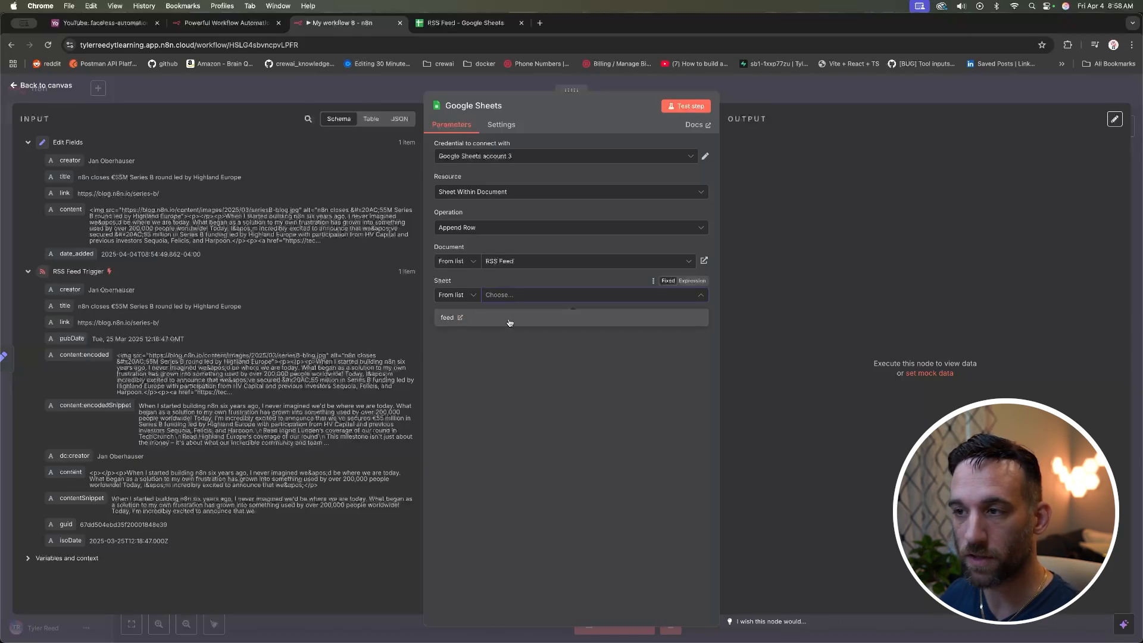
pyautogui.click(510, 321)
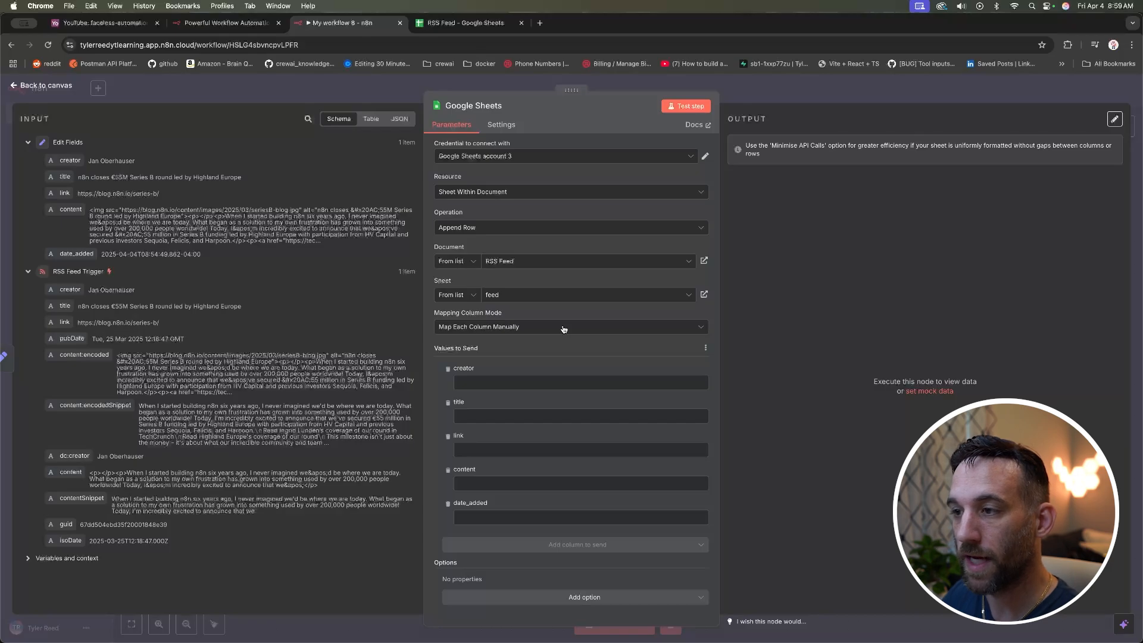
# Step: Manually map the incoming creator and title fields into the creator and title columns
pyautogui.click(564, 329)
pyautogui.click(503, 329)
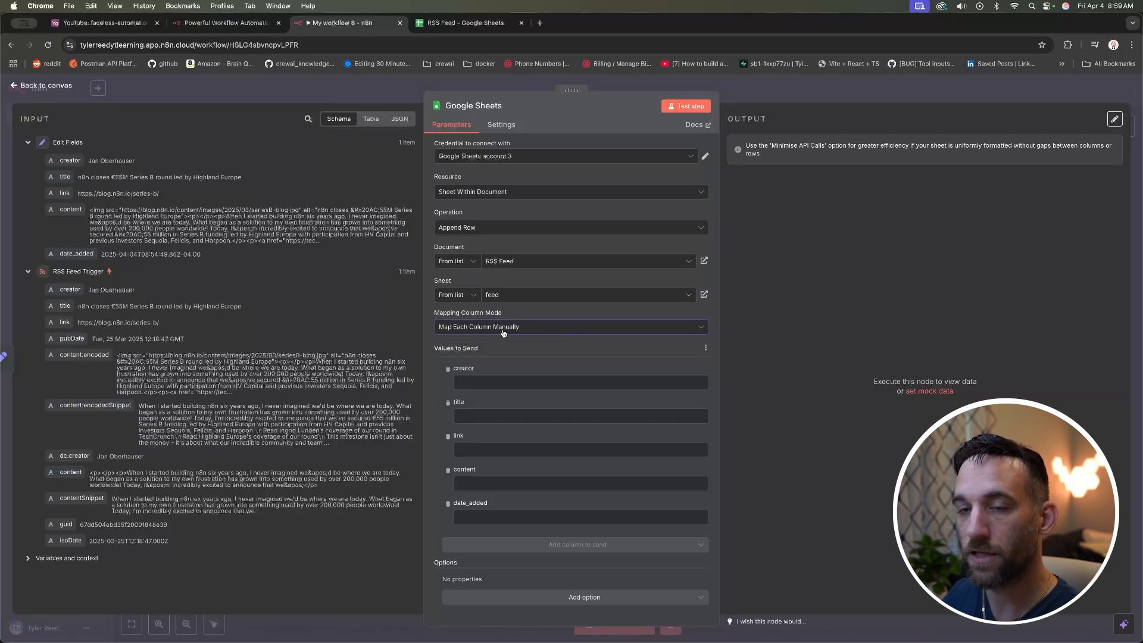
pyautogui.click(509, 382)
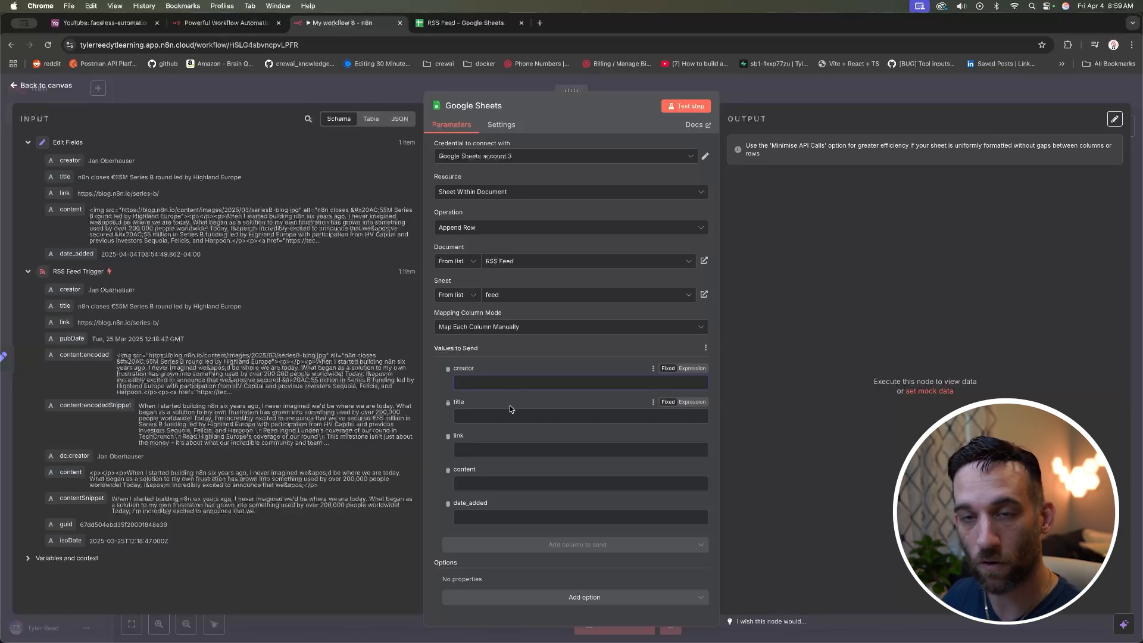
pyautogui.moveTo(69, 160); pyautogui.dragTo(471, 382)
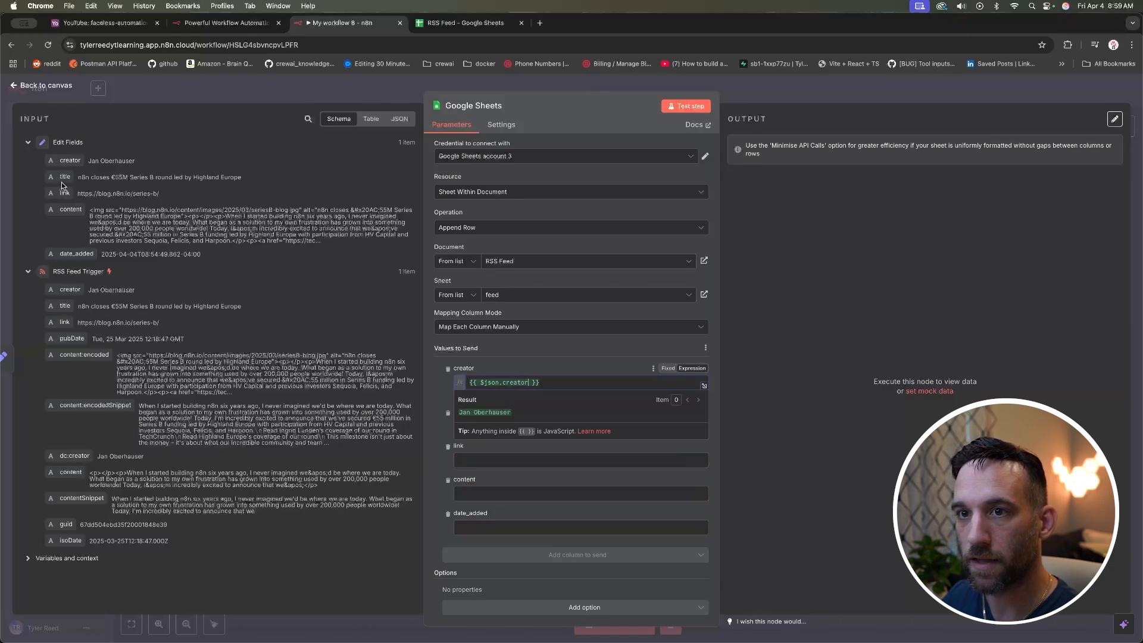
pyautogui.moveTo(62, 185); pyautogui.dragTo(527, 422)
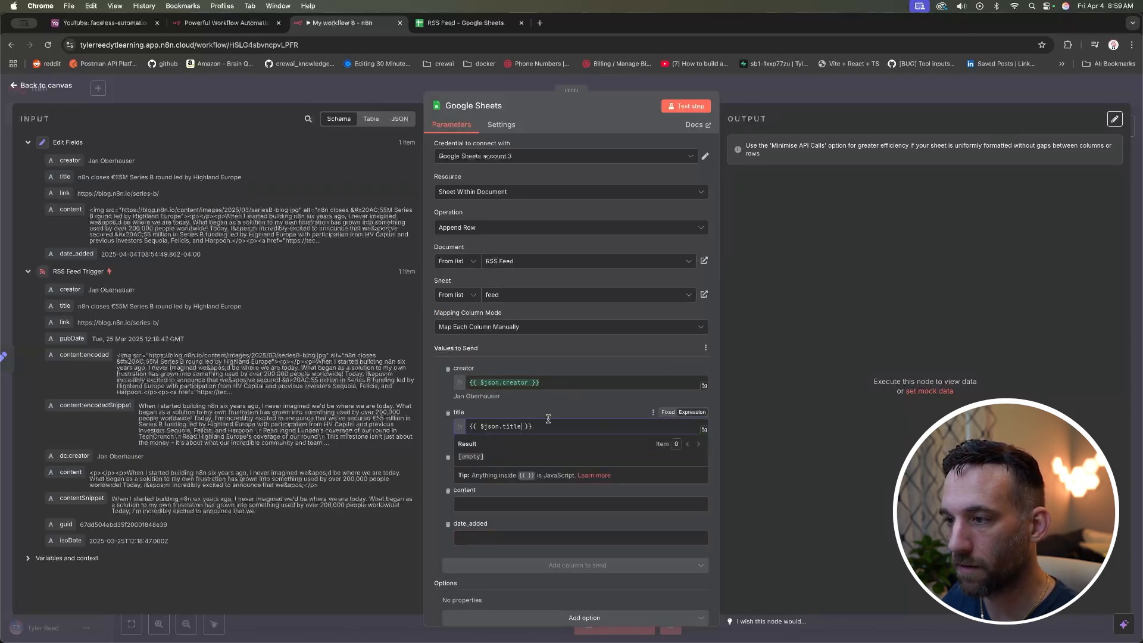
pyautogui.click(586, 403)
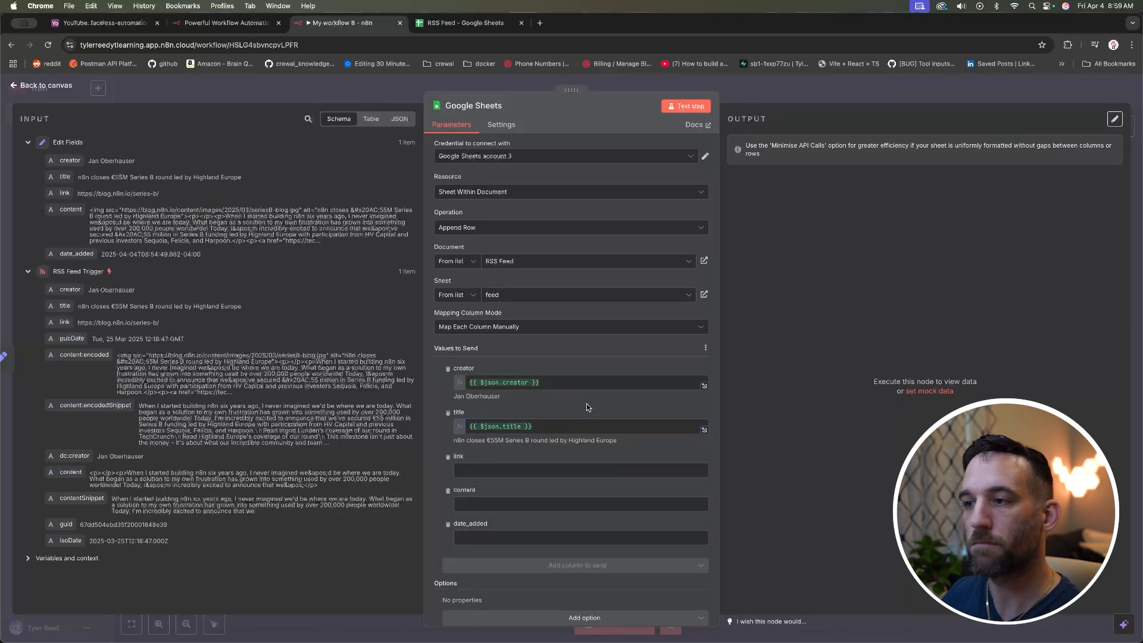
pyautogui.click(555, 330)
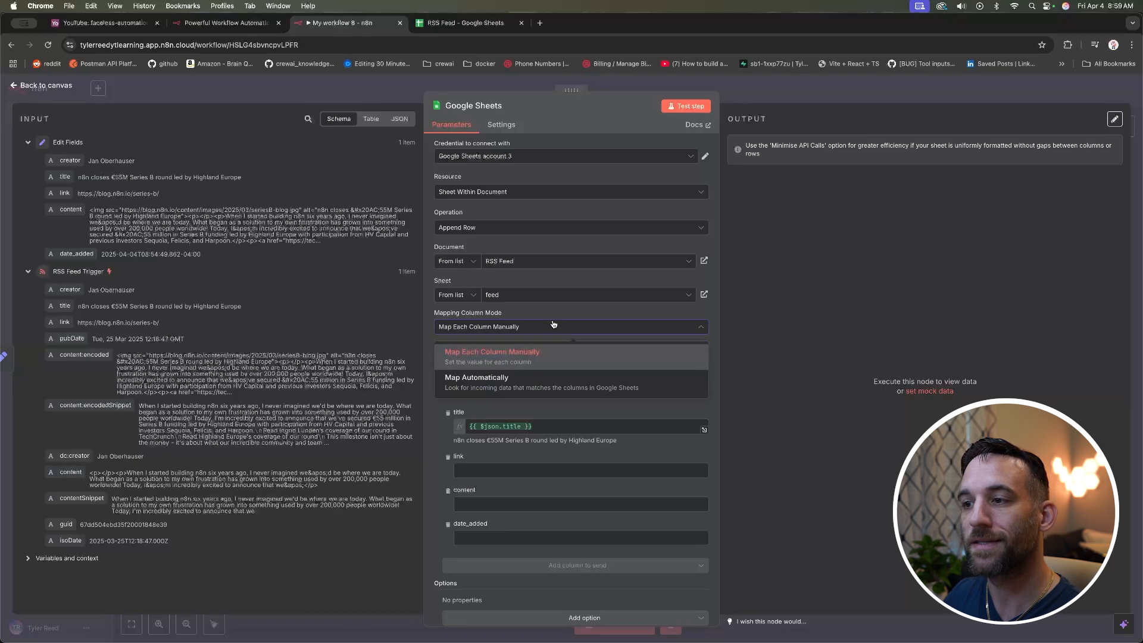
# Step: Switch column mapping to Map Automatically and test-run the node, outputting one item
pyautogui.click(574, 384)
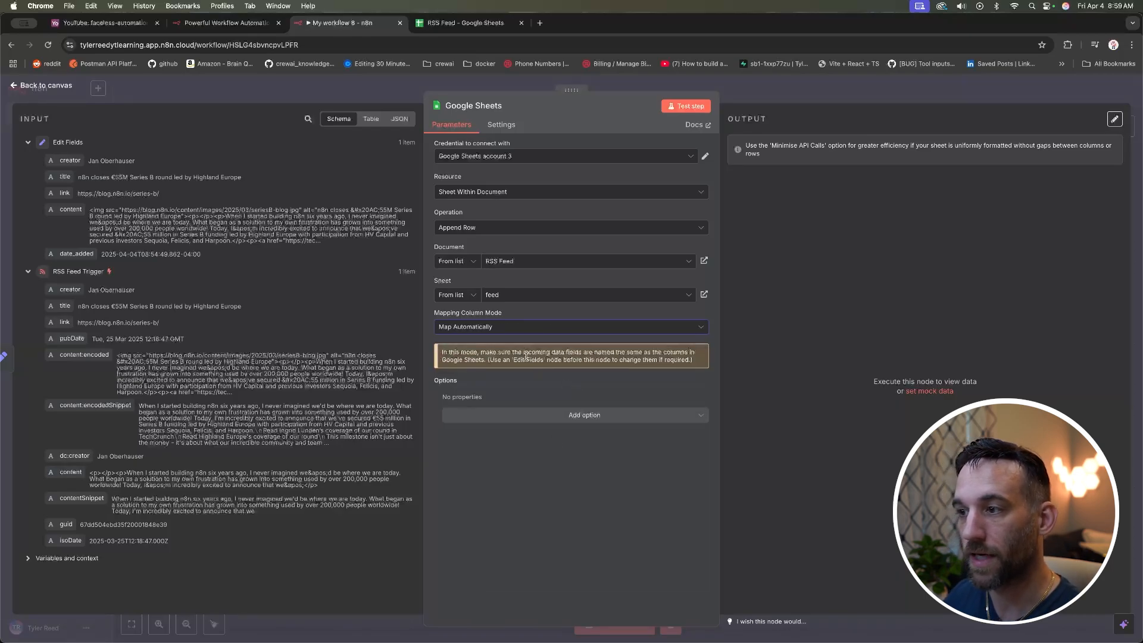
pyautogui.moveTo(536, 352); pyautogui.dragTo(672, 353)
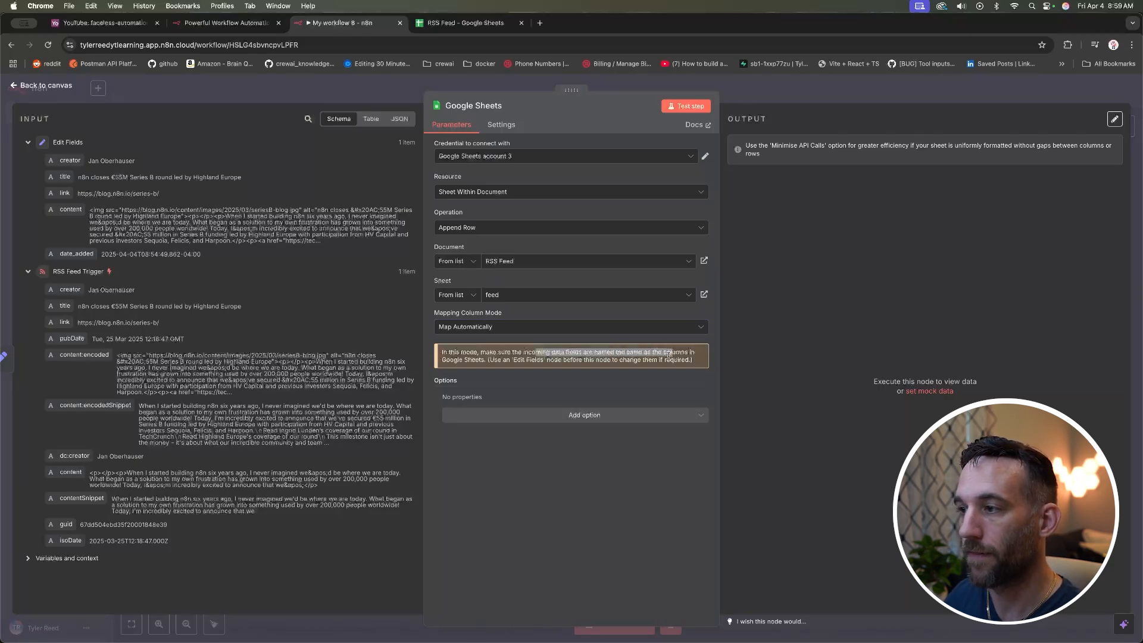
pyautogui.click(670, 353)
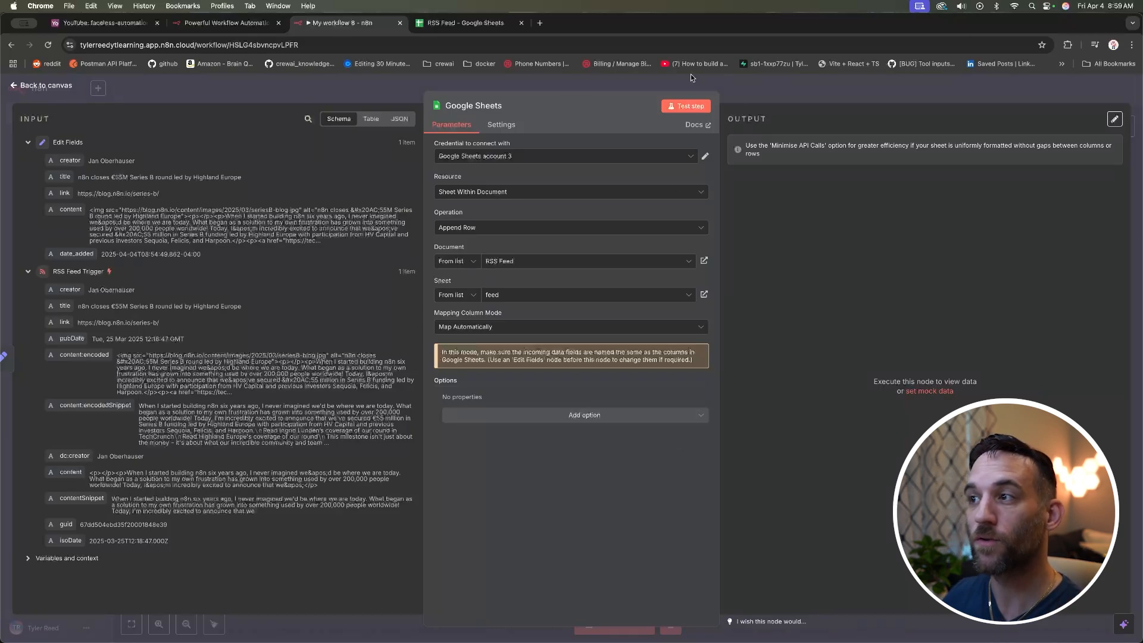
pyautogui.click(685, 107)
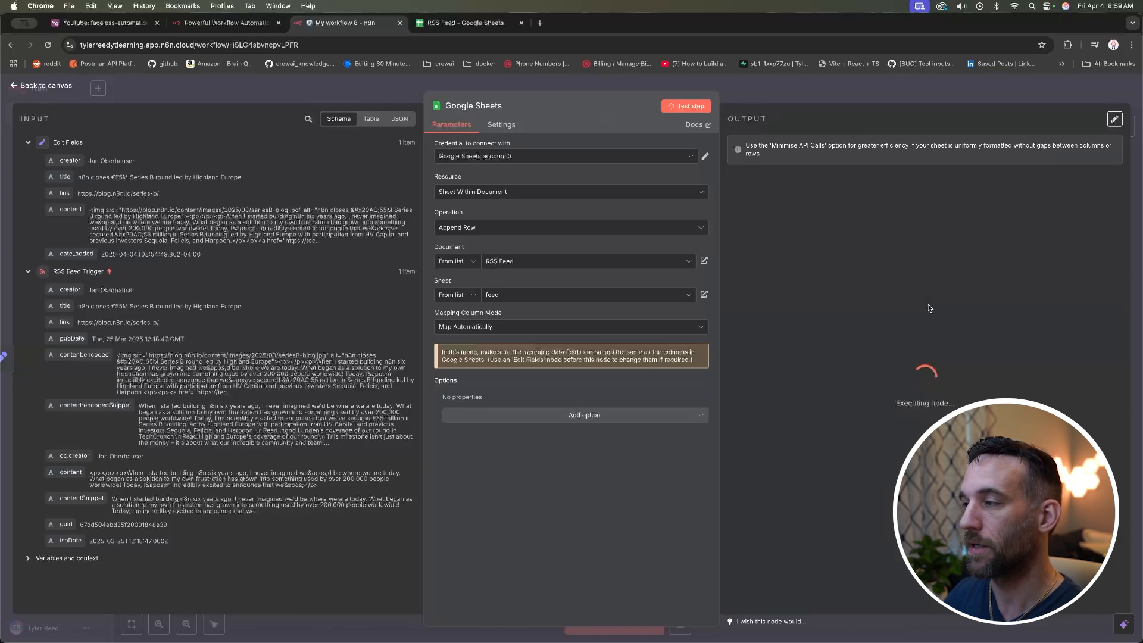
pyautogui.moveTo(776, 123)
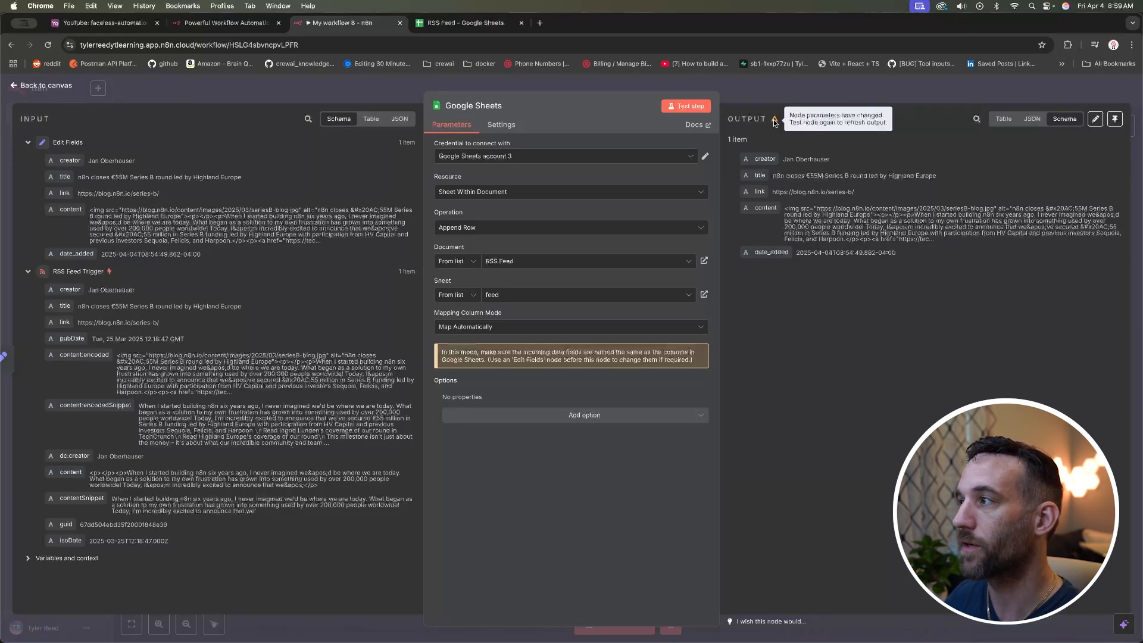
# Step: Check the appended test row 3 in the feed sheet, then return to the n8n canvas
pyautogui.click(465, 24)
pyautogui.click(85, 191)
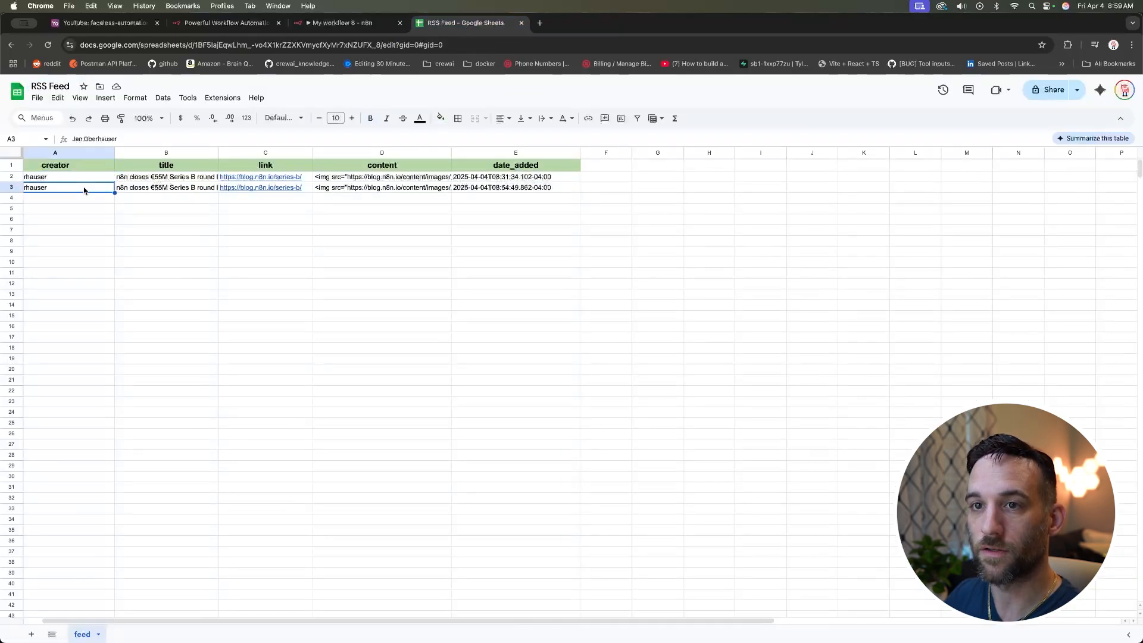
pyautogui.click(545, 188)
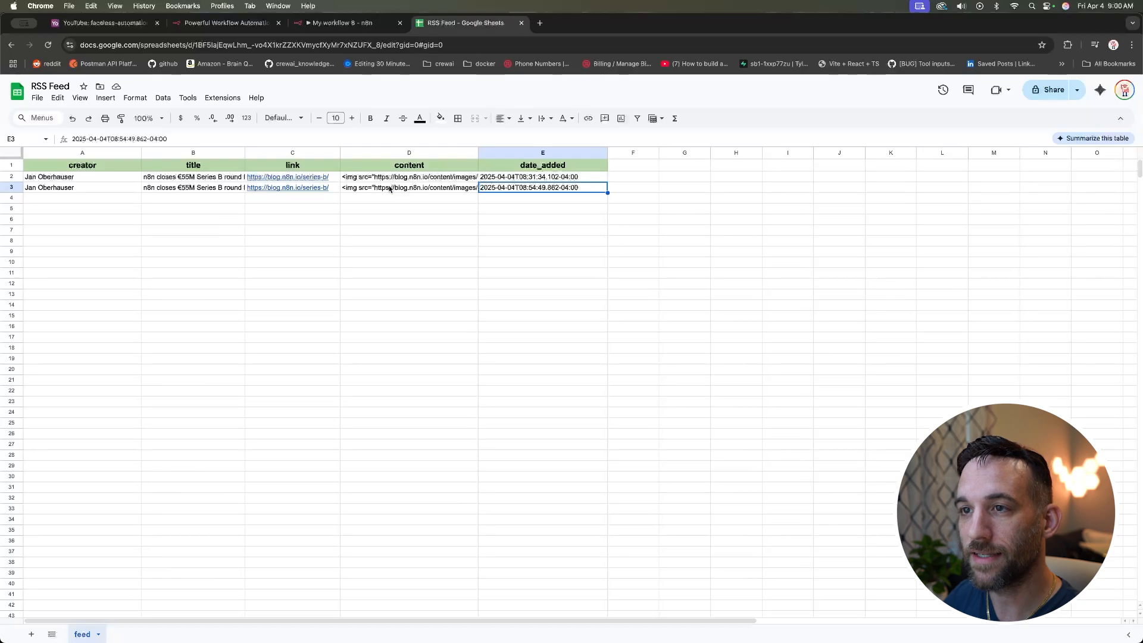
pyautogui.click(350, 188)
pyautogui.click(193, 191)
pyautogui.click(91, 189)
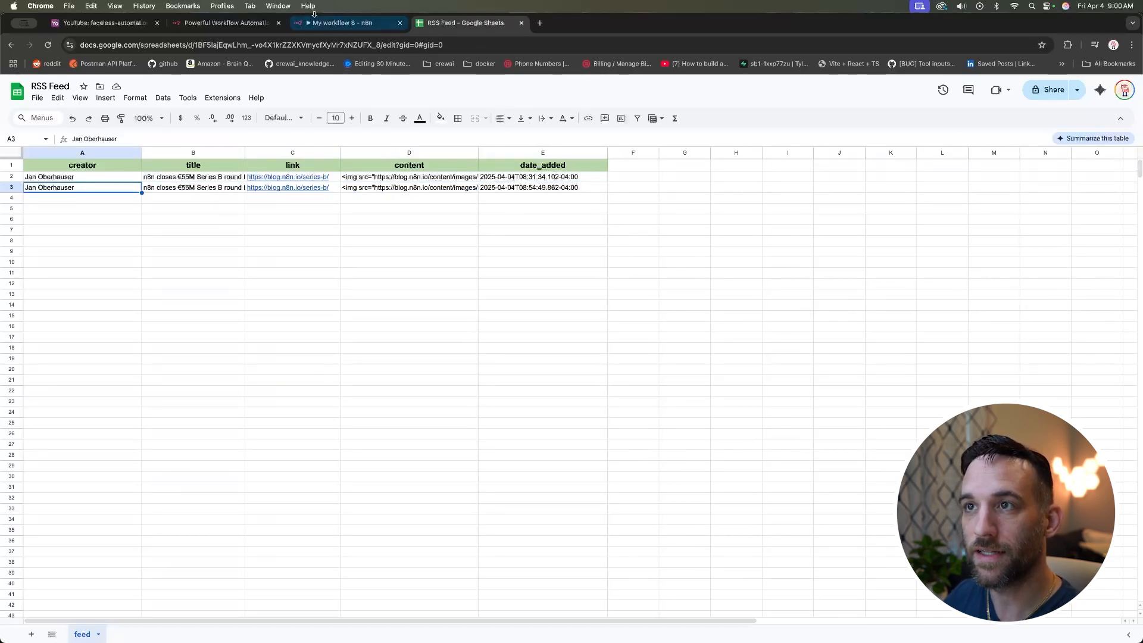
pyautogui.click(340, 23)
pyautogui.click(48, 88)
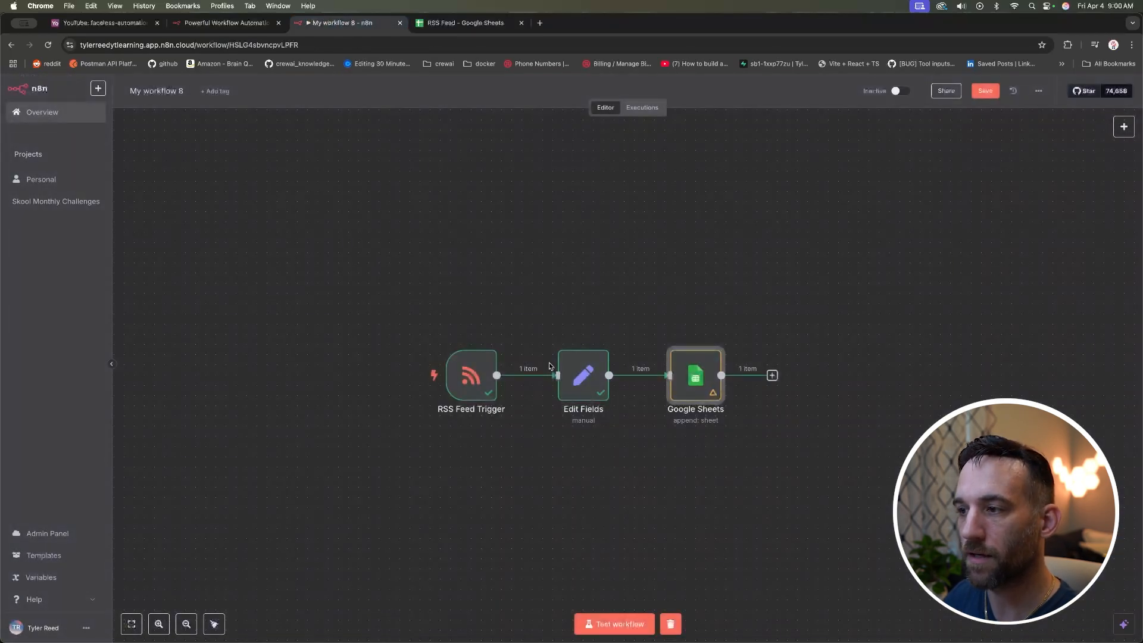
# Step: Rename the Edit Fields content field to contentszzzzz and re-test the node
pyautogui.doubleClick(585, 373)
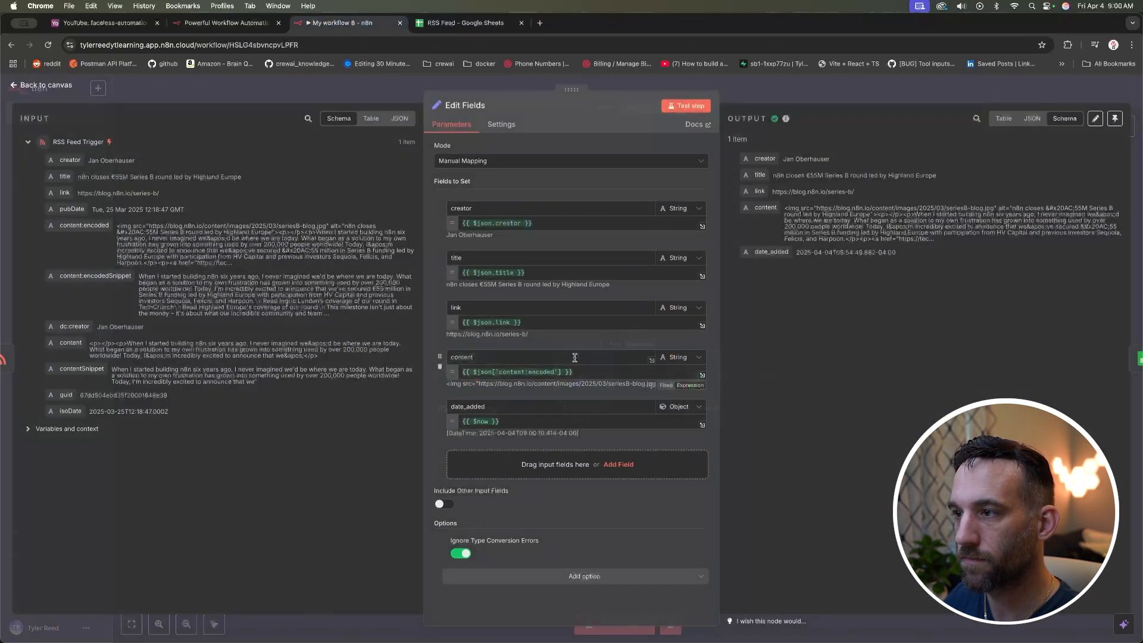
pyautogui.click(474, 357)
pyautogui.write('szzzzz')
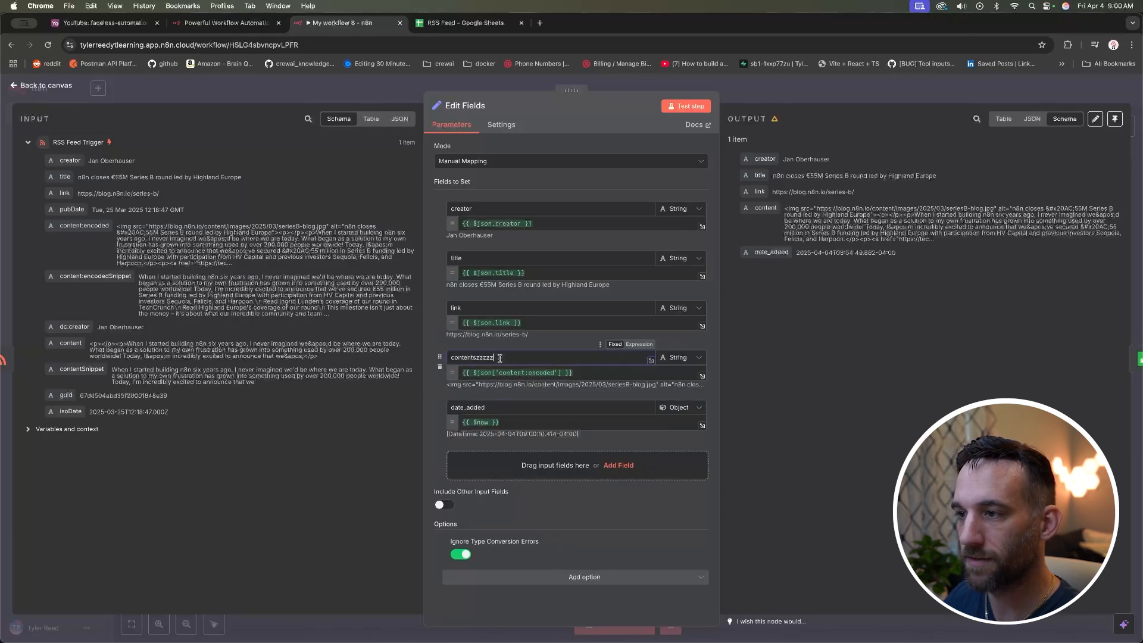
pyautogui.click(686, 106)
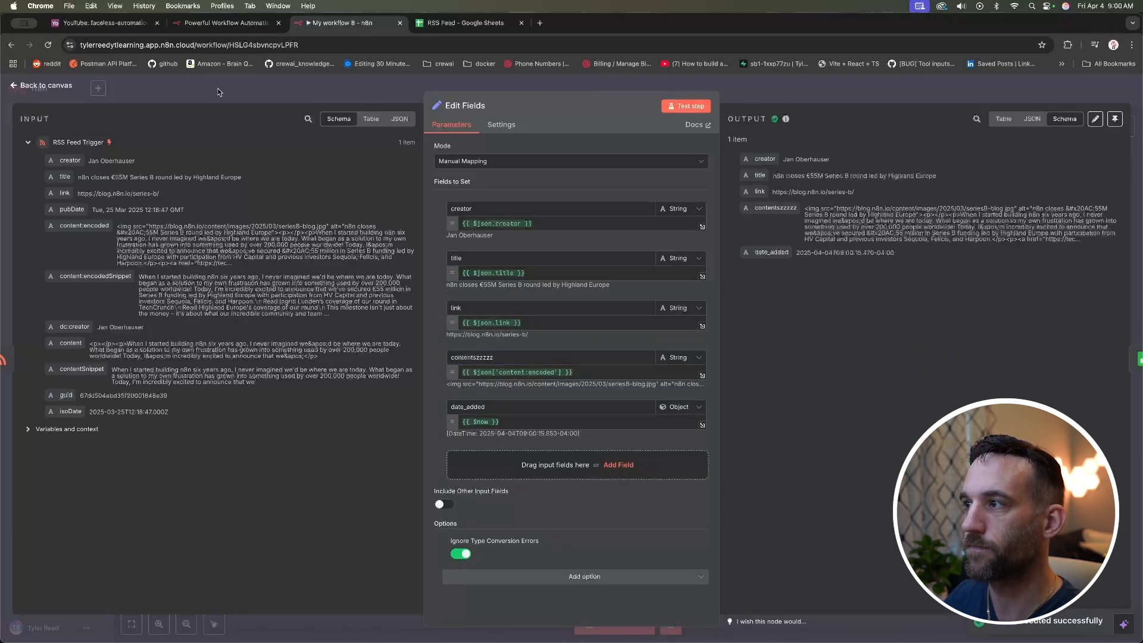
pyautogui.doubleClick(783, 208)
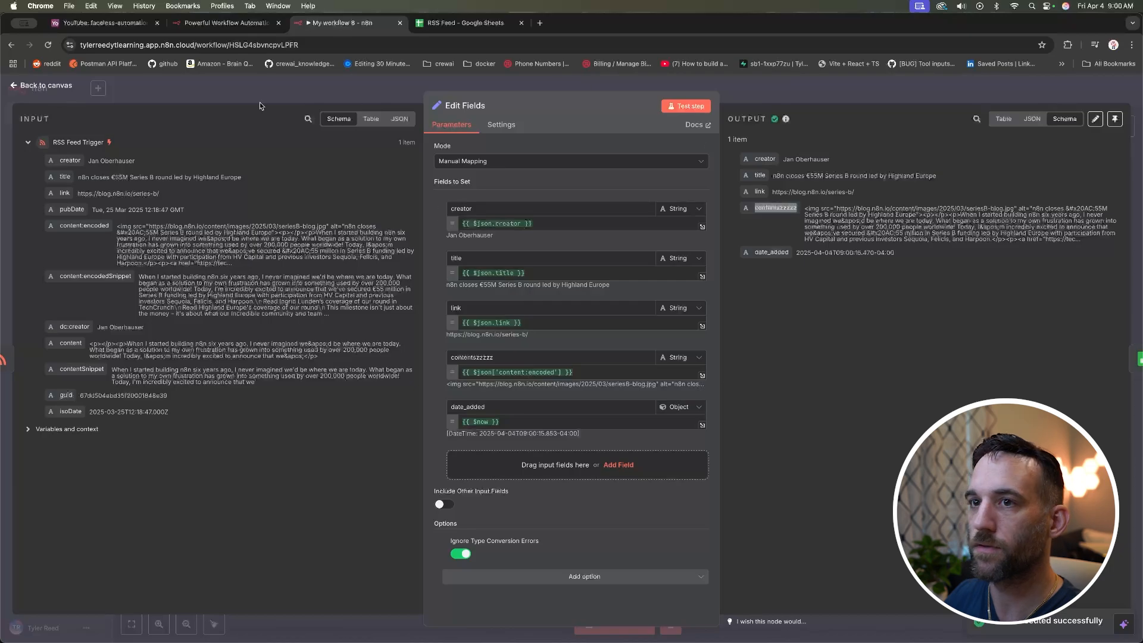
pyautogui.click(63, 86)
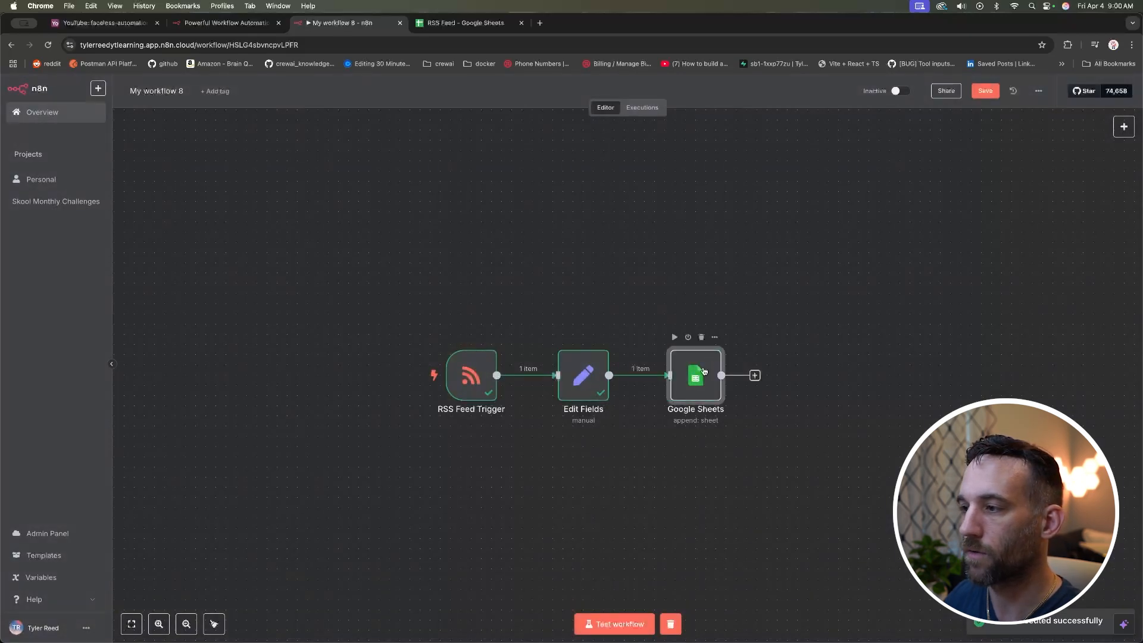
# Step: Re-run the Google Sheets node with the renamed contentszzzzz field
pyautogui.doubleClick(679, 352)
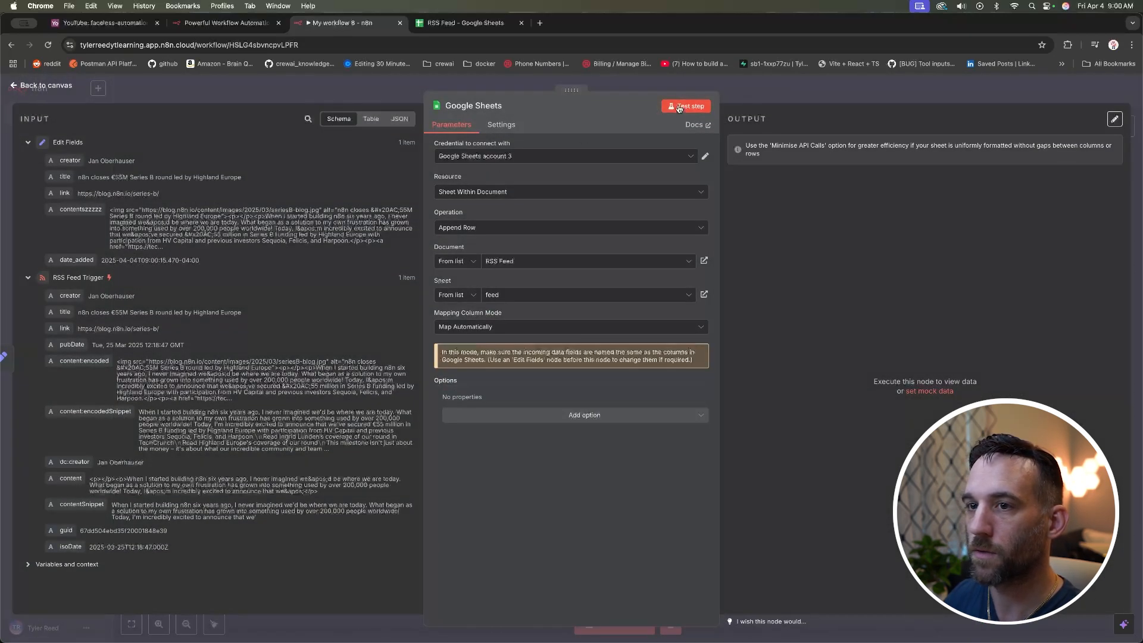
pyautogui.click(679, 106)
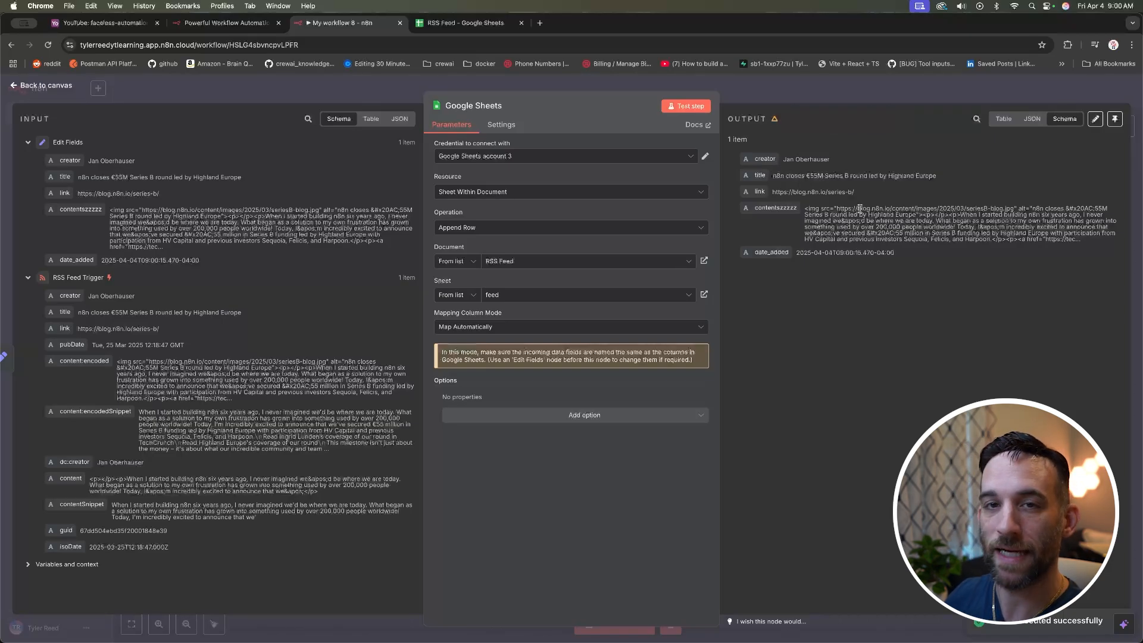
pyautogui.click(461, 23)
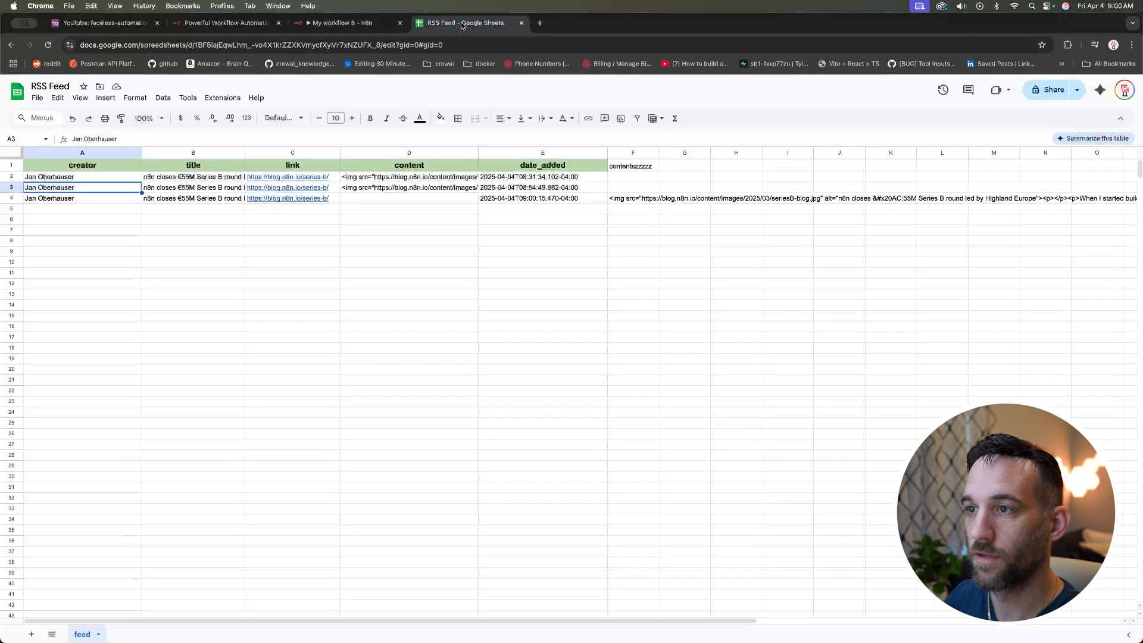
# Step: Compare row 4's content under new column F (contentszzzzz) with the original content column D
pyautogui.click(516, 210)
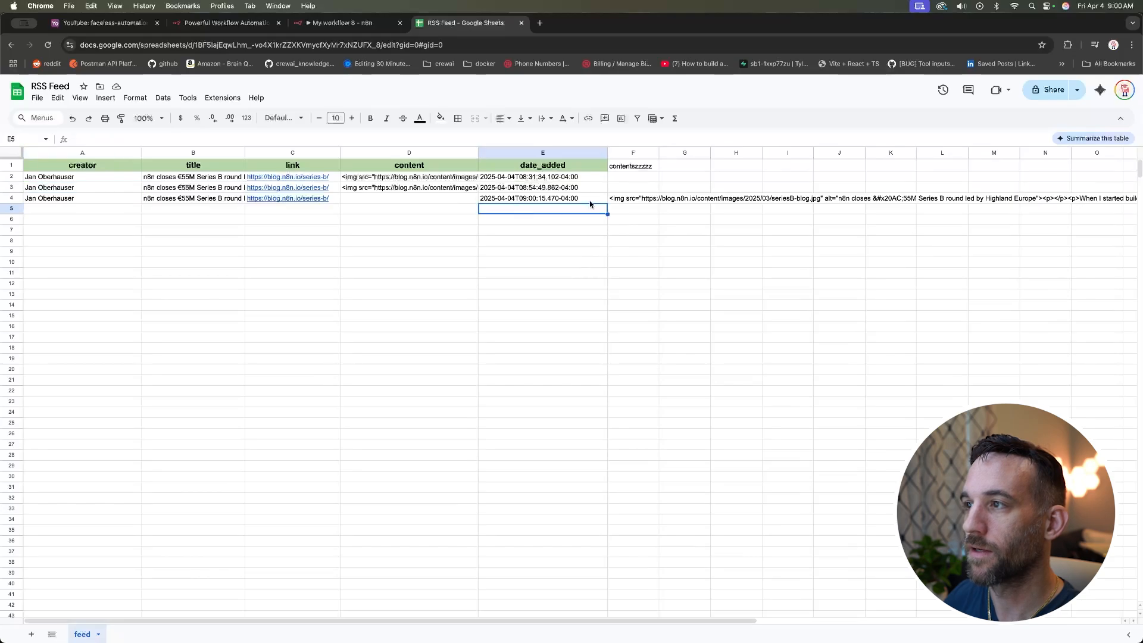
pyautogui.click(628, 166)
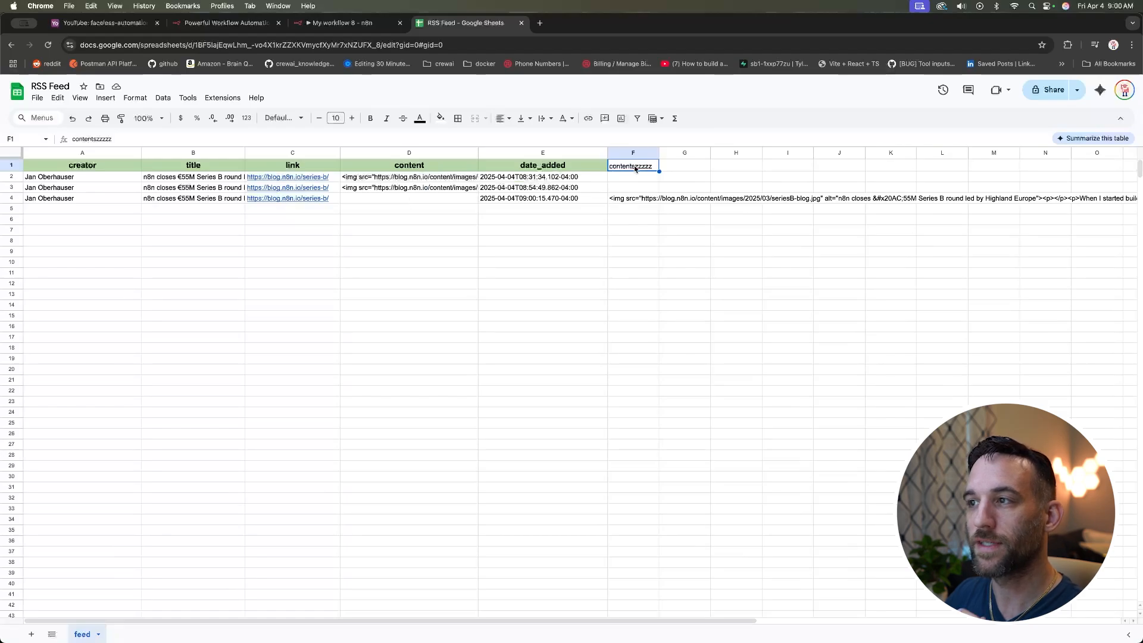
pyautogui.click(434, 166)
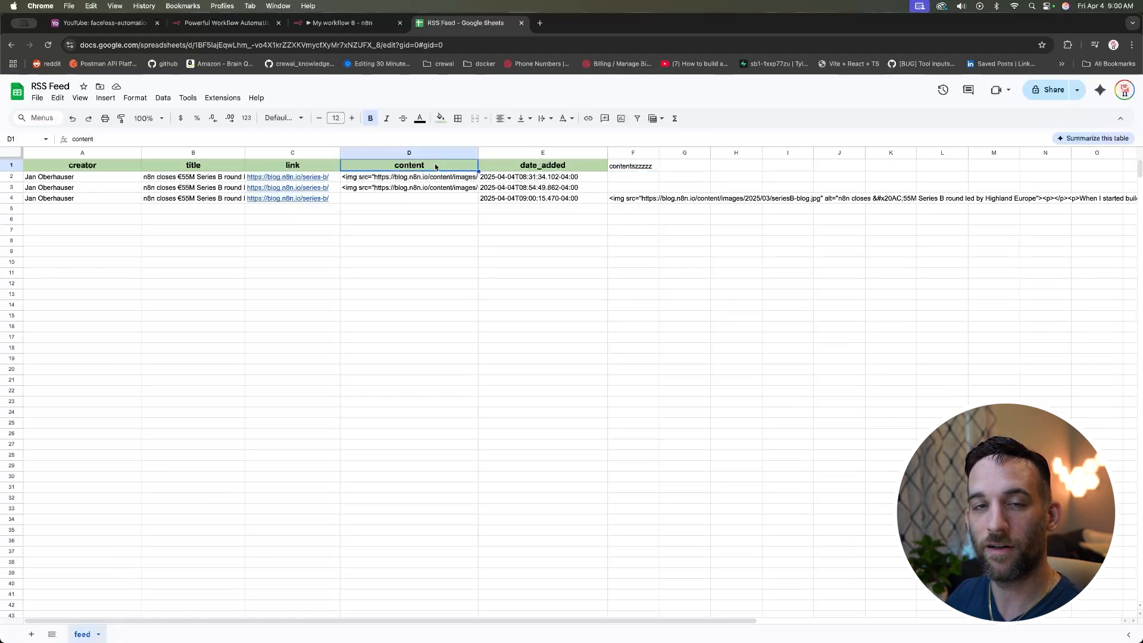
pyautogui.click(634, 202)
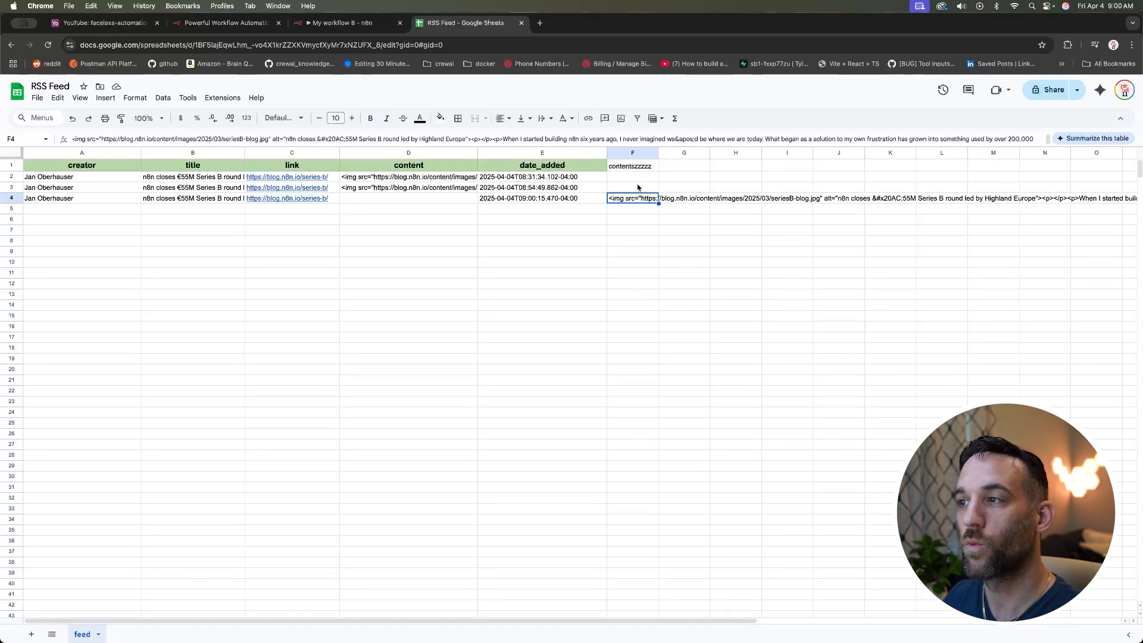
pyautogui.click(632, 171)
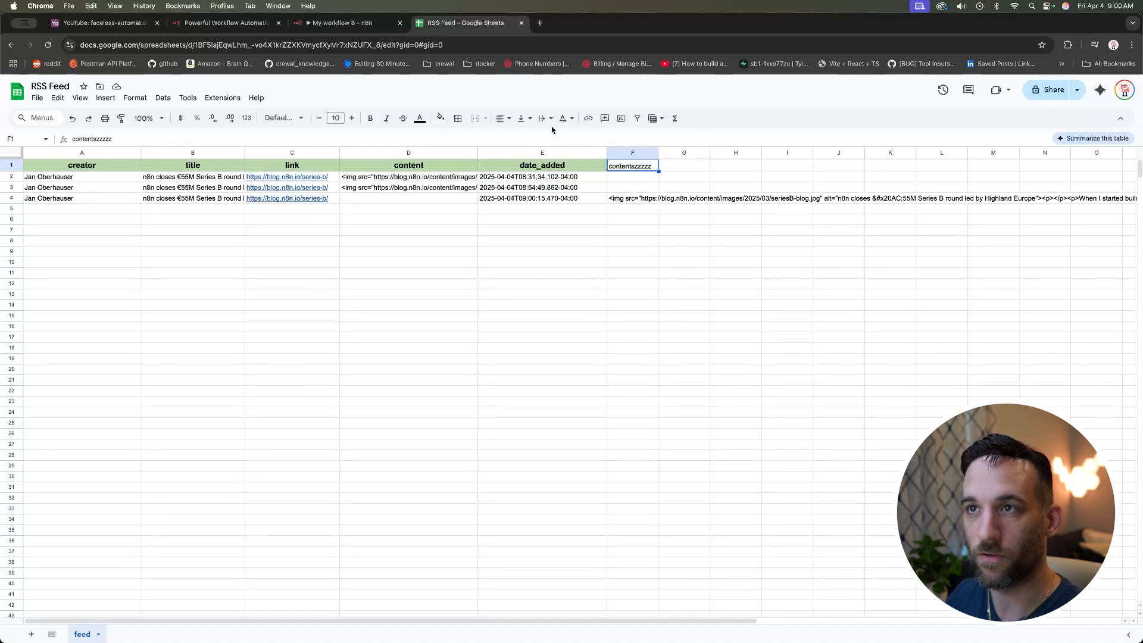
pyautogui.click(337, 25)
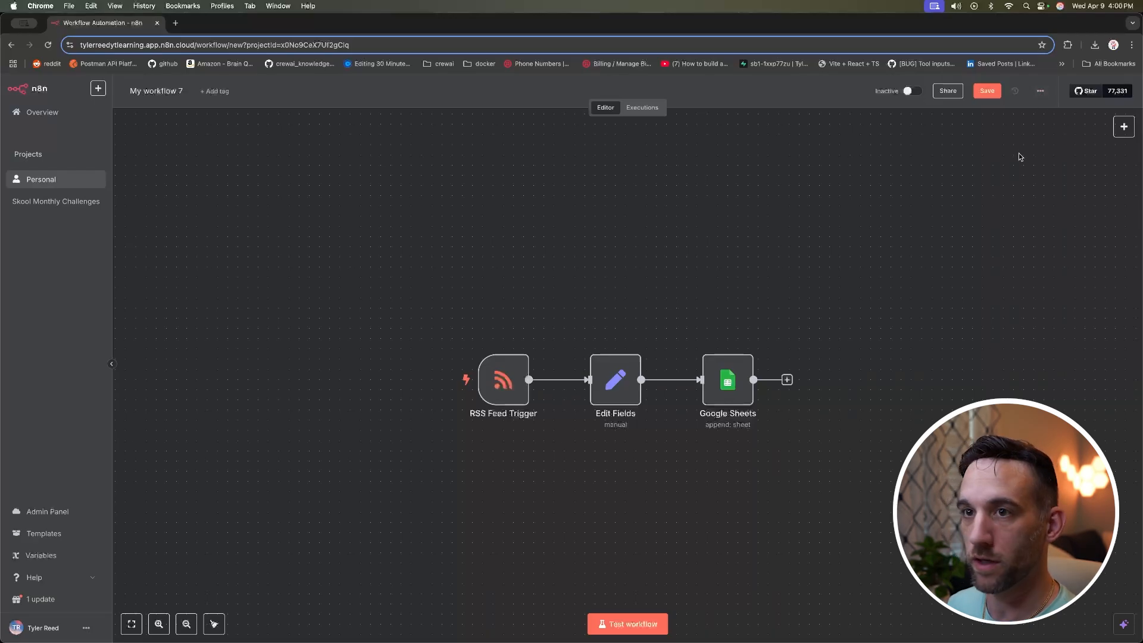
# Step: Download the workflow as My_workflow_7.json
pyautogui.click(1040, 92)
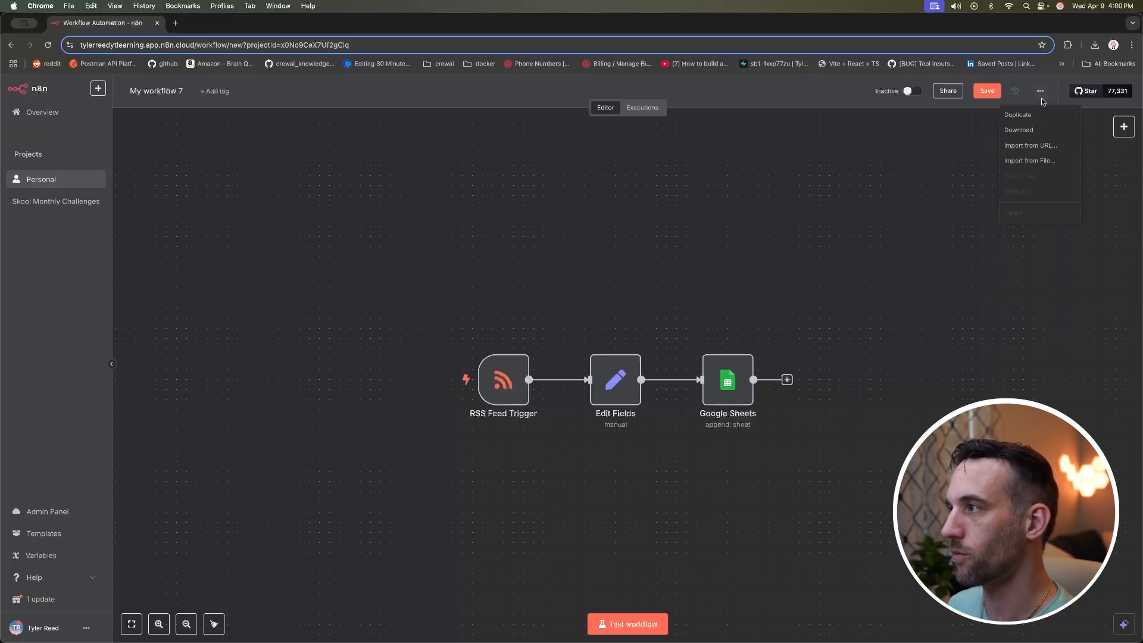
pyautogui.click(1046, 132)
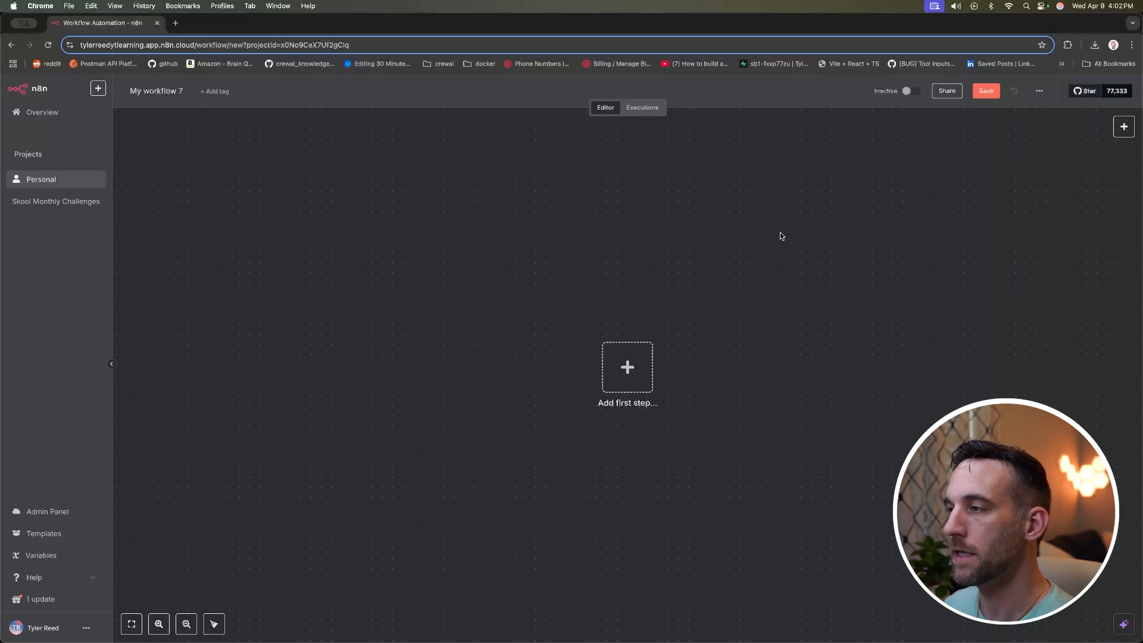
# Step: Import My_workflow_7.json back onto the canvas and open the Google Sheets node's settings
pyautogui.click(1040, 93)
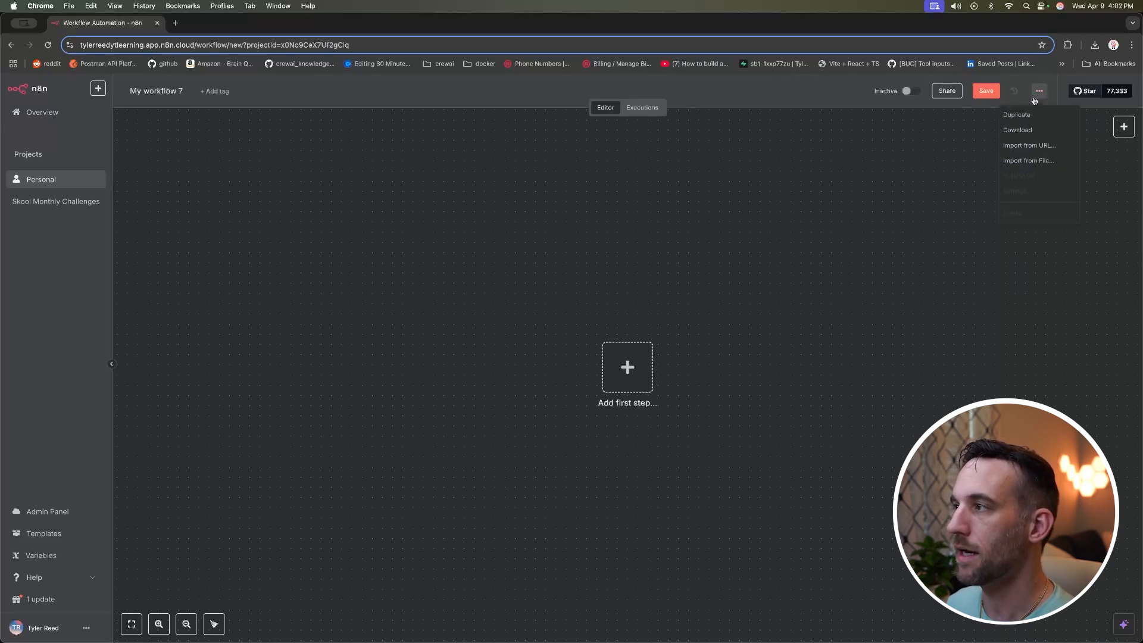
pyautogui.click(1041, 161)
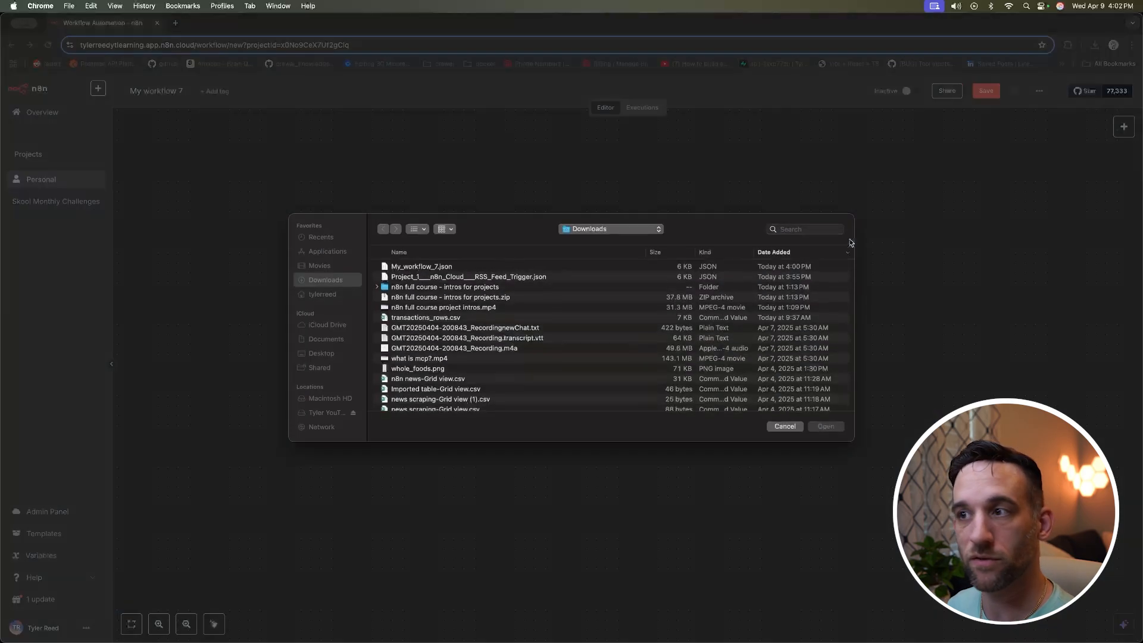
pyautogui.doubleClick(483, 268)
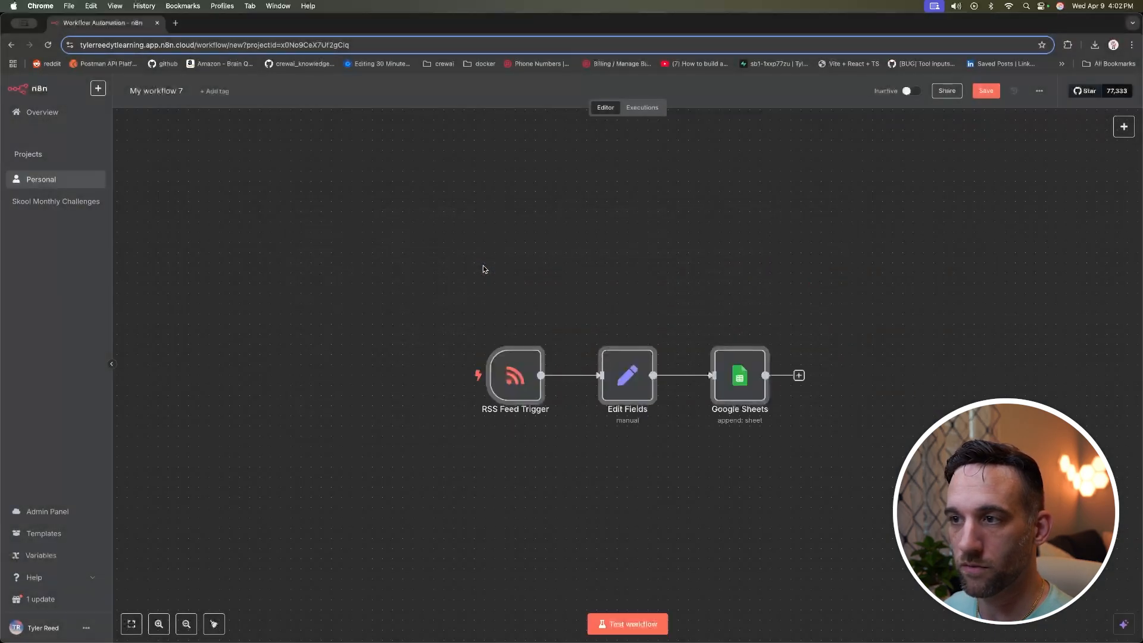
pyautogui.doubleClick(724, 378)
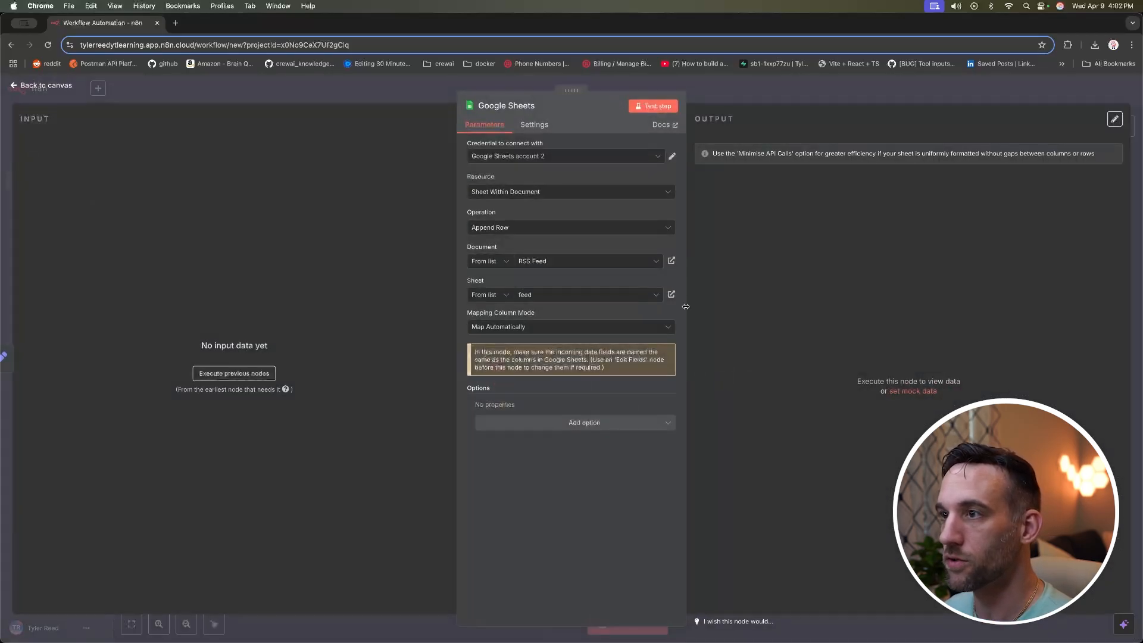
# Step: Switch the Google Sheets node to the Google Sheets account credential, check the Document list, and return
pyautogui.click(646, 158)
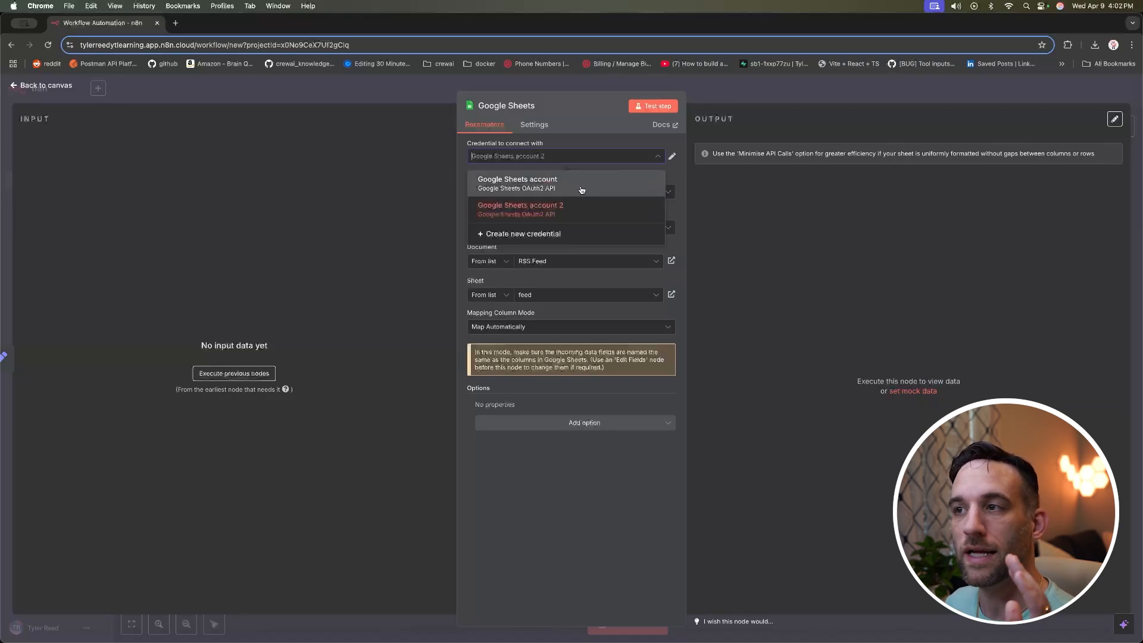
pyautogui.click(608, 157)
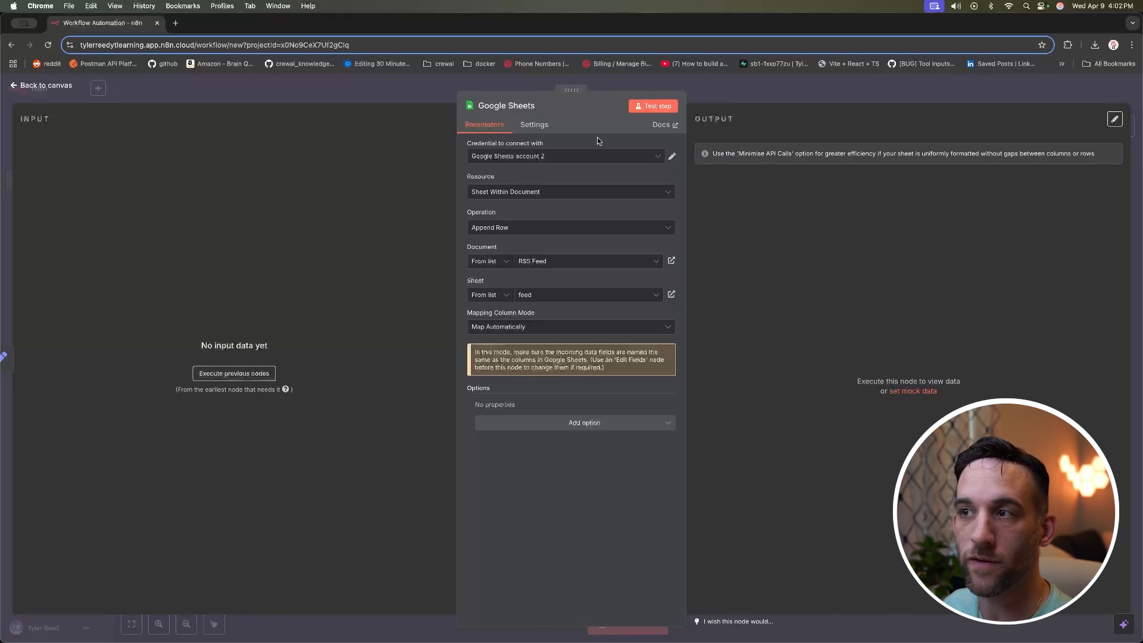
pyautogui.click(613, 156)
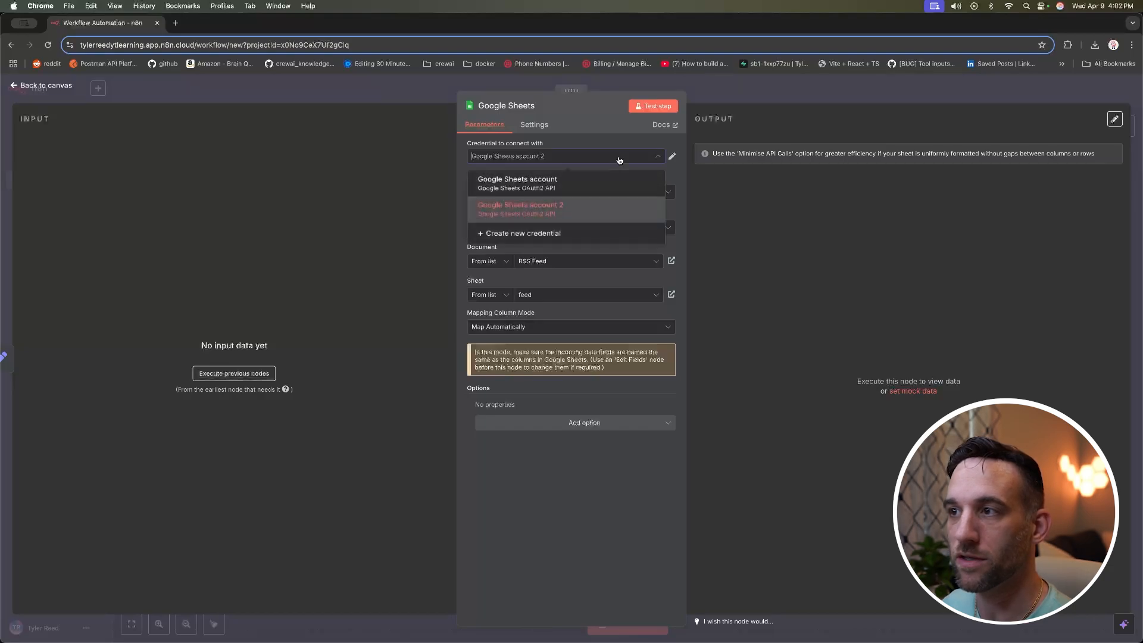
pyautogui.click(584, 188)
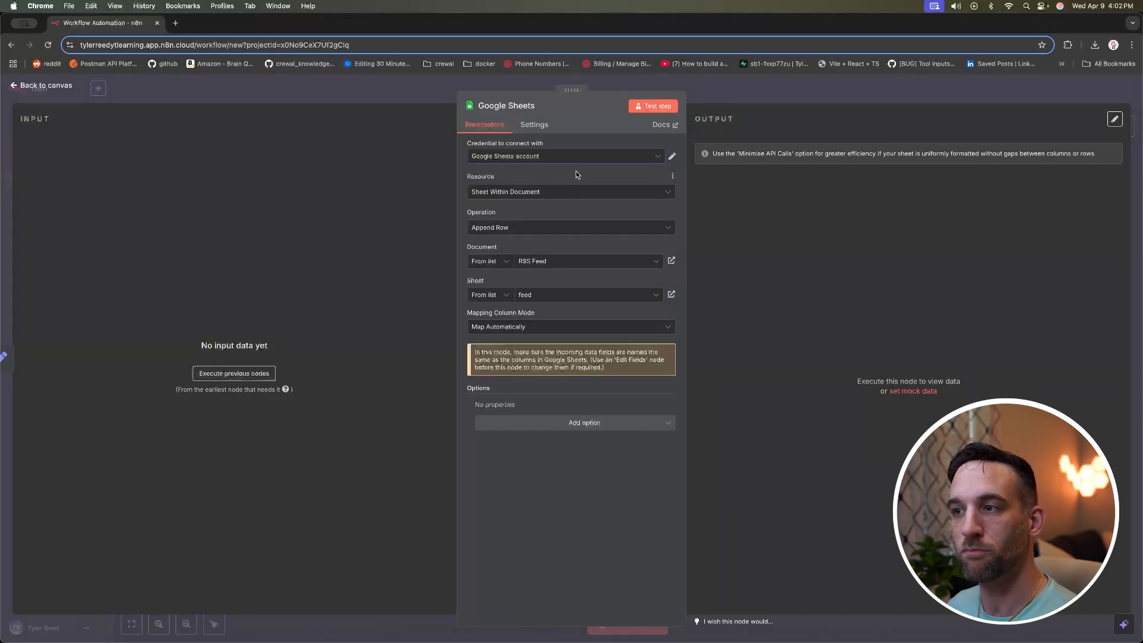
pyautogui.click(569, 266)
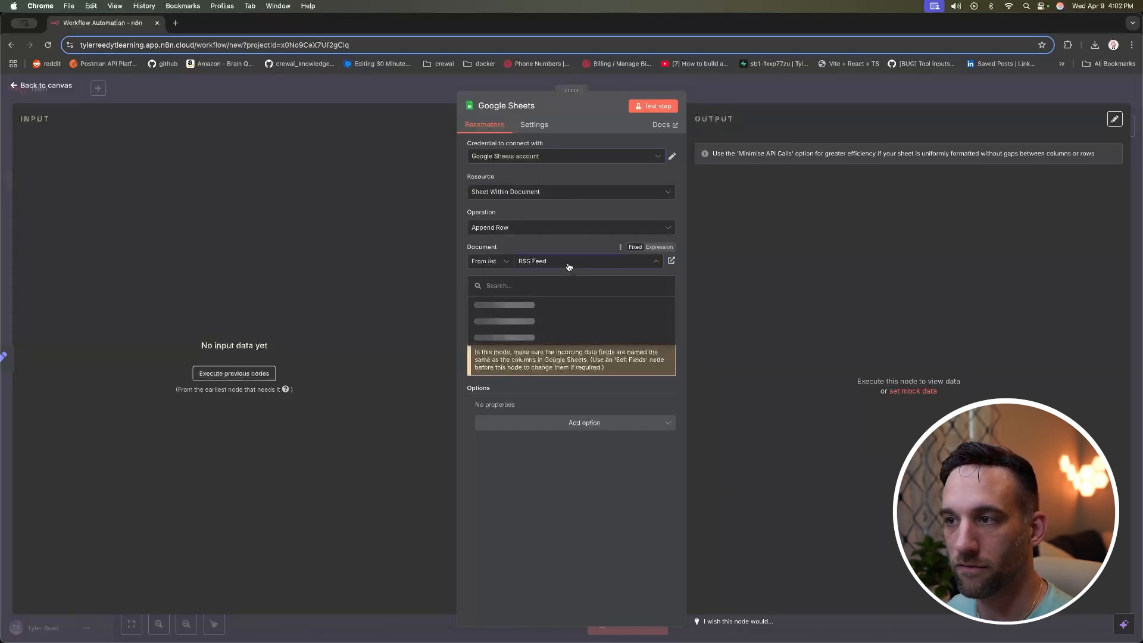
pyautogui.click(567, 249)
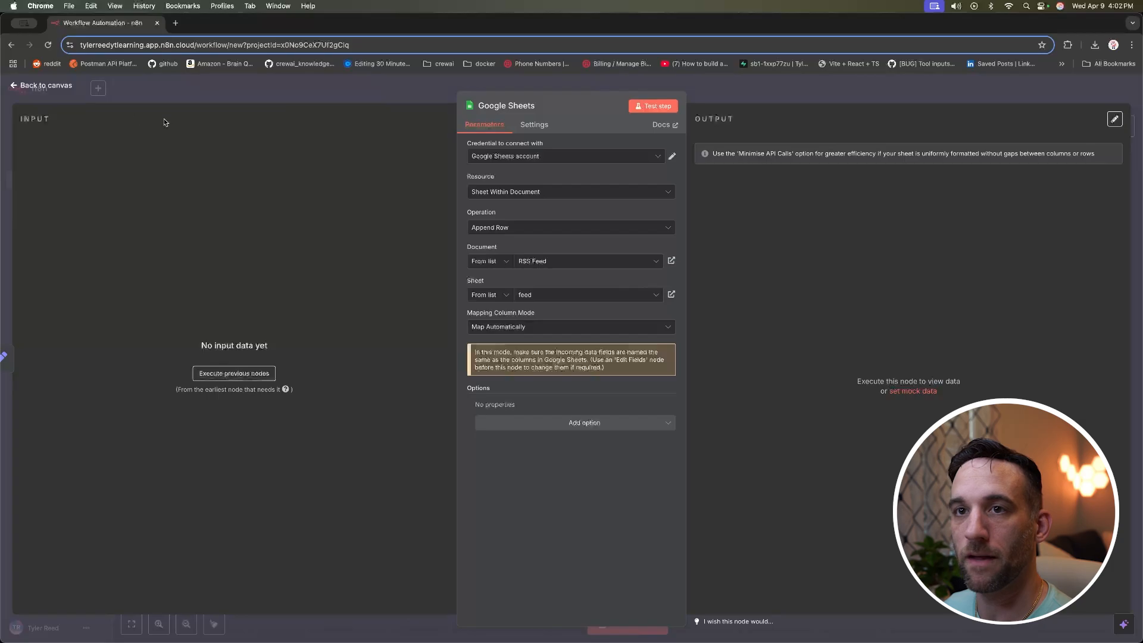
pyautogui.click(54, 86)
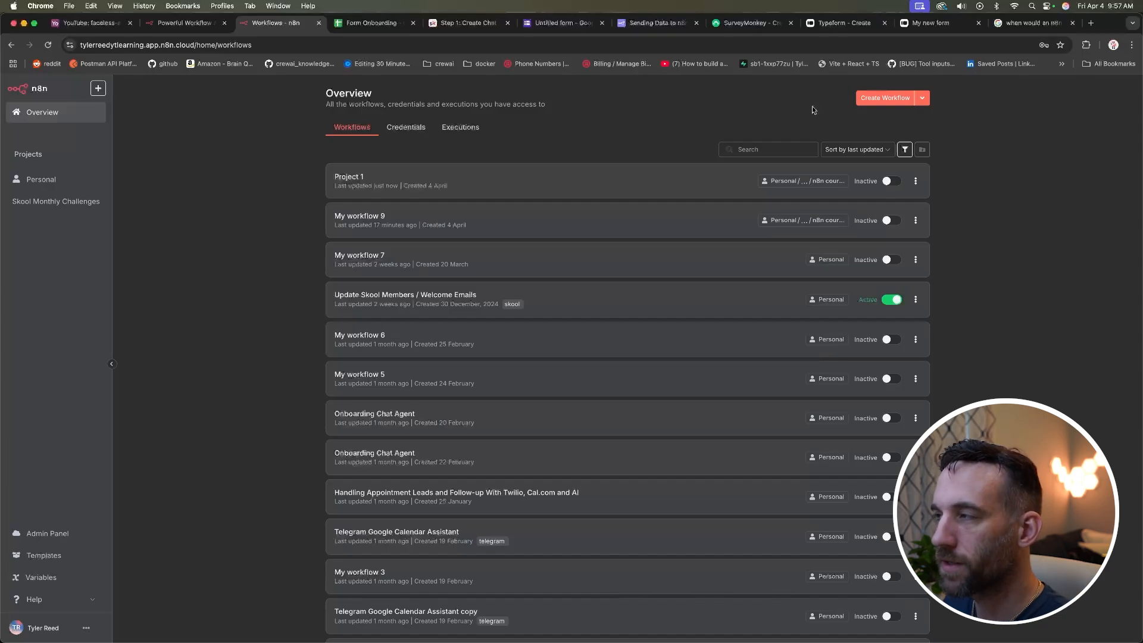
# Step: Start a new workflow with a Typeform Trigger node using the Typeform account credential
pyautogui.click(883, 98)
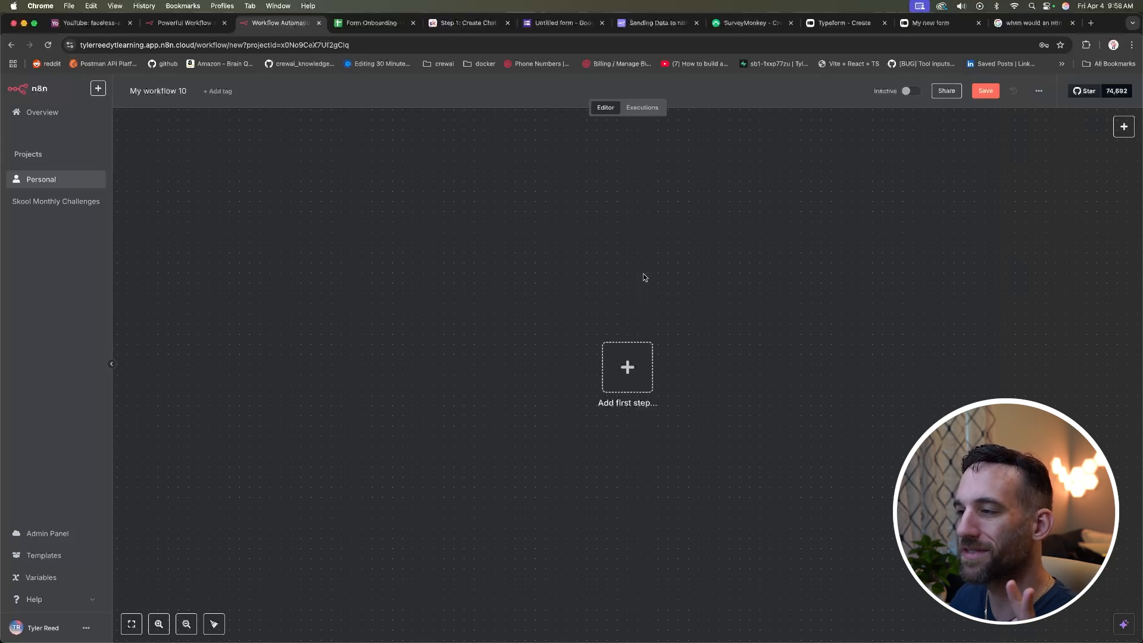
pyautogui.click(633, 373)
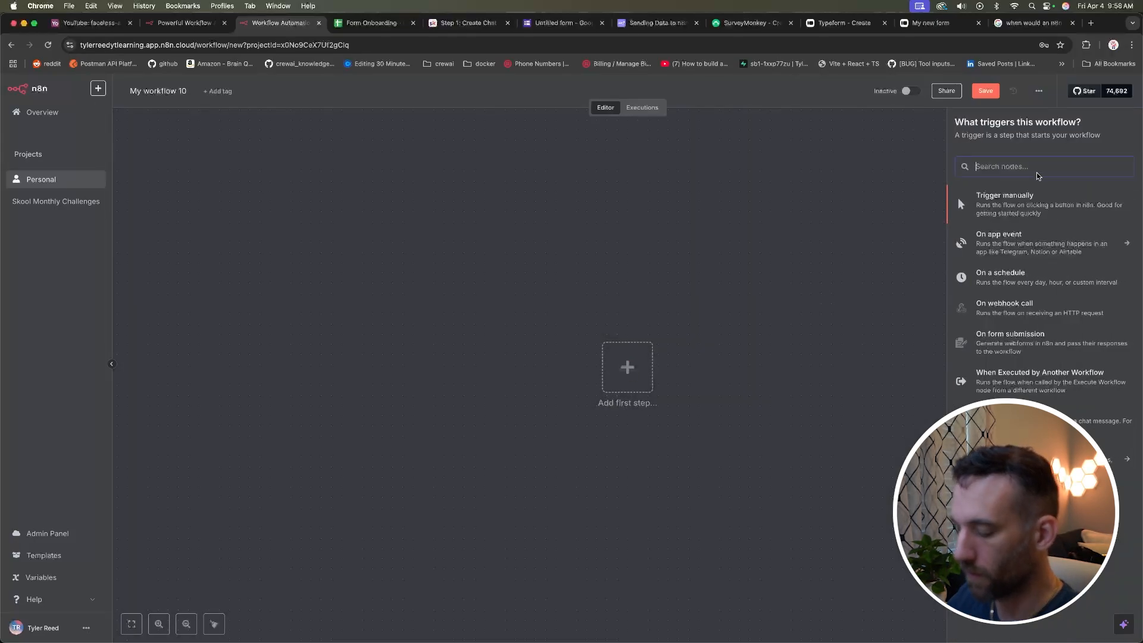
pyautogui.write('type')
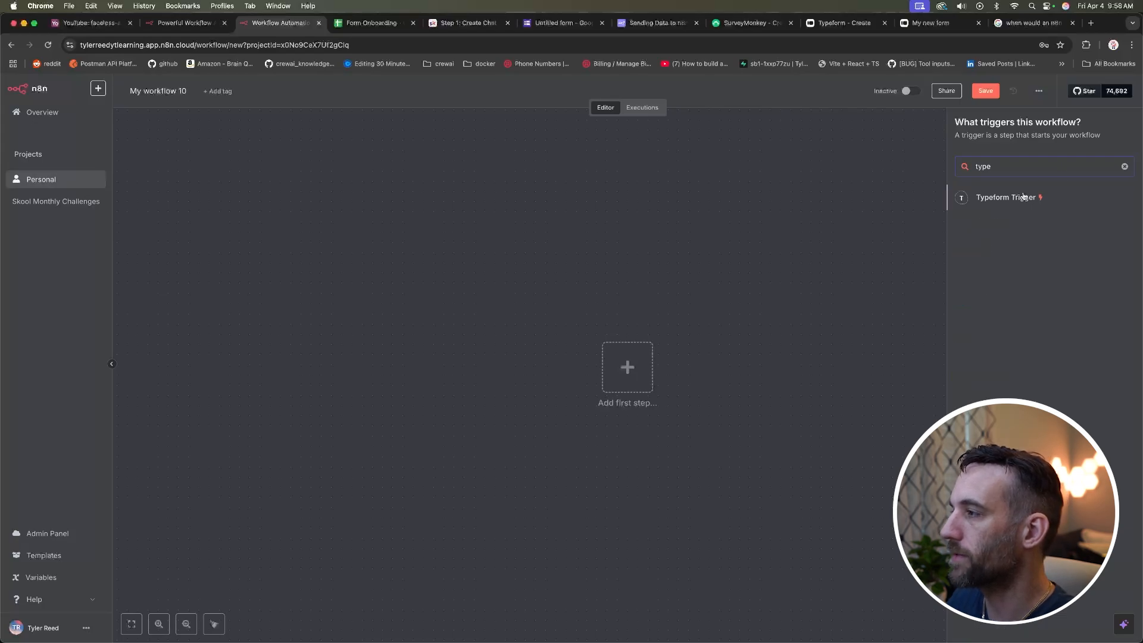
pyautogui.click(1021, 199)
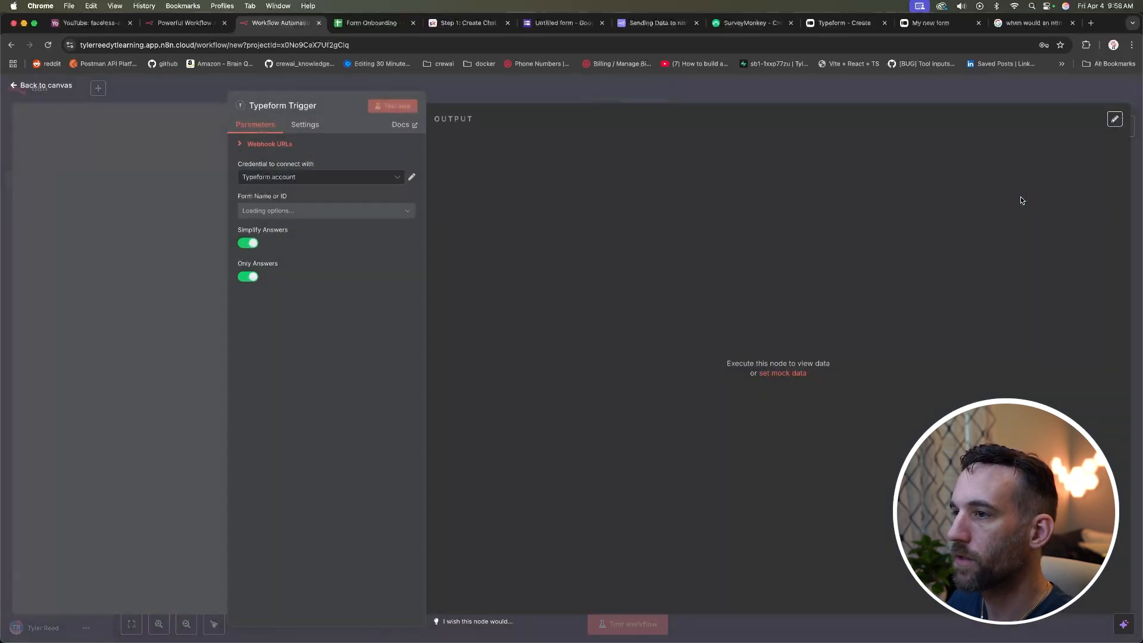
pyautogui.click(399, 182)
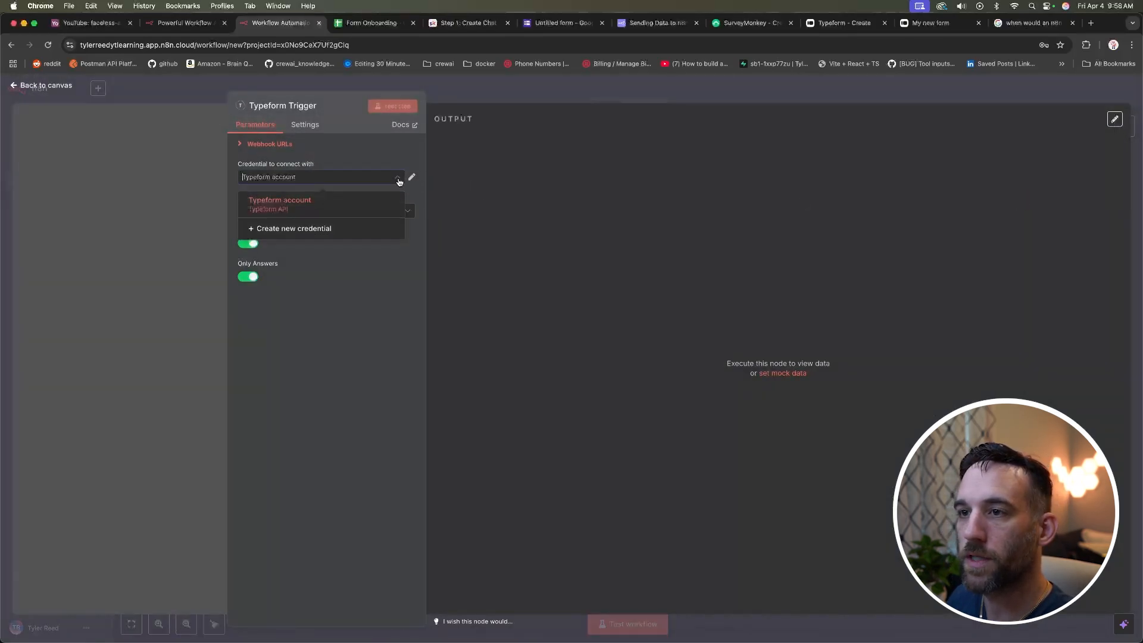
pyautogui.click(393, 158)
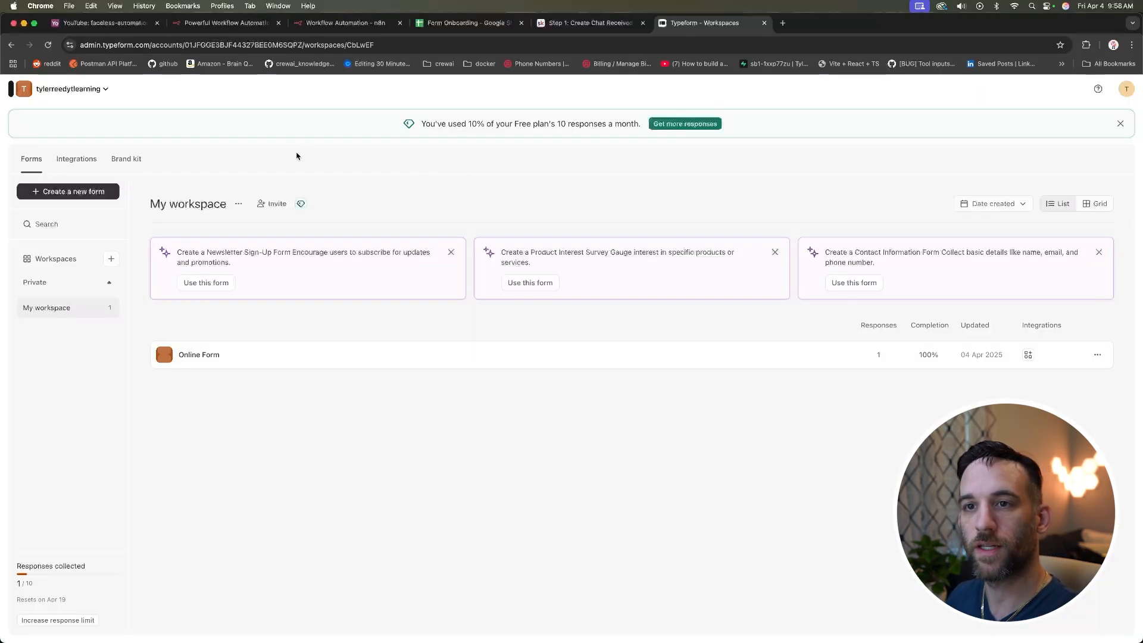
# Step: Create a new Typeform form from scratch with a Contact Info question
pyautogui.click(86, 192)
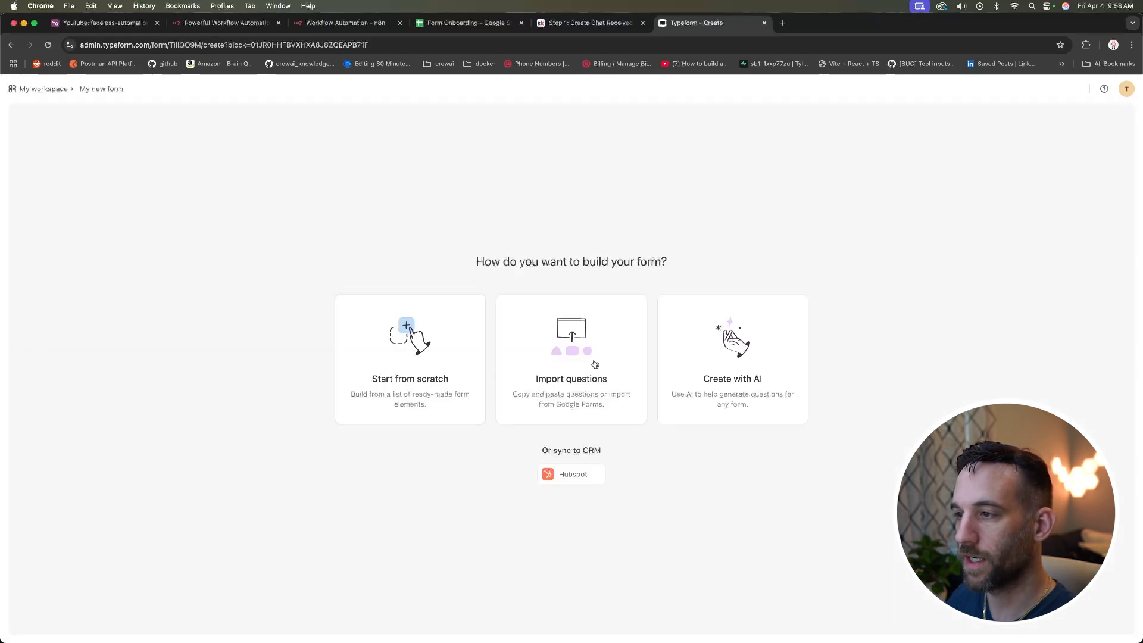
pyautogui.click(411, 353)
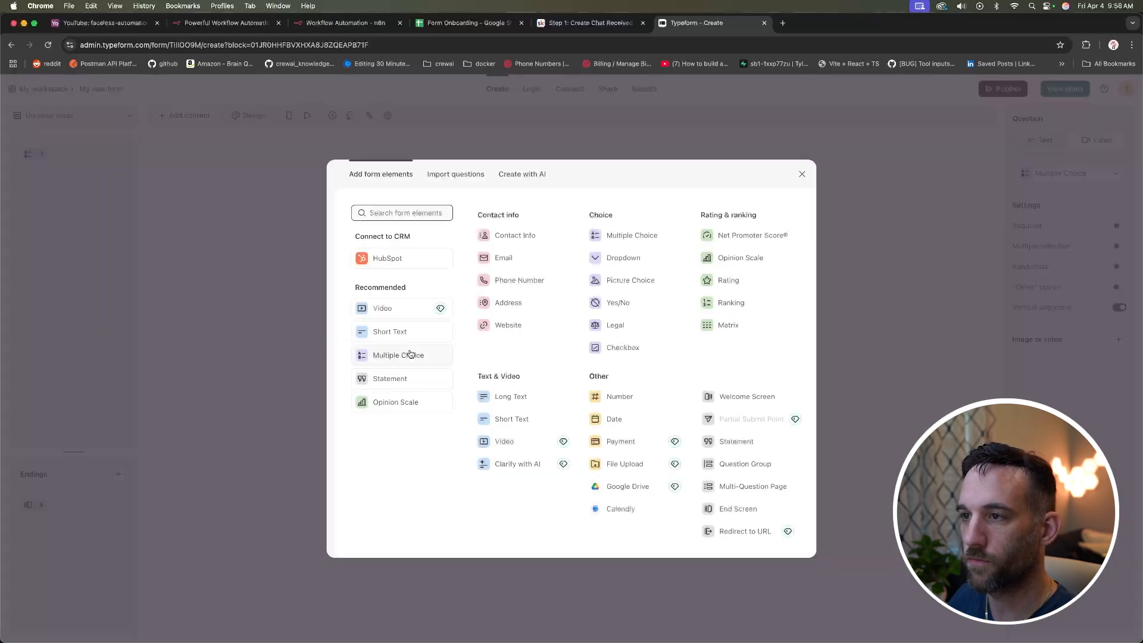
pyautogui.click(532, 237)
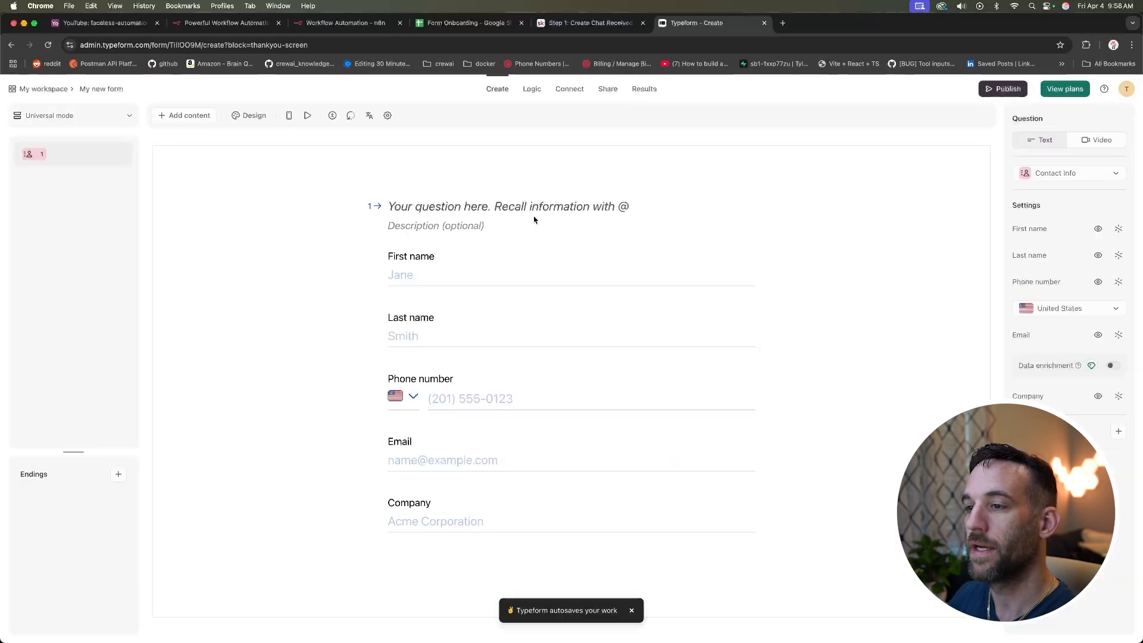
# Step: Try the Montjuic, Wavvves and Staged gallery themes, then apply Smart Ash to the form
pyautogui.click(247, 117)
pyautogui.click(218, 163)
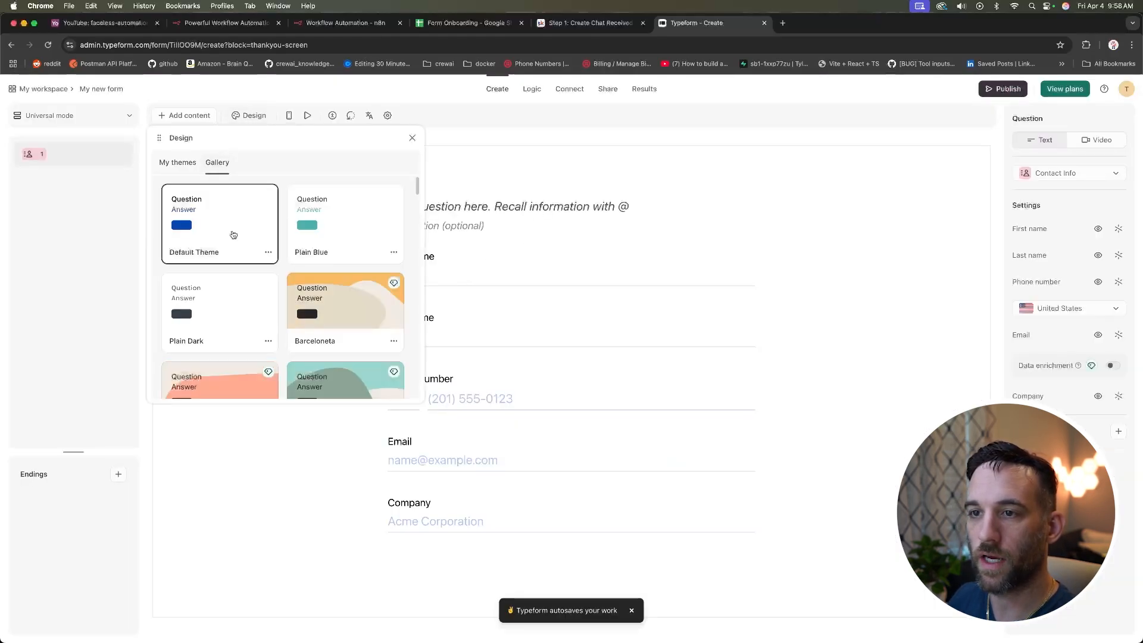
pyautogui.scroll(-2, 250, 254)
pyautogui.click(344, 250)
pyautogui.scroll(-3, 344, 245)
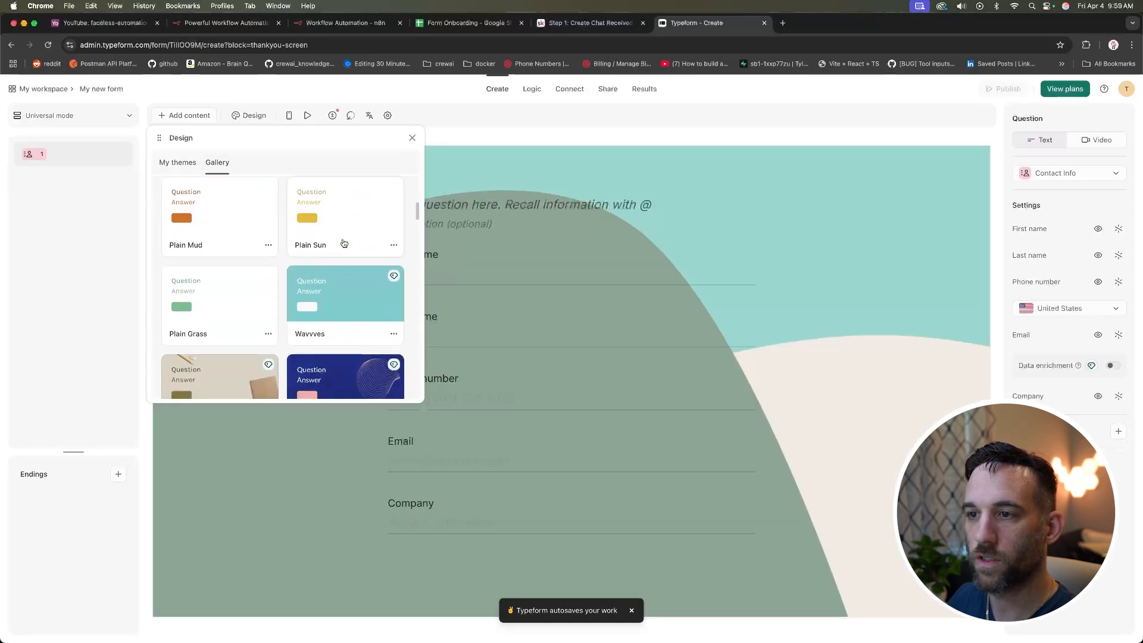
pyautogui.click(340, 281)
pyautogui.scroll(-5, 330, 279)
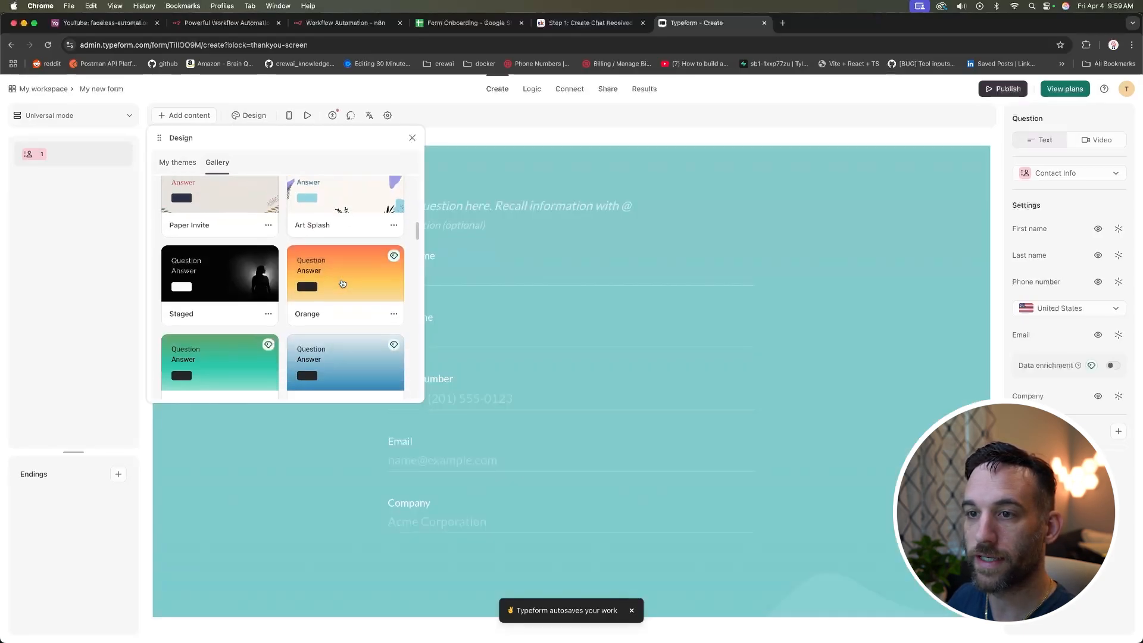
pyautogui.click(233, 271)
pyautogui.scroll(-5, 228, 277)
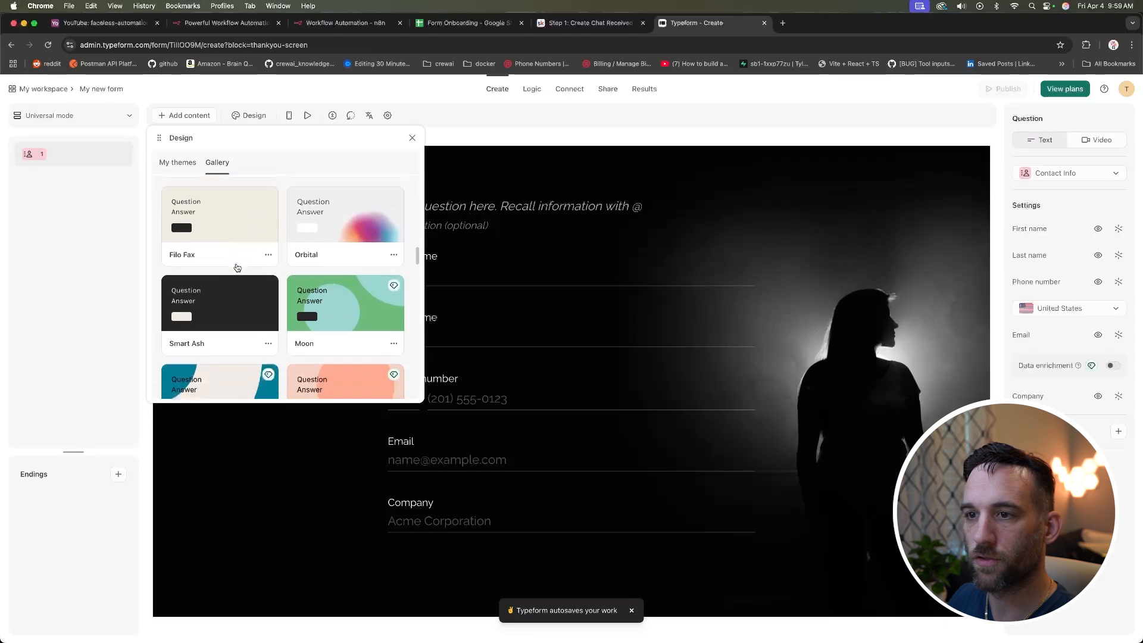
pyautogui.click(227, 282)
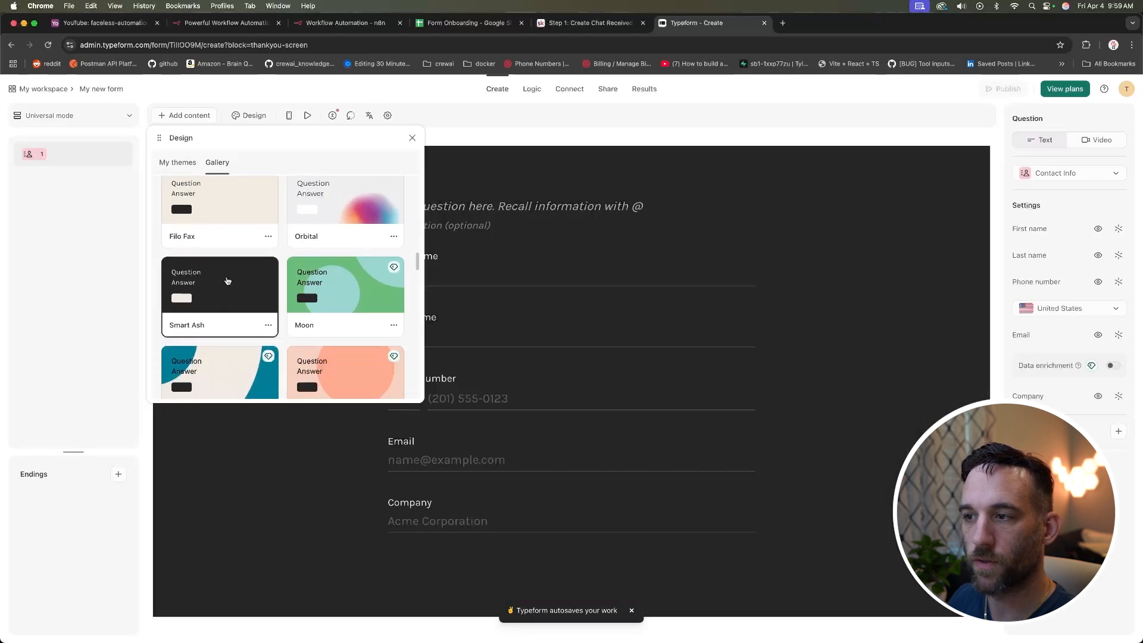
pyautogui.click(593, 269)
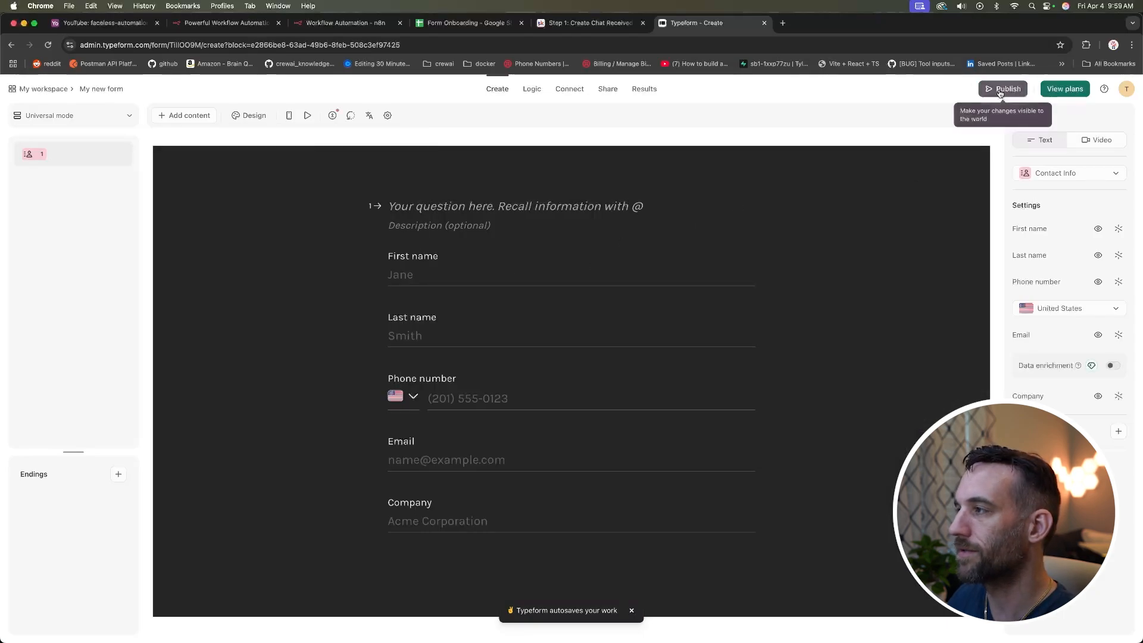
# Step: Rename the form to 'test form', save it, and publish the changes
pyautogui.click(113, 88)
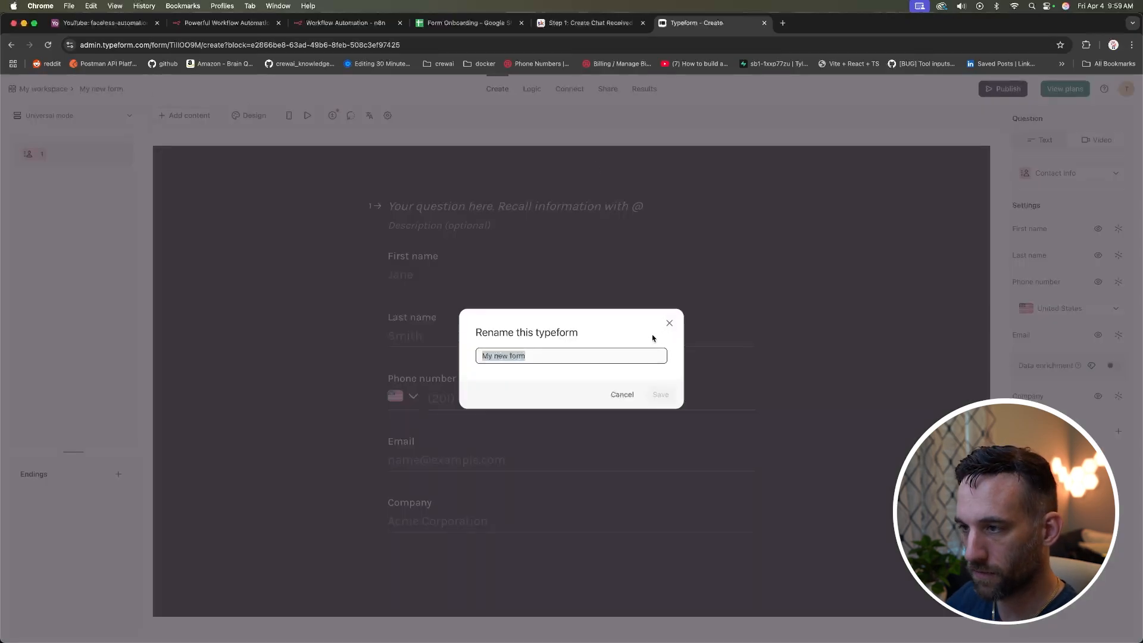
pyautogui.moveTo(549, 357); pyautogui.dragTo(462, 355)
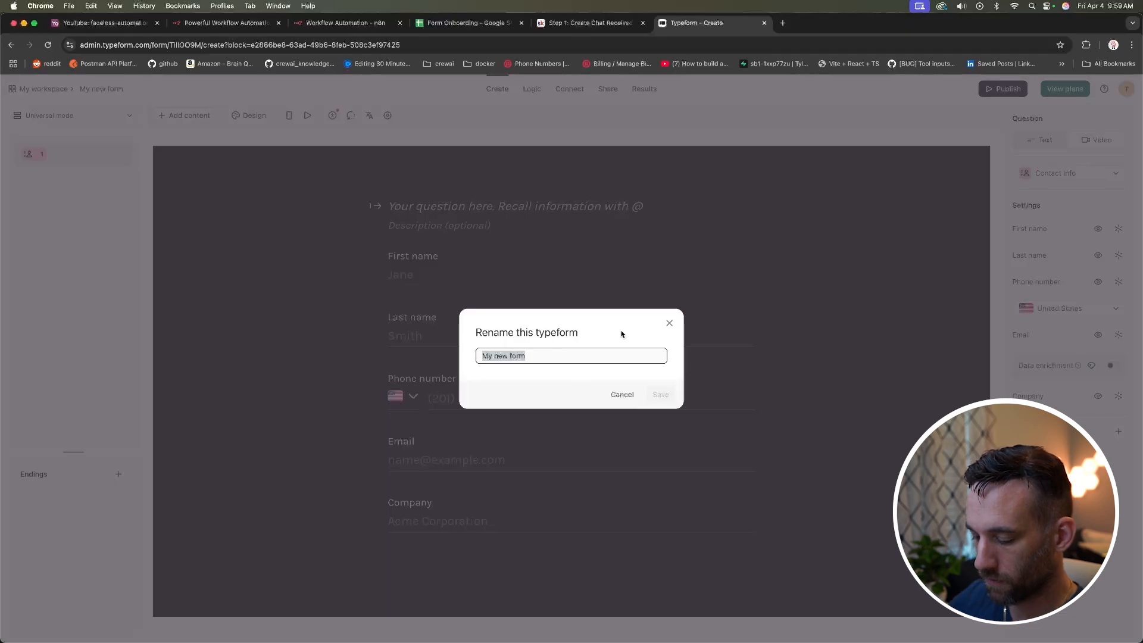
pyautogui.write('test')
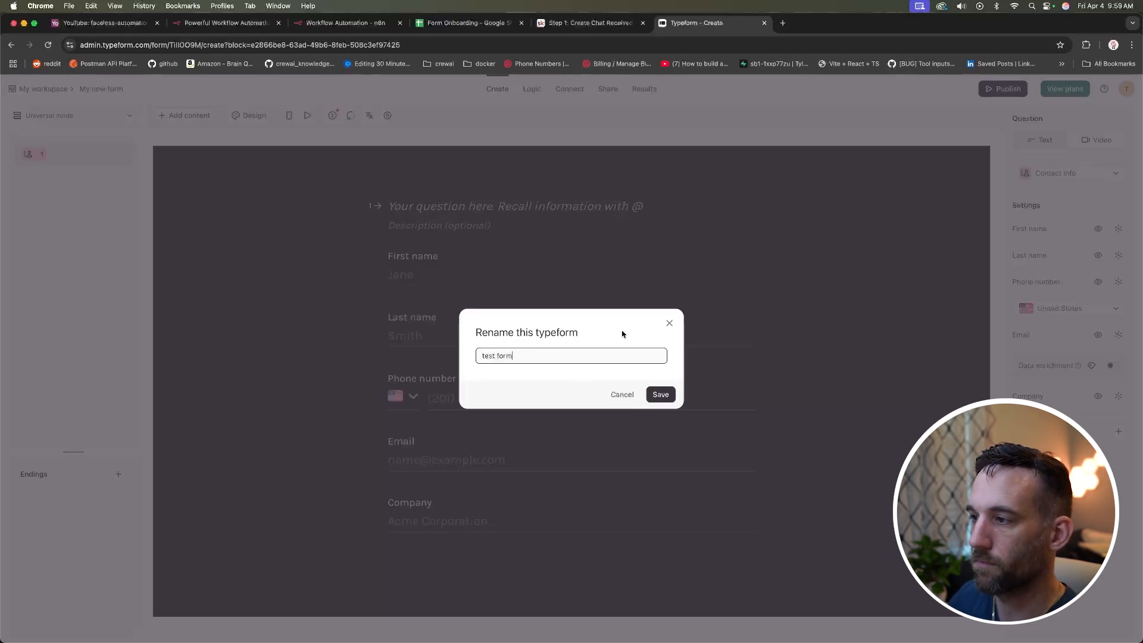
pyautogui.write(' form')
pyautogui.click(673, 392)
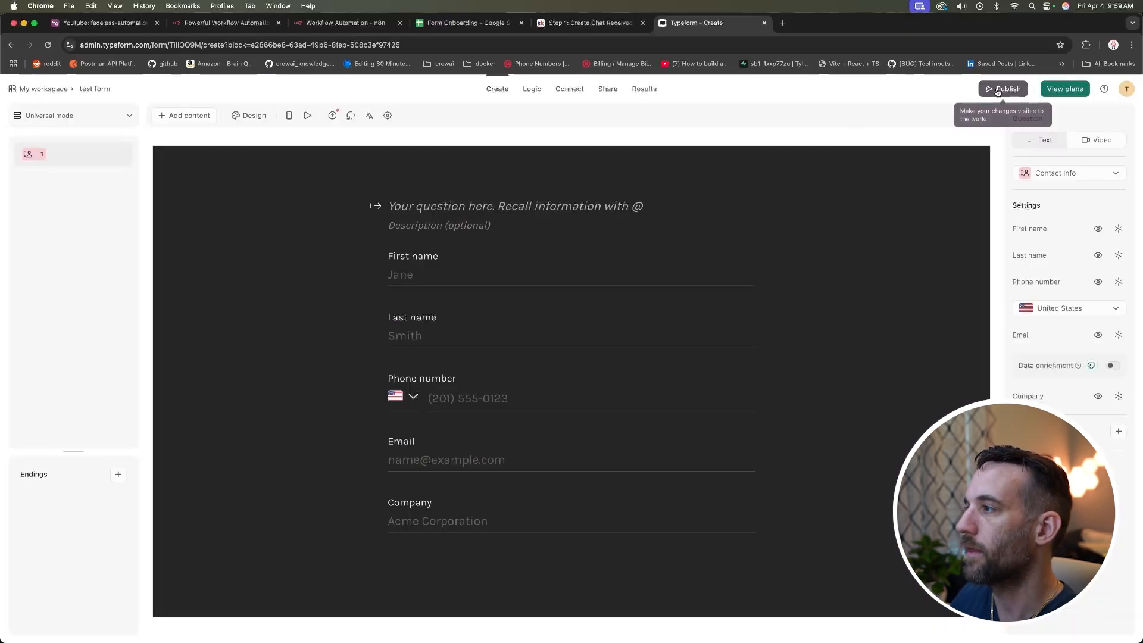
pyautogui.click(998, 91)
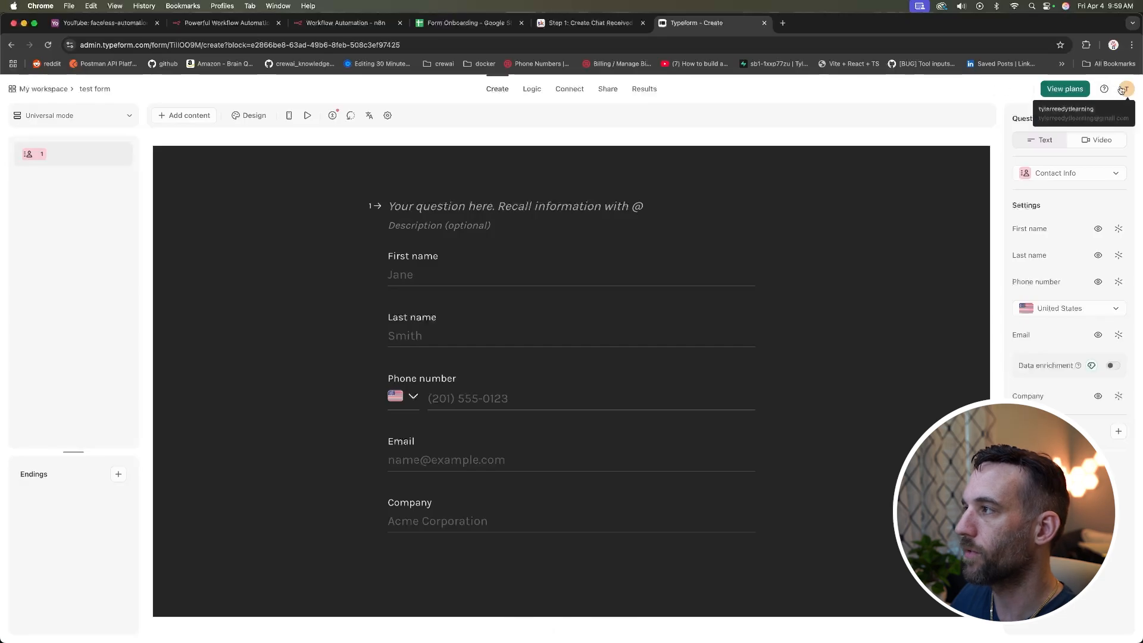
# Step: Open Typeform's Personal tokens settings and cancel generating a new token
pyautogui.click(1126, 90)
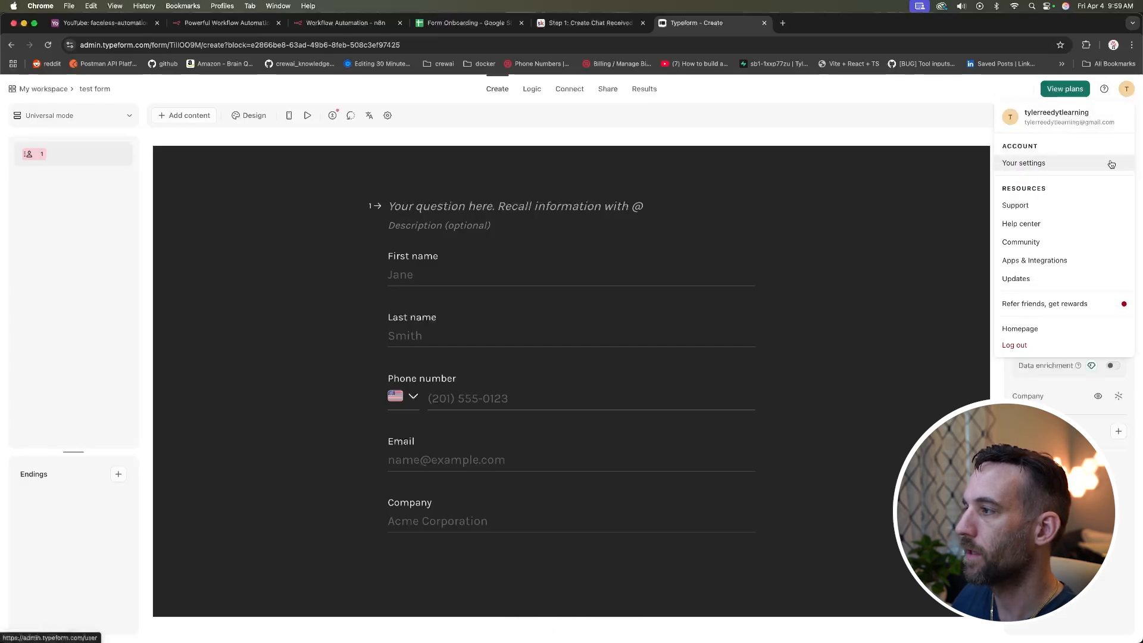
pyautogui.click(1034, 164)
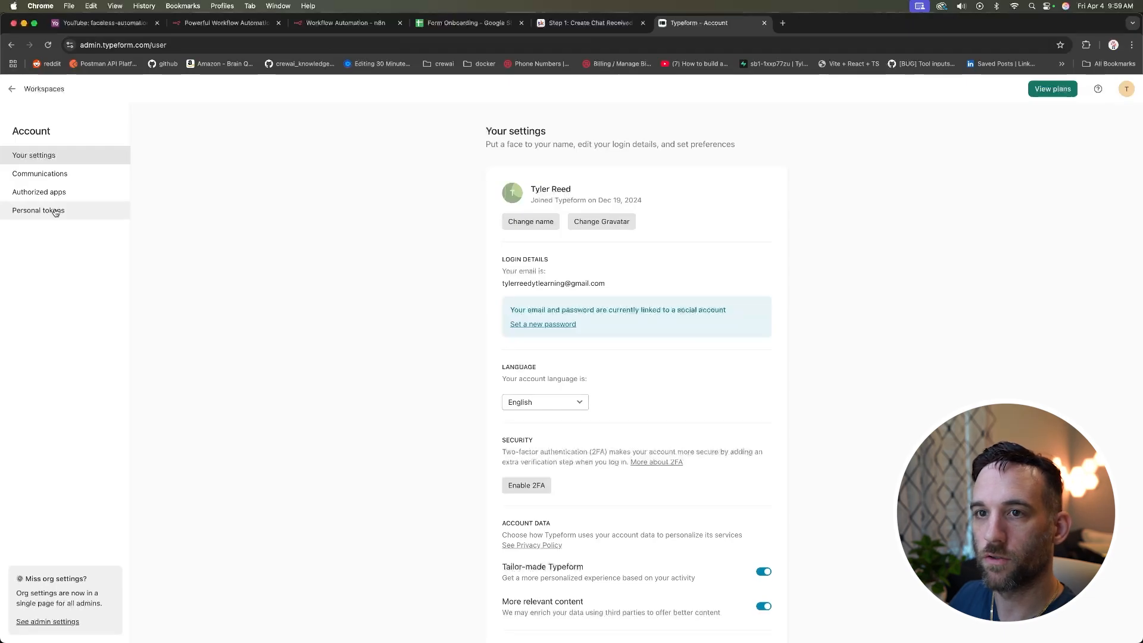
pyautogui.click(55, 212)
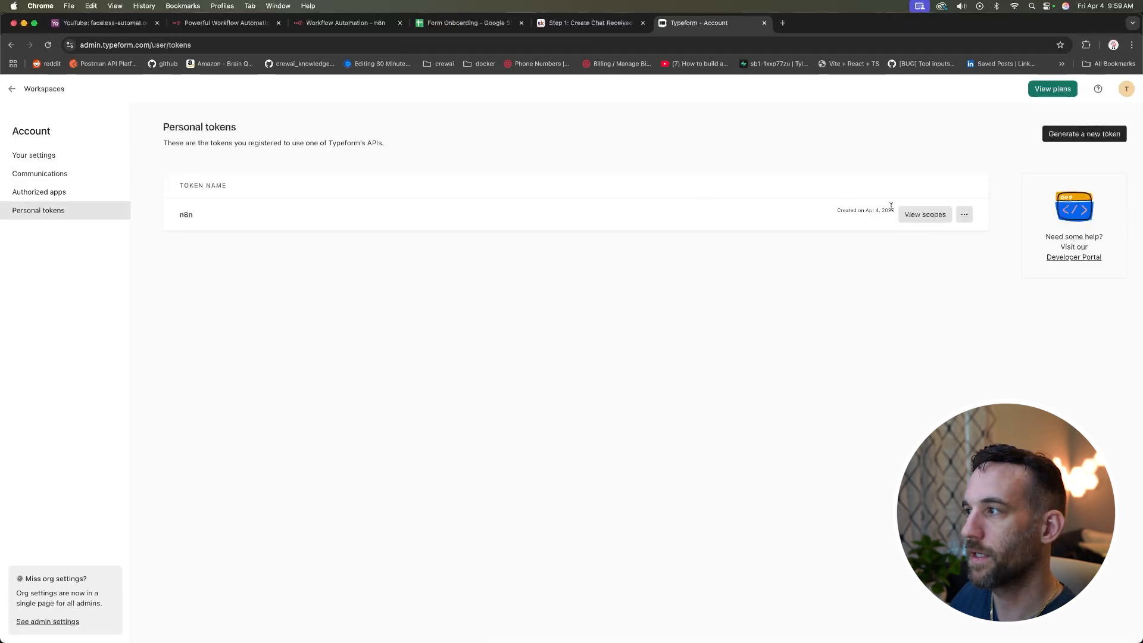
pyautogui.click(1094, 137)
pyautogui.click(510, 314)
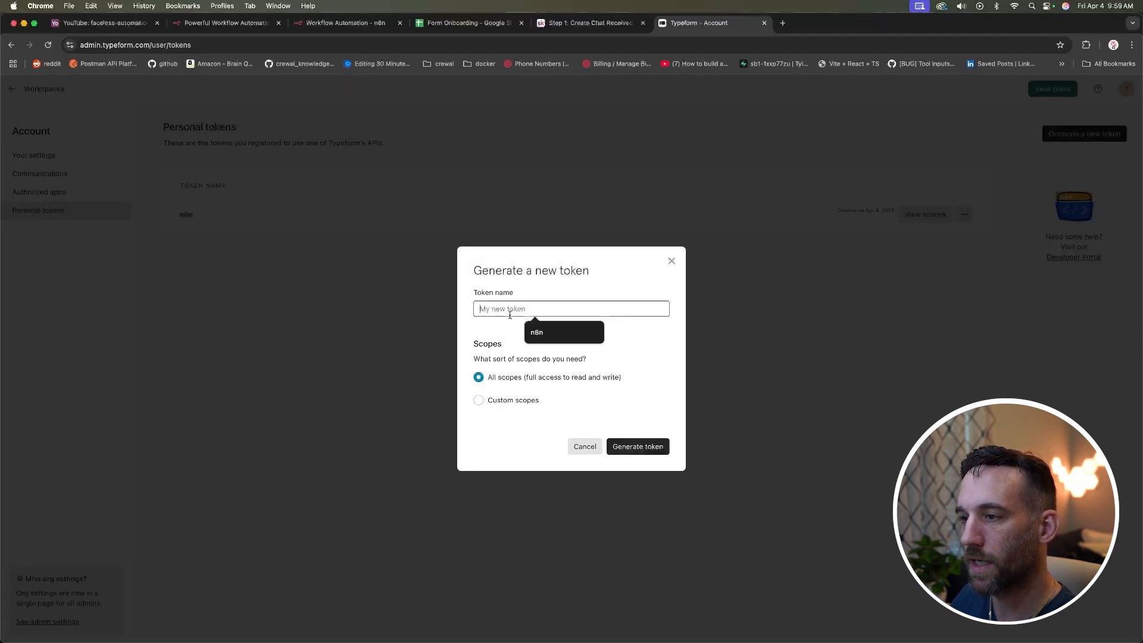
pyautogui.click(590, 447)
# Step: Check the existing n8n token's options without changes, then go back to n8n
pyautogui.click(964, 214)
pyautogui.click(694, 216)
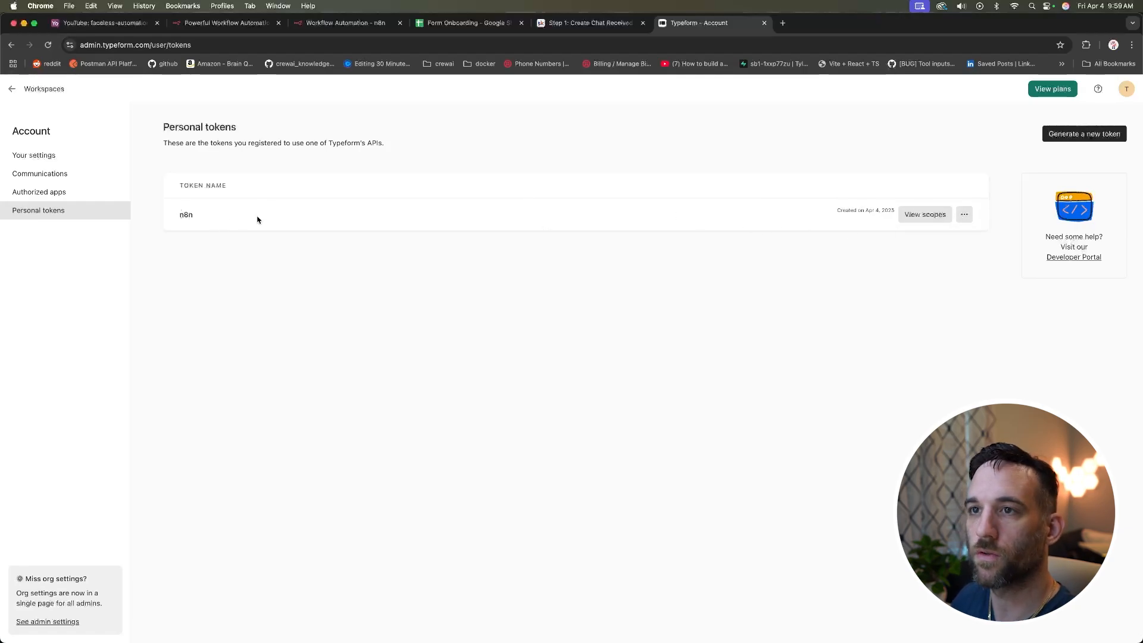
pyautogui.click(323, 23)
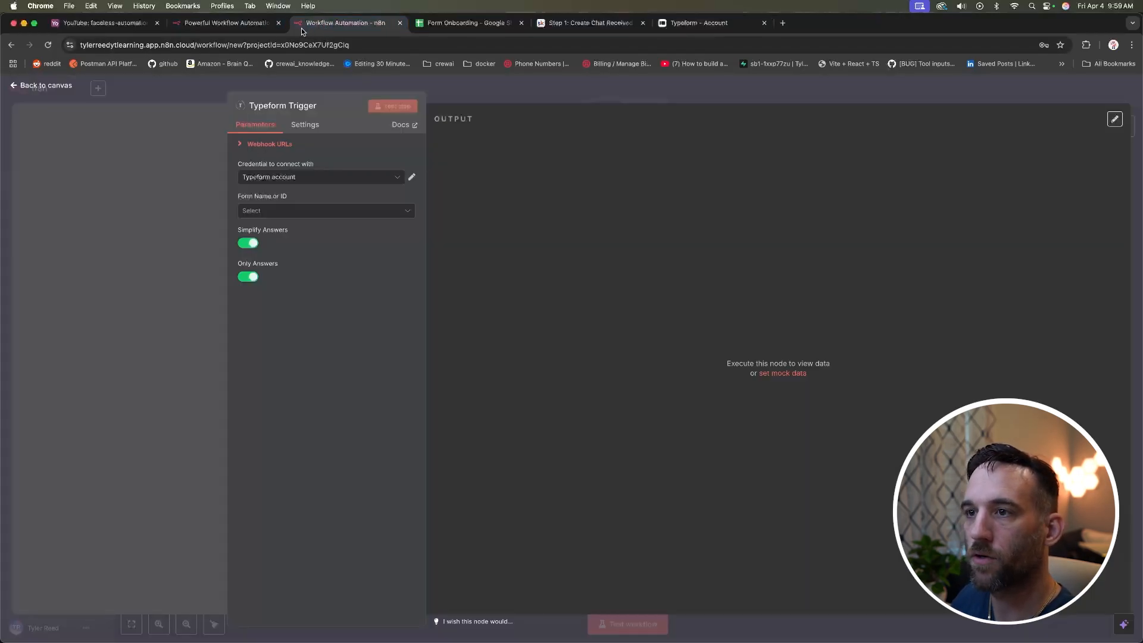
pyautogui.click(412, 177)
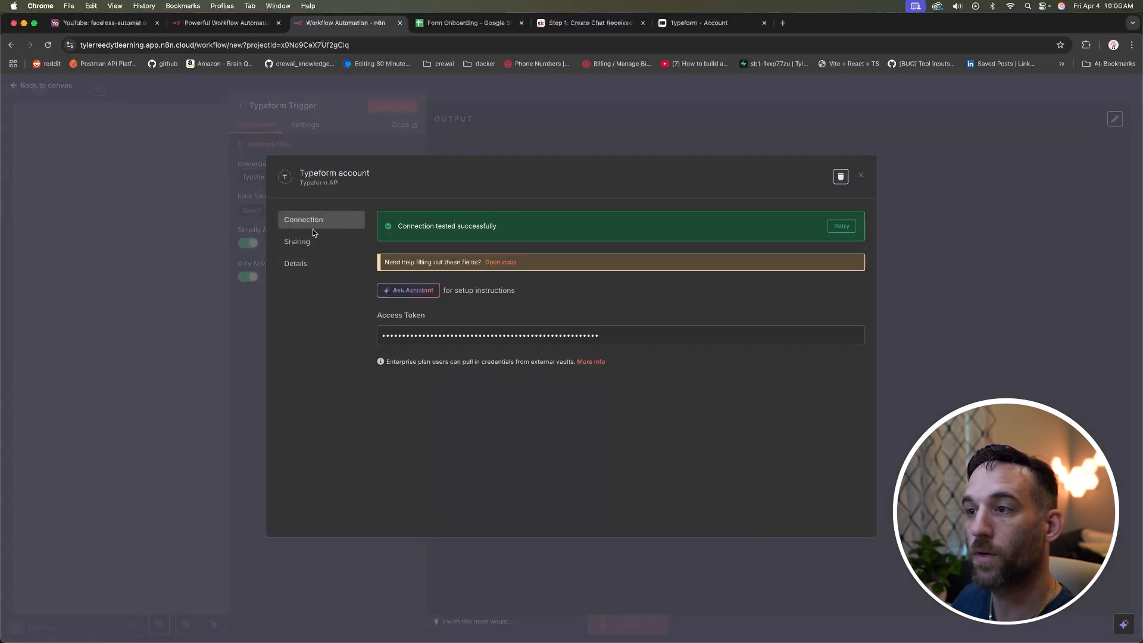
pyautogui.click(861, 175)
pyautogui.click(370, 181)
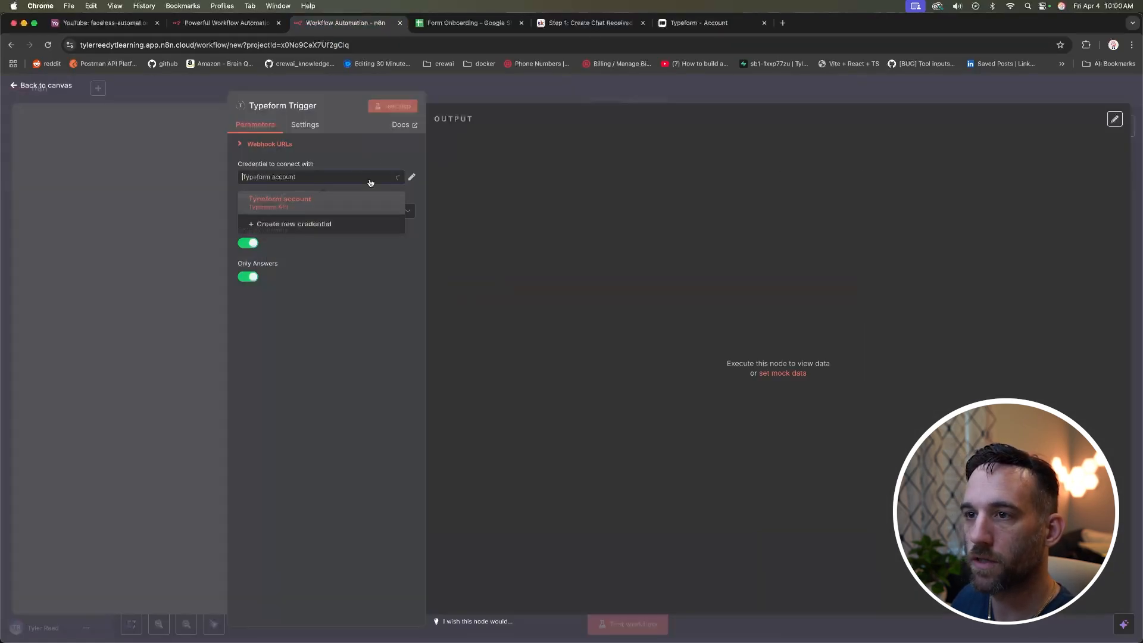
pyautogui.click(287, 222)
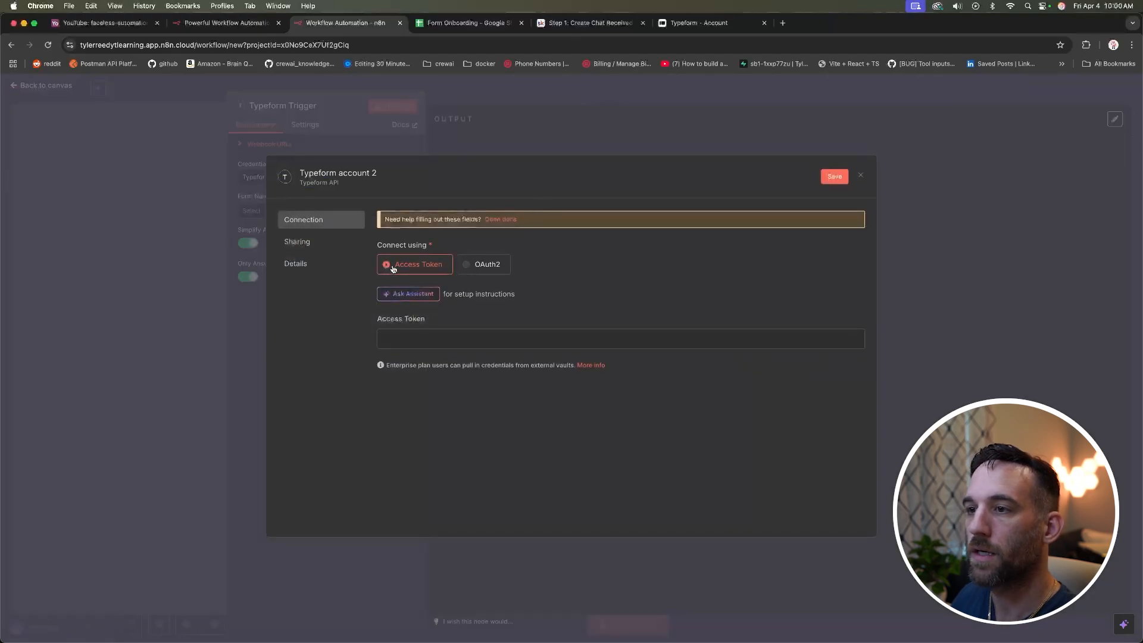
pyautogui.click(421, 339)
pyautogui.press('super+v')
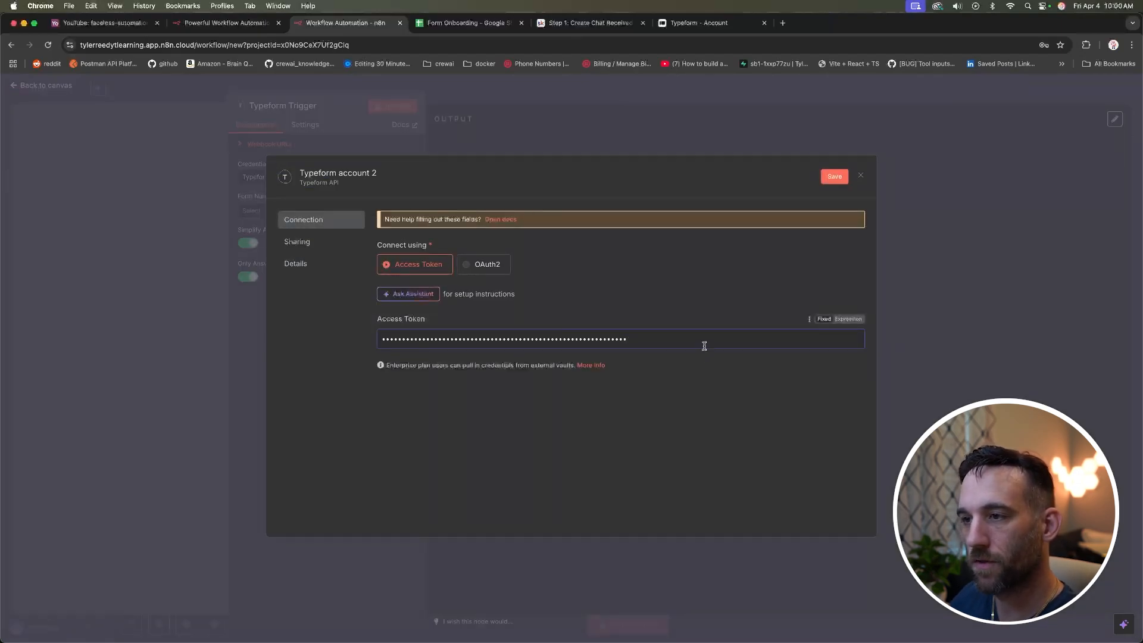
pyautogui.press('super+z')
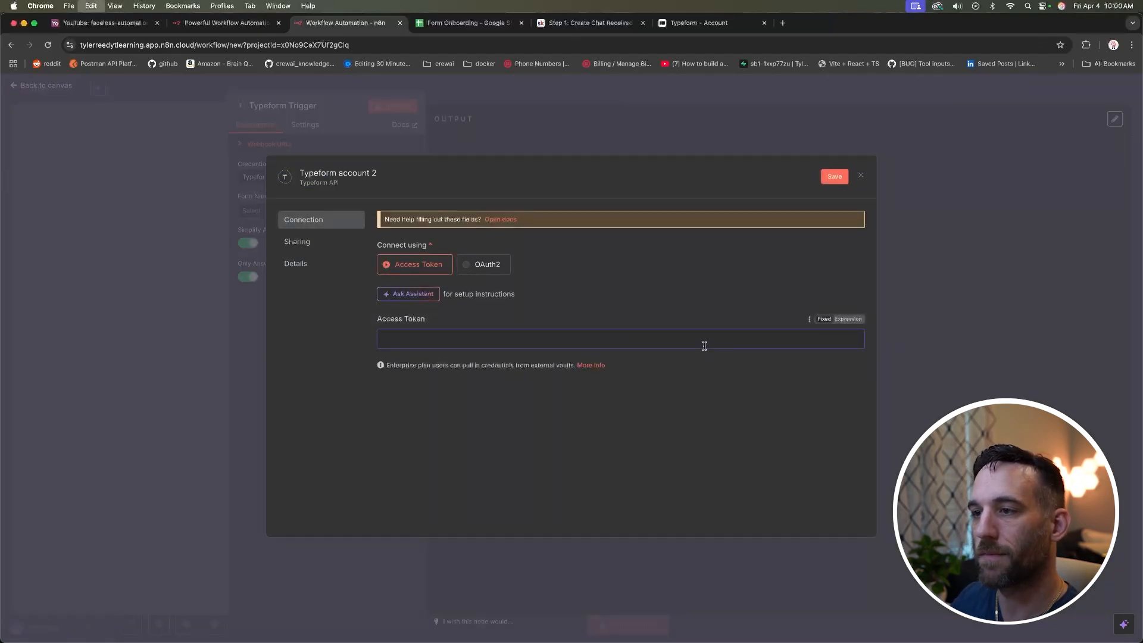
pyautogui.click(860, 176)
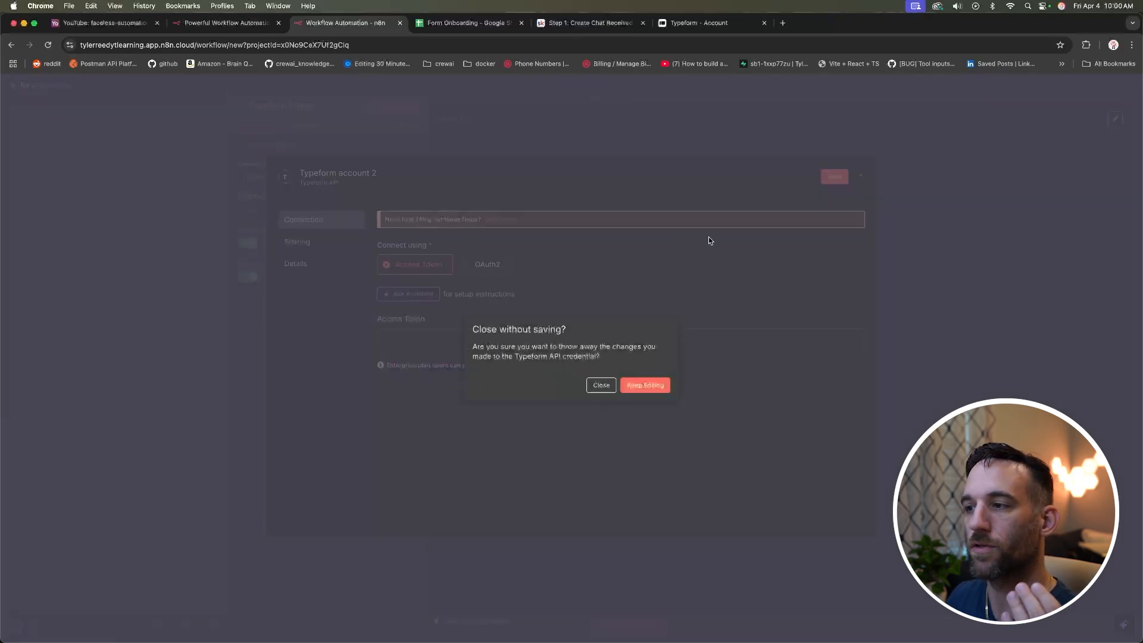
pyautogui.click(600, 385)
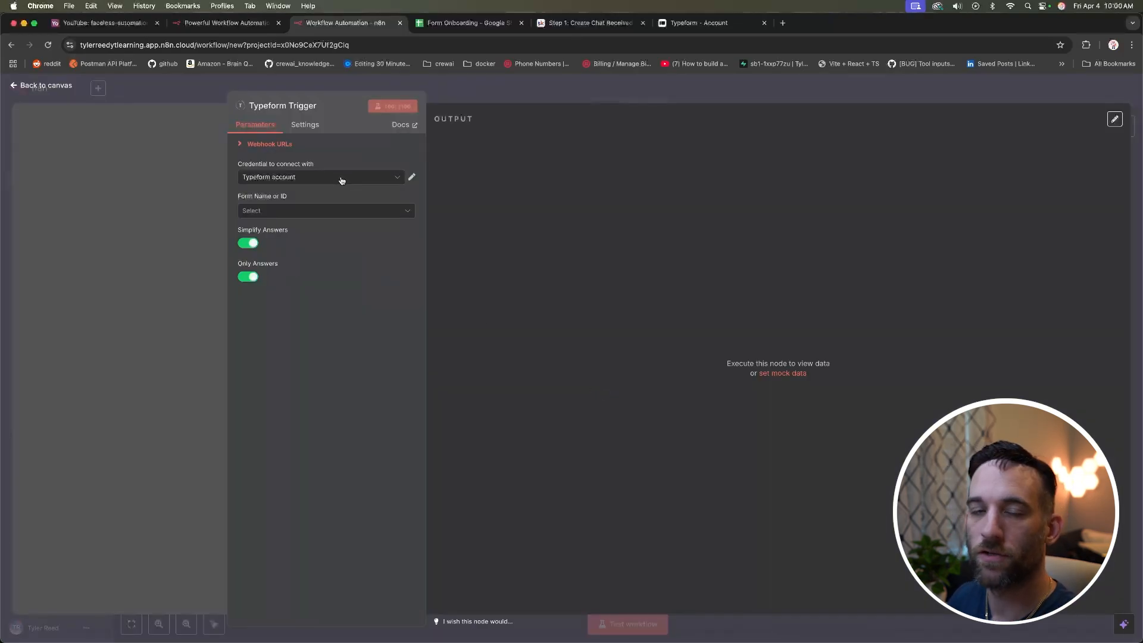
# Step: Set the Typeform Trigger's form to Online Form and start listening for a test event
pyautogui.click(350, 213)
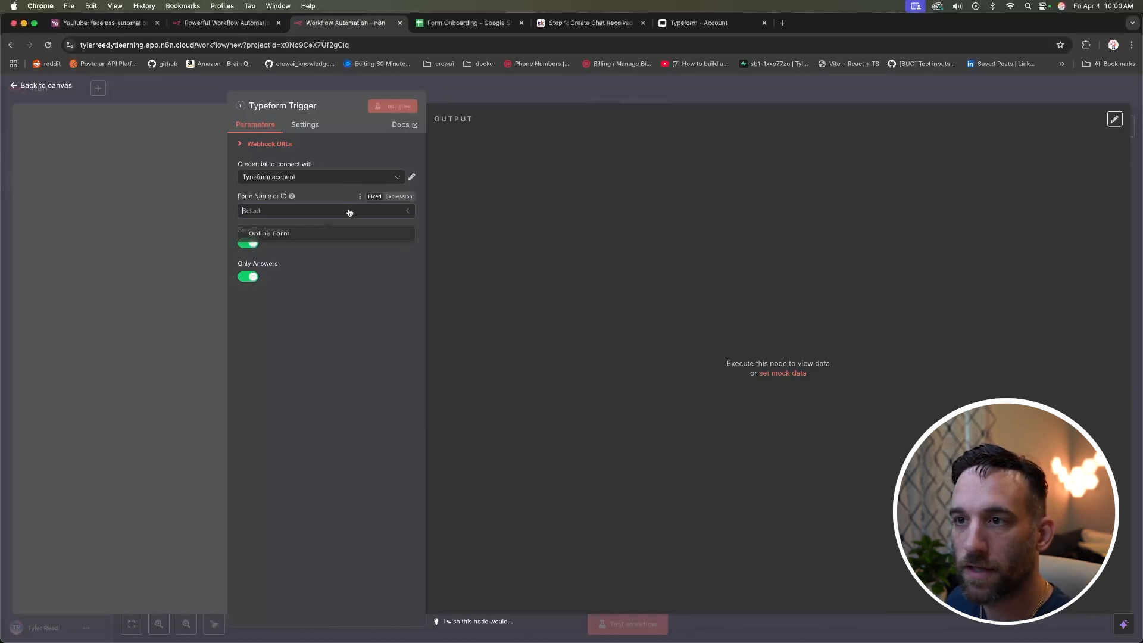
pyautogui.click(312, 239)
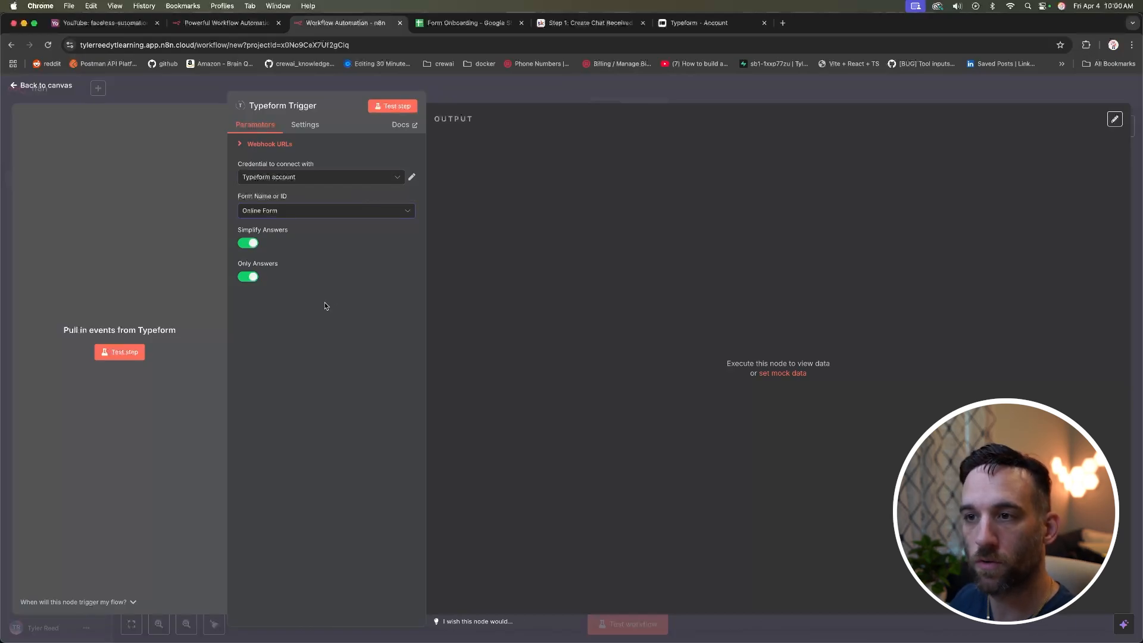
pyautogui.click(393, 108)
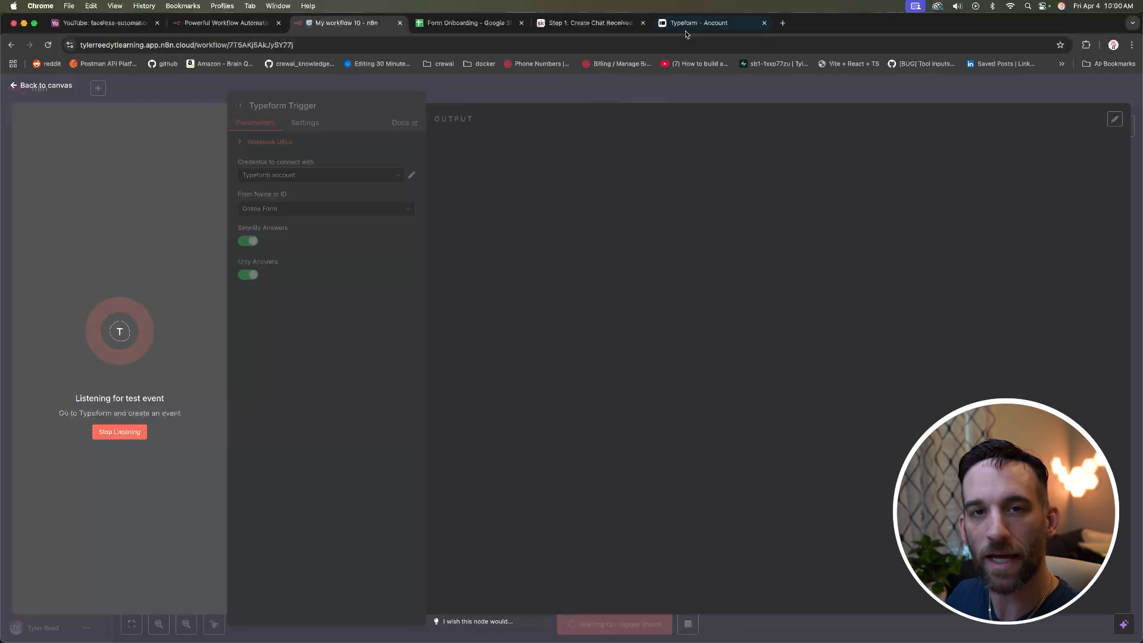
# Step: Return to the Typeform workspace and open the Online Form's Share page
pyautogui.click(696, 27)
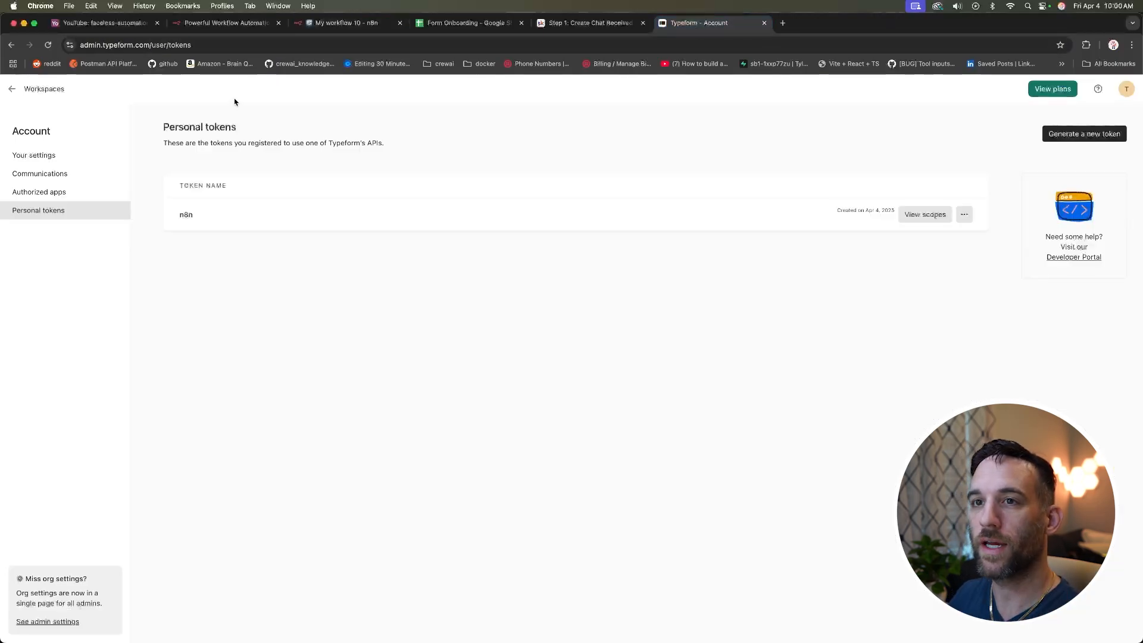
pyautogui.click(53, 92)
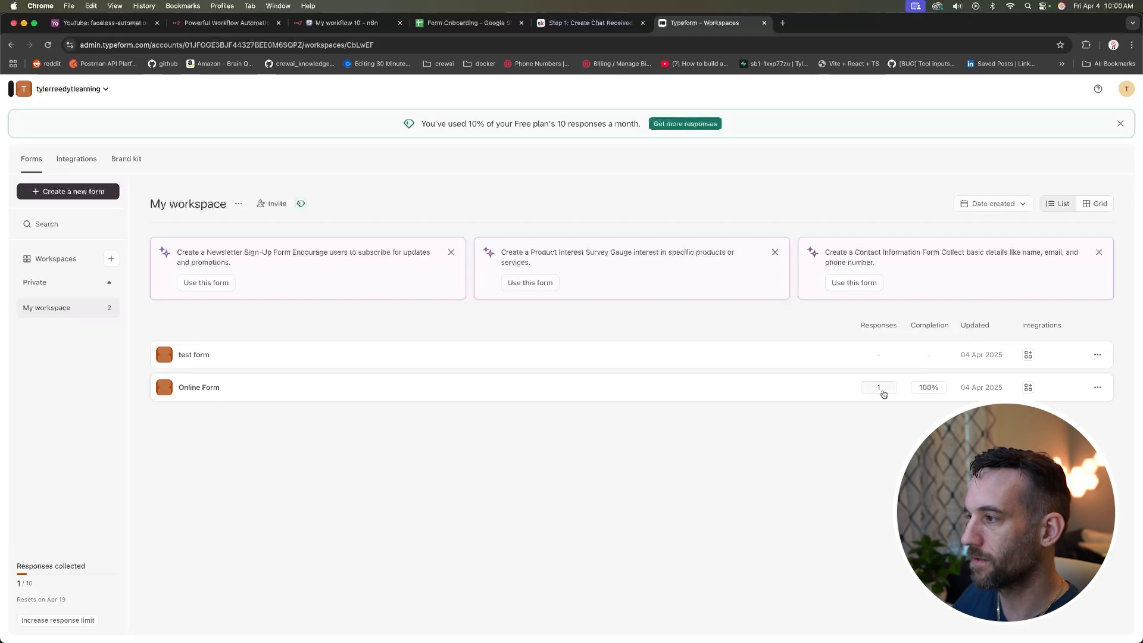
pyautogui.click(1096, 388)
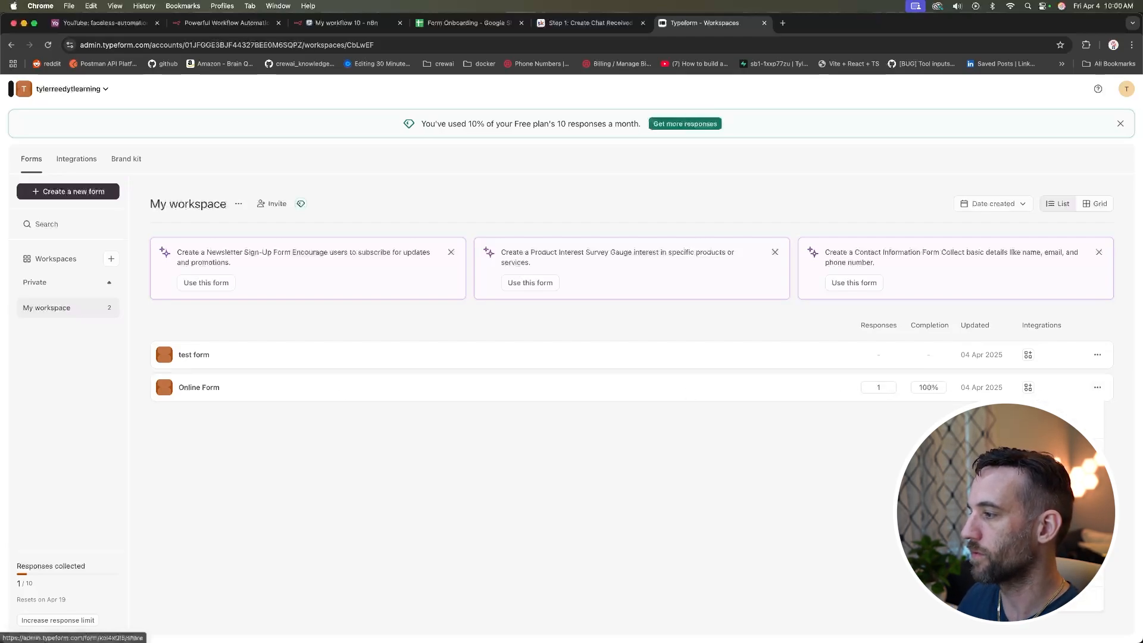
pyautogui.click(1049, 447)
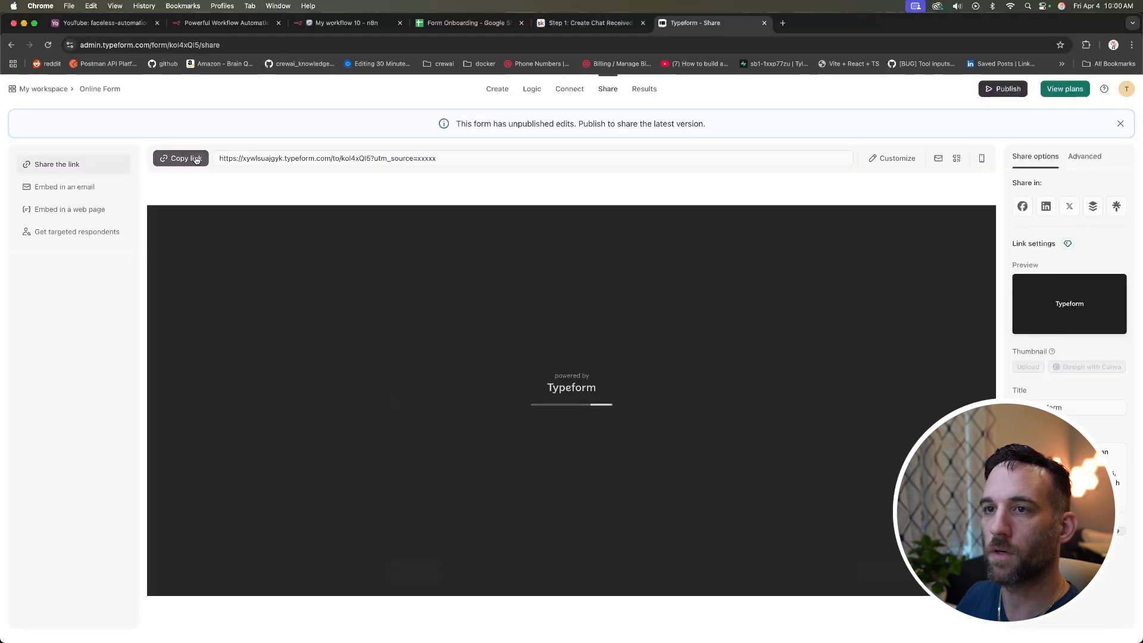
# Step: Open the Online Form's public link in a new tab, fill in the contact details, and submit
pyautogui.click(196, 160)
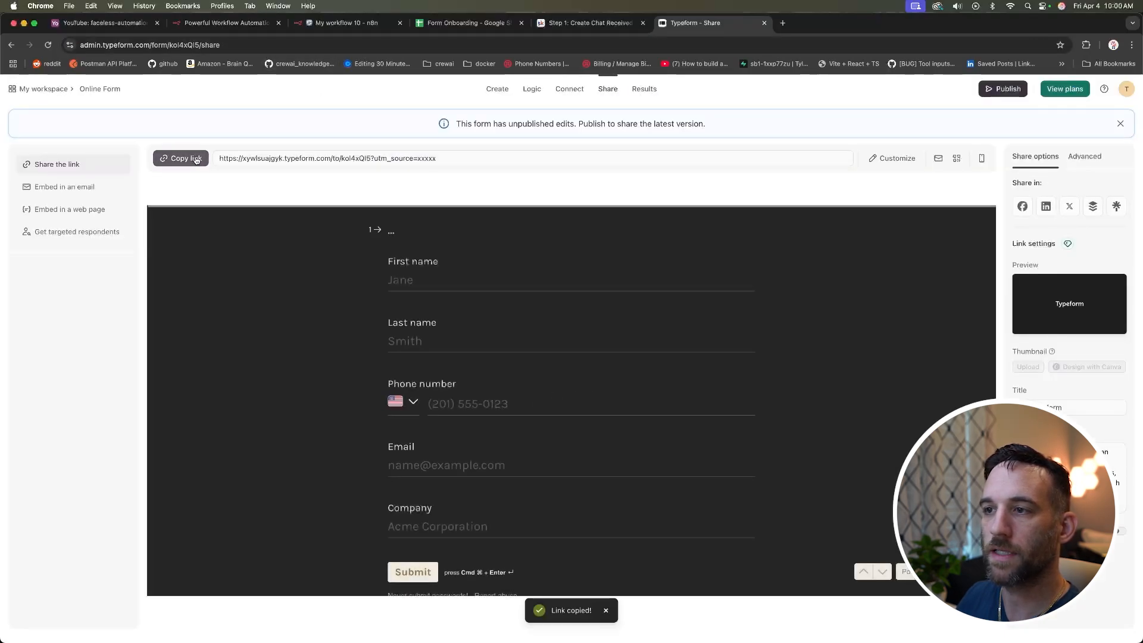
pyautogui.click(783, 23)
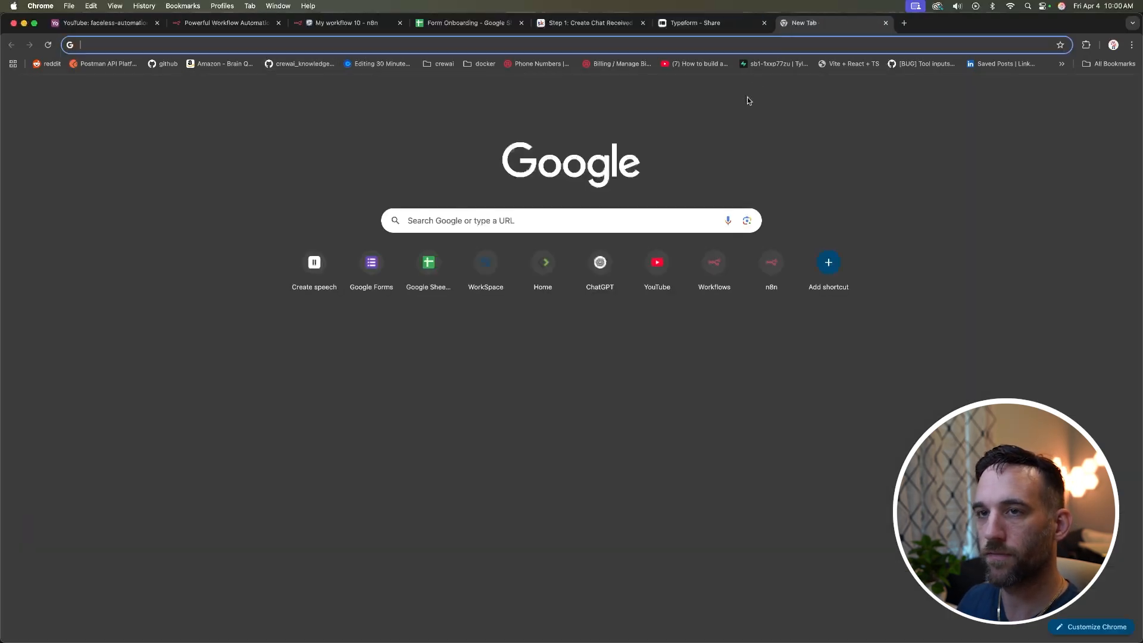
pyautogui.press('super+v')
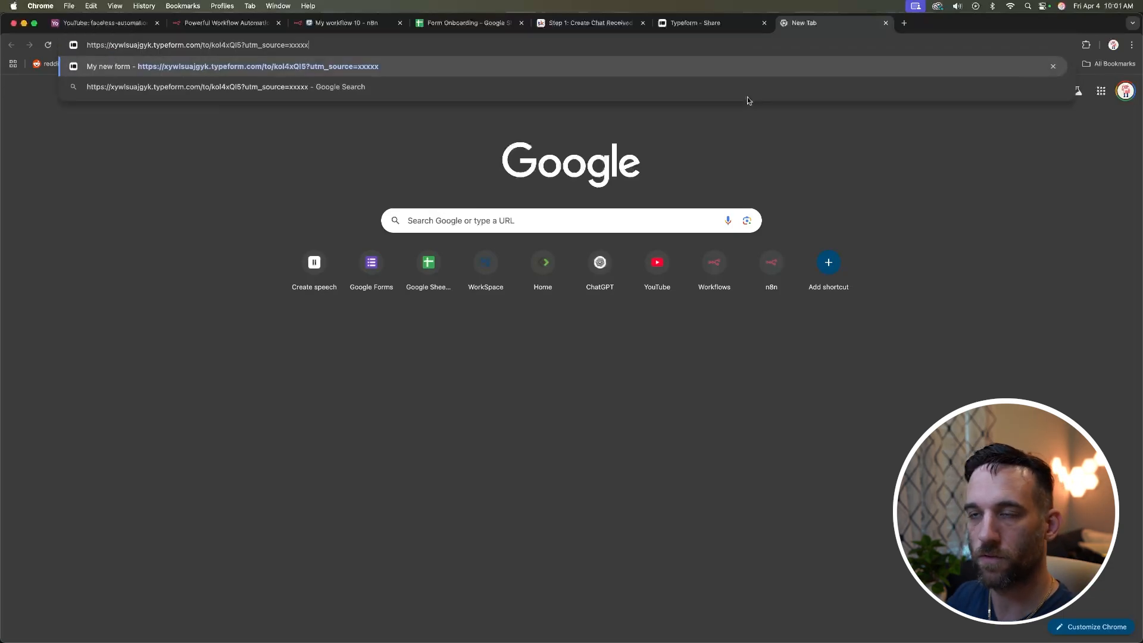
pyautogui.press('Return')
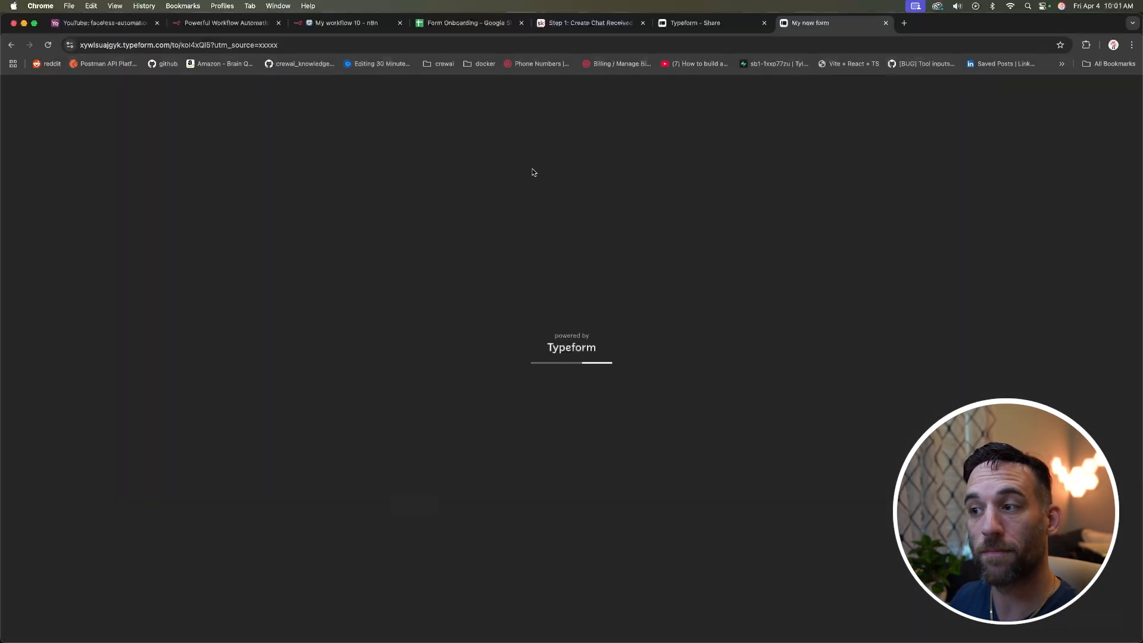
pyautogui.click(518, 213)
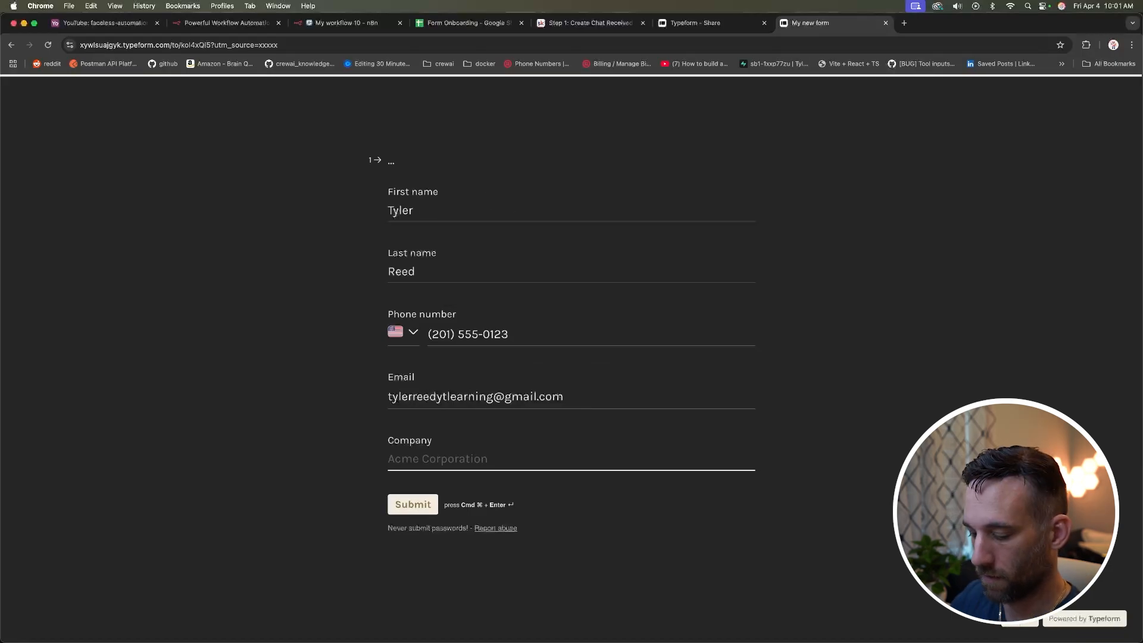
pyautogui.write('TylerAI')
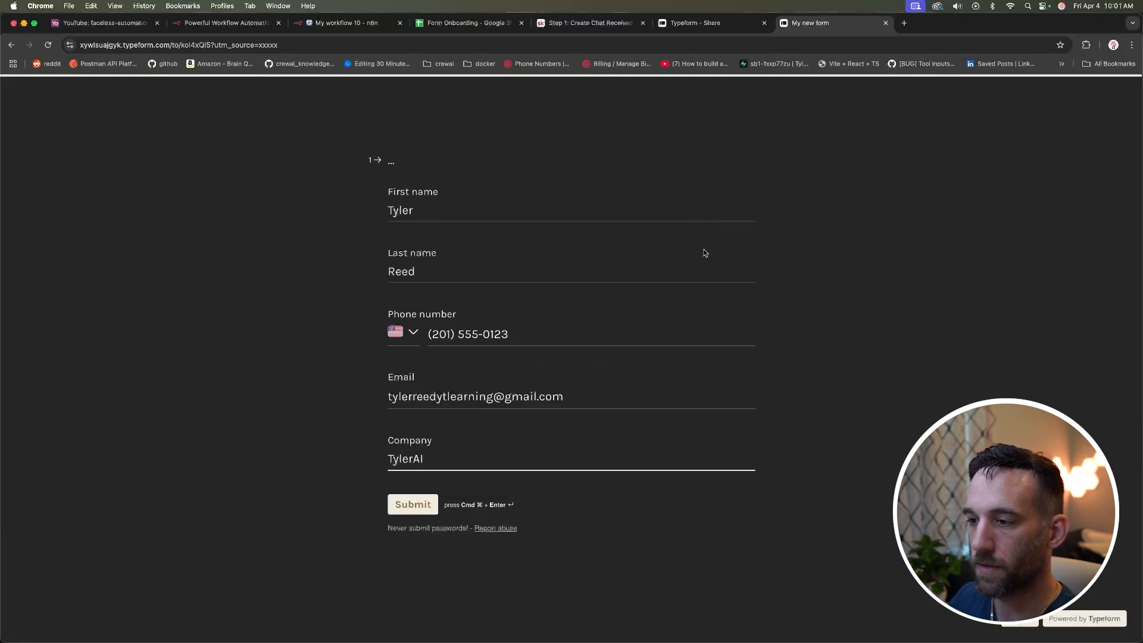
pyautogui.click(413, 505)
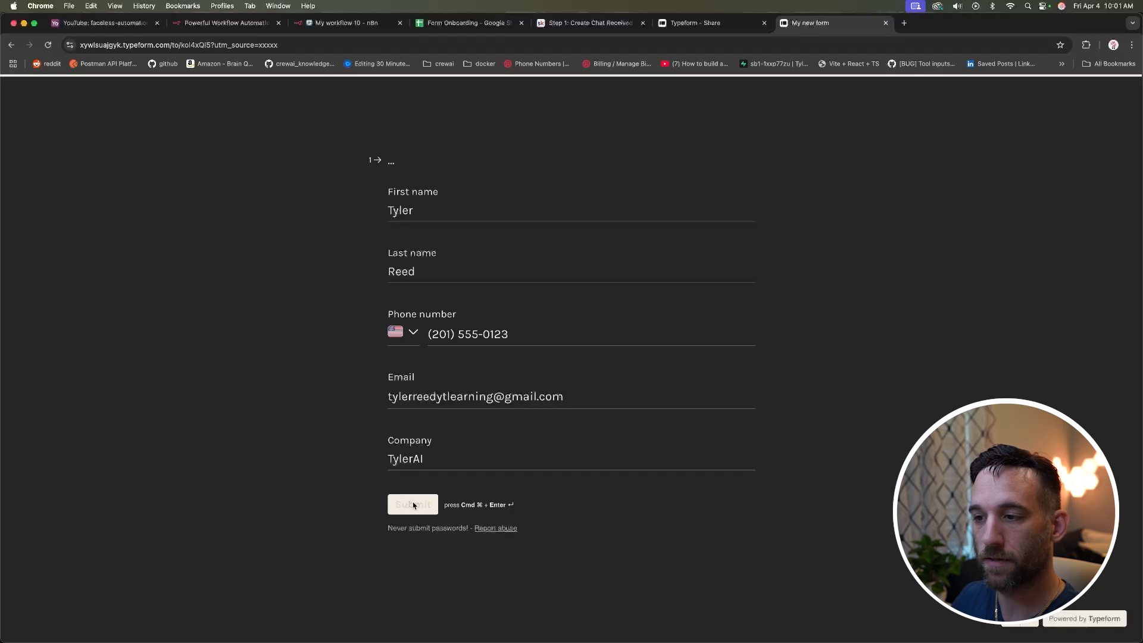
# Step: Inspect the Typeform Trigger's captured item with name, phone, email and company fields on the canvas
pyautogui.click(347, 24)
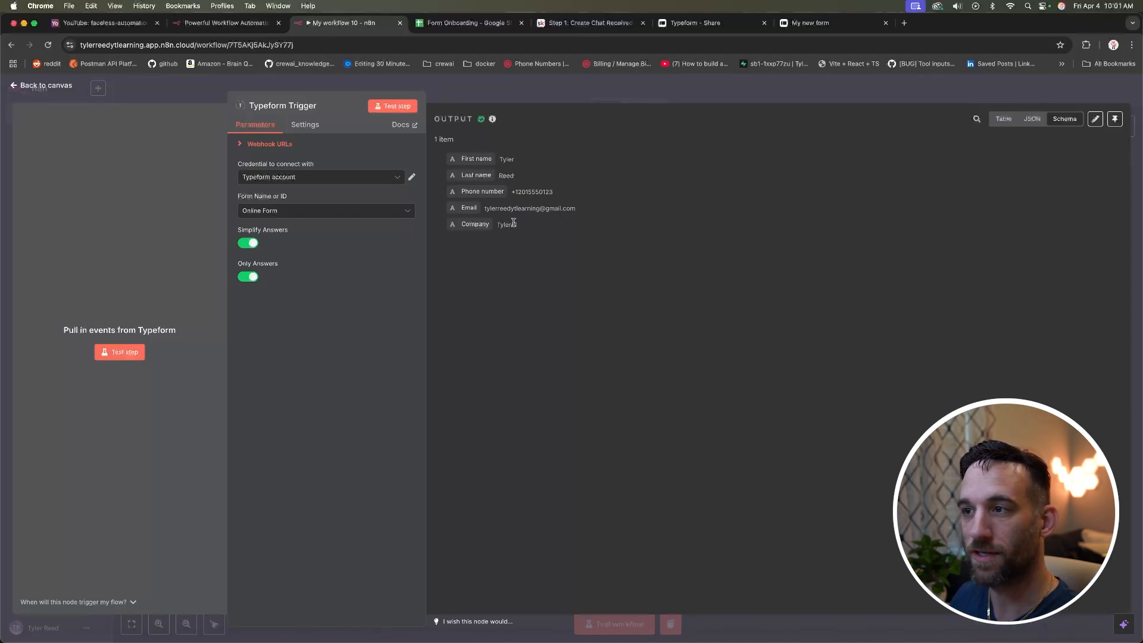
pyautogui.moveTo(543, 226); pyautogui.dragTo(455, 162)
pyautogui.click(602, 245)
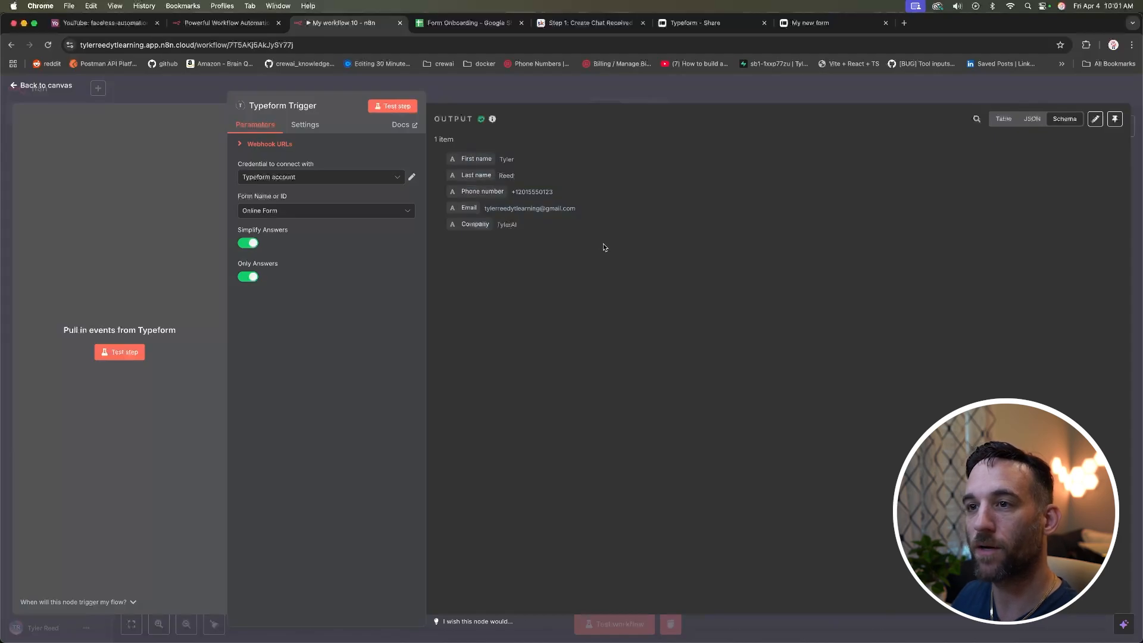
pyautogui.click(53, 86)
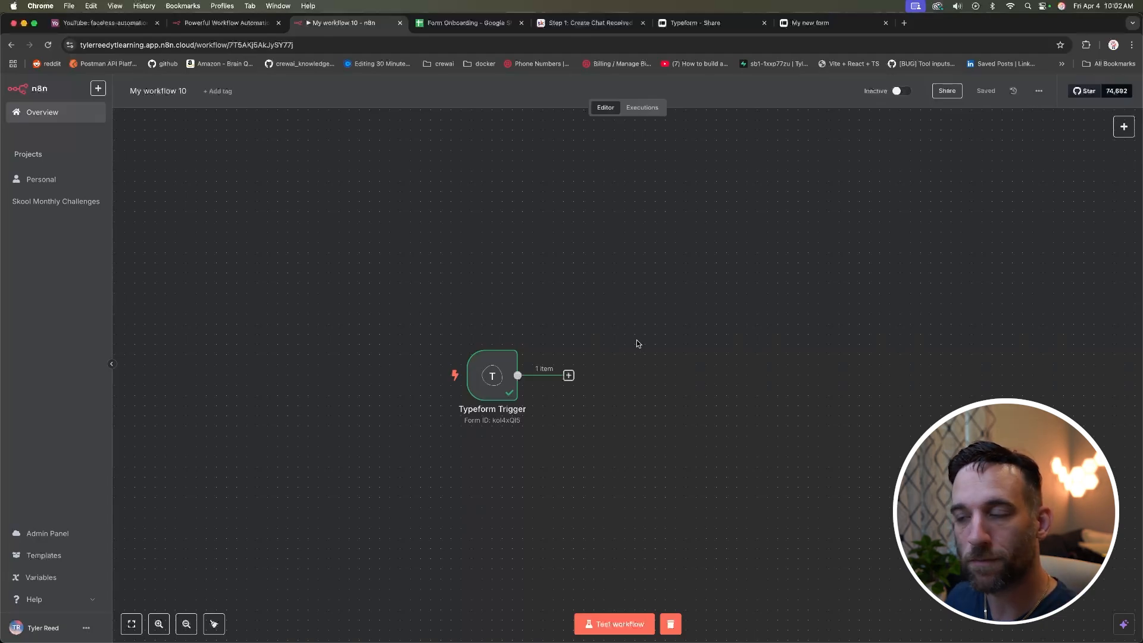
pyautogui.hscroll(1, 636, 340)
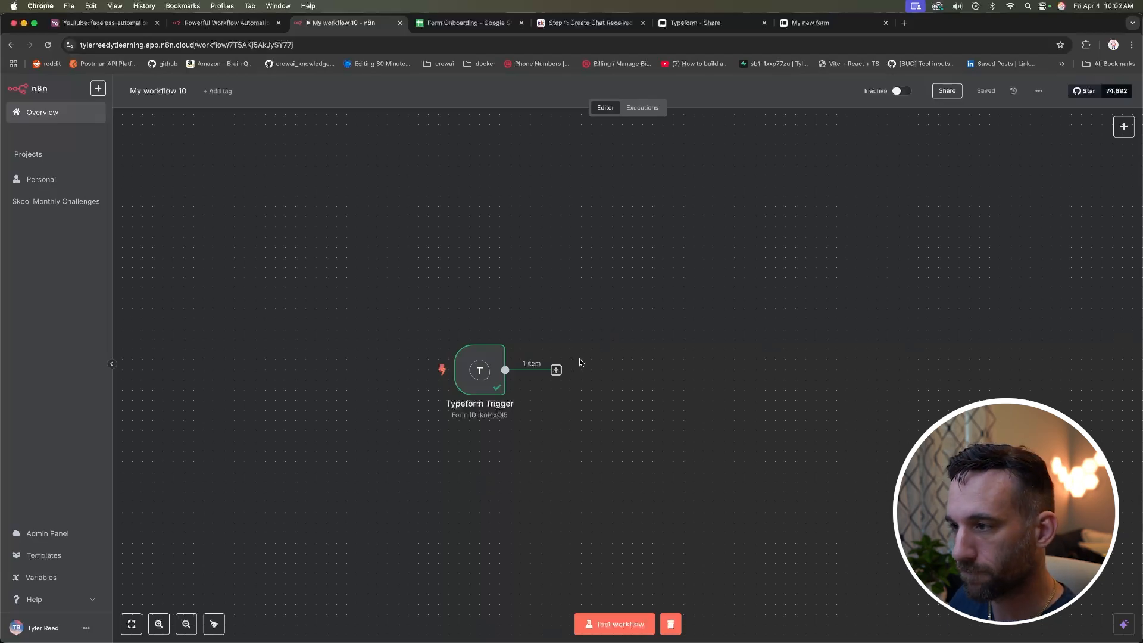
# Step: Add an Edit Fields (Set) node after the Typeform Trigger with a new field named body
pyautogui.click(556, 370)
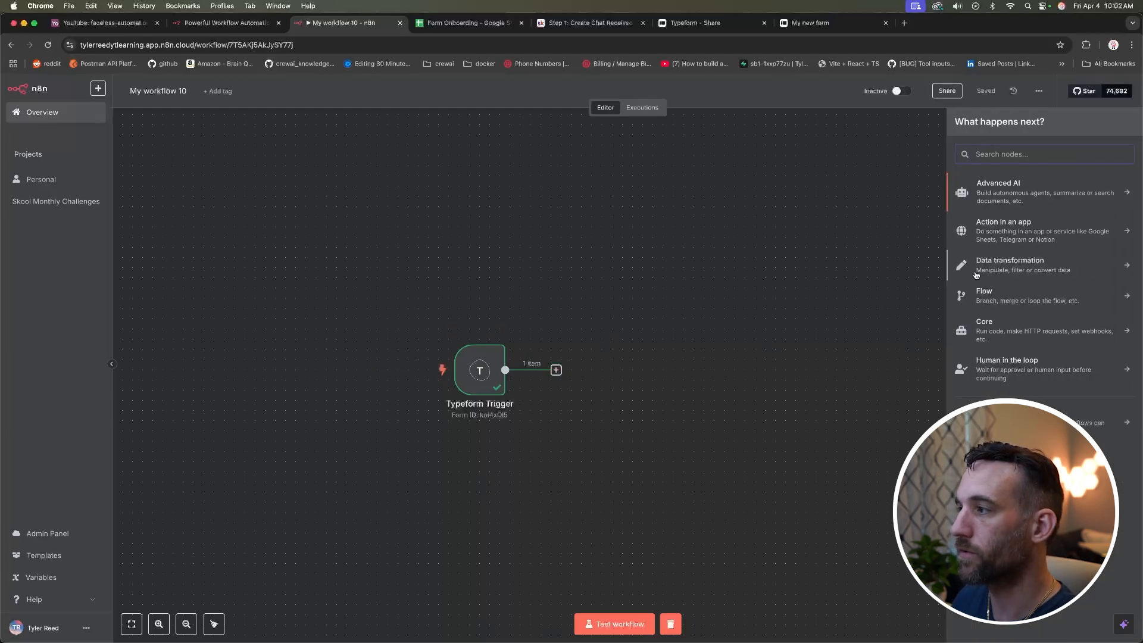
pyautogui.click(1033, 267)
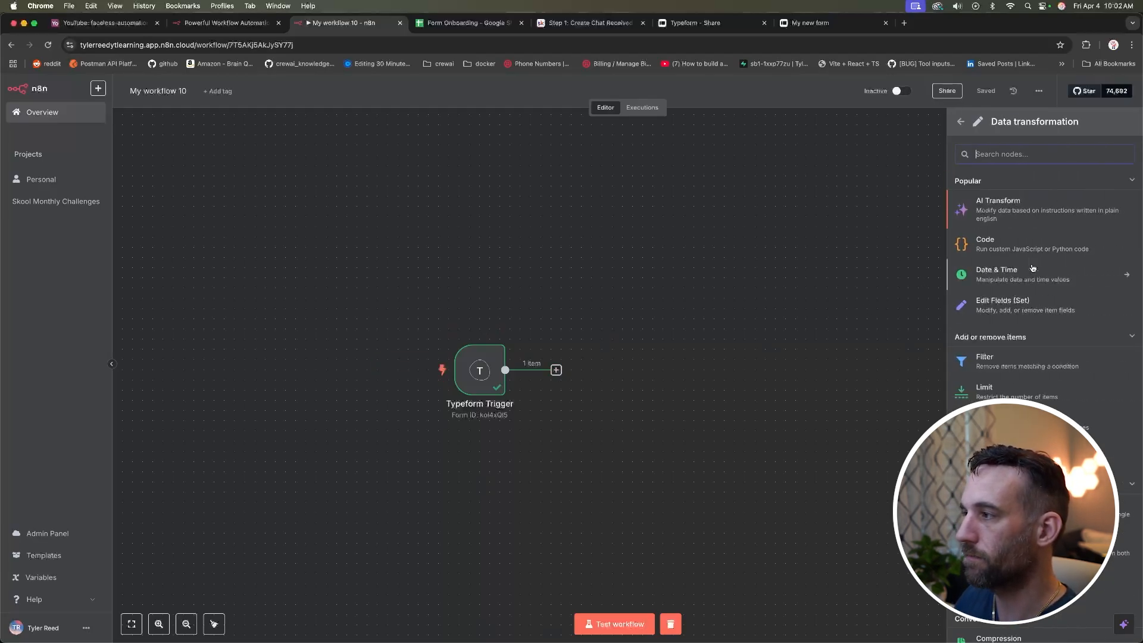
pyautogui.click(1006, 305)
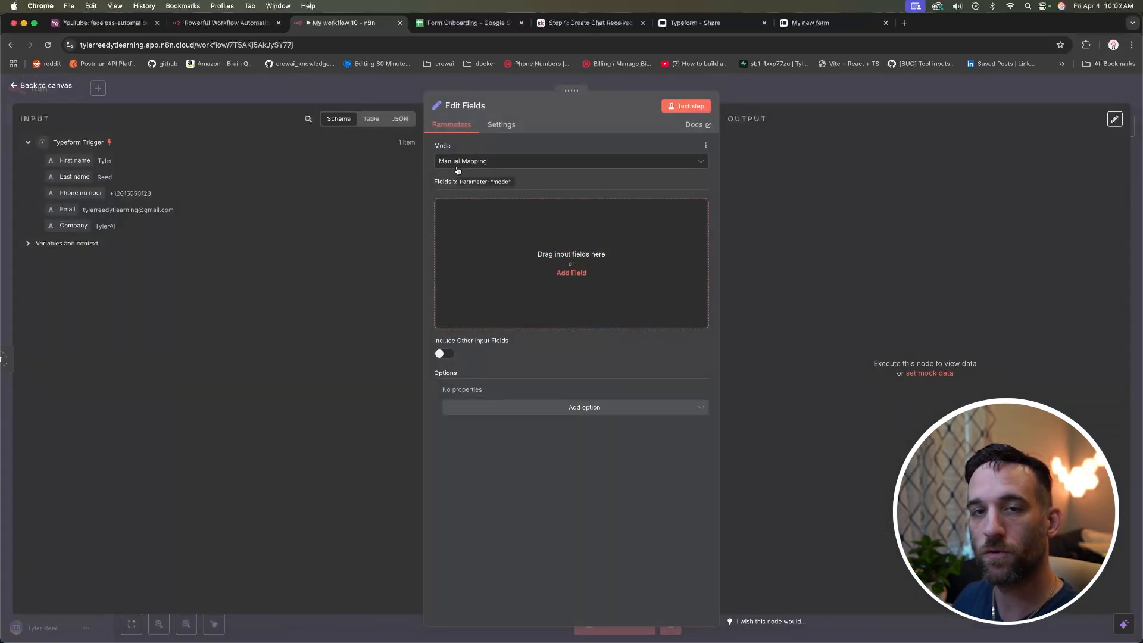
pyautogui.click(601, 271)
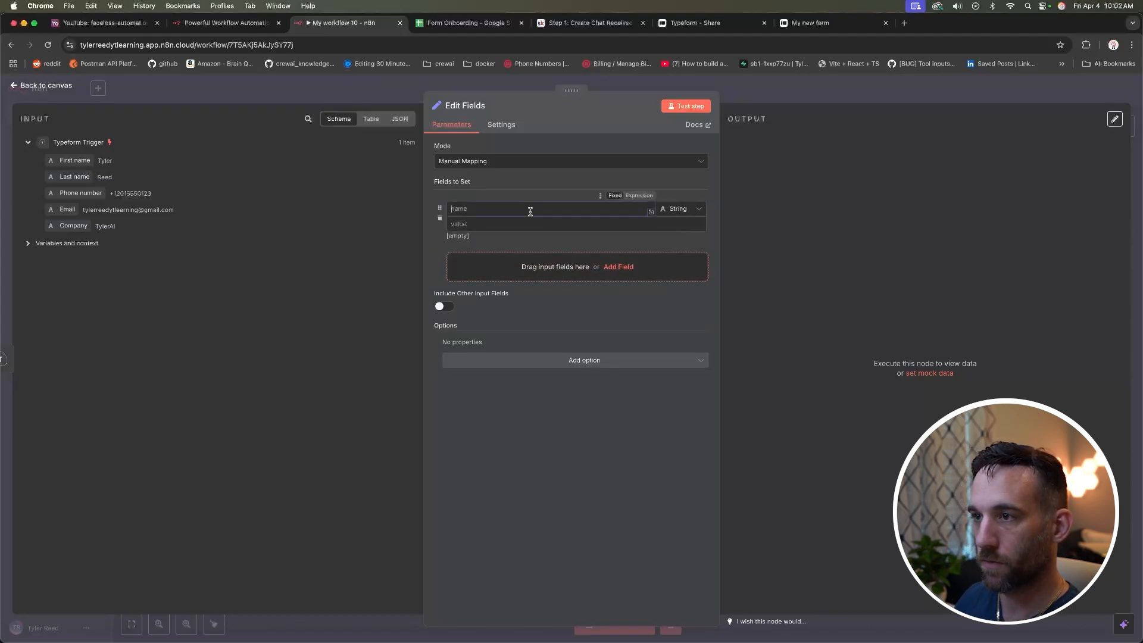
pyautogui.write('body')
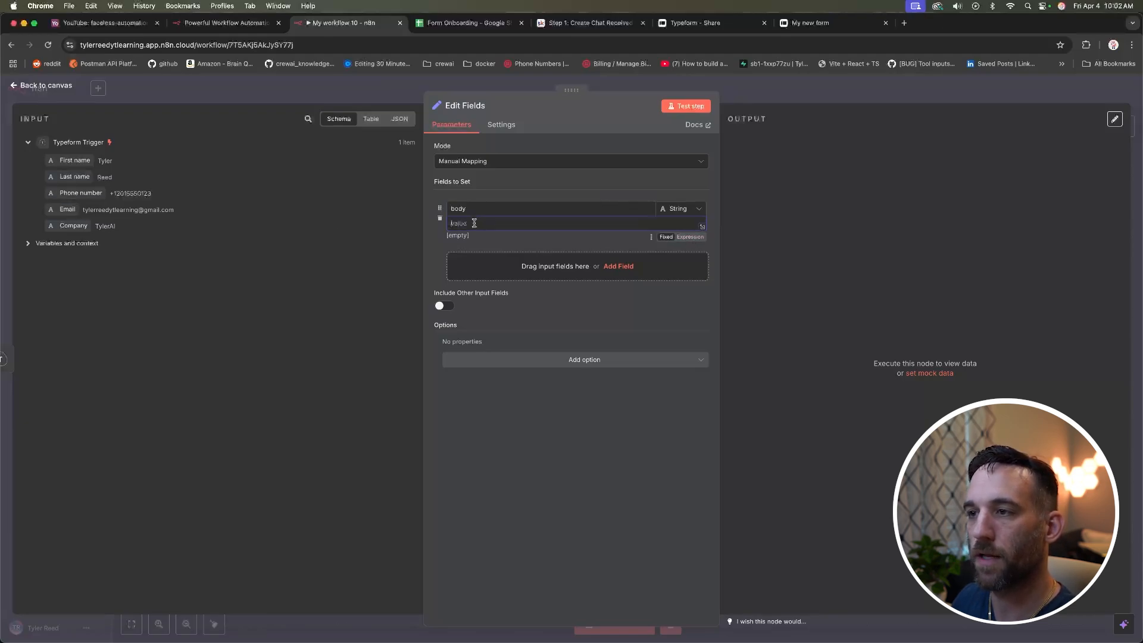
# Step: Start the body expression with 'Hello' followed by the First name value
pyautogui.click(690, 237)
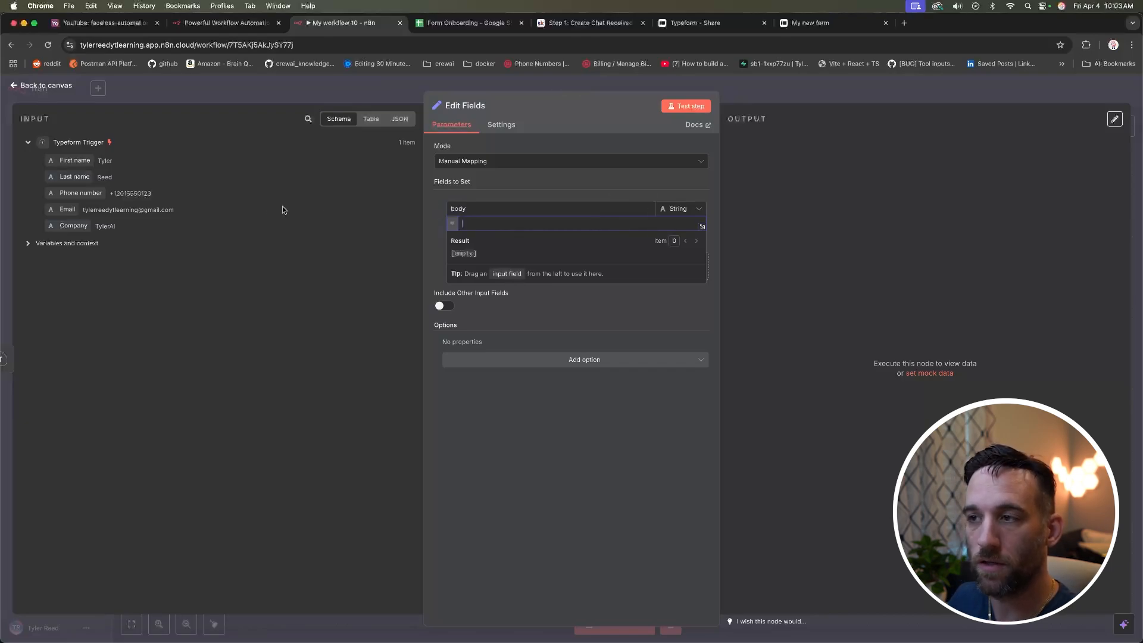
pyautogui.write('Hello')
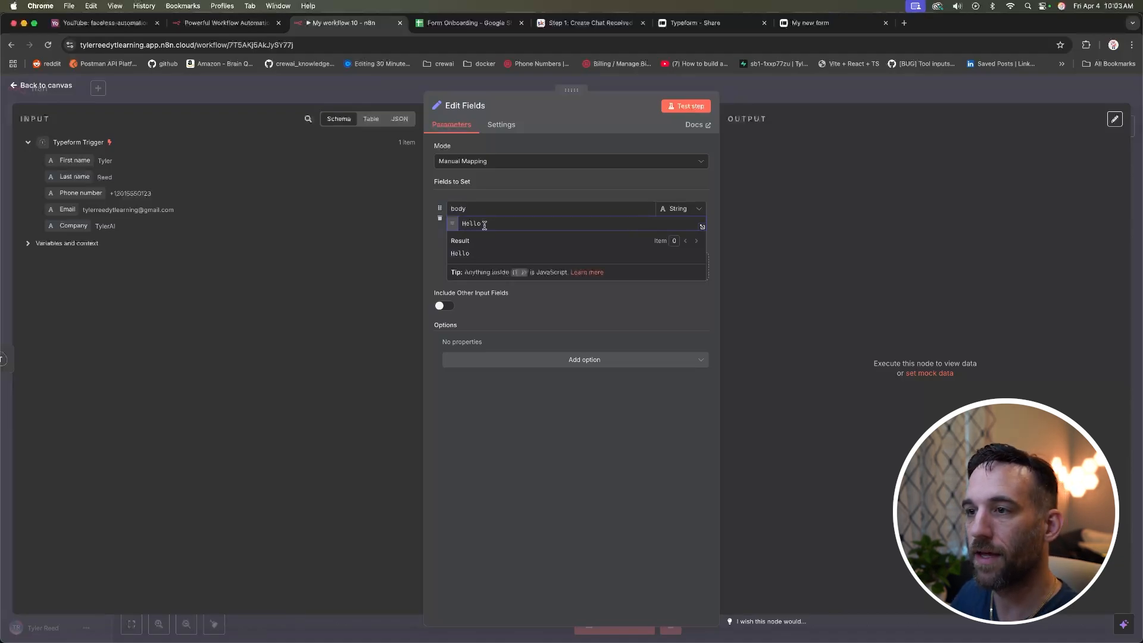
pyautogui.moveTo(78, 160); pyautogui.dragTo(499, 222)
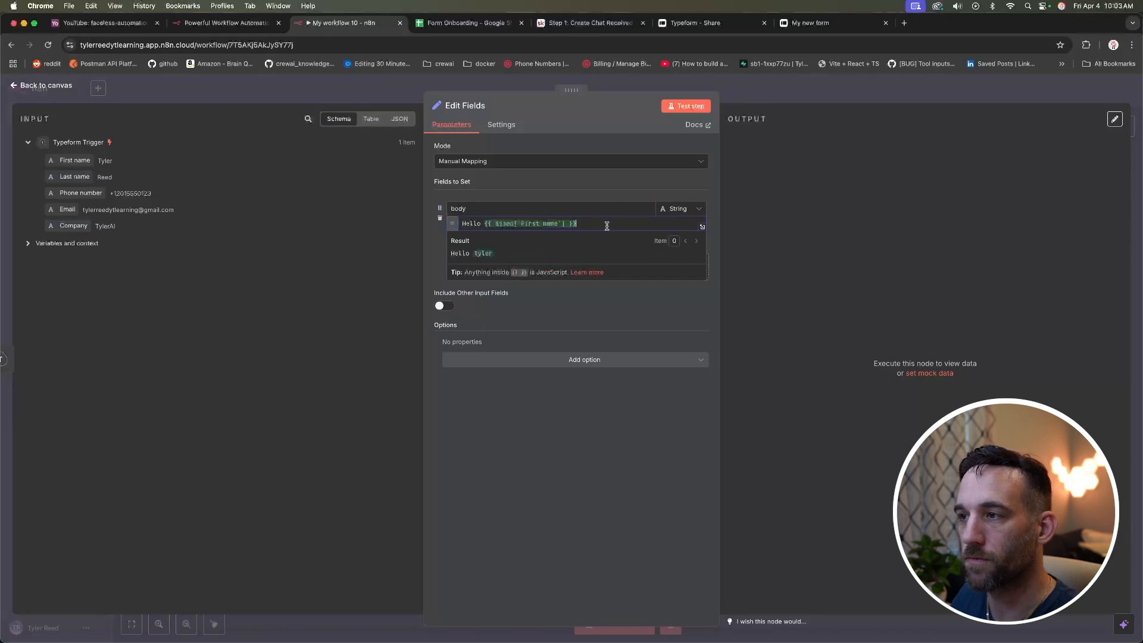
pyautogui.click(682, 309)
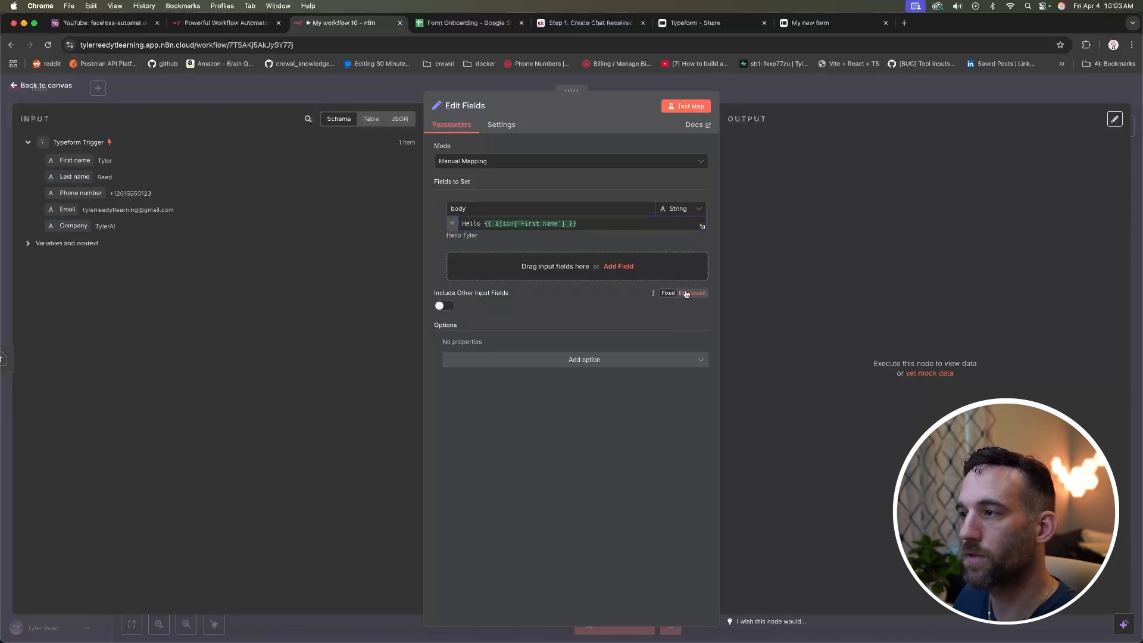
pyautogui.click(667, 239)
pyautogui.moveTo(536, 223); pyautogui.dragTo(469, 224)
pyautogui.click(546, 224)
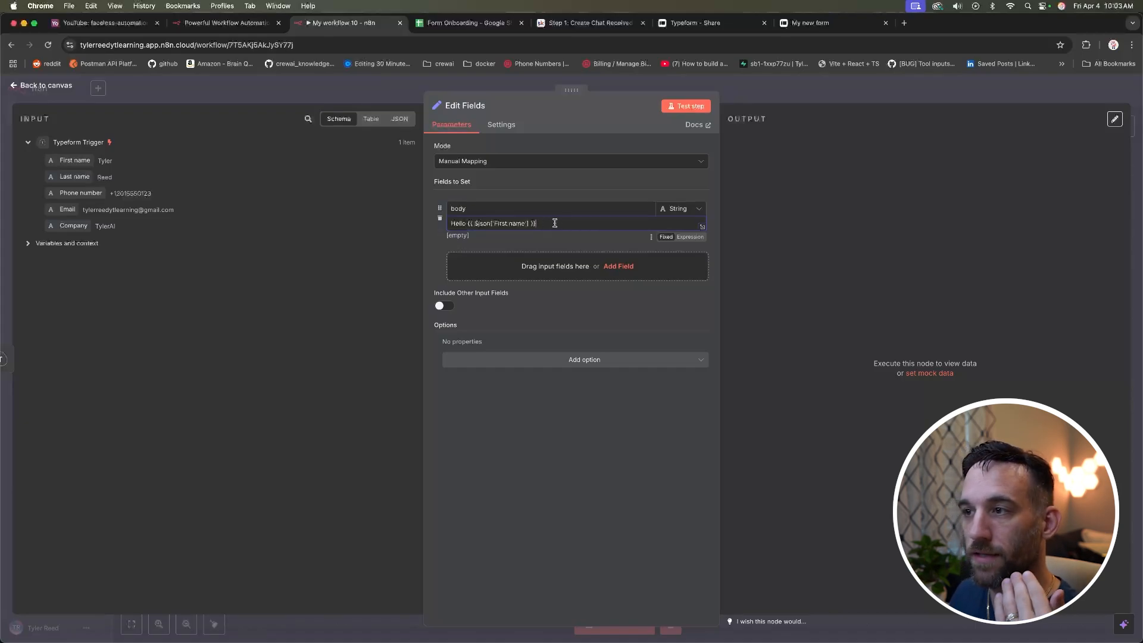
pyautogui.moveTo(546, 224); pyautogui.dragTo(465, 224)
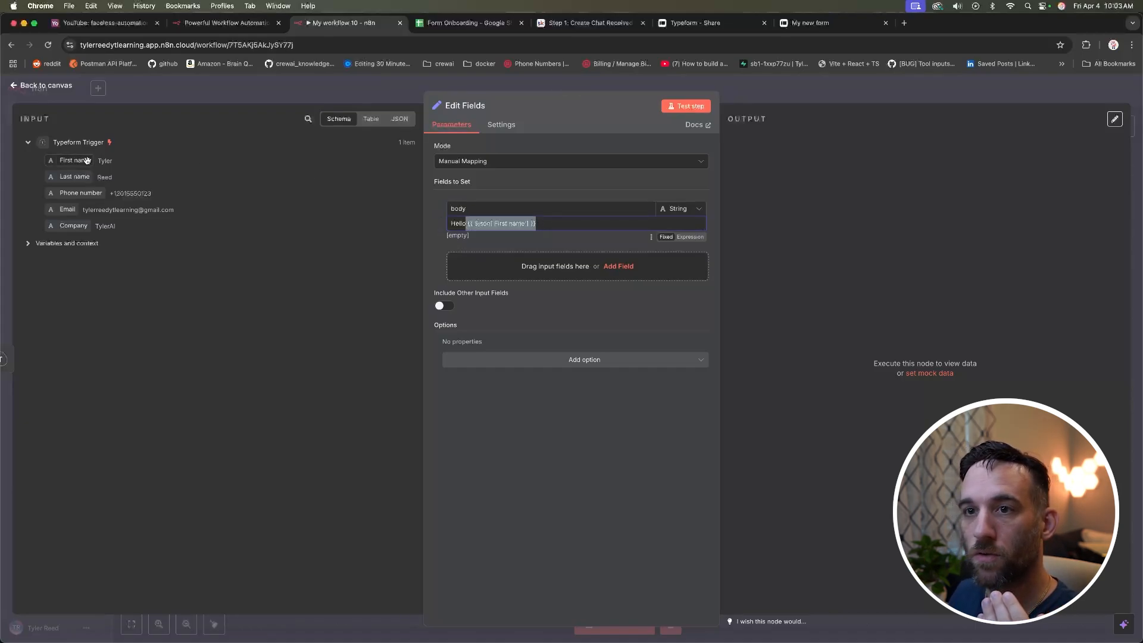
pyautogui.click(690, 237)
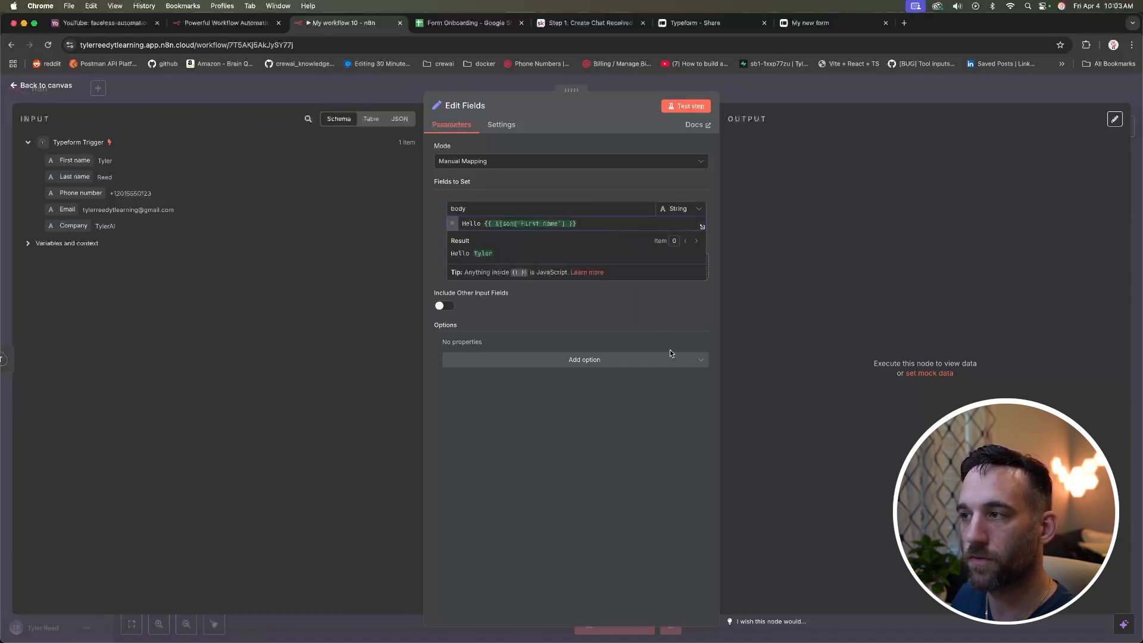
# Step: Add ', thank you for your submission!' and 'We will be contacting you shortly at' with Phone number, then test
pyautogui.write(', thank you for your submission!')
pyautogui.press('Return')
pyautogui.press('Return')
pyautogui.write('We will be contacting you shortly at')
pyautogui.moveTo(80, 193); pyautogui.dragTo(597, 243)
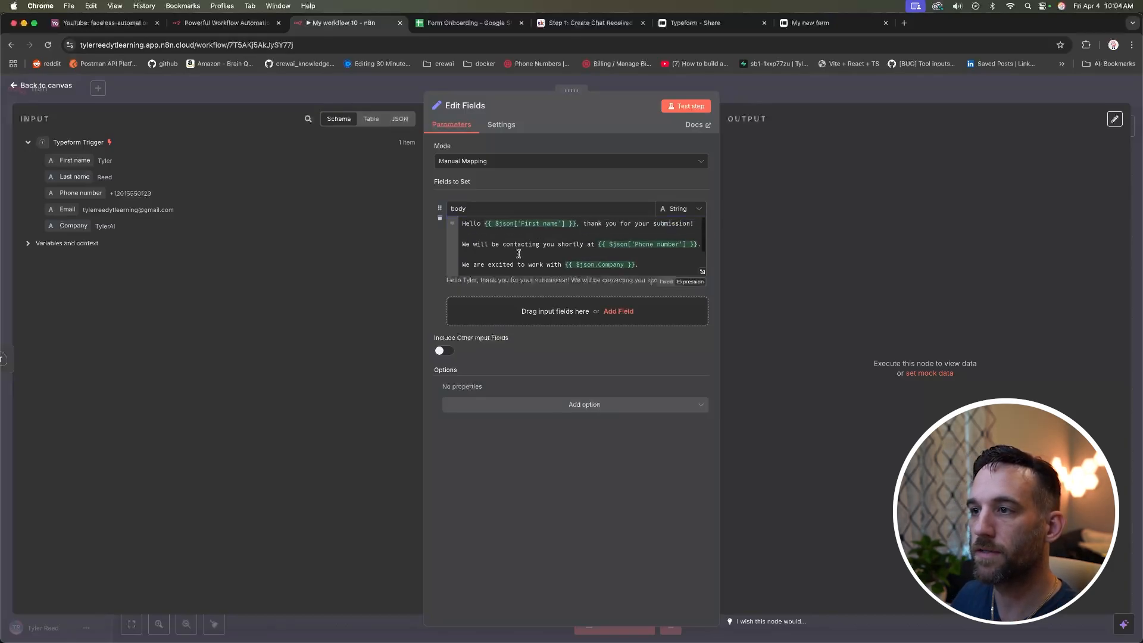
pyautogui.scroll(-3, 519, 254)
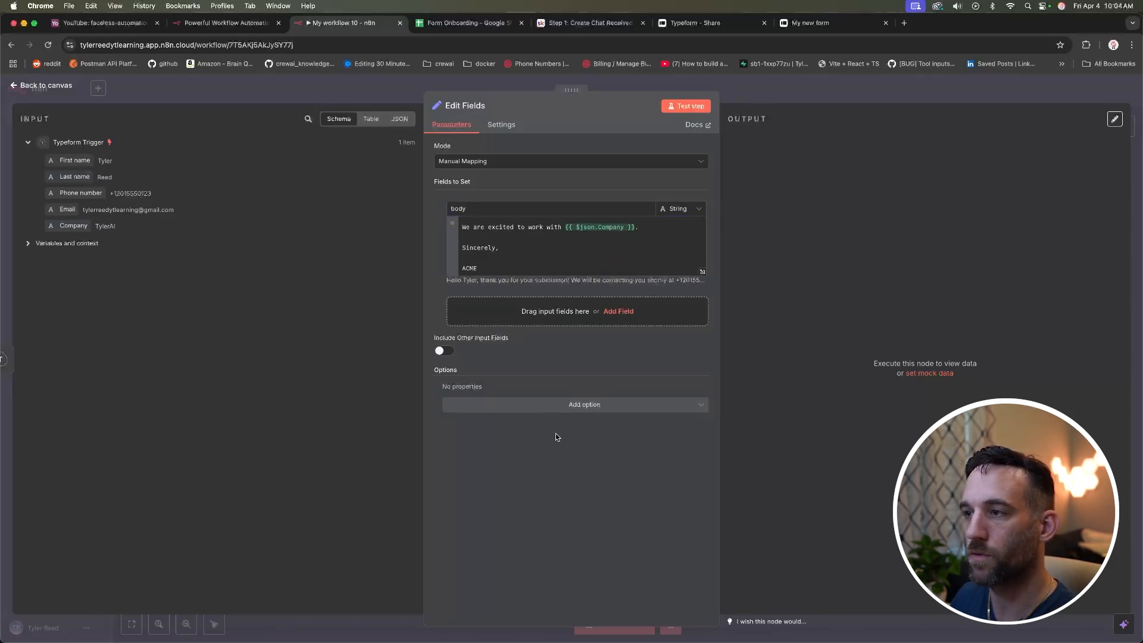
pyautogui.scroll(3, 545, 277)
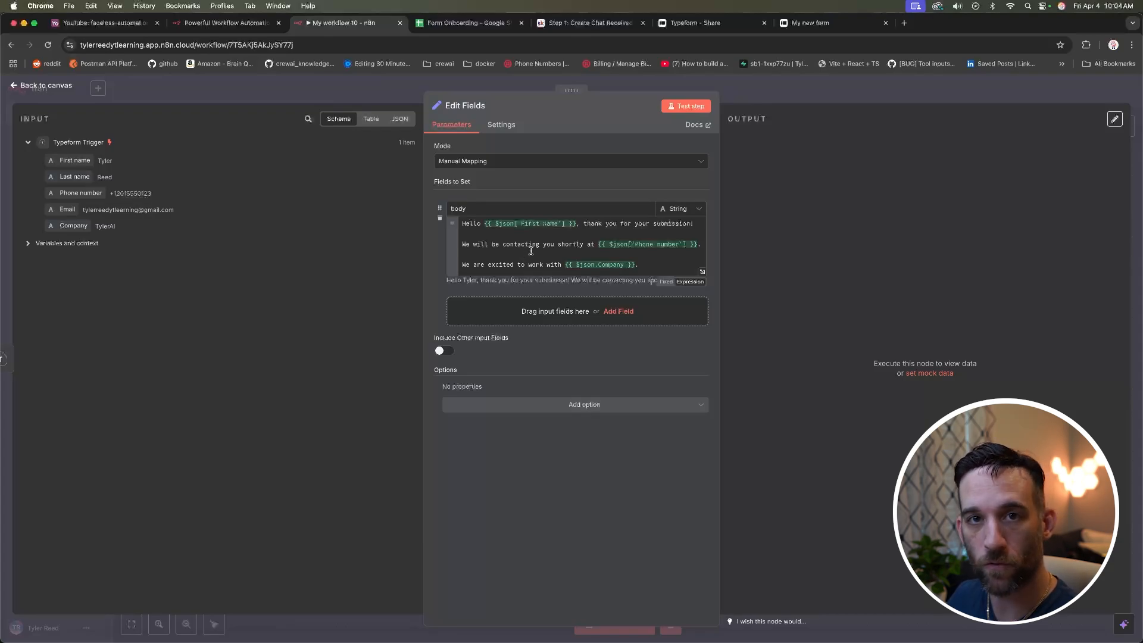
pyautogui.click(686, 107)
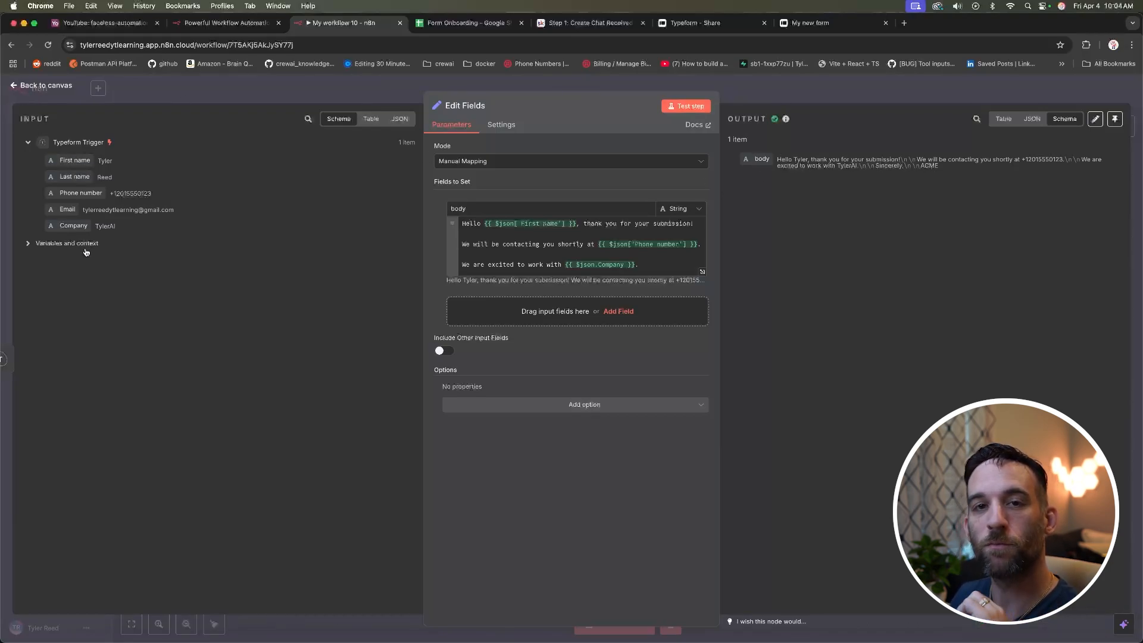
# Step: Add a Gmail 'Send a message' node after Edit Fields
pyautogui.click(55, 88)
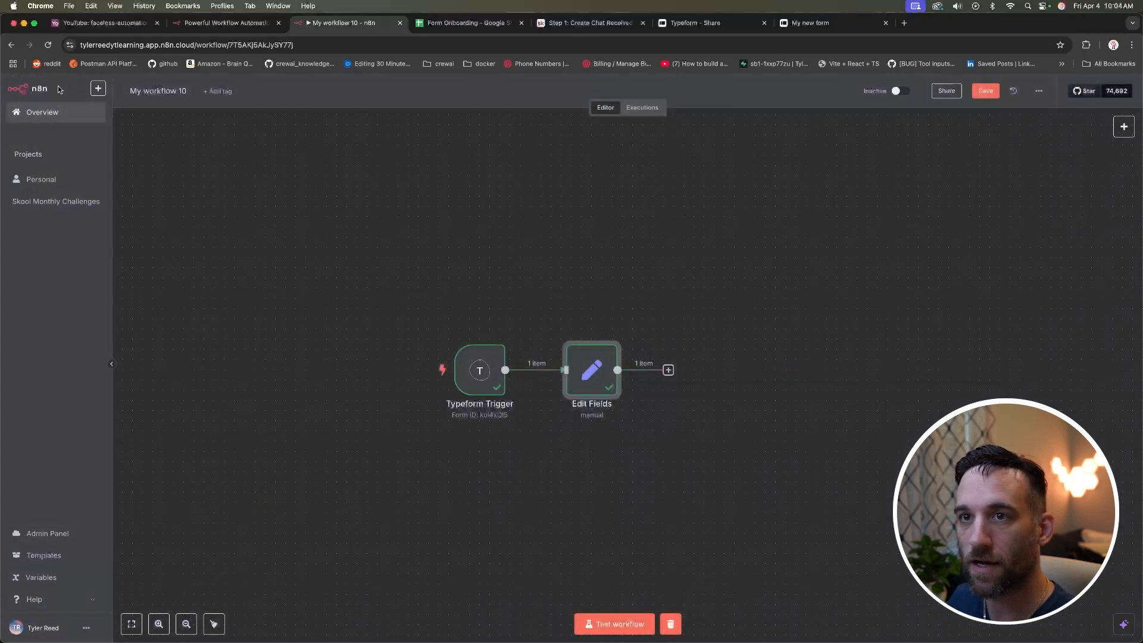
pyautogui.click(668, 370)
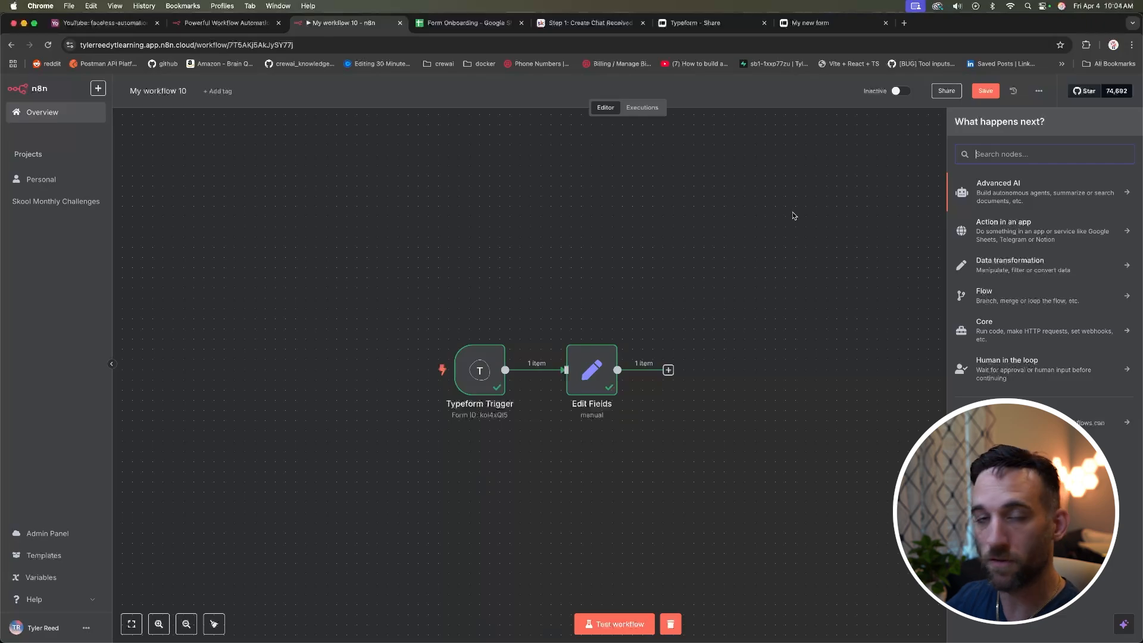
pyautogui.write('gmail')
pyautogui.click(987, 187)
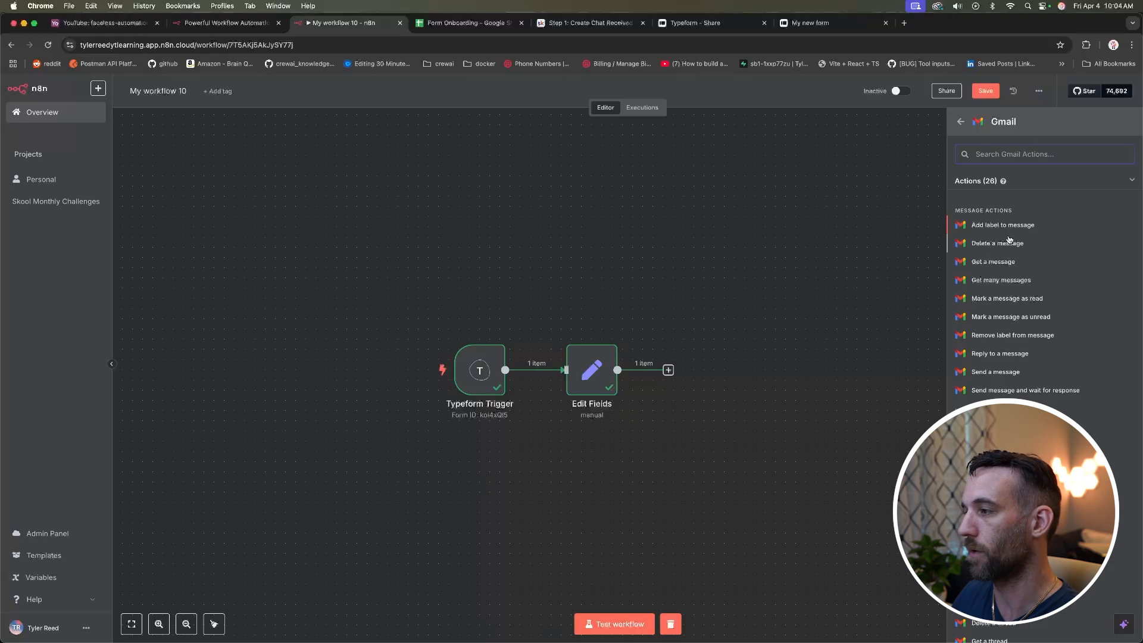
pyautogui.scroll(-2, 1010, 240)
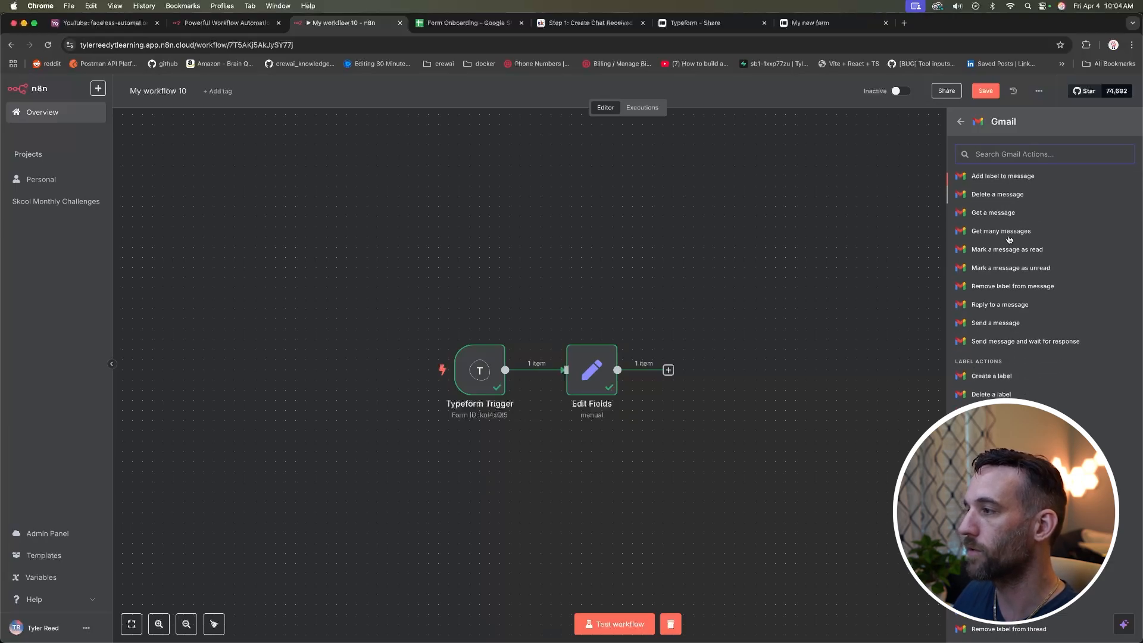
pyautogui.click(1010, 323)
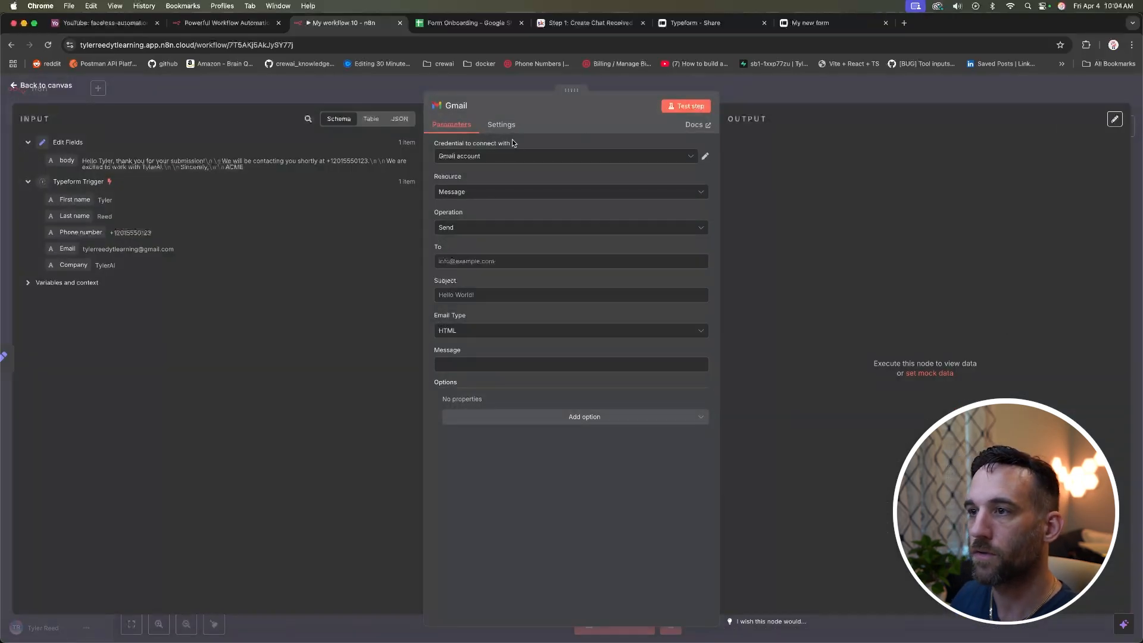
pyautogui.click(691, 156)
# Step: Create the Gmail account 2 credential by signing in with Google and granting n8n access
pyautogui.click(494, 209)
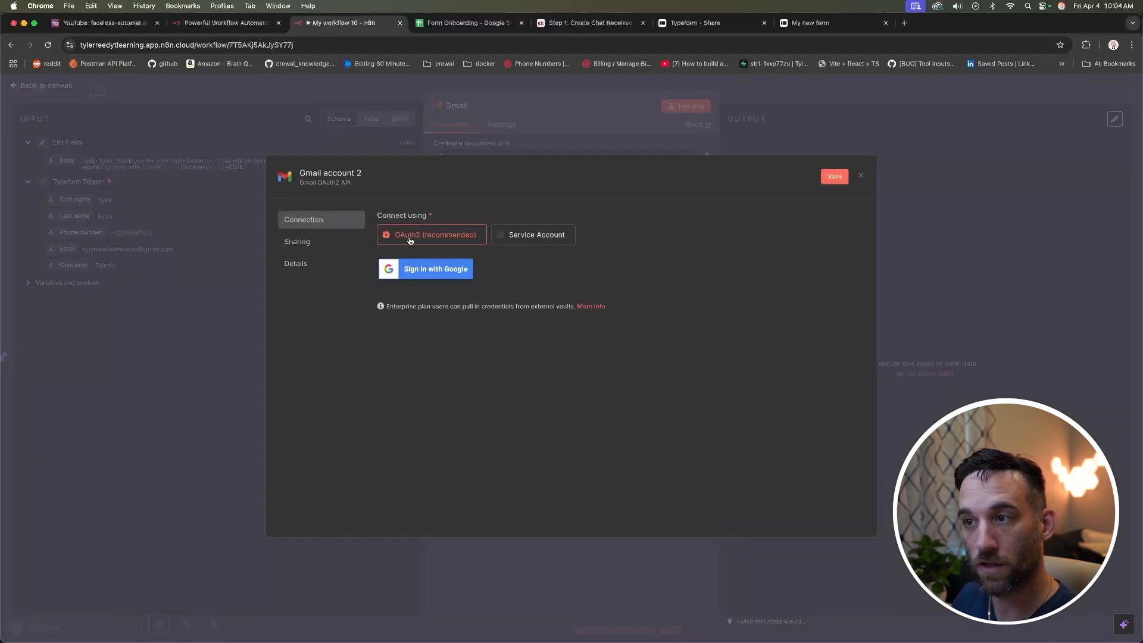
pyautogui.click(431, 269)
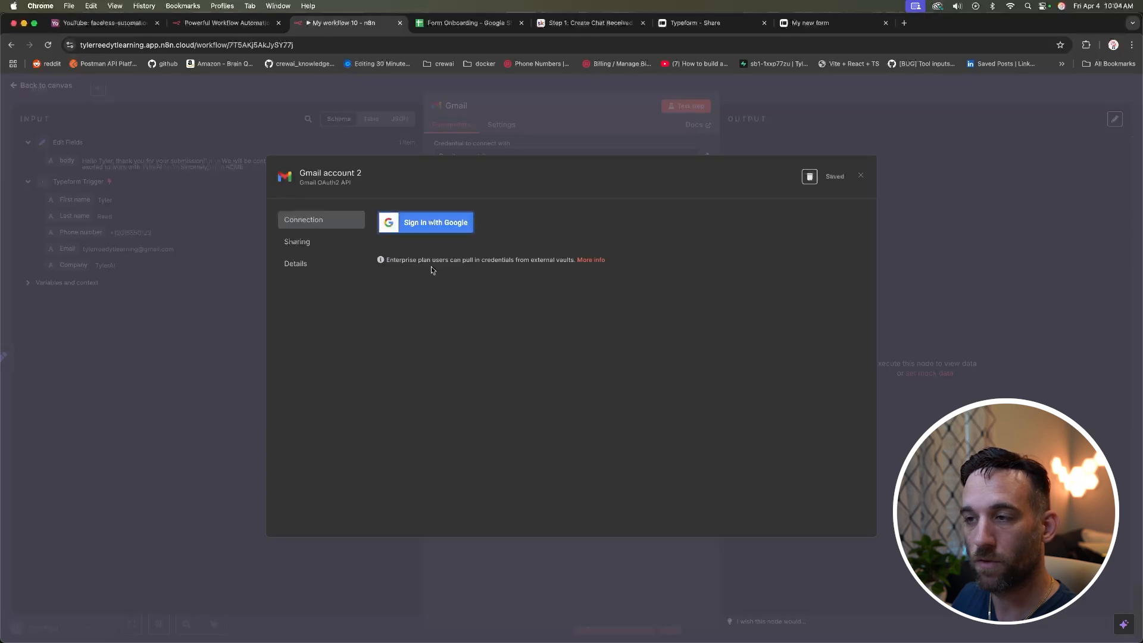
pyautogui.click(426, 222)
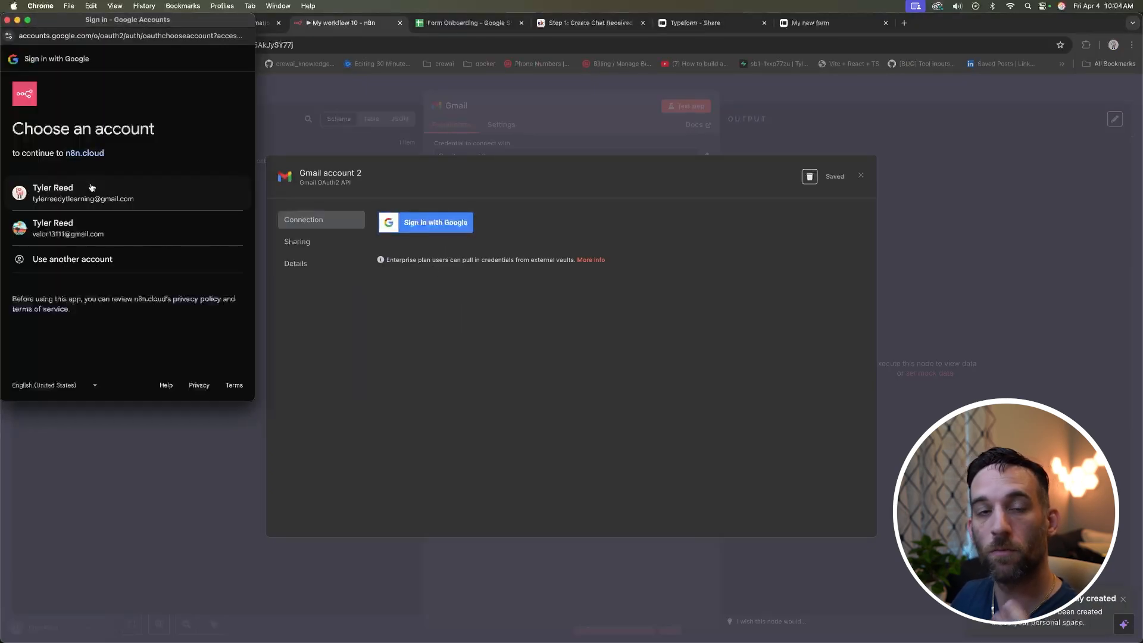
pyautogui.click(109, 195)
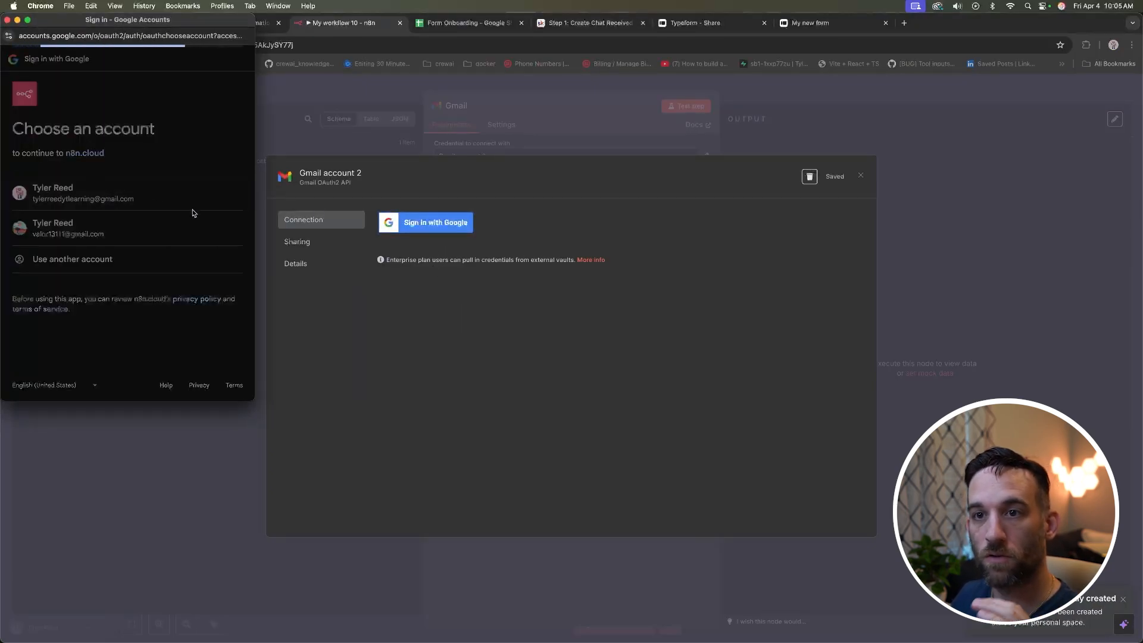
pyautogui.scroll(-3, 84, 302)
pyautogui.click(112, 218)
pyautogui.scroll(-2, 112, 217)
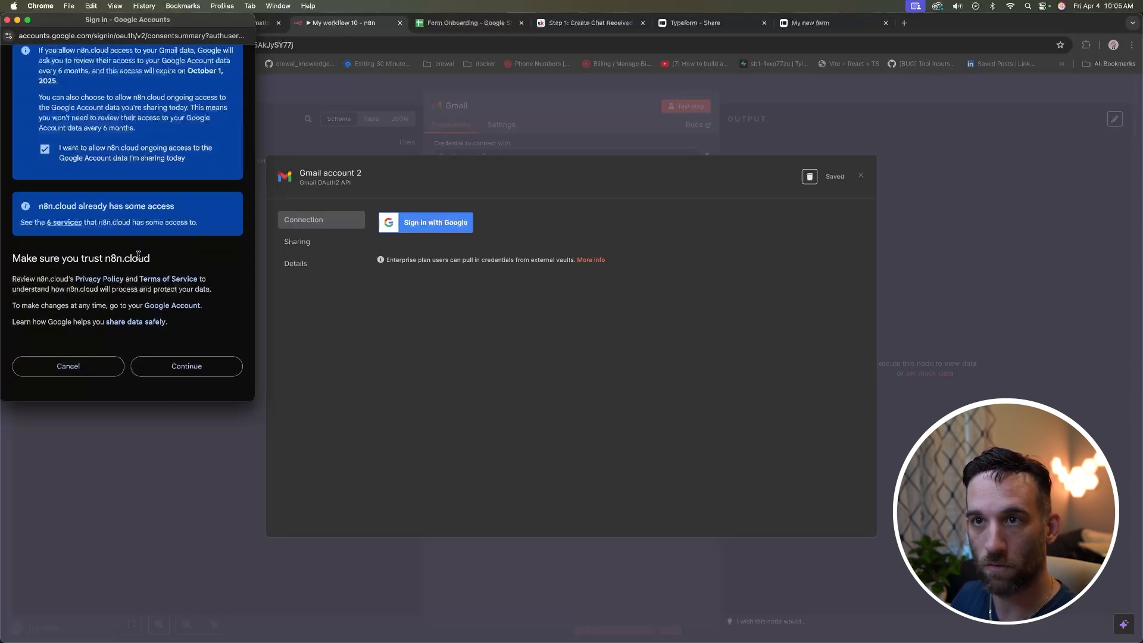
pyautogui.scroll(-2, 139, 256)
pyautogui.click(171, 344)
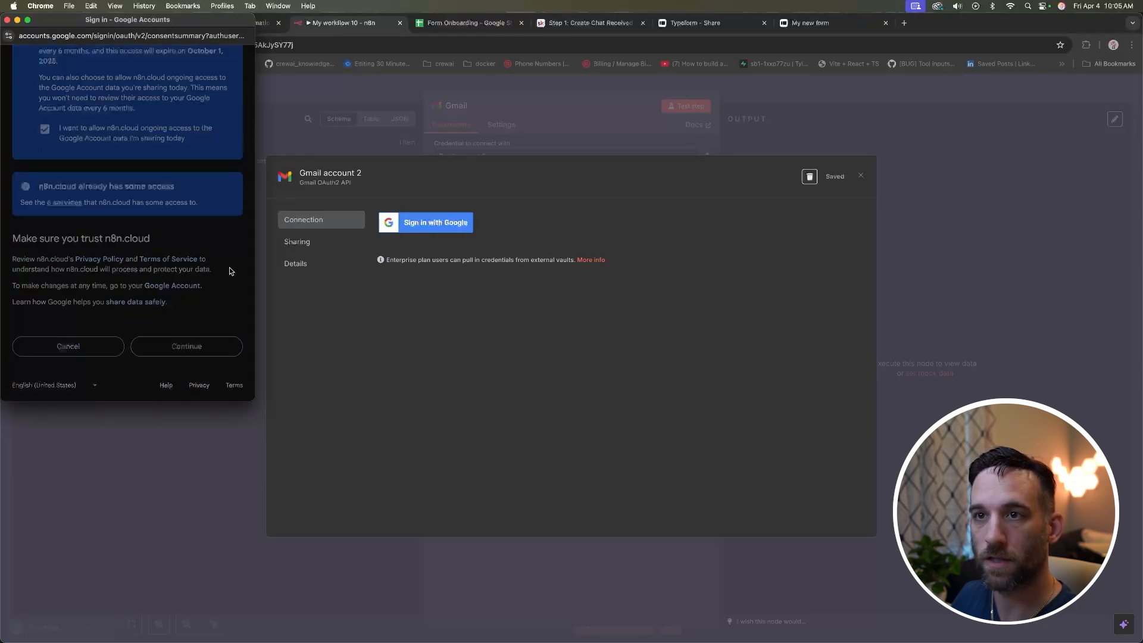
pyautogui.click(8, 21)
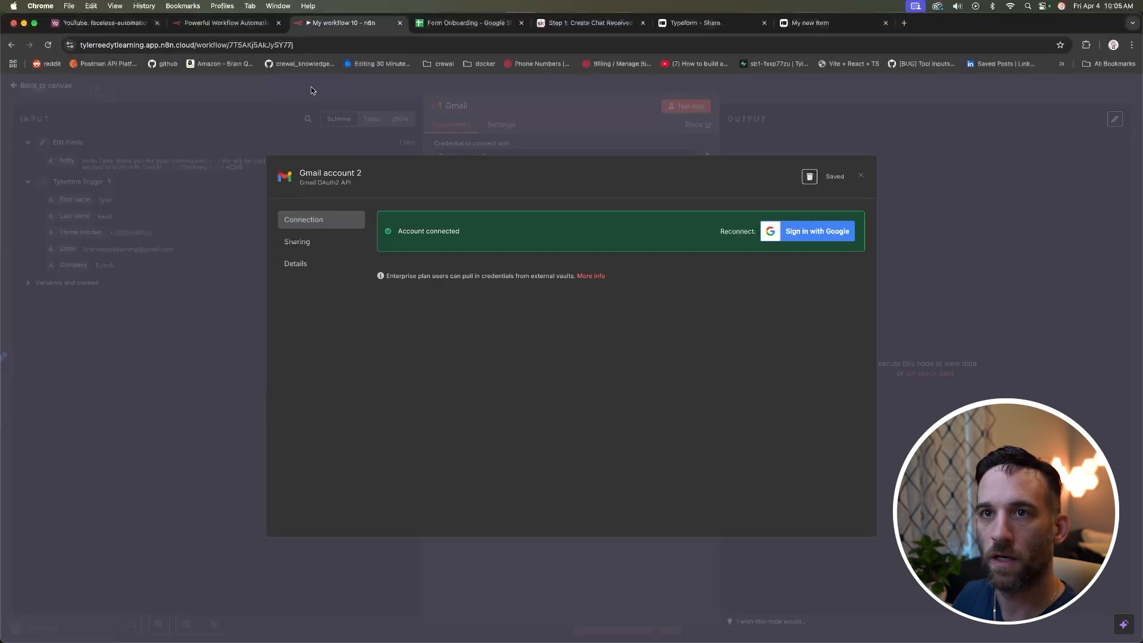
pyautogui.click(861, 177)
pyautogui.click(643, 157)
# Step: Select Gmail account 2 and set the resource to Message with the Send operation
pyautogui.click(494, 212)
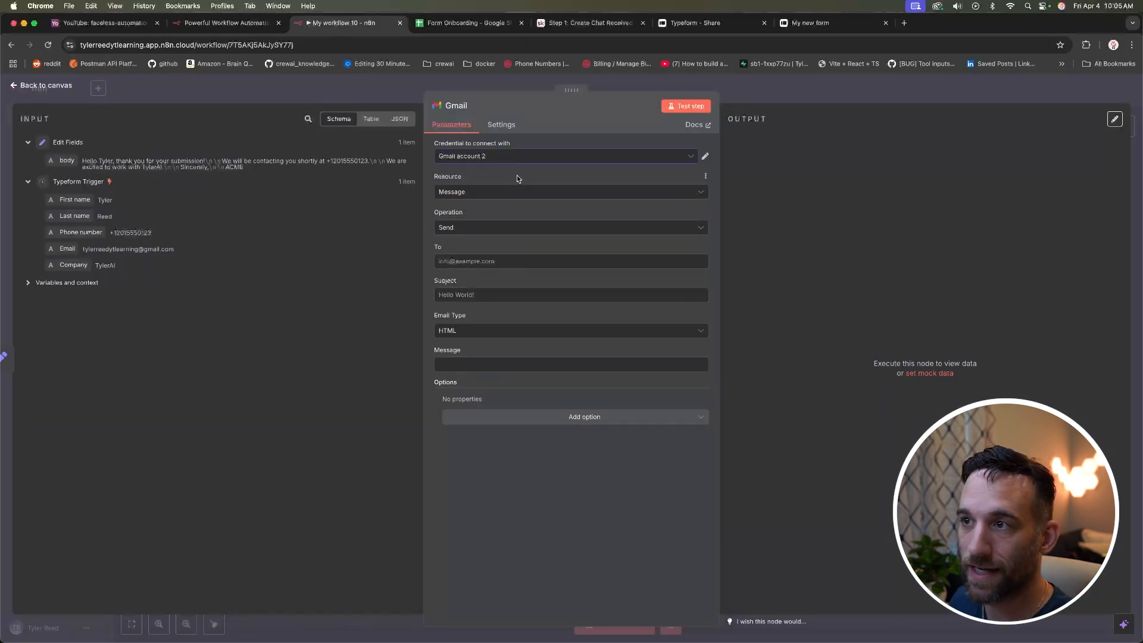
pyautogui.click(515, 193)
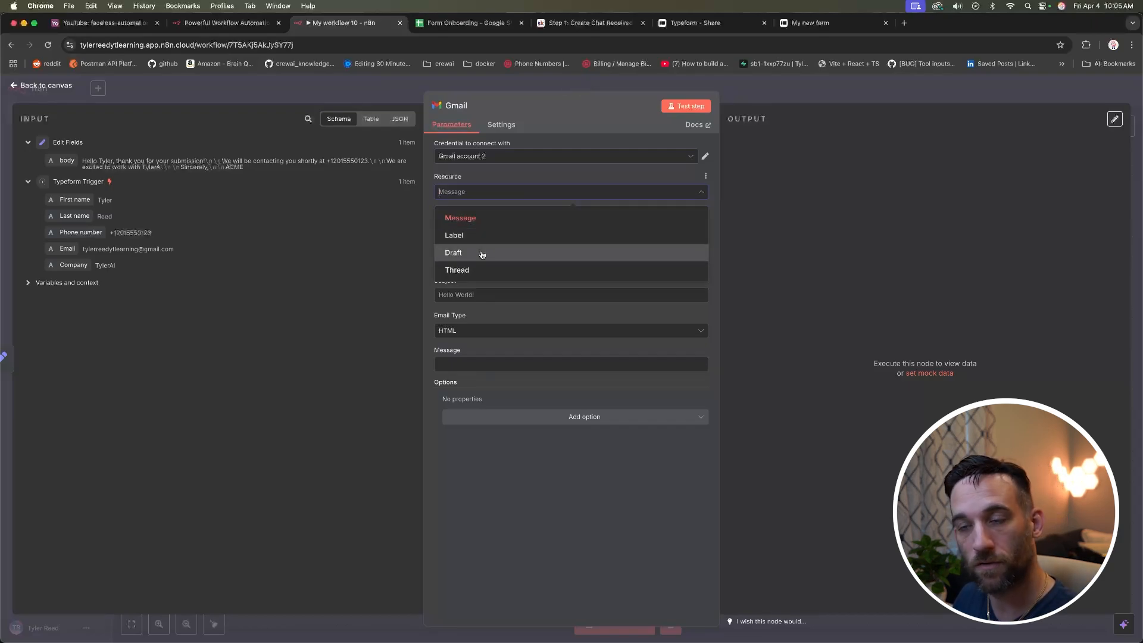
pyautogui.click(493, 218)
pyautogui.click(494, 234)
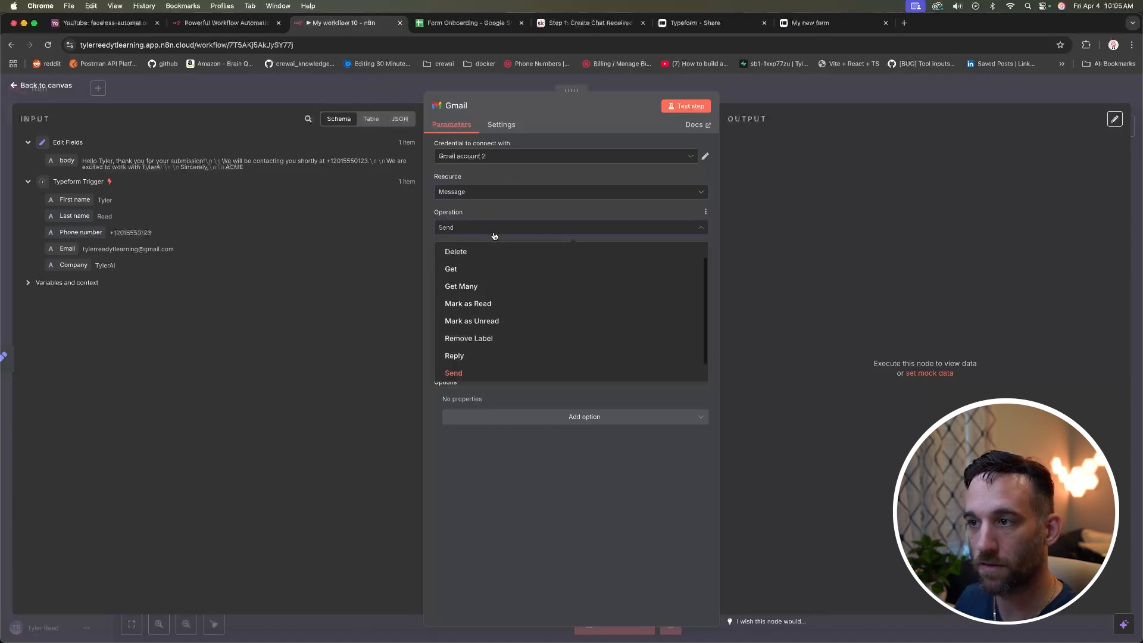
pyautogui.click(494, 229)
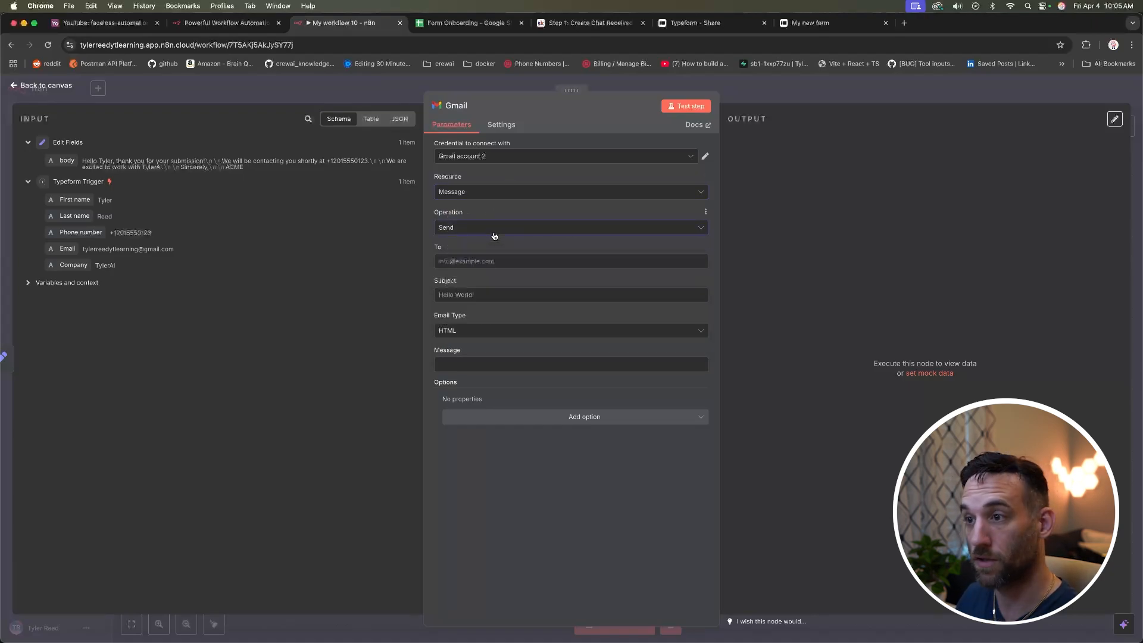
# Step: Send to the Typeform Email with subject 'Thank you!!' and the Edit Fields body, then test-send
pyautogui.click(493, 260)
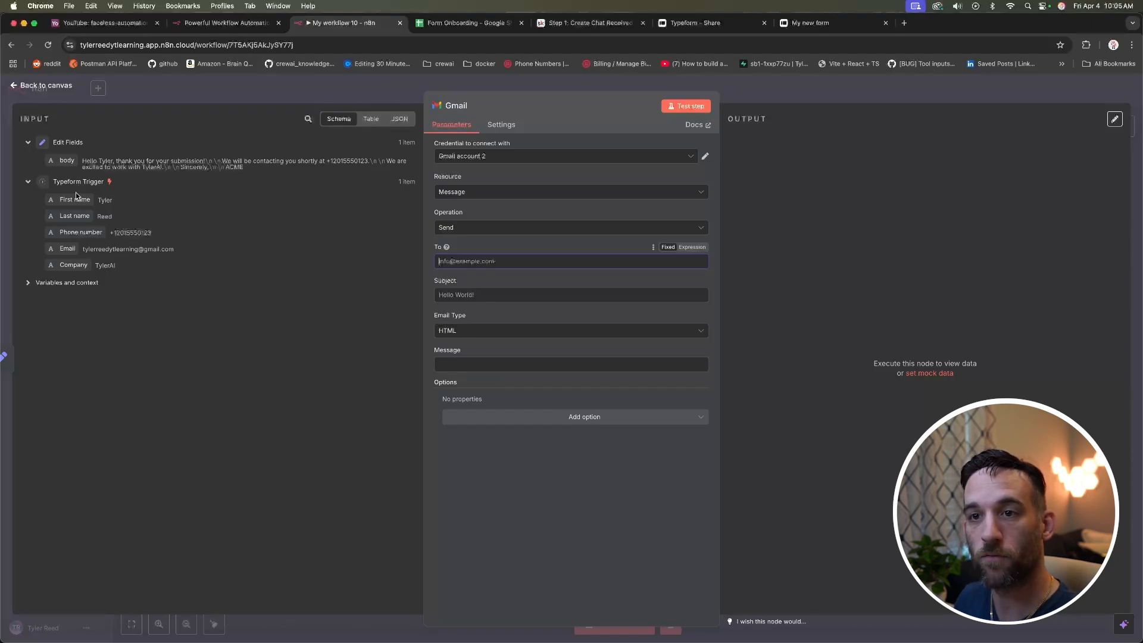
pyautogui.moveTo(66, 250); pyautogui.dragTo(498, 265)
pyautogui.click(360, 331)
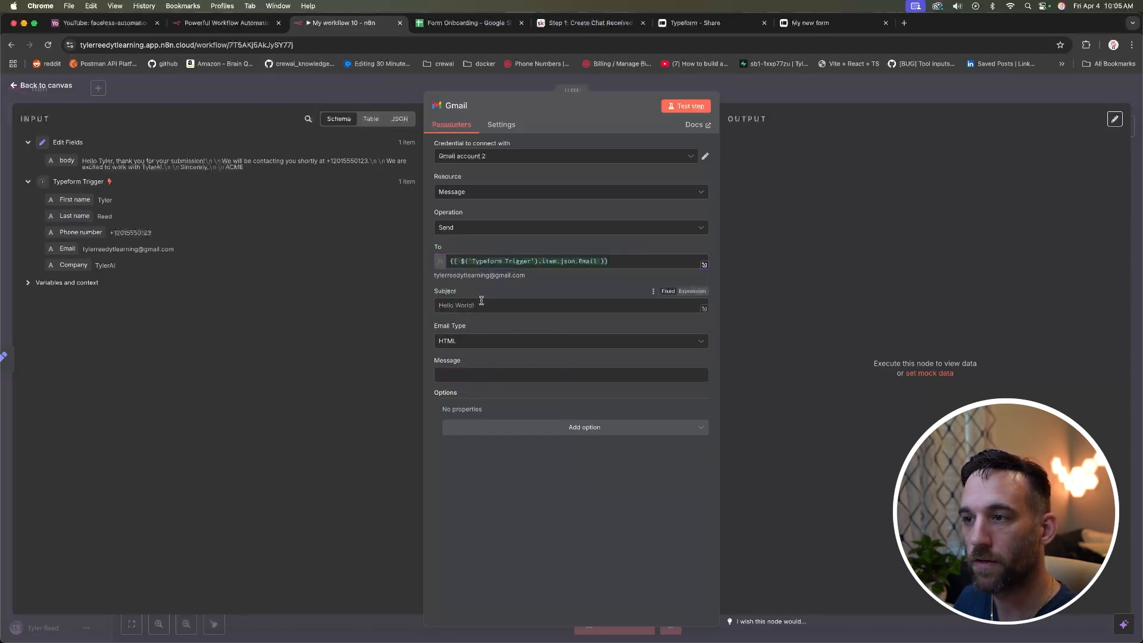
pyautogui.write('Tha')
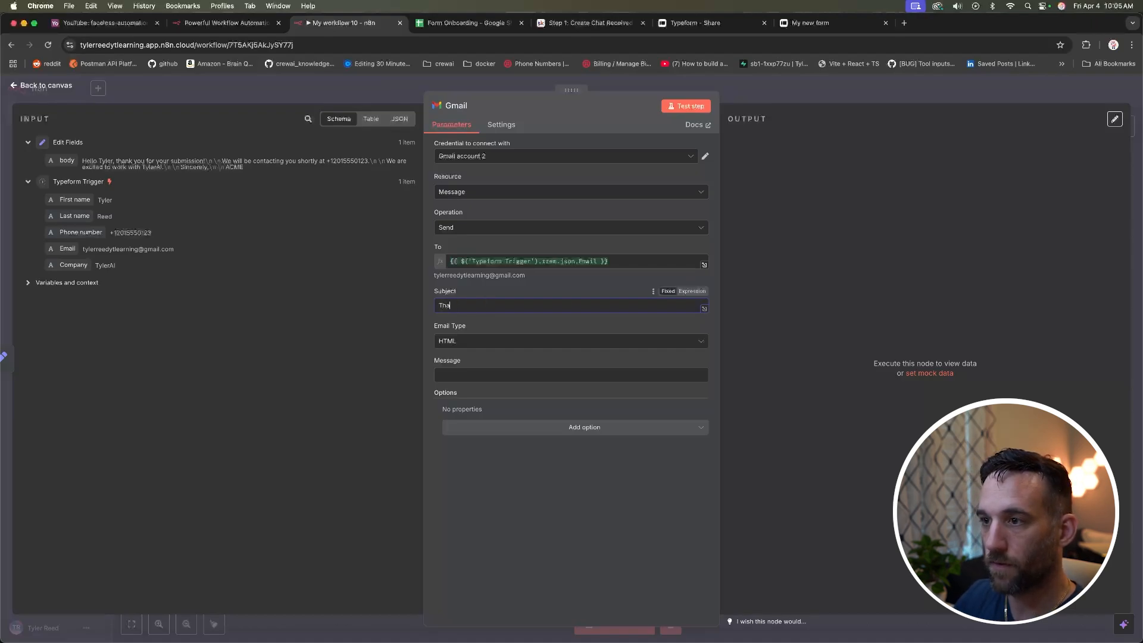
pyautogui.write('nk you!!')
pyautogui.click(459, 375)
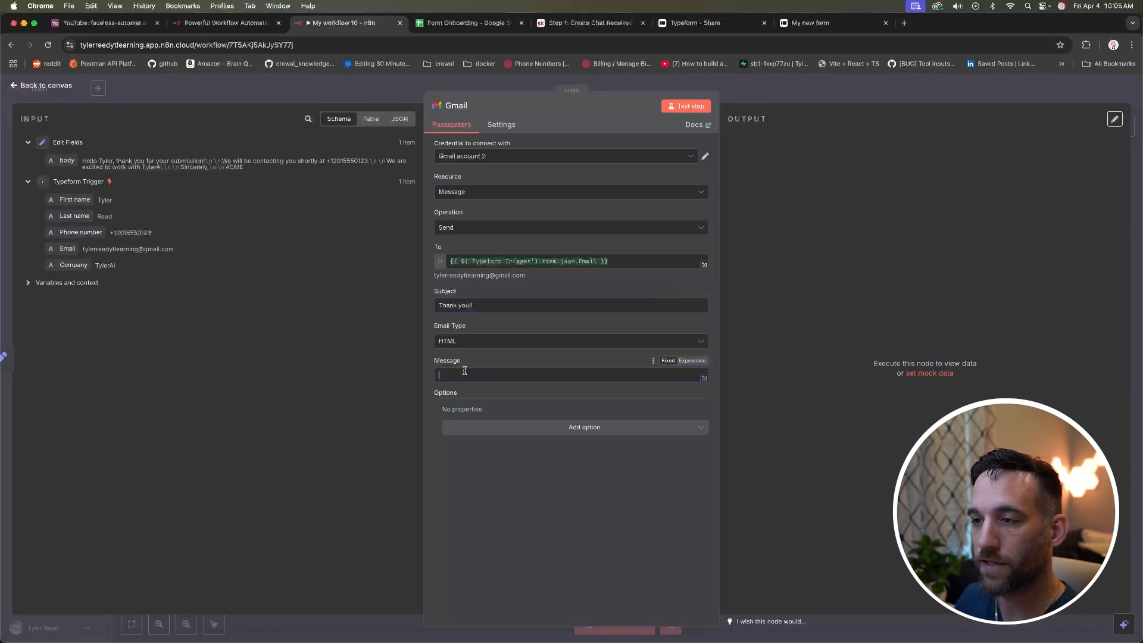
pyautogui.moveTo(69, 161); pyautogui.dragTo(474, 375)
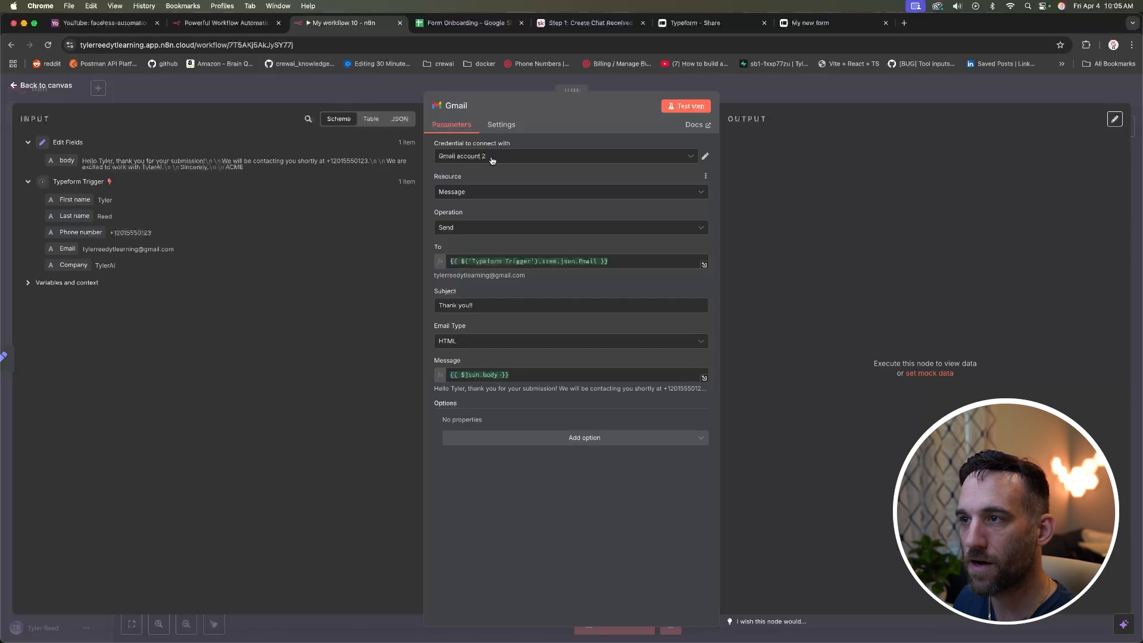
pyautogui.click(680, 112)
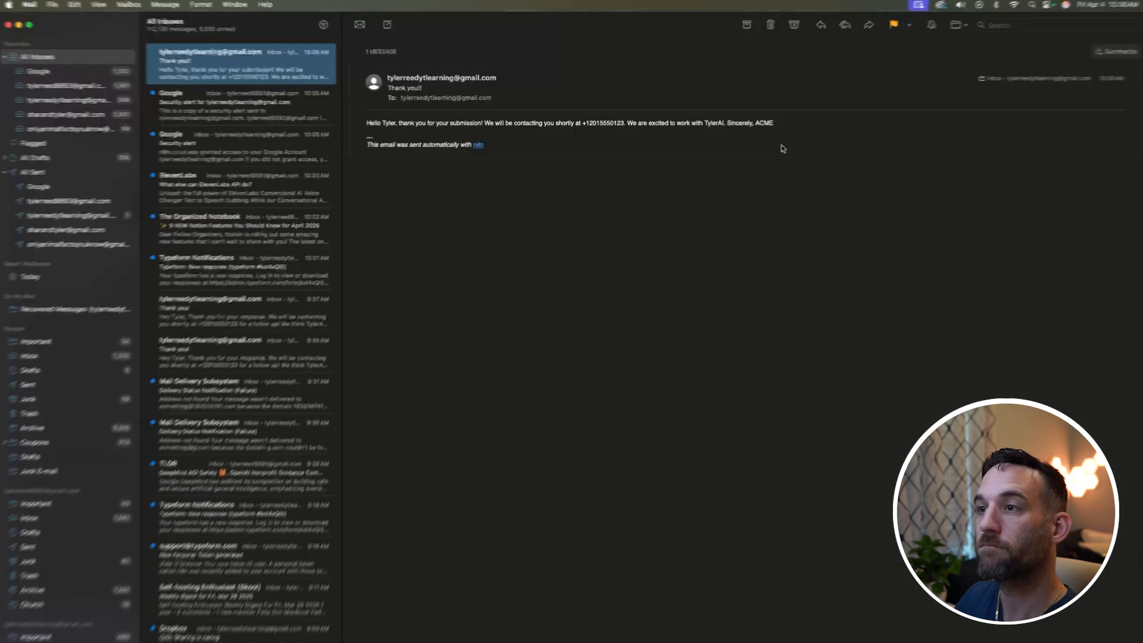
# Step: Review the received Thank you!! email, highlighting its phone number and the company name TylerAI
pyautogui.moveTo(971, 249); pyautogui.dragTo(173, 247)
pyautogui.click(437, 244)
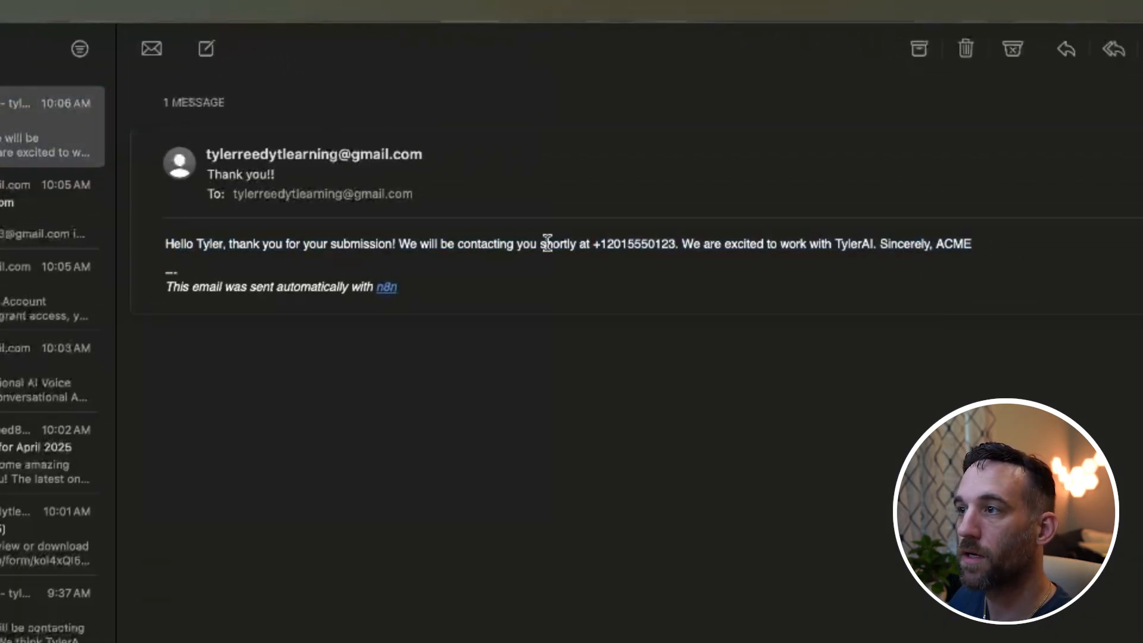
pyautogui.moveTo(600, 244); pyautogui.dragTo(665, 246)
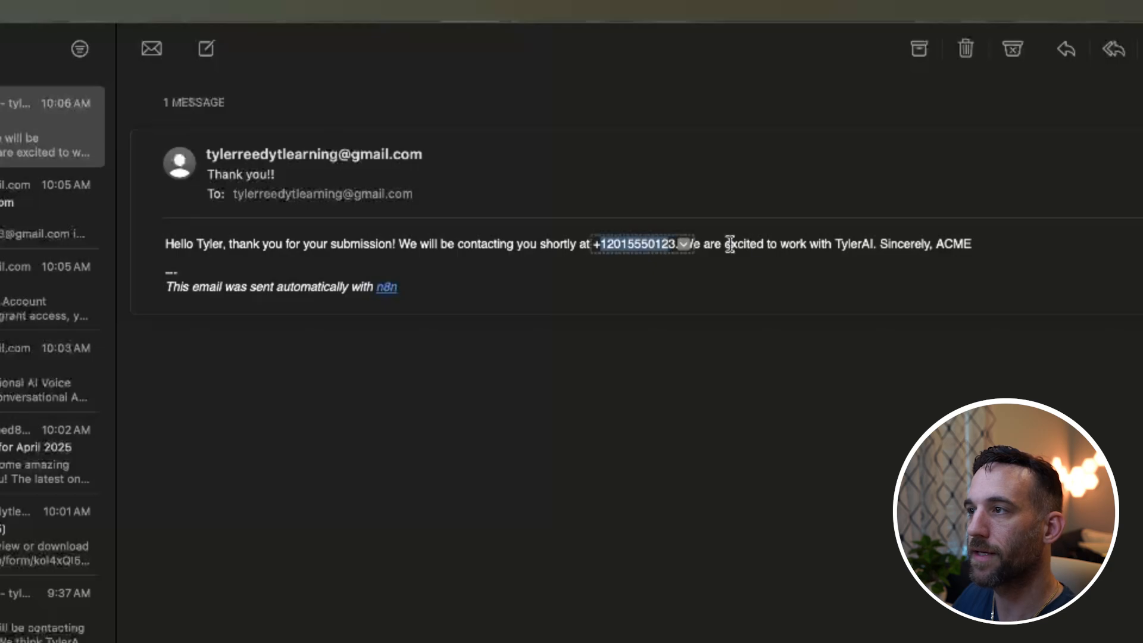
pyautogui.doubleClick(851, 245)
pyautogui.click(1001, 246)
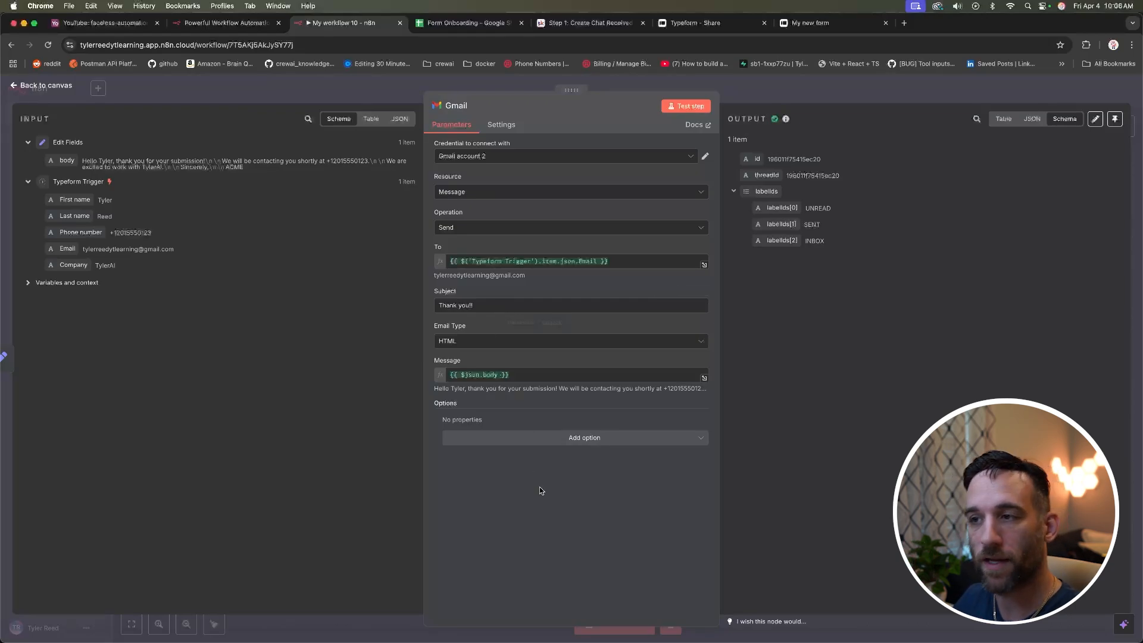
# Step: Return to the canvas and open the node picker after the Gmail node
pyautogui.click(62, 87)
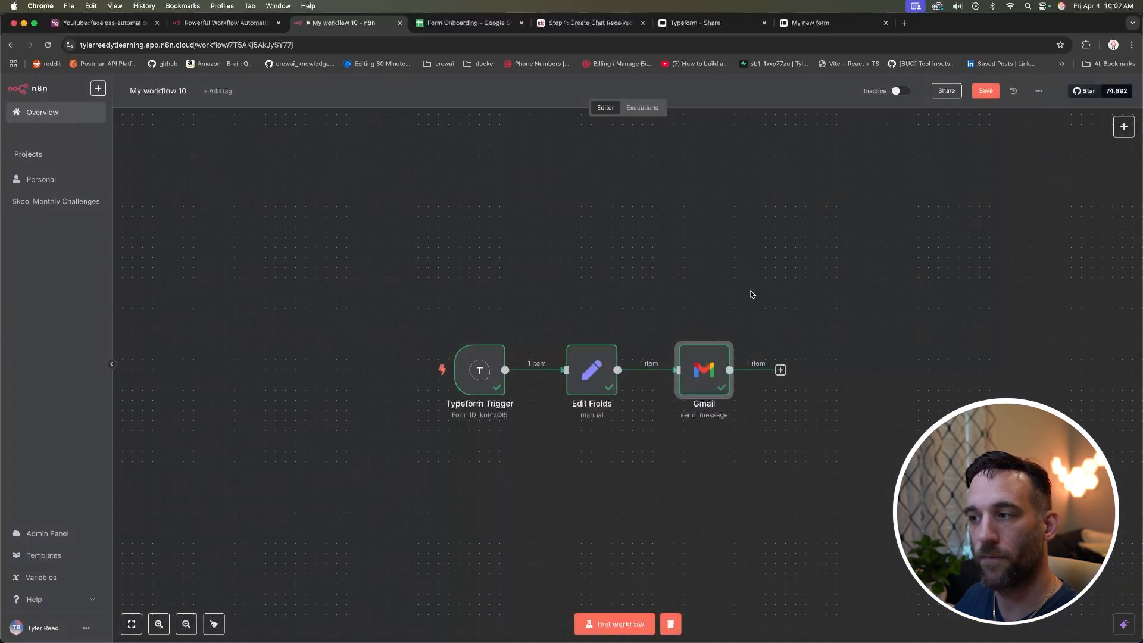
pyautogui.hscroll(4, 751, 294)
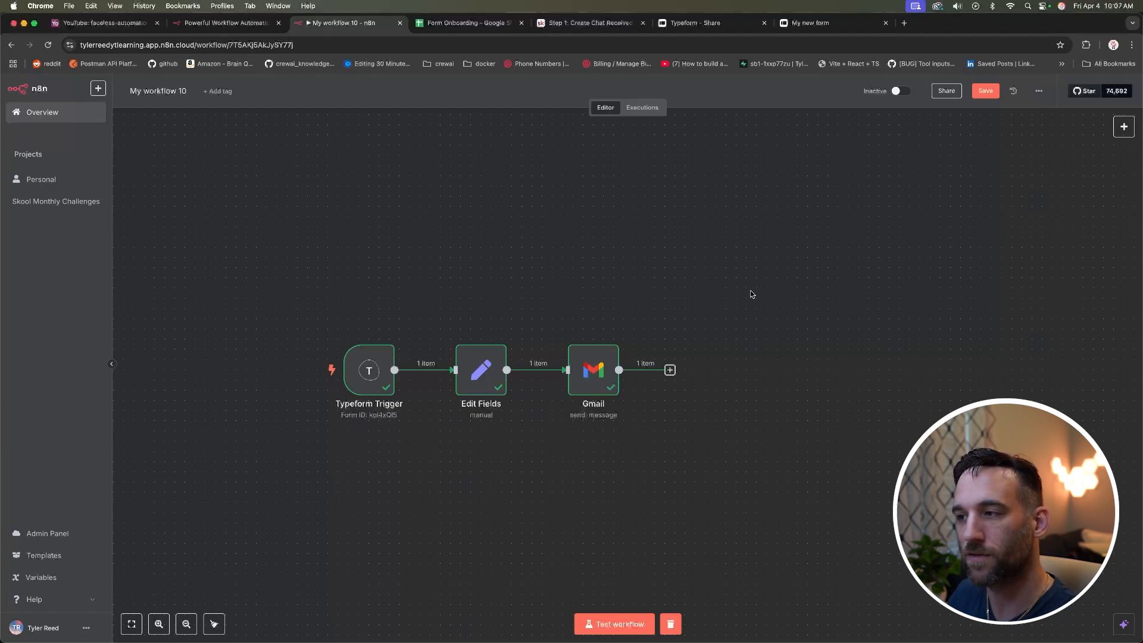
pyautogui.scroll(-1, 751, 294)
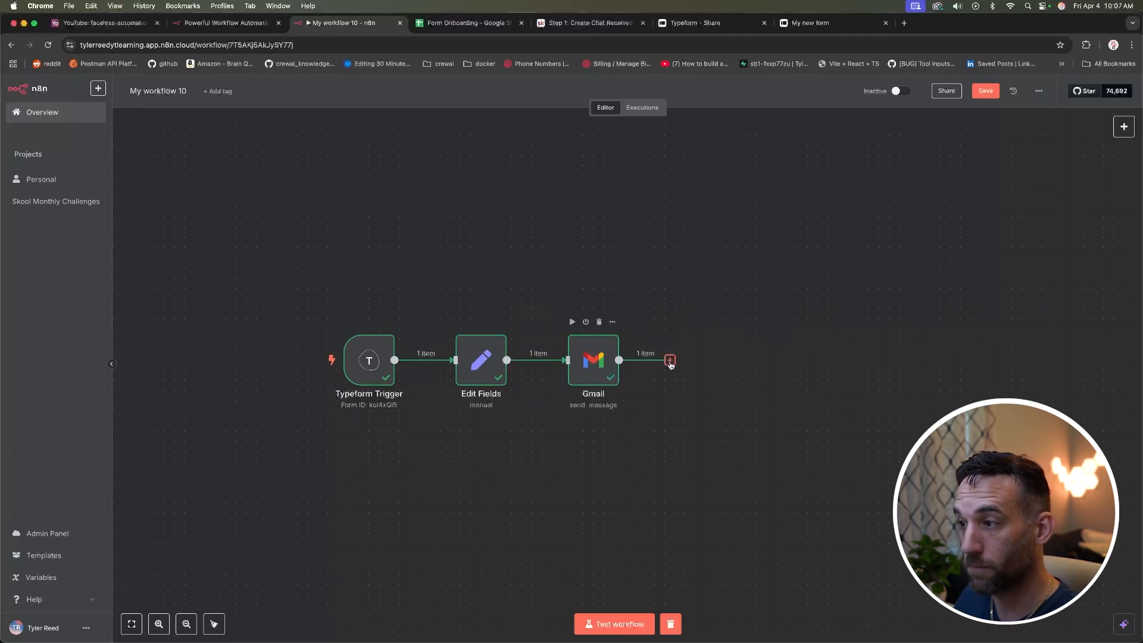
pyautogui.click(671, 361)
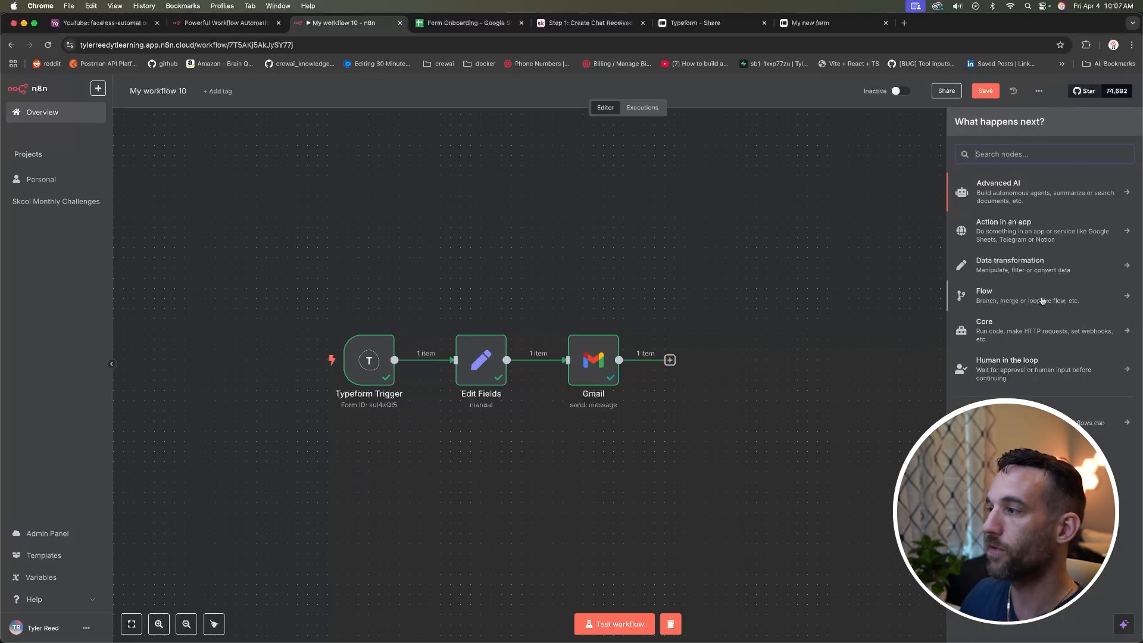
# Step: Add an If node checking that Gmail's message id exists and test it routes 1 item to true
pyautogui.click(990, 297)
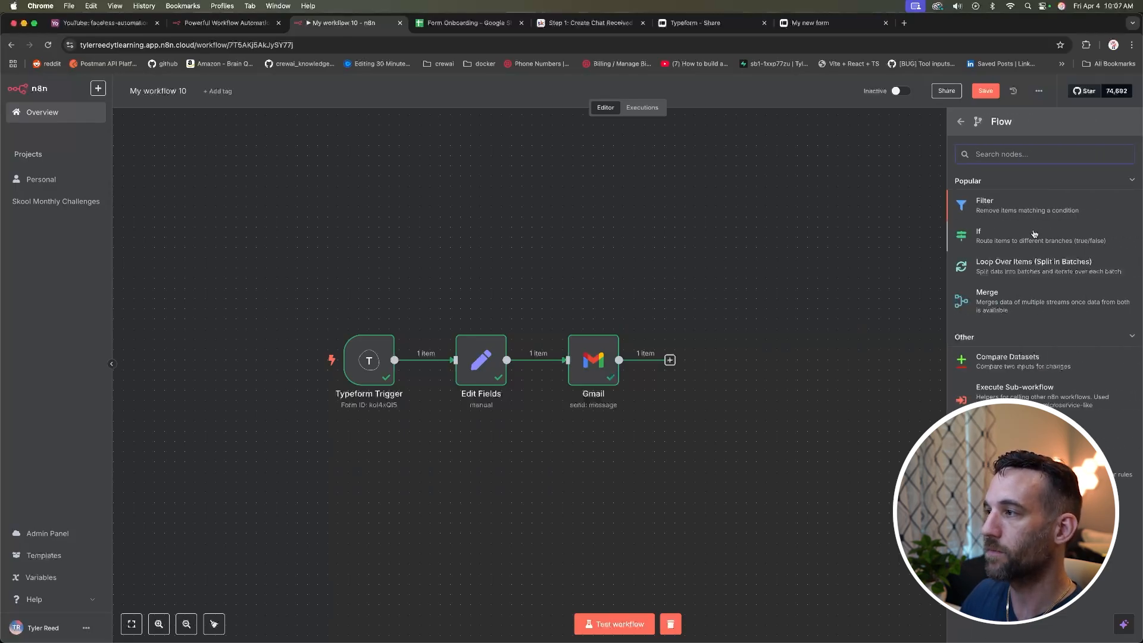
pyautogui.click(1035, 234)
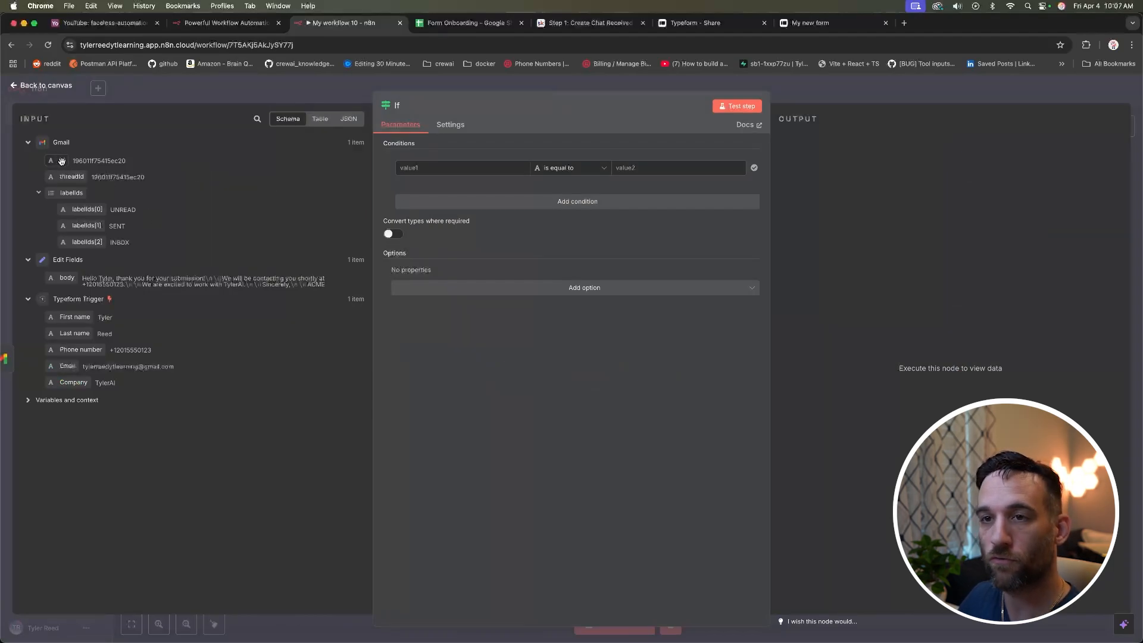
pyautogui.moveTo(61, 161); pyautogui.dragTo(470, 166)
pyautogui.click(589, 169)
pyautogui.moveTo(582, 194)
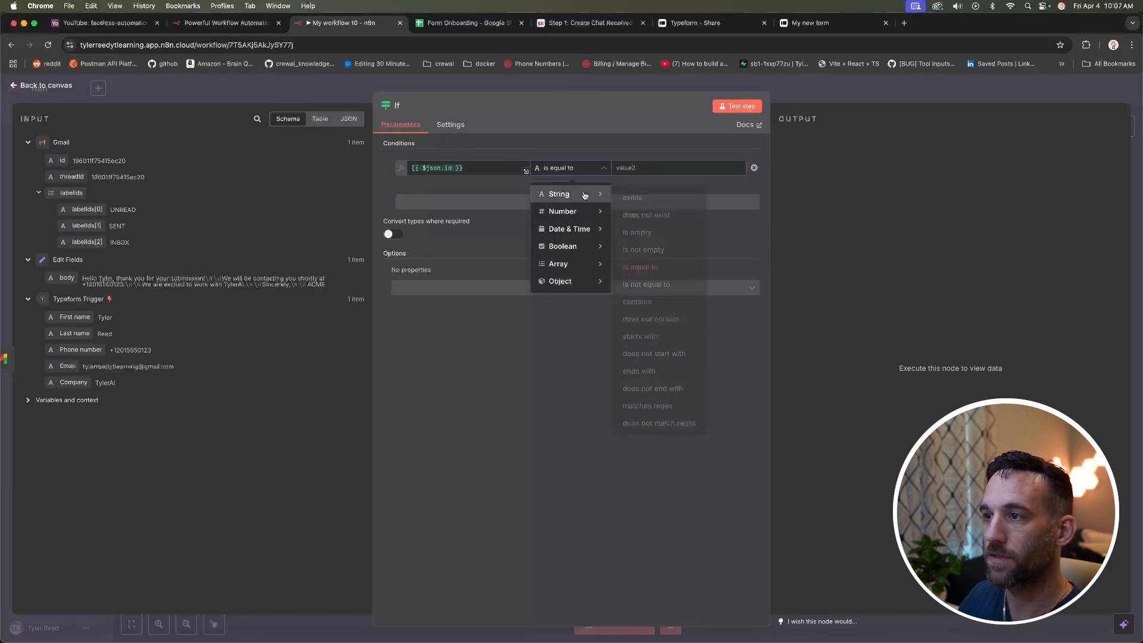
pyautogui.click(648, 199)
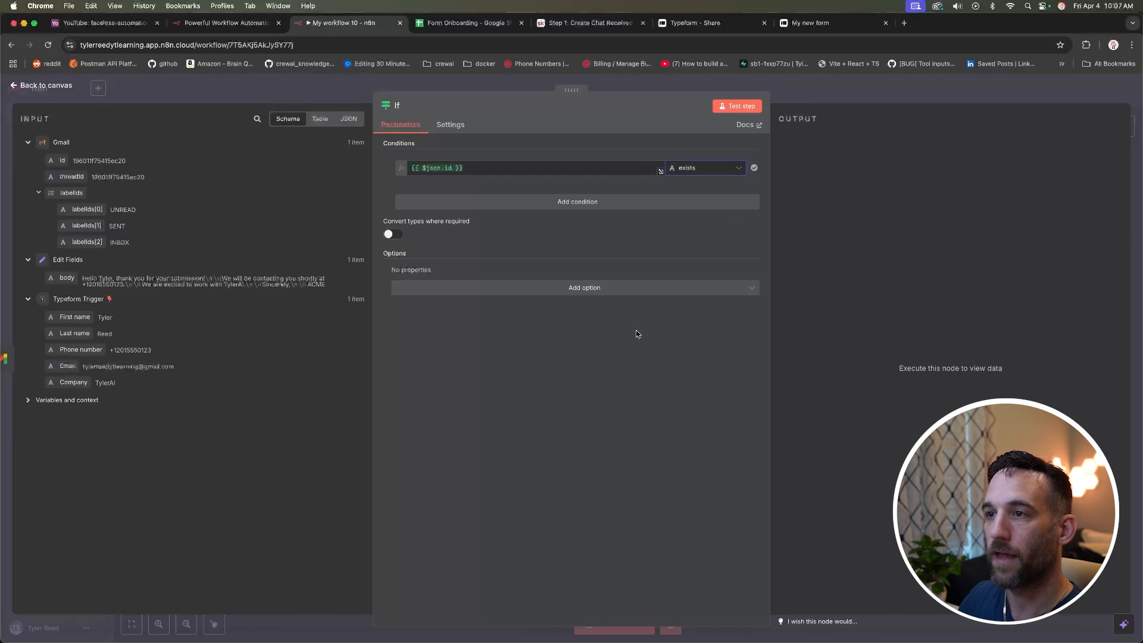
pyautogui.click(738, 106)
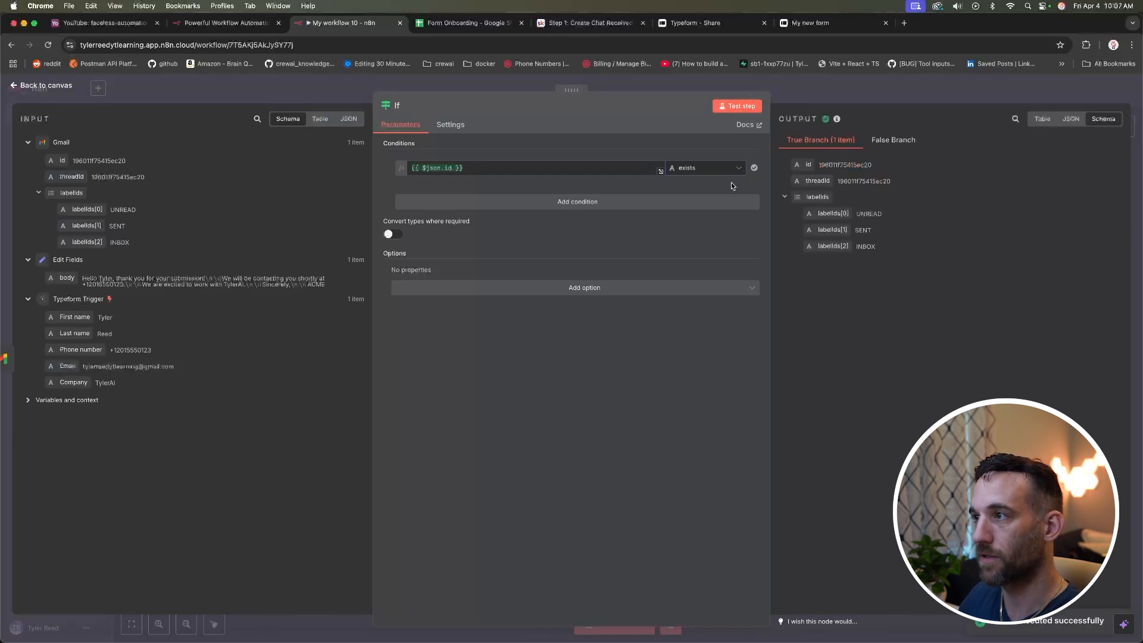
pyautogui.click(59, 87)
pyautogui.hscroll(5, 770, 302)
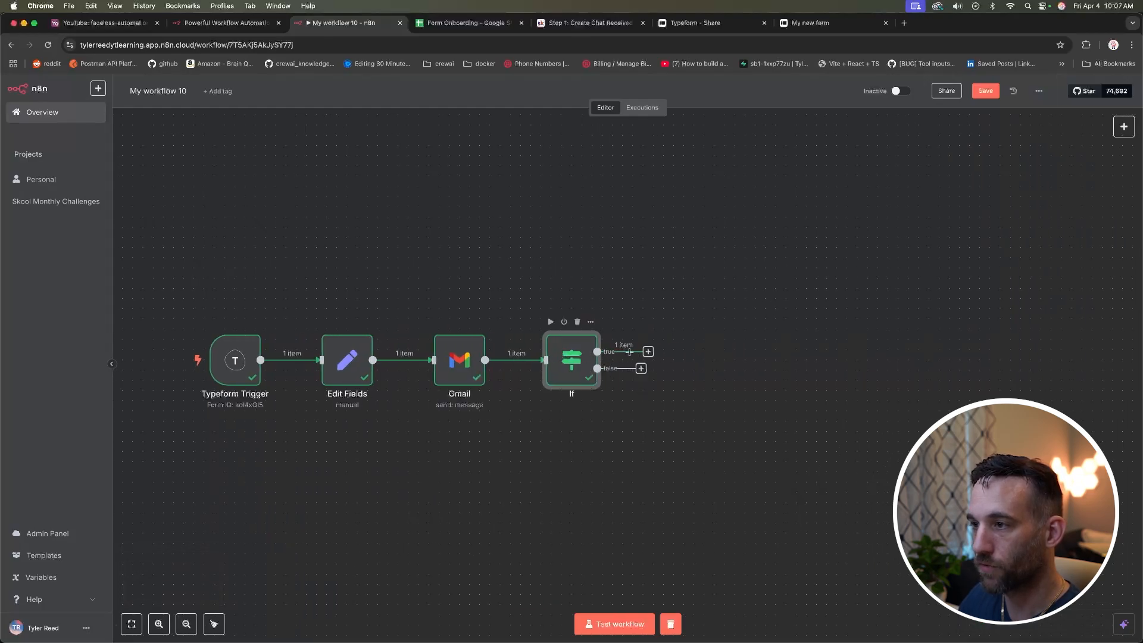
# Step: Inspect the If node's true and false branch outputs
pyautogui.doubleClick(584, 355)
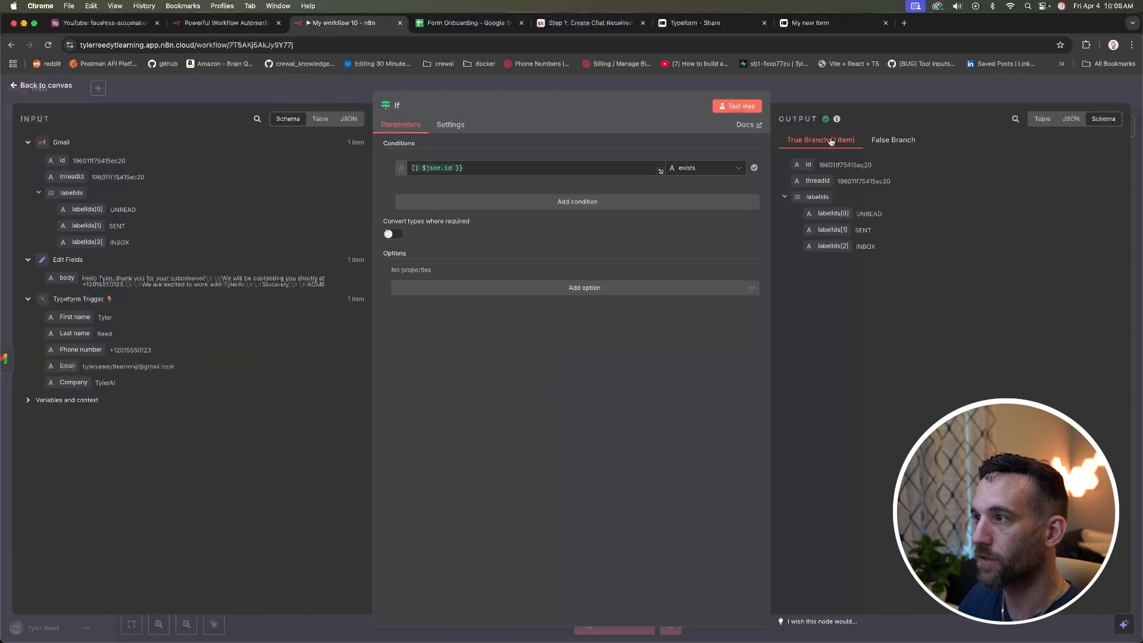
pyautogui.click(893, 140)
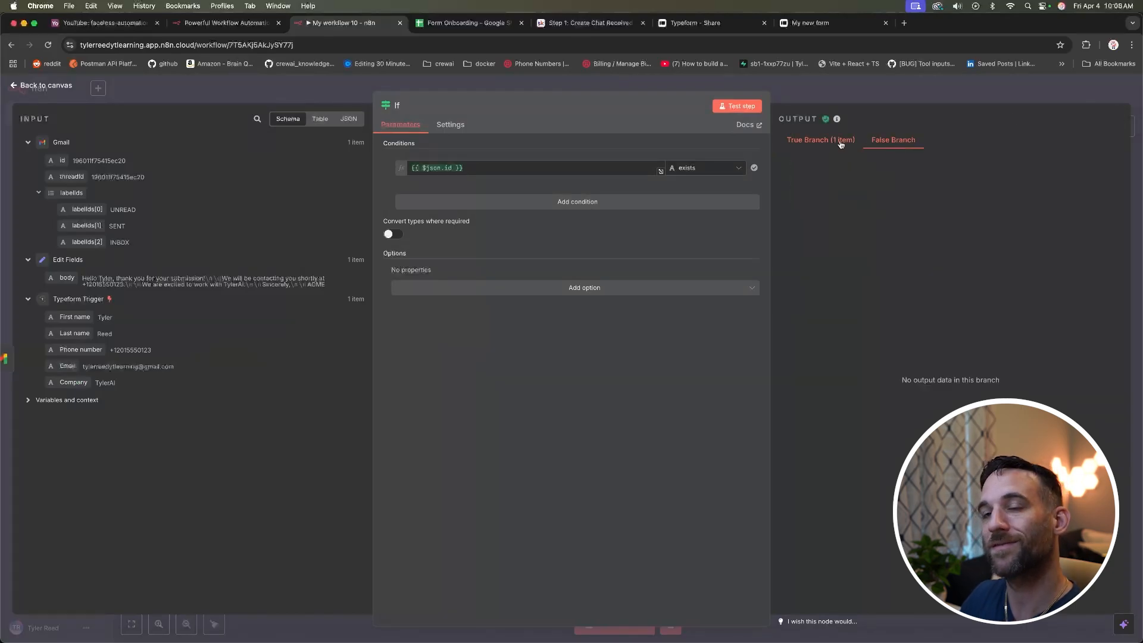
pyautogui.click(822, 142)
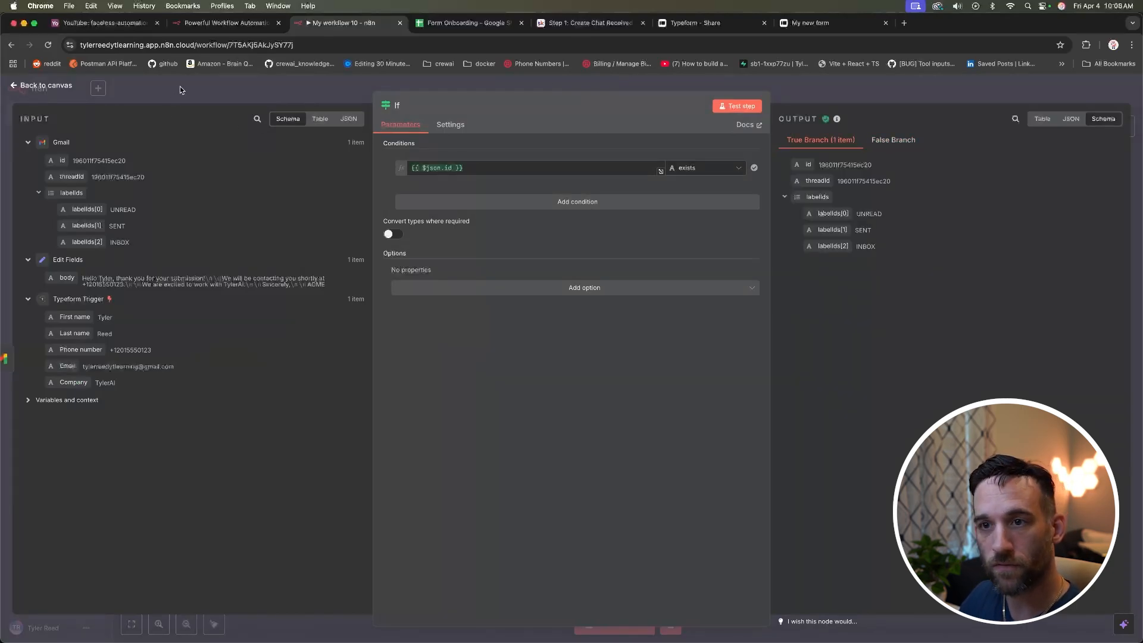
pyautogui.click(55, 85)
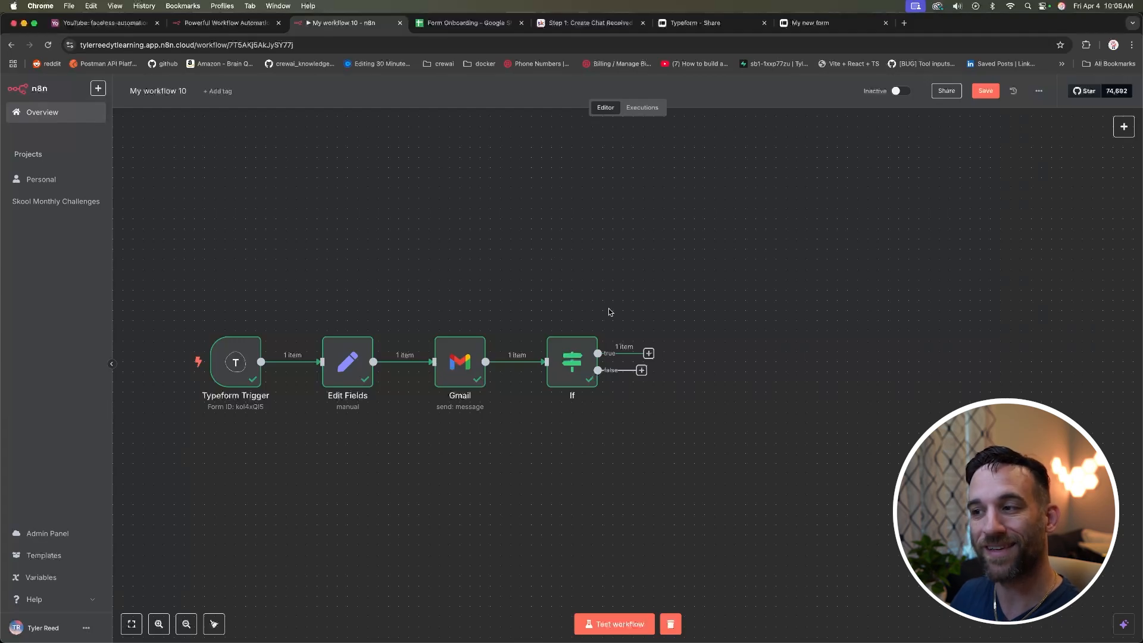
# Step: Add a Google Sheets 'Append row in sheet' node on the If true branch
pyautogui.click(649, 353)
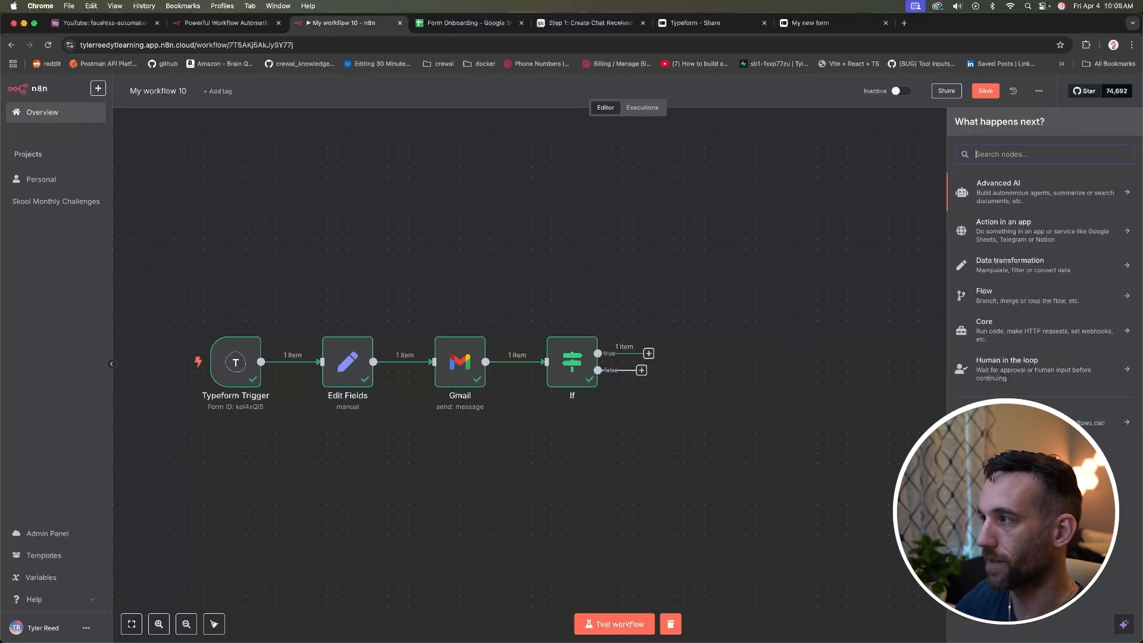
pyautogui.write('sheets')
pyautogui.click(1028, 184)
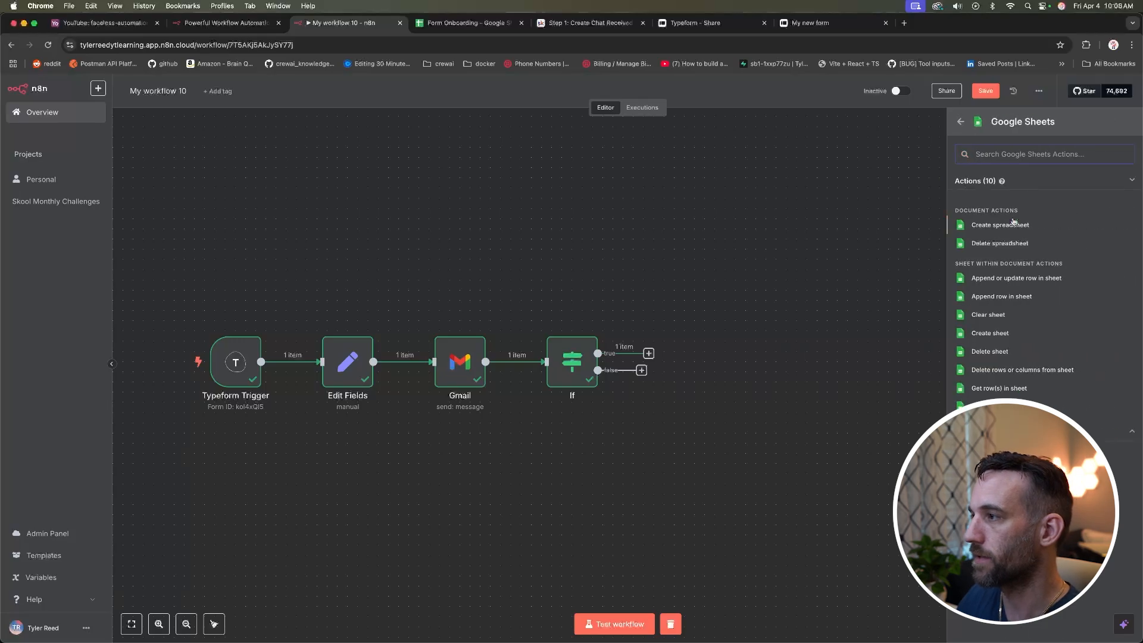
pyautogui.click(1012, 301)
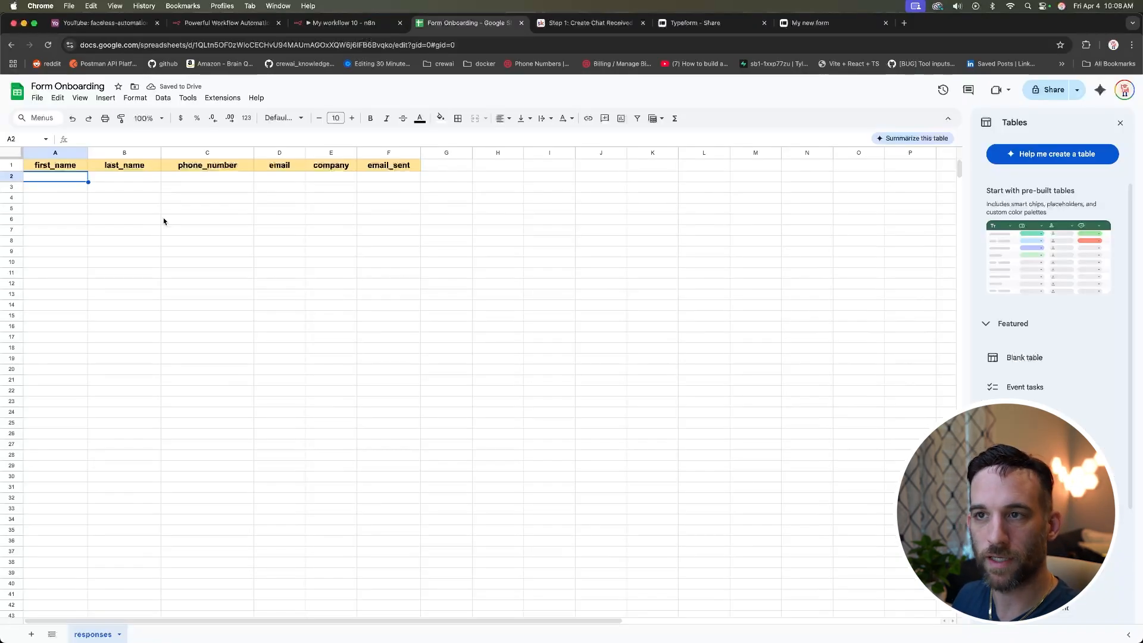
# Step: Check the responses sheet headers first_name through email_sent, then return to the n8n workflow
pyautogui.click(49, 164)
pyautogui.click(122, 167)
pyautogui.click(185, 167)
pyautogui.click(277, 168)
pyautogui.click(329, 168)
pyautogui.click(390, 170)
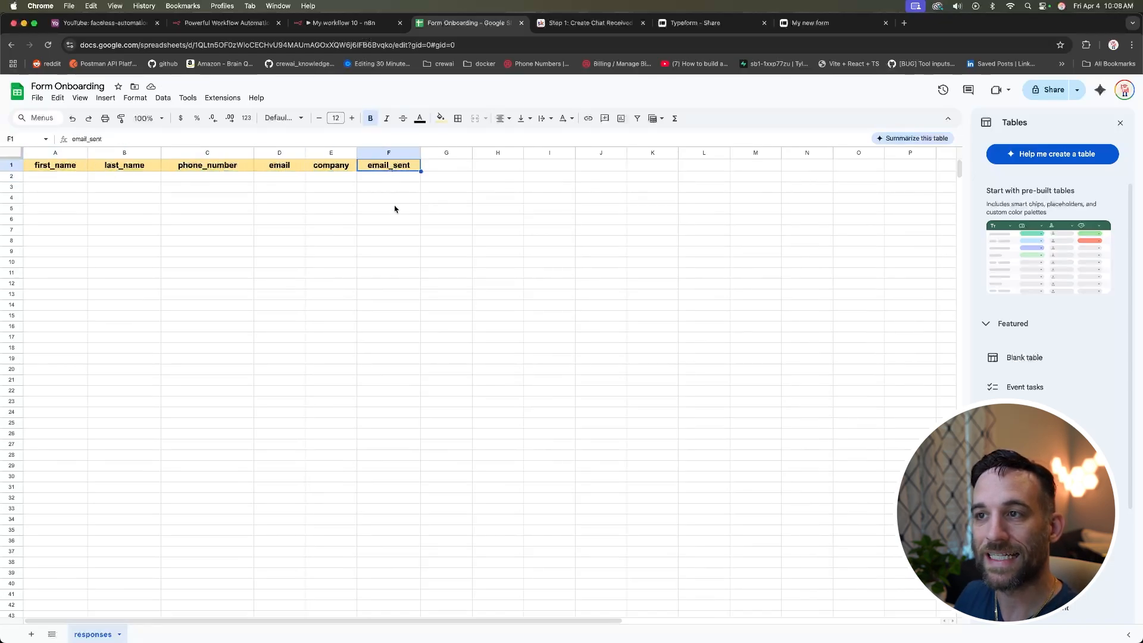
pyautogui.click(458, 190)
pyautogui.click(397, 171)
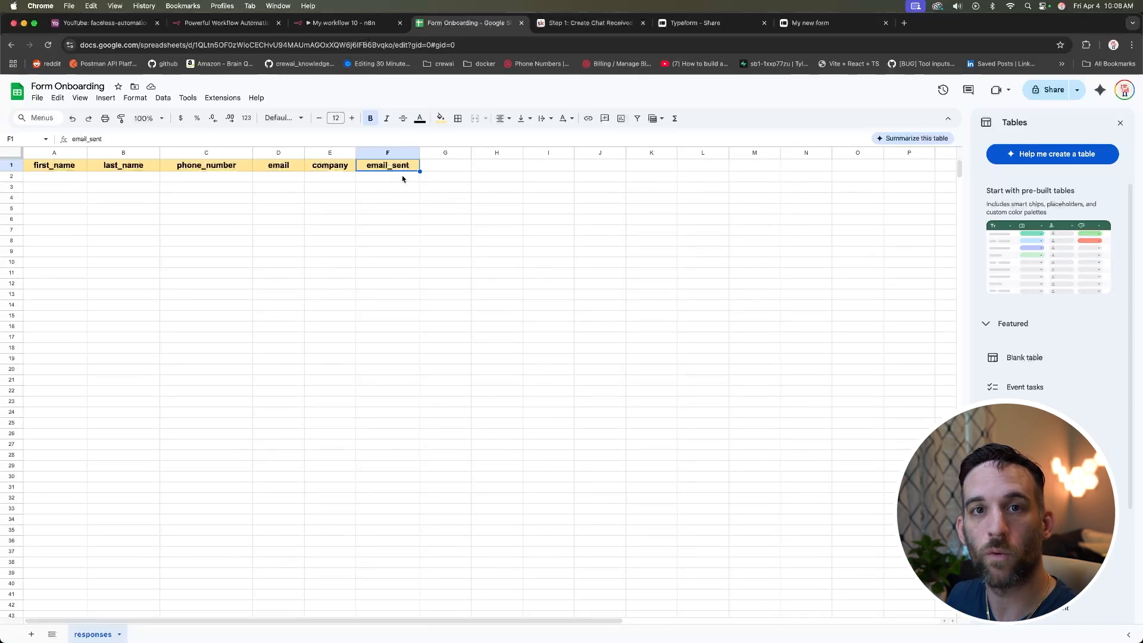
pyautogui.click(403, 177)
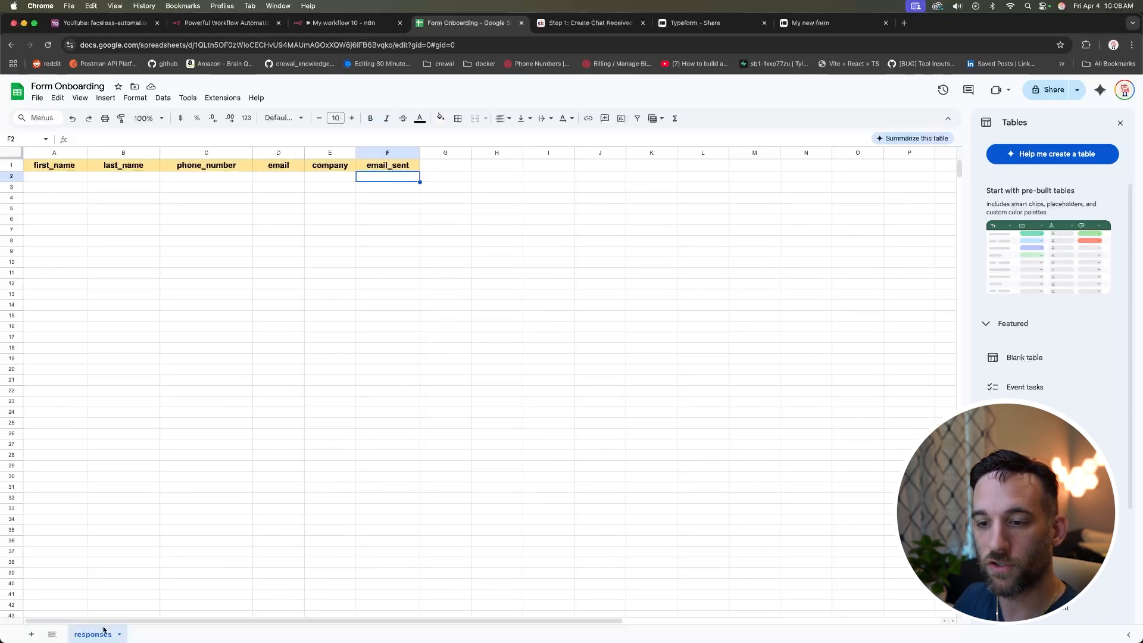
pyautogui.click(339, 26)
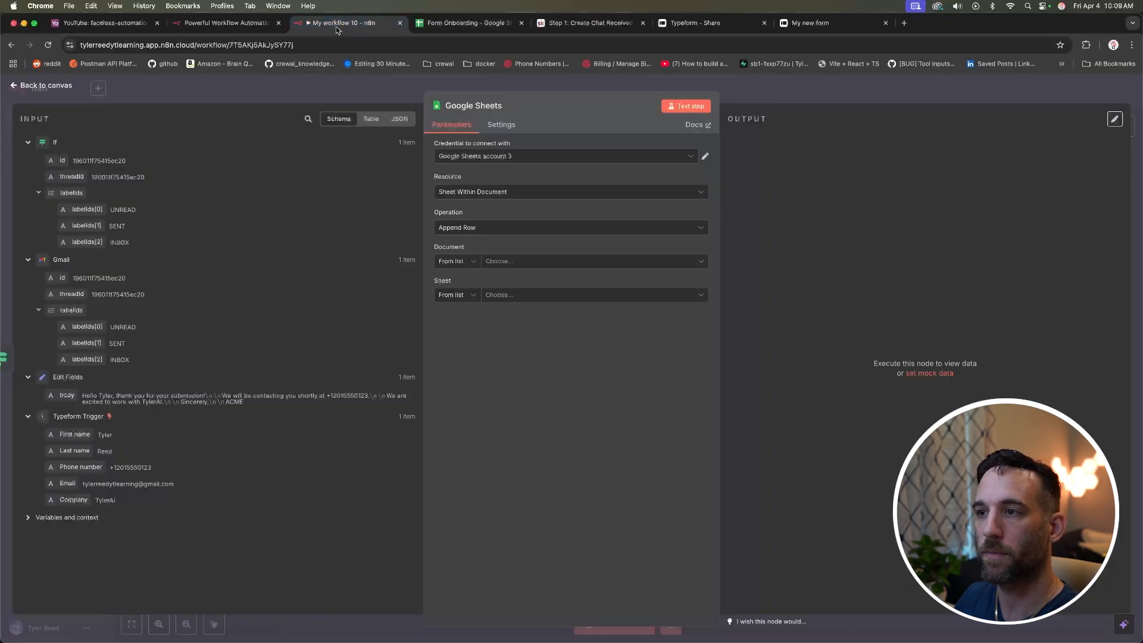
# Step: Use Google Sheets account 3 with the Form Onboarding spreadsheet and its responses sheet
pyautogui.click(520, 157)
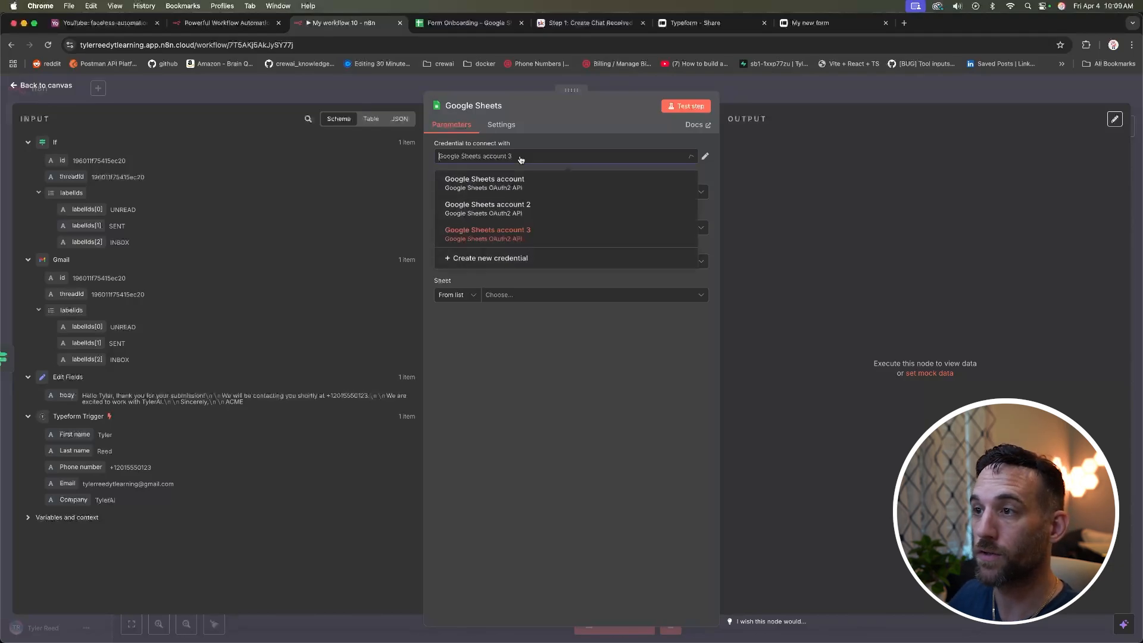
pyautogui.click(522, 233)
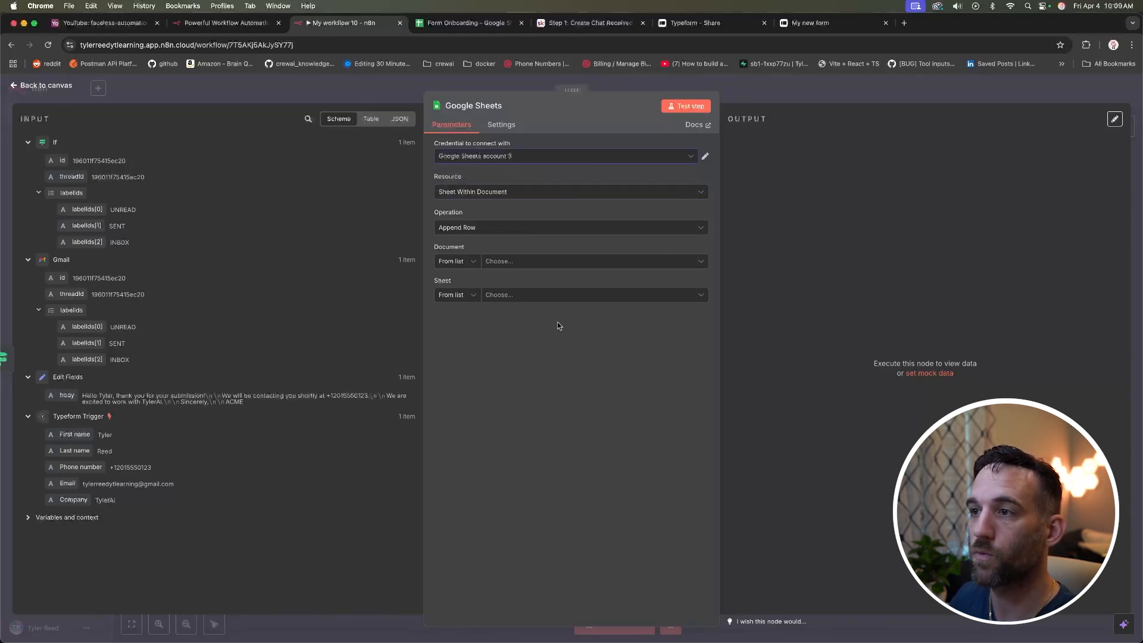
pyautogui.click(522, 262)
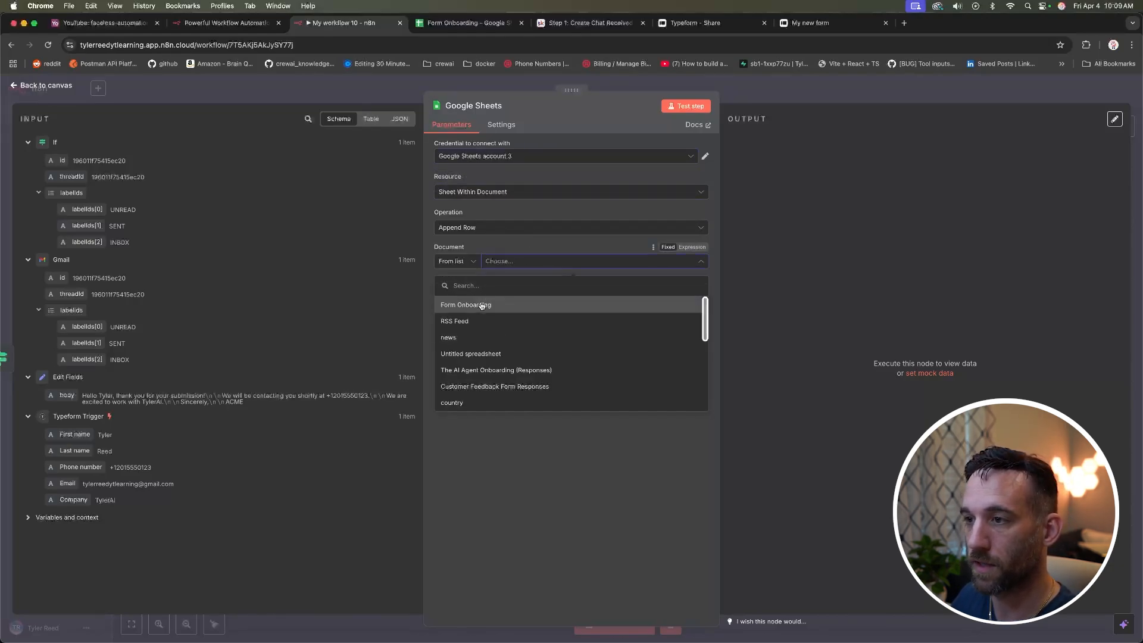
pyautogui.click(481, 305)
pyautogui.click(527, 296)
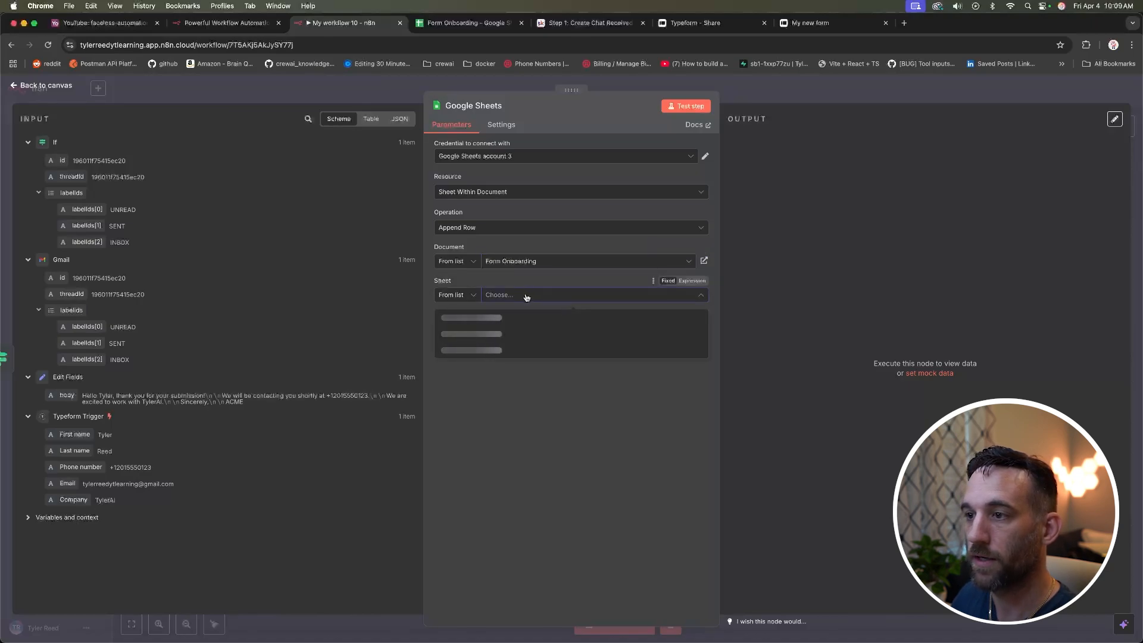
pyautogui.click(513, 320)
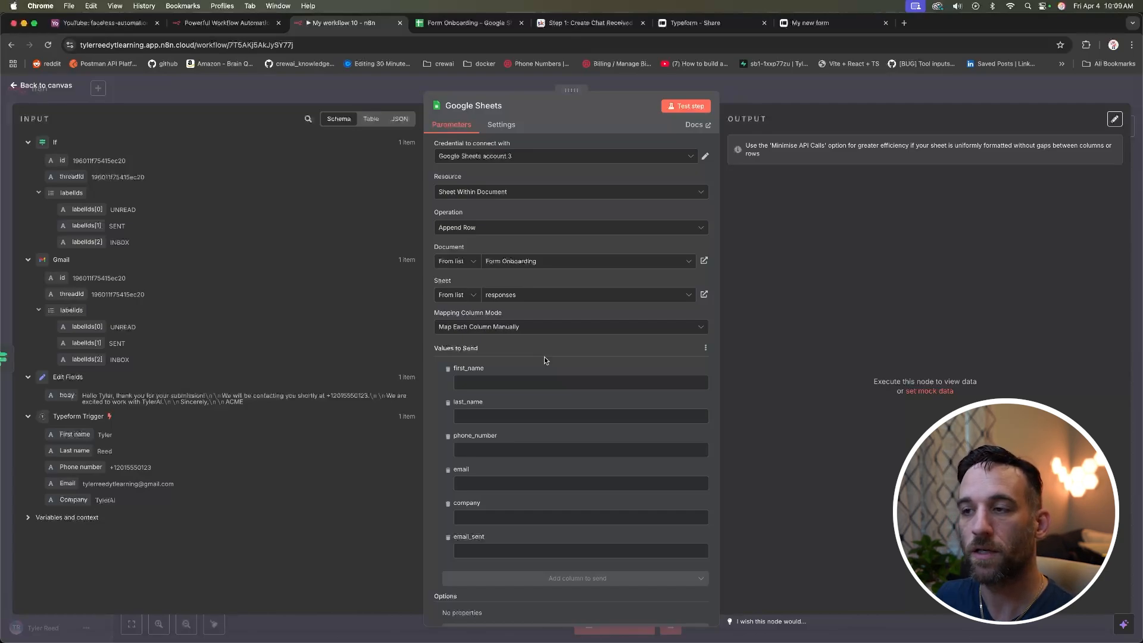
pyautogui.click(464, 262)
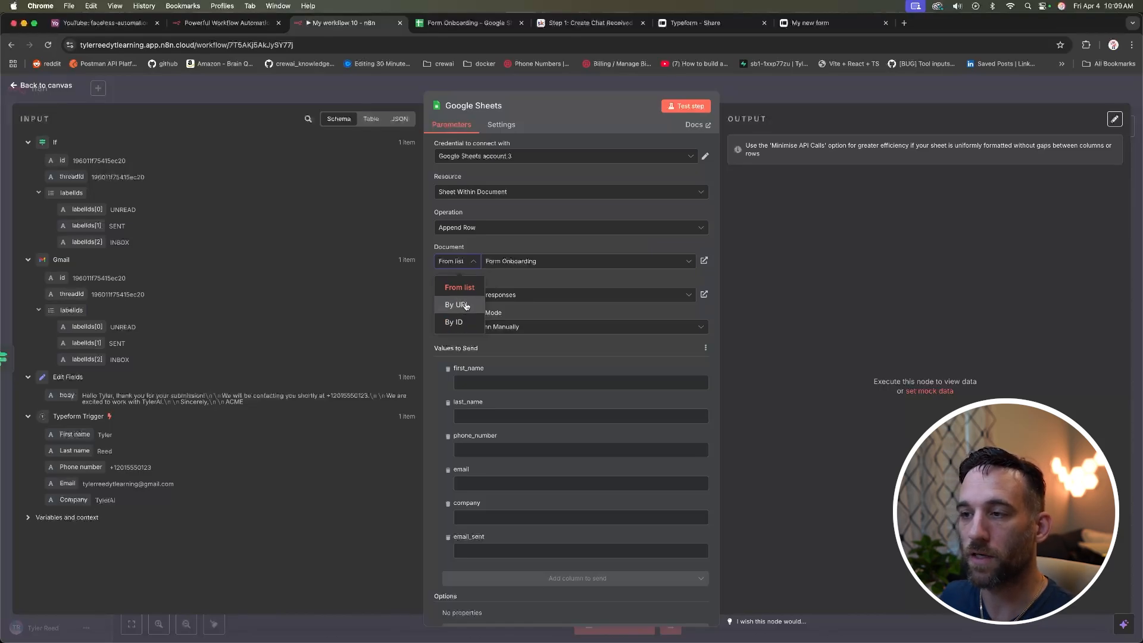
pyautogui.click(458, 304)
pyautogui.click(464, 23)
pyautogui.click(266, 46)
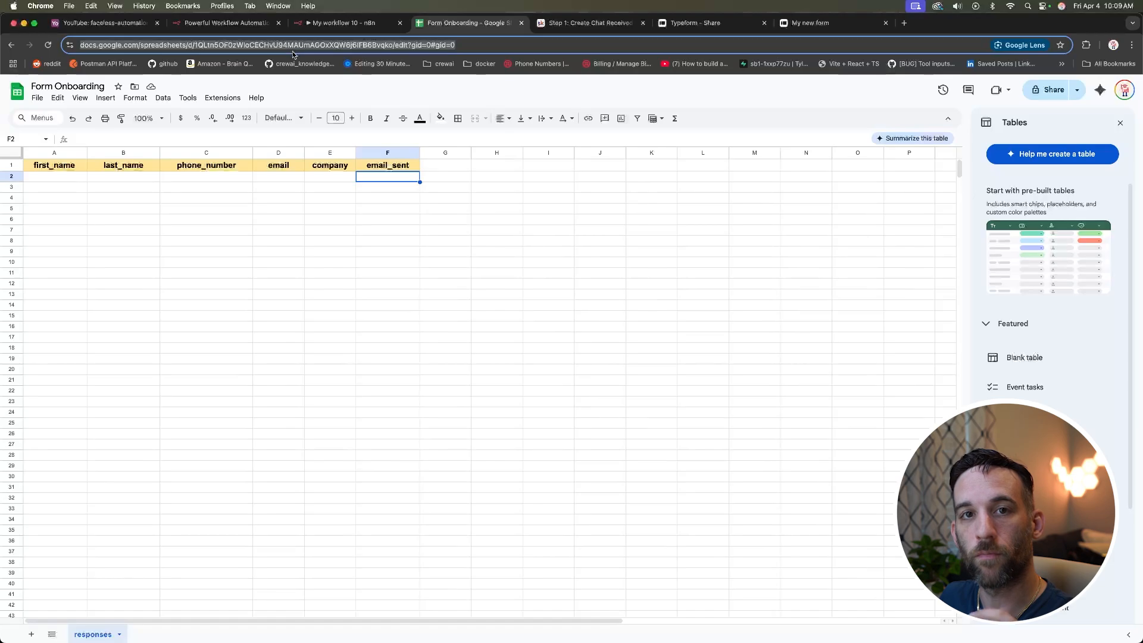
pyautogui.click(342, 23)
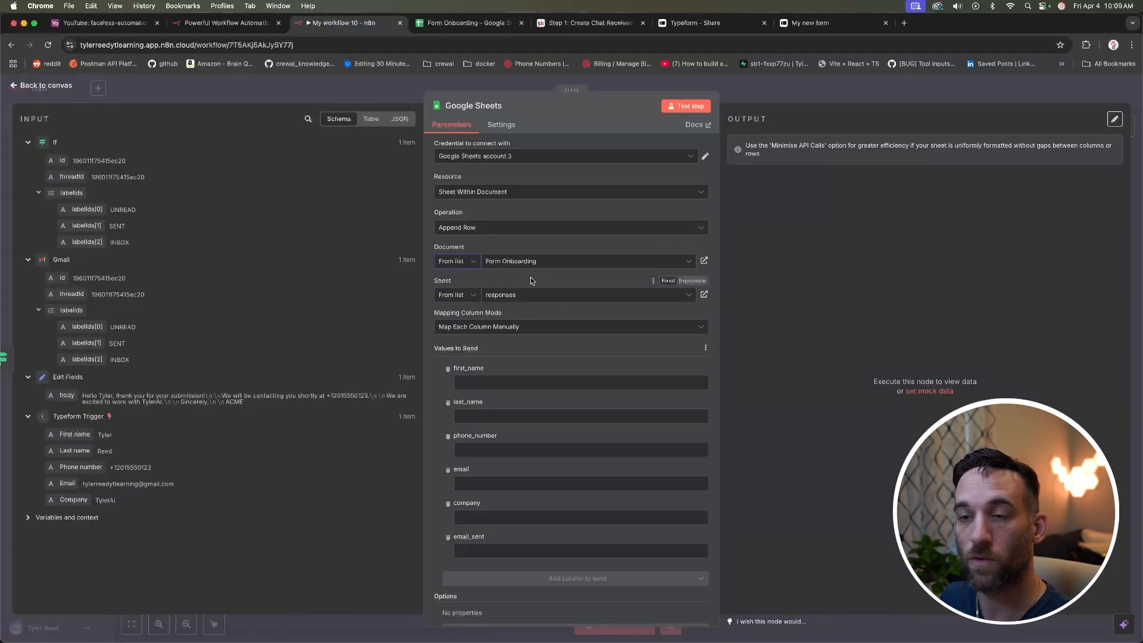
# Step: Map Typeform First name, Last name, Phone number, Email and Company into the matching columns
pyautogui.click(528, 382)
pyautogui.scroll(-1, 522, 345)
pyautogui.click(521, 315)
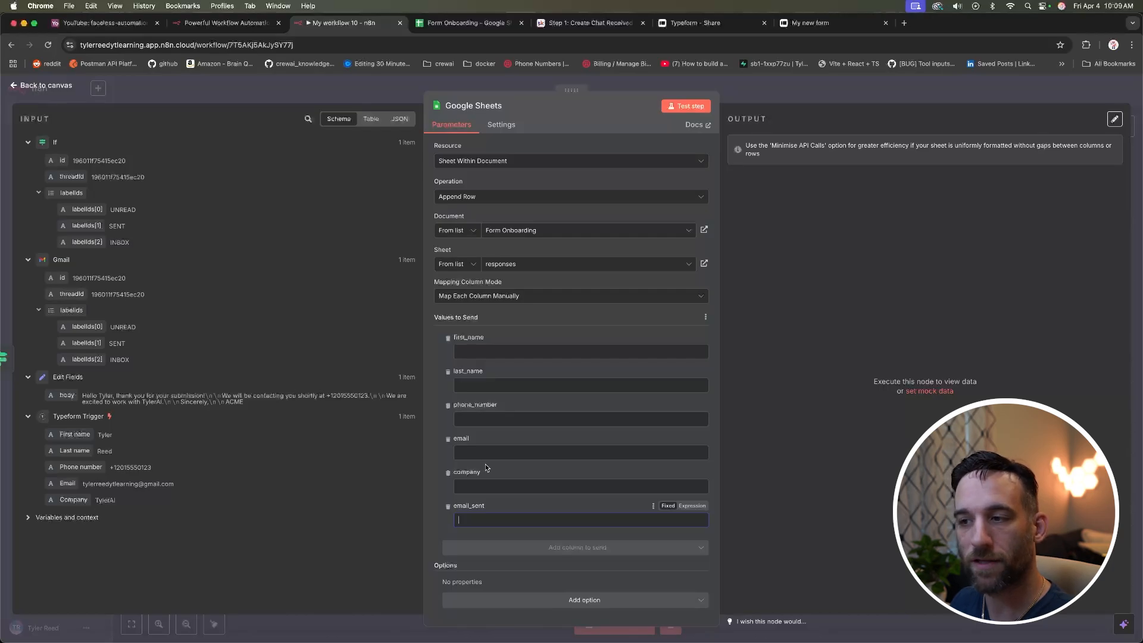
pyautogui.click(463, 350)
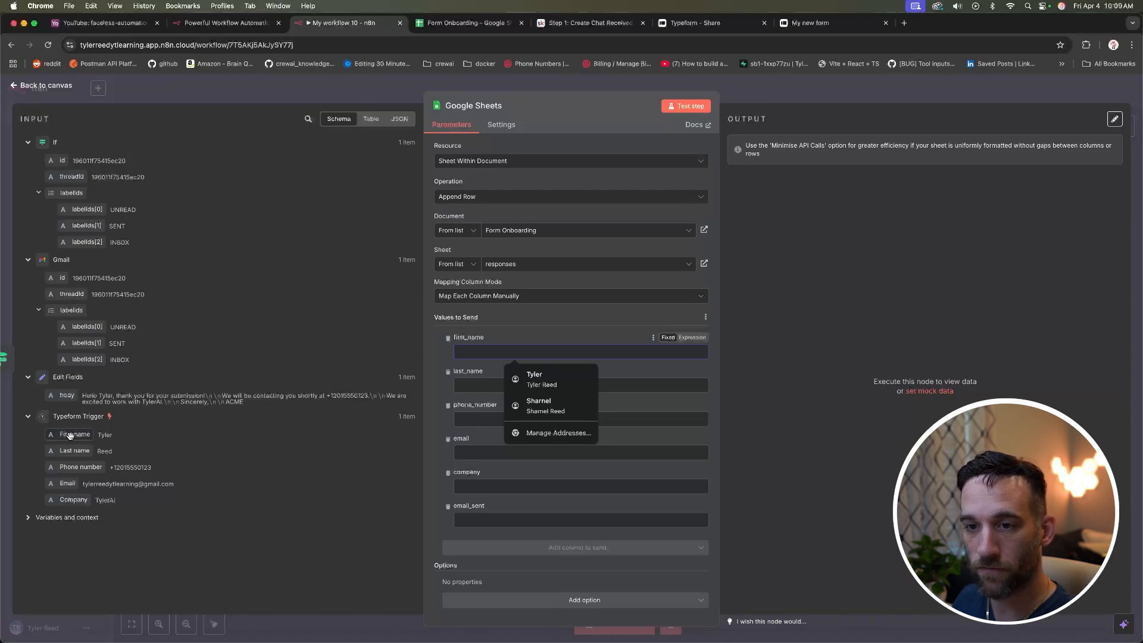
pyautogui.moveTo(74, 426); pyautogui.dragTo(505, 352)
pyautogui.moveTo(74, 450); pyautogui.dragTo(473, 396)
pyautogui.moveTo(80, 467); pyautogui.dragTo(474, 440)
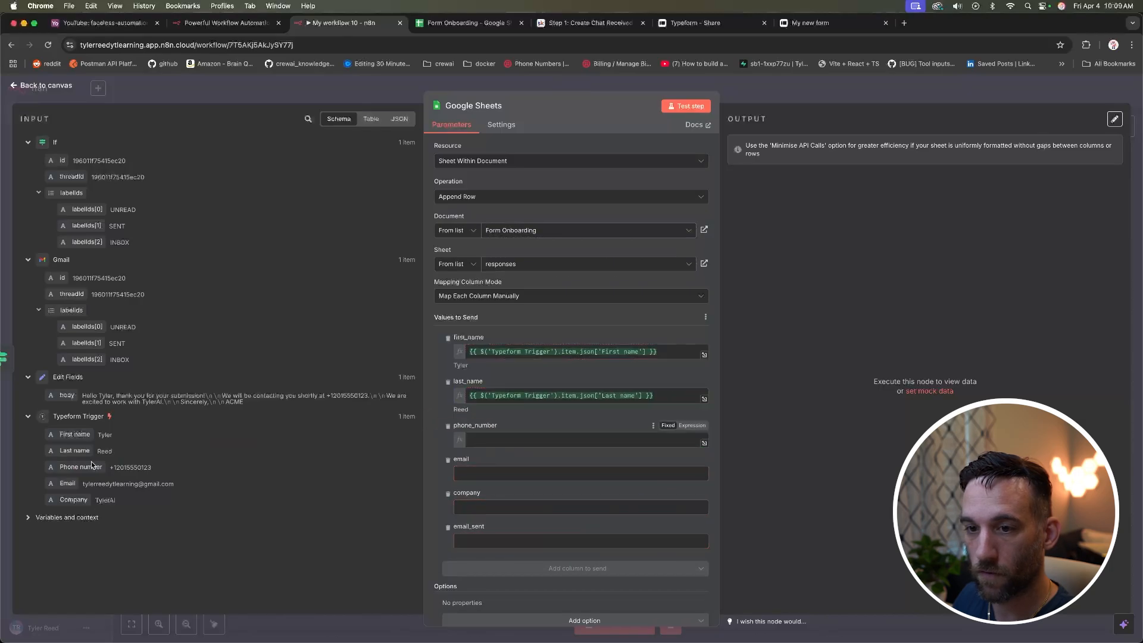
pyautogui.moveTo(68, 483); pyautogui.dragTo(516, 481)
pyautogui.moveTo(75, 500); pyautogui.dragTo(478, 524)
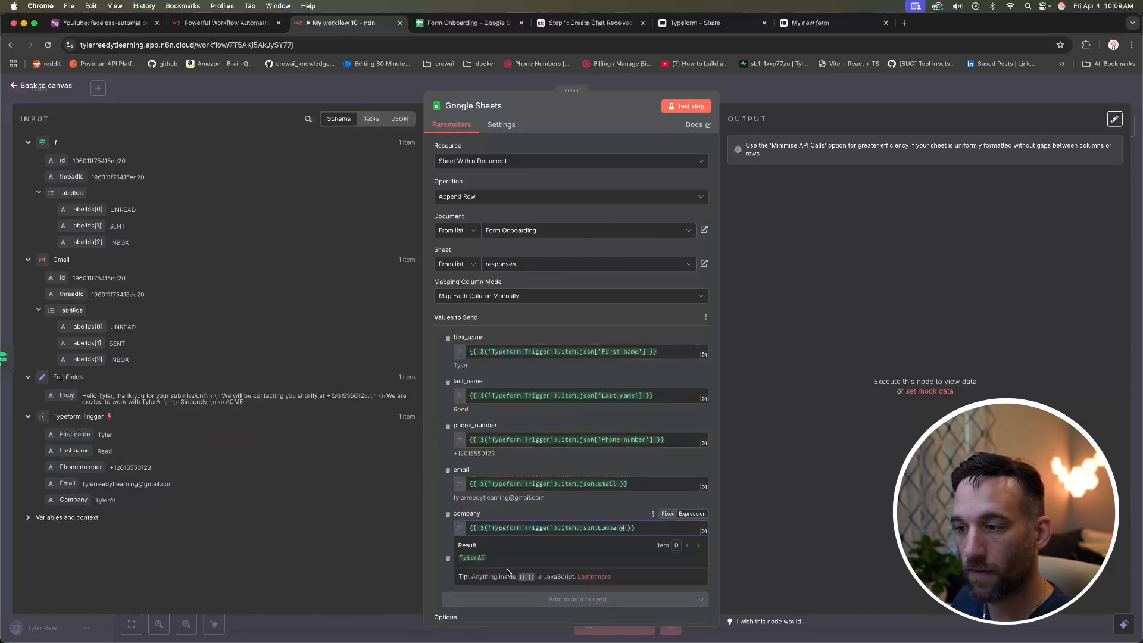
# Step: Set email_sent to 'success' and test the Google Sheets node
pyautogui.click(434, 526)
pyautogui.click(497, 570)
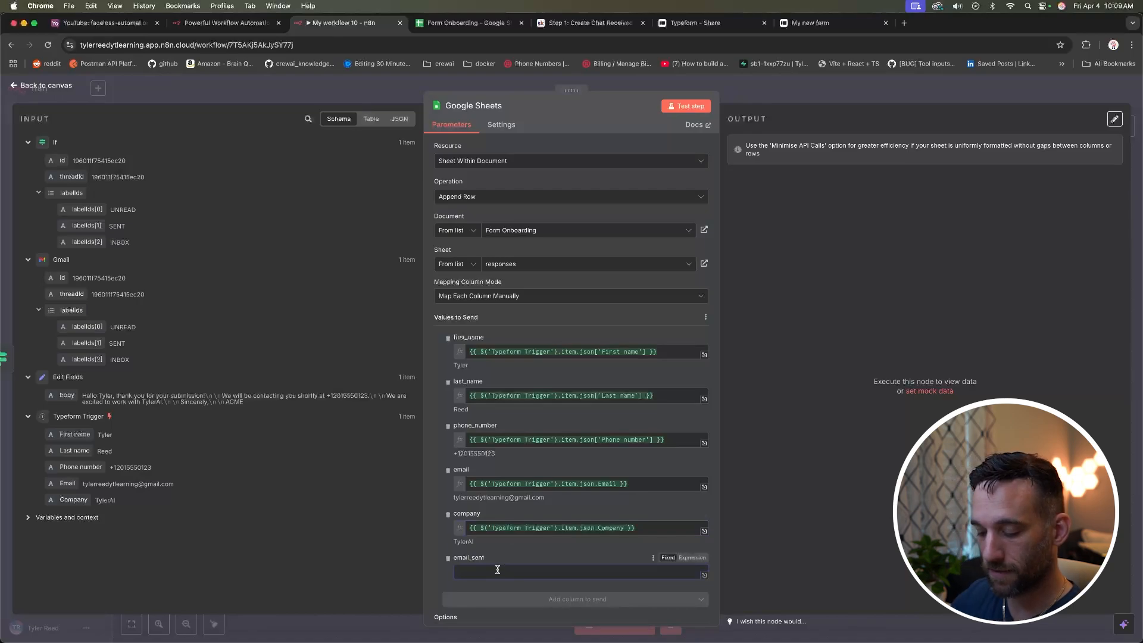
pyautogui.write('success')
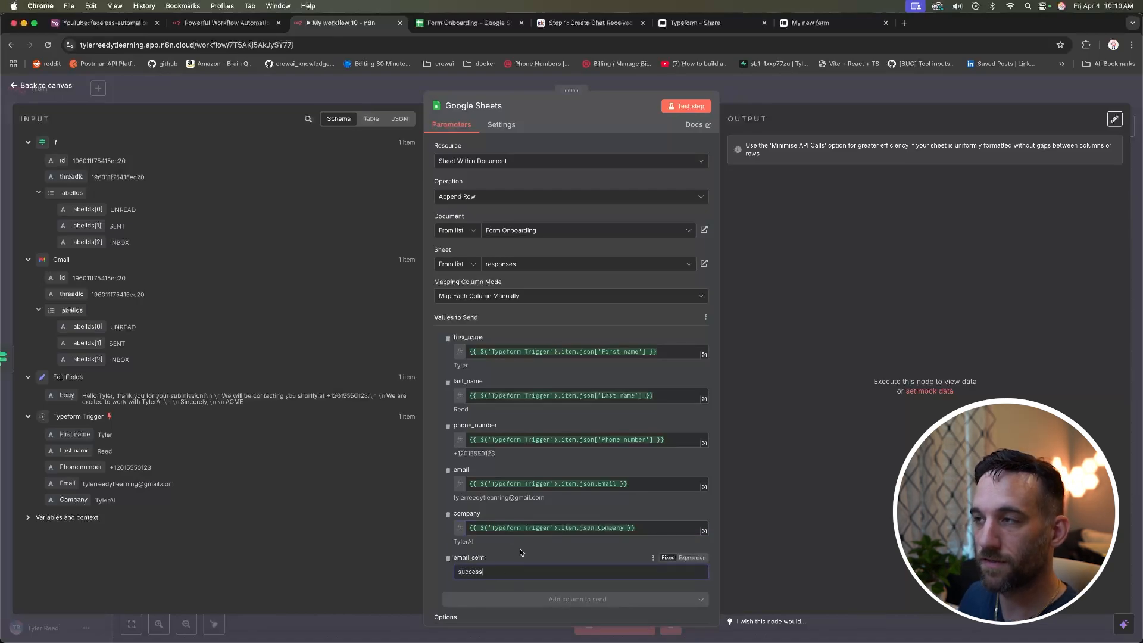
pyautogui.click(690, 108)
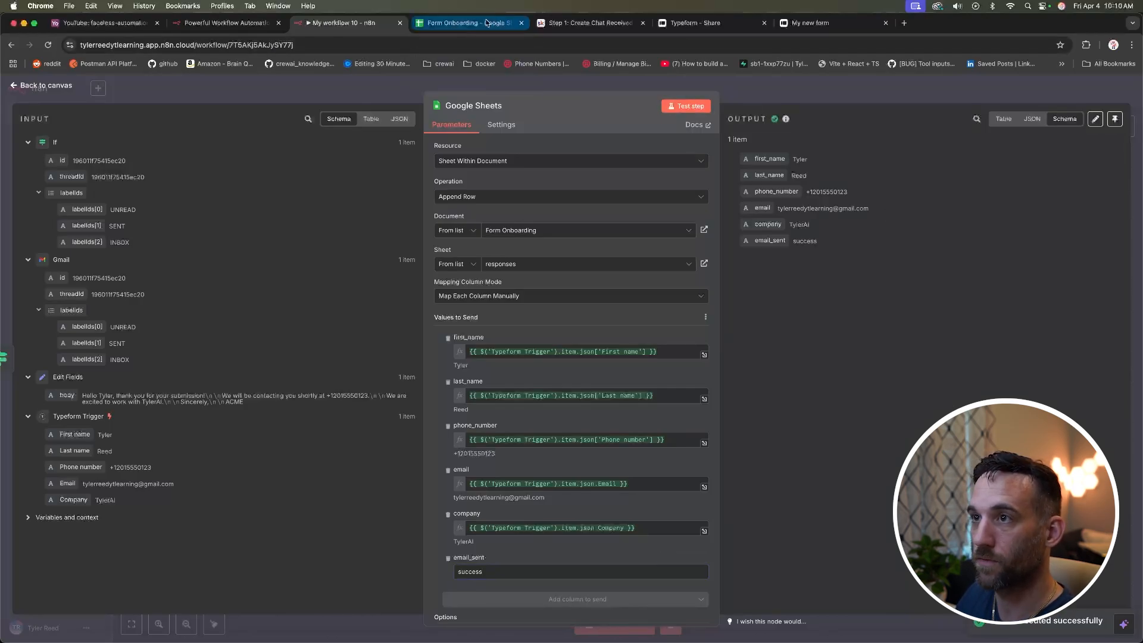
# Step: In Form Onboarding, check row 2's values from first_name through email_sent, which reads success
pyautogui.click(464, 23)
pyautogui.click(246, 178)
pyautogui.click(53, 176)
pyautogui.click(122, 177)
pyautogui.click(194, 179)
pyautogui.click(295, 178)
pyautogui.click(327, 178)
pyautogui.click(375, 179)
# Step: Return to the n8n workflow canvas
pyautogui.click(397, 210)
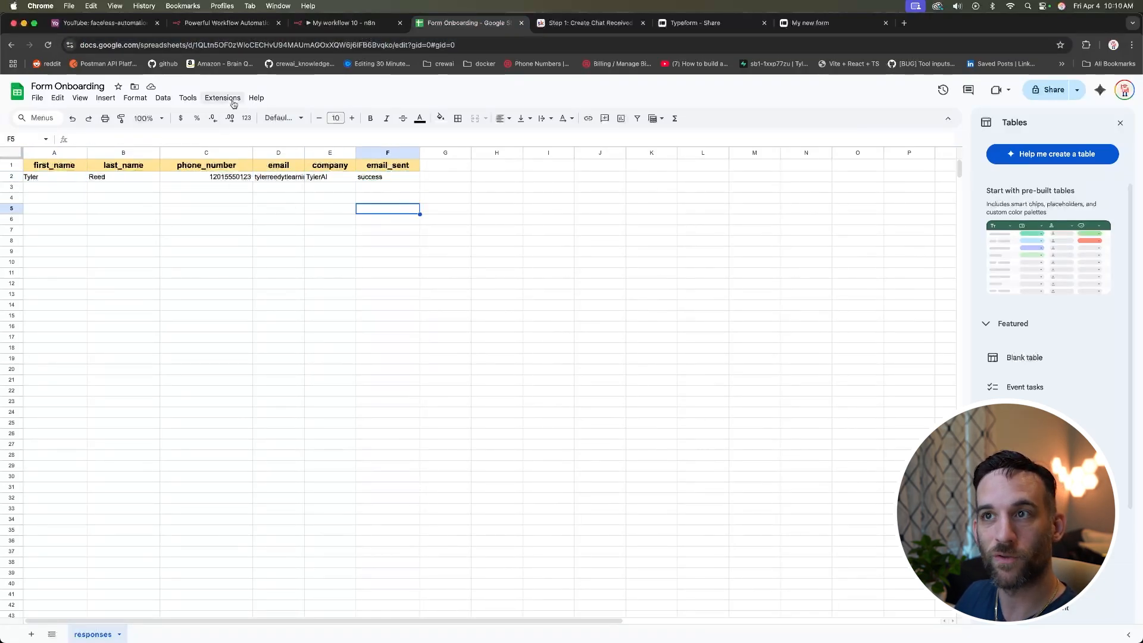
pyautogui.click(316, 24)
pyautogui.click(61, 89)
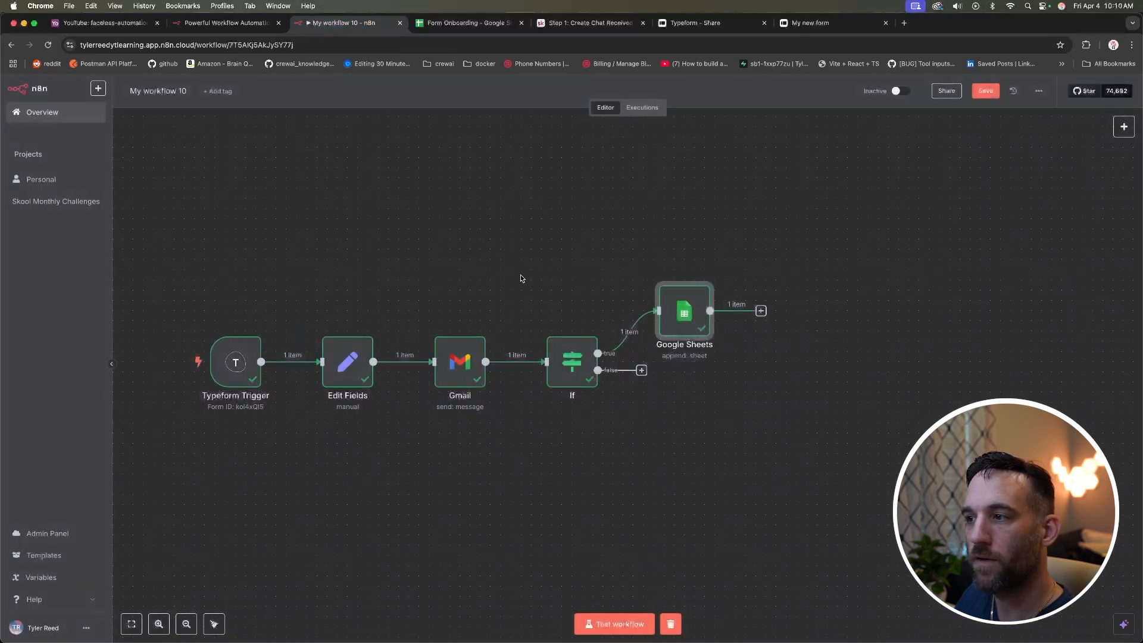
# Step: Change the Gmail recipient expression to an invalid address ending in .com and test it, producing an error
pyautogui.doubleClick(464, 362)
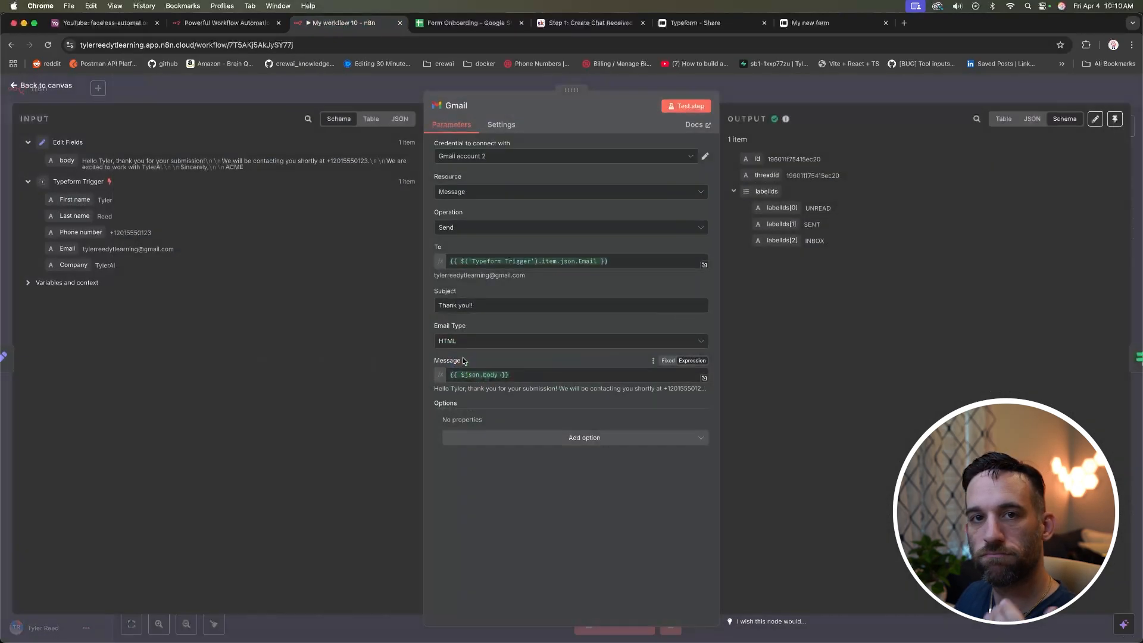
pyautogui.click(622, 261)
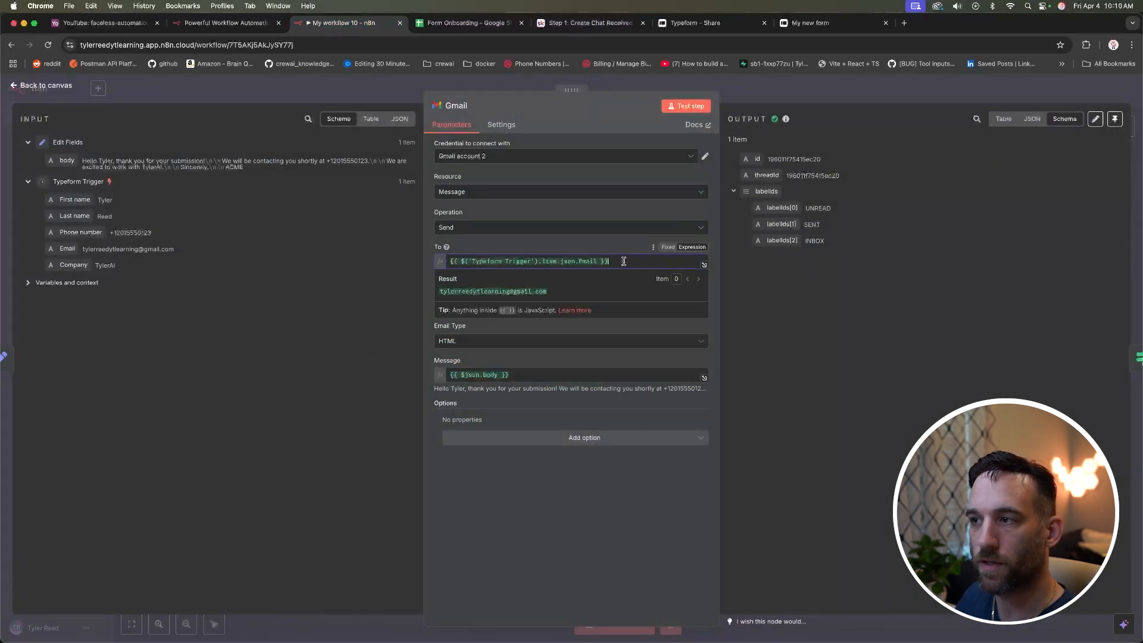
pyautogui.moveTo(622, 261); pyautogui.dragTo(442, 263)
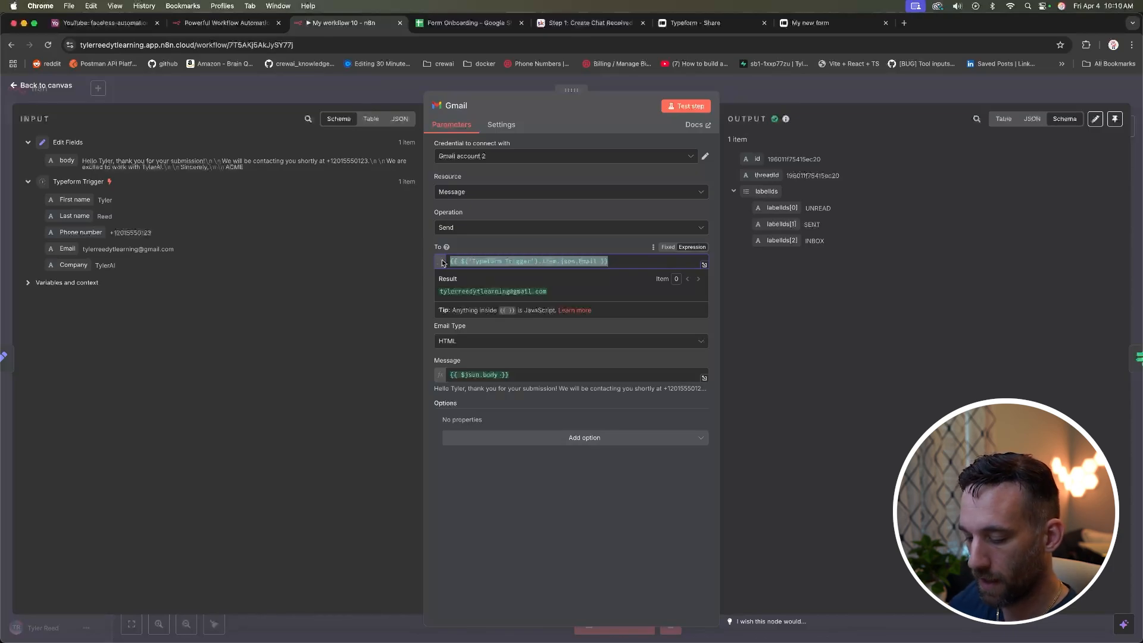
pyautogui.write('{')
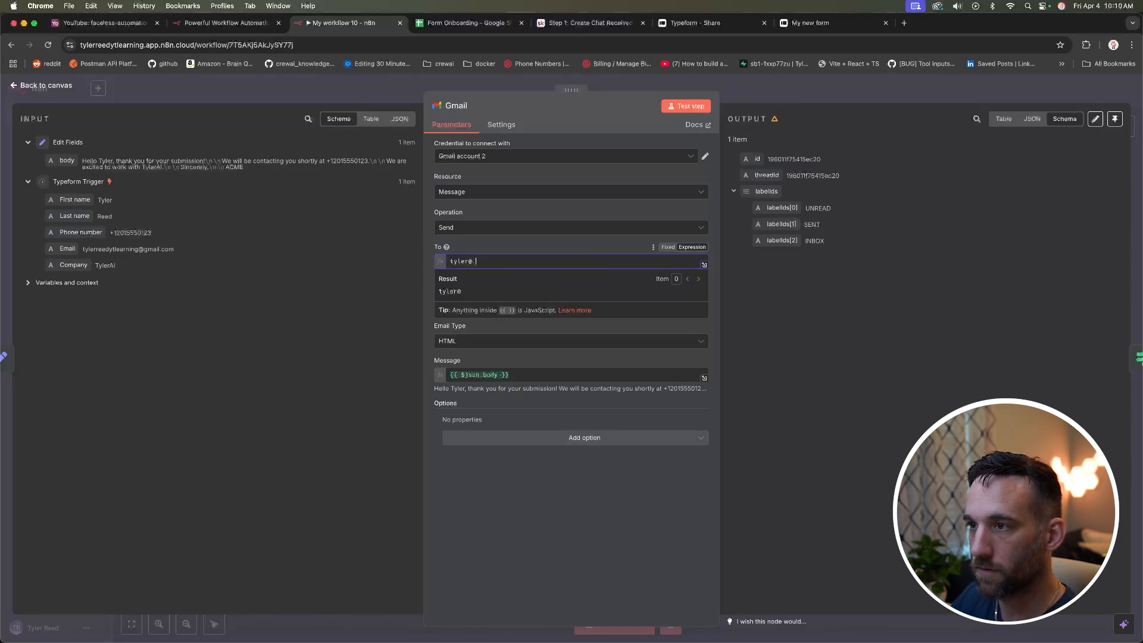
pyautogui.press('BackSpace')
pyautogui.press('BackSpace')
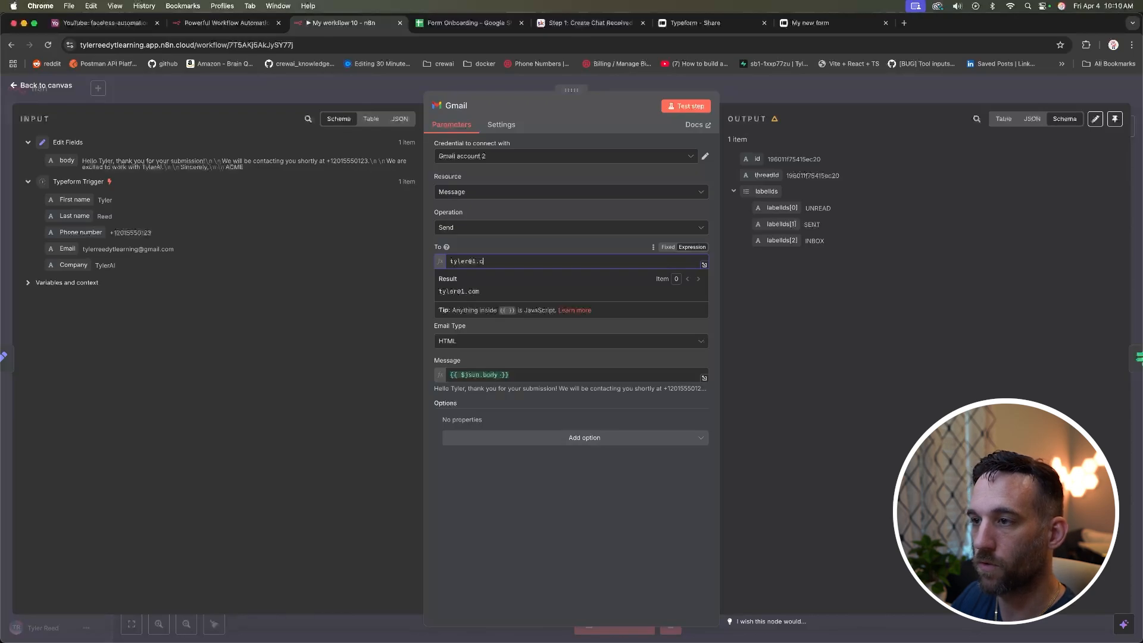
pyautogui.write('.com')
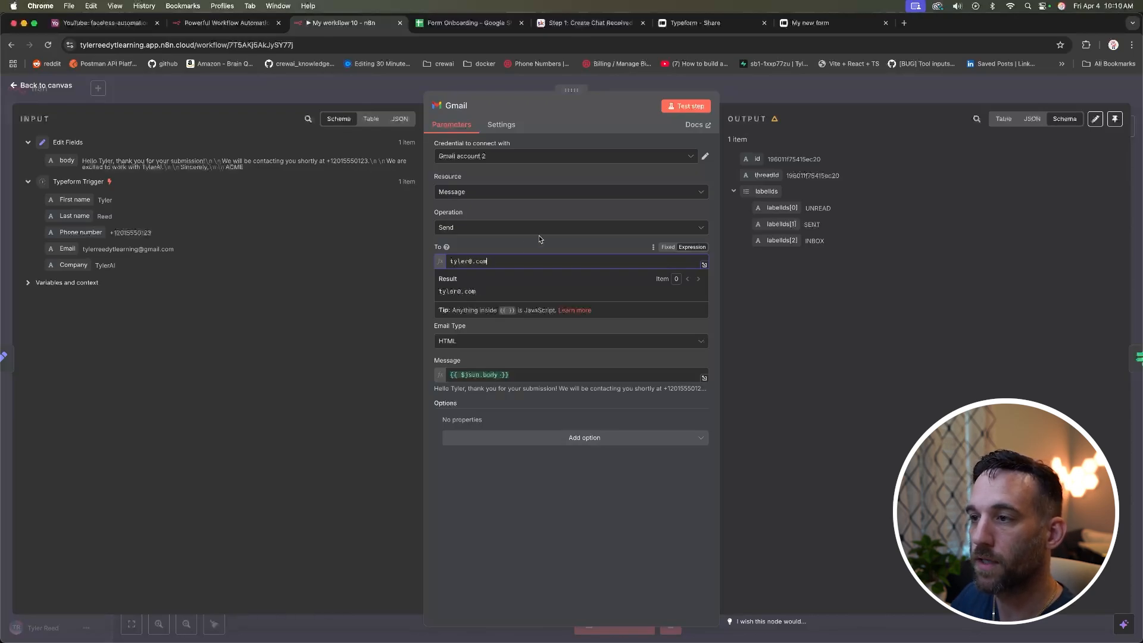
pyautogui.click(592, 138)
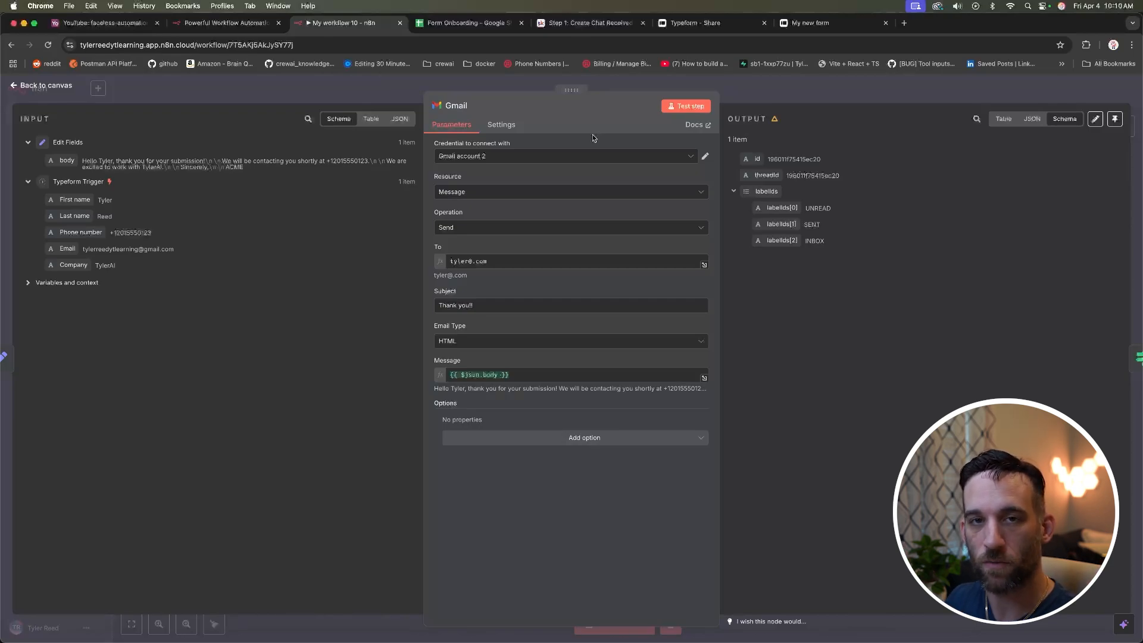
pyautogui.click(687, 107)
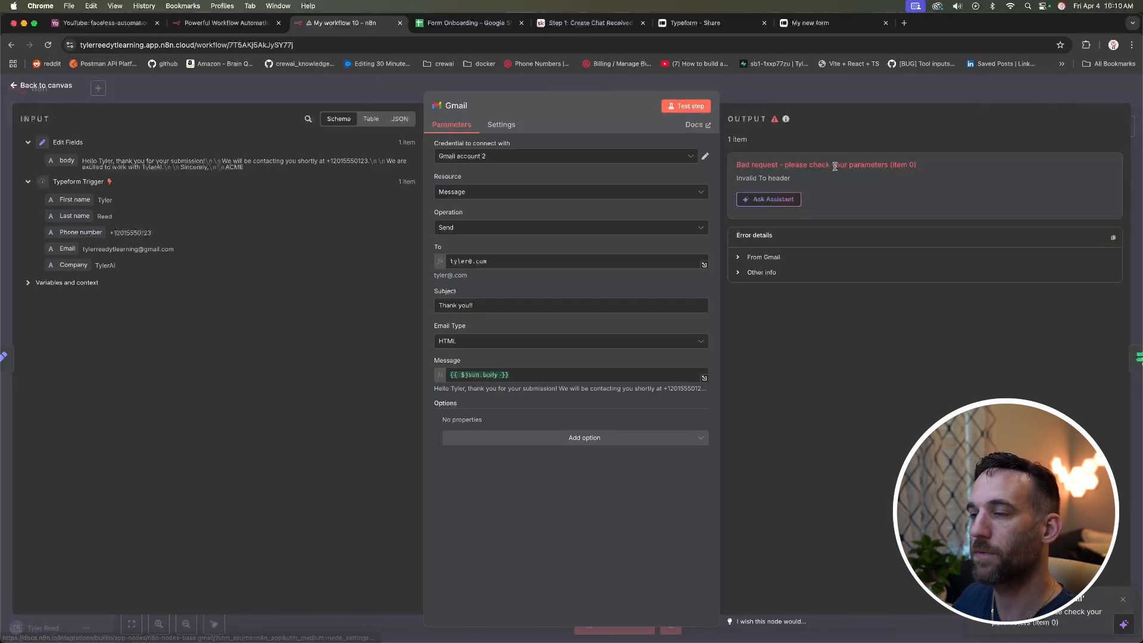
pyautogui.moveTo(927, 169); pyautogui.dragTo(733, 169)
pyautogui.click(733, 169)
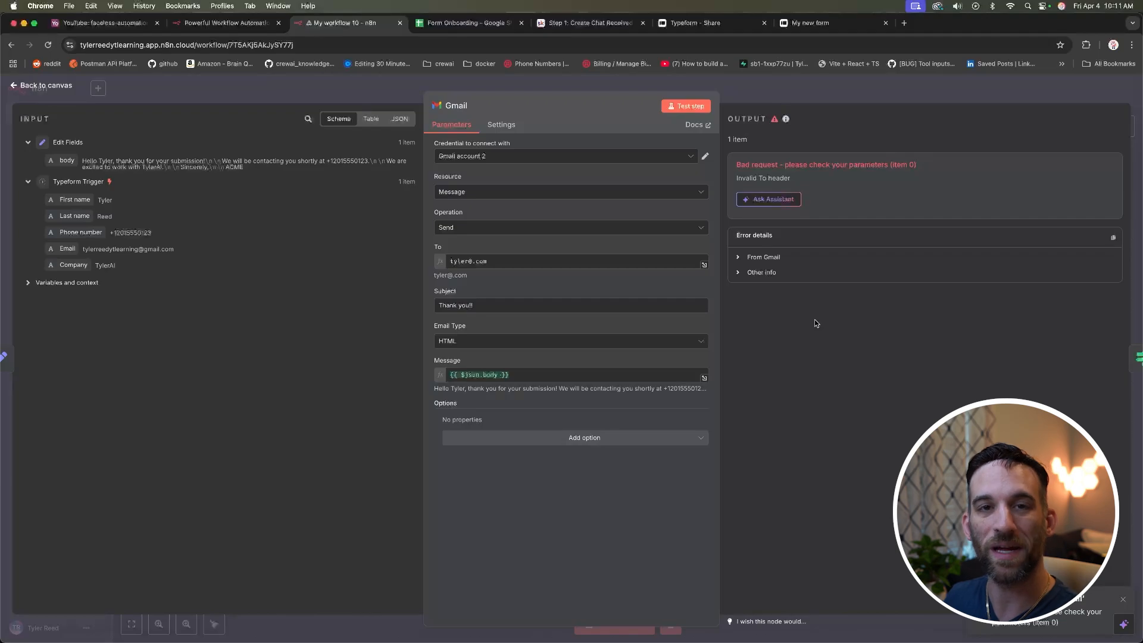
# Step: Set the Gmail node's On Error setting to Continue
pyautogui.click(501, 126)
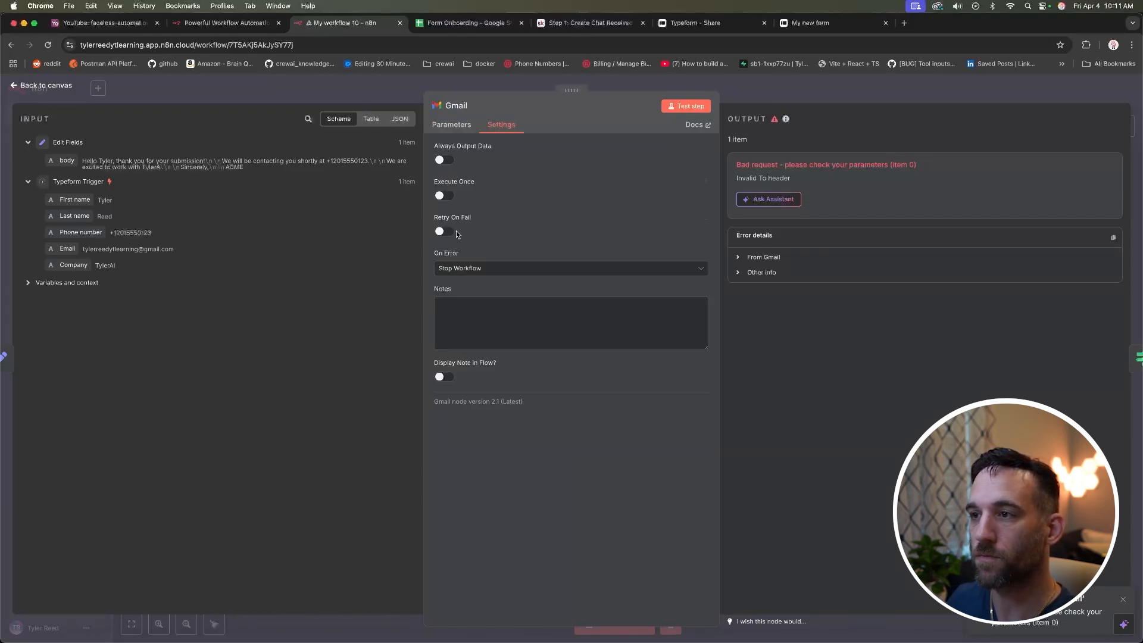
pyautogui.click(483, 271)
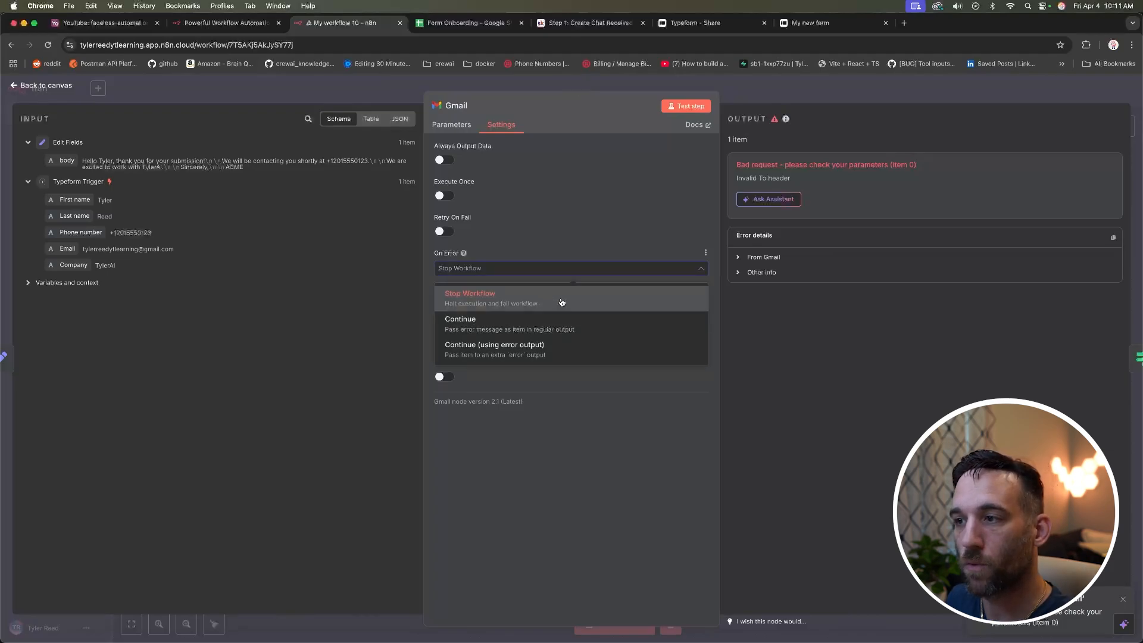
pyautogui.click(579, 325)
pyautogui.click(451, 125)
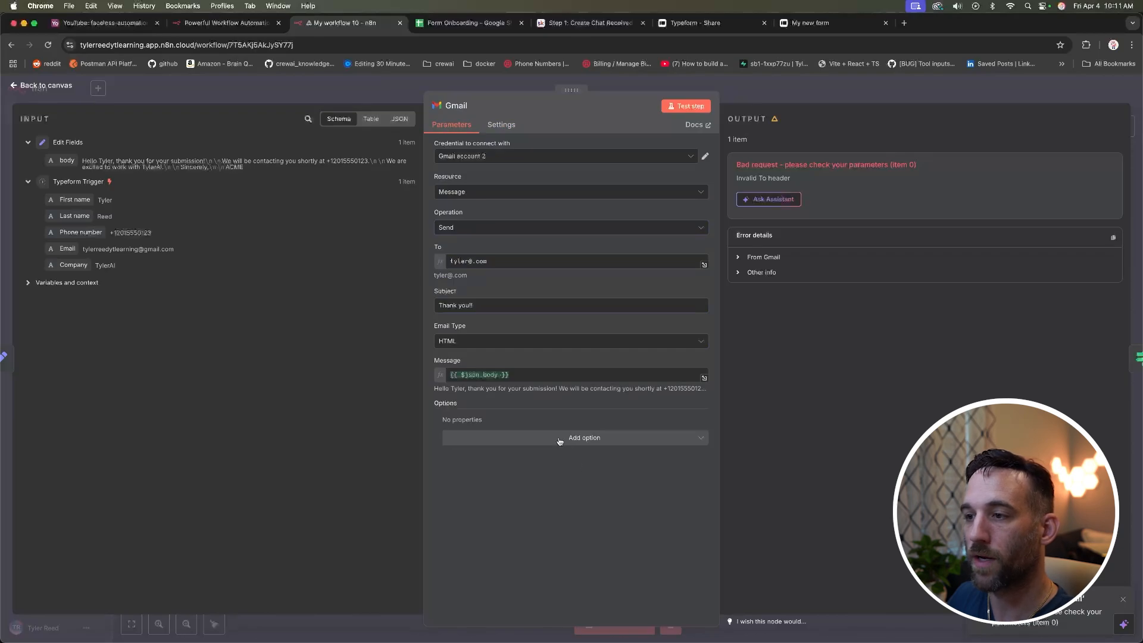
# Step: Rerun the Gmail step to confirm it outputs the bad request error item, then return to the canvas
pyautogui.click(685, 108)
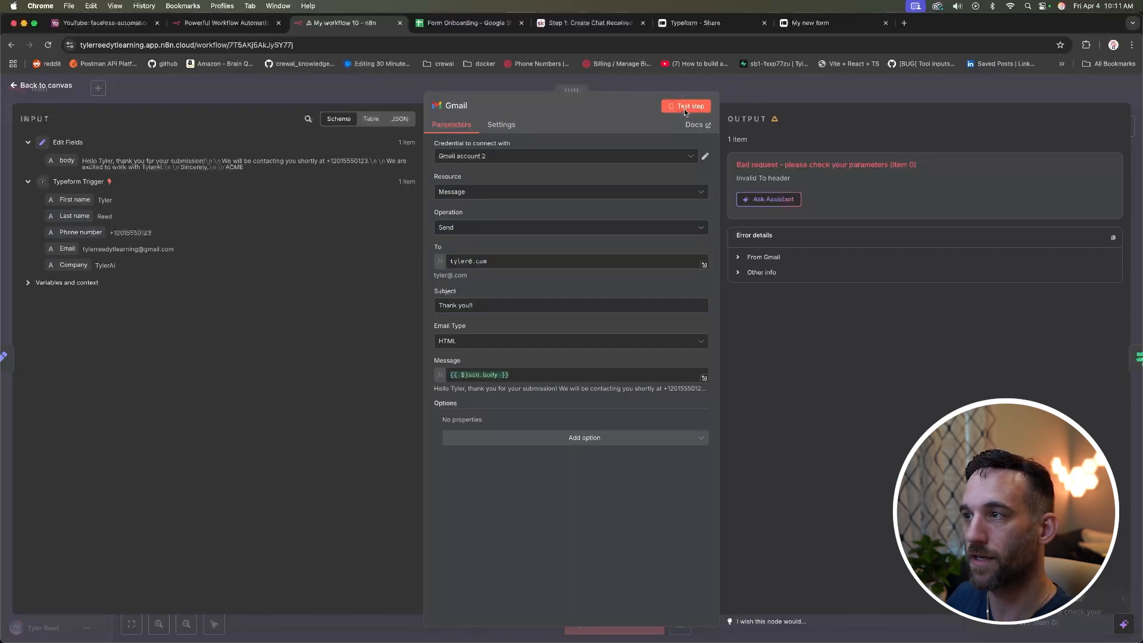
pyautogui.moveTo(937, 160); pyautogui.dragTo(755, 159)
pyautogui.click(781, 195)
pyautogui.click(66, 88)
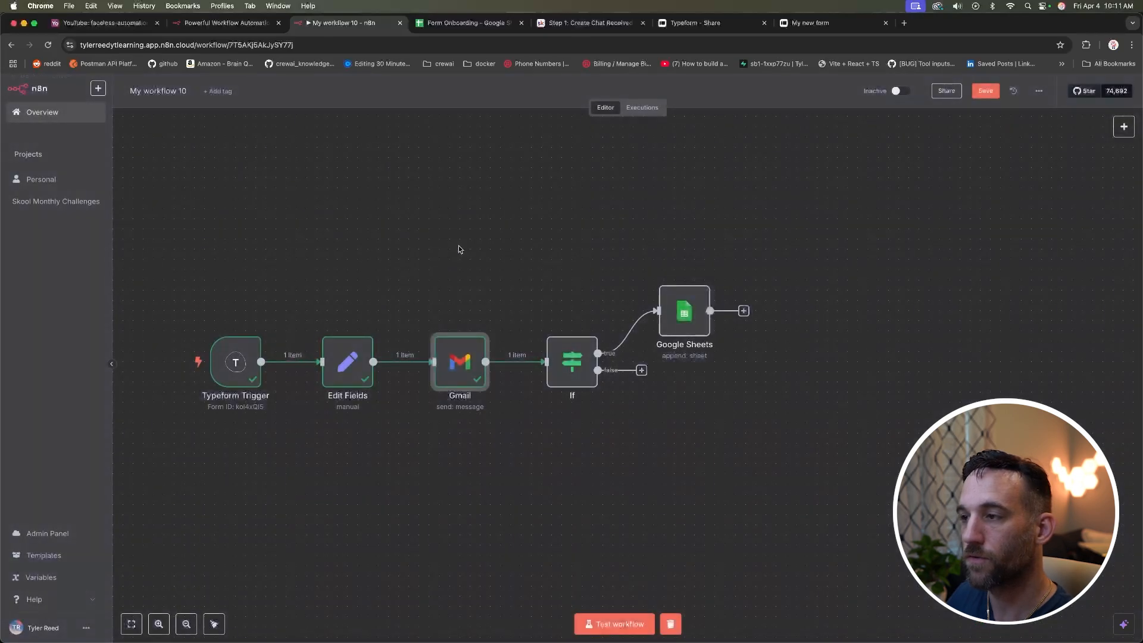
# Step: Test the If node and confirm Gmail's error item goes to the False Branch, then add a node there
pyautogui.doubleClick(575, 357)
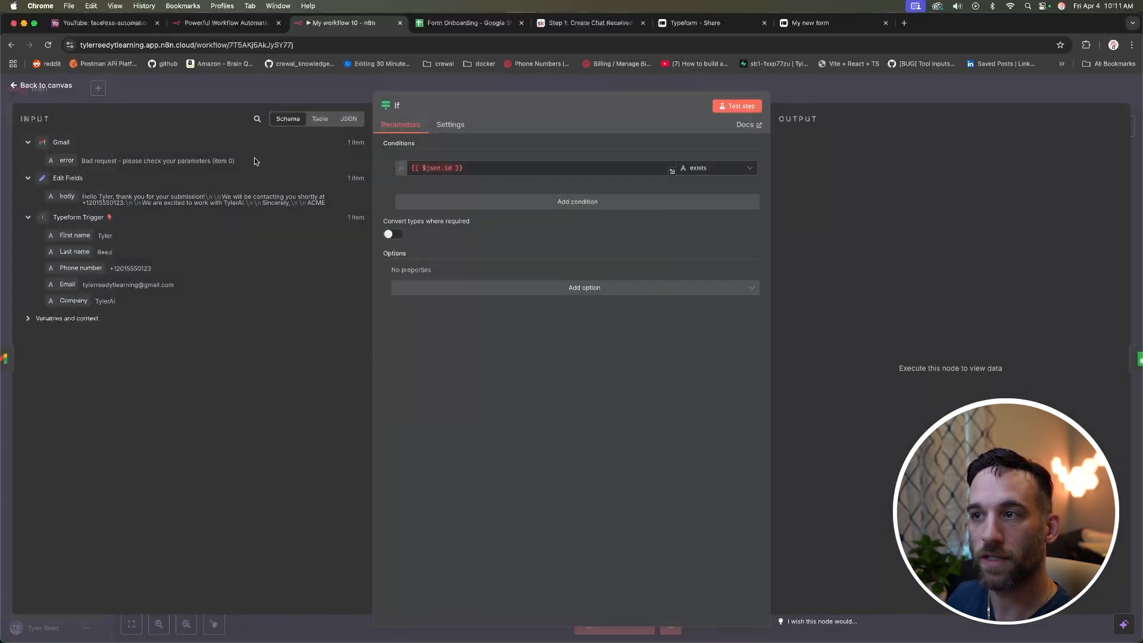
pyautogui.click(713, 110)
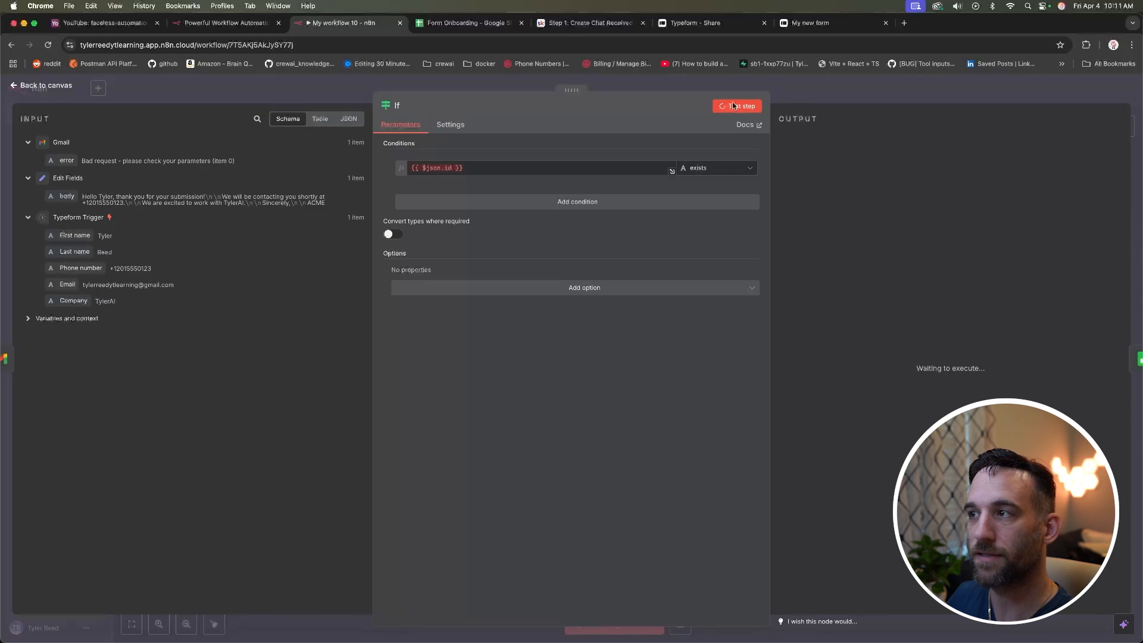
pyautogui.click(860, 141)
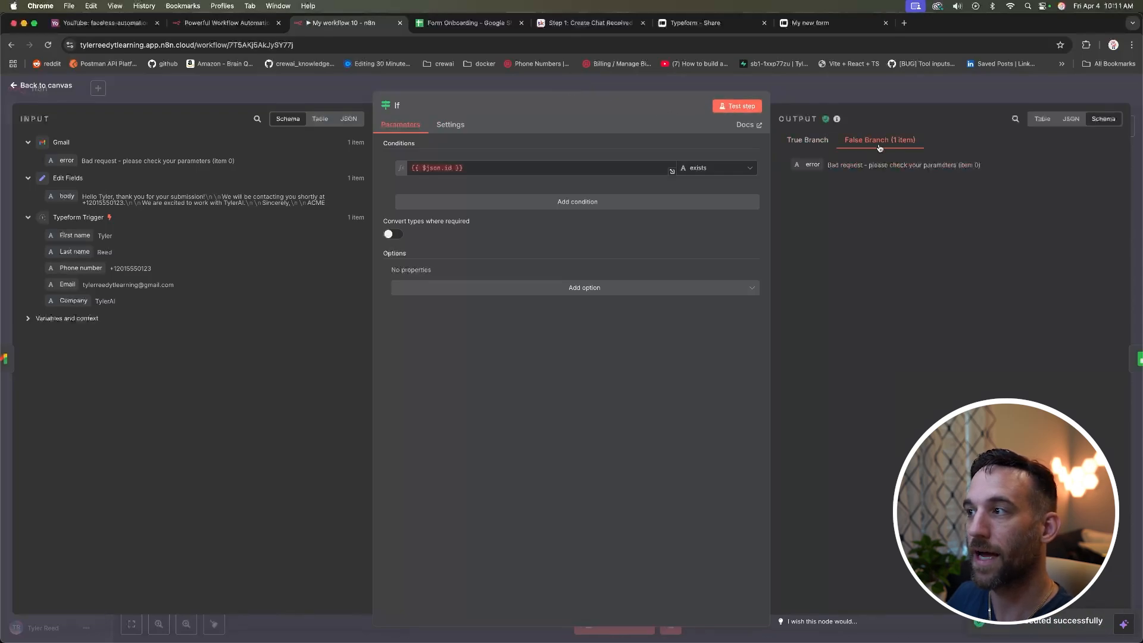
pyautogui.click(42, 87)
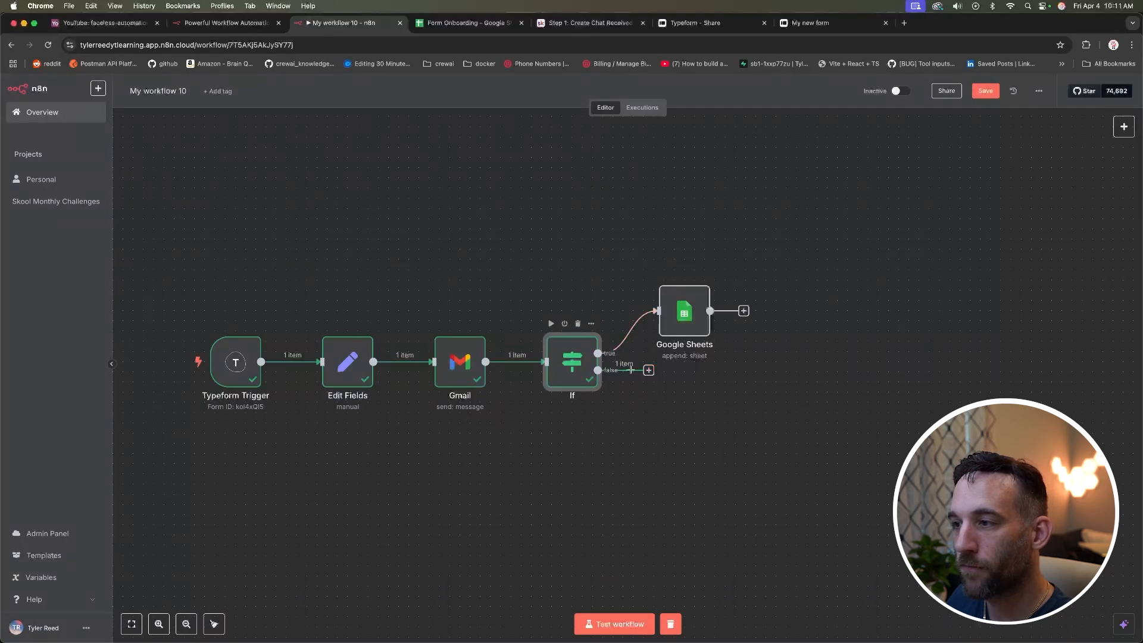
pyautogui.click(649, 372)
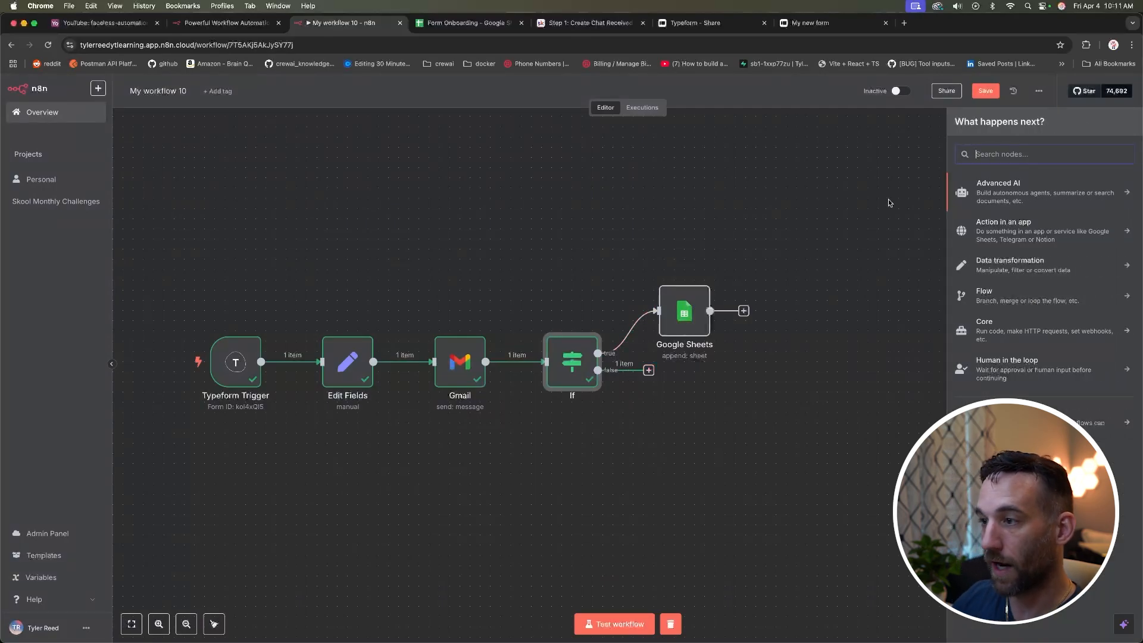
# Step: Add a Google Sheets node appending to the Form Onboarding spreadsheet's responses sheet
pyautogui.write('sheets')
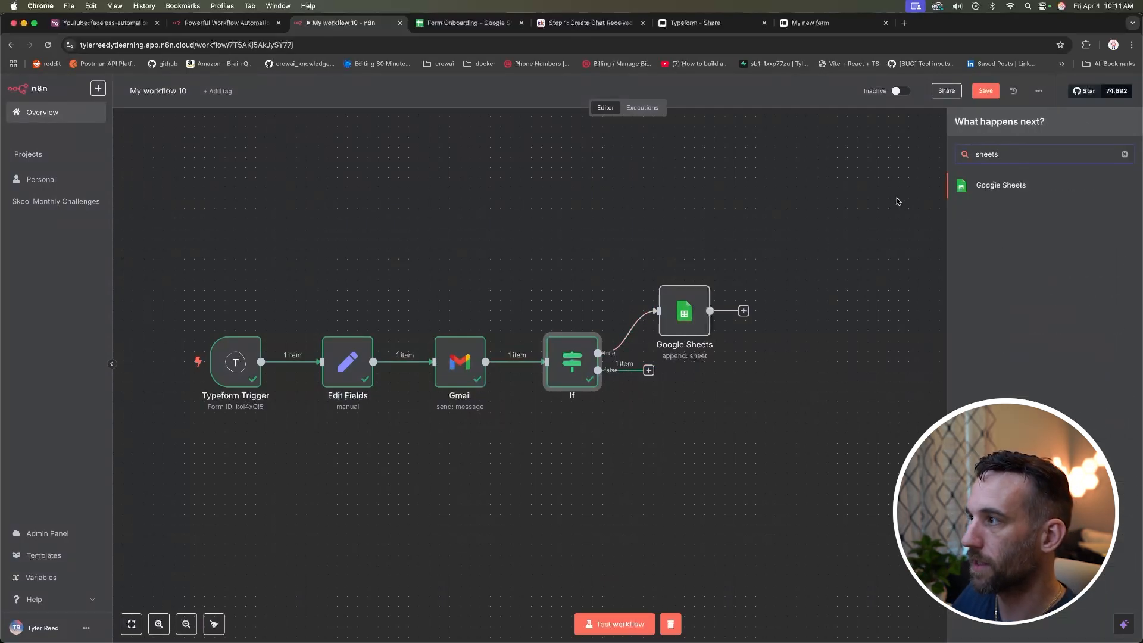
pyautogui.press('Return')
pyautogui.click(528, 265)
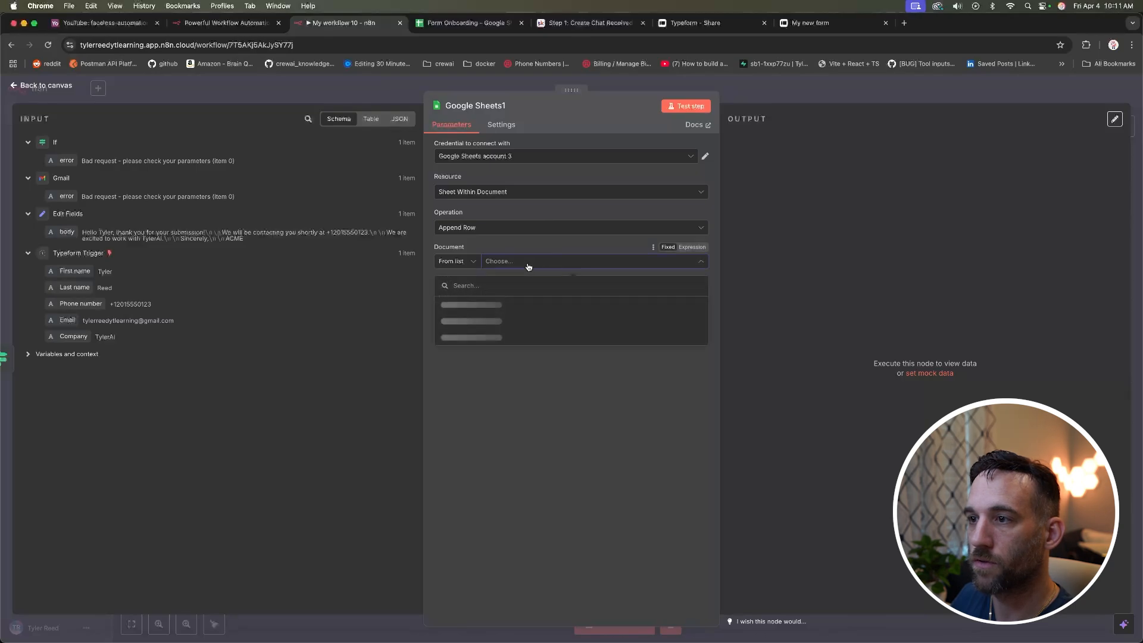
pyautogui.click(488, 305)
pyautogui.click(547, 295)
pyautogui.click(467, 318)
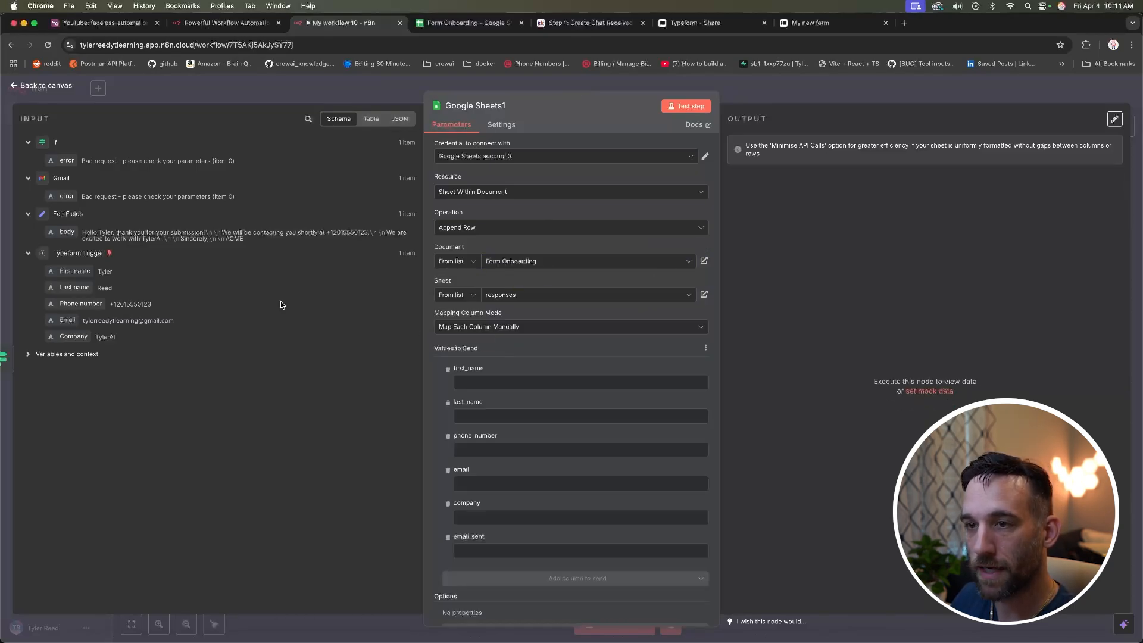
# Step: Map the form fields, set email_sent to 'failure:' plus the error, and test the step
pyautogui.moveTo(76, 271); pyautogui.dragTo(484, 385)
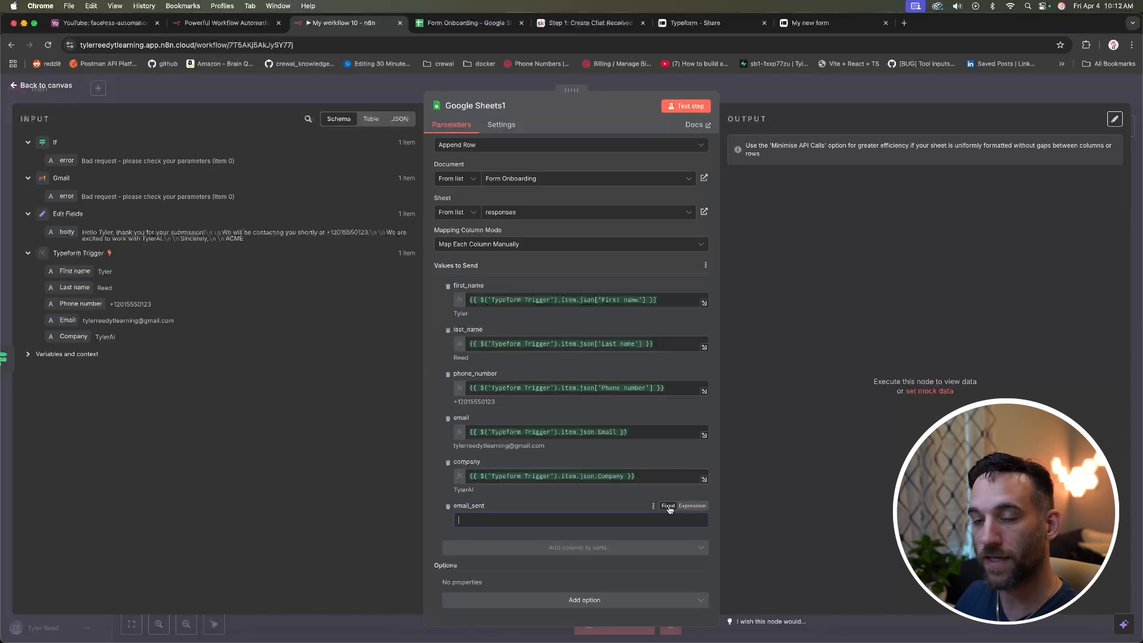
pyautogui.click(692, 505)
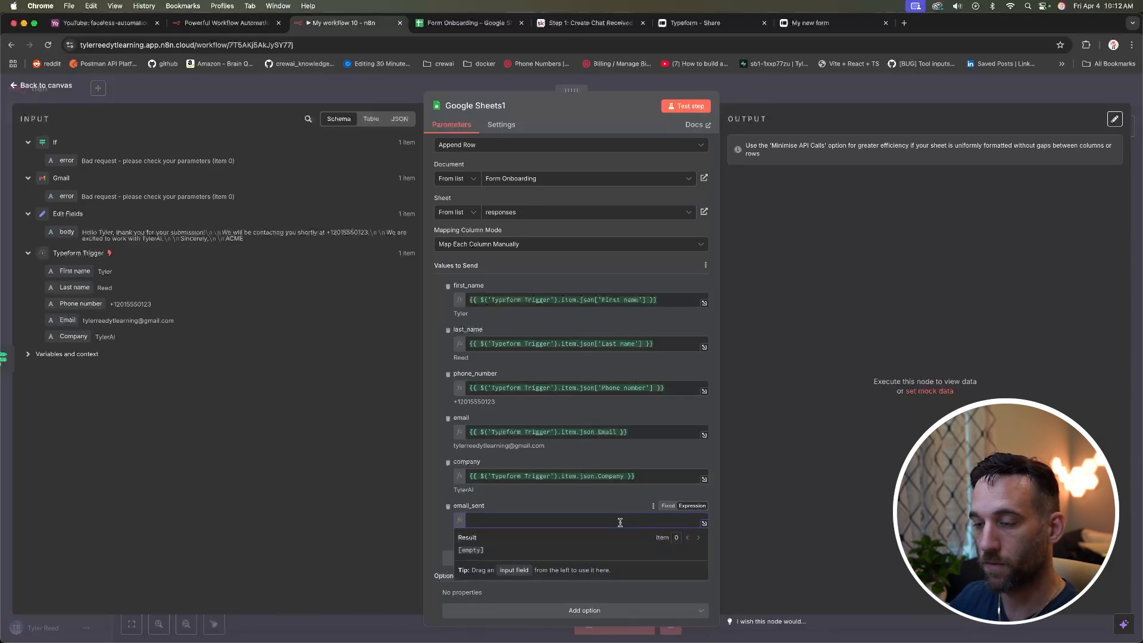
pyautogui.write('failure:')
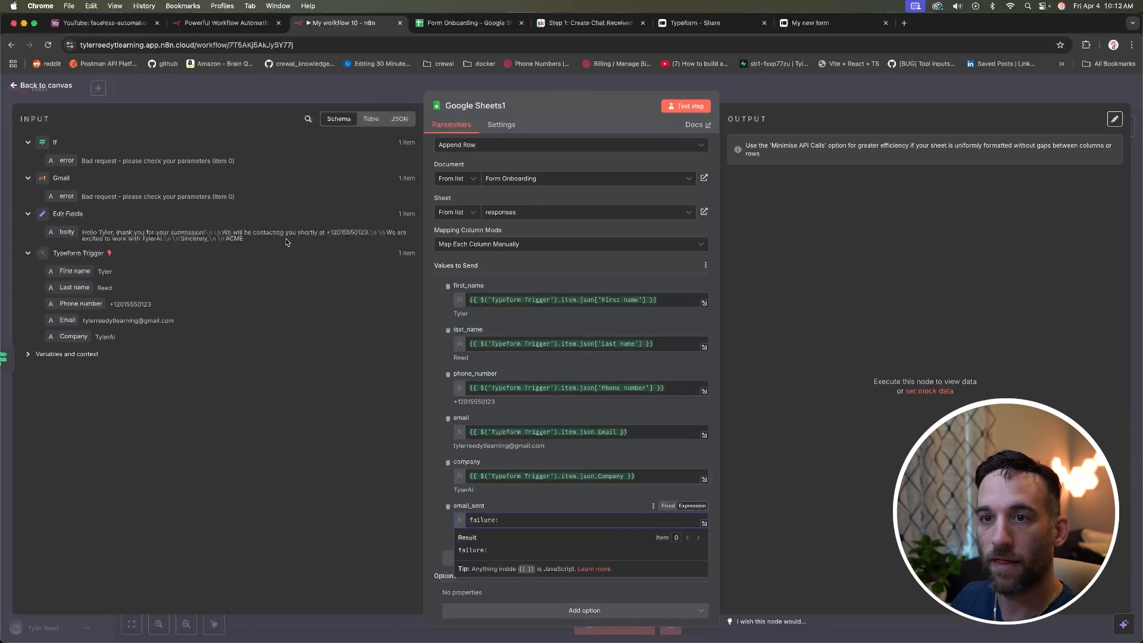
pyautogui.moveTo(61, 161); pyautogui.dragTo(534, 523)
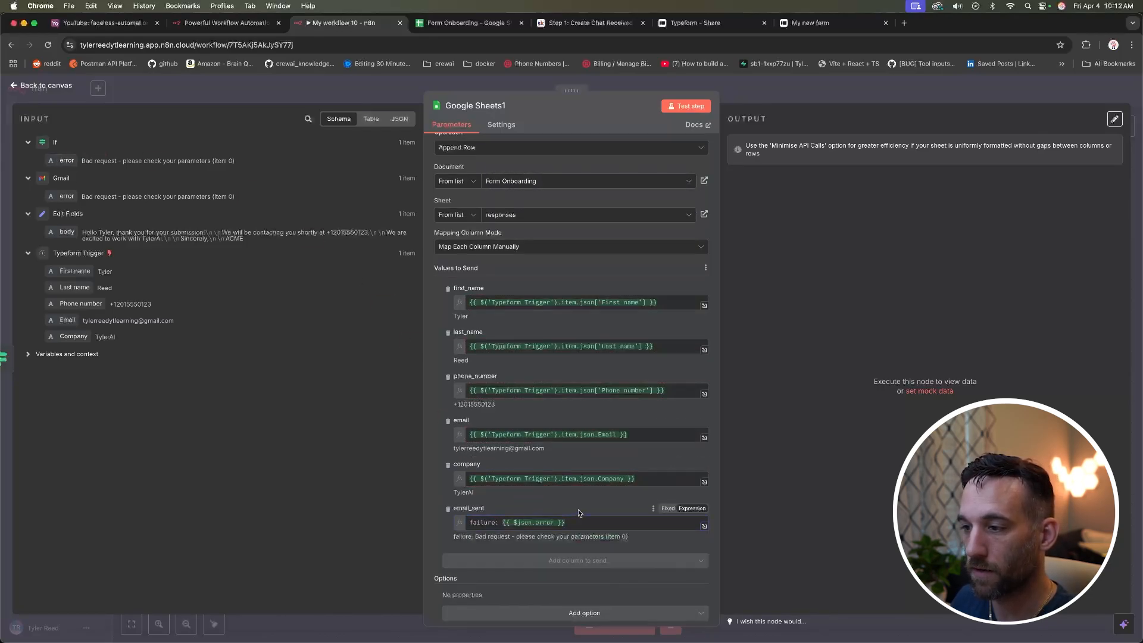
pyautogui.click(688, 108)
# Step: Widen column F in responses and check row 3's Bad request failure message, then return to n8n
pyautogui.hotkey('ctrl', 'Tab')
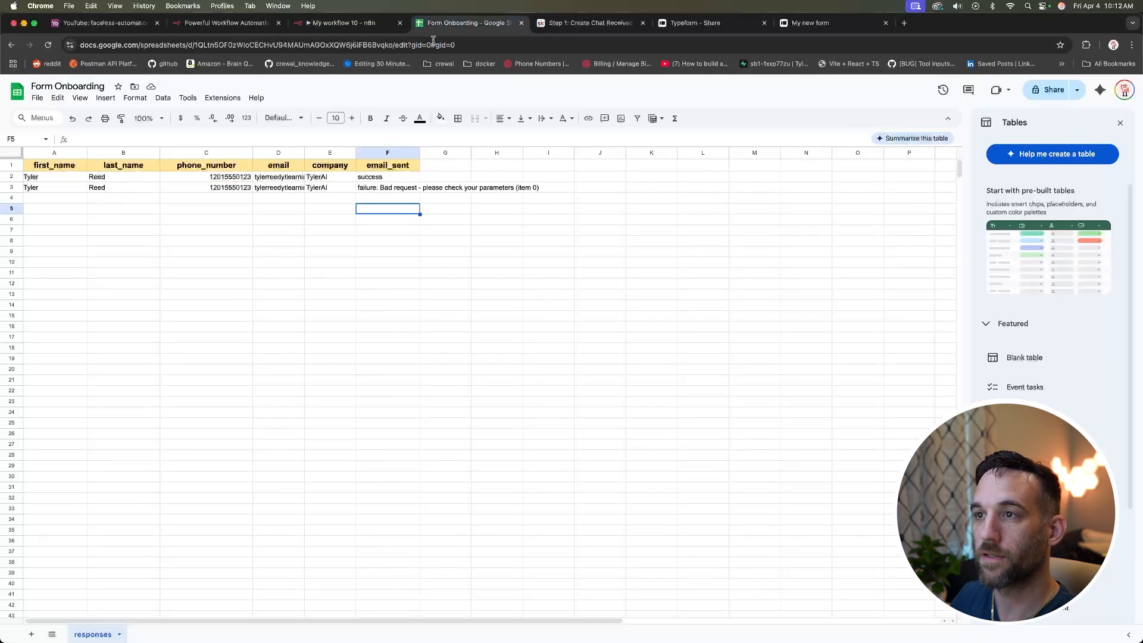
pyautogui.moveTo(419, 153); pyautogui.dragTo(549, 153)
pyautogui.click(377, 198)
pyautogui.click(97, 188)
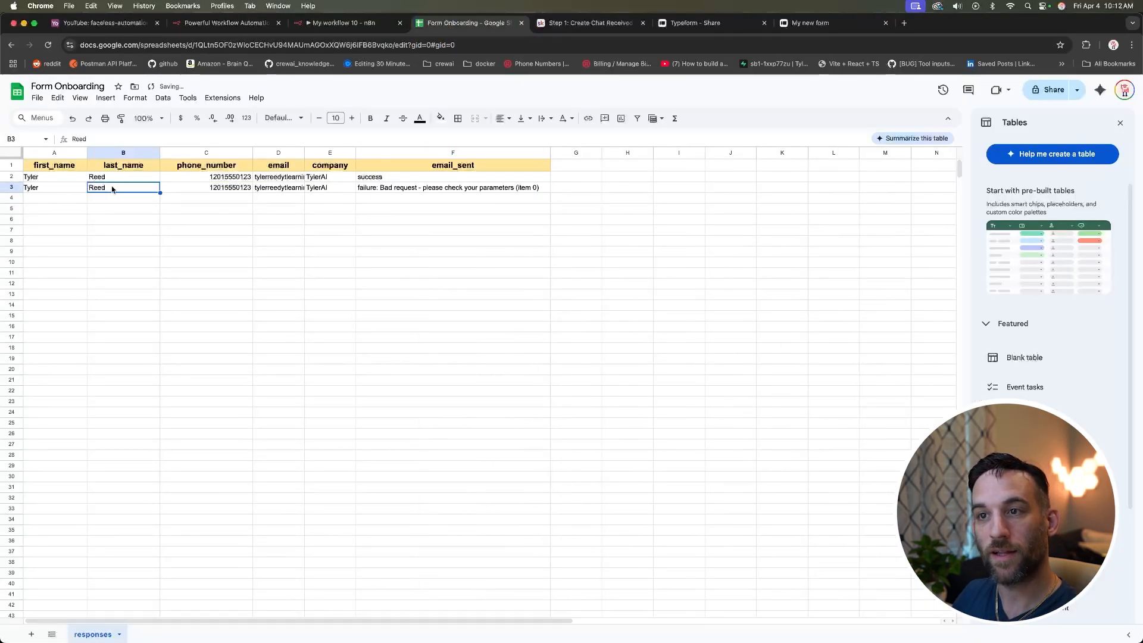
pyautogui.click(409, 187)
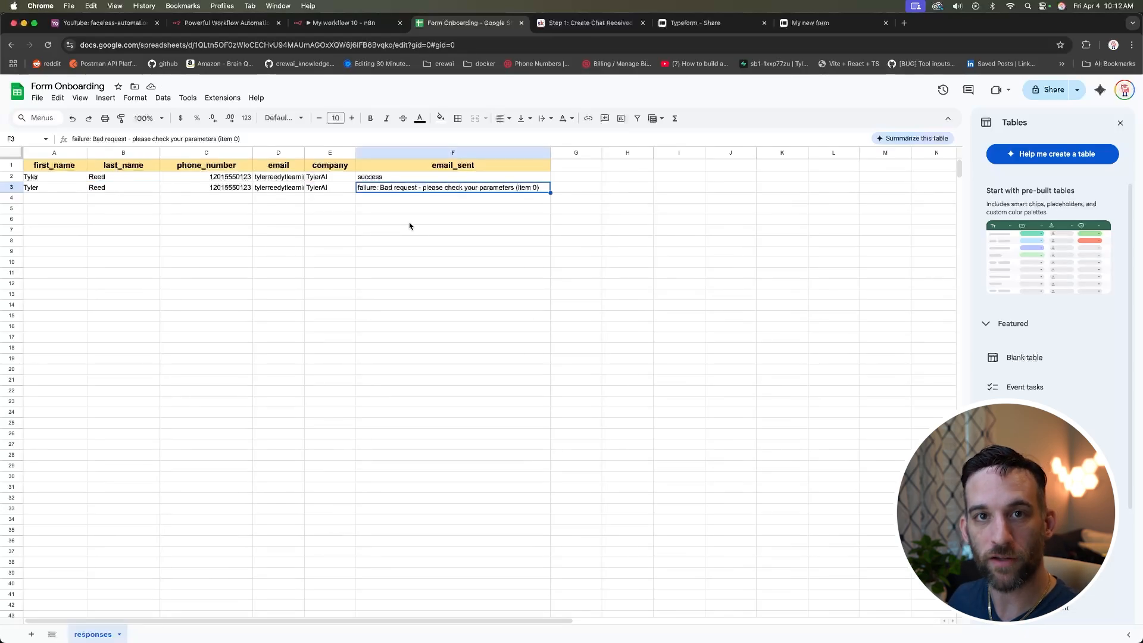
pyautogui.click(415, 210)
pyautogui.hscroll(1, 415, 210)
pyautogui.click(403, 191)
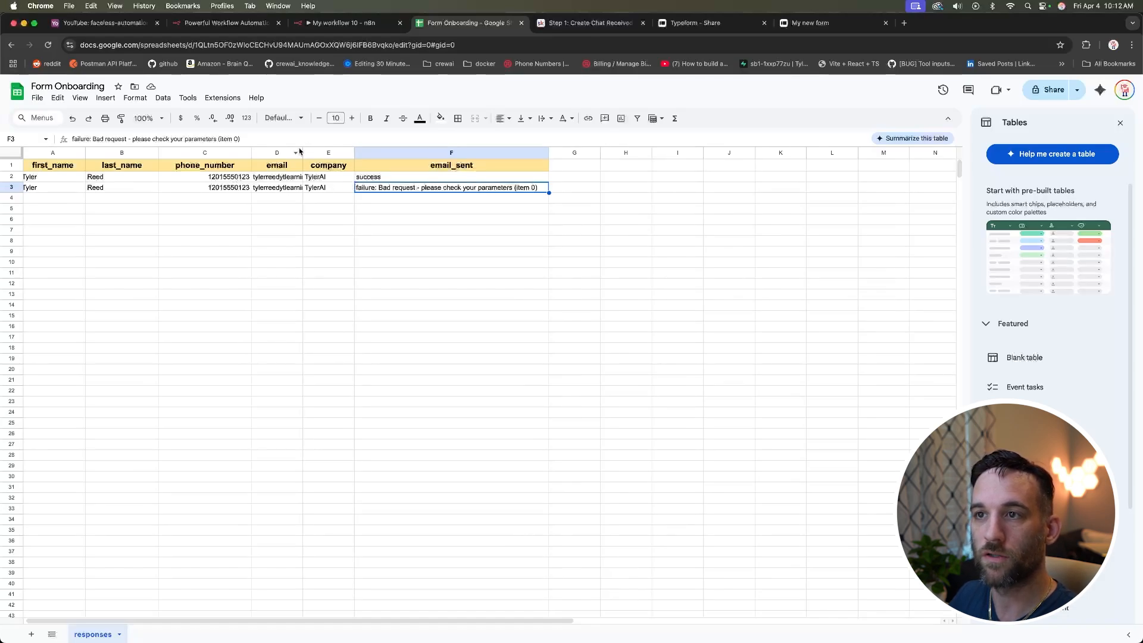
pyautogui.moveTo(301, 153); pyautogui.dragTo(306, 152)
pyautogui.click(304, 219)
pyautogui.click(345, 23)
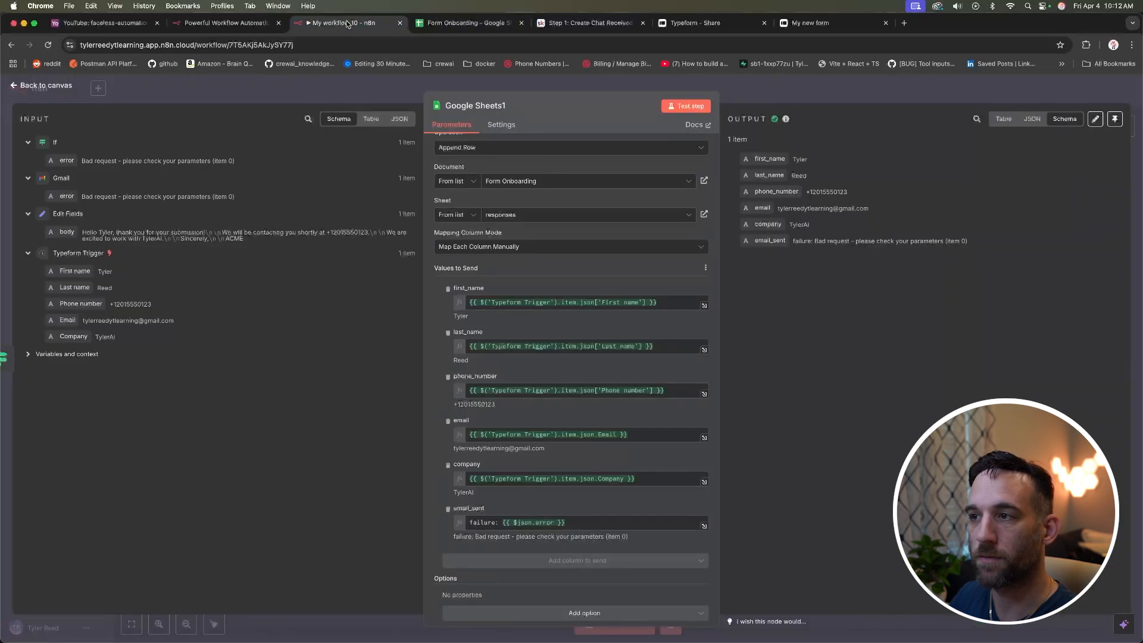
# Step: Back on the canvas, nudge the upper Google Sheets node slightly higher and deselect it
pyautogui.click(59, 90)
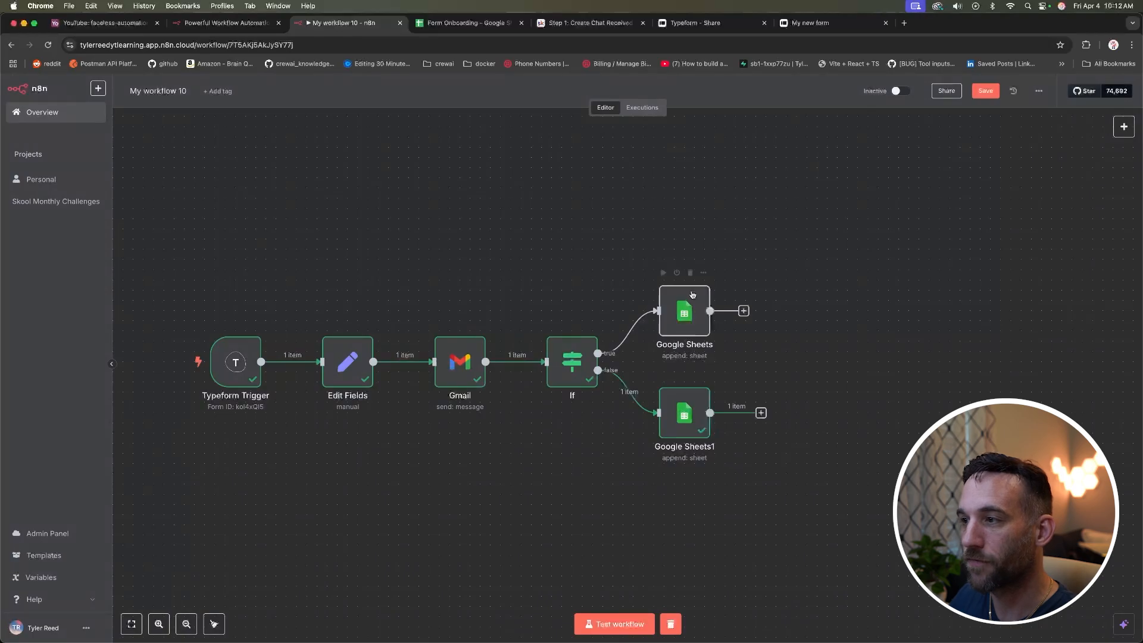
pyautogui.moveTo(690, 309); pyautogui.dragTo(691, 299)
pyautogui.click(768, 341)
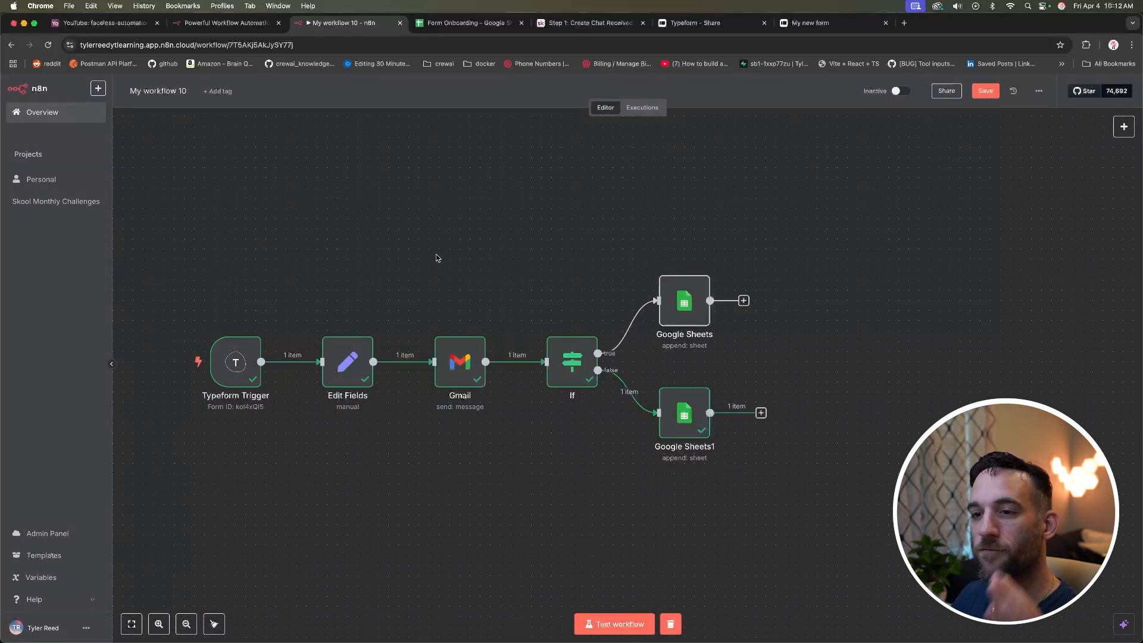
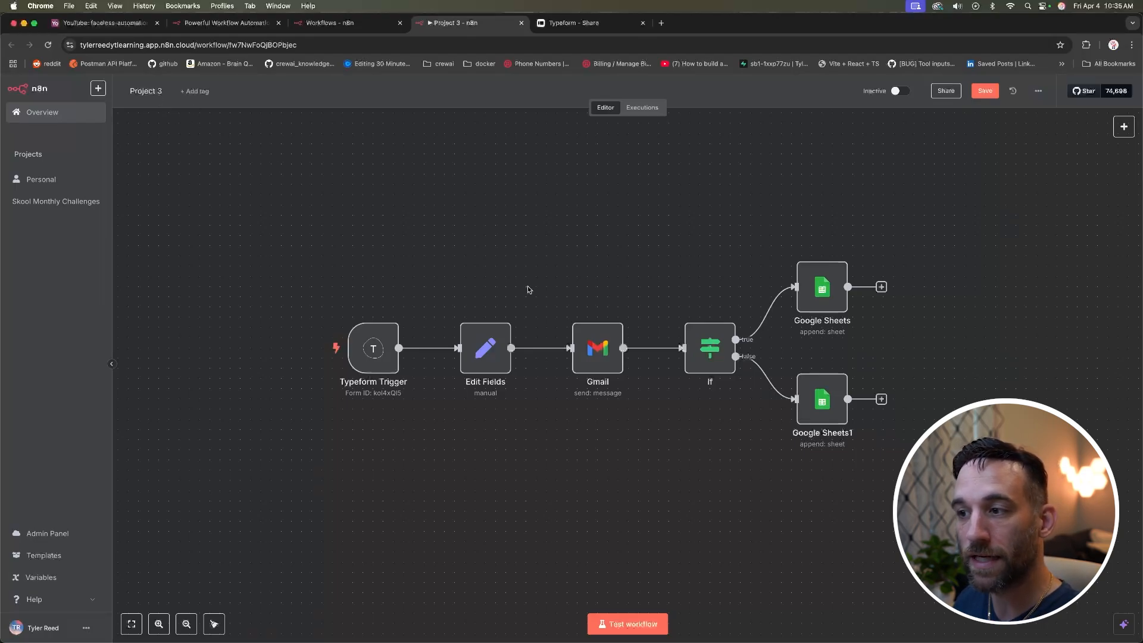
# Step: Delete the Edit Fields node and the Trigger-to-Gmail link, then move the Typeform Trigger left
pyautogui.click(496, 347)
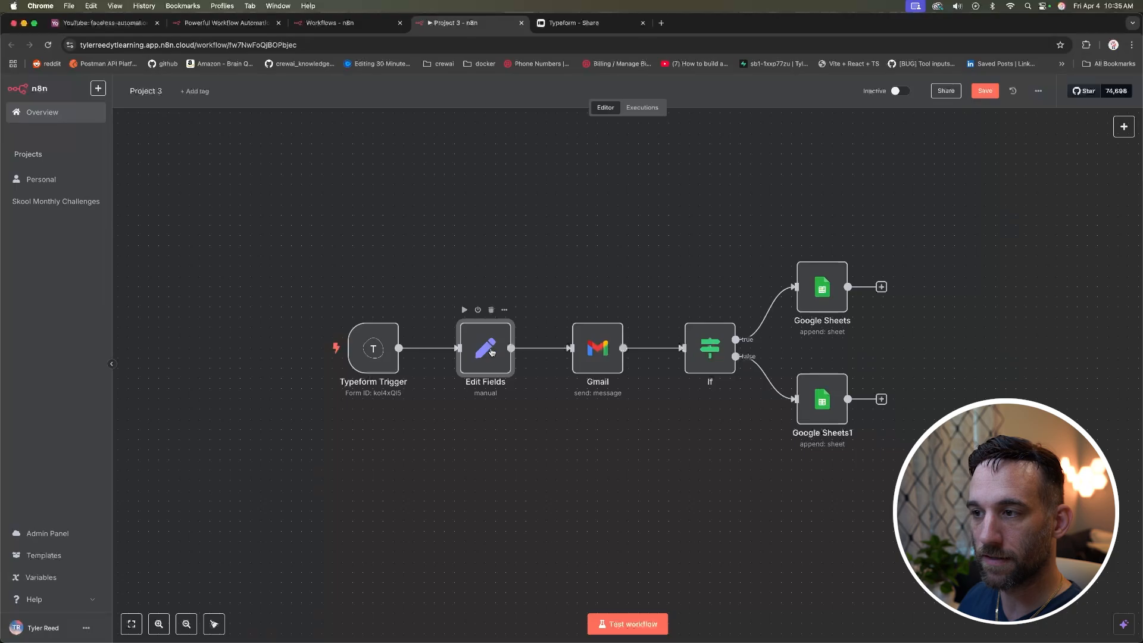
pyautogui.press('Delete')
pyautogui.click(497, 348)
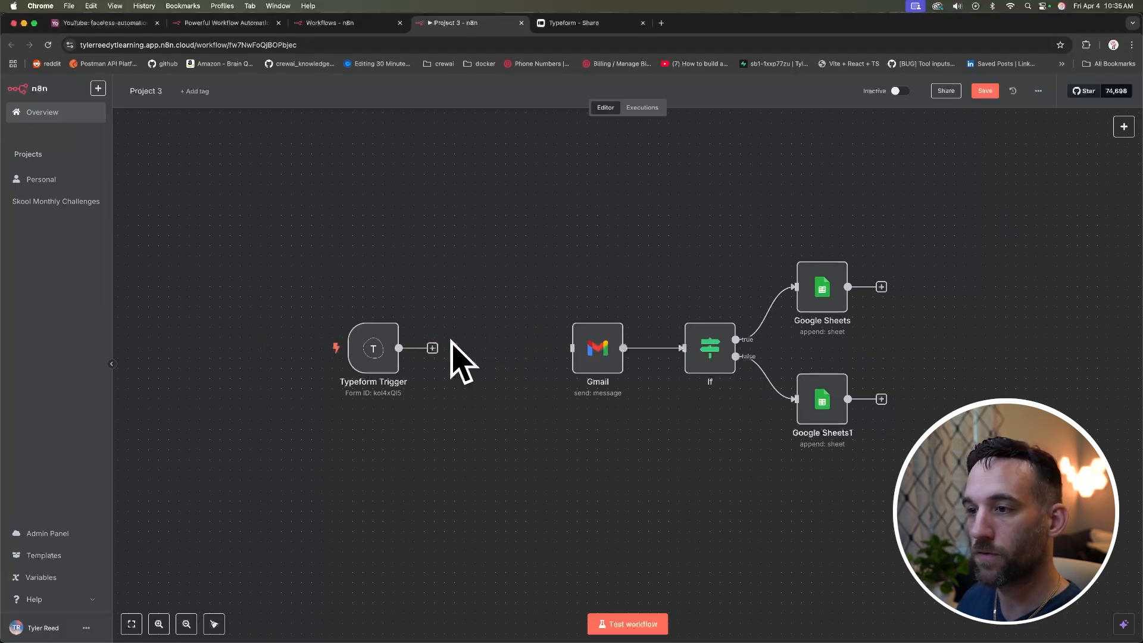
pyautogui.moveTo(374, 351); pyautogui.dragTo(291, 351)
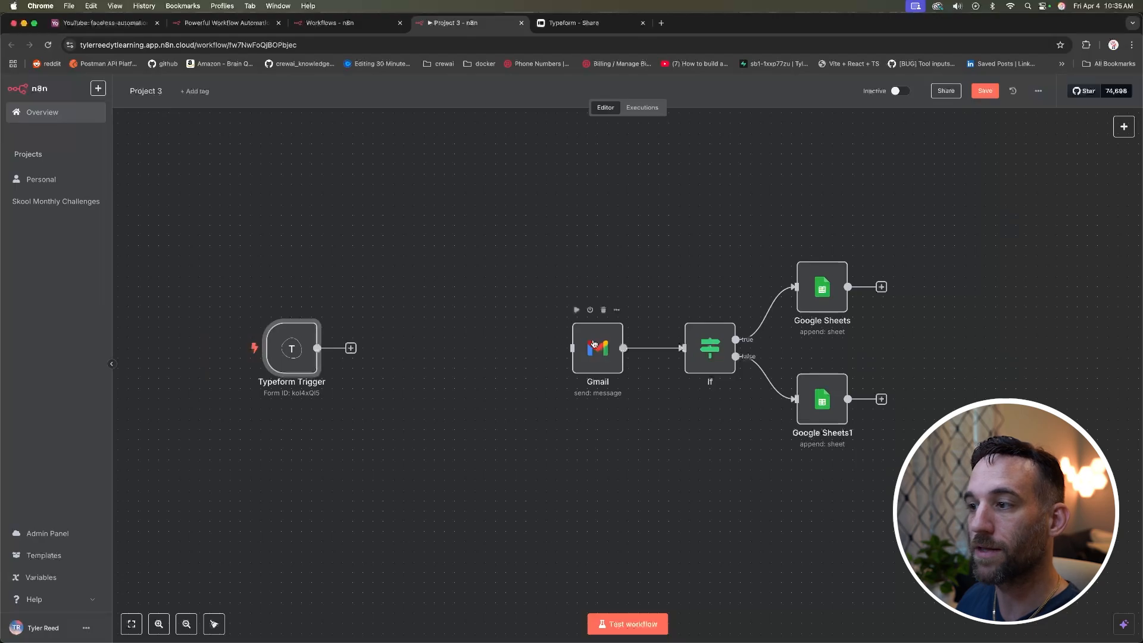
pyautogui.click(397, 299)
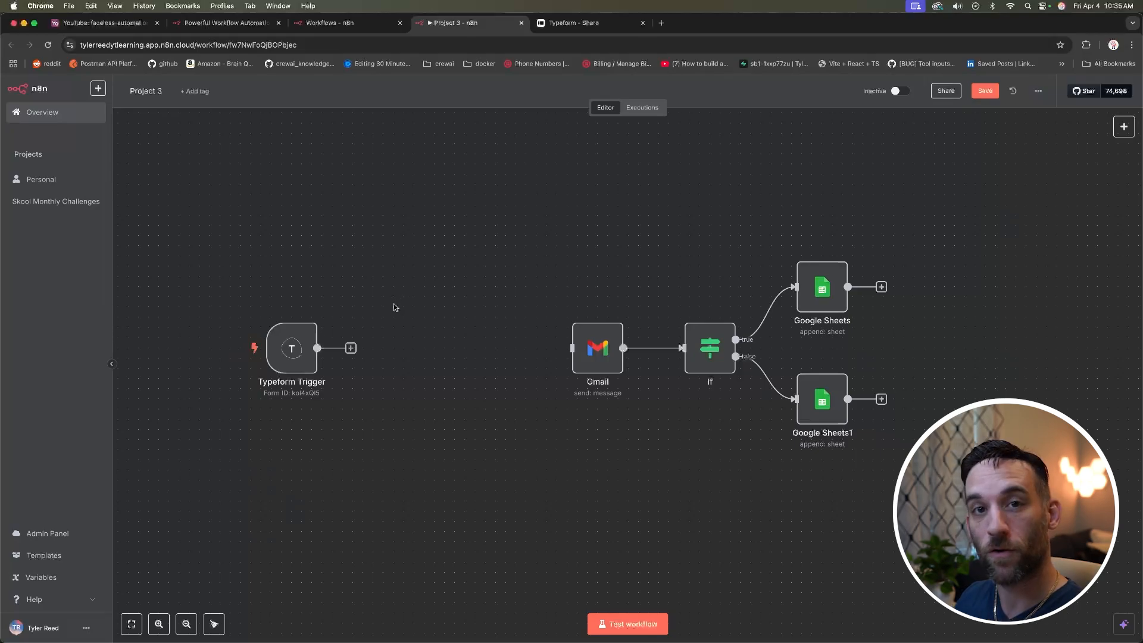
# Step: Add a Basic LLM Chain after the Typeform Trigger with prompt source set to 'Define below'
pyautogui.click(351, 349)
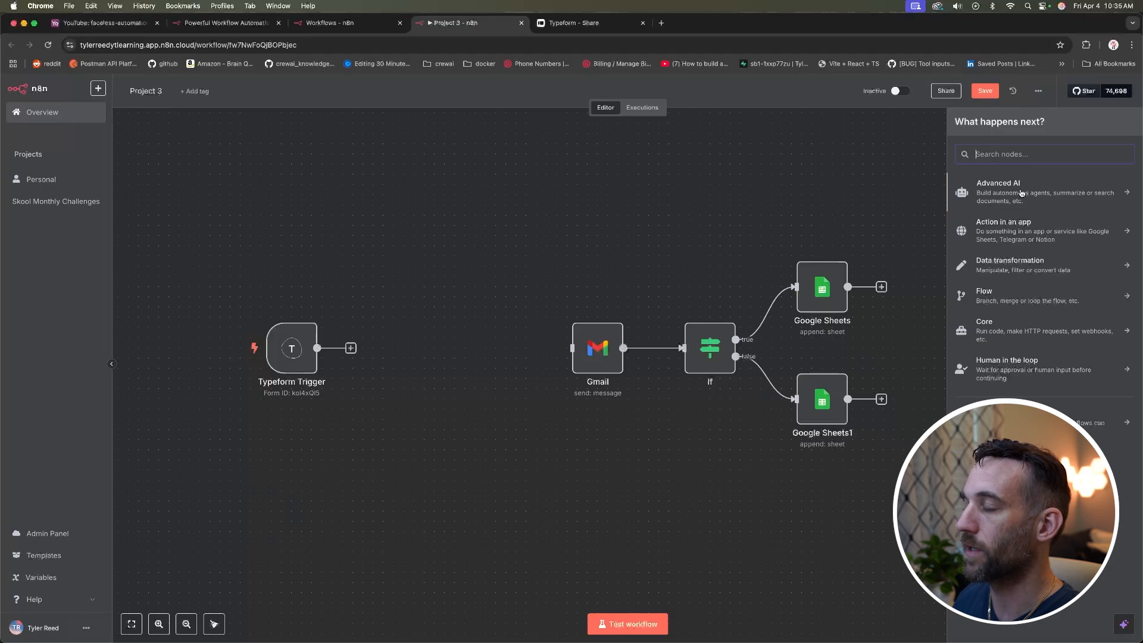
pyautogui.click(1021, 193)
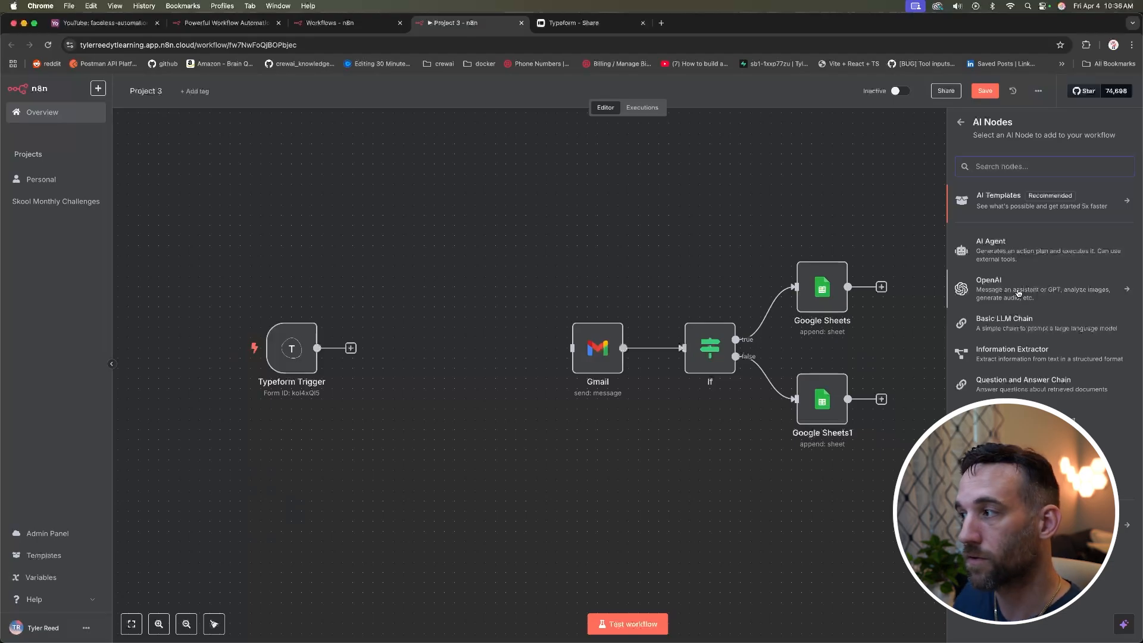
pyautogui.click(1016, 325)
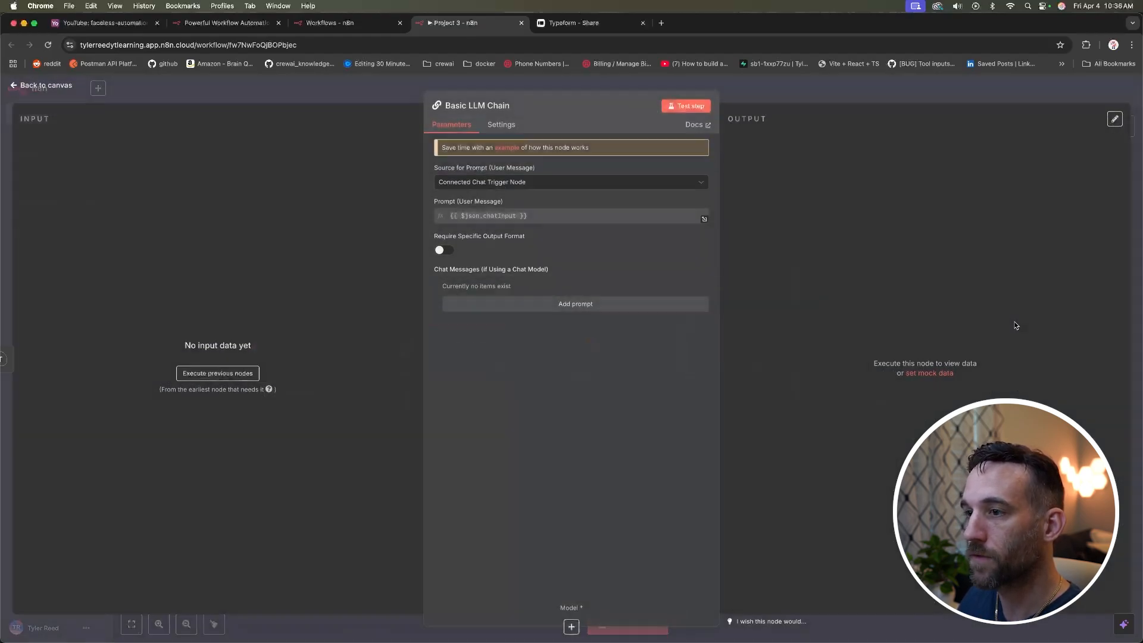
pyautogui.click(527, 185)
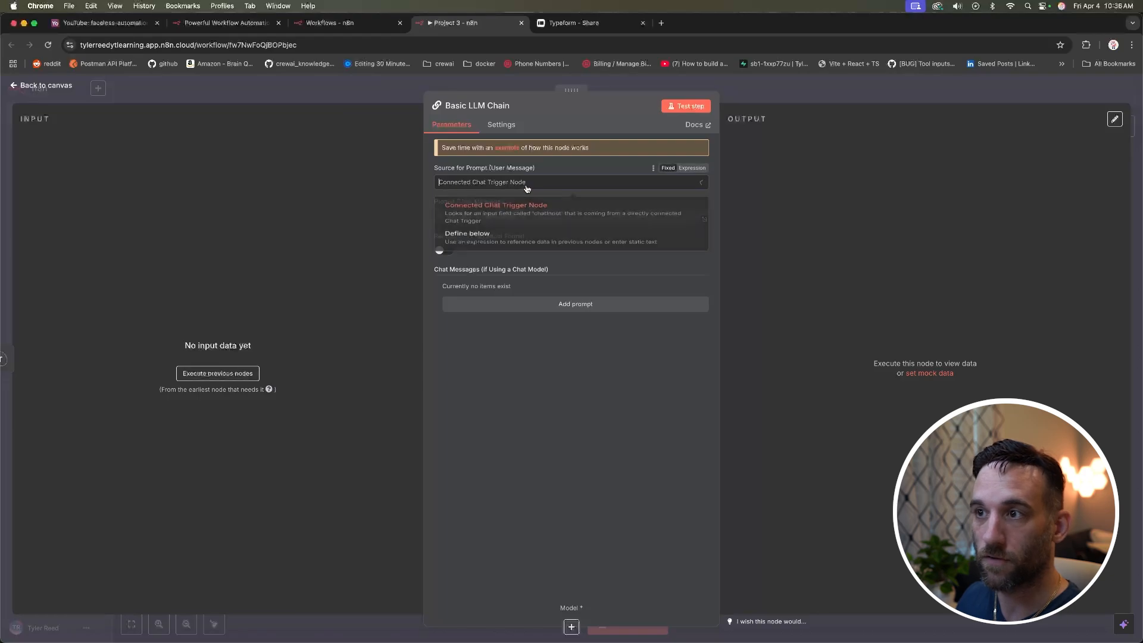
pyautogui.click(529, 241)
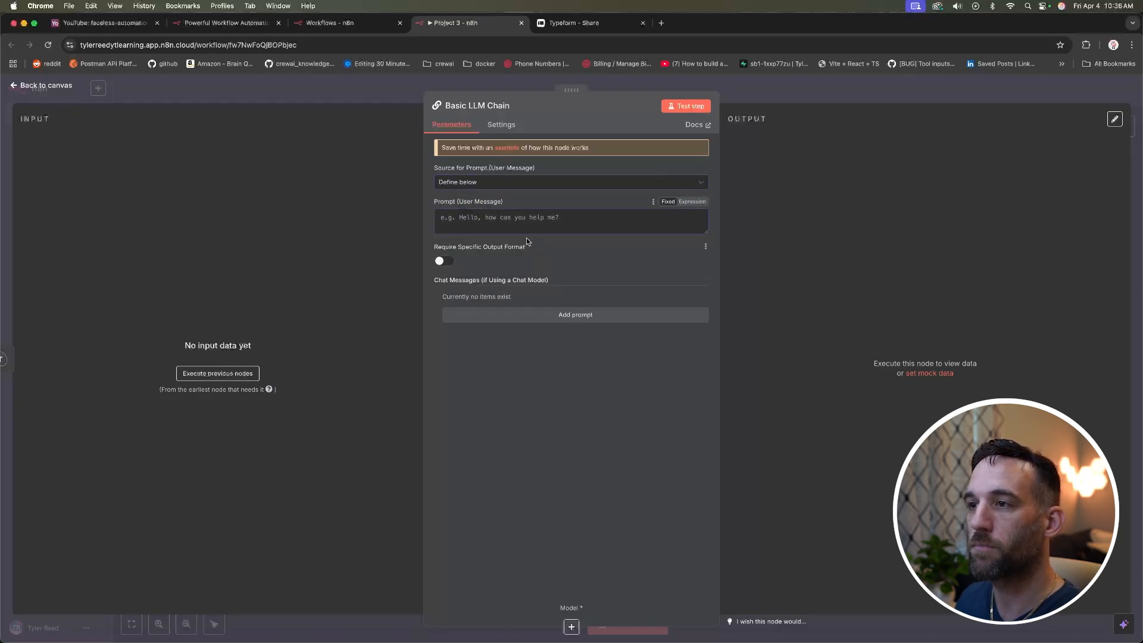
pyautogui.click(50, 85)
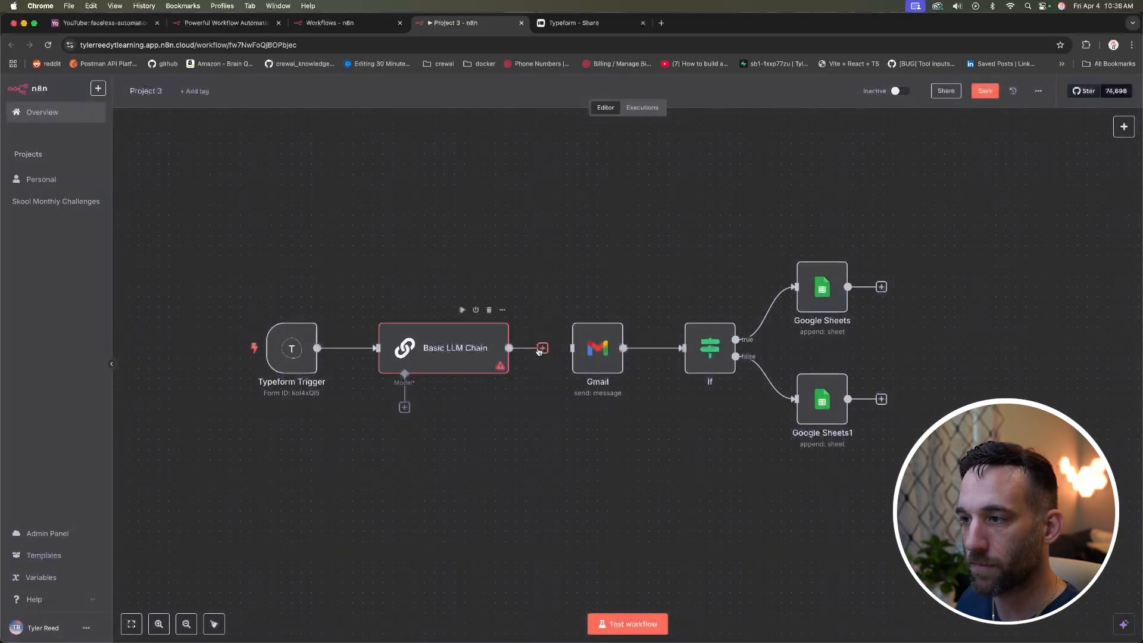
# Step: Link the Basic LLM Chain to Gmail, attach an Anthropic Chat Model, and start a new credential
pyautogui.moveTo(539, 350); pyautogui.dragTo(572, 348)
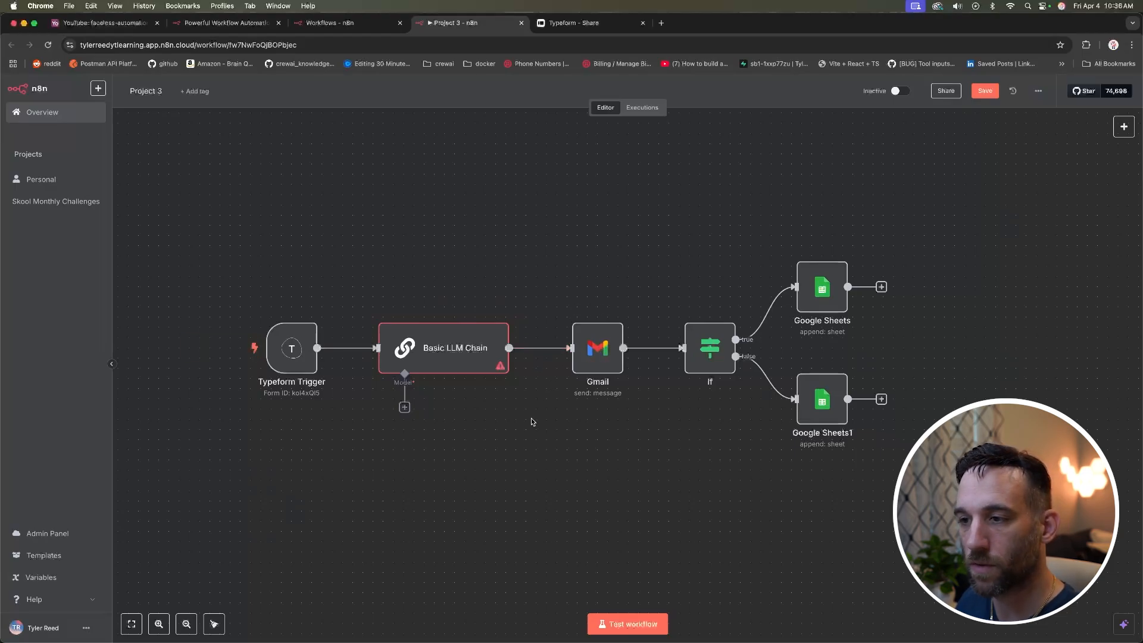
pyautogui.click(405, 408)
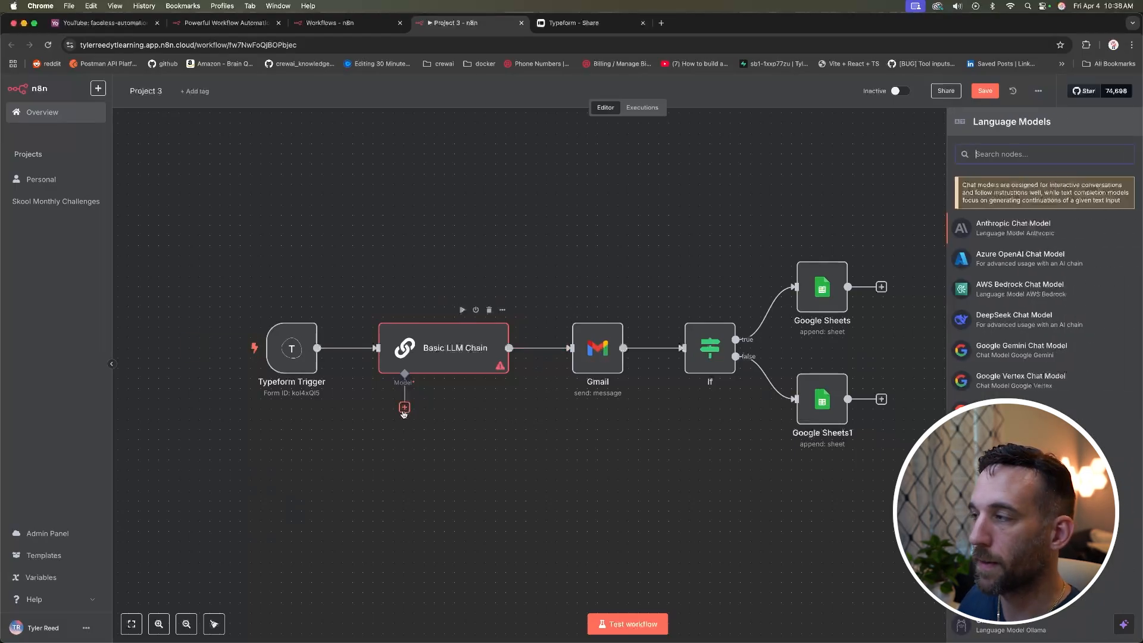
pyautogui.scroll(-2, 1012, 220)
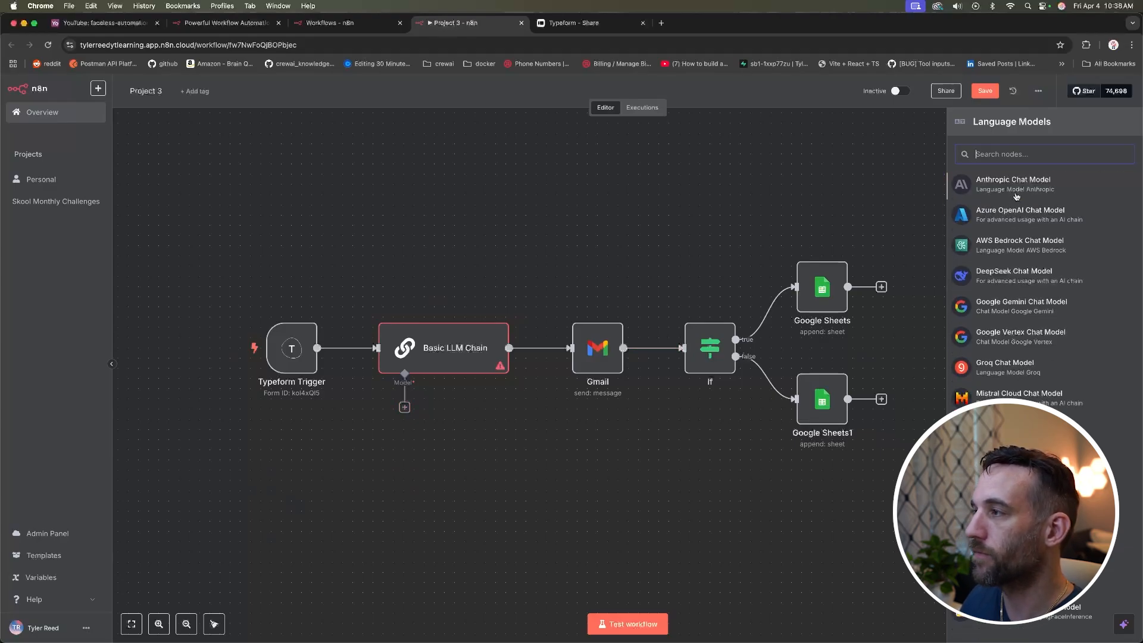
pyautogui.scroll(-1, 1021, 213)
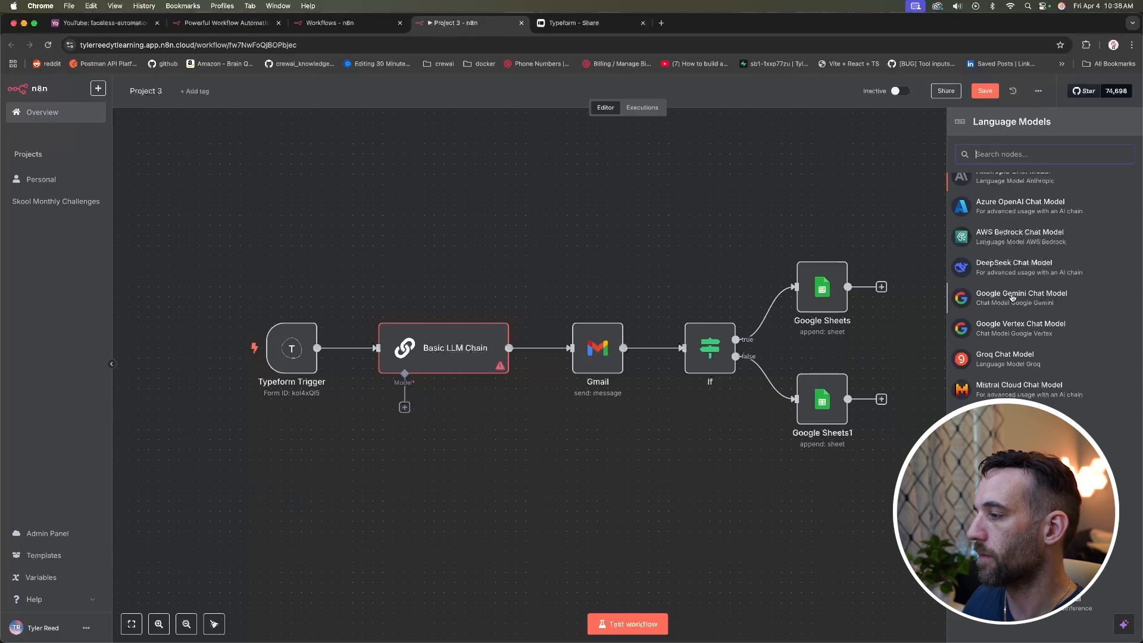
pyautogui.scroll(2, 1012, 298)
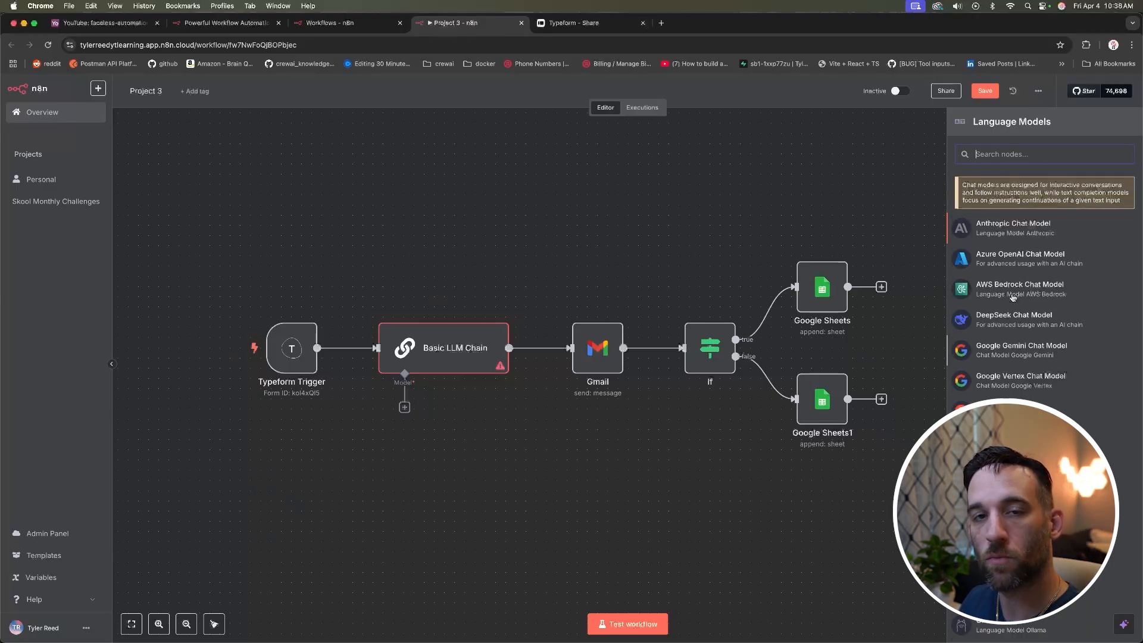
pyautogui.click(1013, 228)
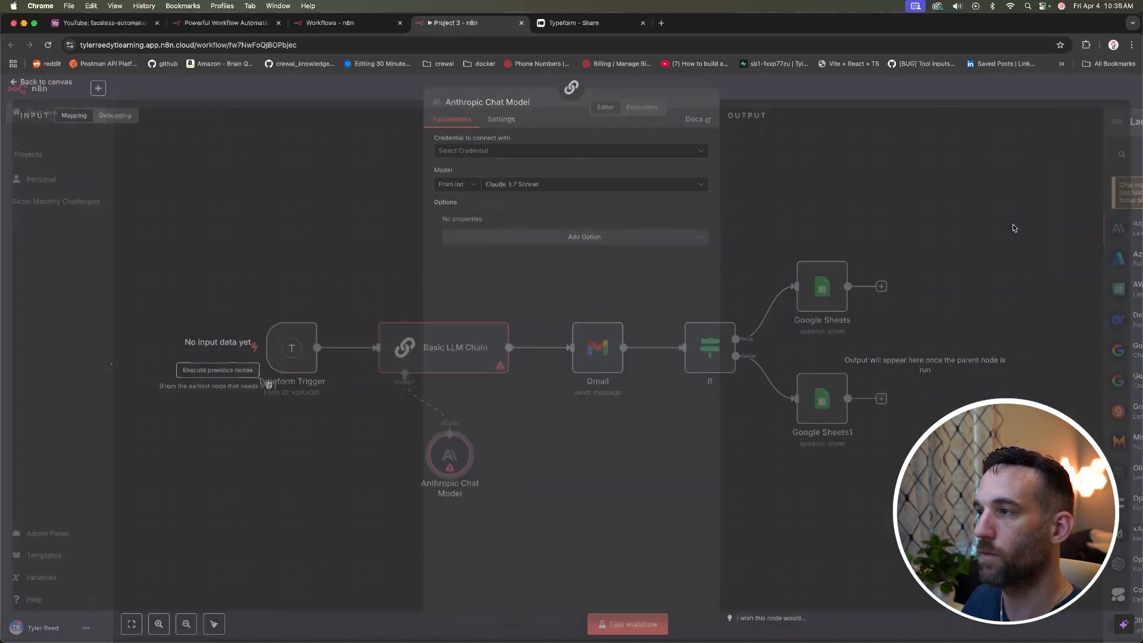
pyautogui.click(670, 159)
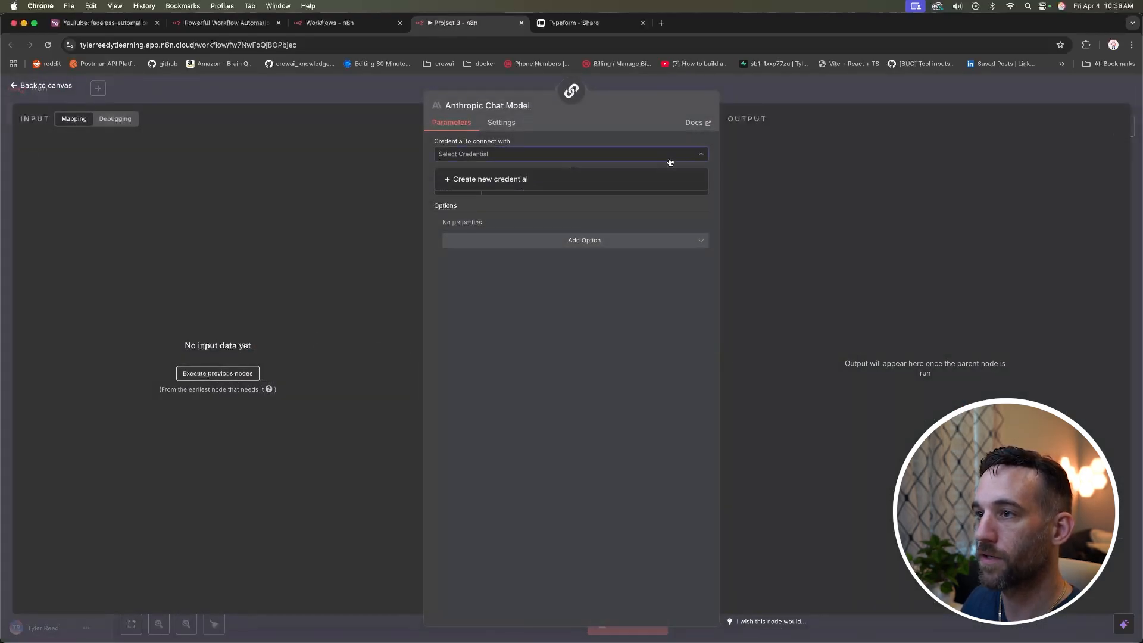
pyautogui.click(559, 181)
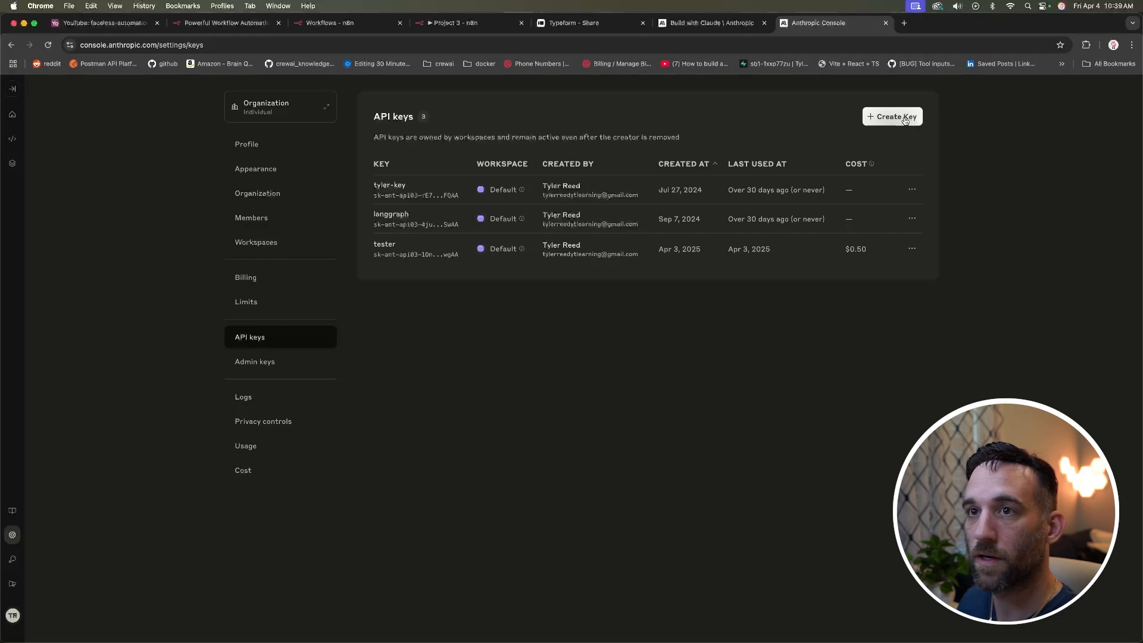
# Step: Create a new Anthropic API key named 'n8n-test'
pyautogui.click(904, 117)
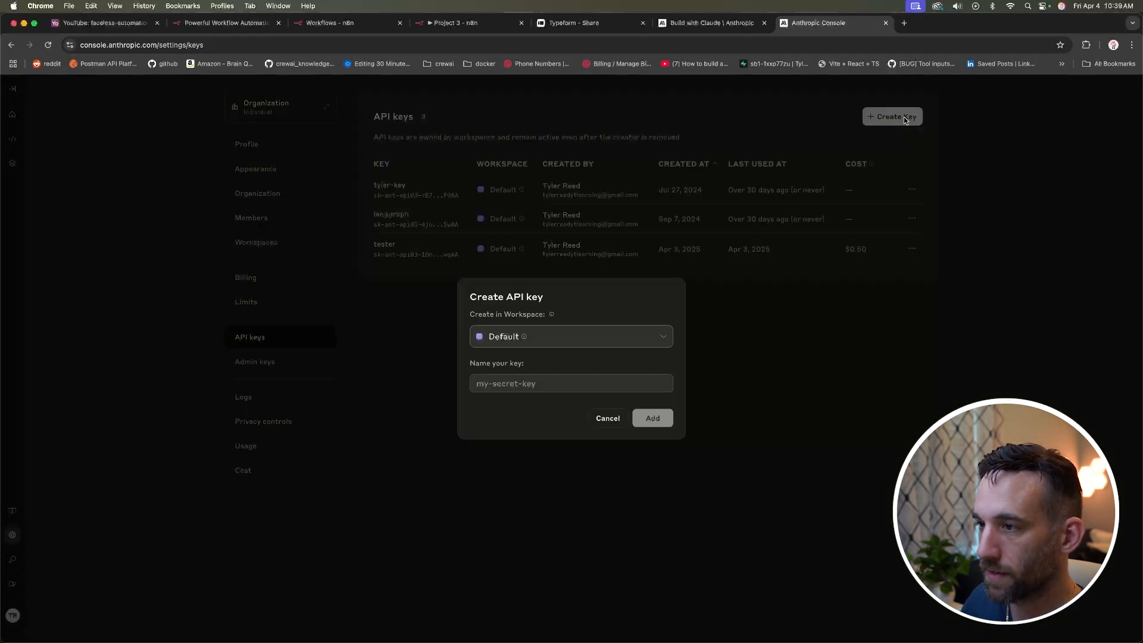
pyautogui.click(520, 385)
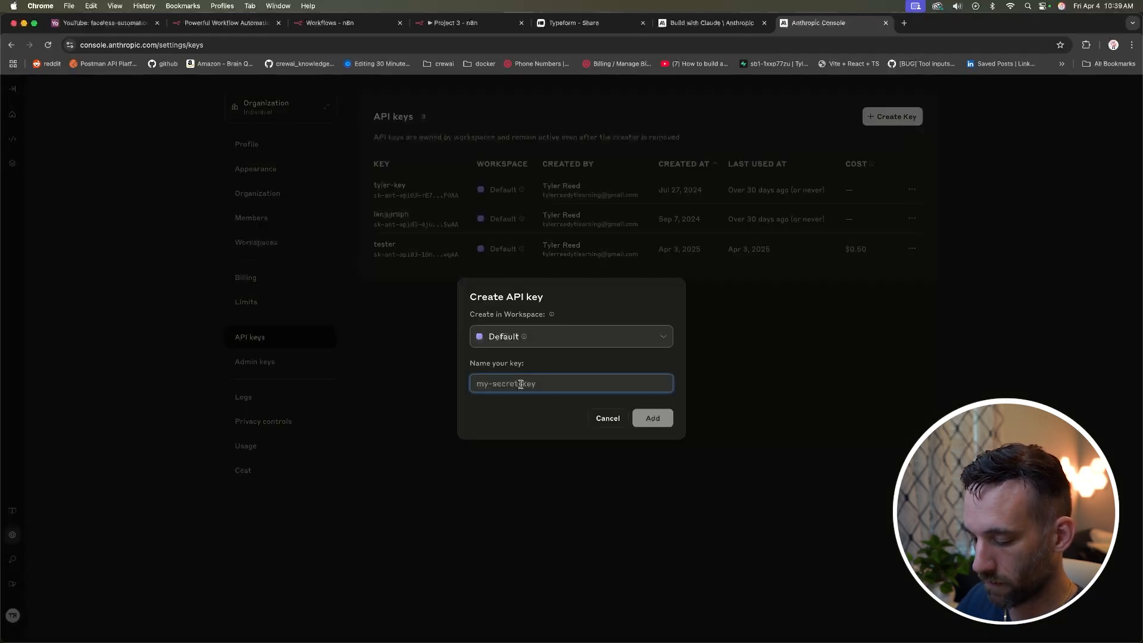
pyautogui.write('n8n-test')
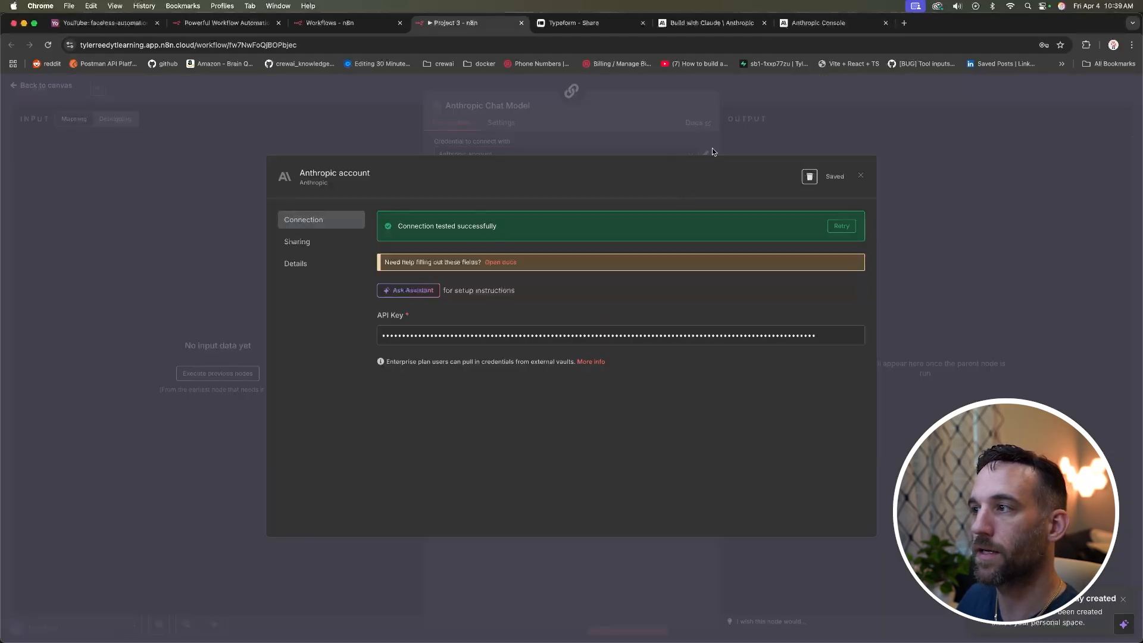
# Step: Keep the saved Anthropic credential with Claude 3.7 Sonnet and move the model node lower left
pyautogui.click(860, 176)
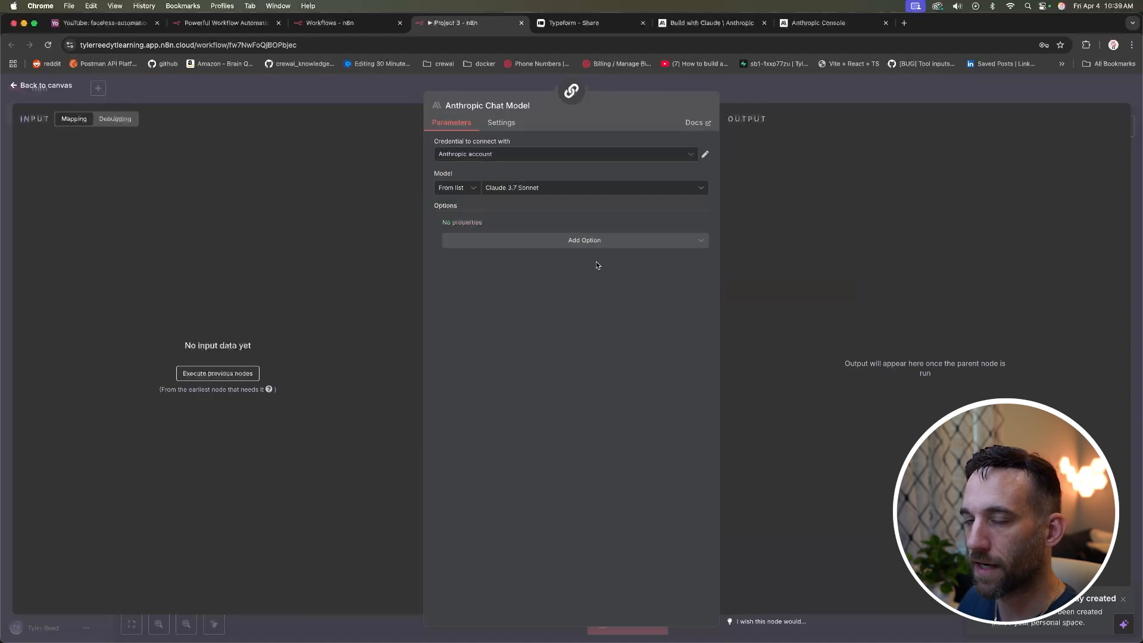
pyautogui.click(540, 189)
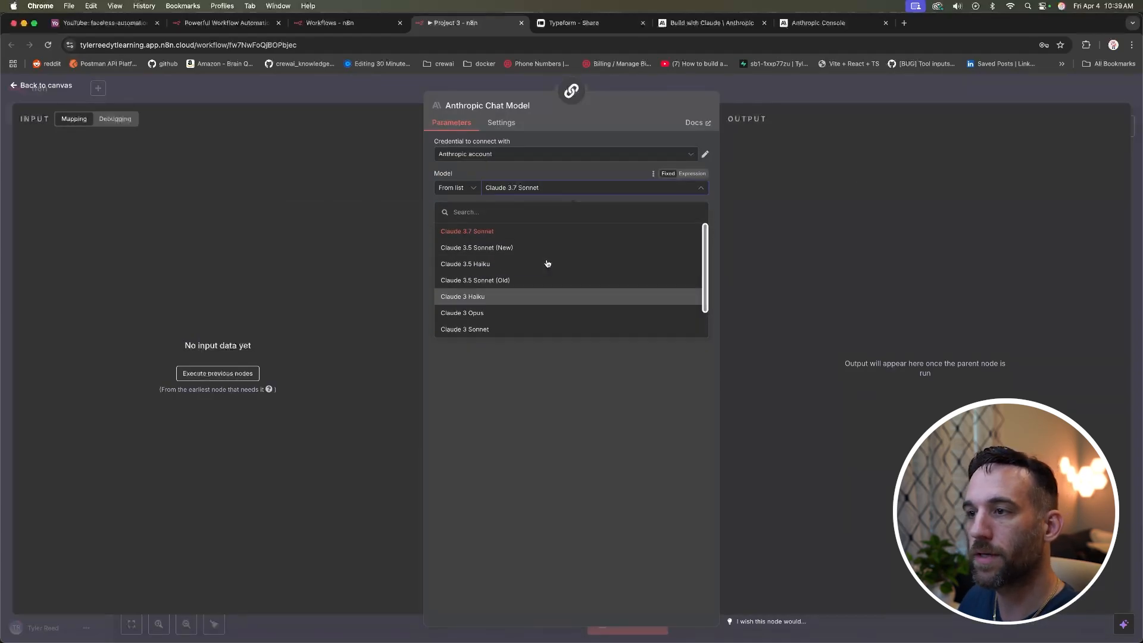
pyautogui.click(562, 373)
pyautogui.click(59, 87)
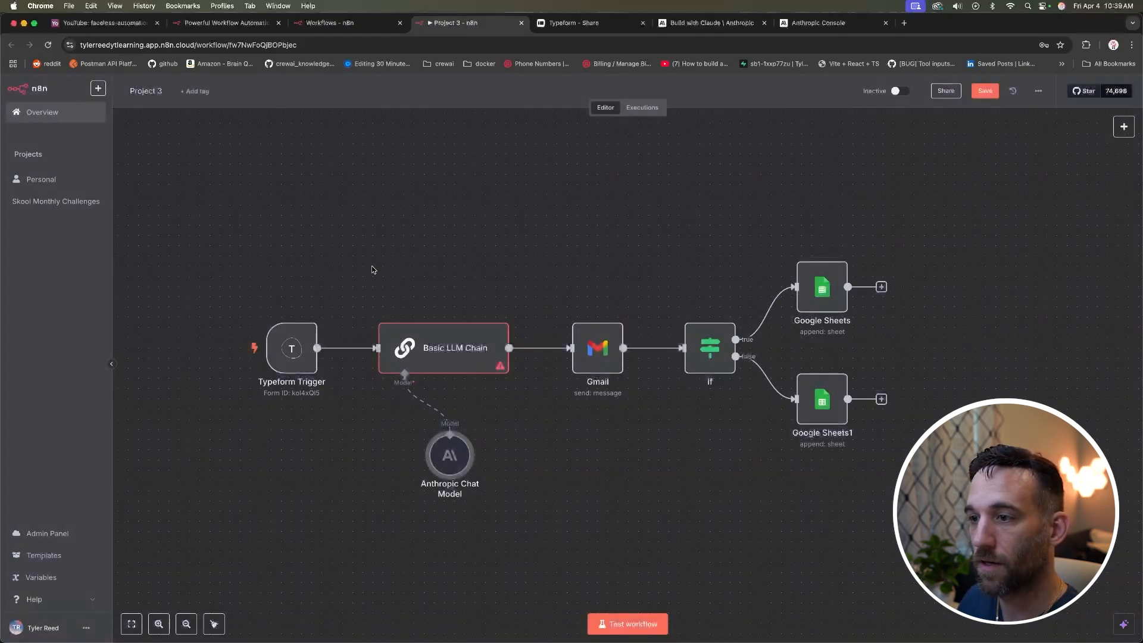
pyautogui.moveTo(452, 464); pyautogui.dragTo(370, 484)
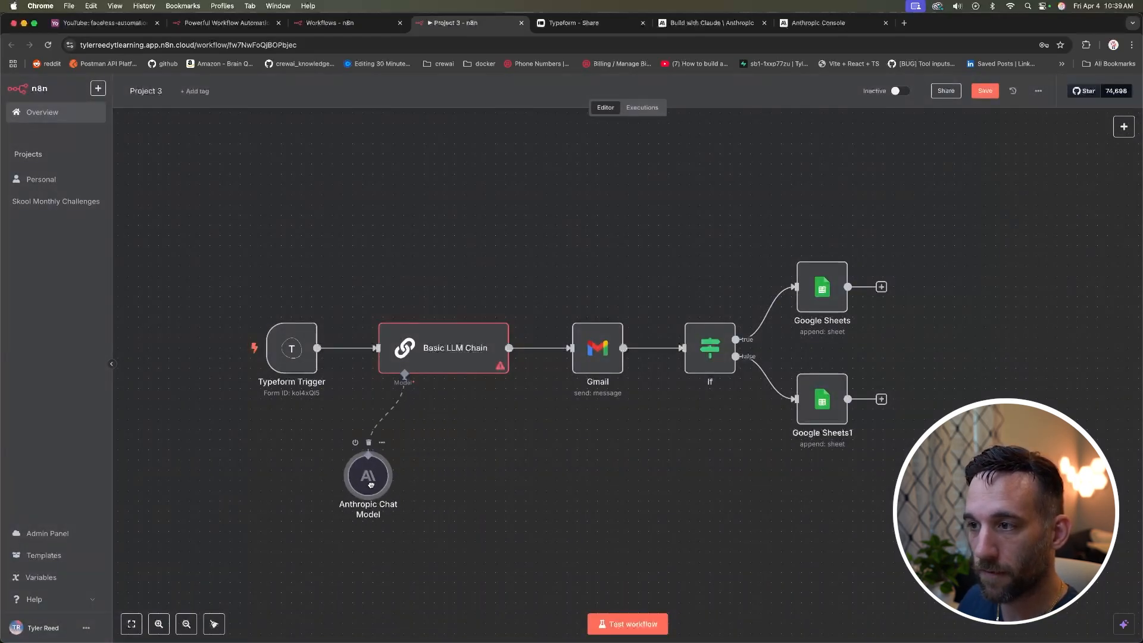
# Step: Glance at the Basic LLM Chain prompt, then open the Typeform Trigger settings
pyautogui.doubleClick(438, 372)
pyautogui.click(507, 223)
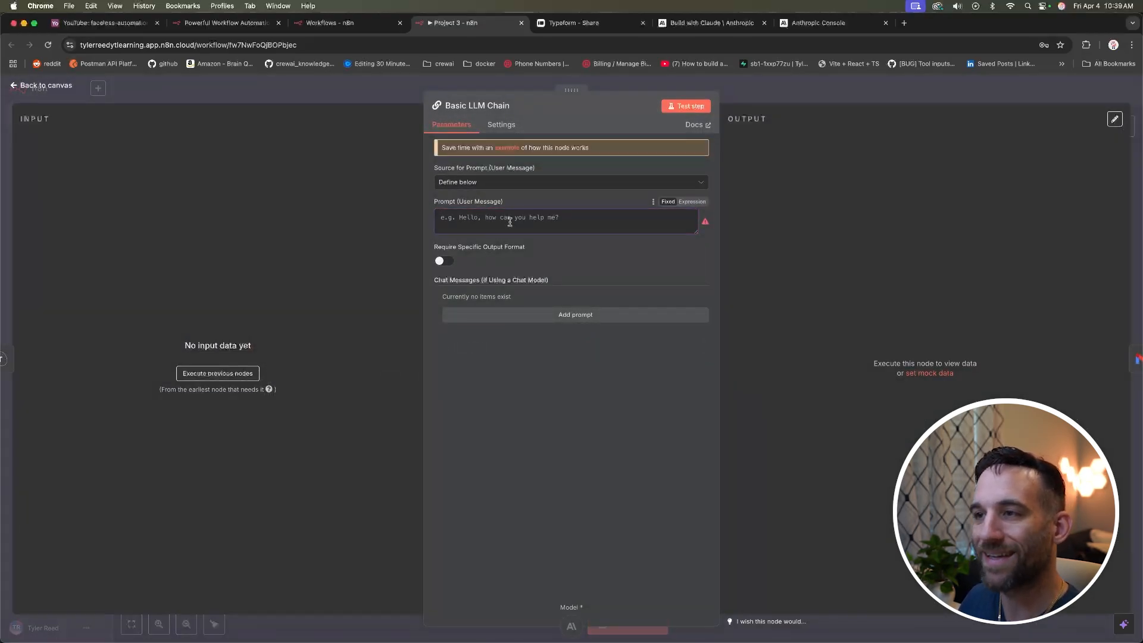
pyautogui.press('Escape')
pyautogui.doubleClick(296, 350)
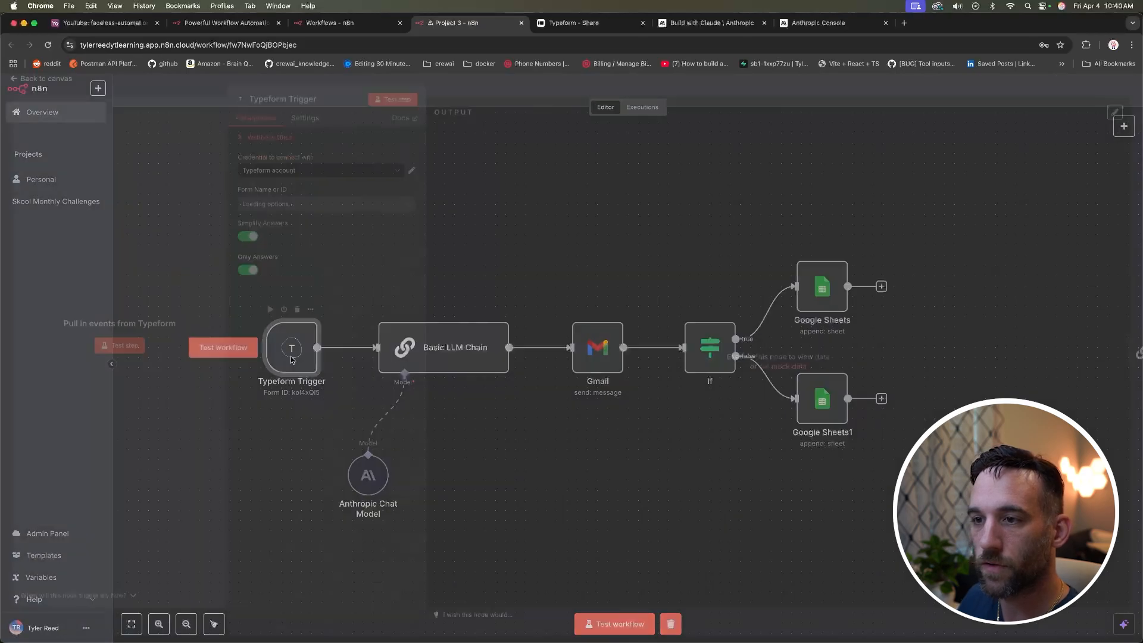
# Step: Start listening for a test event and load the Typeform share link in a new tab
pyautogui.click(392, 106)
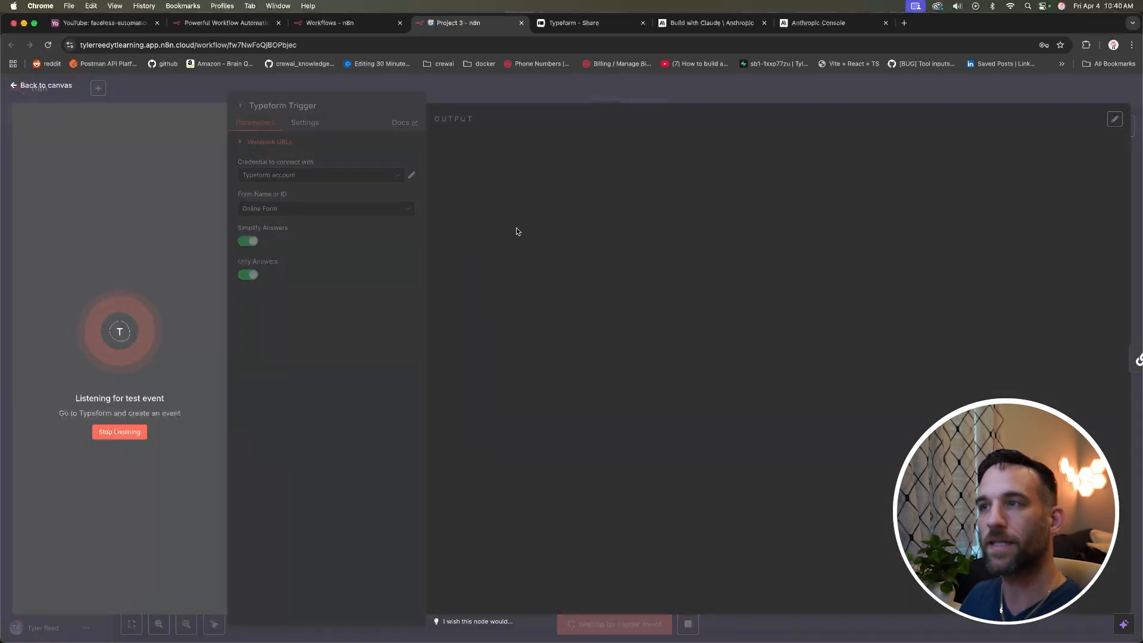
pyautogui.click(604, 24)
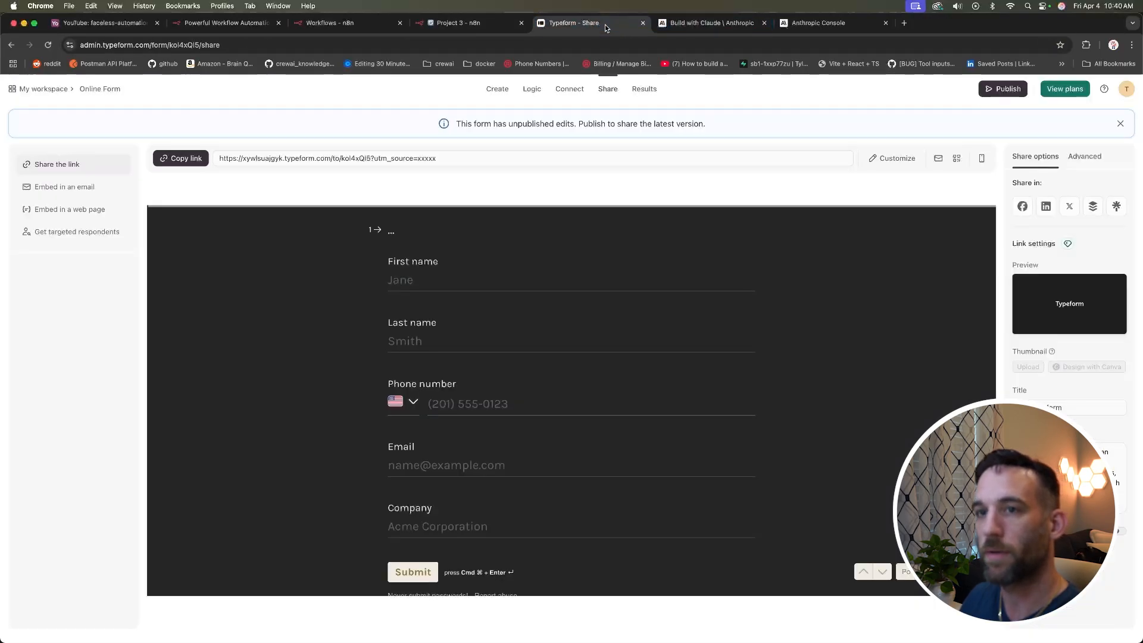
pyautogui.click(188, 159)
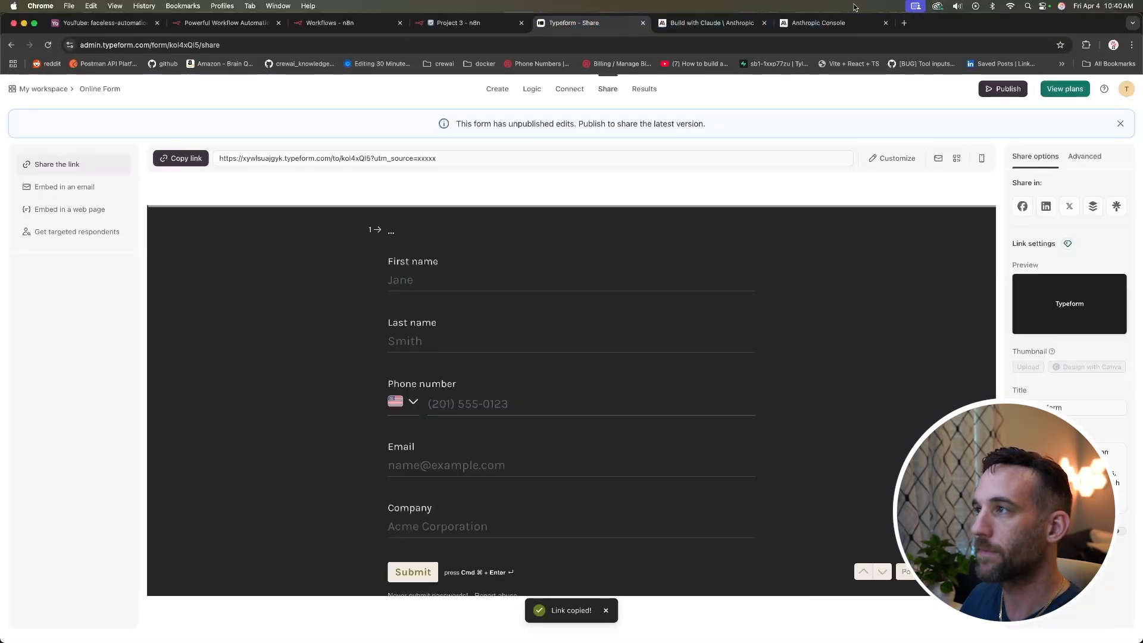
pyautogui.click(904, 24)
pyautogui.press('super+v')
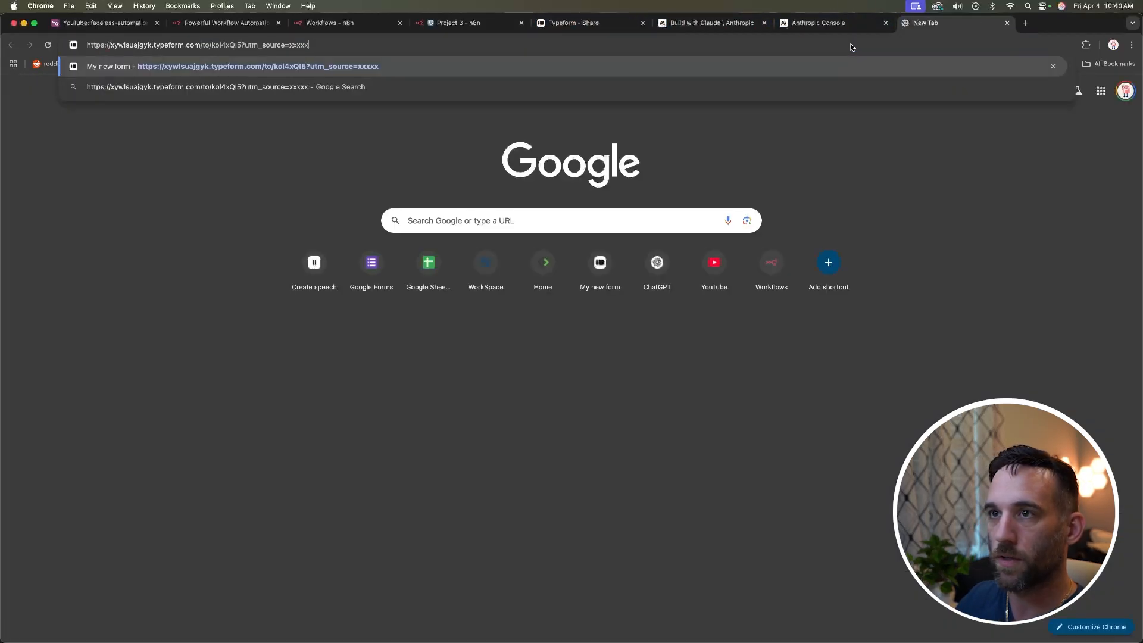
pyautogui.press('Return')
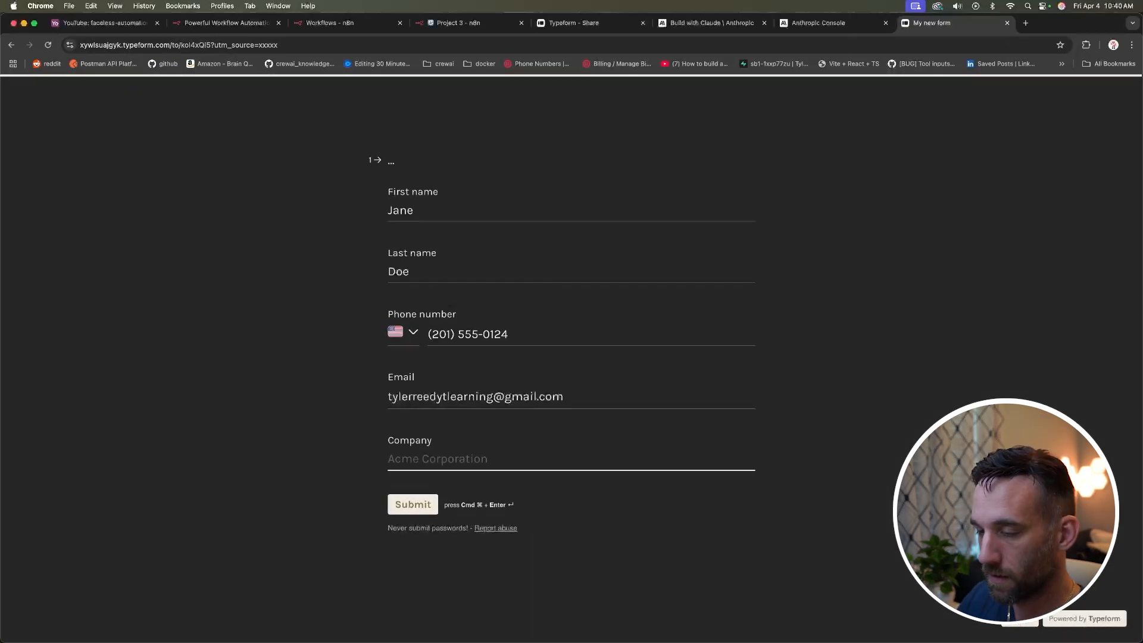
# Step: Fill in the form with company 'TylerAI', submit it, and return to n8n
pyautogui.write('TylerAI')
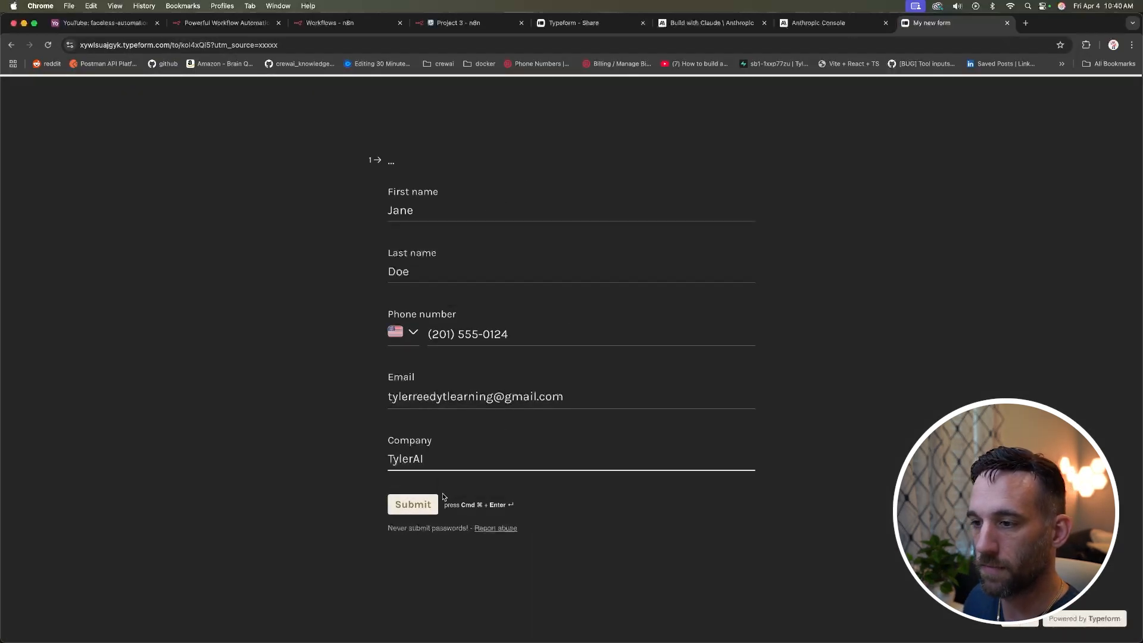
pyautogui.click(413, 504)
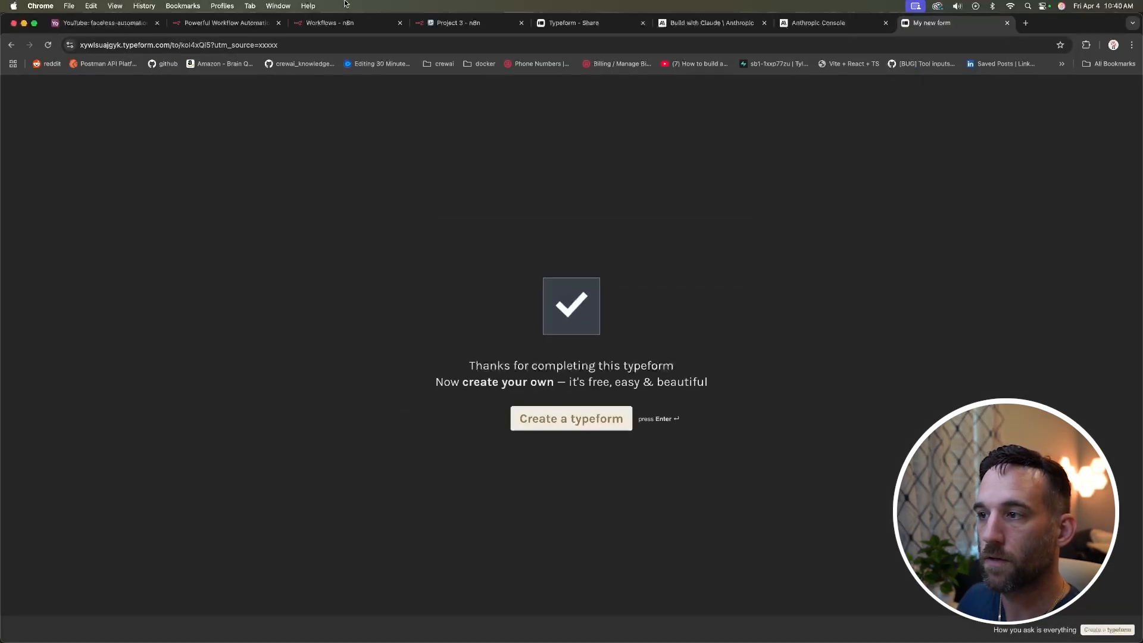
pyautogui.click(454, 23)
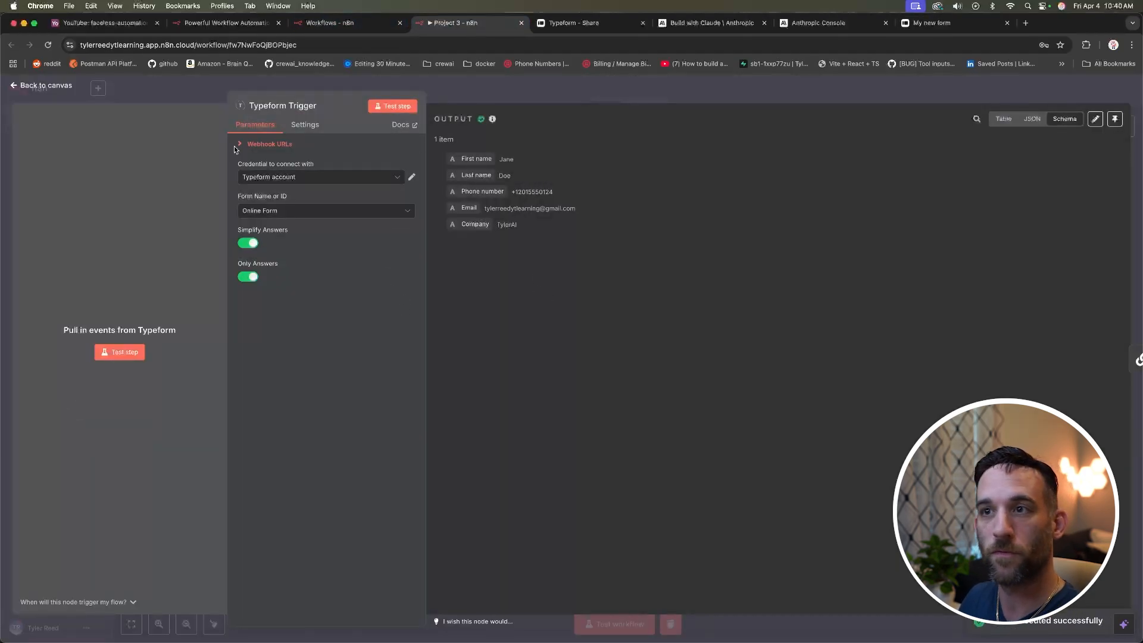
# Step: Replace the LLM Chain prompt with an expression requesting an HTML response email from the Typeform fields
pyautogui.click(57, 85)
pyautogui.doubleClick(414, 344)
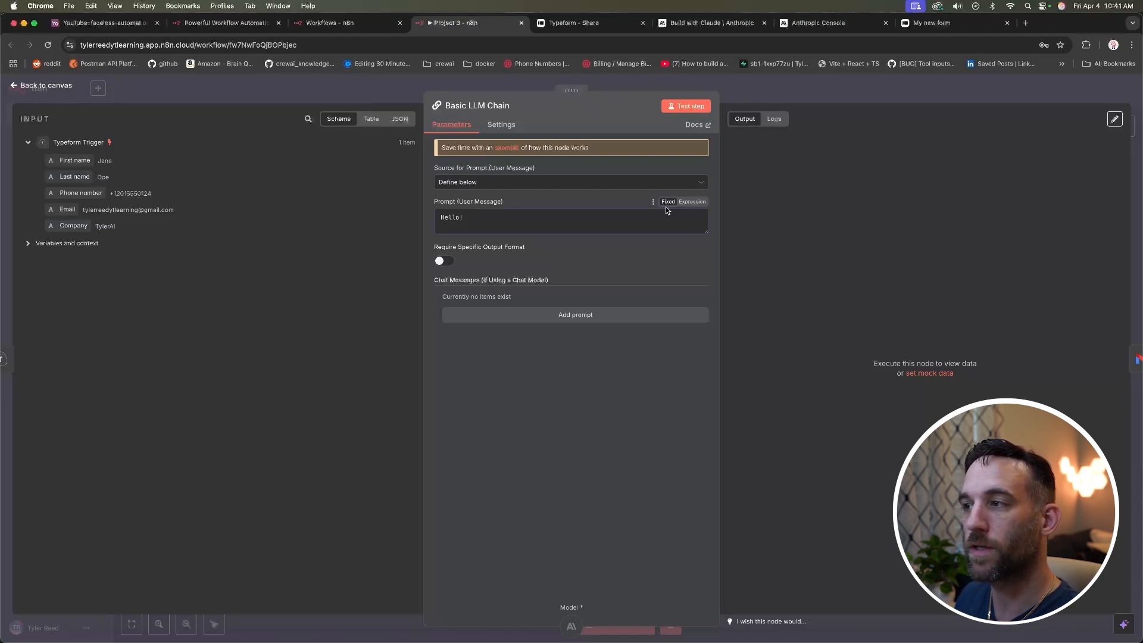
pyautogui.click(689, 202)
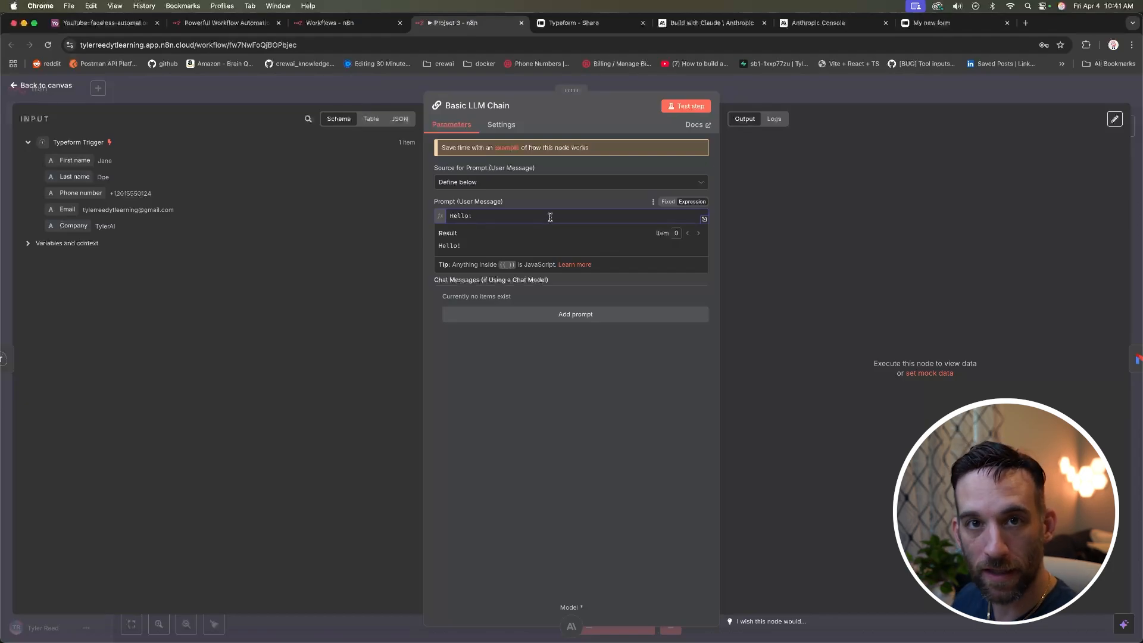
pyautogui.press('super+a')
pyautogui.press('super+v')
pyautogui.scroll(3, 649, 248)
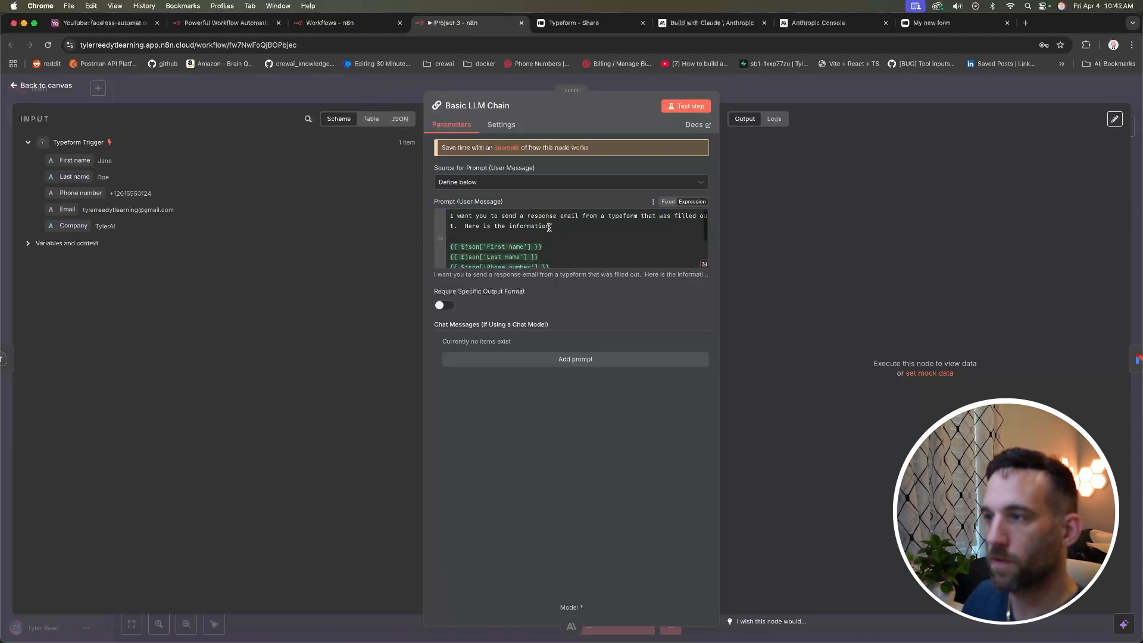
pyautogui.scroll(-3, 632, 246)
pyautogui.click(626, 244)
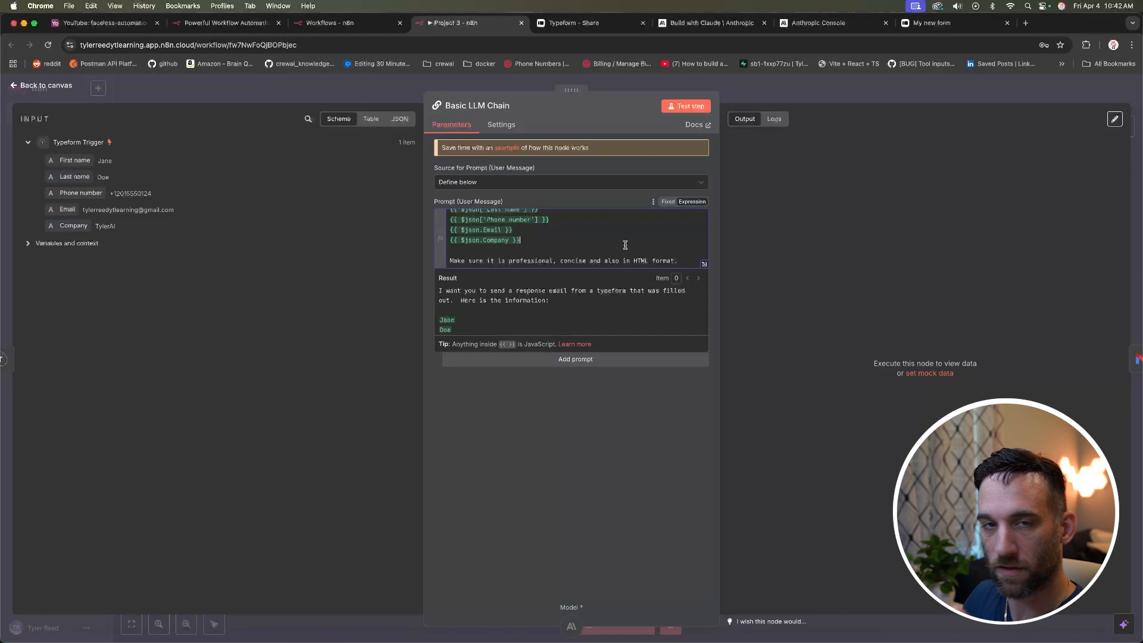
# Step: Review the prompt's five Typeform field expressions and their resolved values in the full editor
pyautogui.click(704, 265)
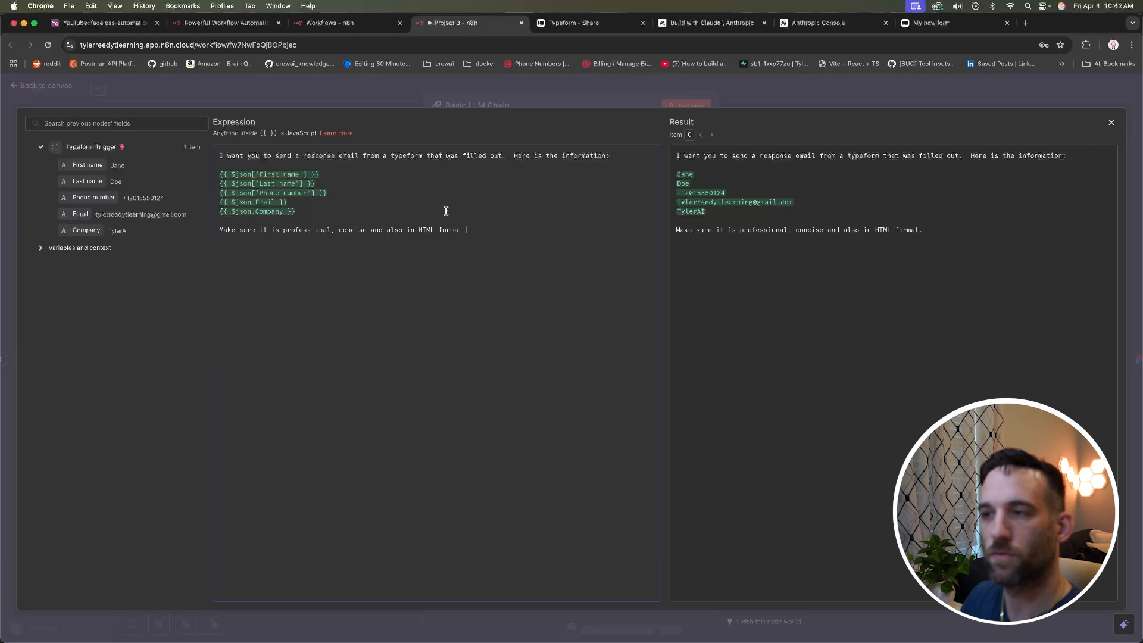
pyautogui.click(474, 231)
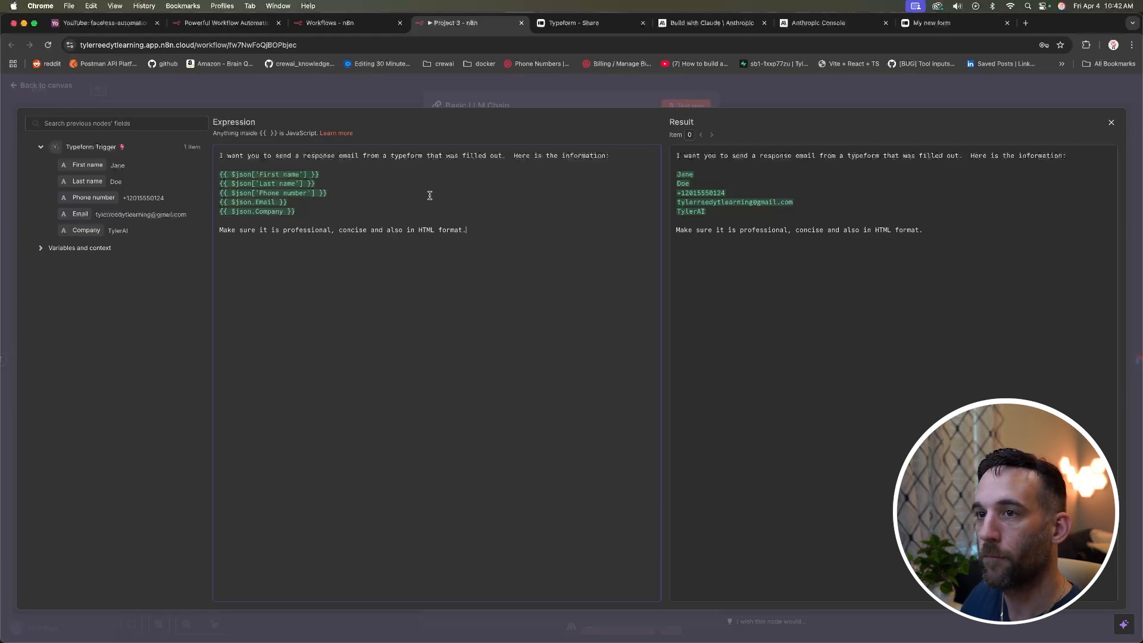
pyautogui.moveTo(297, 212); pyautogui.dragTo(212, 176)
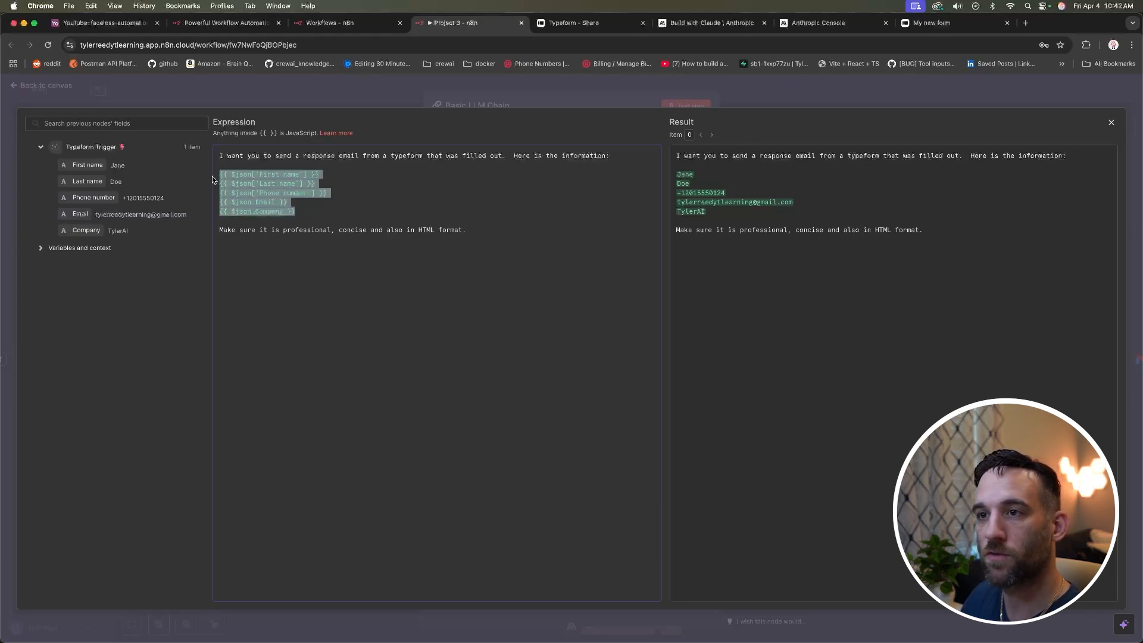
pyautogui.click(360, 204)
pyautogui.moveTo(677, 155); pyautogui.dragTo(721, 211)
pyautogui.click(721, 210)
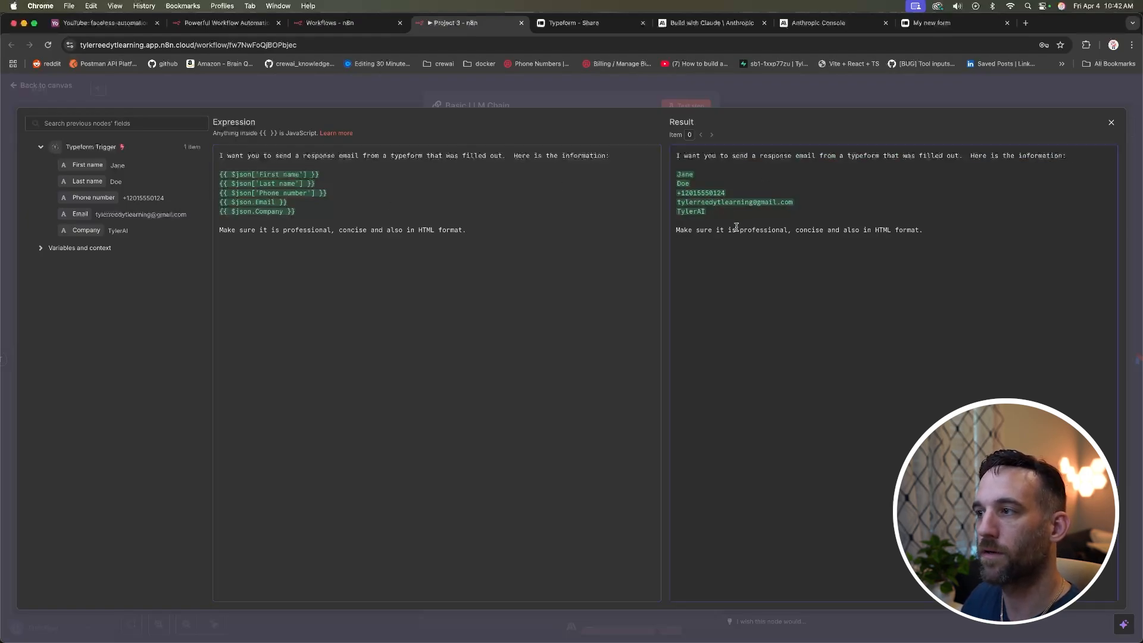
pyautogui.click(65, 98)
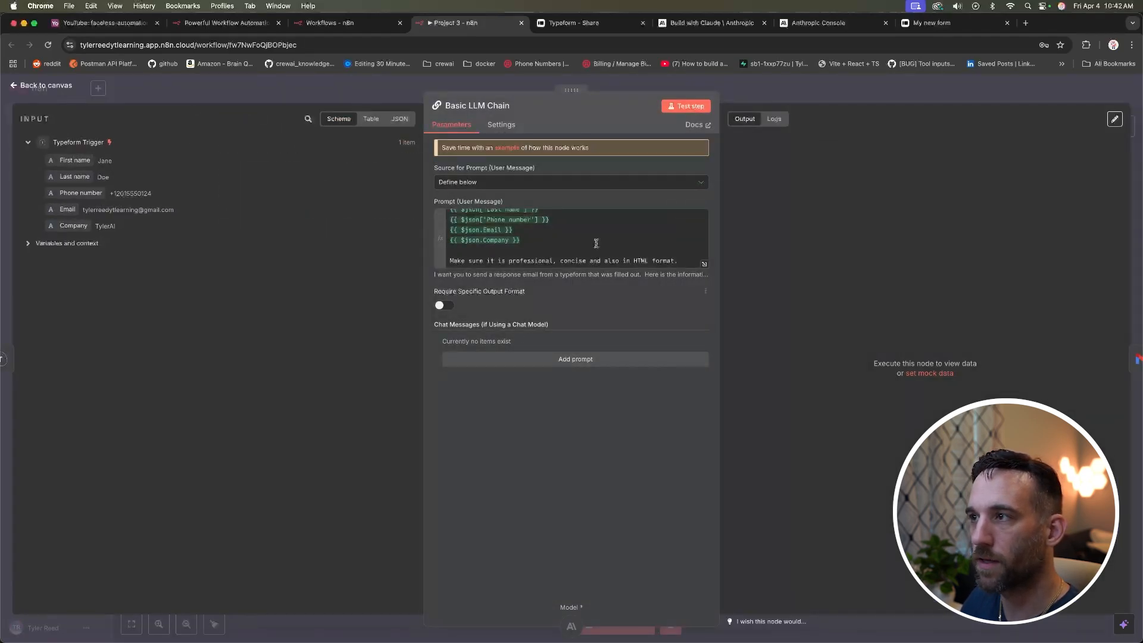
# Step: Test the LLM chain and check its generated HTML email in JSON and table views
pyautogui.click(686, 106)
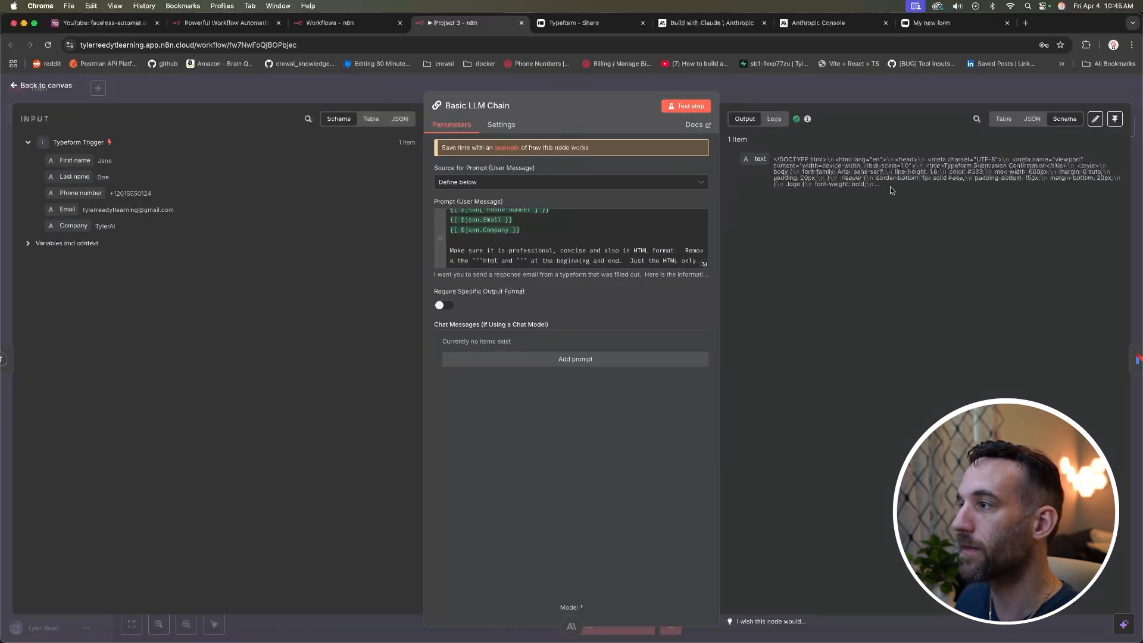
pyautogui.moveTo(891, 190); pyautogui.dragTo(774, 165)
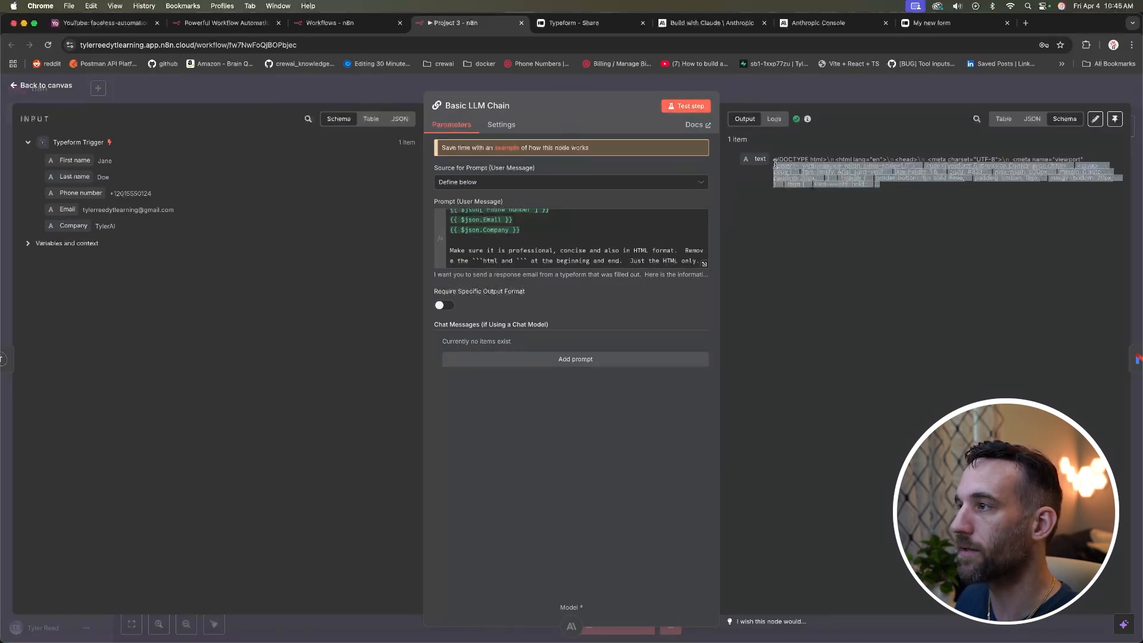
pyautogui.click(1033, 119)
pyautogui.click(1003, 120)
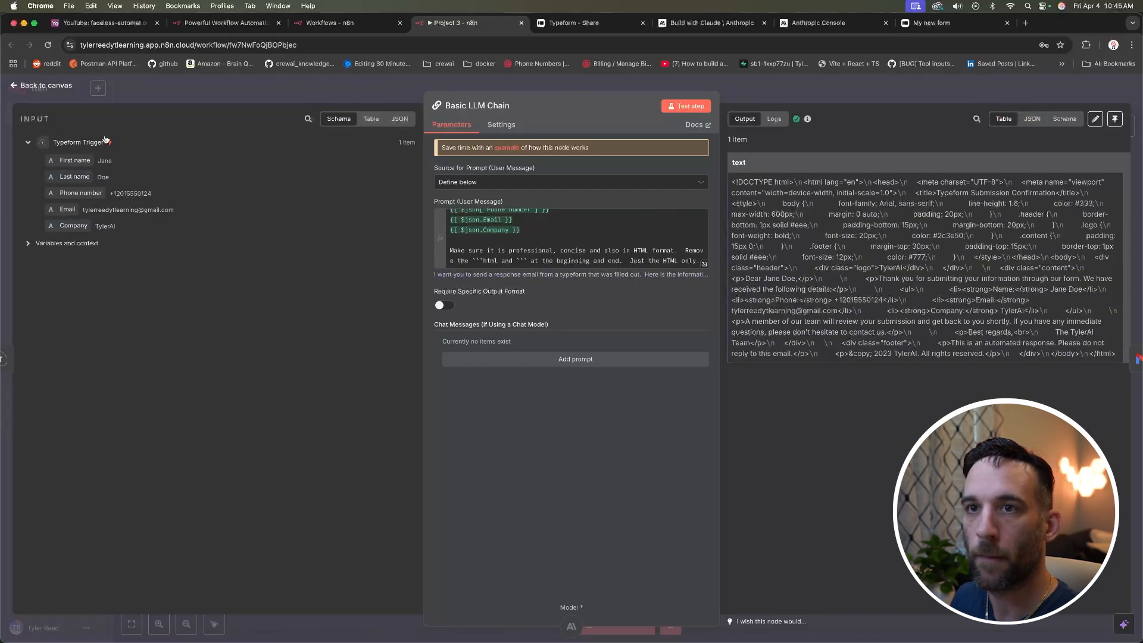
pyautogui.click(30, 89)
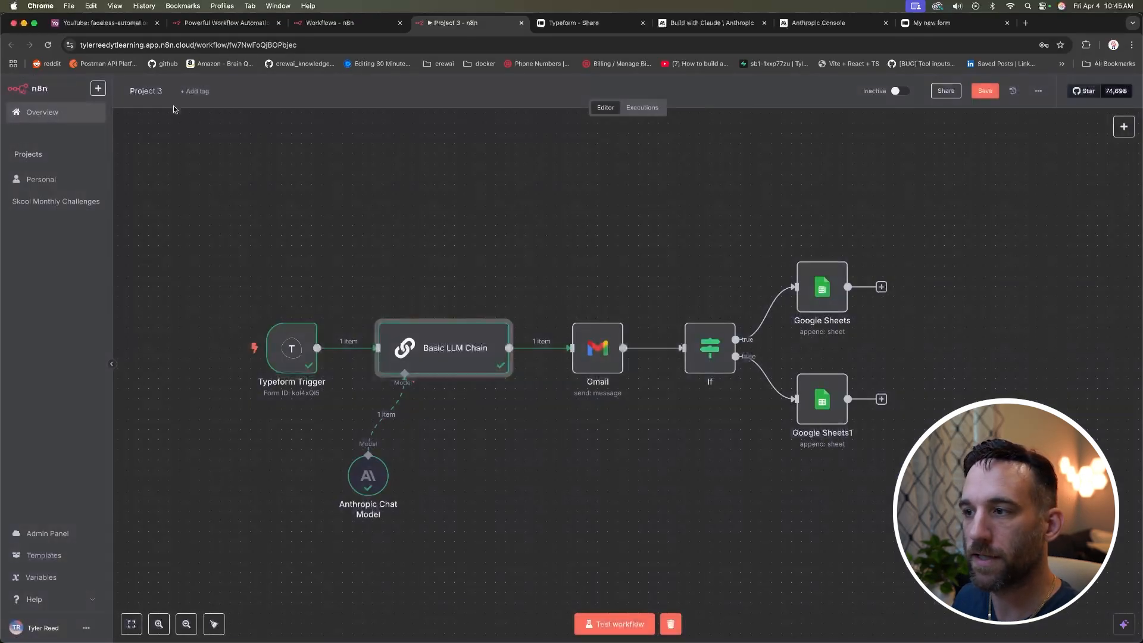
# Step: Set the Gmail recipient to the Typeform trigger's Email field as an expression
pyautogui.doubleClick(592, 355)
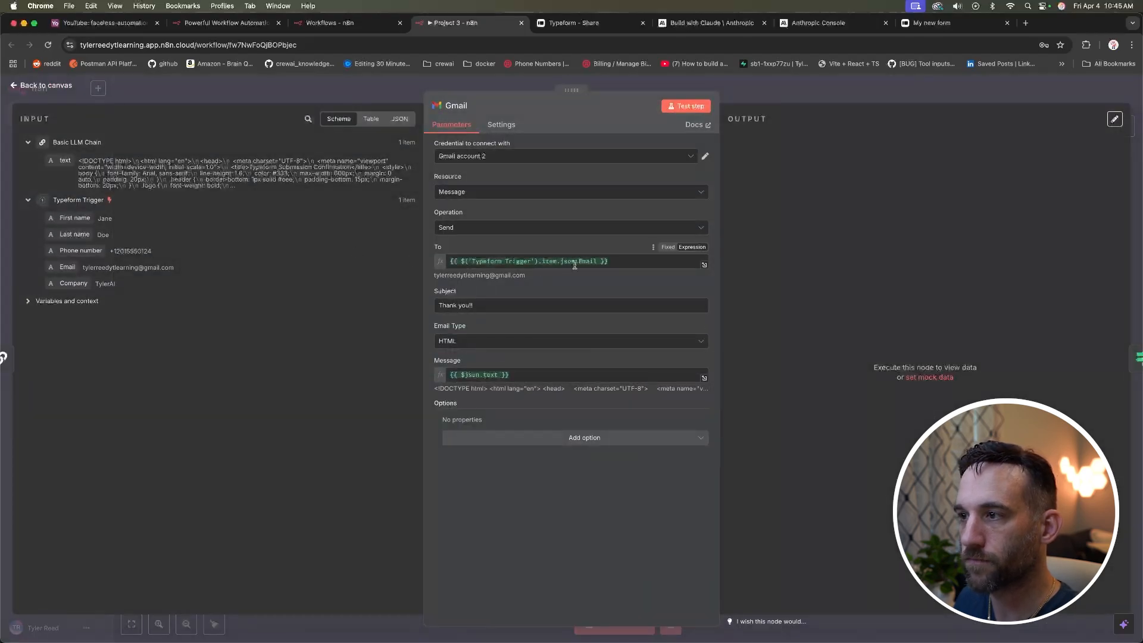
pyautogui.click(626, 263)
pyautogui.click(87, 268)
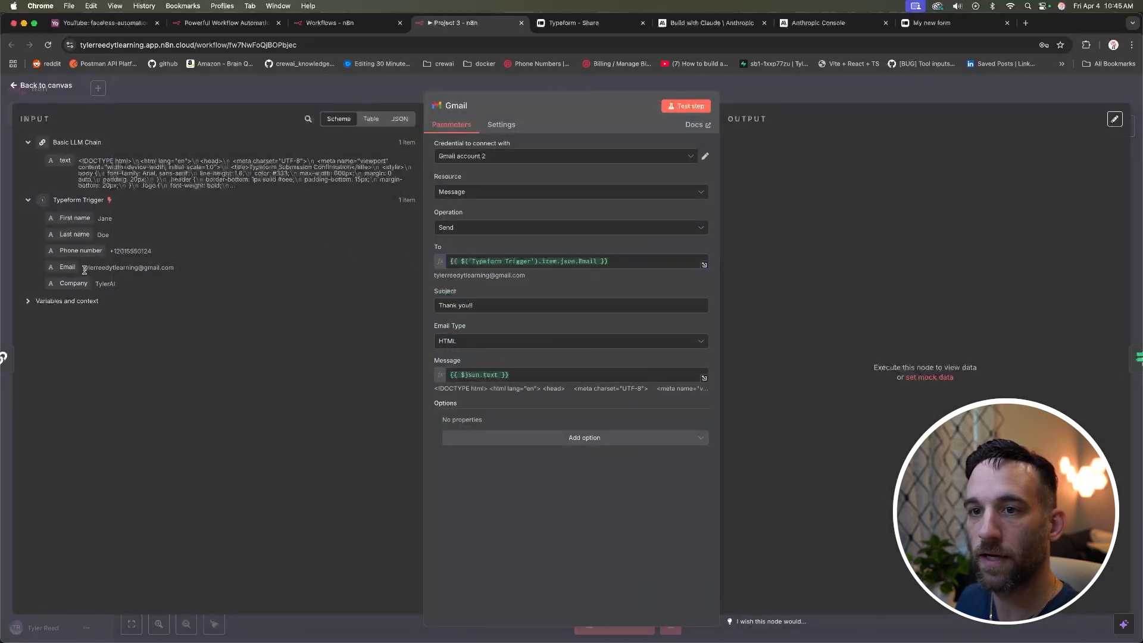
pyautogui.tripleClick(636, 261)
pyautogui.press('BackSpace')
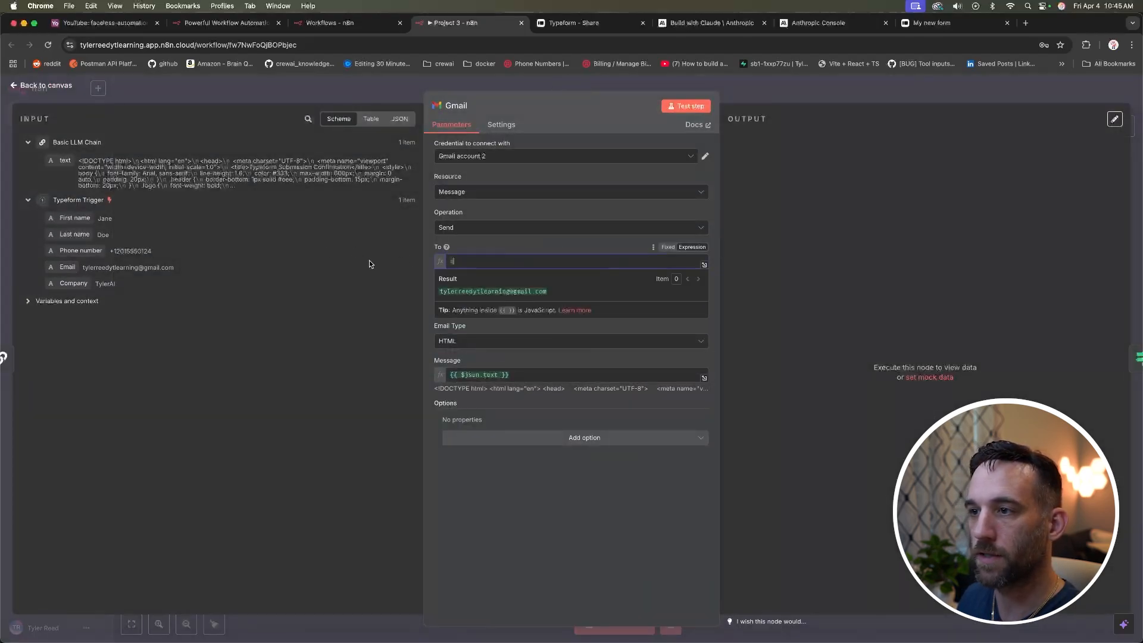
pyautogui.moveTo(67, 267); pyautogui.dragTo(470, 261)
pyautogui.click(660, 466)
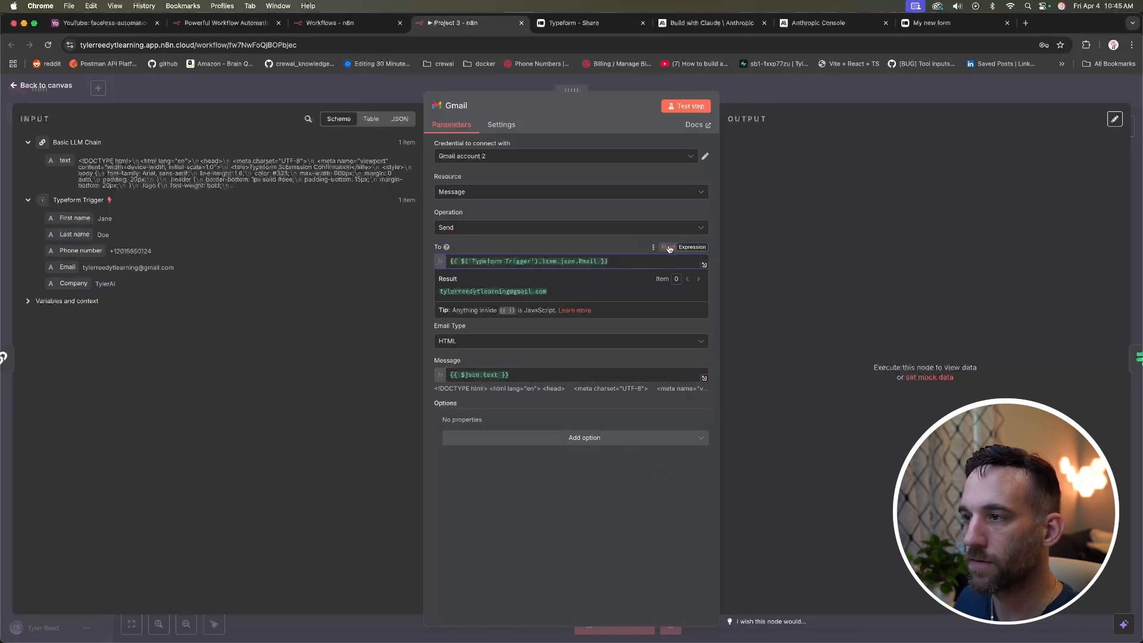
pyautogui.click(668, 247)
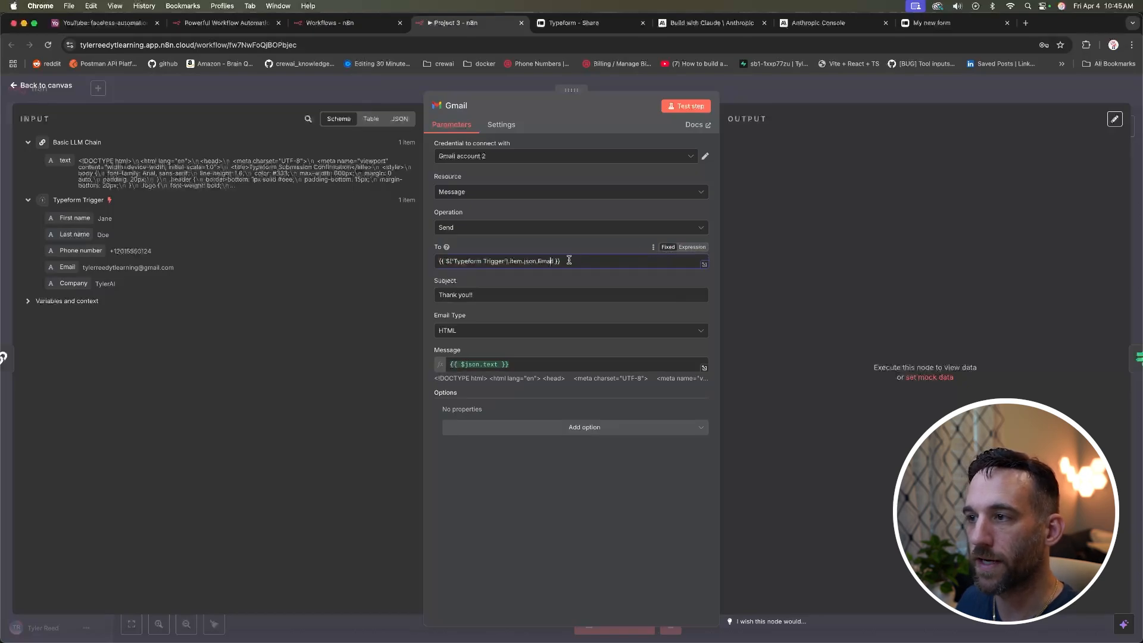
pyautogui.moveTo(566, 261); pyautogui.dragTo(447, 260)
pyautogui.click(566, 257)
pyautogui.moveTo(561, 261); pyautogui.dragTo(433, 260)
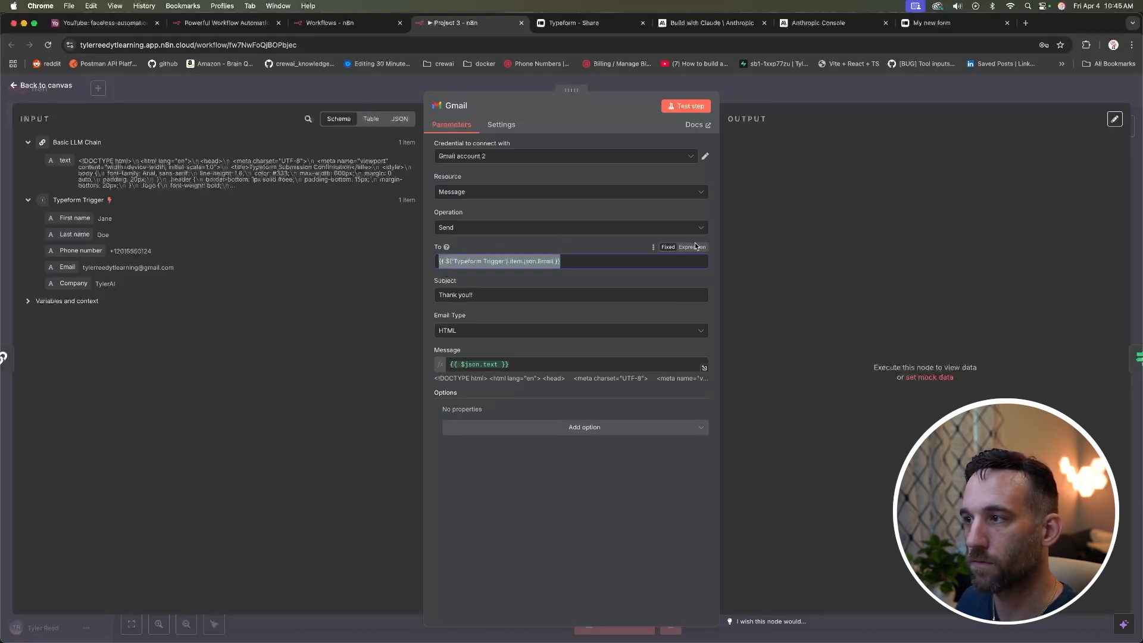
pyautogui.click(694, 248)
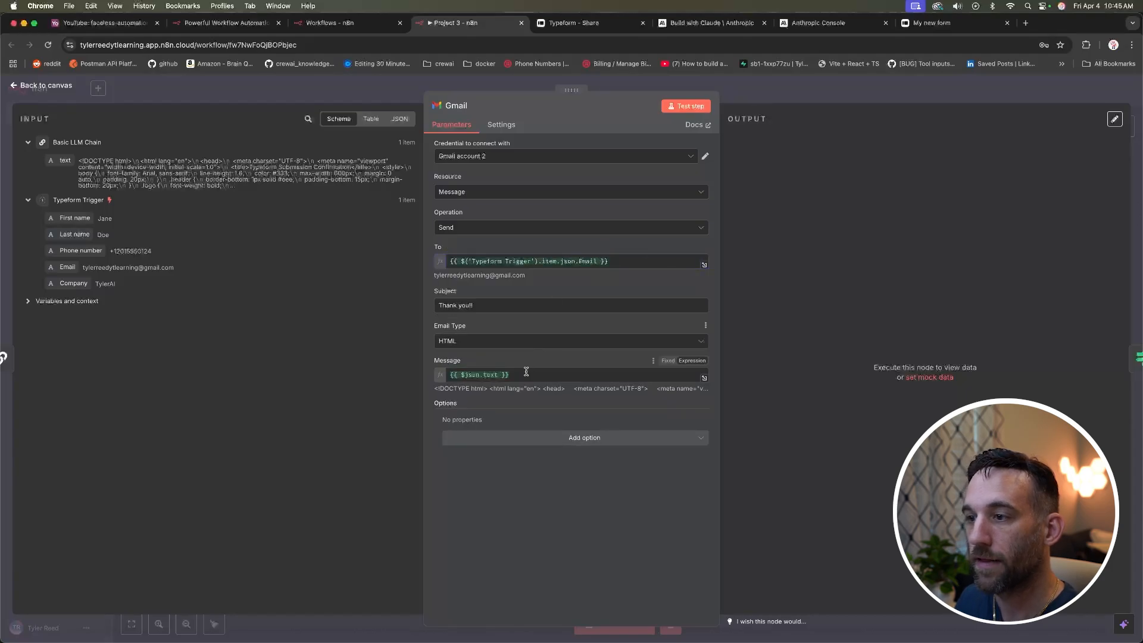
# Step: Preview the HTML message body, send a test email, and check the JSON result
pyautogui.click(528, 376)
pyautogui.click(224, 255)
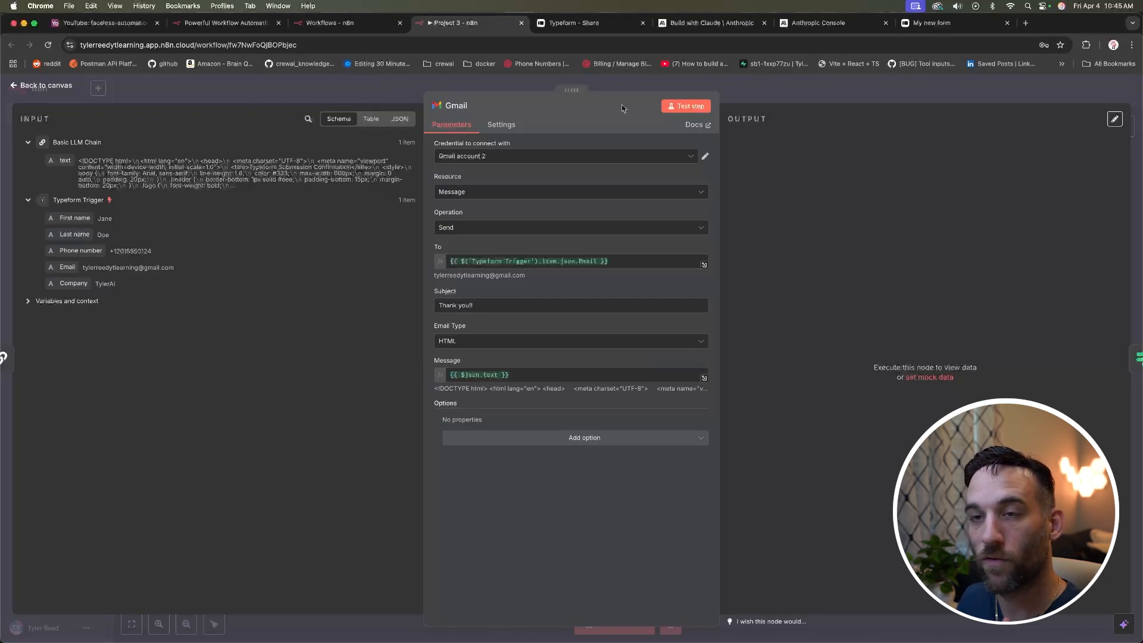
pyautogui.click(687, 109)
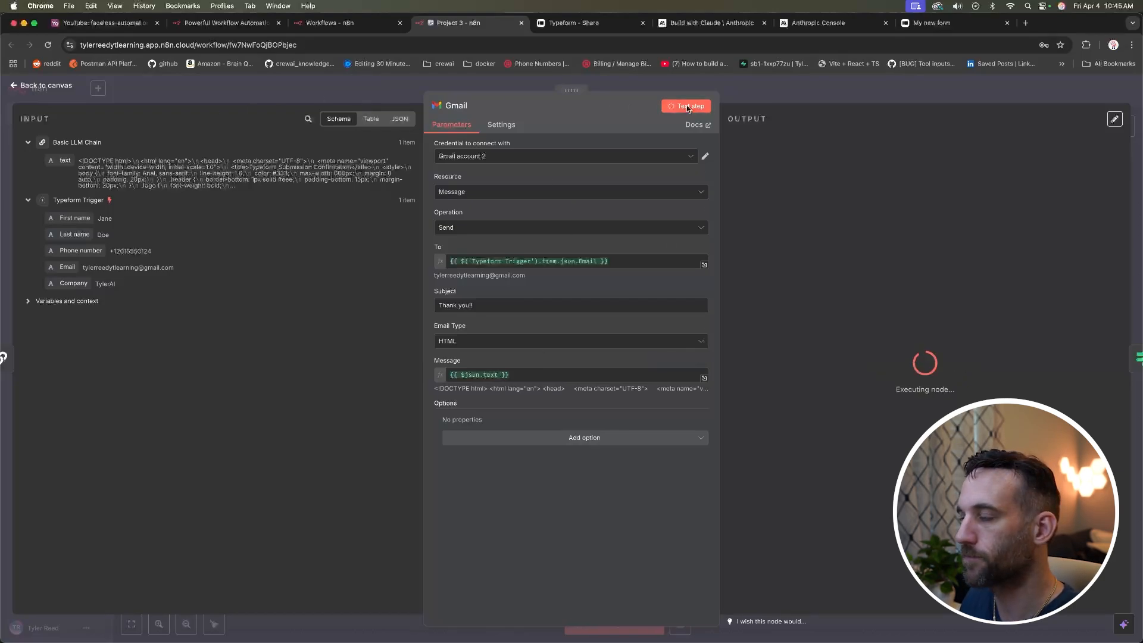
pyautogui.click(1031, 118)
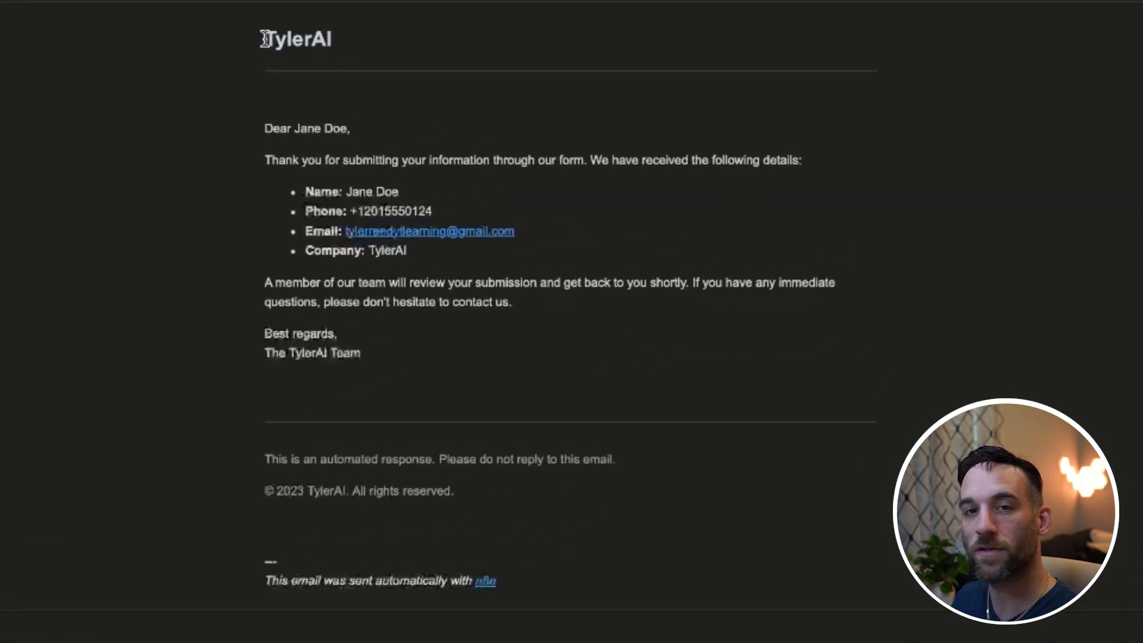
# Step: Review the received email's greeting, contact details and 'sent with n8n' footer
pyautogui.moveTo(265, 39); pyautogui.dragTo(607, 378)
pyautogui.click(617, 381)
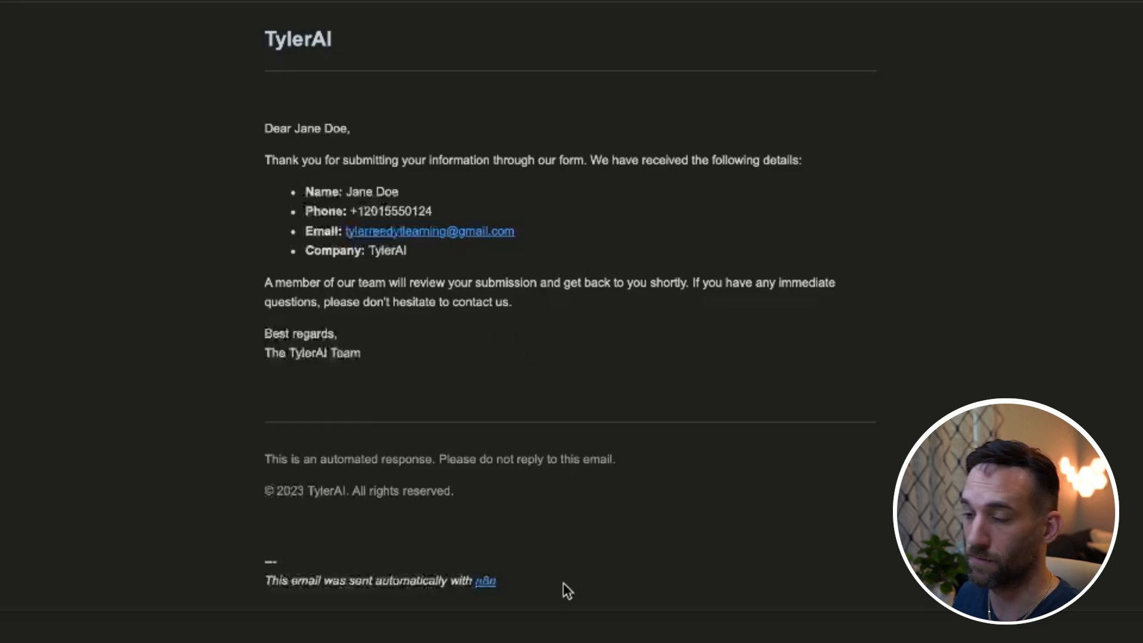
pyautogui.moveTo(543, 581); pyautogui.dragTo(260, 581)
# Step: Add Append n8n Attribution to the Gmail node, switch it off, and send a test email without the footer
pyautogui.click(522, 595)
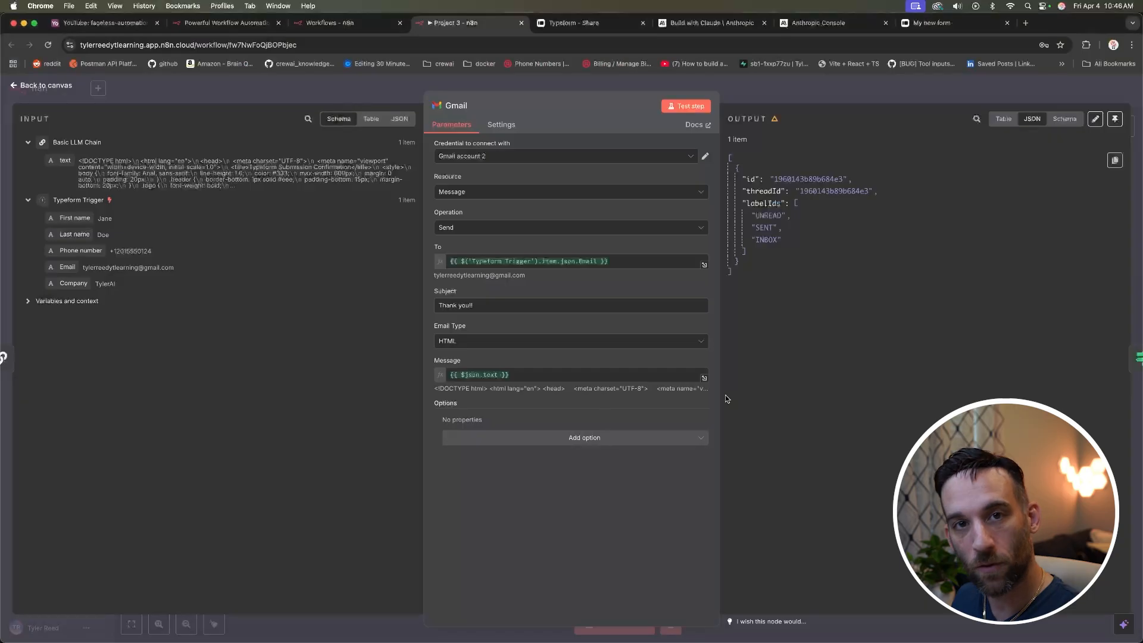
pyautogui.click(574, 438)
pyautogui.click(501, 466)
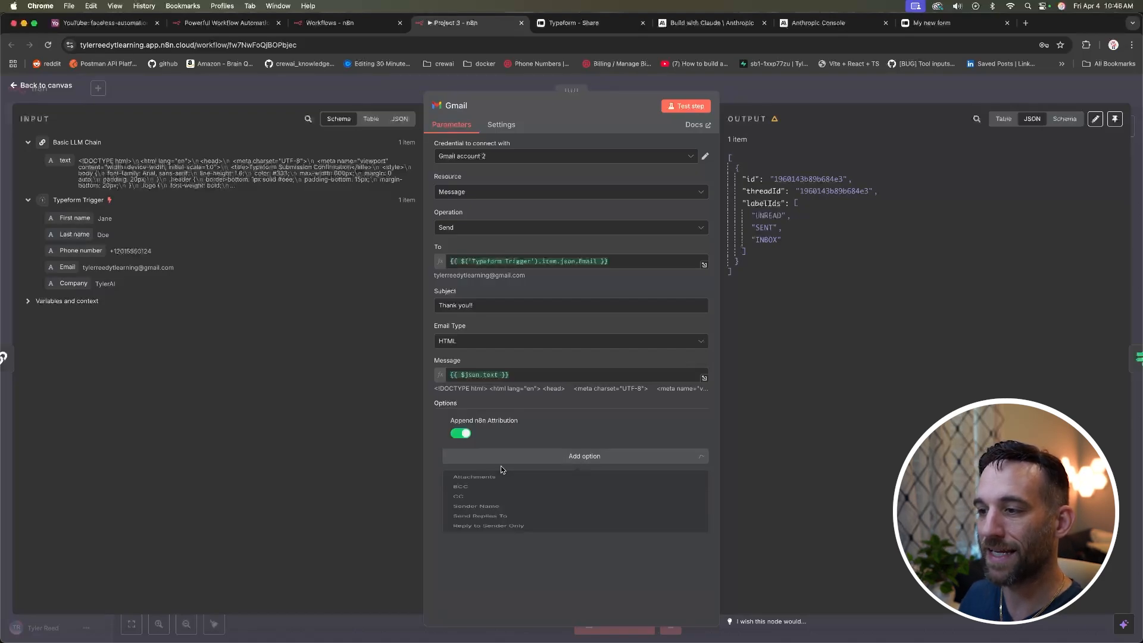
pyautogui.click(462, 435)
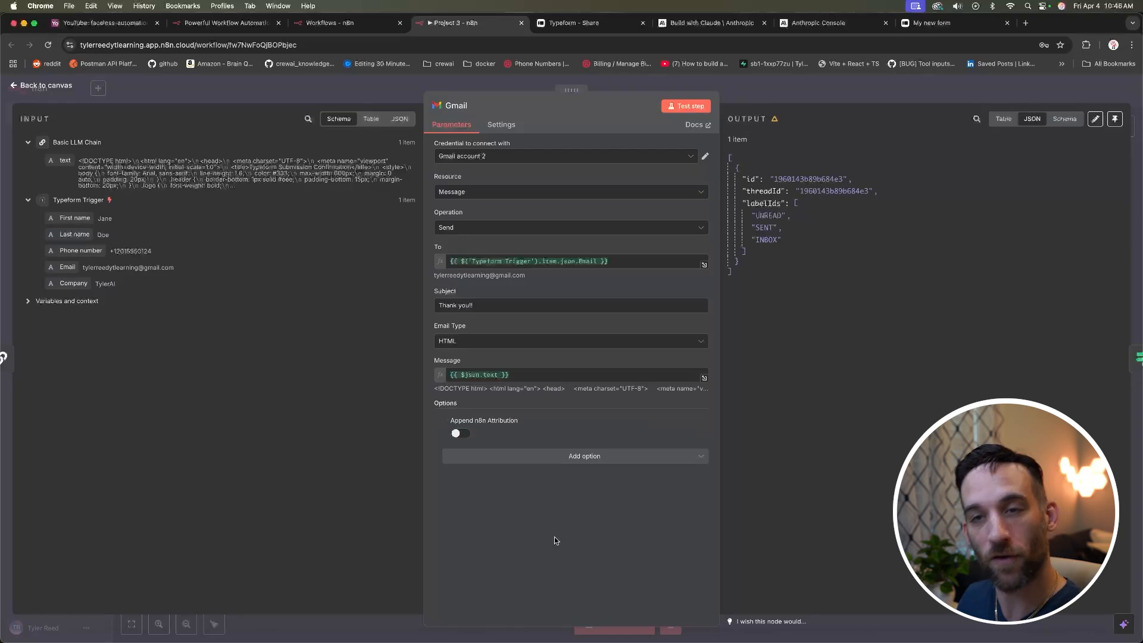
pyautogui.click(689, 105)
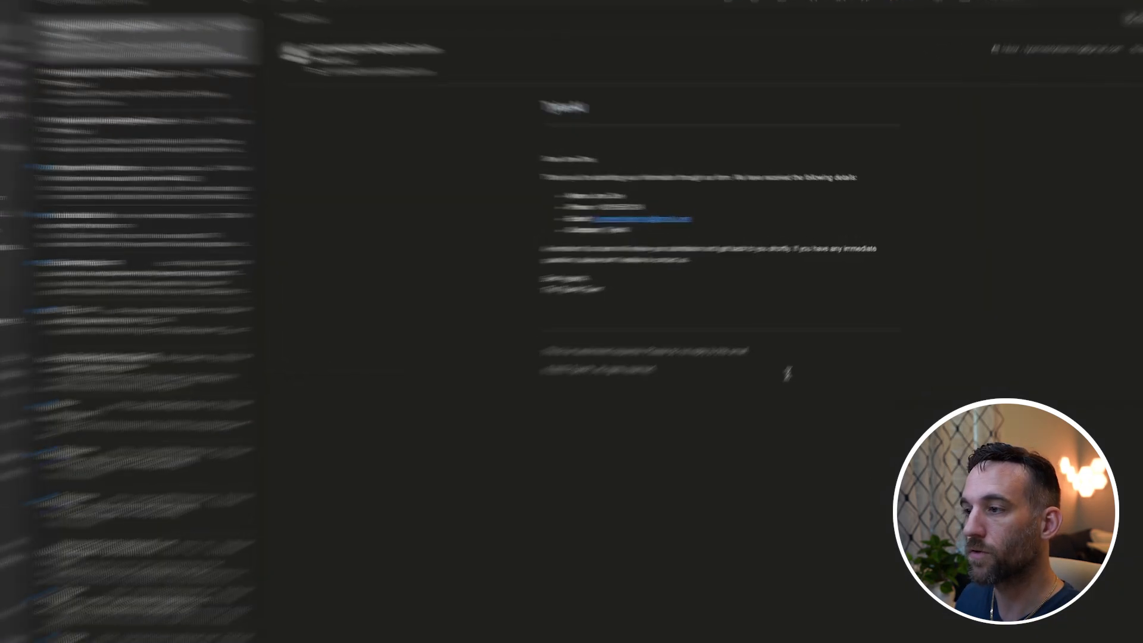
pyautogui.moveTo(788, 374); pyautogui.dragTo(509, 353)
pyautogui.click(511, 372)
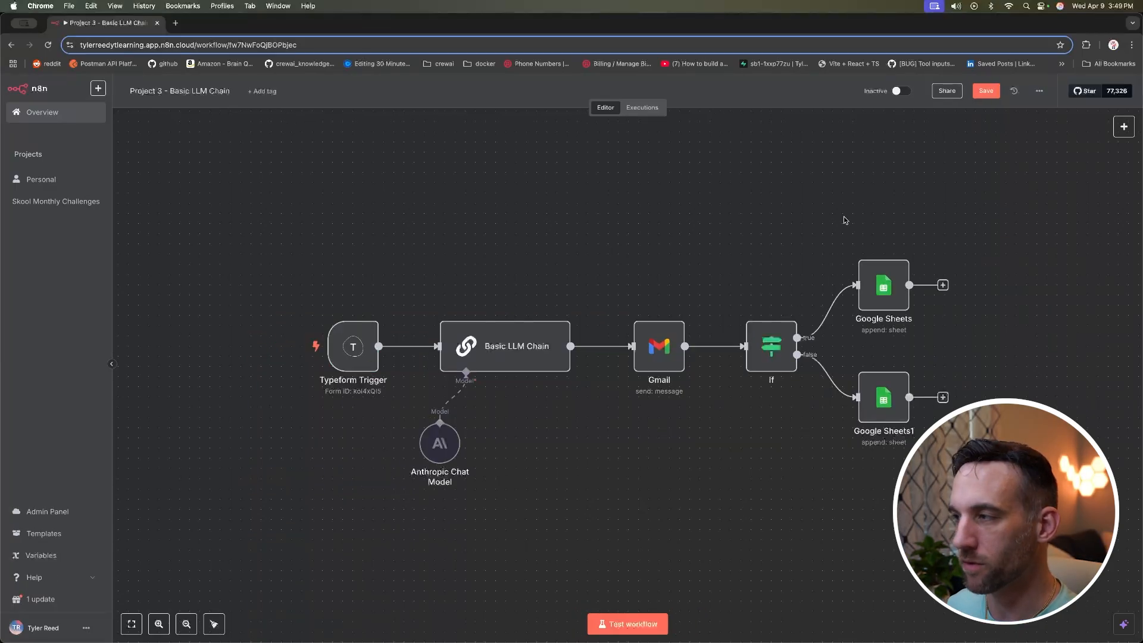
# Step: Scroll the canvas to view the full Typeform-to-Gmail-to-Google-Sheets workflow
pyautogui.hscroll(1, 845, 220)
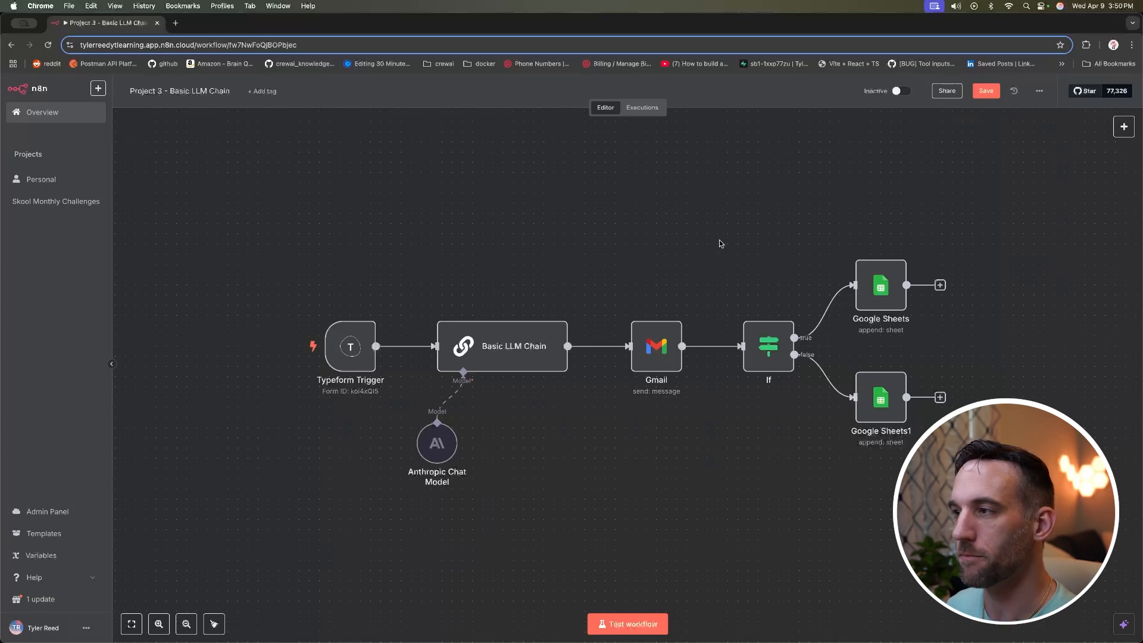
# Step: Add a sticky note and resize it to frame the If node and both Google Sheets nodes
pyautogui.rightClick(712, 262)
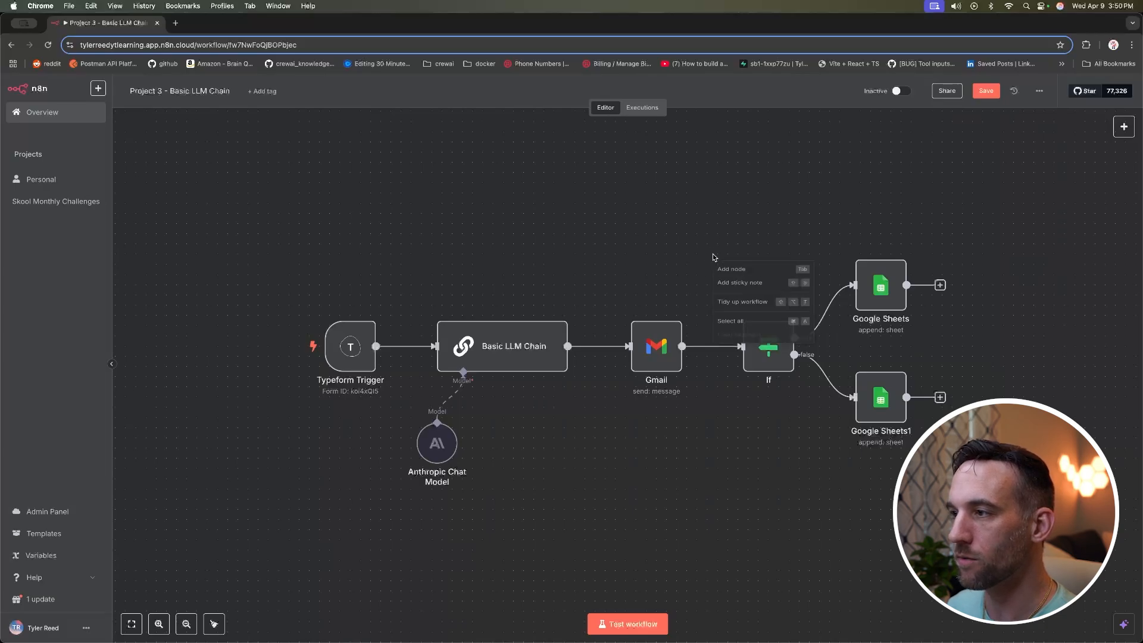
pyautogui.click(760, 288)
pyautogui.moveTo(927, 234); pyautogui.dragTo(777, 224)
pyautogui.moveTo(778, 276); pyautogui.dragTo(976, 460)
pyautogui.moveTo(772, 263); pyautogui.dragTo(801, 271)
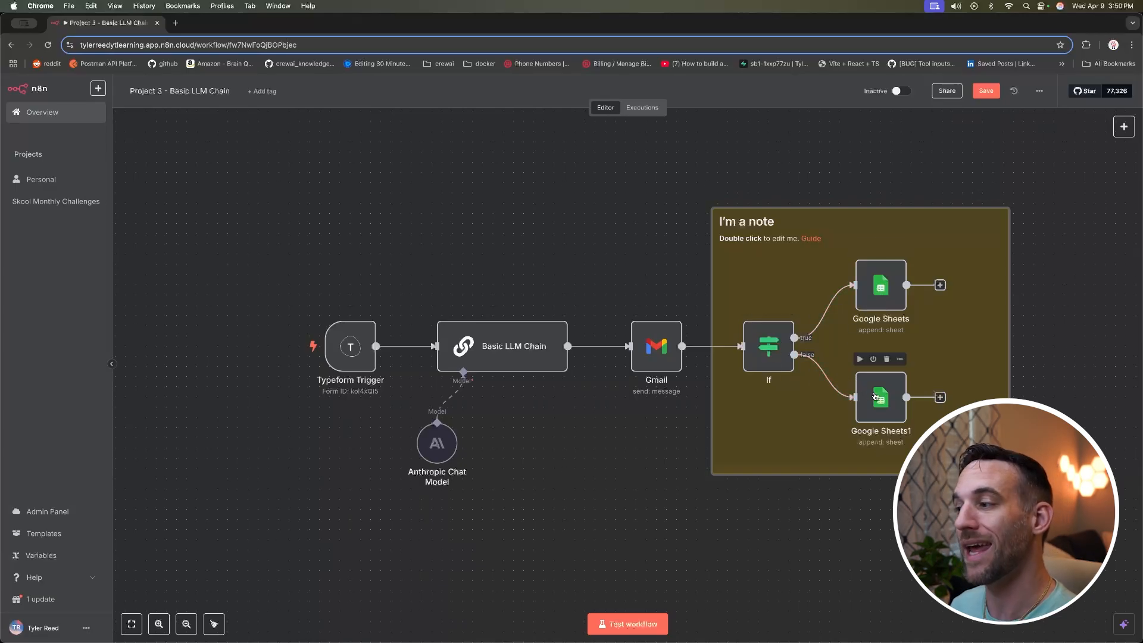
pyautogui.moveTo(1006, 335)
pyautogui.mouseDown()
pyautogui.moveTo(981, 337)
pyautogui.moveTo(997, 340)
pyautogui.mouseUp()
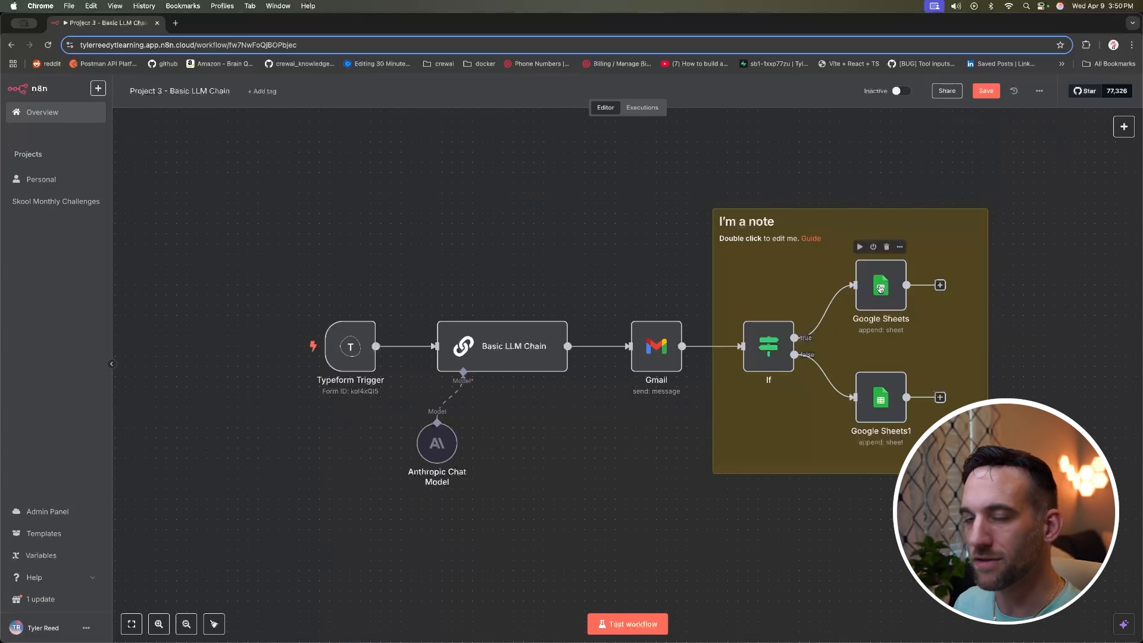
# Step: Retitle the sticky note 'Logging' and write the line 'If successful, then add to sheets'
pyautogui.doubleClick(840, 225)
pyautogui.moveTo(785, 224); pyautogui.dragTo(737, 223)
pyautogui.write('Logging')
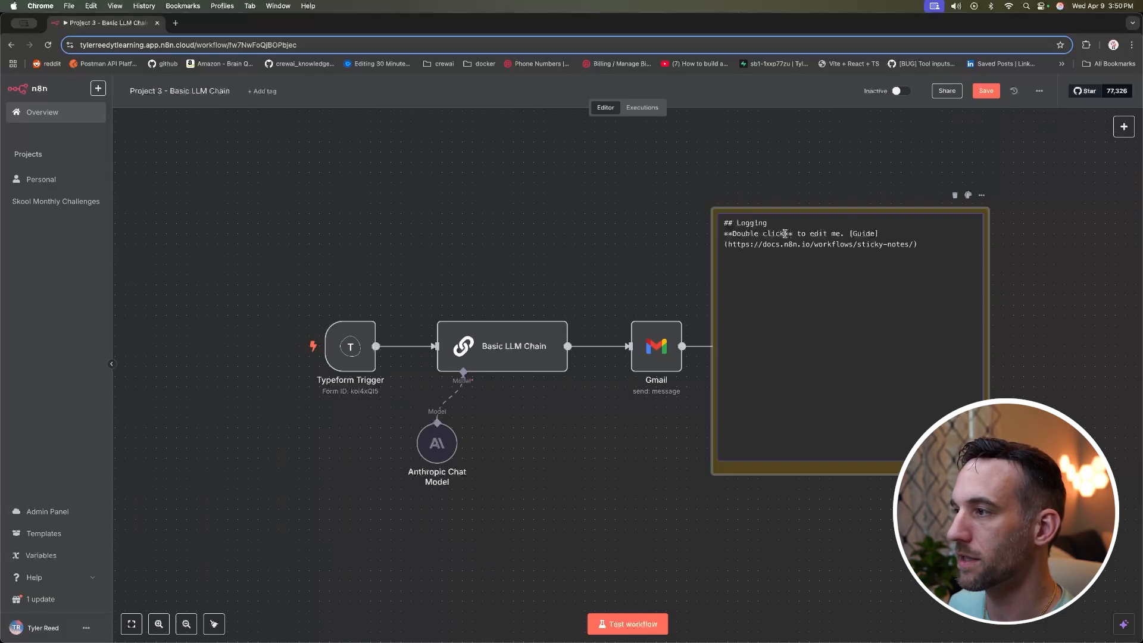
pyautogui.moveTo(785, 234); pyautogui.dragTo(733, 233)
pyautogui.write('If successful')
pyautogui.write(', then ad')
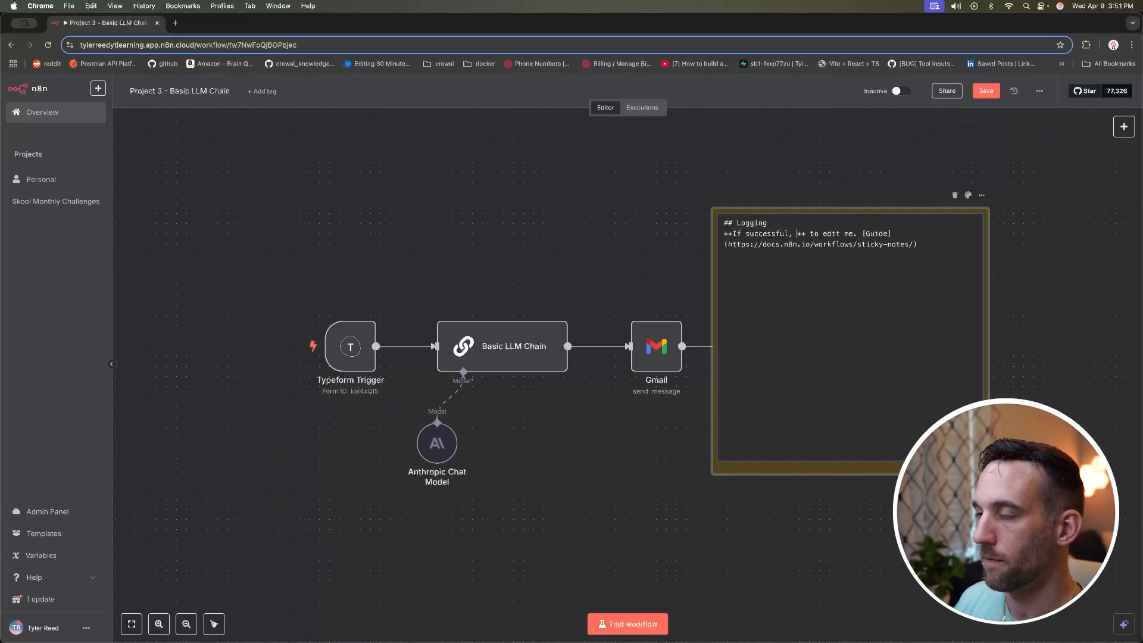
pyautogui.write('d to sheets')
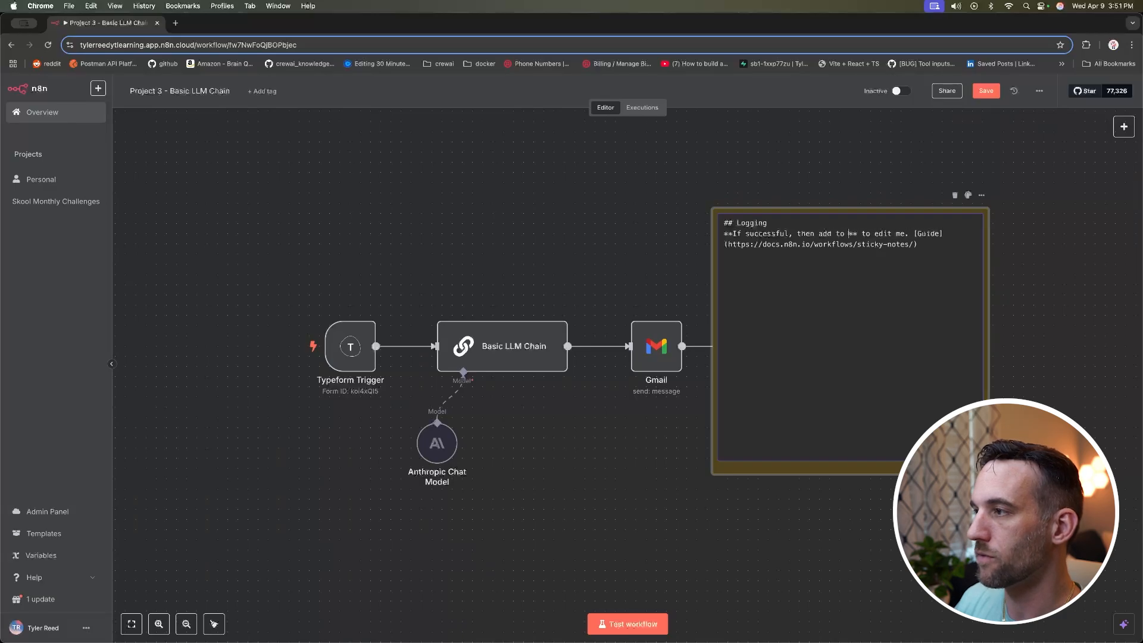
pyautogui.moveTo(920, 245); pyautogui.dragTo(724, 233)
pyautogui.press('super+c')
pyautogui.press('BackSpace')
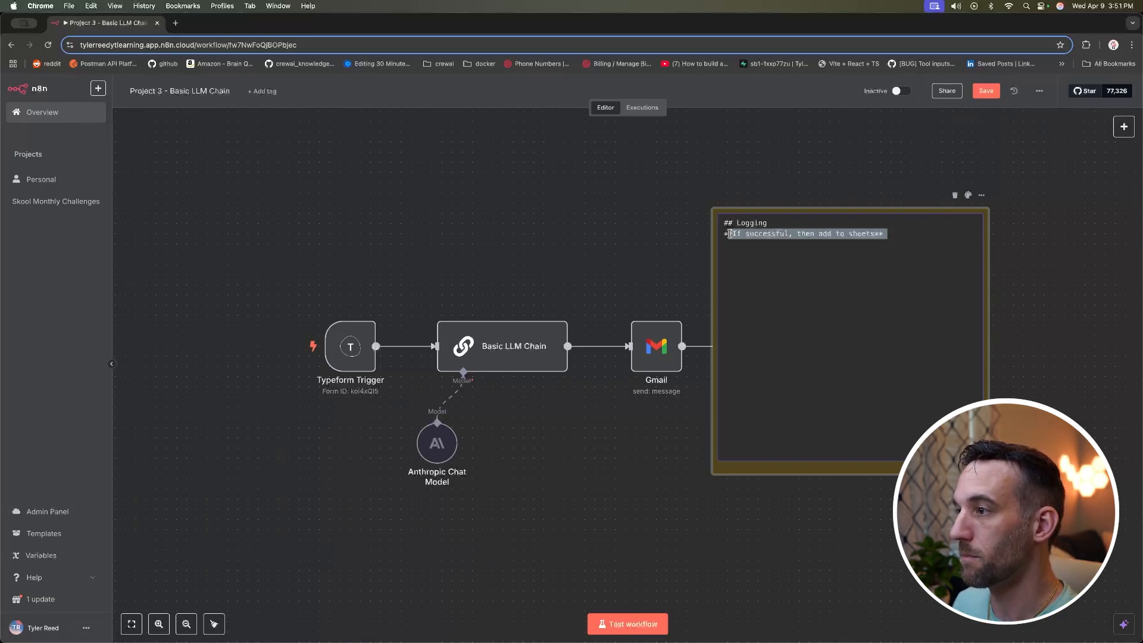
pyautogui.click(906, 236)
# Step: Add a second line reading 'If unsuccessful, then add error to sheets' and finish editing
pyautogui.press('Return')
pyautogui.press('super+v')
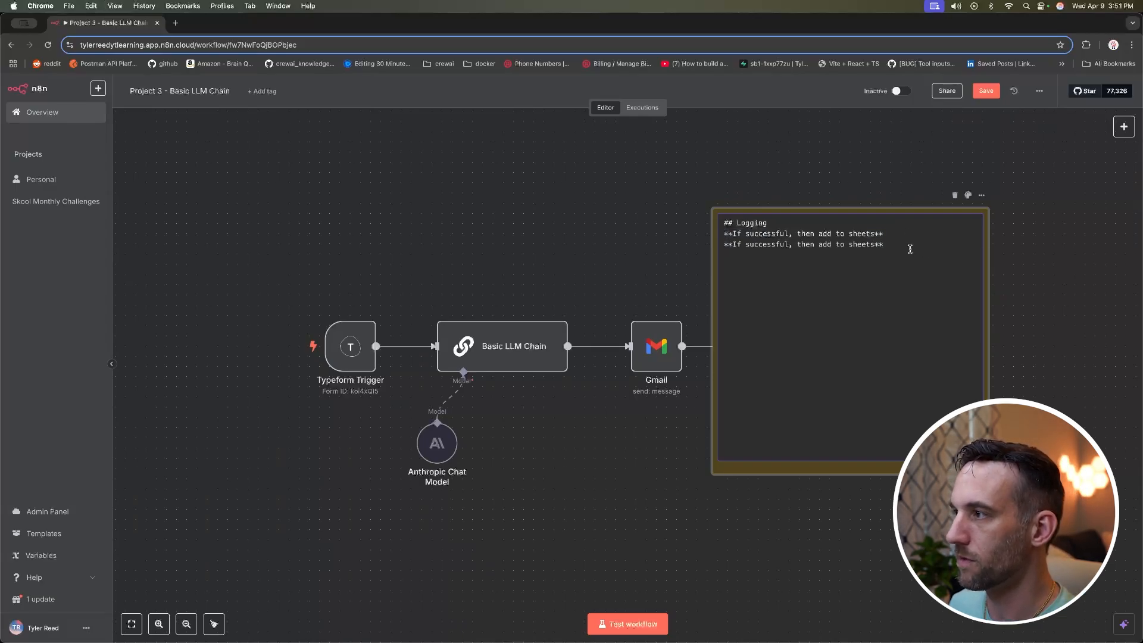
pyautogui.doubleClick(879, 233)
pyautogui.click(736, 234)
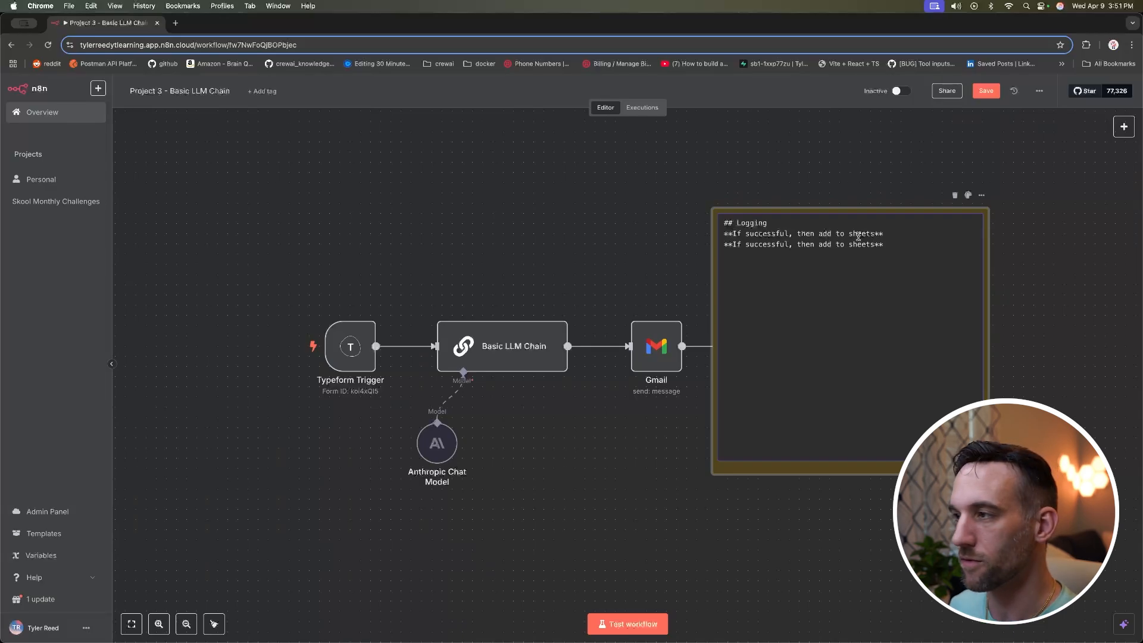
pyautogui.doubleClick(746, 244)
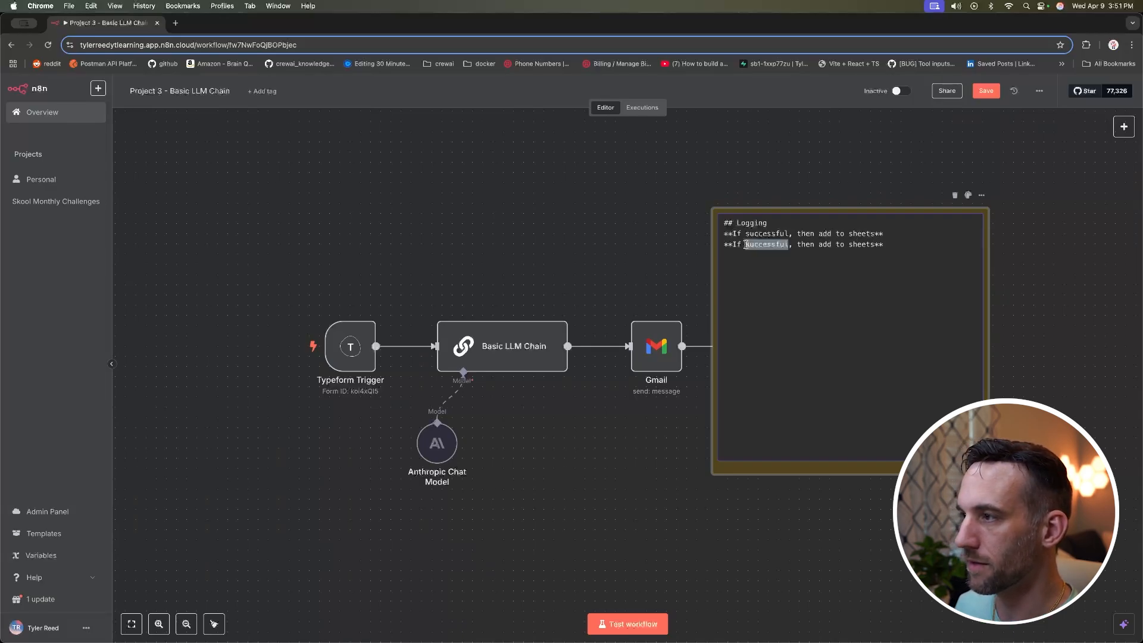
pyautogui.press('Left')
pyautogui.write('un')
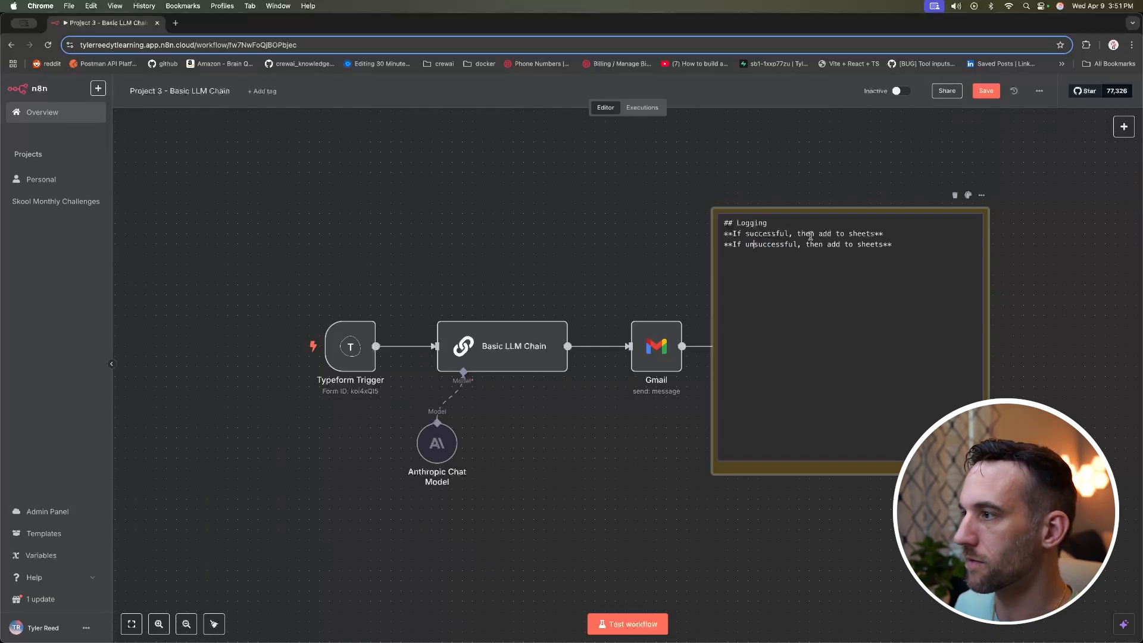
pyautogui.click(846, 244)
pyautogui.write('err ')
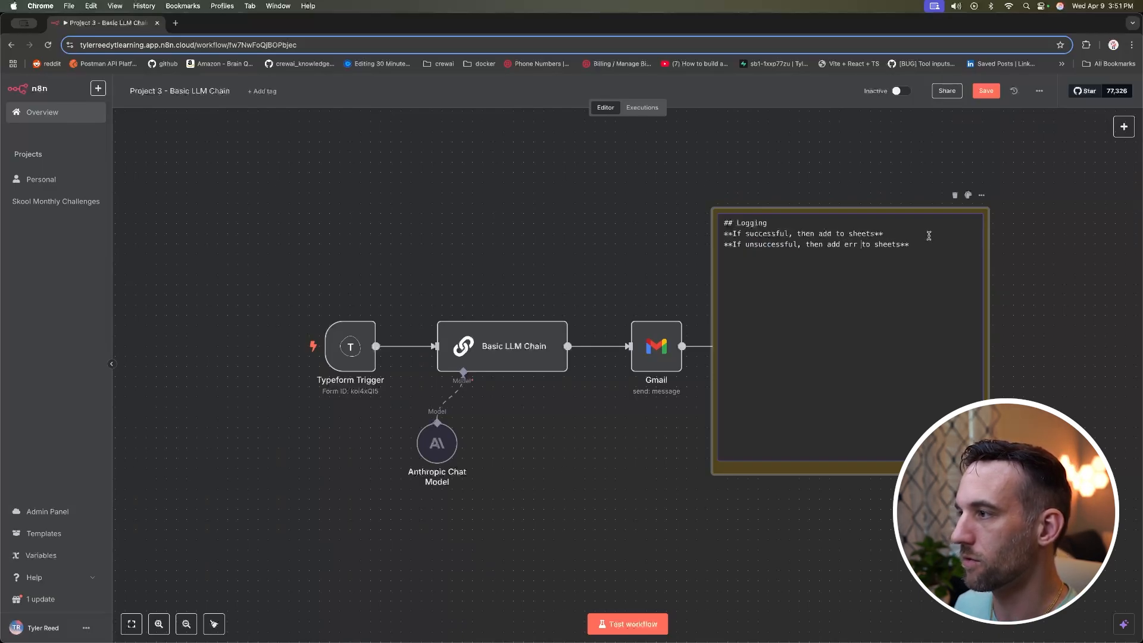
pyautogui.write('or')
pyautogui.press('Escape')
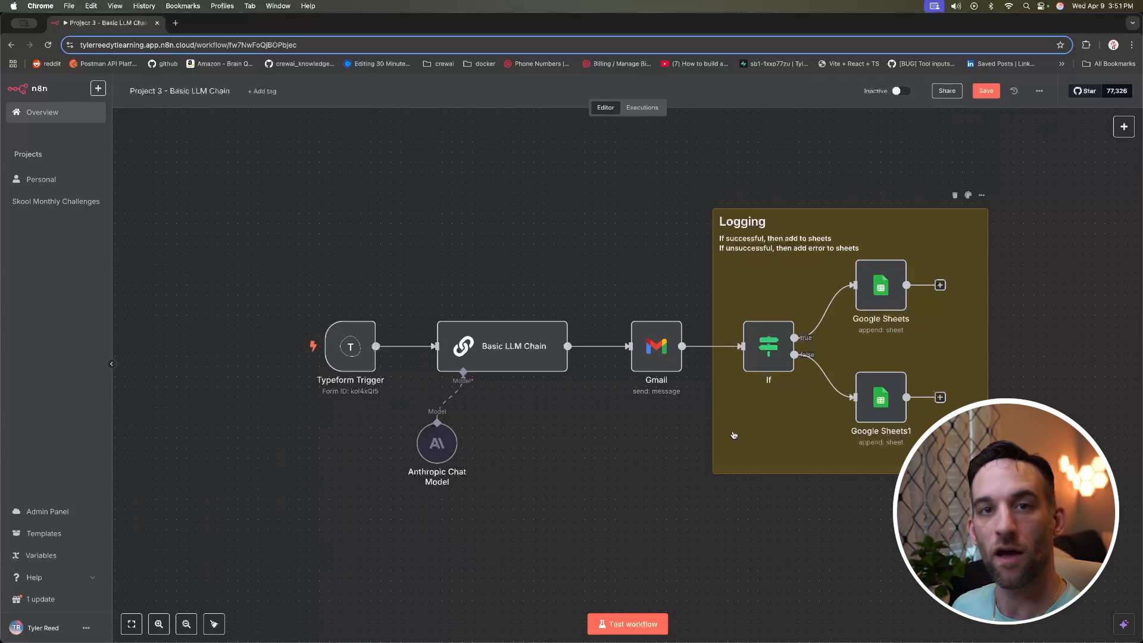
pyautogui.scroll(-2, 734, 432)
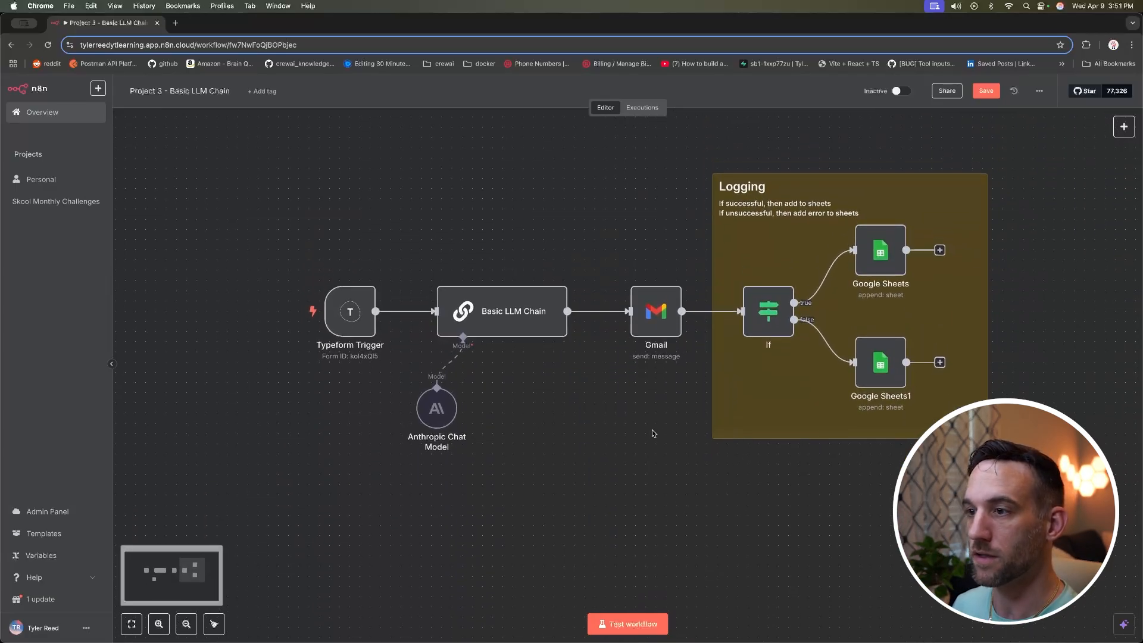
# Step: Duplicate the Logging note and resize it around the Basic LLM Chain and its chat model
pyautogui.hscroll(-1, 549, 225)
pyautogui.scroll(1, 509, 186)
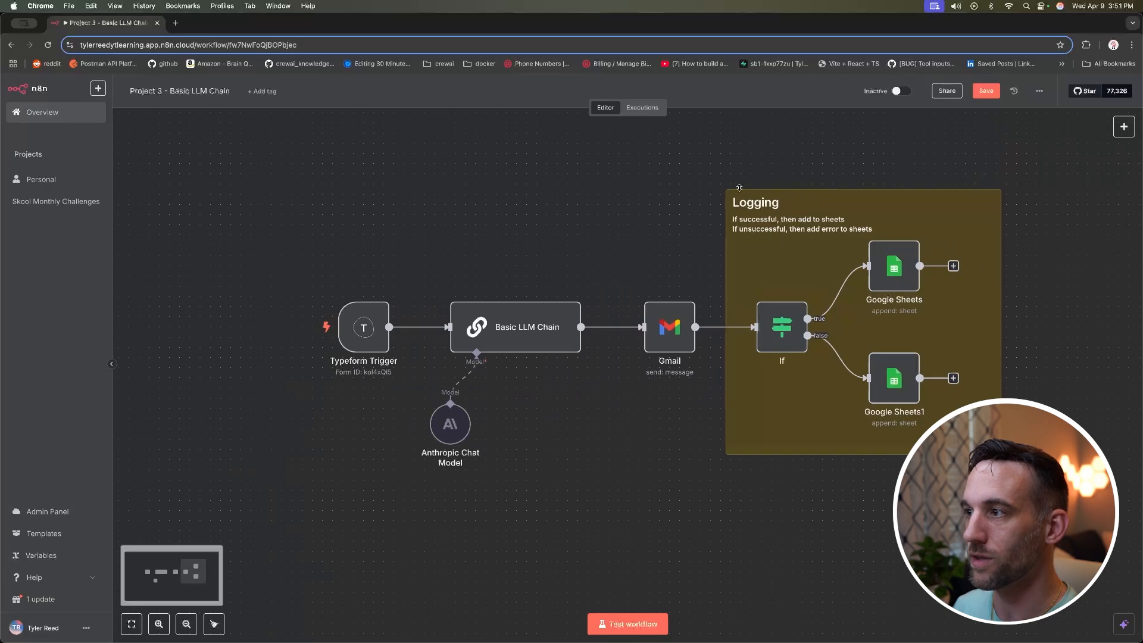
pyautogui.click(823, 203)
pyautogui.press('super+c')
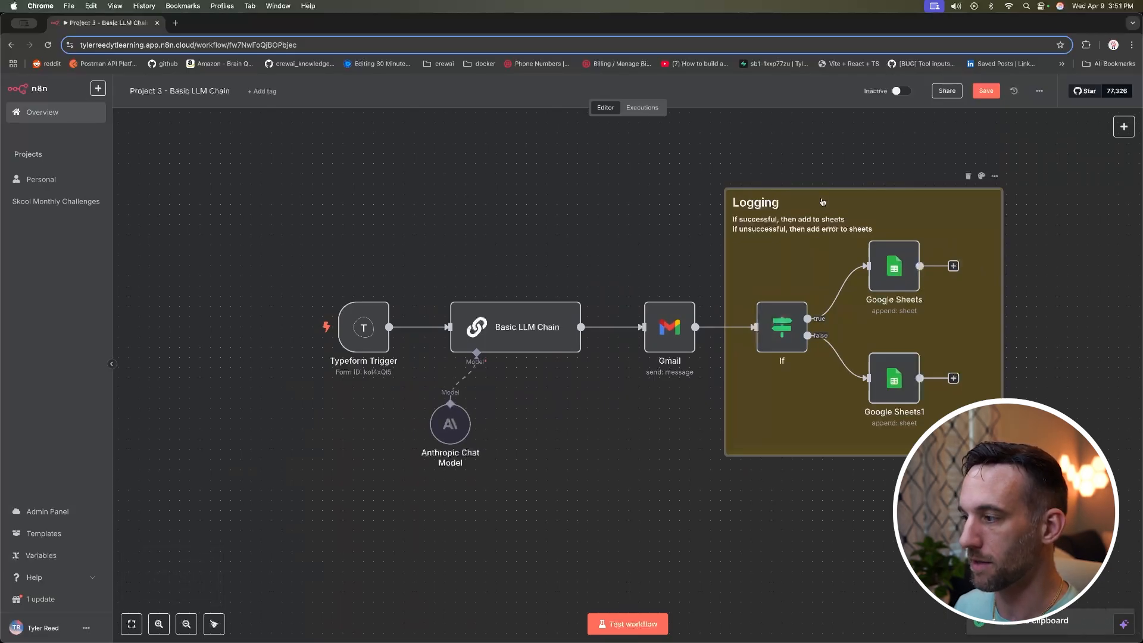
pyautogui.press('super+v')
pyautogui.moveTo(643, 202); pyautogui.dragTo(531, 214)
pyautogui.moveTo(687, 252); pyautogui.dragTo(582, 261)
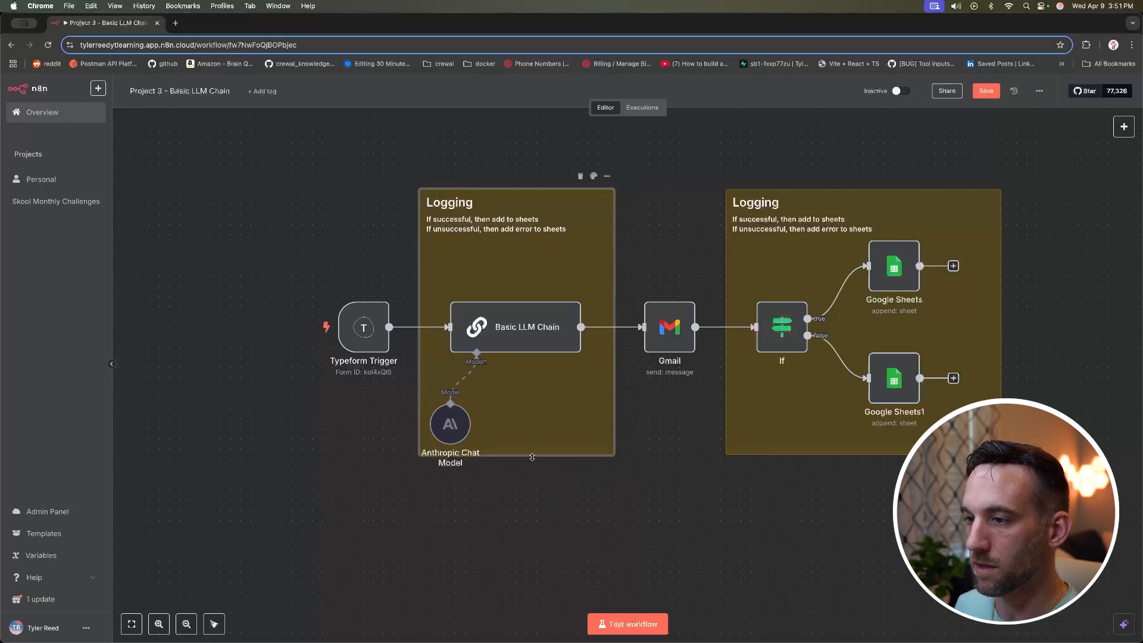
pyautogui.moveTo(532, 456); pyautogui.dragTo(533, 483)
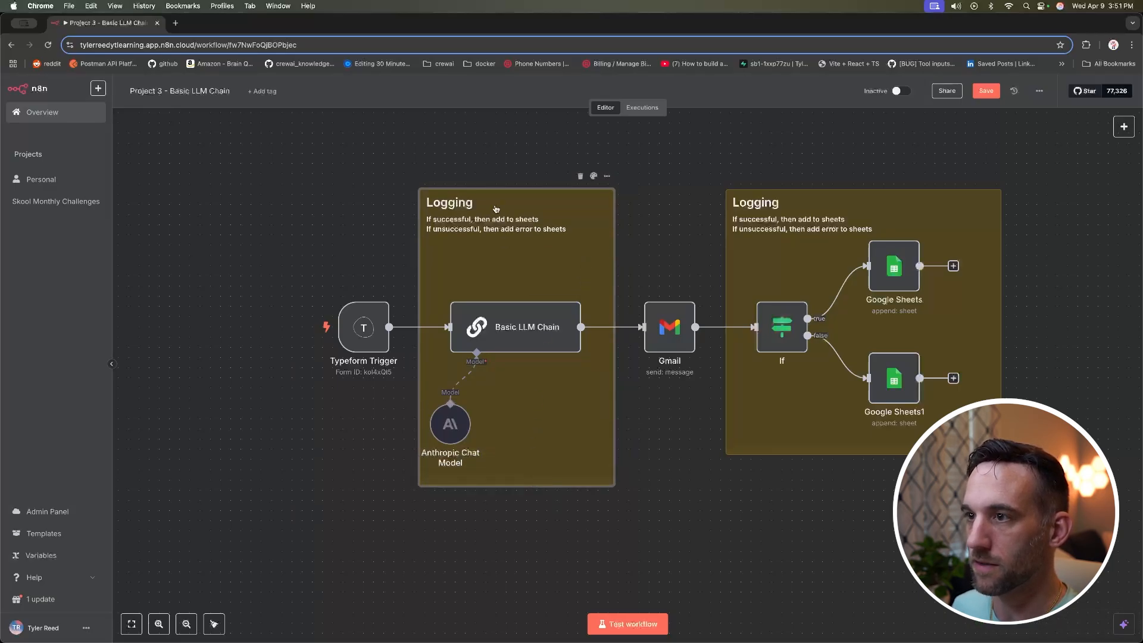
# Step: Make the note red, titled 'Basic LLM Chaining', with a bullet about generating the Gmail email body
pyautogui.click(594, 178)
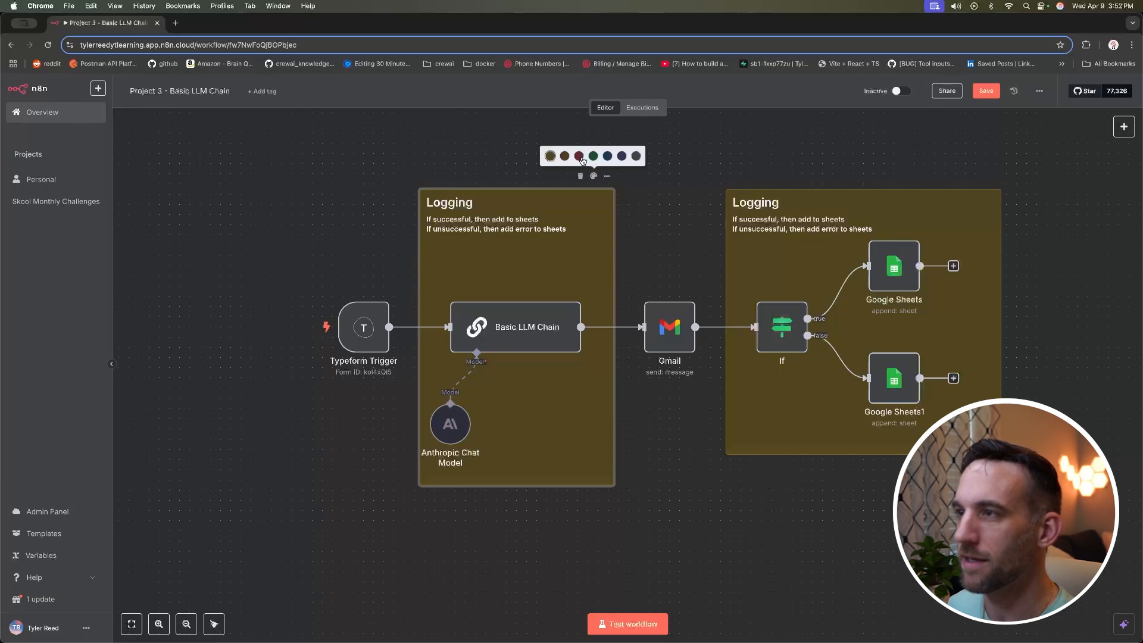
pyautogui.click(579, 156)
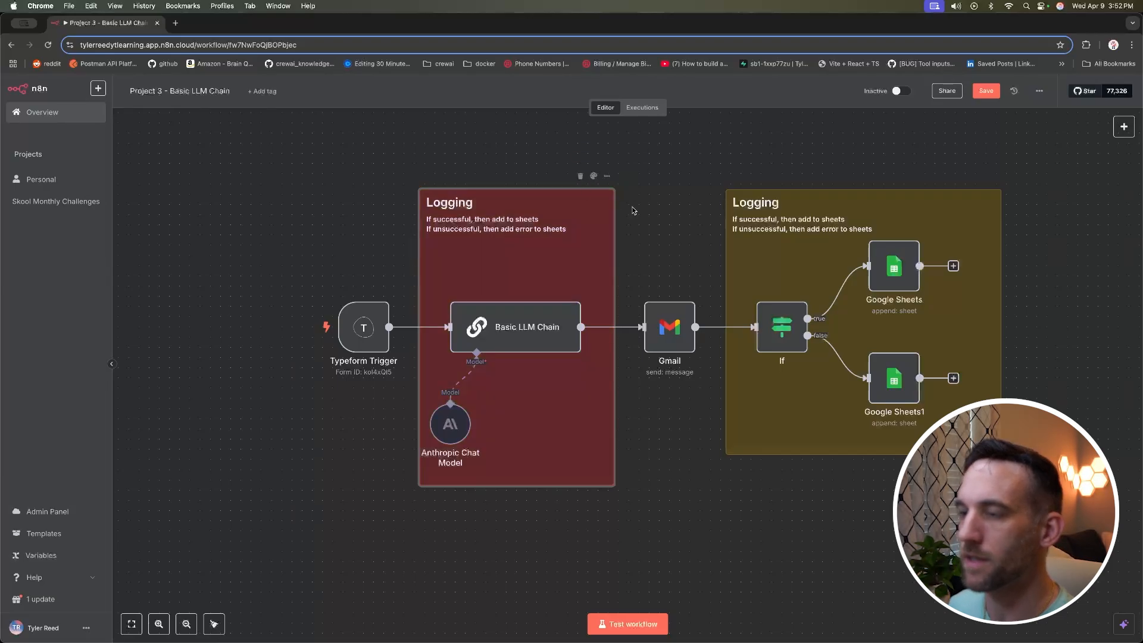
pyautogui.doubleClick(484, 216)
pyautogui.doubleClick(460, 204)
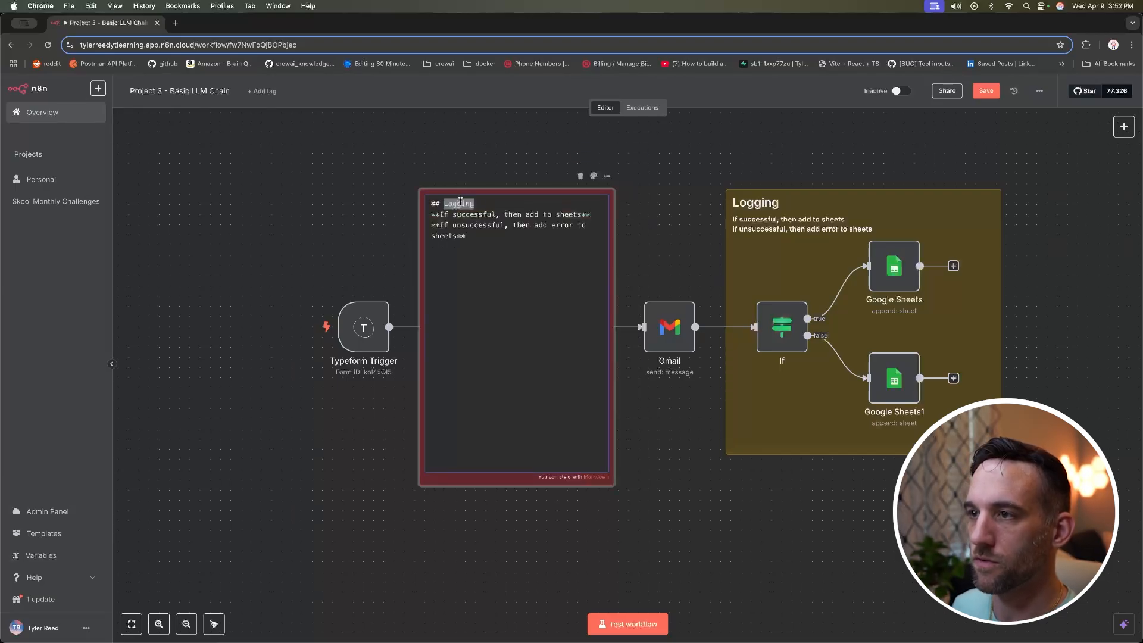
pyautogui.write('Basic LLM Chainin')
pyautogui.moveTo(467, 236); pyautogui.dragTo(430, 219)
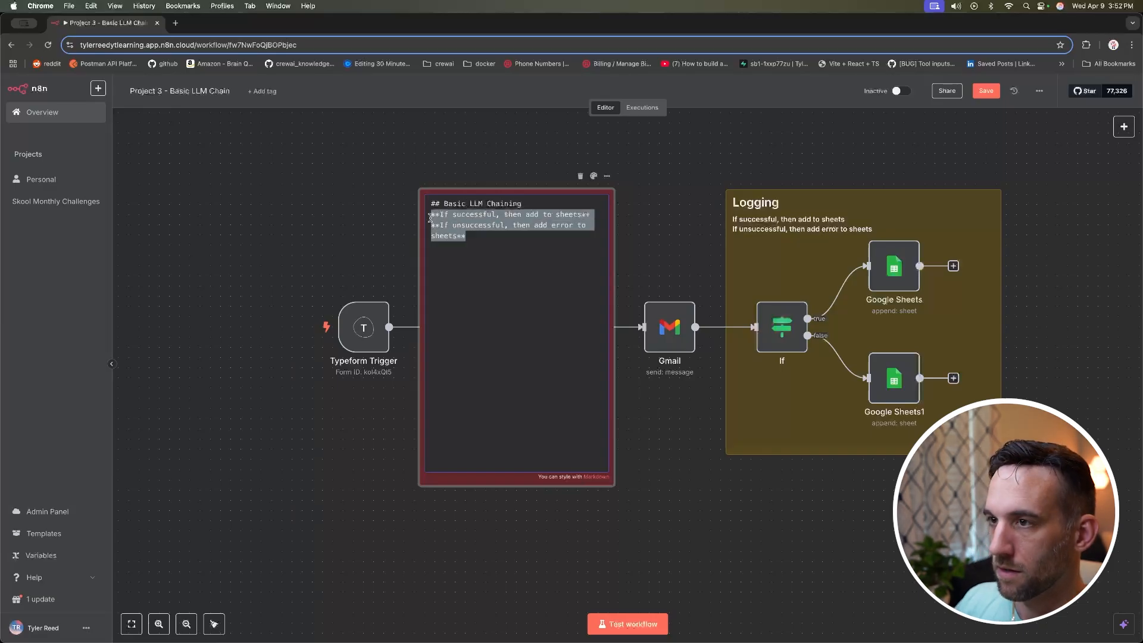
pyautogui.write('* ')
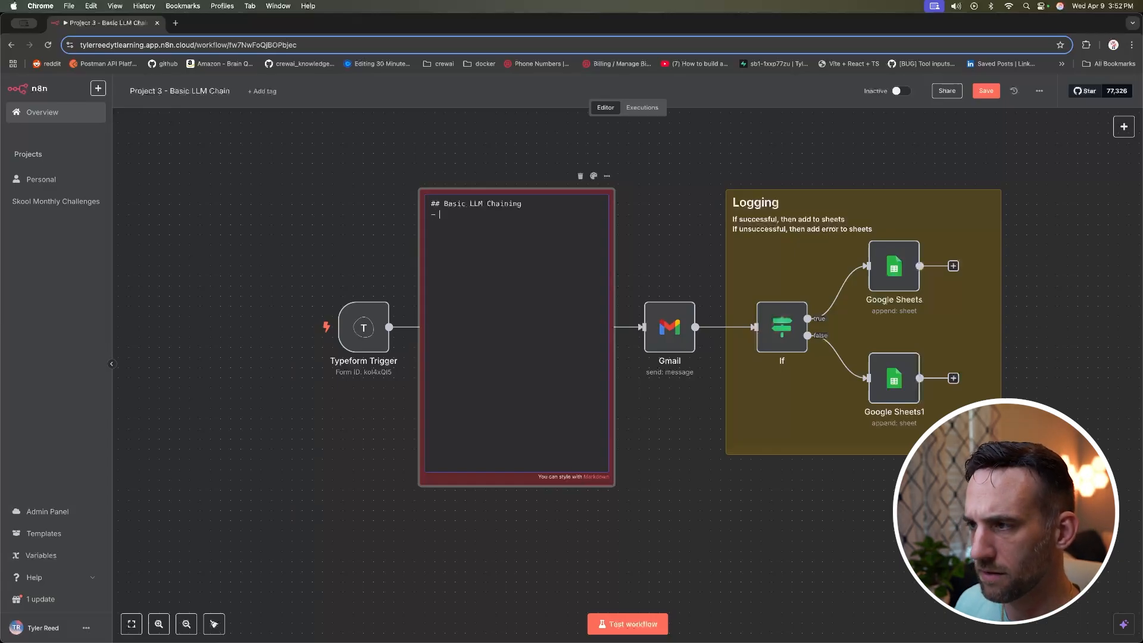
pyautogui.write('generates email body')
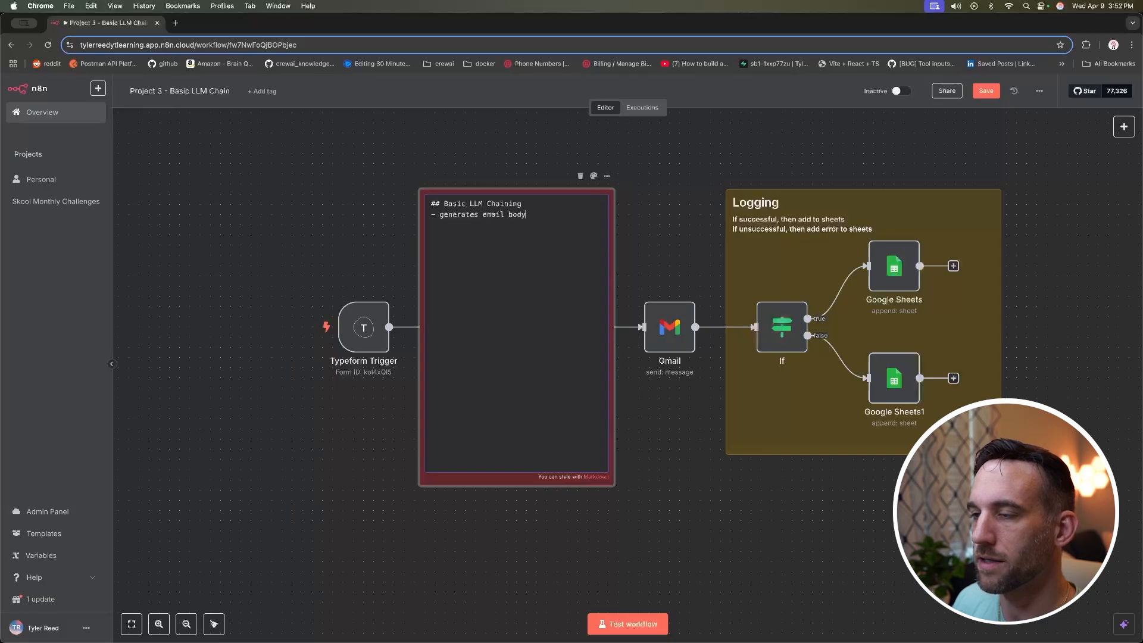
pyautogui.write('hrough gmal')
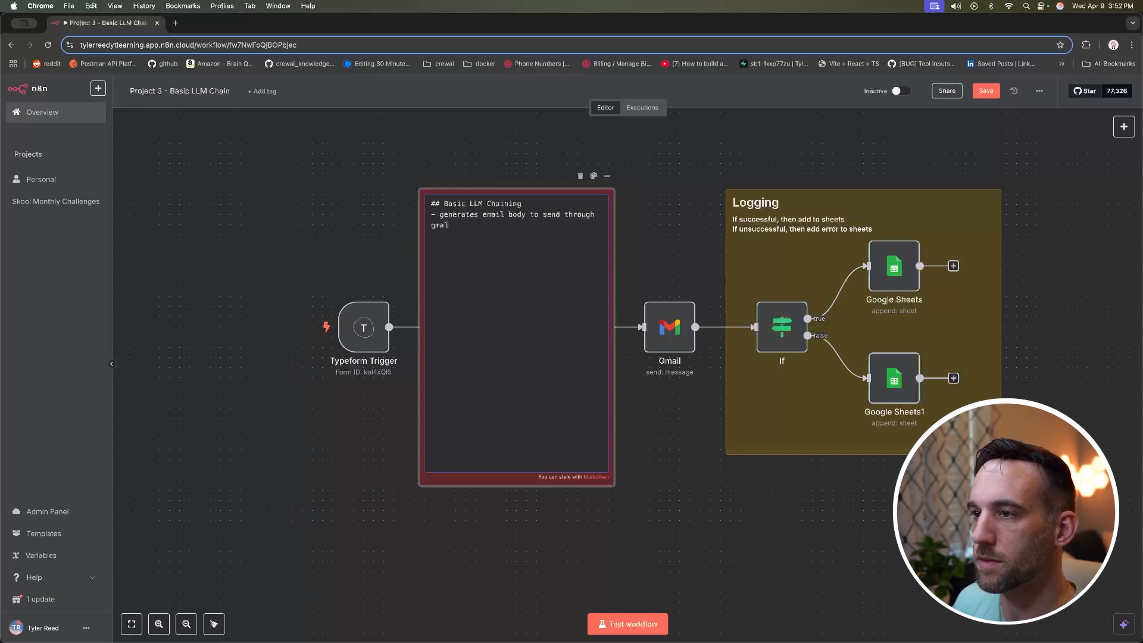
pyautogui.click(642, 223)
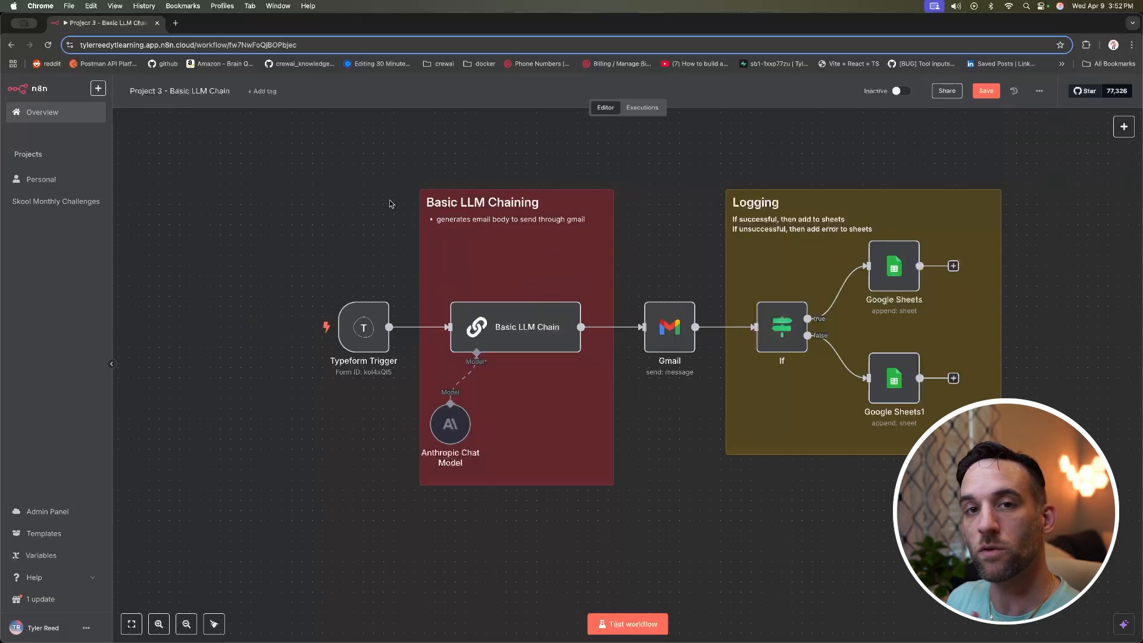
pyautogui.hscroll(-6, 390, 204)
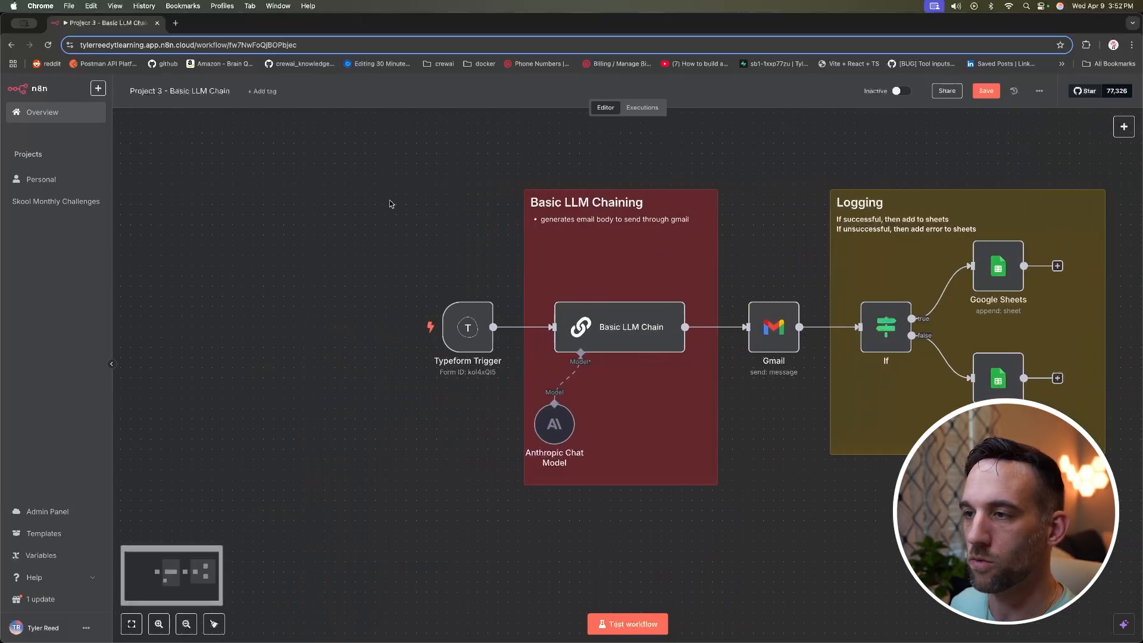
# Step: Add a large green note 'Basic LLM Chaining with Gmail' listing the four workflow steps, left of the trigger
pyautogui.rightClick(347, 209)
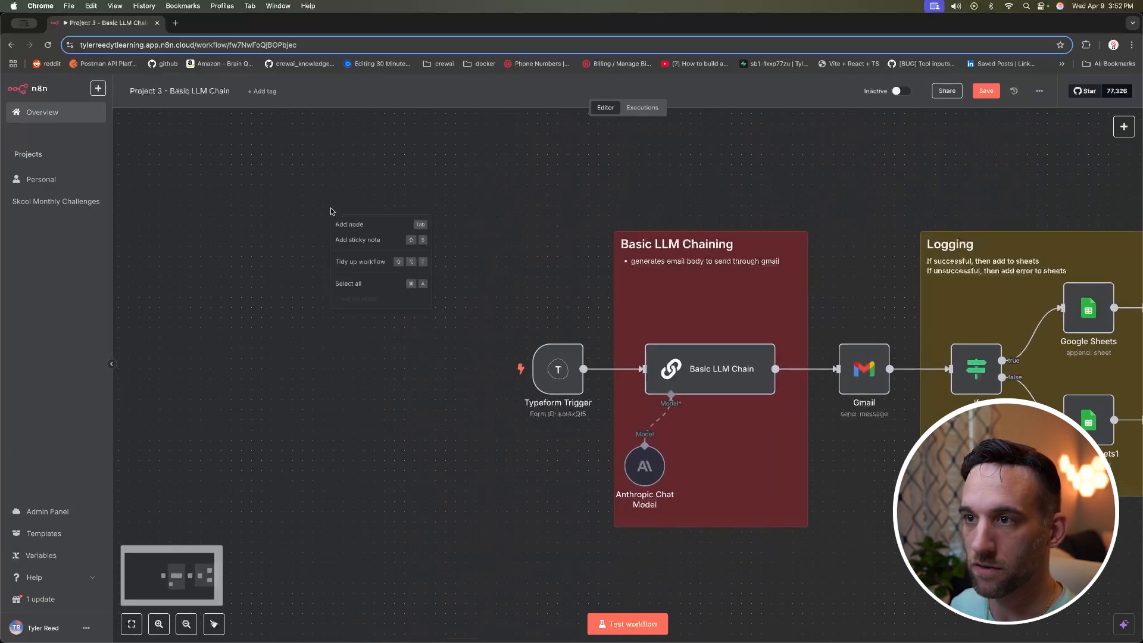
pyautogui.click(384, 240)
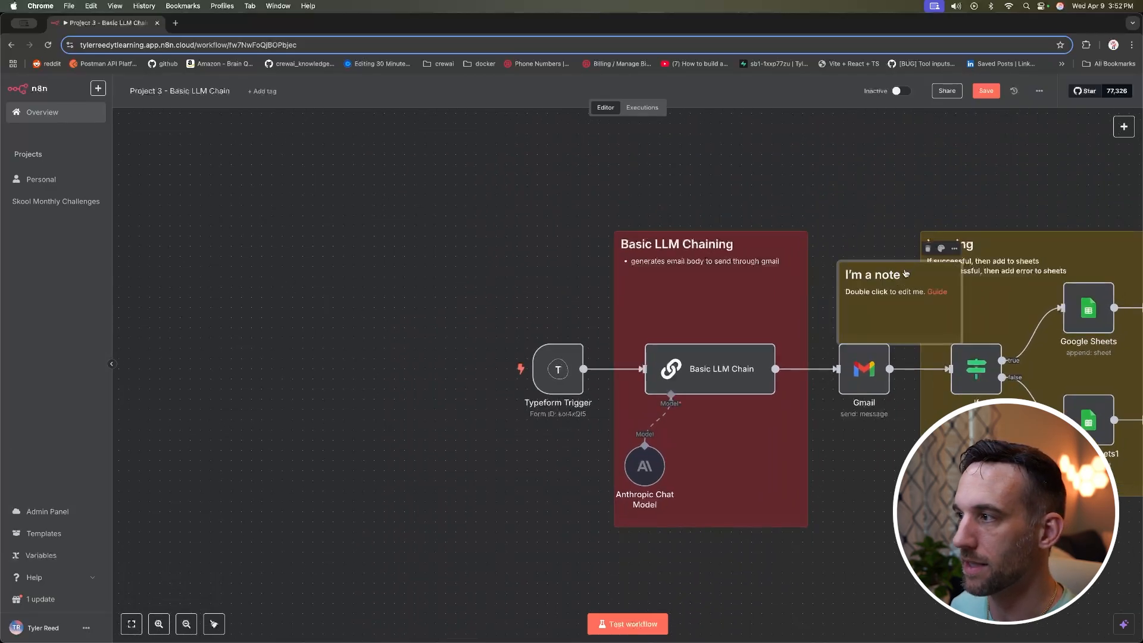
pyautogui.click(367, 203)
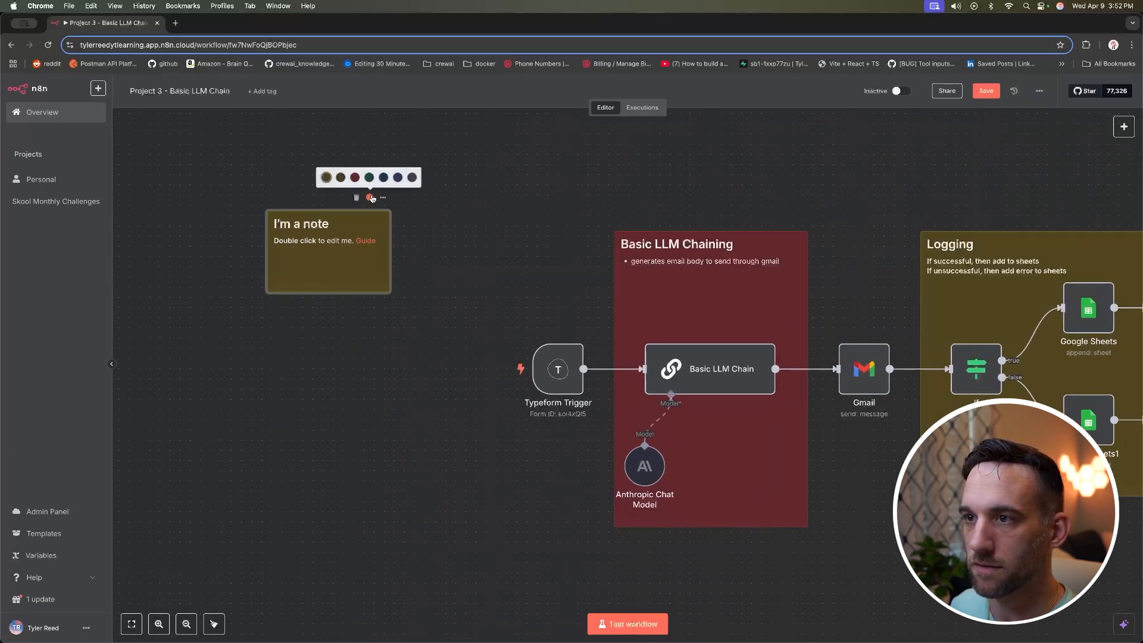
pyautogui.click(369, 178)
pyautogui.moveTo(389, 291); pyautogui.dragTo(493, 375)
pyautogui.doubleClick(329, 228)
pyautogui.moveTo(337, 225); pyautogui.dragTo(293, 225)
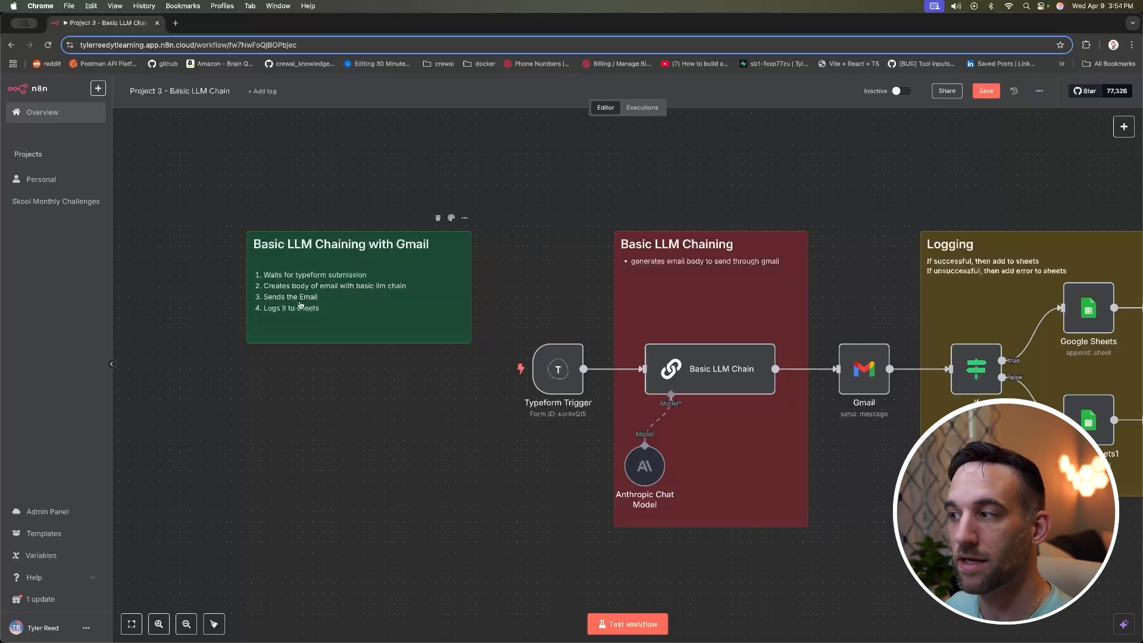
pyautogui.hscroll(2, 377, 293)
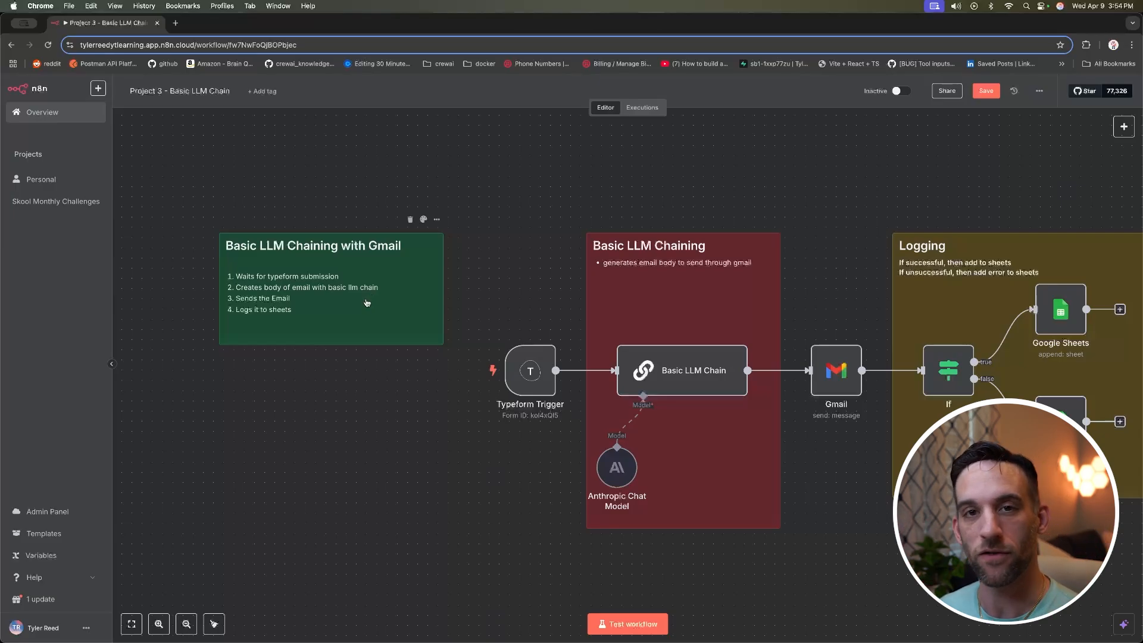
pyautogui.moveTo(349, 301); pyautogui.dragTo(380, 301)
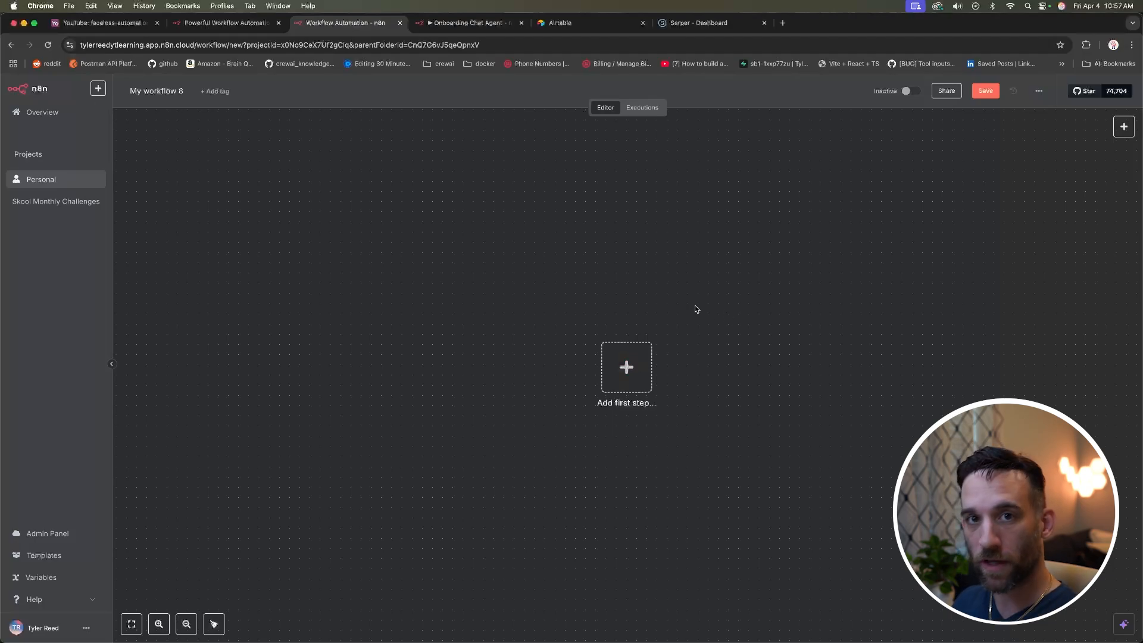
# Step: Start My workflow 8 with a manual trigger node, When clicking 'Test workflow'
pyautogui.click(635, 359)
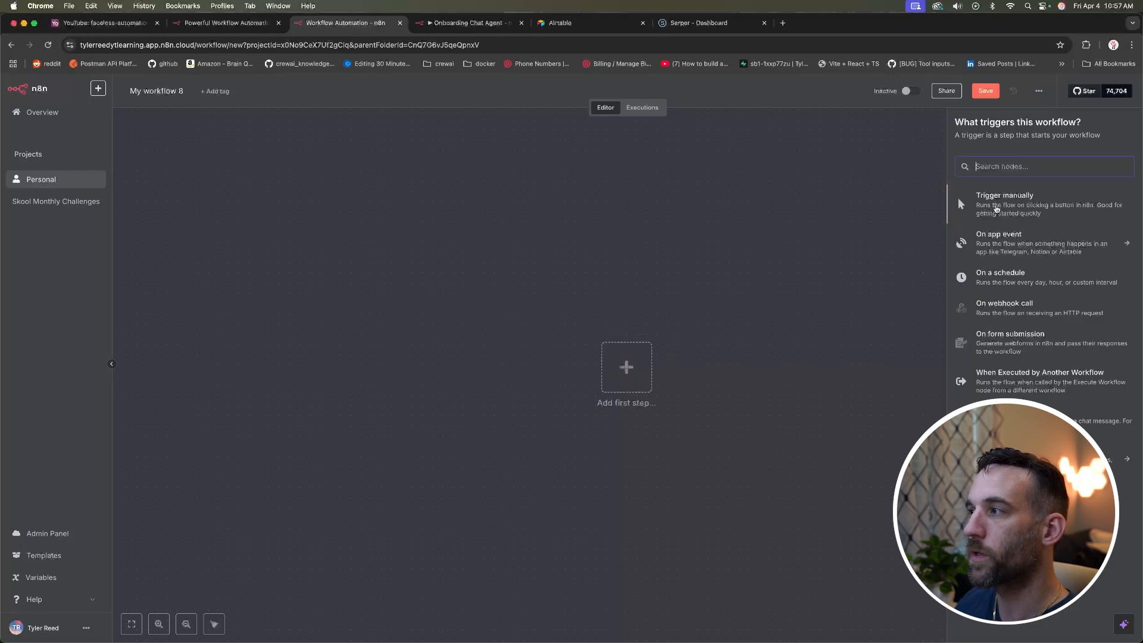
pyautogui.click(1026, 202)
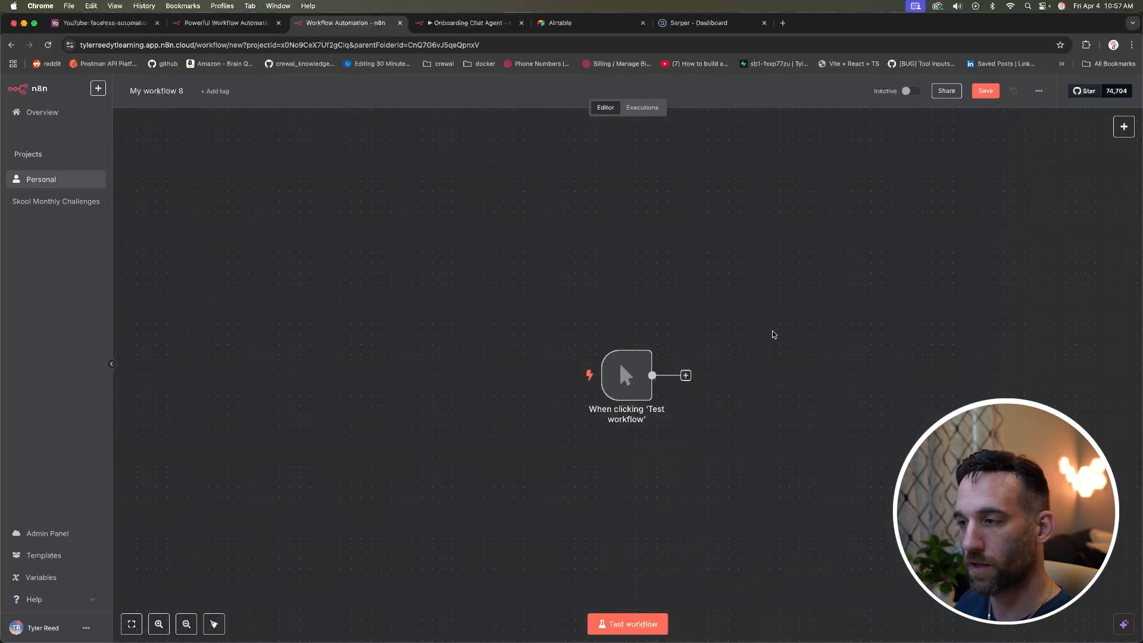
pyautogui.moveTo(630, 373)
pyautogui.hscroll(2, 629, 373)
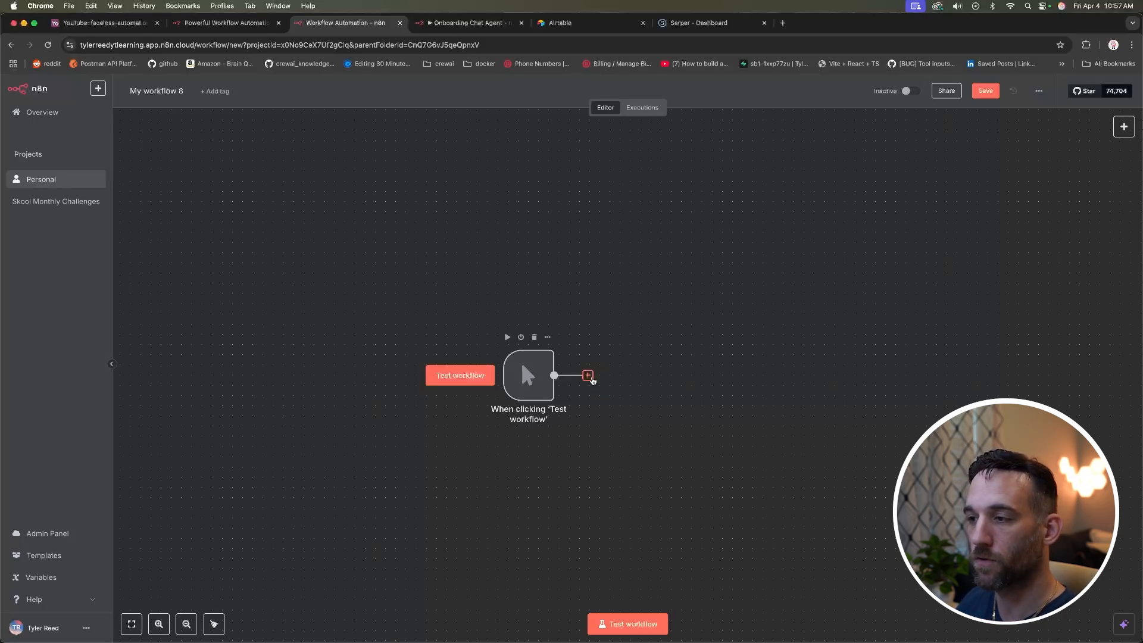
# Step: Add an Edit Fields (Set) node setting topic to openai, and test it successfully
pyautogui.click(592, 378)
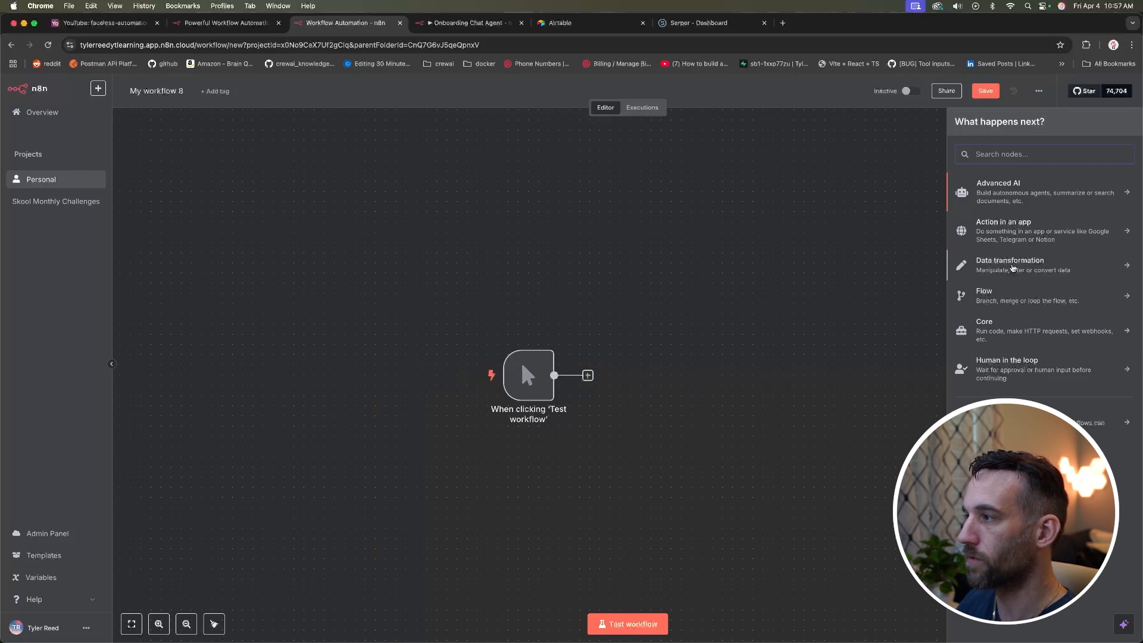
pyautogui.click(1012, 268)
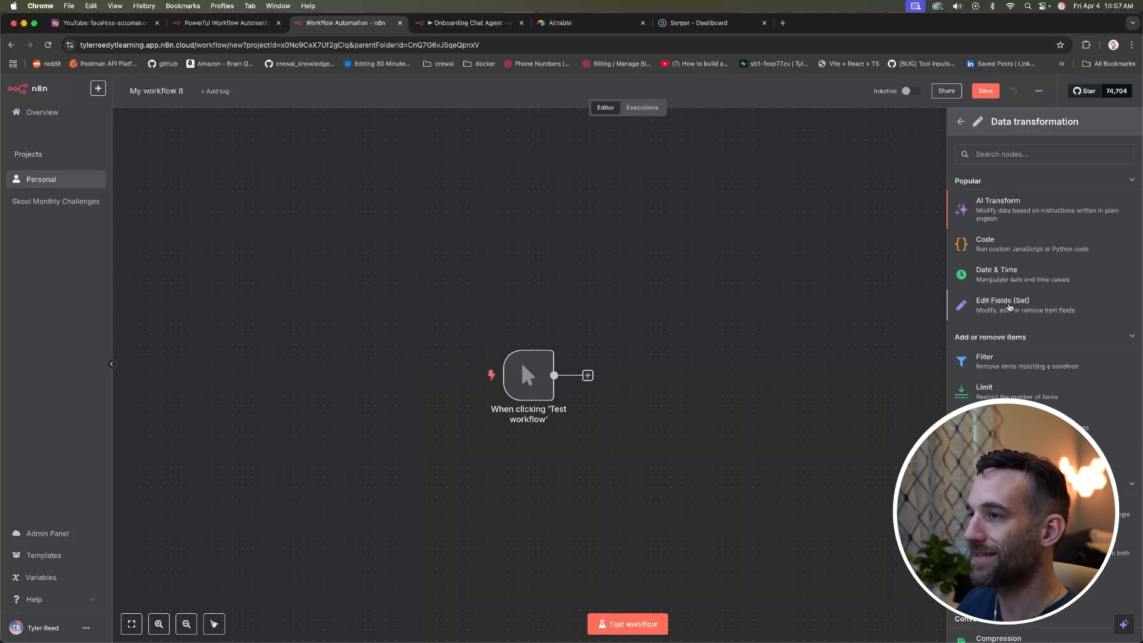
pyautogui.click(1012, 371)
pyautogui.click(572, 272)
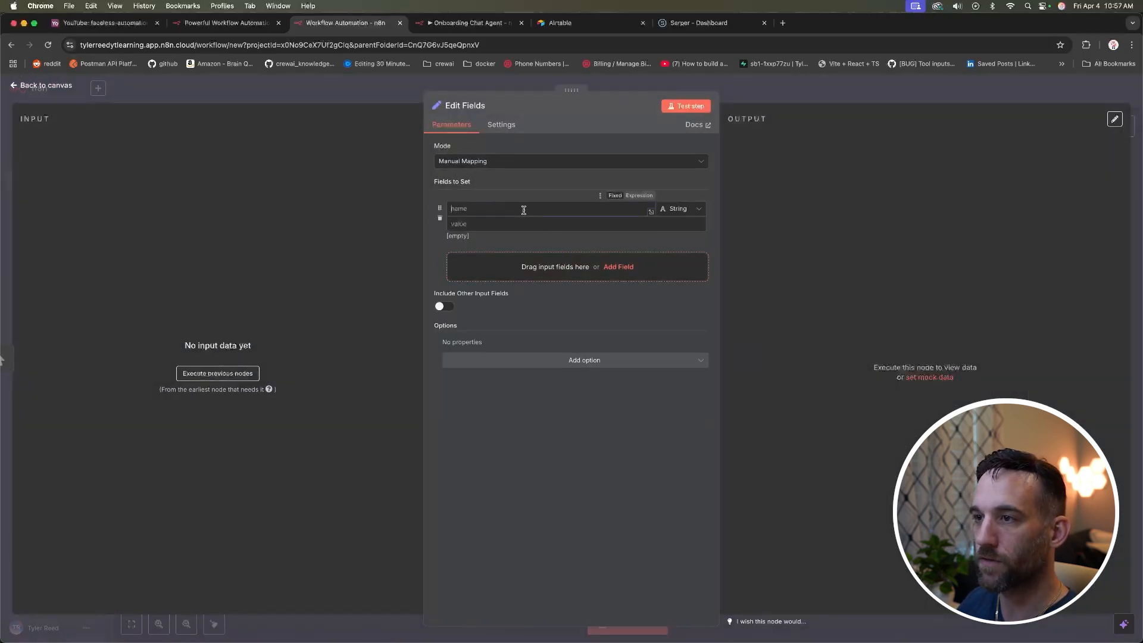
pyautogui.write('topic')
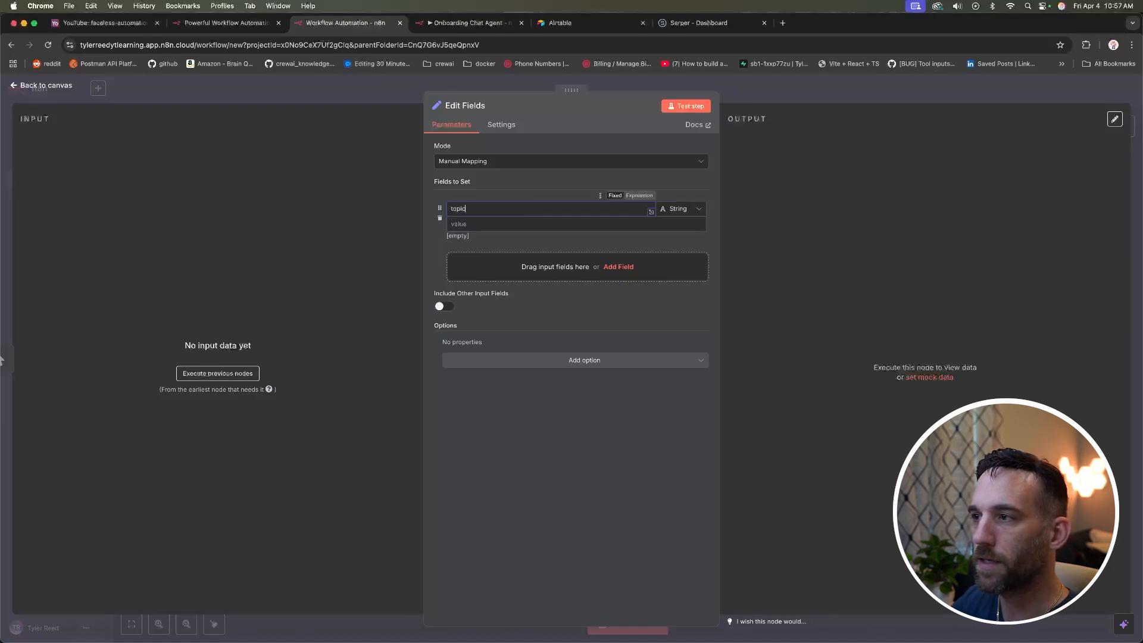
pyautogui.press('Tab')
pyautogui.write('openai')
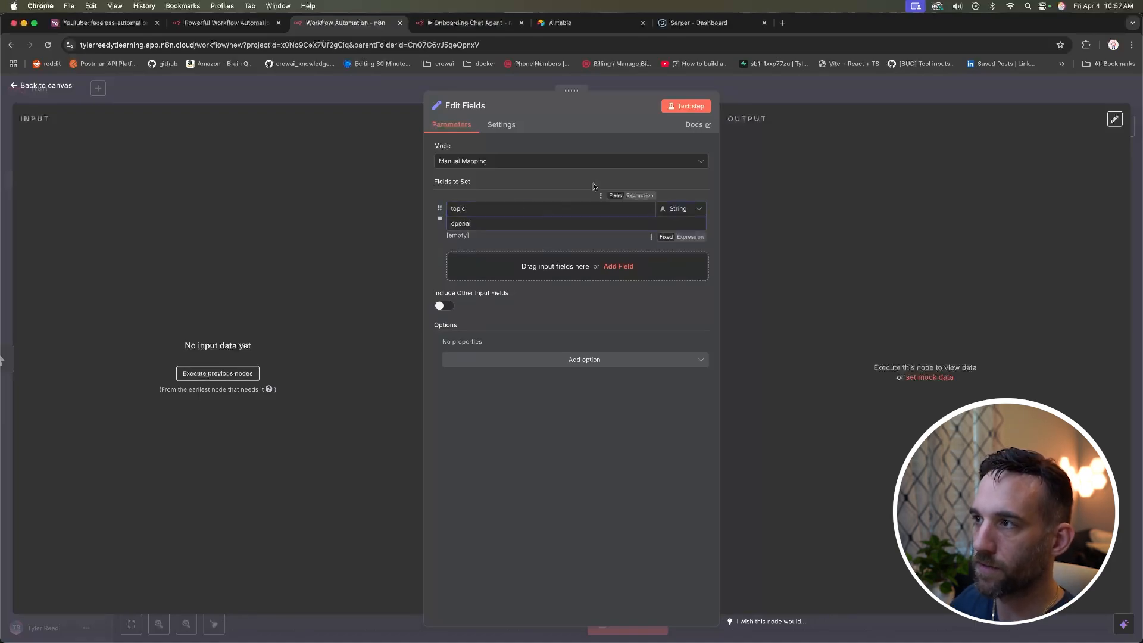
pyautogui.click(682, 108)
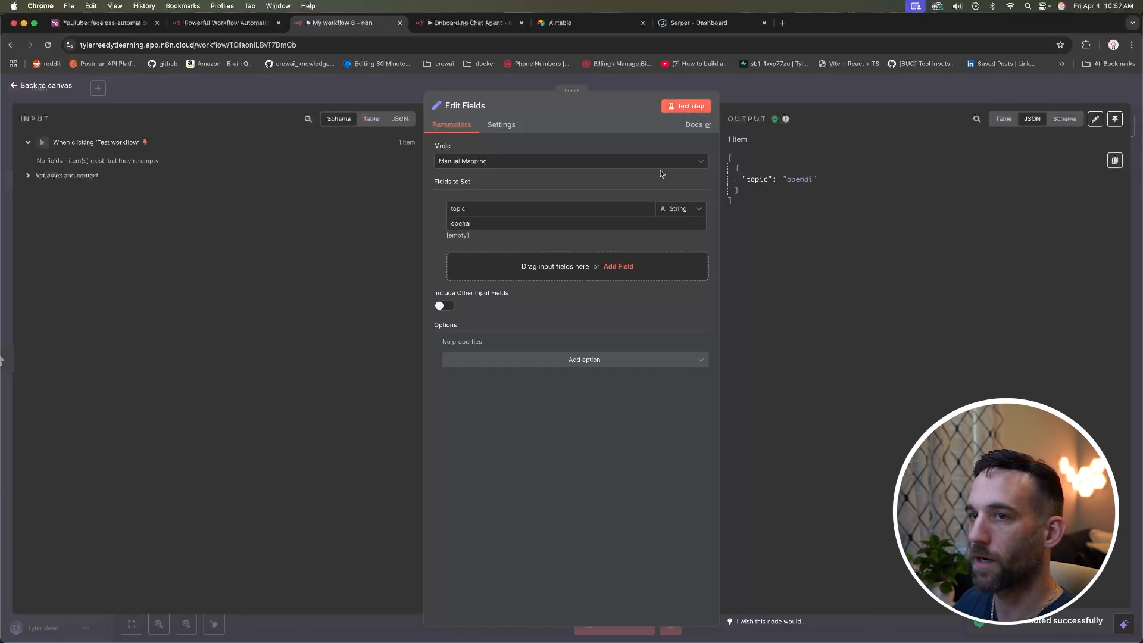
pyautogui.click(68, 87)
pyautogui.hscroll(5, 592, 234)
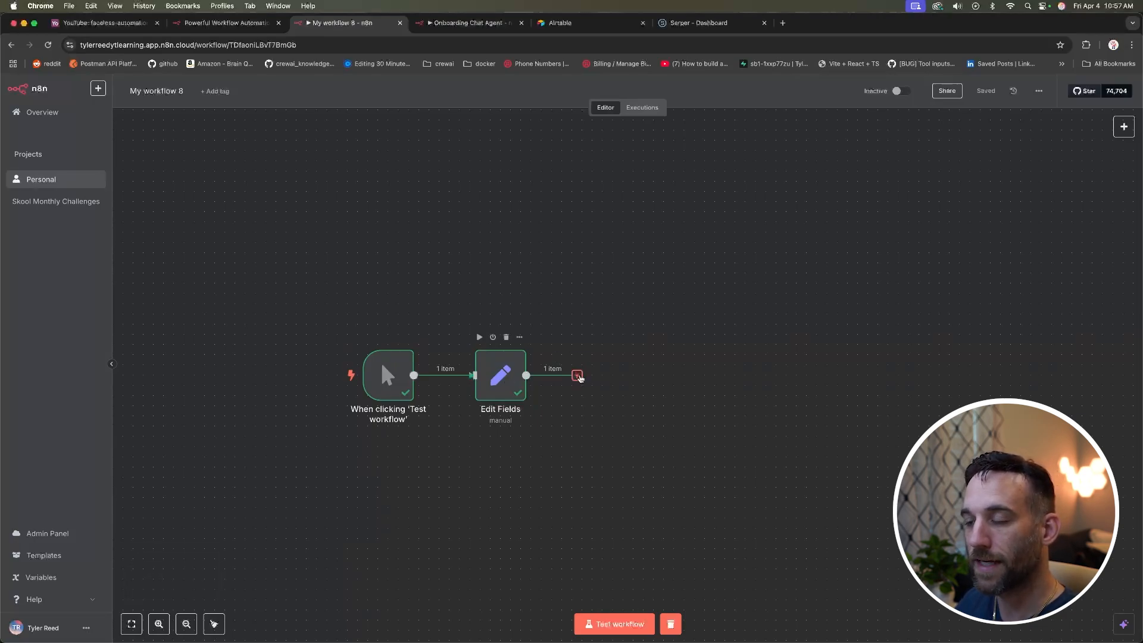
# Step: Add an HTTP Request node after Edit Fields, found by searching 'http' after 'serper' returned nothing
pyautogui.click(578, 377)
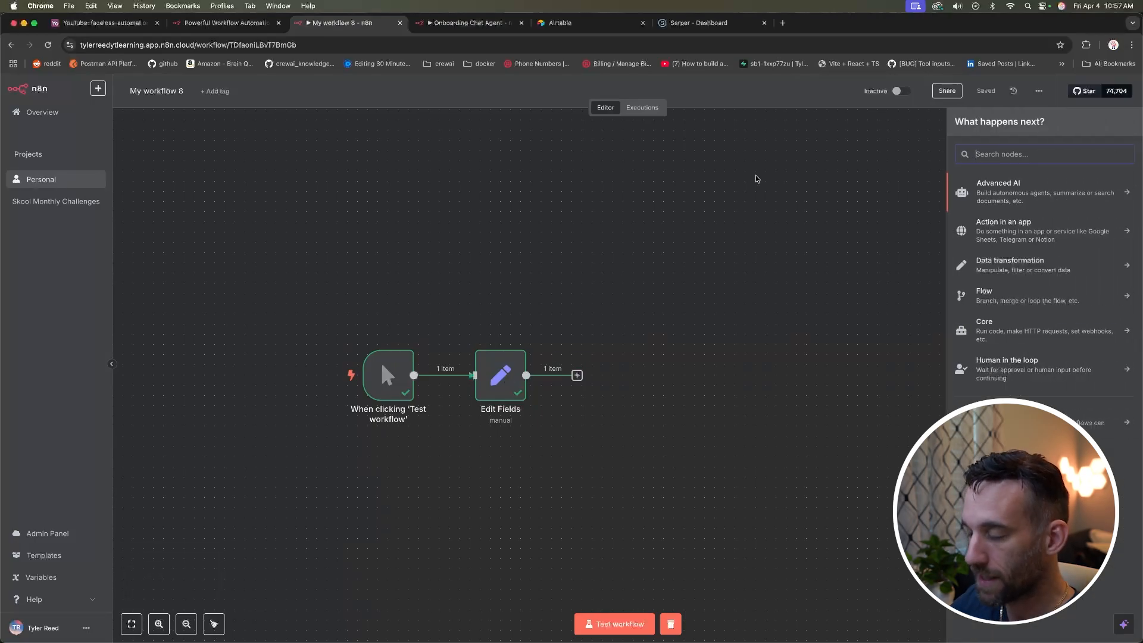
pyautogui.write('h')
pyautogui.press('BackSpace')
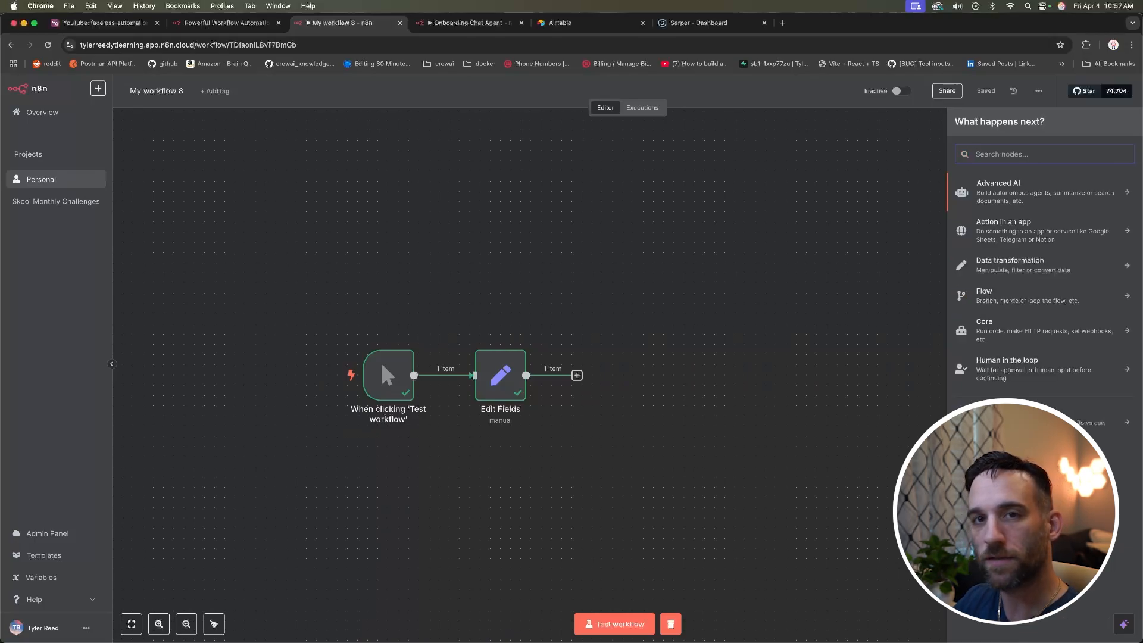
pyautogui.write('serper')
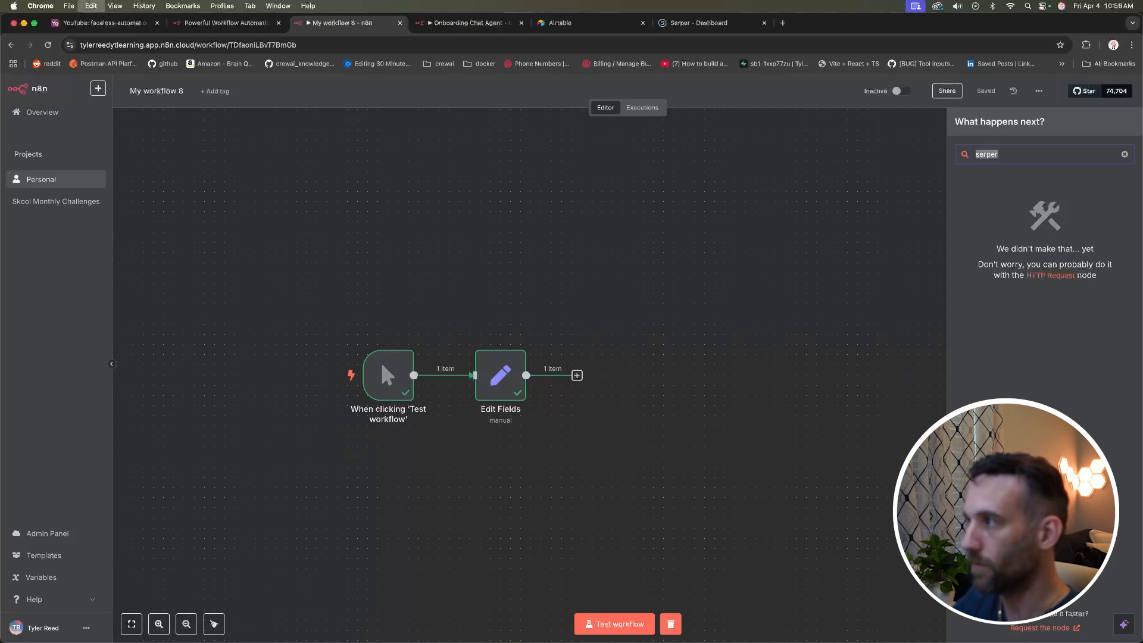
pyautogui.press('BackSpace')
pyautogui.press('BackSpace')
pyautogui.press('BackSpace')
pyautogui.press('BackSpace')
pyautogui.press('BackSpace')
pyautogui.press('BackSpace')
pyautogui.write('http')
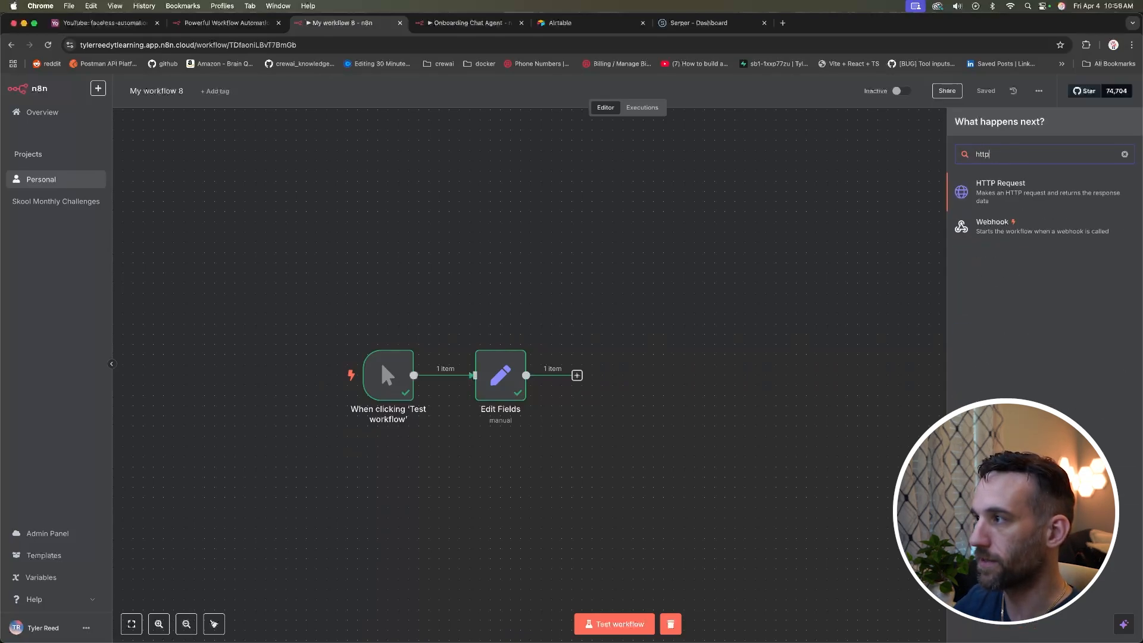
pyautogui.click(1002, 186)
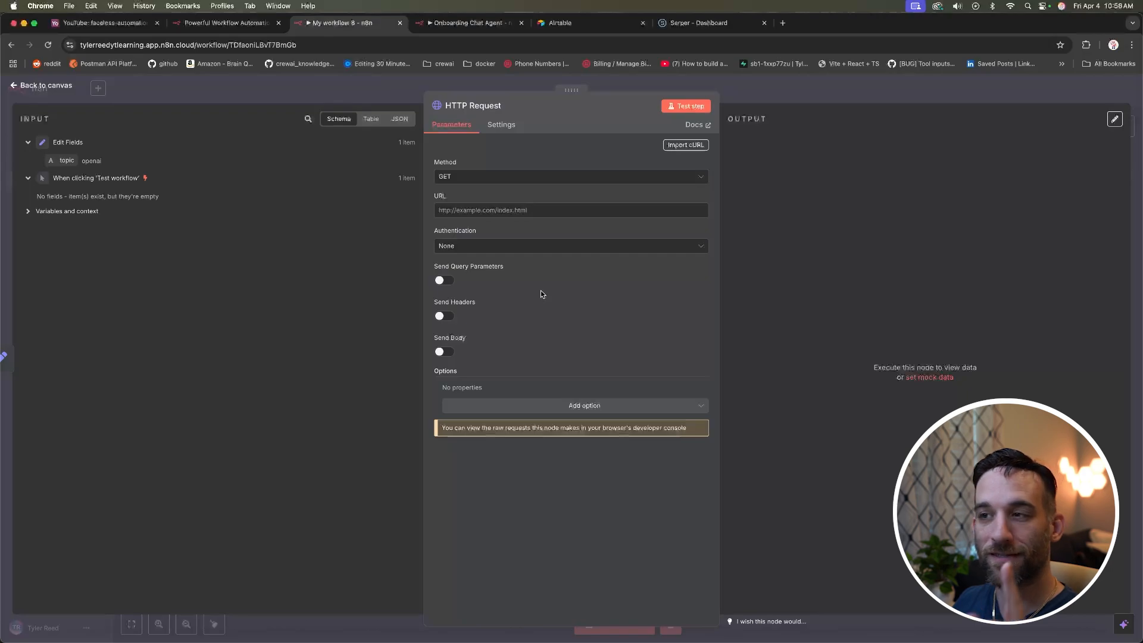
# Step: Open the Serper playground and switch its sample code to cURL
pyautogui.click(694, 24)
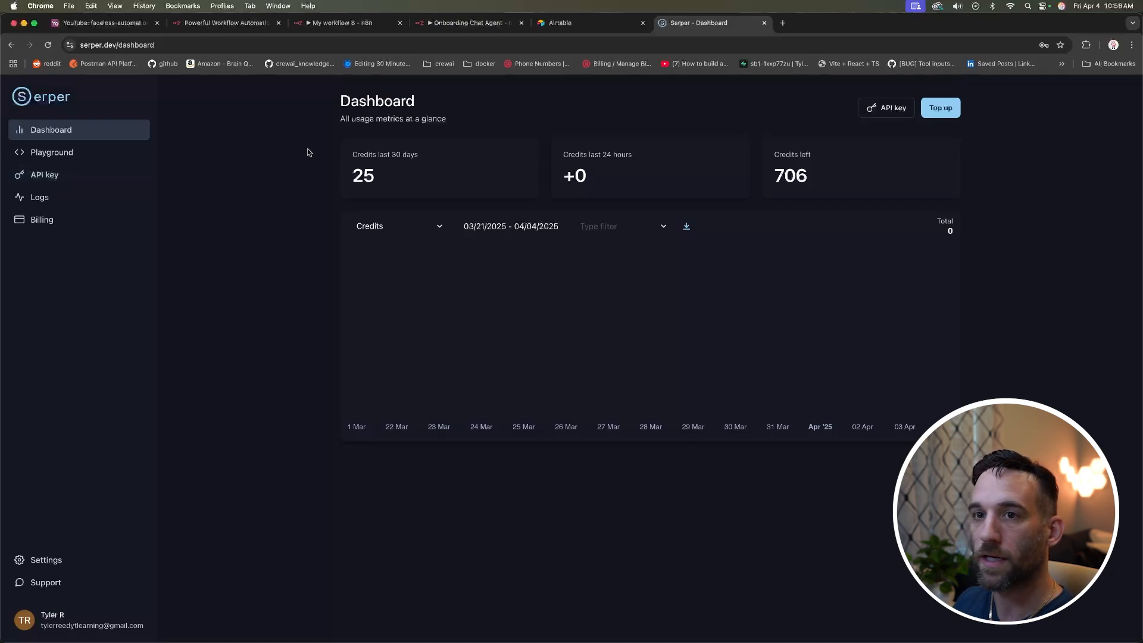
pyautogui.click(89, 177)
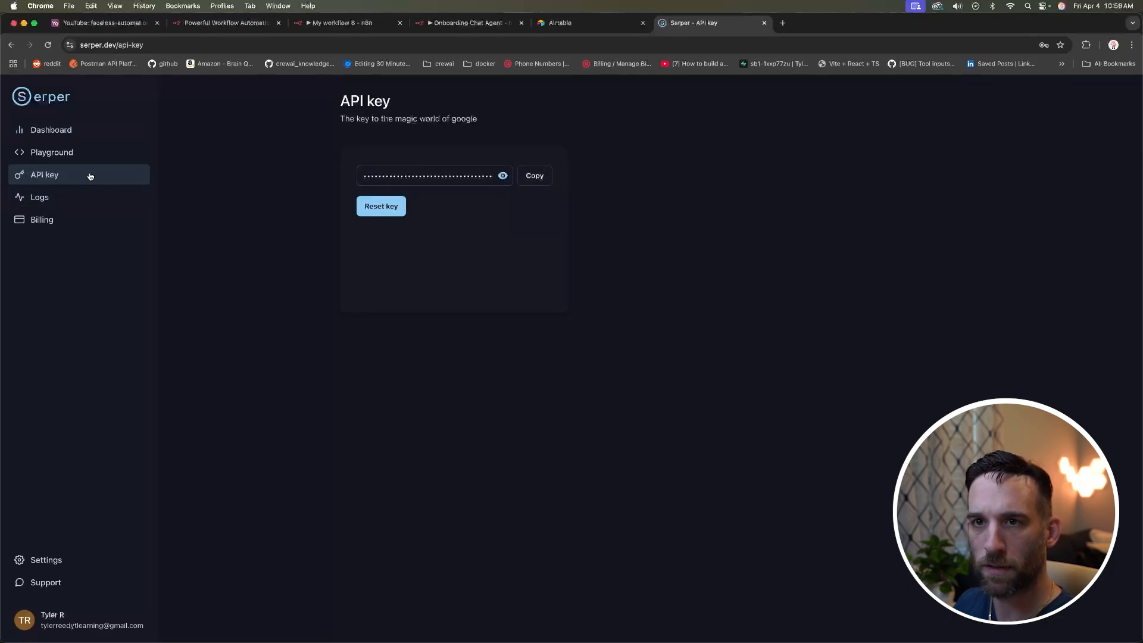
pyautogui.click(86, 155)
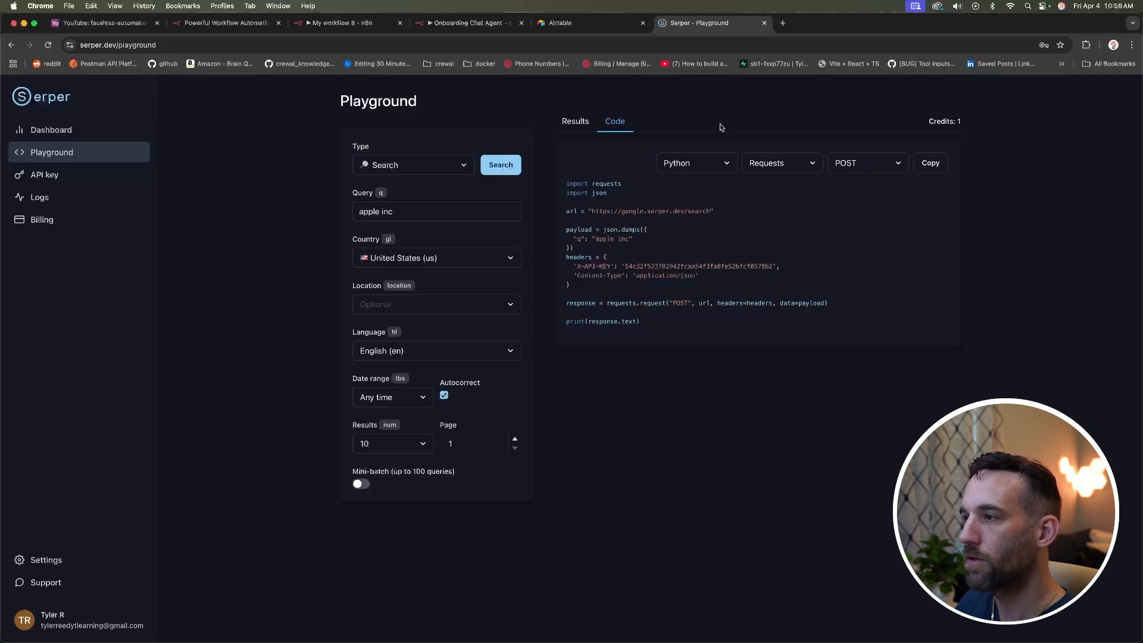
pyautogui.doubleClick(747, 263)
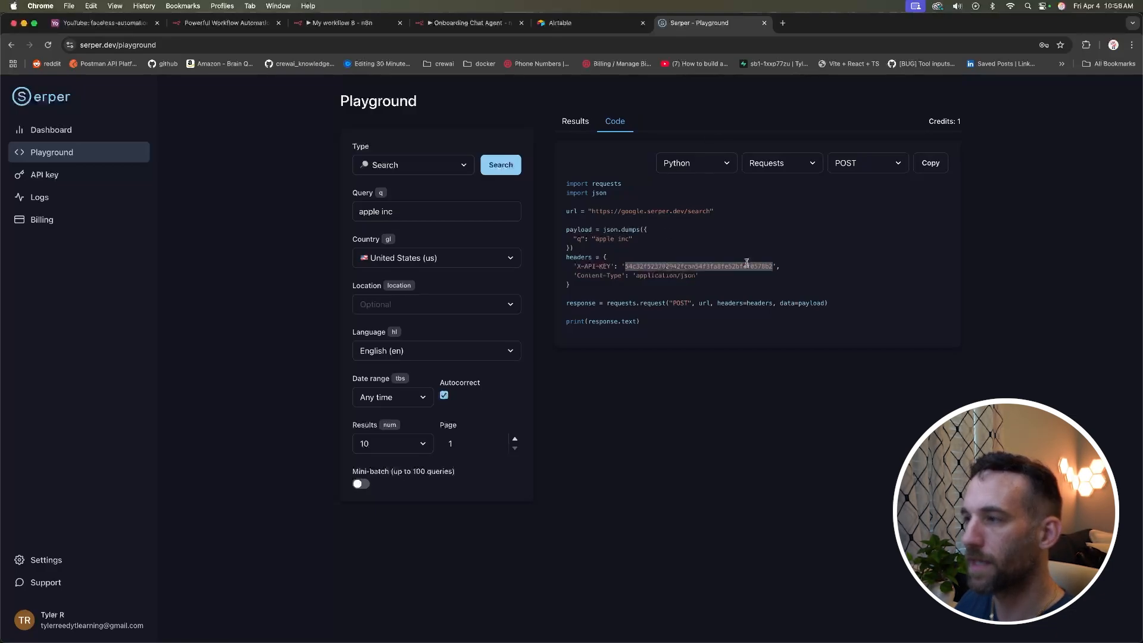
pyautogui.click(755, 236)
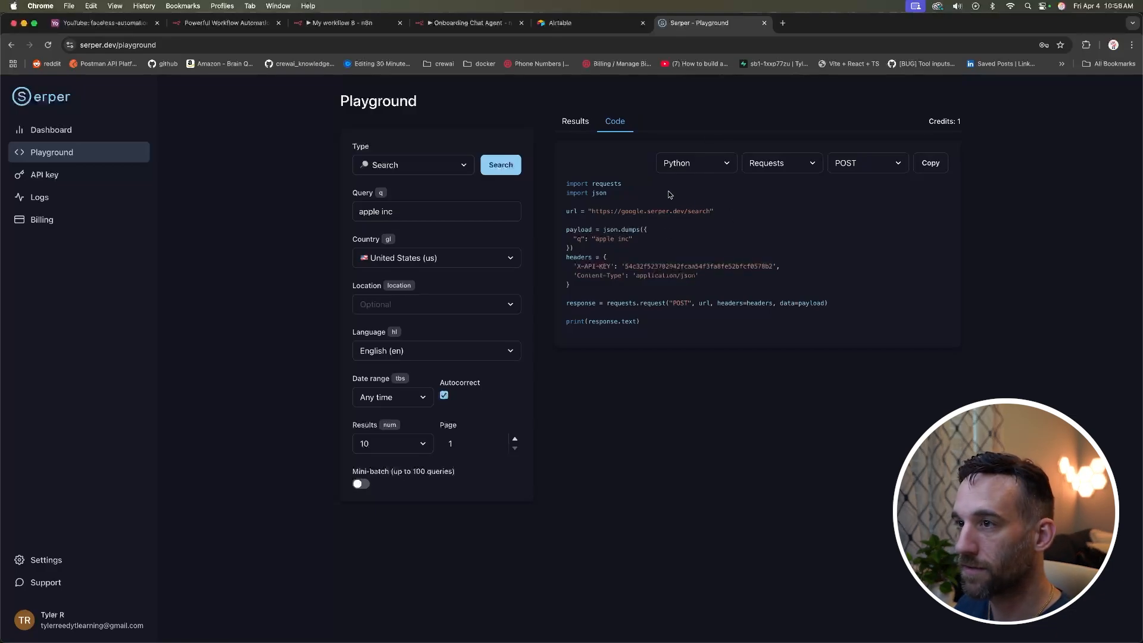
pyautogui.click(714, 168)
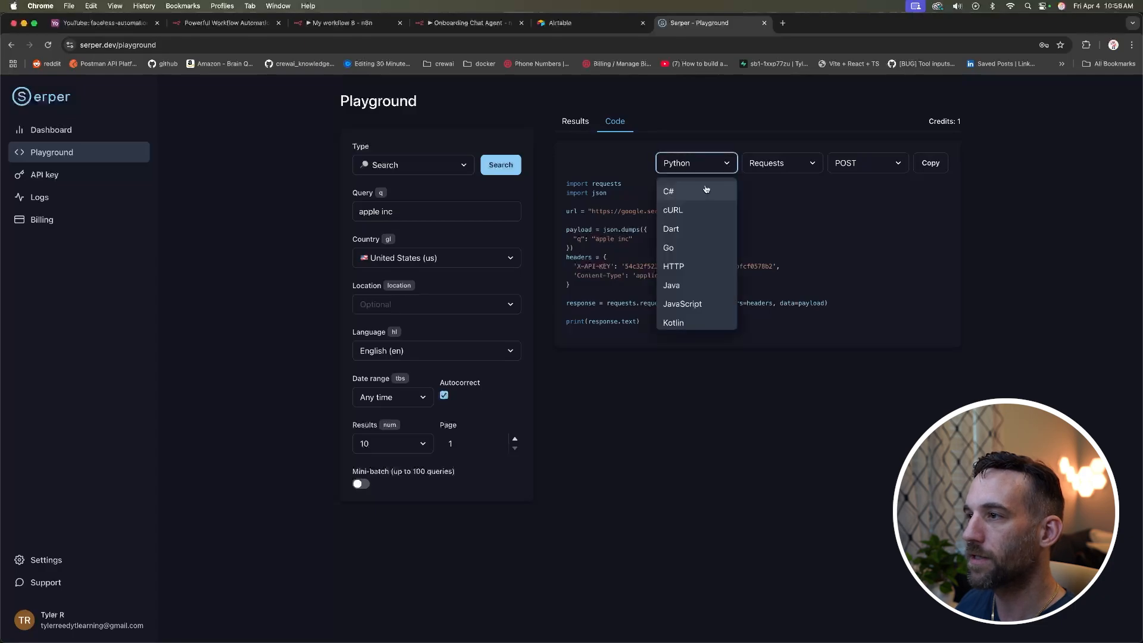
pyautogui.click(698, 208)
pyautogui.click(765, 213)
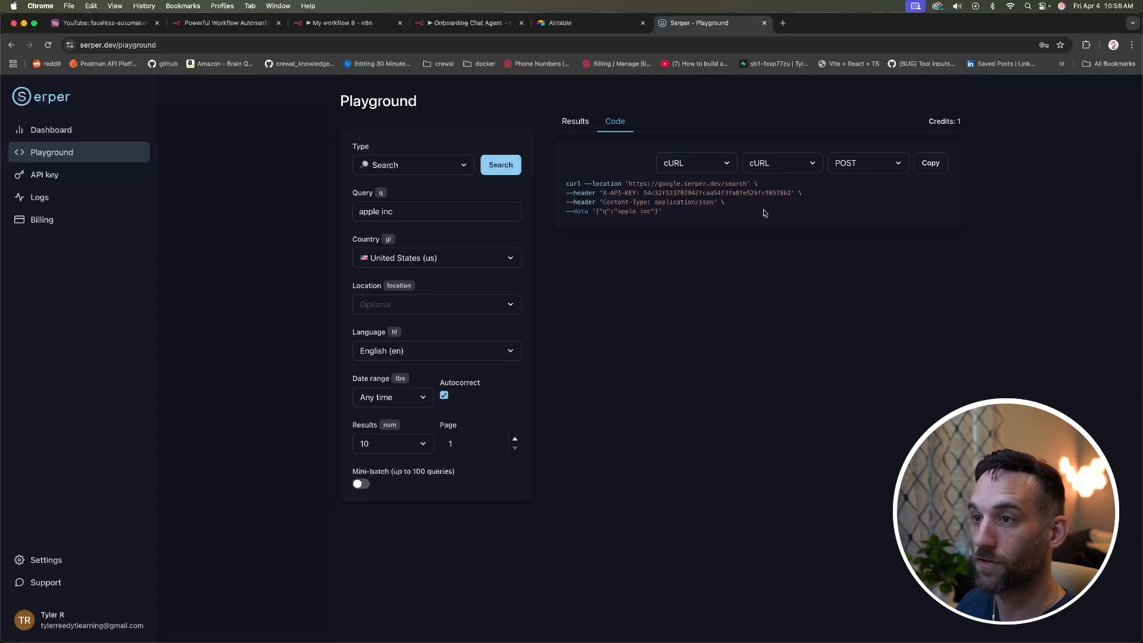
# Step: Set the Serper search to News, query openai, past 24 hours, 10 results
pyautogui.click(464, 167)
pyautogui.click(463, 168)
pyautogui.click(463, 168)
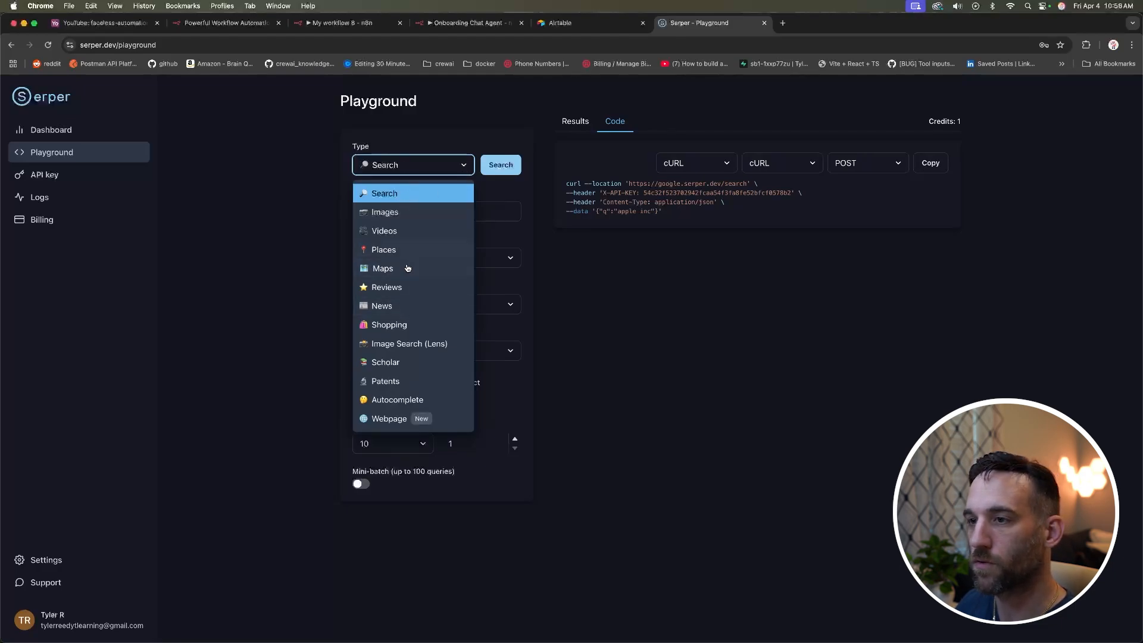
pyautogui.click(433, 308)
pyautogui.moveTo(416, 212); pyautogui.dragTo(347, 213)
pyautogui.write('openai')
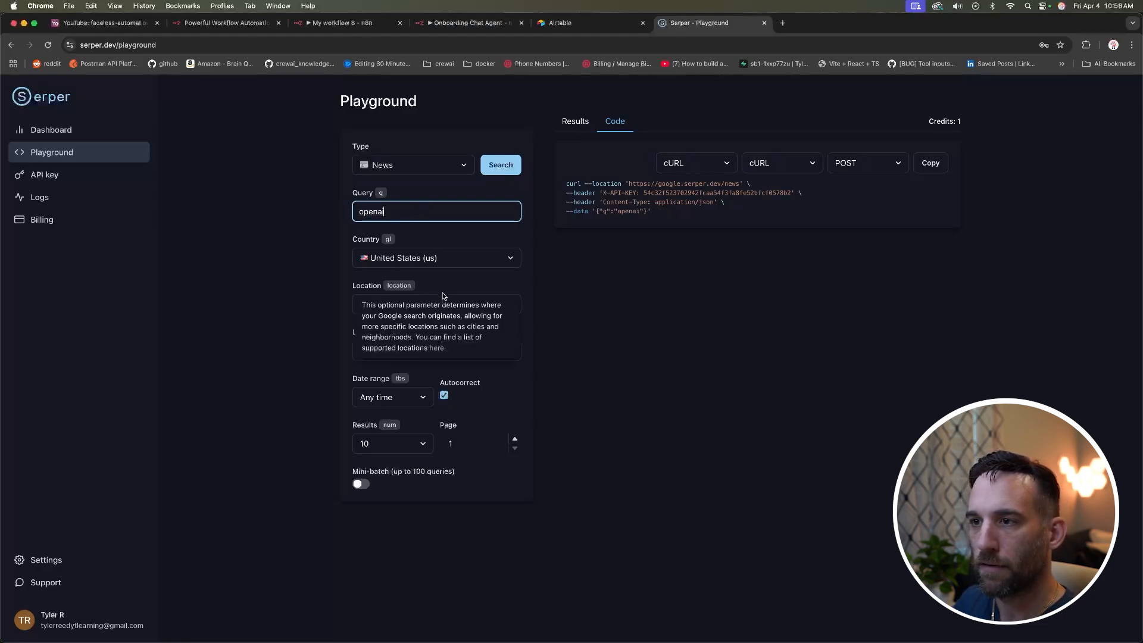
pyautogui.click(415, 396)
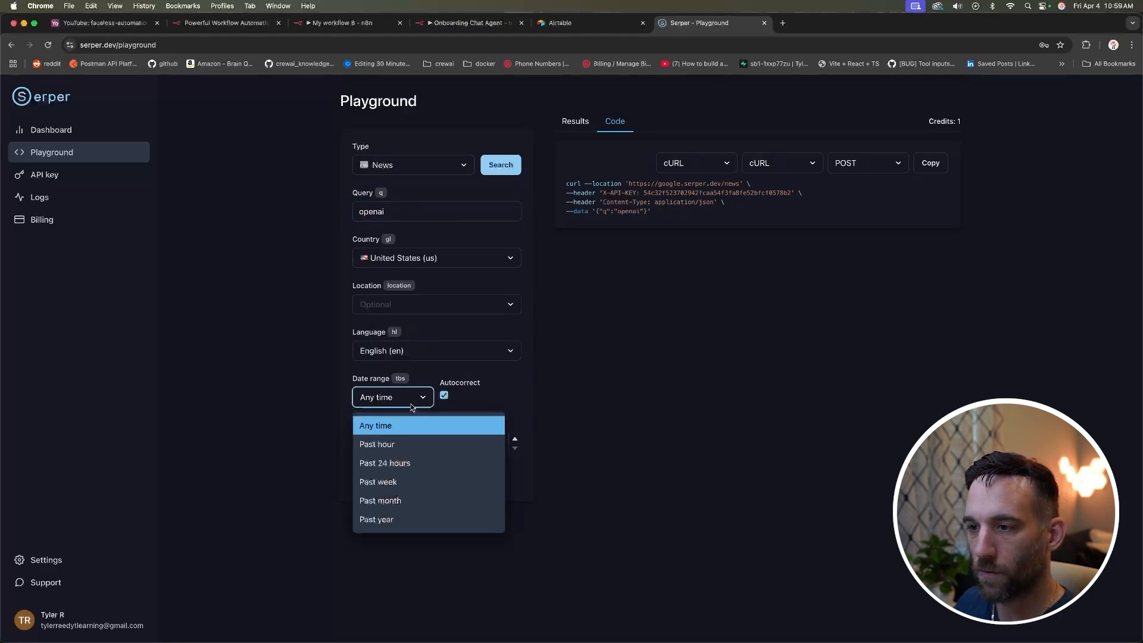
pyautogui.click(413, 463)
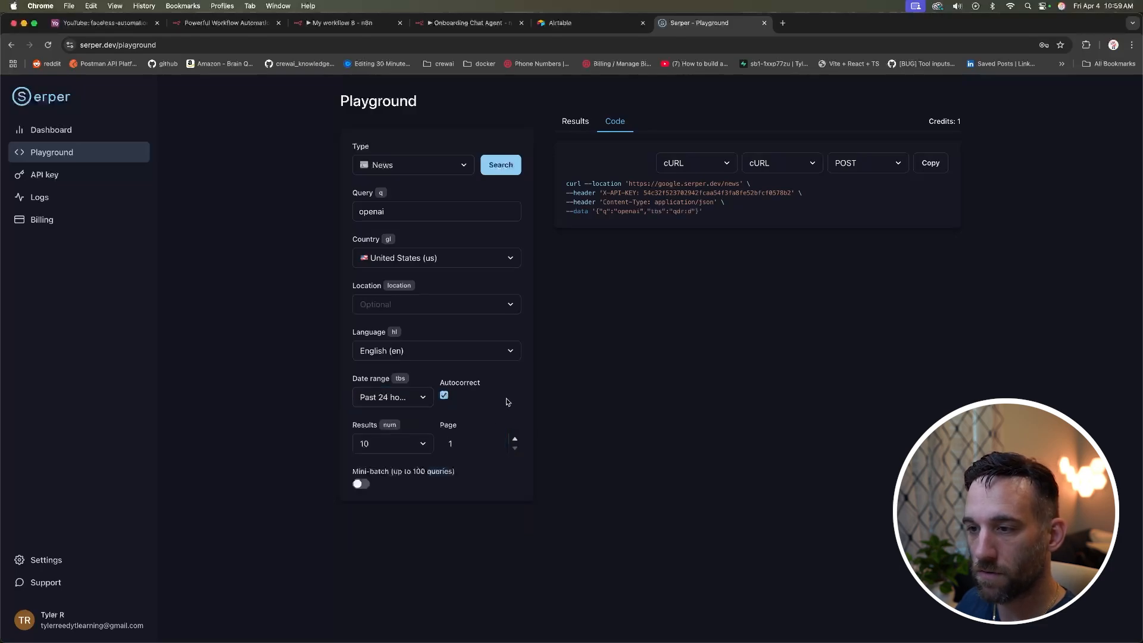
pyautogui.click(417, 444)
pyautogui.click(517, 415)
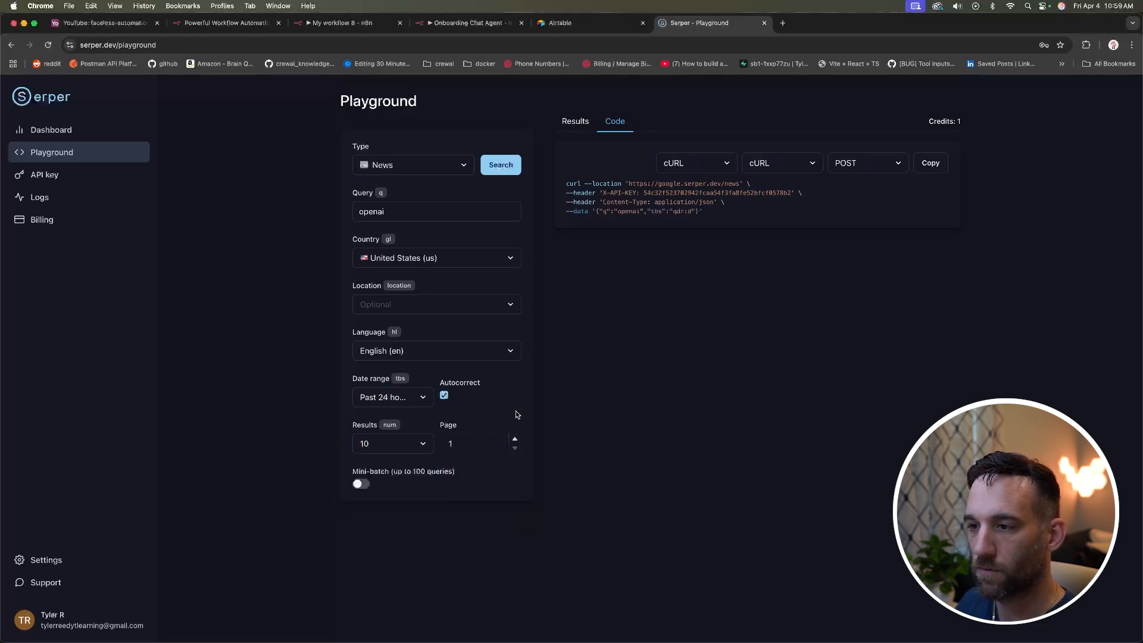
# Step: Run the openai News search, copy its cURL request, and return to n8n
pyautogui.moveTo(712, 213); pyautogui.dragTo(565, 182)
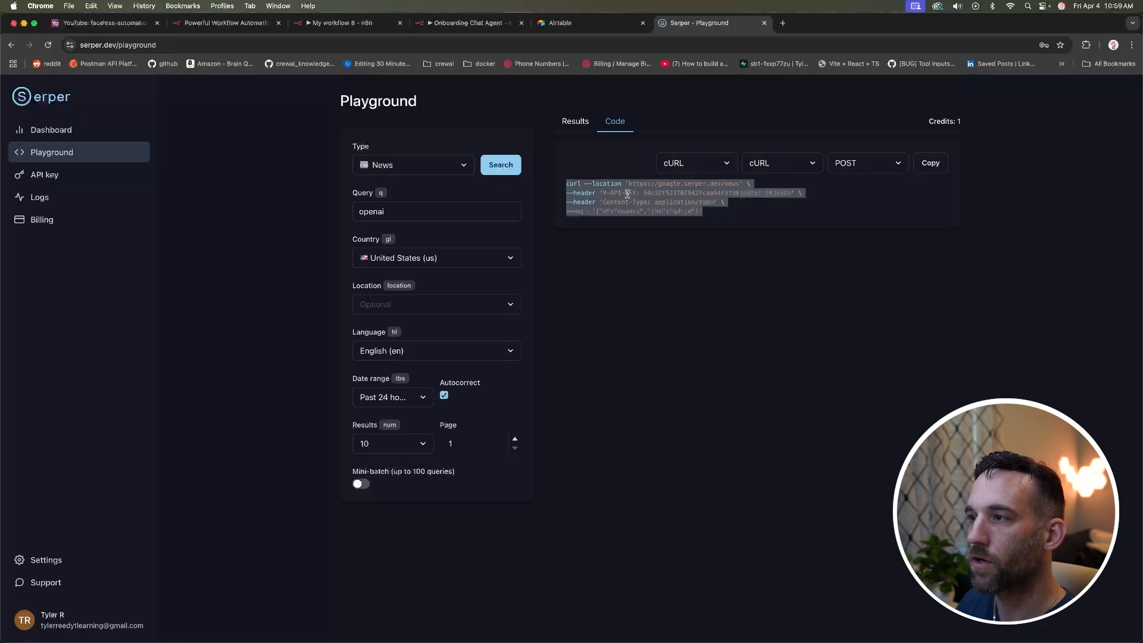
pyautogui.click(712, 216)
pyautogui.click(501, 164)
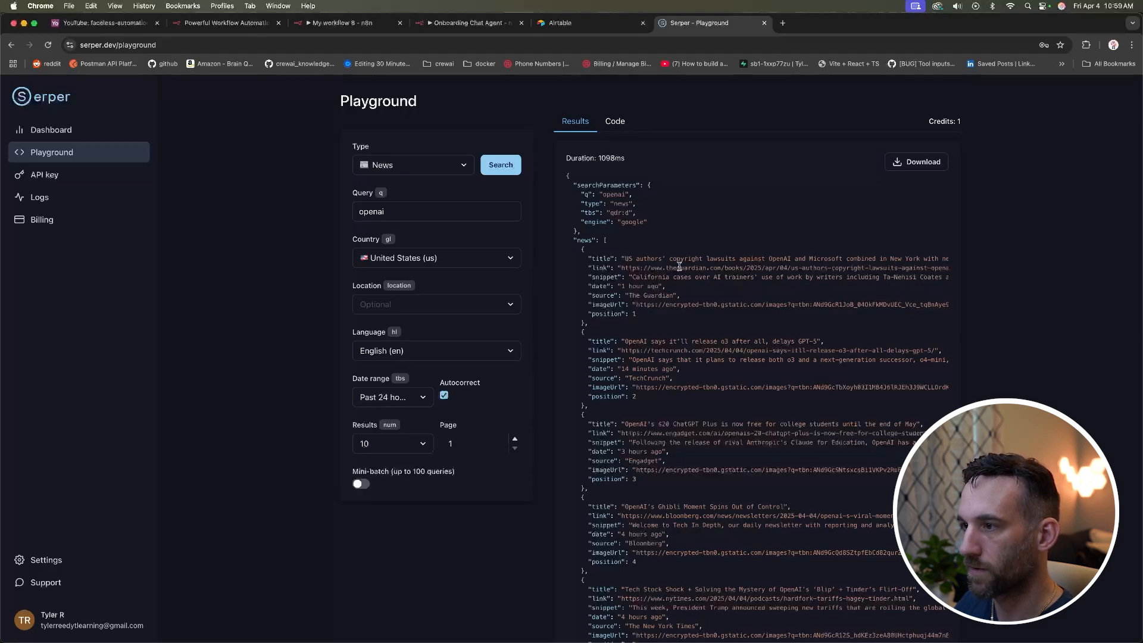
pyautogui.scroll(-3, 637, 239)
pyautogui.scroll(3, 611, 253)
pyautogui.scroll(1, 622, 146)
pyautogui.click(616, 124)
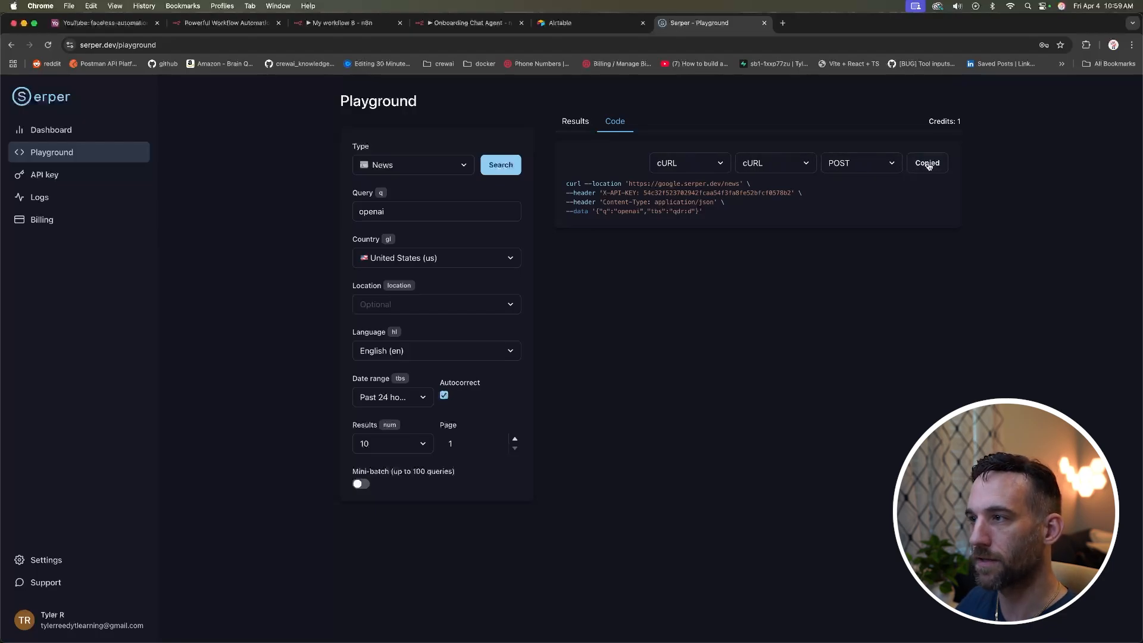
pyautogui.click(390, 23)
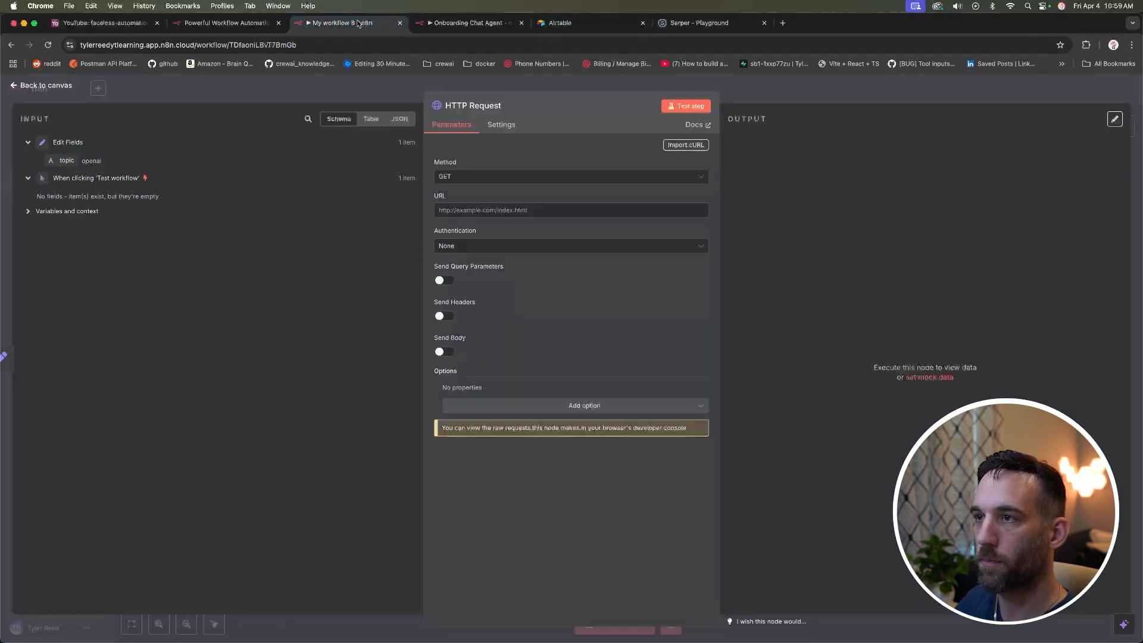
# Step: Import the Serper cURL (POST google.serper.dev/news, q openai, tbs qdr:d) and test the request
pyautogui.click(691, 147)
pyautogui.press('super+v')
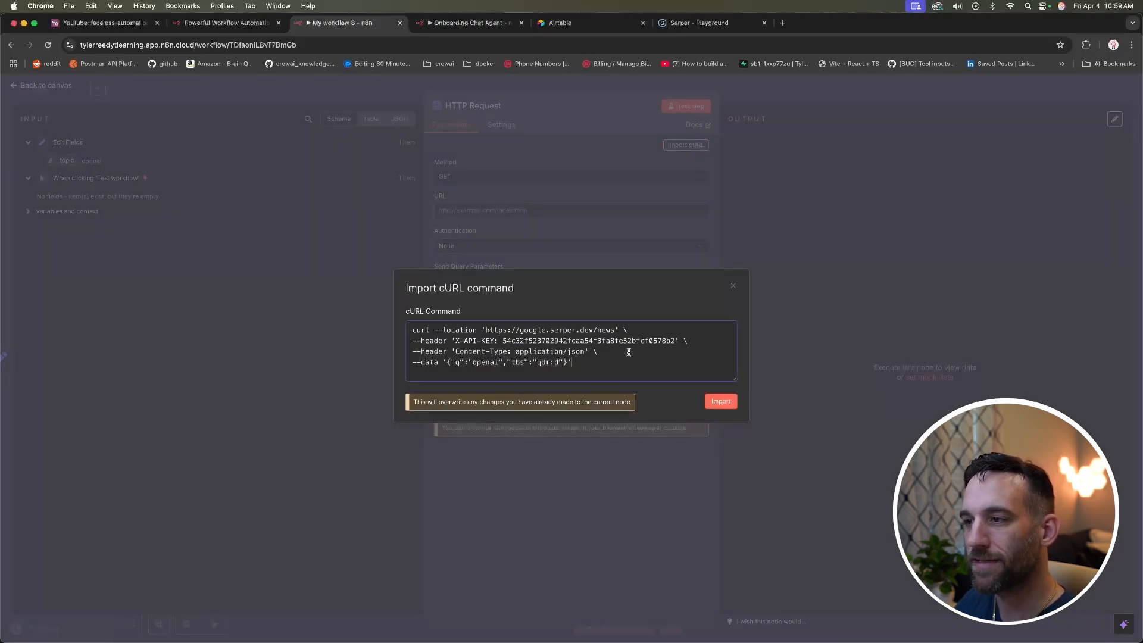
pyautogui.click(717, 402)
pyautogui.scroll(-5, 598, 292)
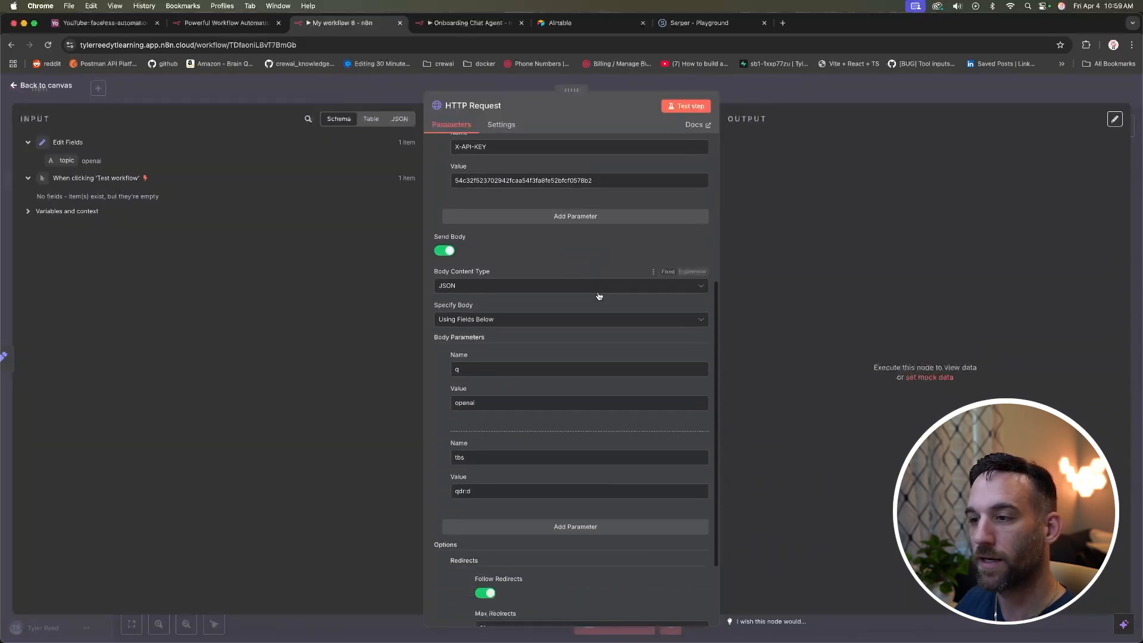
pyautogui.scroll(-3, 599, 296)
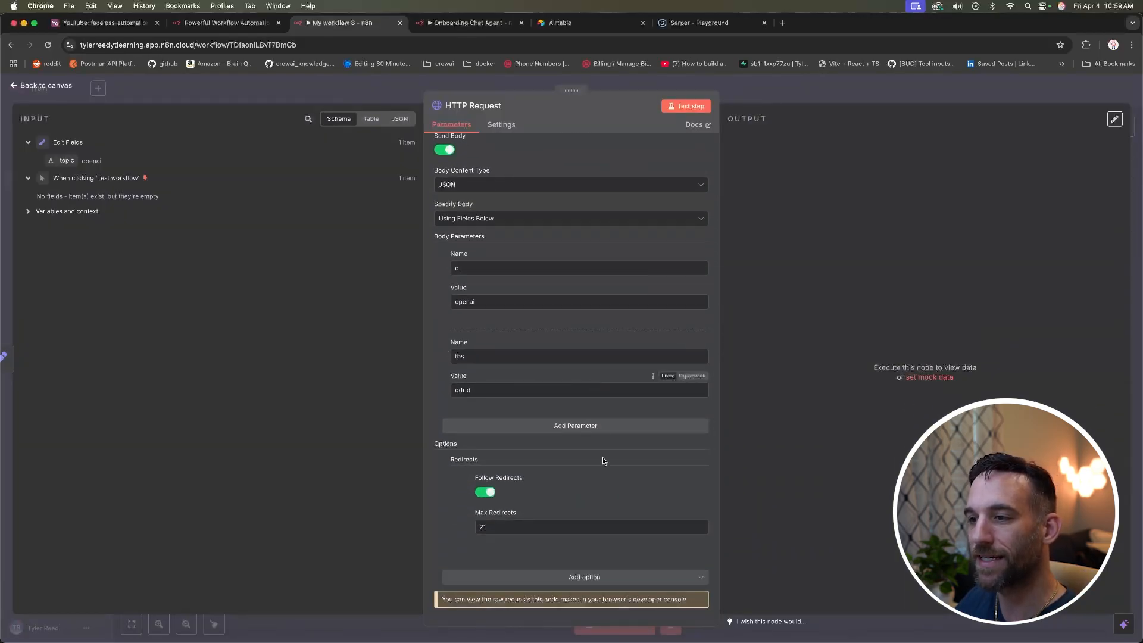
pyautogui.scroll(10, 607, 457)
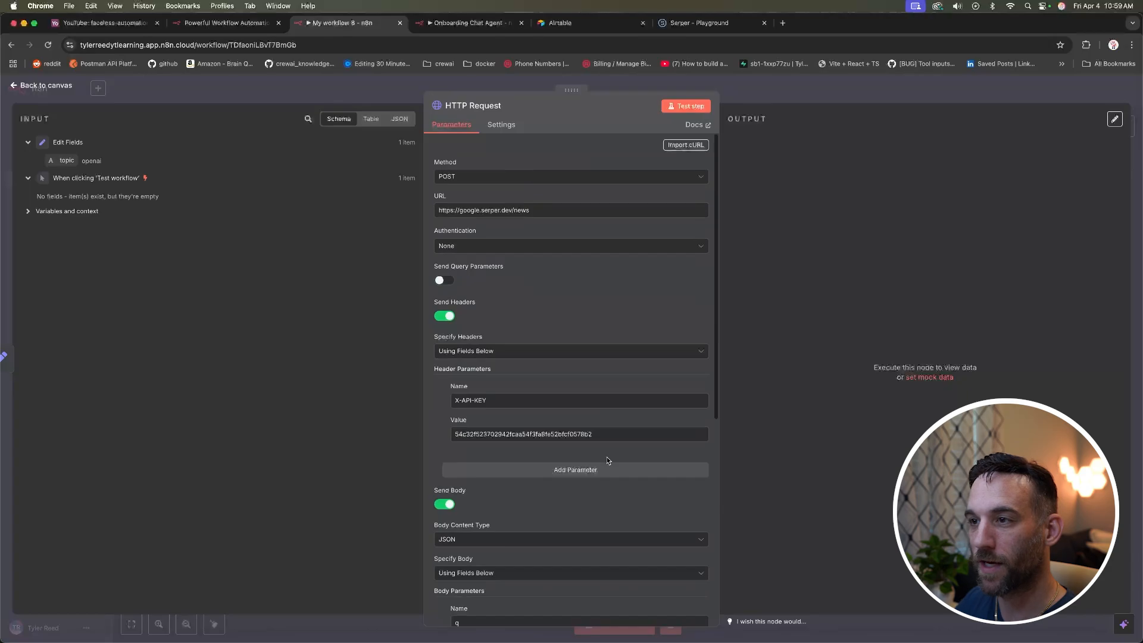
pyautogui.click(686, 106)
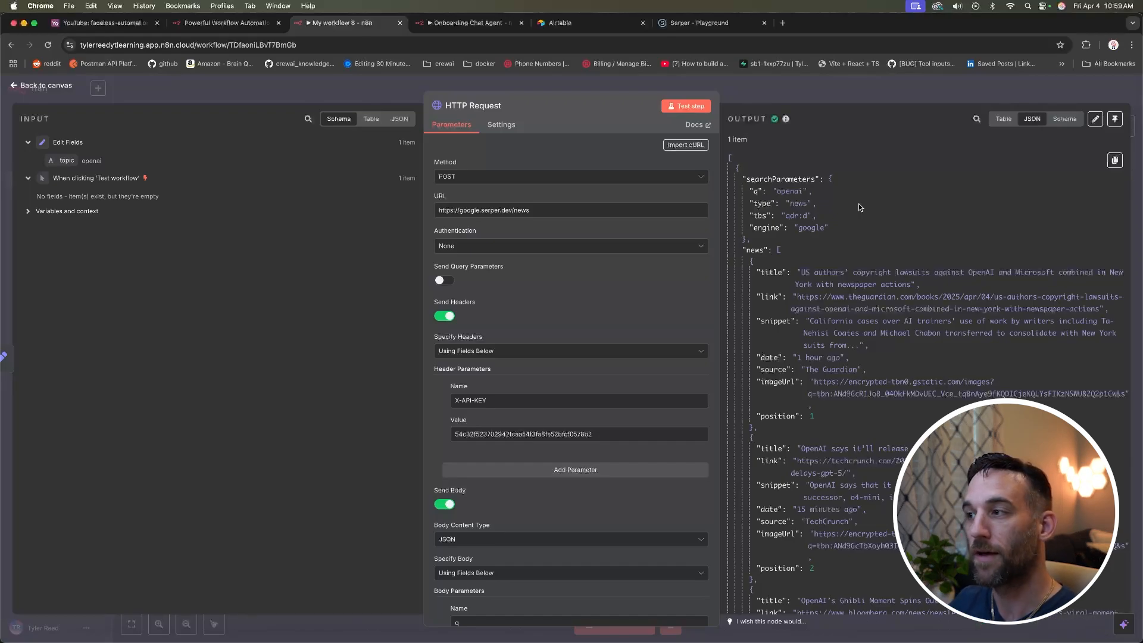
pyautogui.scroll(-1, 858, 207)
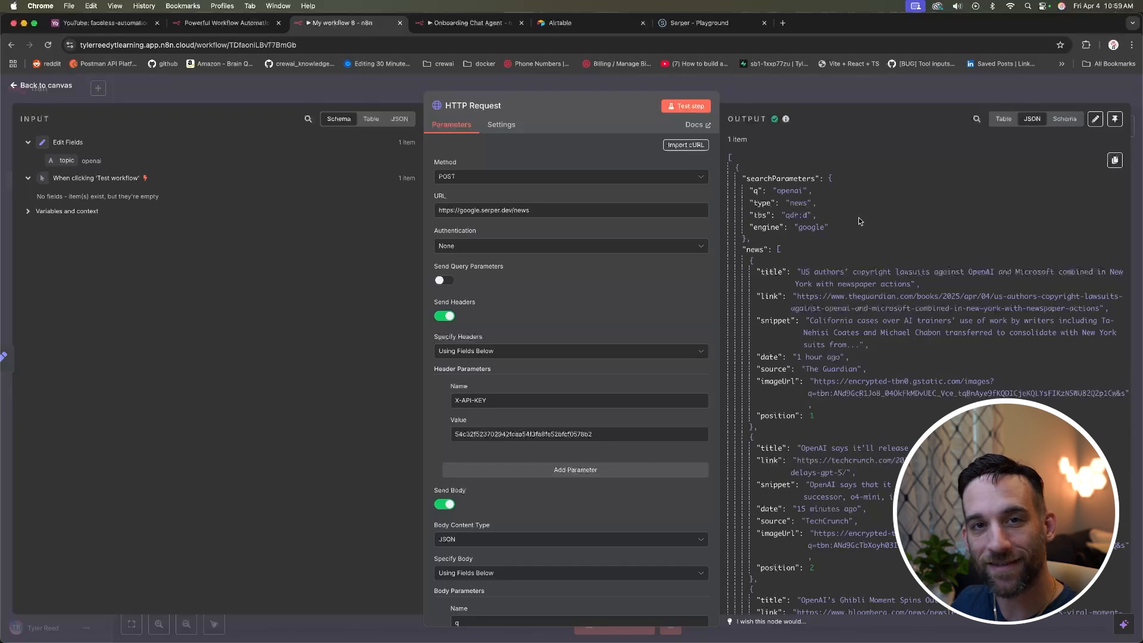
pyautogui.click(684, 23)
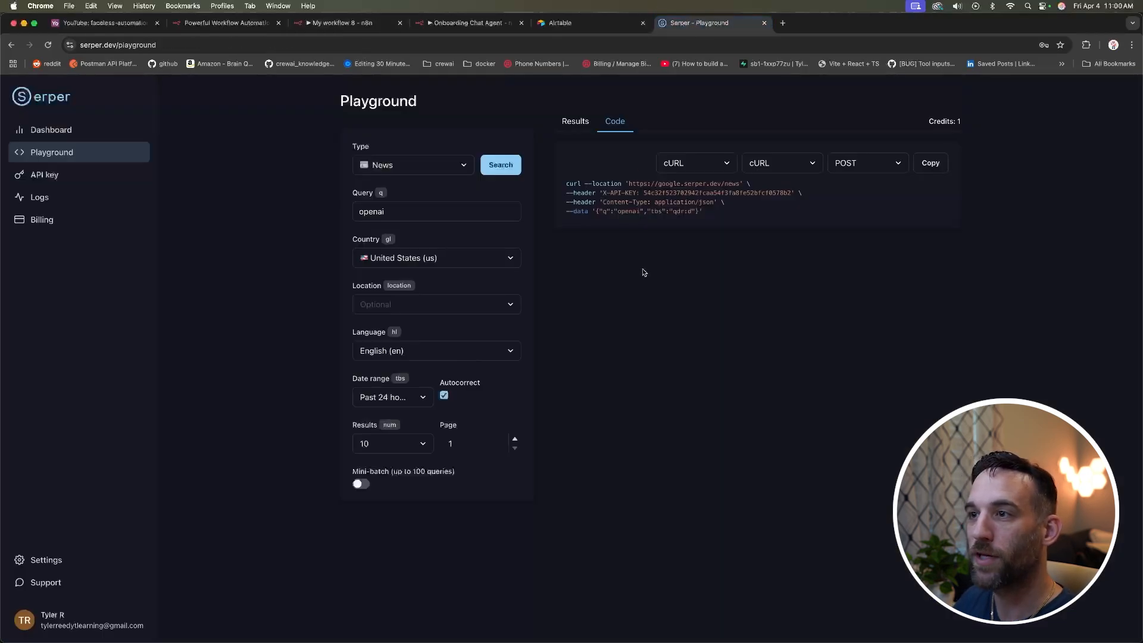
pyautogui.click(575, 120)
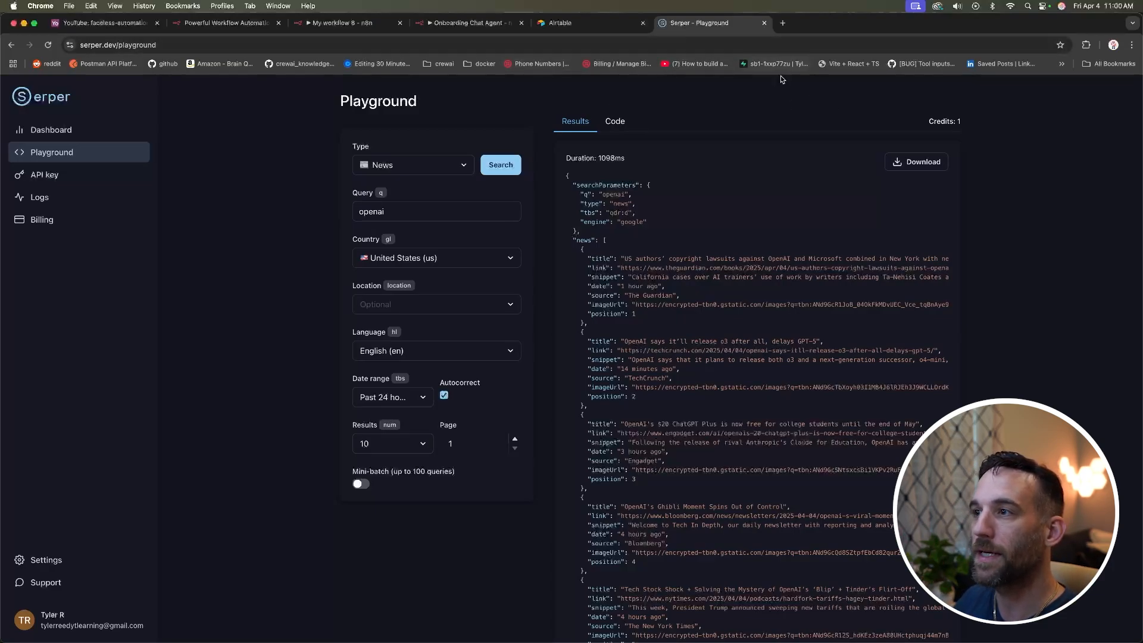
pyautogui.click(625, 124)
pyautogui.click(704, 163)
pyautogui.click(724, 166)
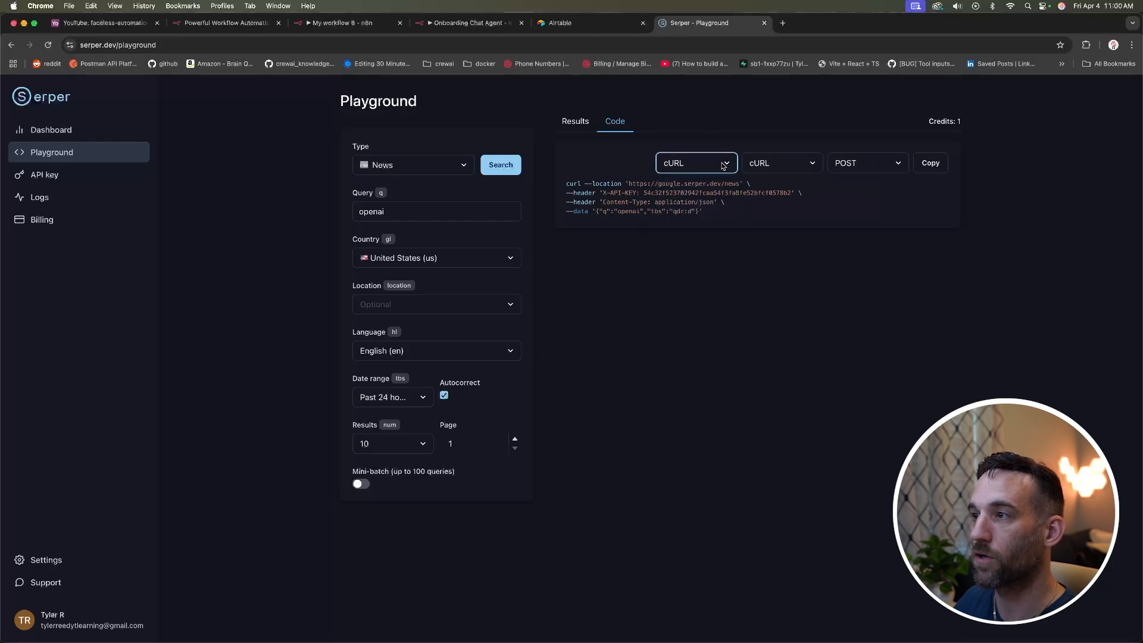
pyautogui.click(345, 24)
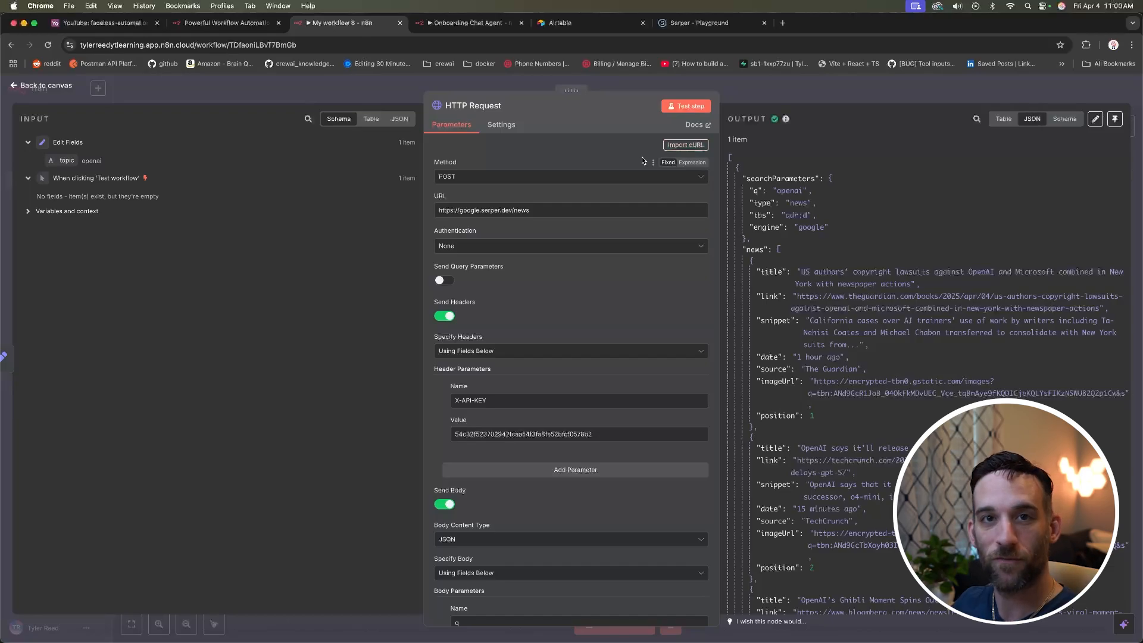
# Step: Reopen the HTTP Request node, inspect and collapse its news output, then return to the canvas
pyautogui.click(47, 87)
pyautogui.click(552, 216)
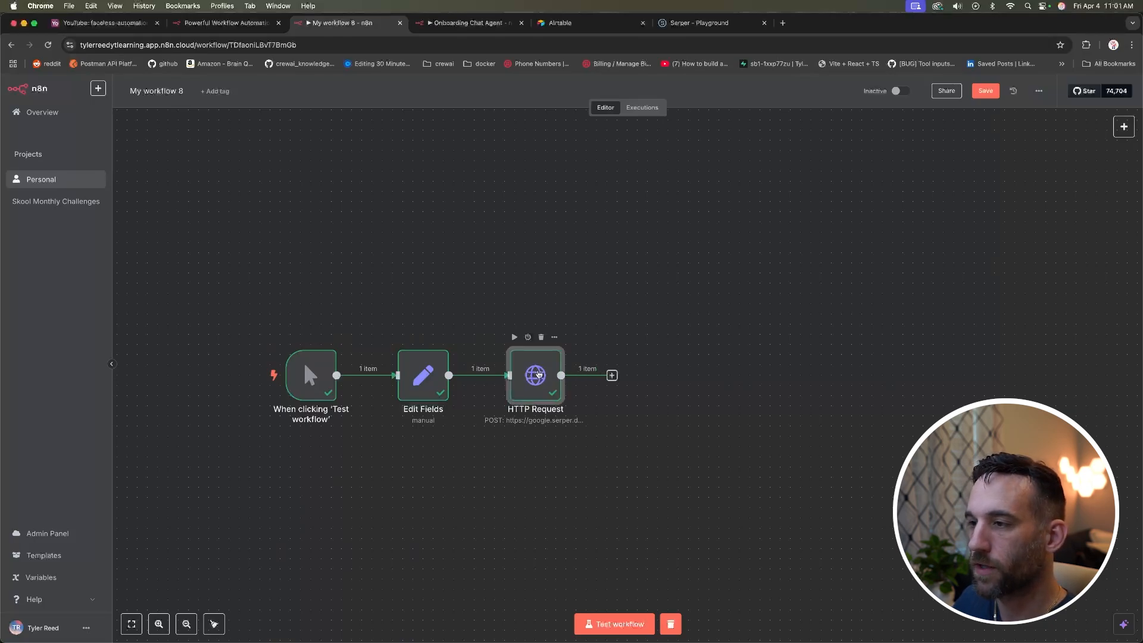
pyautogui.doubleClick(538, 374)
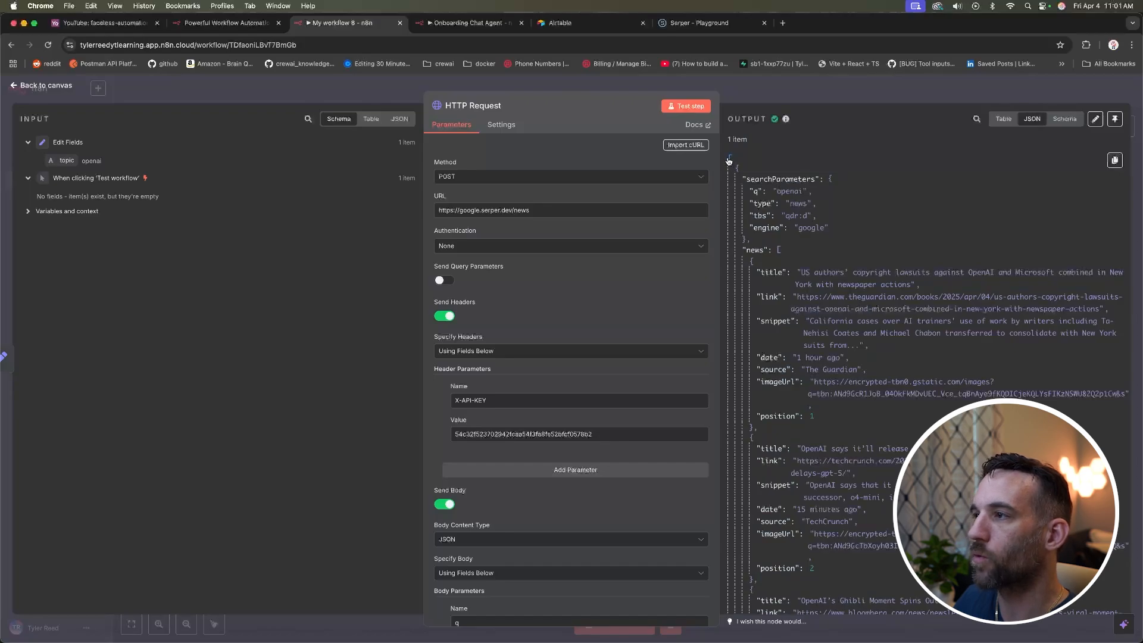
pyautogui.click(779, 251)
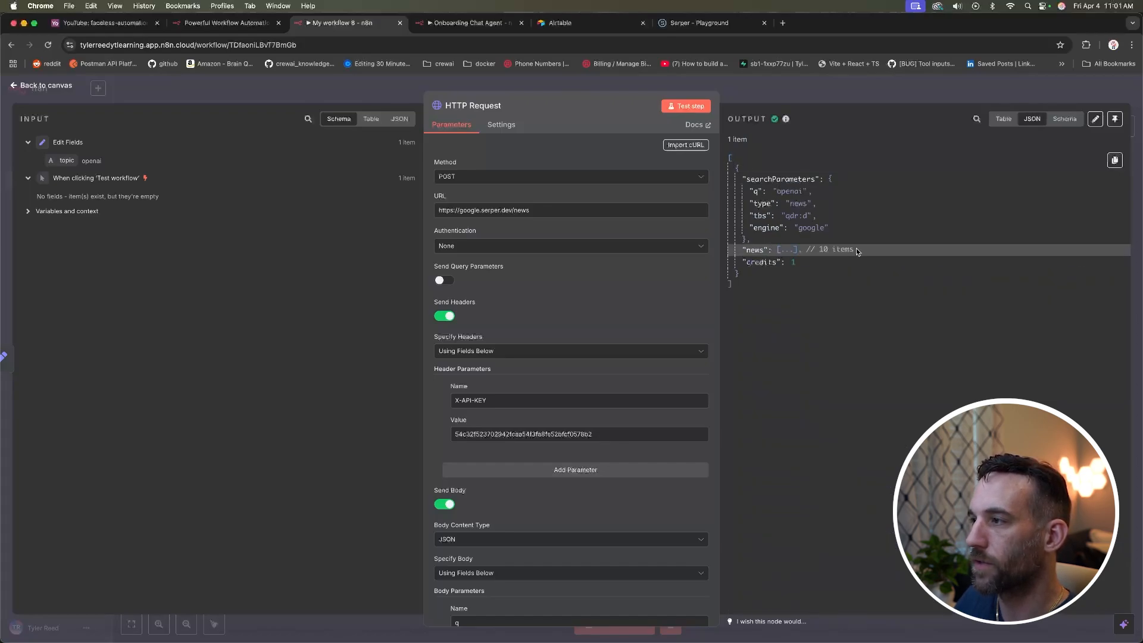
pyautogui.moveTo(859, 250); pyautogui.dragTo(736, 174)
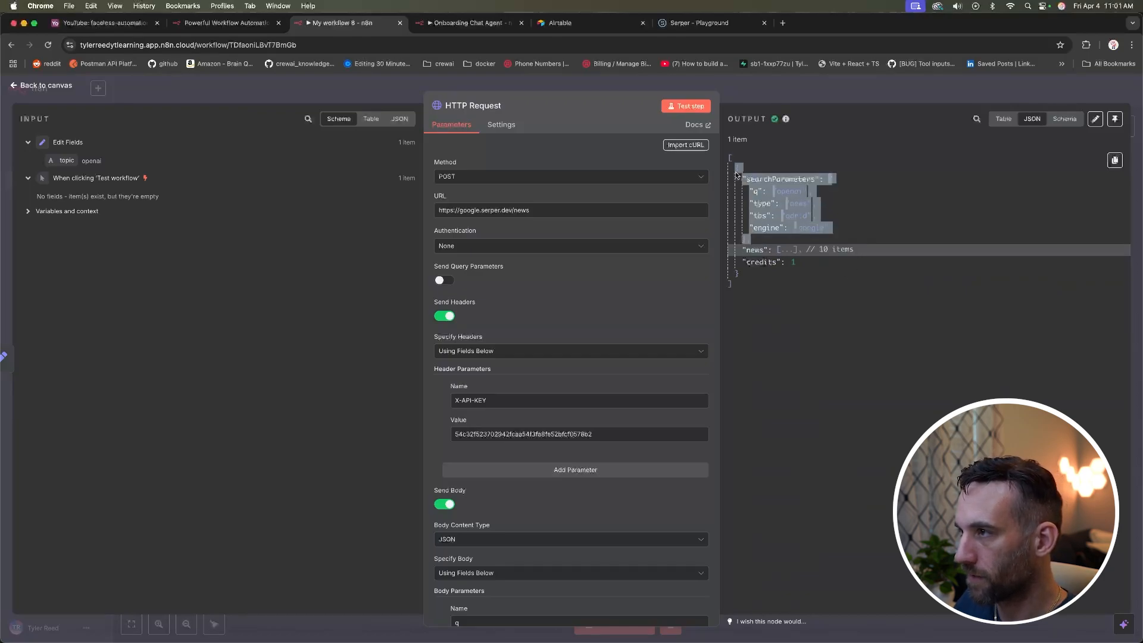
pyautogui.click(790, 307)
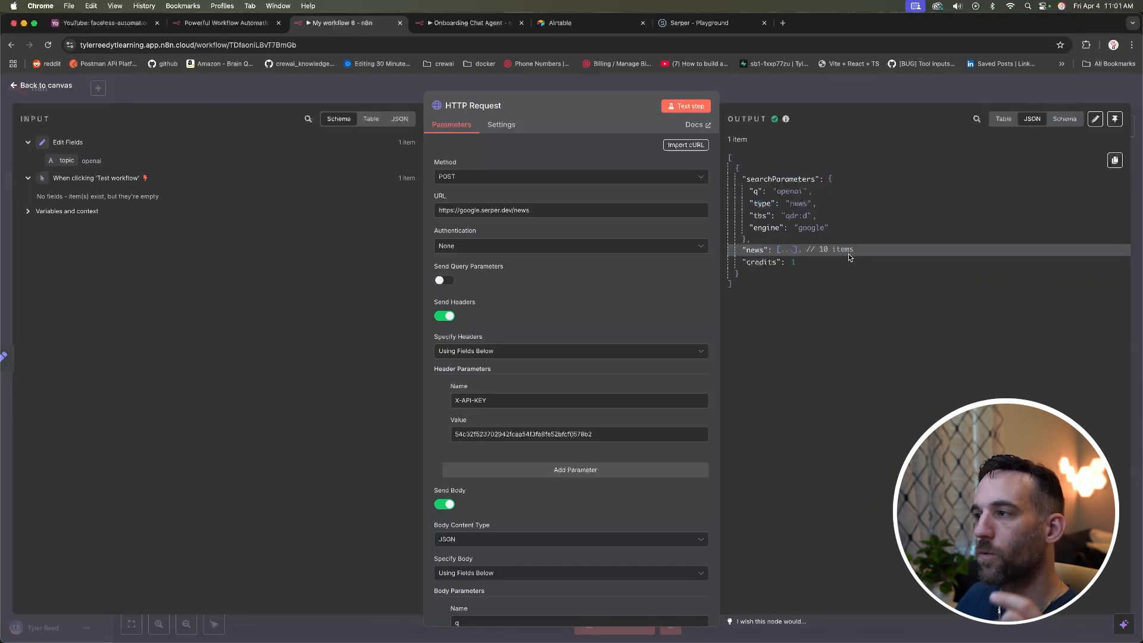
pyautogui.moveTo(861, 250); pyautogui.dragTo(747, 250)
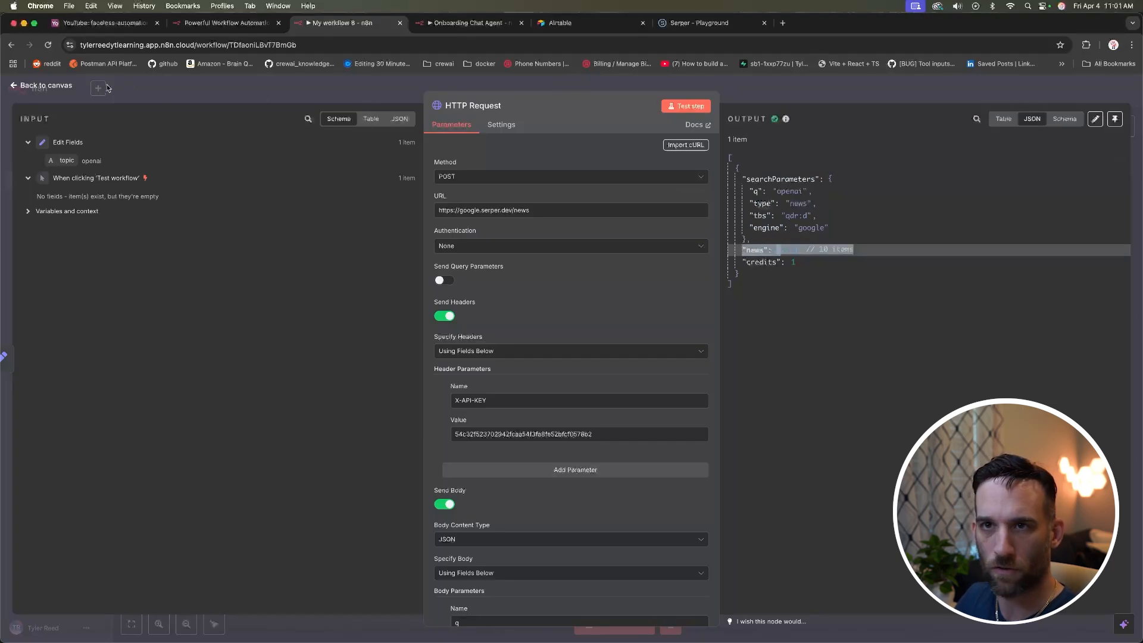
pyautogui.click(65, 87)
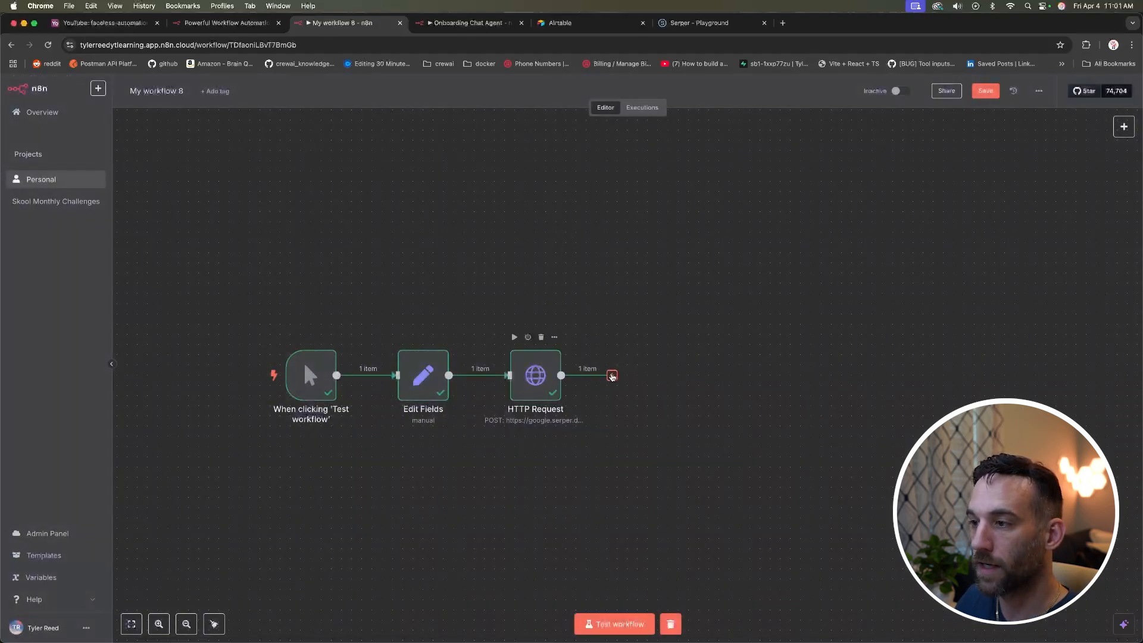
# Step: Add a Split Out node after HTTP Request splitting the news field, producing 10 items
pyautogui.click(611, 376)
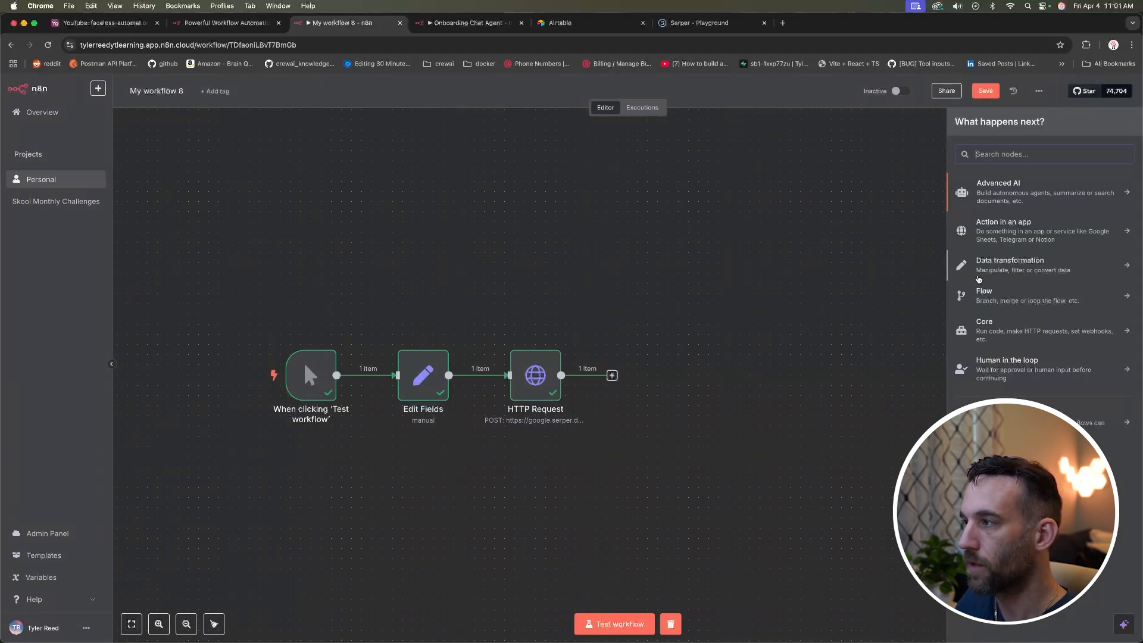
pyautogui.write('split')
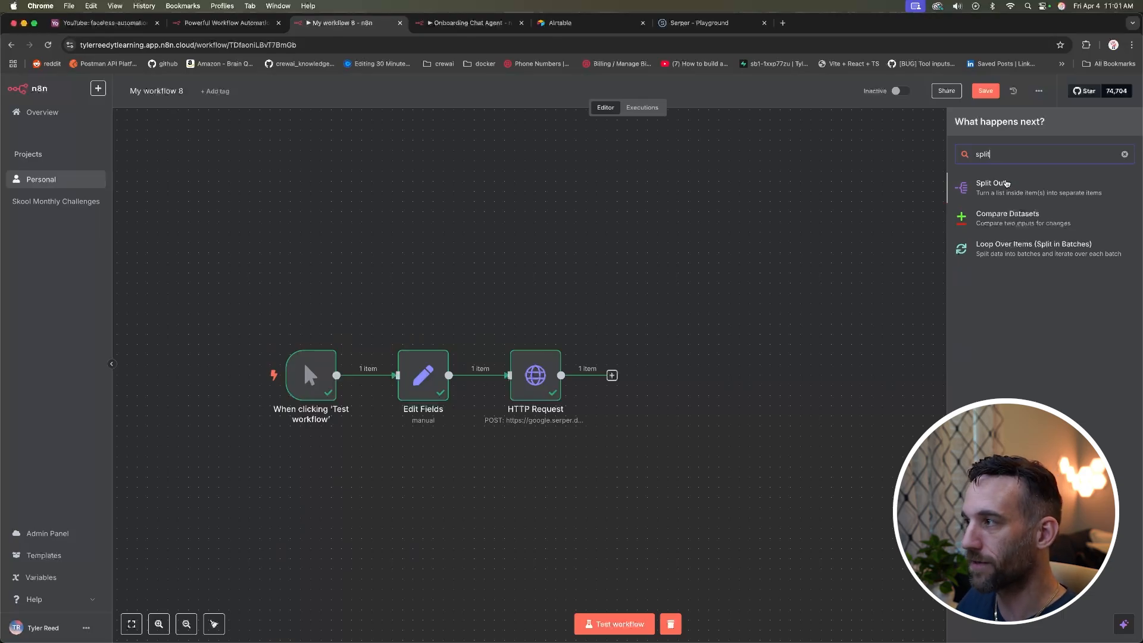
pyautogui.click(1006, 183)
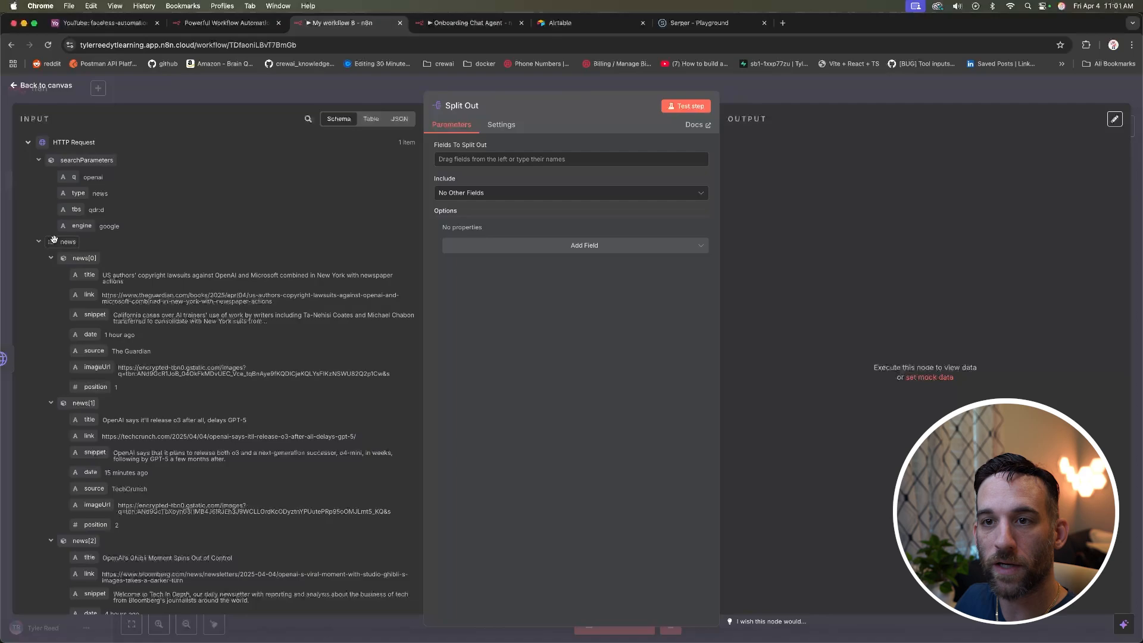
pyautogui.scroll(-1, 84, 259)
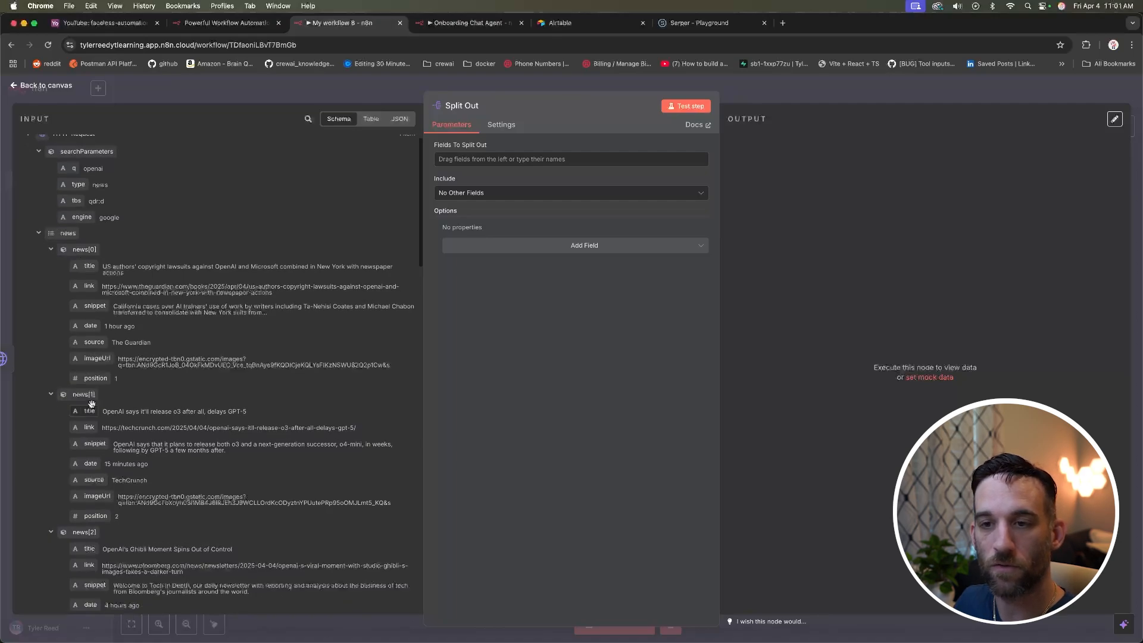
pyautogui.moveTo(68, 240); pyautogui.dragTo(453, 160)
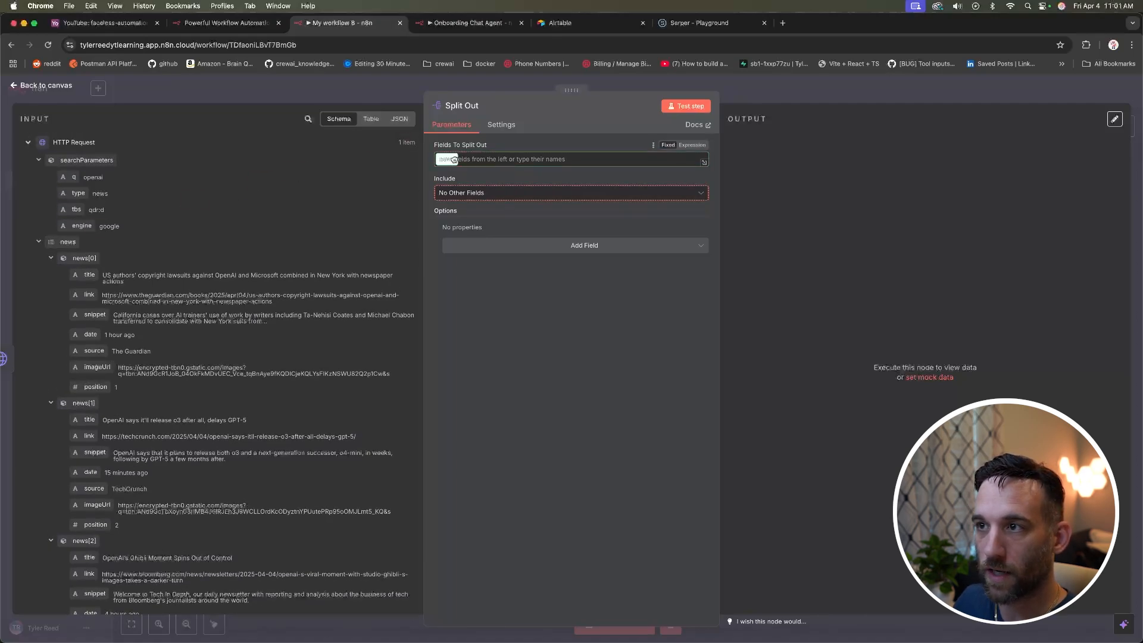
pyautogui.click(696, 106)
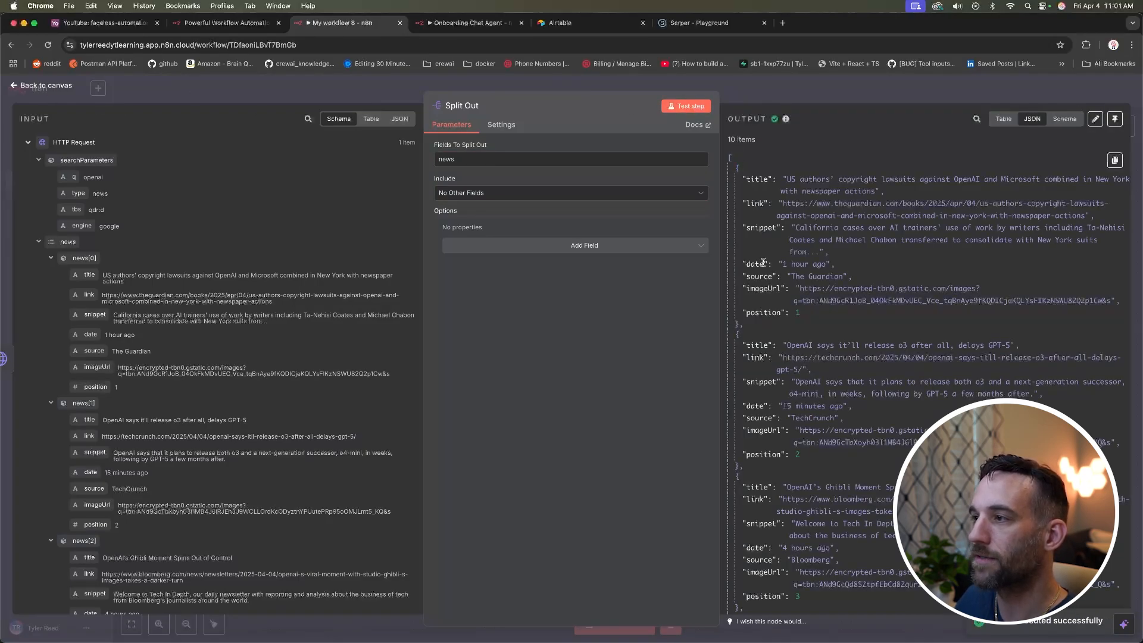
pyautogui.click(47, 86)
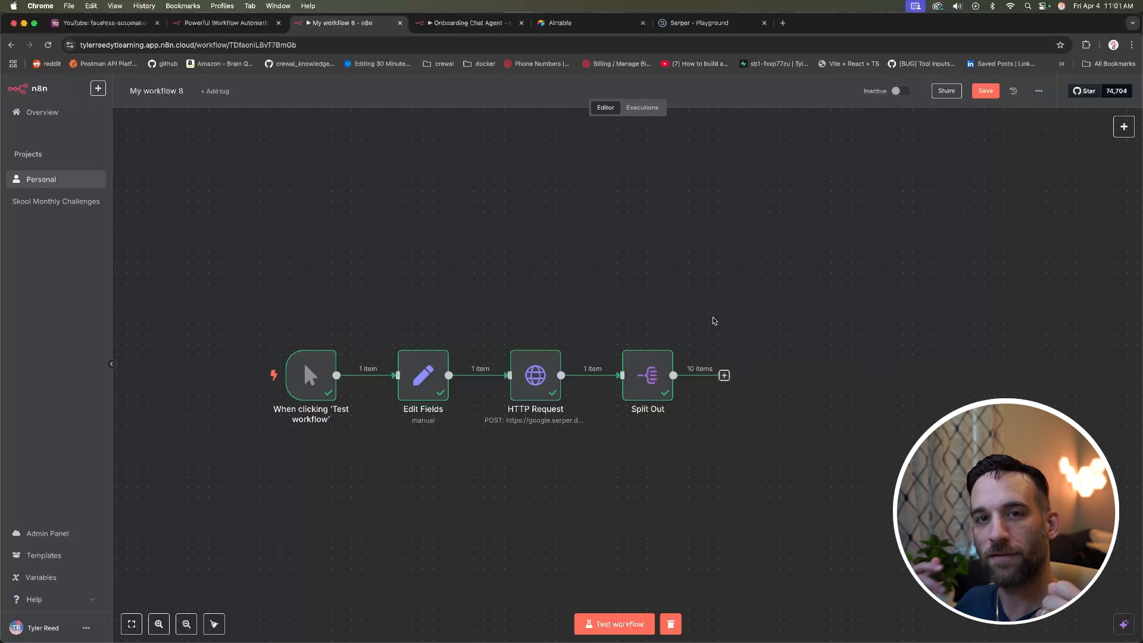
# Step: Add a second HTTP Request node after the Split Out node
pyautogui.scroll(-2, 794, 230)
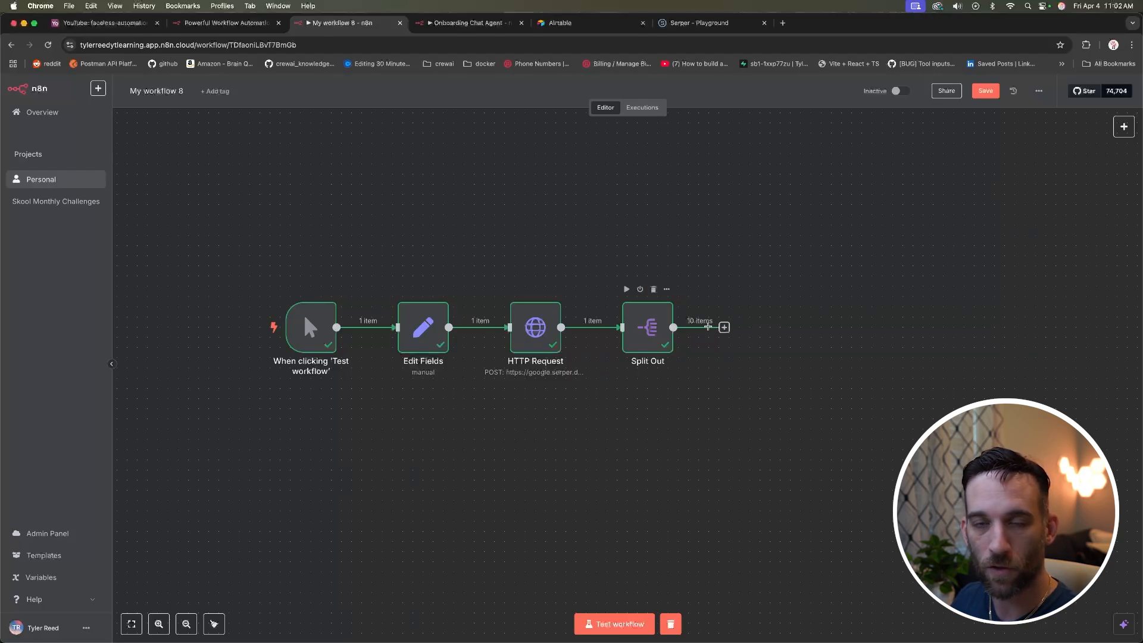
pyautogui.click(724, 328)
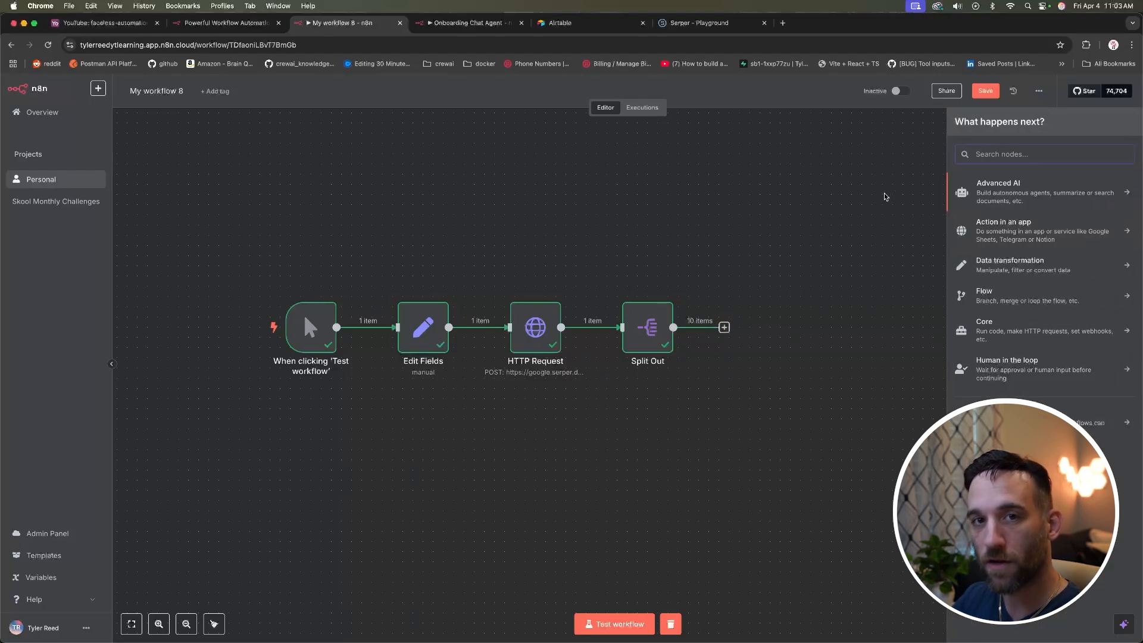
pyautogui.write('http')
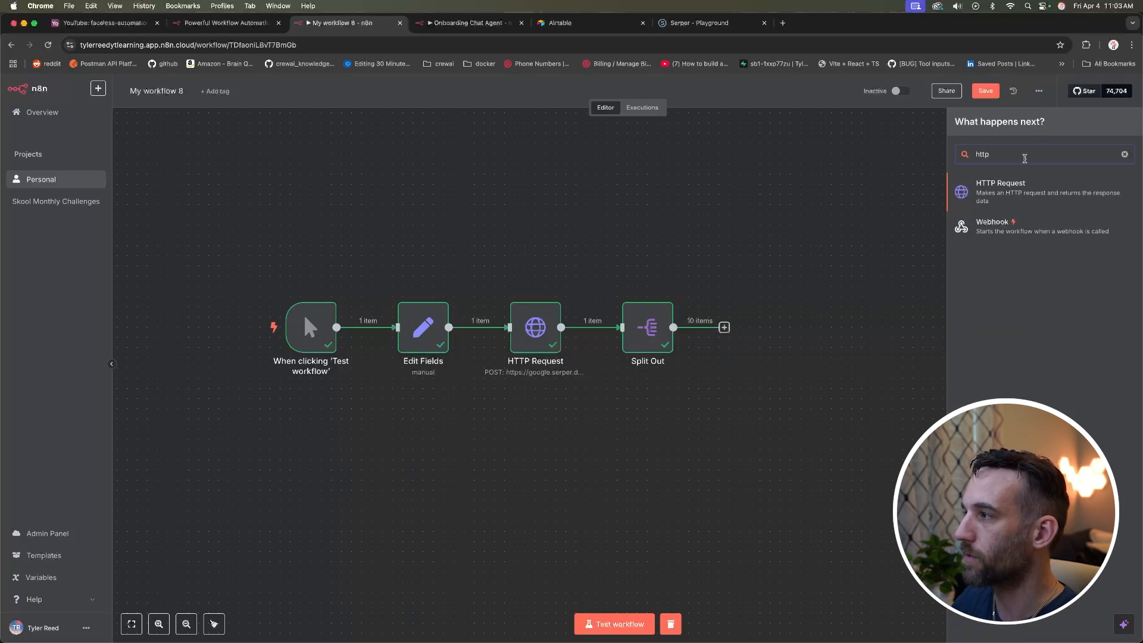
pyautogui.click(986, 186)
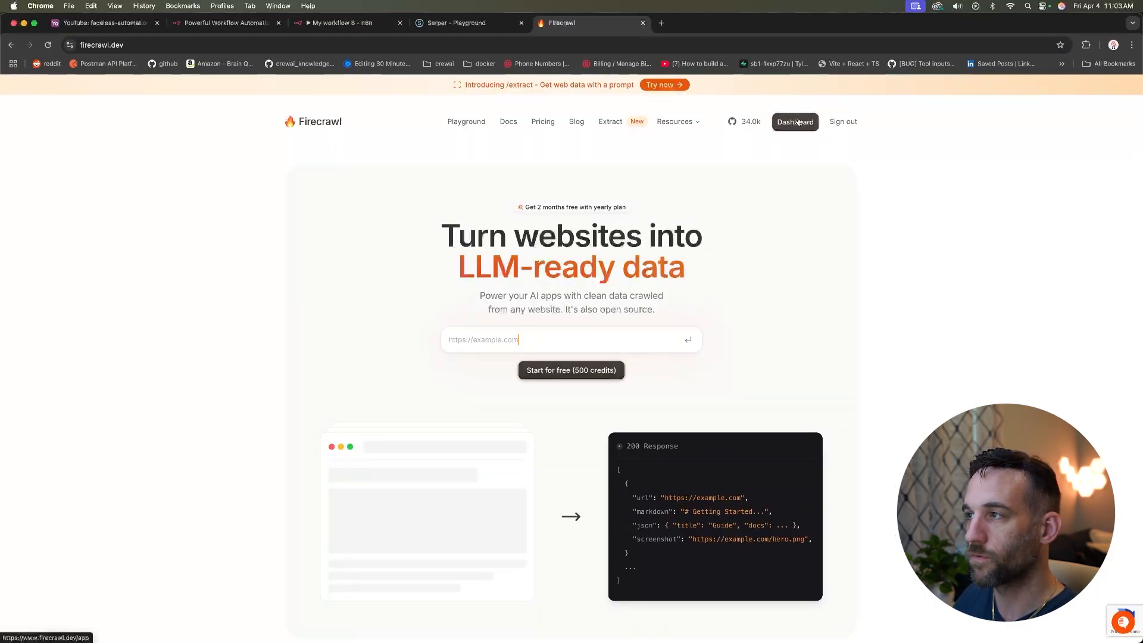
# Step: In the Firecrawl Playground, scrape the Guardian copyright-lawsuits article URL copied from n8n
pyautogui.click(794, 122)
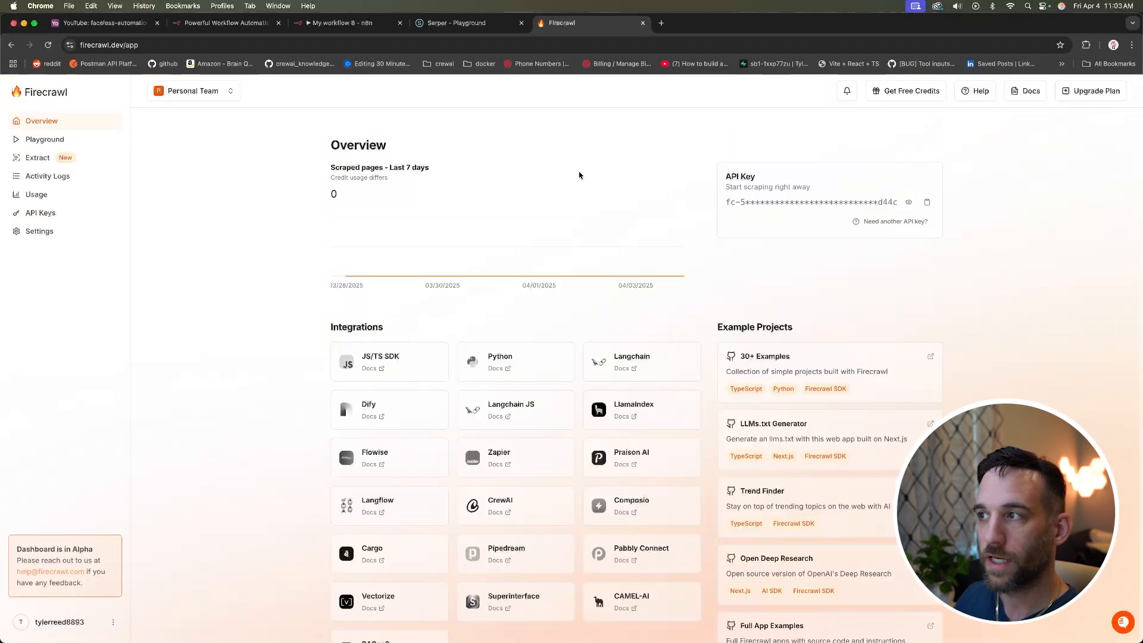
pyautogui.click(63, 140)
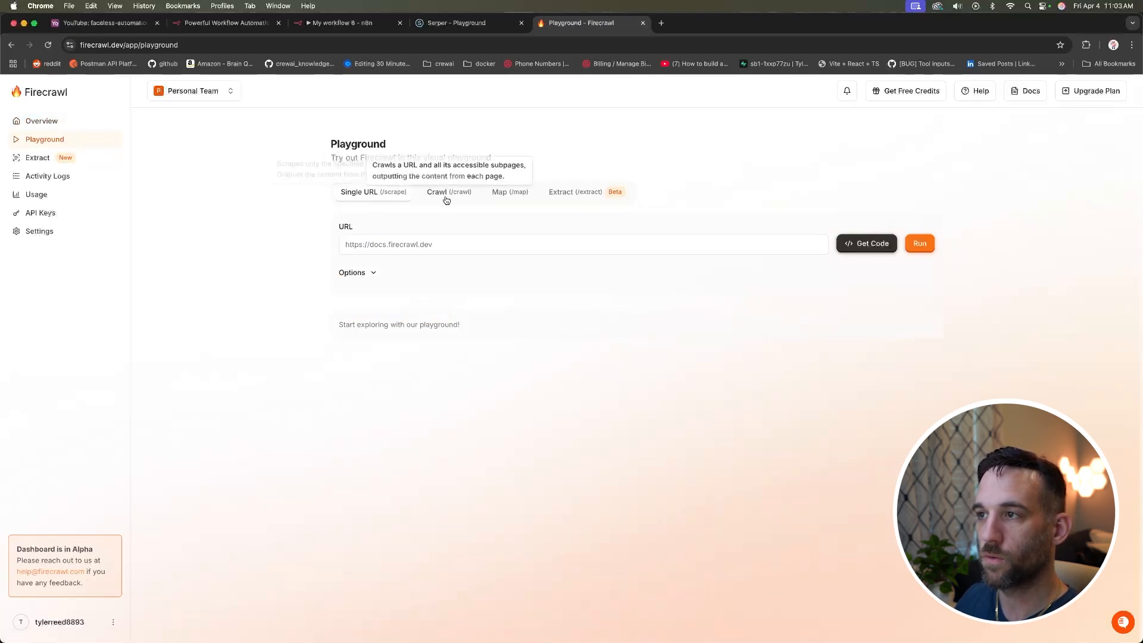
pyautogui.click(512, 243)
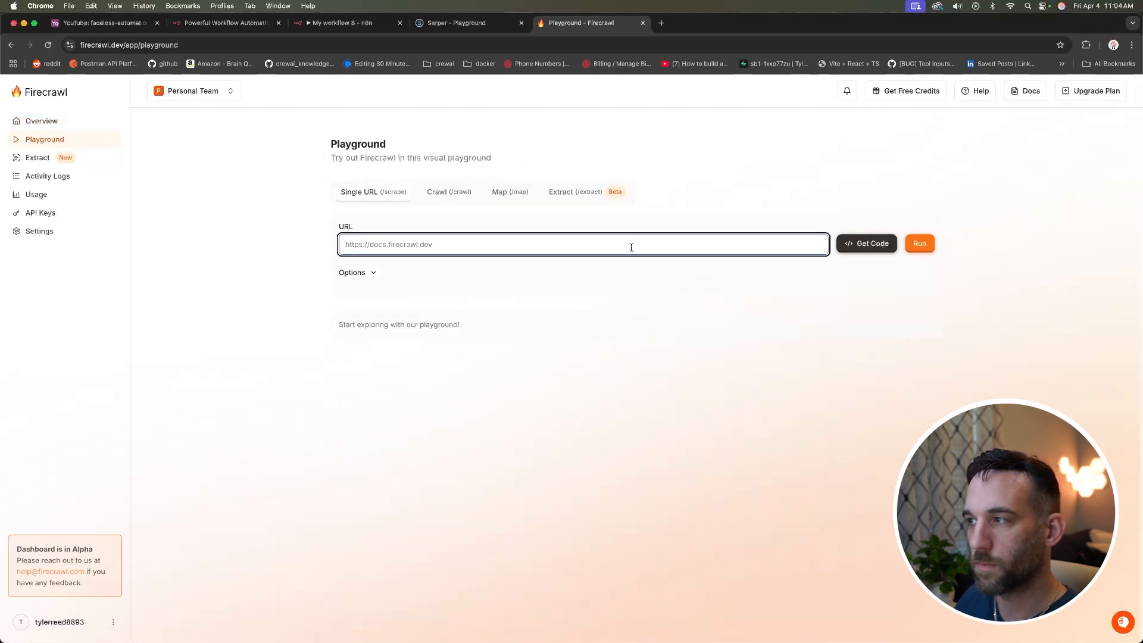
pyautogui.click(336, 23)
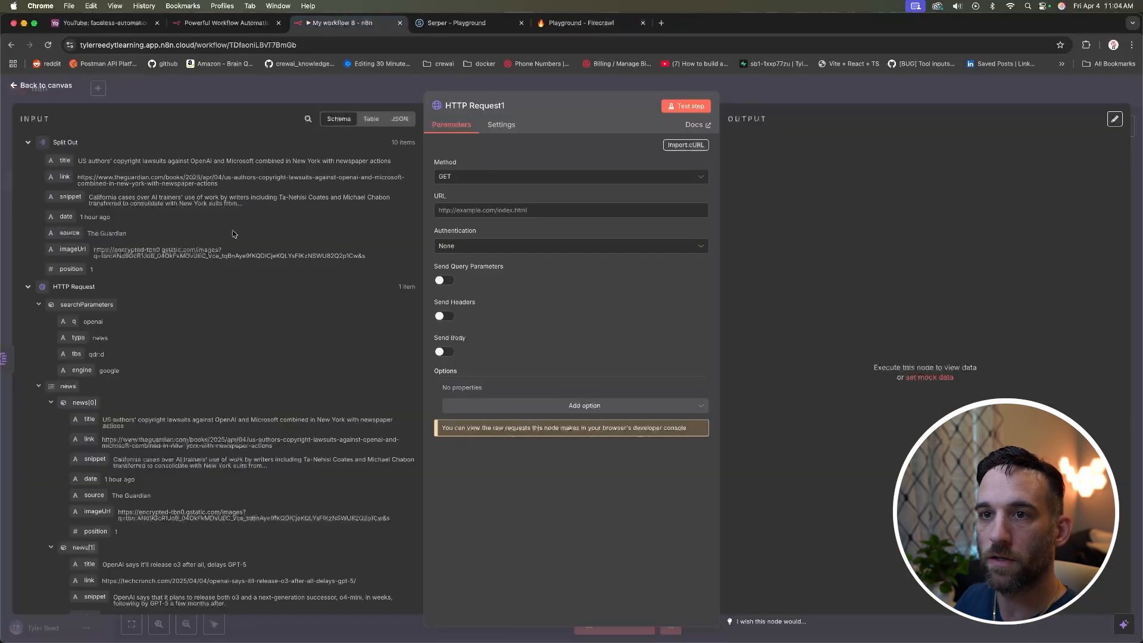
pyautogui.moveTo(219, 185); pyautogui.dragTo(78, 178)
pyautogui.press('super+c')
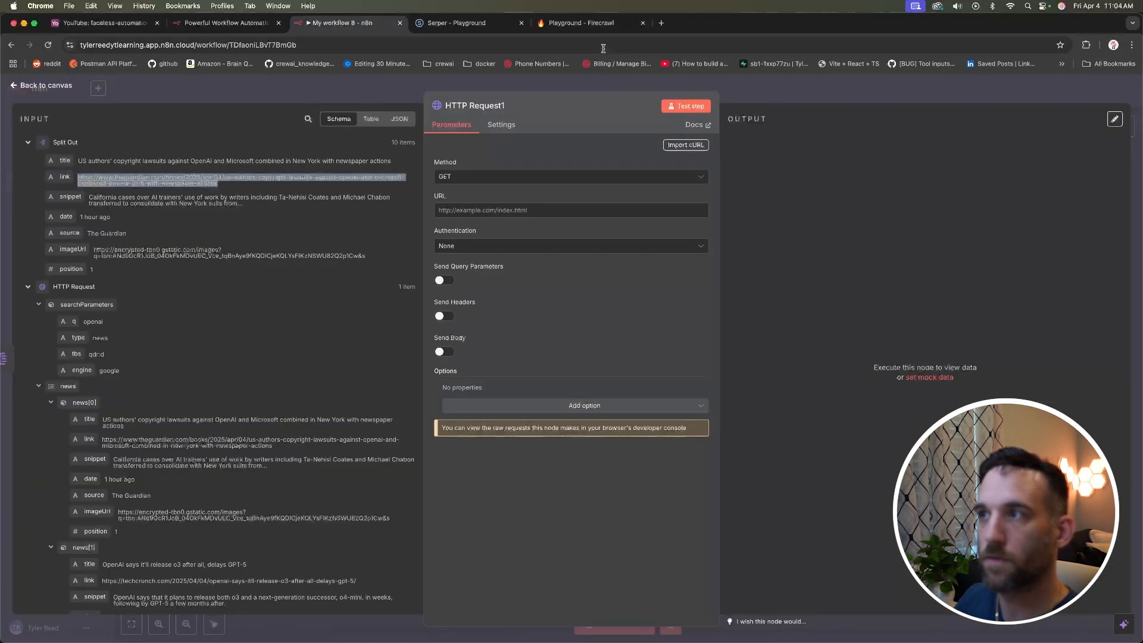
pyautogui.click(596, 25)
pyautogui.press('super+v')
pyautogui.click(924, 248)
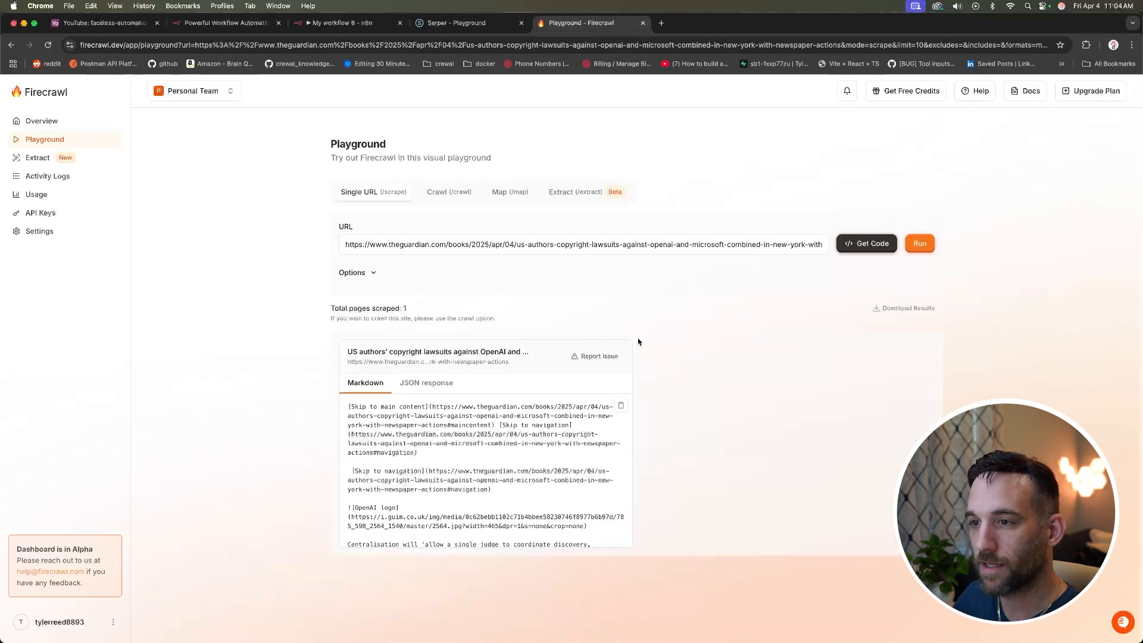
# Step: Review the scraped article in the JSON and Markdown result views
pyautogui.scroll(-5, 471, 422)
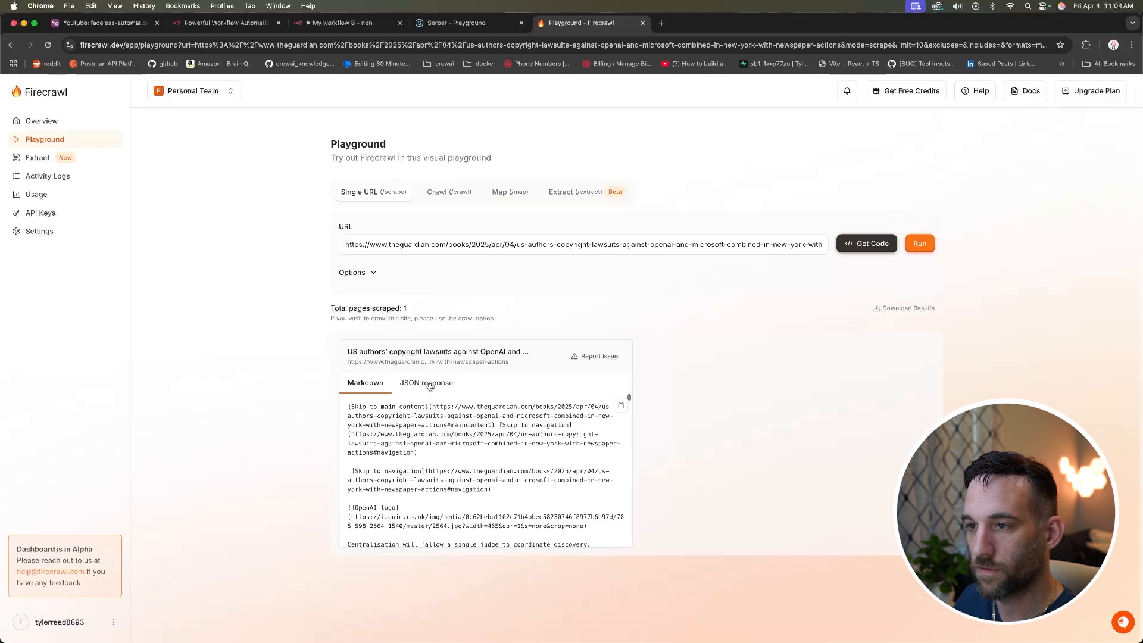
pyautogui.scroll(-15, 472, 424)
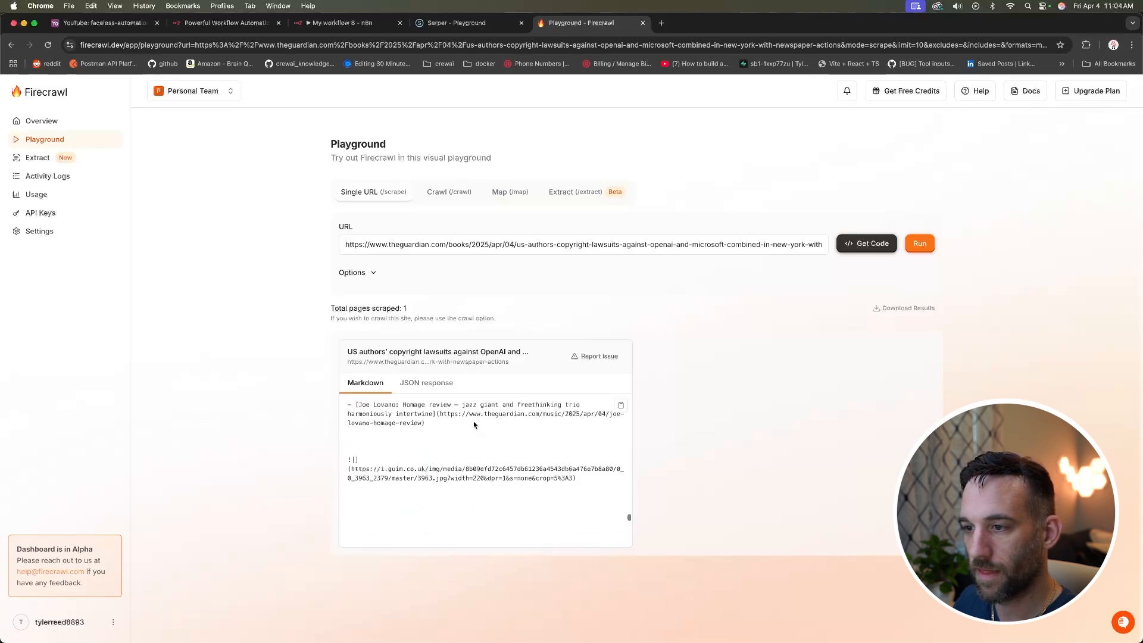
pyautogui.scroll(-10, 475, 425)
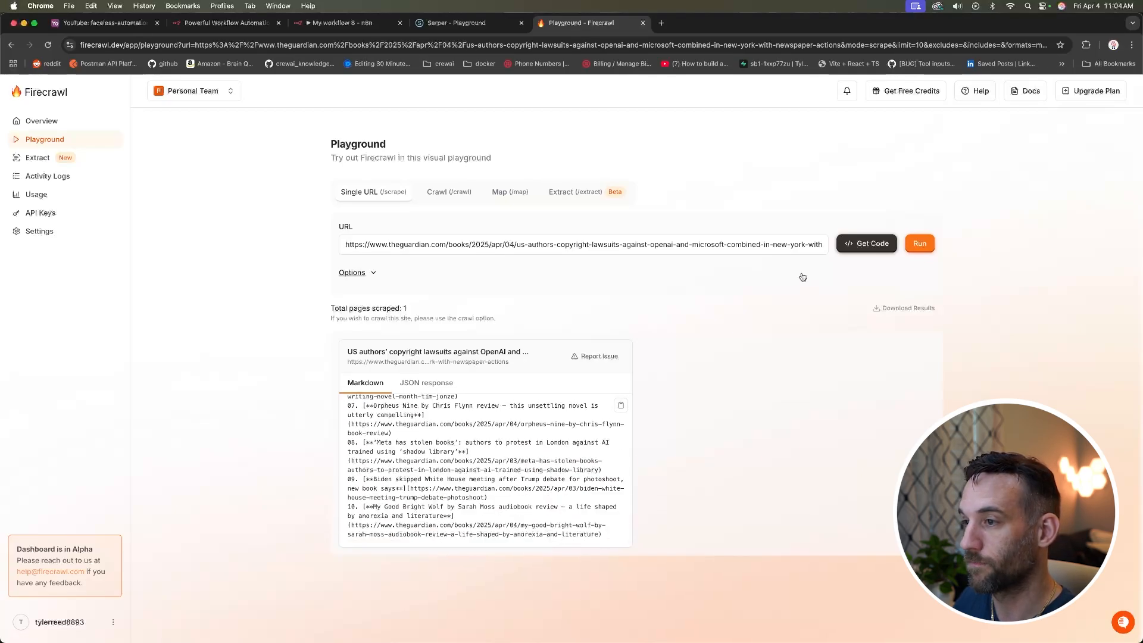
pyautogui.scroll(5, 506, 434)
pyautogui.click(436, 384)
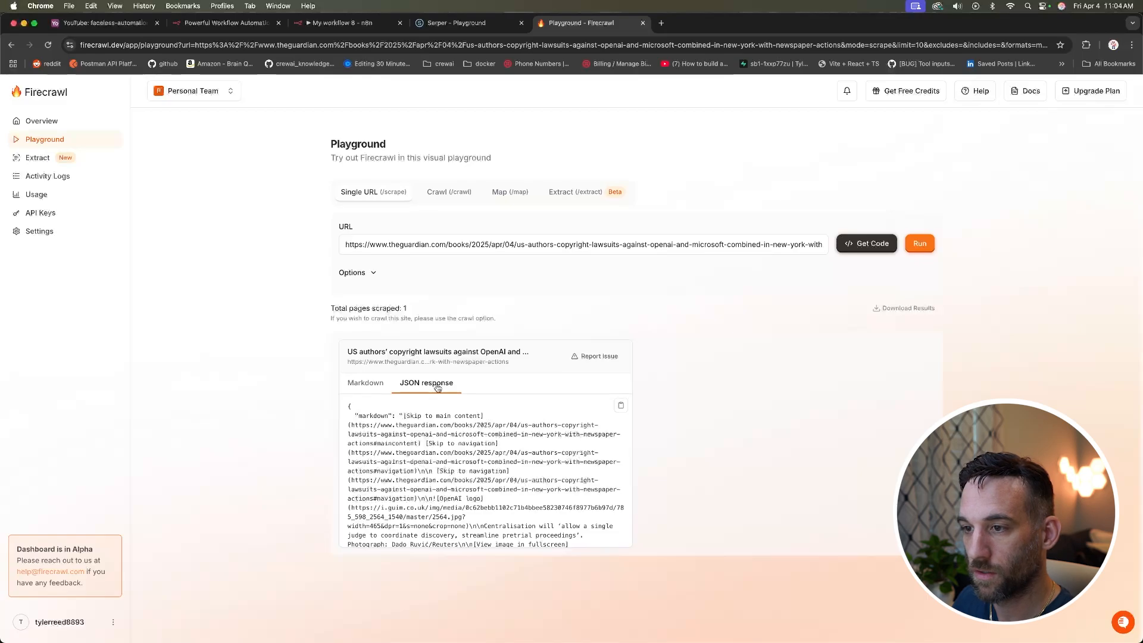
pyautogui.click(366, 383)
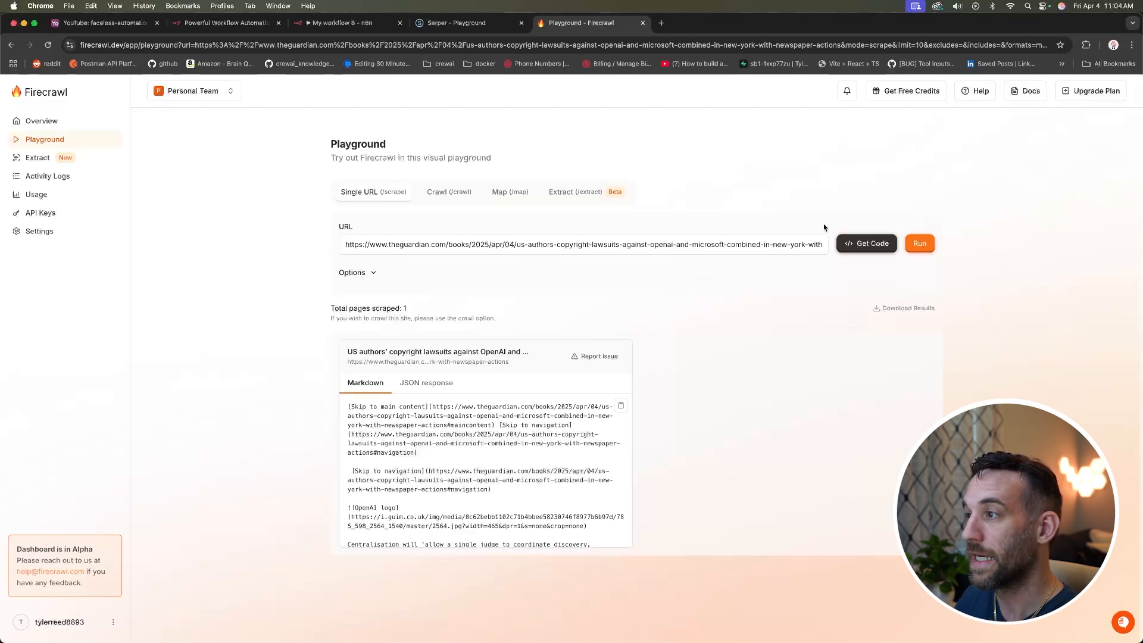
# Step: Check the 1000 ms waitFor option and display the cURL scrape code snippet
pyautogui.click(373, 273)
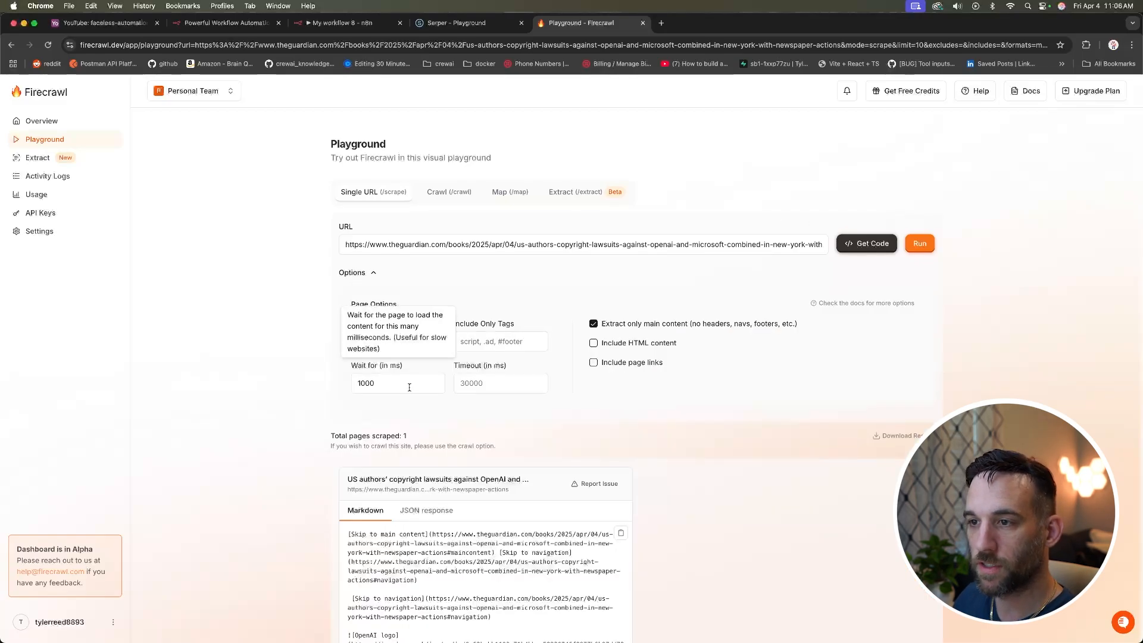
pyautogui.click(406, 383)
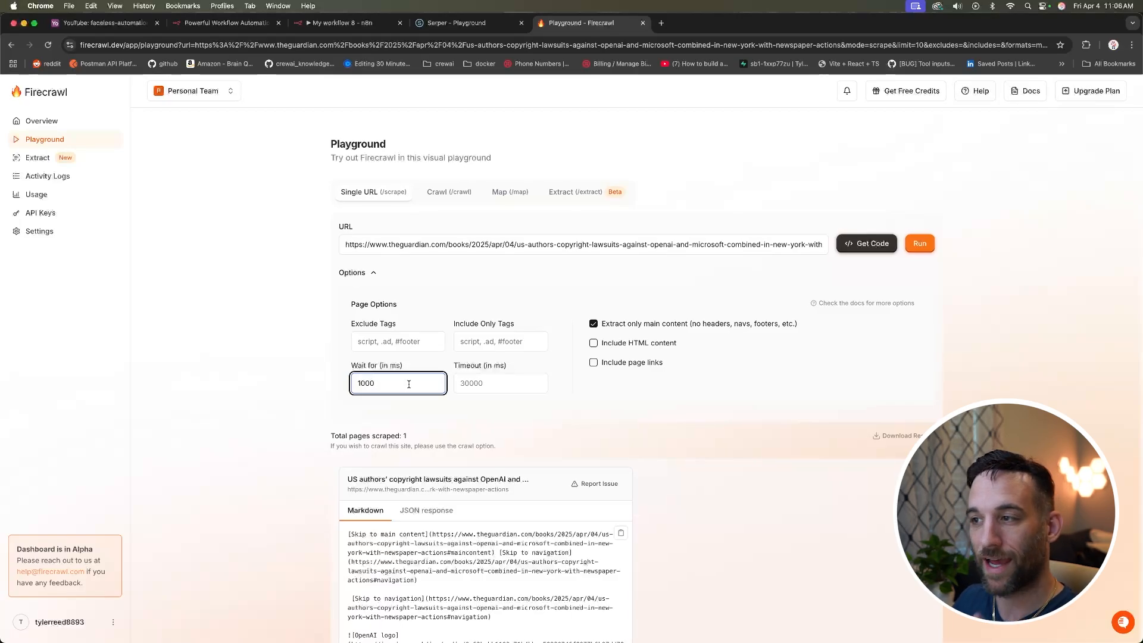
pyautogui.click(857, 245)
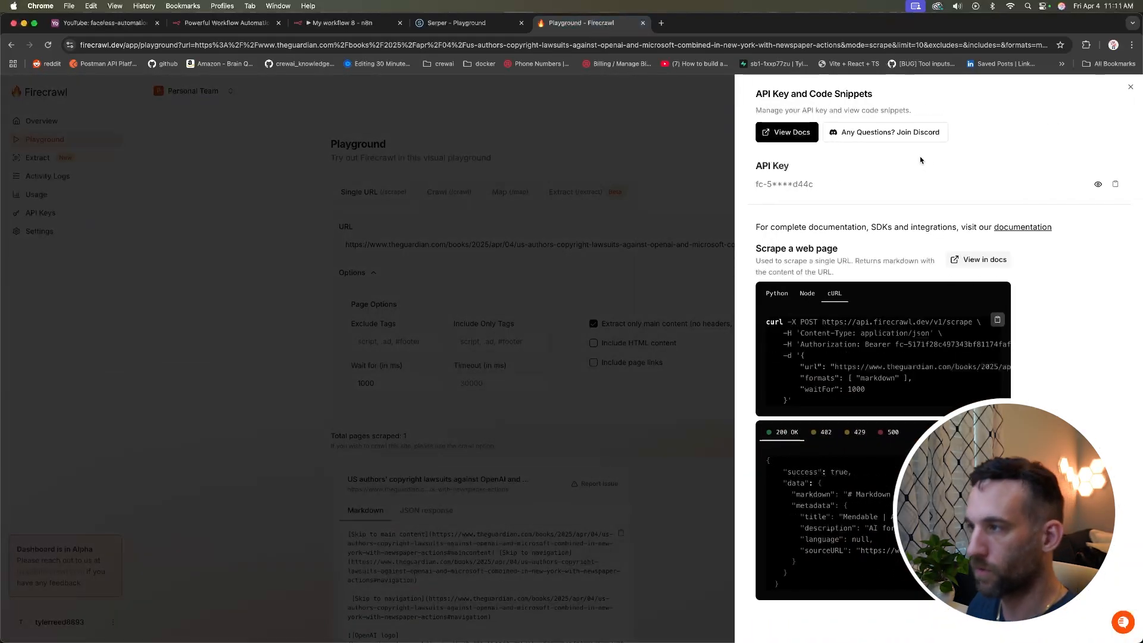
pyautogui.click(785, 296)
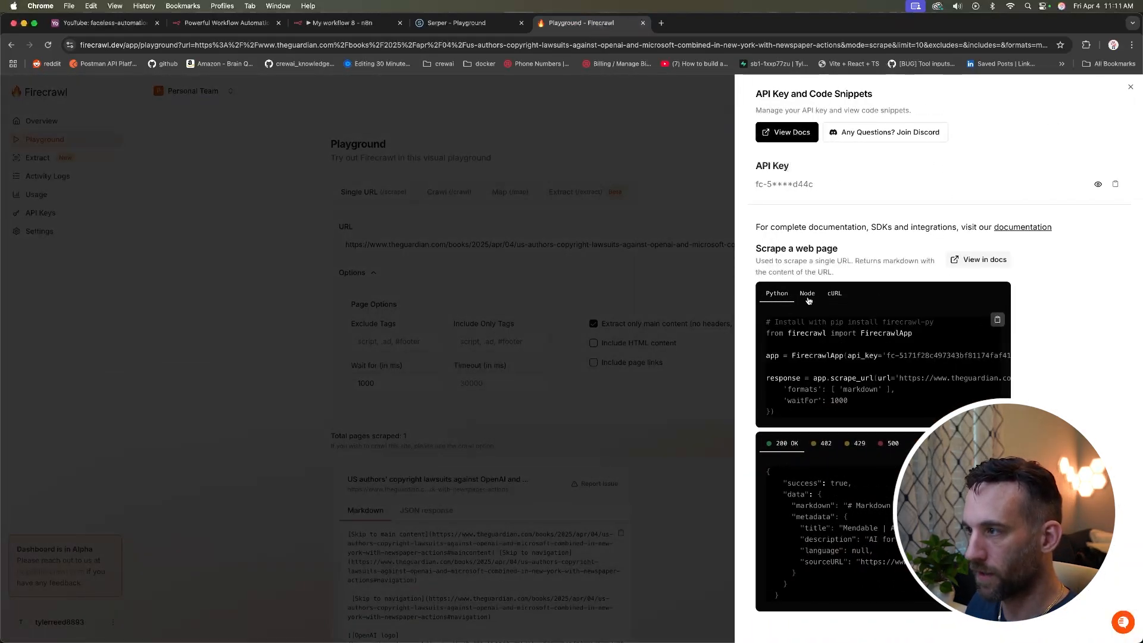
pyautogui.click(835, 298)
pyautogui.click(998, 321)
pyautogui.click(343, 24)
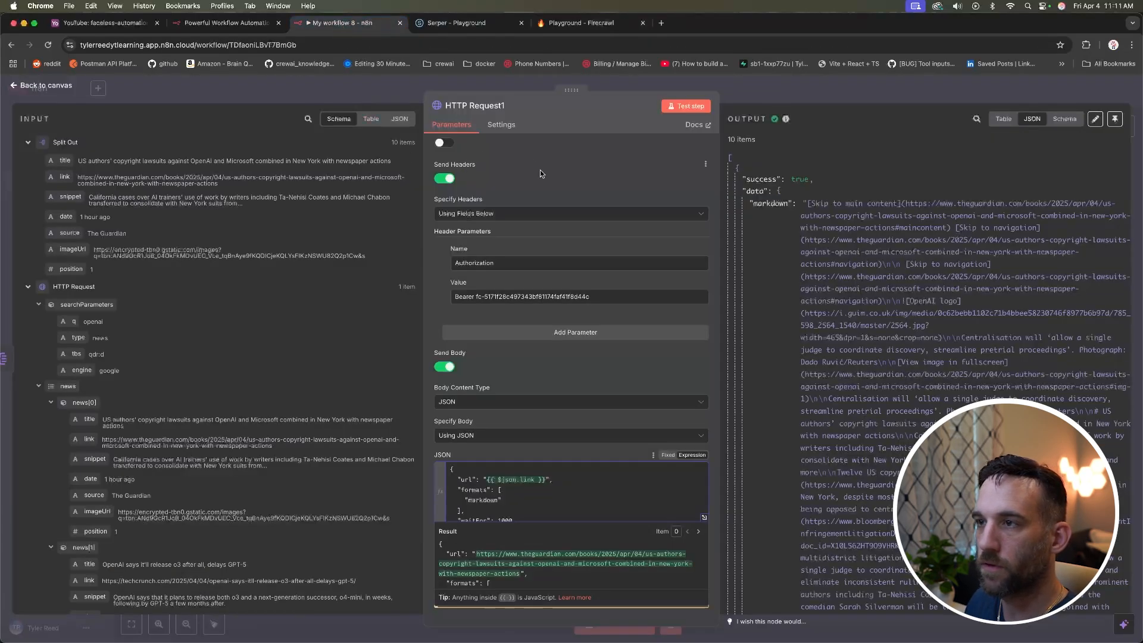
pyautogui.click(685, 145)
pyautogui.press('super+v')
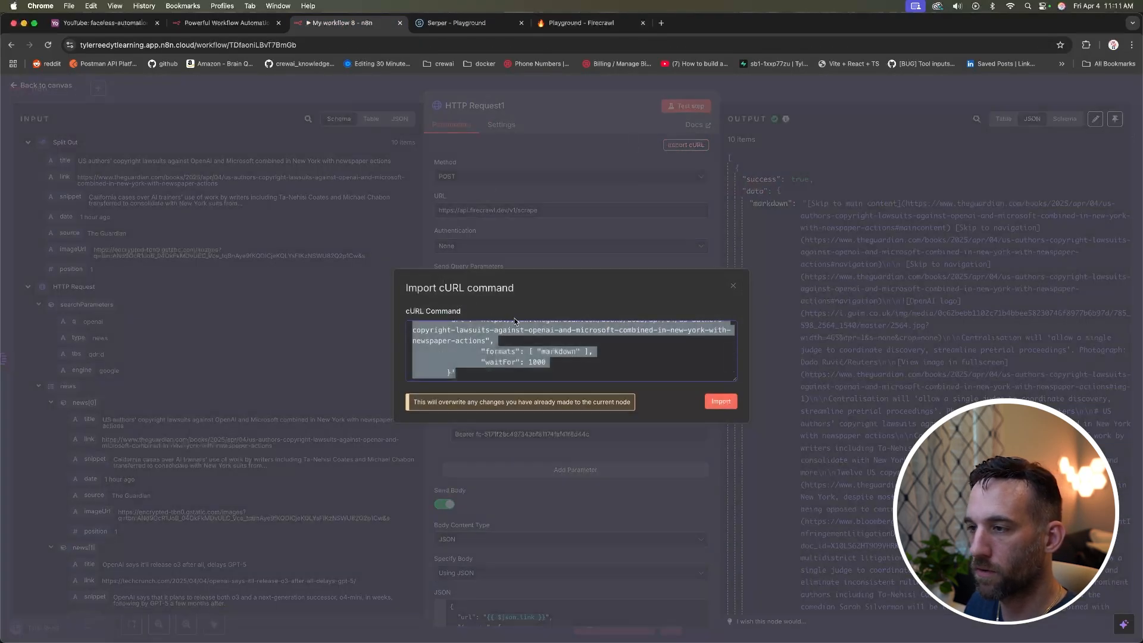
pyautogui.press('super+v')
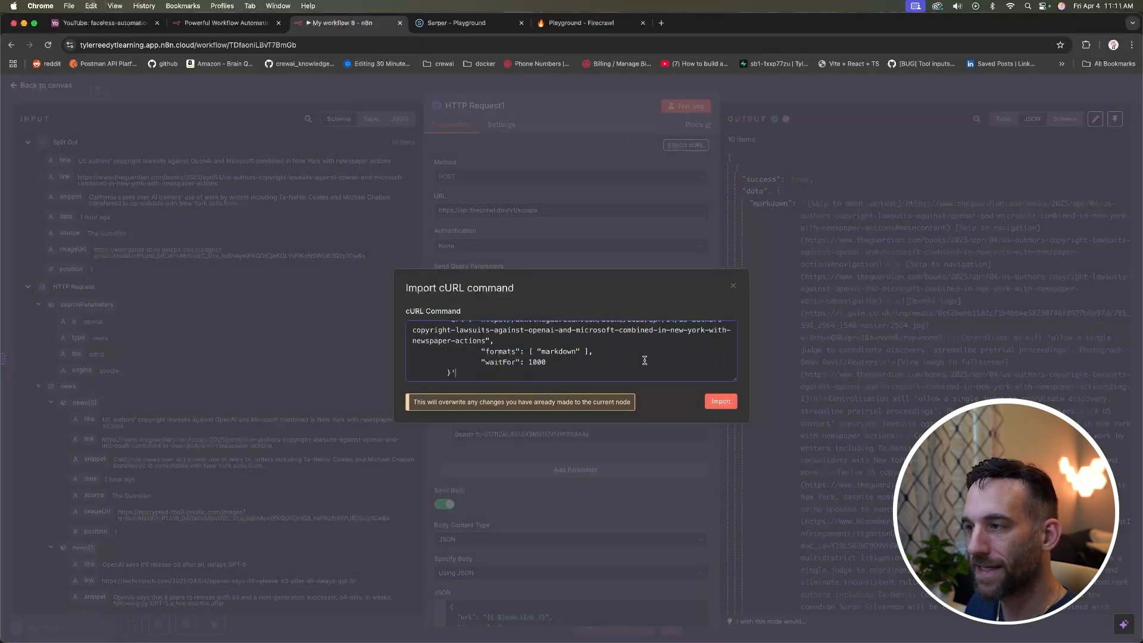
pyautogui.click(734, 286)
pyautogui.scroll(-5, 626, 273)
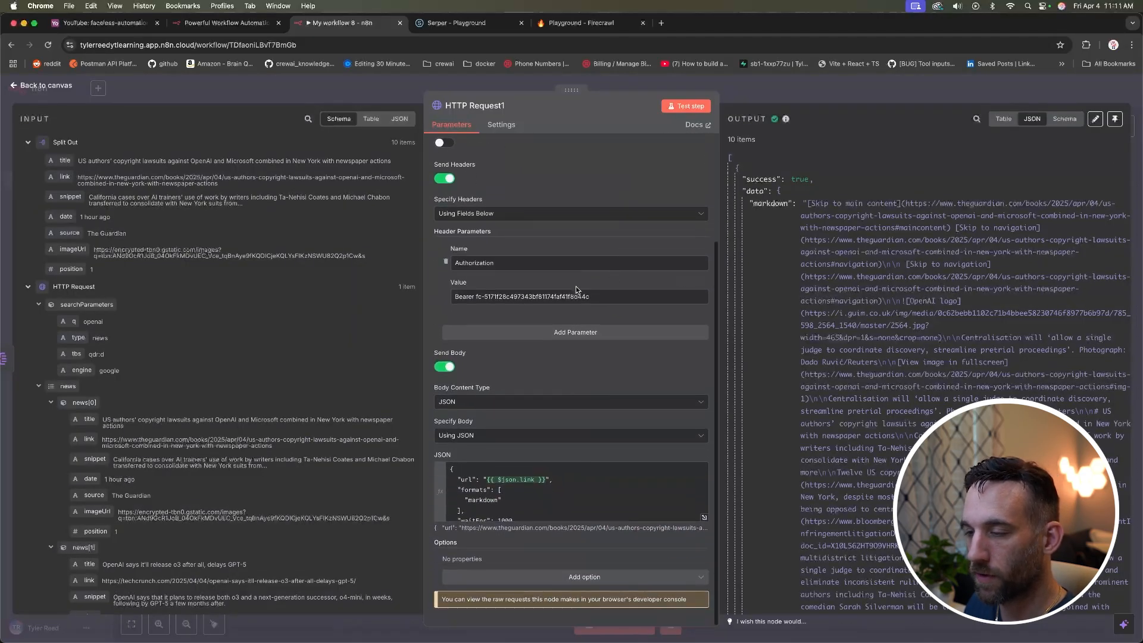
pyautogui.moveTo(548, 479); pyautogui.dragTo(483, 480)
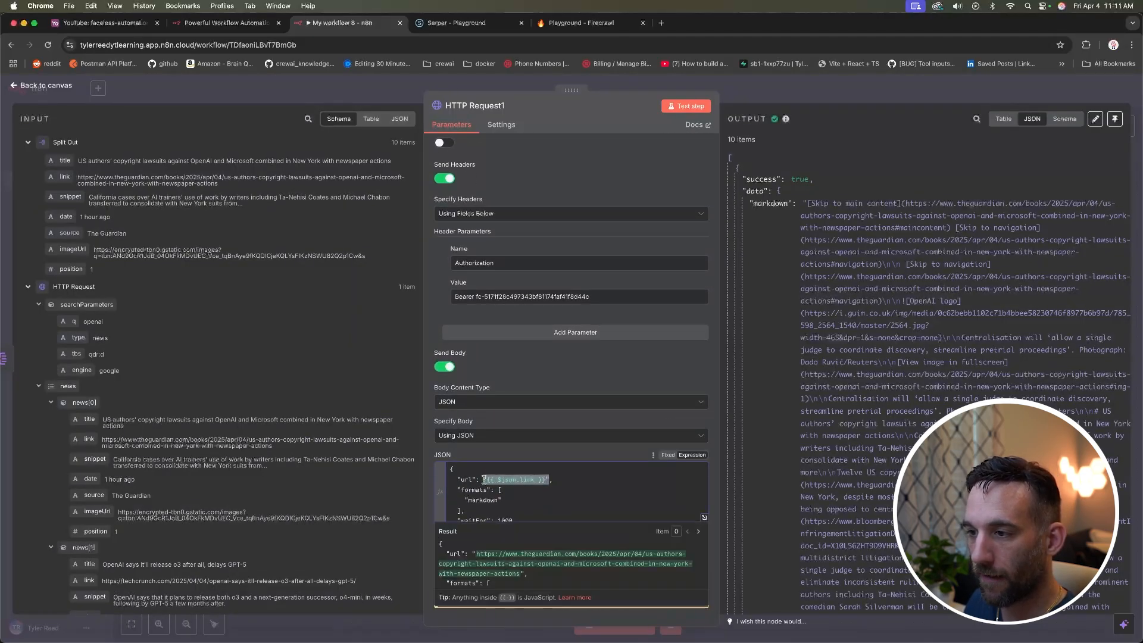
pyautogui.click(548, 479)
pyautogui.moveTo(545, 479); pyautogui.dragTo(490, 480)
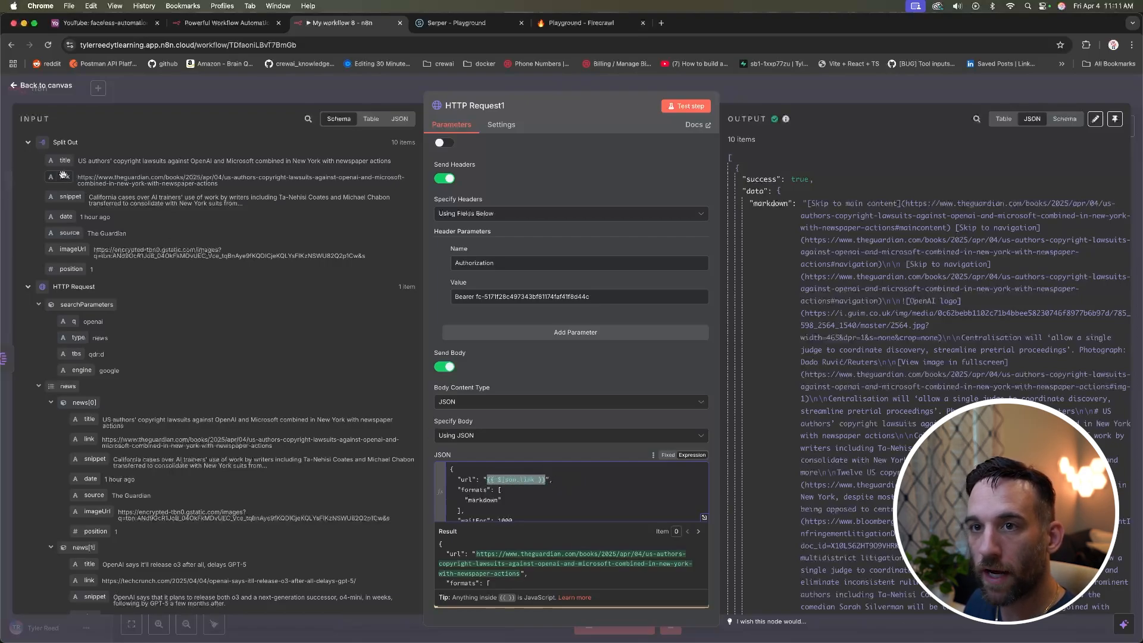
pyautogui.click(572, 476)
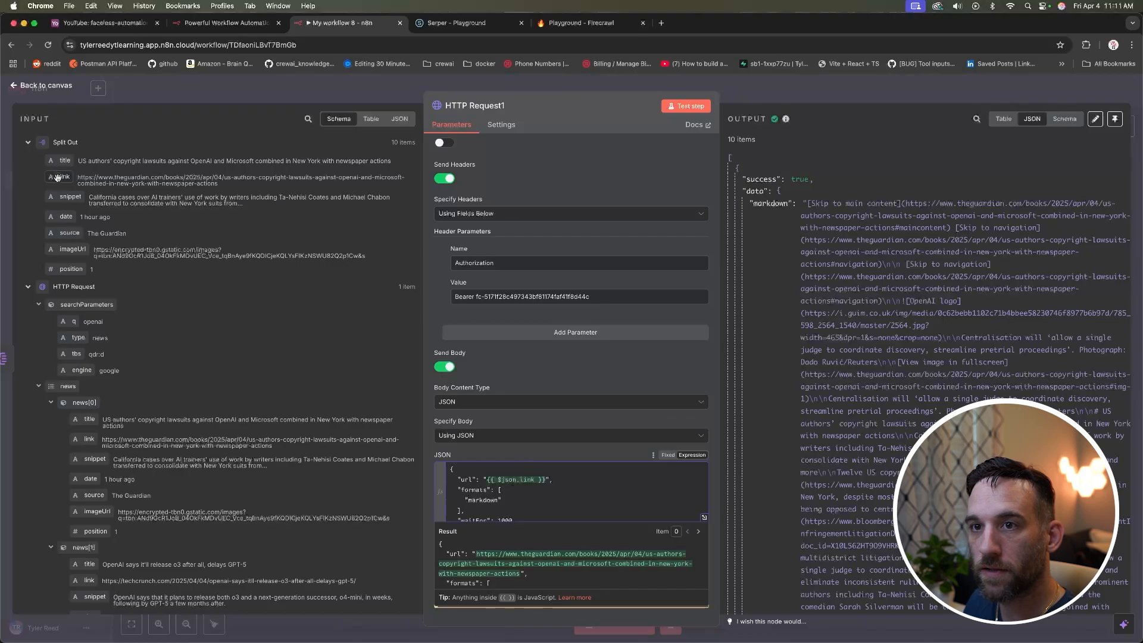
pyautogui.moveTo(489, 480); pyautogui.dragTo(549, 479)
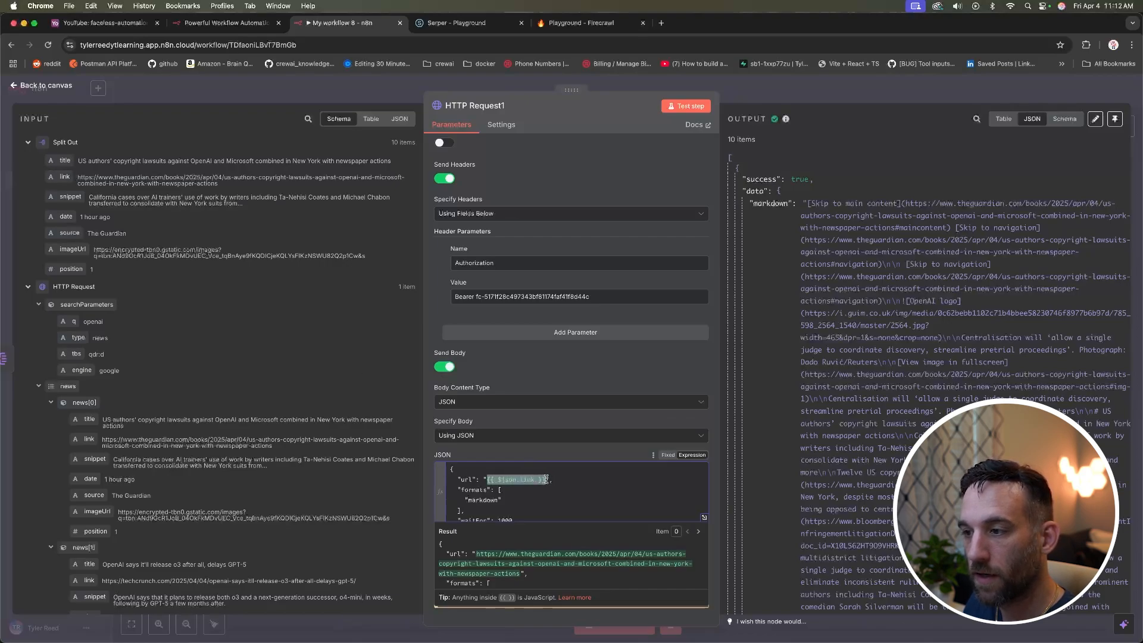
pyautogui.click(563, 476)
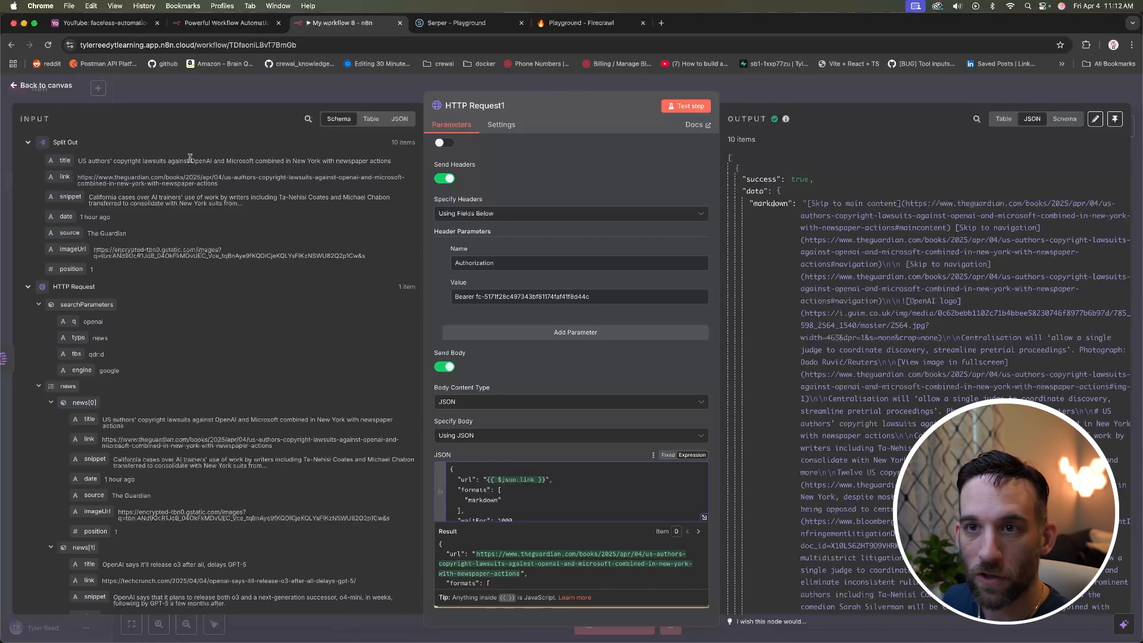
pyautogui.click(29, 288)
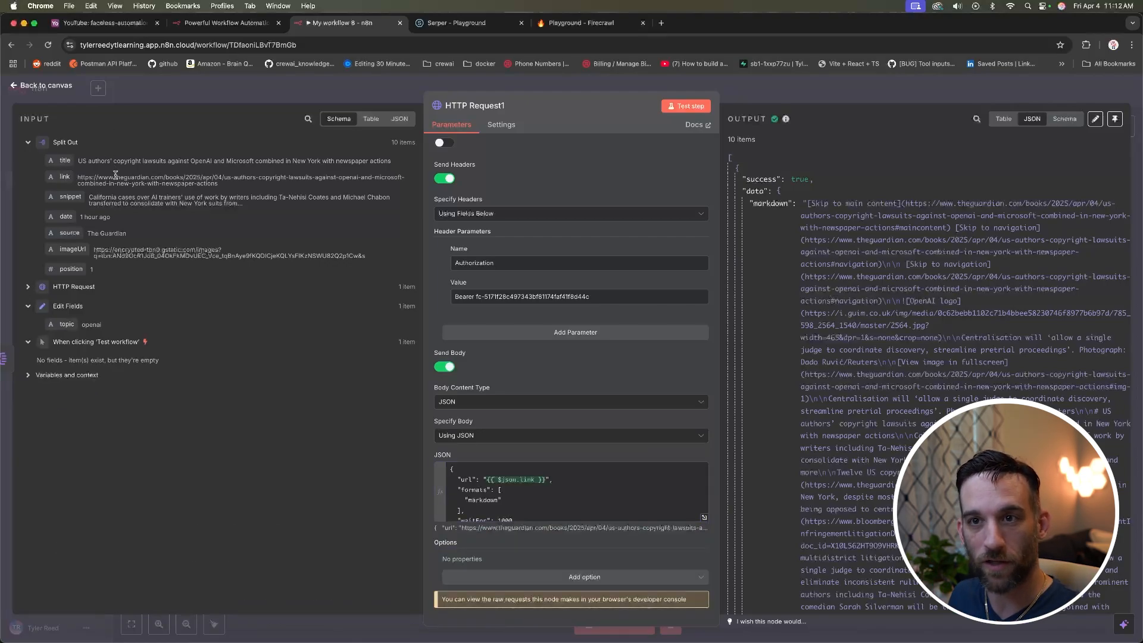
pyautogui.click(371, 119)
pyautogui.click(399, 119)
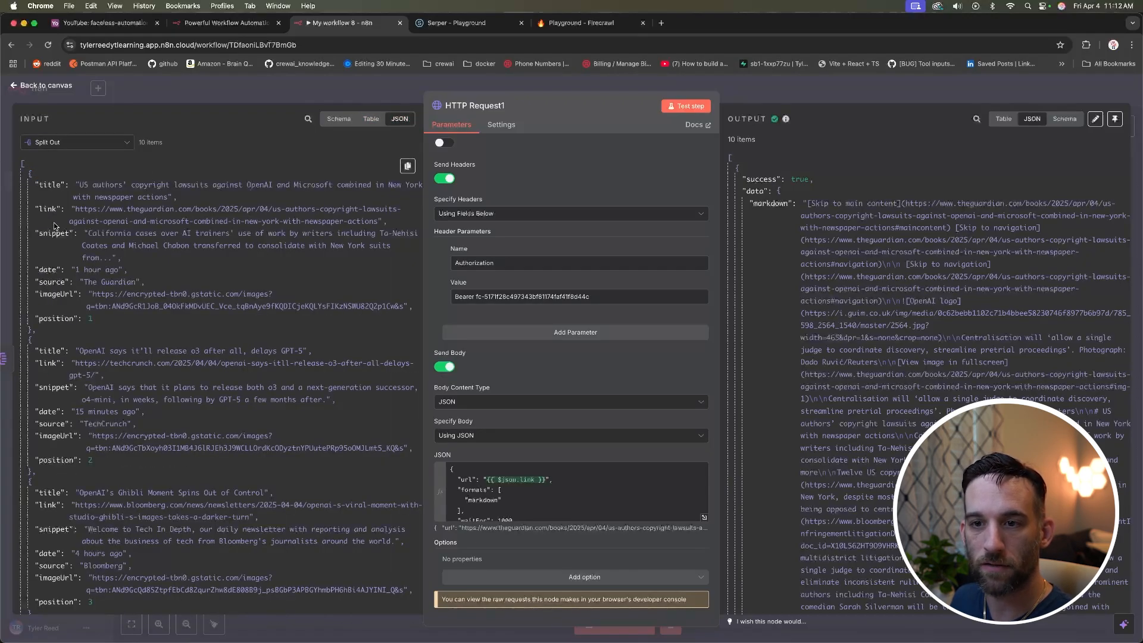
pyautogui.scroll(-10, 54, 223)
pyautogui.scroll(10, 53, 222)
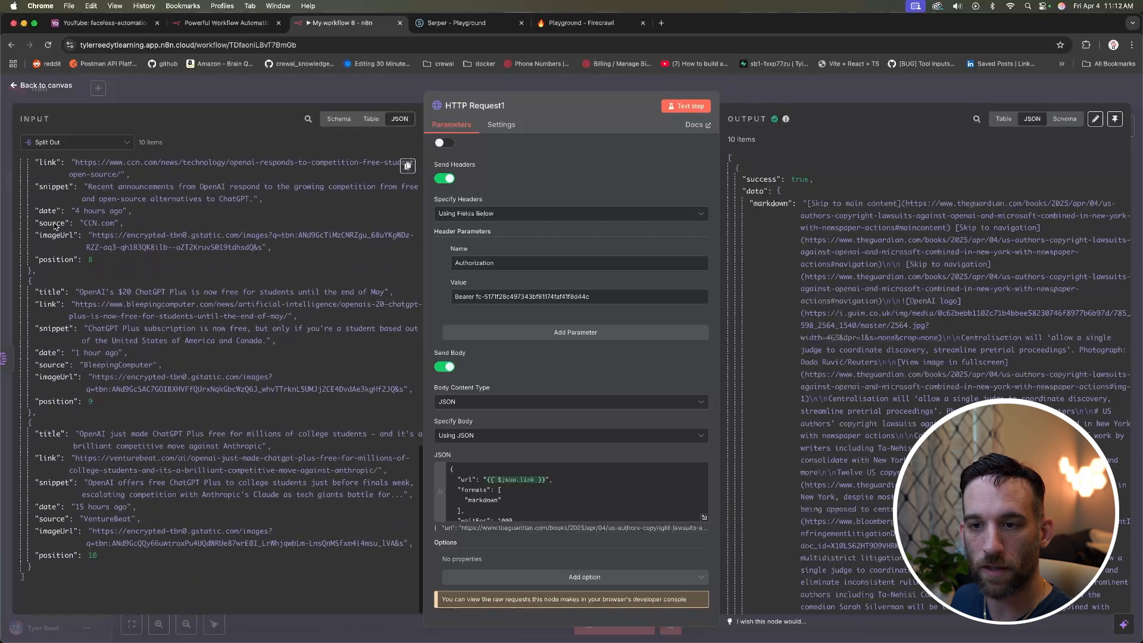
pyautogui.click(371, 119)
pyautogui.click(339, 119)
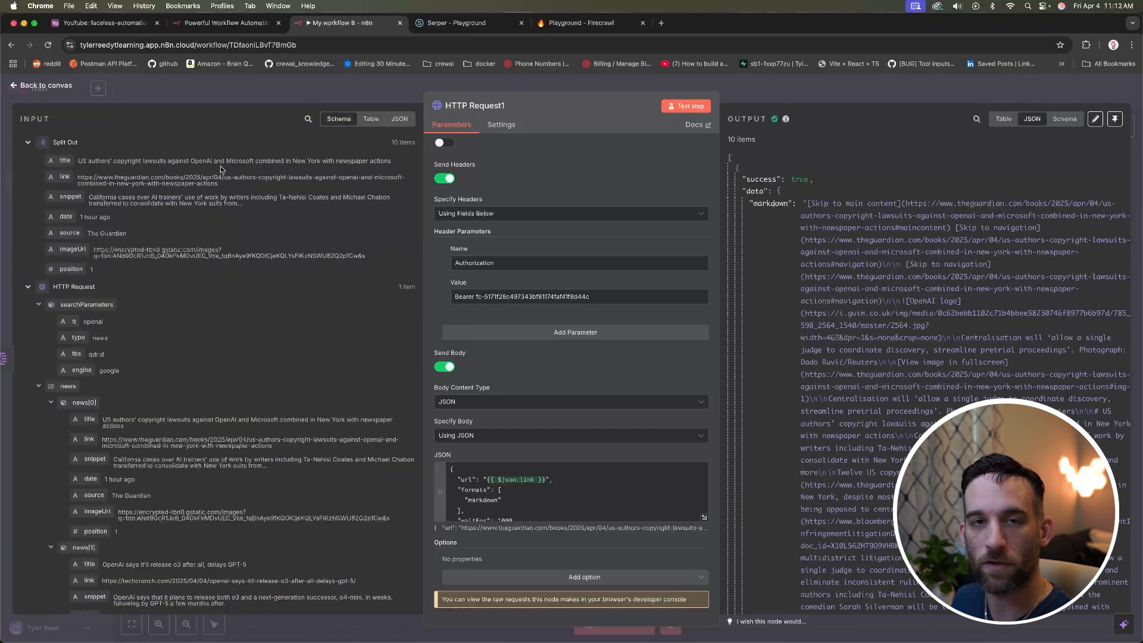
pyautogui.click(564, 481)
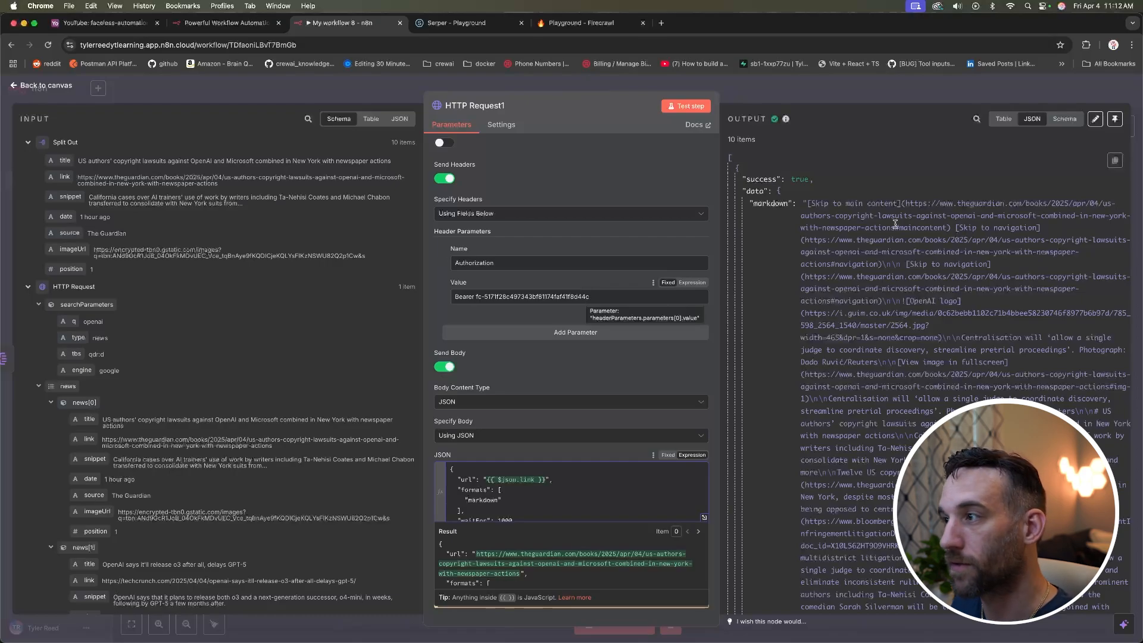
pyautogui.click(498, 126)
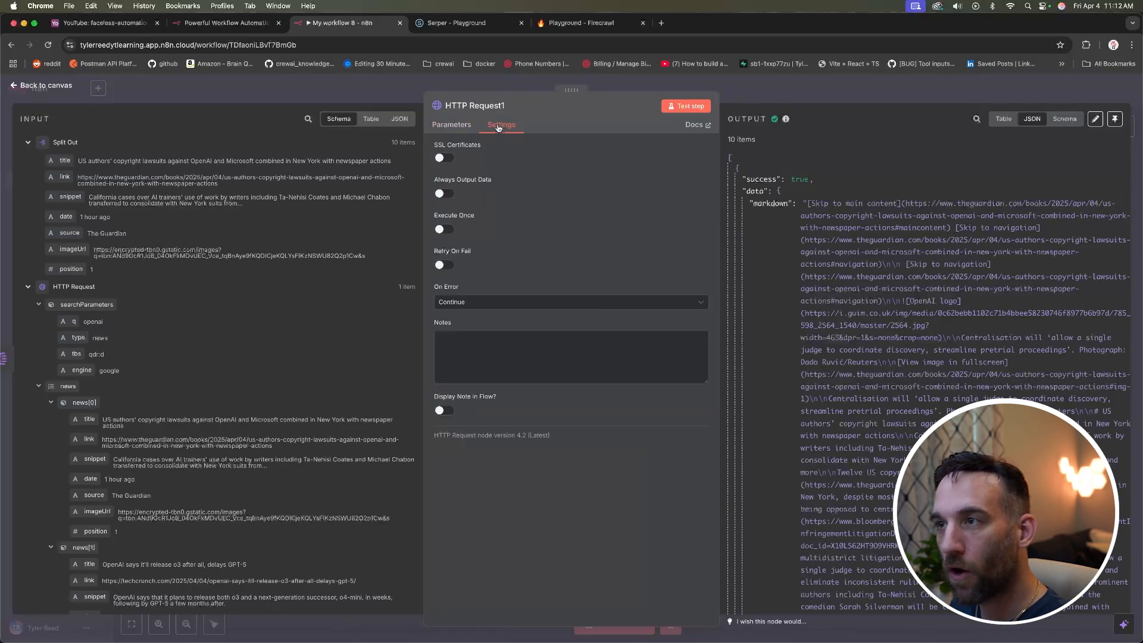
pyautogui.click(470, 305)
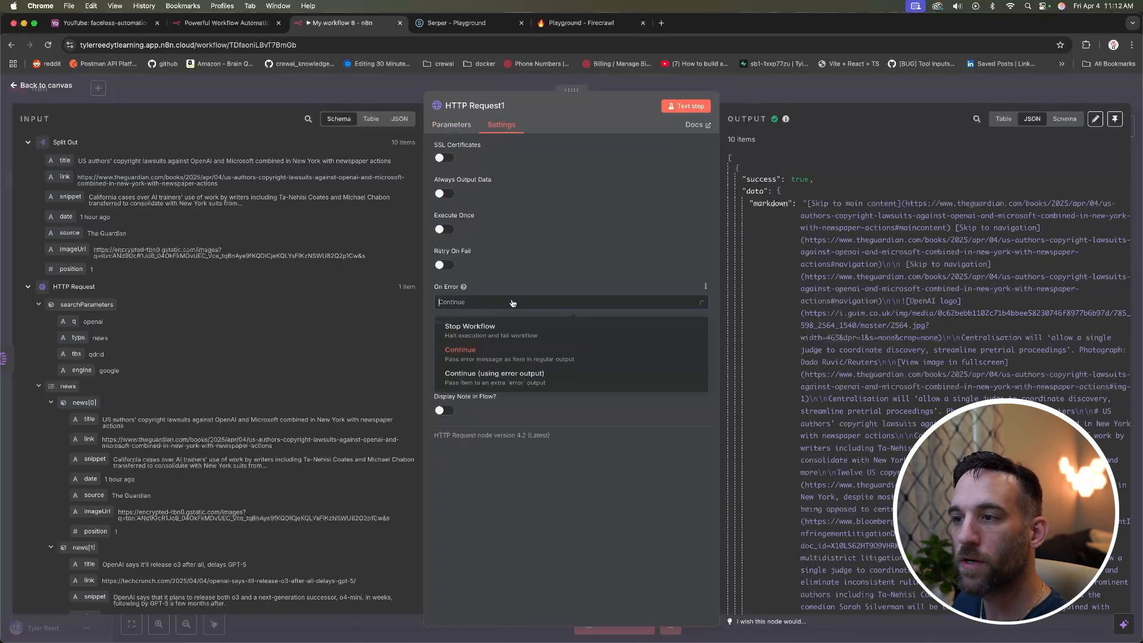
pyautogui.click(459, 129)
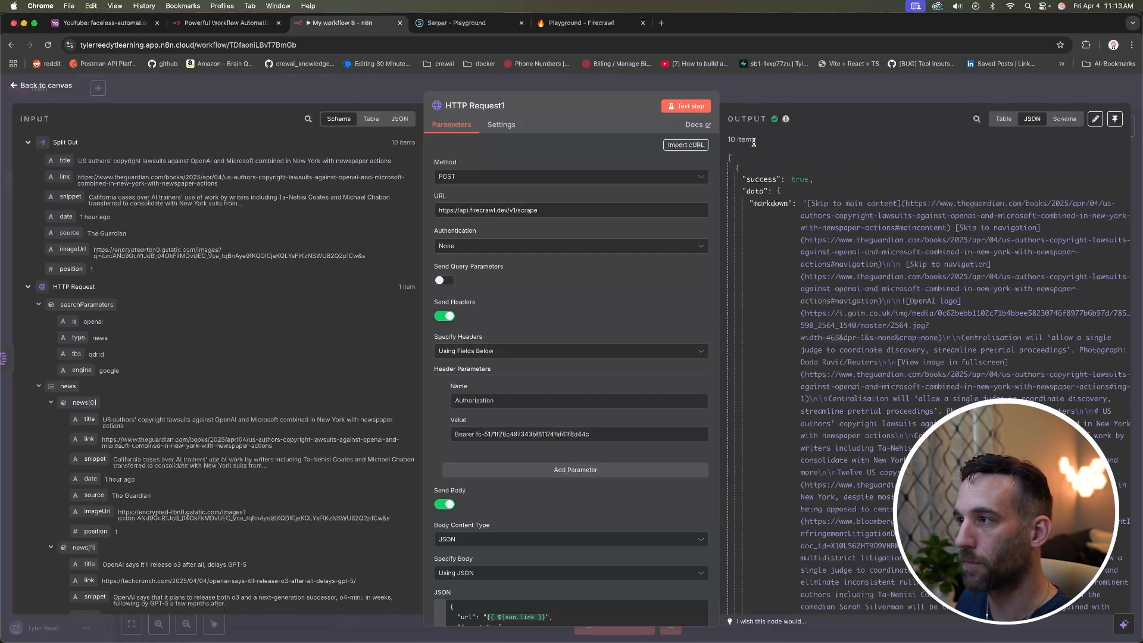
# Step: Collapse the first three Firecrawl scrape results in the output JSON
pyautogui.moveTo(756, 142); pyautogui.dragTo(727, 141)
pyautogui.click(739, 169)
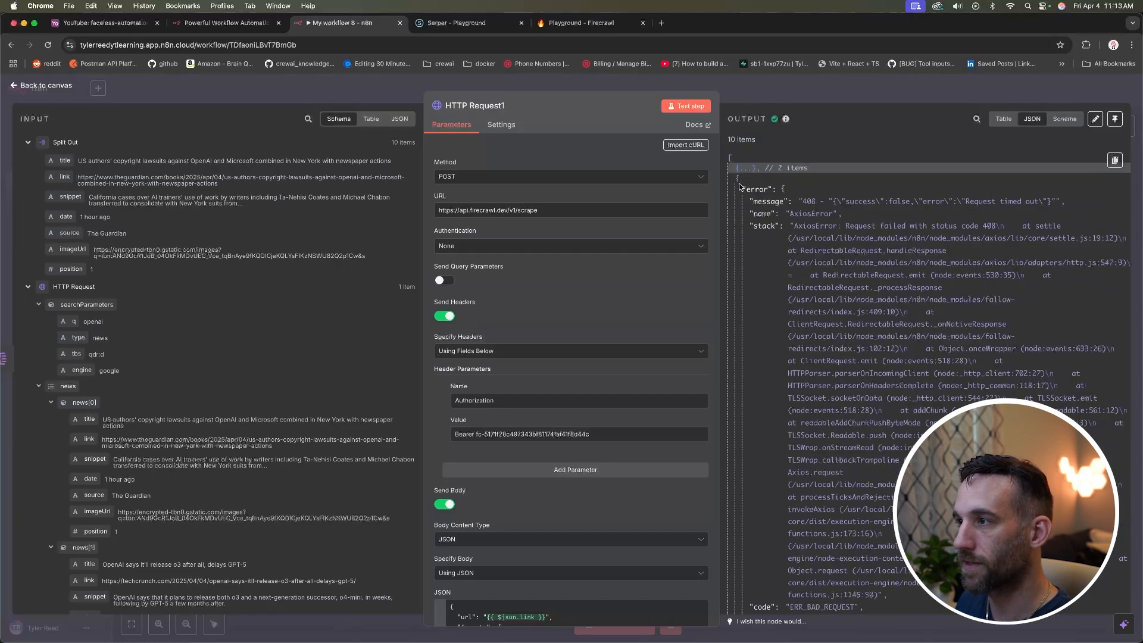
pyautogui.click(736, 181)
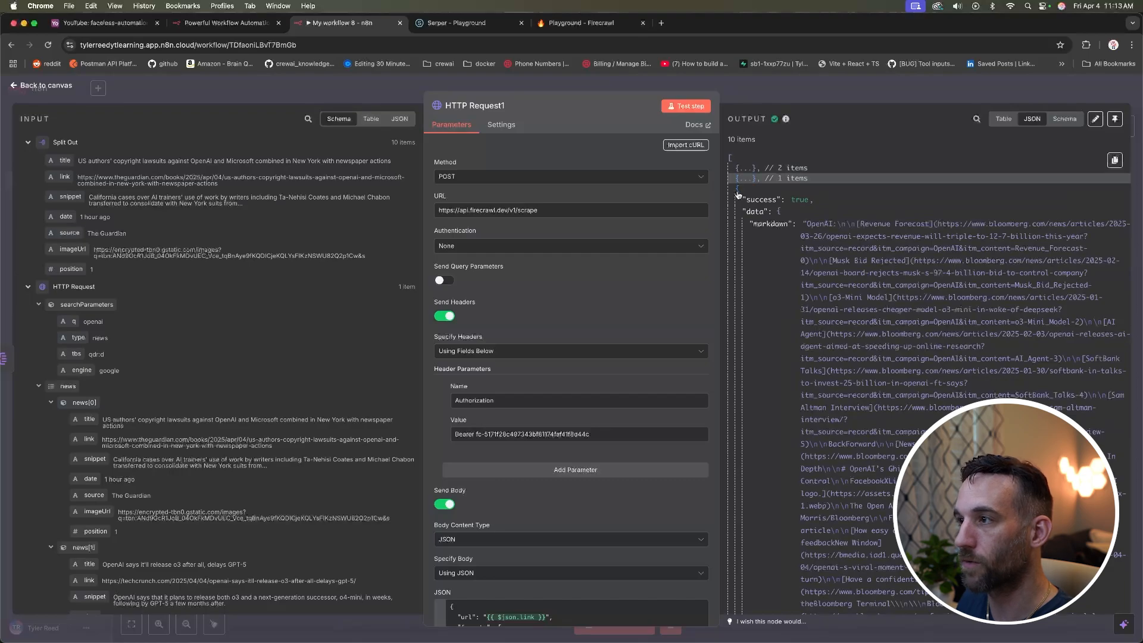
pyautogui.click(737, 191)
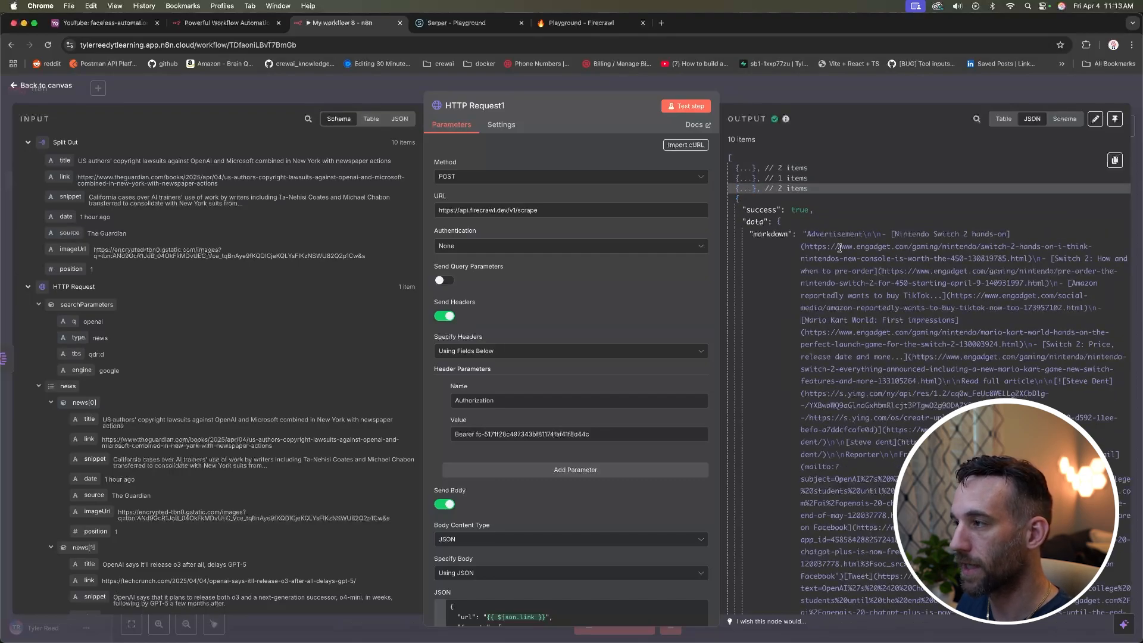
pyautogui.moveTo(840, 249); pyautogui.dragTo(933, 375)
pyautogui.scroll(-20, 932, 374)
pyautogui.scroll(6, 934, 374)
pyautogui.scroll(15, 934, 374)
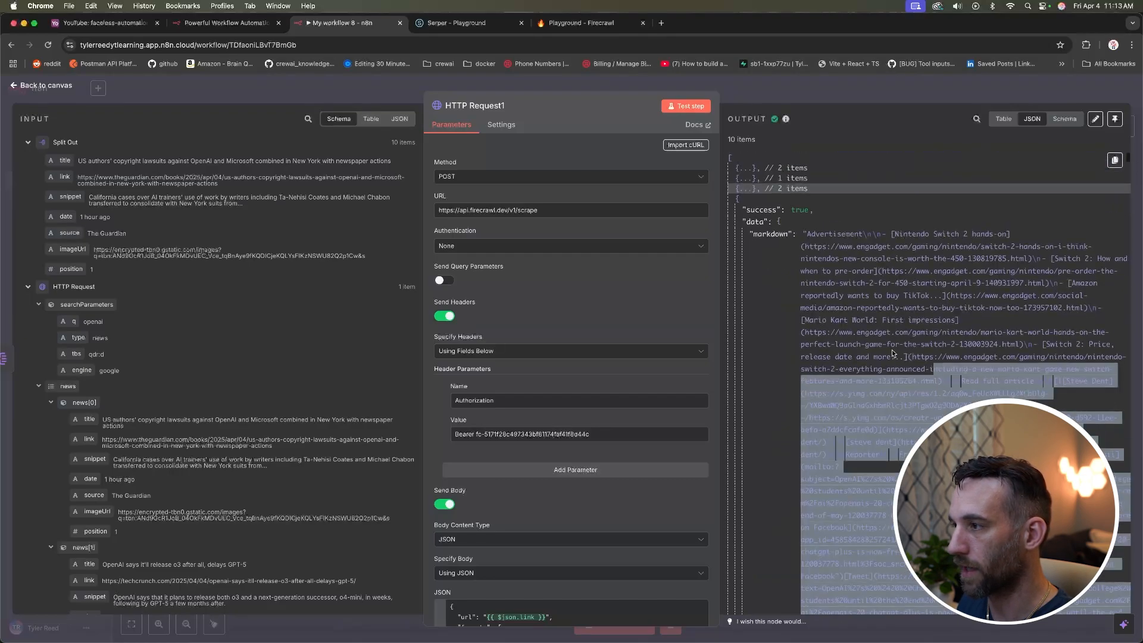
pyautogui.click(867, 325)
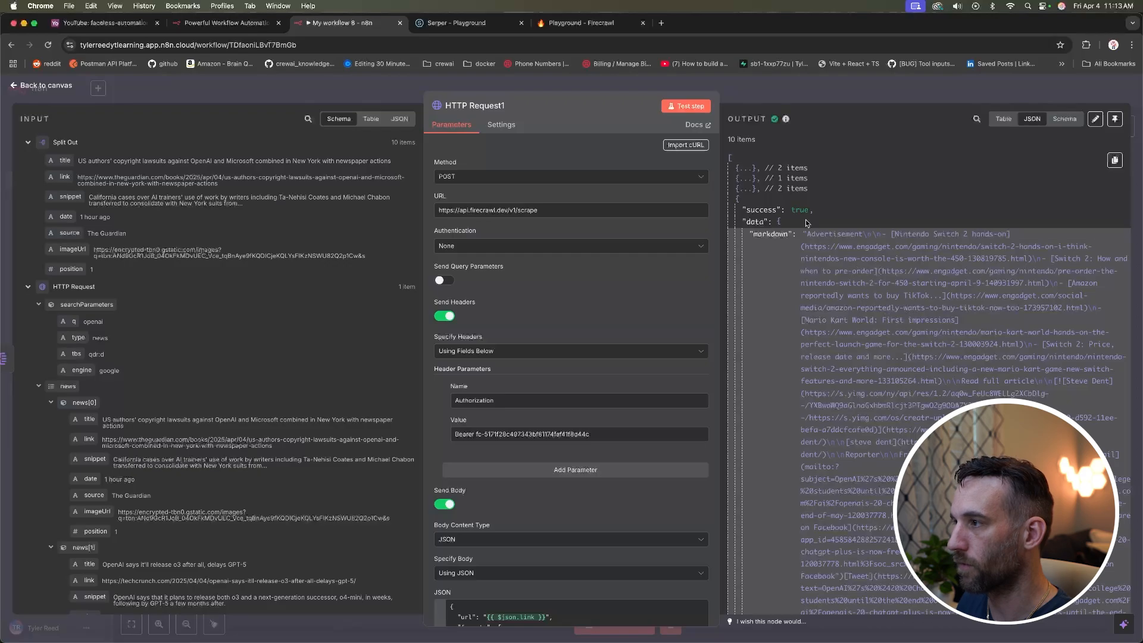
# Step: Collapse the remaining scrape results, including the failed 403 one, and close the node
pyautogui.click(739, 200)
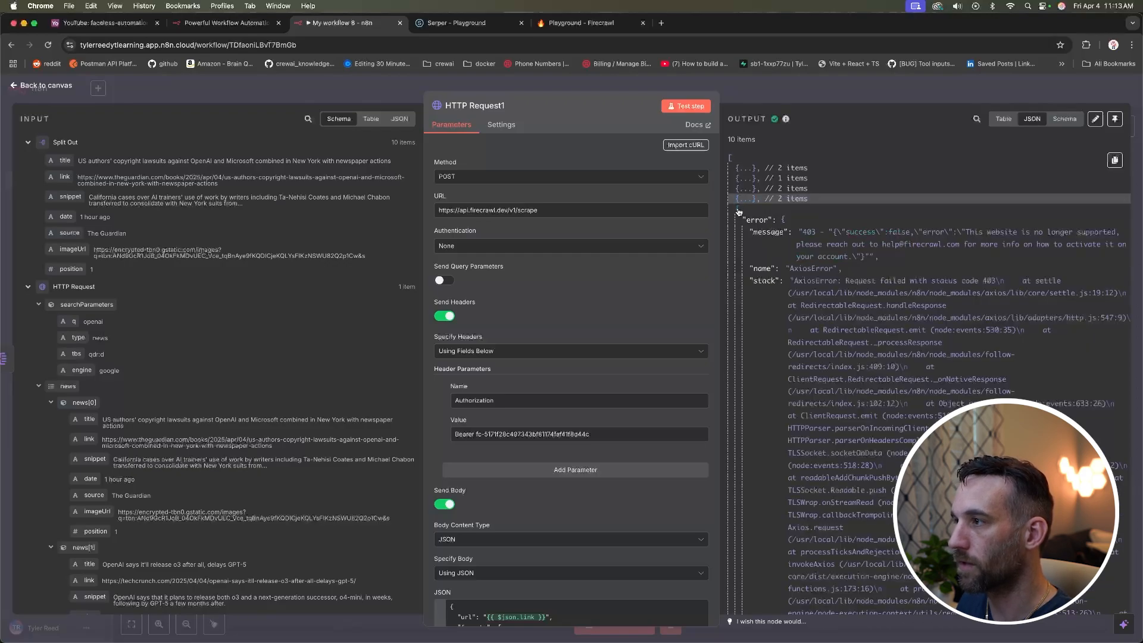
pyautogui.click(737, 210)
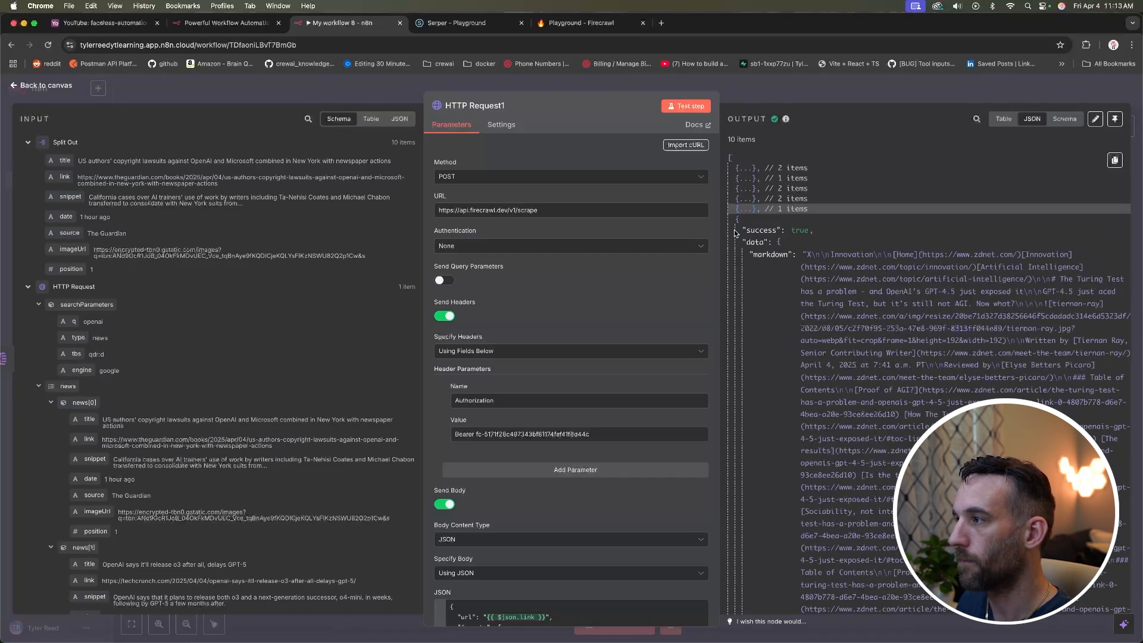
pyautogui.click(738, 220)
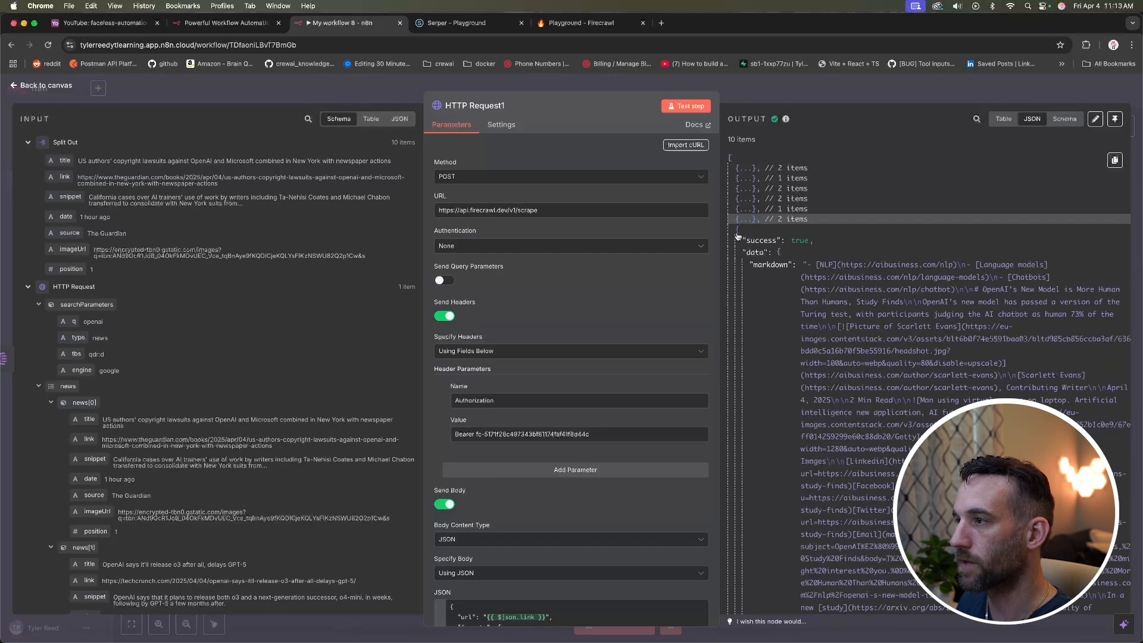
pyautogui.click(737, 233)
pyautogui.click(738, 244)
pyautogui.click(737, 255)
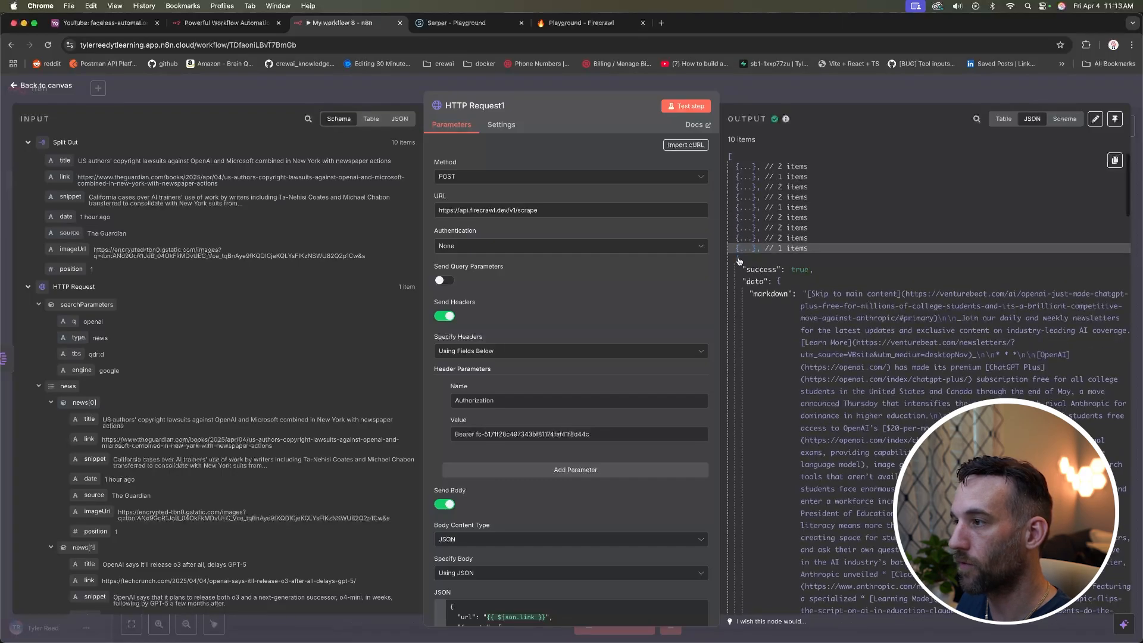
pyautogui.click(737, 261)
pyautogui.click(738, 261)
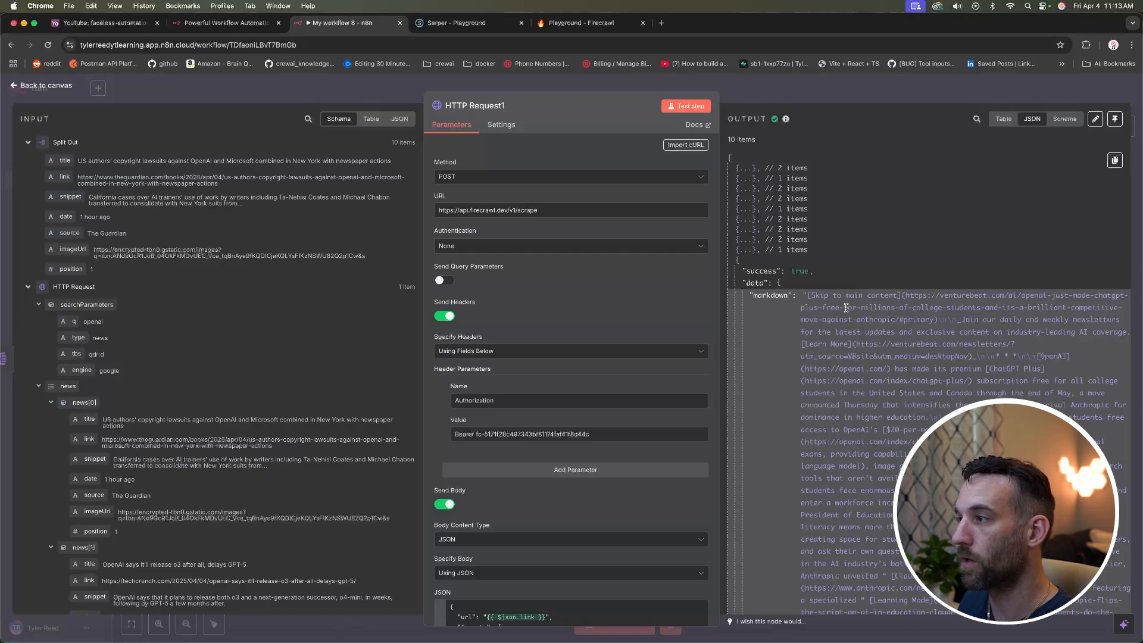
pyautogui.press('Escape')
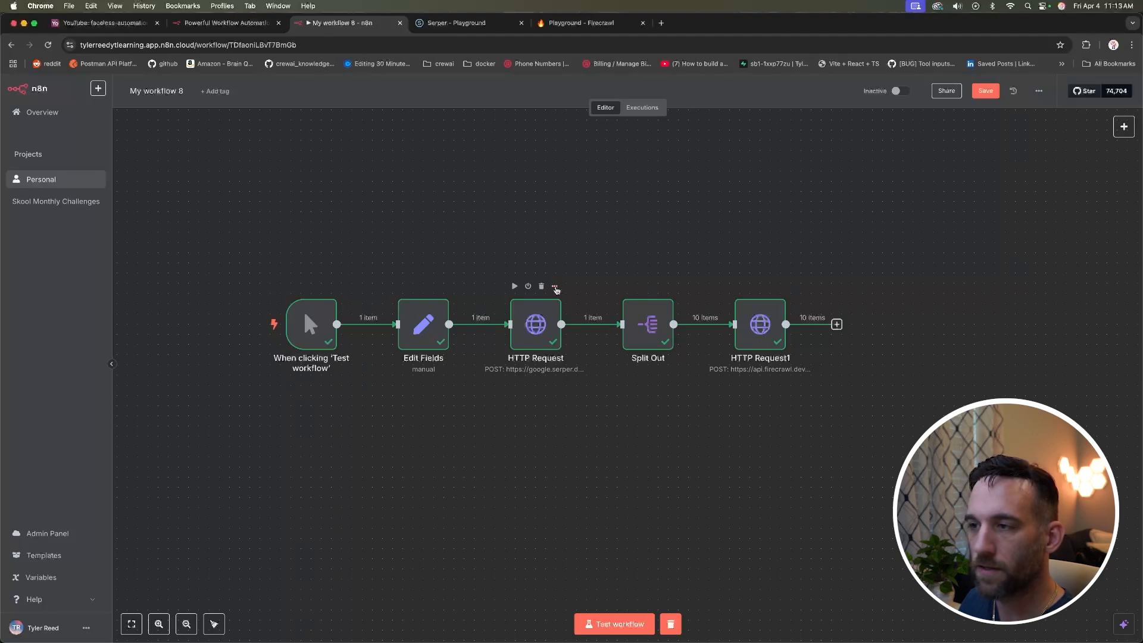
# Step: Rename the Serper request node to 'google searching'
pyautogui.hscroll(-1, 556, 290)
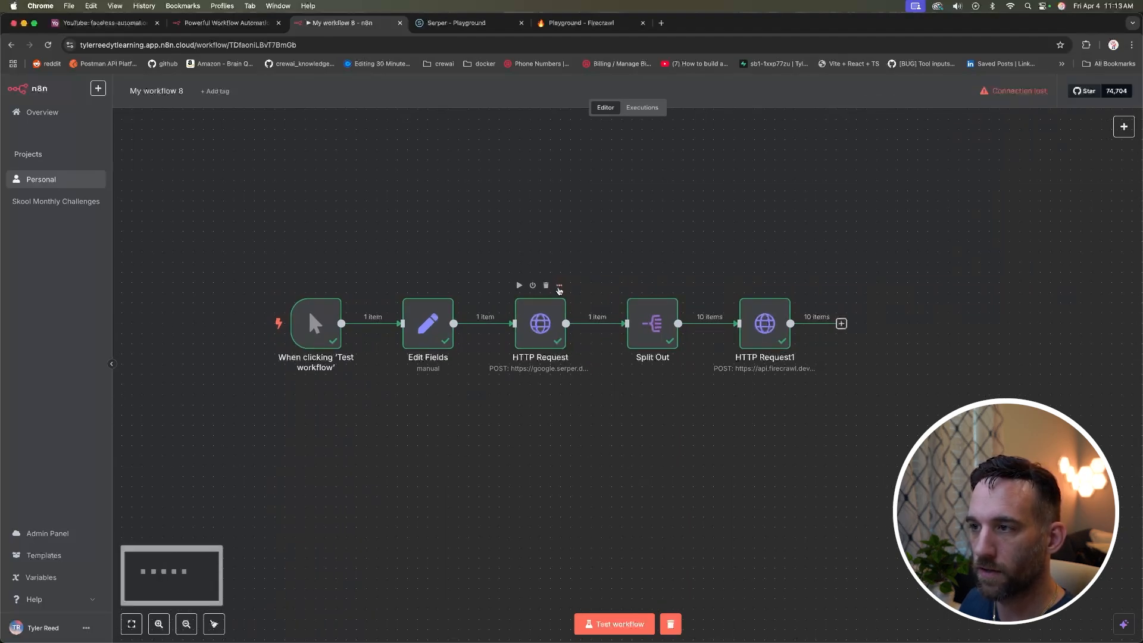
pyautogui.click(560, 289)
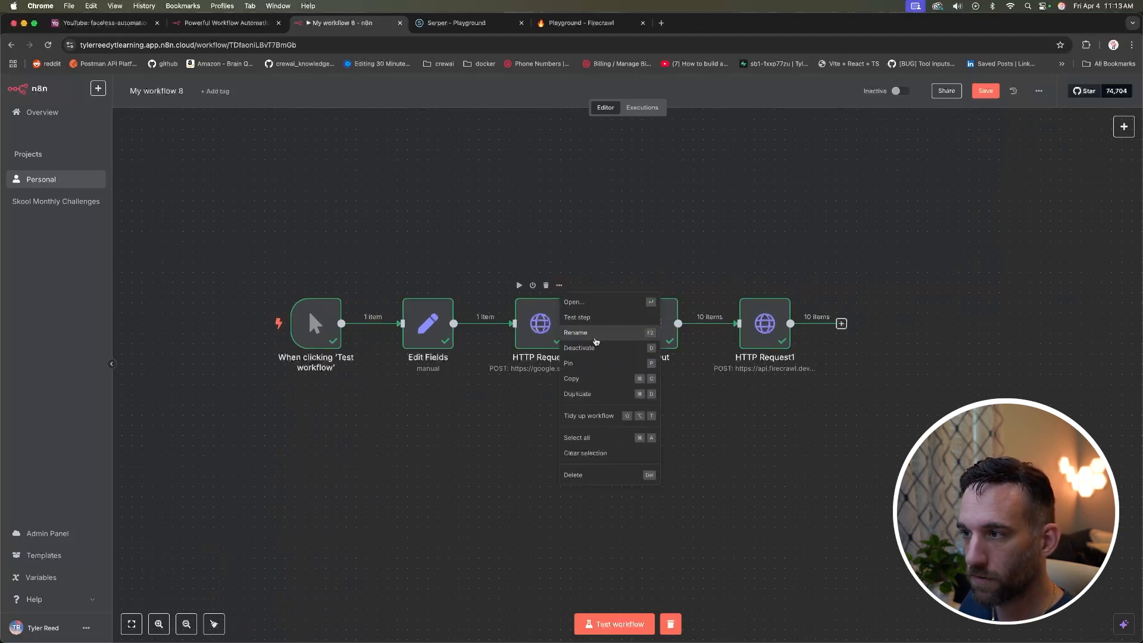
pyautogui.click(595, 337)
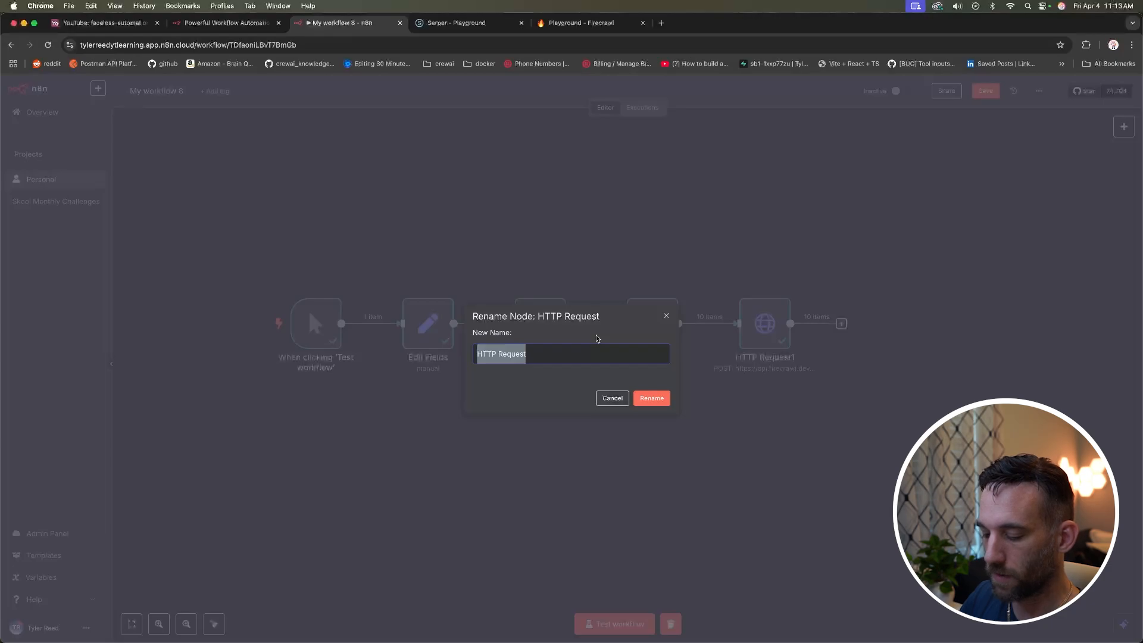
pyautogui.write('google searching')
pyautogui.press('Return')
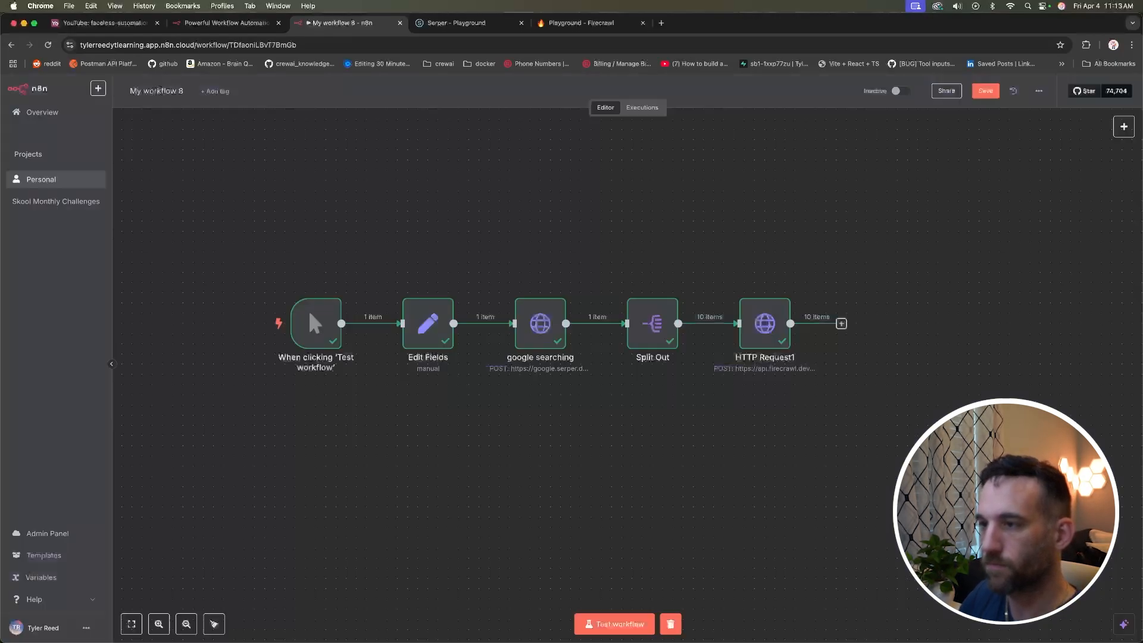
# Step: Rename the Firecrawl request node to 'firecrawl scraping'
pyautogui.click(785, 289)
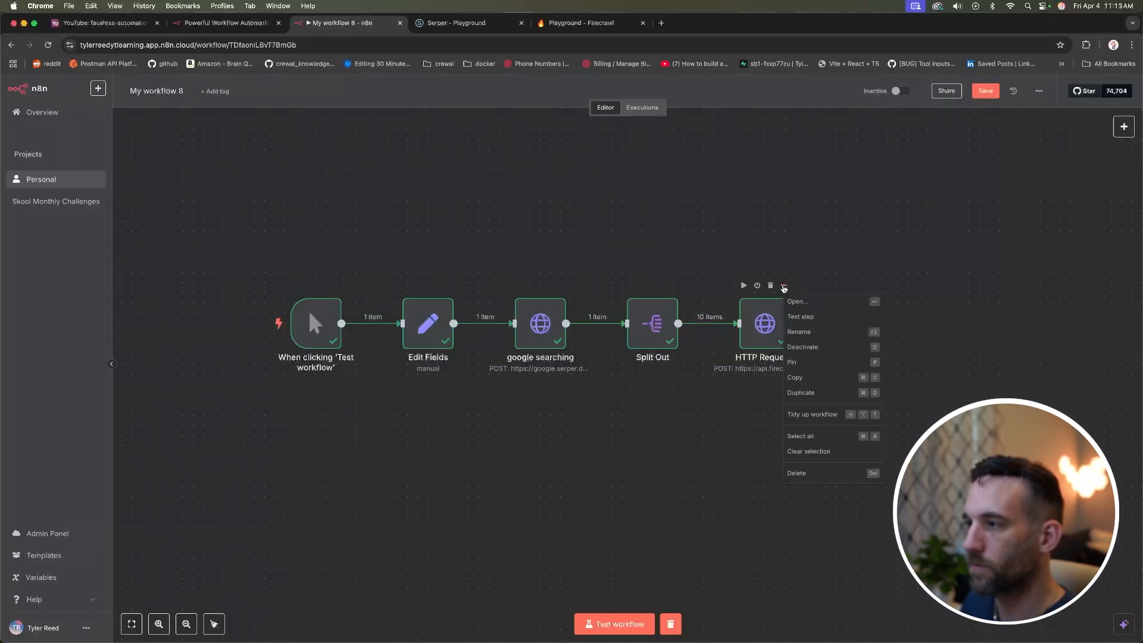
pyautogui.click(805, 335)
pyautogui.write('f')
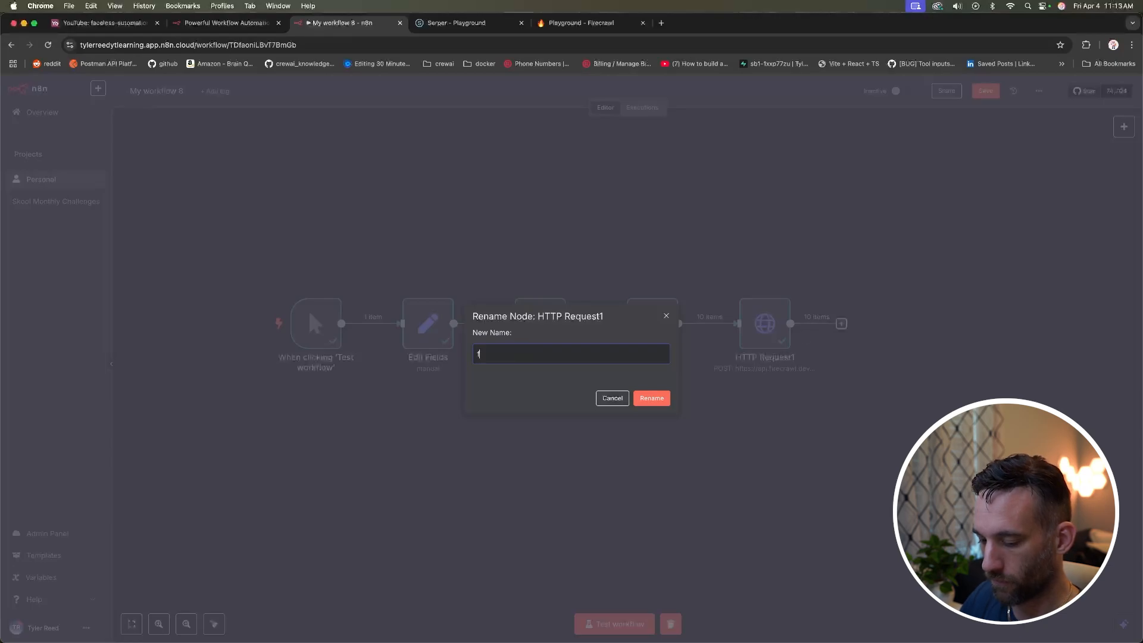
pyautogui.write('irecrawl scraping')
pyautogui.press('Return')
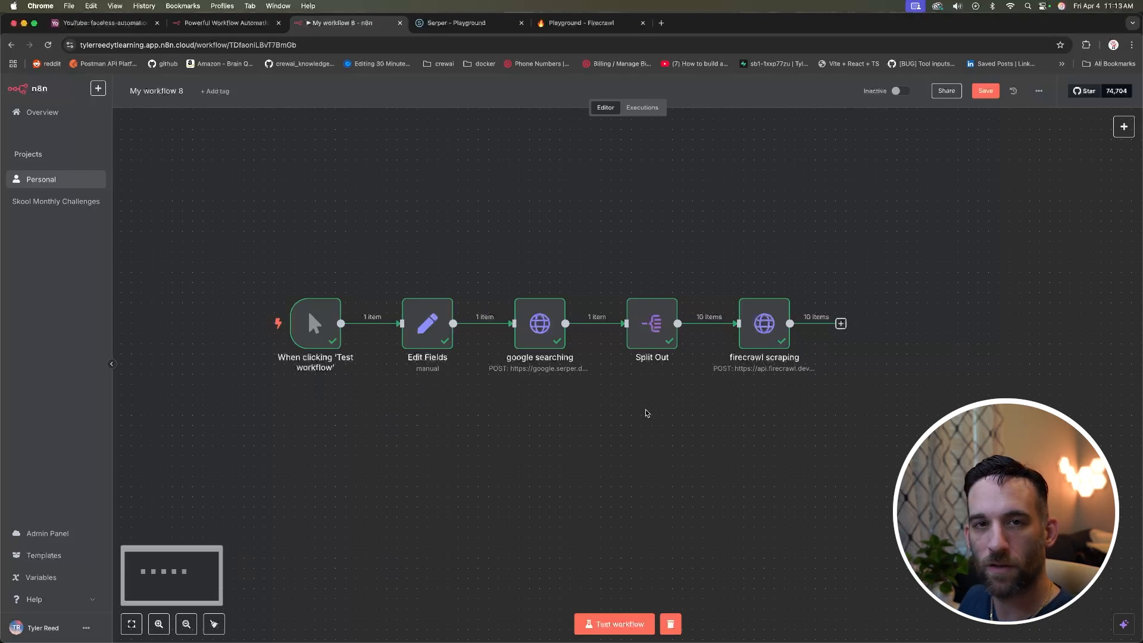
pyautogui.hscroll(2, 774, 333)
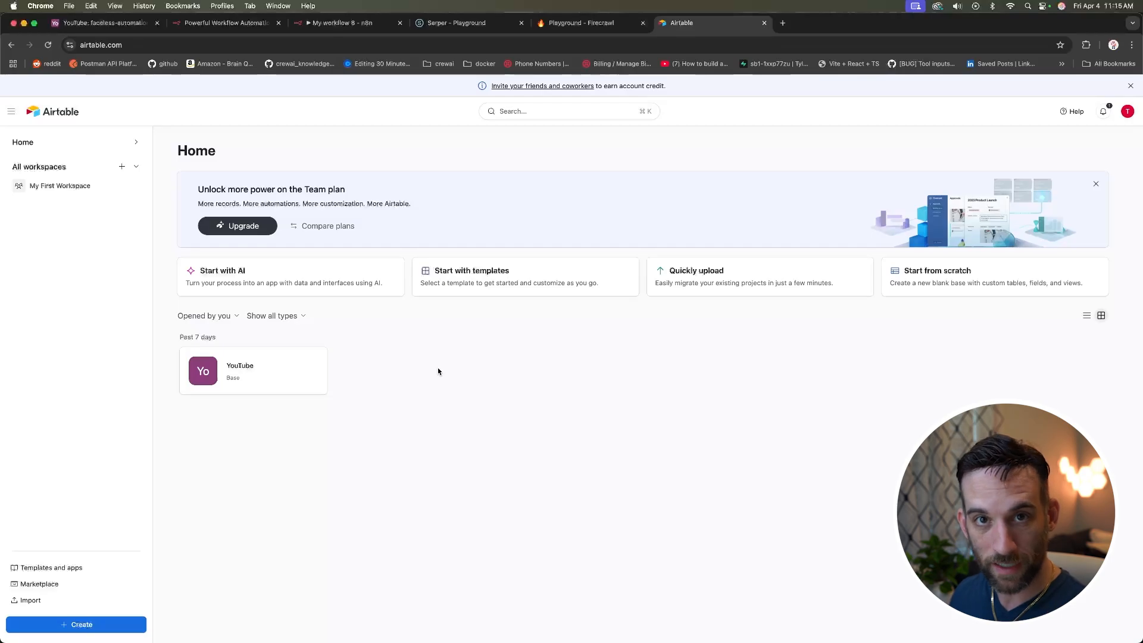
# Step: Open the YouTube base and inspect the title field's type, leaving it unchanged
pyautogui.click(254, 361)
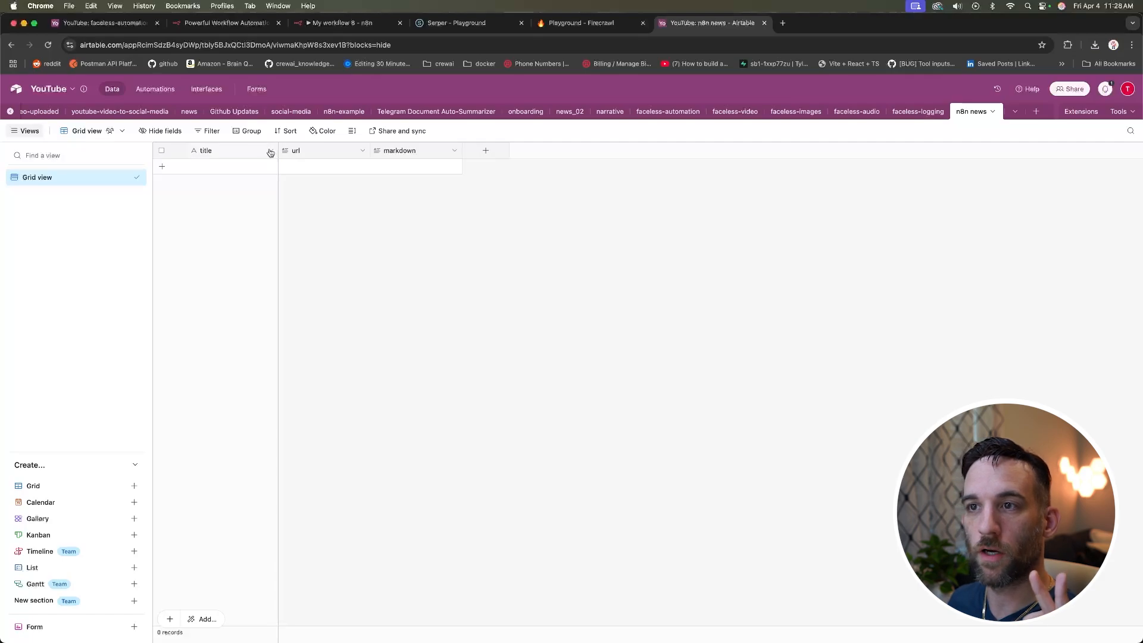
pyautogui.click(1036, 114)
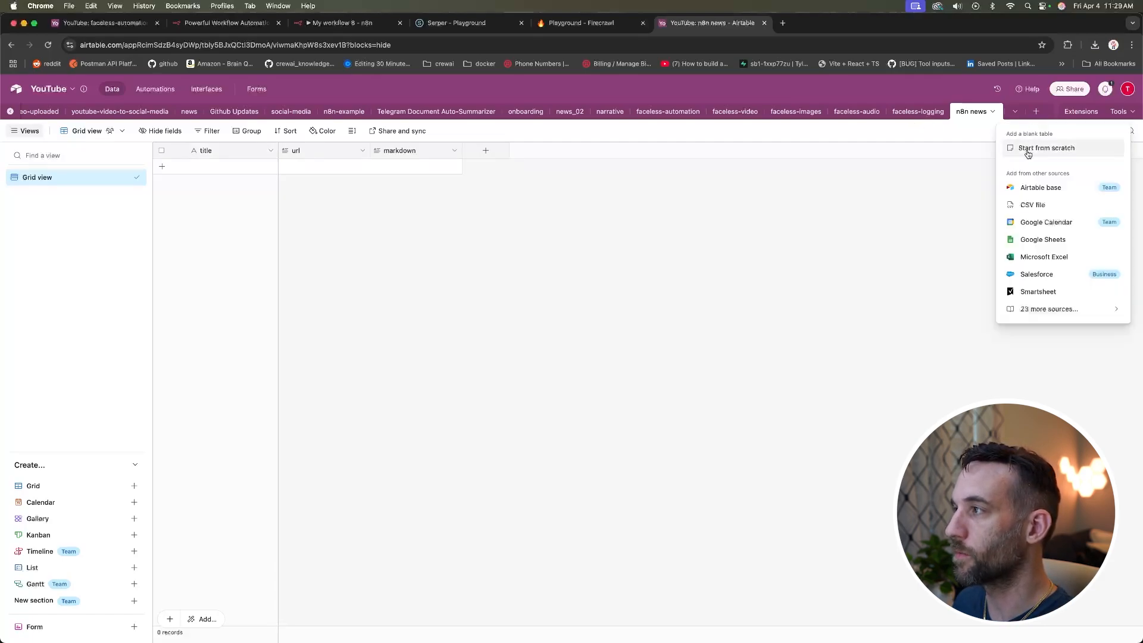
pyautogui.click(387, 205)
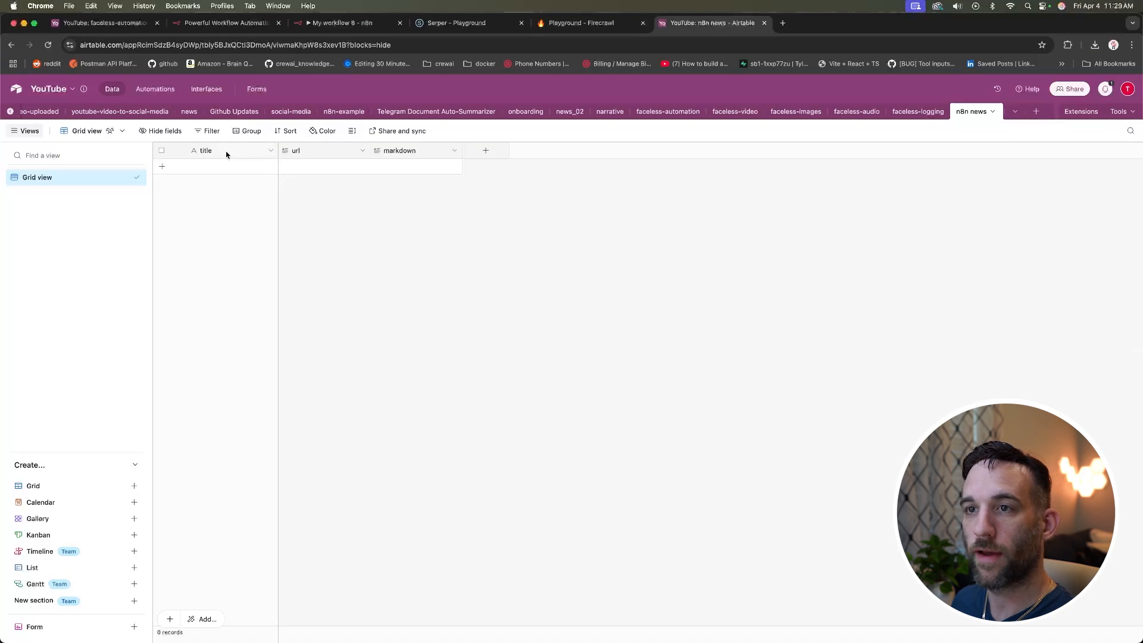
pyautogui.click(269, 152)
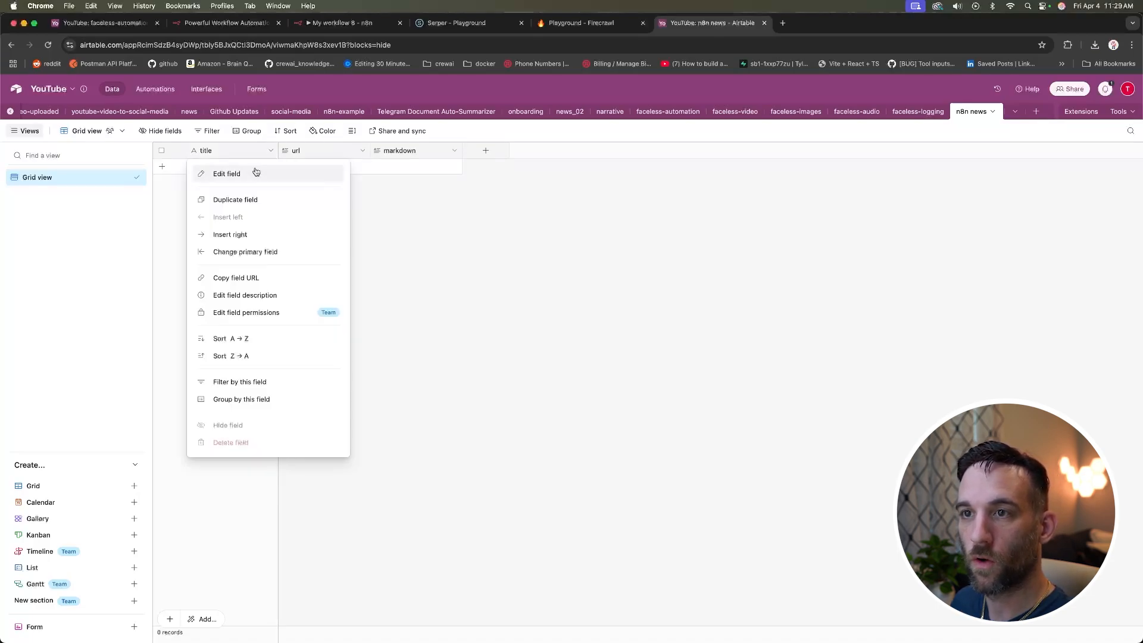
pyautogui.click(256, 173)
pyautogui.click(270, 234)
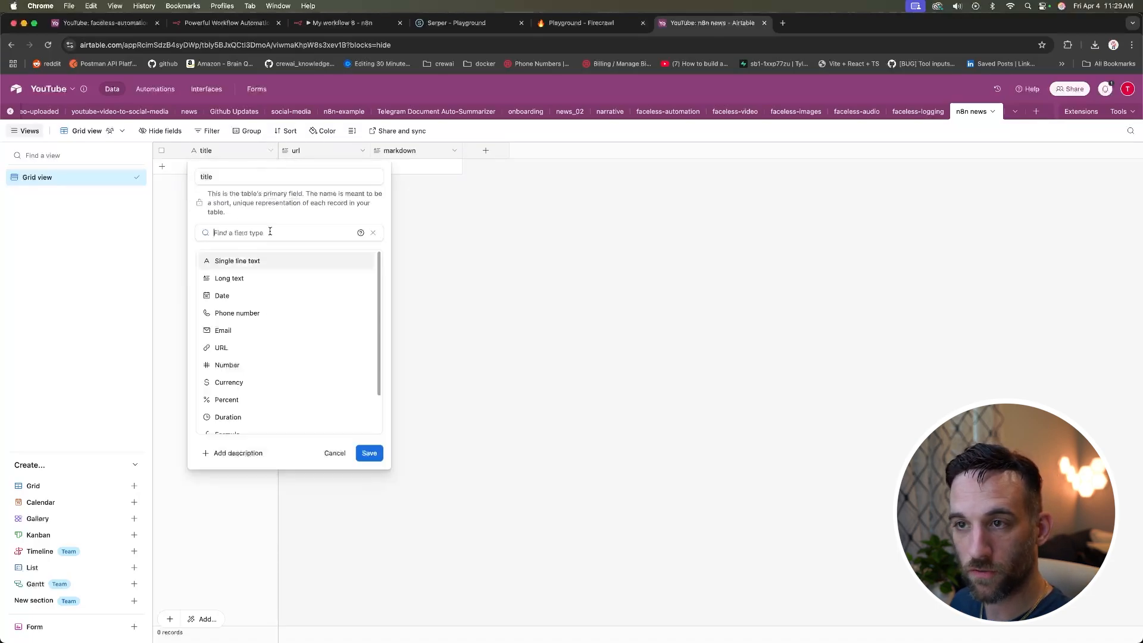
pyautogui.click(445, 235)
# Step: Change the url field type to Single line text and save
pyautogui.click(362, 151)
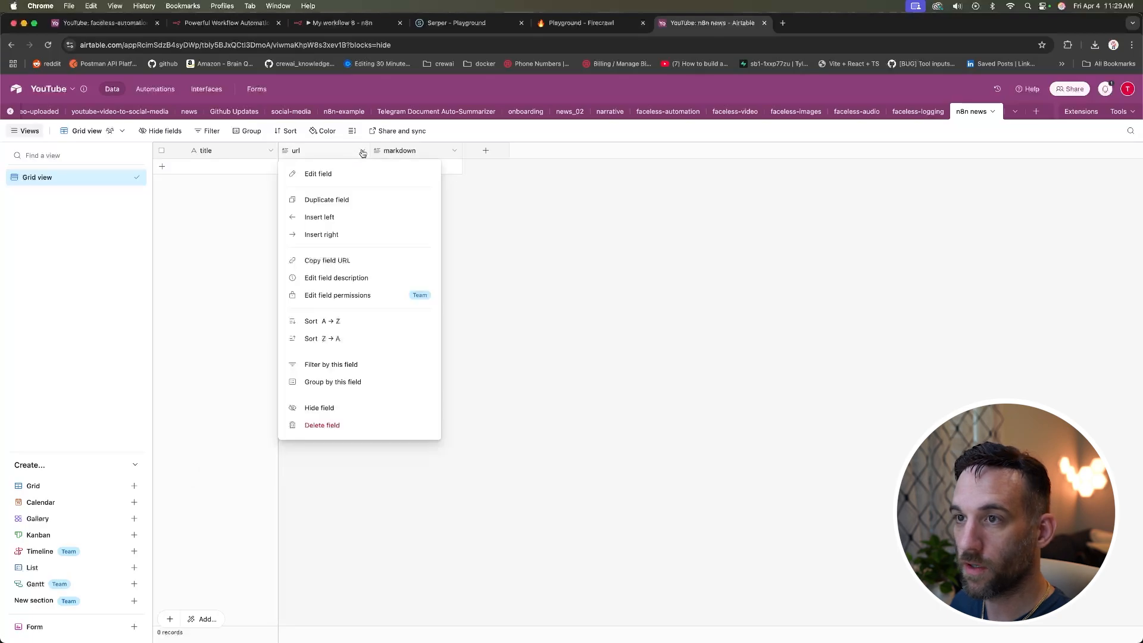
pyautogui.click(338, 174)
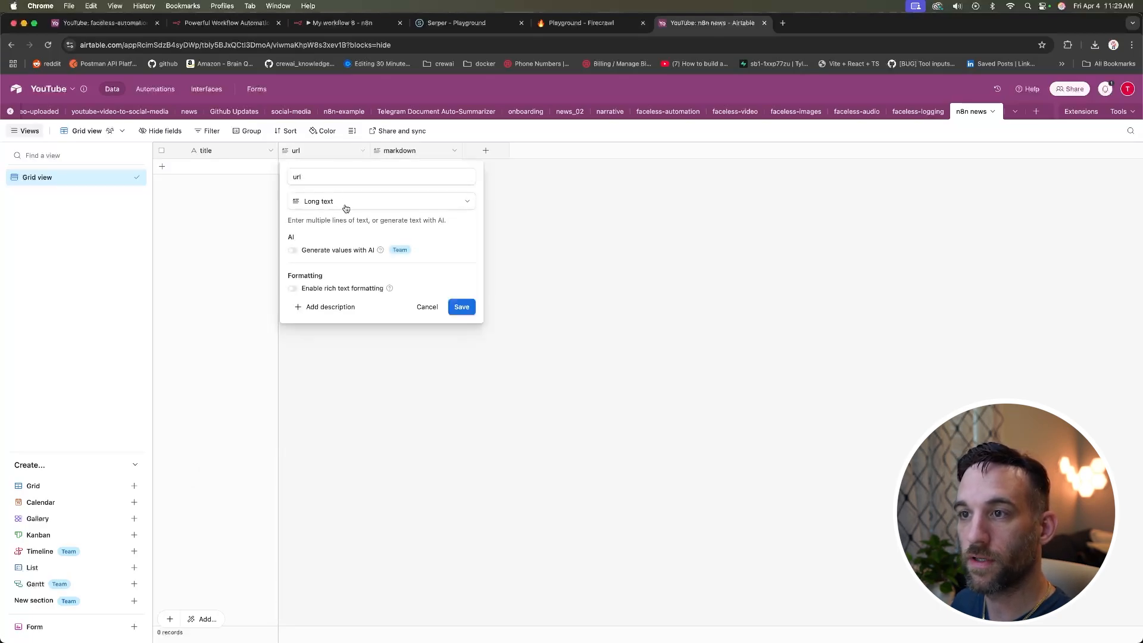
pyautogui.click(410, 209)
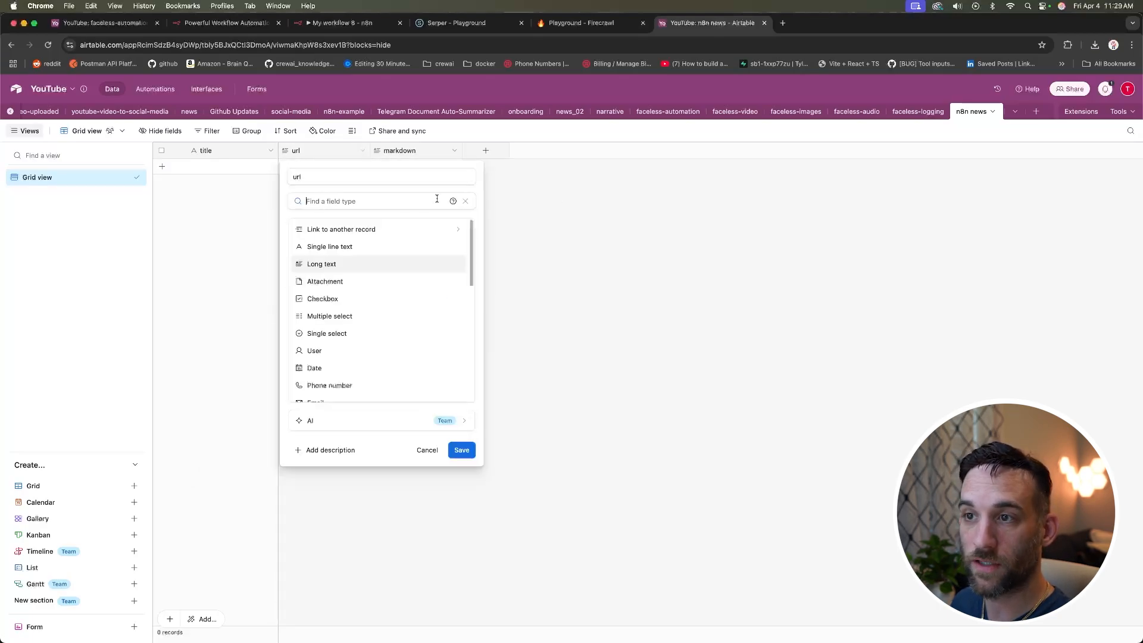
pyautogui.click(337, 245)
pyautogui.click(461, 279)
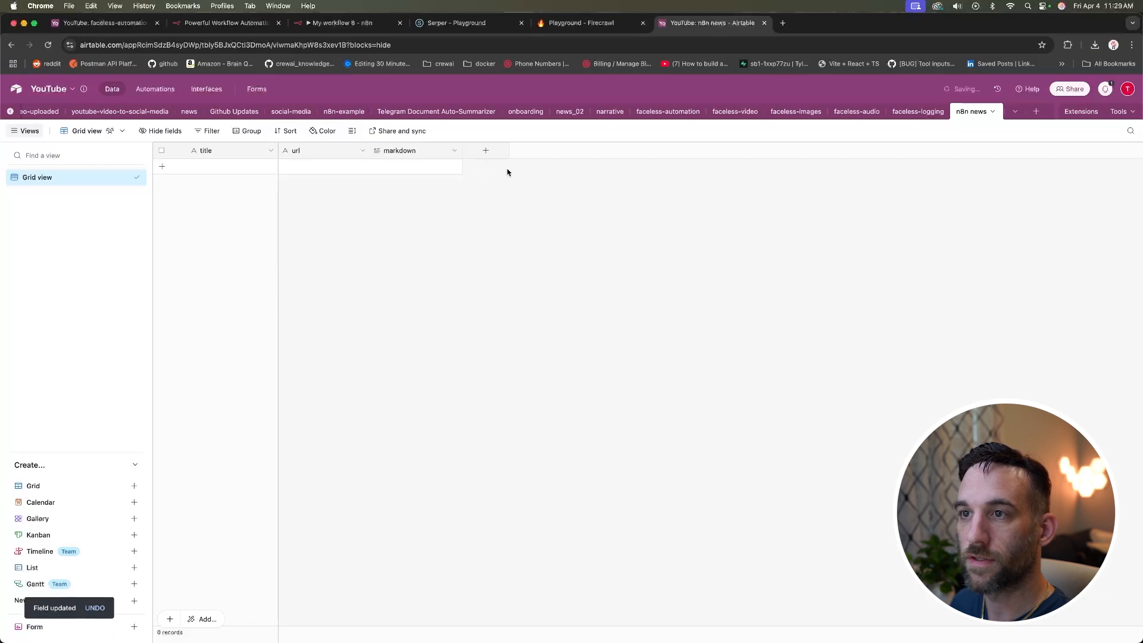
# Step: Confirm the markdown field keeps its Long text type
pyautogui.click(453, 152)
pyautogui.click(434, 173)
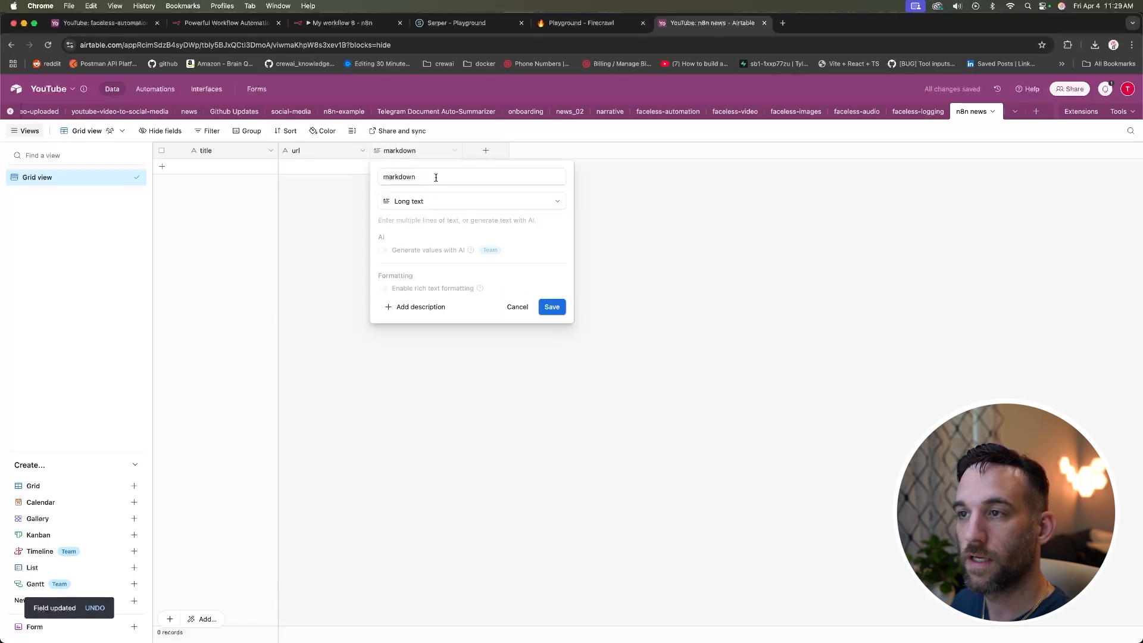
pyautogui.click(433, 201)
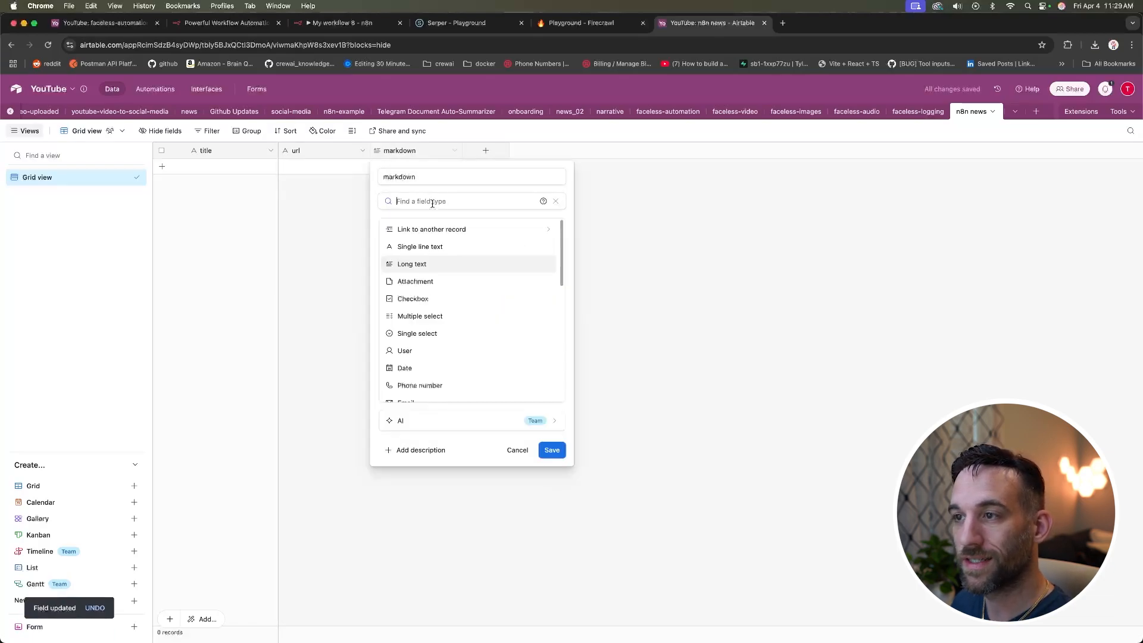
pyautogui.click(588, 227)
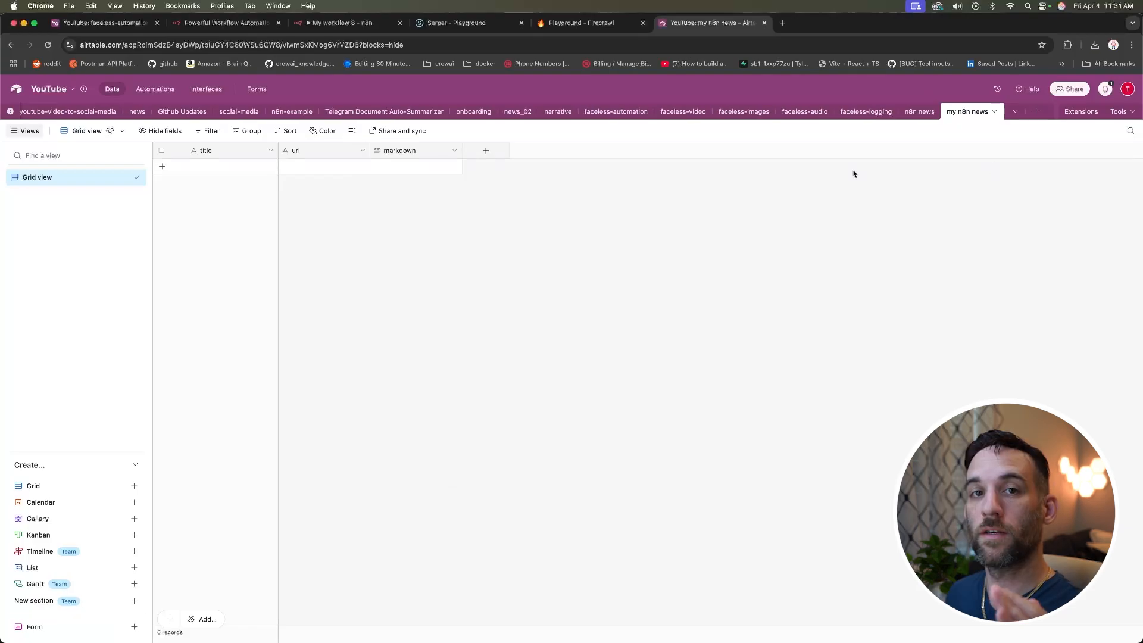
# Step: Start a new Airtable personal access token named n8n
pyautogui.click(1127, 89)
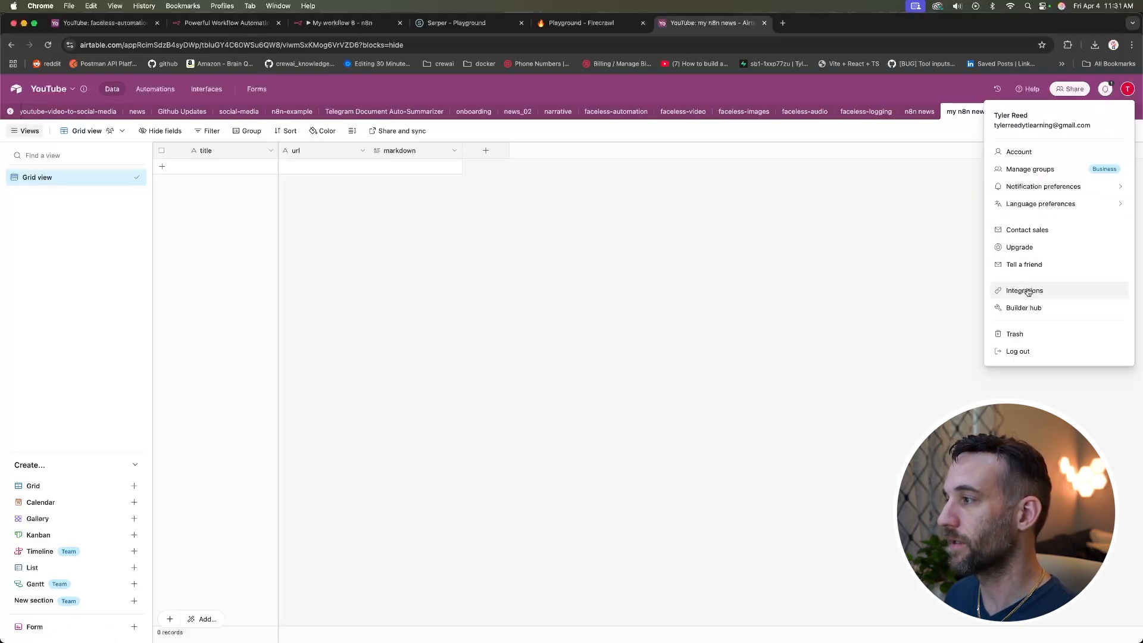
pyautogui.click(969, 213)
pyautogui.click(1127, 89)
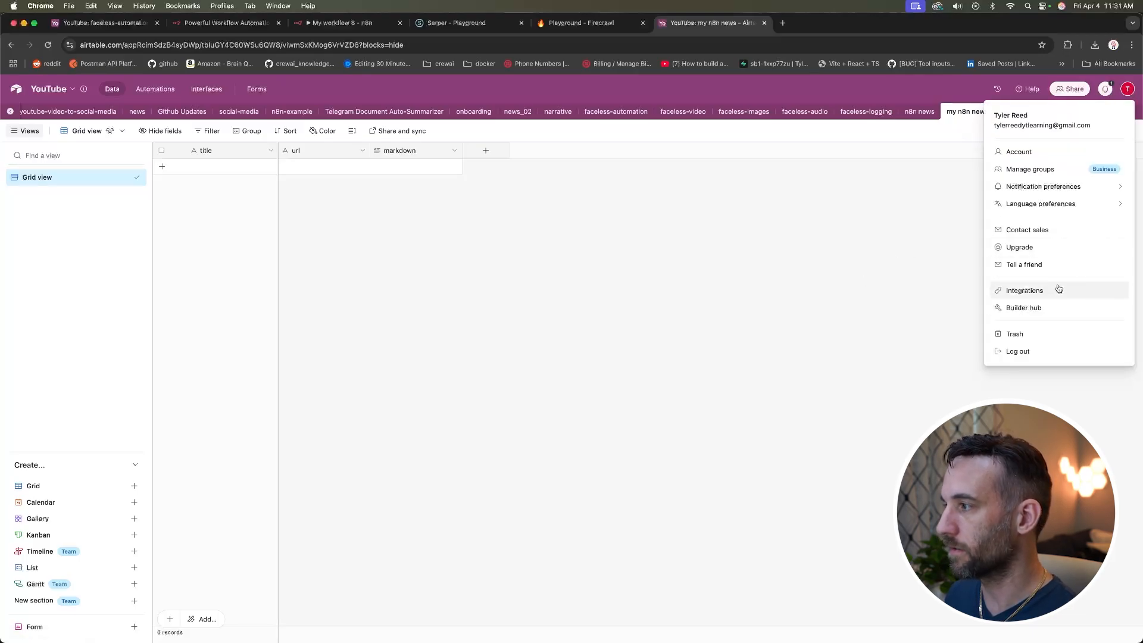
pyautogui.click(1053, 309)
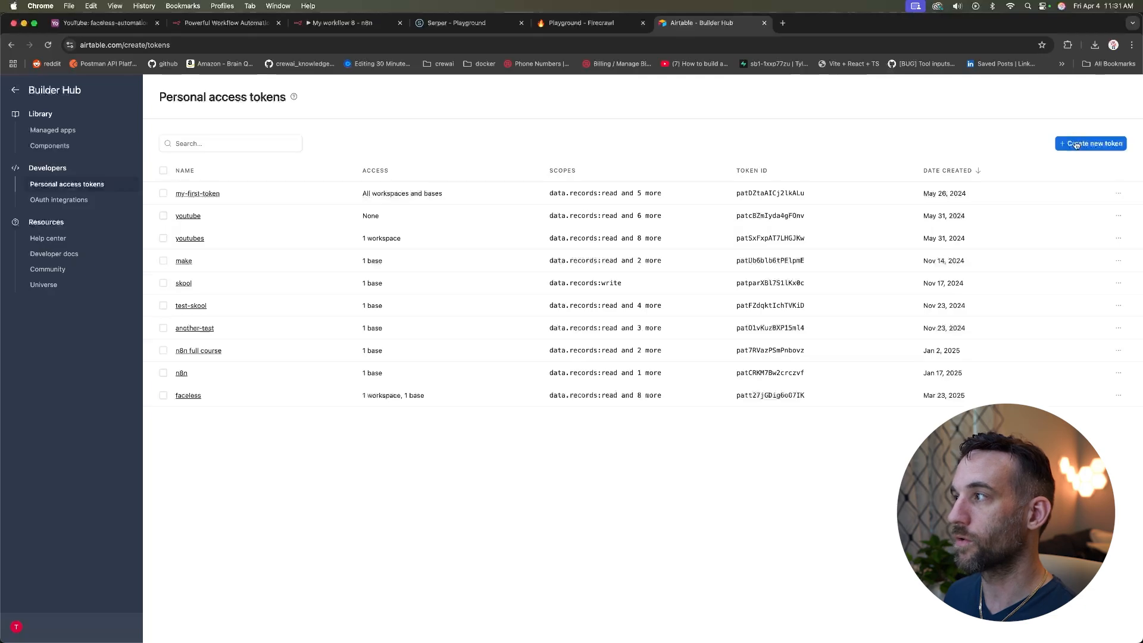
pyautogui.click(1077, 145)
pyautogui.write('n8n')
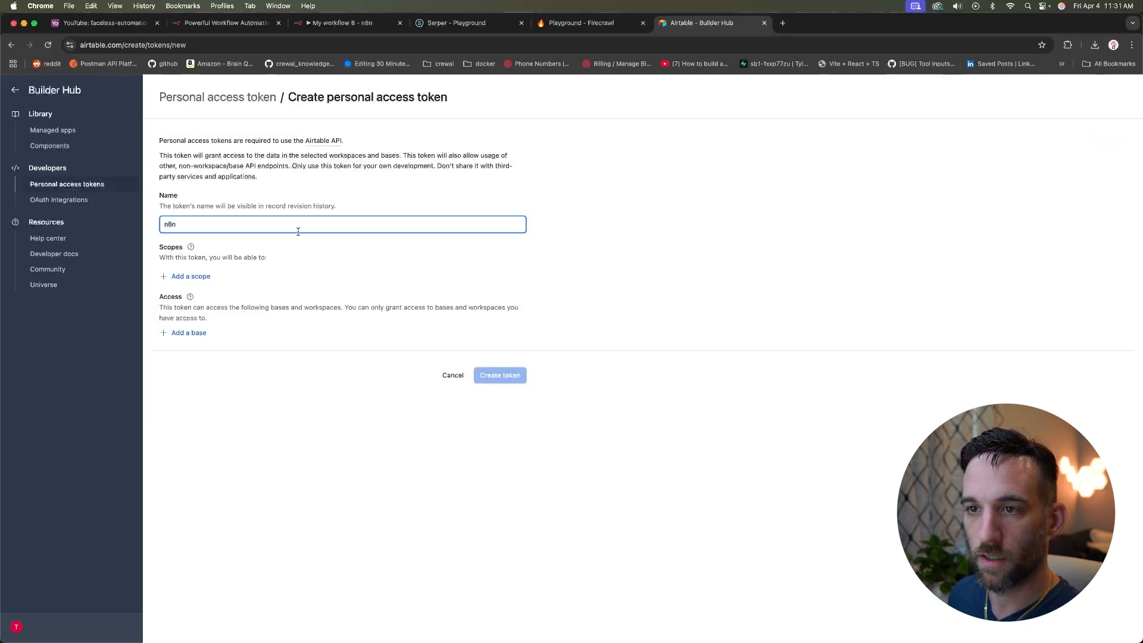
# Step: Give the token data.records:read and data.records:write scopes and access to the YouTube base
pyautogui.click(192, 277)
pyautogui.click(252, 333)
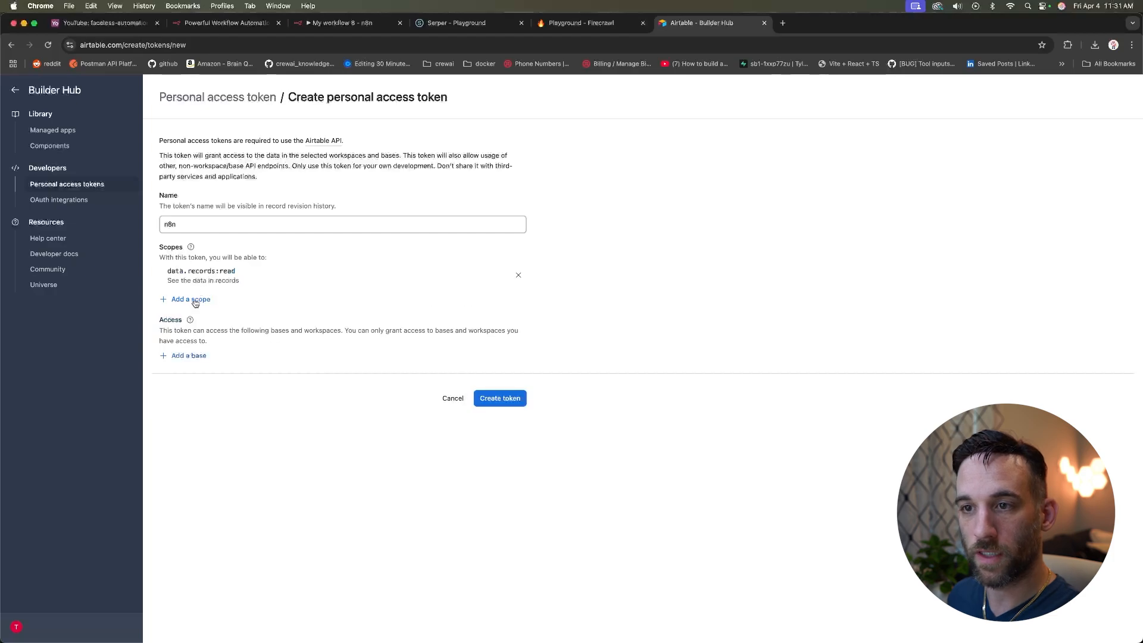
pyautogui.click(192, 300)
pyautogui.click(243, 360)
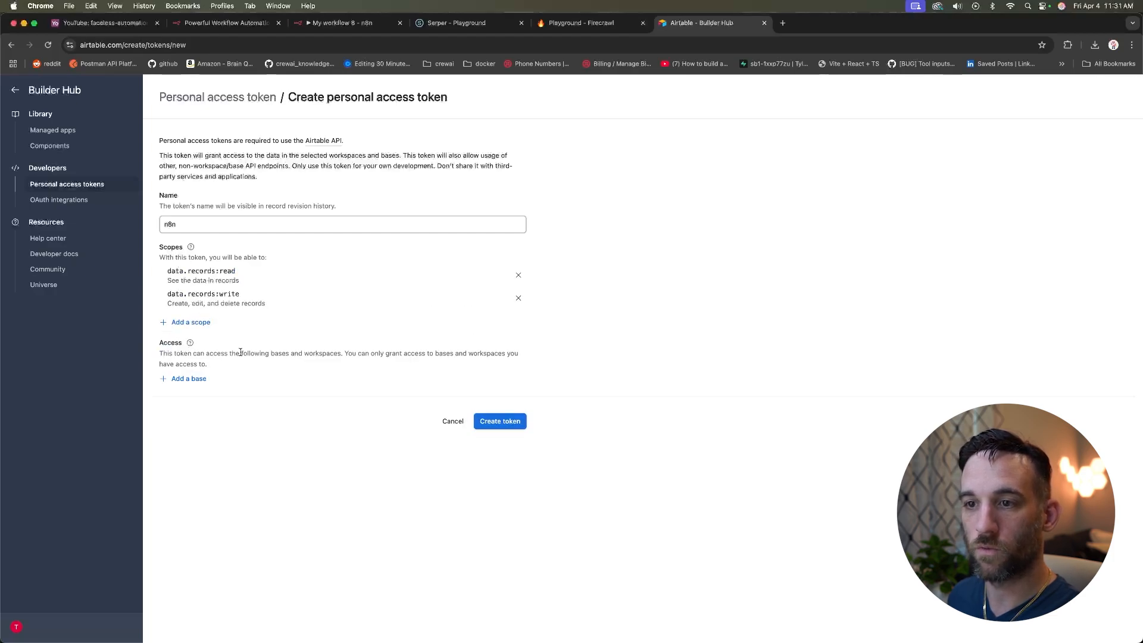
pyautogui.click(197, 380)
pyautogui.click(223, 482)
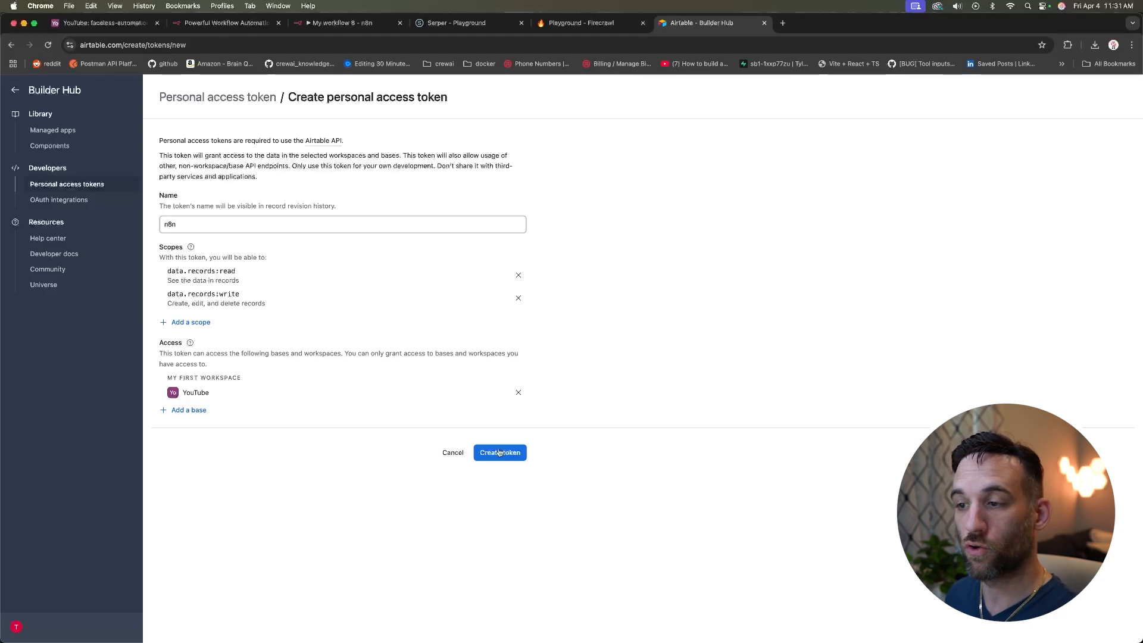
pyautogui.click(342, 24)
pyautogui.hscroll(3, 780, 294)
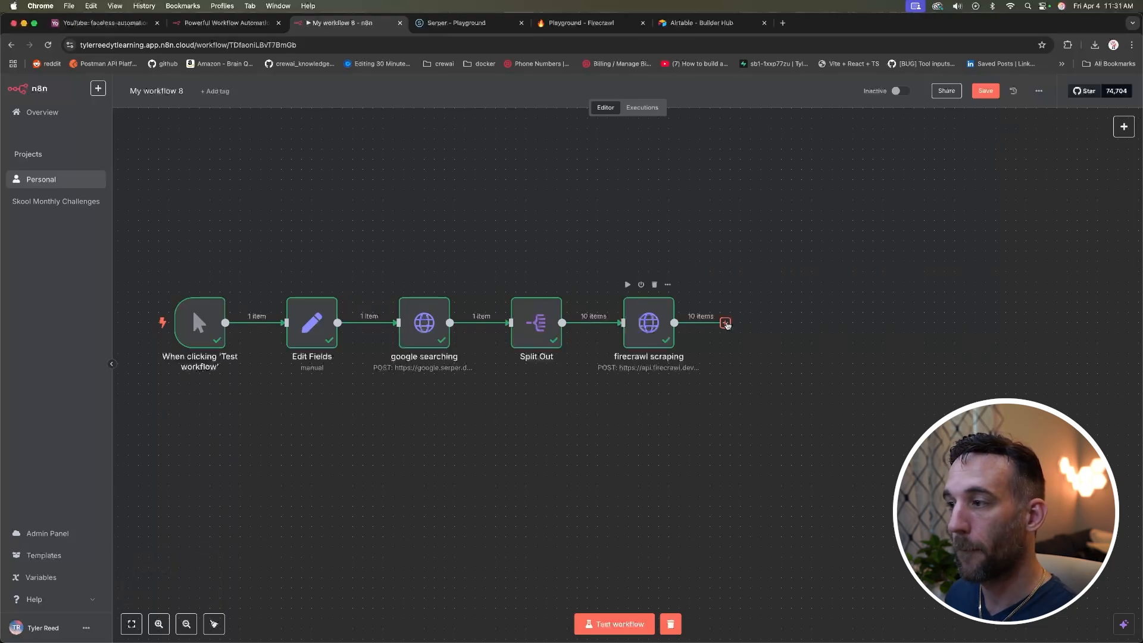
# Step: Add an If node after the firecrawl scraping node
pyautogui.doubleClick(648, 323)
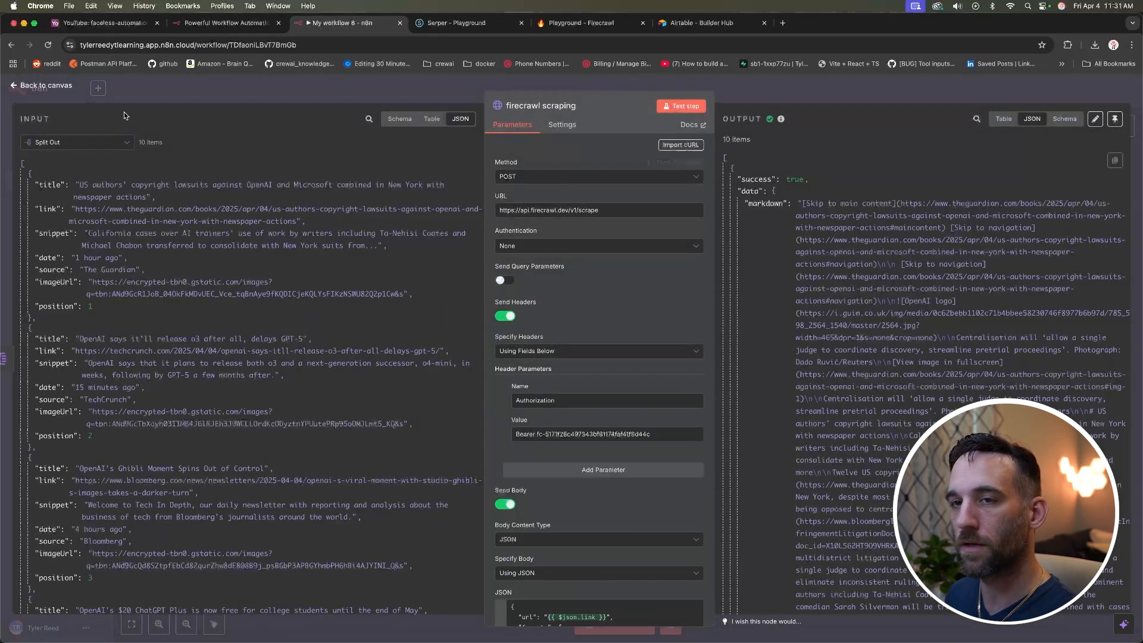
pyautogui.click(47, 85)
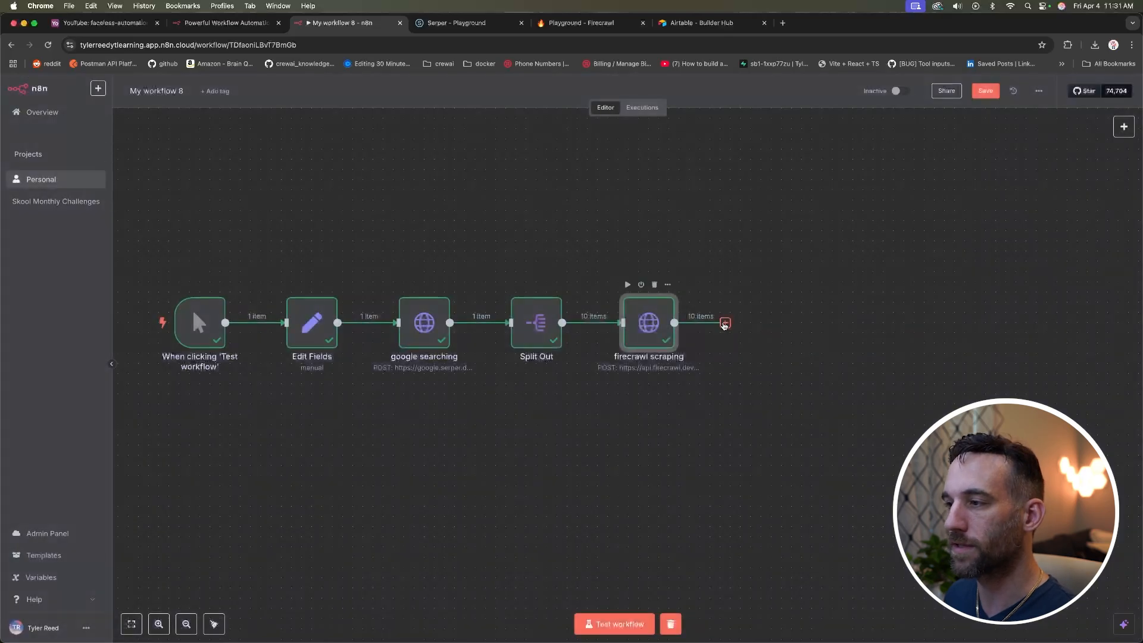
pyautogui.click(726, 323)
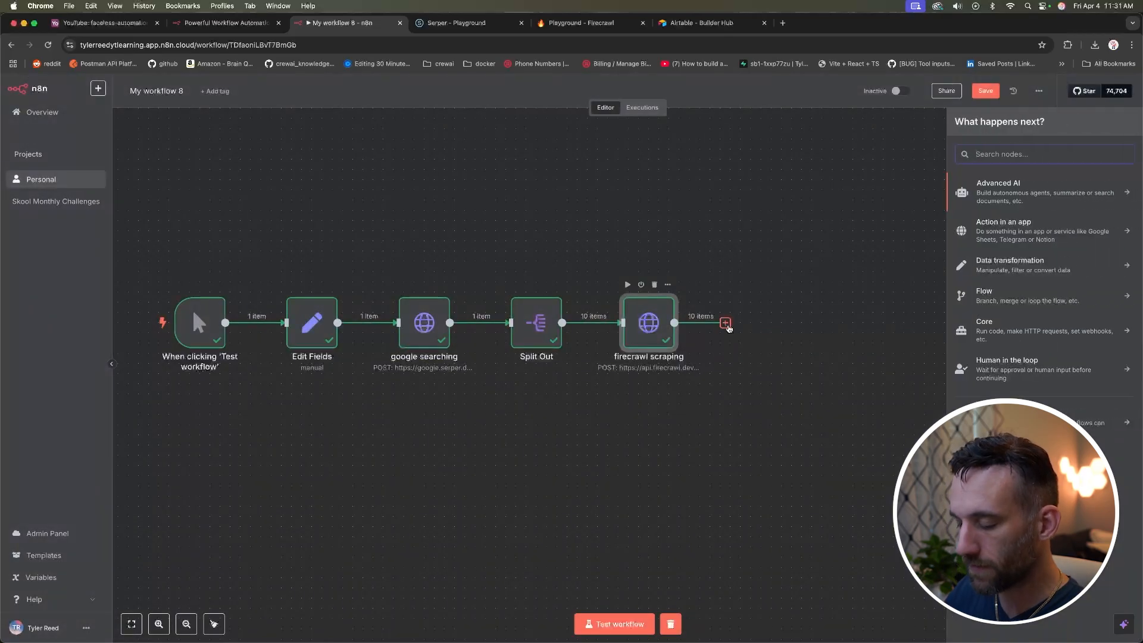
pyautogui.write('if')
pyautogui.click(1008, 196)
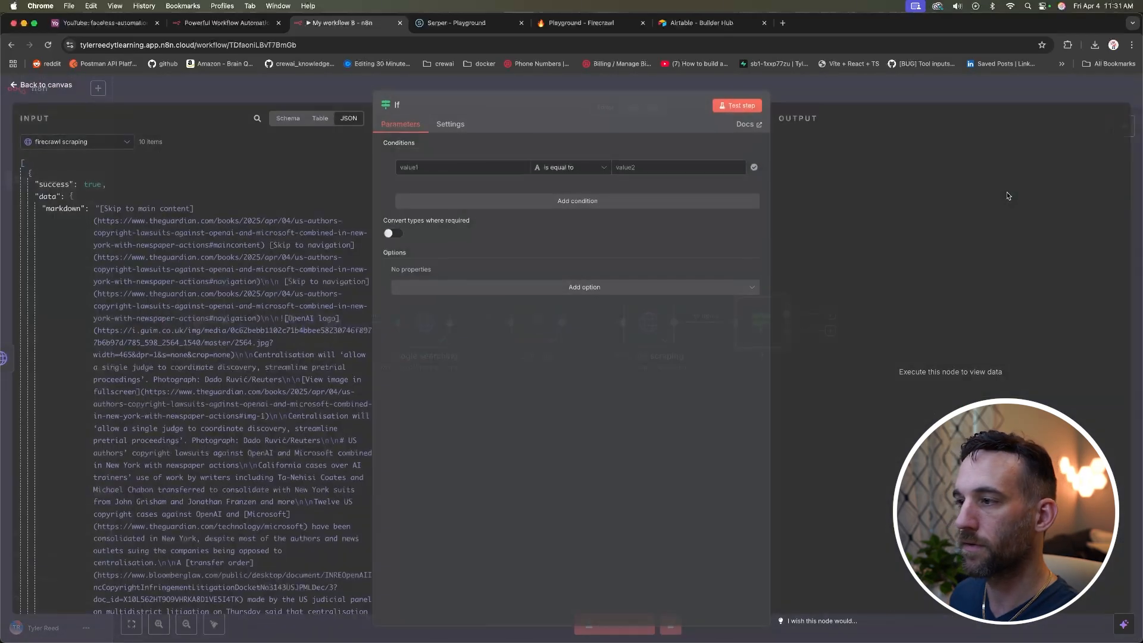
# Step: Set the If condition to success is true and test it: 7 true, 3 false items
pyautogui.moveTo(54, 184); pyautogui.dragTo(437, 164)
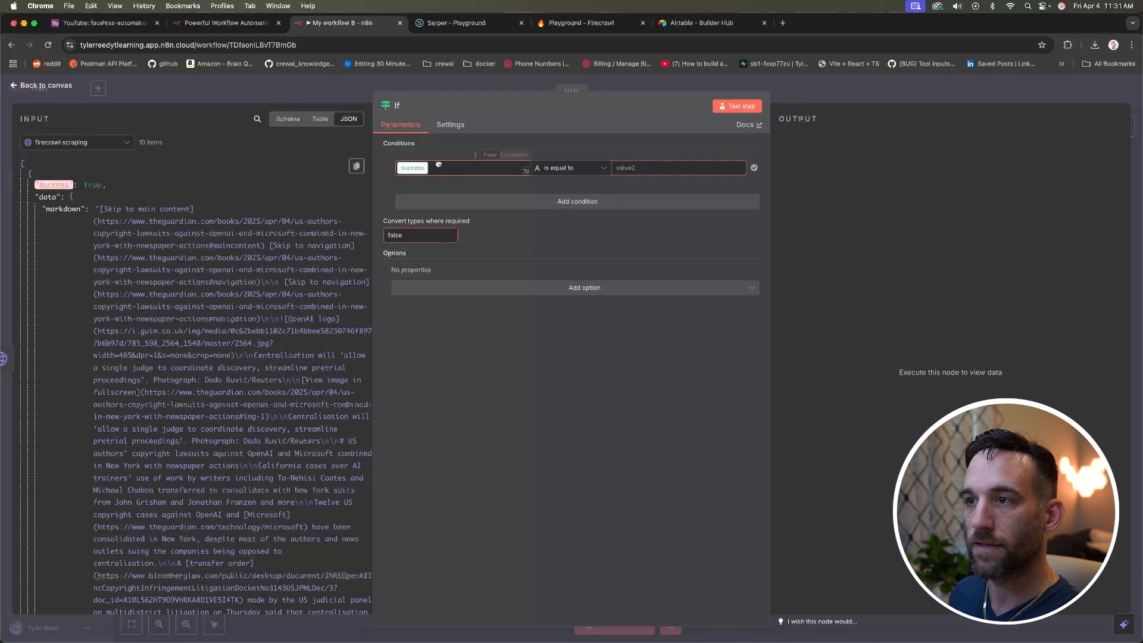
pyautogui.click(606, 169)
pyautogui.moveTo(600, 248)
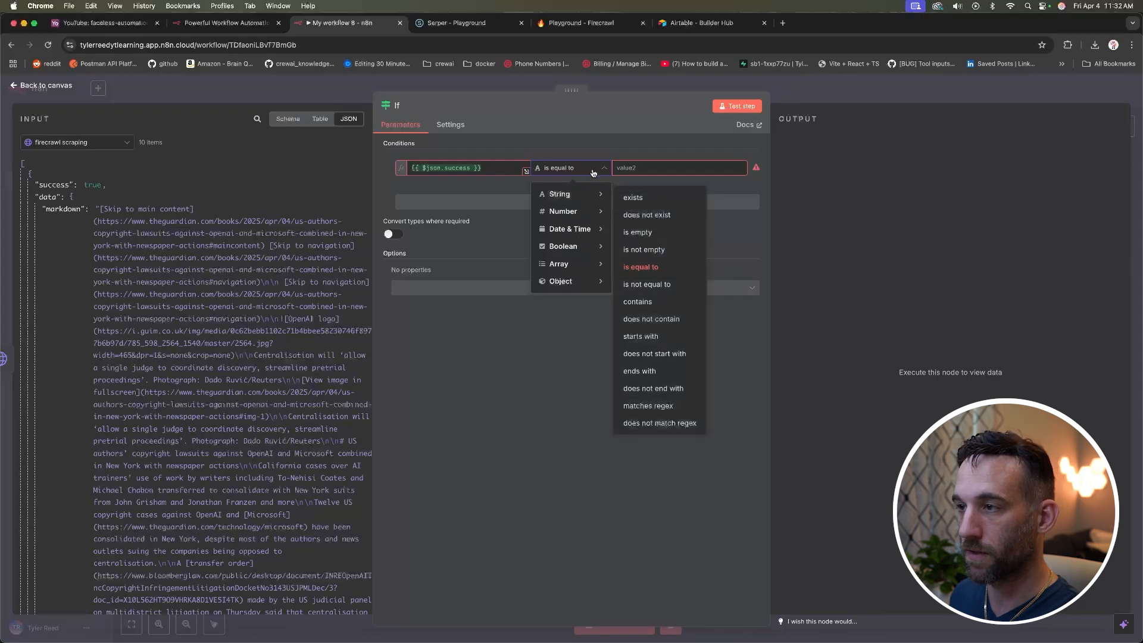
pyautogui.click(651, 321)
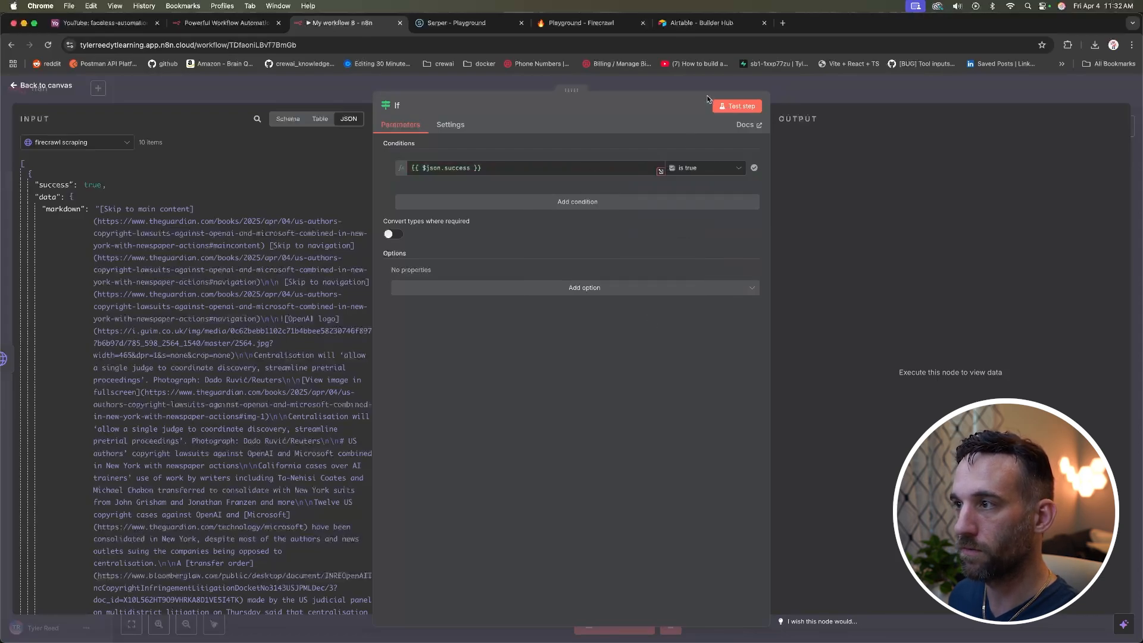
pyautogui.click(738, 106)
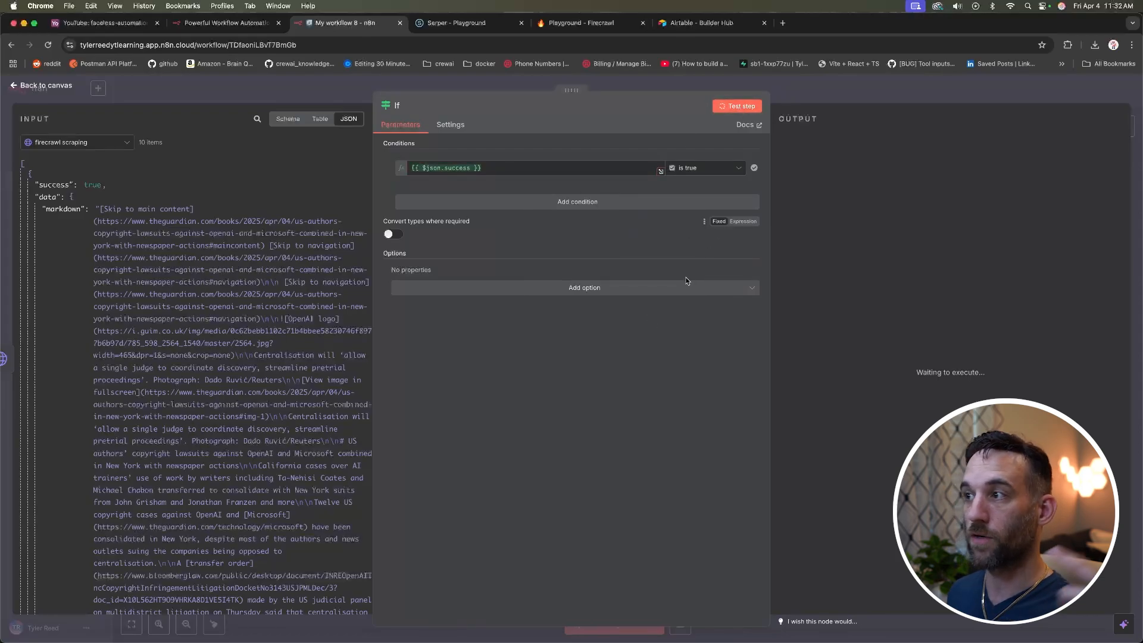
pyautogui.click(893, 140)
pyautogui.click(832, 140)
pyautogui.click(66, 89)
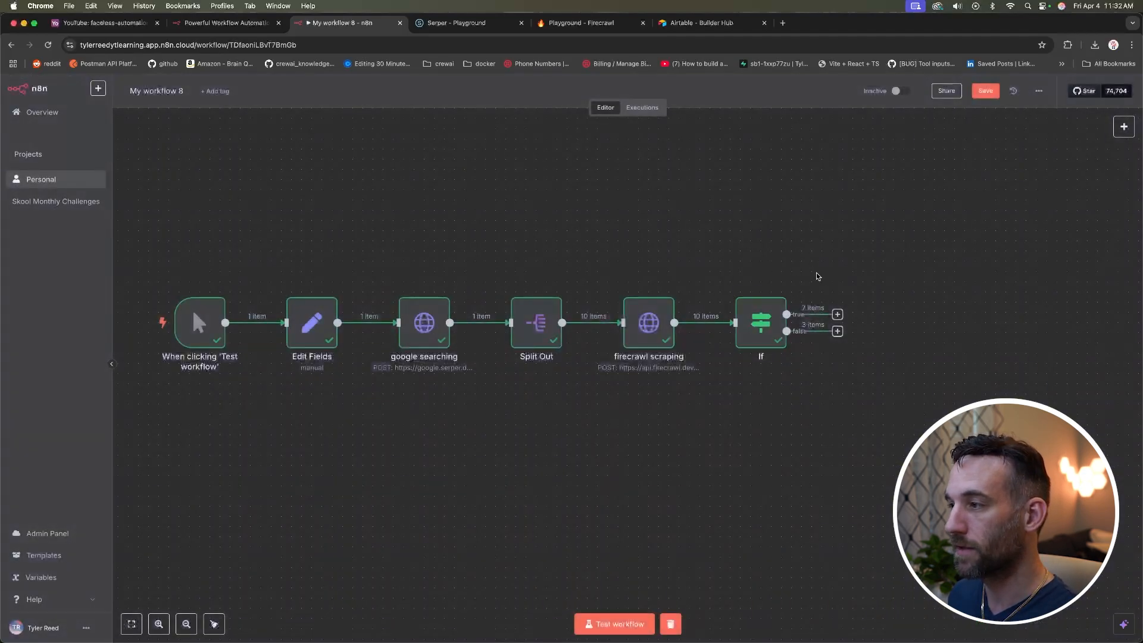
# Step: Add an Airtable 'Create a record' node after the If node's true branch, keeping the existing Personal Access Token credential
pyautogui.click(838, 314)
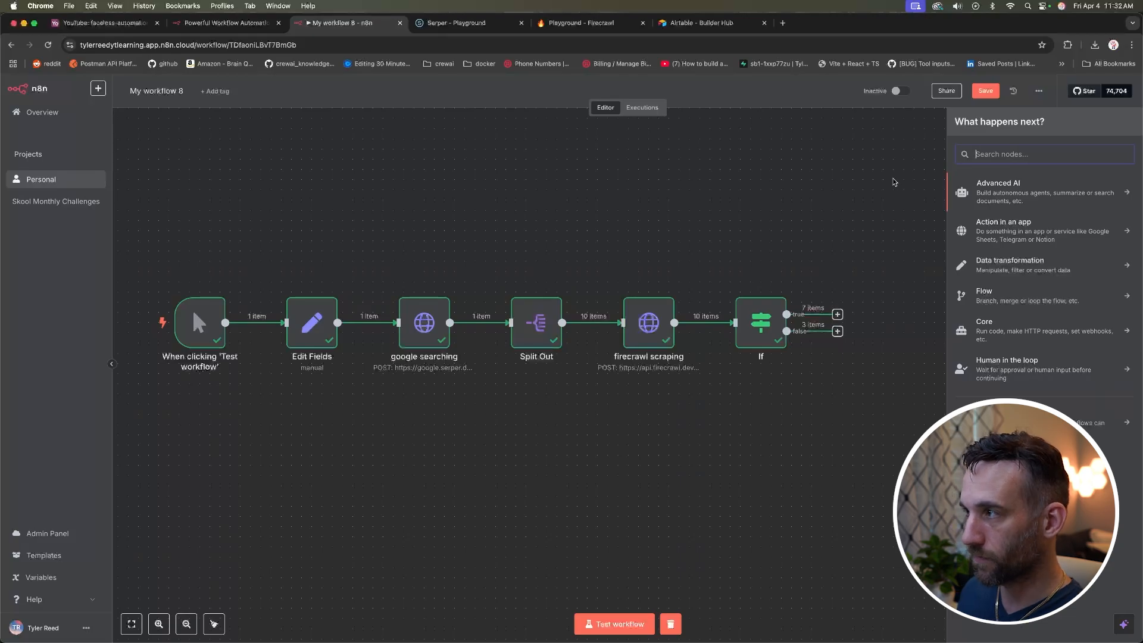
pyautogui.write('airta')
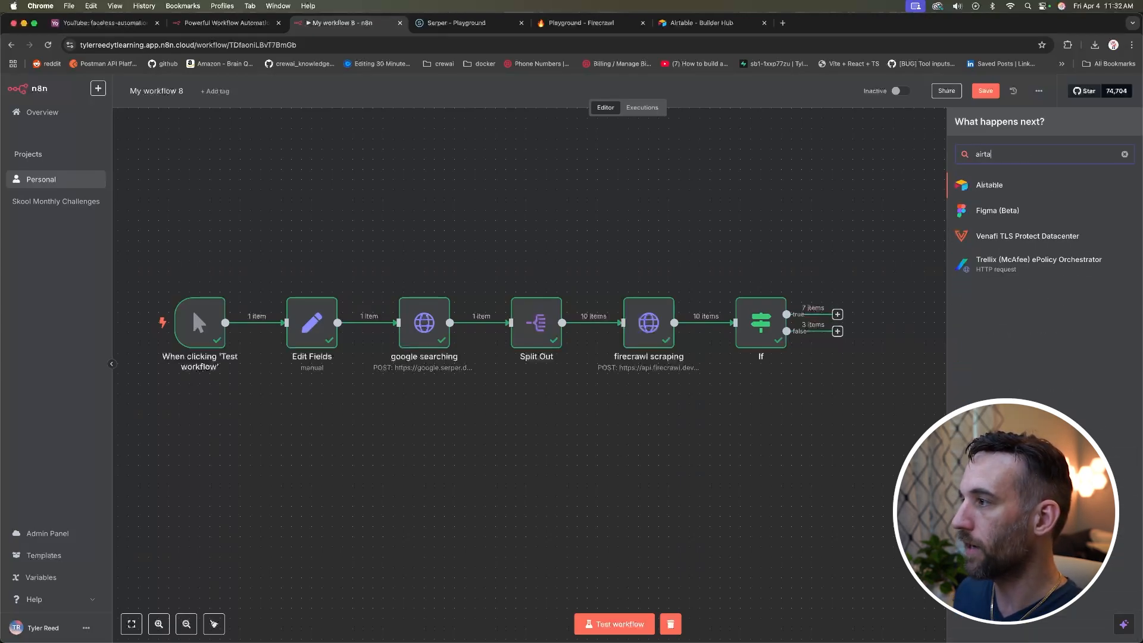
pyautogui.click(1005, 188)
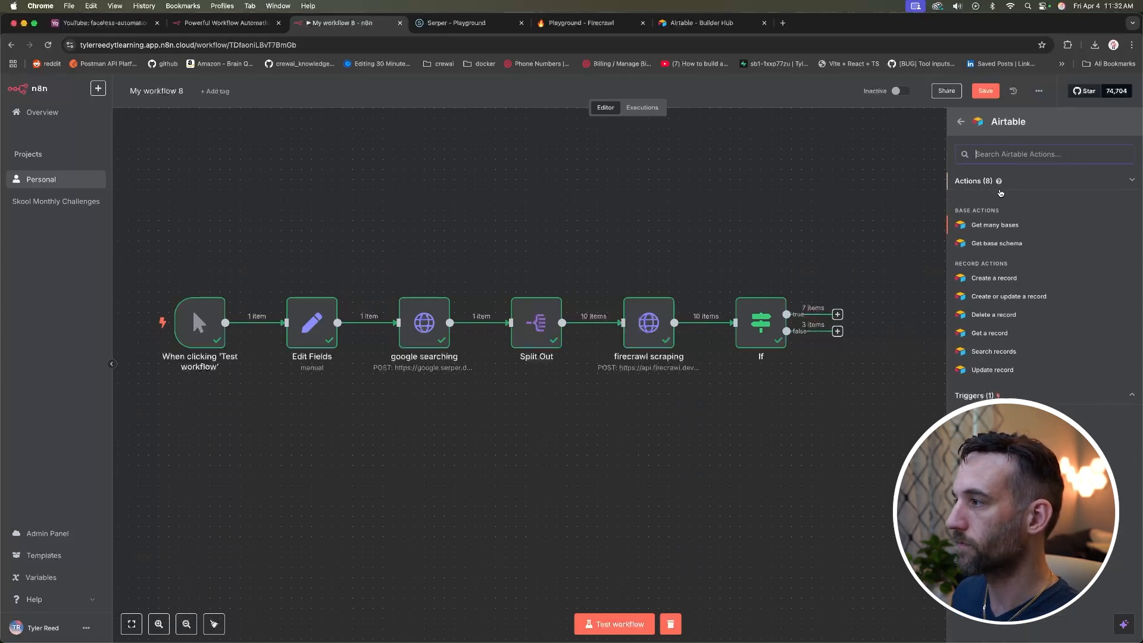
pyautogui.click(1007, 278)
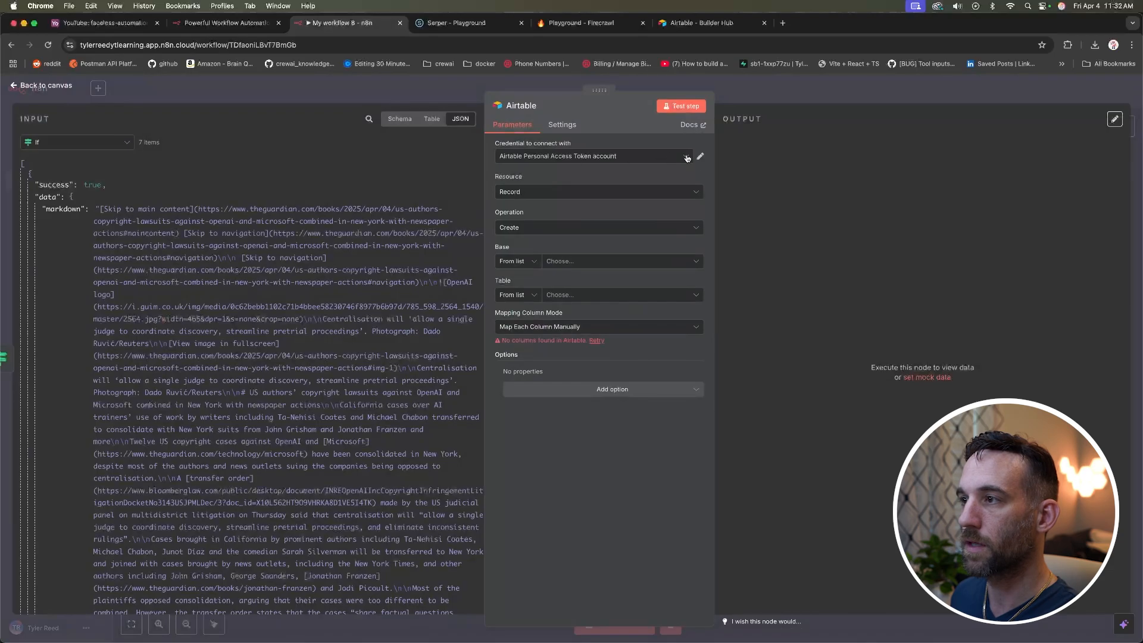
pyautogui.click(688, 157)
pyautogui.click(601, 208)
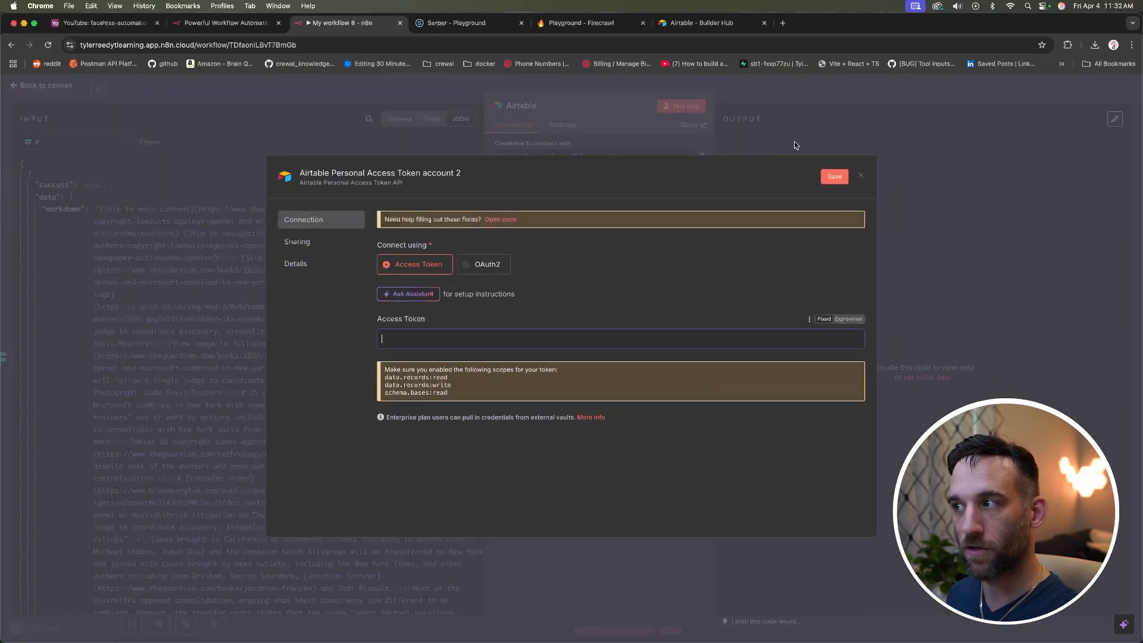
pyautogui.click(860, 177)
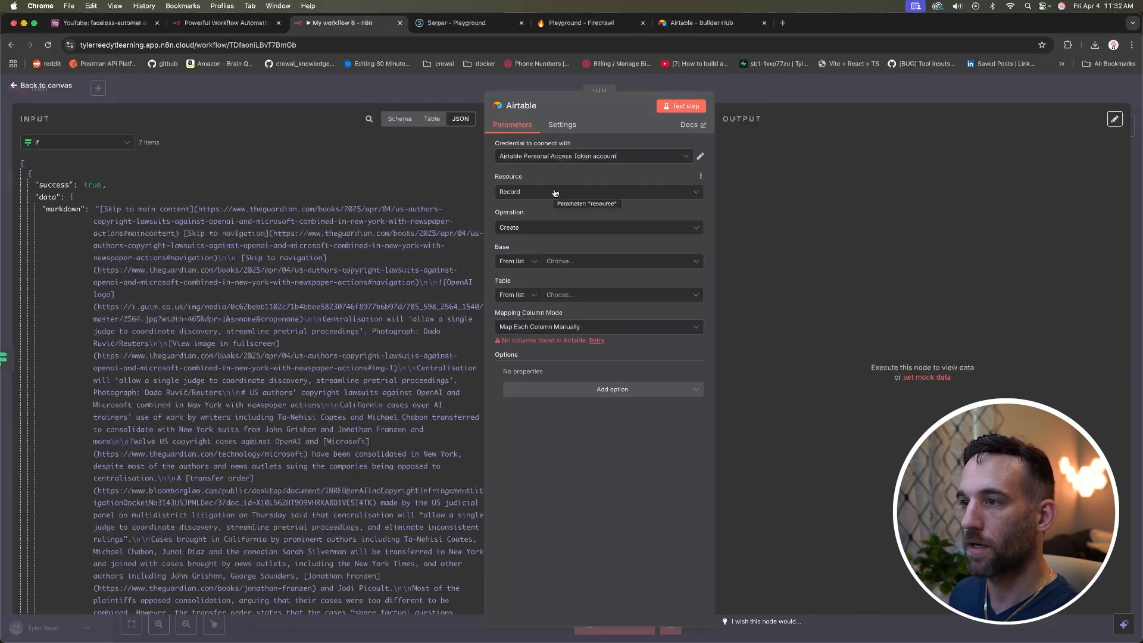
# Step: Keep the Create operation and target the YouTube base's 'my n8n news' table
pyautogui.click(550, 231)
pyautogui.click(549, 230)
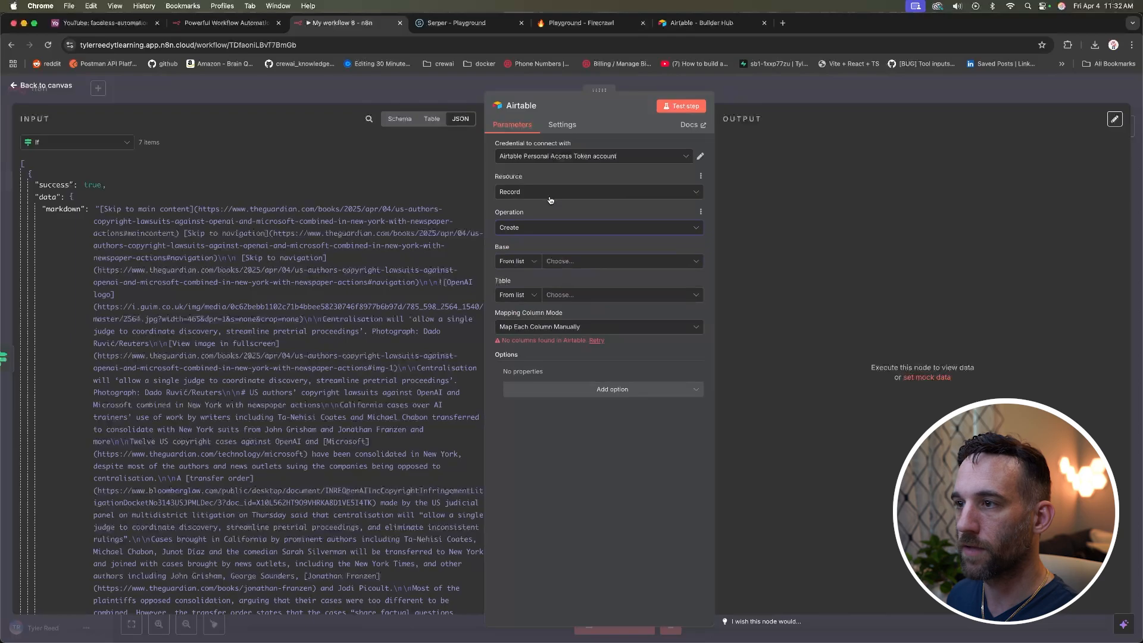
pyautogui.click(568, 262)
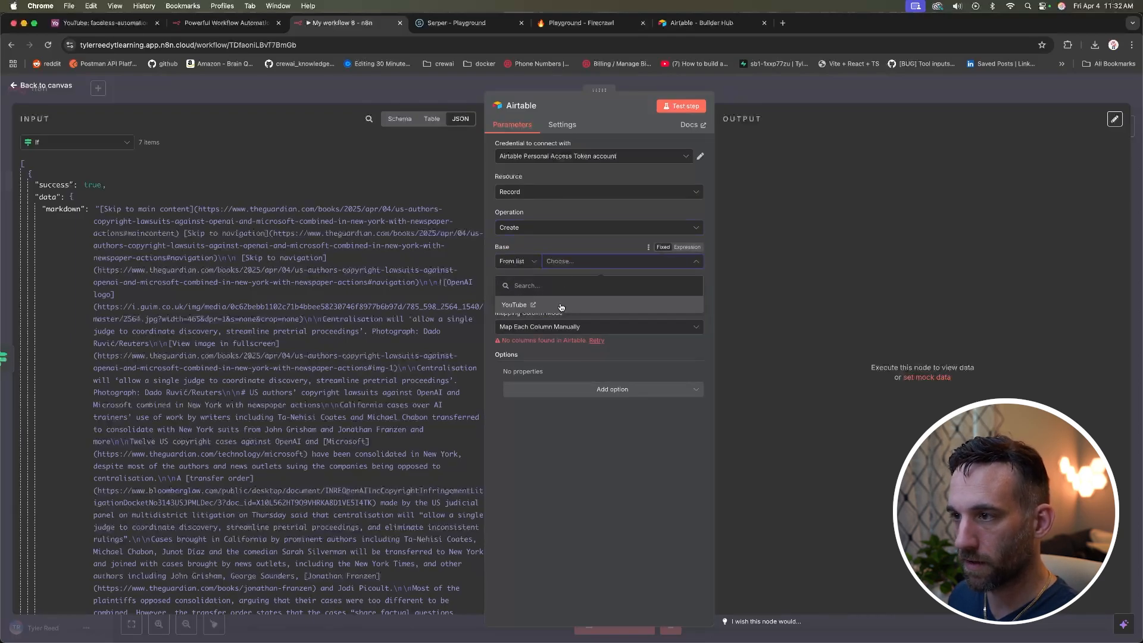
pyautogui.click(561, 305)
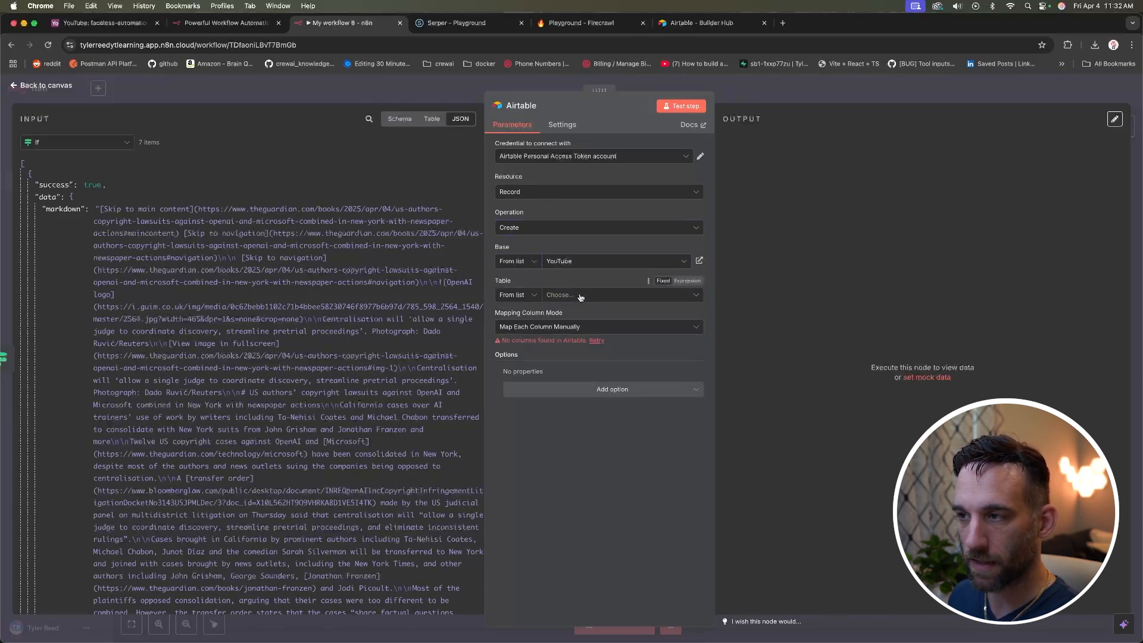
pyautogui.click(580, 296)
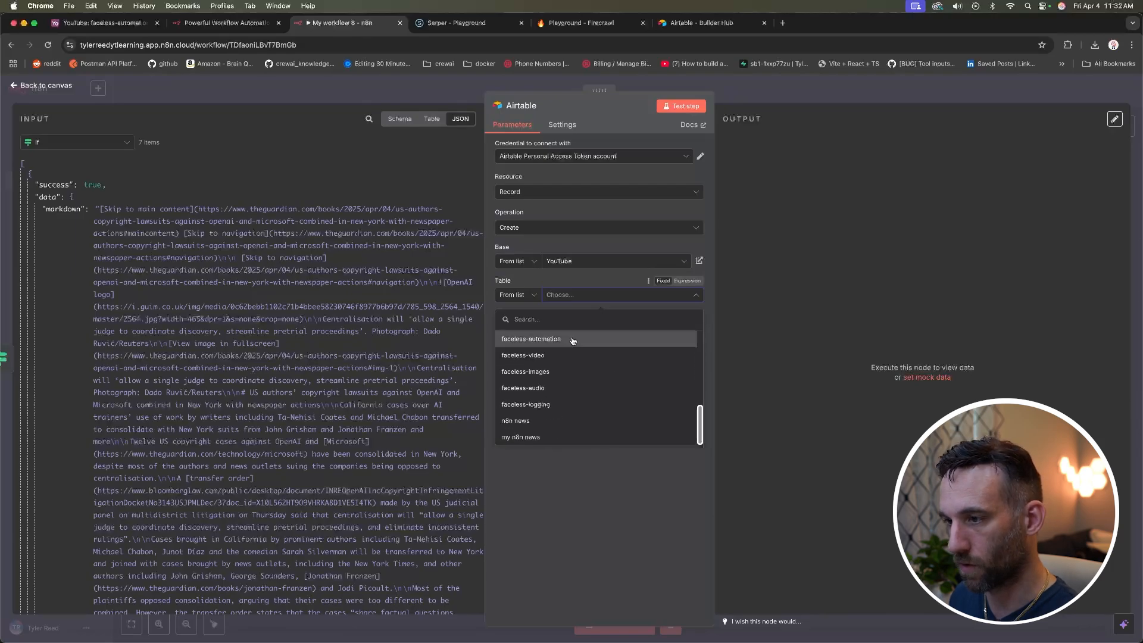
pyautogui.click(593, 440)
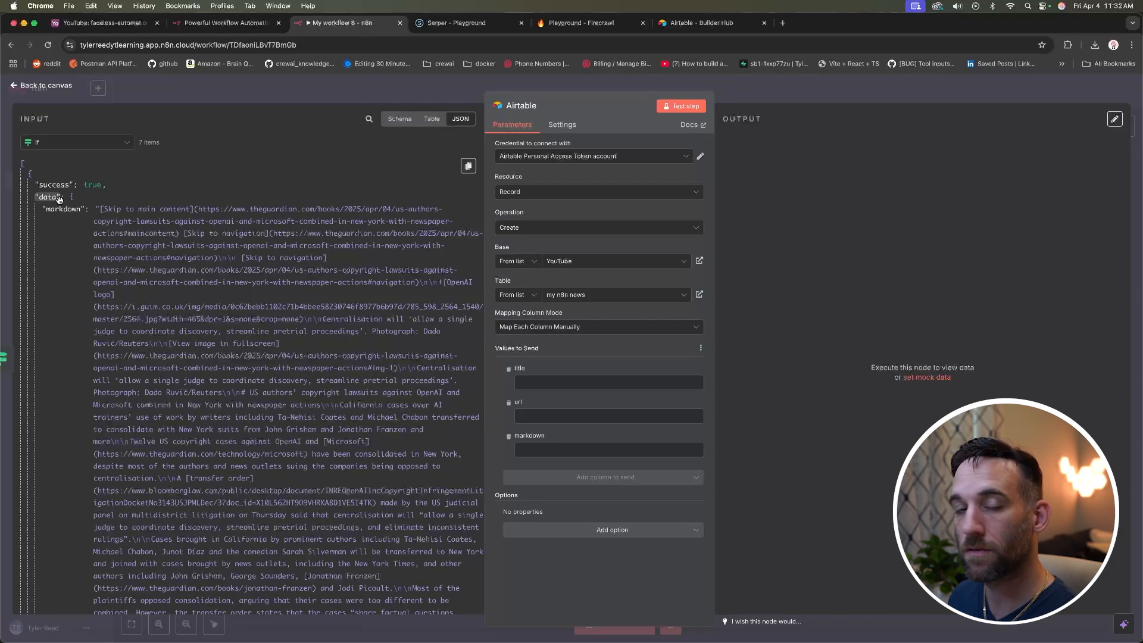
# Step: Map Firecrawl data.markdown to markdown, and Split Out title and link to title and url
pyautogui.moveTo(62, 209); pyautogui.dragTo(576, 452)
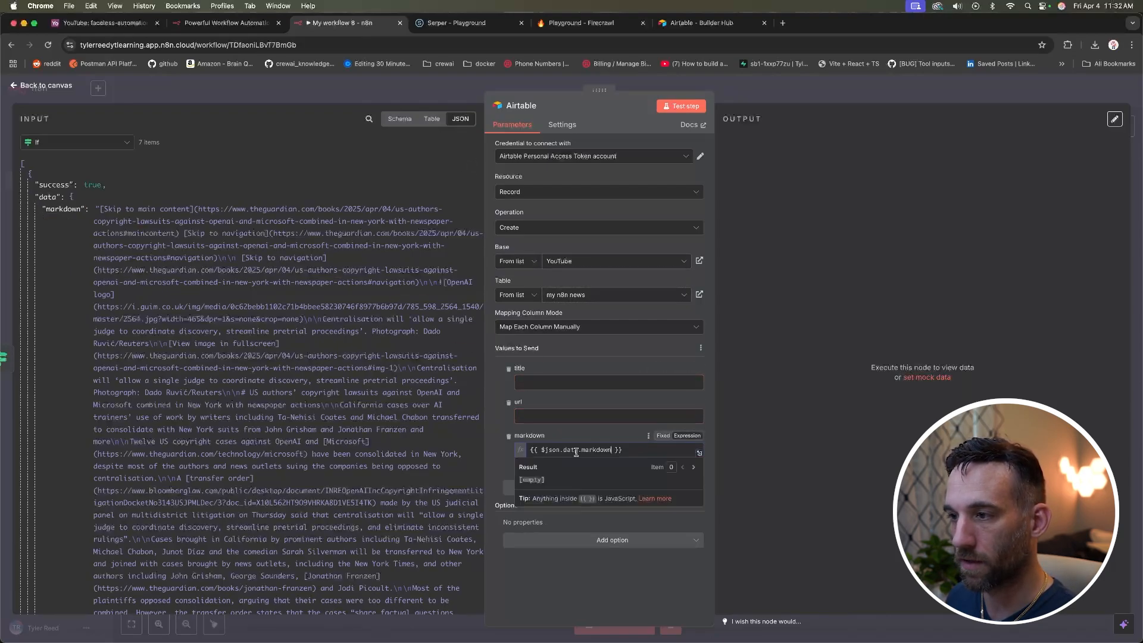
pyautogui.click(567, 360)
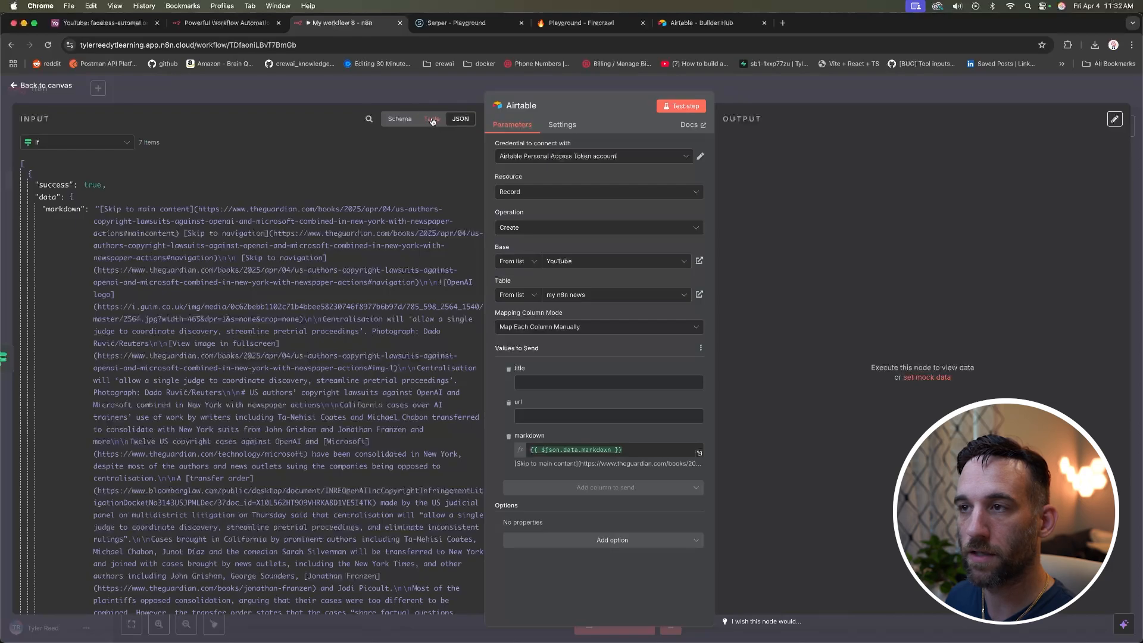
pyautogui.click(402, 119)
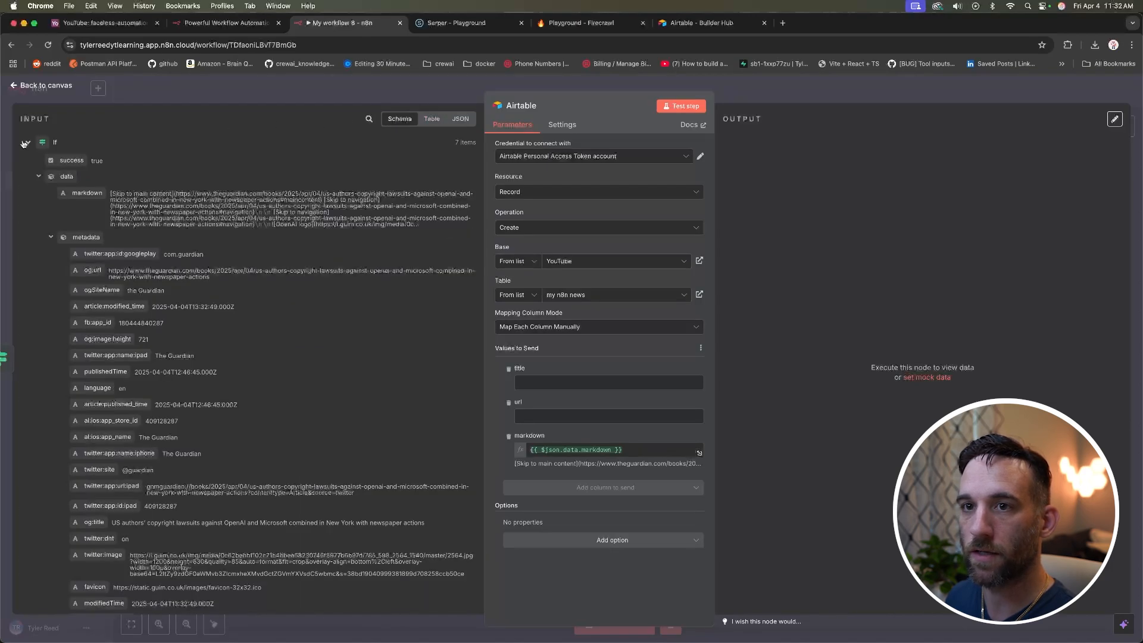
pyautogui.click(27, 144)
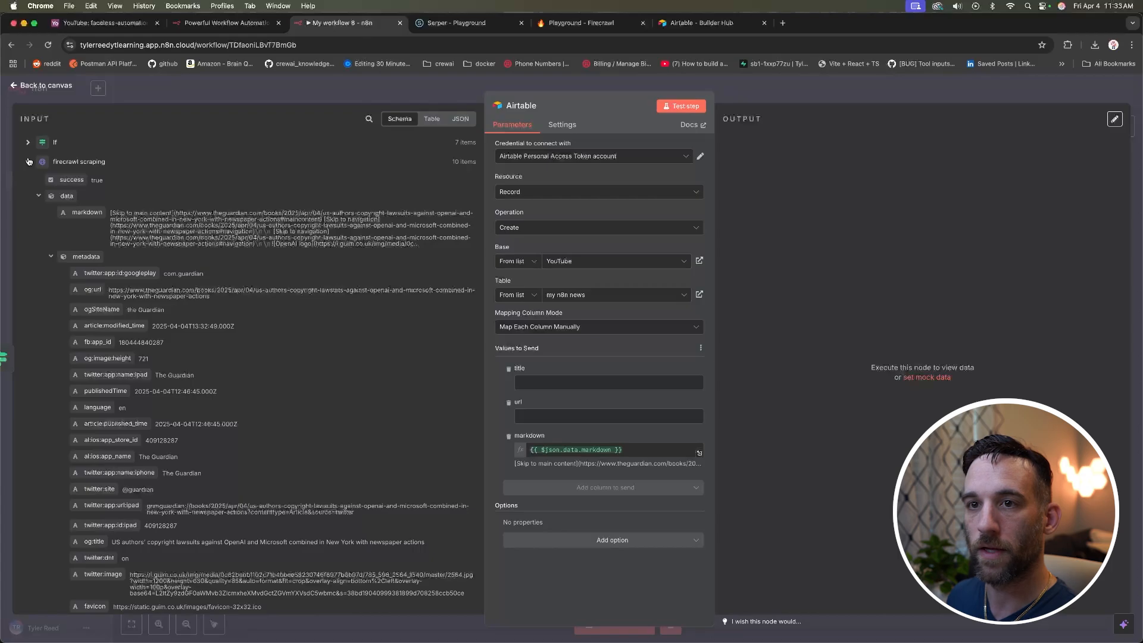
pyautogui.click(28, 161)
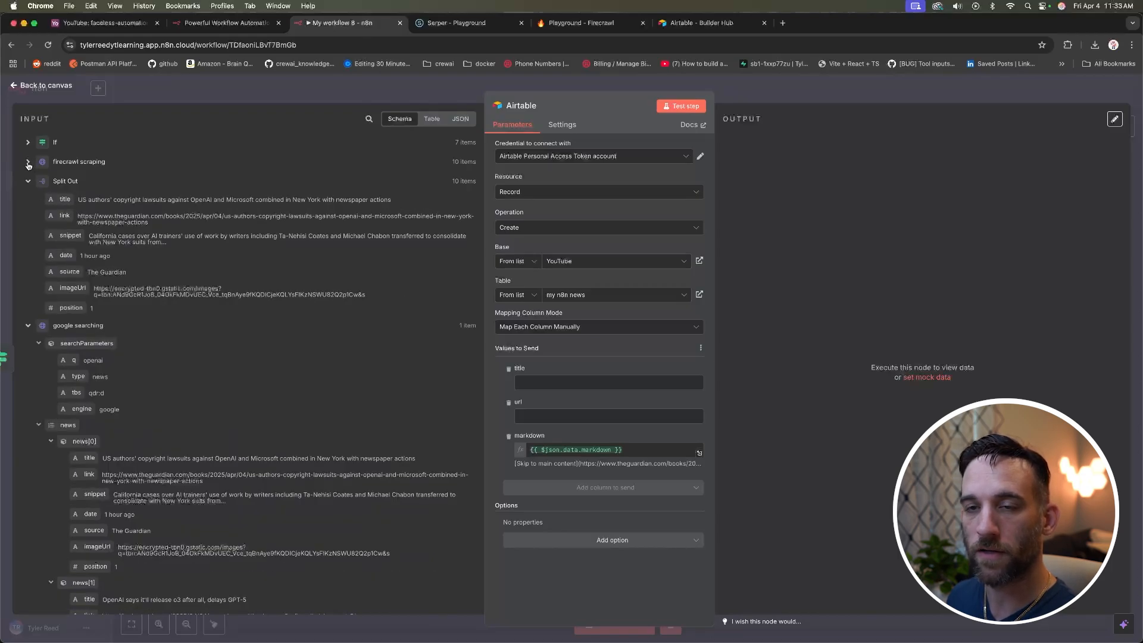
pyautogui.click(28, 162)
pyautogui.click(28, 163)
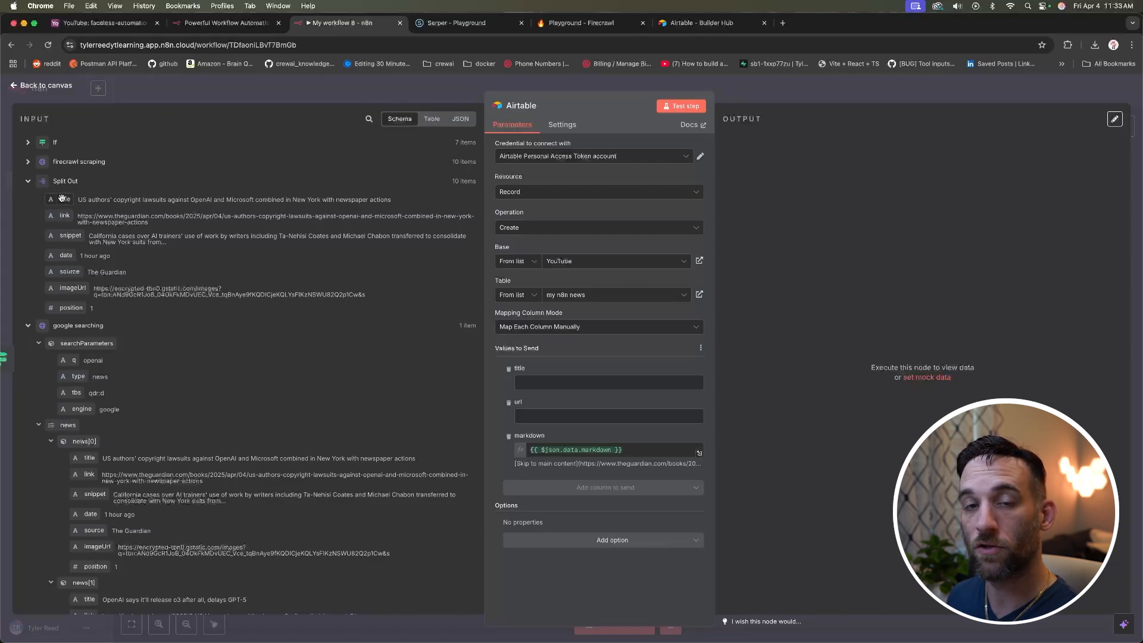
pyautogui.moveTo(58, 199); pyautogui.dragTo(607, 382)
pyautogui.moveTo(76, 225); pyautogui.dragTo(589, 426)
pyautogui.click(491, 386)
pyautogui.click(28, 164)
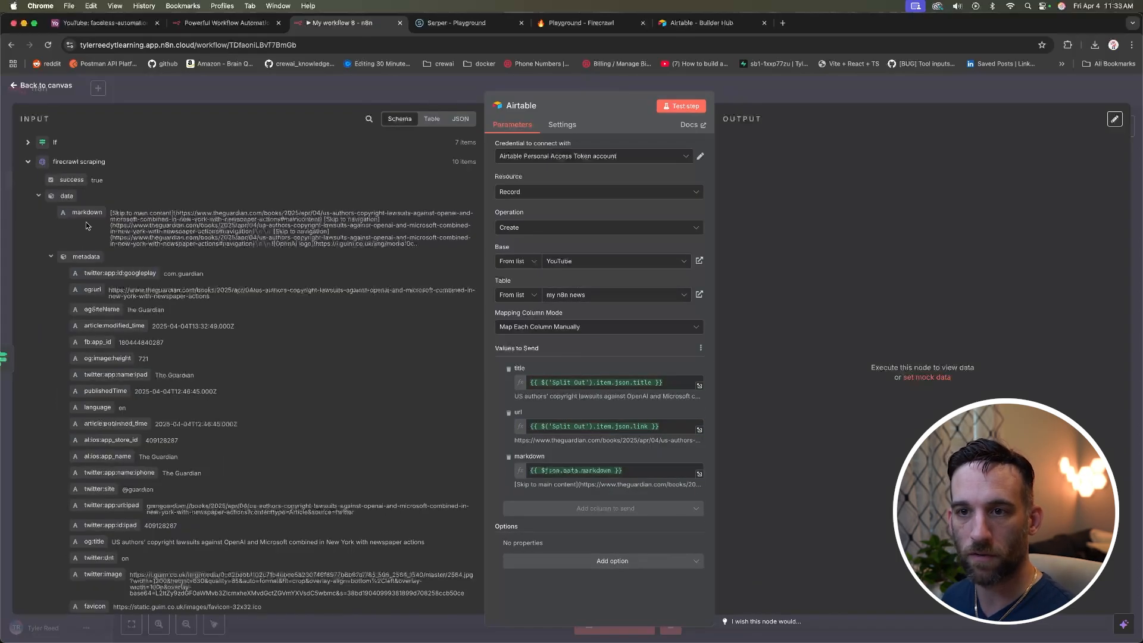
pyautogui.click(28, 161)
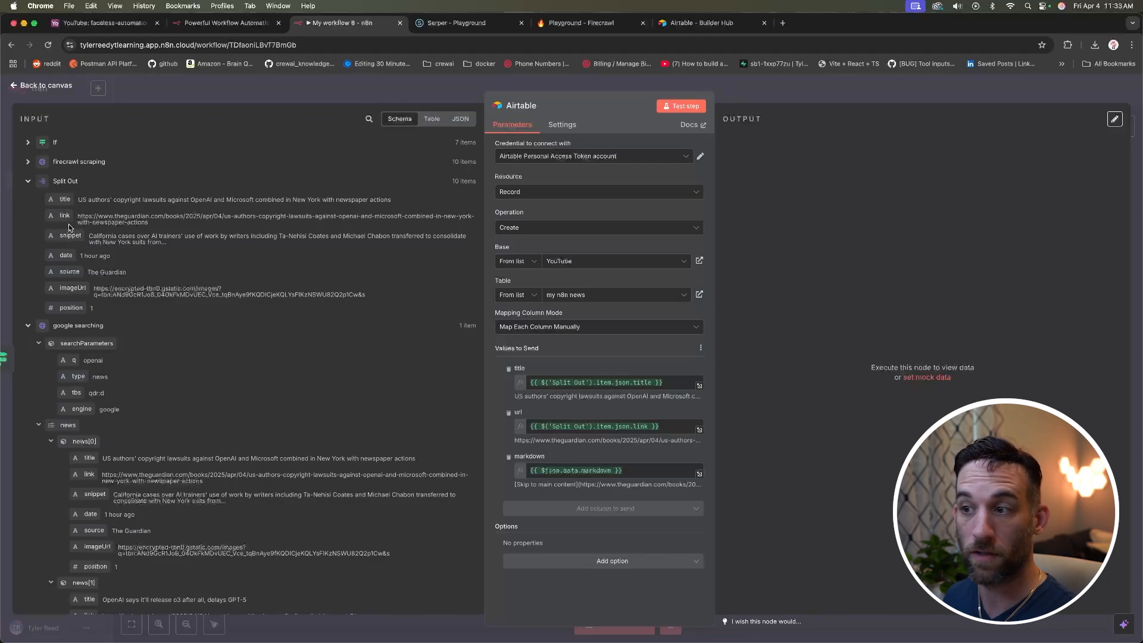
# Step: Set the Airtable node's On Error setting to Continue, then test the step to create records
pyautogui.click(562, 125)
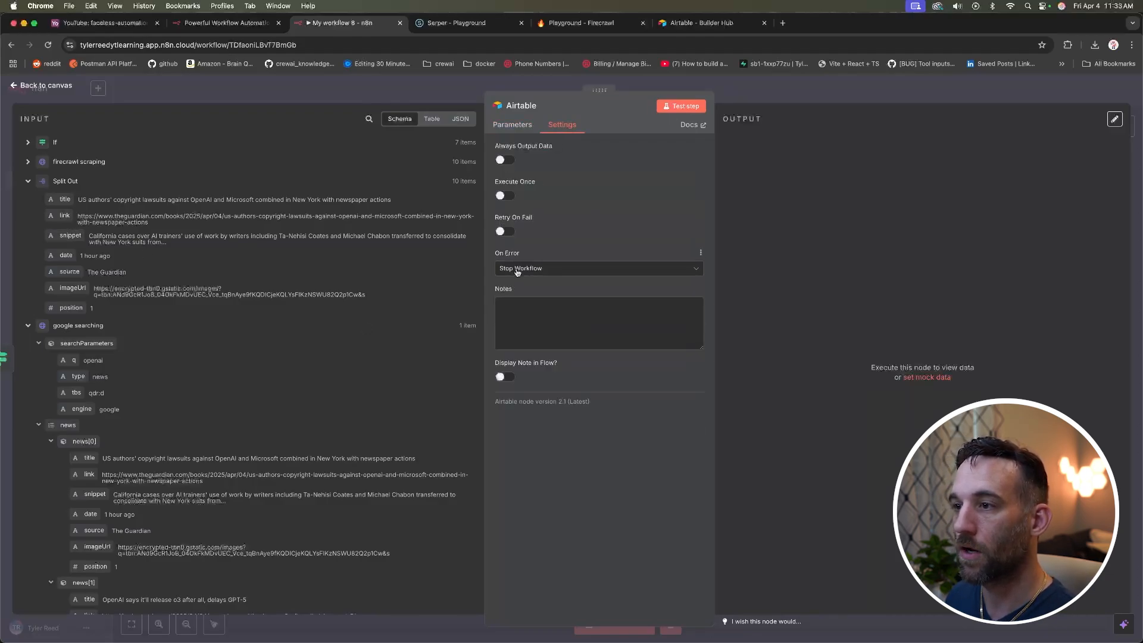
pyautogui.click(520, 269)
pyautogui.click(521, 322)
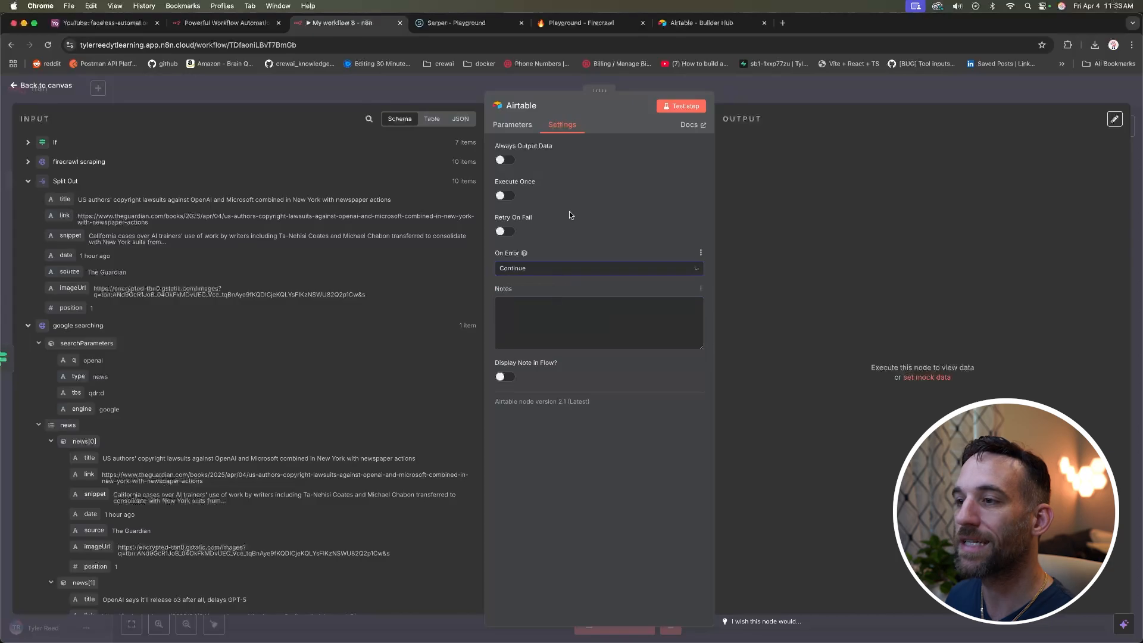
pyautogui.click(519, 125)
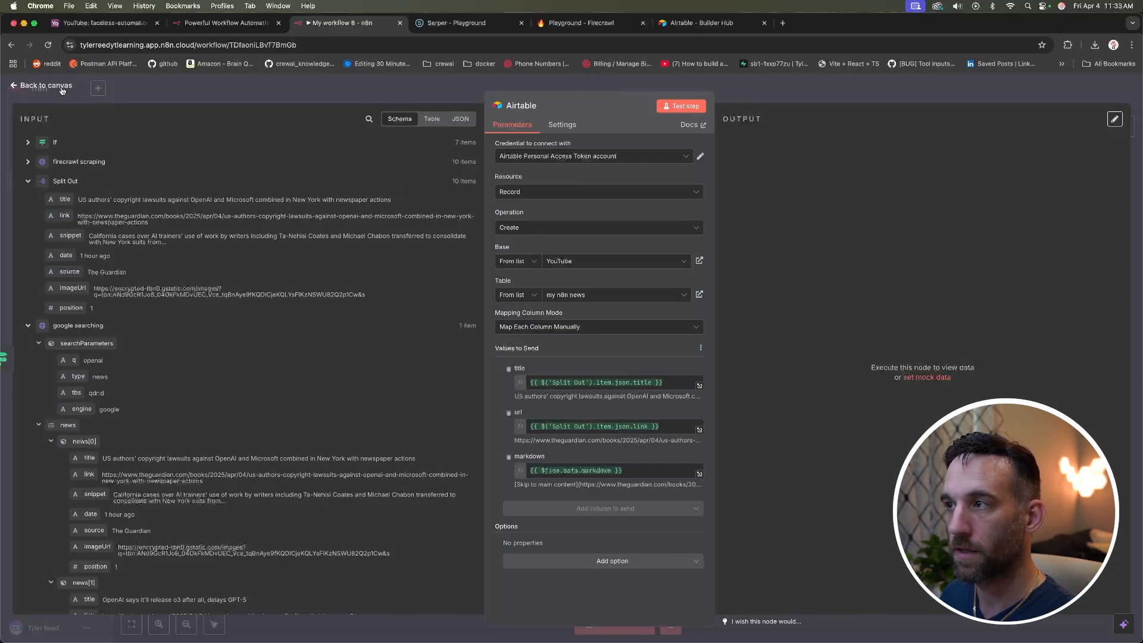
pyautogui.click(682, 108)
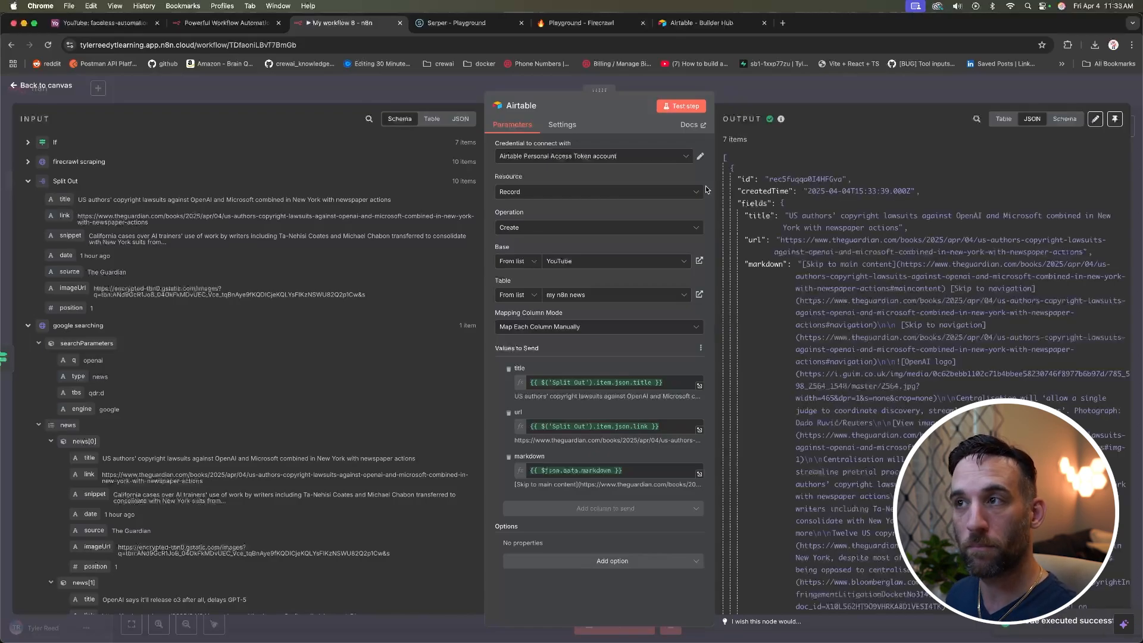
# Step: Check the 'my n8n news' table in Airtable, widening its markdown and url columns, then return to n8n
pyautogui.click(702, 22)
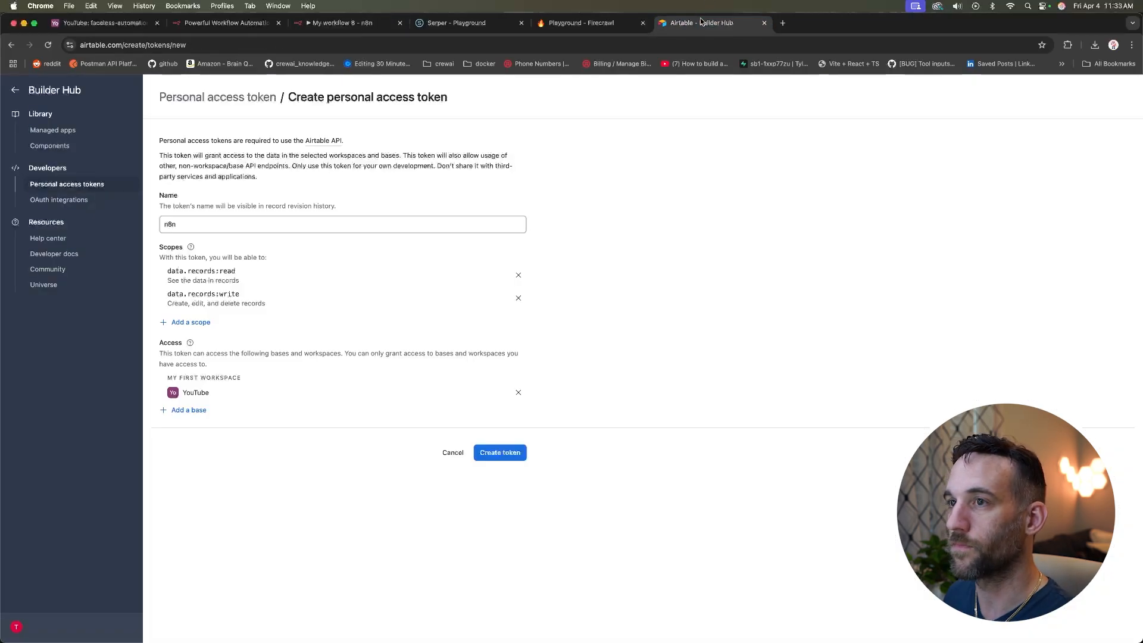
pyautogui.click(16, 91)
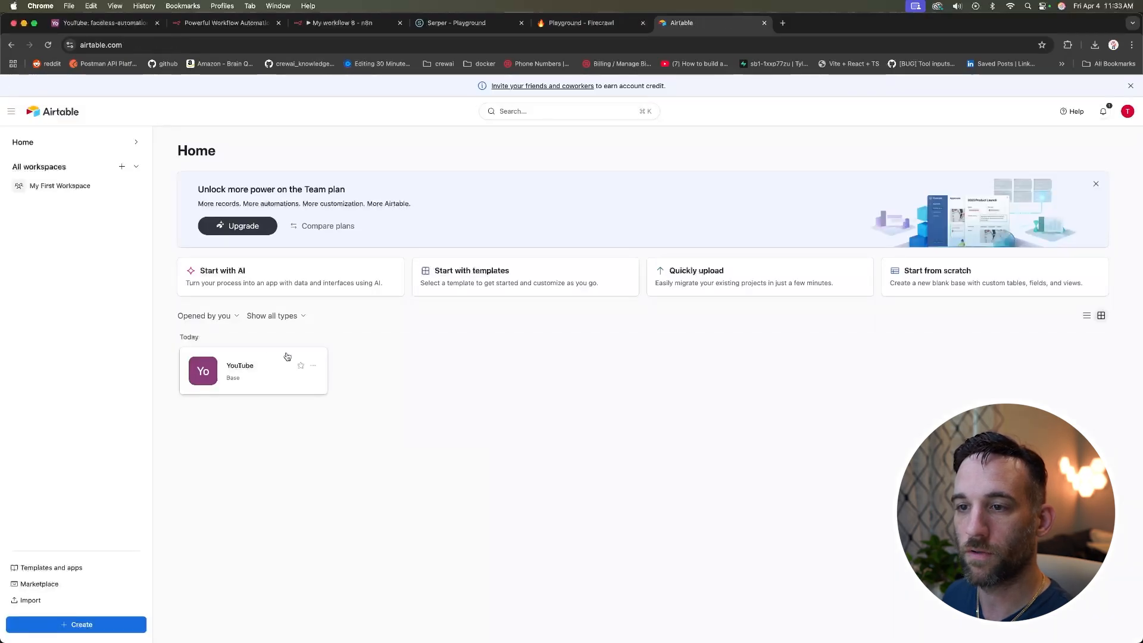
pyautogui.click(272, 369)
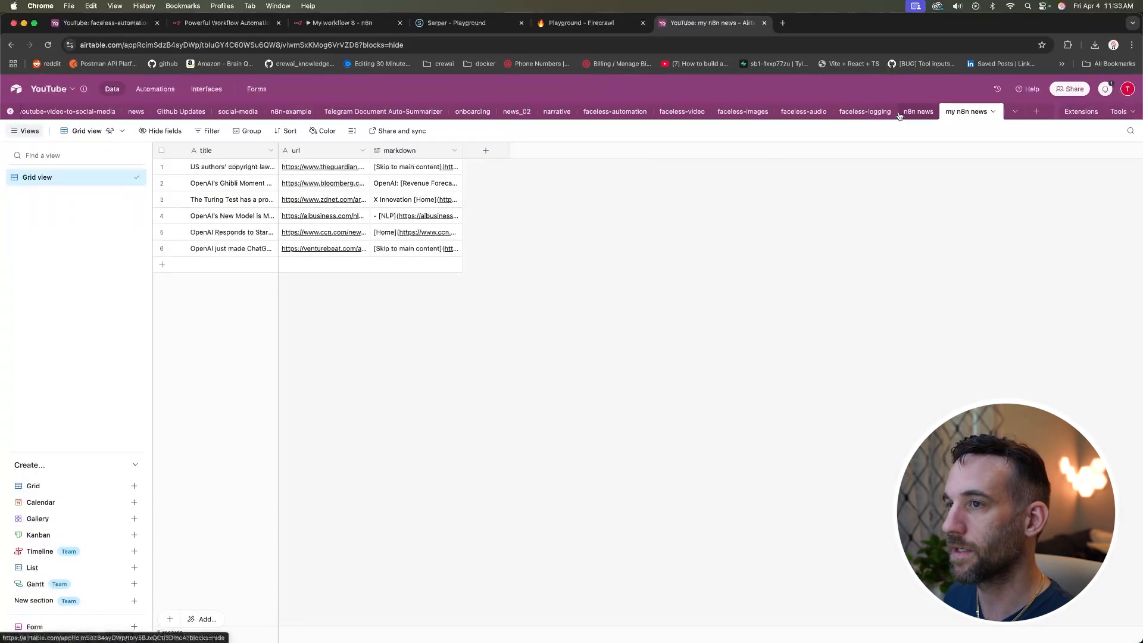
pyautogui.moveTo(461, 150); pyautogui.dragTo(566, 150)
pyautogui.moveTo(369, 150); pyautogui.dragTo(458, 150)
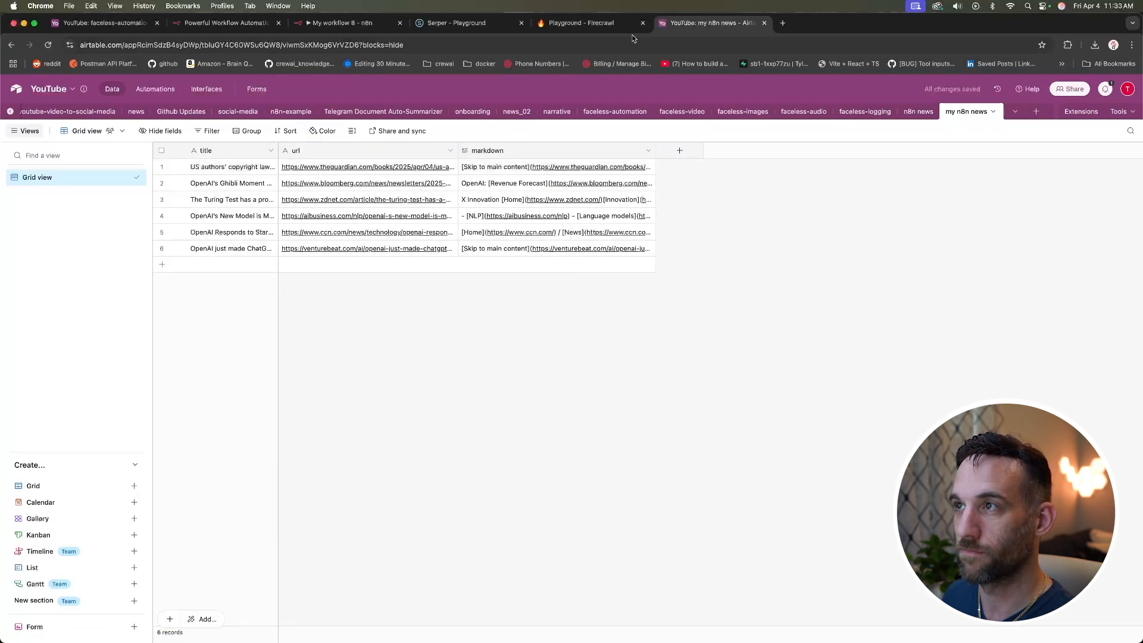
pyautogui.click(342, 22)
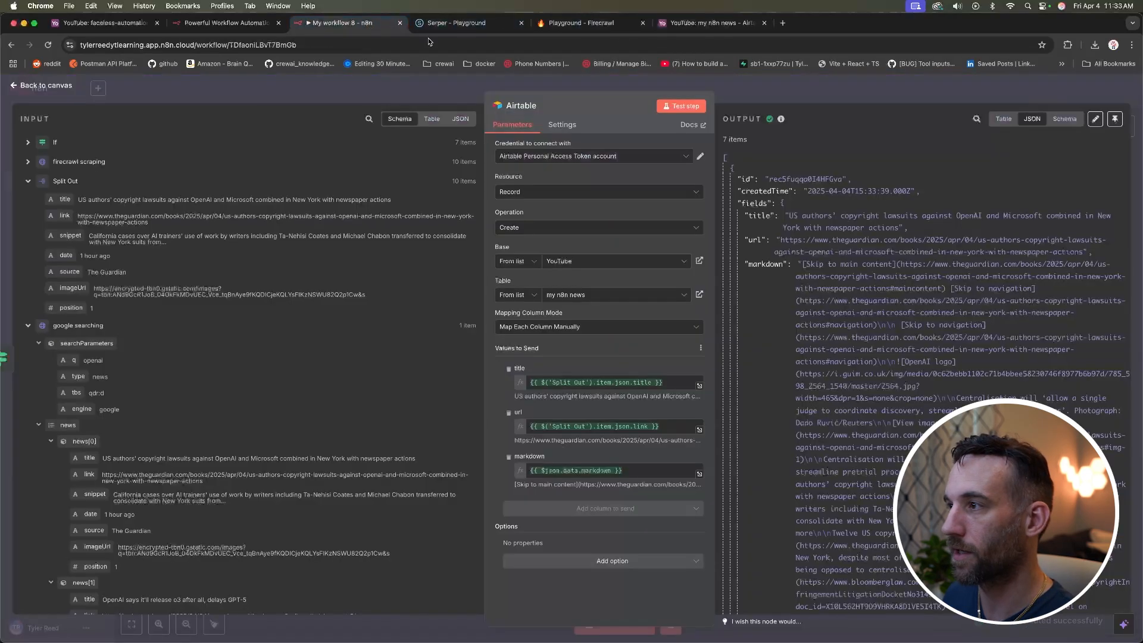
# Step: Collapse the output records to find the error: Field "markdown" cannot accept the provided value
pyautogui.click(732, 169)
pyautogui.click(733, 180)
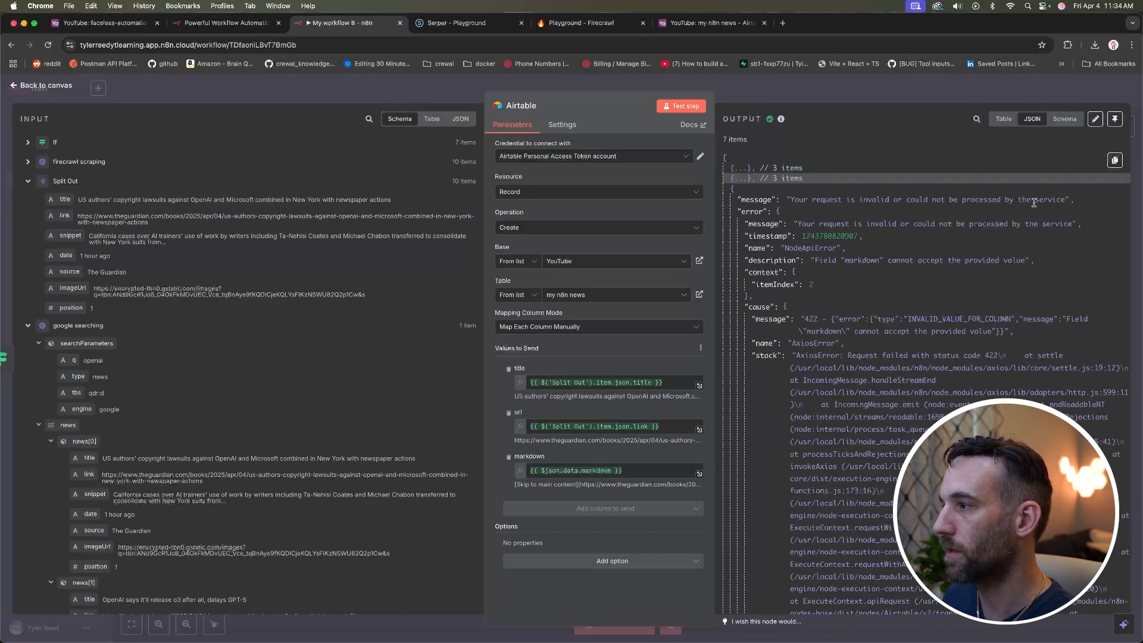
pyautogui.moveTo(823, 260); pyautogui.dragTo(1025, 260)
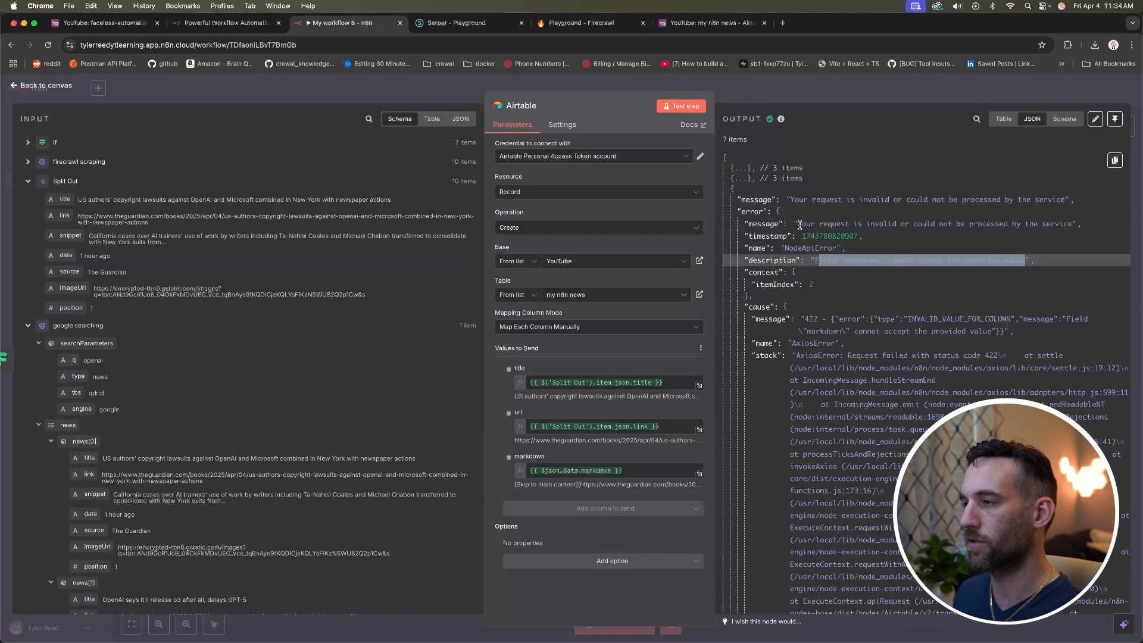
pyautogui.click(732, 190)
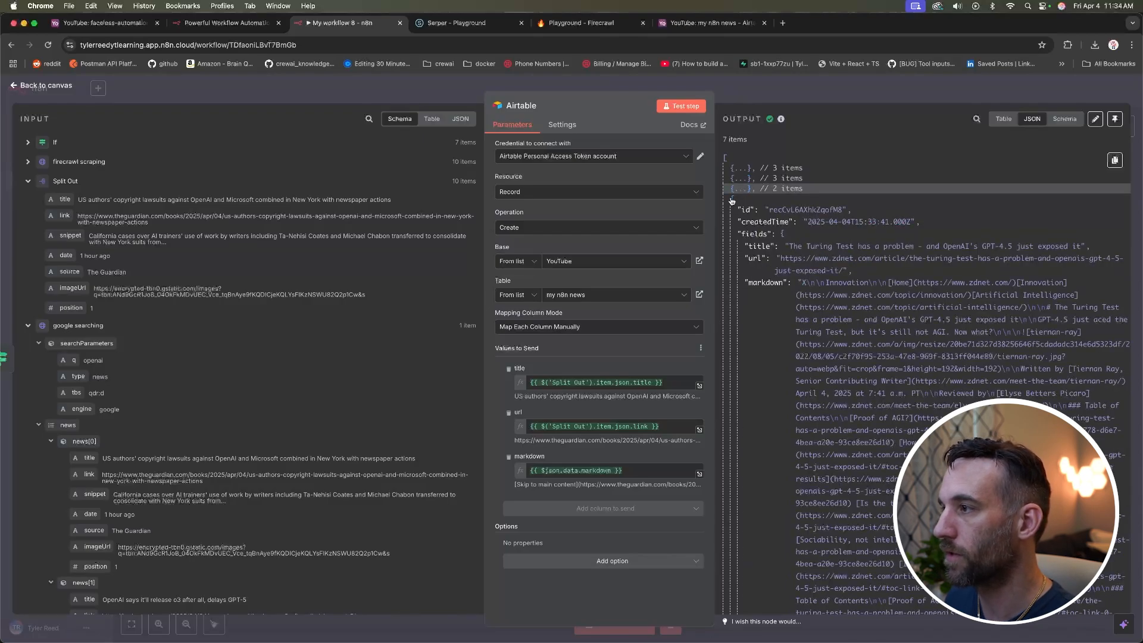
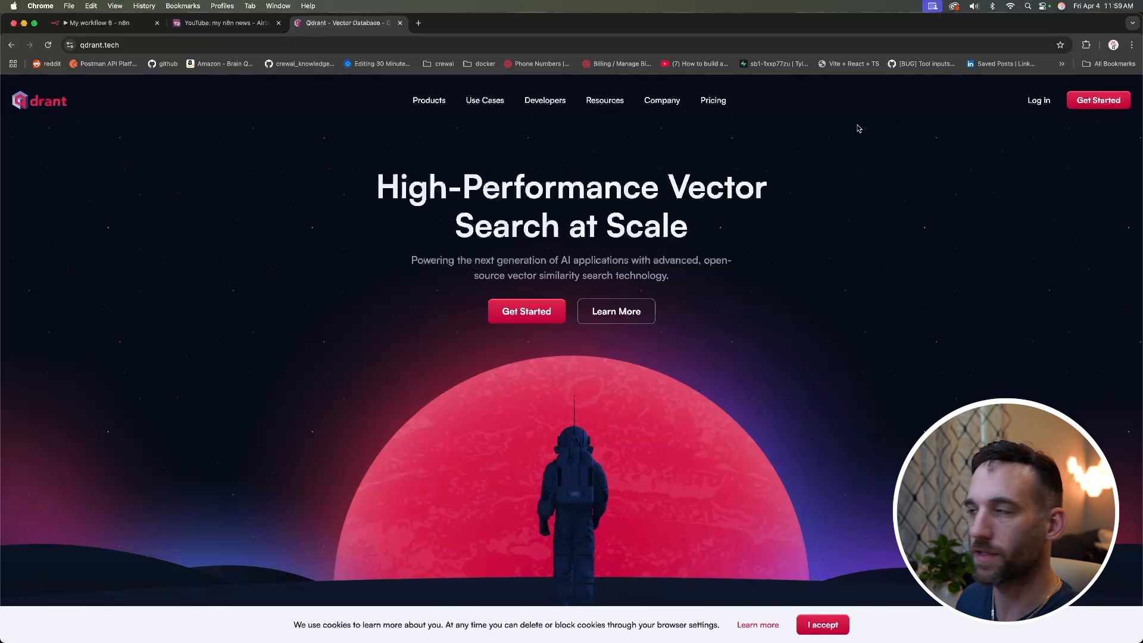
# Step: Log in to Qdrant Cloud and create a free cluster named n8n-course in AWS N. Virginia
pyautogui.click(1039, 100)
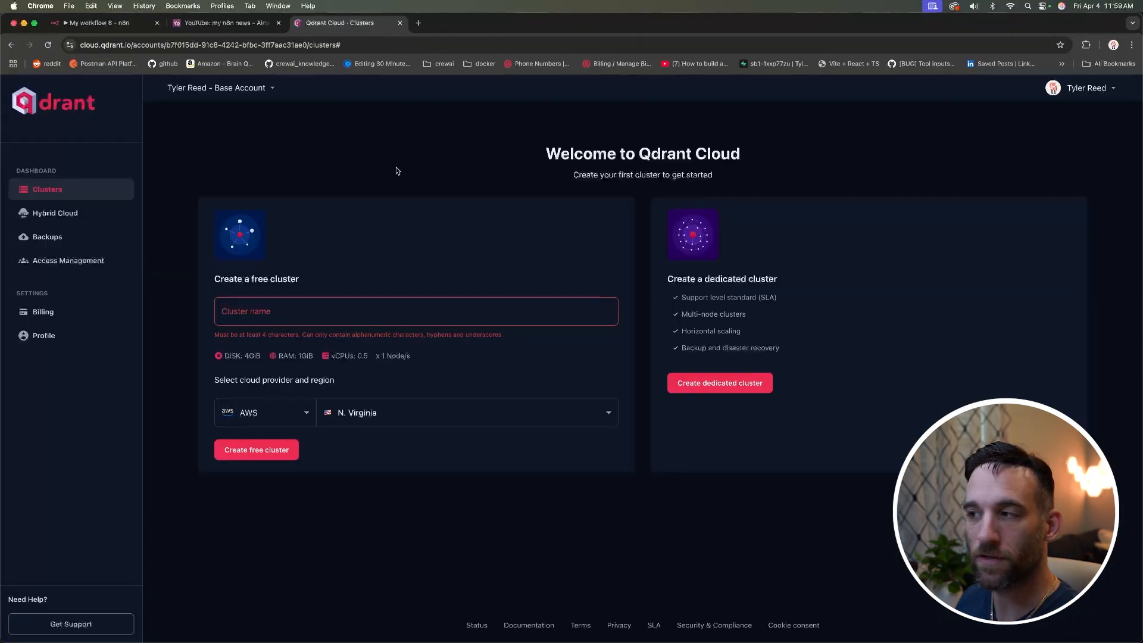
pyautogui.click(415, 308)
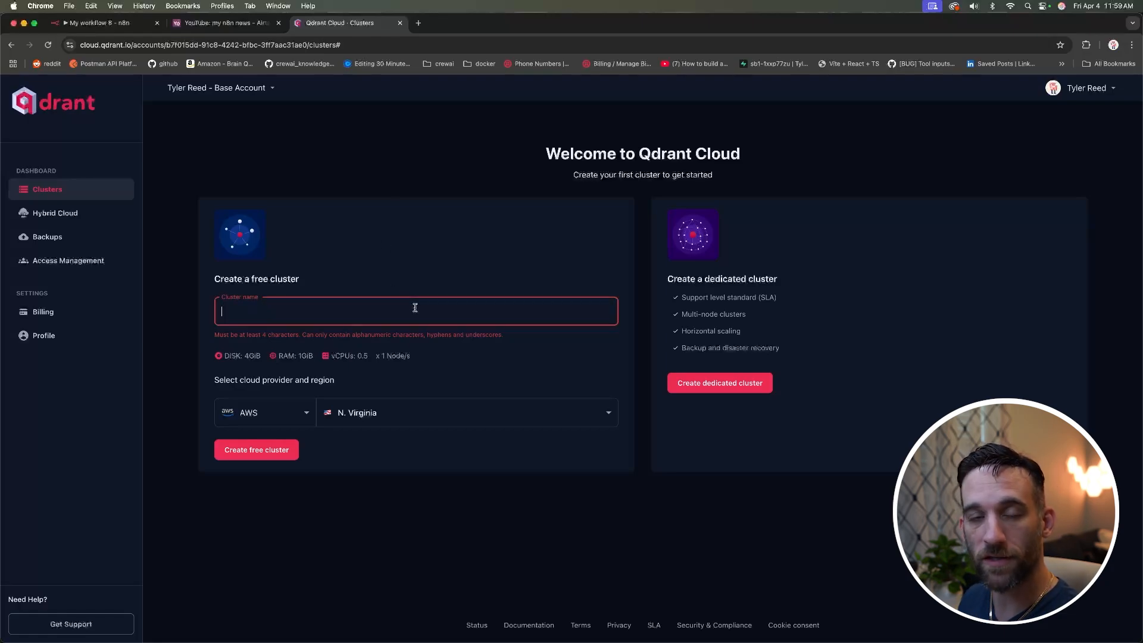
pyautogui.write('n8n course')
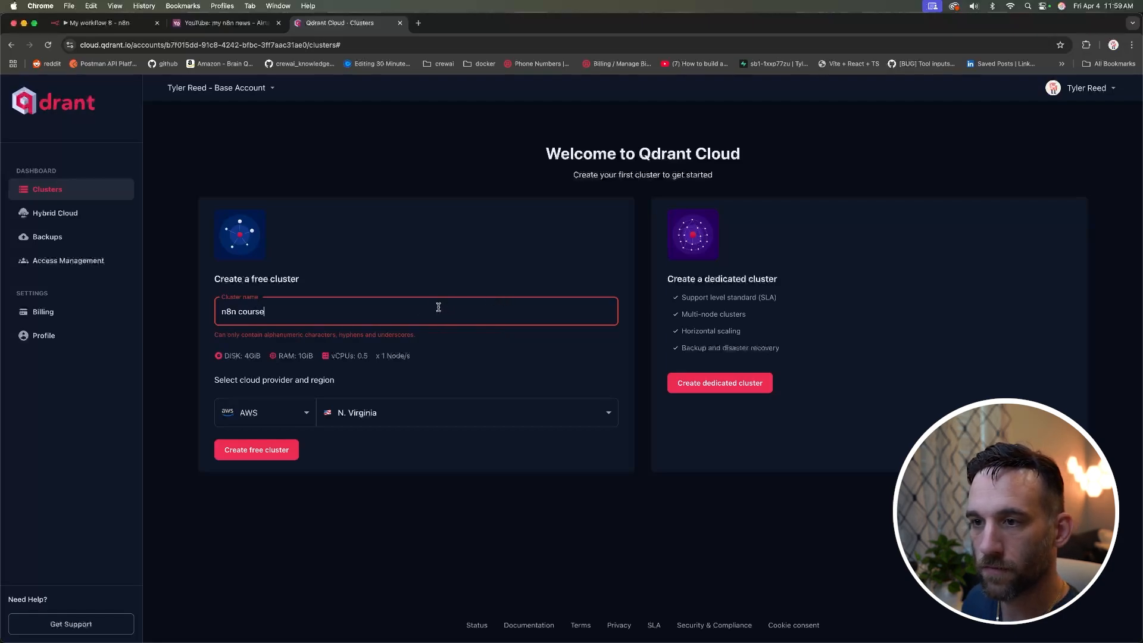
pyautogui.click(239, 309)
pyautogui.press('BackSpace')
pyautogui.write('-')
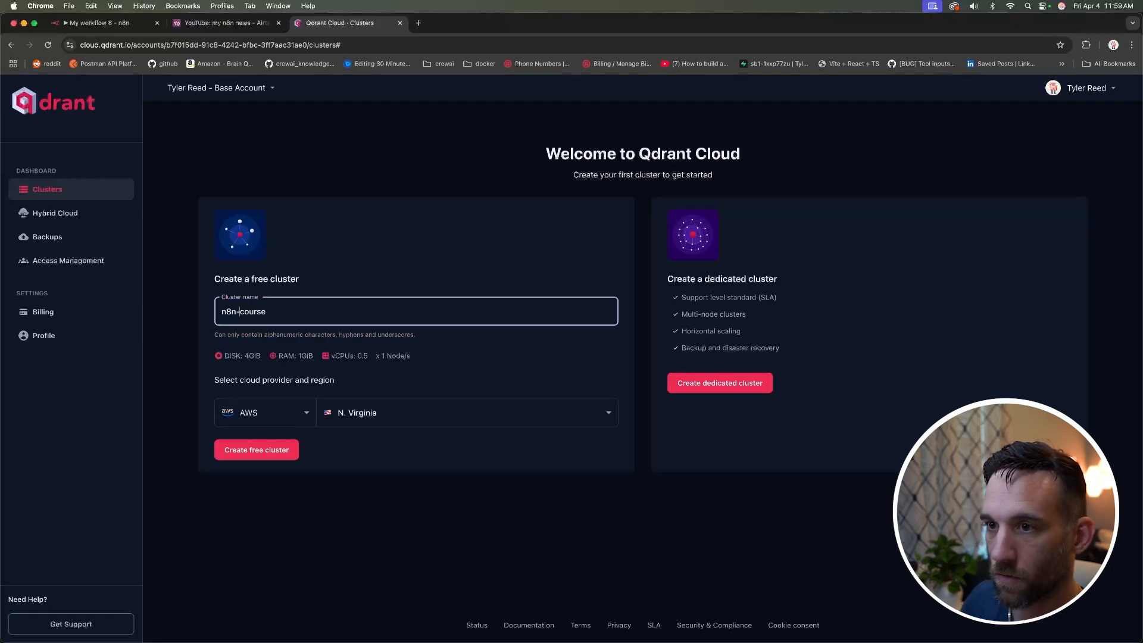
pyautogui.click(495, 352)
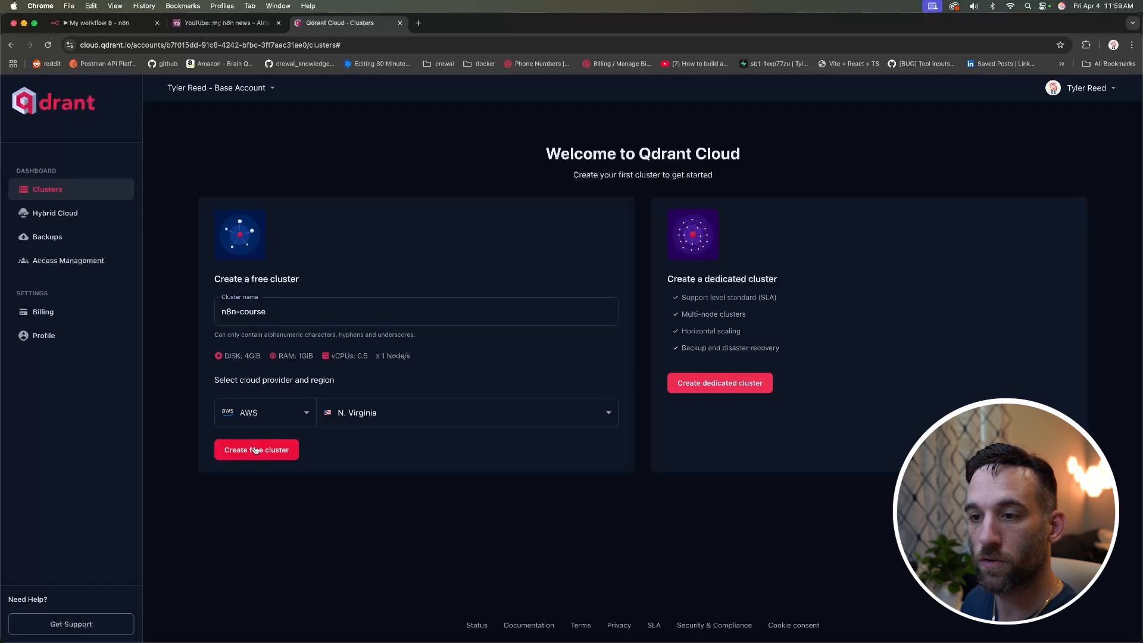
pyautogui.click(396, 414)
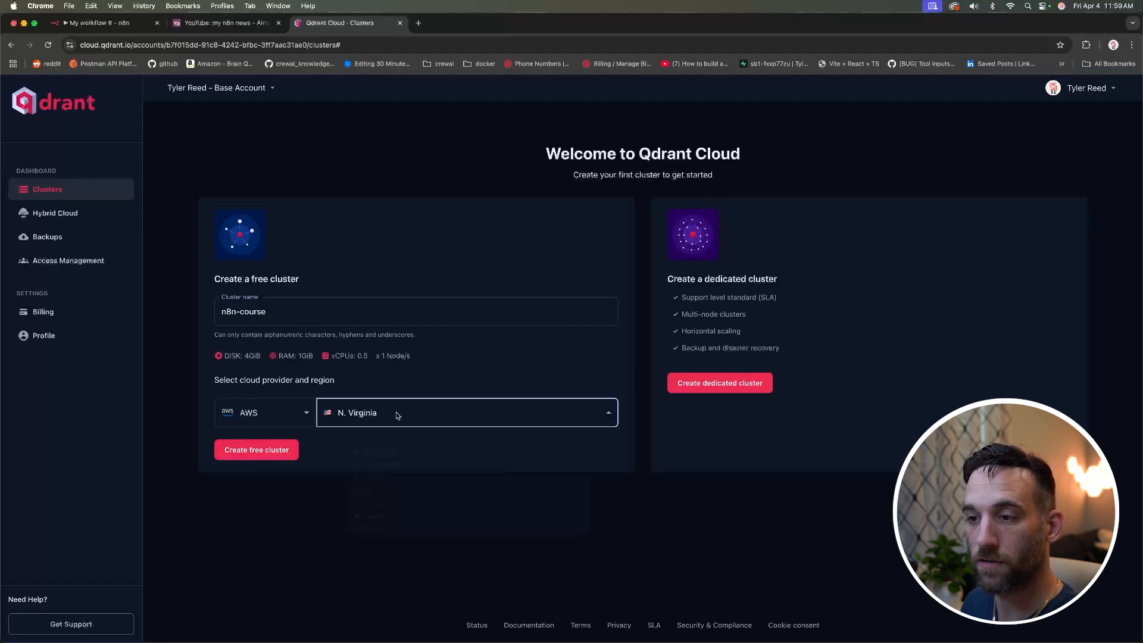
pyautogui.click(428, 391)
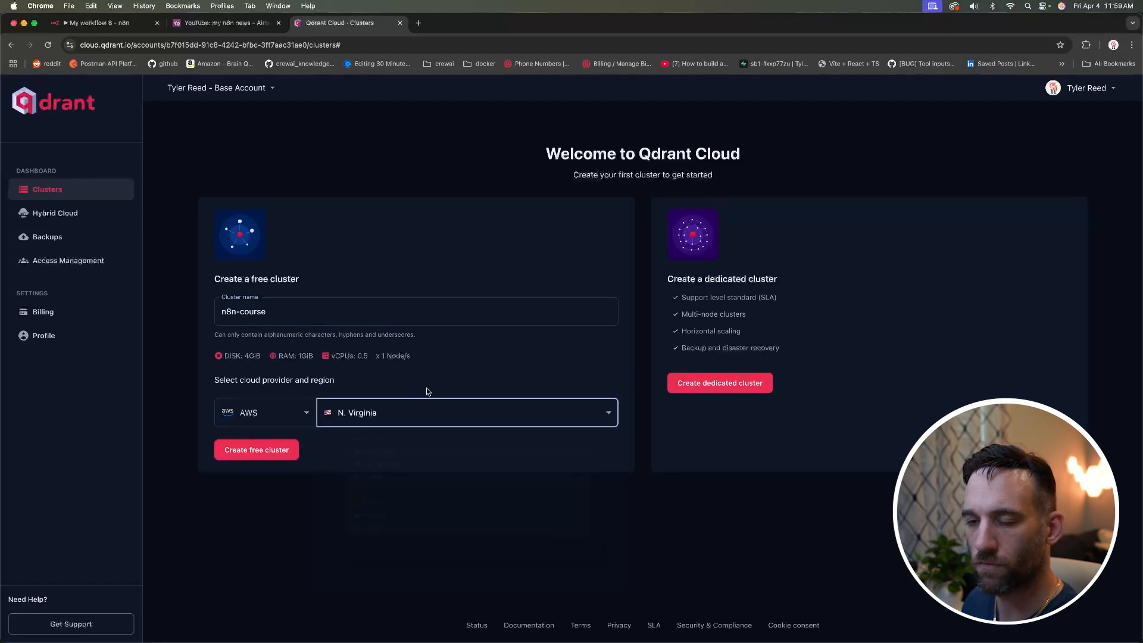
pyautogui.click(251, 452)
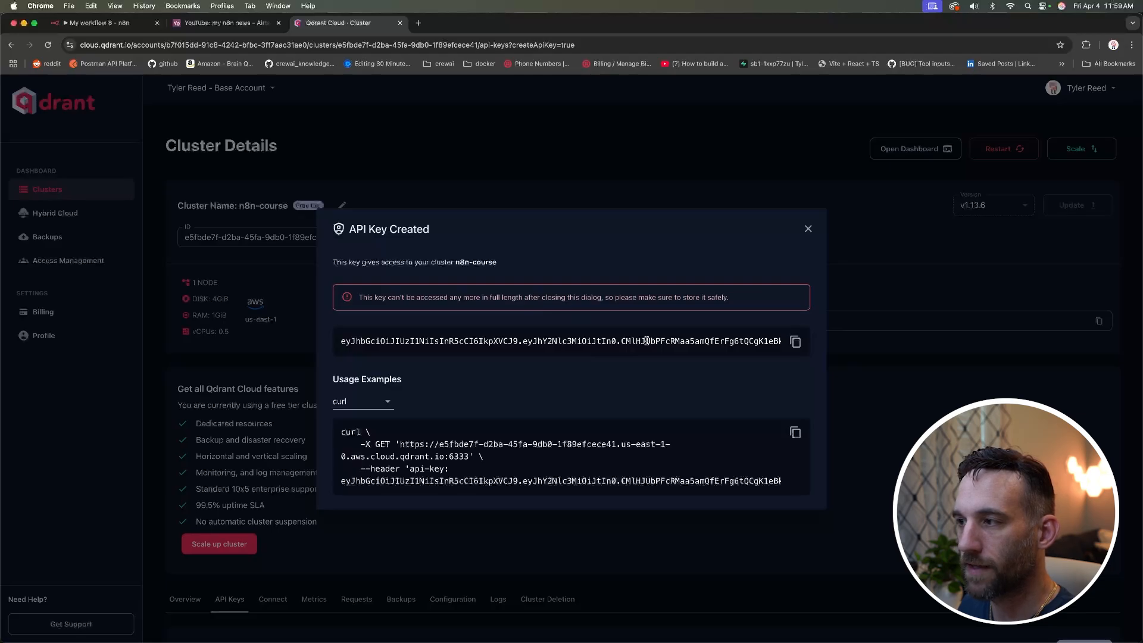
# Step: Copy the new cluster's API key and go back to the n8n workflow
pyautogui.hscroll(2, 646, 341)
pyautogui.hscroll(-2, 647, 341)
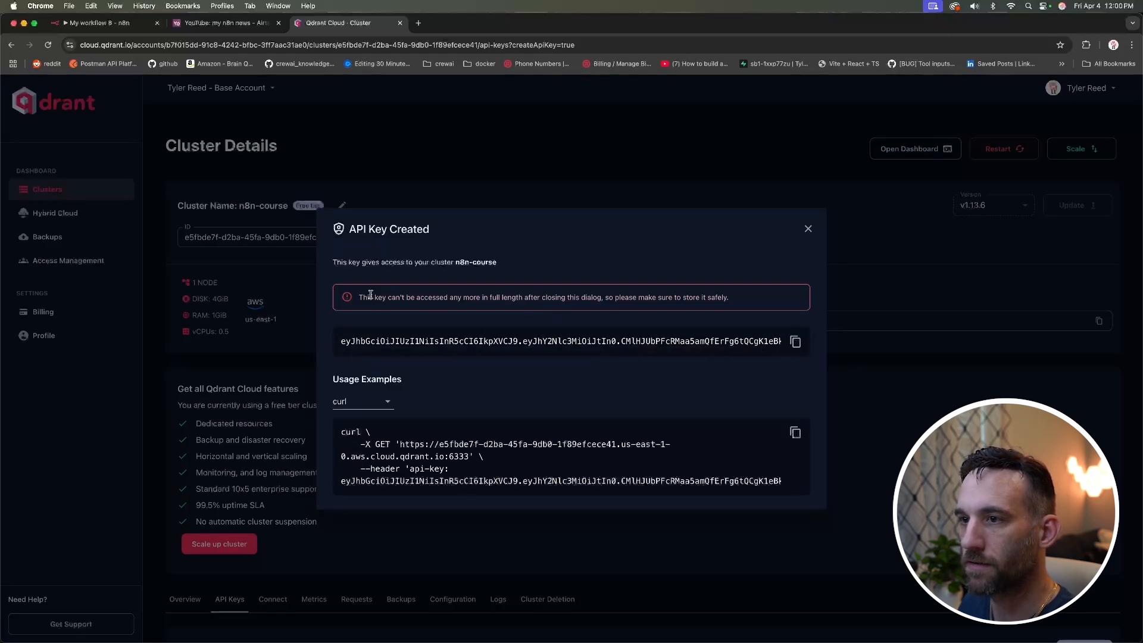
pyautogui.click(795, 342)
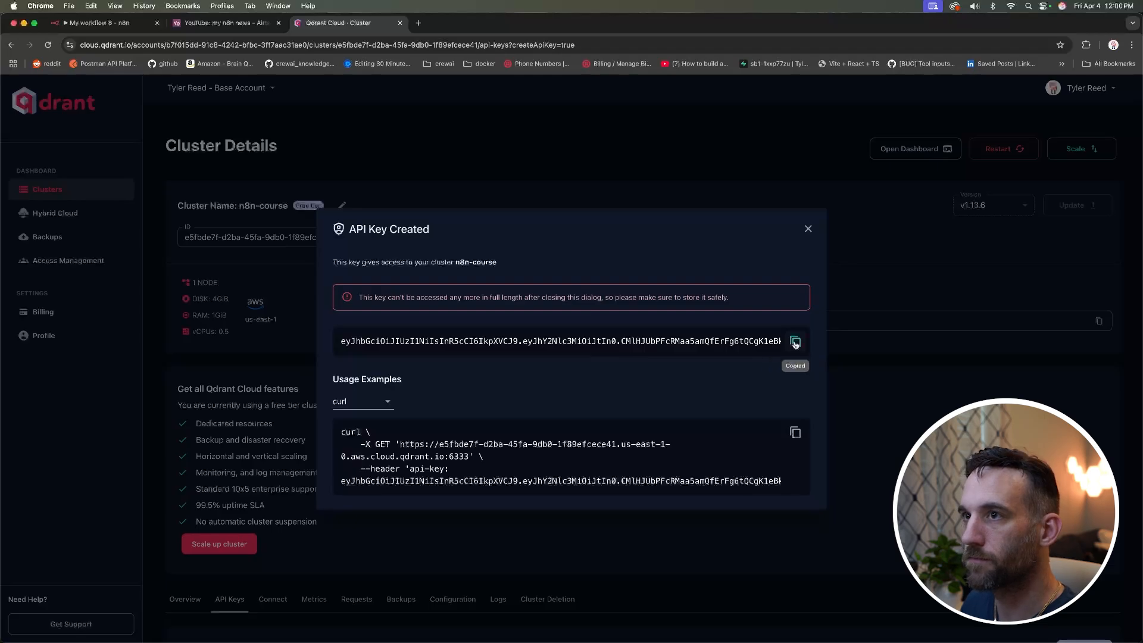
pyautogui.click(122, 25)
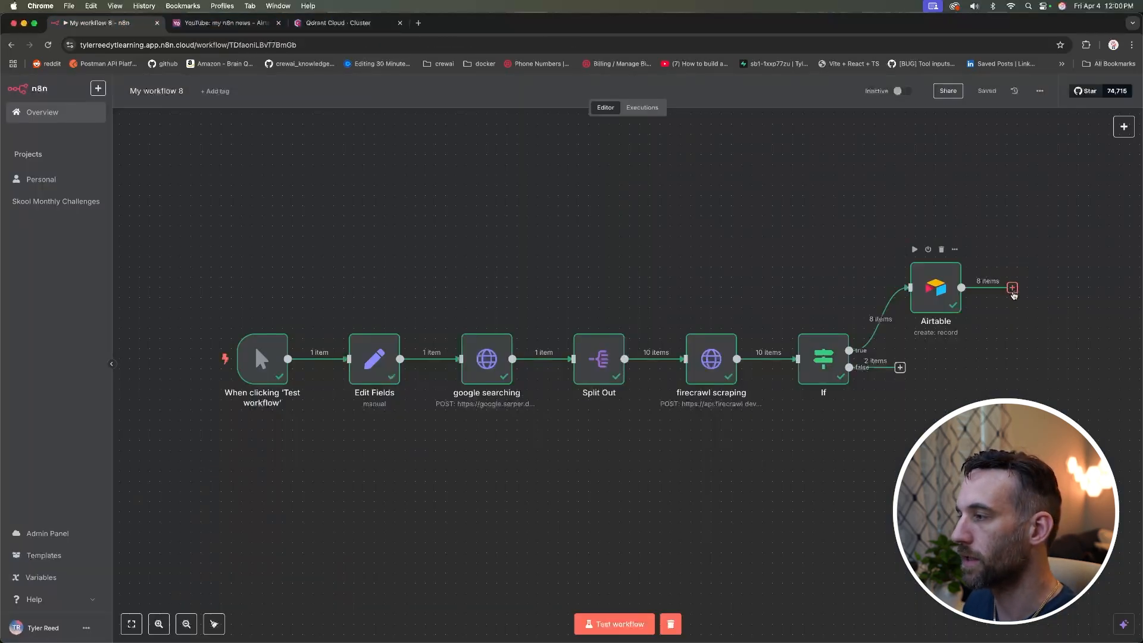
# Step: Add a Qdrant Vector Store node after Airtable that adds documents to the vector store
pyautogui.click(1012, 288)
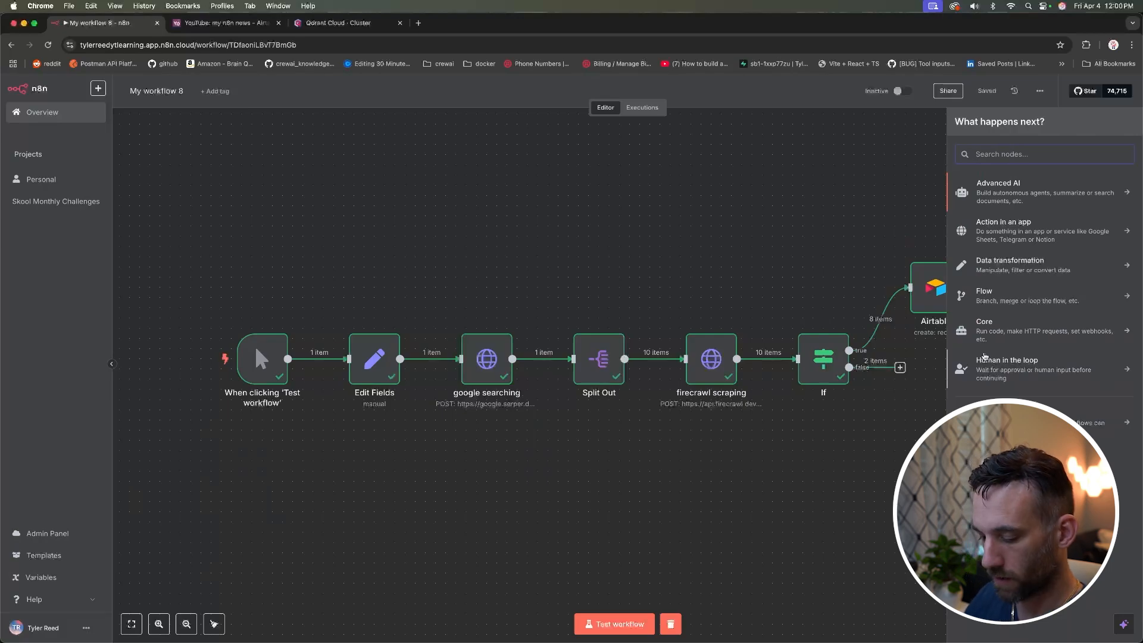
pyautogui.write('qdra')
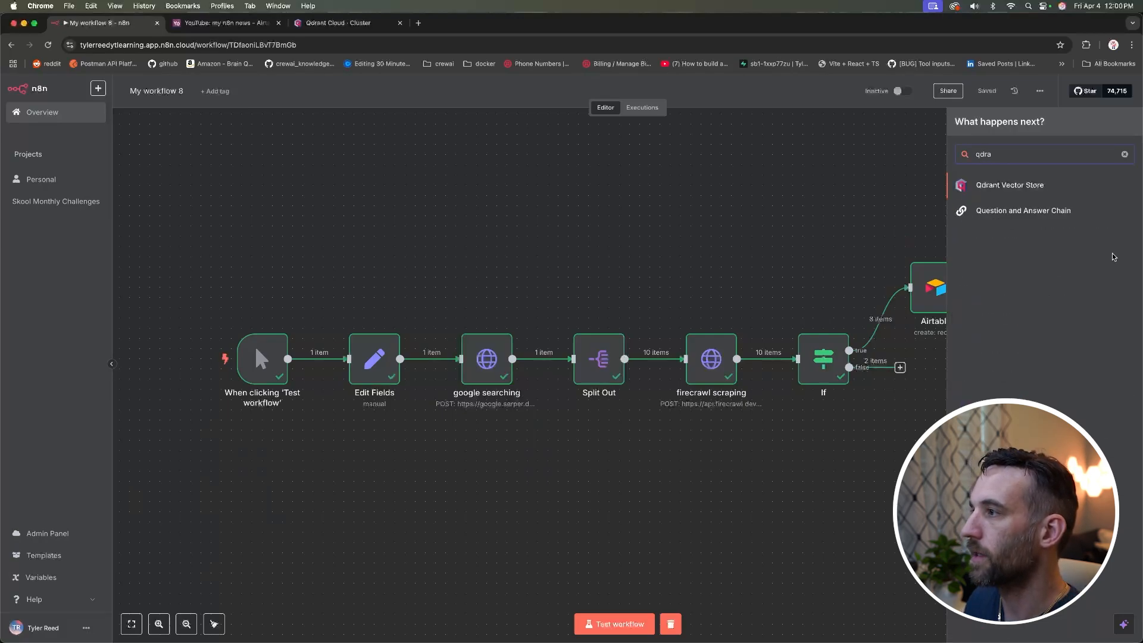
pyautogui.click(1039, 186)
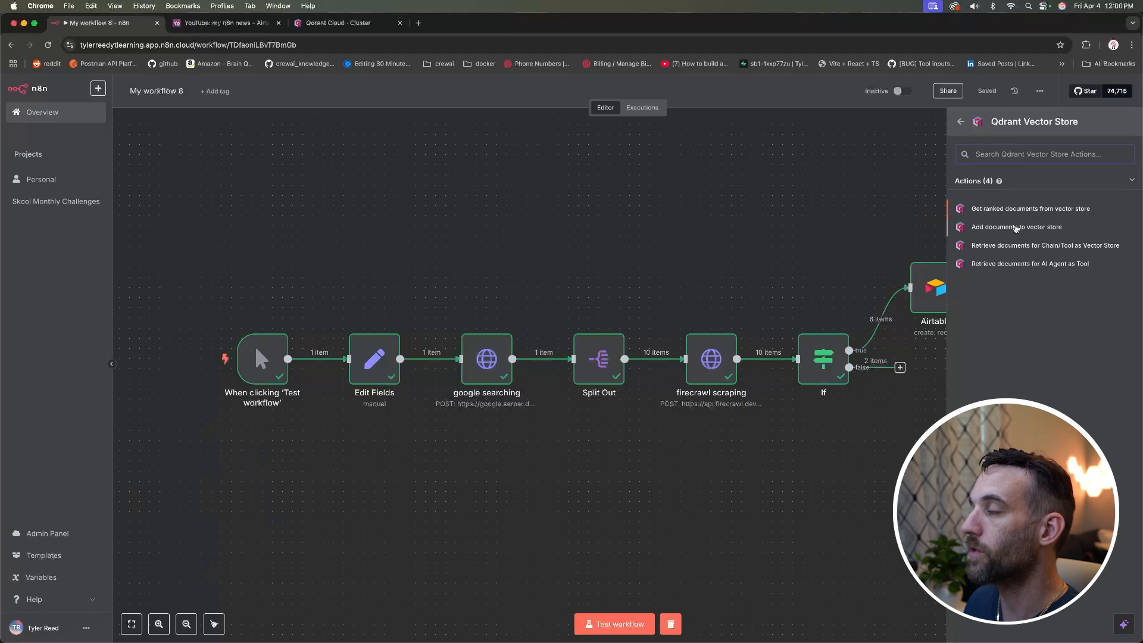
pyautogui.click(1016, 228)
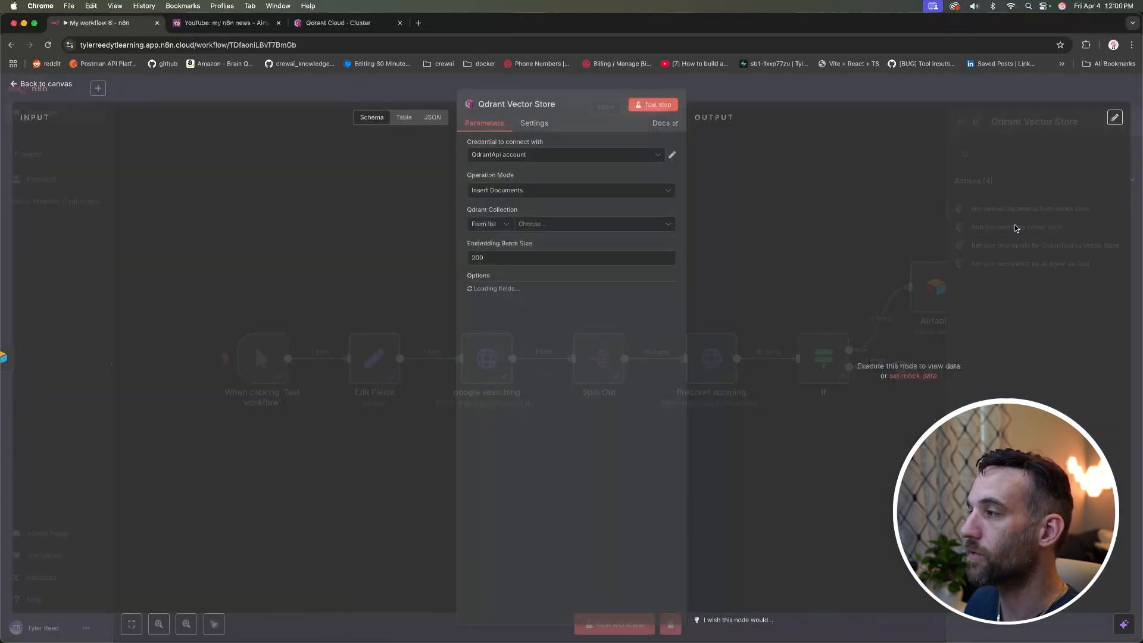
# Step: Save a new Qdrant credential with the cluster API key and endpoint URL; check the collection list
pyautogui.click(656, 158)
pyautogui.click(543, 208)
pyautogui.press('super+v')
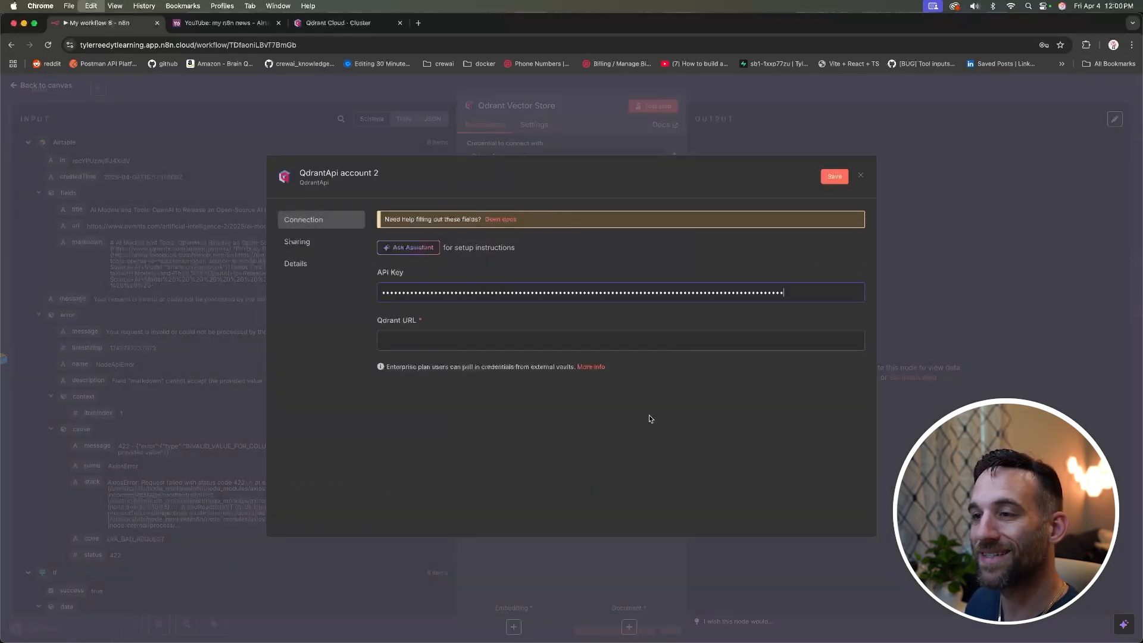
pyautogui.click(336, 22)
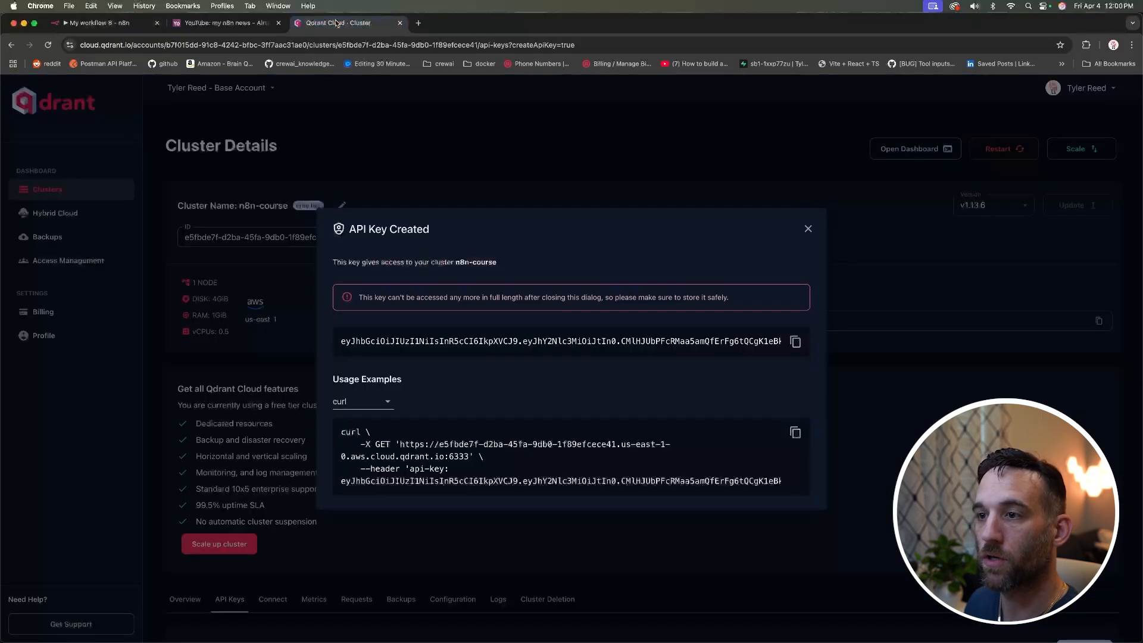
pyautogui.click(542, 156)
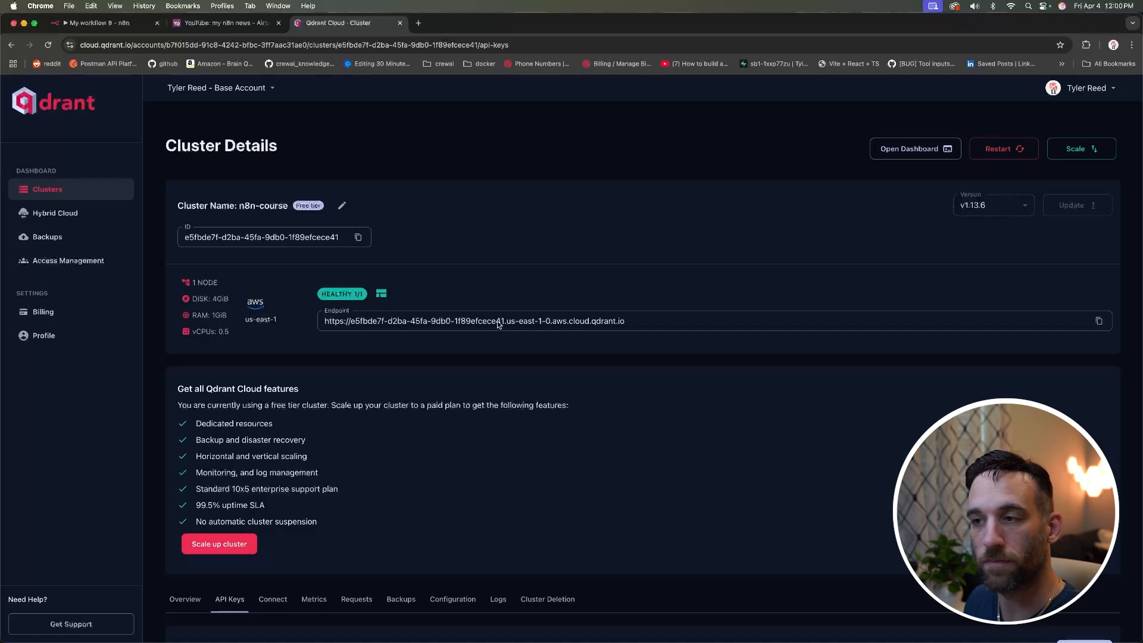
pyautogui.click(1099, 321)
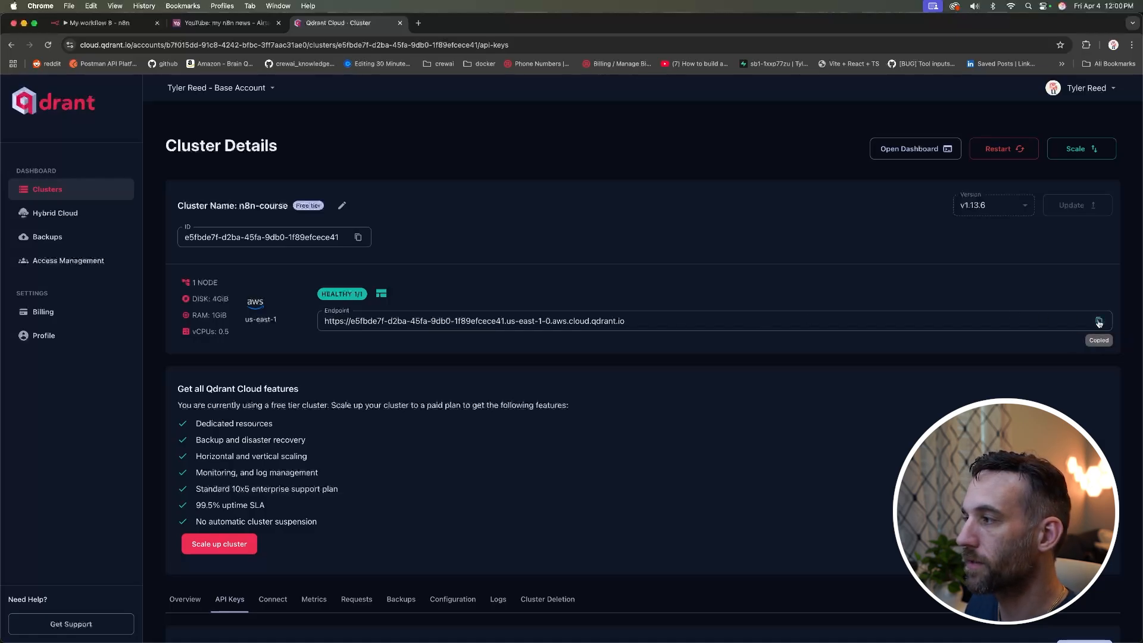
pyautogui.click(112, 27)
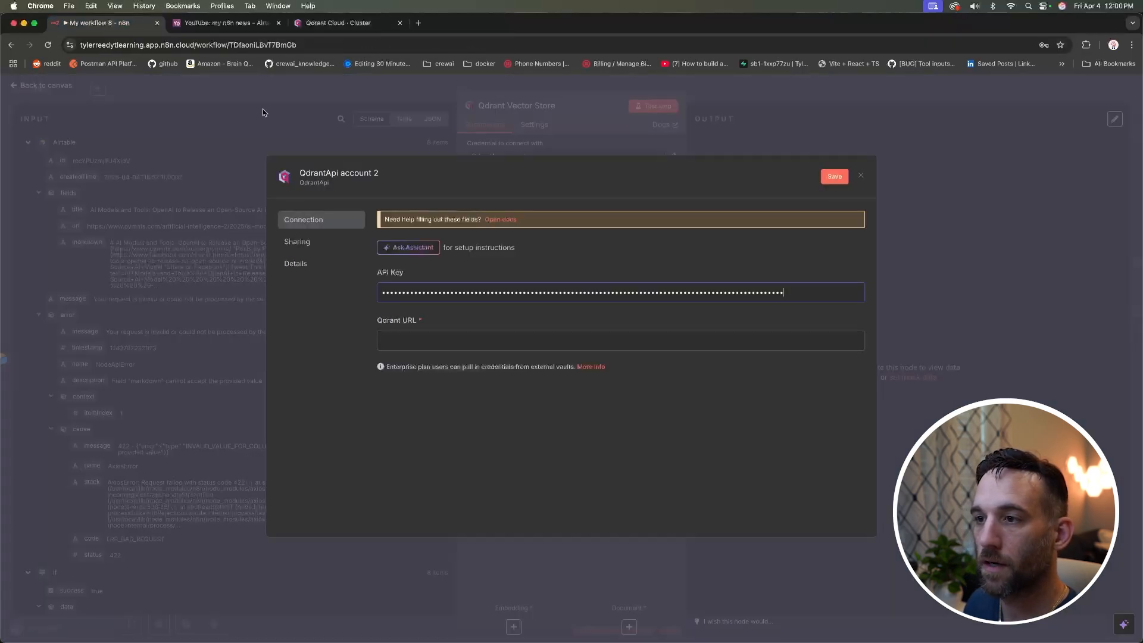
pyautogui.press('super+v')
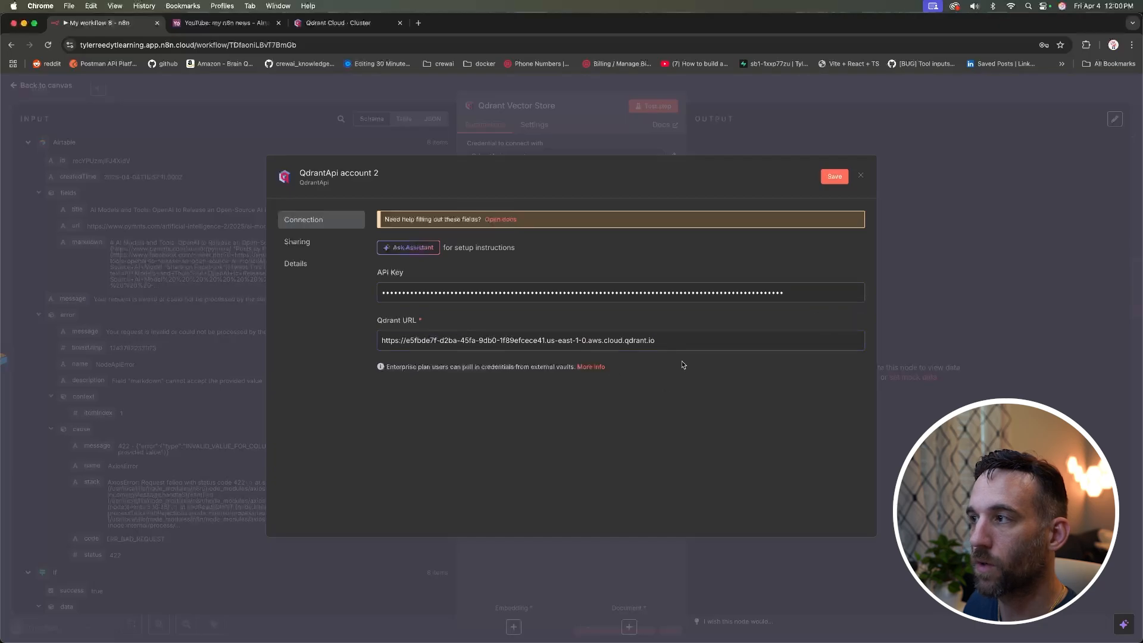
pyautogui.click(835, 175)
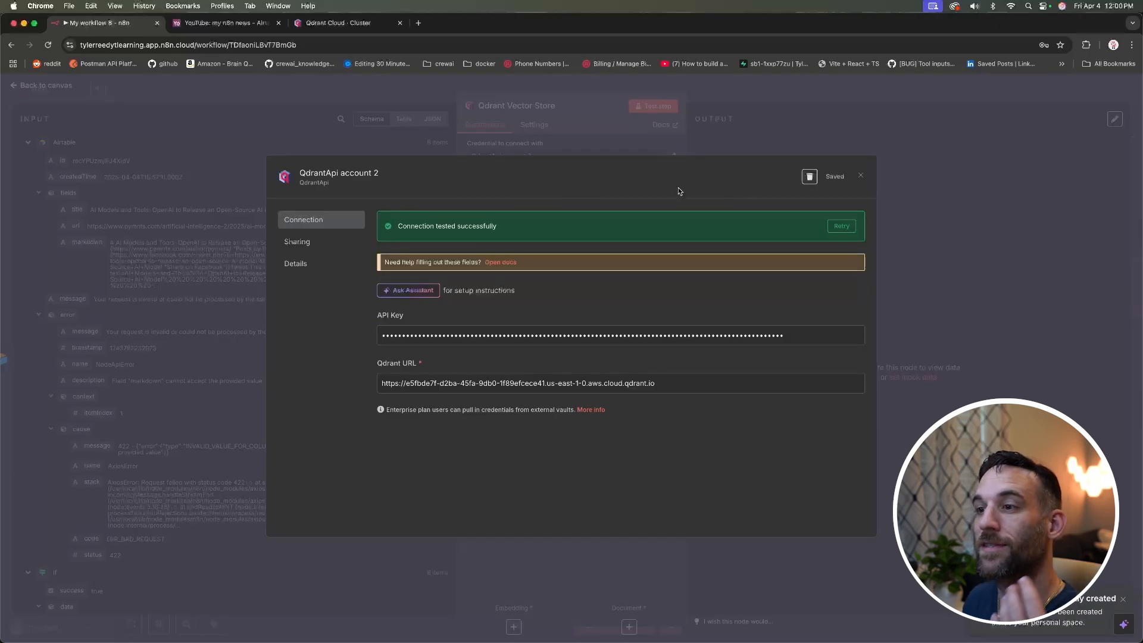
pyautogui.click(718, 138)
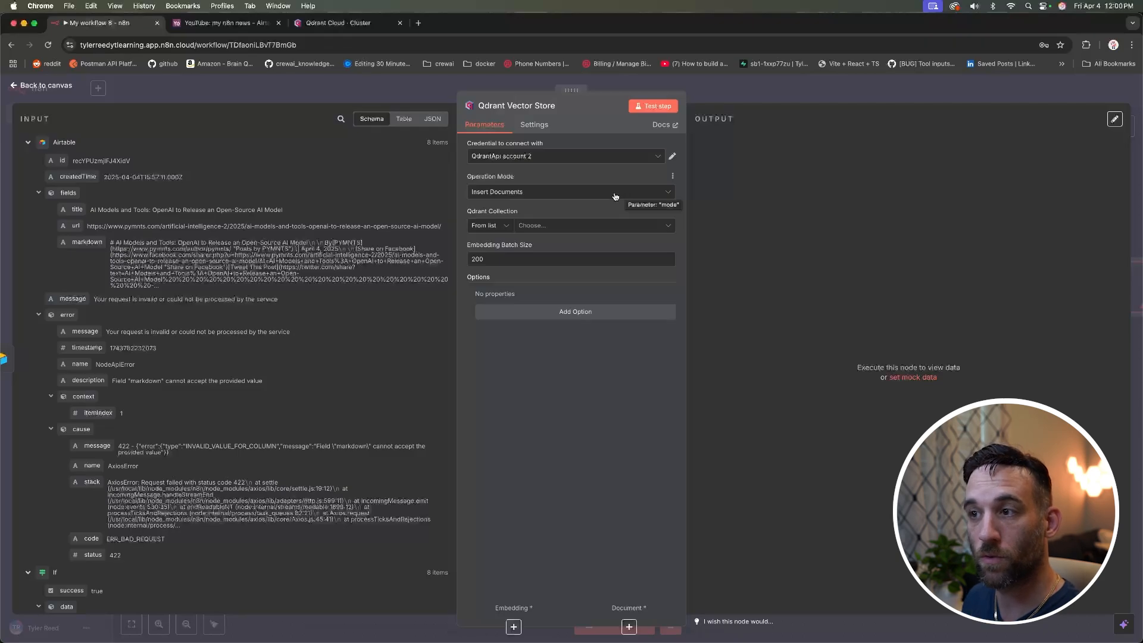
pyautogui.click(552, 226)
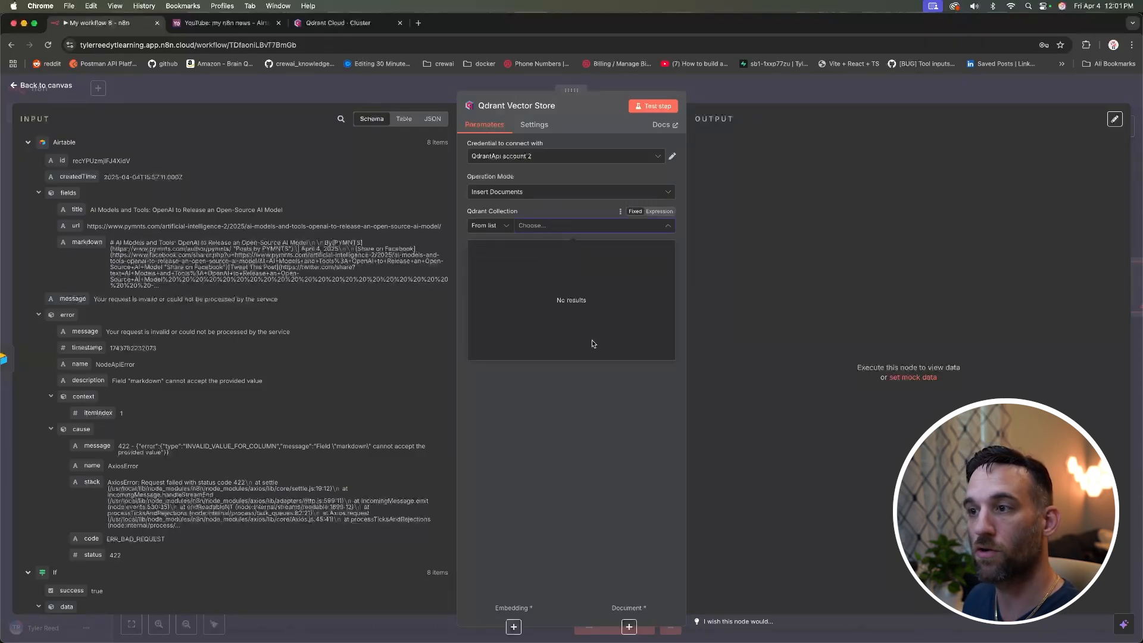
pyautogui.click(624, 374)
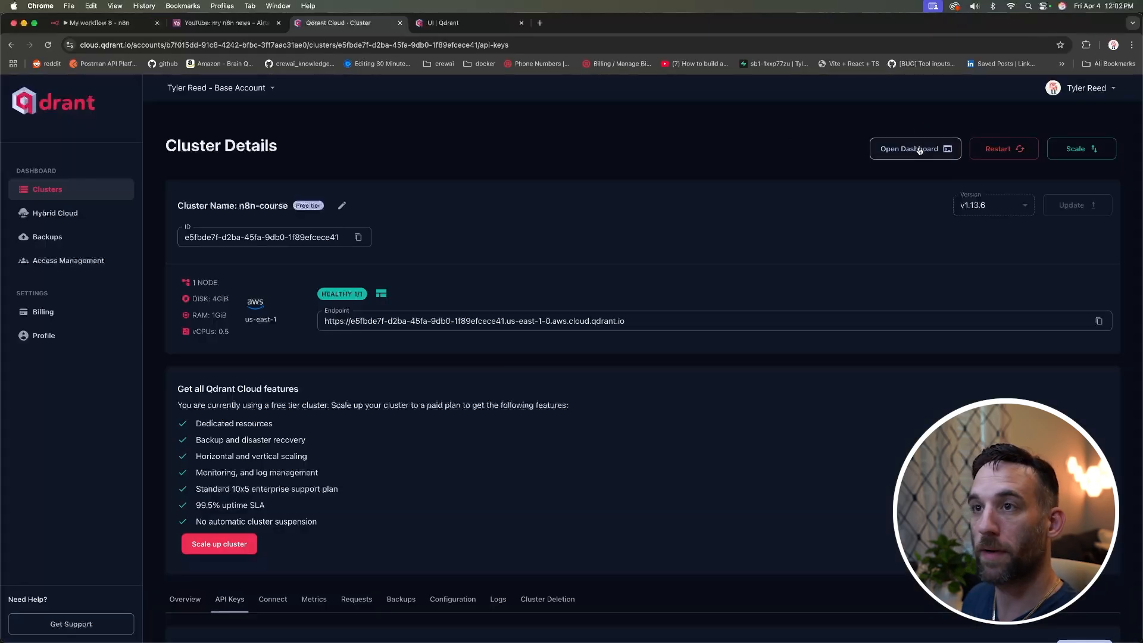
# Step: Unlock the cluster's Qdrant dashboard with the API key and open the Quickstart tutorial
pyautogui.click(915, 149)
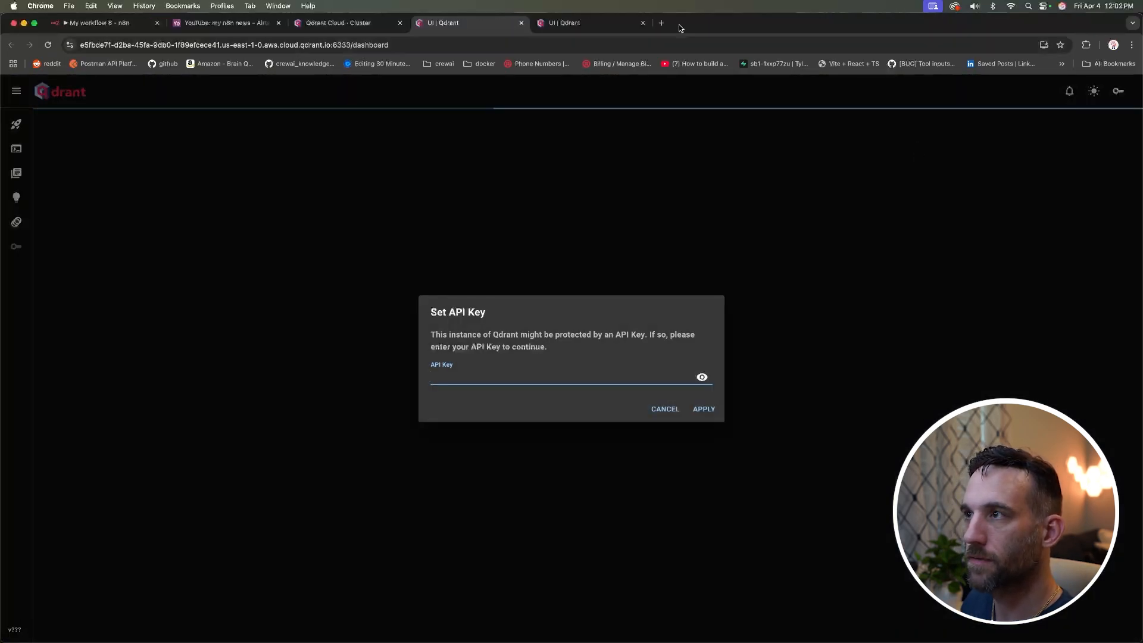
pyautogui.click(643, 23)
pyautogui.click(541, 371)
pyautogui.press('super+v')
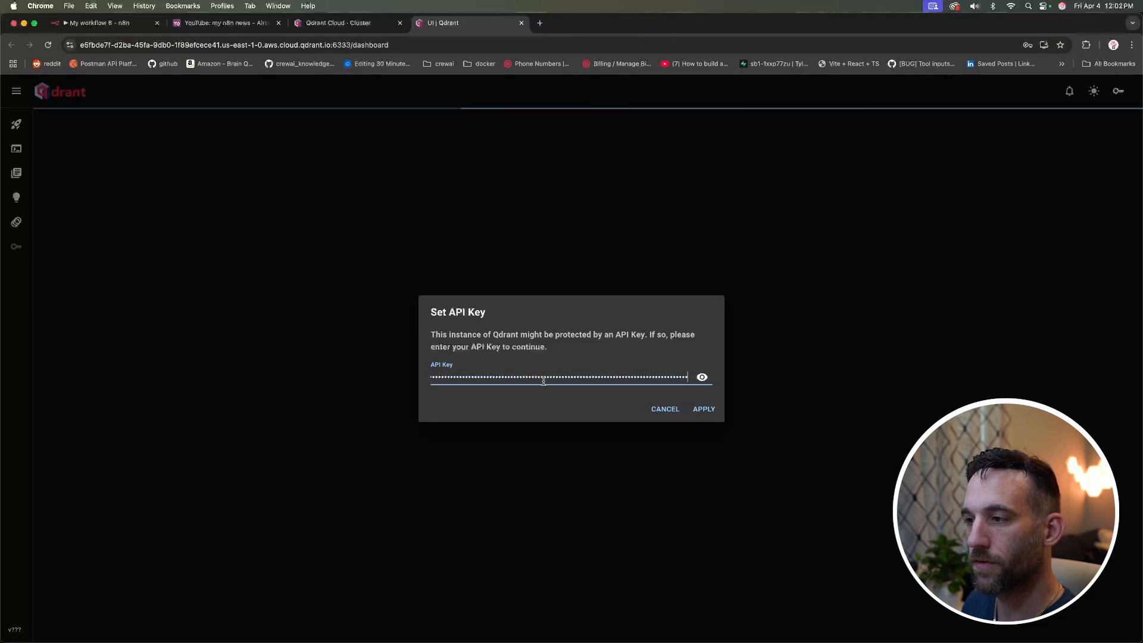
pyautogui.click(703, 409)
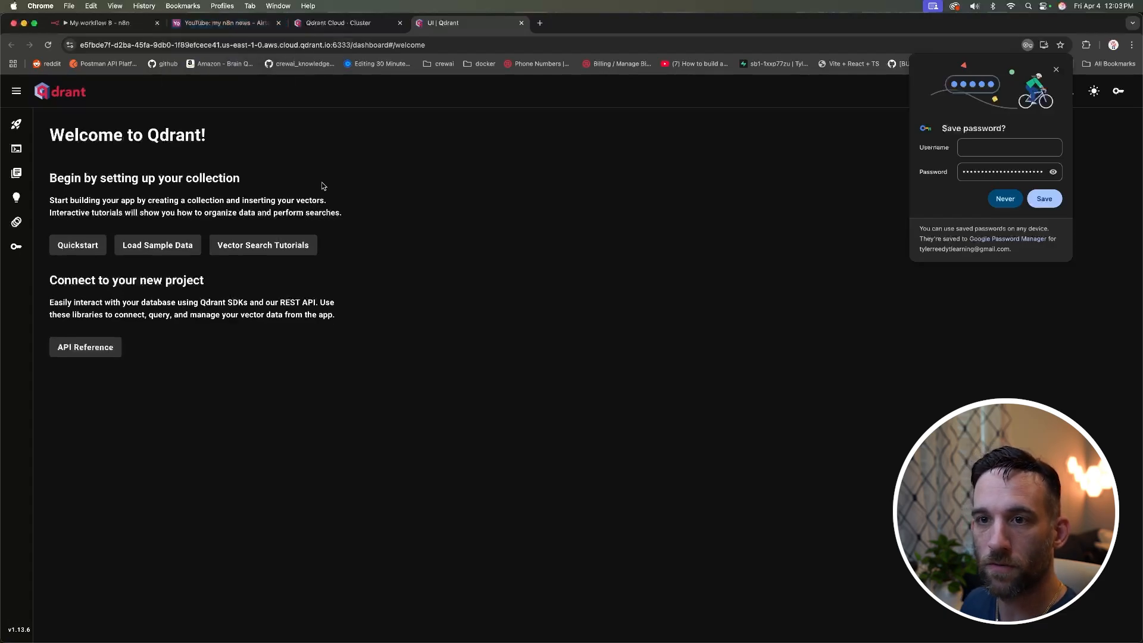
pyautogui.click(17, 202)
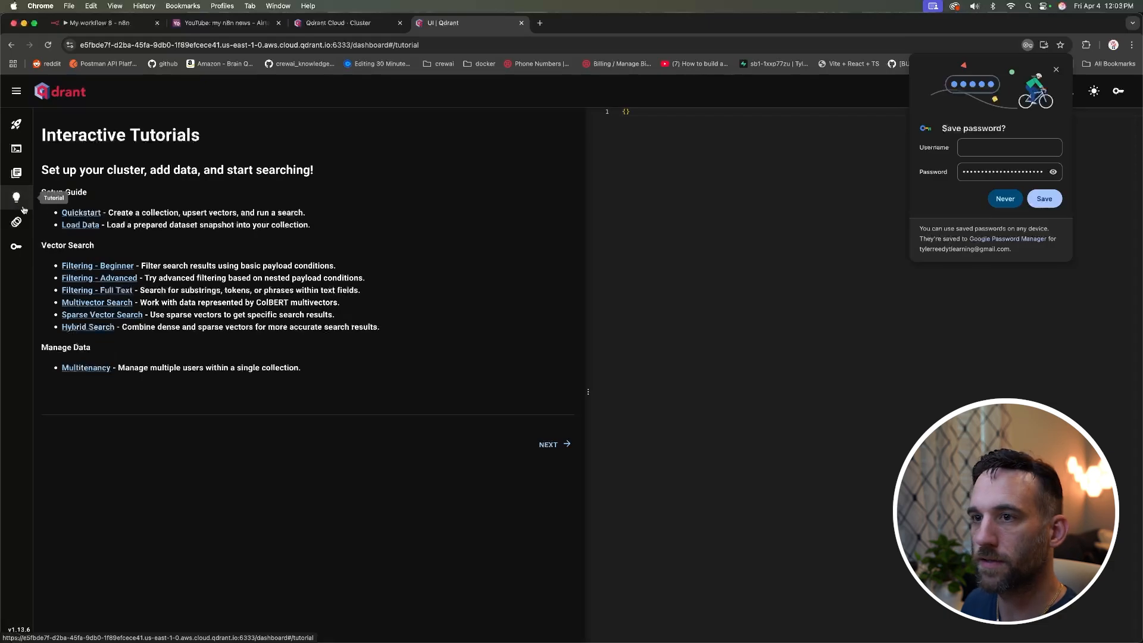
pyautogui.click(1057, 68)
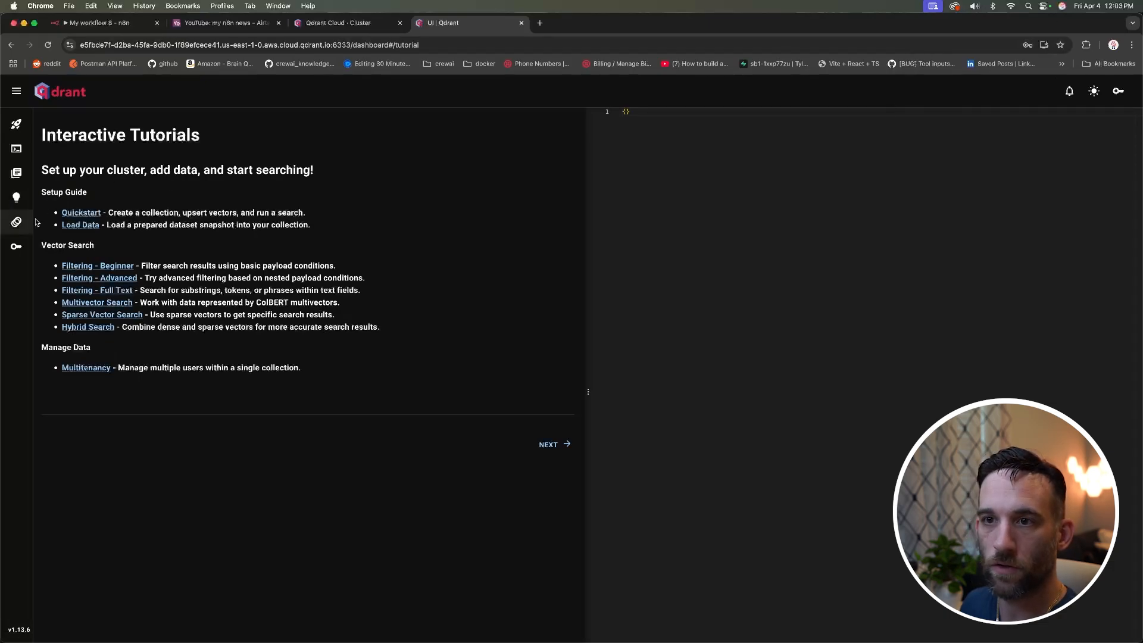
pyautogui.click(76, 213)
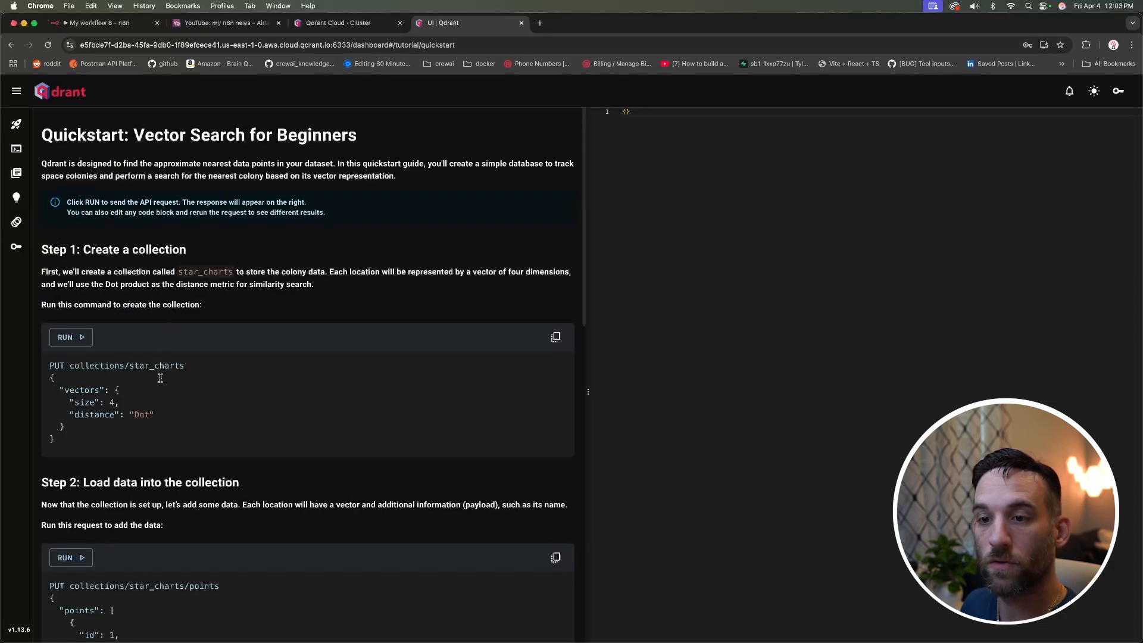
# Step: Rename star_charts to n8n in the create-collection block (size 1536, Cosine), run it, and check the response
pyautogui.click(188, 365)
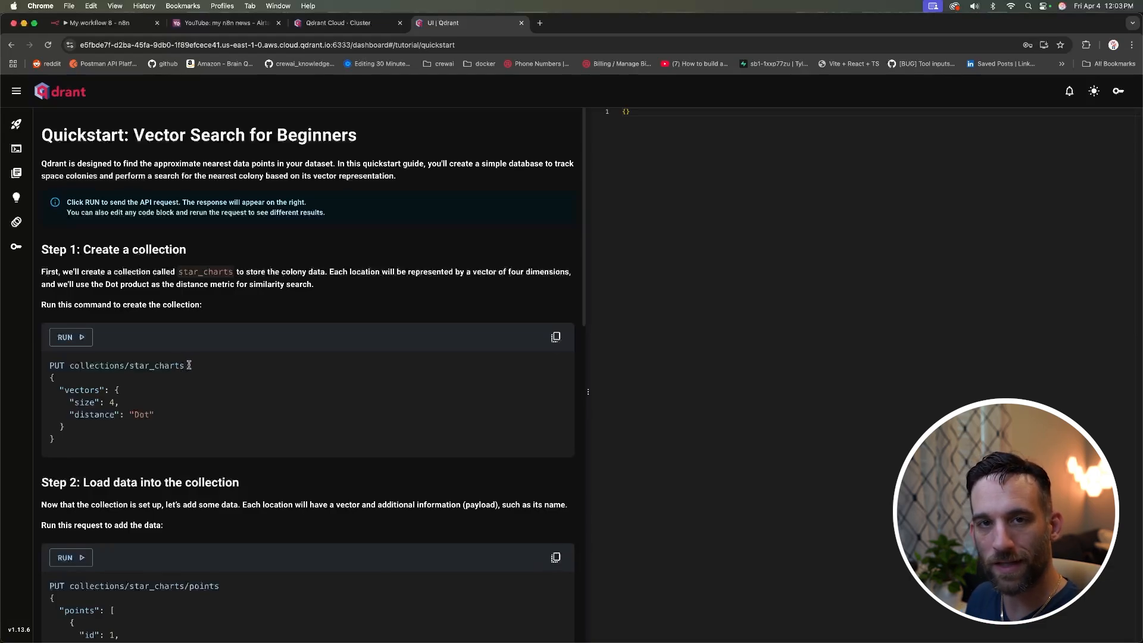
pyautogui.moveTo(188, 365); pyautogui.dragTo(130, 370)
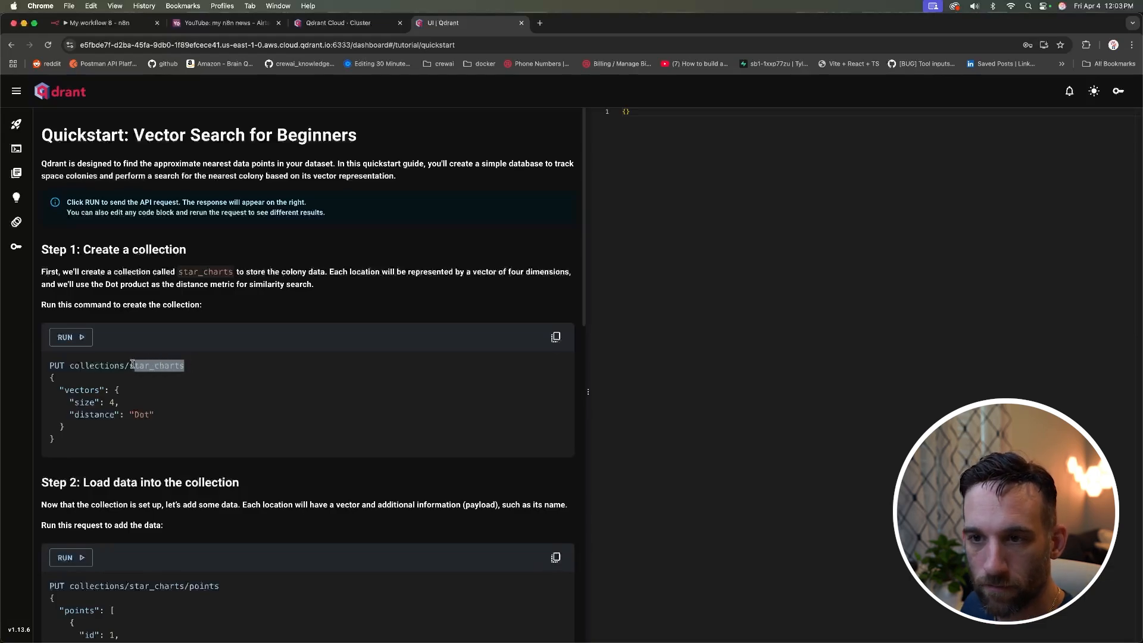
pyautogui.write('n8n')
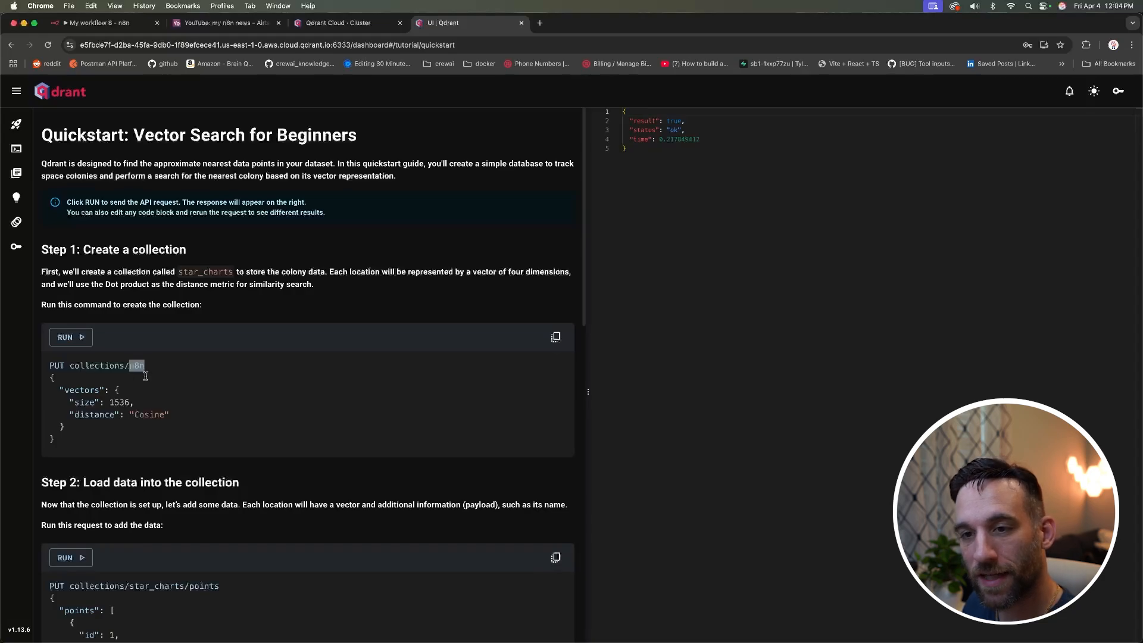
pyautogui.doubleClick(122, 404)
pyautogui.moveTo(165, 414); pyautogui.dragTo(43, 369)
pyautogui.click(185, 403)
pyautogui.click(140, 365)
pyautogui.doubleClick(139, 365)
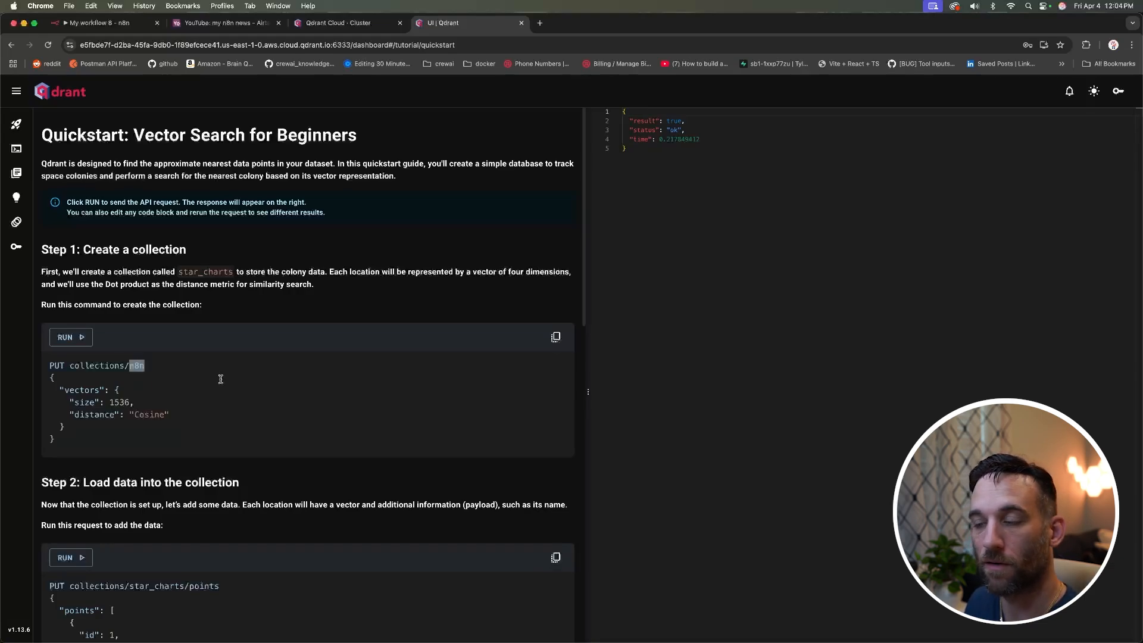
pyautogui.click(220, 379)
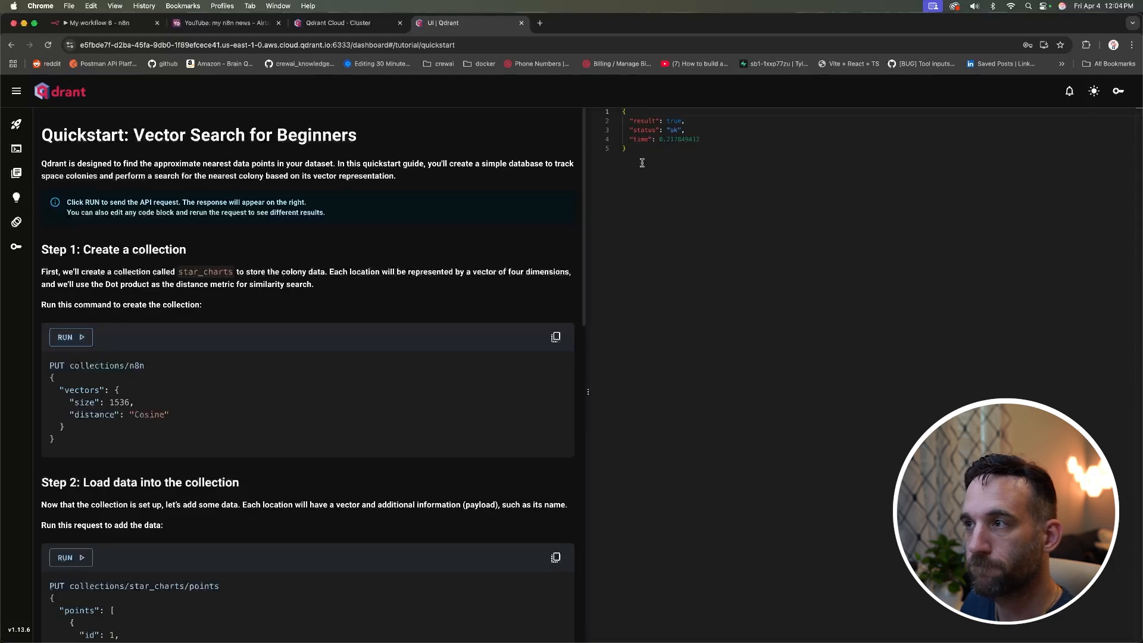
pyautogui.moveTo(655, 150); pyautogui.dragTo(622, 113)
pyautogui.click(669, 156)
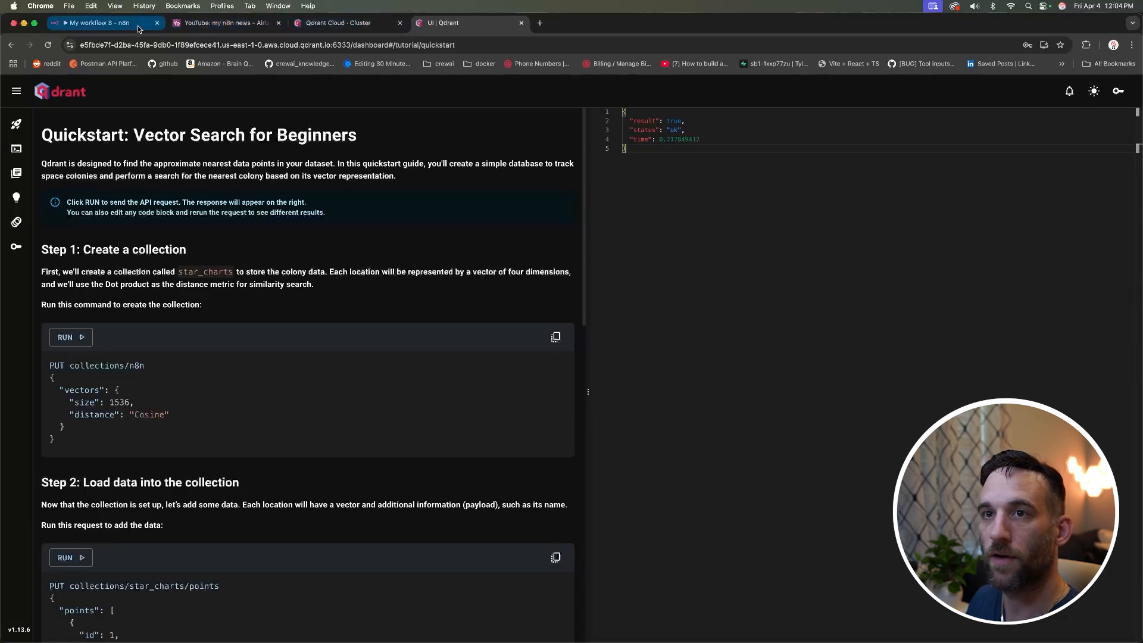
# Step: Refresh the Qdrant Collection list and select the n8n collection, keeping embedding batch size 200
pyautogui.click(118, 26)
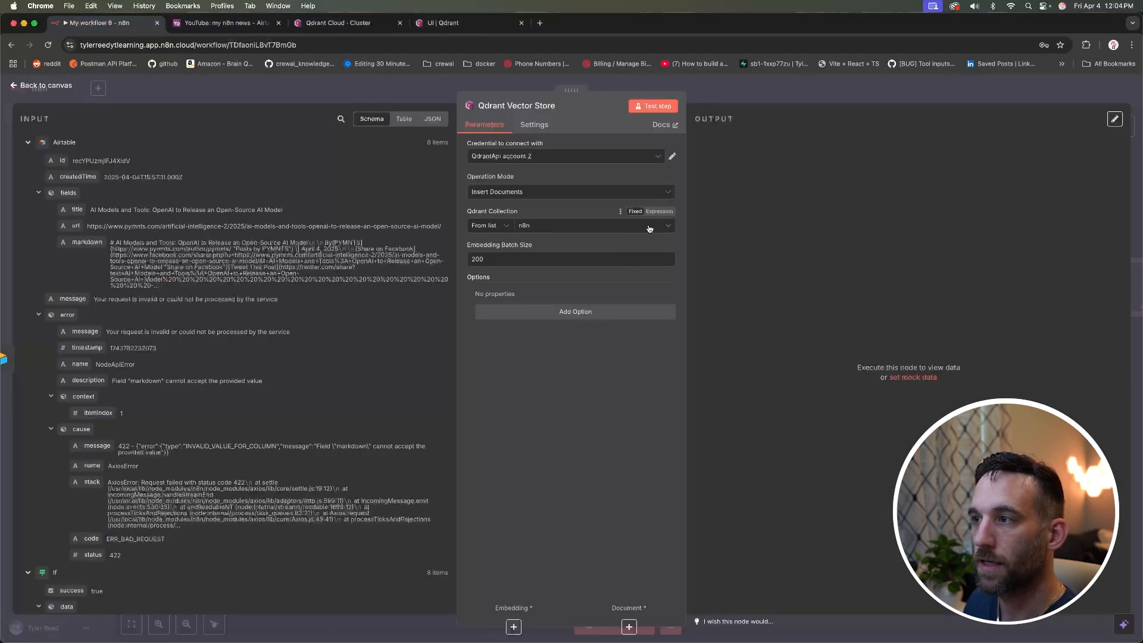
pyautogui.click(662, 227)
pyautogui.click(621, 213)
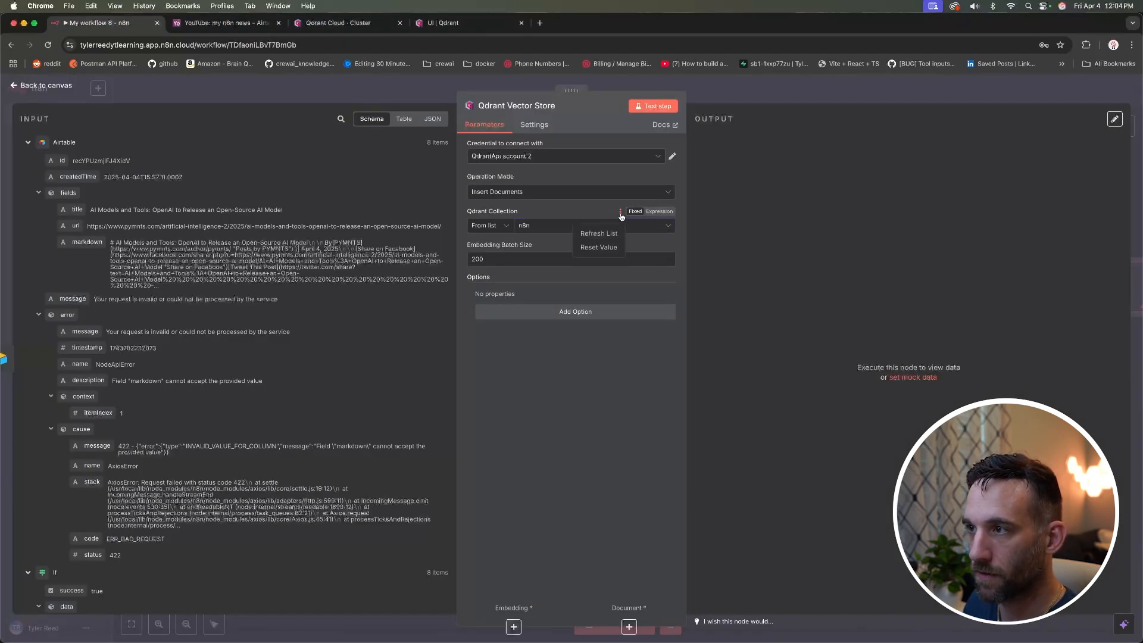
pyautogui.click(599, 233)
pyautogui.click(596, 230)
pyautogui.click(527, 251)
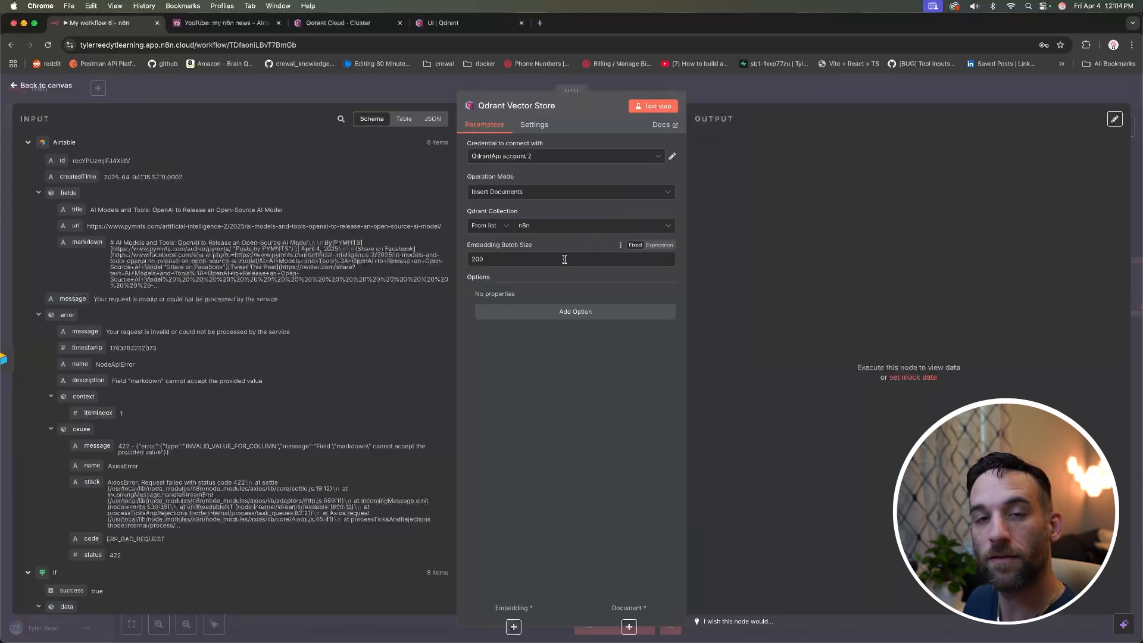
pyautogui.moveTo(562, 260); pyautogui.dragTo(463, 259)
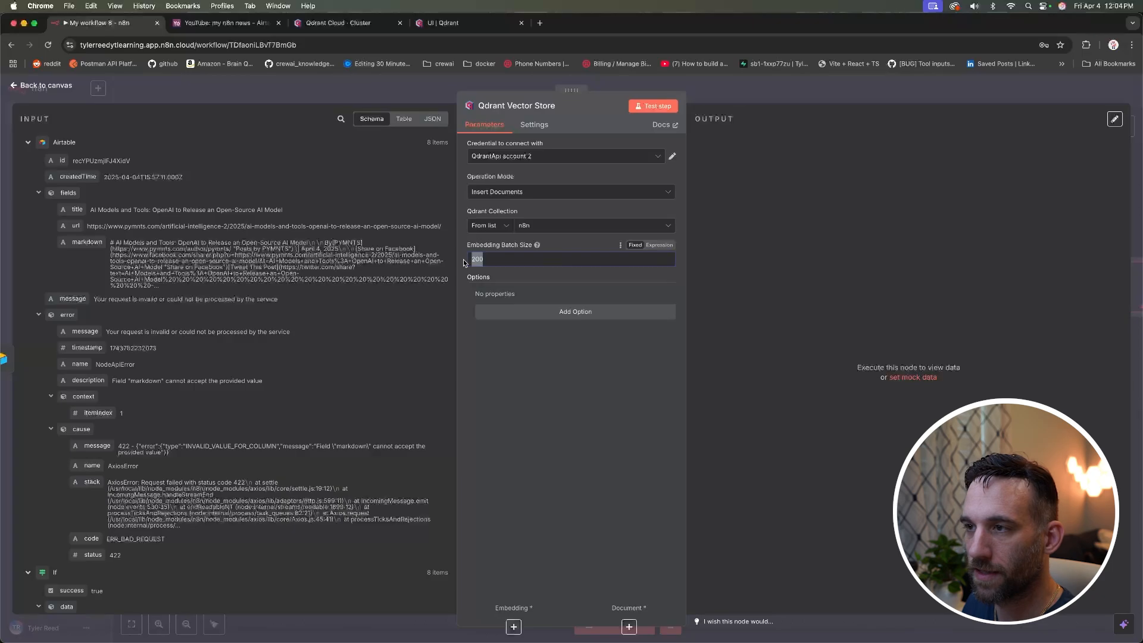
pyautogui.click(645, 396)
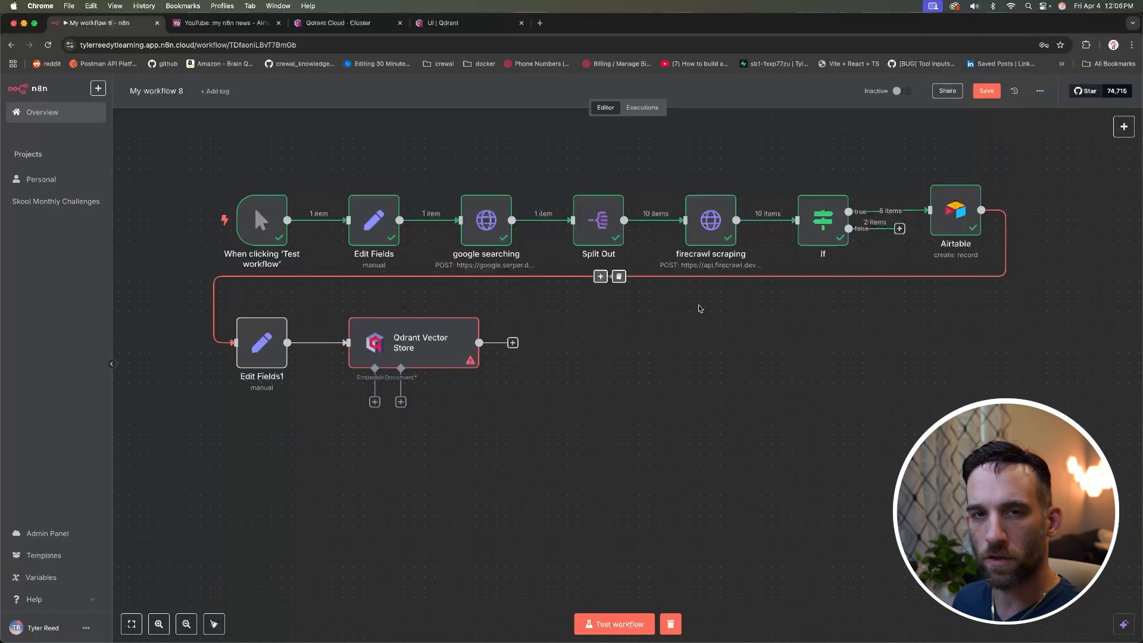
pyautogui.moveTo(959, 214)
pyautogui.mouseDown()
pyautogui.moveTo(958, 173)
pyautogui.moveTo(961, 234)
pyautogui.moveTo(963, 213)
pyautogui.mouseUp()
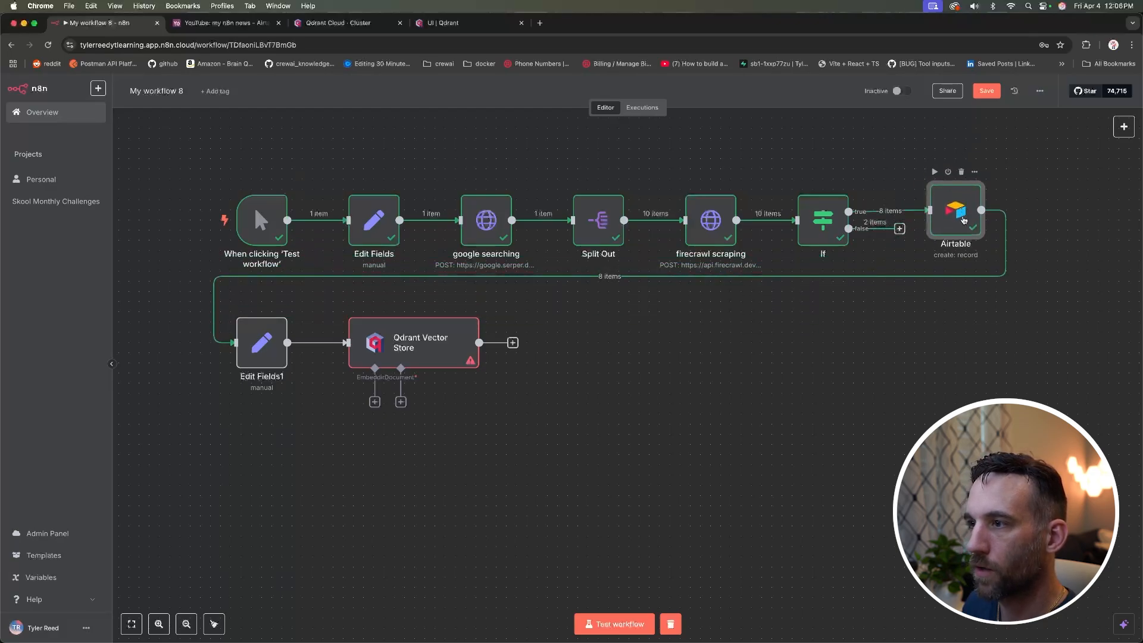
pyautogui.click(961, 320)
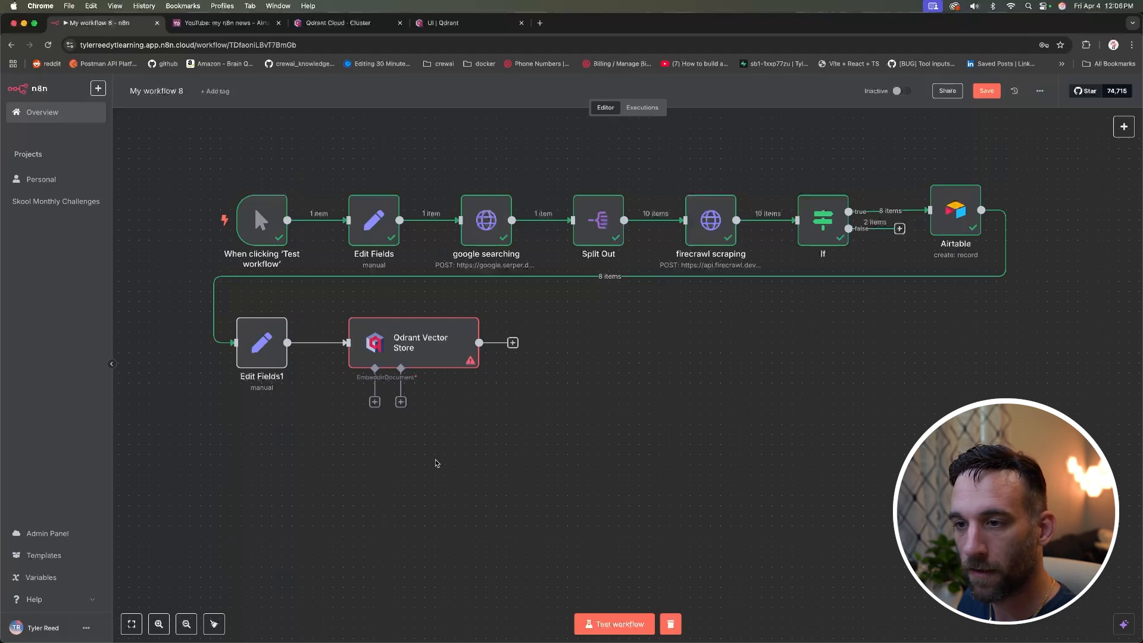
pyautogui.click(256, 347)
pyautogui.doubleClick(256, 347)
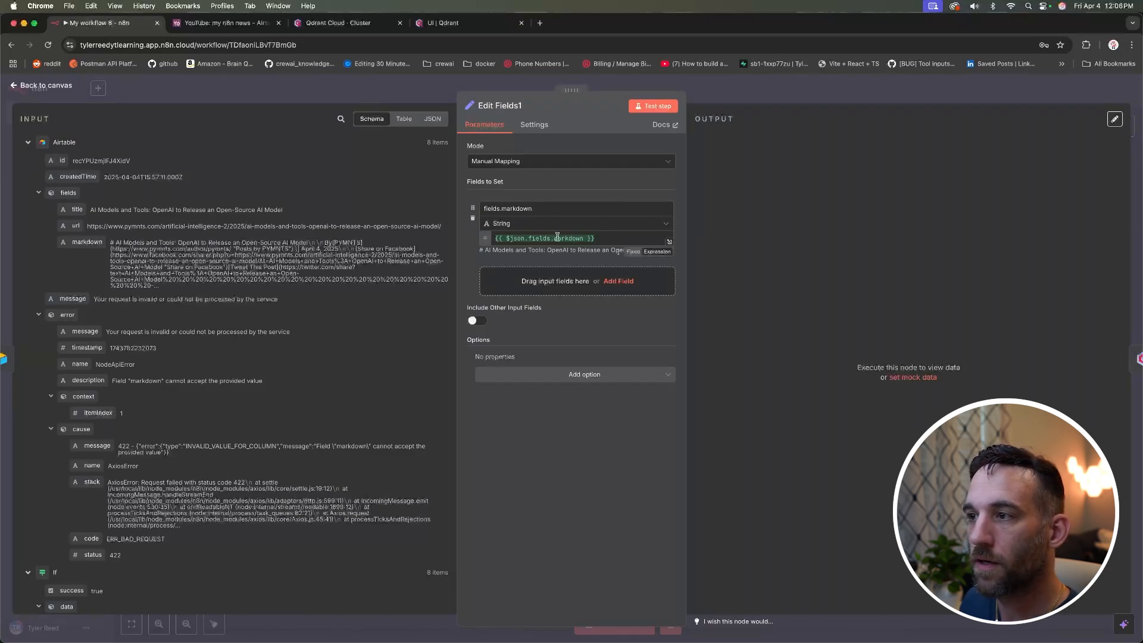
pyautogui.moveTo(88, 242); pyautogui.dragTo(86, 239)
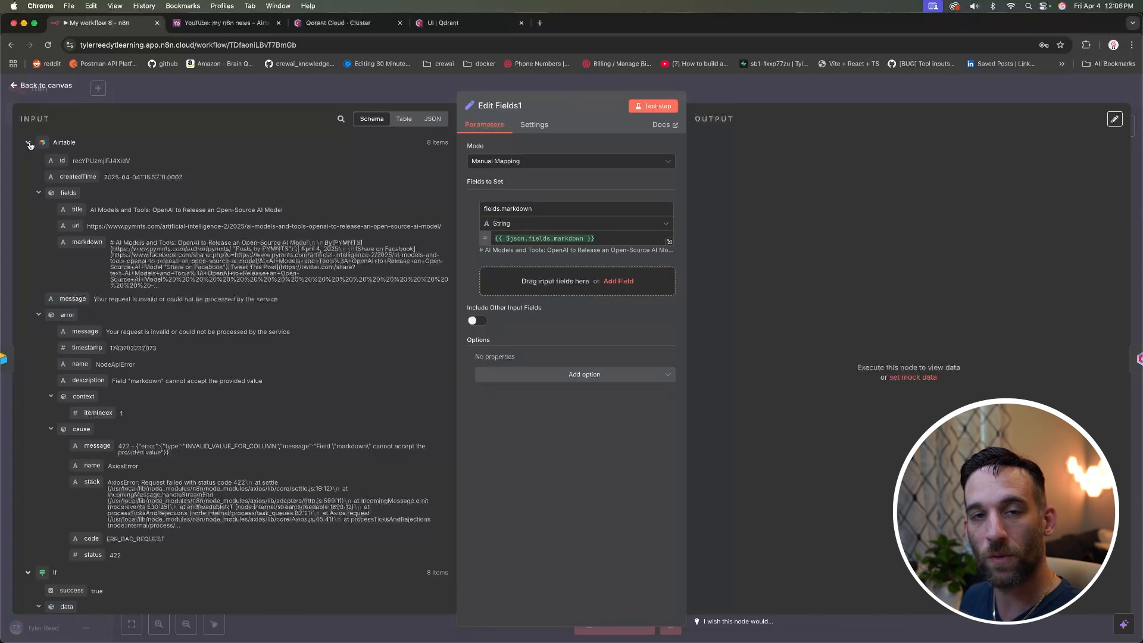
pyautogui.click(40, 86)
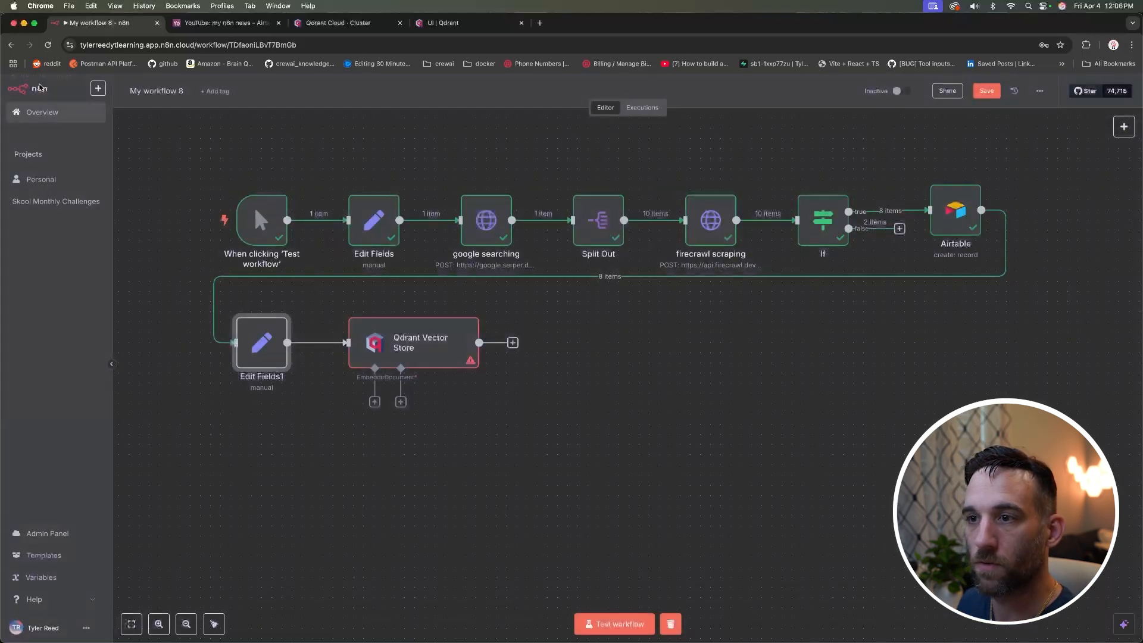
pyautogui.doubleClick(392, 350)
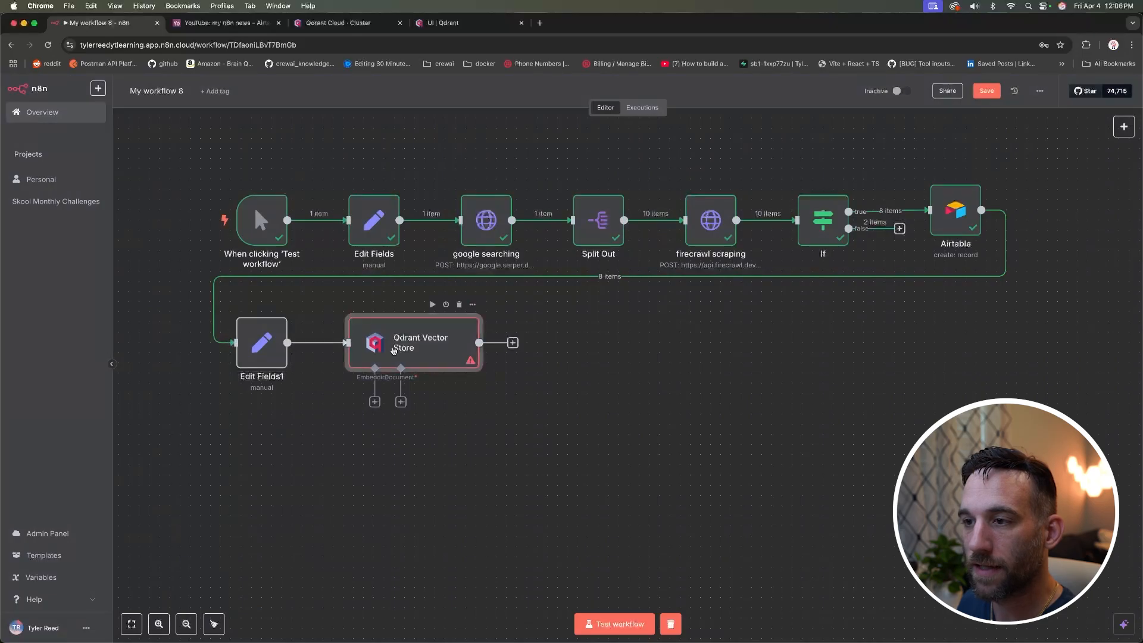
# Step: Run the workflow up to Edit Fields1 and attach an Embeddings OpenAI node to Qdrant Vector Store
pyautogui.click(59, 86)
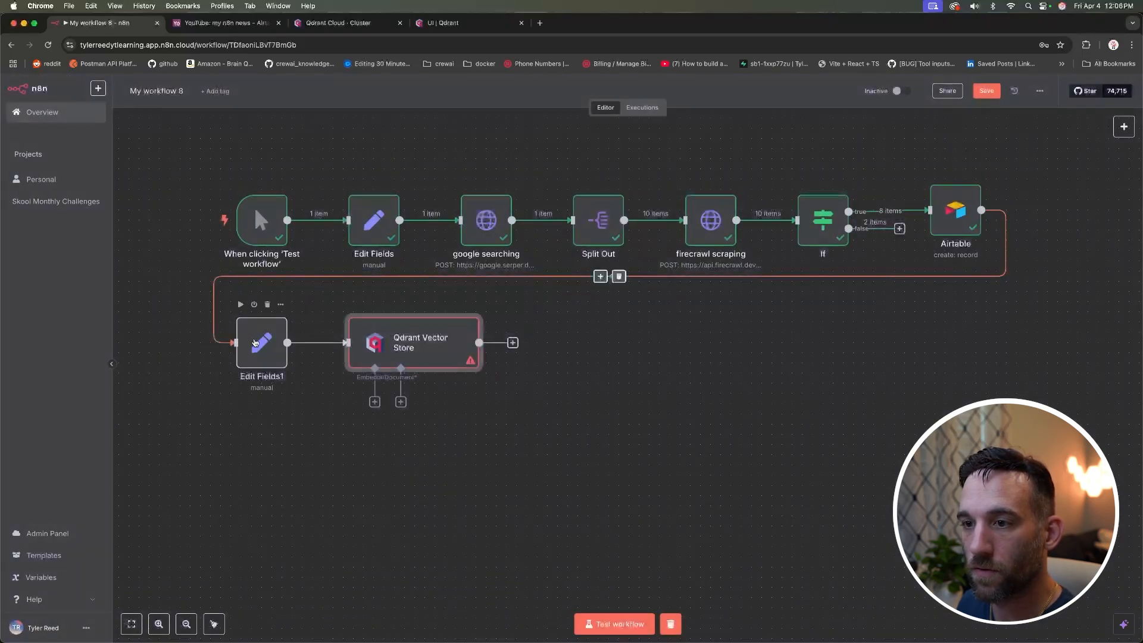
pyautogui.click(241, 305)
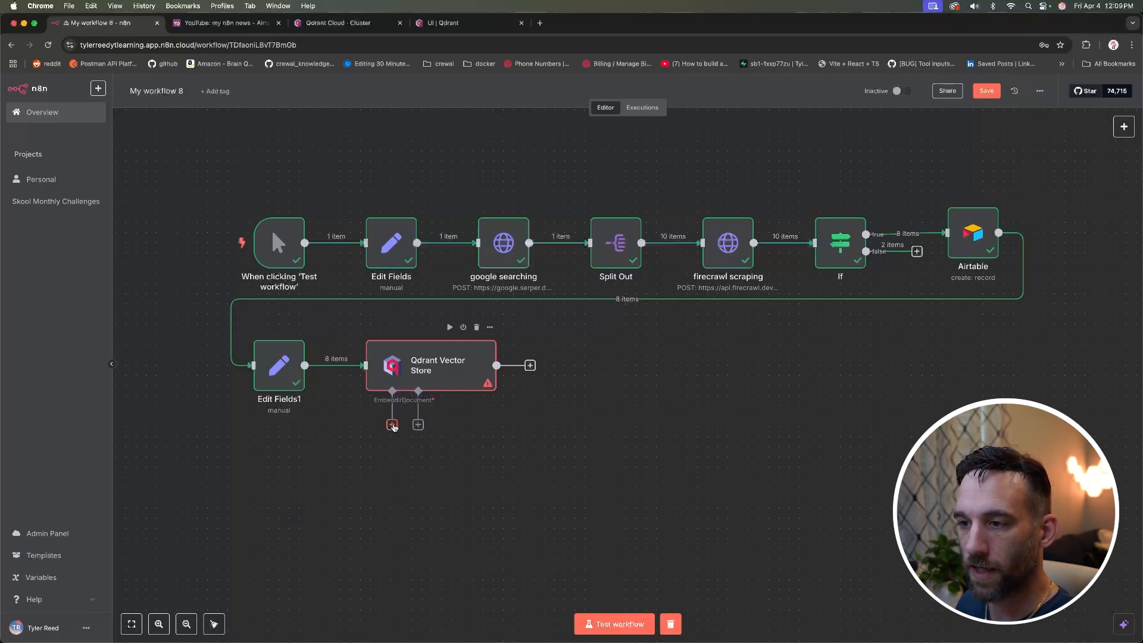
pyautogui.click(392, 425)
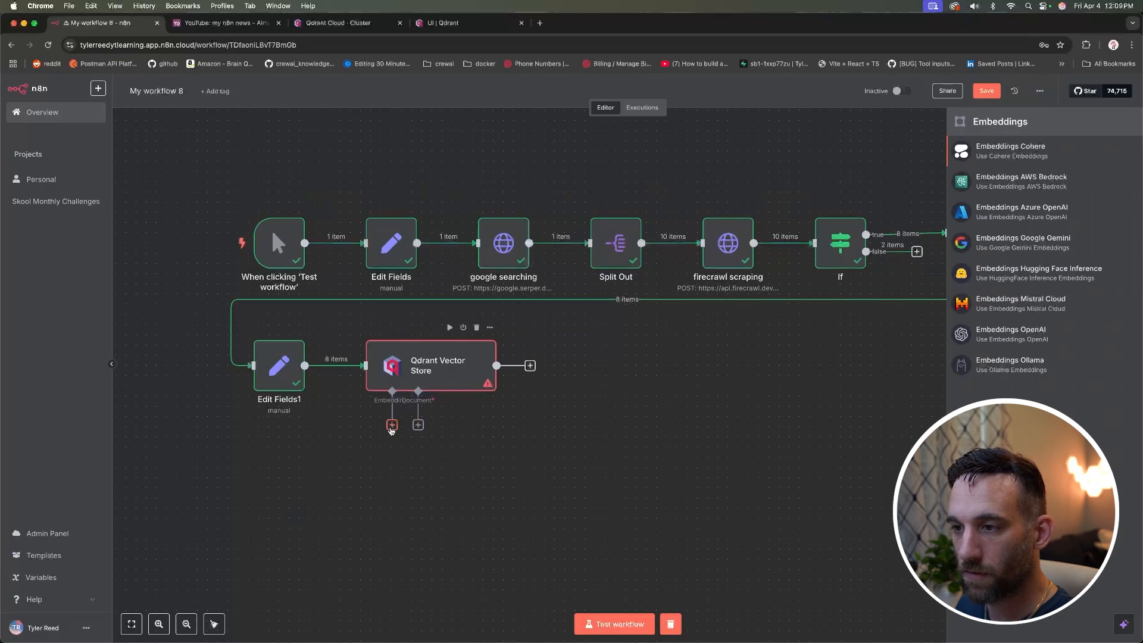
pyautogui.scroll(1, 391, 430)
pyautogui.scroll(-1, 393, 438)
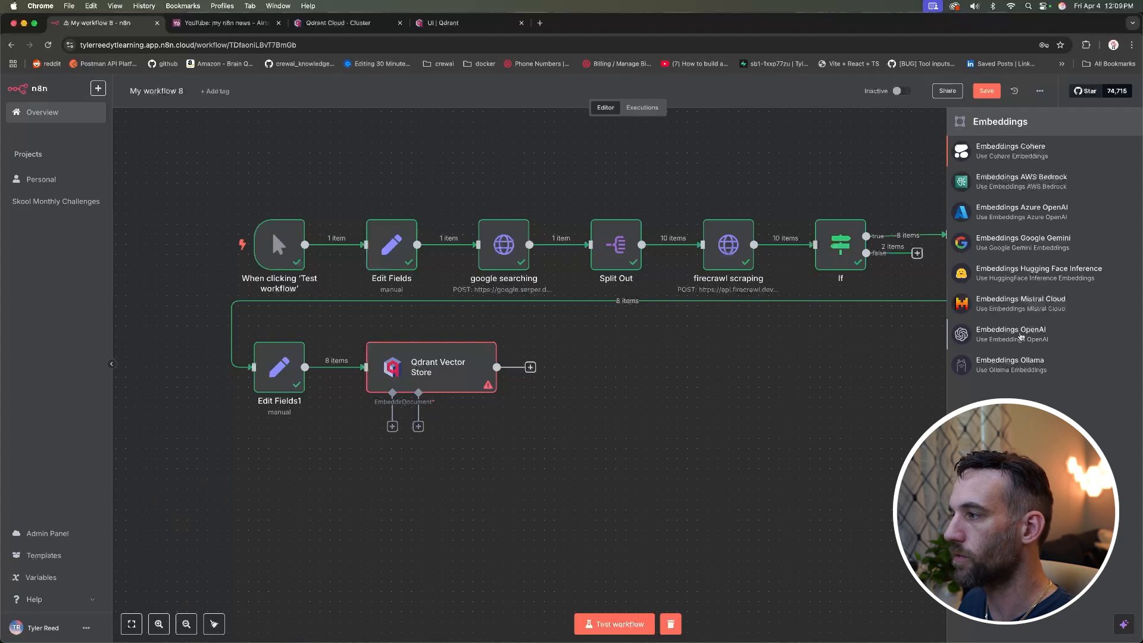
pyautogui.click(1018, 333)
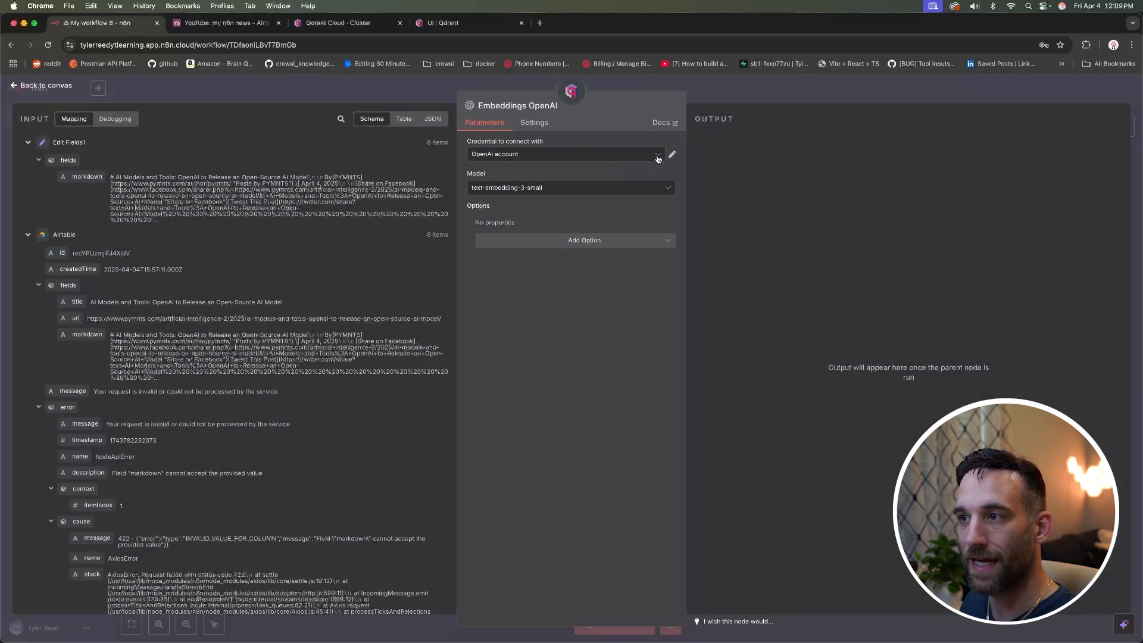
# Step: Open platform.openai.com's project API keys page and save the OpenAI account credential with a key
pyautogui.click(540, 23)
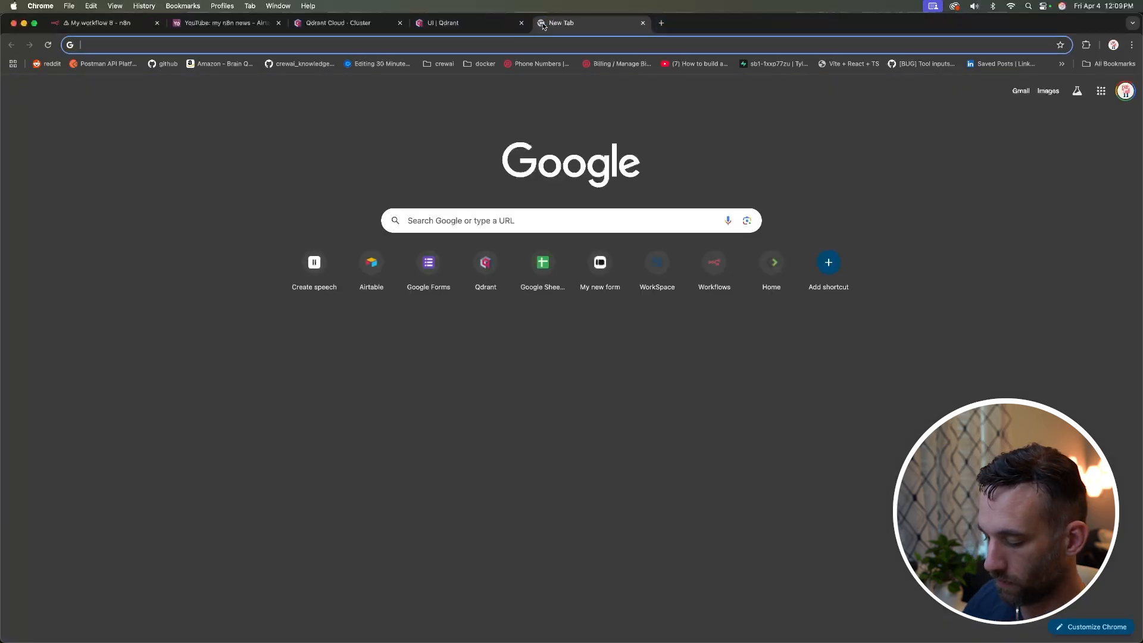
pyautogui.write('platofm')
pyautogui.press('BackSpace')
pyautogui.press('BackSpace')
pyautogui.press('BackSpace')
pyautogui.press('BackSpace')
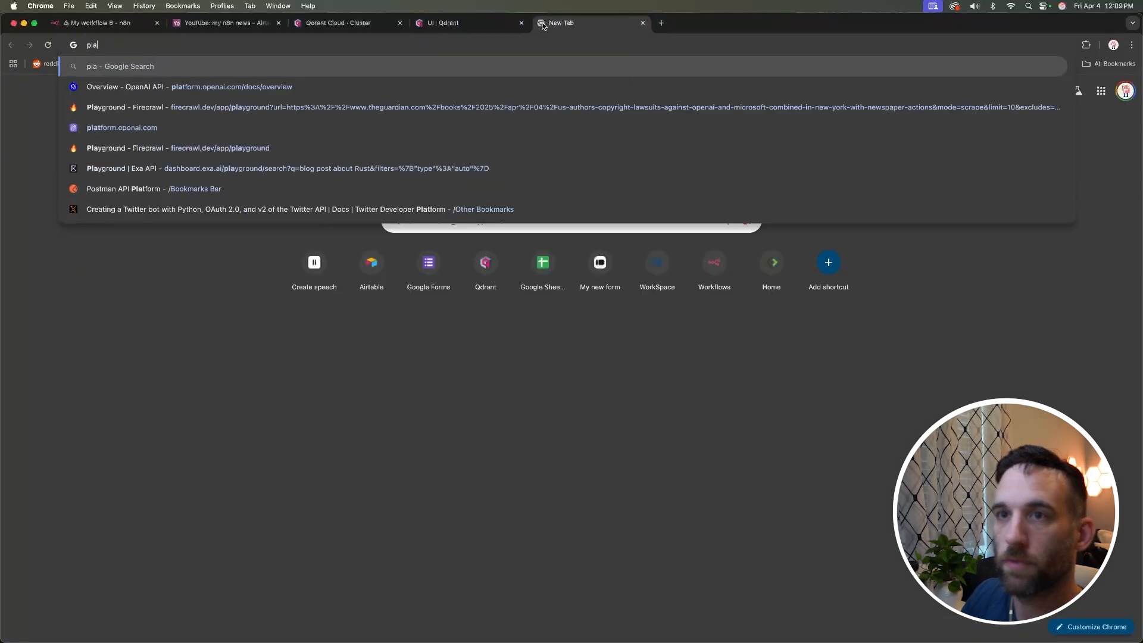
pyautogui.write('tf')
pyautogui.press('Return')
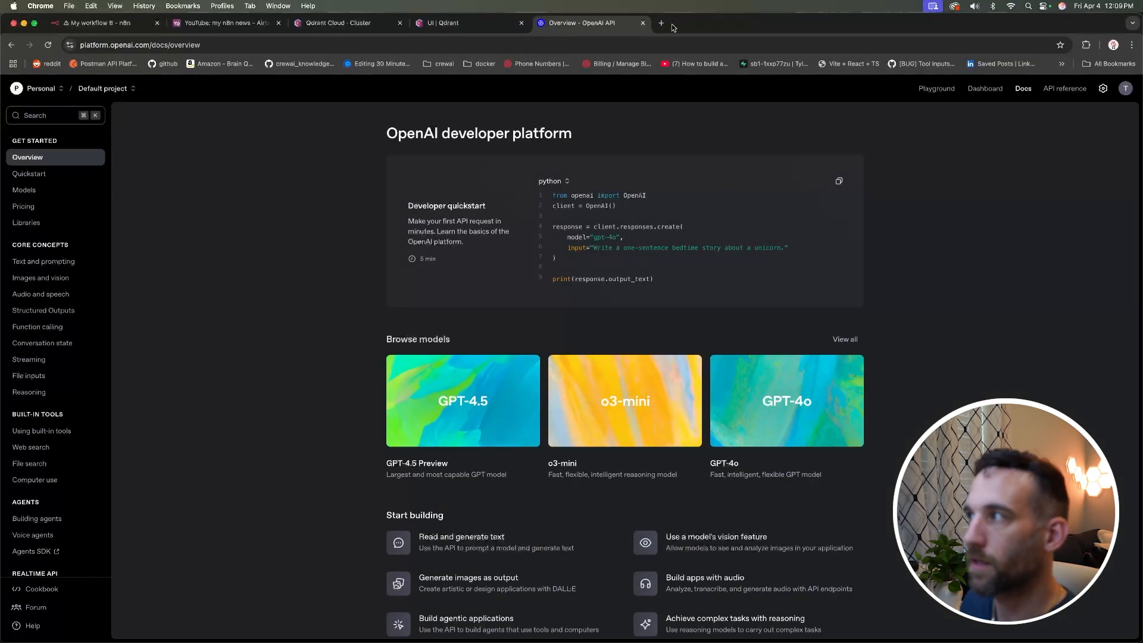
pyautogui.click(1102, 89)
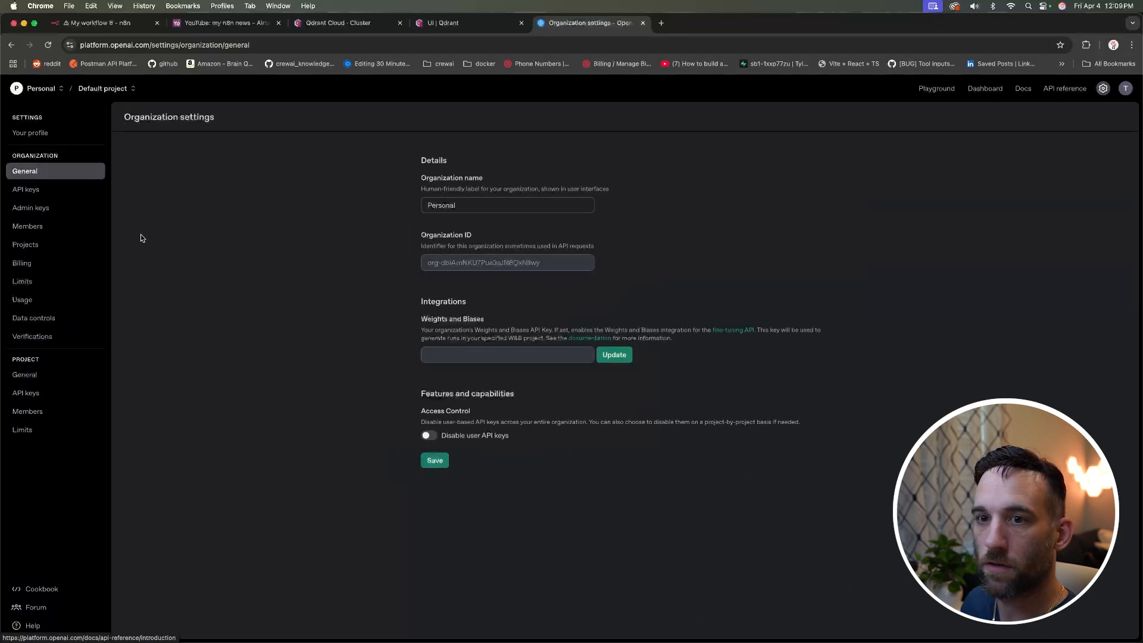
pyautogui.click(26, 393)
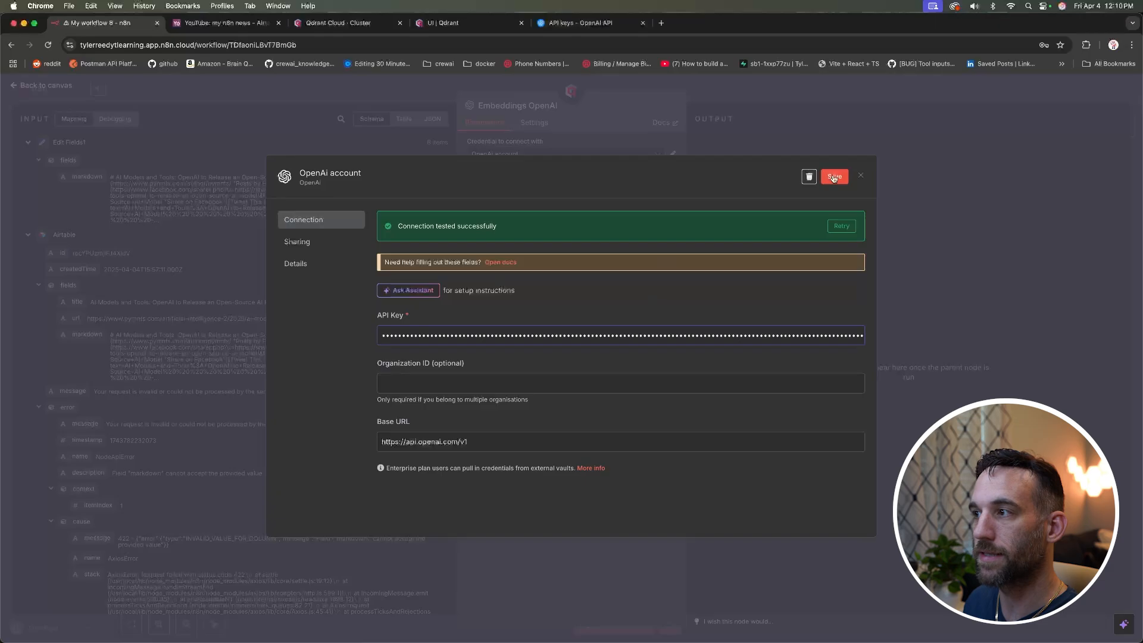
pyautogui.click(834, 177)
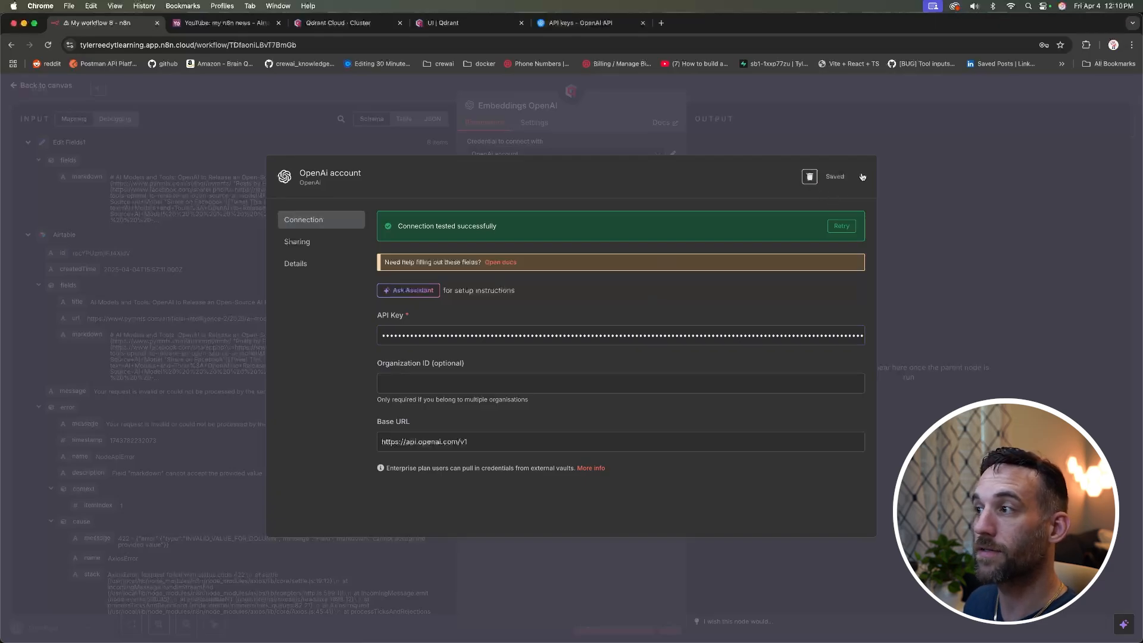
# Step: Keep text-embedding-3-small as the embedding model and move the Embeddings OpenAI node left
pyautogui.click(861, 175)
pyautogui.click(615, 189)
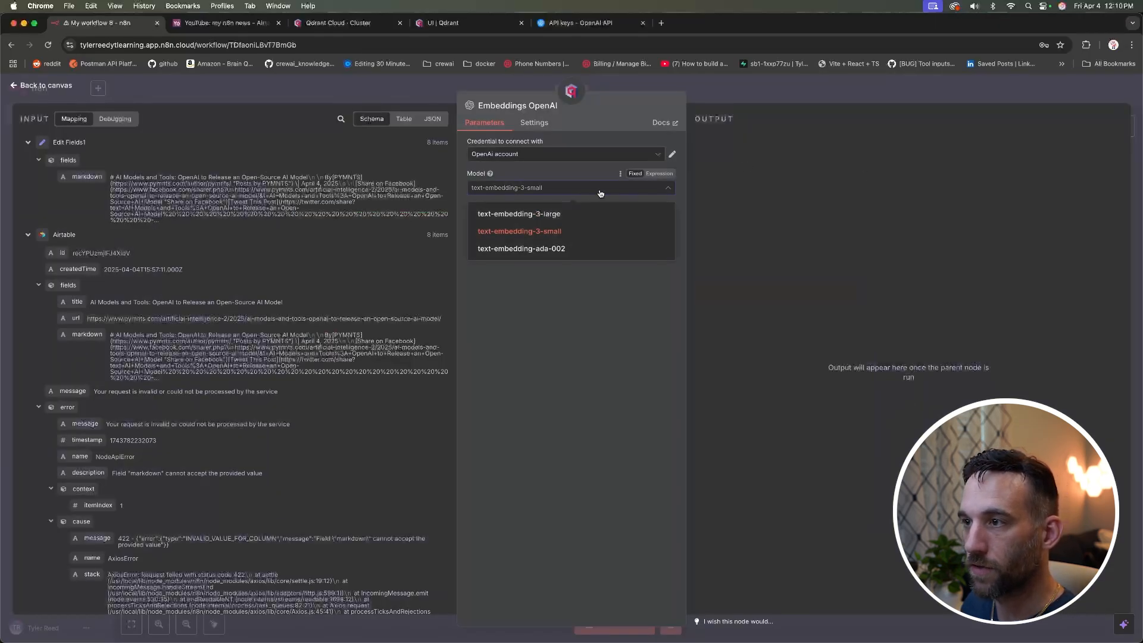
pyautogui.click(555, 230)
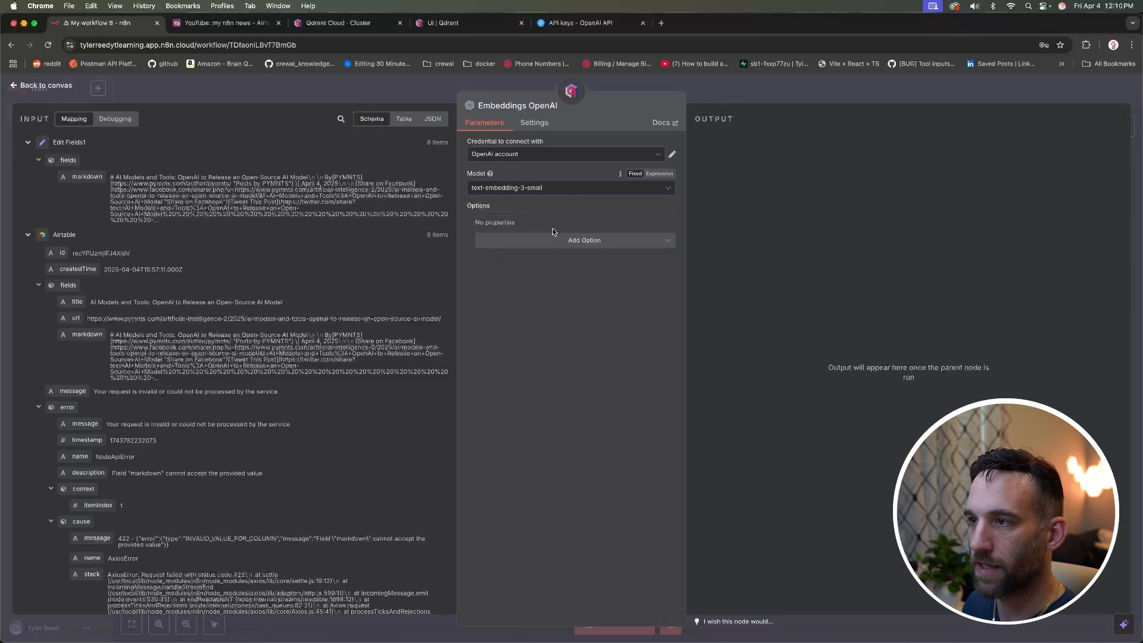
pyautogui.click(57, 89)
pyautogui.moveTo(417, 475); pyautogui.dragTo(335, 474)
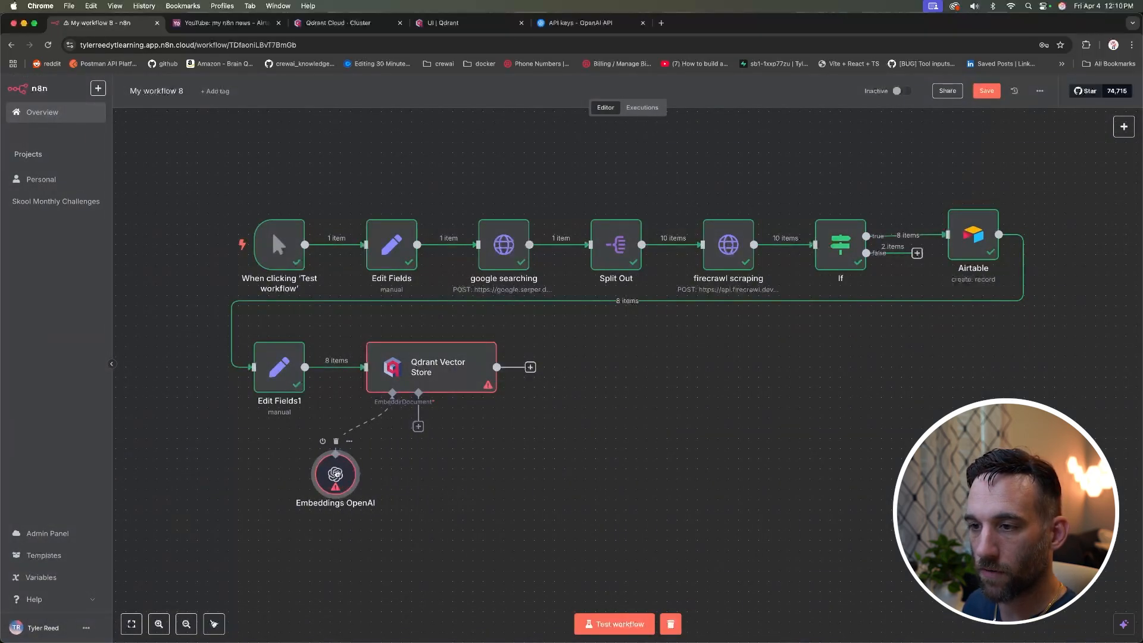
# Step: Add a Default Data Loader to the Qdrant Vector Store's document input
pyautogui.click(418, 426)
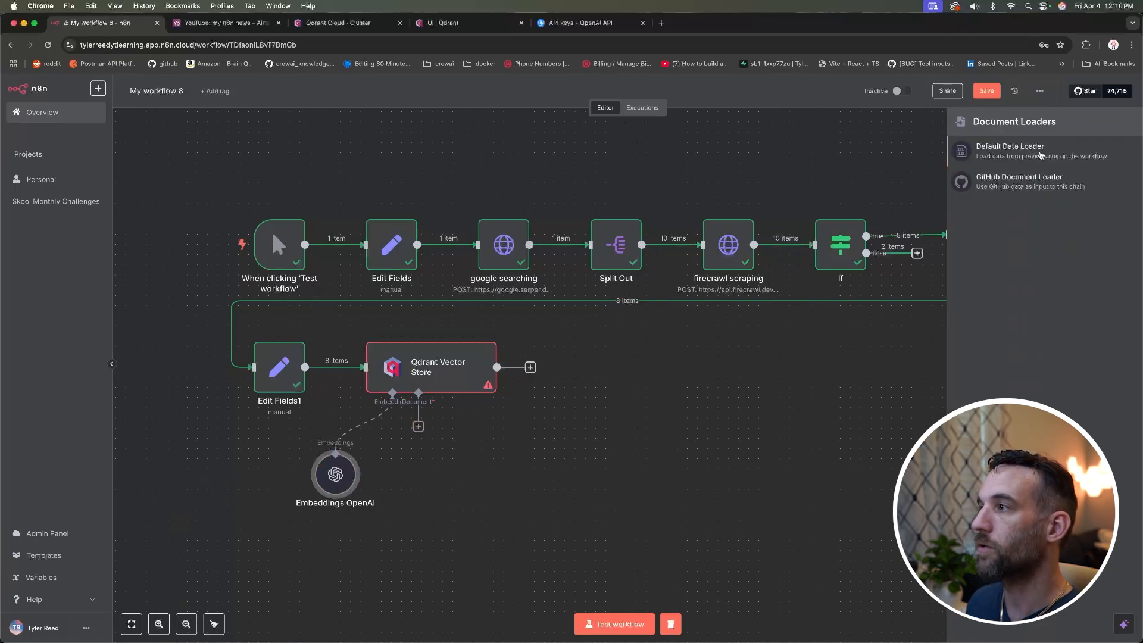
pyautogui.click(1028, 156)
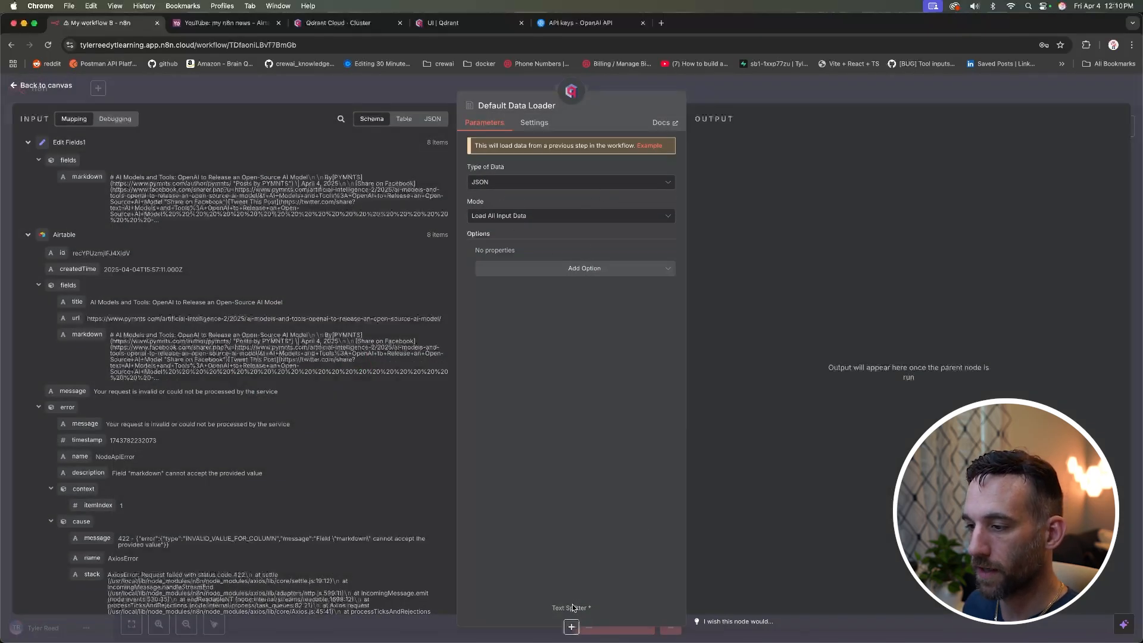
pyautogui.click(69, 84)
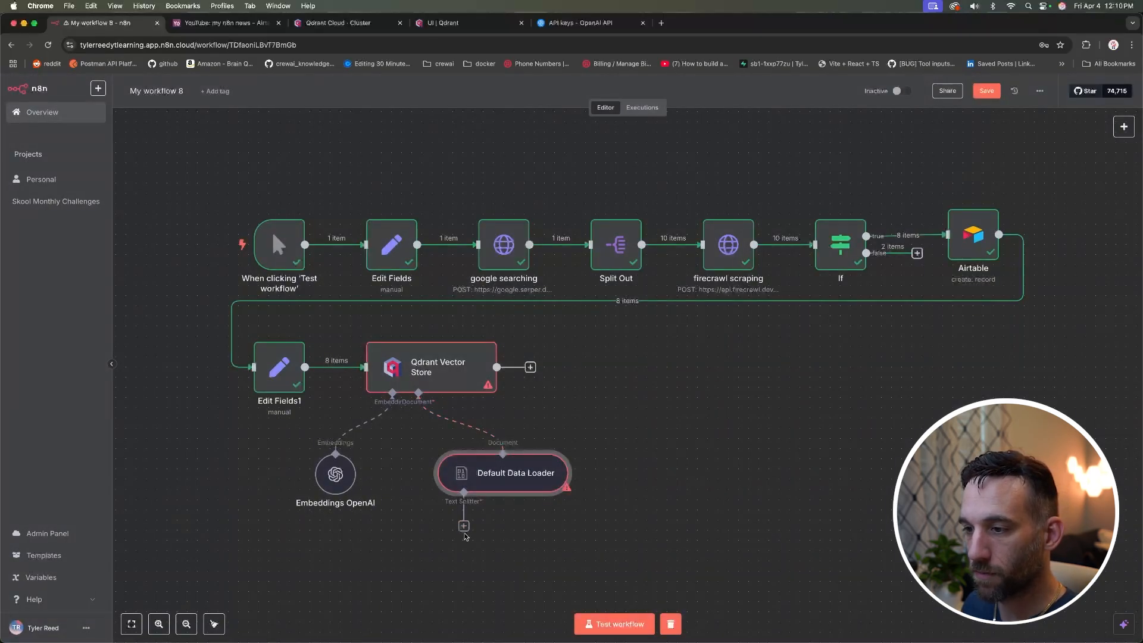
# Step: Add a Recursive Character Text Splitter to the loader with chunk size 2000 and overlap 200
pyautogui.click(463, 527)
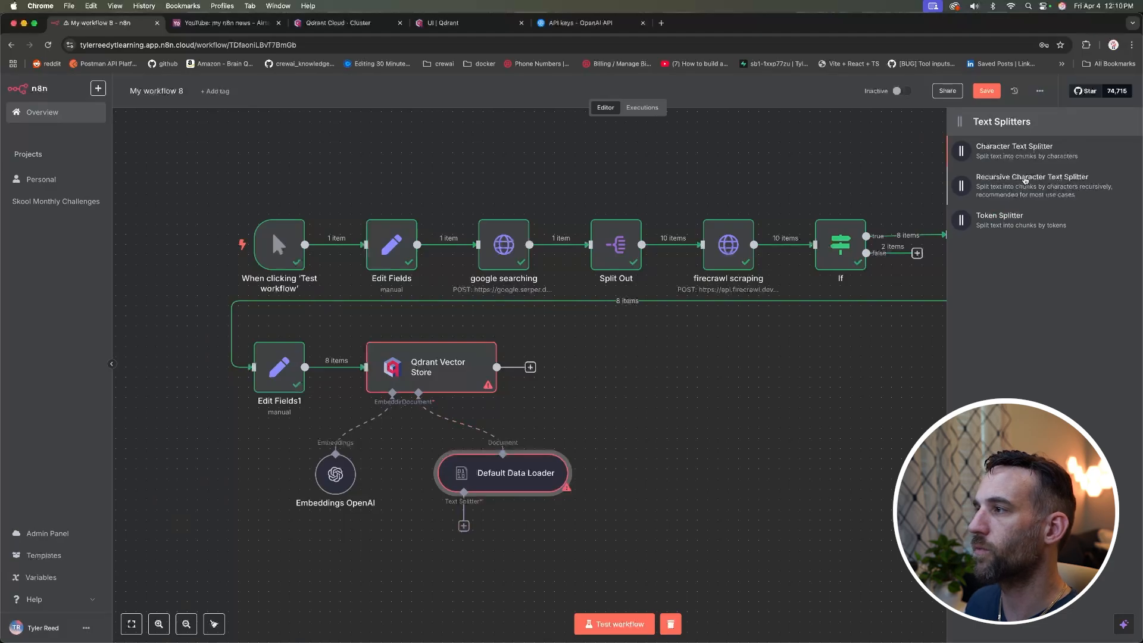
pyautogui.click(1033, 192)
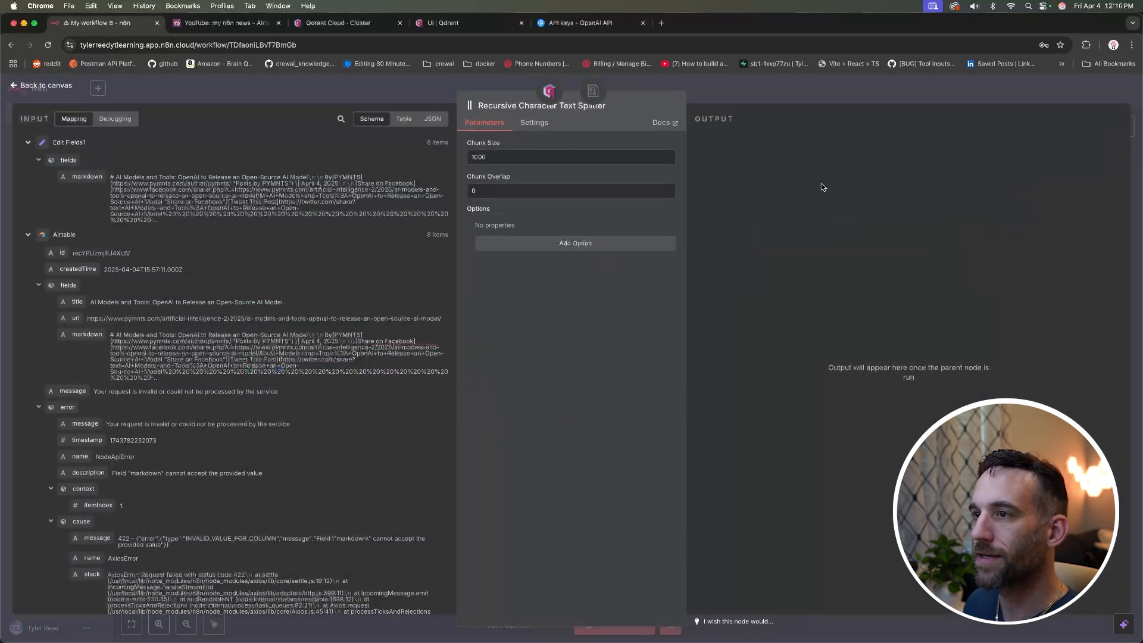
pyautogui.moveTo(494, 156); pyautogui.dragTo(442, 158)
pyautogui.write('2')
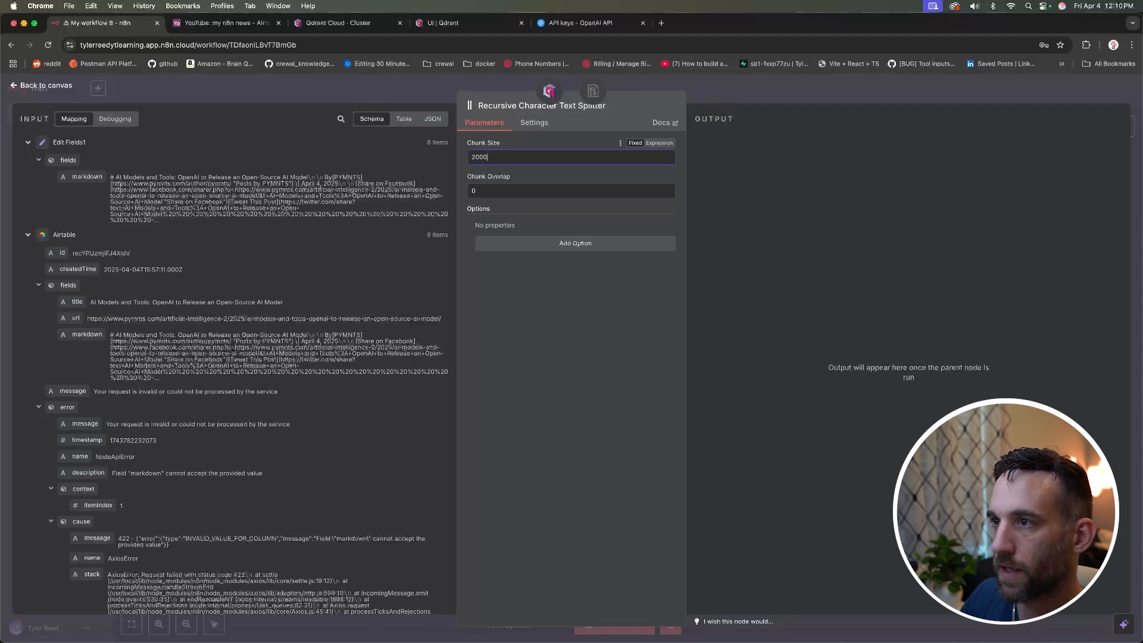
pyautogui.press('Tab')
pyautogui.write('200')
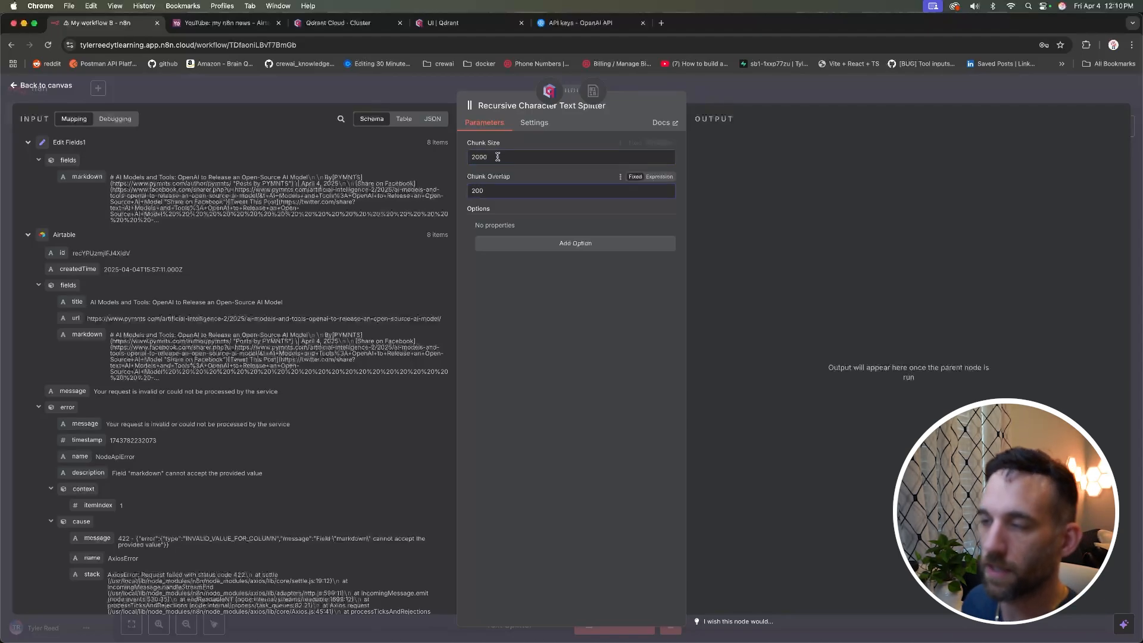
pyautogui.click(537, 300)
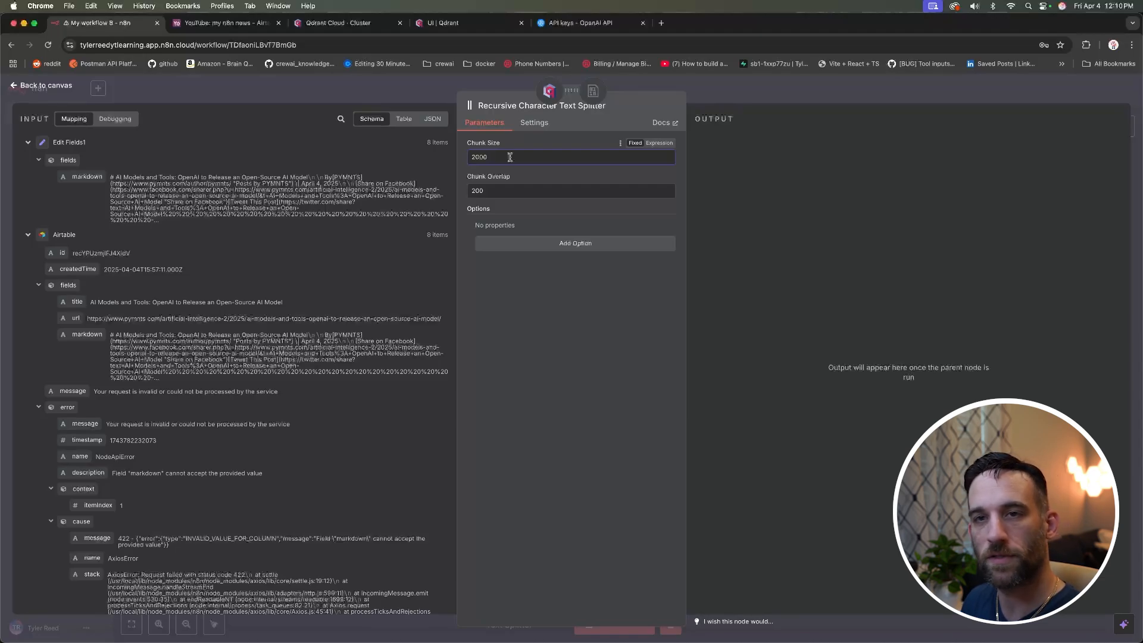
pyautogui.moveTo(510, 157); pyautogui.dragTo(466, 191)
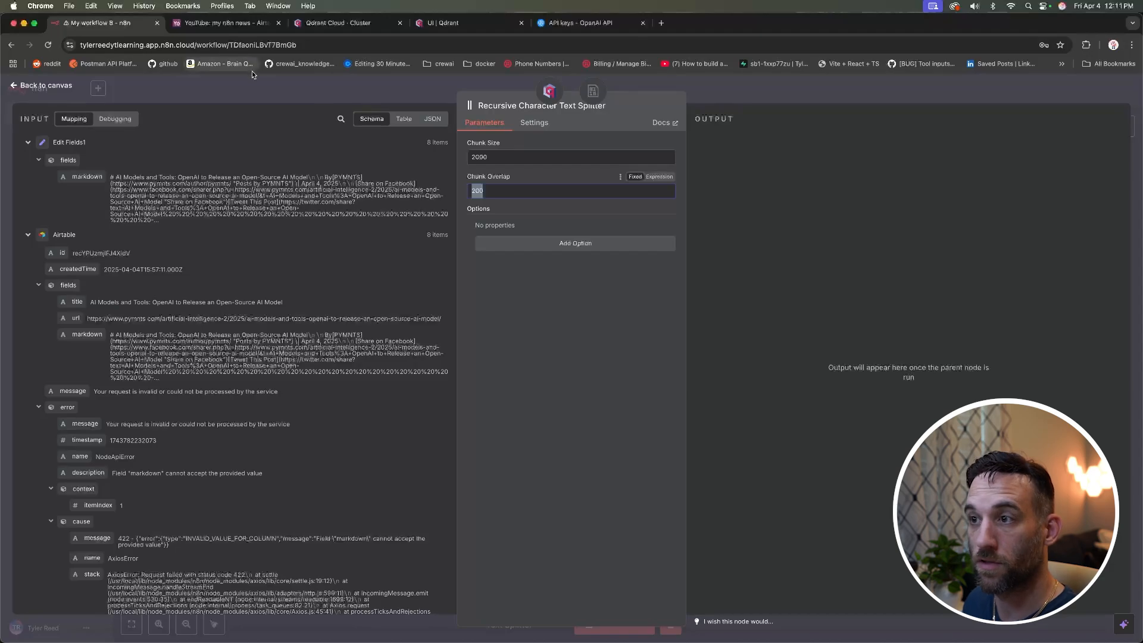
pyautogui.click(234, 91)
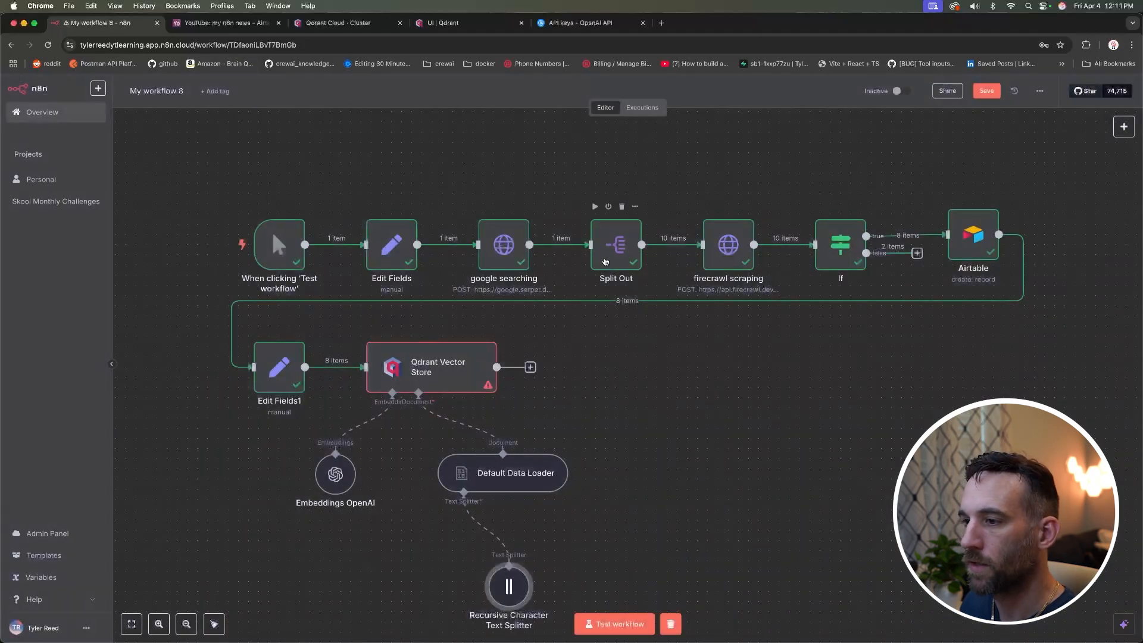
# Step: Review the vector store run's 192 output items, execution log and Default Data Loader's chunks
pyautogui.moveTo(513, 589); pyautogui.dragTo(512, 558)
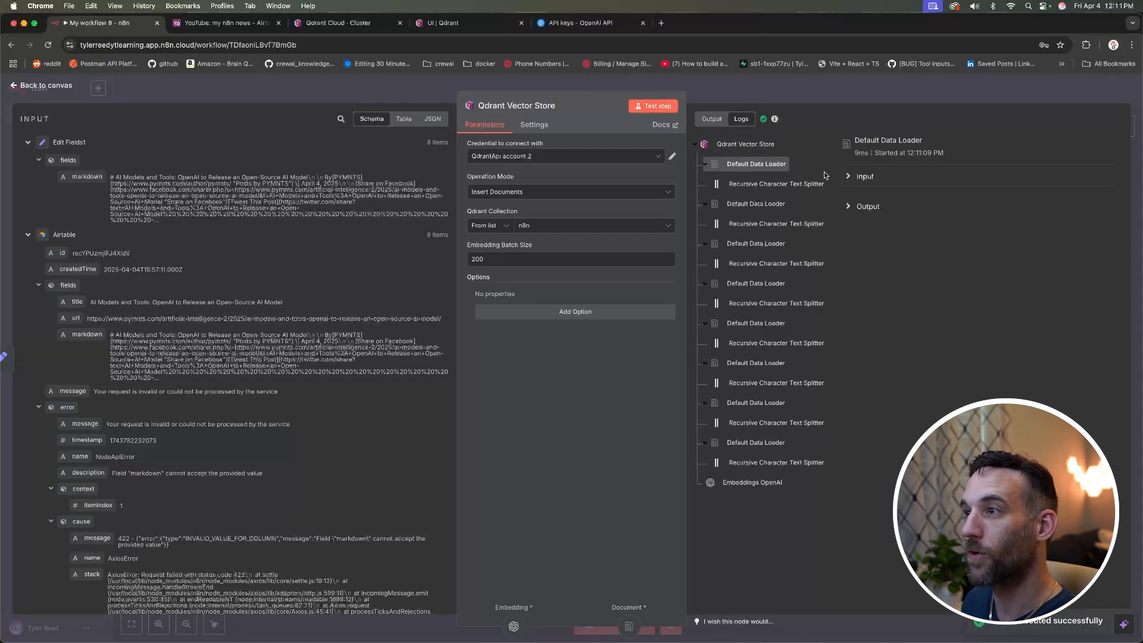
pyautogui.click(703, 122)
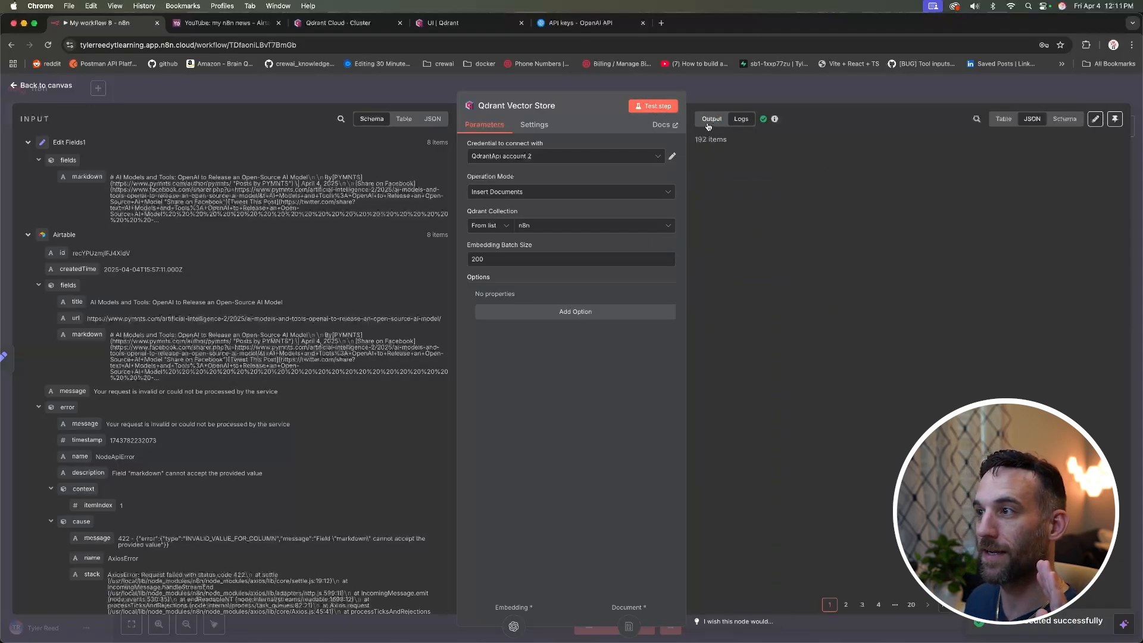
pyautogui.click(740, 119)
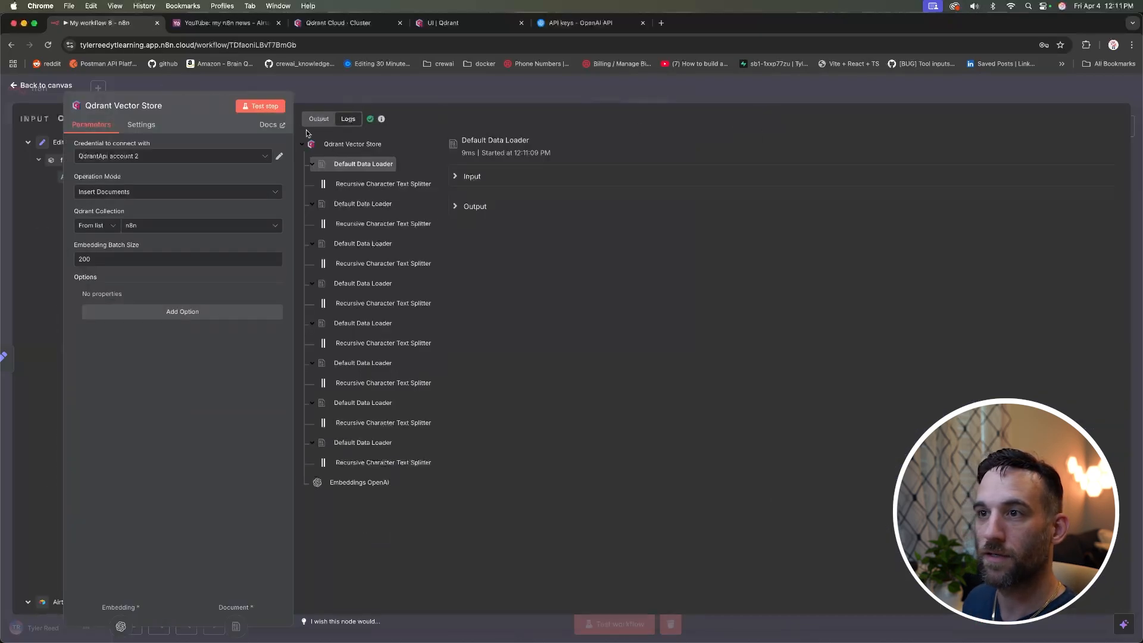
pyautogui.click(464, 179)
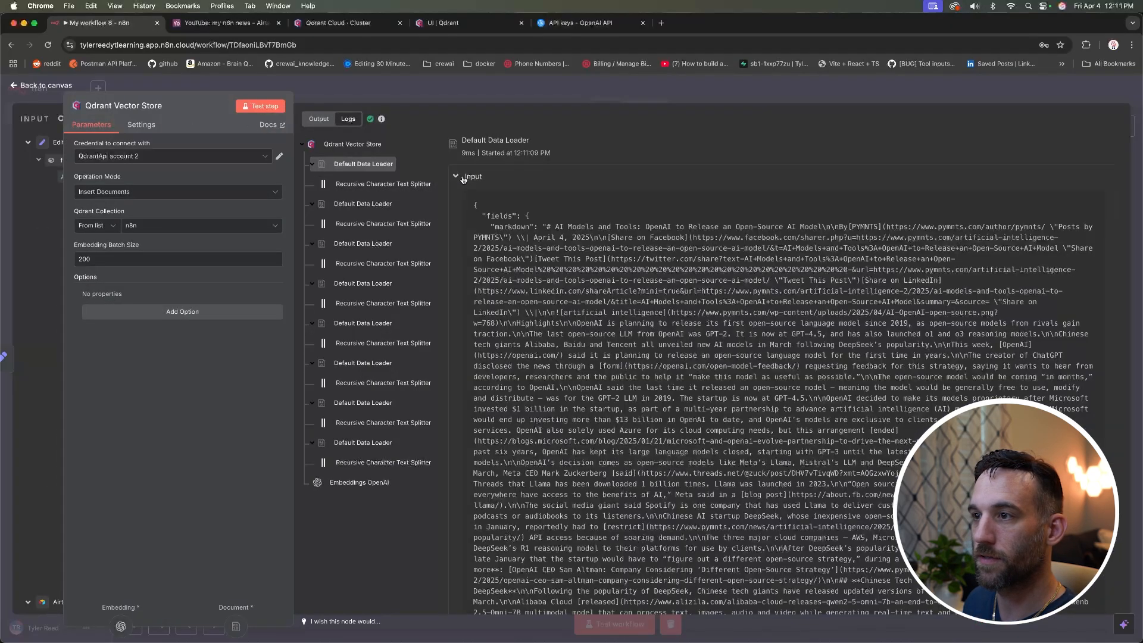
pyautogui.click(463, 178)
pyautogui.click(465, 205)
pyautogui.scroll(-5, 620, 371)
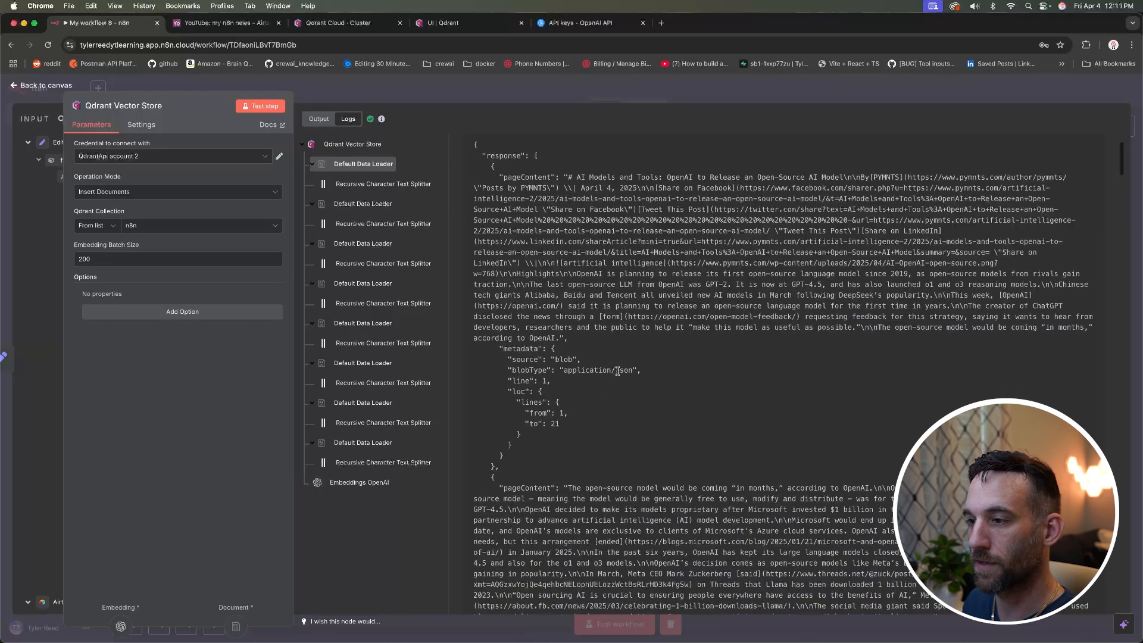
pyautogui.scroll(5, 619, 370)
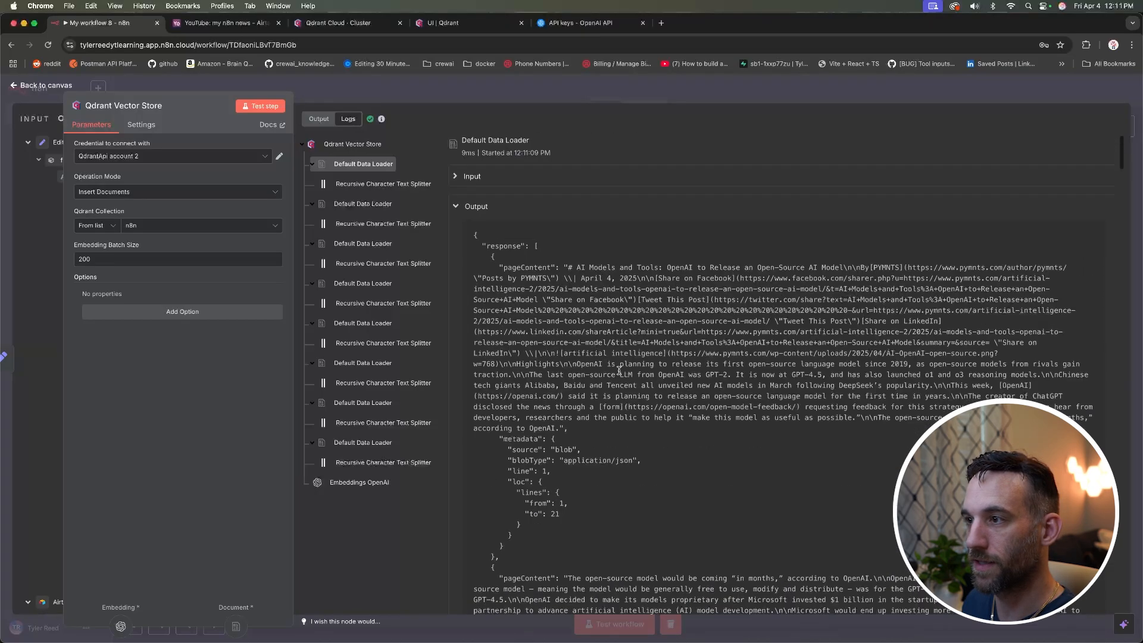
pyautogui.moveTo(568, 267); pyautogui.dragTo(872, 366)
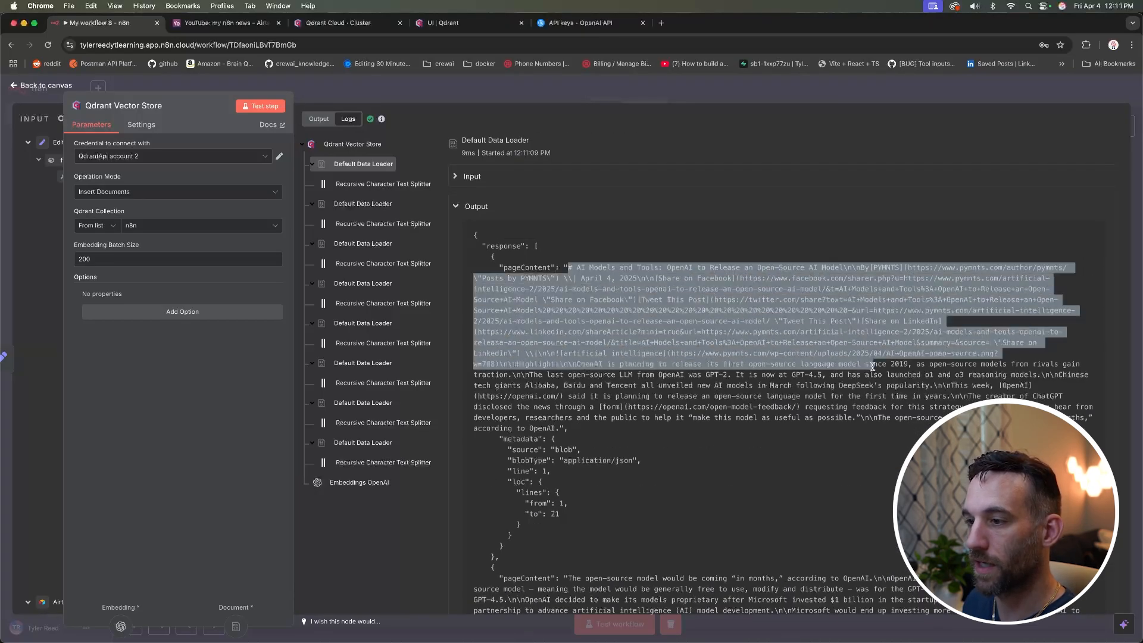
pyautogui.scroll(-15, 633, 350)
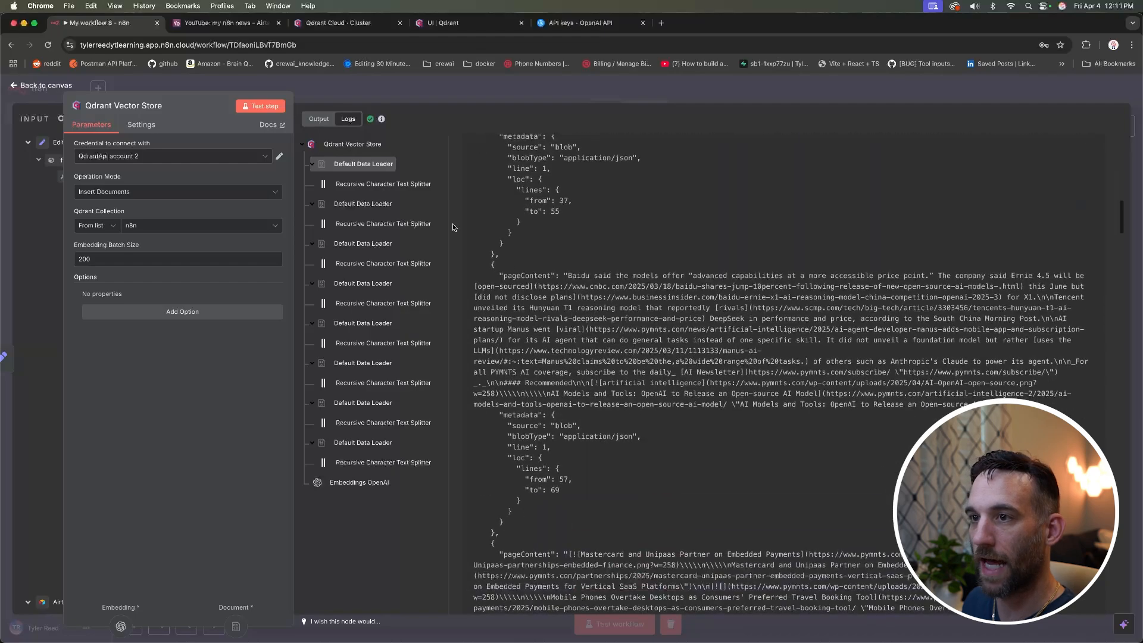
pyautogui.click(36, 87)
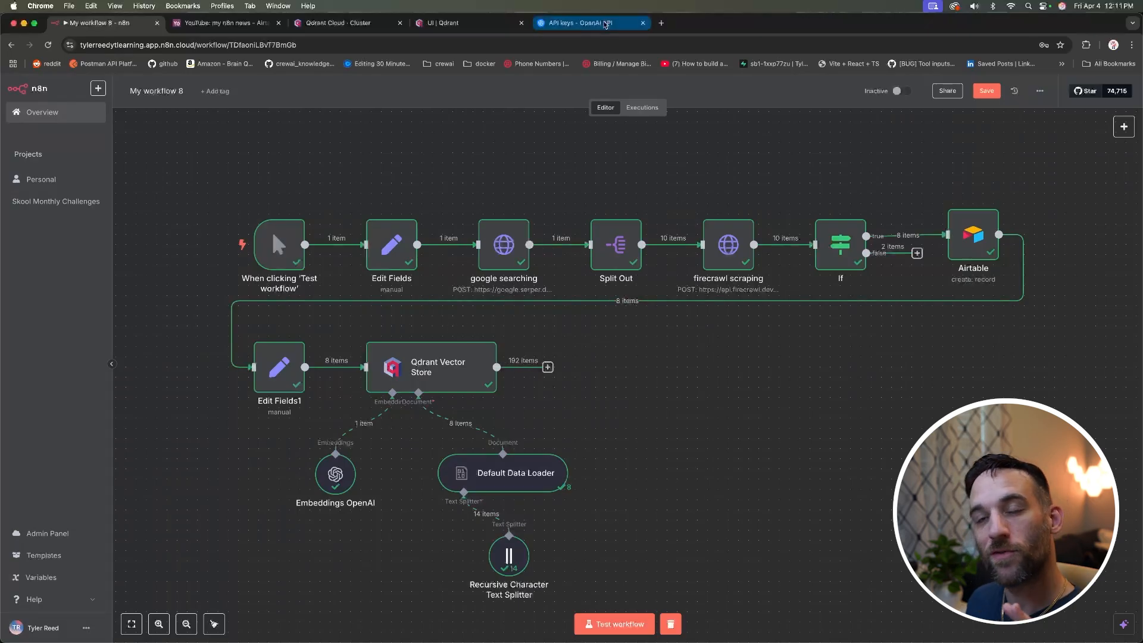
# Step: Browse the n8n collection's stored points in the Qdrant dashboard, then open its graph view
pyautogui.click(455, 22)
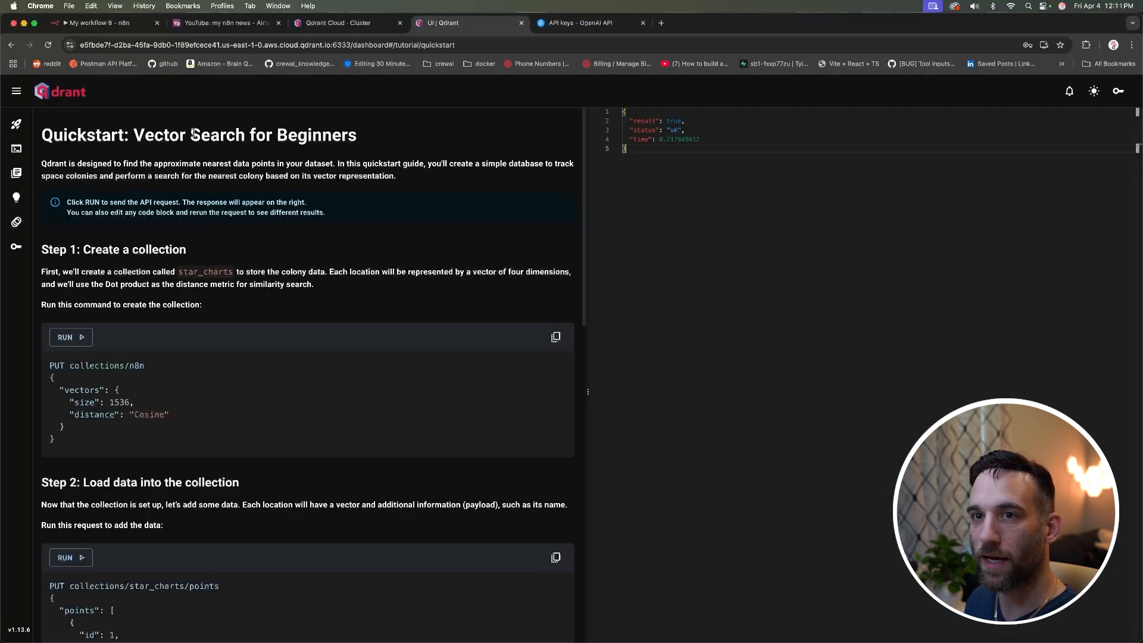
pyautogui.press('super+w')
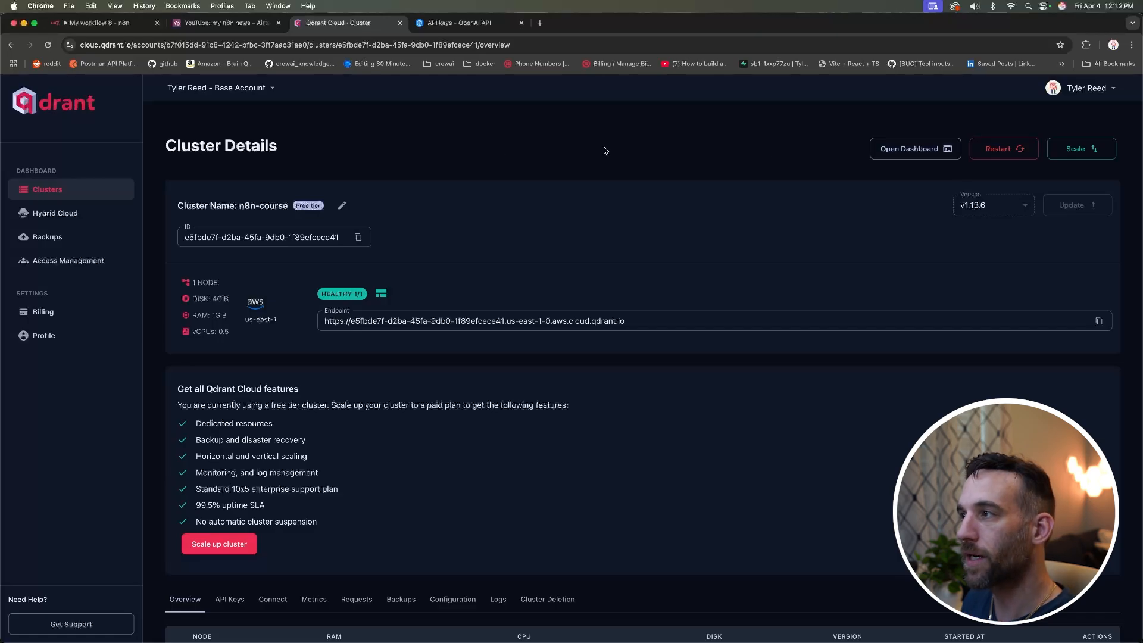
pyautogui.click(917, 153)
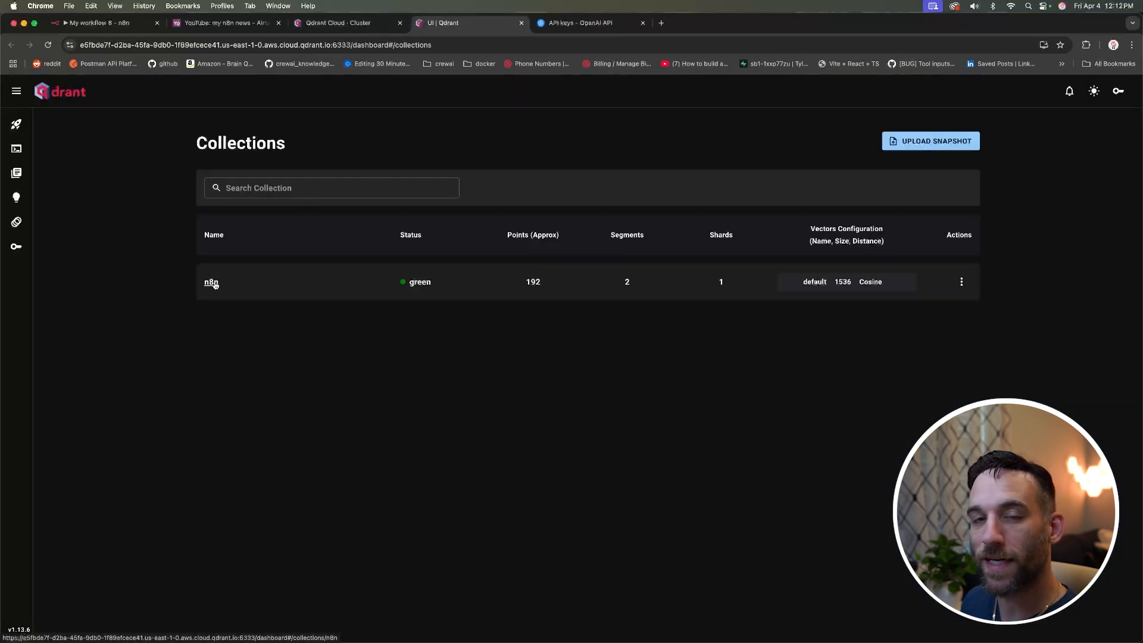
pyautogui.moveTo(543, 289); pyautogui.dragTo(530, 284)
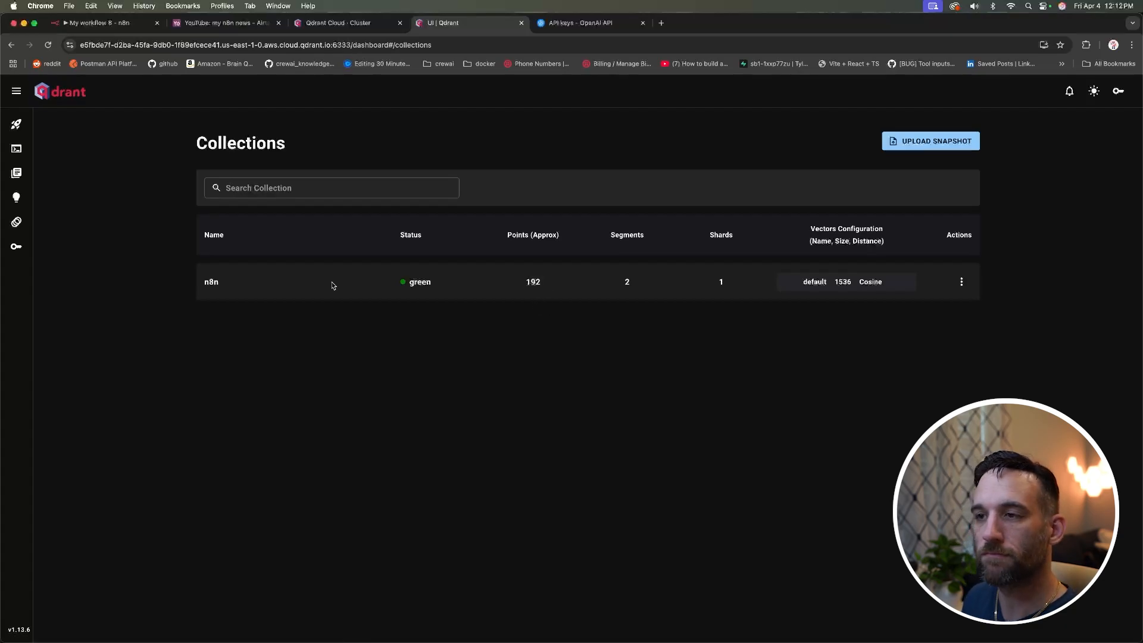
pyautogui.click(212, 283)
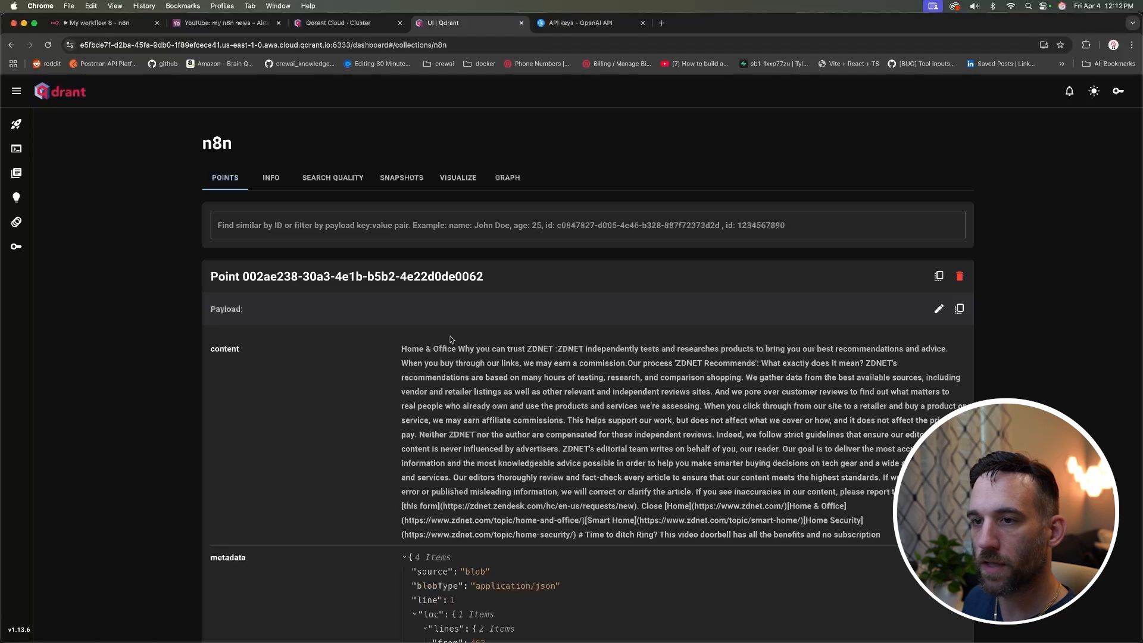
pyautogui.scroll(-5, 423, 315)
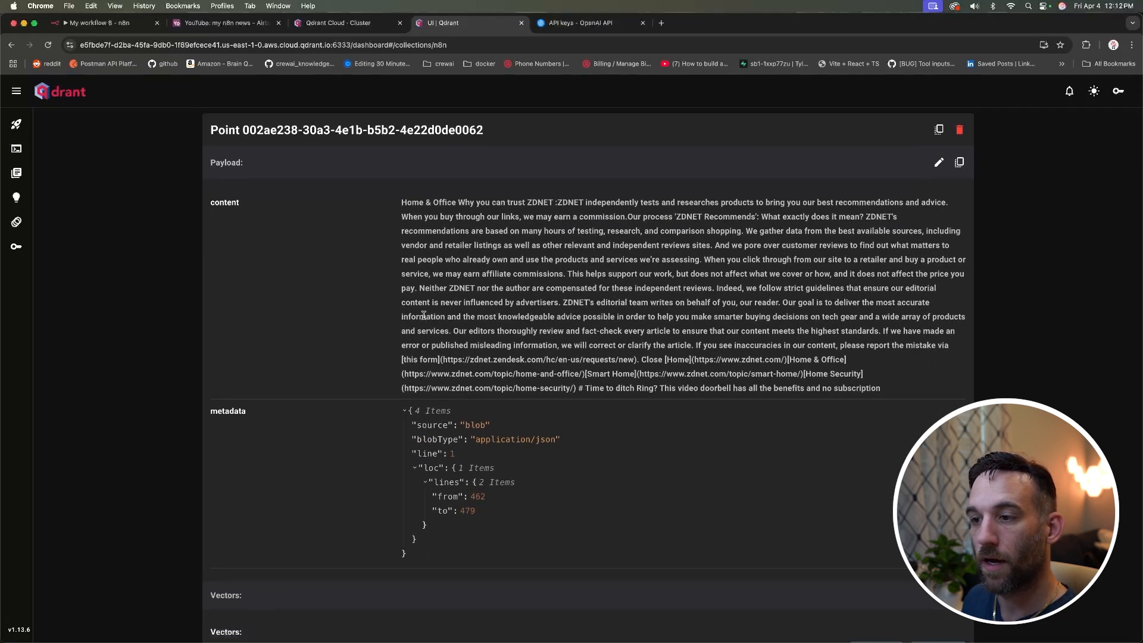
pyautogui.scroll(2, 424, 314)
pyautogui.scroll(-12, 424, 319)
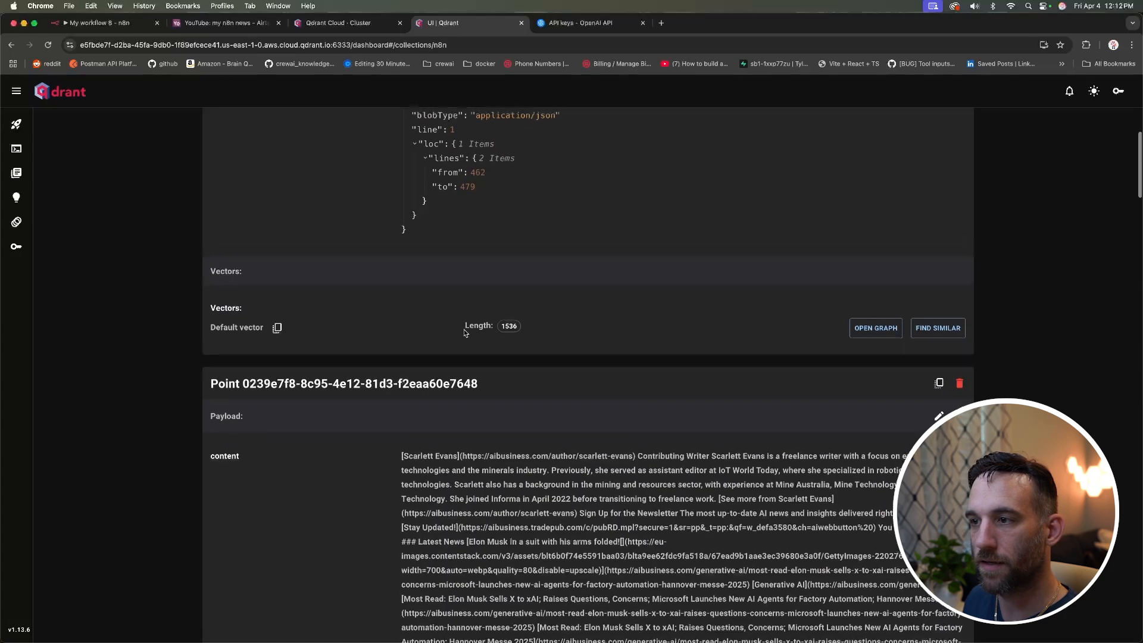
pyautogui.scroll(15, 417, 310)
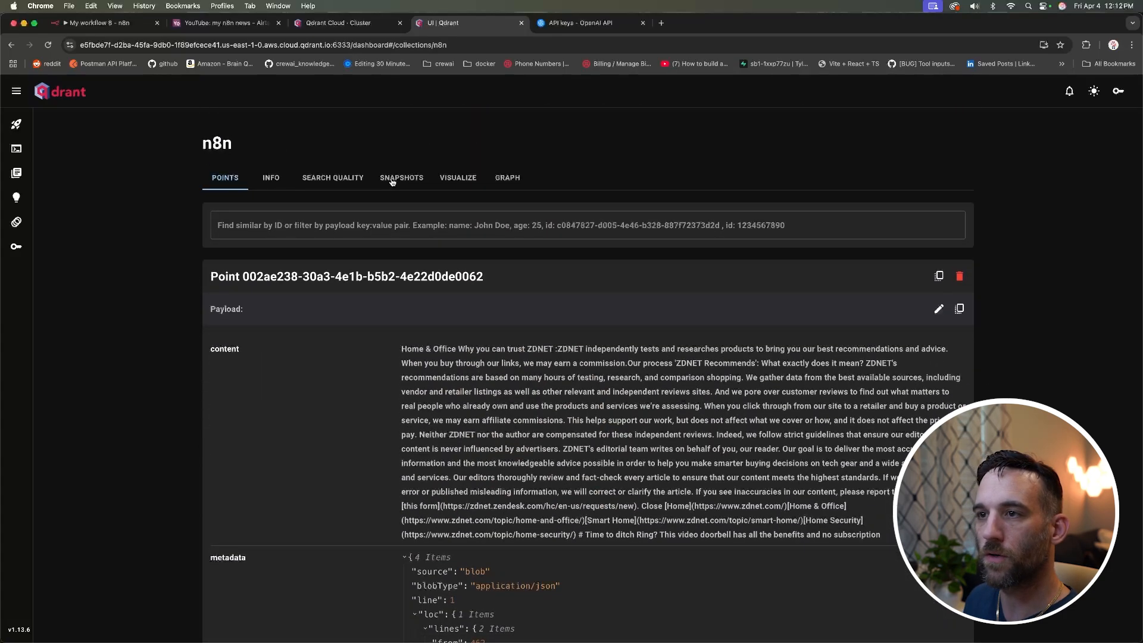
pyautogui.click(513, 179)
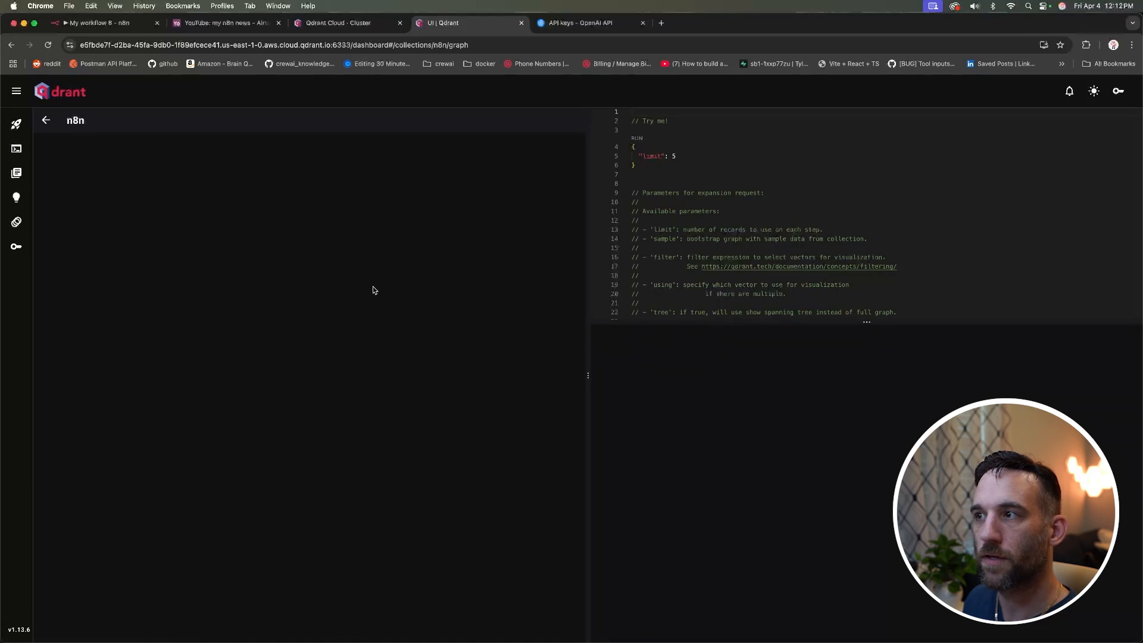
# Step: Change the graph query limit from 5 to 200 and run it
pyautogui.click(680, 157)
pyautogui.press('BackSpace')
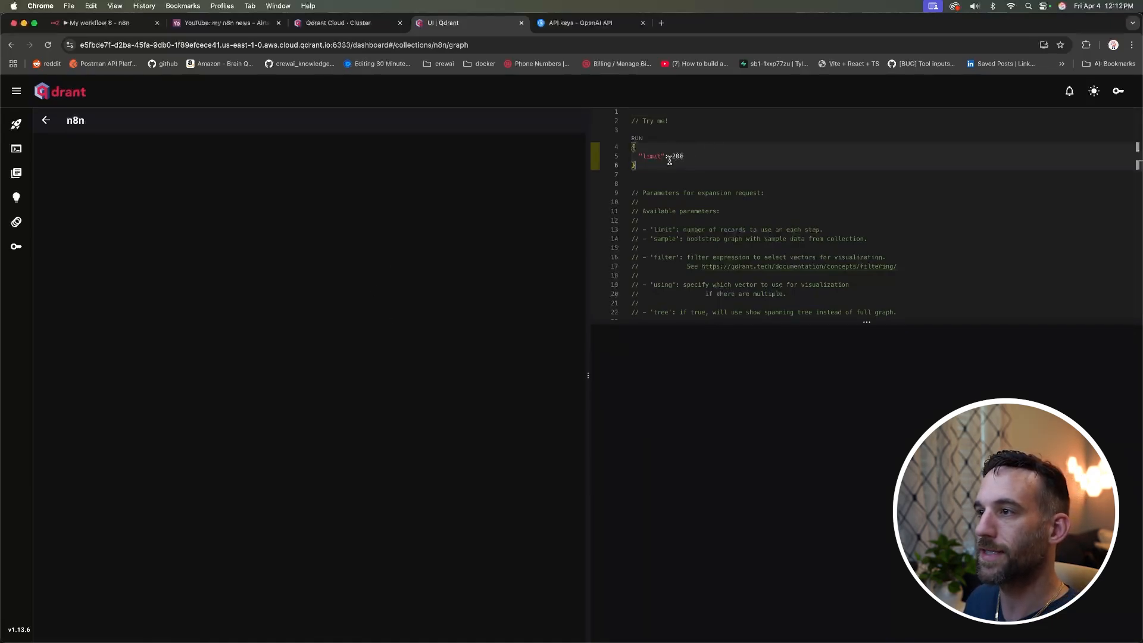
pyautogui.click(638, 140)
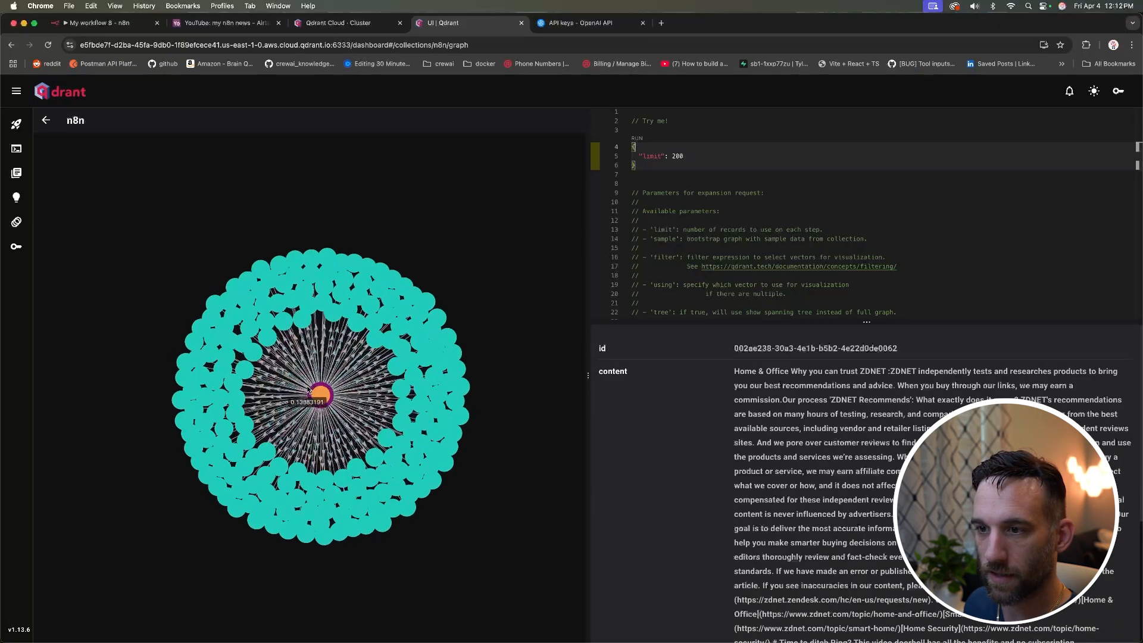
# Step: Inspect several points in the collection graph, then return to the n8n workflow
pyautogui.click(340, 319)
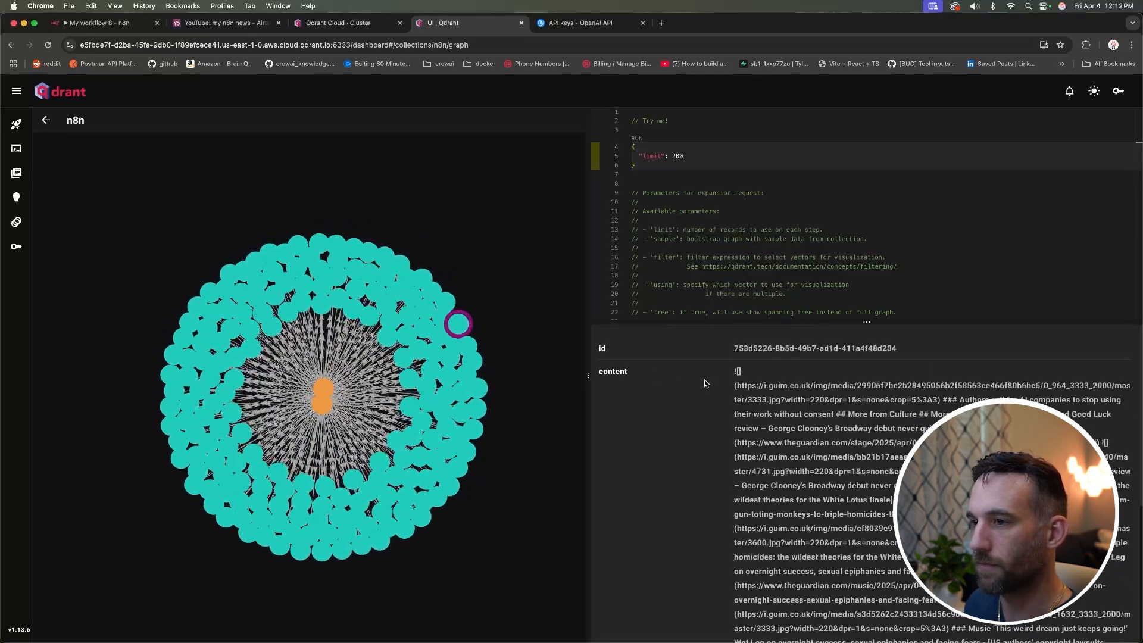
pyautogui.click(381, 329)
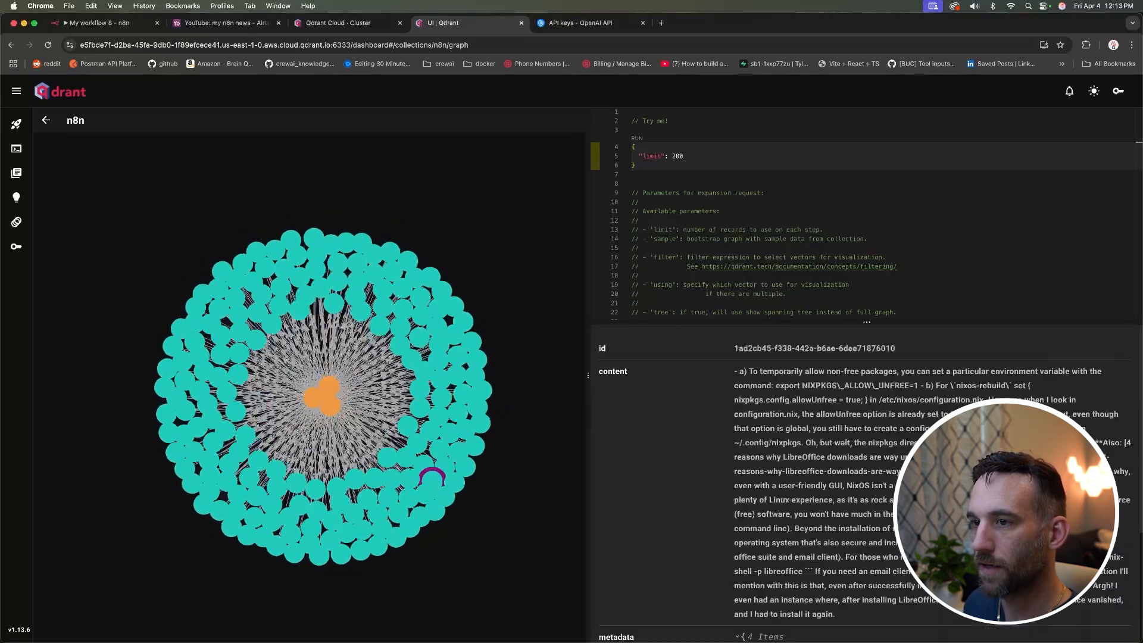
pyautogui.scroll(-5, 836, 451)
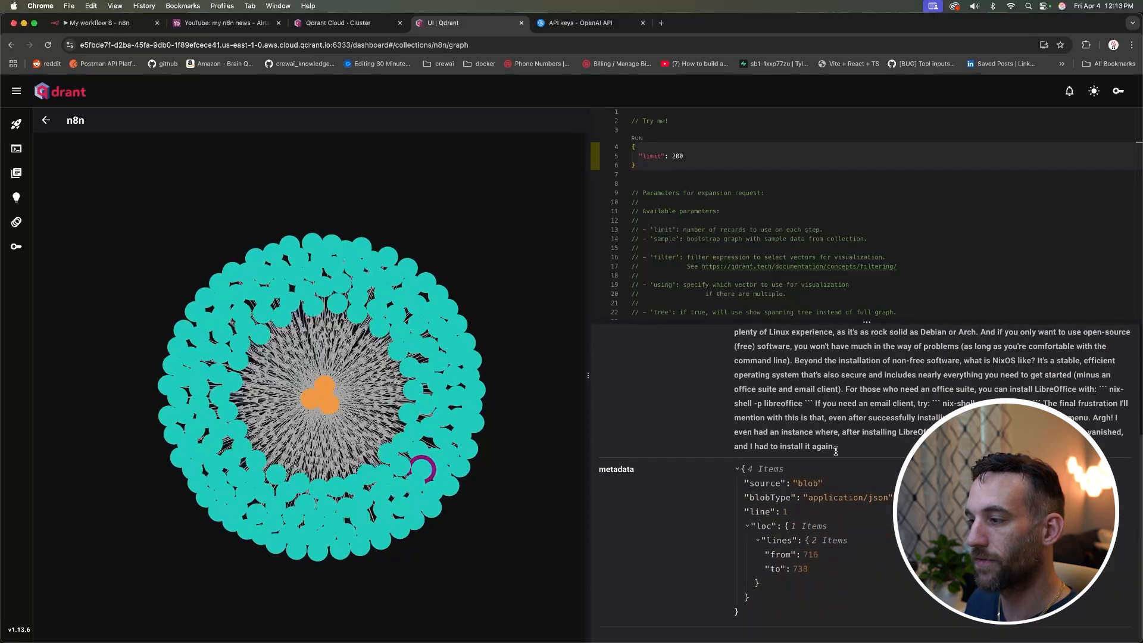
pyautogui.scroll(5, 837, 454)
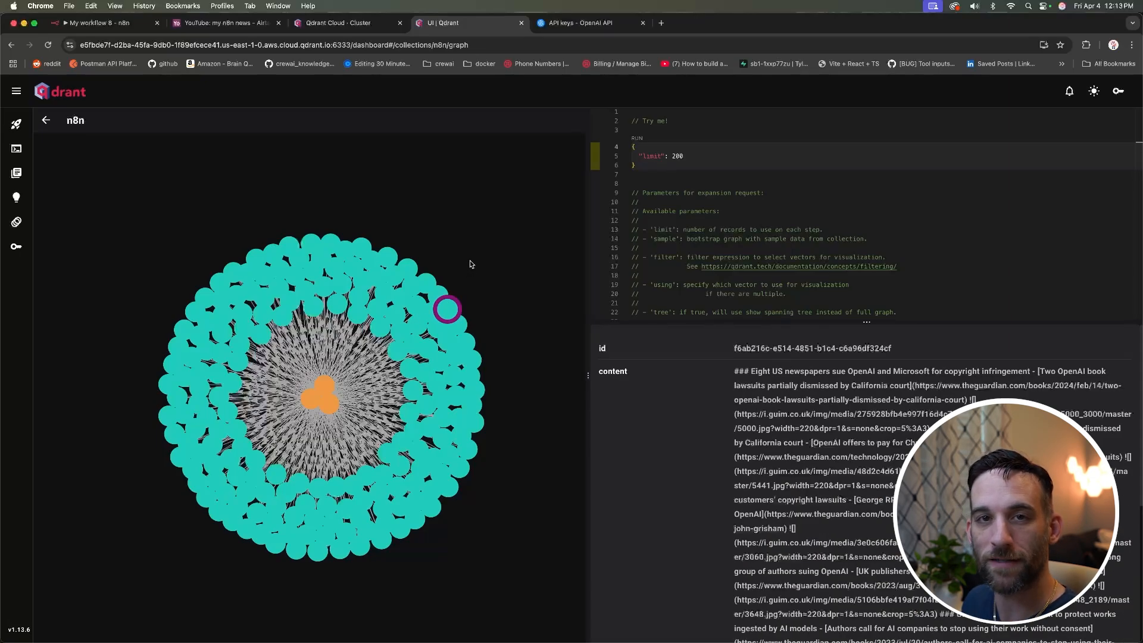
pyautogui.click(98, 22)
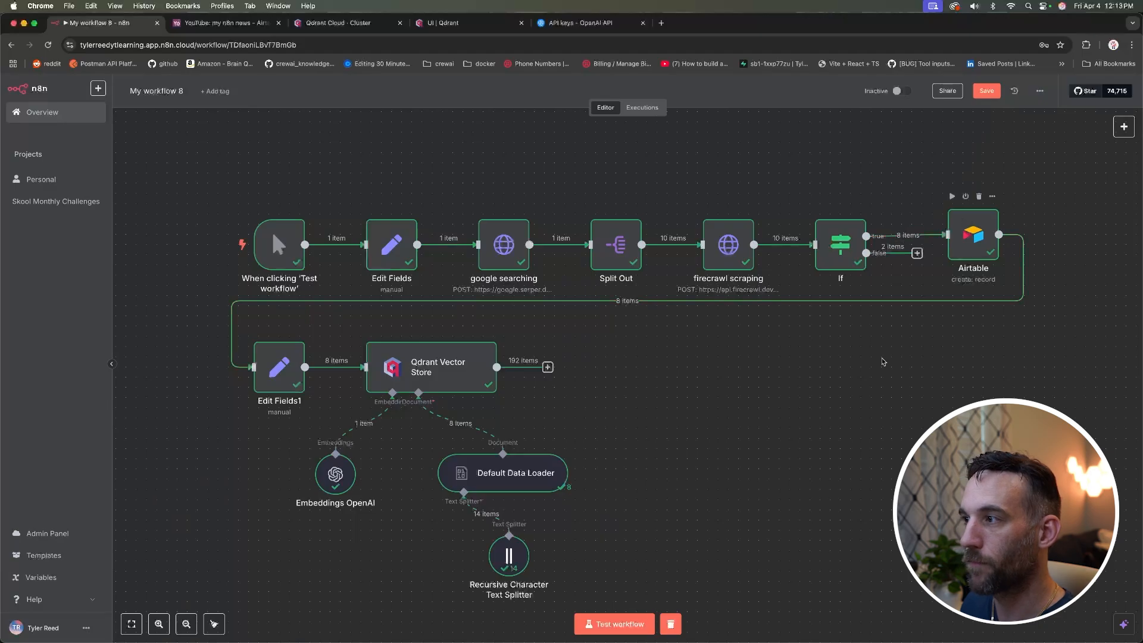
# Step: Move the Recursive Character Text Splitter node to the left on the canvas
pyautogui.scroll(-1, 732, 410)
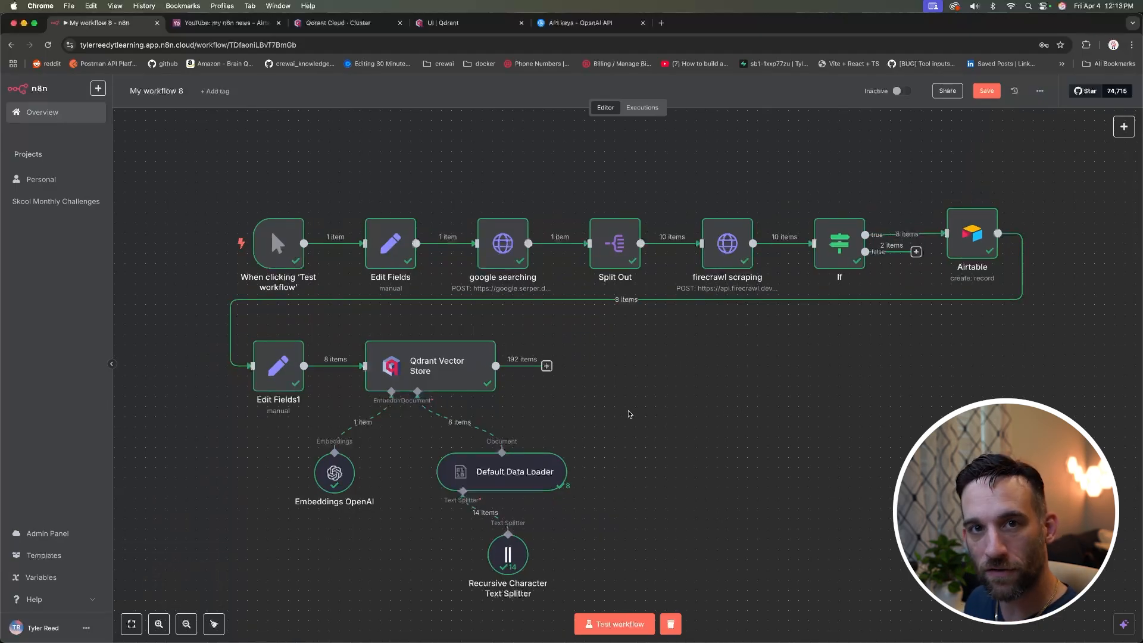
pyautogui.moveTo(507, 556); pyautogui.dragTo(415, 557)
pyautogui.scroll(-1, 630, 530)
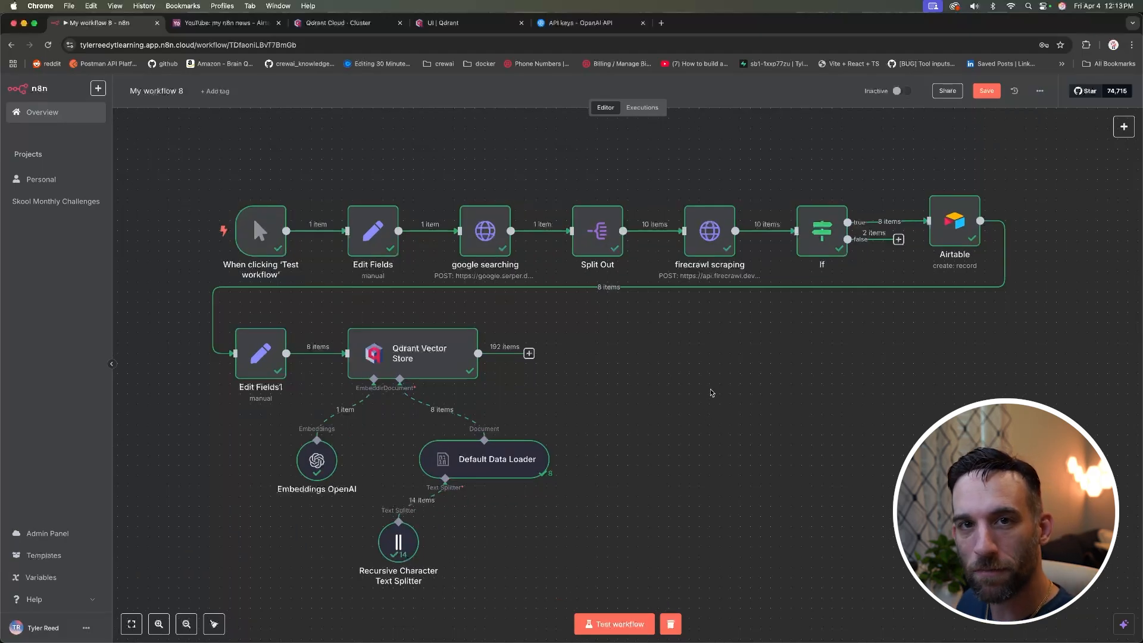
# Step: Add a chat message trigger node to the canvas and position it
pyautogui.rightClick(726, 396)
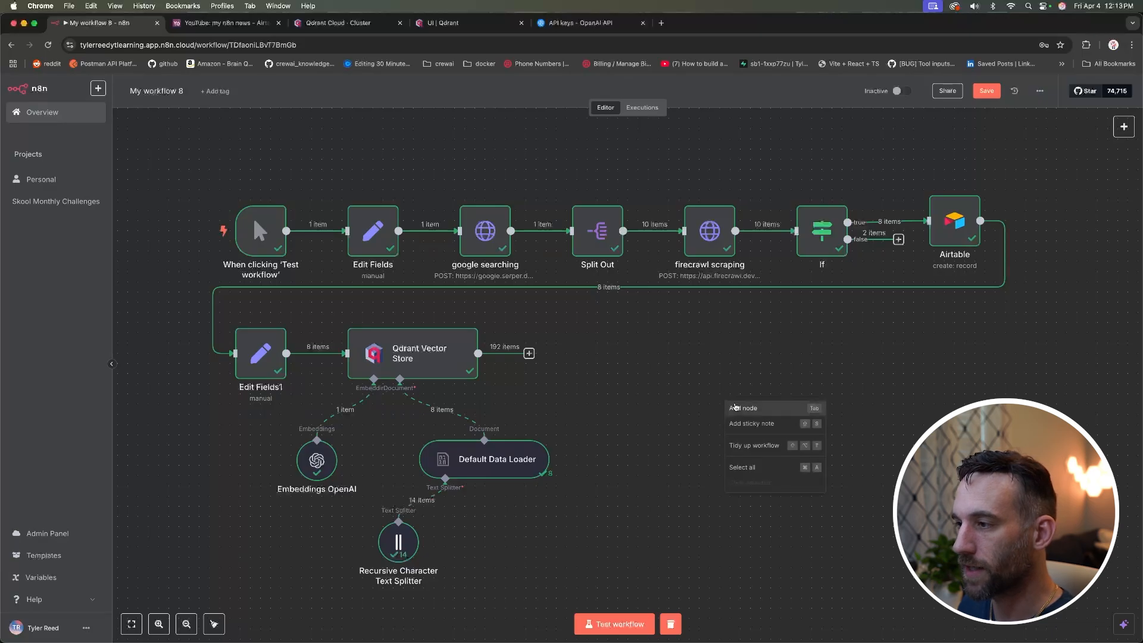
pyautogui.click(701, 373)
pyautogui.rightClick(732, 388)
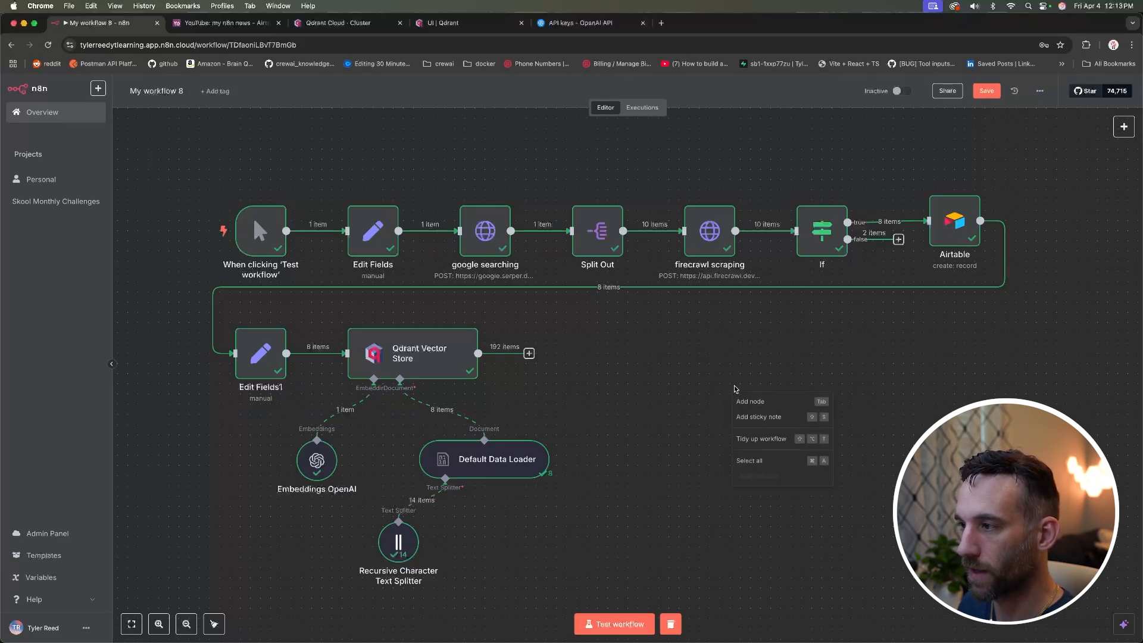
pyautogui.click(768, 401)
pyautogui.write('chat')
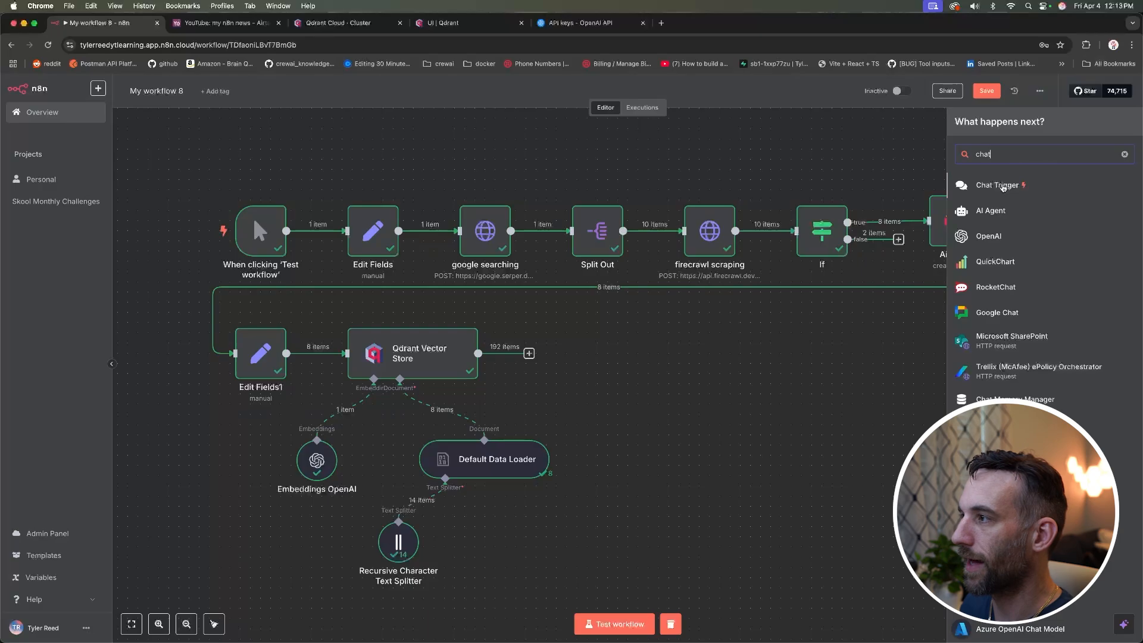
pyautogui.click(1003, 188)
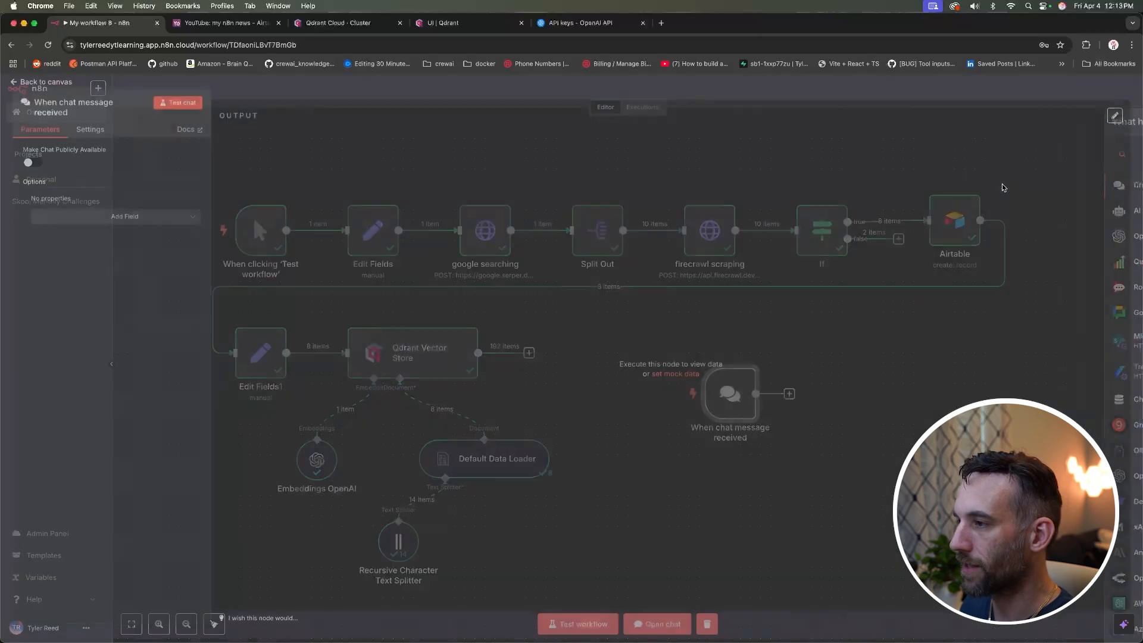
pyautogui.click(42, 89)
pyautogui.moveTo(730, 394); pyautogui.dragTo(689, 363)
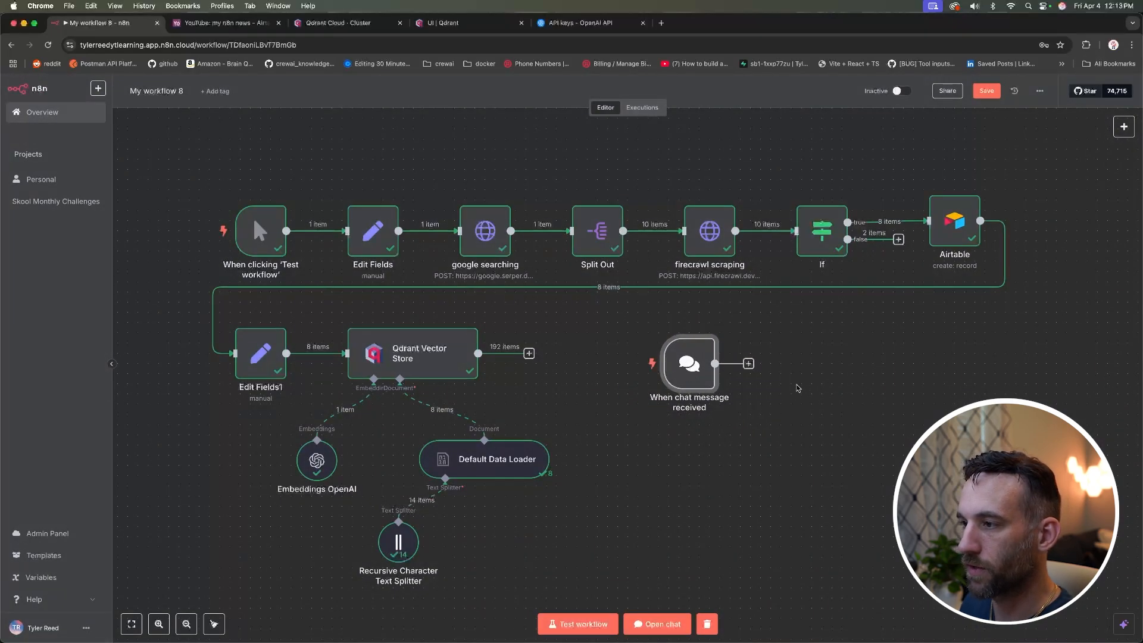
# Step: Connect a new AI Agent after the chat trigger, keeping the default prompt source
pyautogui.click(749, 364)
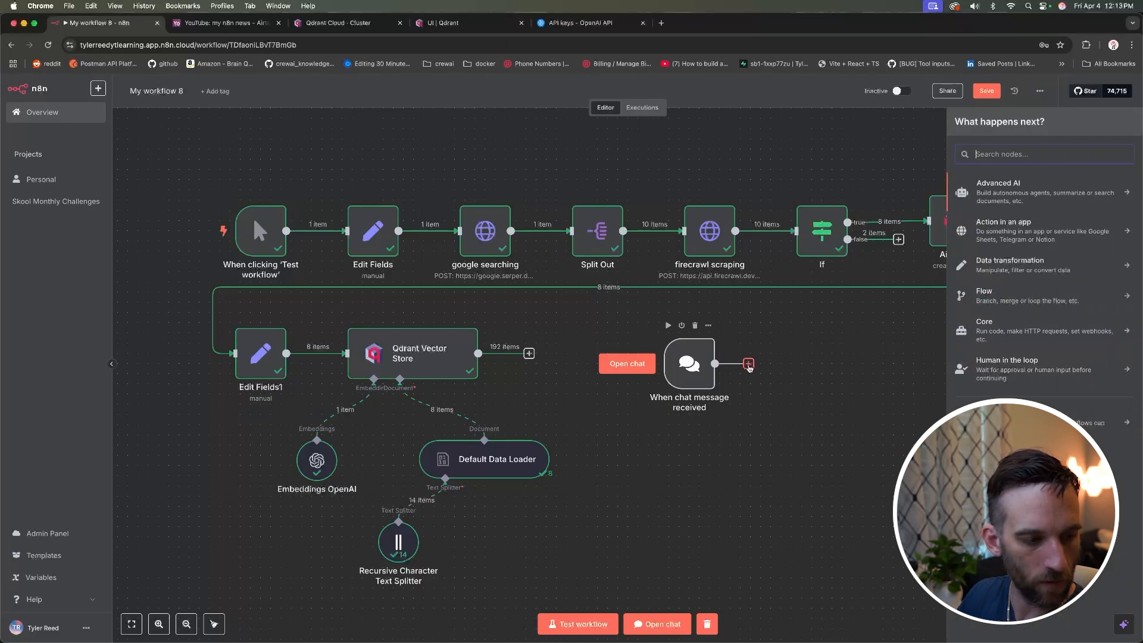
pyautogui.write('ai age')
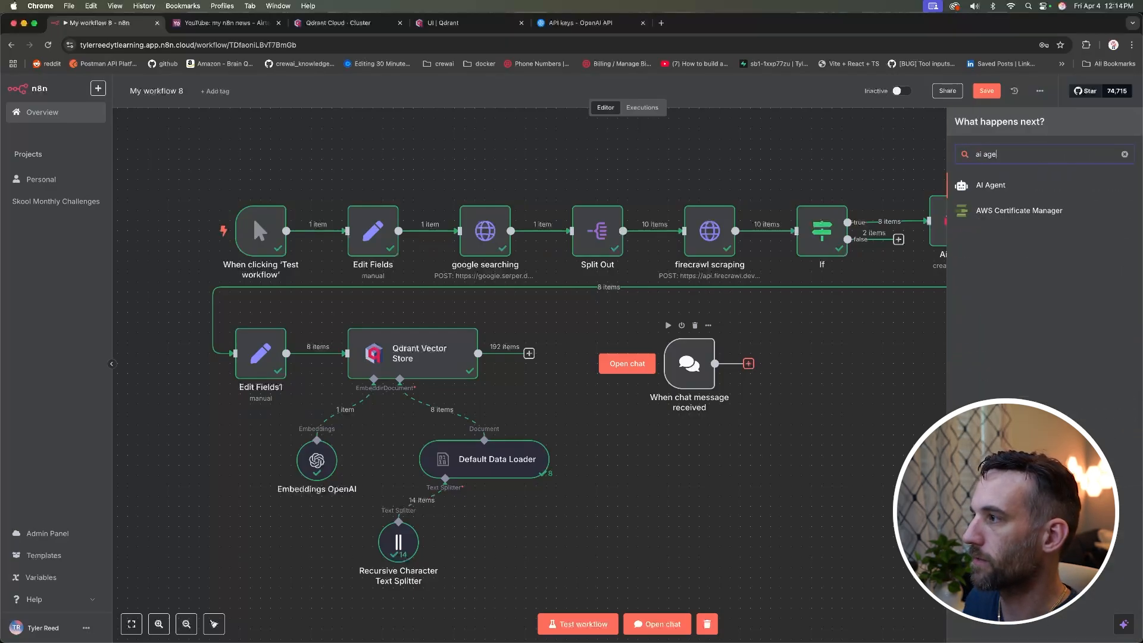
pyautogui.click(1002, 187)
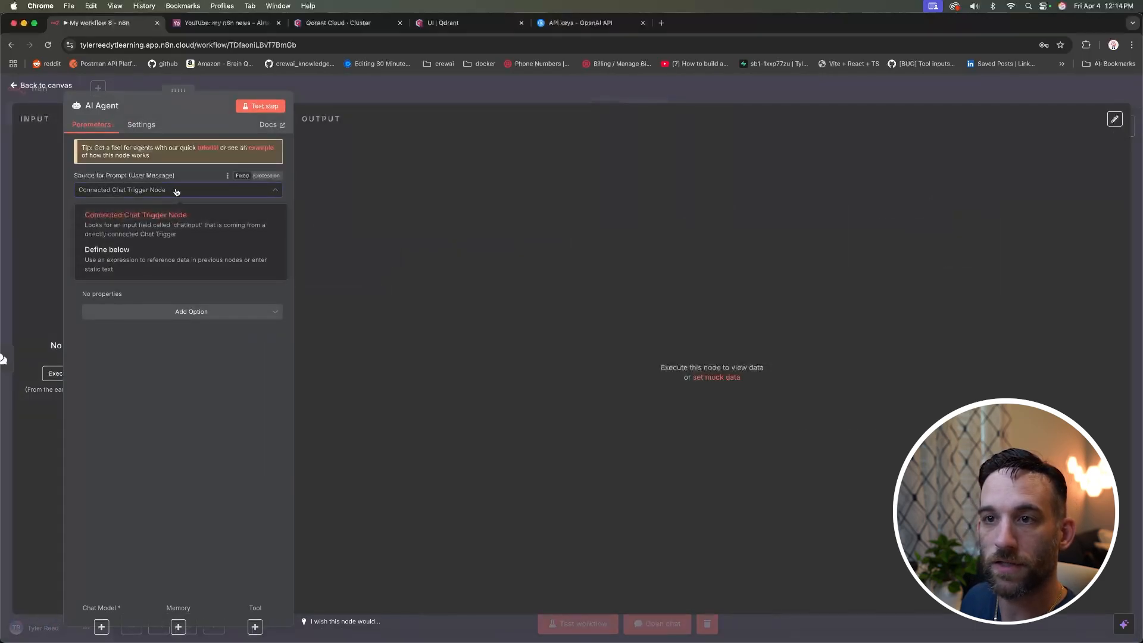
pyautogui.click(208, 375)
pyautogui.click(42, 86)
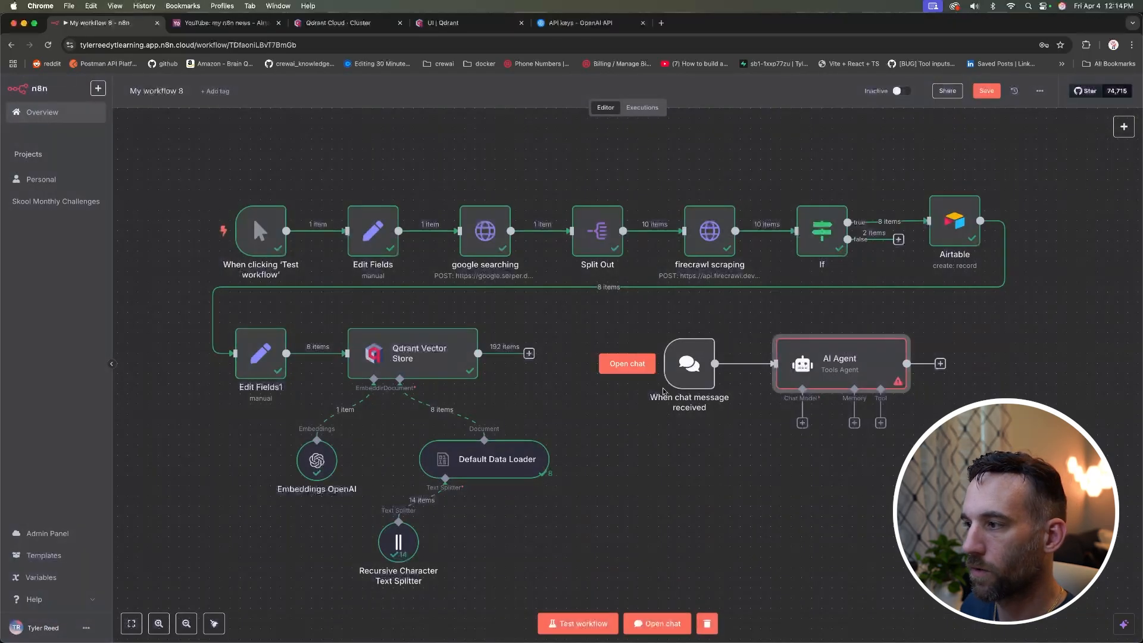
# Step: Attach an Anthropic Chat Model to the AI Agent as its chat model
pyautogui.click(802, 423)
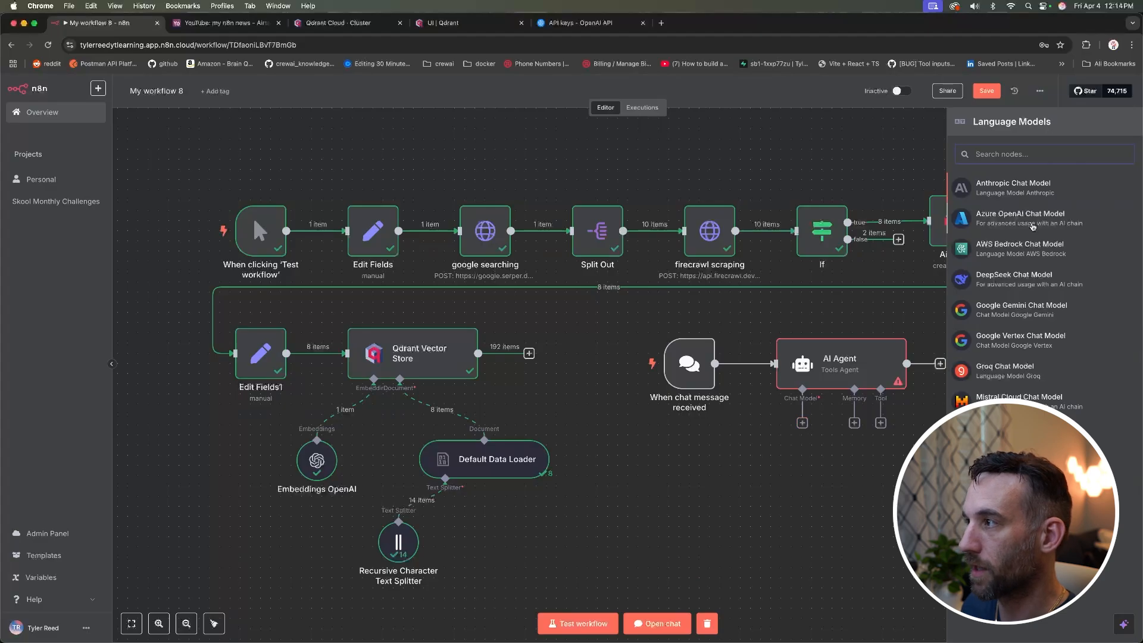
pyautogui.click(1026, 189)
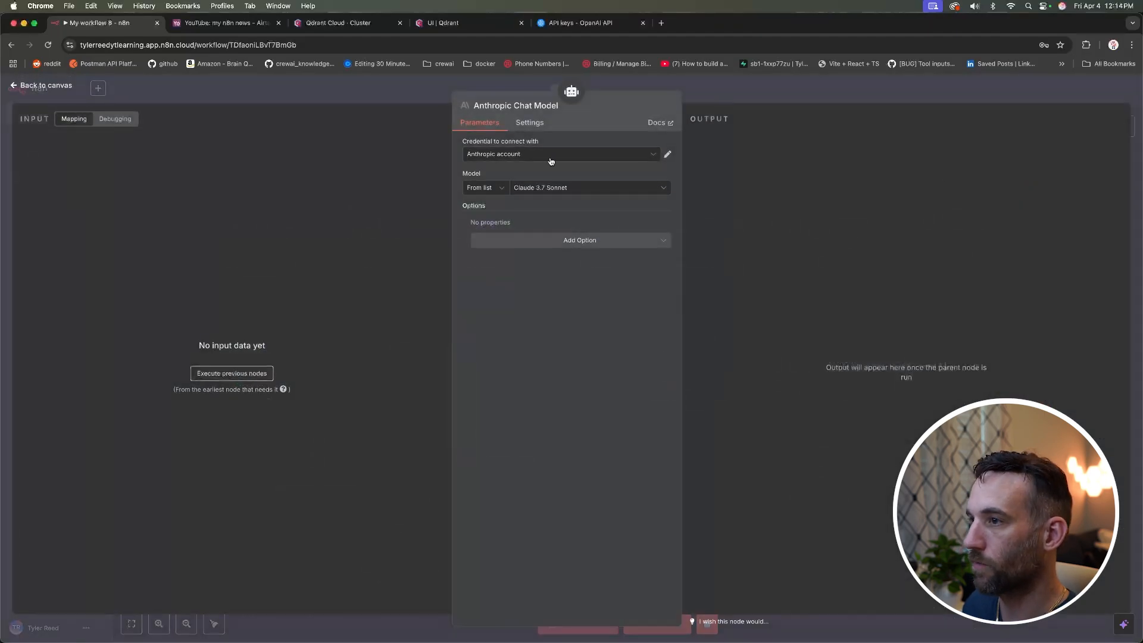
pyautogui.click(75, 94)
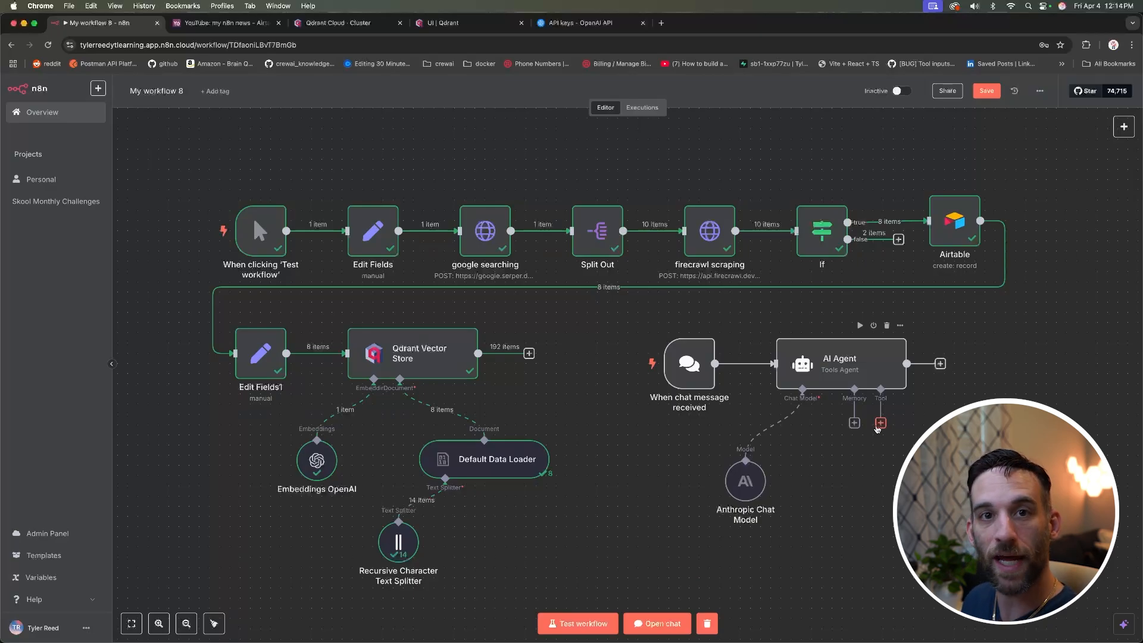
pyautogui.click(881, 424)
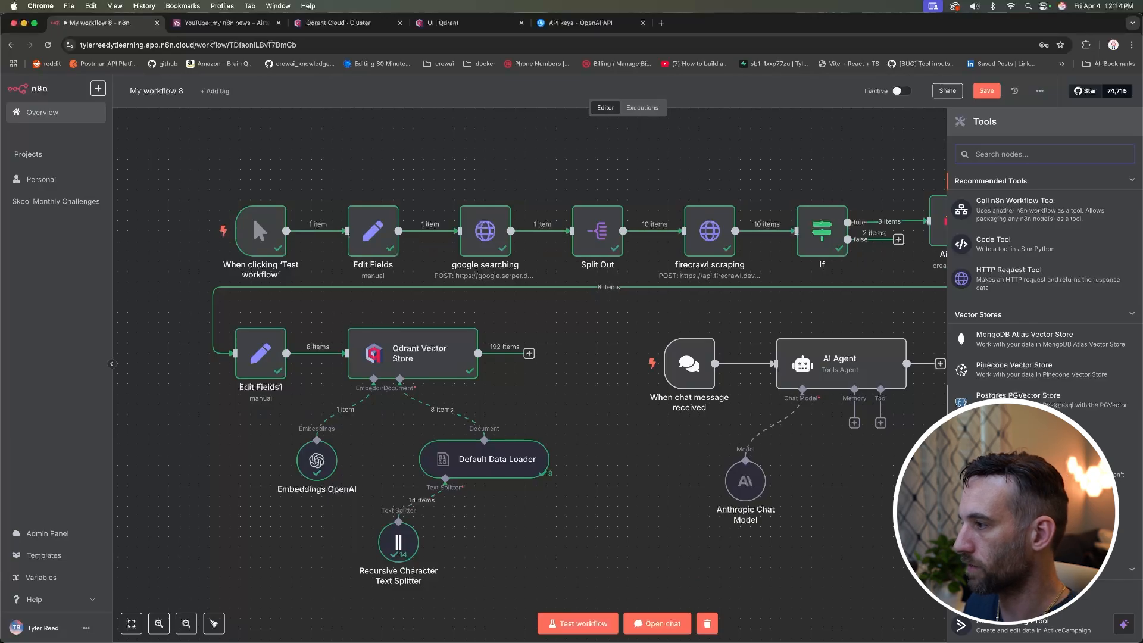
# Step: Add a Qdrant Vector Store tool named 'n8n' described as 'Talk with your data'
pyautogui.click(1011, 438)
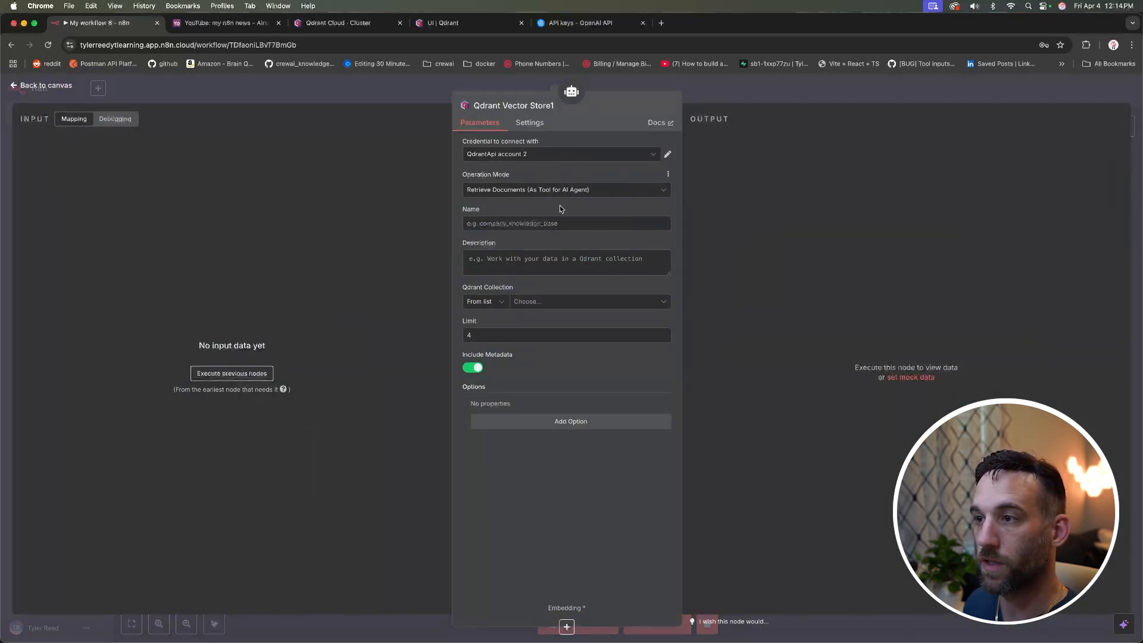
pyautogui.click(562, 222)
pyautogui.write('n8n')
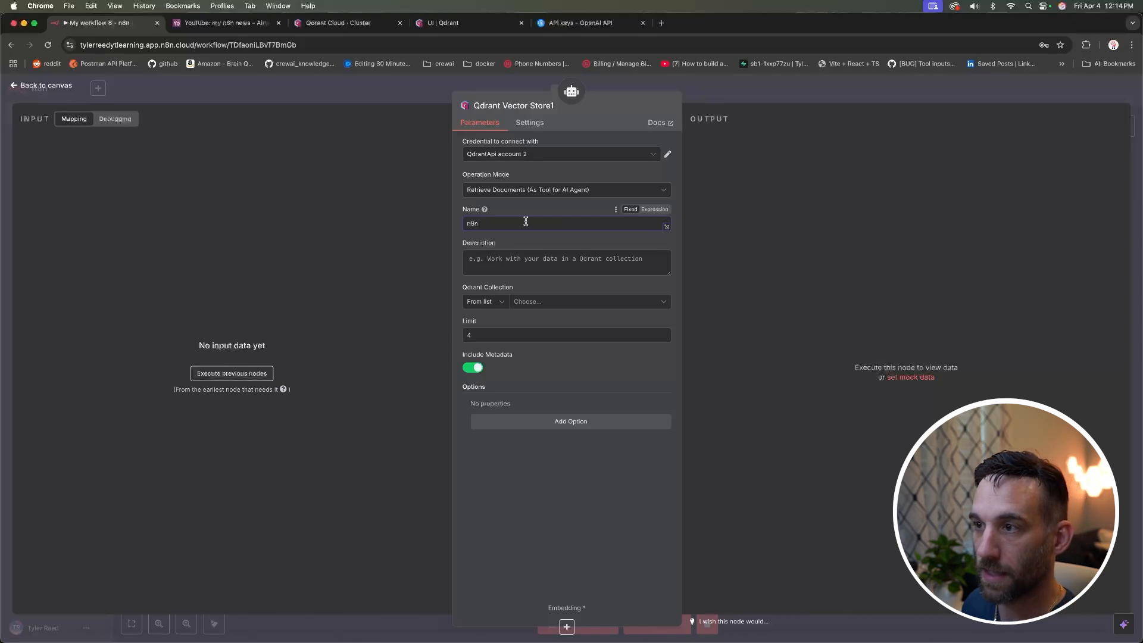
pyautogui.click(530, 256)
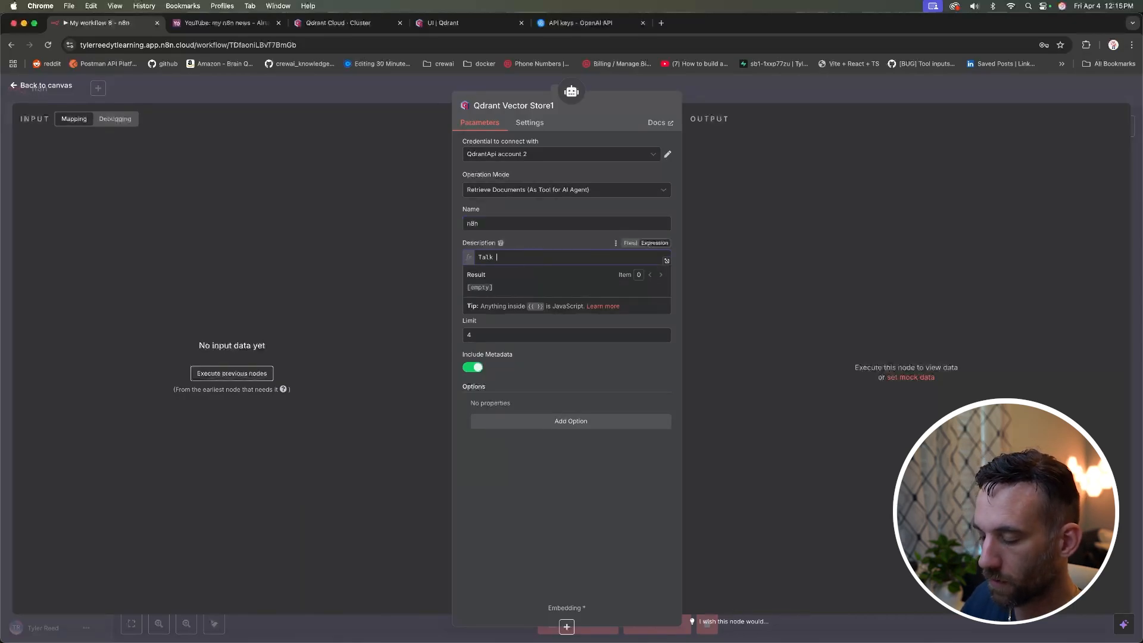
pyautogui.write('Talk with your data')
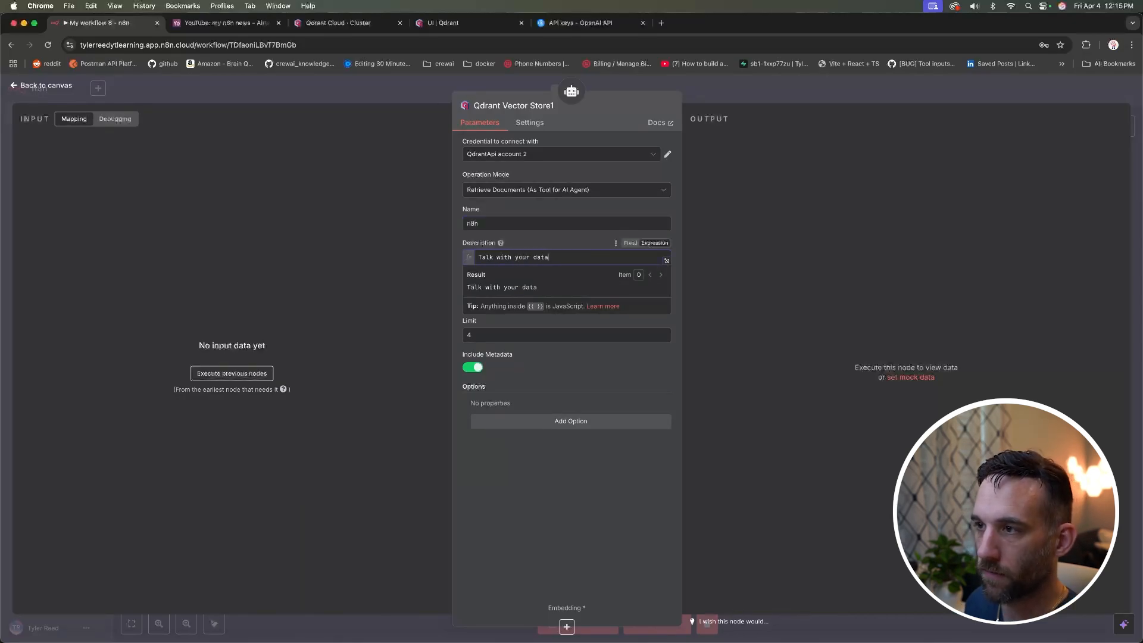
pyautogui.click(576, 237)
# Step: Point the vector store at the n8n collection and adjust its Limit value
pyautogui.click(566, 302)
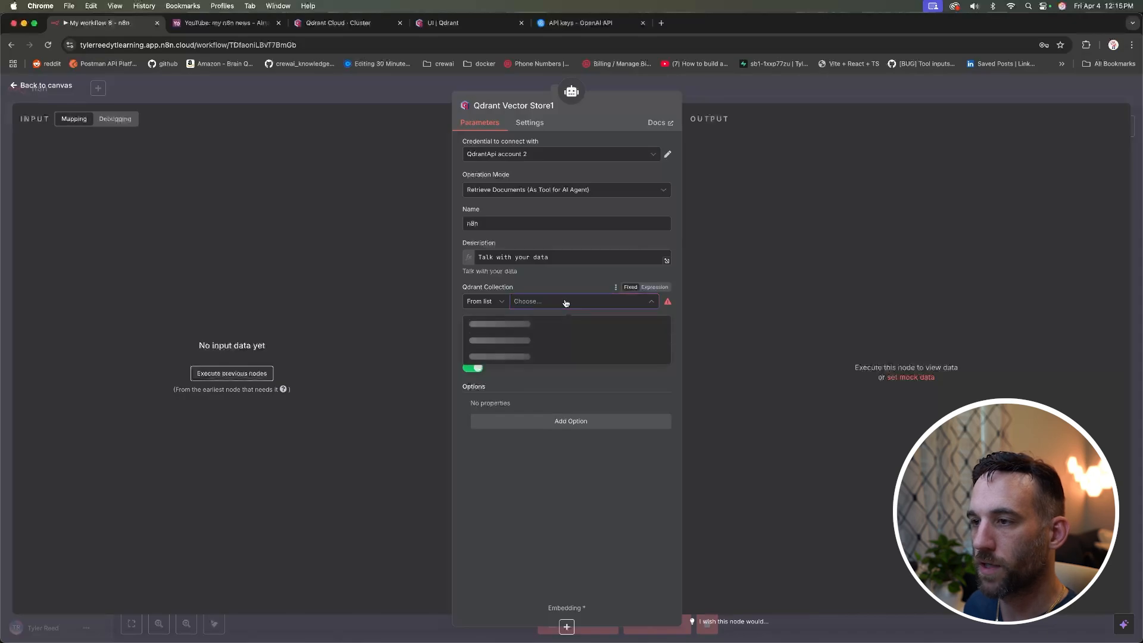
pyautogui.click(535, 324)
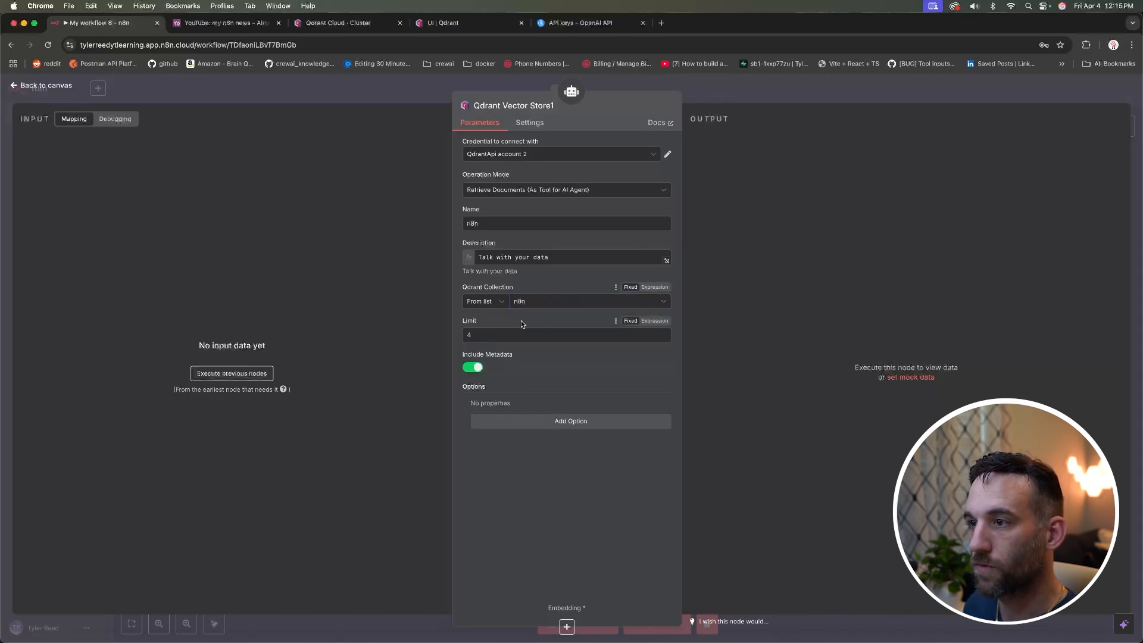
pyautogui.click(536, 335)
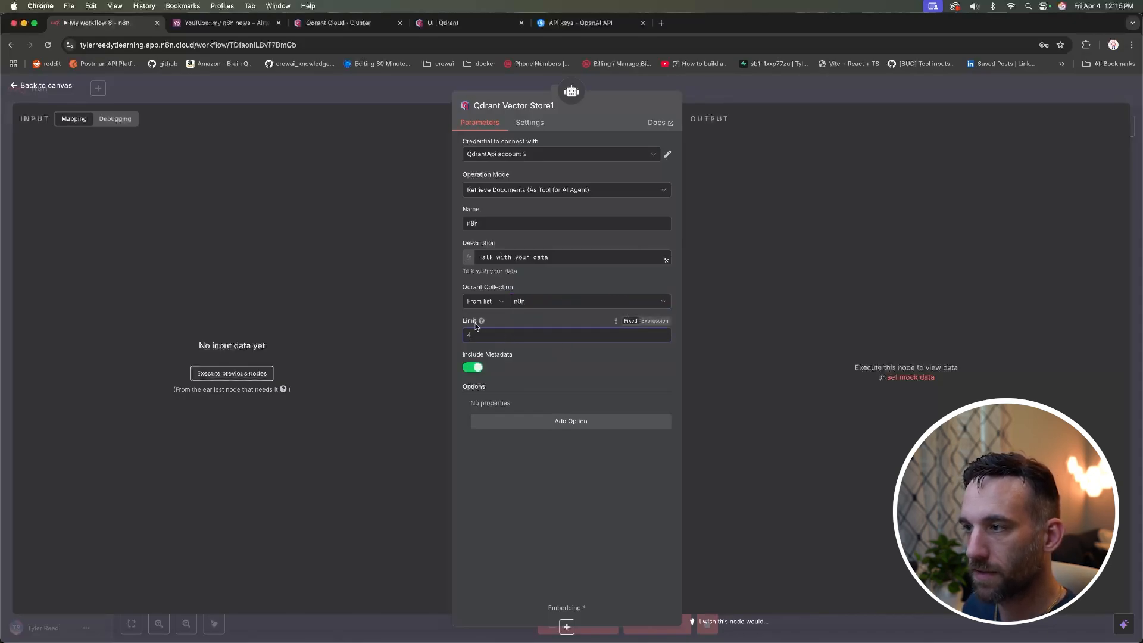
pyautogui.moveTo(481, 322)
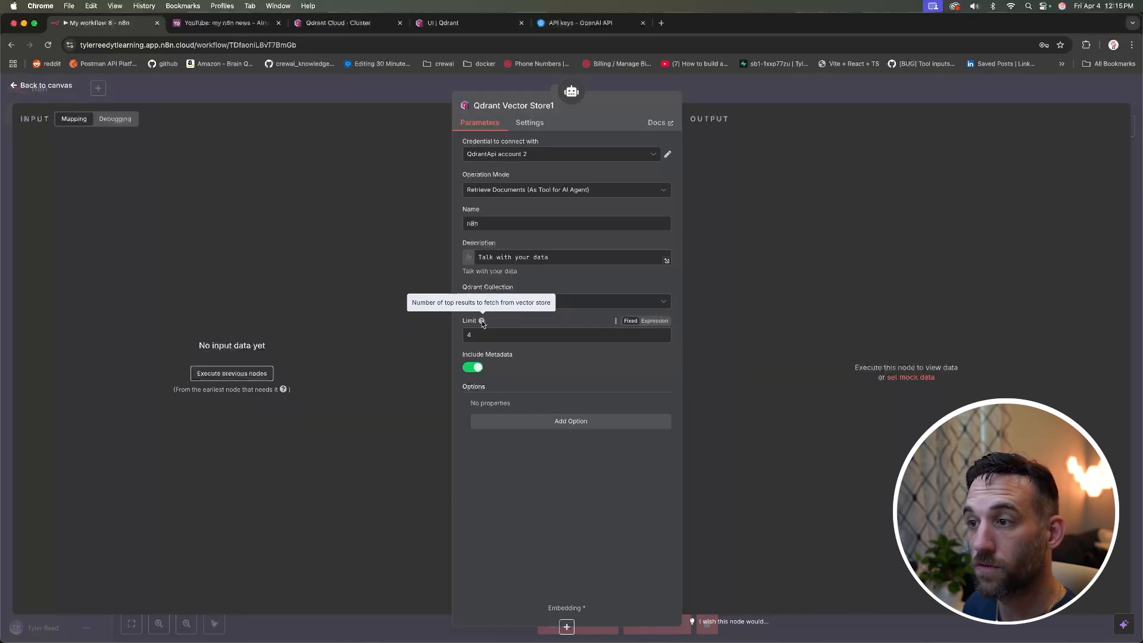
pyautogui.doubleClick(469, 335)
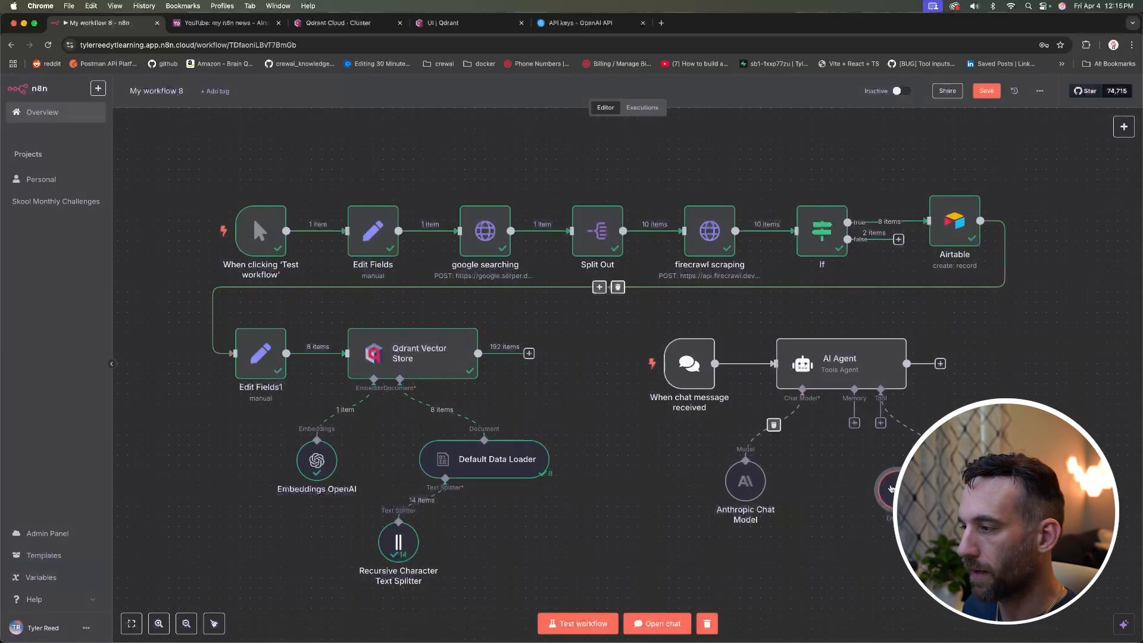
pyautogui.moveTo(252, 216); pyautogui.dragTo(252, 159)
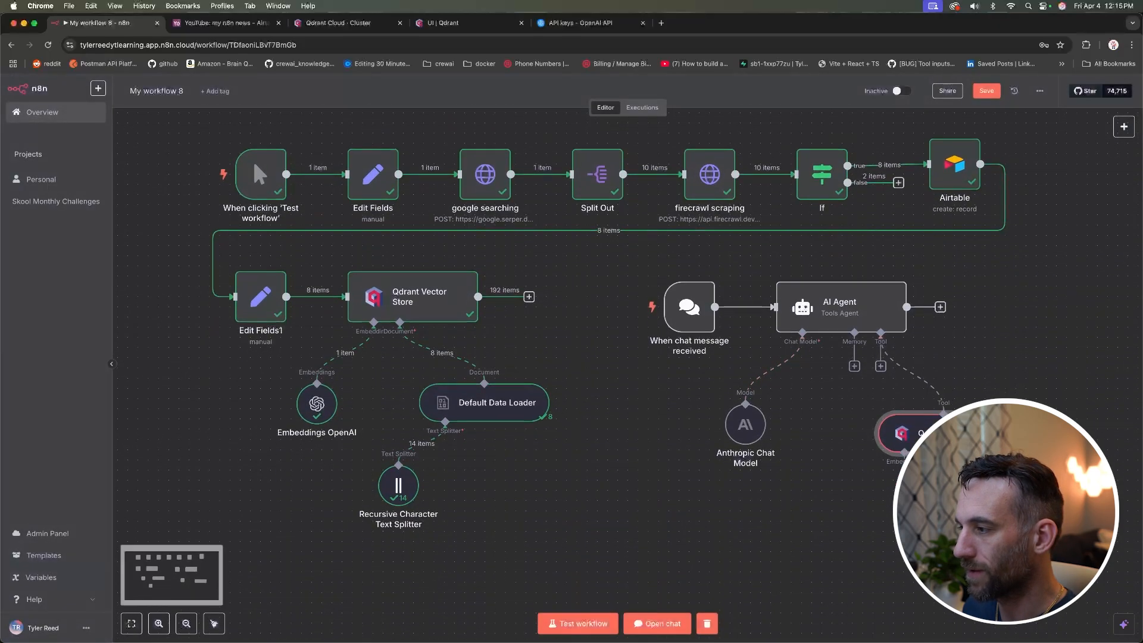
# Step: Attach Embeddings OpenAI with the existing OpenAI account credential, then open the test chat
pyautogui.click(904, 486)
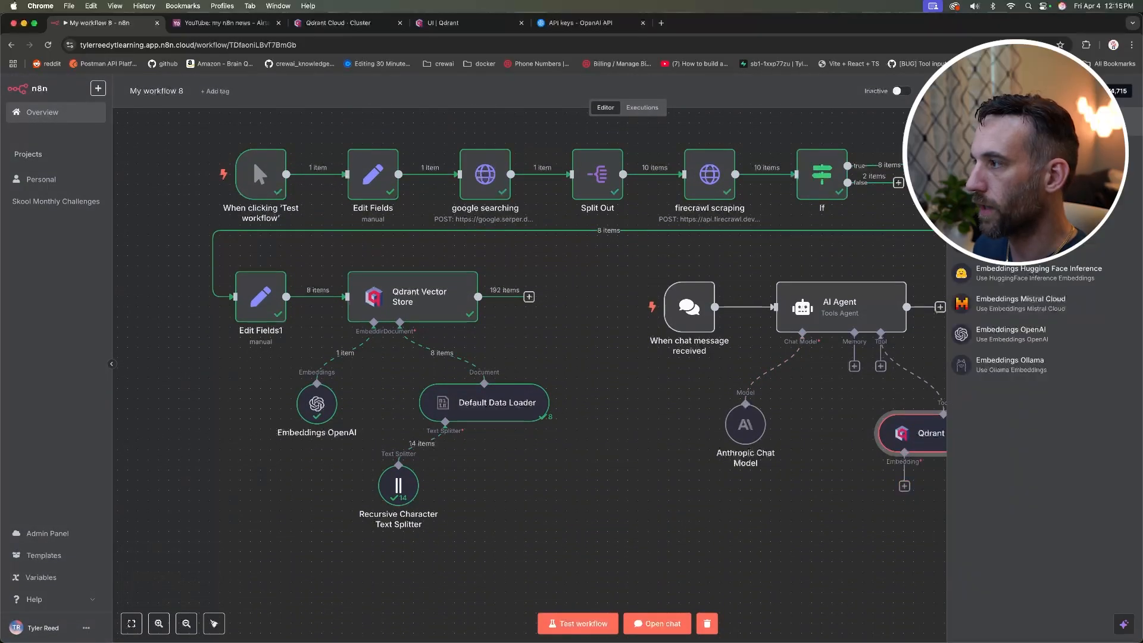
pyautogui.click(1035, 332)
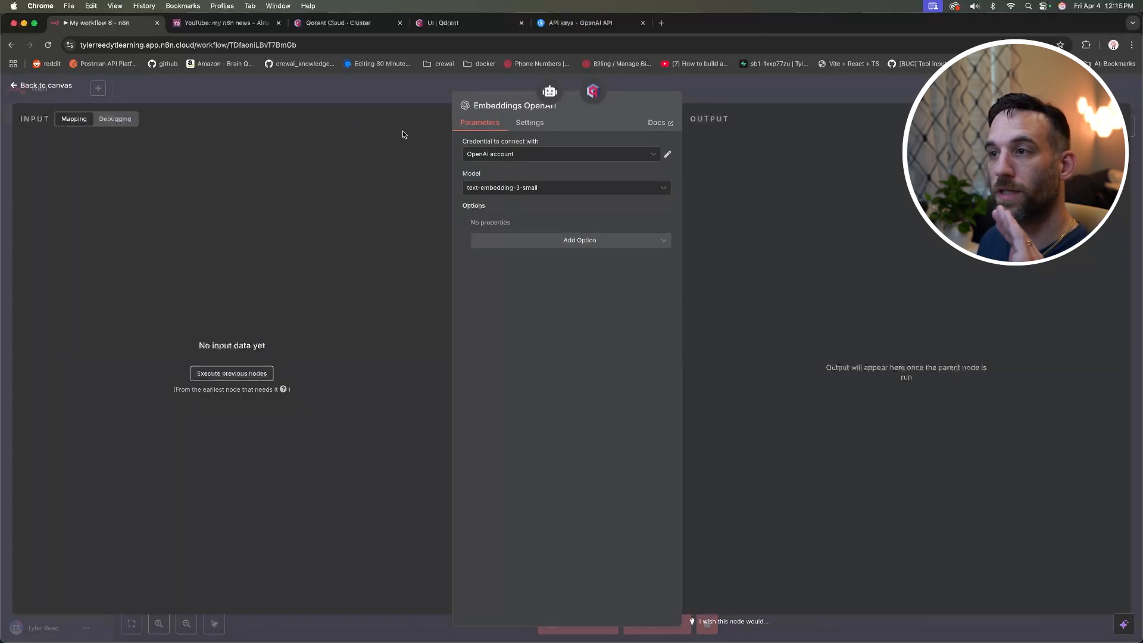
pyautogui.click(526, 154)
pyautogui.click(186, 99)
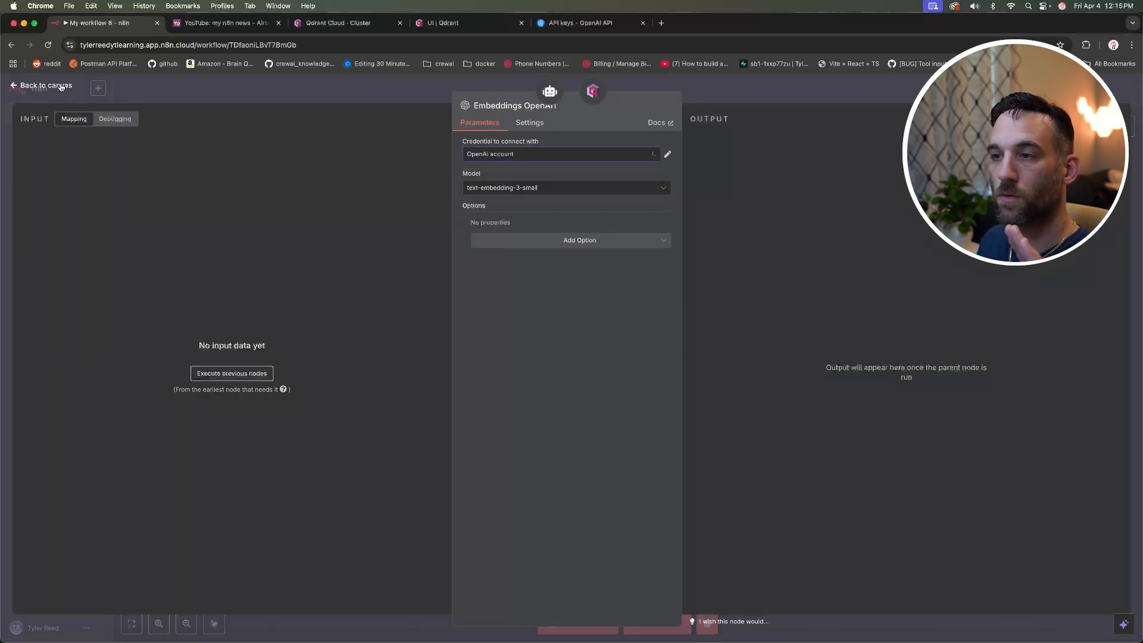
pyautogui.click(185, 98)
pyautogui.moveTo(950, 549); pyautogui.dragTo(849, 529)
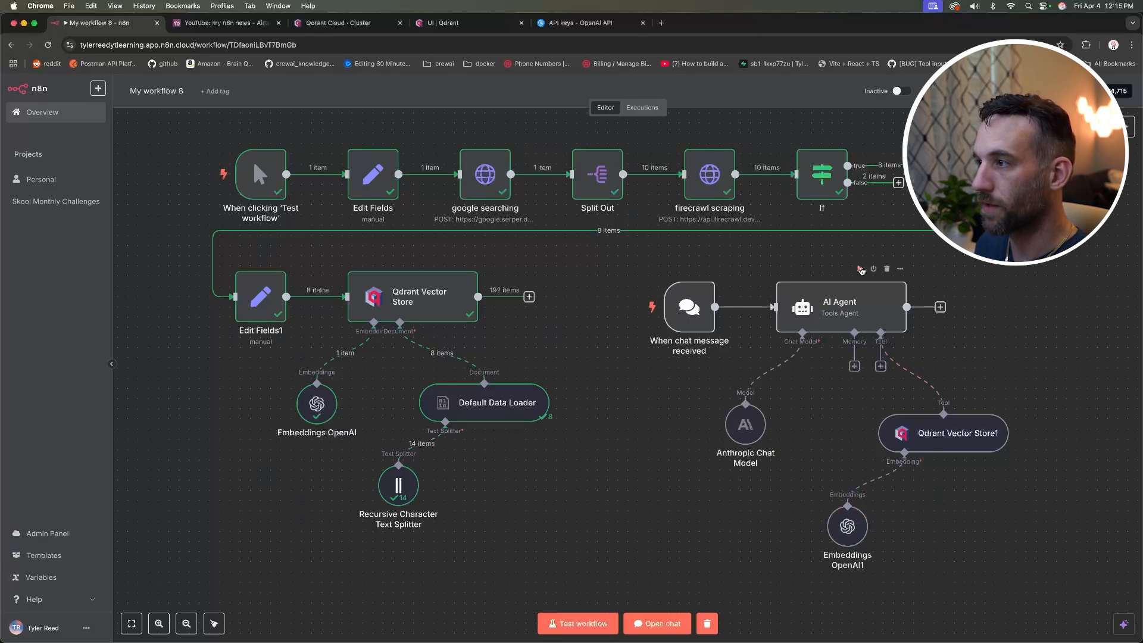
pyautogui.click(657, 623)
pyautogui.write('w')
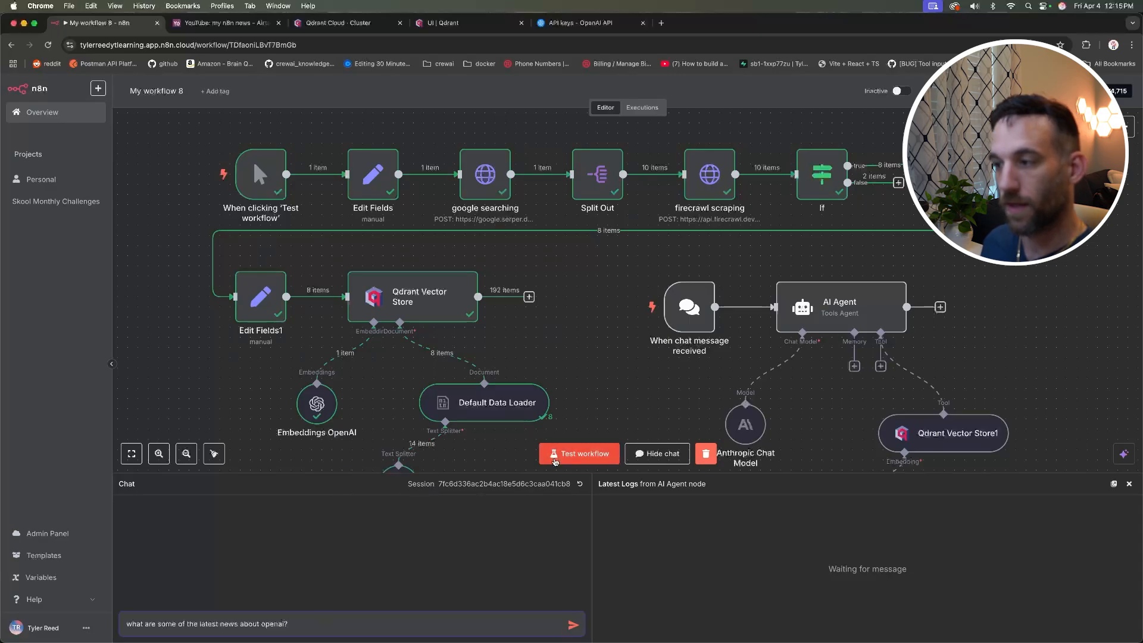
# Step: Send the OpenAI news question to the agent and enlarge the chat panel
pyautogui.press('Return')
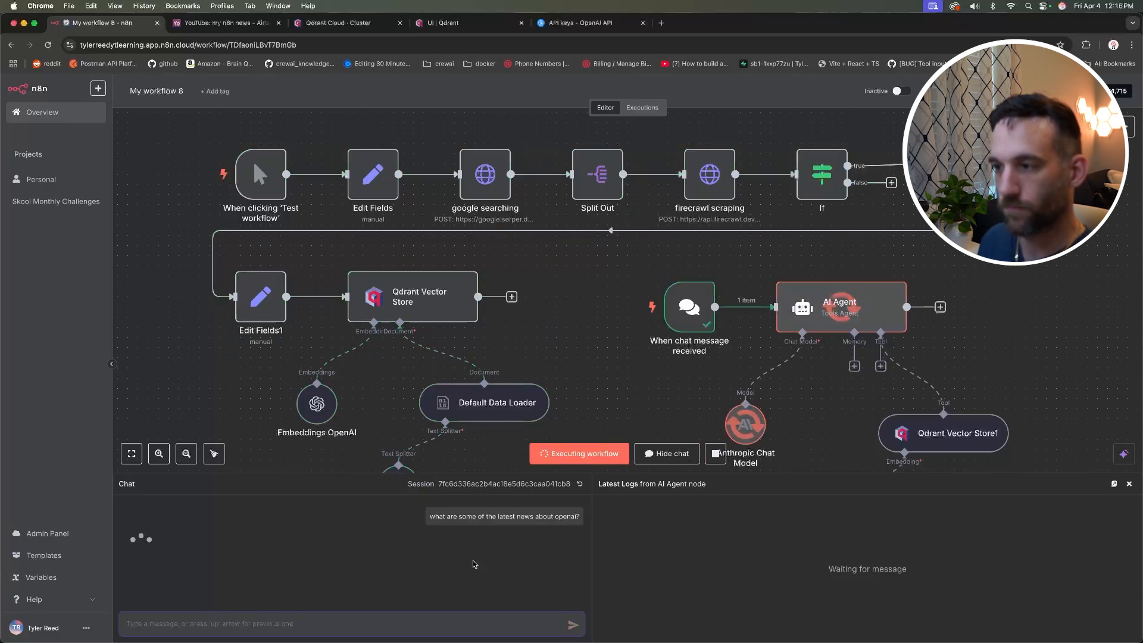
pyautogui.scroll(-2, 837, 327)
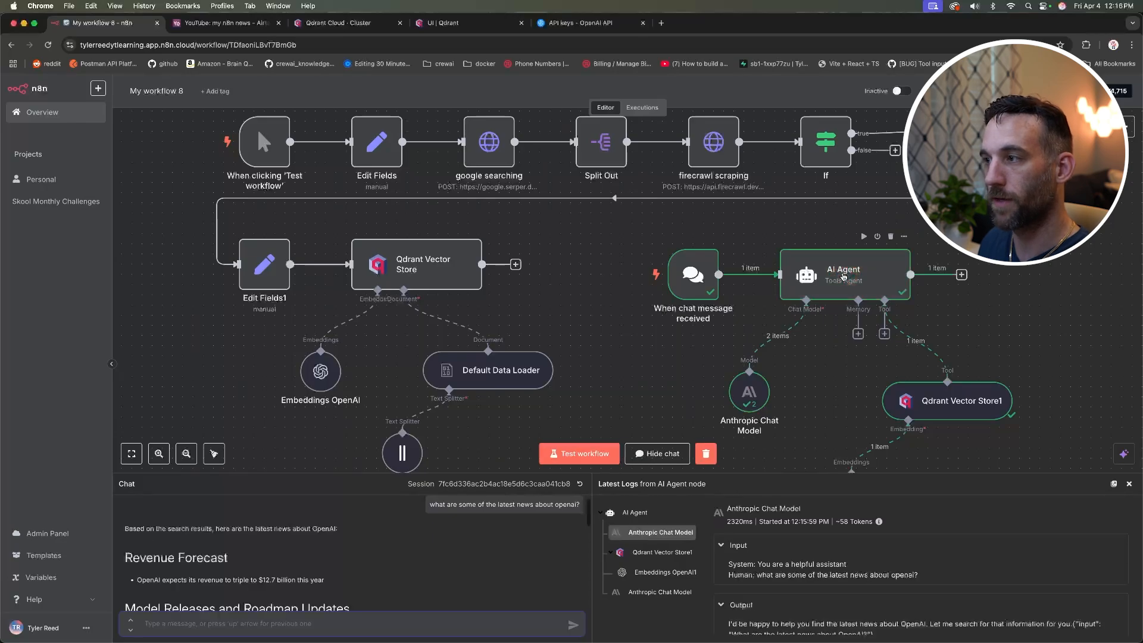
pyautogui.hscroll(1, 847, 274)
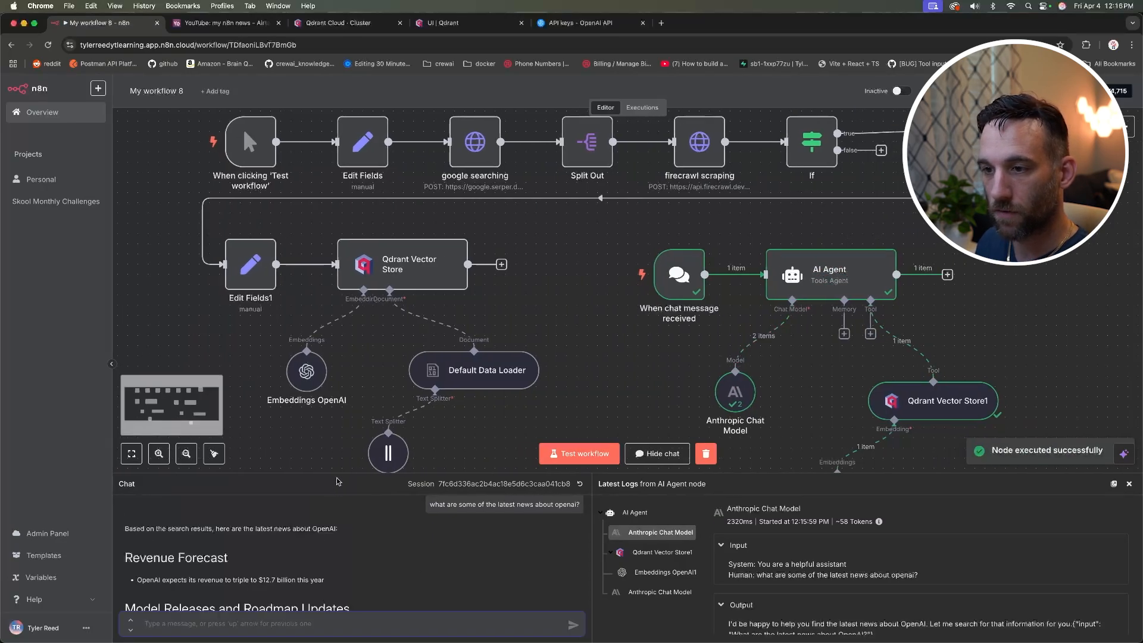
pyautogui.moveTo(339, 473); pyautogui.dragTo(368, 255)
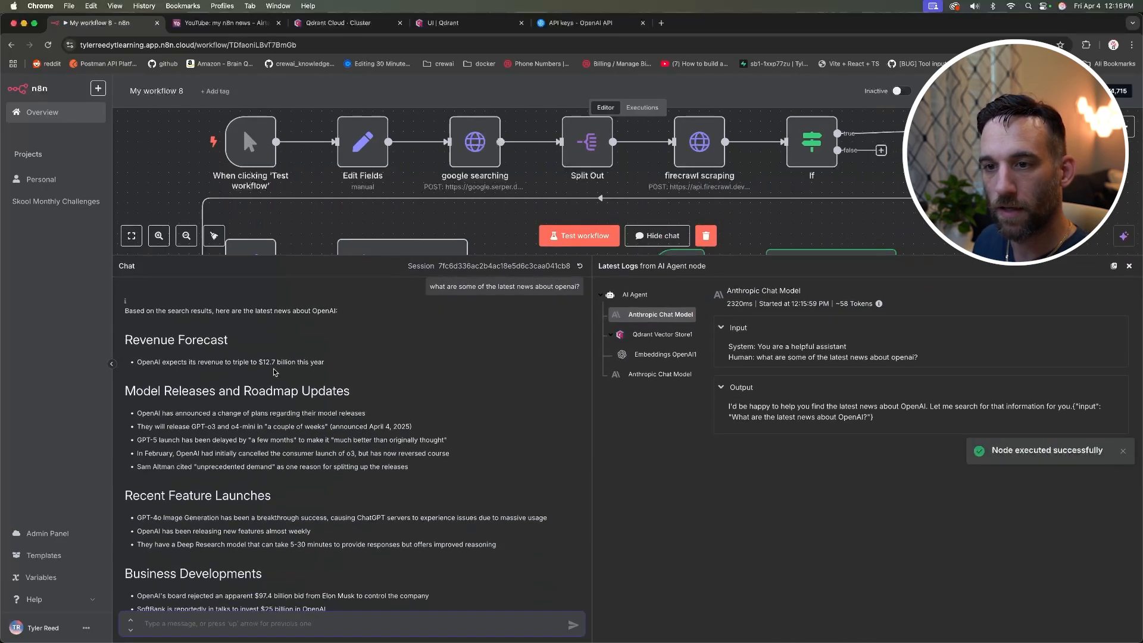
pyautogui.scroll(-3, 275, 372)
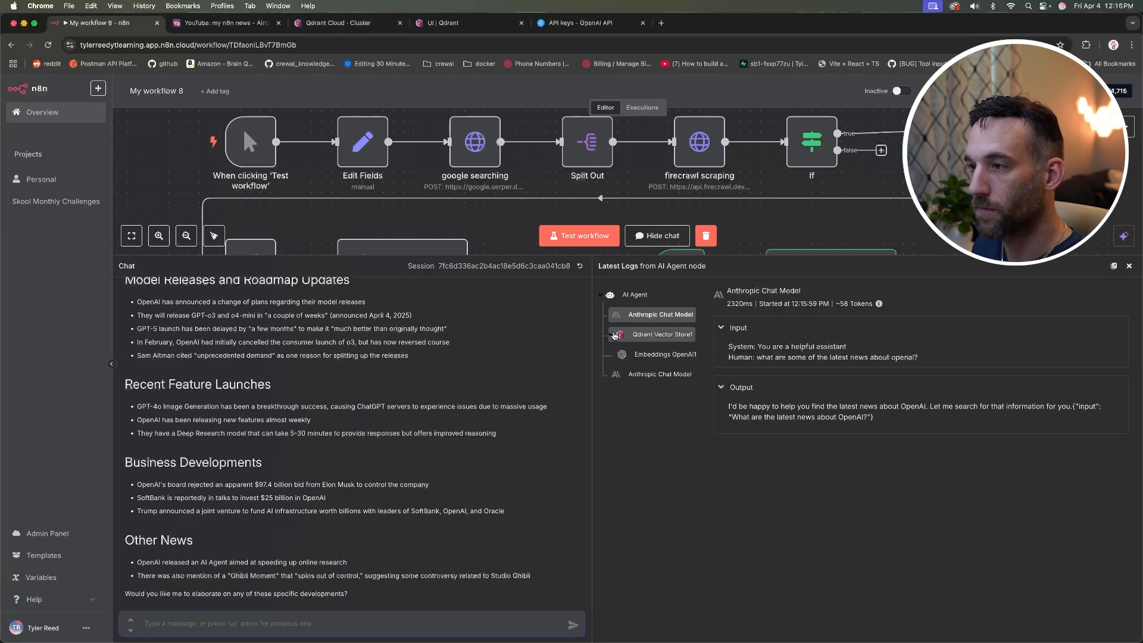
# Step: Review the documents Qdrant Vector Store1 retrieved in the Latest Logs output
pyautogui.click(648, 336)
pyautogui.scroll(-3, 891, 367)
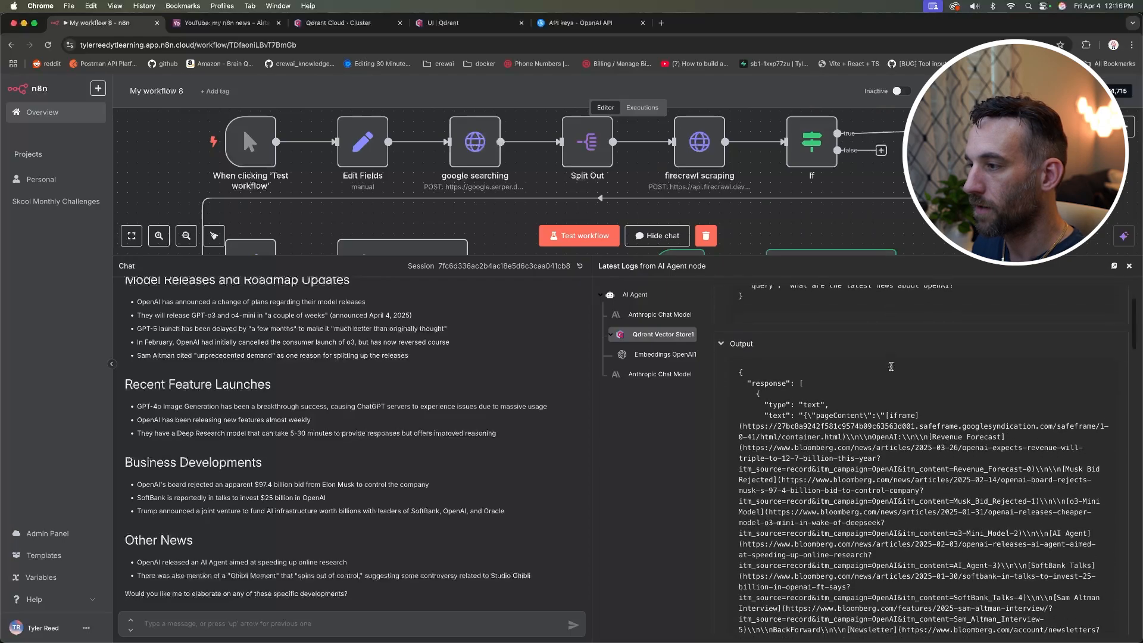
pyautogui.scroll(3, 876, 364)
pyautogui.scroll(-5, 881, 367)
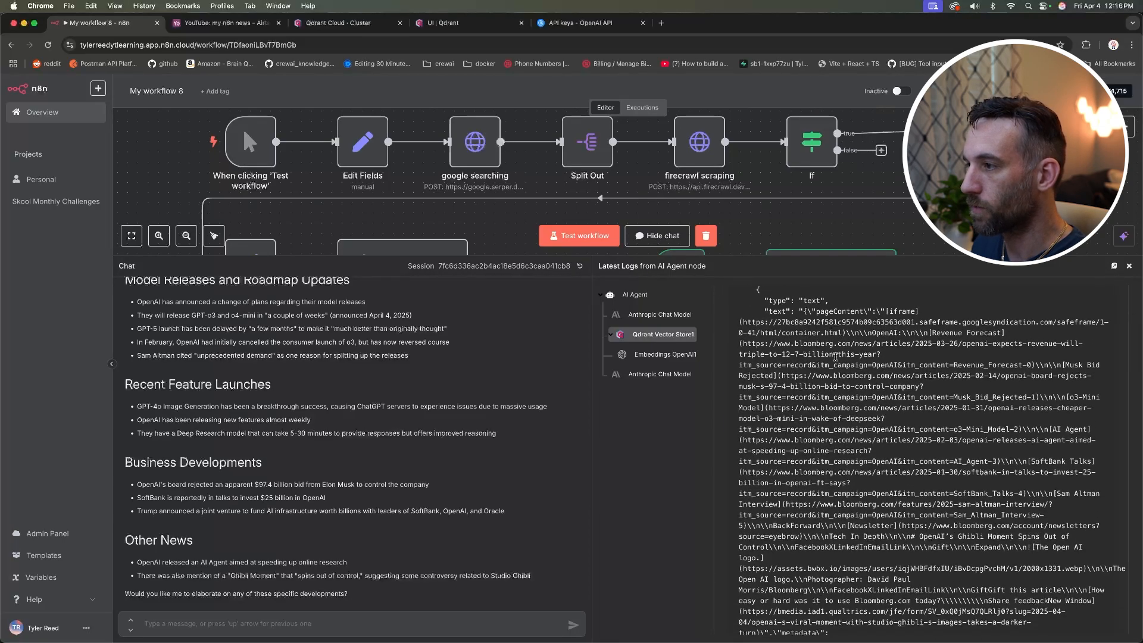
pyautogui.scroll(-7, 837, 360)
pyautogui.scroll(-8, 837, 360)
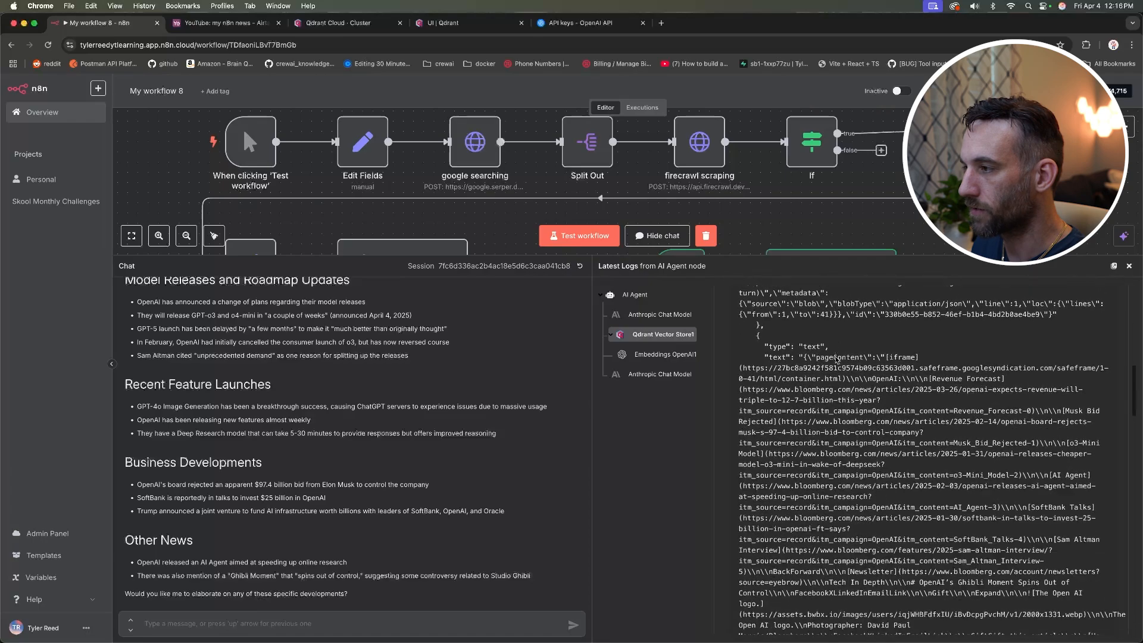
pyautogui.scroll(-7, 836, 357)
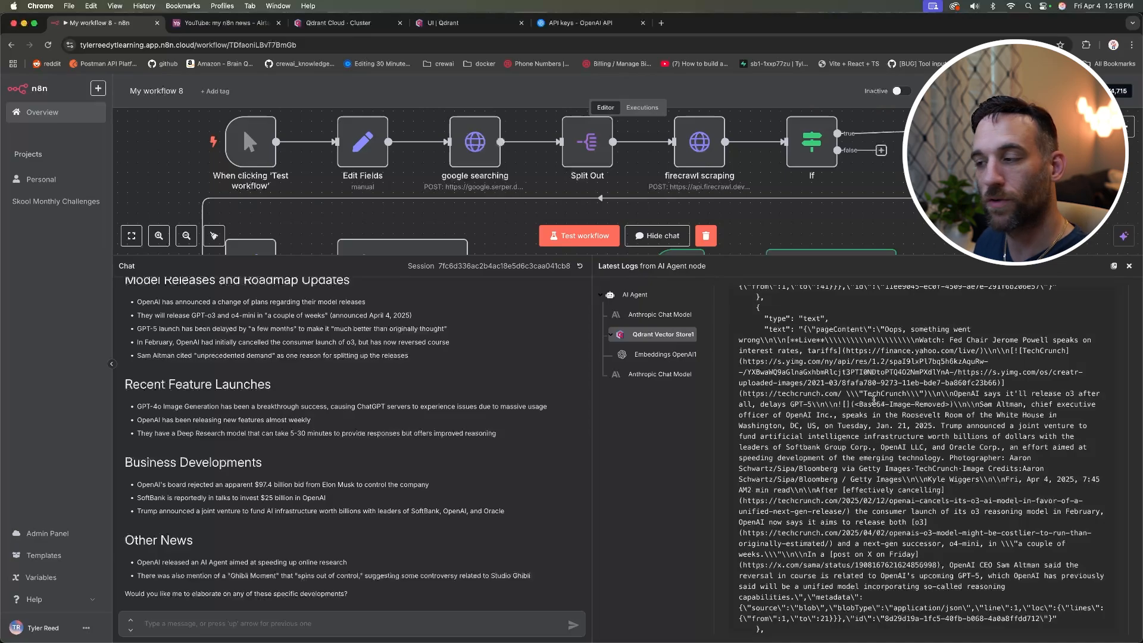
pyautogui.scroll(-15, 873, 399)
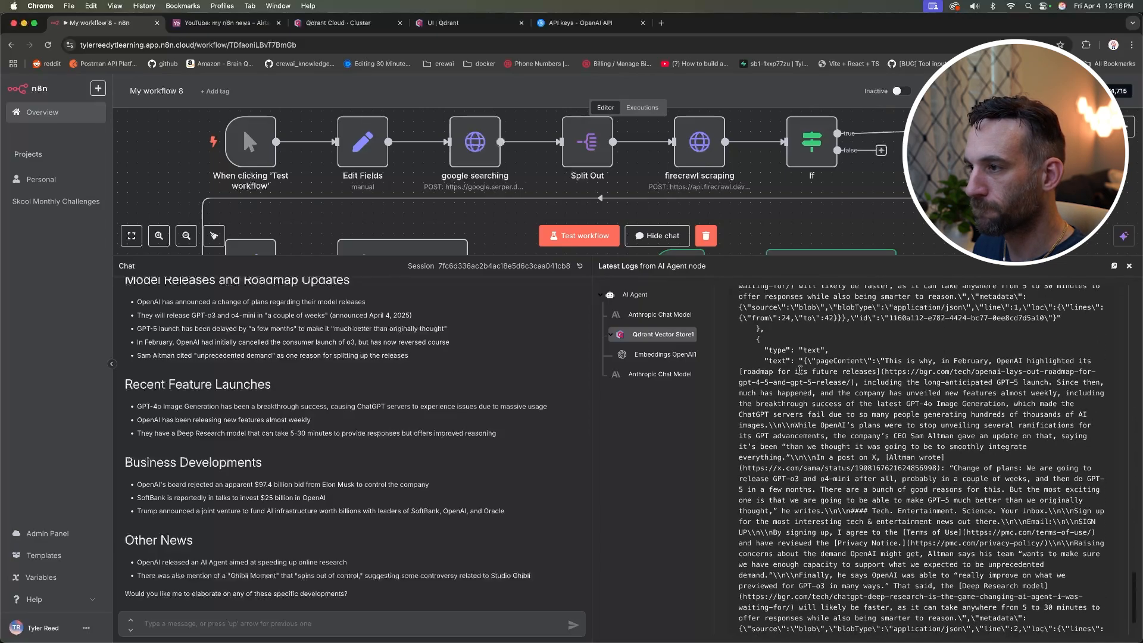
pyautogui.scroll(1, 800, 371)
pyautogui.moveTo(709, 257); pyautogui.dragTo(710, 455)
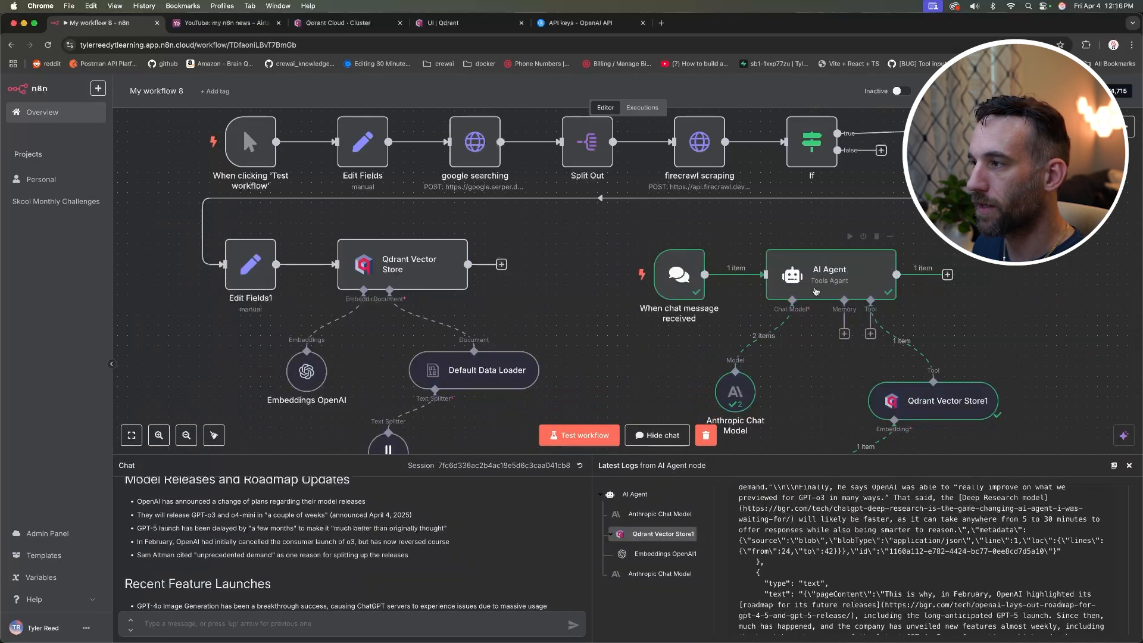
# Step: Check what the AI Agent's prompt expression resolves to in its settings
pyautogui.doubleClick(818, 279)
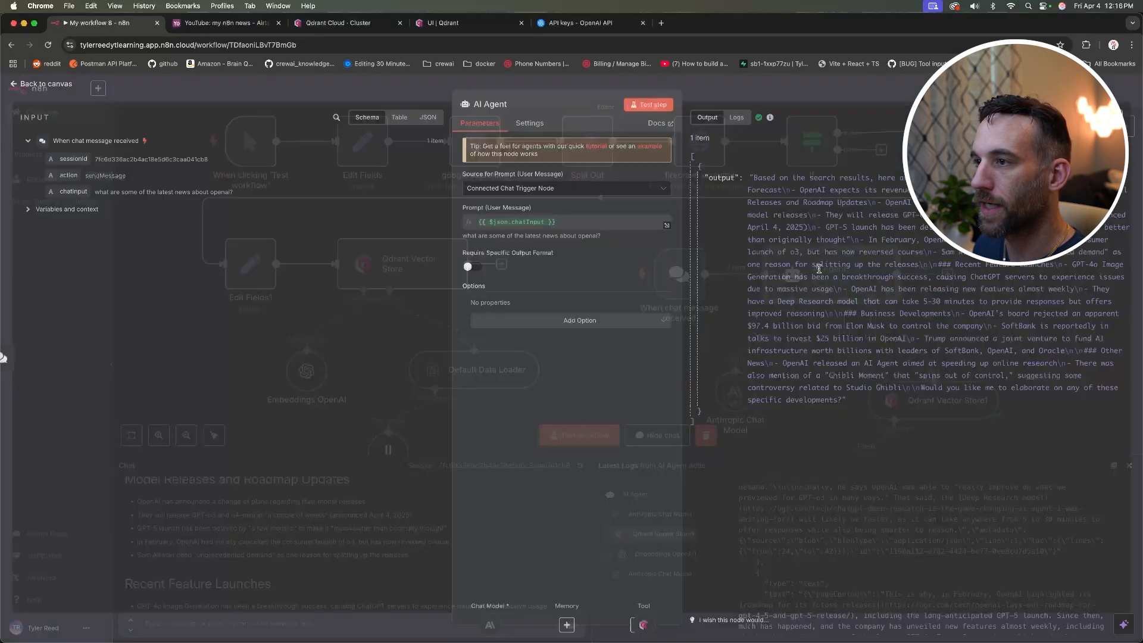
pyautogui.click(506, 224)
pyautogui.moveTo(647, 258); pyautogui.dragTo(467, 254)
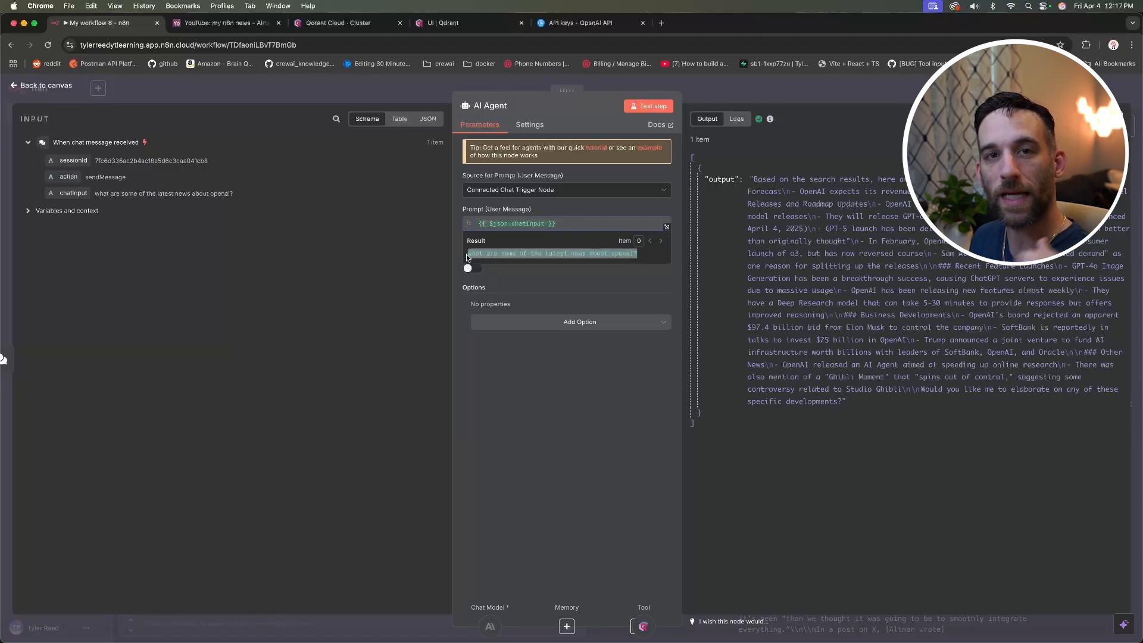
pyautogui.click(56, 86)
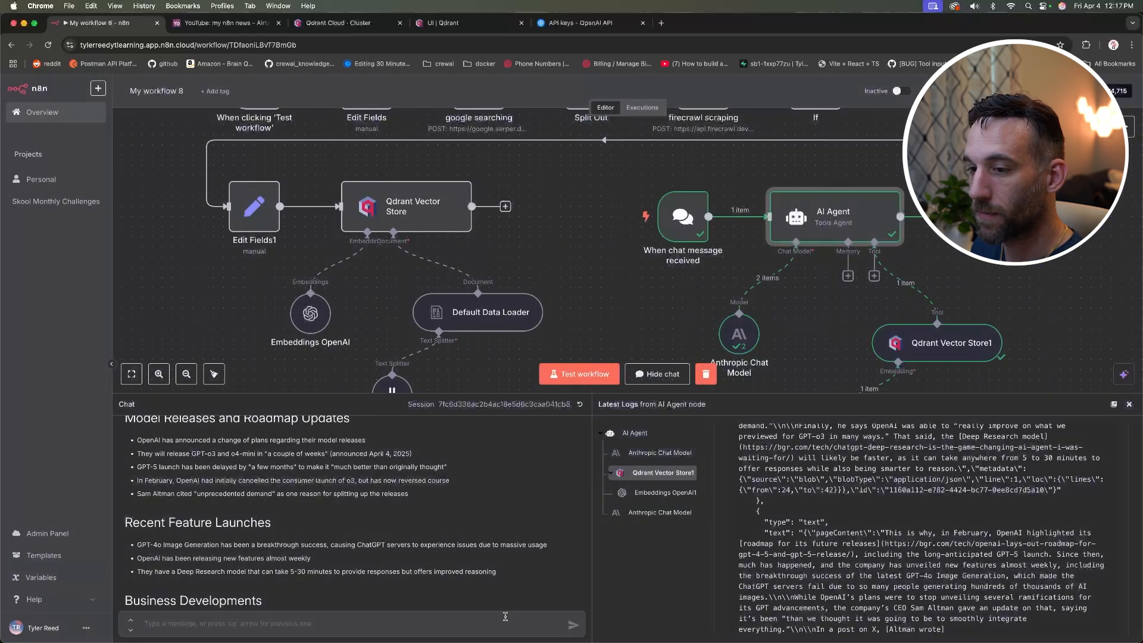
# Step: Ask the agent 'can you give me more information about openai?' in the chat
pyautogui.click(338, 624)
pyautogui.scroll(-3, 362, 581)
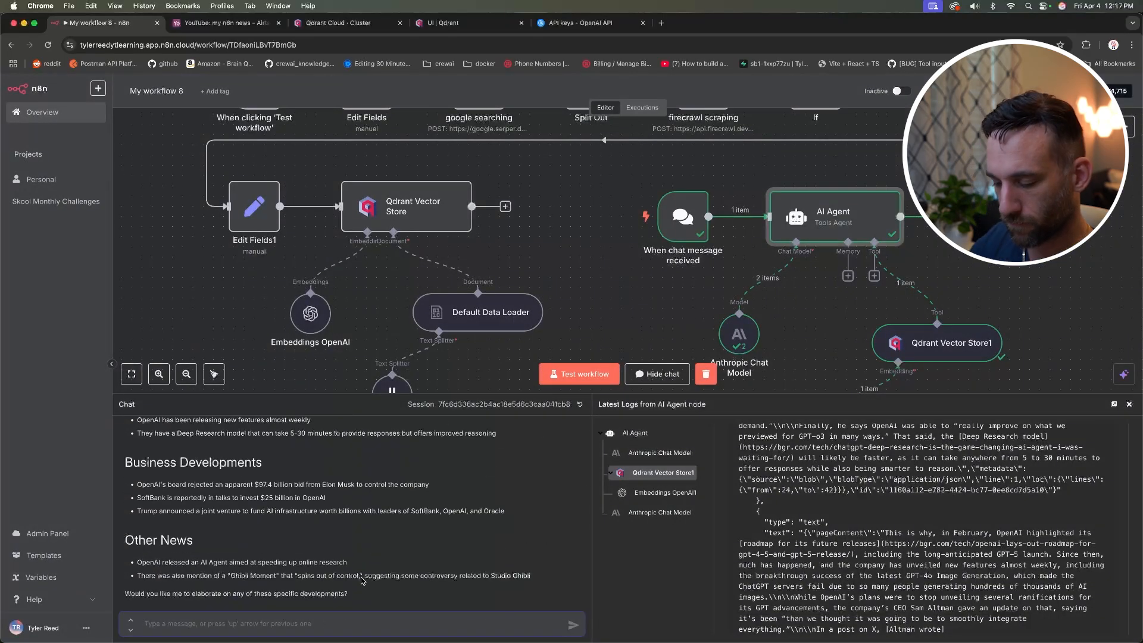
pyautogui.write('can you give me more information')
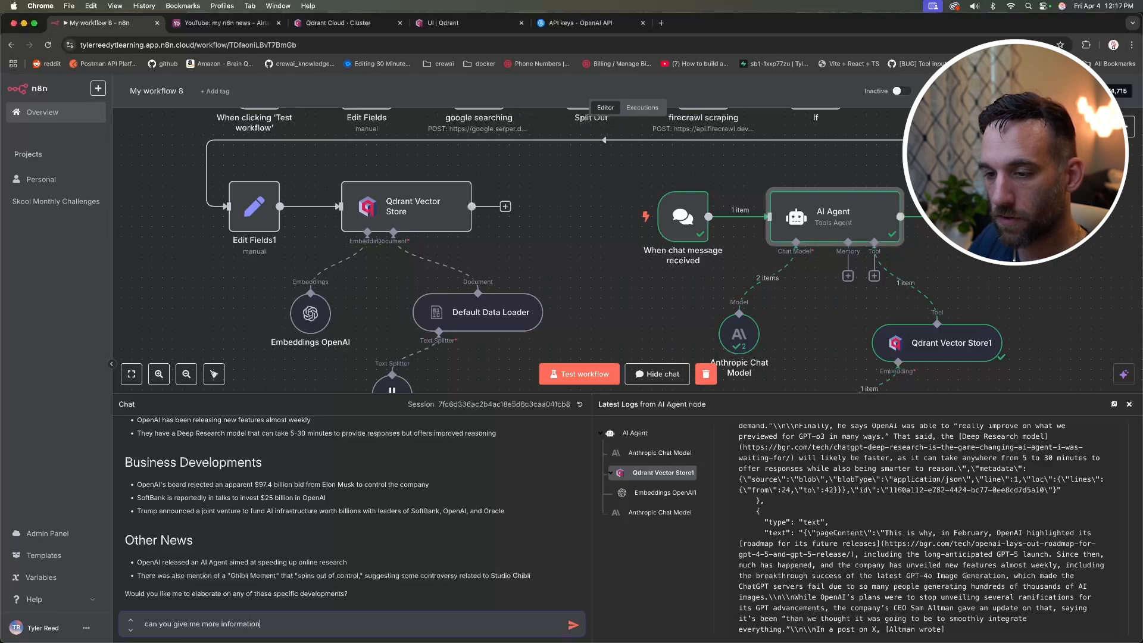
pyautogui.write(' about openai?')
pyautogui.press('Return')
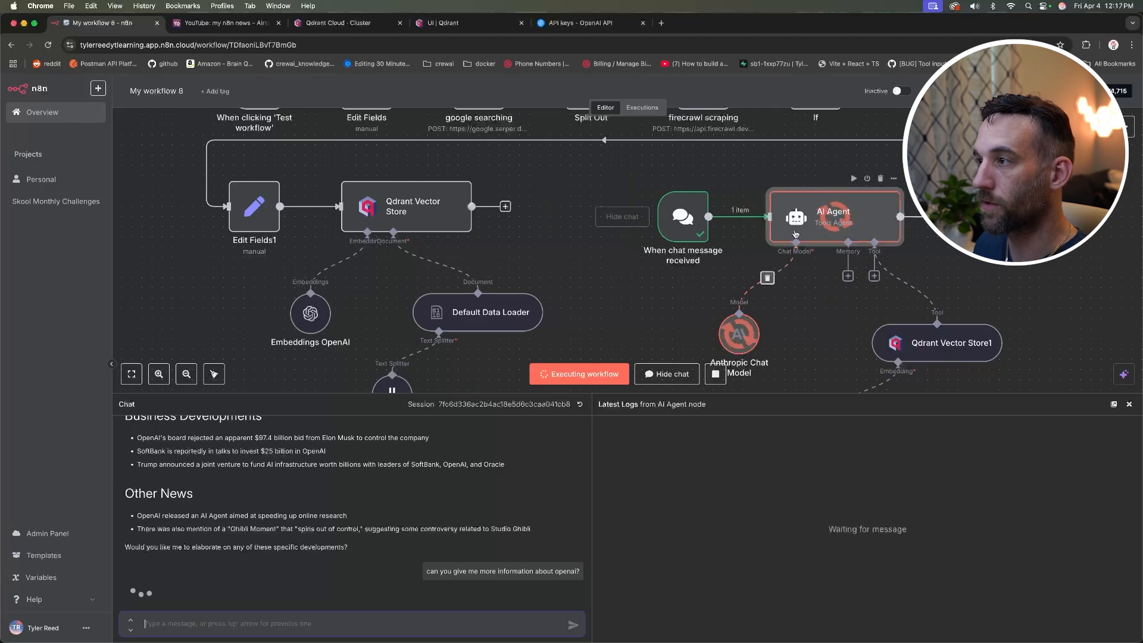
# Step: Read through the agent's Overview, Products and Models, and Business sections
pyautogui.scroll(-3, 824, 223)
pyautogui.scroll(-3, 824, 223)
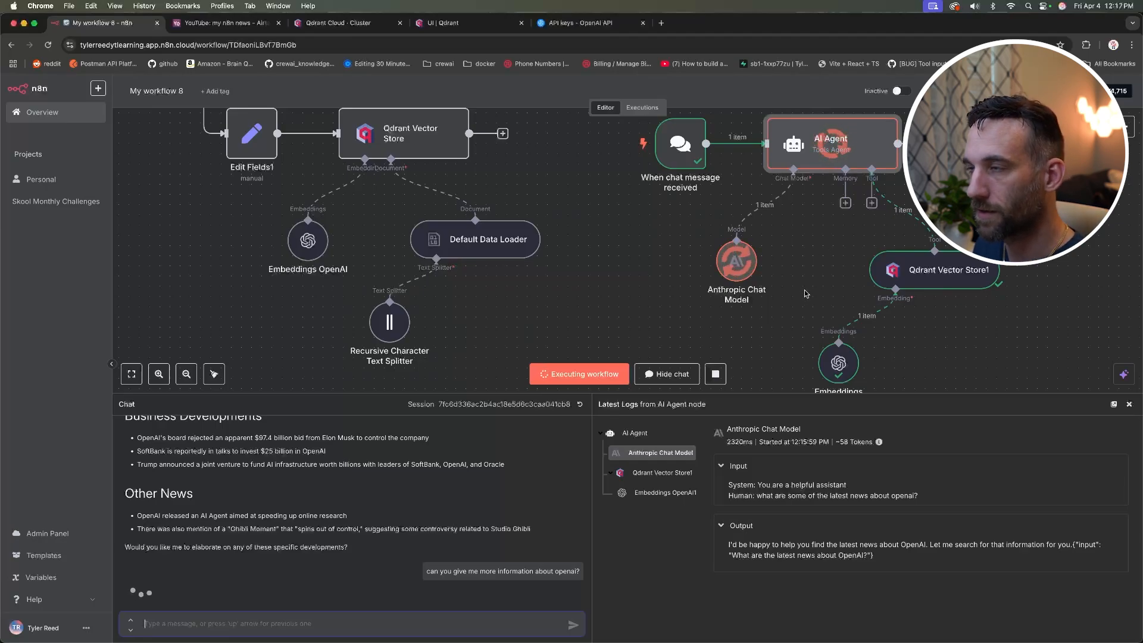
pyautogui.scroll(2, 803, 289)
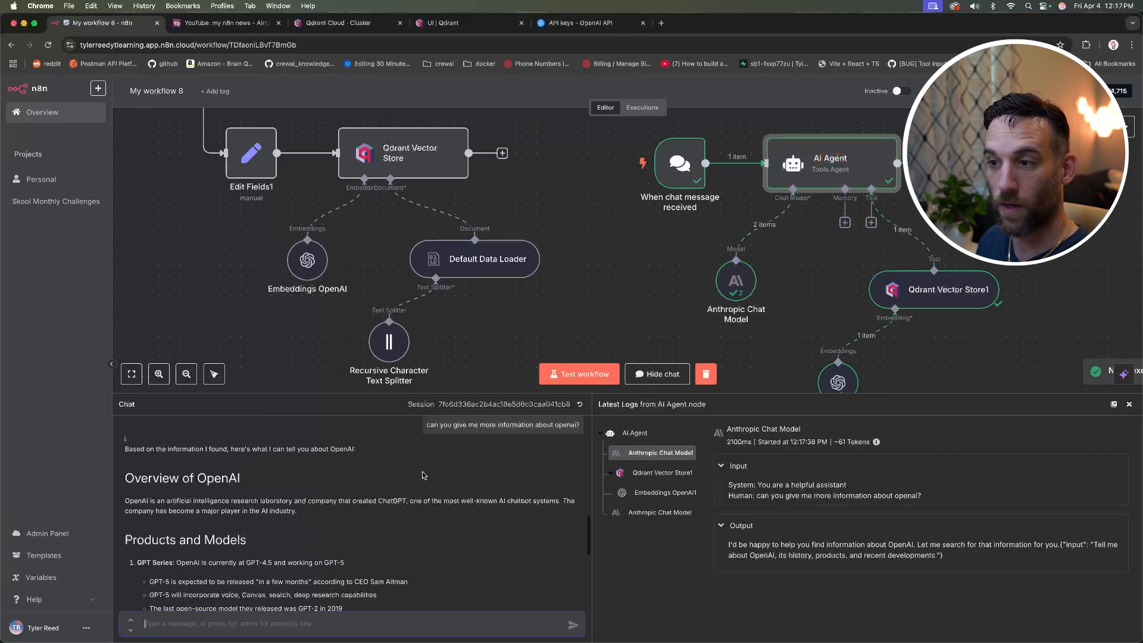
pyautogui.scroll(-3, 426, 471)
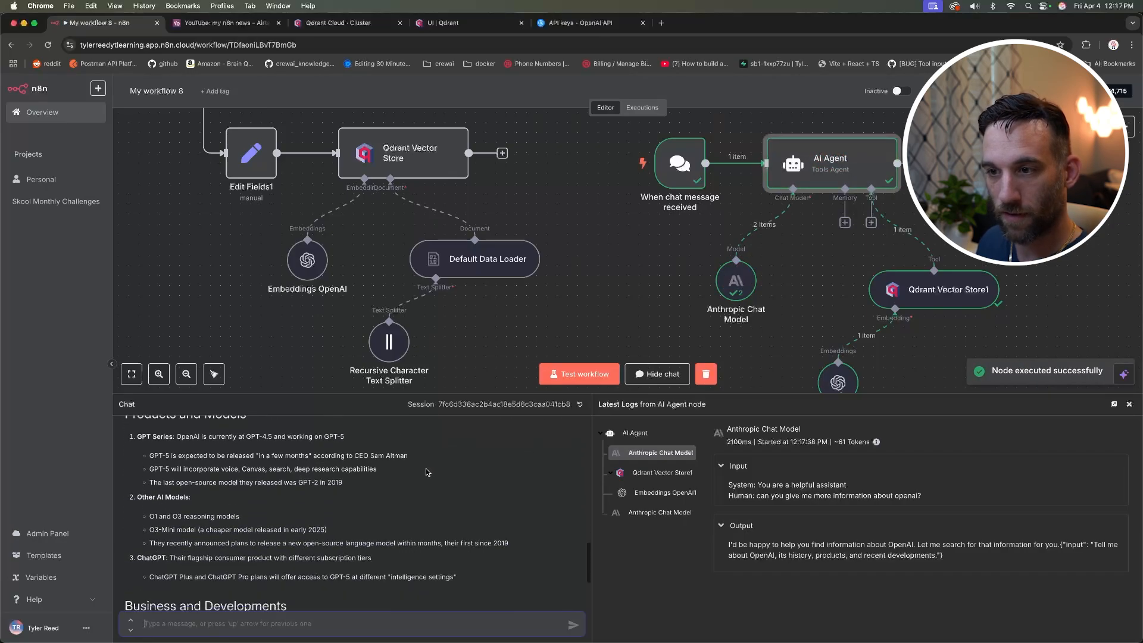
pyautogui.scroll(-3, 384, 487)
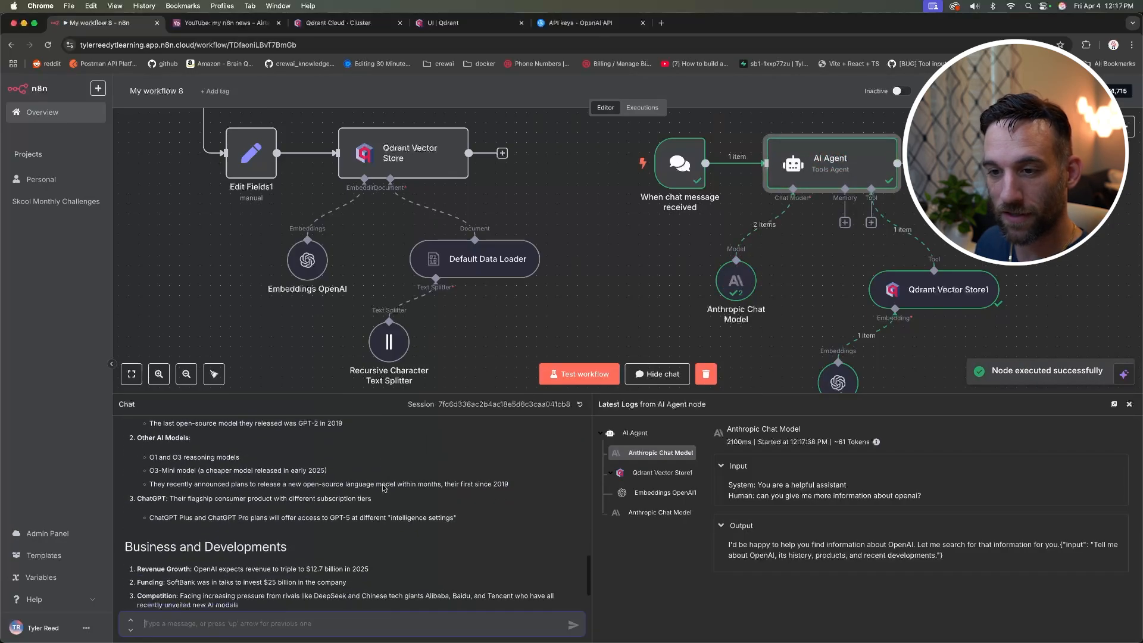
pyautogui.scroll(3, 333, 489)
pyautogui.scroll(-2, 285, 493)
pyautogui.scroll(-3, 285, 493)
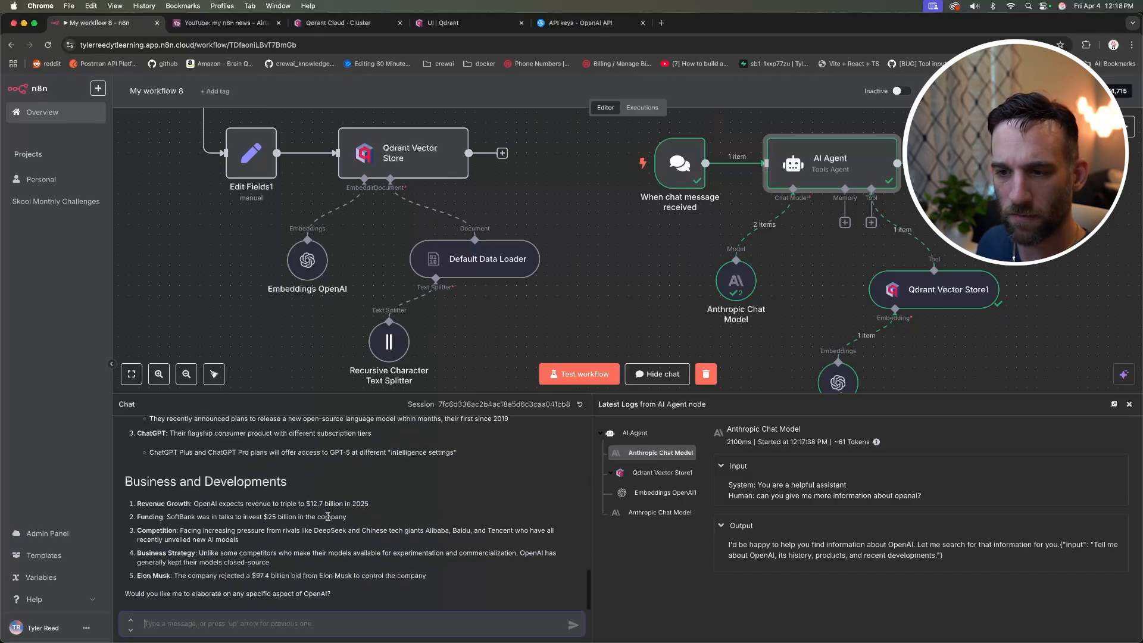
pyautogui.scroll(8, 327, 517)
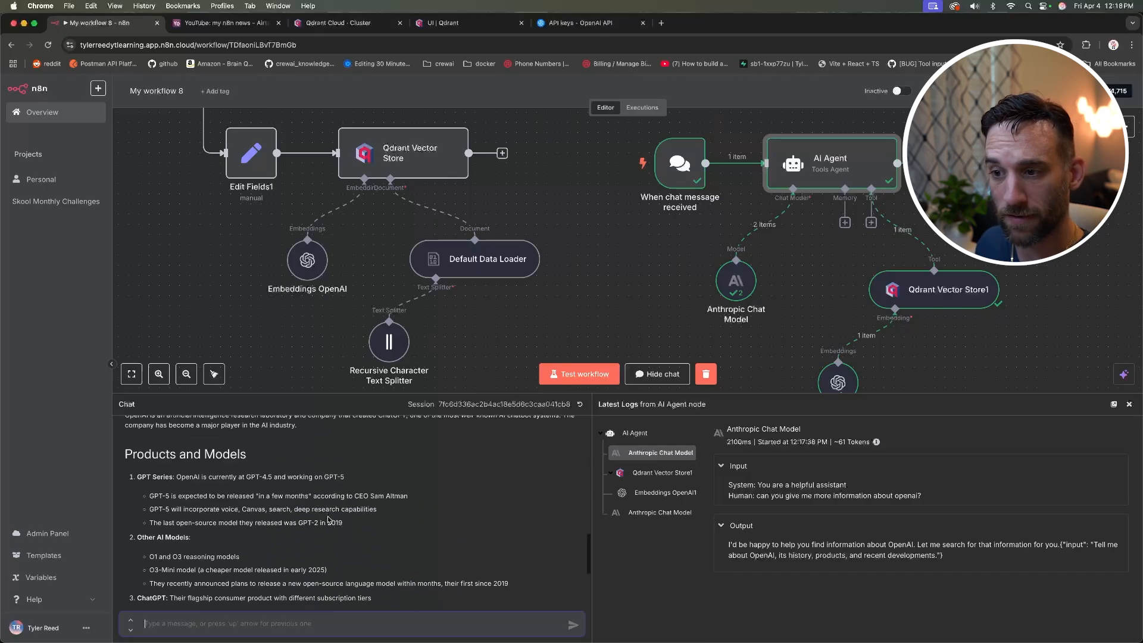
pyautogui.scroll(1, 328, 520)
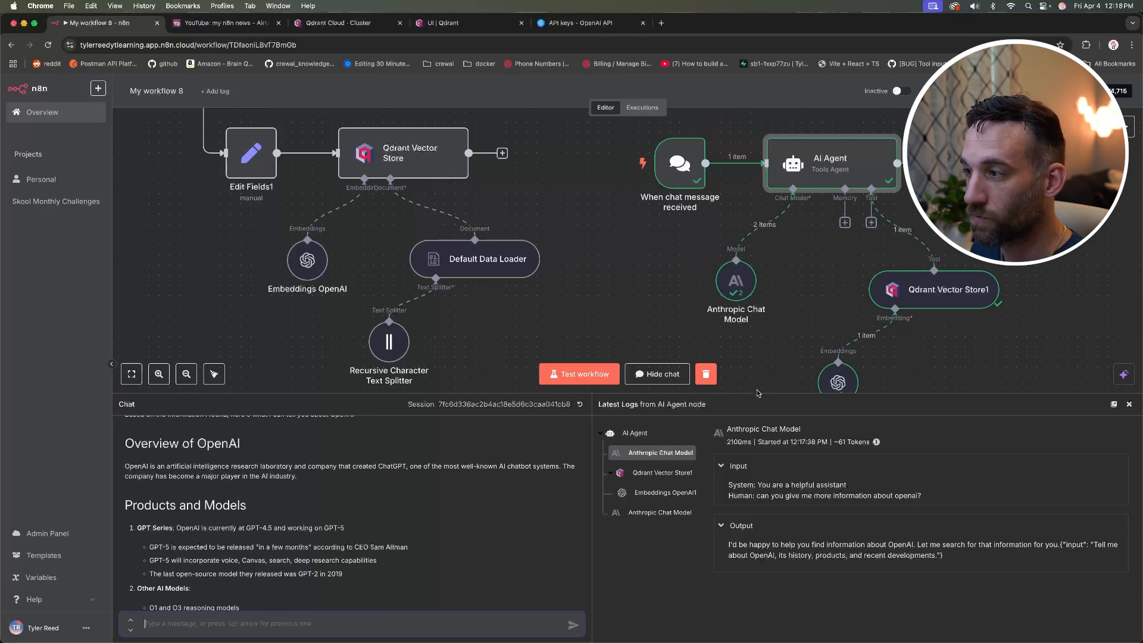
# Step: Inspect the AI Agent's resolved chat input prompt again
pyautogui.moveTo(755, 394); pyautogui.dragTo(774, 485)
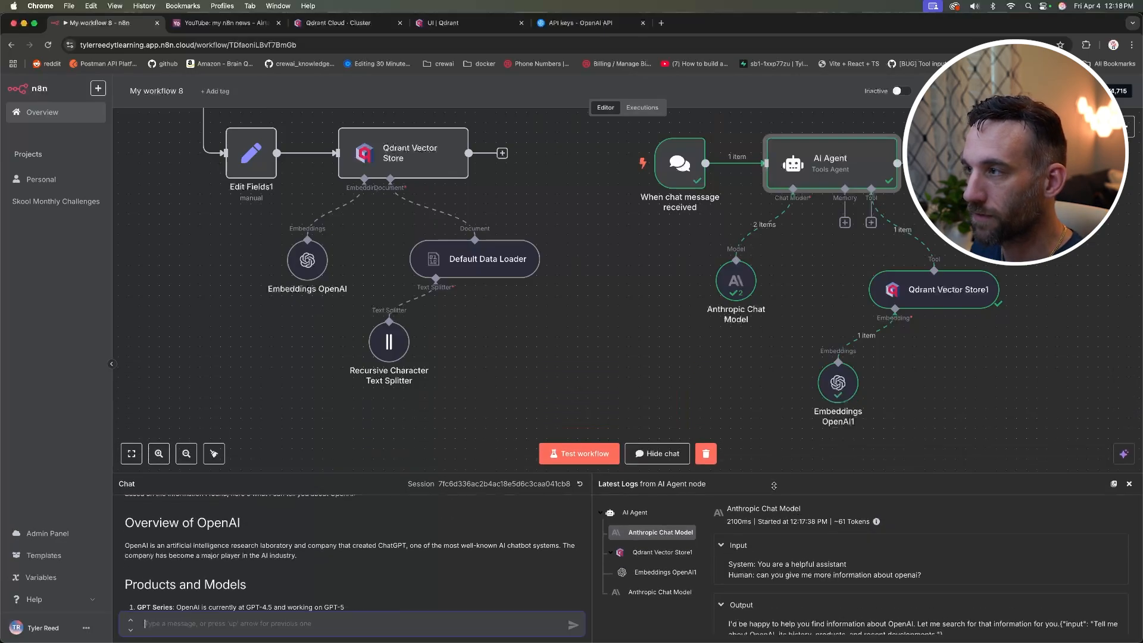
pyautogui.doubleClick(823, 159)
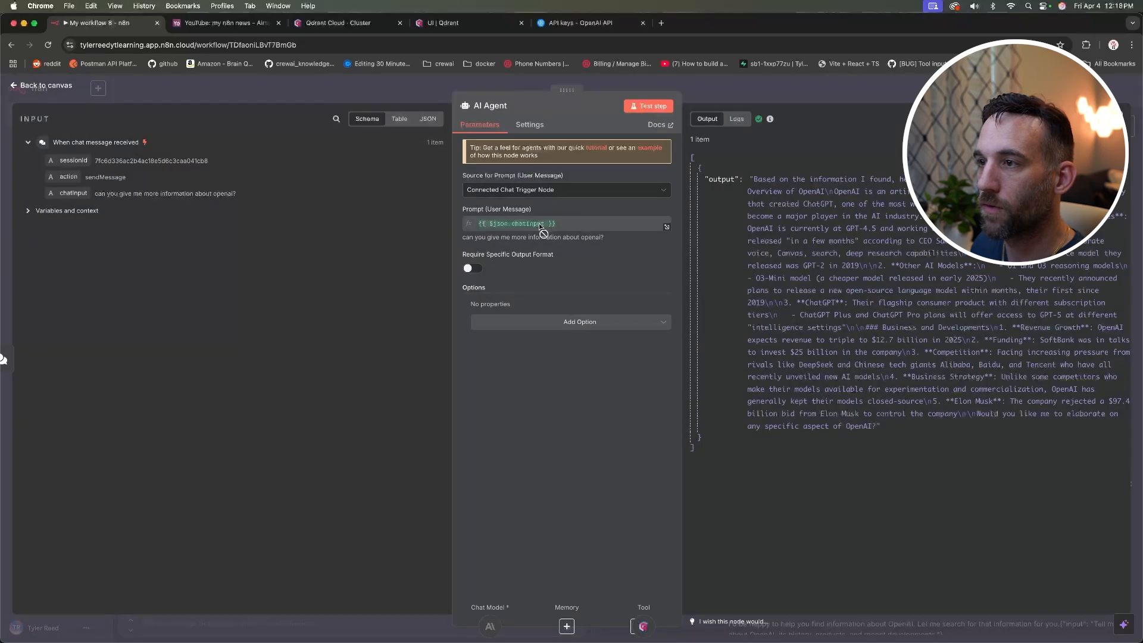
pyautogui.click(576, 225)
pyautogui.moveTo(639, 253); pyautogui.dragTo(467, 254)
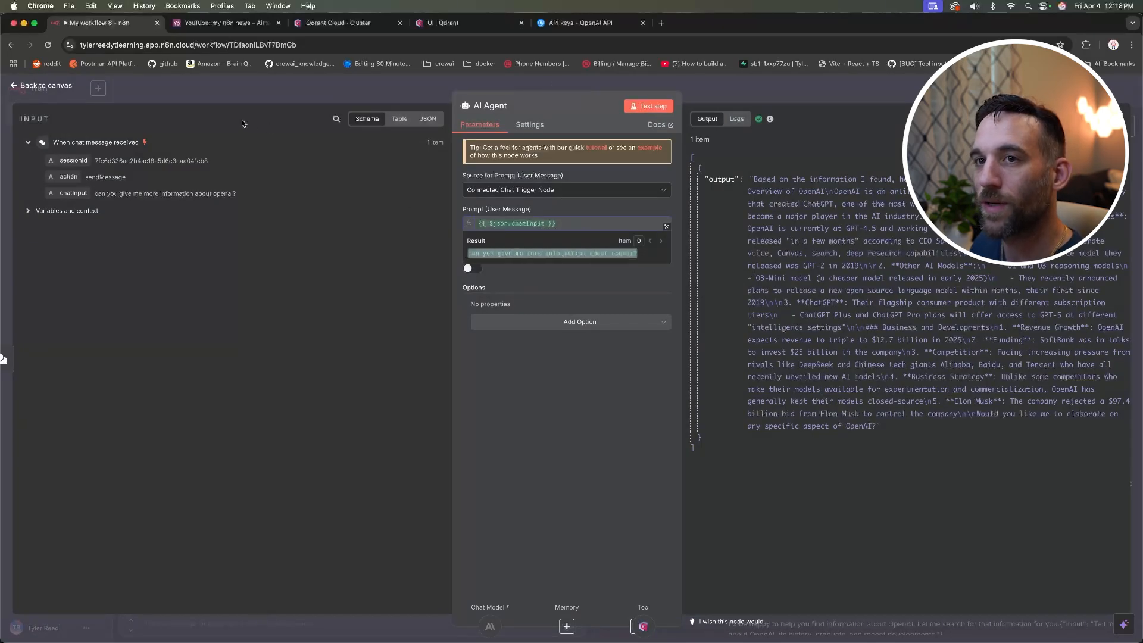
pyautogui.click(66, 88)
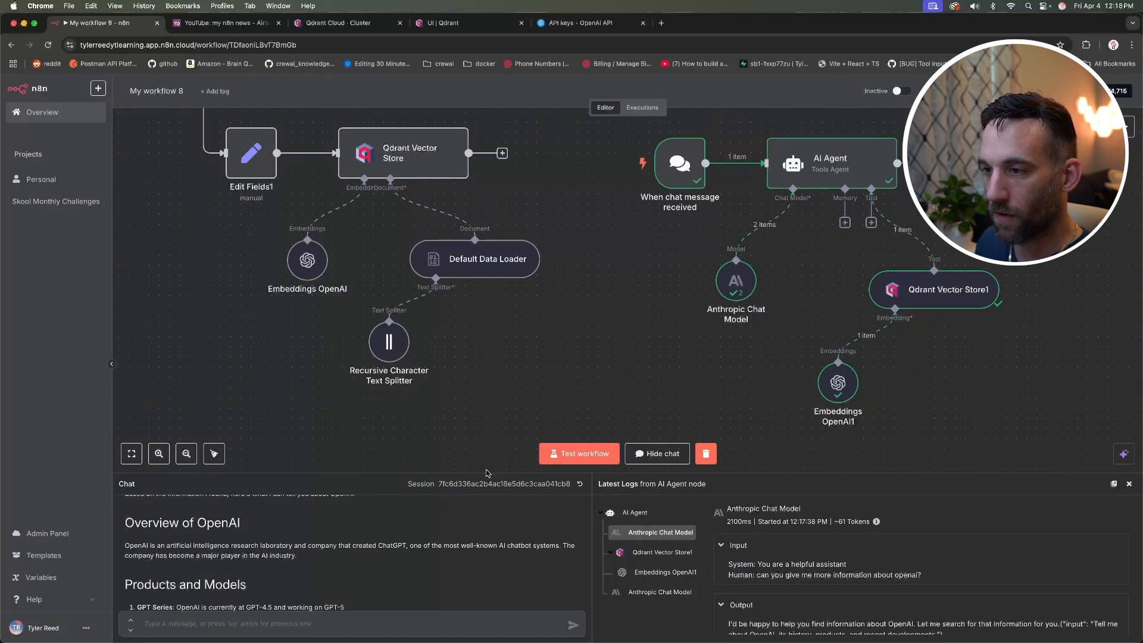
# Step: Reset the test chat to a fresh session, close the panel, and scroll the canvas up
pyautogui.moveTo(486, 472); pyautogui.dragTo(494, 375)
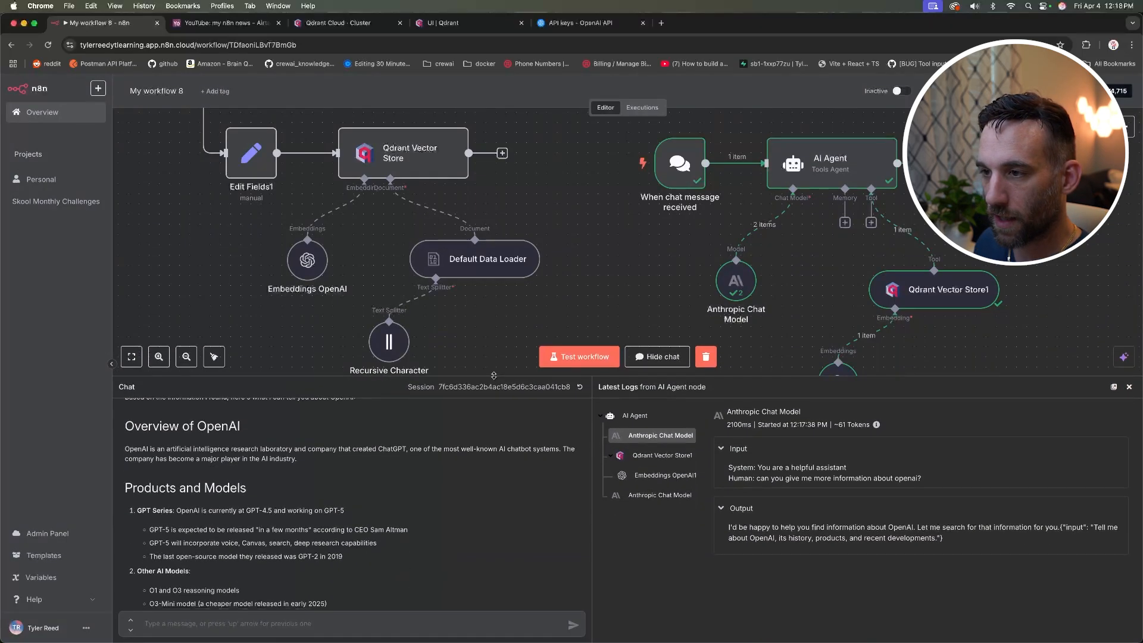
pyautogui.click(580, 389)
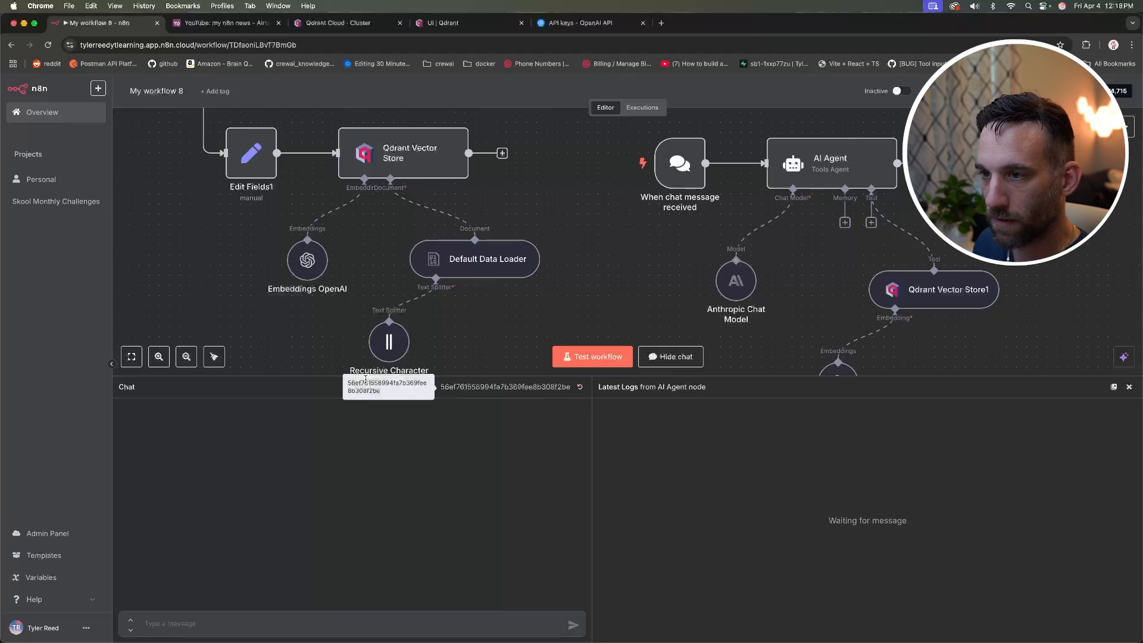
pyautogui.moveTo(315, 377); pyautogui.dragTo(333, 399)
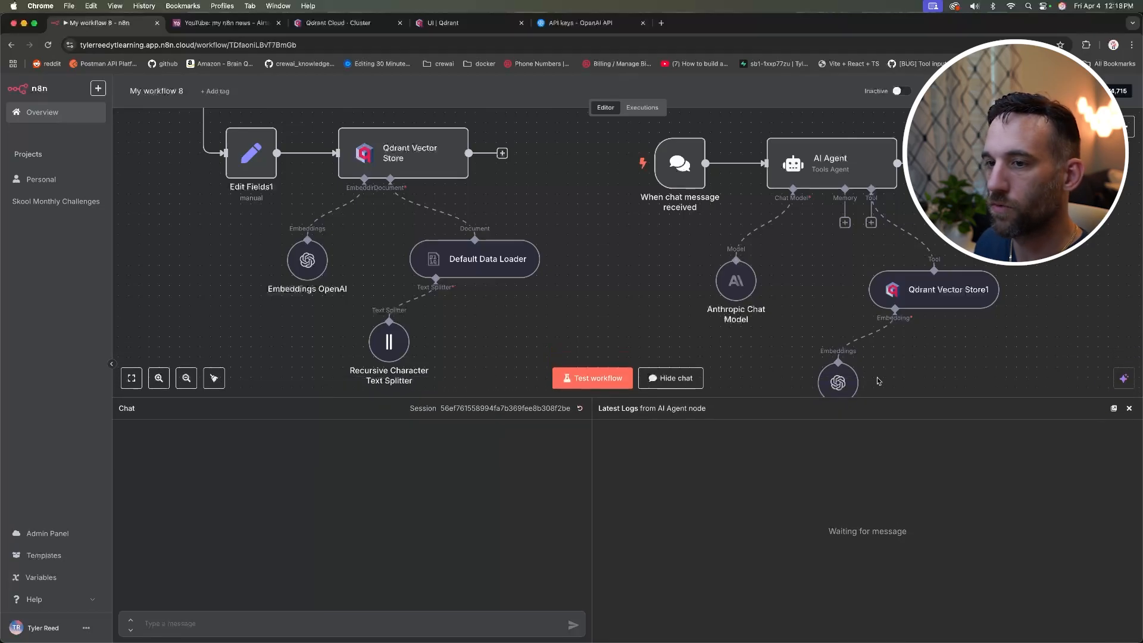
pyautogui.click(1129, 409)
pyautogui.scroll(5, 664, 402)
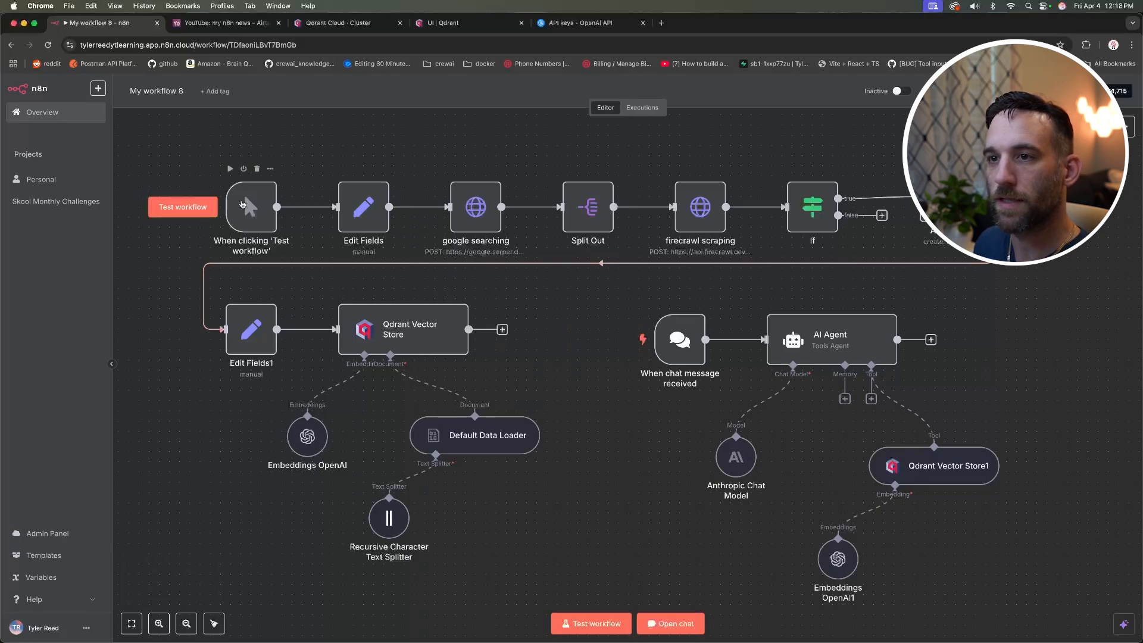
# Step: Delete the manual trigger node from the top workflow row
pyautogui.click(249, 207)
pyautogui.rightClick(250, 206)
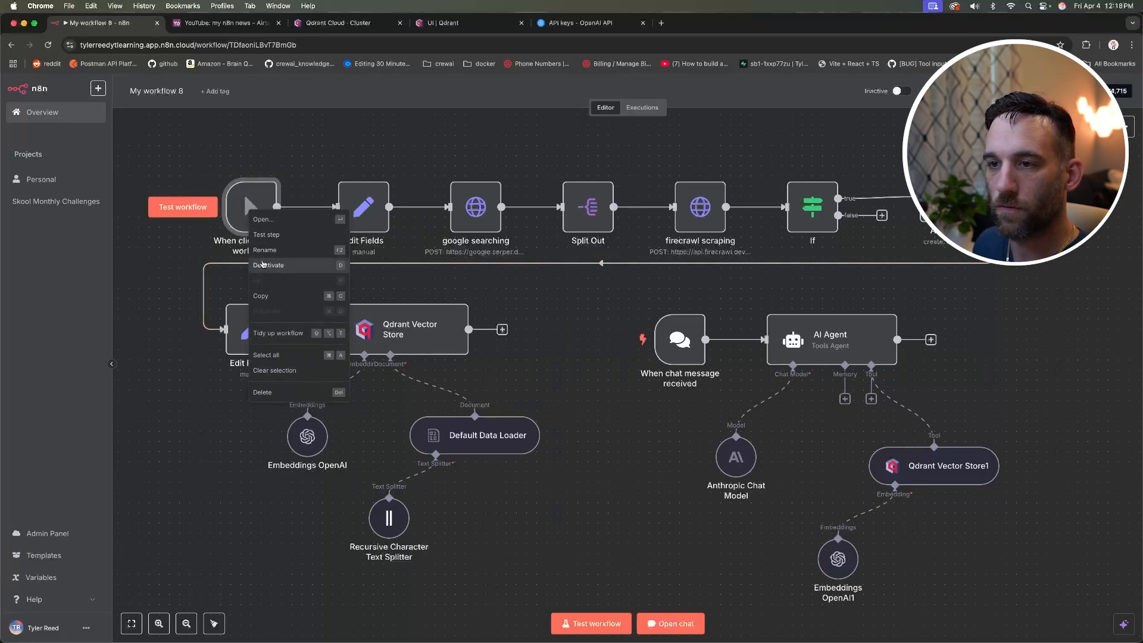
pyautogui.click(288, 393)
# Step: Add a Schedule Trigger firing daily at 6am and place it at the top row's start
pyautogui.rightClick(243, 202)
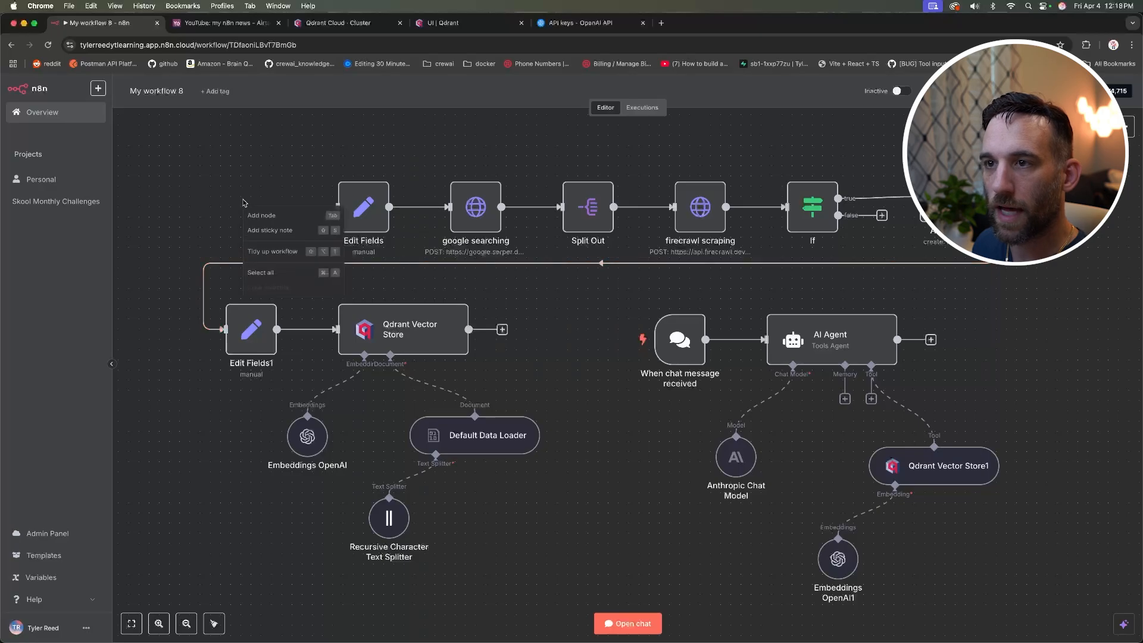
pyautogui.click(261, 216)
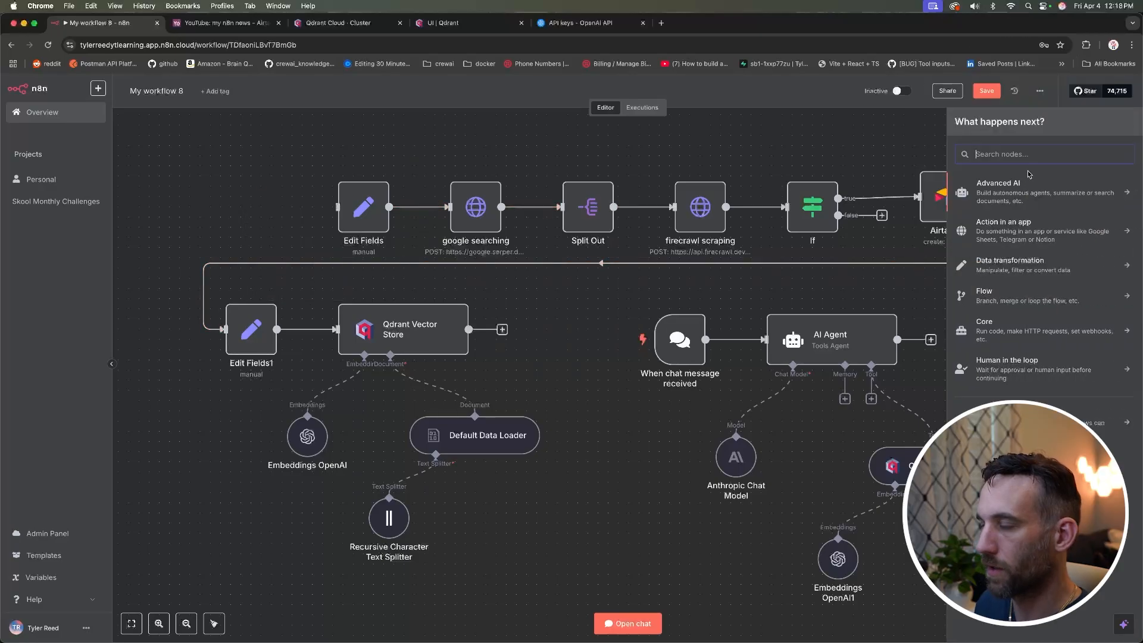
pyautogui.write('schedul')
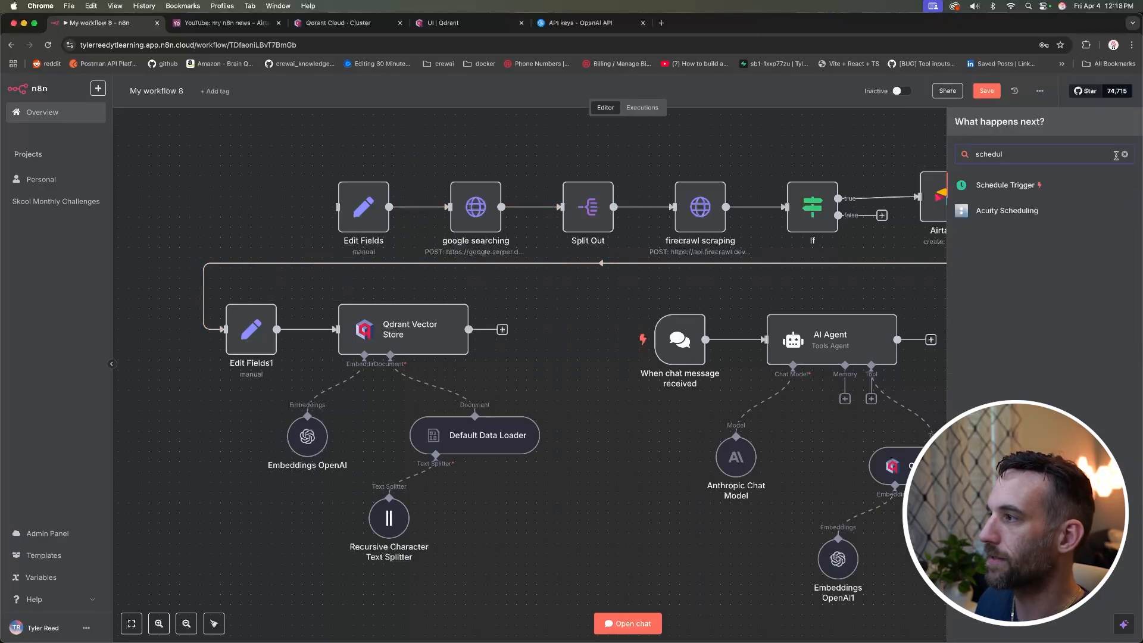
pyautogui.click(1040, 186)
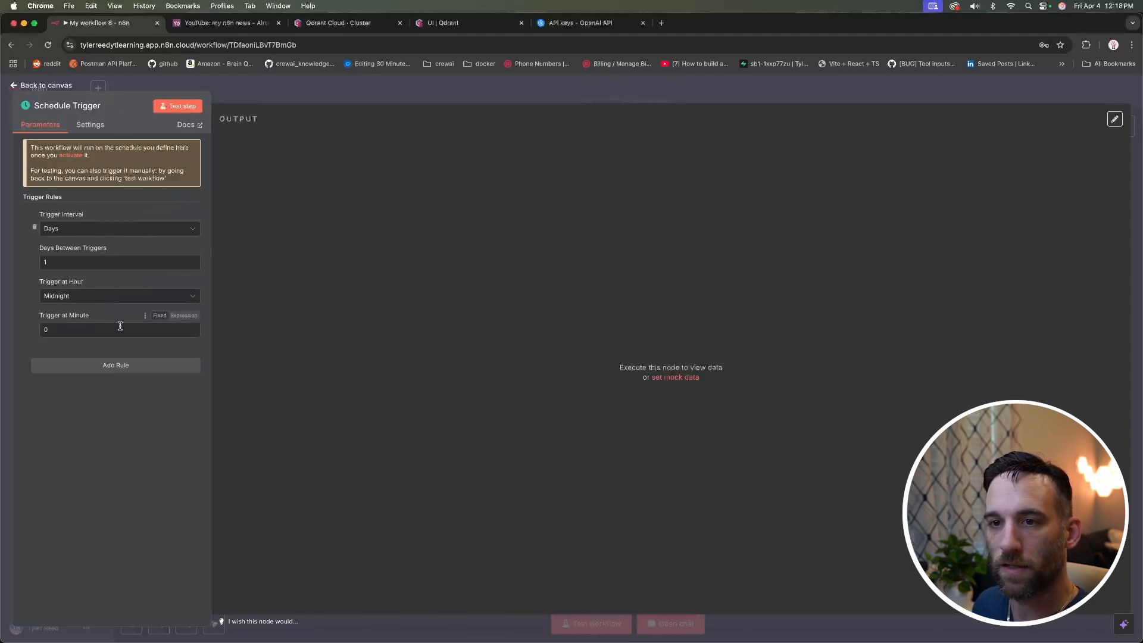
pyautogui.click(117, 296)
pyautogui.click(76, 425)
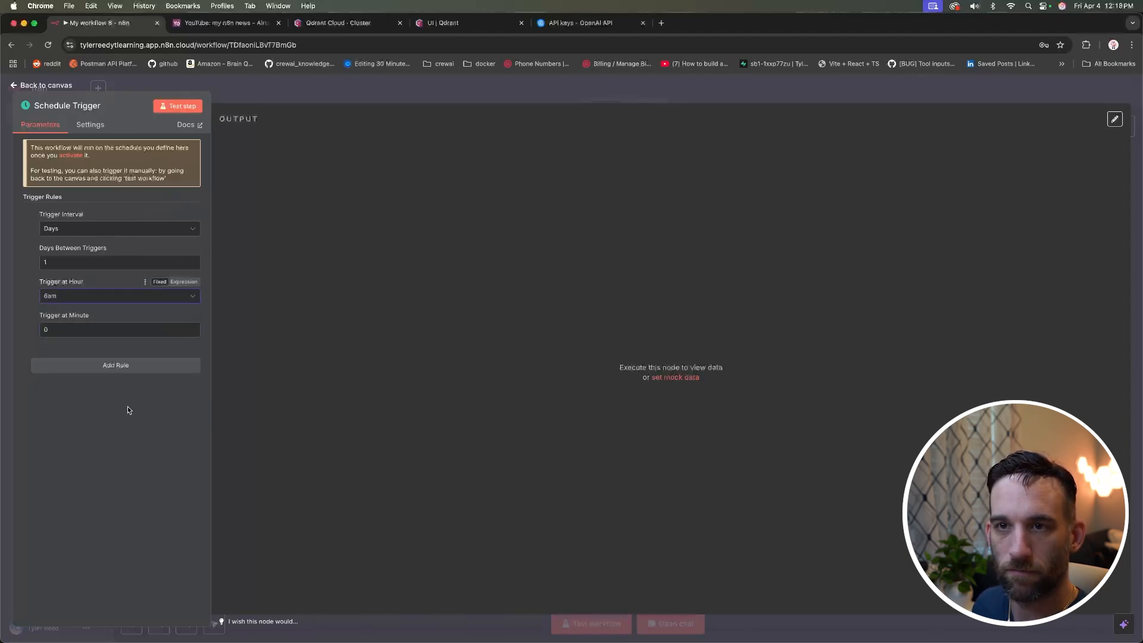
pyautogui.click(42, 86)
pyautogui.moveTo(269, 221); pyautogui.dragTo(238, 202)
pyautogui.click(444, 145)
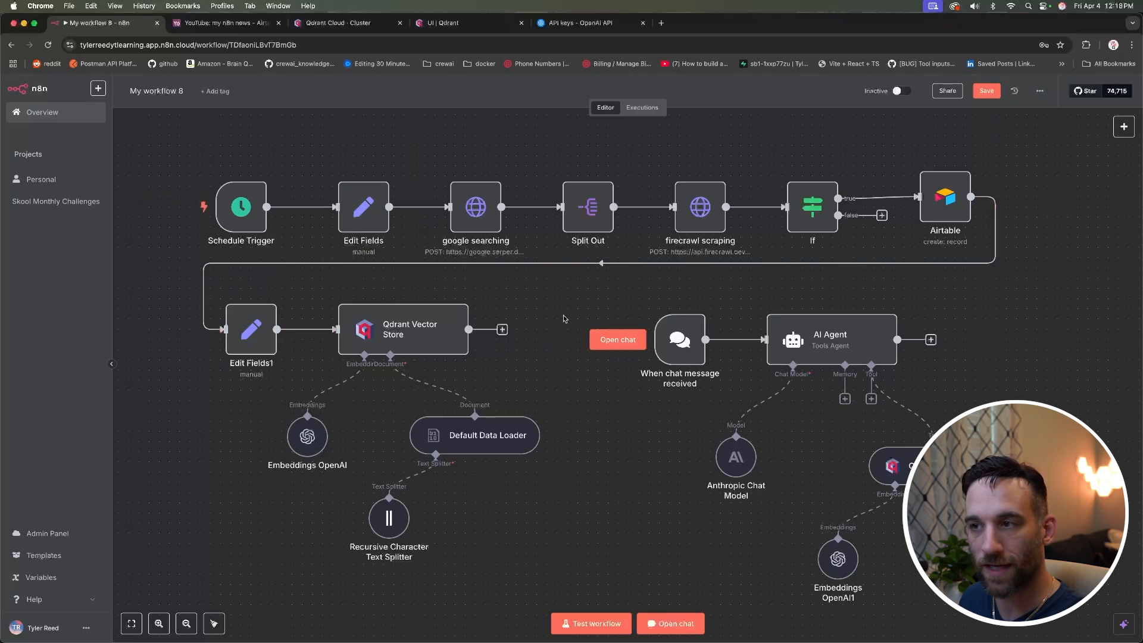
# Step: Flip the workflow toggle from Inactive to Active and dismiss the Workflow activated notice
pyautogui.moveTo(624, 342)
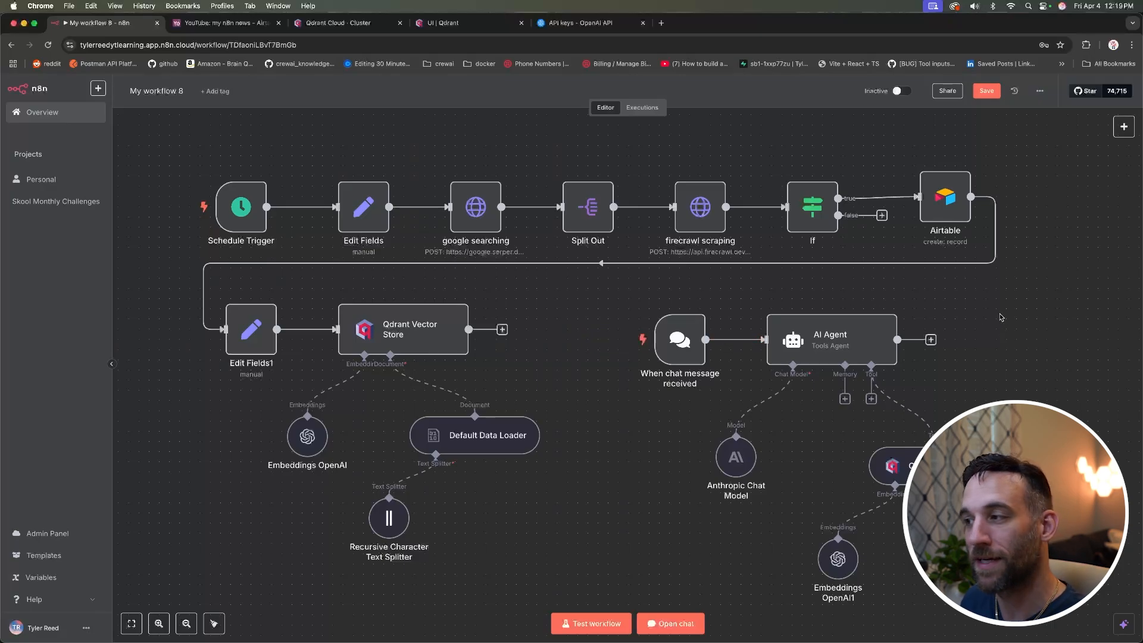
pyautogui.scroll(-1, 1001, 318)
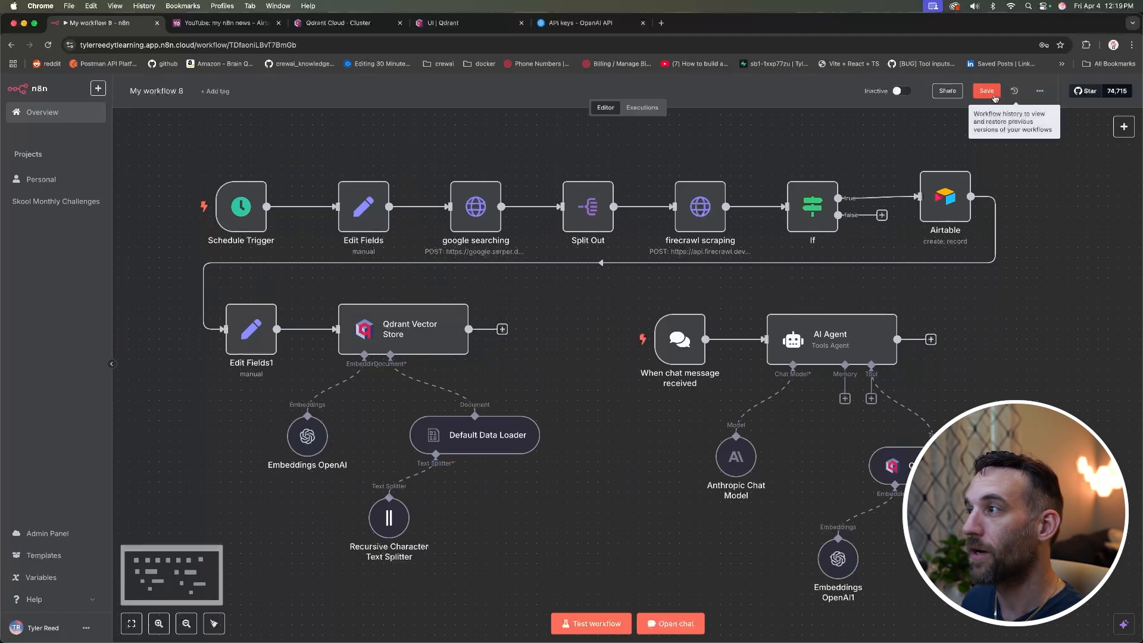
pyautogui.click(898, 93)
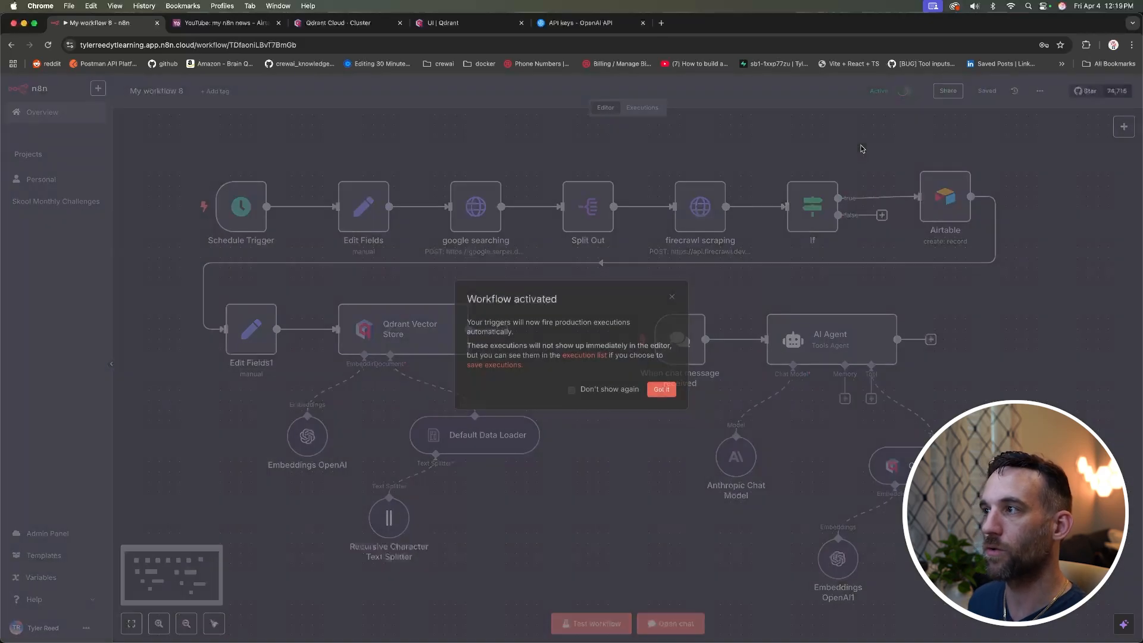
pyautogui.moveTo(514, 333); pyautogui.dragTo(467, 325)
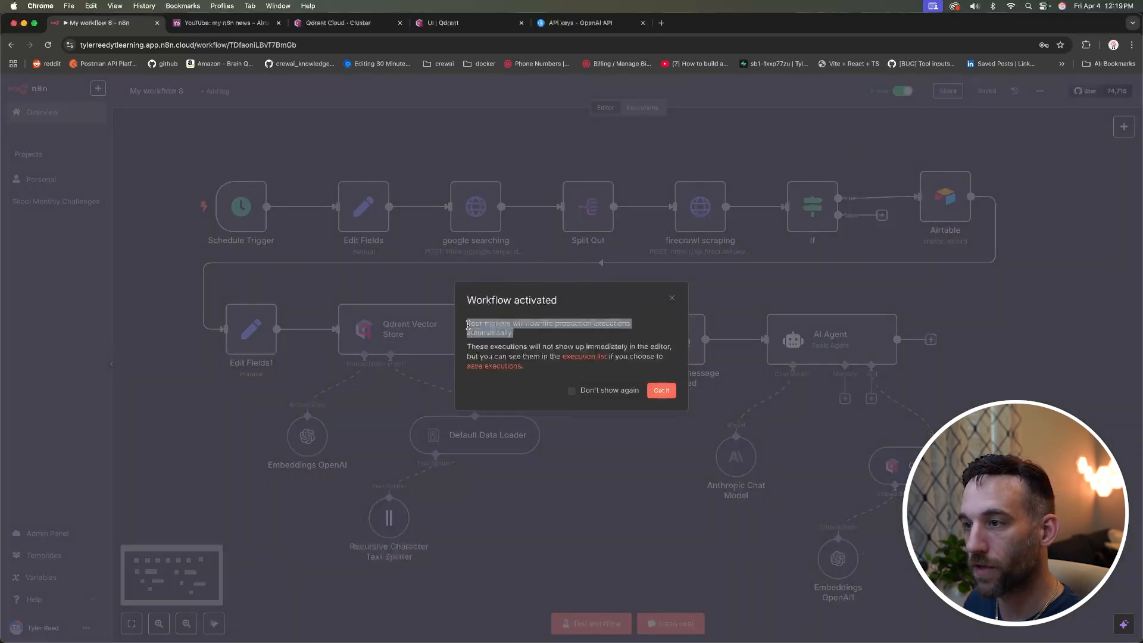
pyautogui.click(610, 333)
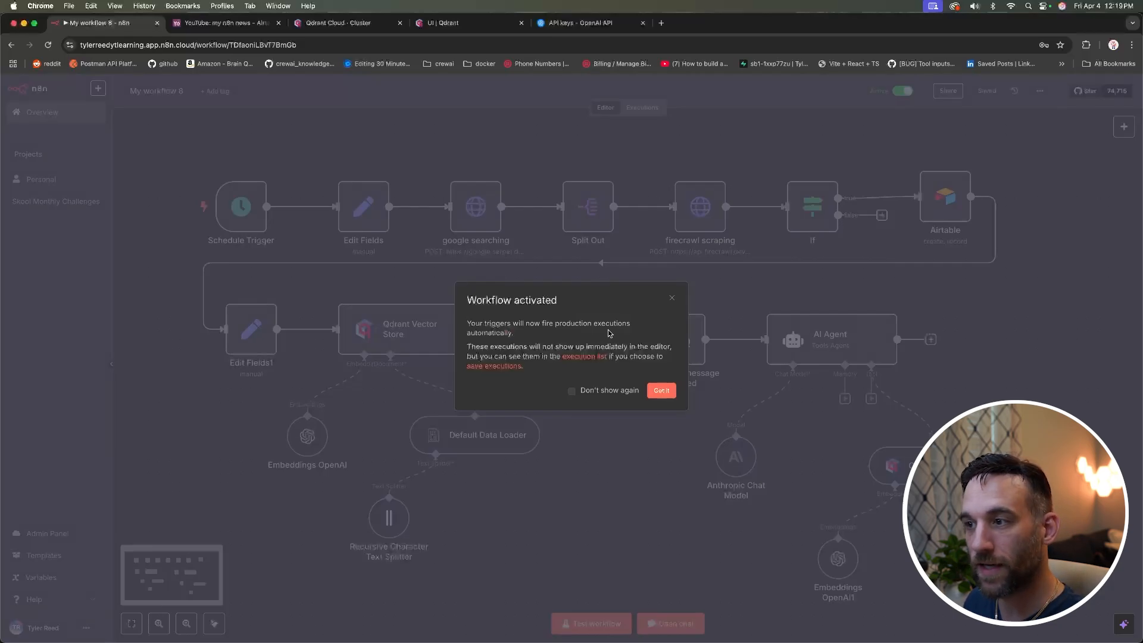
pyautogui.click(661, 390)
pyautogui.moveTo(241, 206)
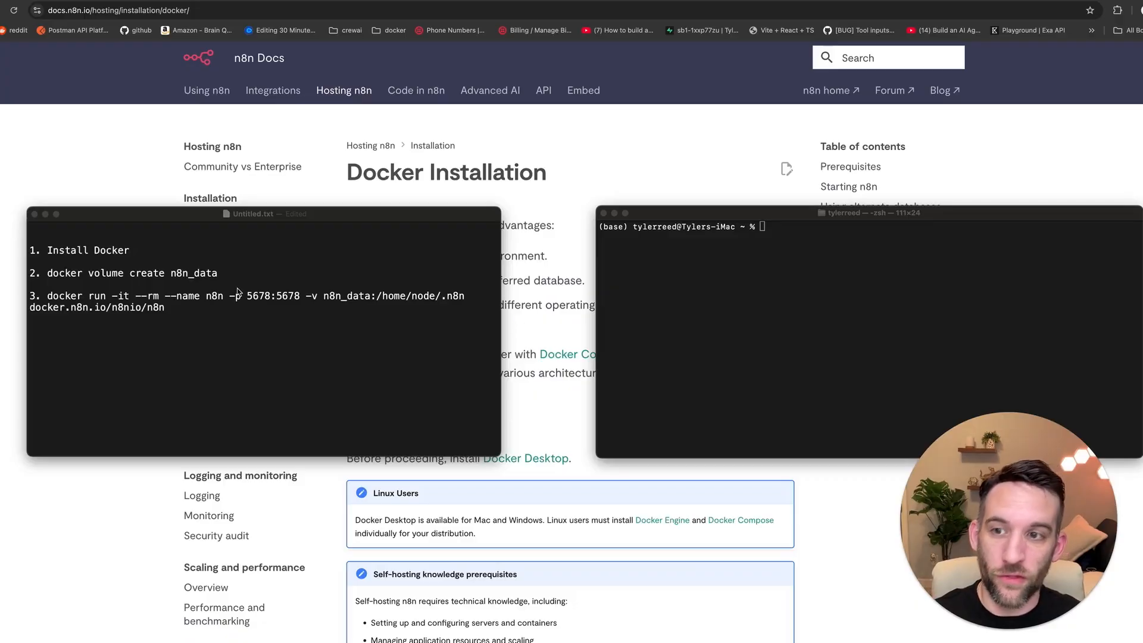
pyautogui.click(127, 249)
pyautogui.click(225, 270)
pyautogui.click(180, 308)
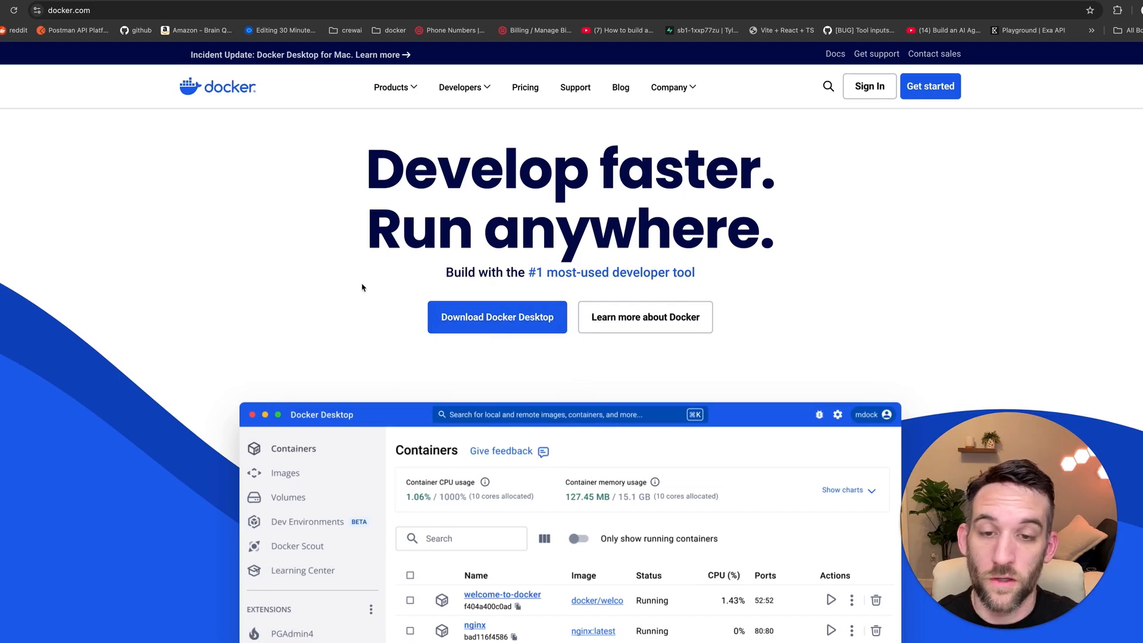
pyautogui.moveTo(503, 316)
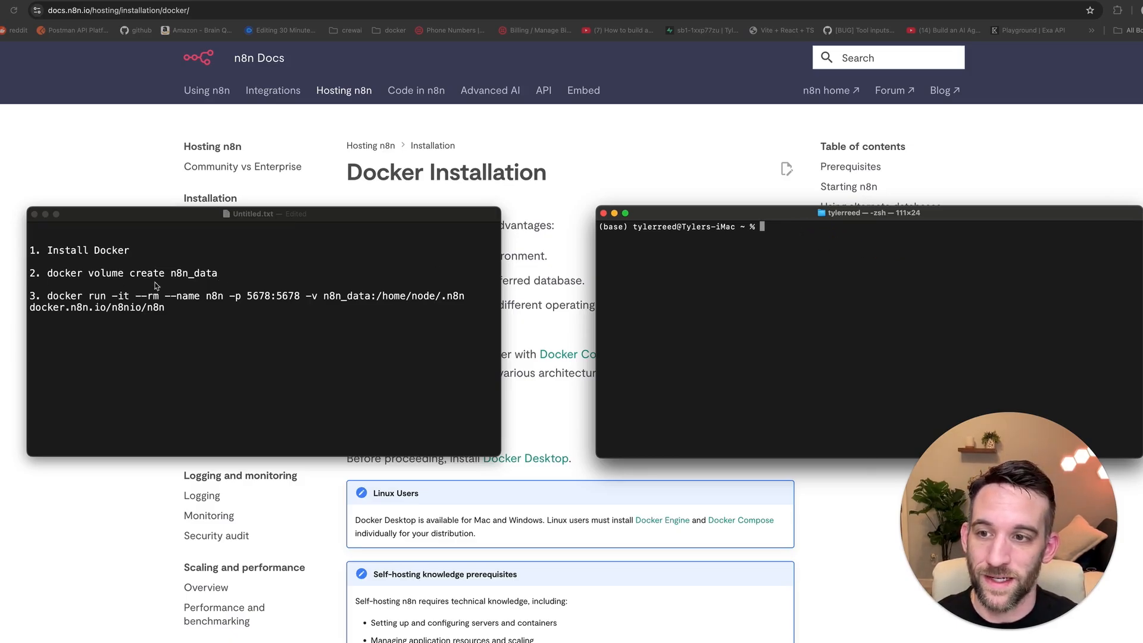
# Step: Copy 'docker volume create n8n_data' from the notes into the terminal
pyautogui.click(227, 277)
pyautogui.moveTo(222, 273); pyautogui.dragTo(41, 273)
pyautogui.press('super+c')
pyautogui.click(787, 236)
pyautogui.press('super+v')
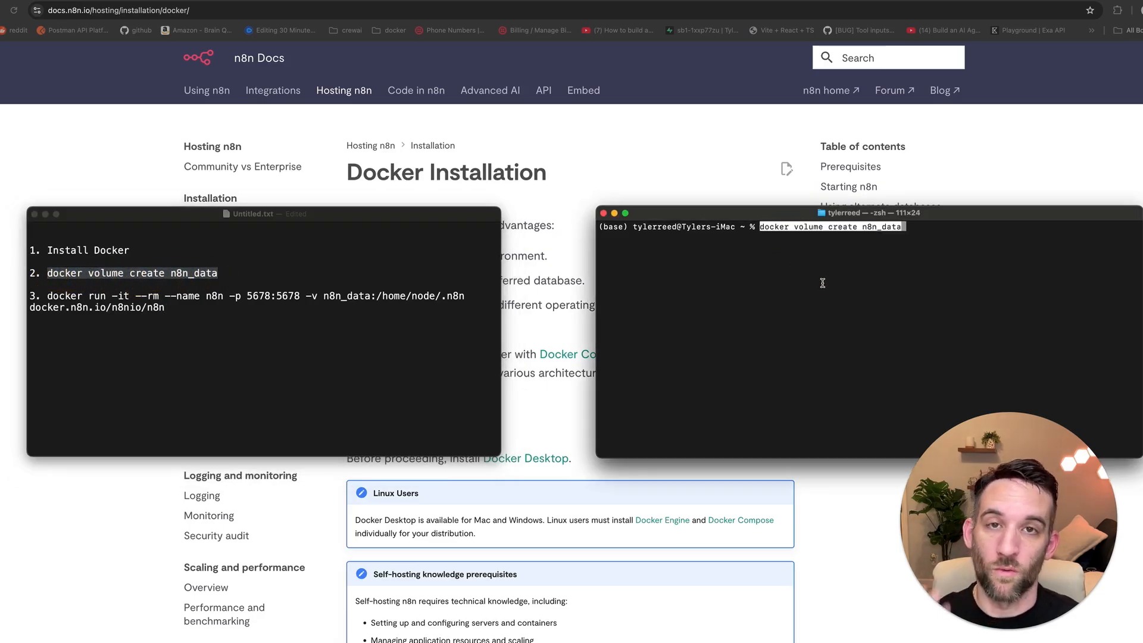
# Step: Paste and run the docker run command, rerunning it once Docker is up
pyautogui.moveTo(166, 307); pyautogui.dragTo(47, 297)
pyautogui.press('super+c')
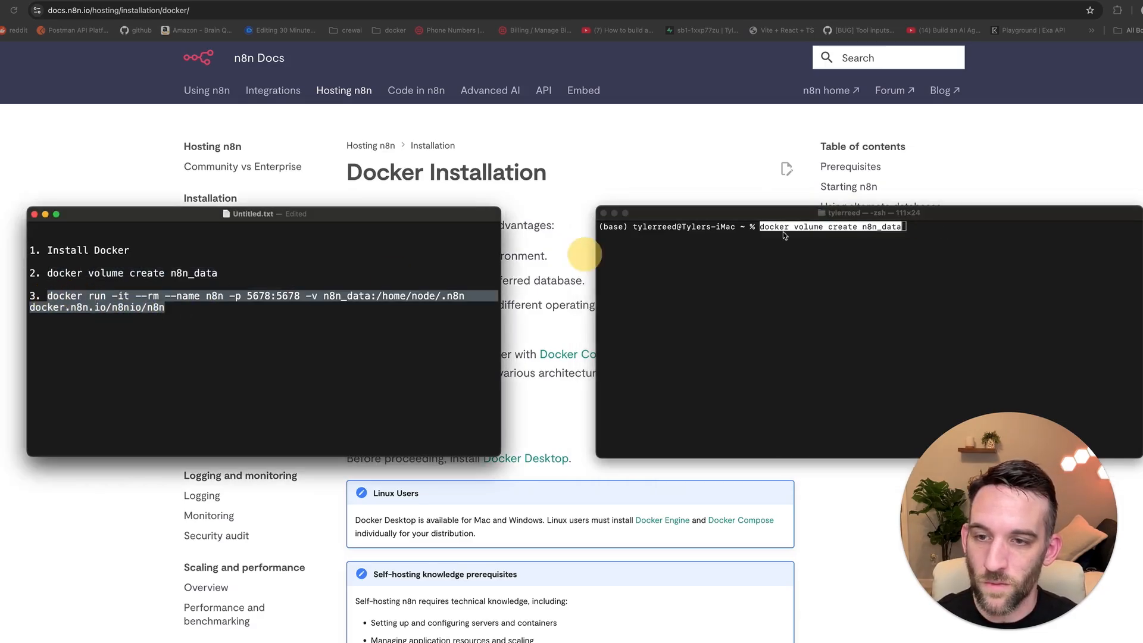
pyautogui.click(601, 255)
pyautogui.press('super+v')
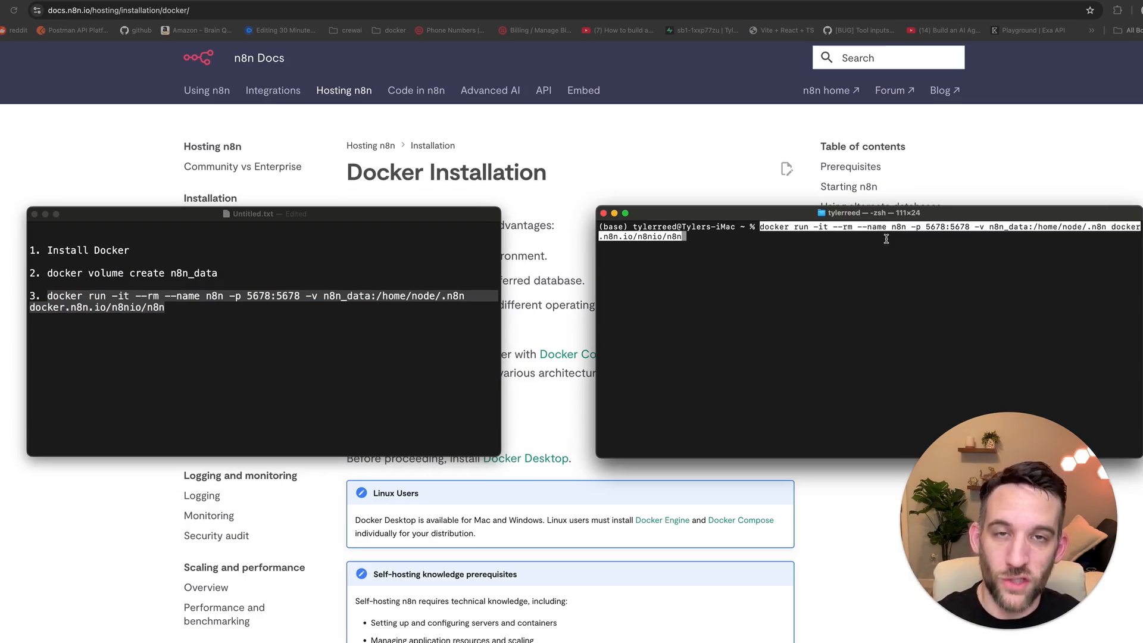
pyautogui.press('Return')
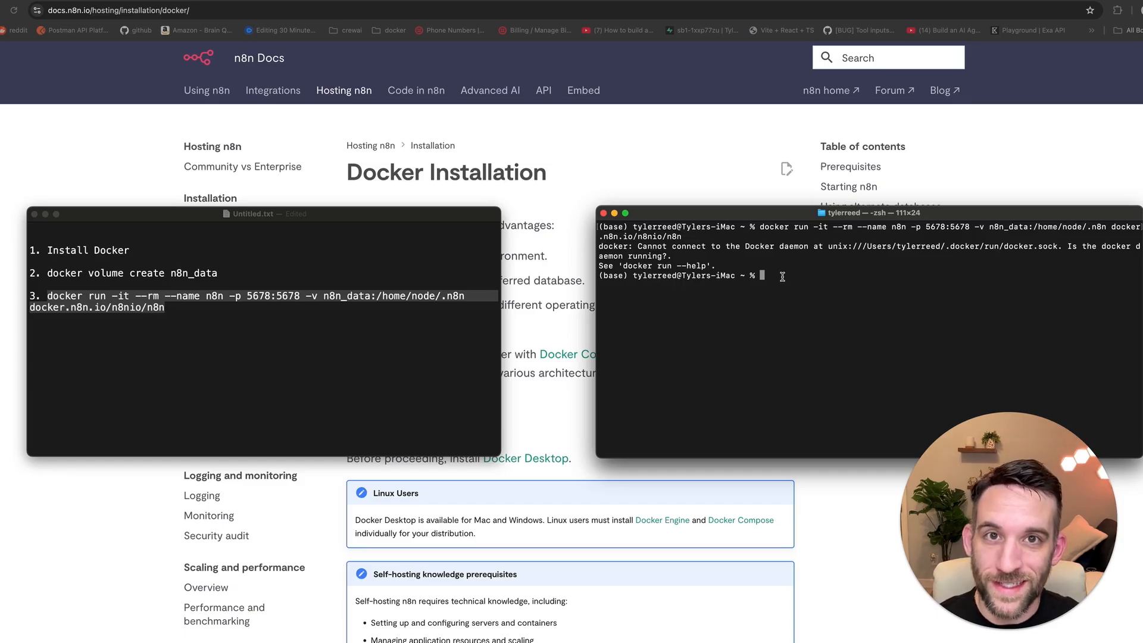
pyautogui.press('super+v')
pyautogui.press('Return')
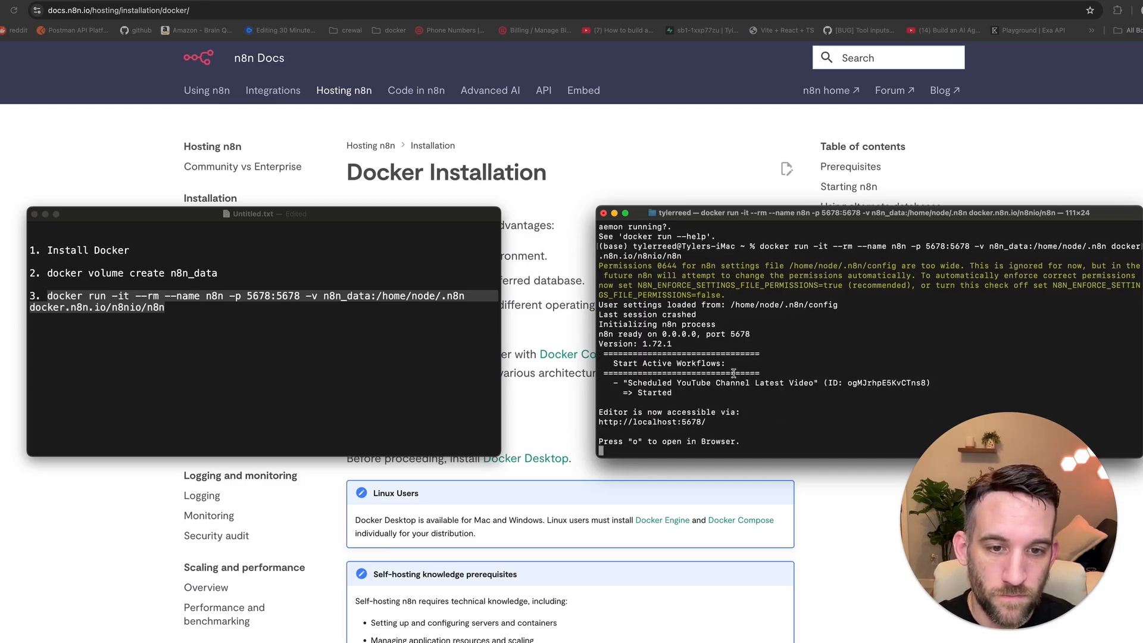
pyautogui.moveTo(724, 364); pyautogui.dragTo(609, 363)
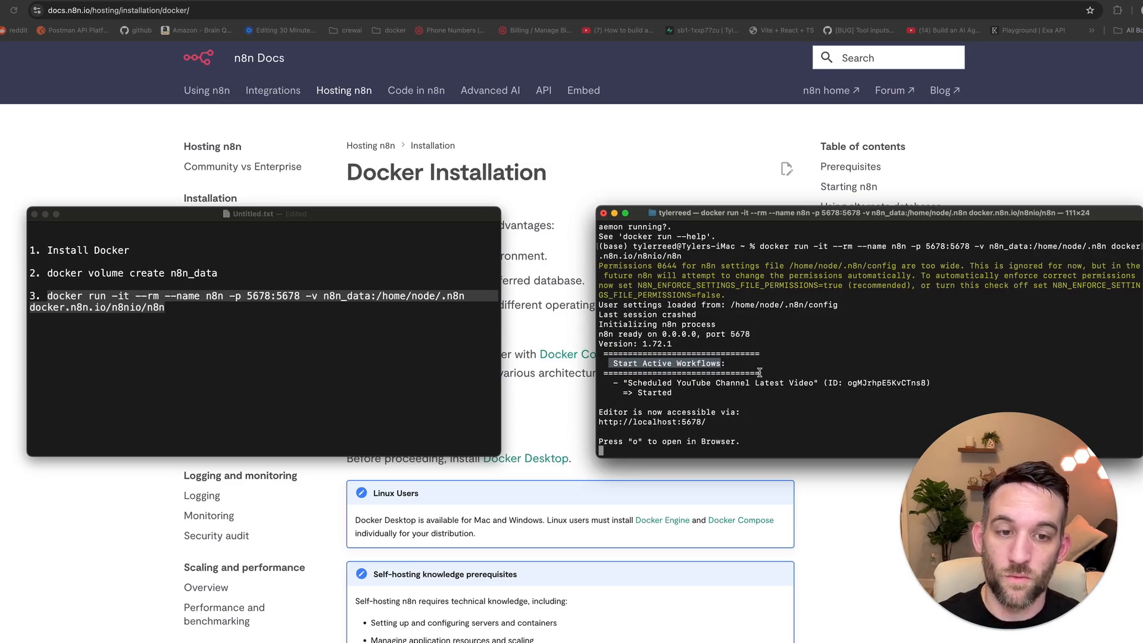
pyautogui.moveTo(707, 422); pyautogui.dragTo(598, 422)
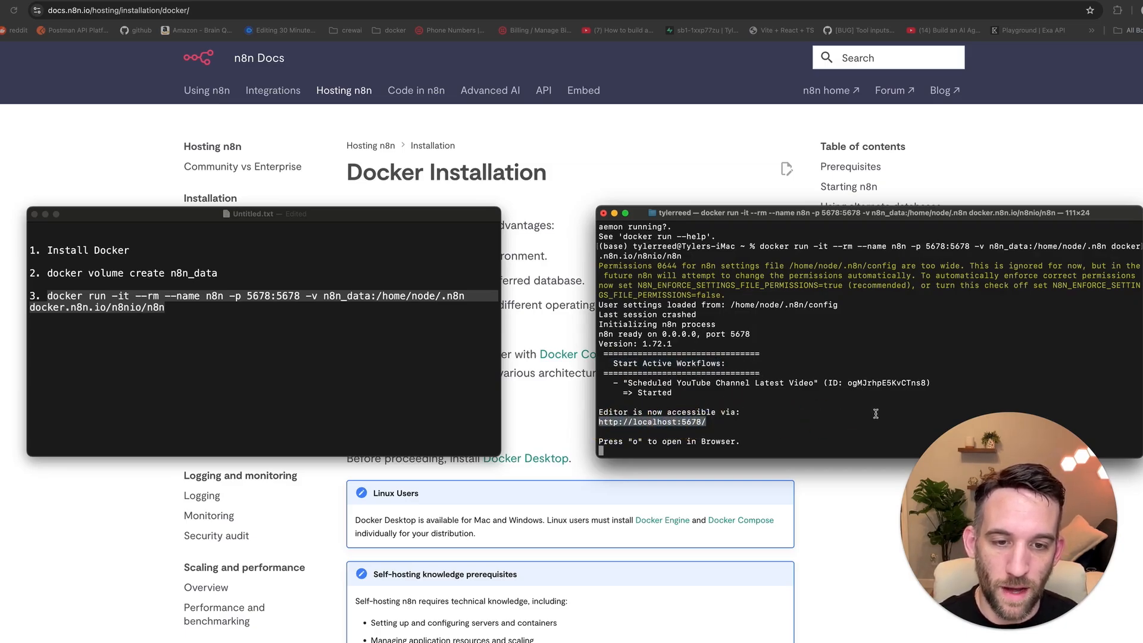
pyautogui.click(666, 1)
pyautogui.click(666, 1)
pyautogui.press('super+v')
pyautogui.press('Return')
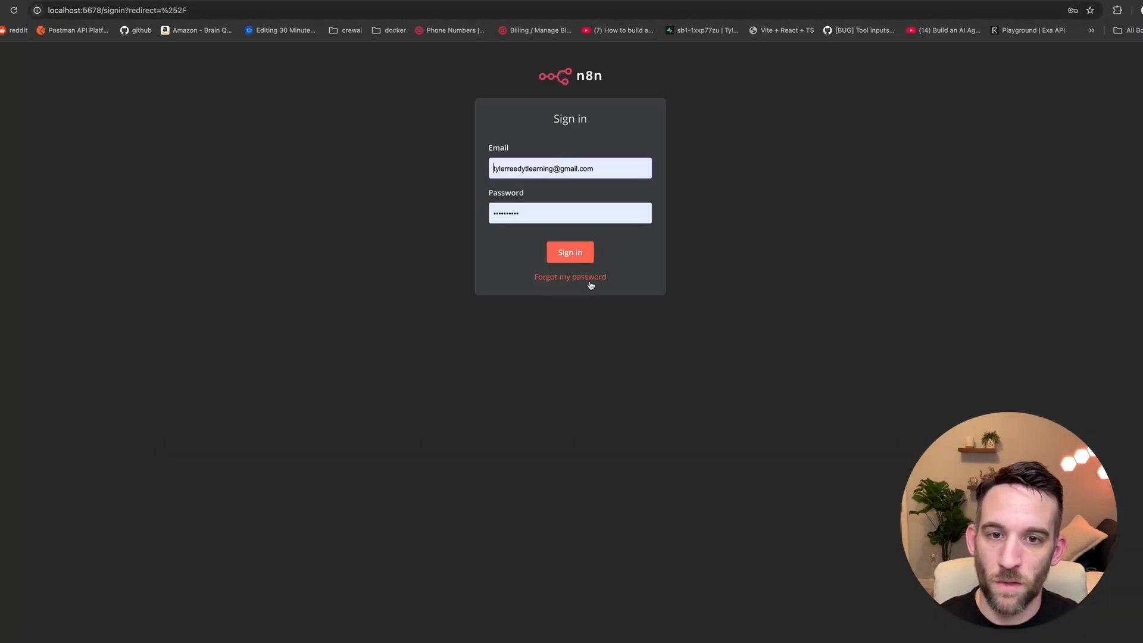
# Step: Sign in to the local n8n instance
pyautogui.click(574, 254)
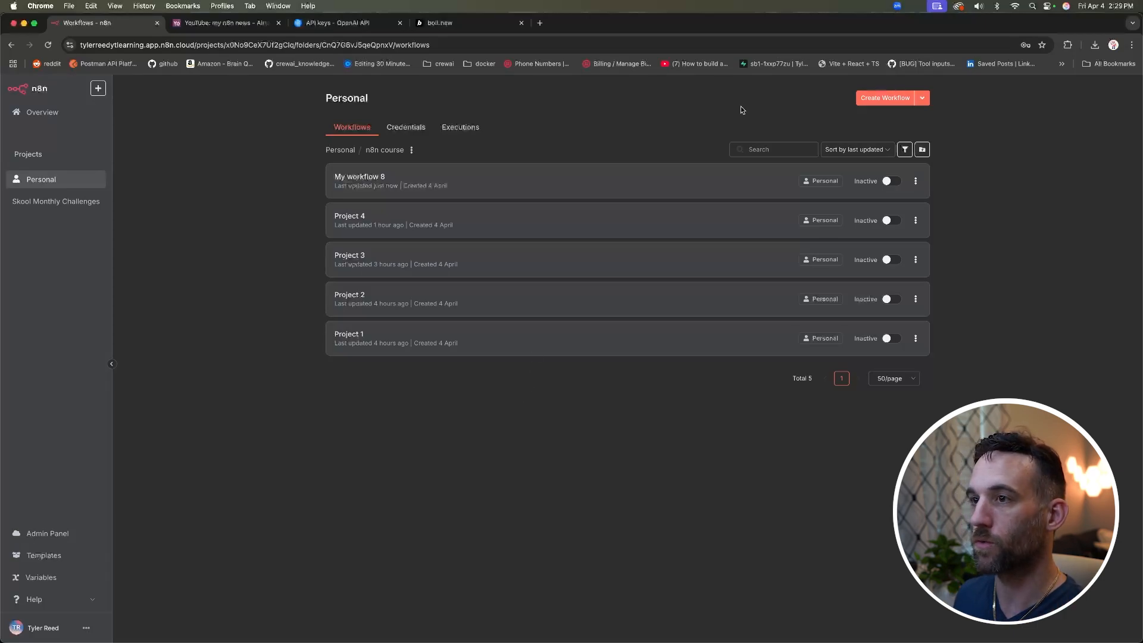
# Step: Create a new workflow starting with a Webhook trigger, showing its test URL
pyautogui.click(885, 97)
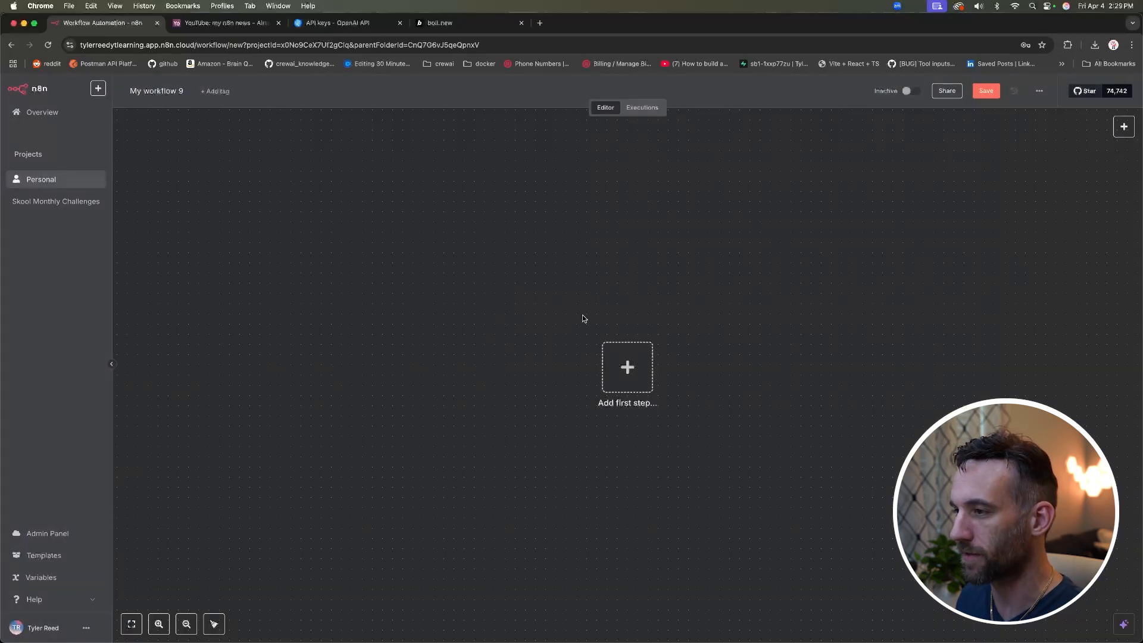
pyautogui.click(632, 371)
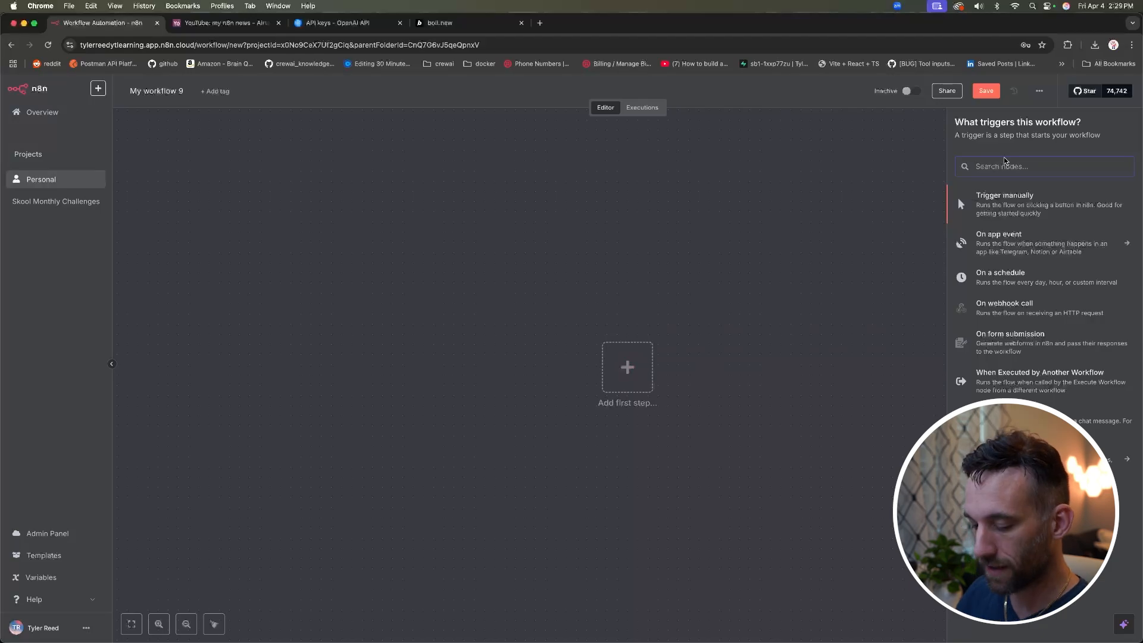
pyautogui.write('webhoo')
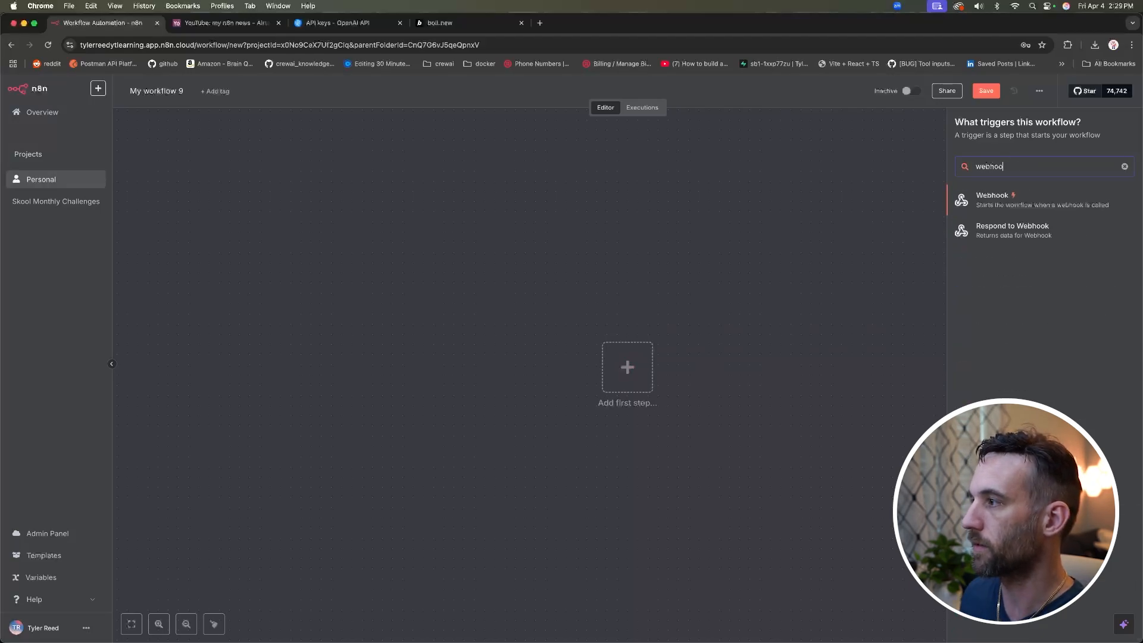
pyautogui.click(993, 197)
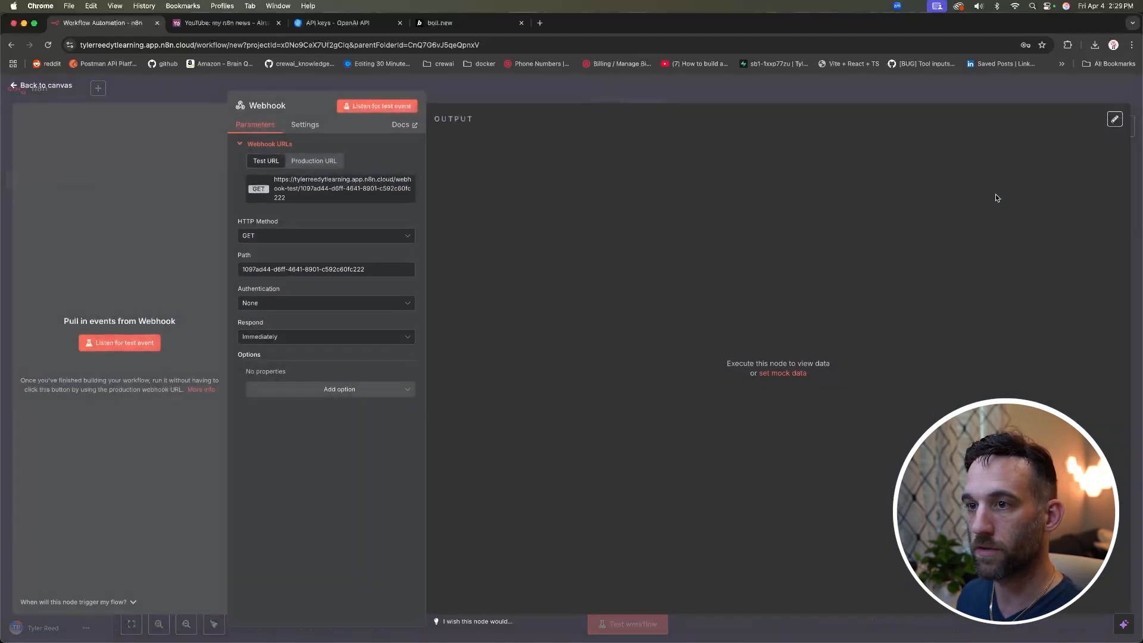
pyautogui.click(301, 163)
pyautogui.click(275, 162)
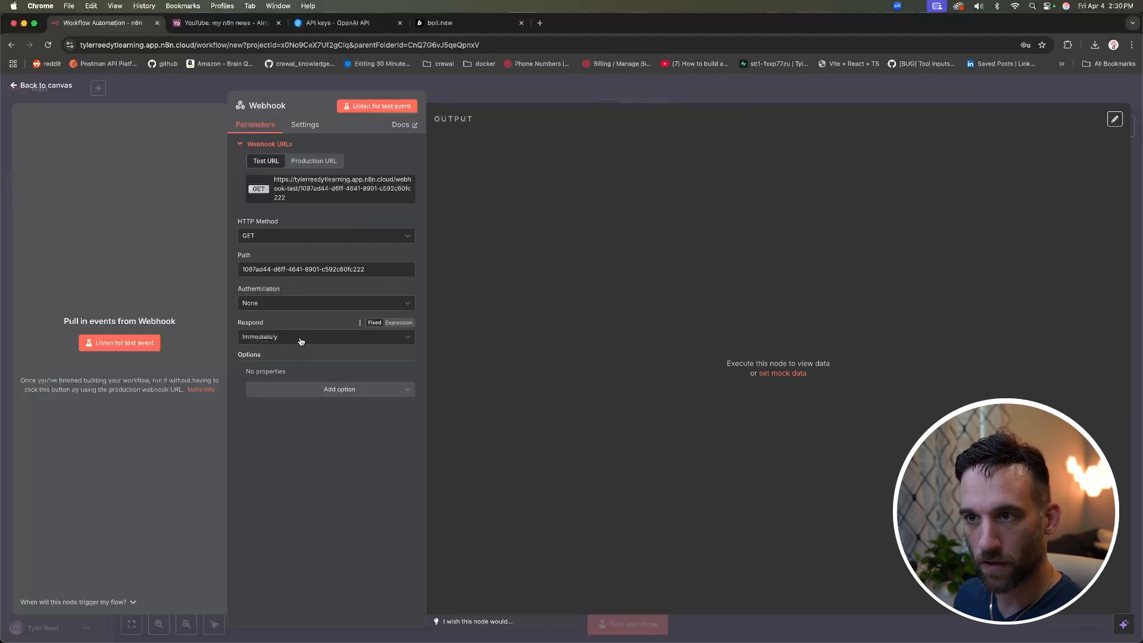
# Step: Set the Webhook to POST, respond when the last node finishes with First Entry JSON, and copy its test URL
pyautogui.click(320, 236)
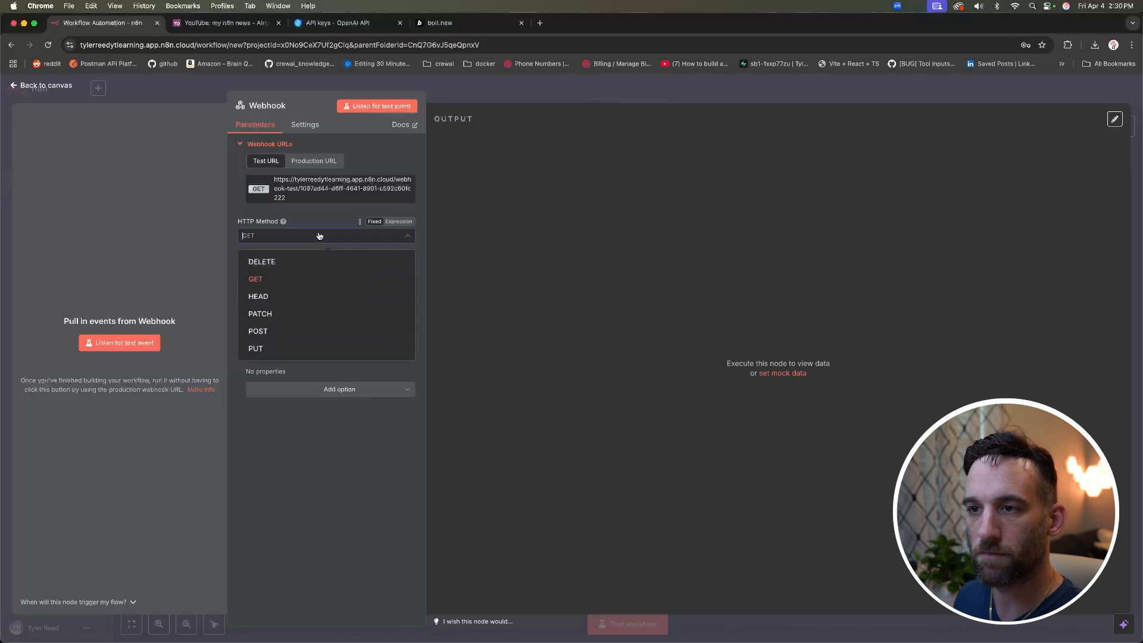
pyautogui.click(279, 331)
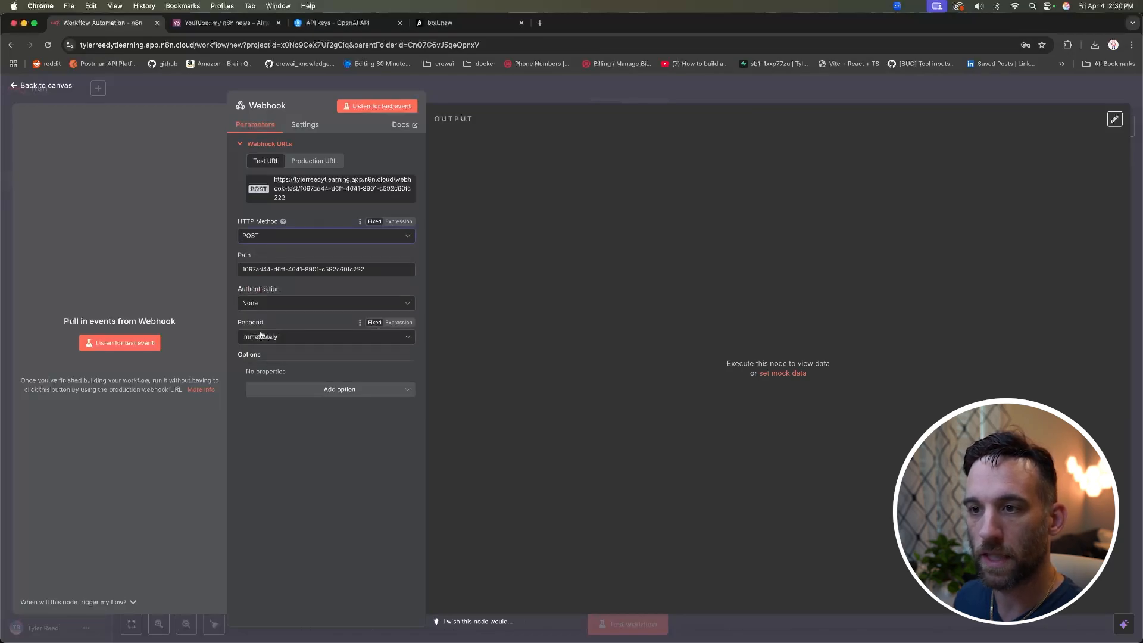
pyautogui.click(275, 338)
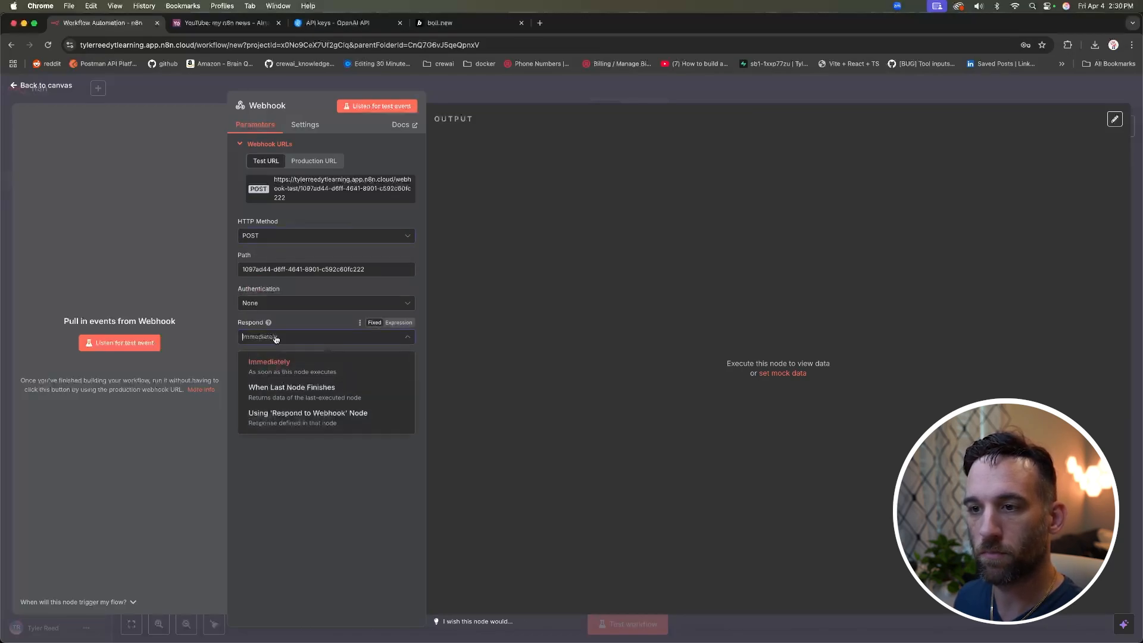
pyautogui.click(356, 393)
pyautogui.click(319, 375)
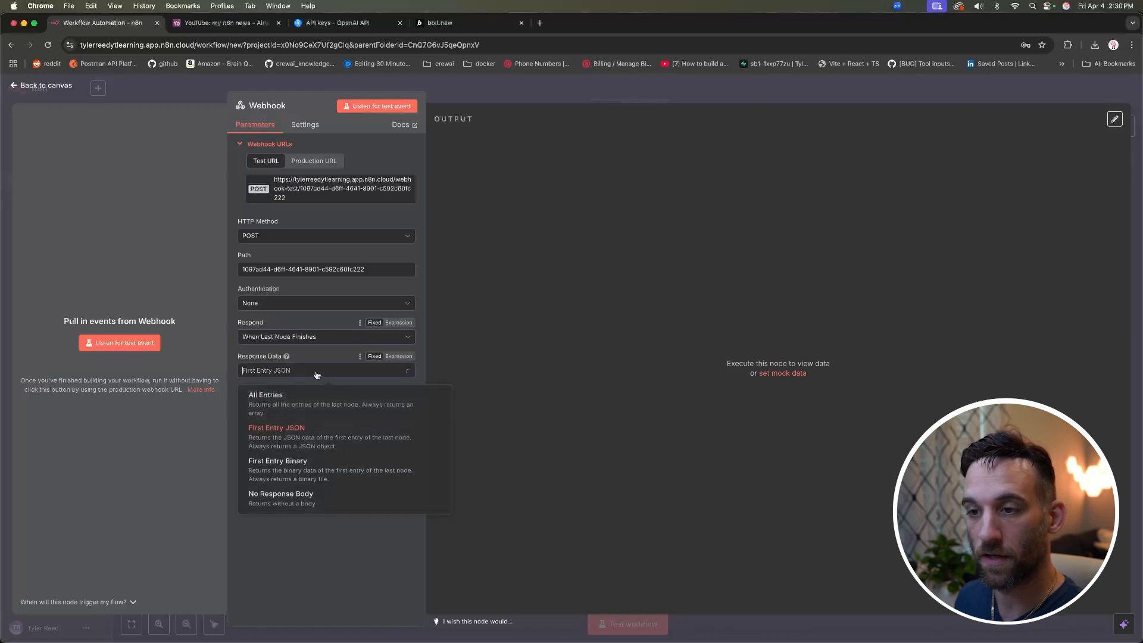
pyautogui.click(289, 438)
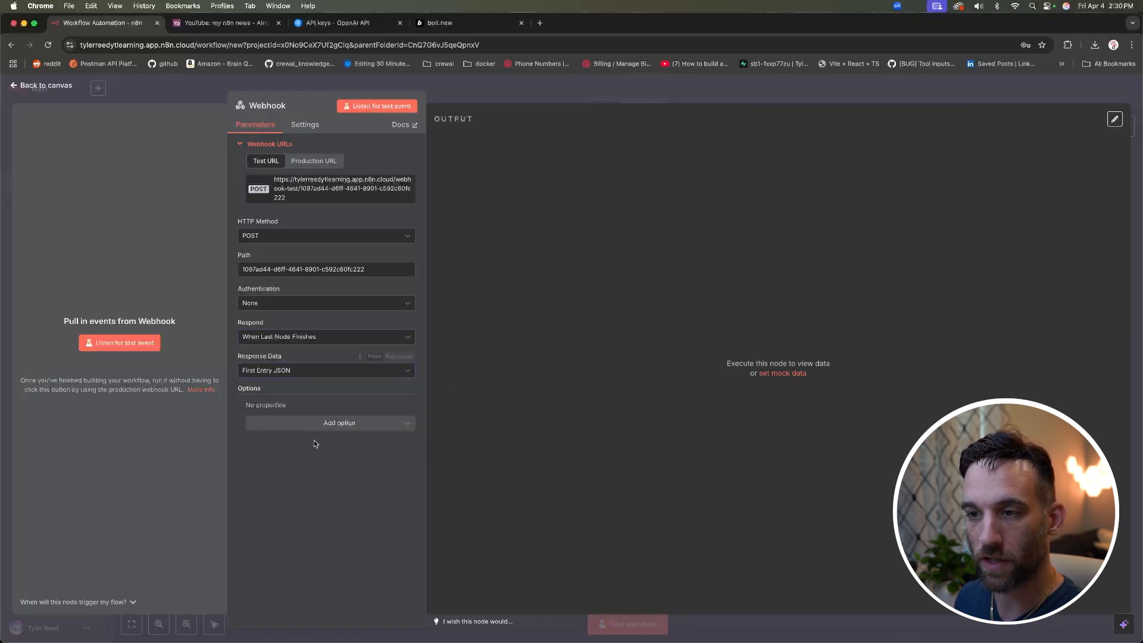
pyautogui.click(327, 425)
pyautogui.click(340, 402)
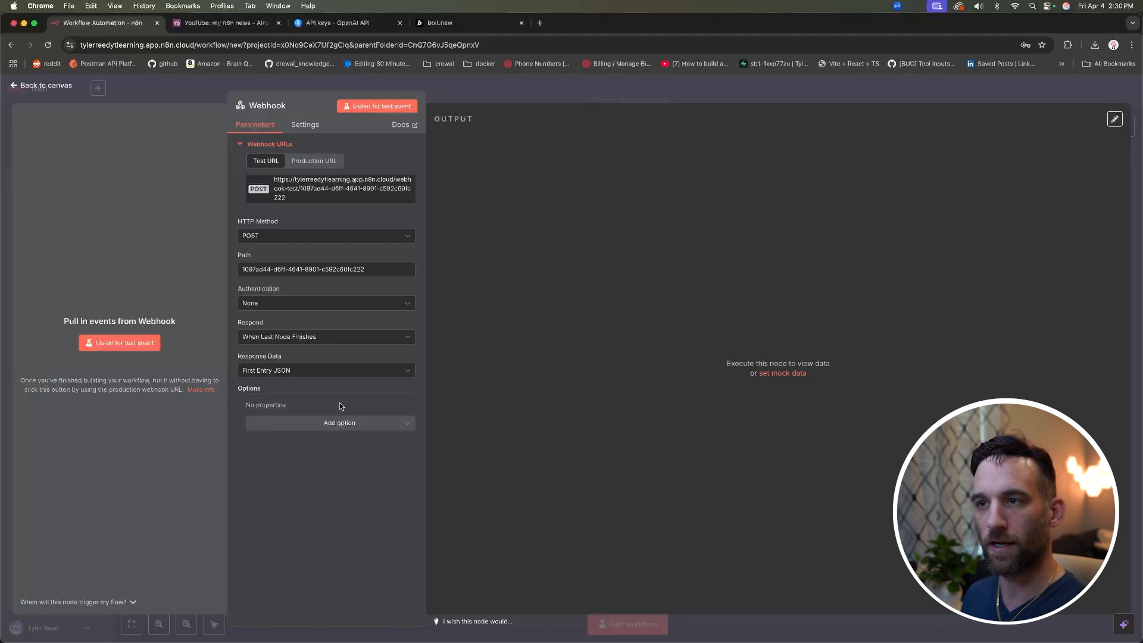
pyautogui.click(324, 186)
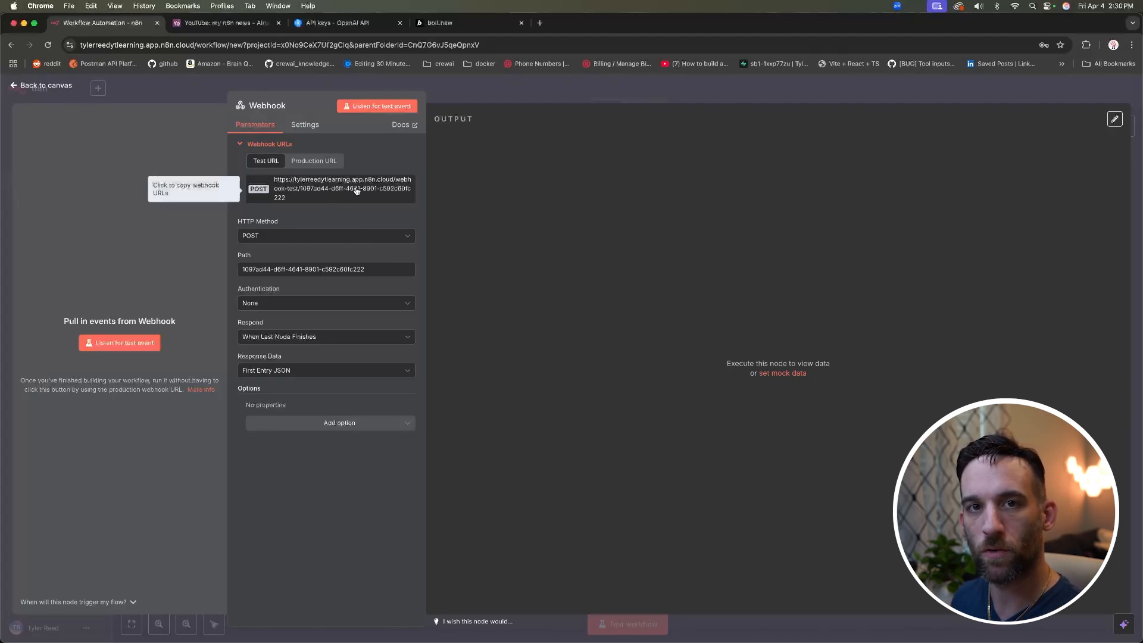
pyautogui.click(461, 25)
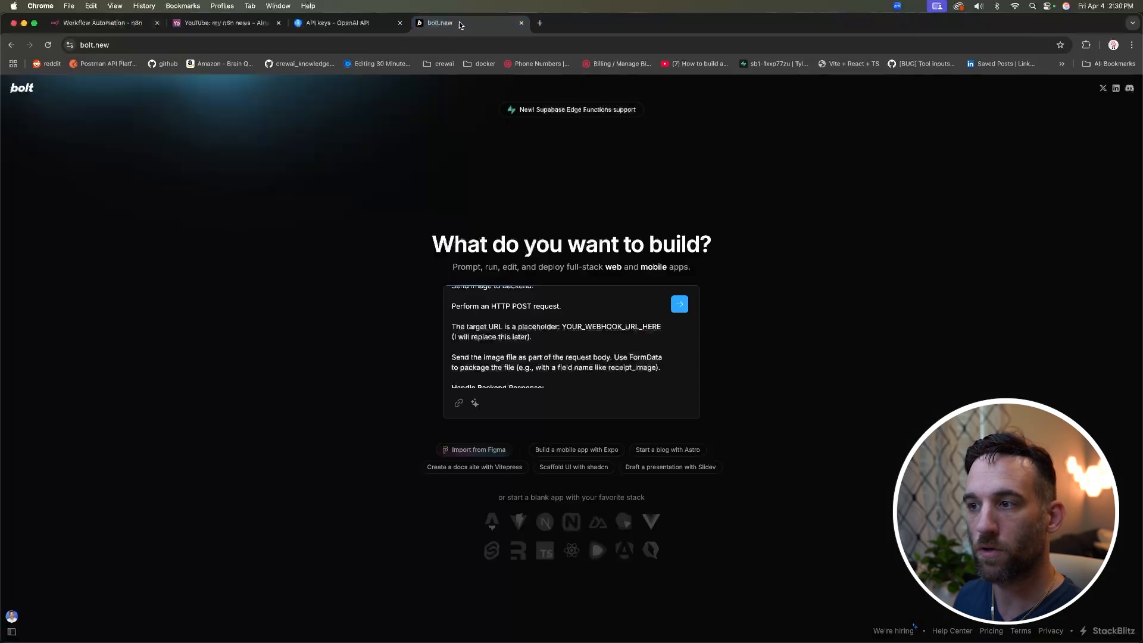
# Step: Read through the Receipt Analyzer prompt in Bolt, then return to the n8n workflow
pyautogui.scroll(3, 609, 362)
pyautogui.scroll(5, 609, 362)
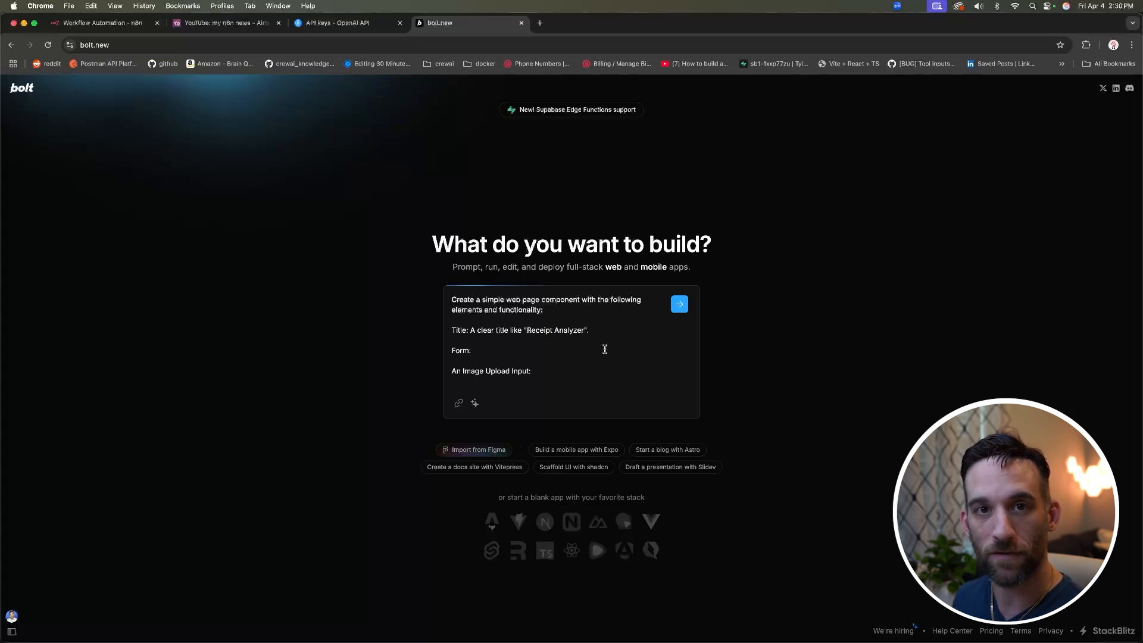
pyautogui.scroll(-5, 605, 350)
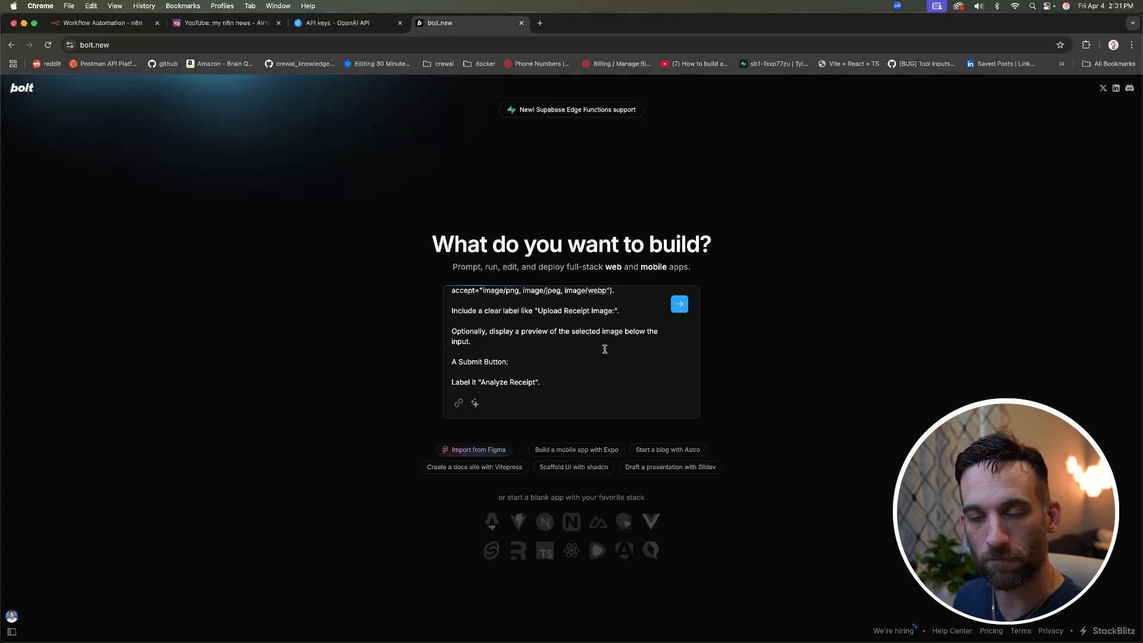
pyautogui.scroll(-15, 605, 349)
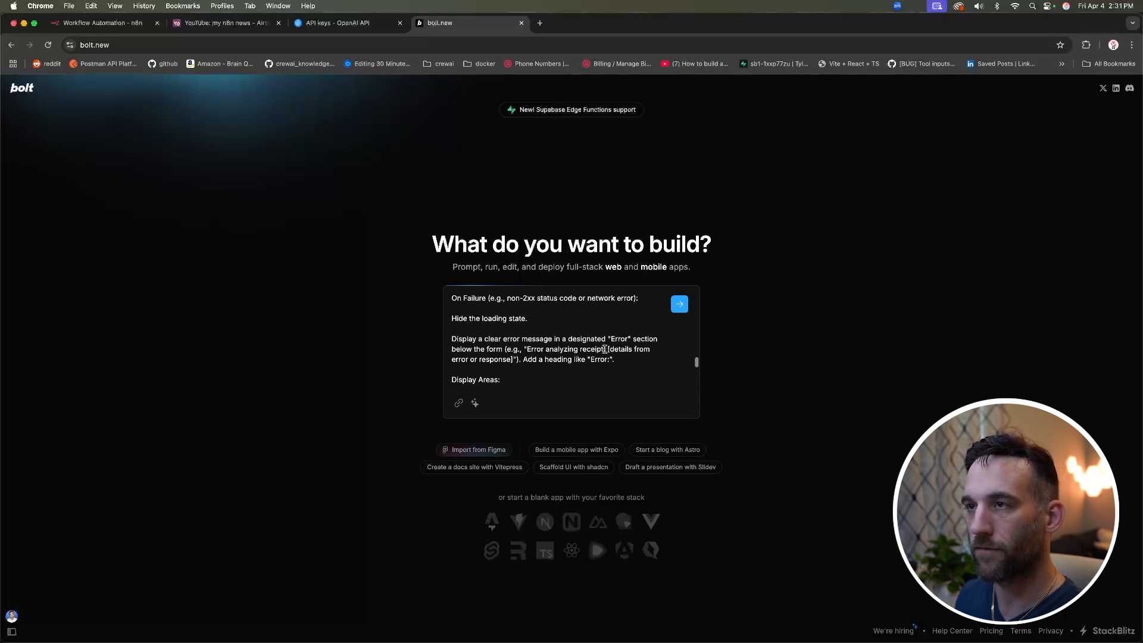
pyautogui.scroll(15, 605, 349)
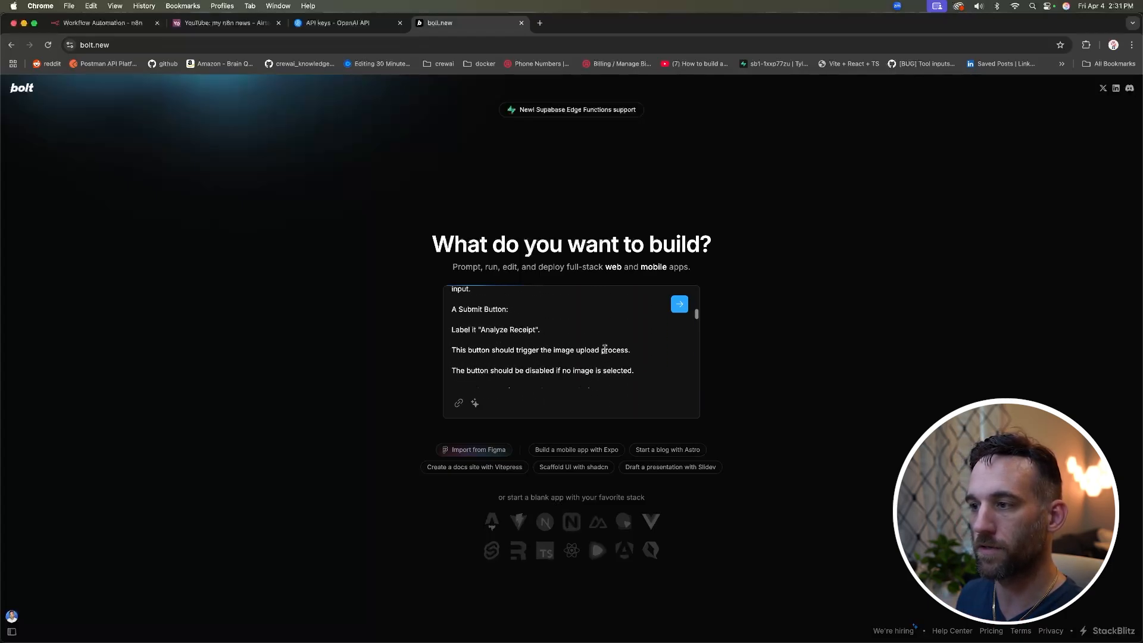
pyautogui.scroll(10, 604, 350)
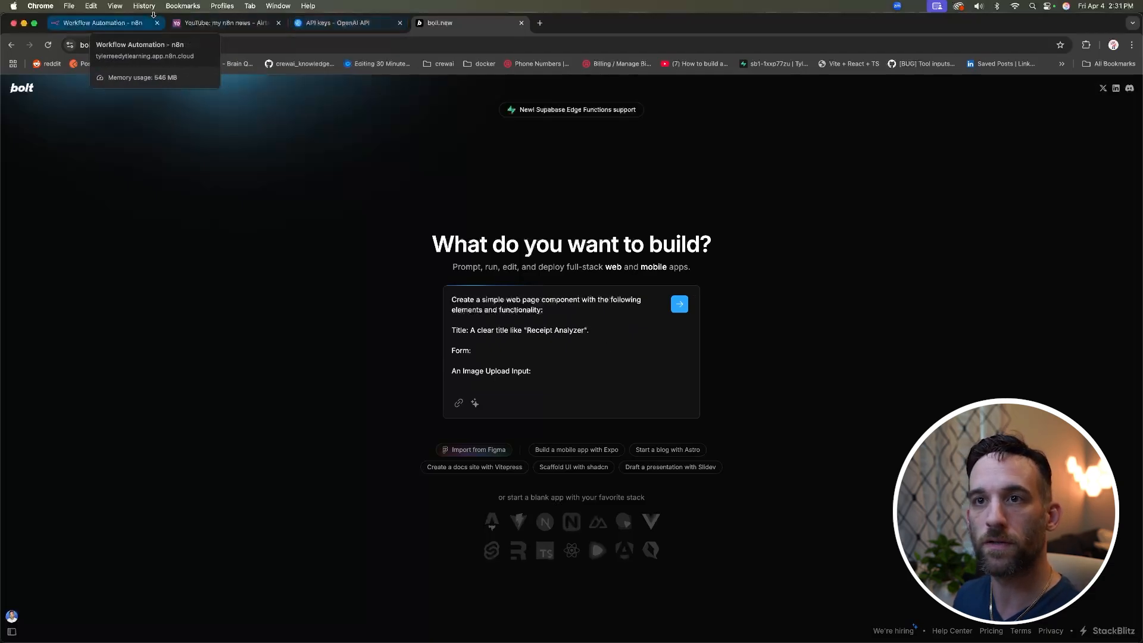
pyautogui.click(135, 24)
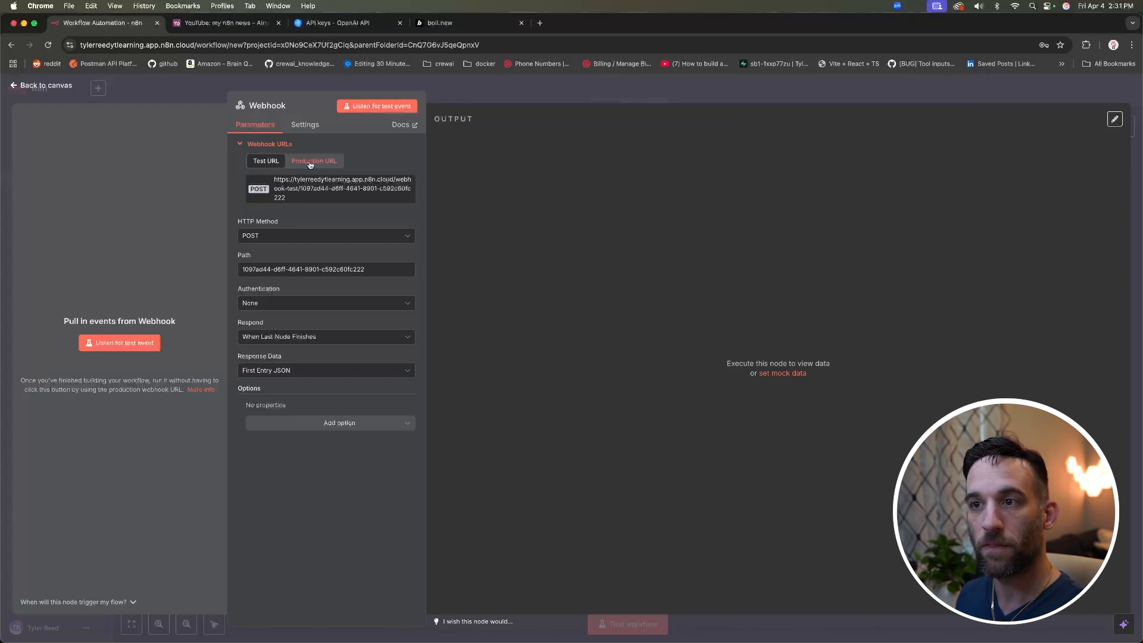
# Step: Get the Webhook node's POST test URL and return to the Bolt prompt
pyautogui.click(318, 166)
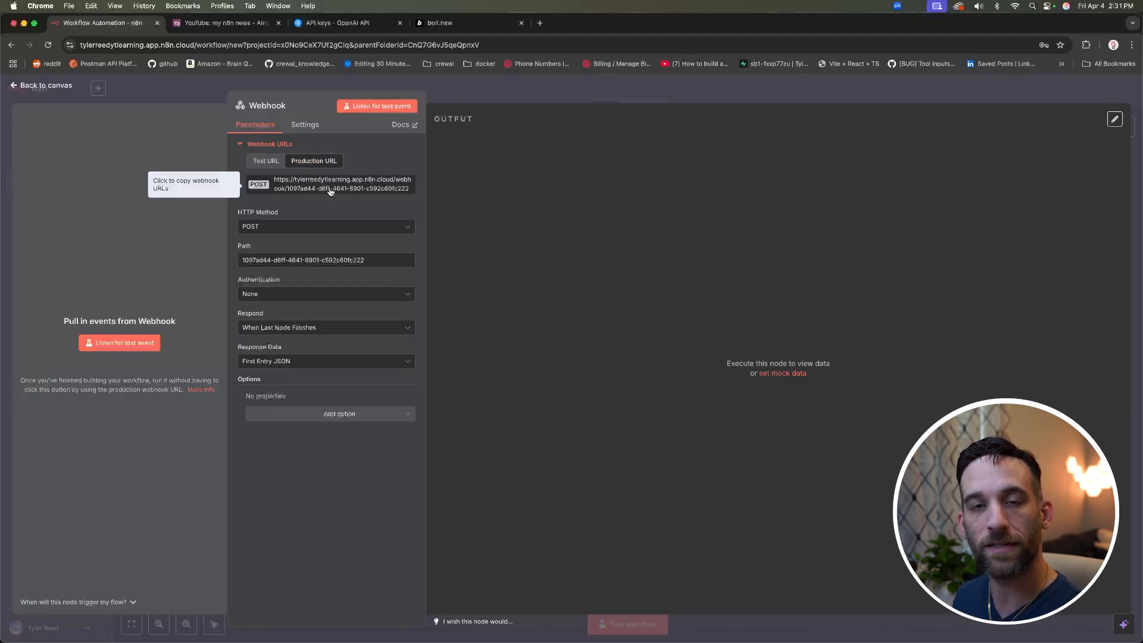
pyautogui.click(268, 163)
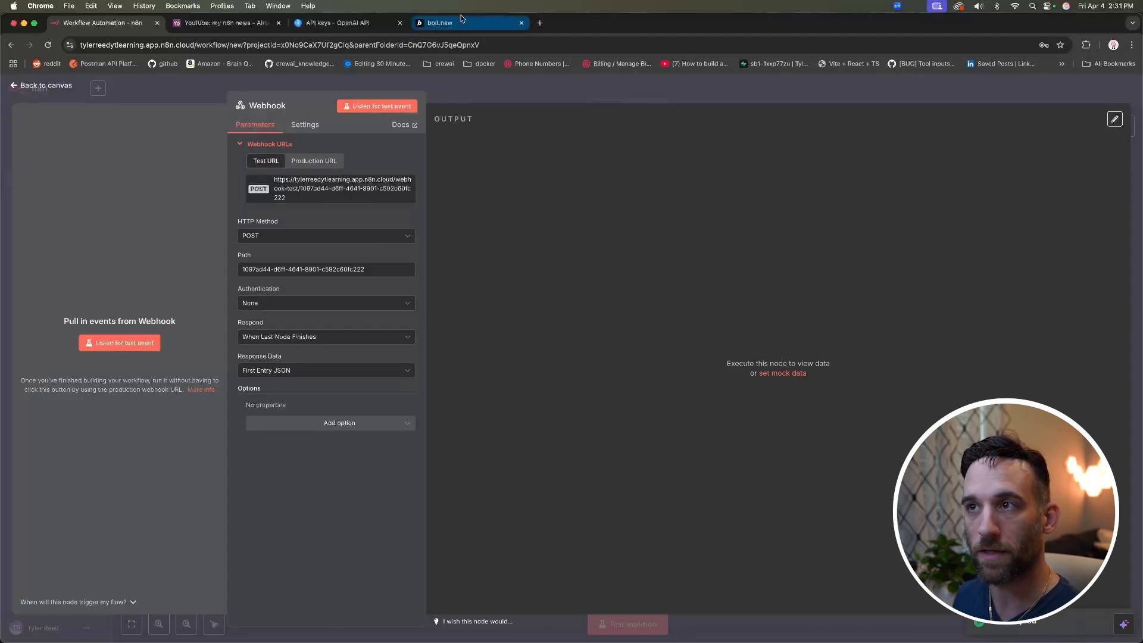
pyautogui.click(440, 22)
pyautogui.scroll(-3, 582, 308)
pyautogui.scroll(-6, 581, 308)
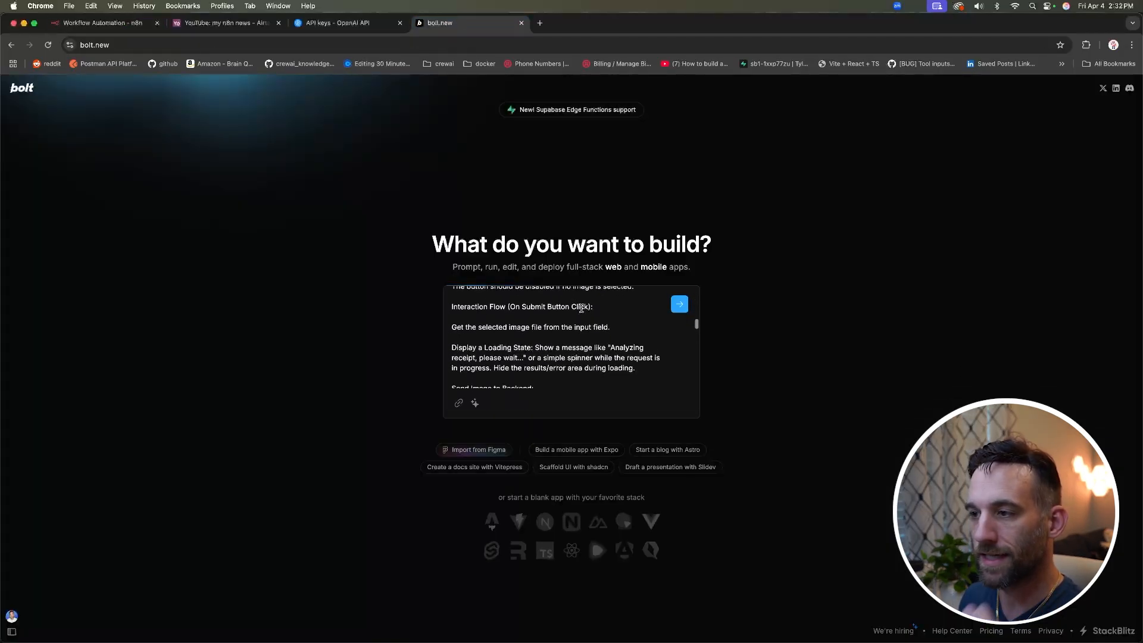
# Step: Replace the YOUR_WEBHOOK_URL_HERE placeholder in the prompt with the n8n test URL
pyautogui.moveTo(562, 318); pyautogui.dragTo(662, 318)
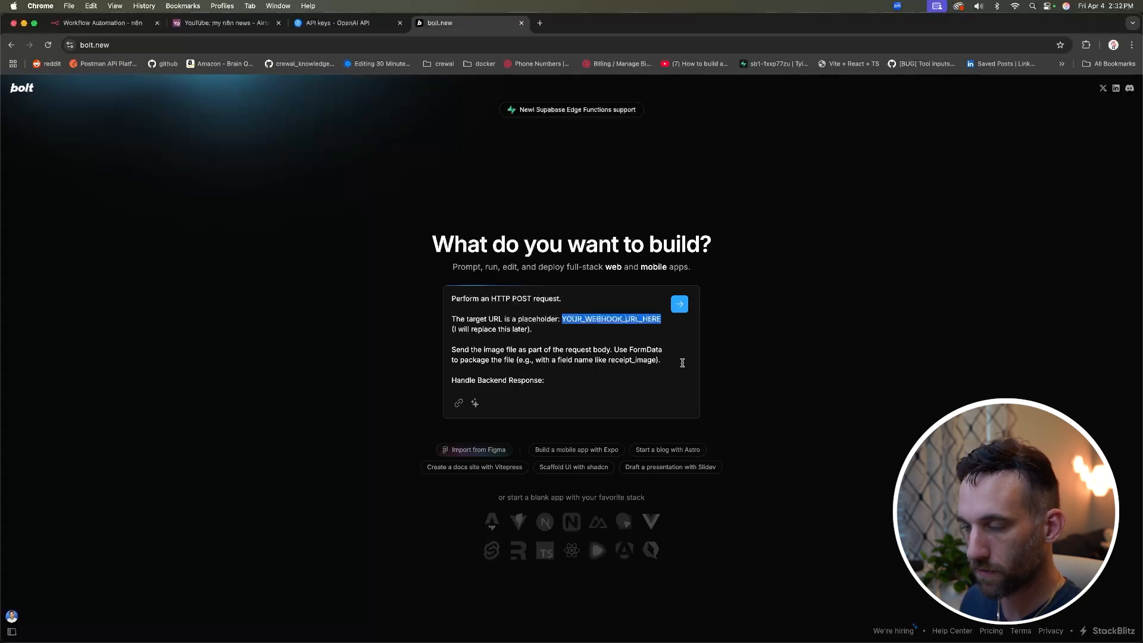
pyautogui.click(570, 329)
pyautogui.keyDown('shift'); pyautogui.click(563, 319); pyautogui.keyUp('shift')
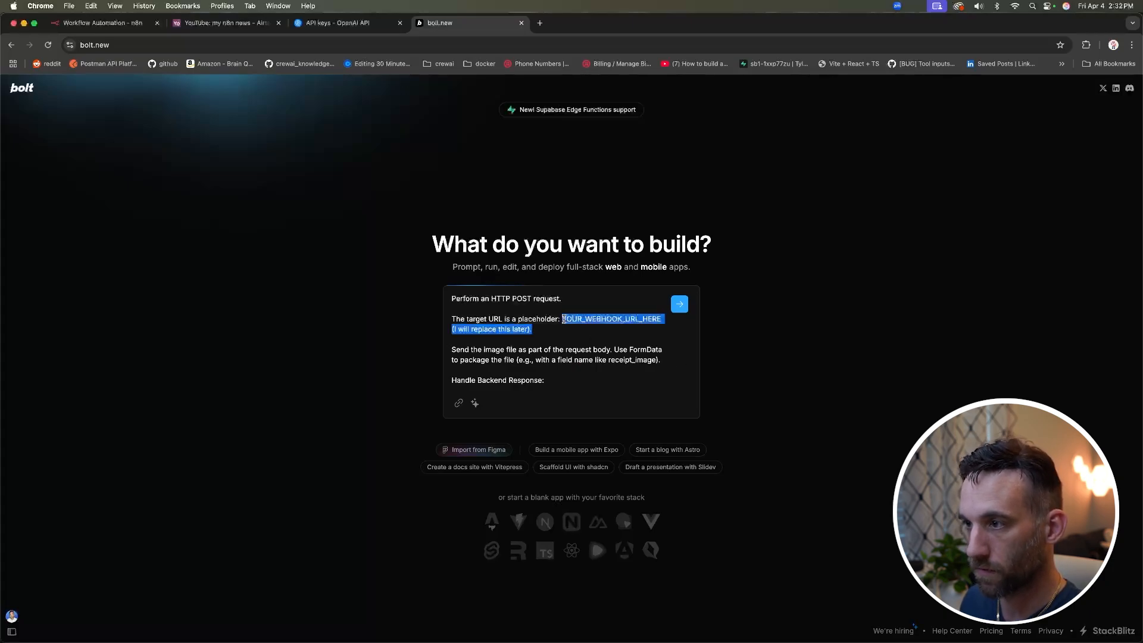
# Step: Paste the test URL over the Summary placeholder too and submit the prompt
pyautogui.scroll(-10, 625, 344)
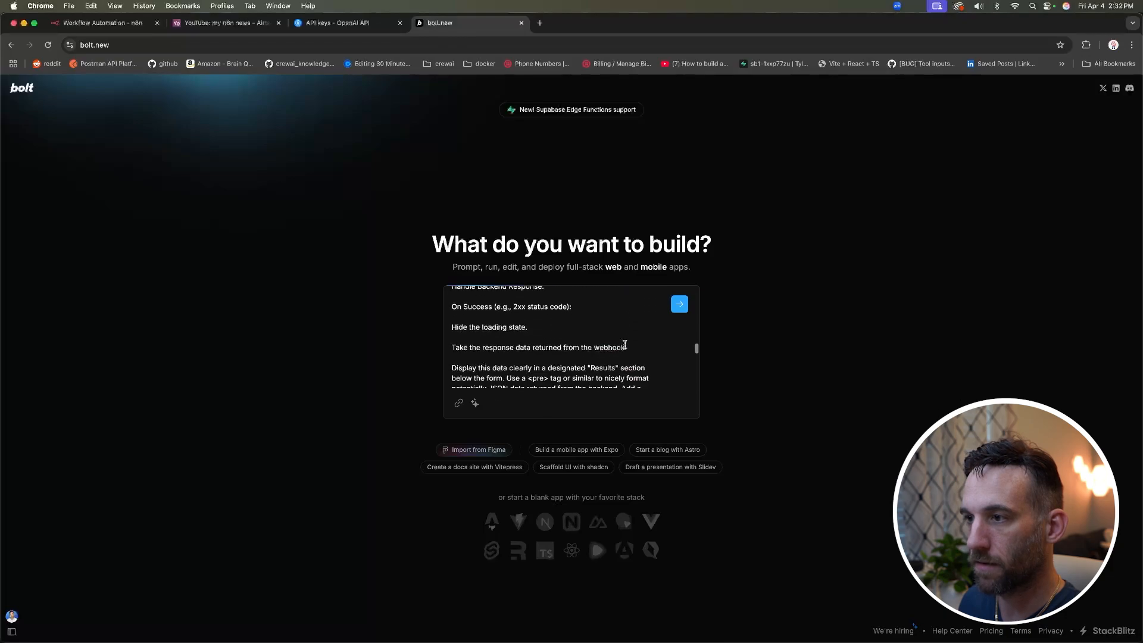
pyautogui.scroll(-10, 625, 344)
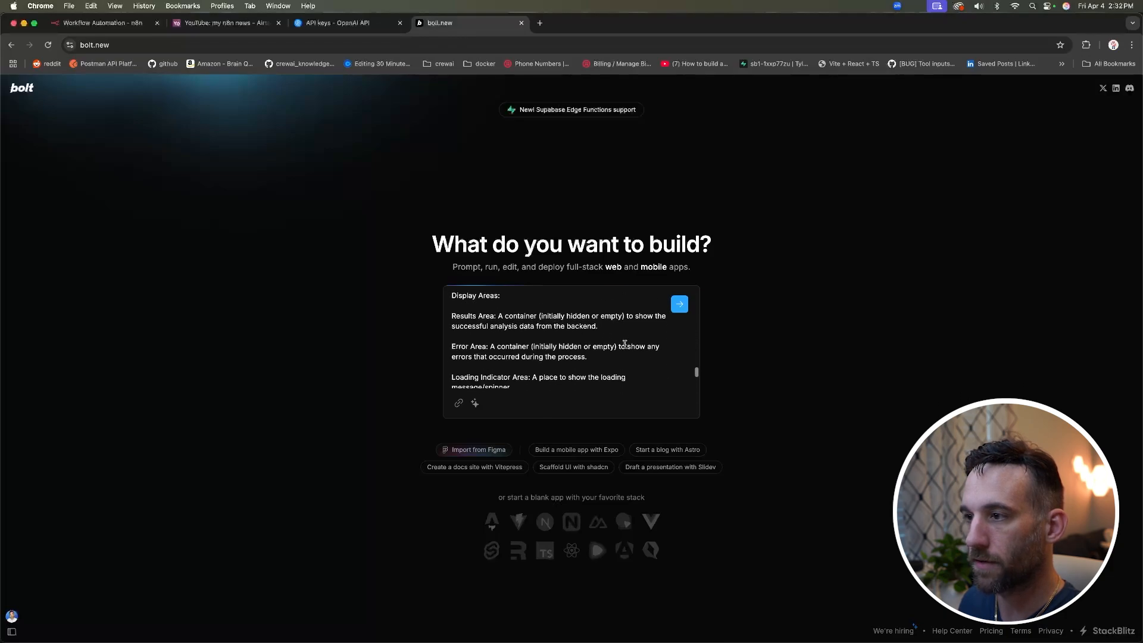
pyautogui.moveTo(637, 364); pyautogui.dragTo(534, 359)
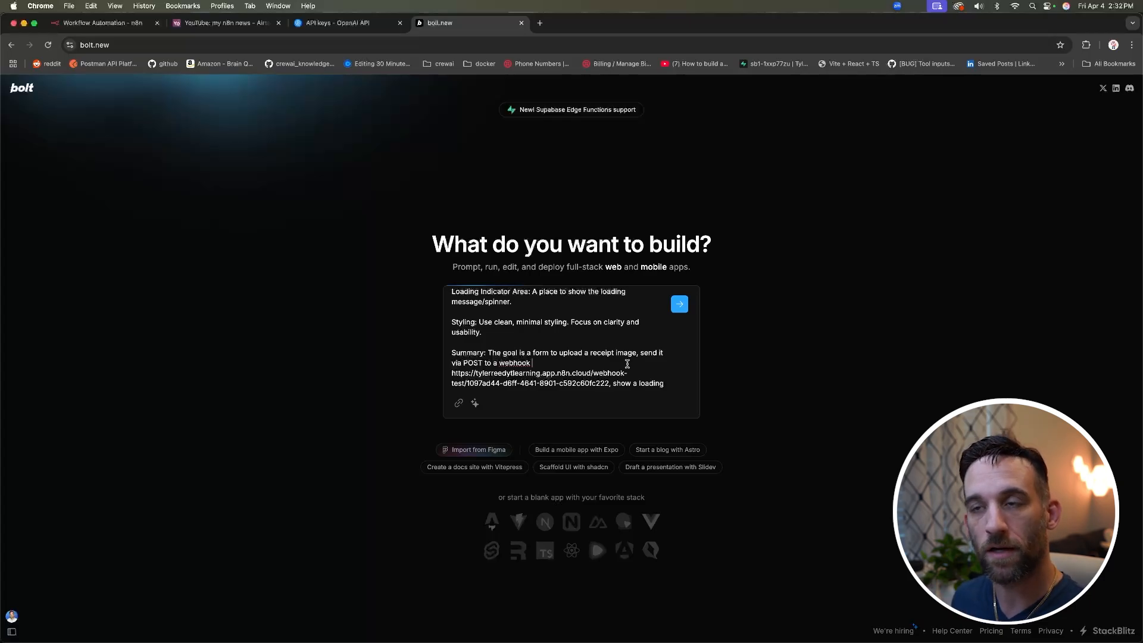
pyautogui.click(679, 305)
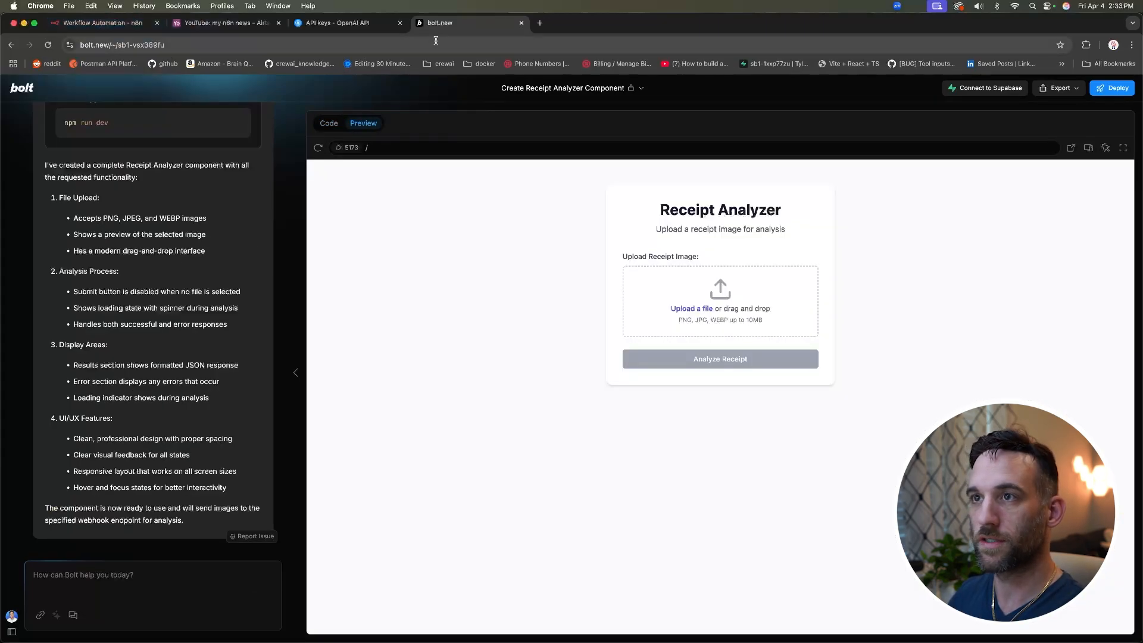
# Step: Return to the n8n workflow once Bolt's Receipt Analyzer preview is built
pyautogui.click(122, 27)
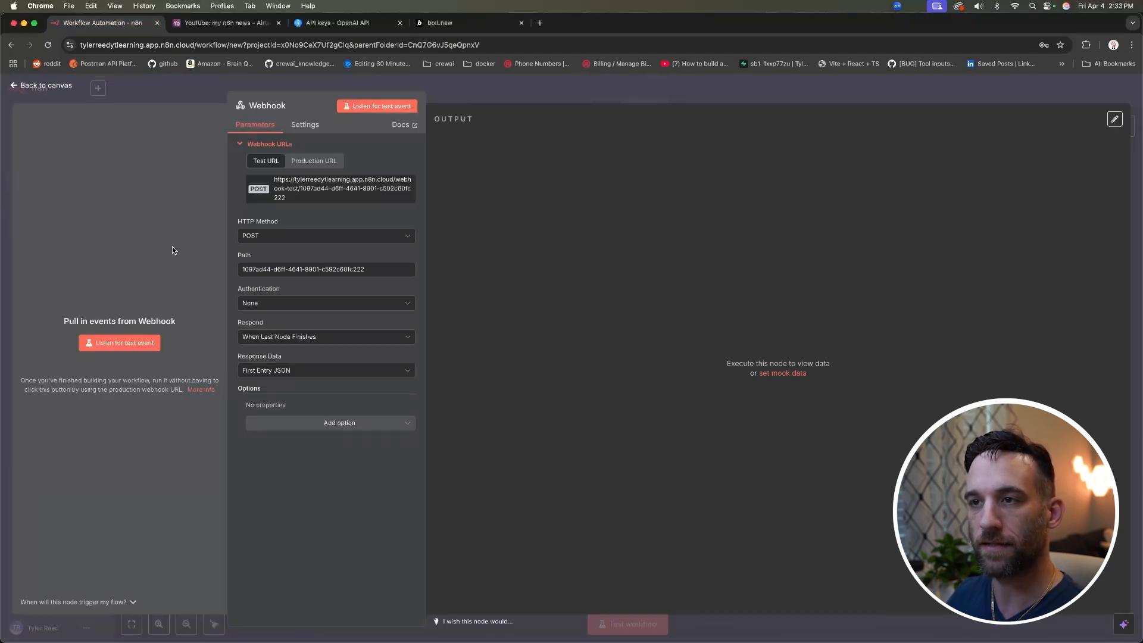
# Step: Set the Webhook listening for a test event, then go back to the Bolt preview
pyautogui.click(379, 107)
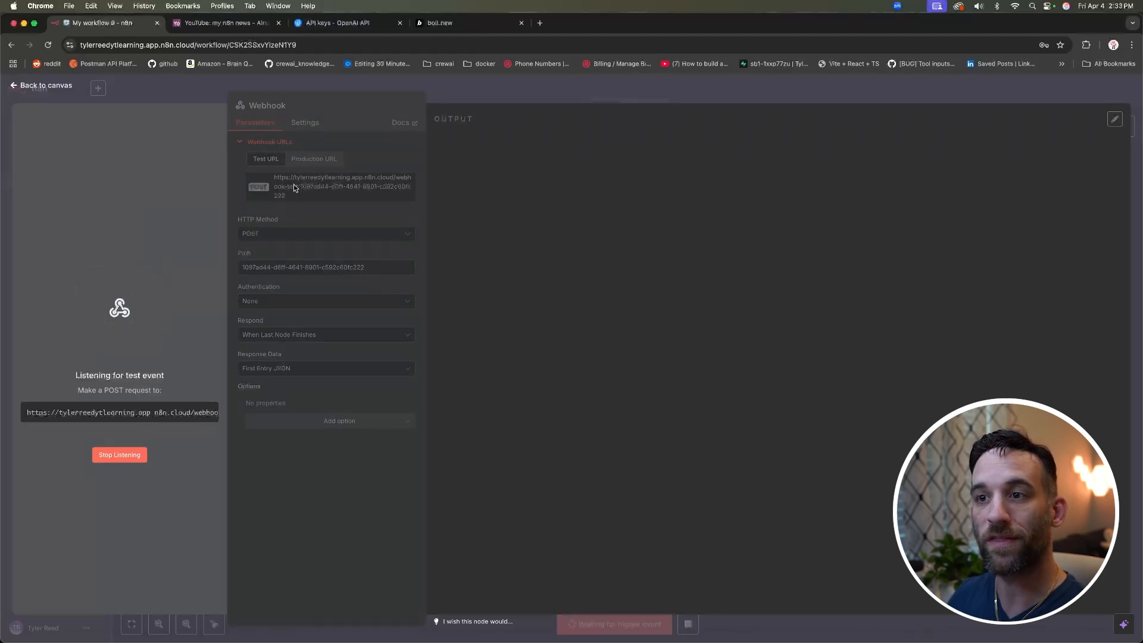
pyautogui.click(436, 28)
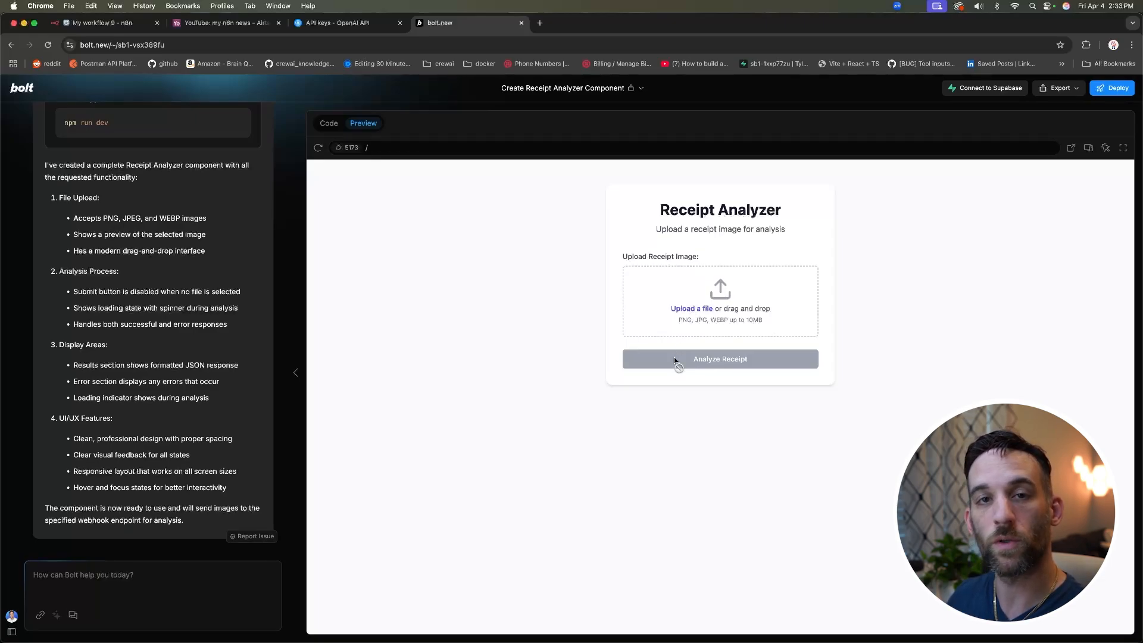
# Step: Upload whole_foods.png to the Receipt Analyzer, analyze it, and check n8n for the image
pyautogui.click(687, 309)
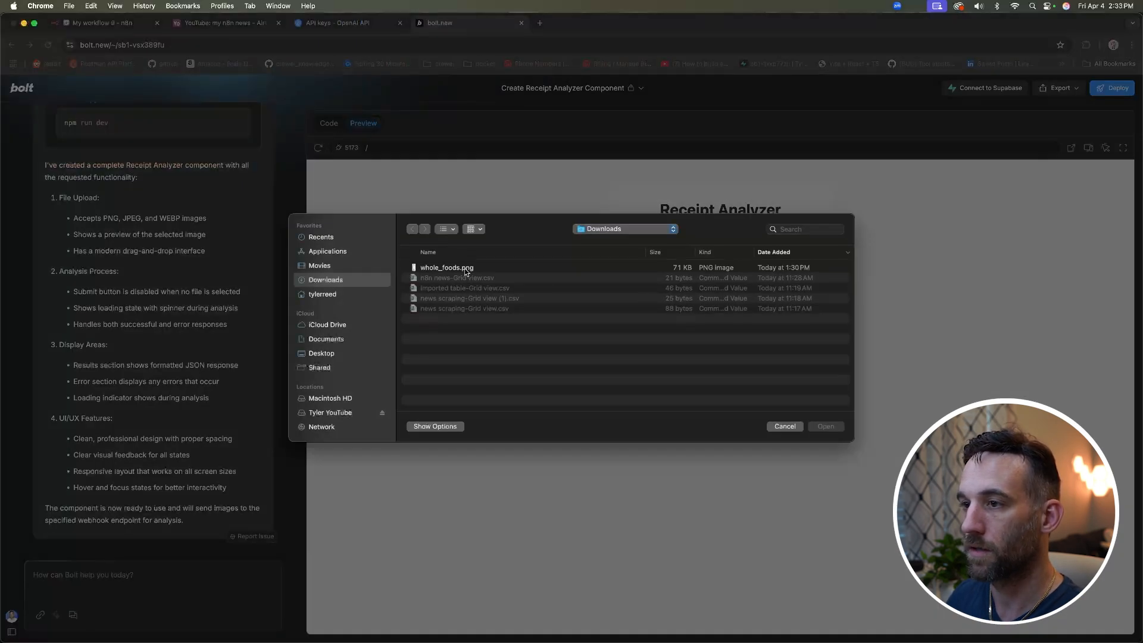
pyautogui.click(465, 268)
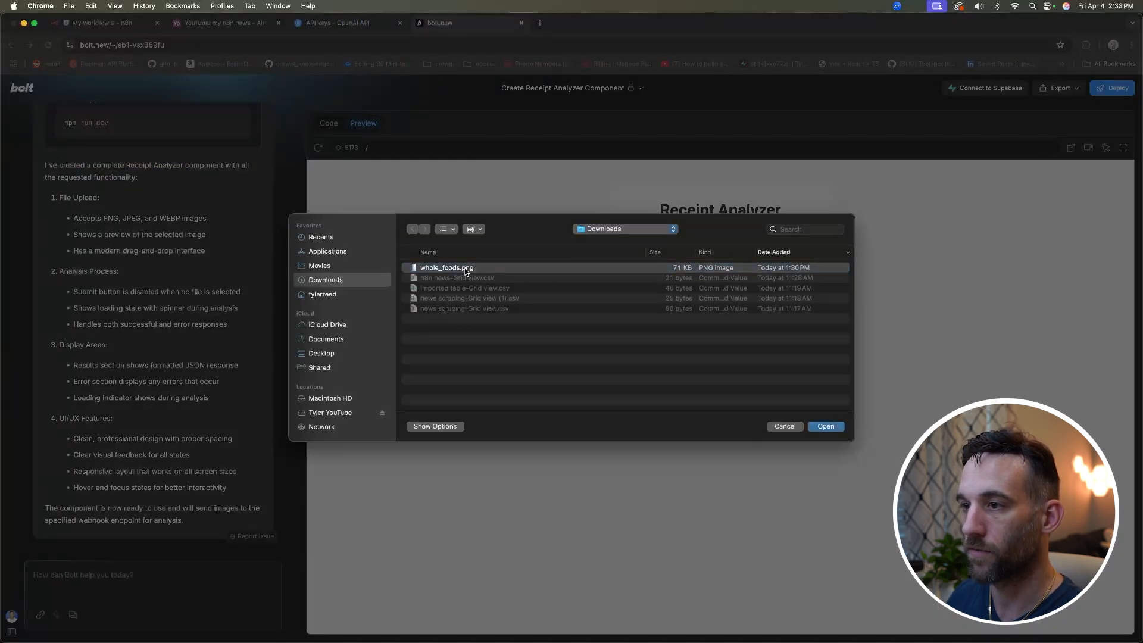
pyautogui.doubleClick(464, 267)
pyautogui.click(722, 397)
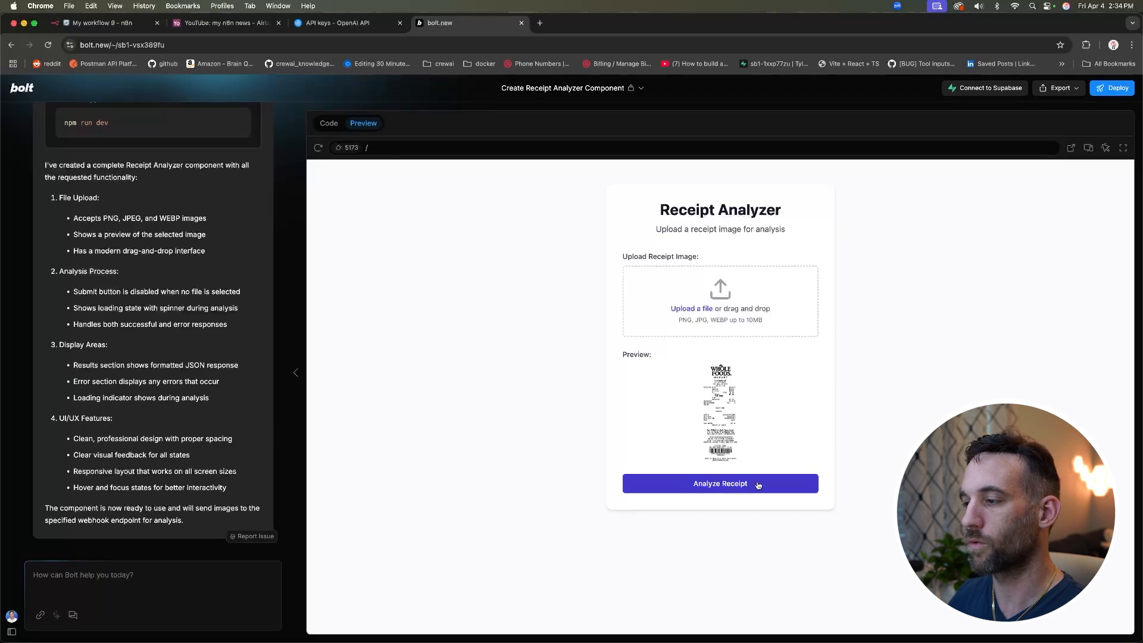
pyautogui.click(711, 482)
pyautogui.click(104, 23)
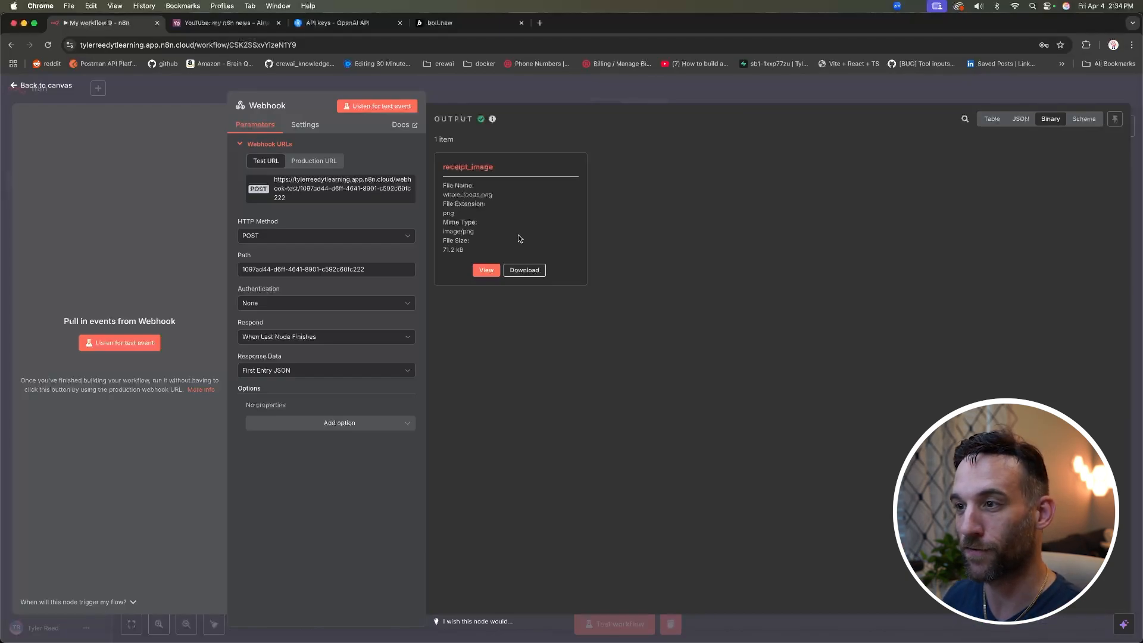
# Step: Note the receipt_image field name, then add an OpenAI node after the Webhook
pyautogui.moveTo(494, 166); pyautogui.dragTo(443, 167)
pyautogui.click(502, 188)
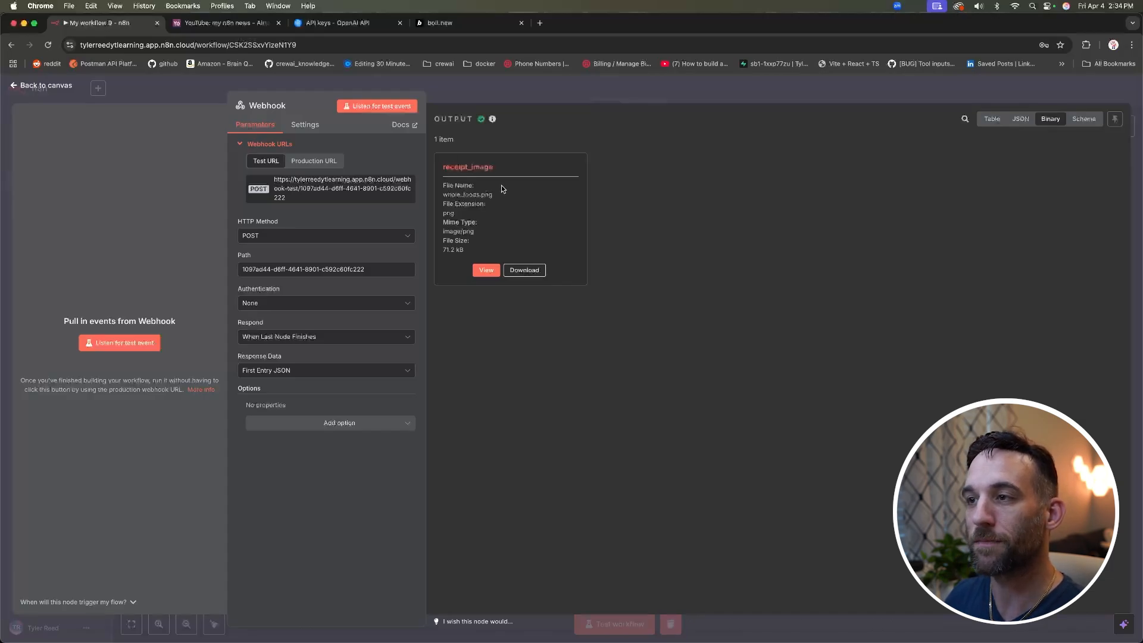
pyautogui.click(156, 91)
pyautogui.hscroll(5, 613, 298)
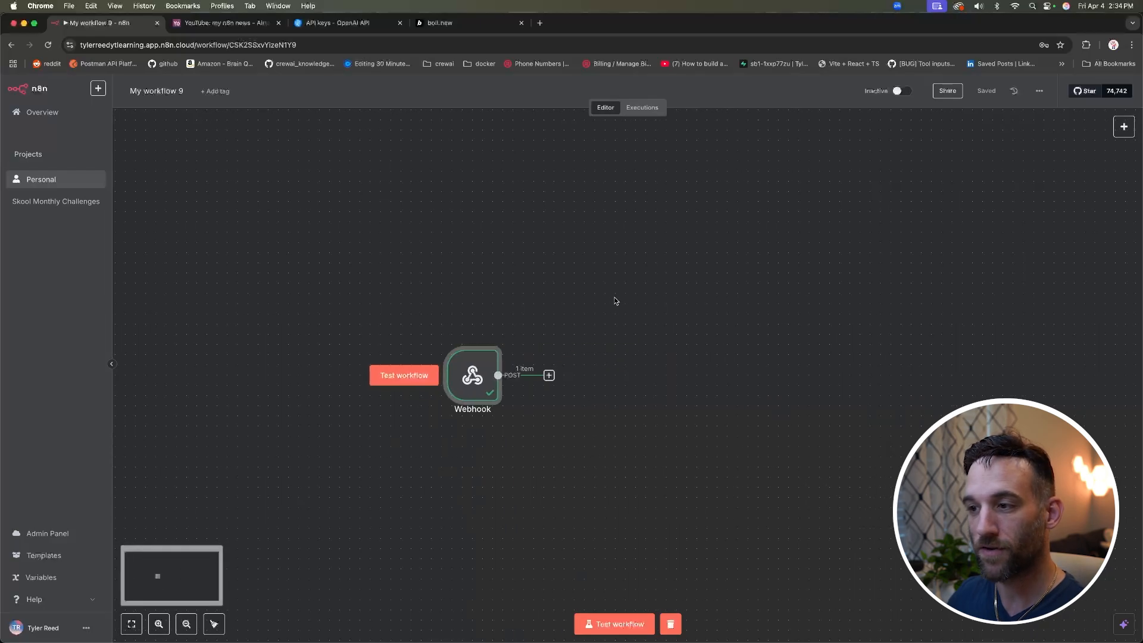
pyautogui.click(548, 376)
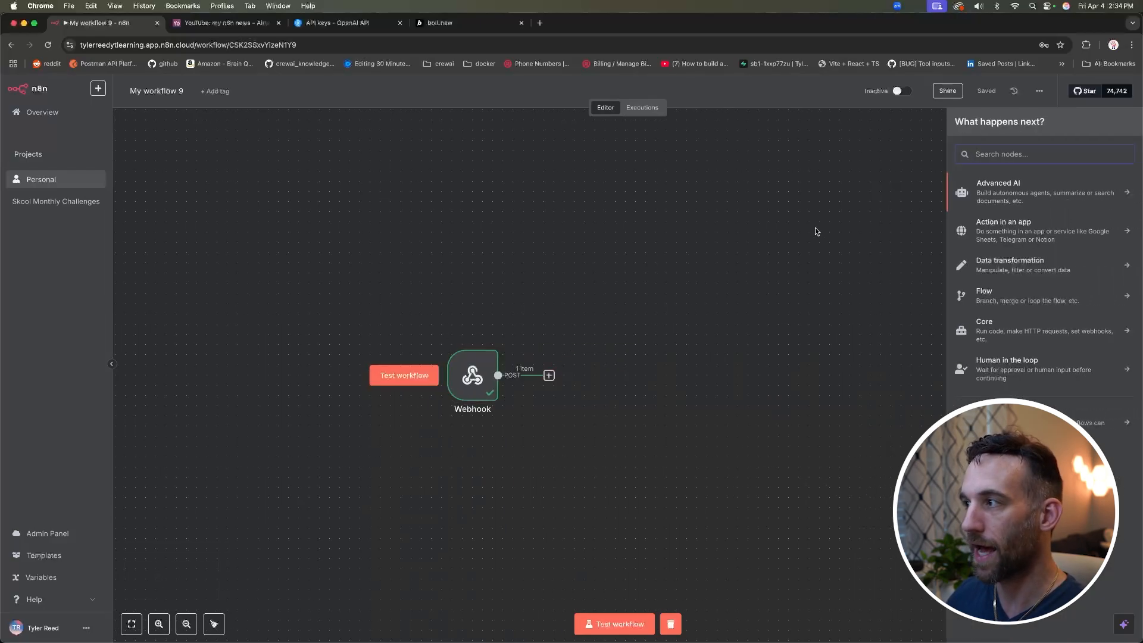
pyautogui.write('openai')
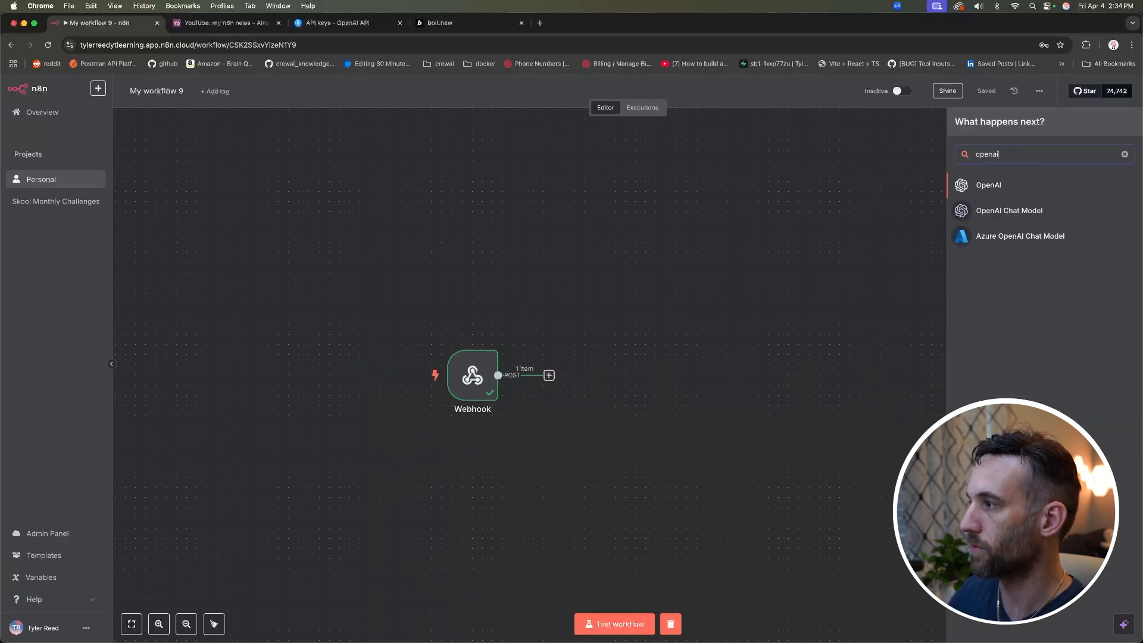
pyautogui.click(980, 190)
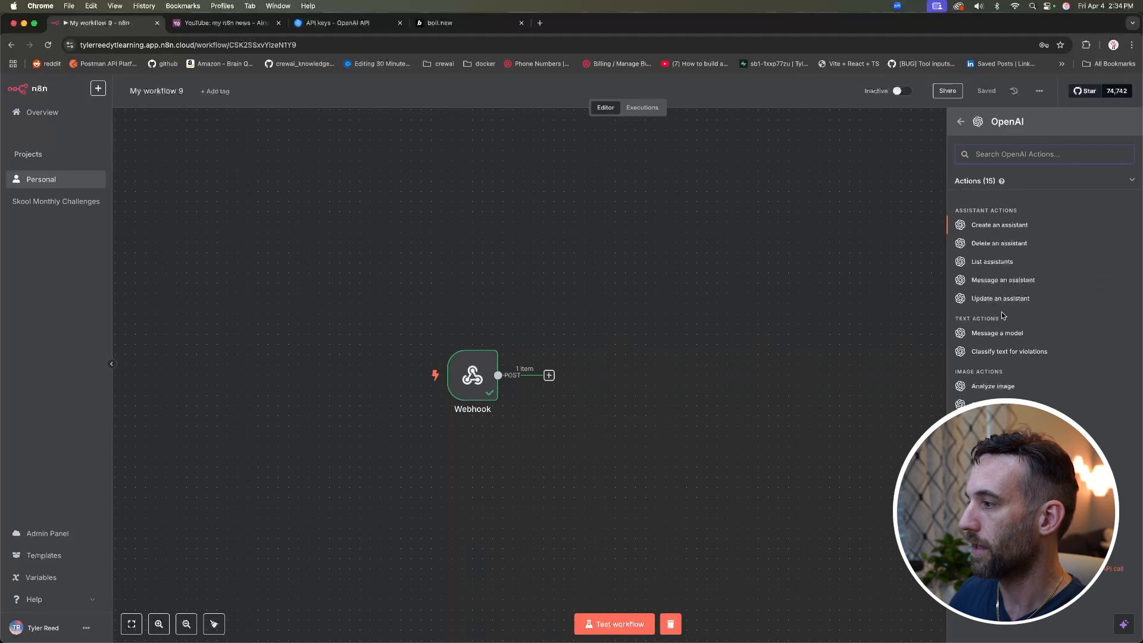
# Step: Set up an Analyze image action with the existing OpenAI credential, GPT-4O, and a receipt-parsing prompt
pyautogui.click(994, 385)
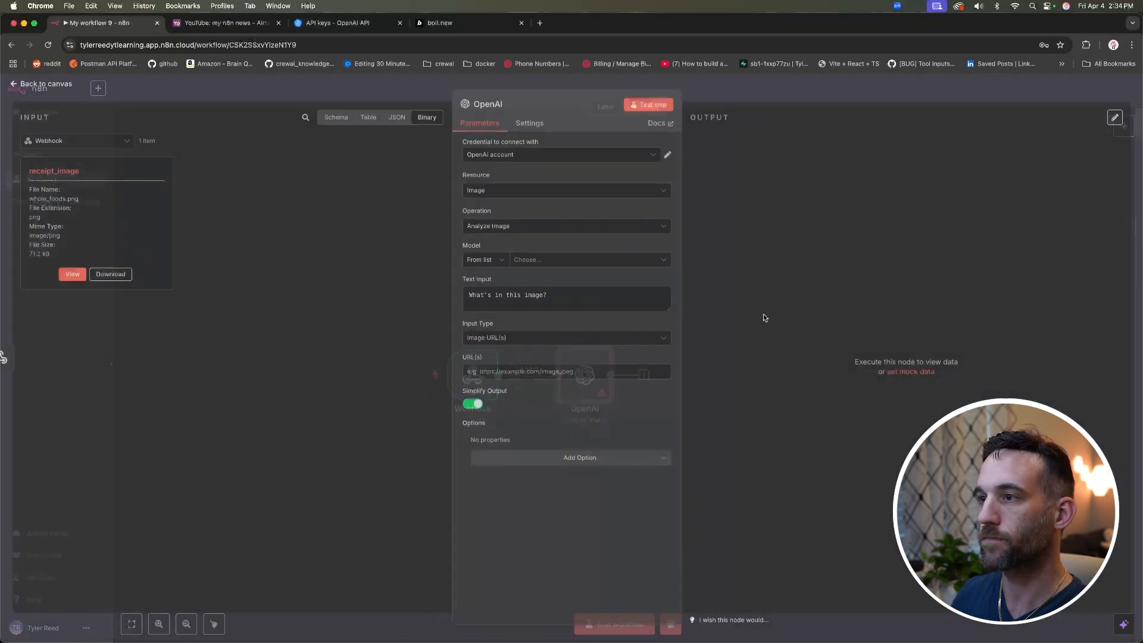
pyautogui.click(592, 155)
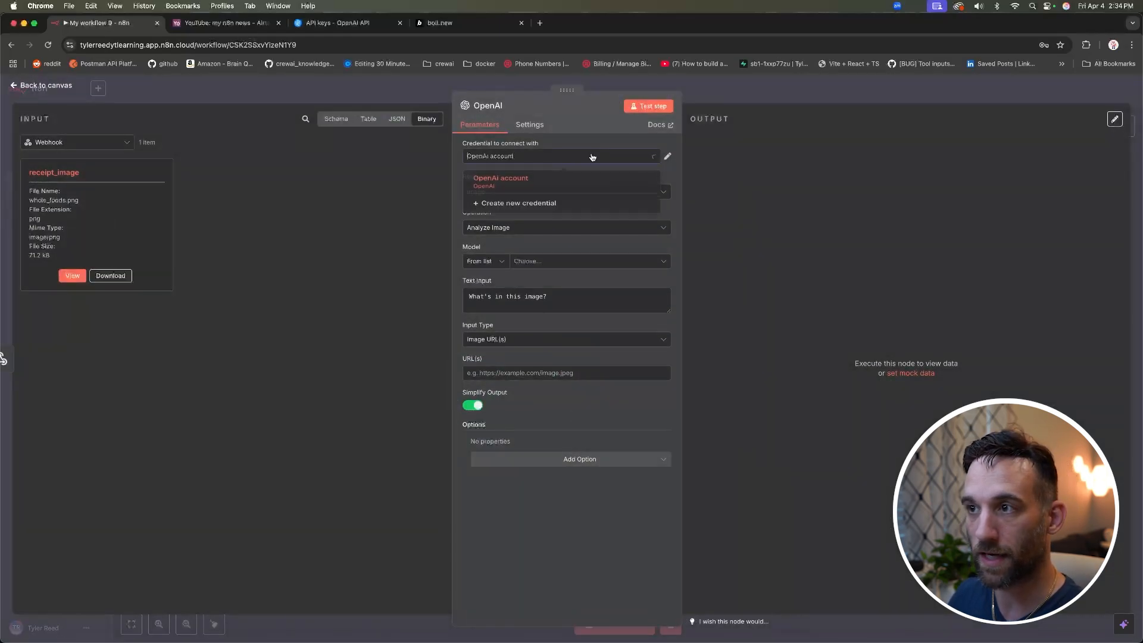
pyautogui.click(591, 141)
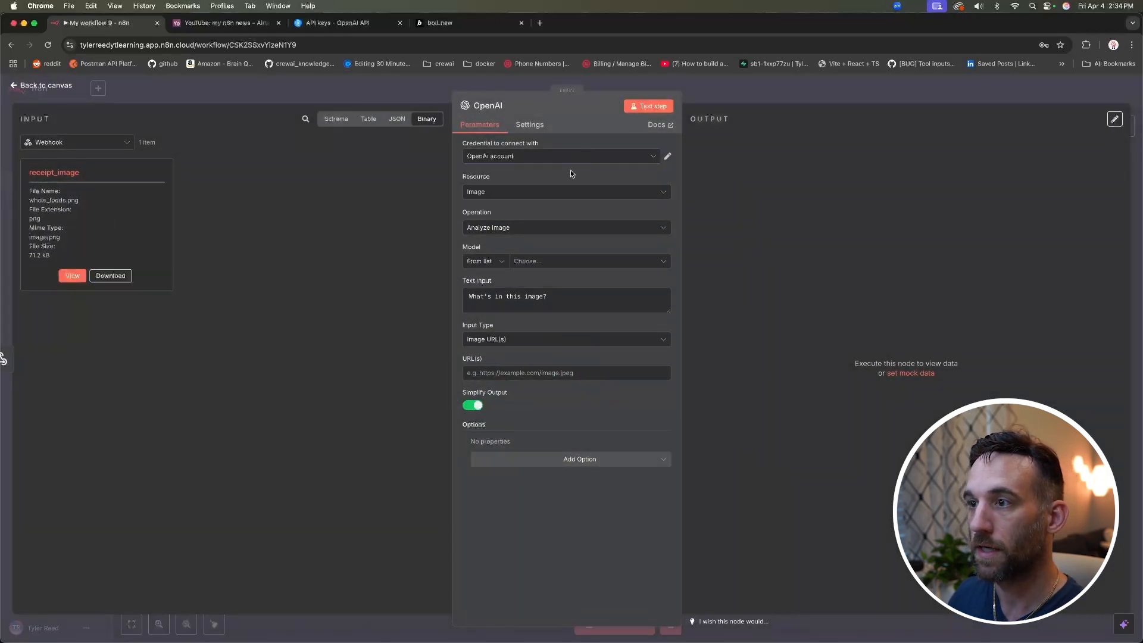
pyautogui.click(536, 262)
pyautogui.click(527, 305)
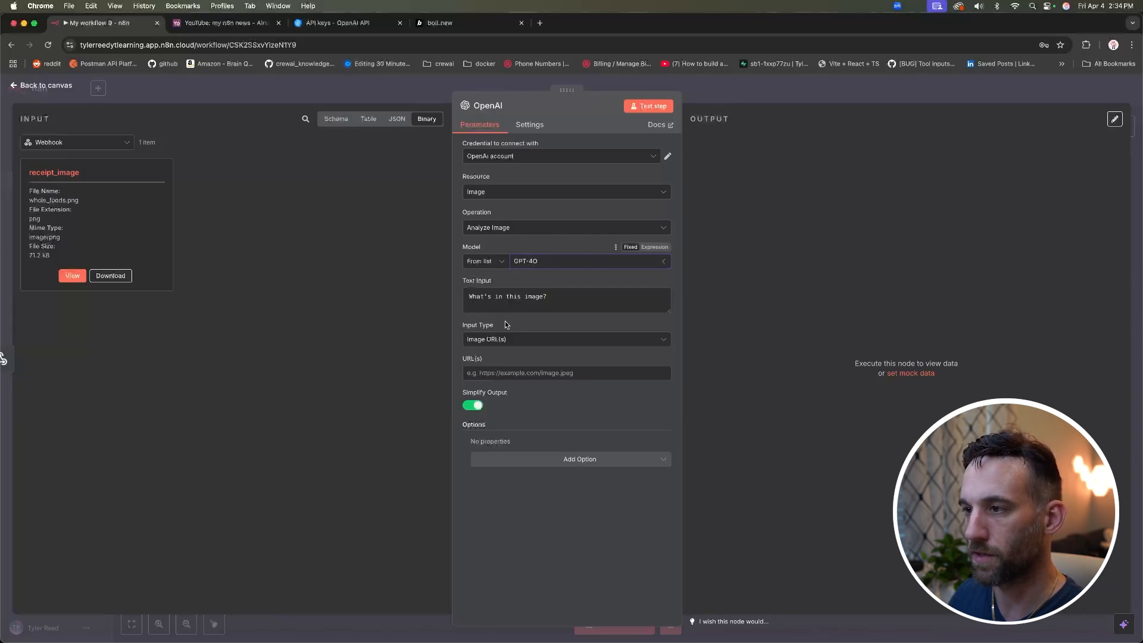
pyautogui.click(581, 297)
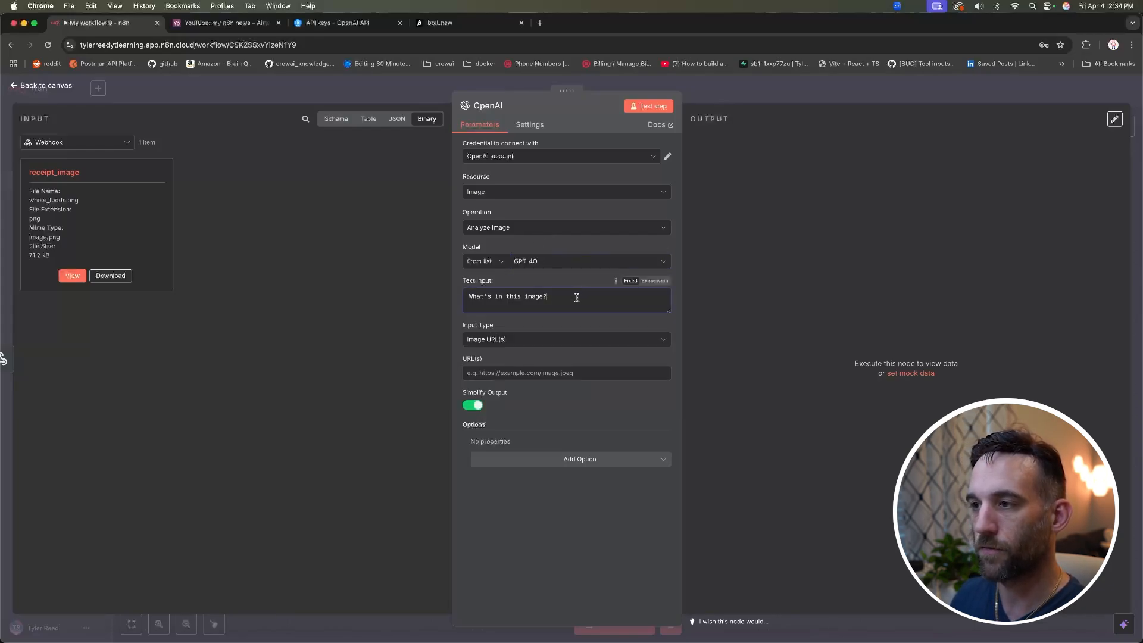
pyautogui.write('I need it to separate all the things that were bought, the total amount, the place of purchase and how the payment was made.')
pyautogui.moveTo(574, 334); pyautogui.dragTo(466, 291)
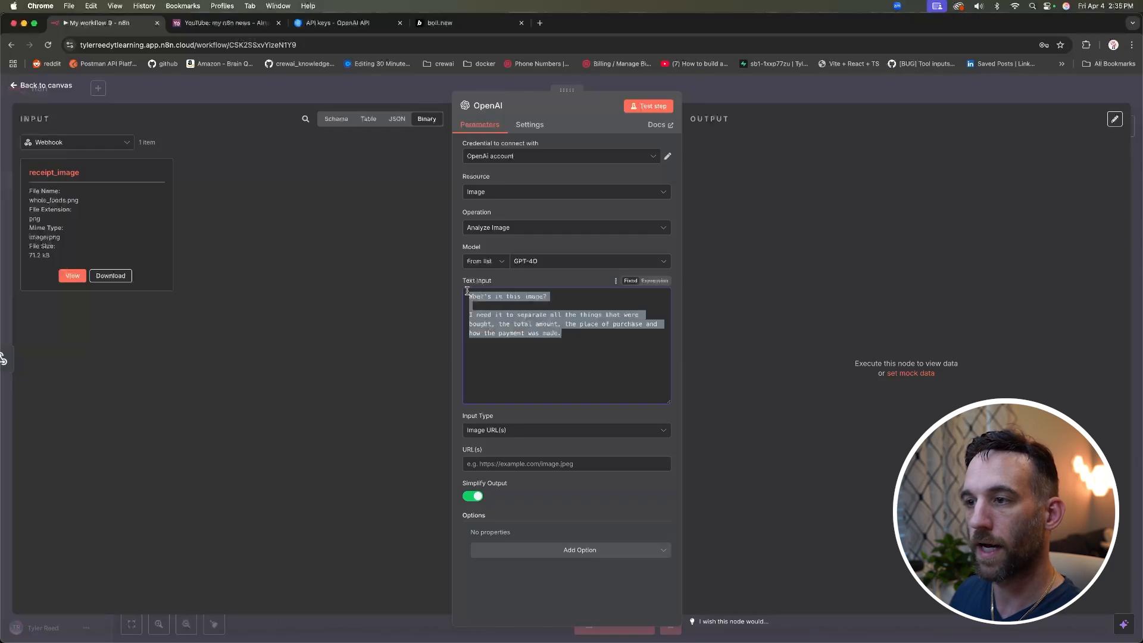
pyautogui.click(570, 334)
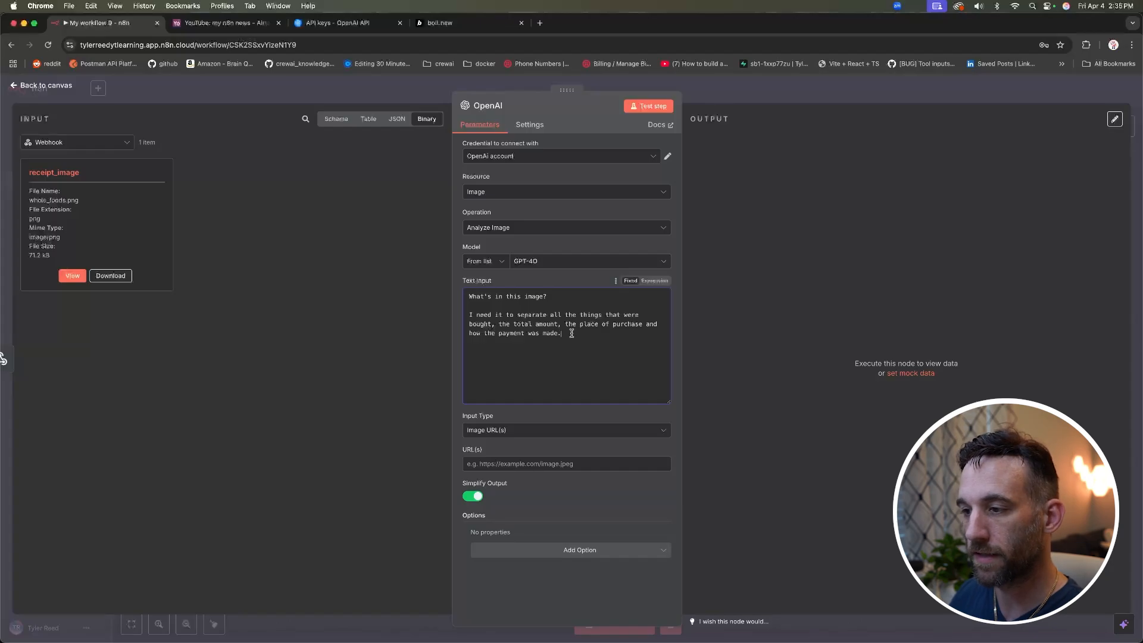
# Step: Feed the image as a binary file from field receipt_image and test the node
pyautogui.click(369, 119)
pyautogui.click(397, 119)
pyautogui.click(427, 119)
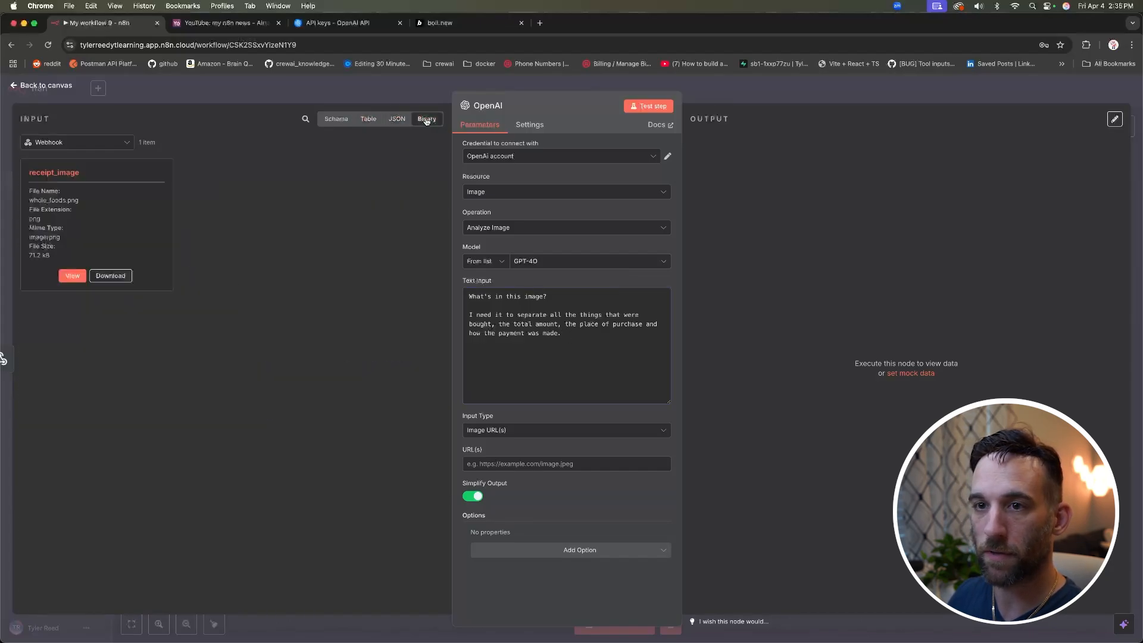
pyautogui.click(537, 431)
pyautogui.click(516, 476)
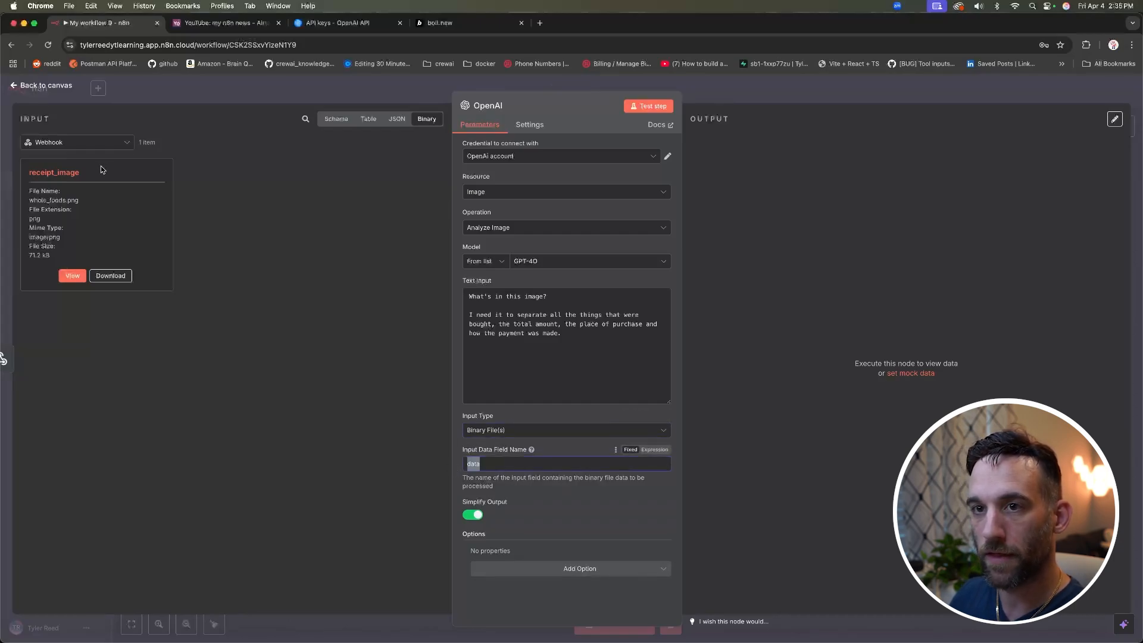
pyautogui.moveTo(83, 173); pyautogui.dragTo(29, 175)
pyautogui.press('super+c')
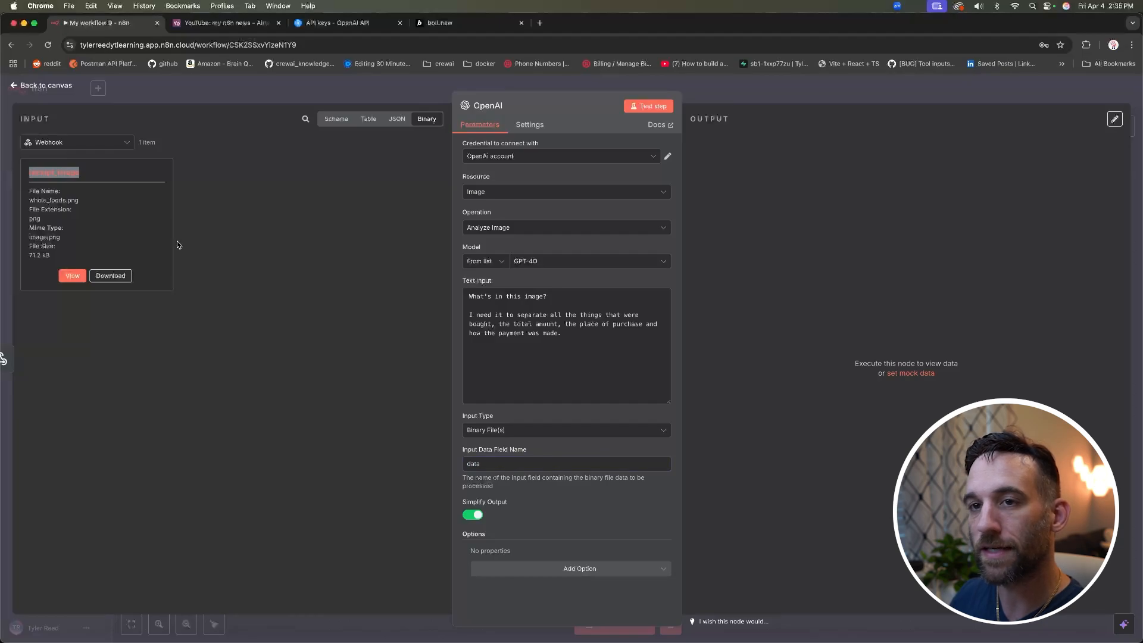
pyautogui.moveTo(481, 464); pyautogui.dragTo(443, 467)
pyautogui.press('super+v')
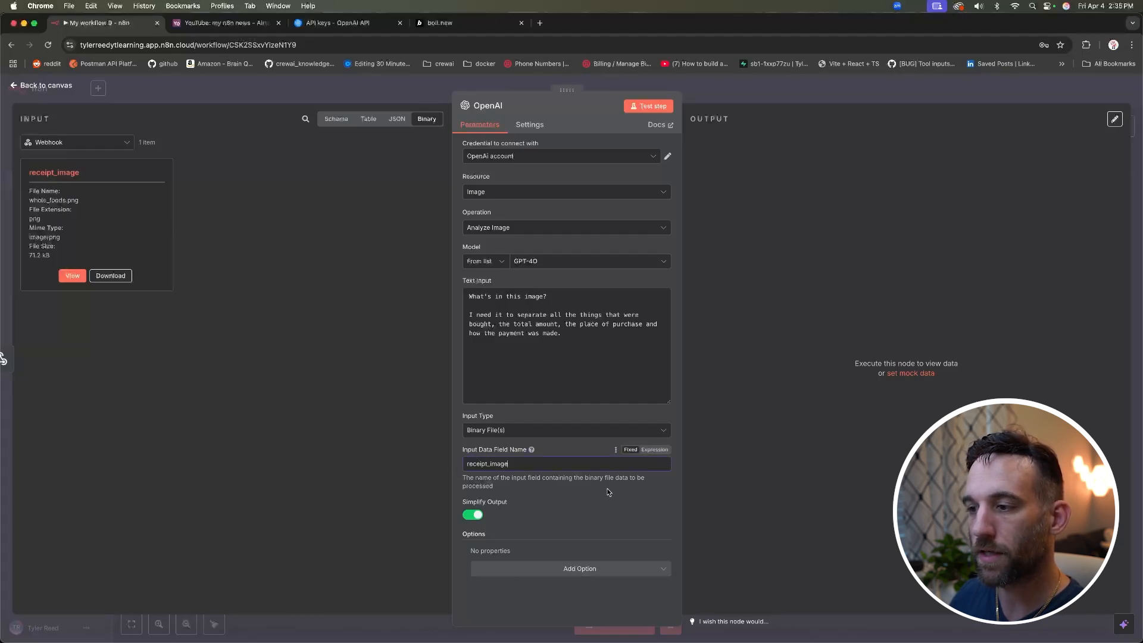
pyautogui.click(651, 107)
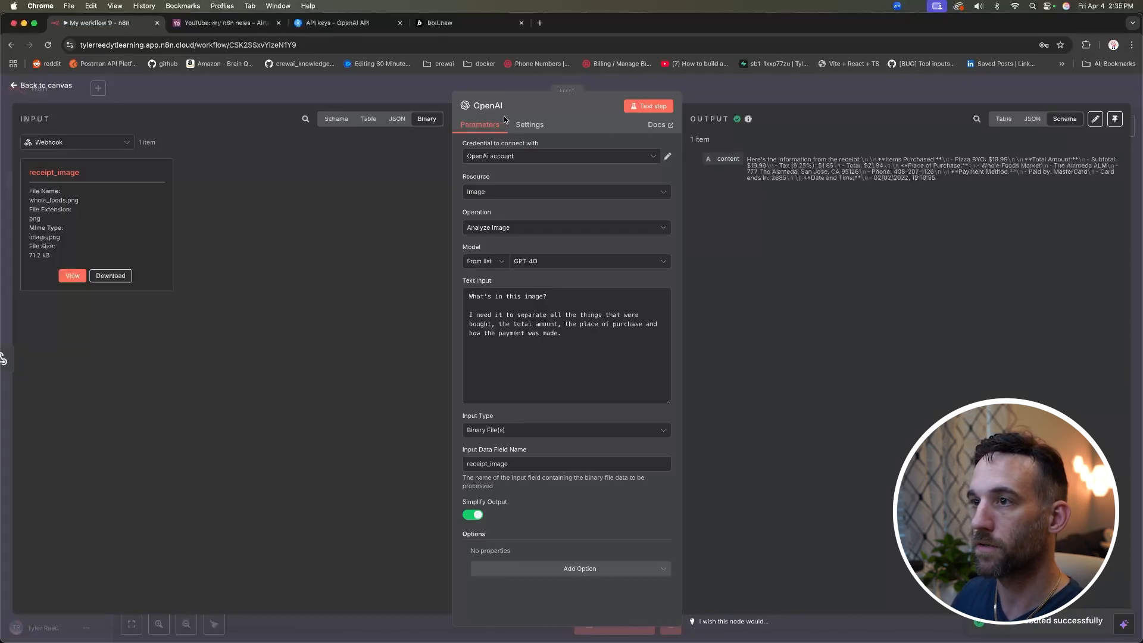
# Step: Add a second OpenAI node that messages GPT-4O with the Text resource
pyautogui.click(74, 88)
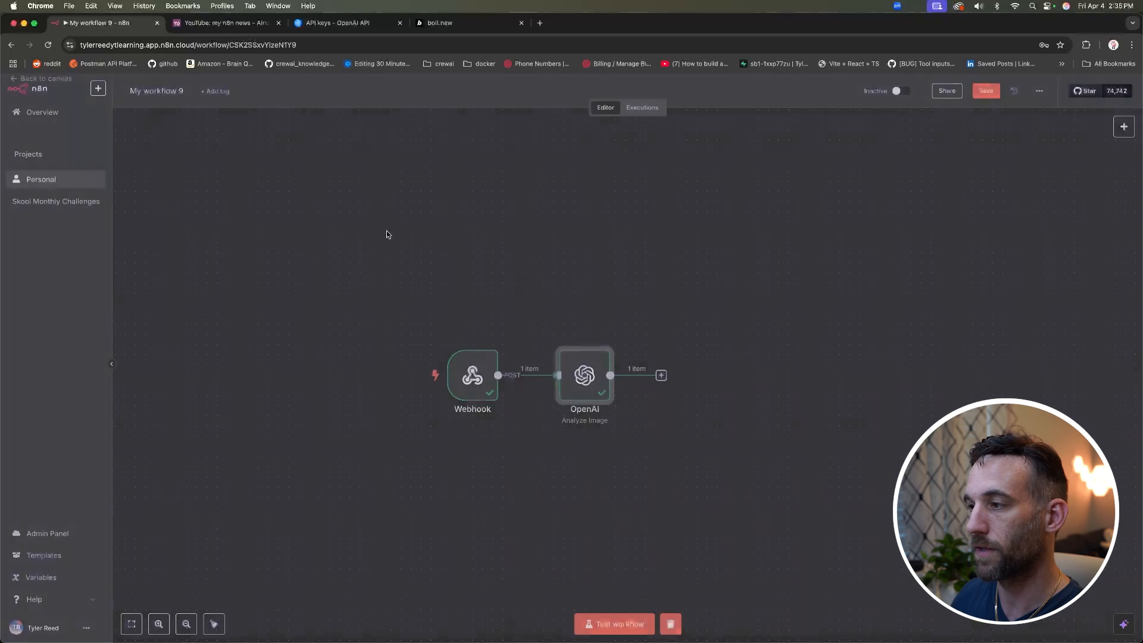
pyautogui.click(660, 379)
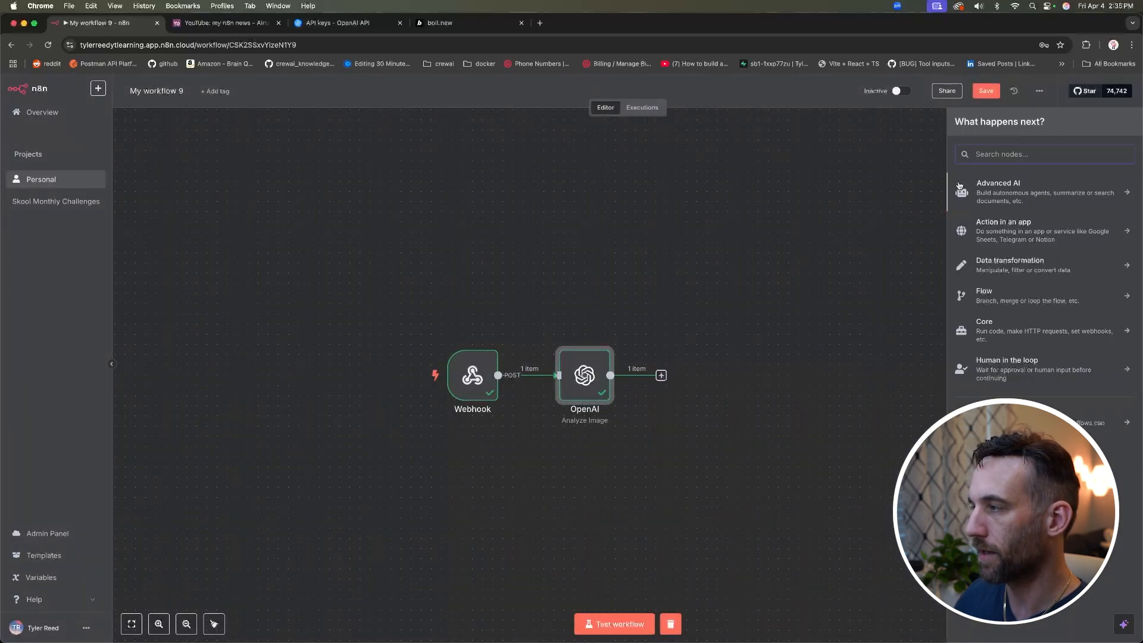
pyautogui.write('openai')
pyautogui.click(1024, 182)
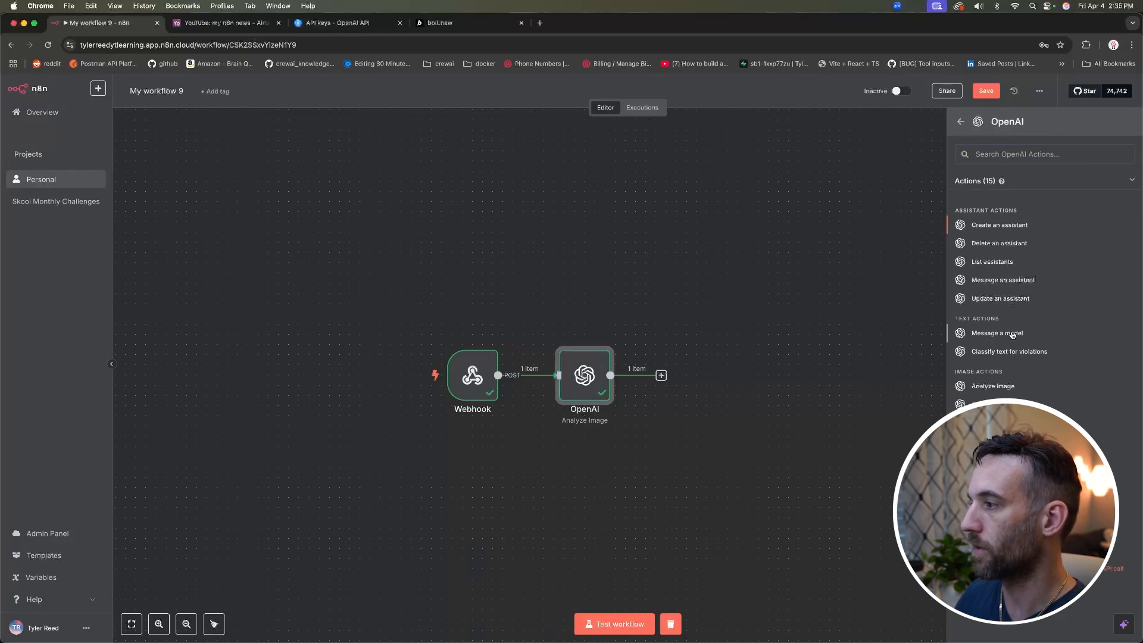
pyautogui.click(1012, 334)
pyautogui.click(586, 261)
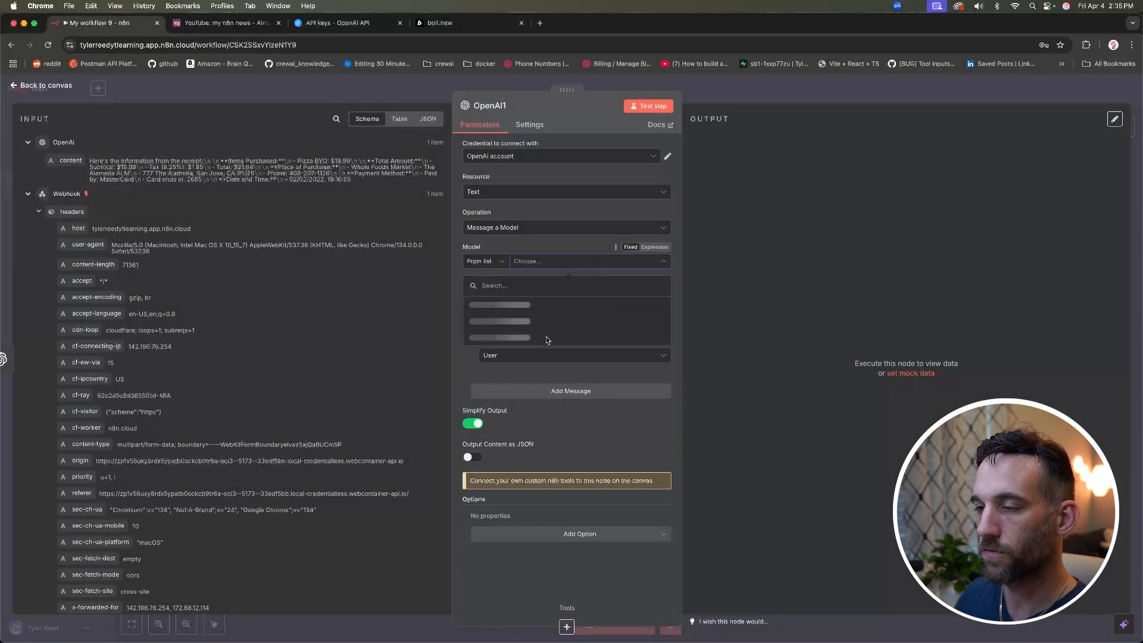
pyautogui.scroll(-4, 542, 337)
pyautogui.scroll(-3, 540, 336)
pyautogui.click(513, 322)
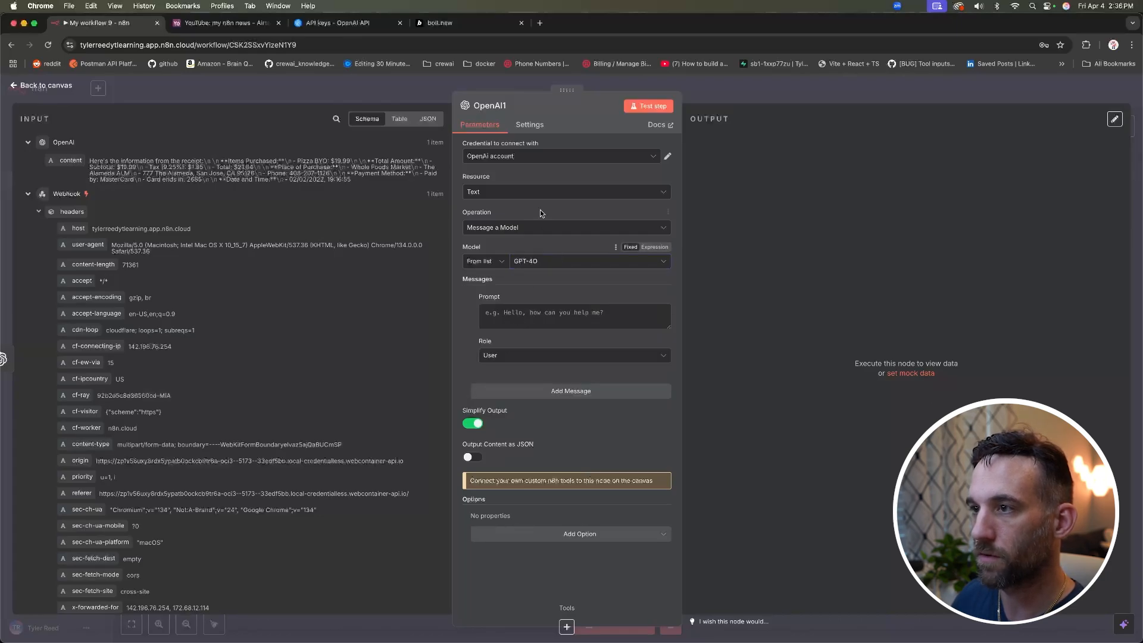
pyautogui.click(529, 192)
pyautogui.click(533, 176)
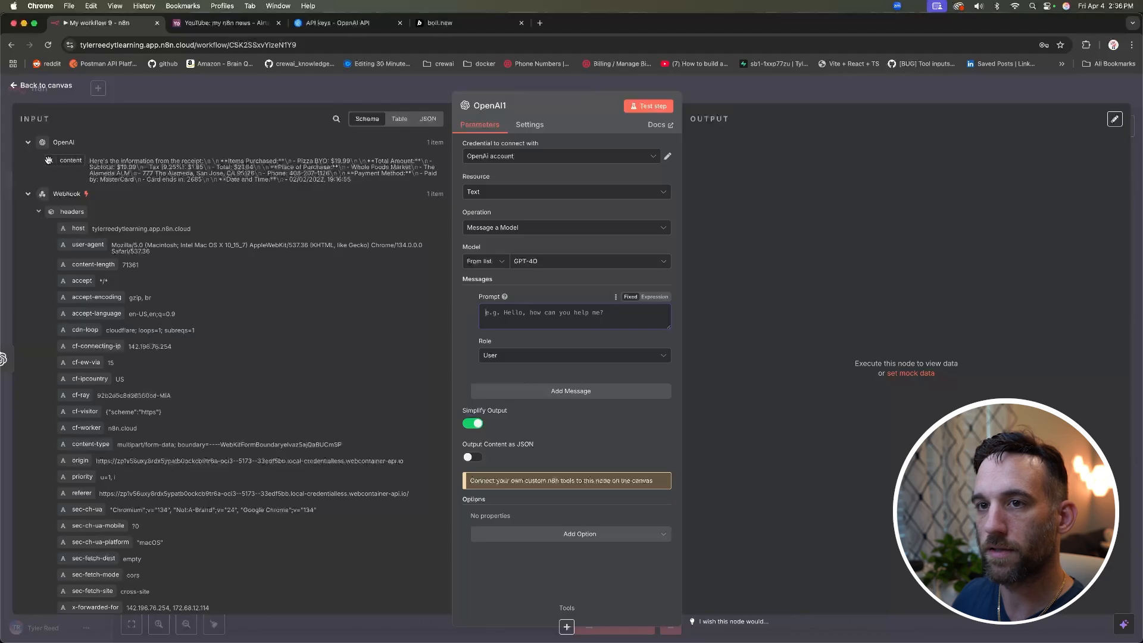
# Step: Write a prompt containing the previous node's content and turn on Output Content as JSON
pyautogui.click(505, 311)
pyautogui.write('Her')
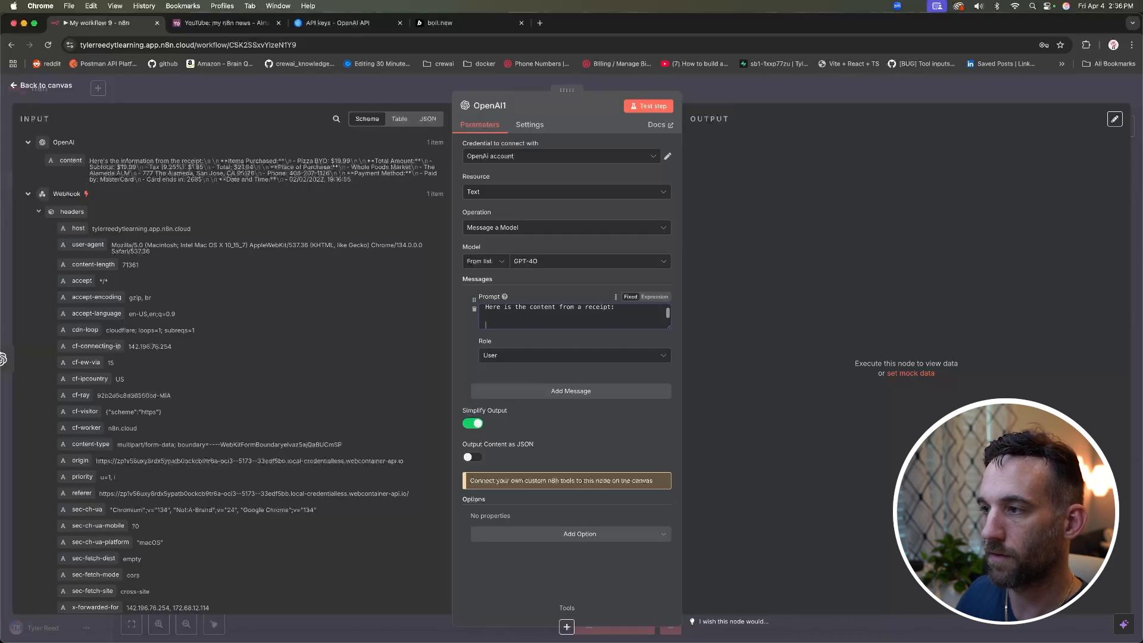
pyautogui.moveTo(669, 326); pyautogui.dragTo(669, 468)
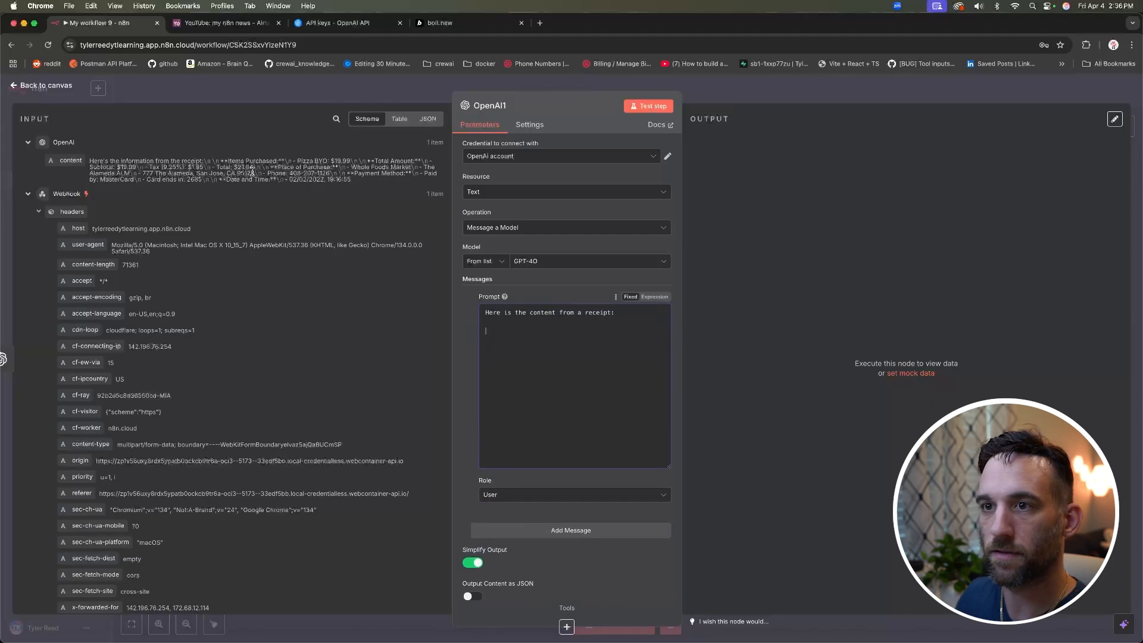
pyautogui.moveTo(70, 161); pyautogui.dragTo(509, 335)
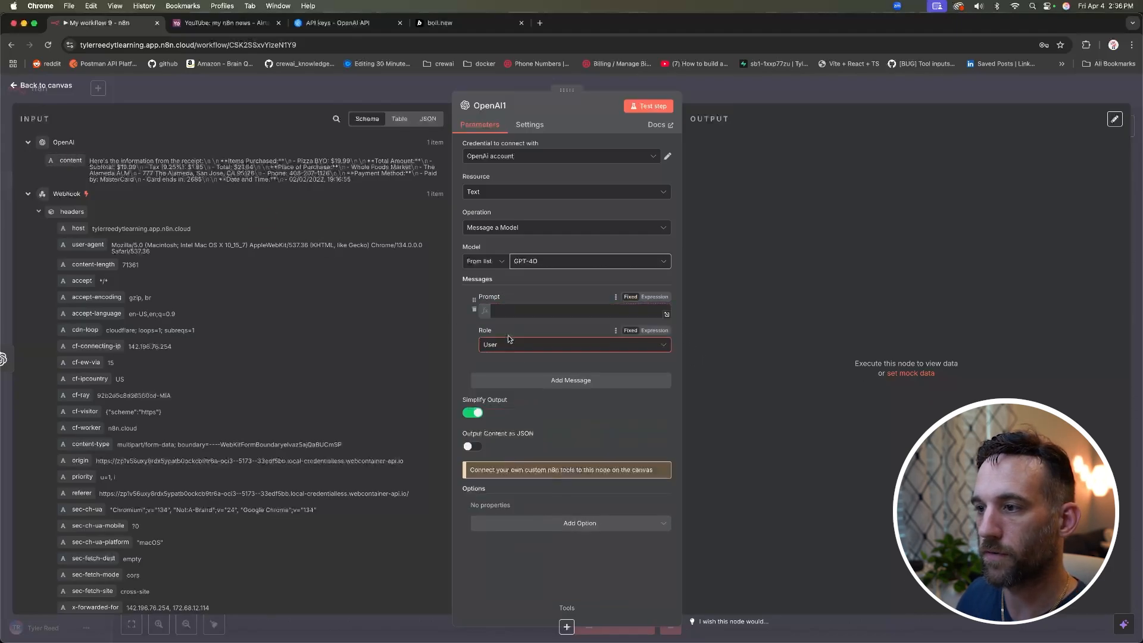
pyautogui.press('Return')
pyautogui.press('Return')
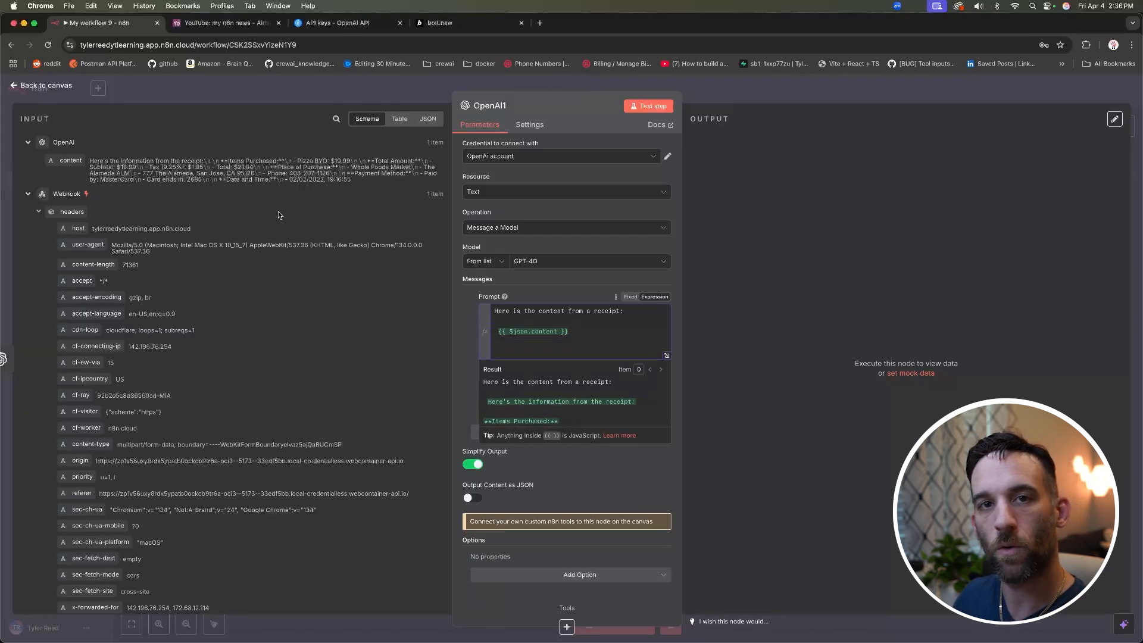
pyautogui.click(473, 498)
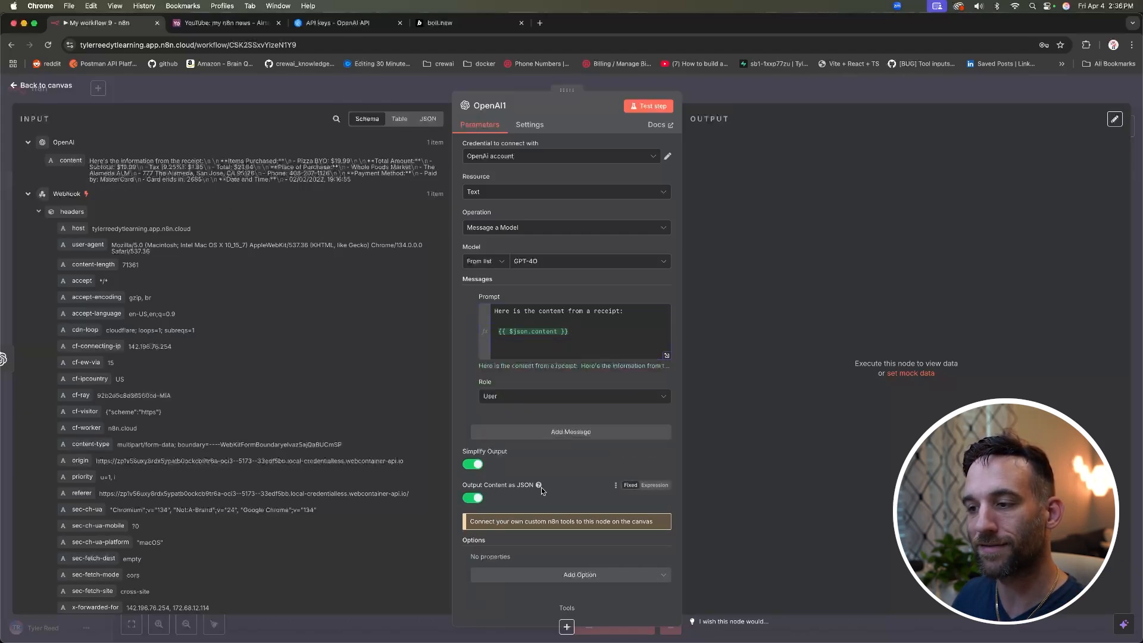
# Step: Complete the prompt's JSON template with place_of_purchase, items_and_price, address and method_of_payment
pyautogui.click(532, 354)
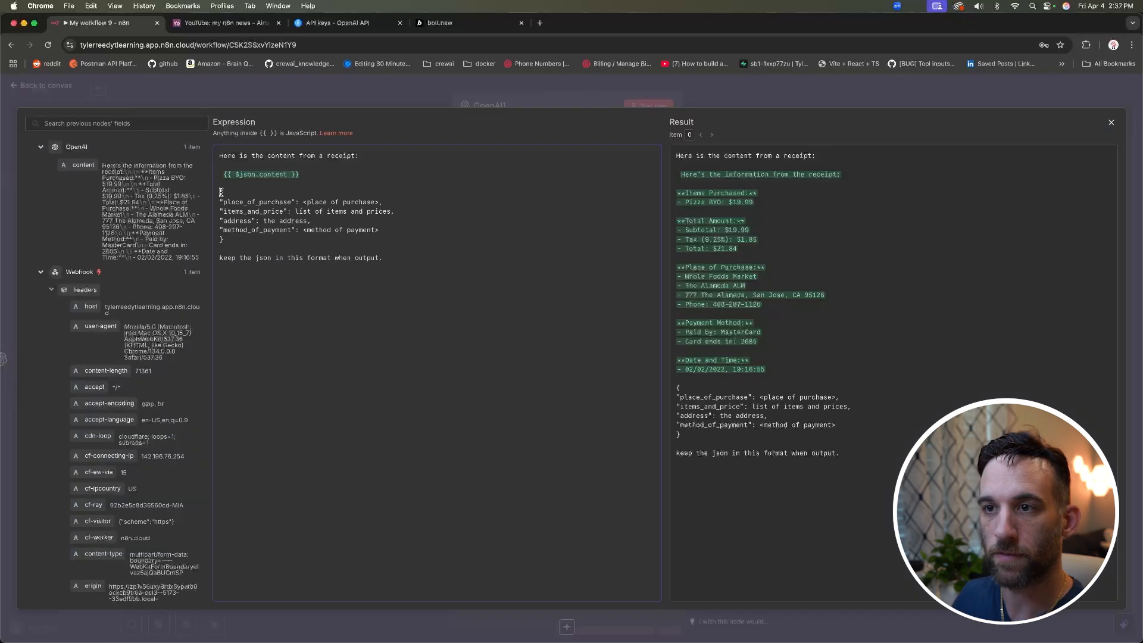
pyautogui.moveTo(226, 240); pyautogui.dragTo(220, 195)
pyautogui.click(248, 204)
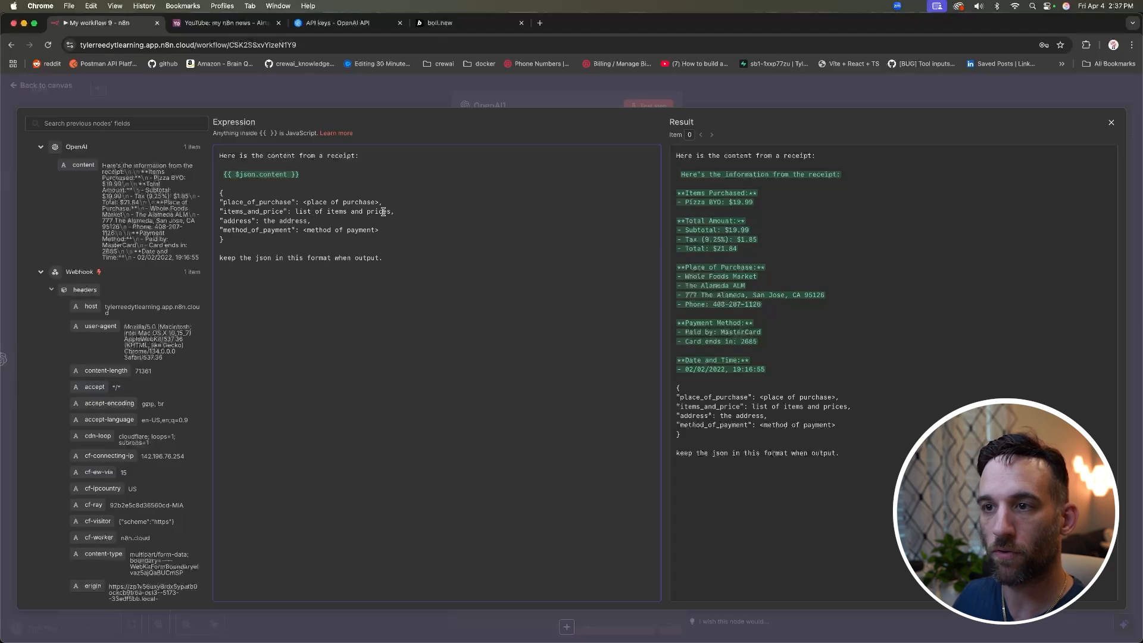
pyautogui.click(253, 221)
pyautogui.click(280, 241)
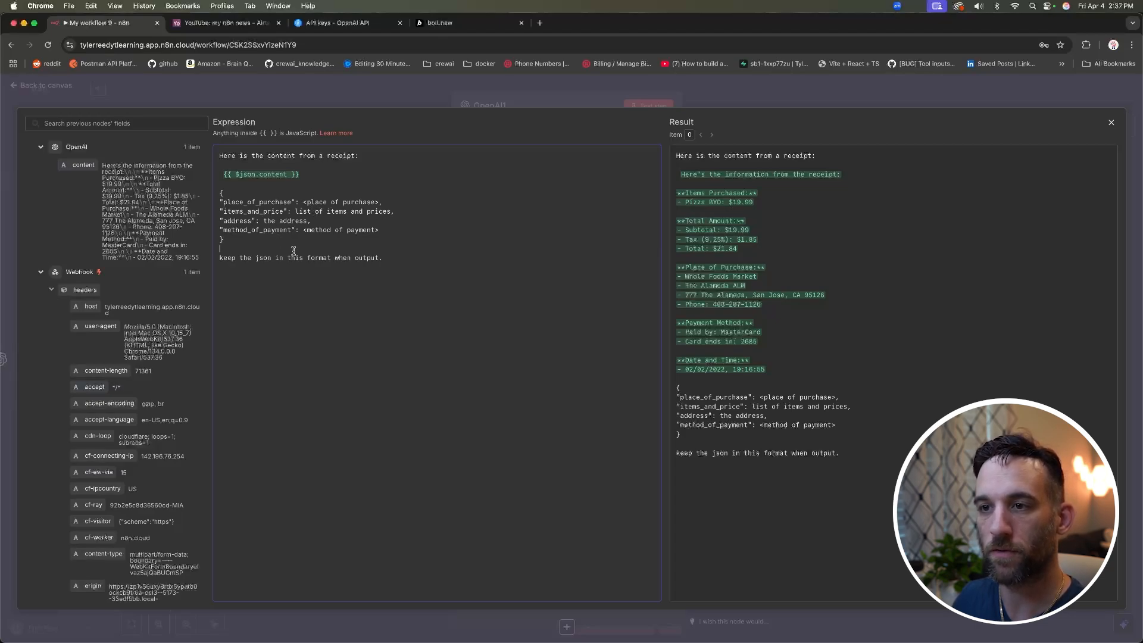
pyautogui.moveTo(290, 230); pyautogui.dragTo(220, 230)
pyautogui.click(281, 250)
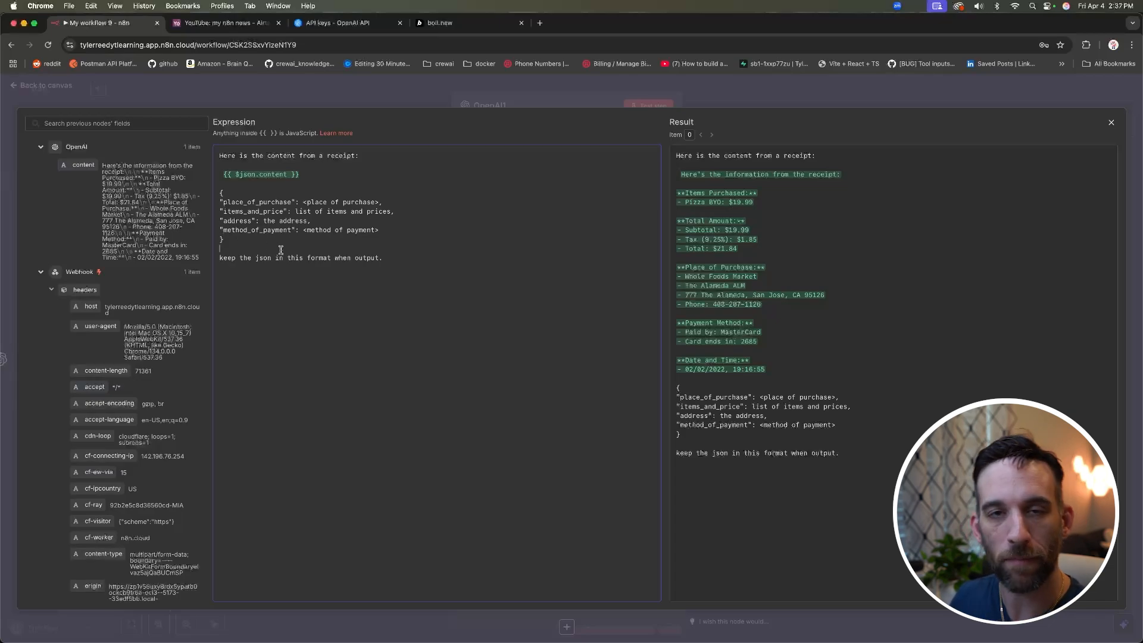
pyautogui.moveTo(291, 230); pyautogui.dragTo(221, 230)
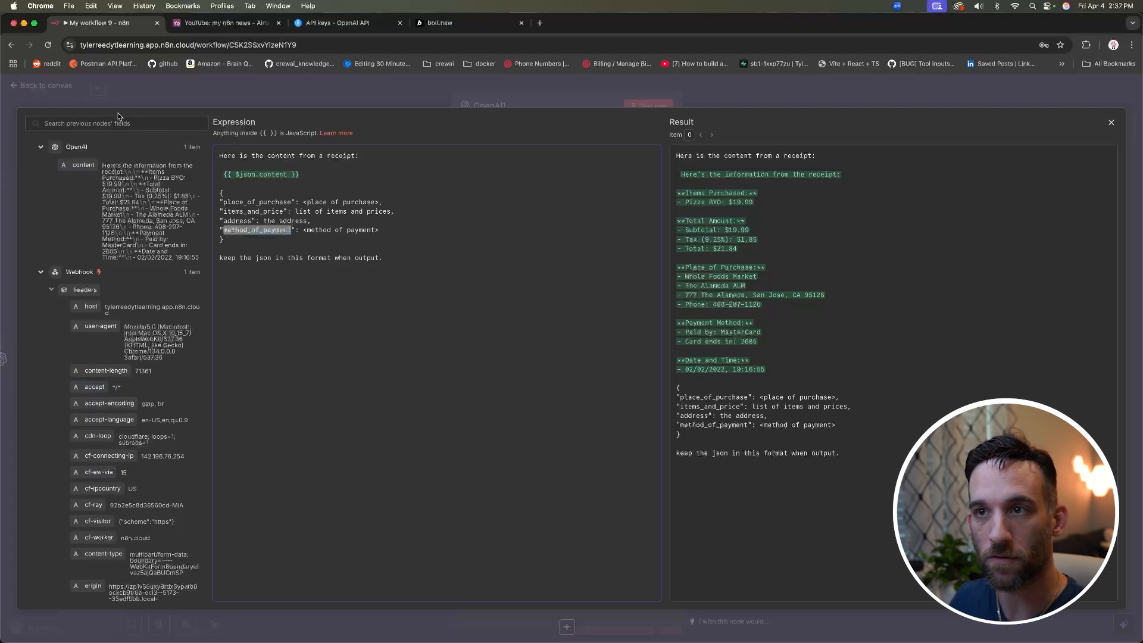
pyautogui.click(404, 92)
pyautogui.click(404, 96)
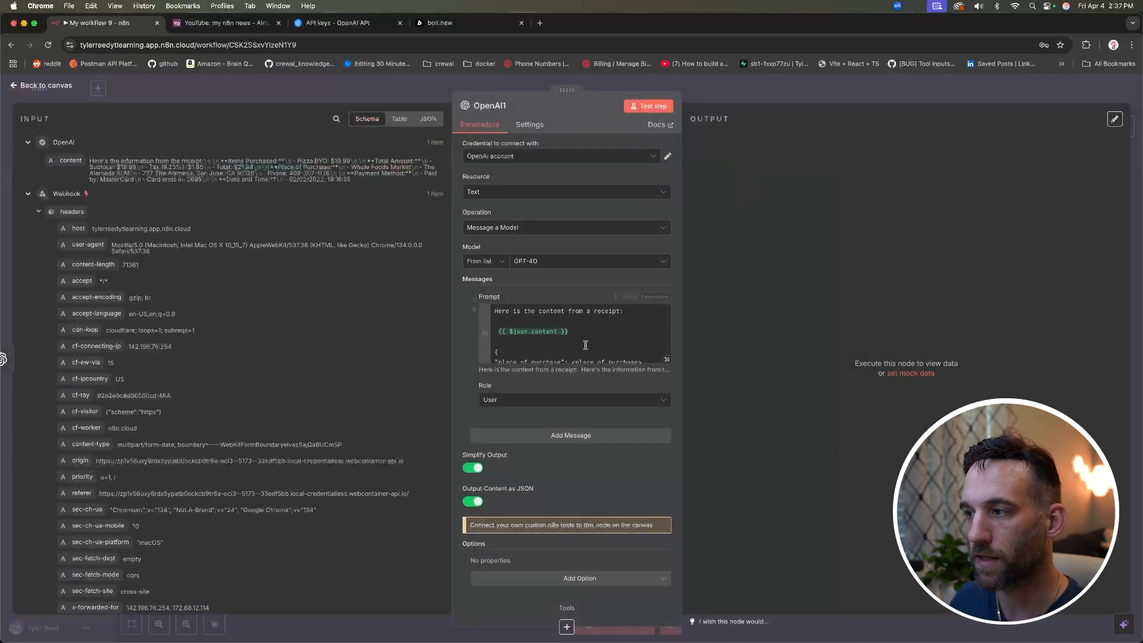
# Step: Review the prompt in the expression editor and test-run the node for JSON receipt fields
pyautogui.click(667, 361)
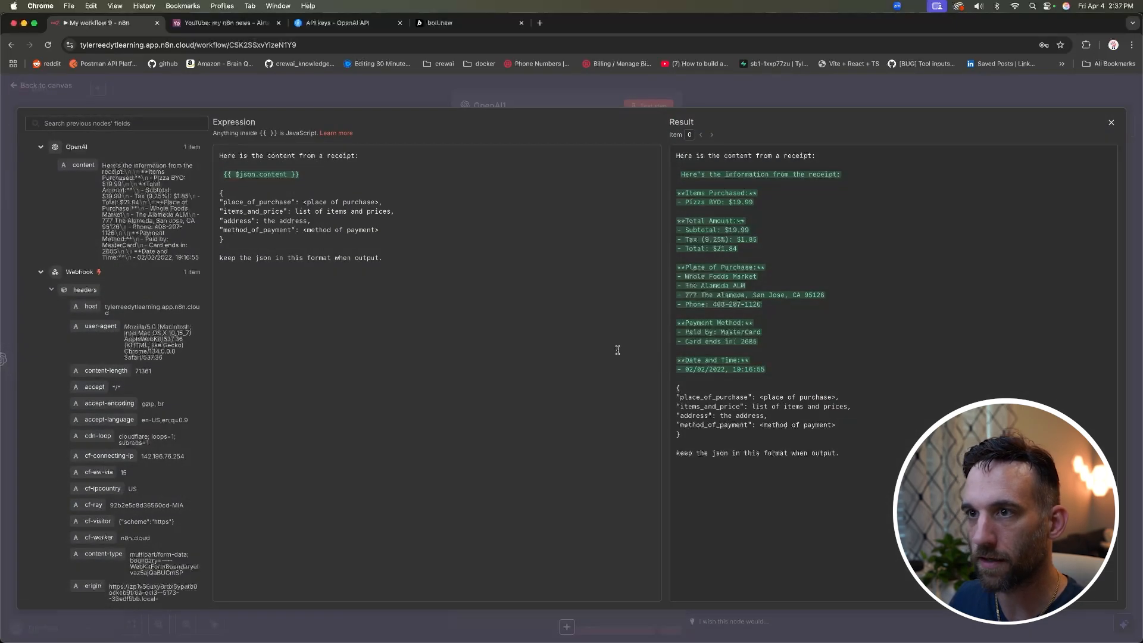
pyautogui.click(338, 89)
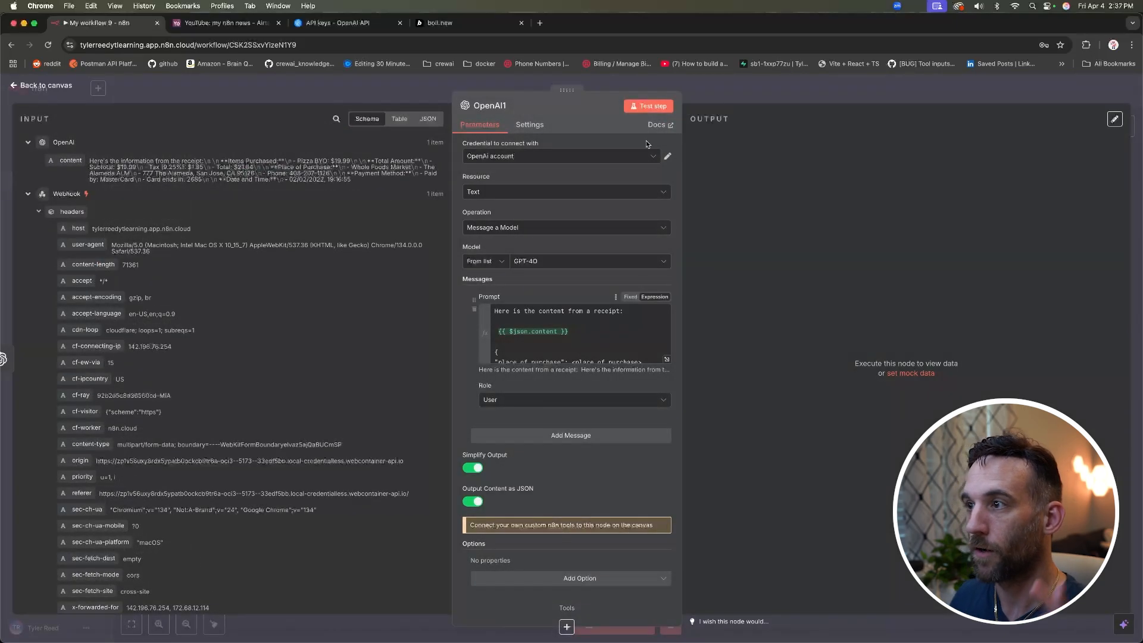
pyautogui.click(650, 106)
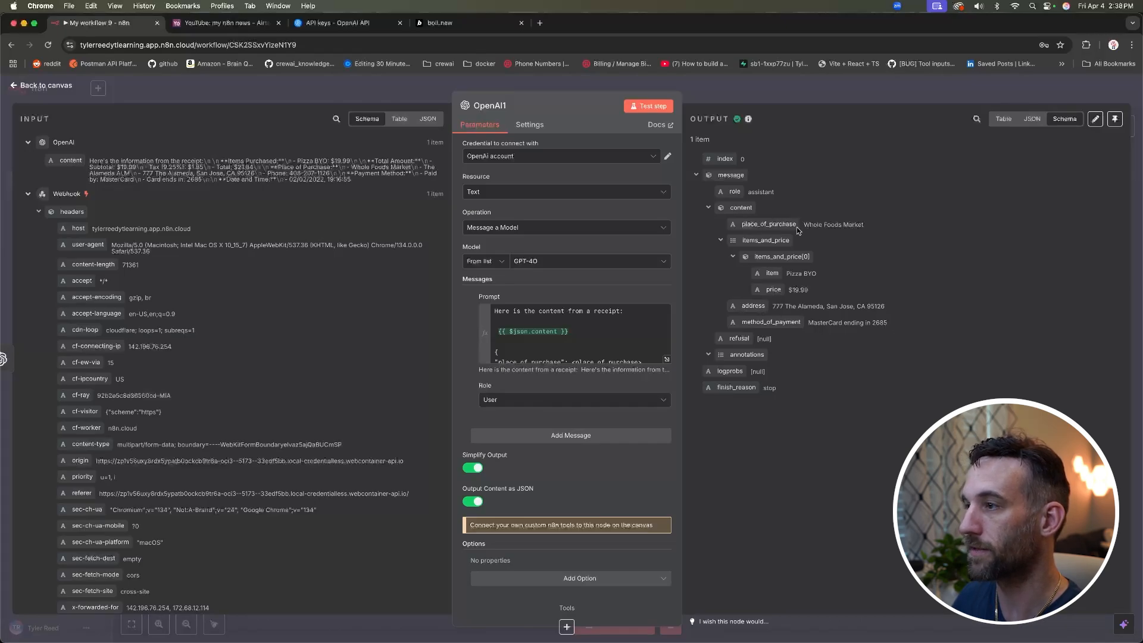
# Step: Add an Edit Fields (Set) node after the OpenAI1 node
pyautogui.click(65, 86)
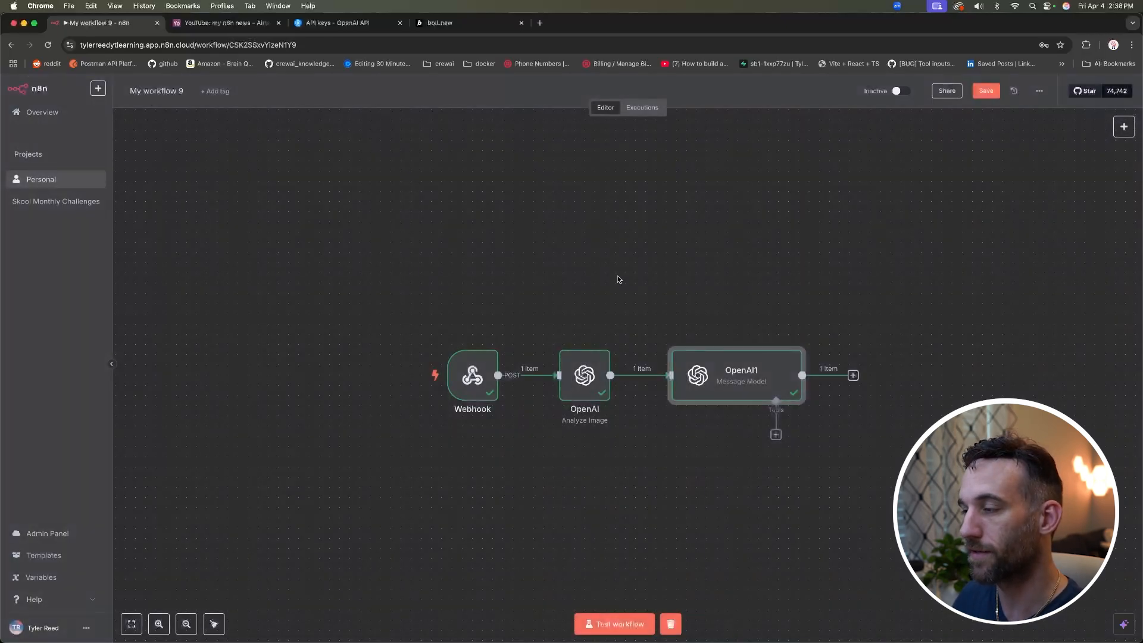
pyautogui.hscroll(5, 847, 321)
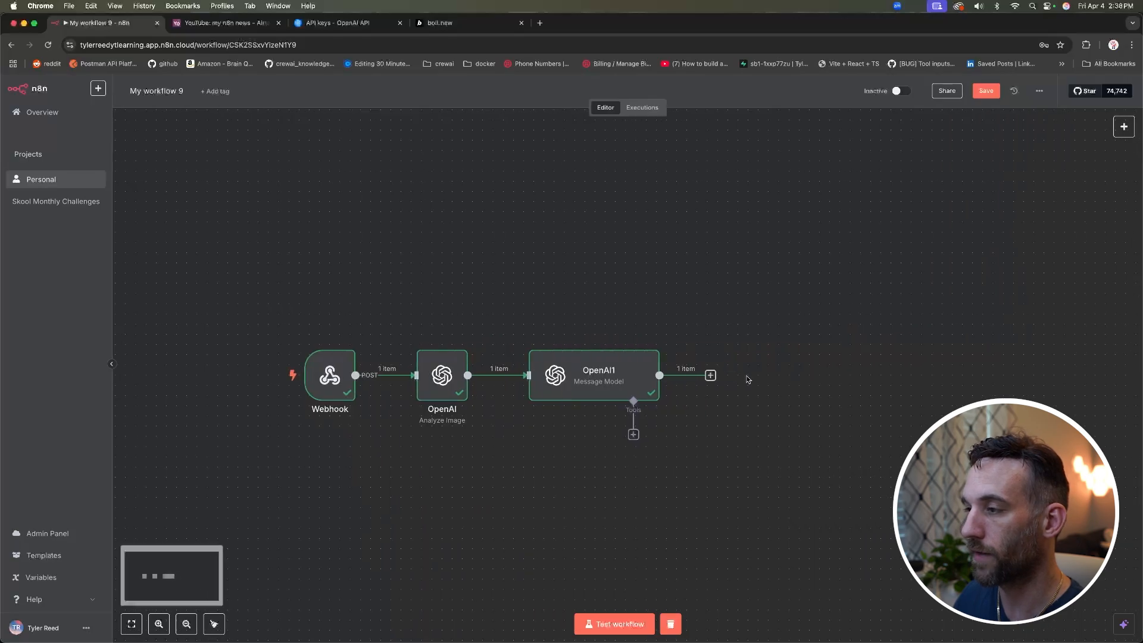
pyautogui.click(710, 376)
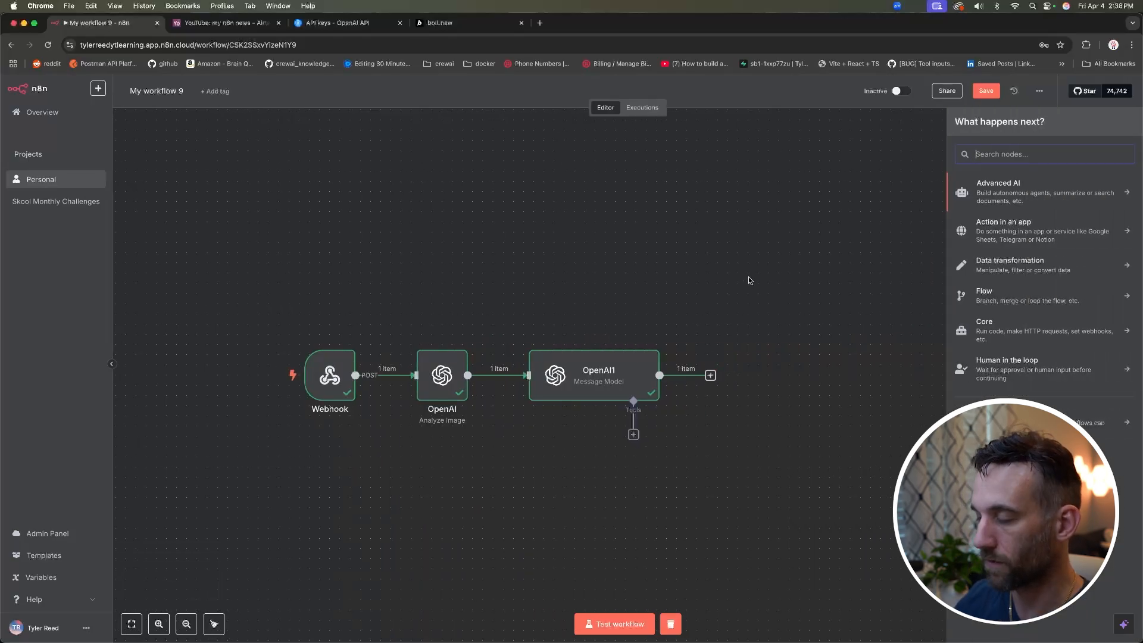
pyautogui.write('set')
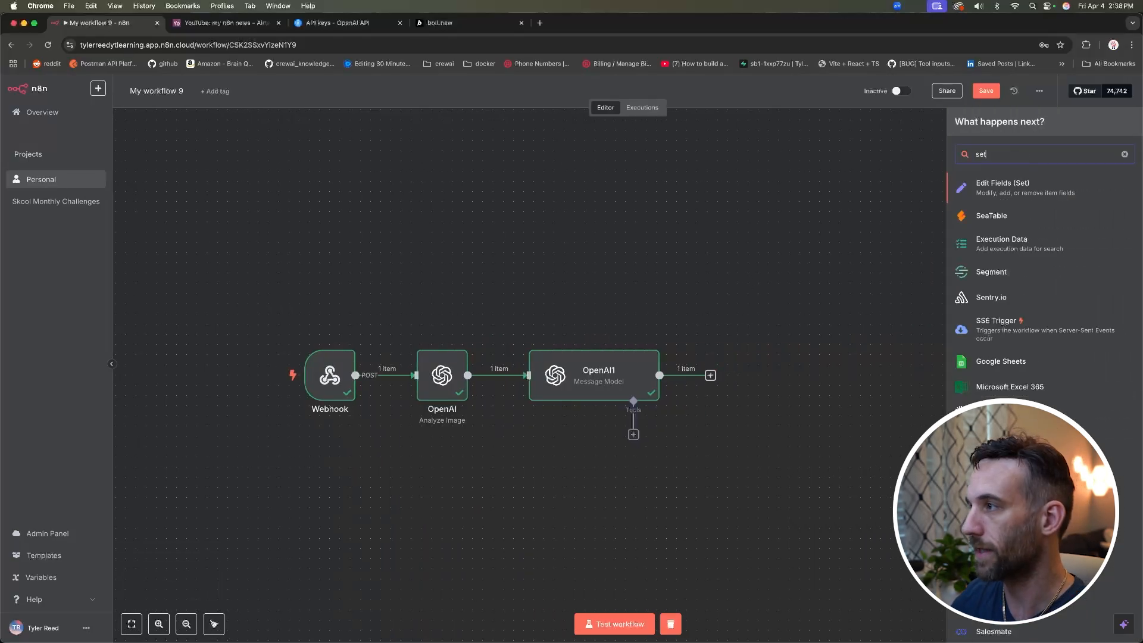
pyautogui.press('Return')
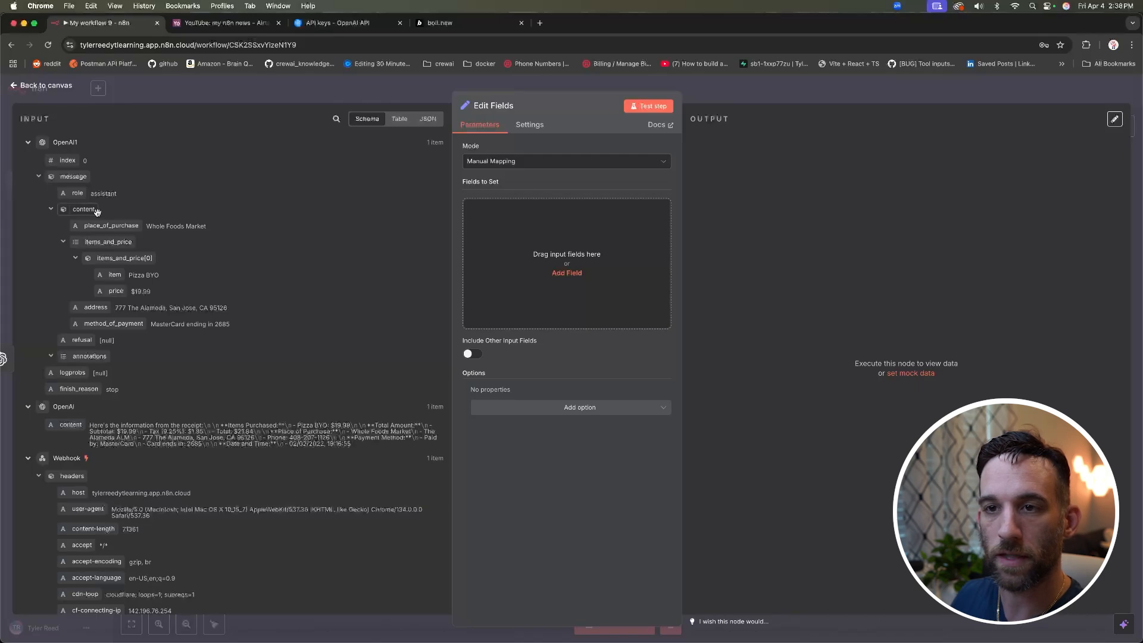
# Step: Map message.content into Edit Fields, test-run it, and inspect the JSON output
pyautogui.moveTo(90, 212); pyautogui.dragTo(494, 249)
pyautogui.click(641, 110)
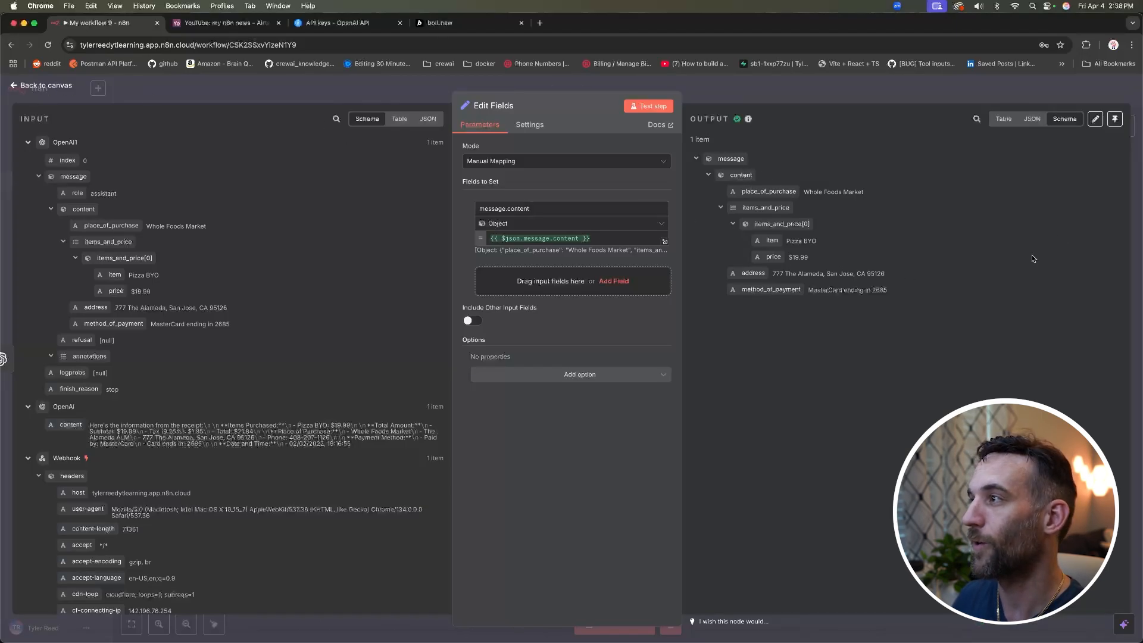
pyautogui.click(1032, 119)
pyautogui.moveTo(702, 328); pyautogui.dragTo(695, 174)
pyautogui.press('super+c')
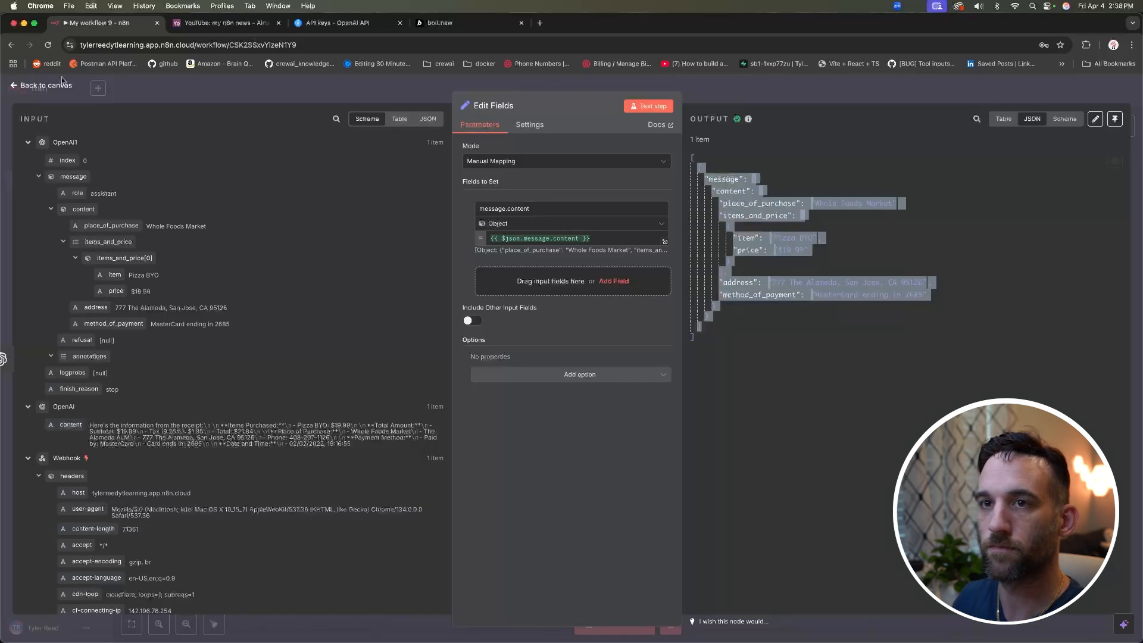
pyautogui.click(39, 87)
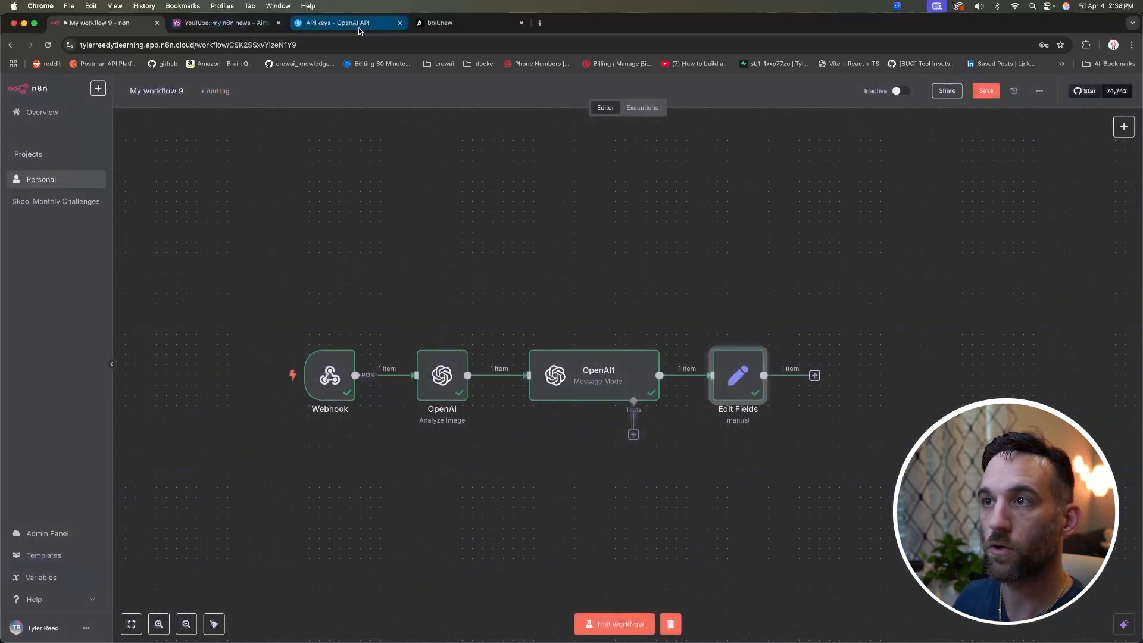
# Step: Send Bolt the sample JSON output, asking it to modify the app to receive this information properly
pyautogui.click(458, 26)
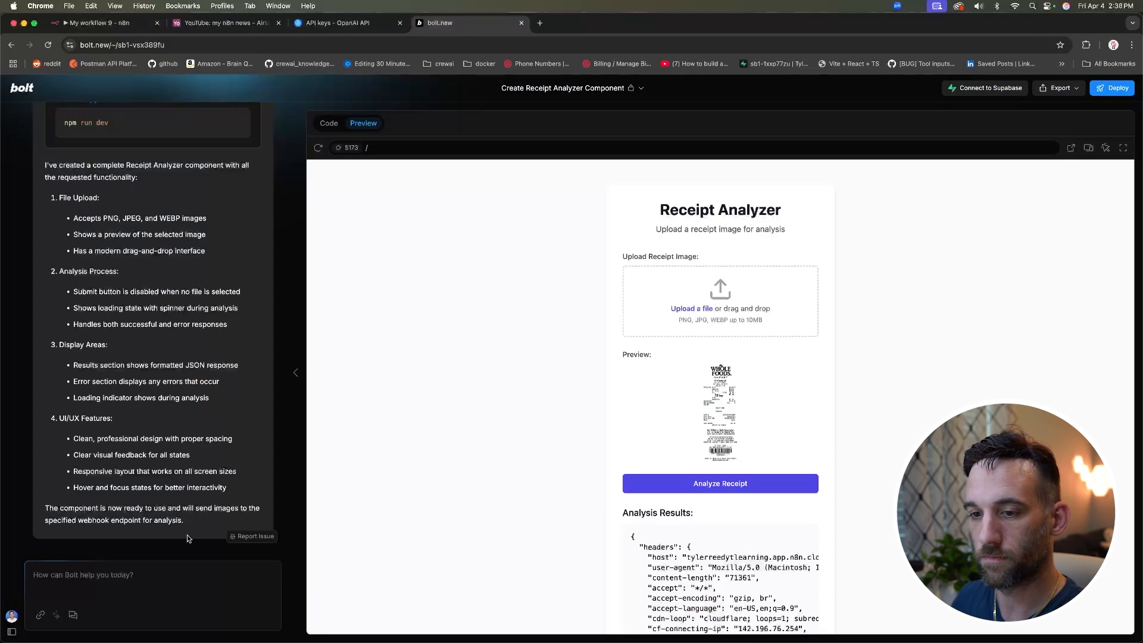
pyautogui.write('Here is the sample output sent back to you:')
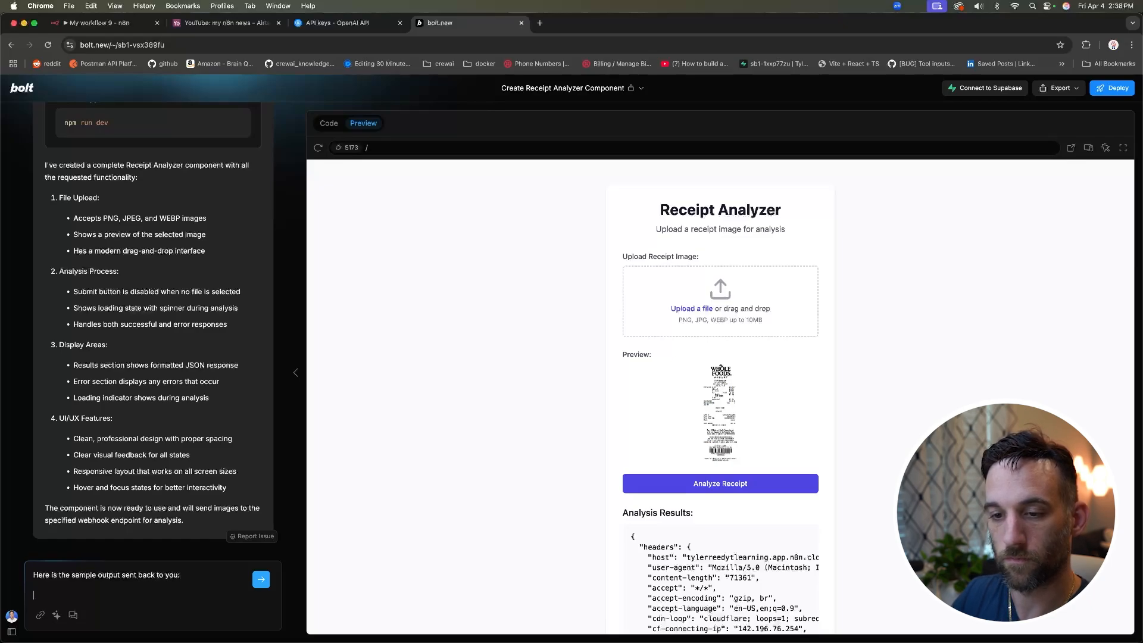
pyautogui.press('super+v')
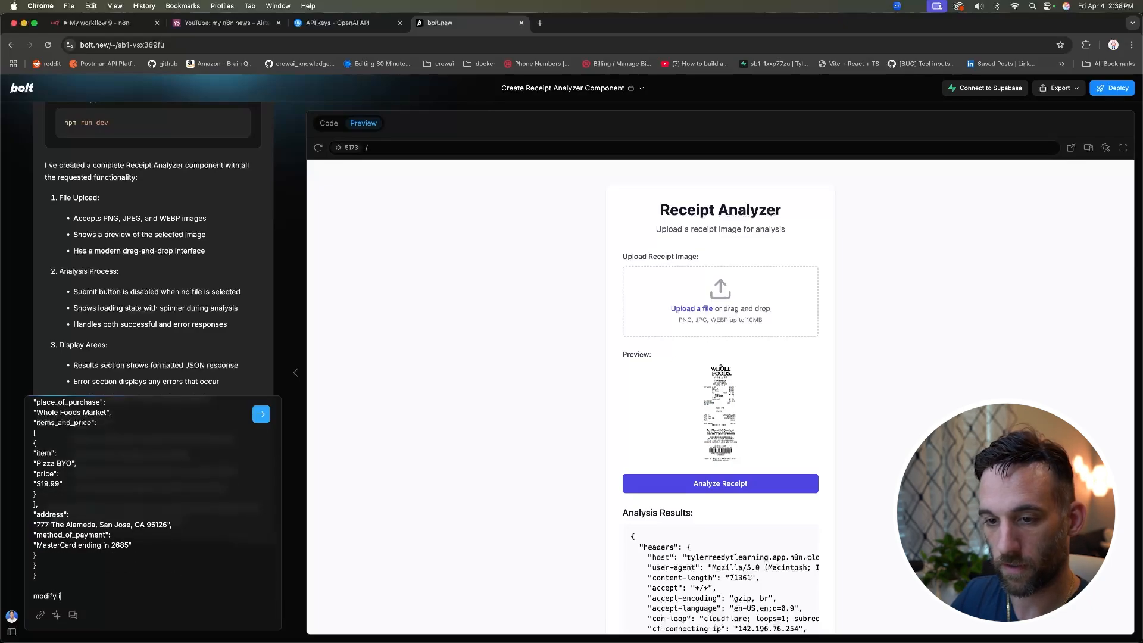
pyautogui.write('ou rec')
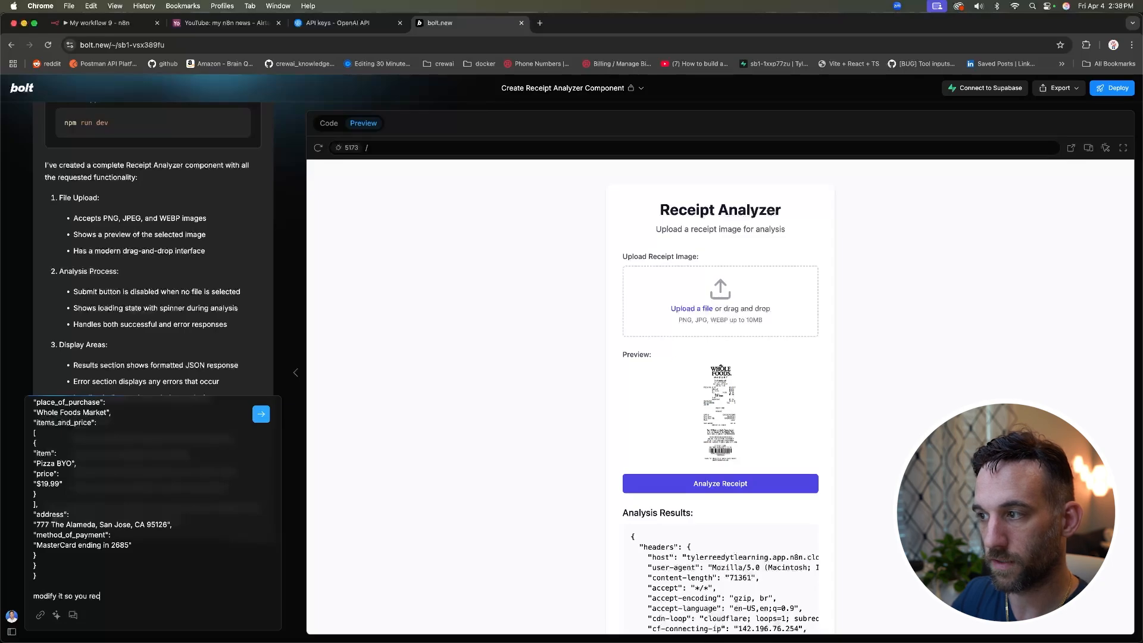
pyautogui.write('eive this information properly')
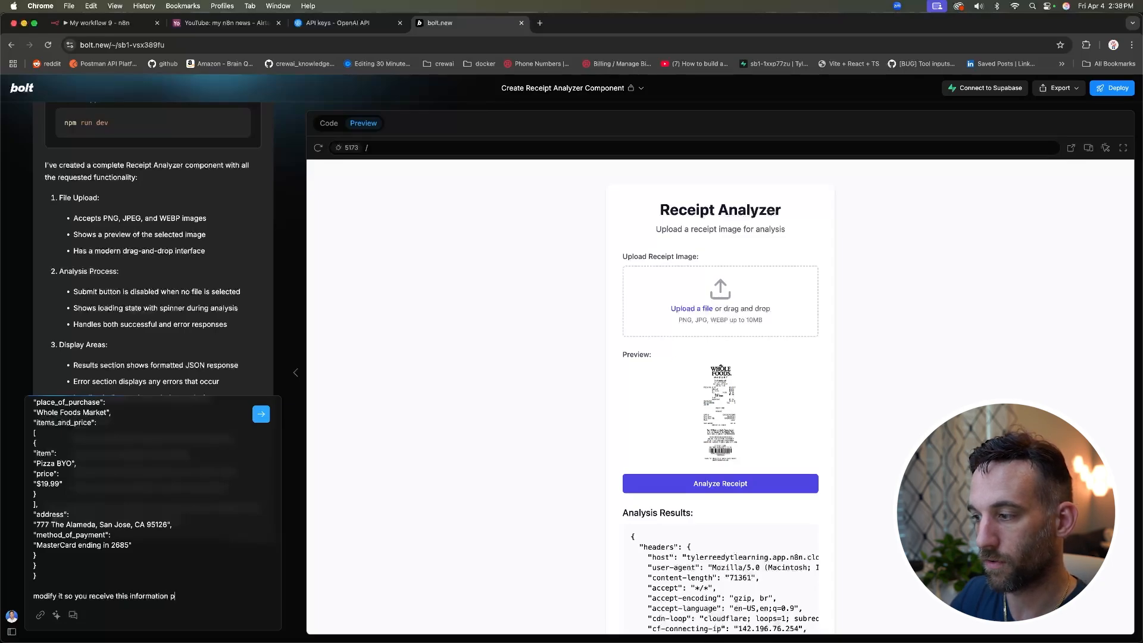
pyautogui.press('Return')
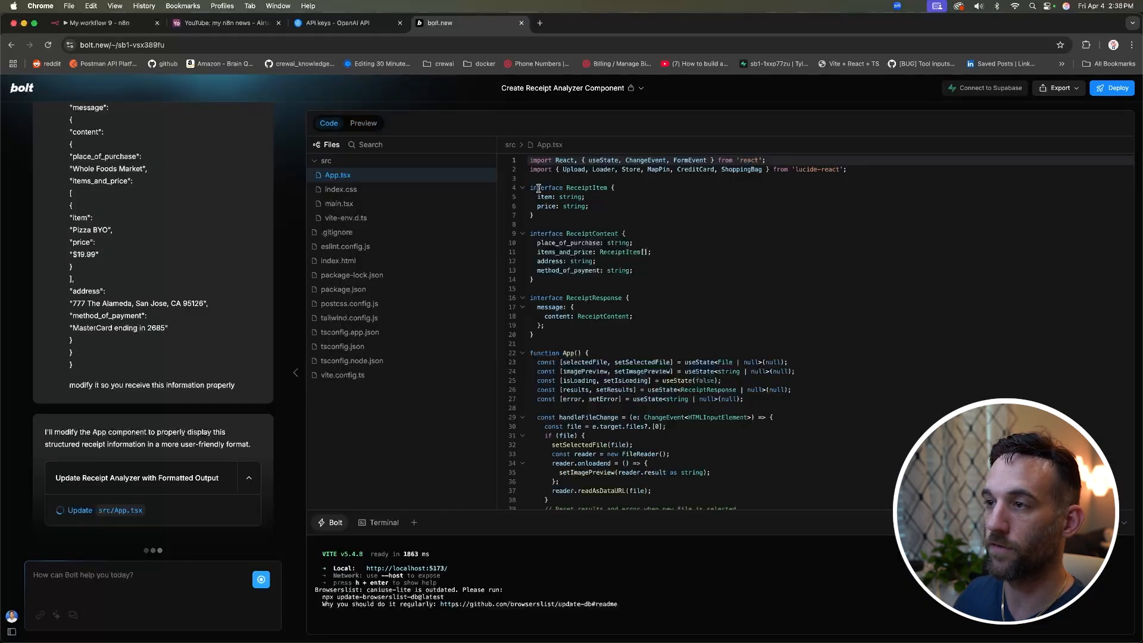
# Step: Review the new ReceiptContent interface in App.tsx, then return to n8n
pyautogui.moveTo(529, 187); pyautogui.dragTo(560, 282)
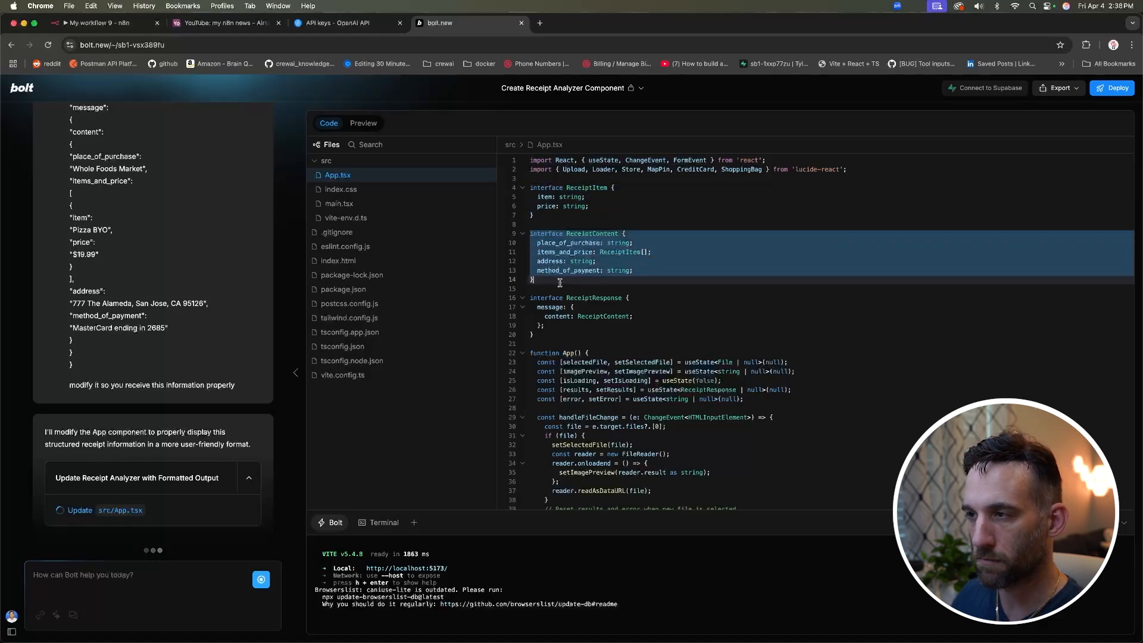
pyautogui.click(559, 325)
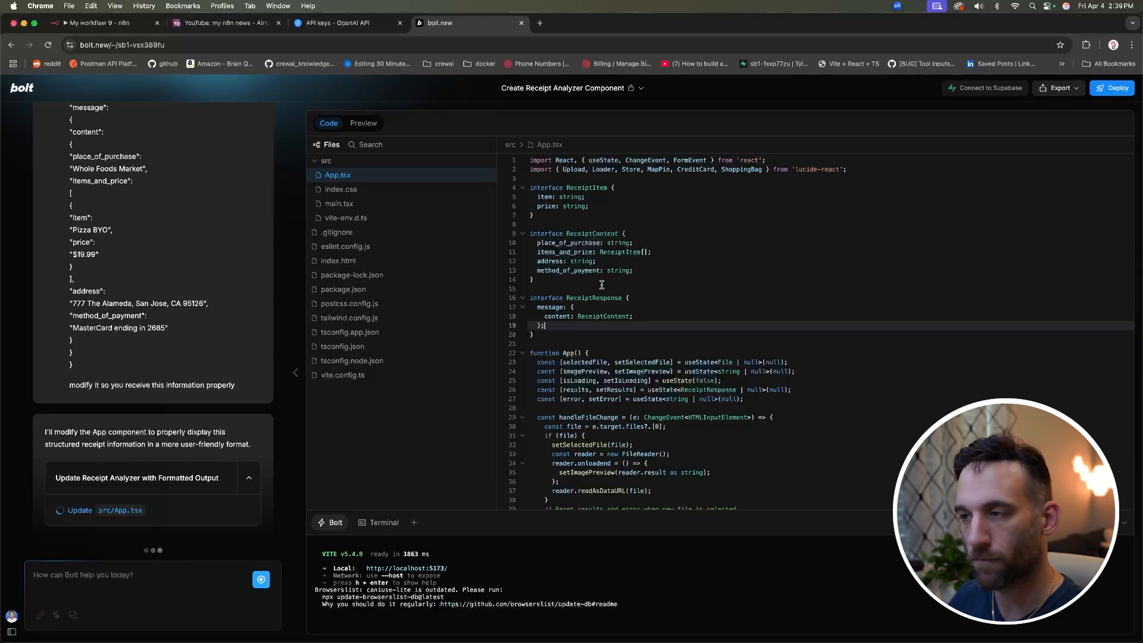
pyautogui.press('super+1')
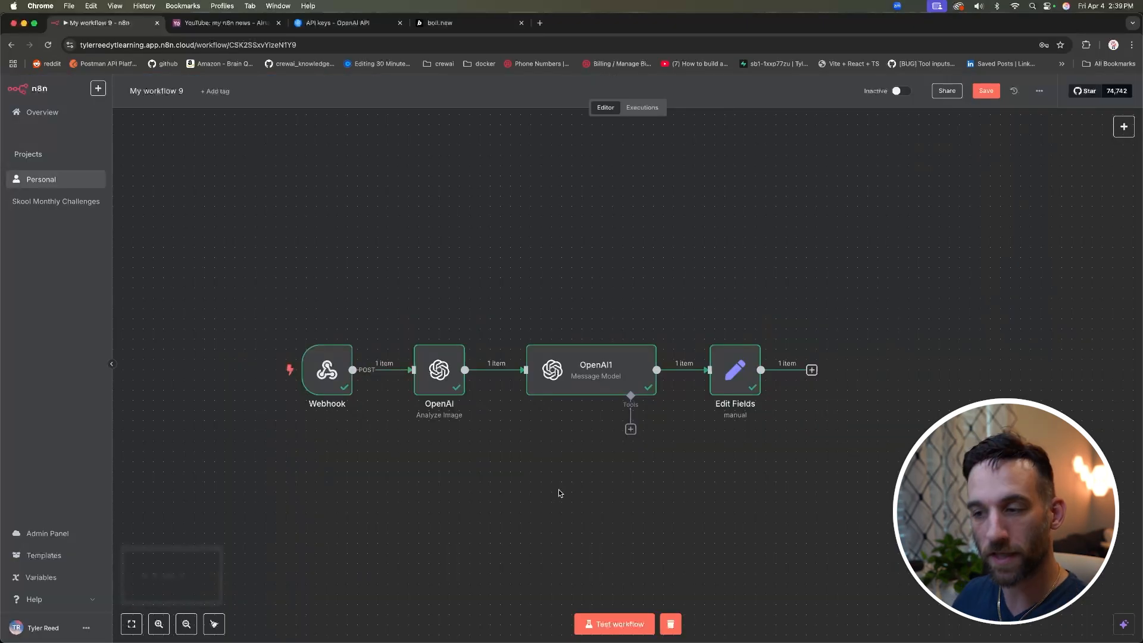
# Step: Start an n8n test run and submit whole_foods.png for analysis in the Receipt Analyzer
pyautogui.click(629, 623)
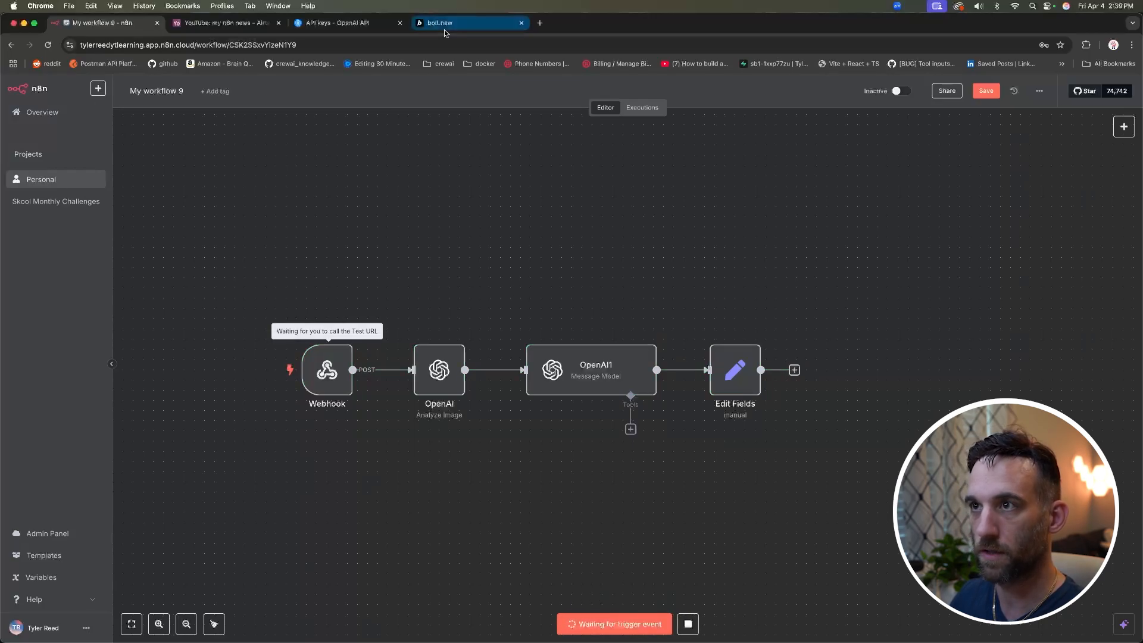
pyautogui.click(453, 27)
pyautogui.click(683, 311)
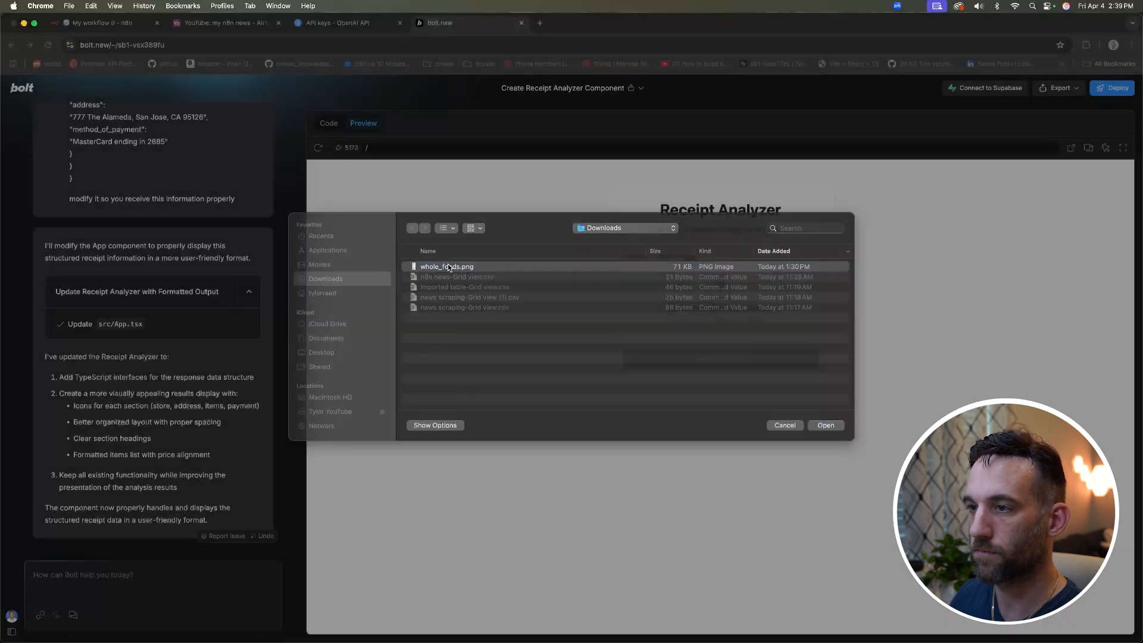
pyautogui.doubleClick(447, 267)
pyautogui.click(723, 483)
pyautogui.click(131, 28)
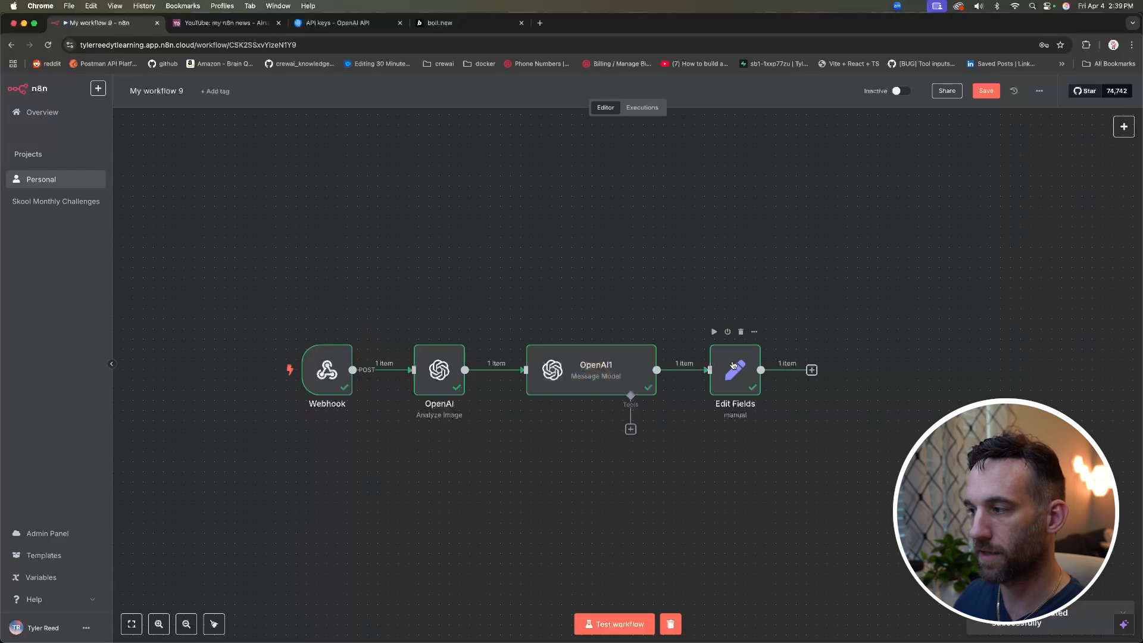
# Step: Check the Receipt Details: Whole Foods Market, 777 The Alameda, Pizza BYO $19.99, MasterCard
pyautogui.click(470, 27)
pyautogui.scroll(-2, 551, 281)
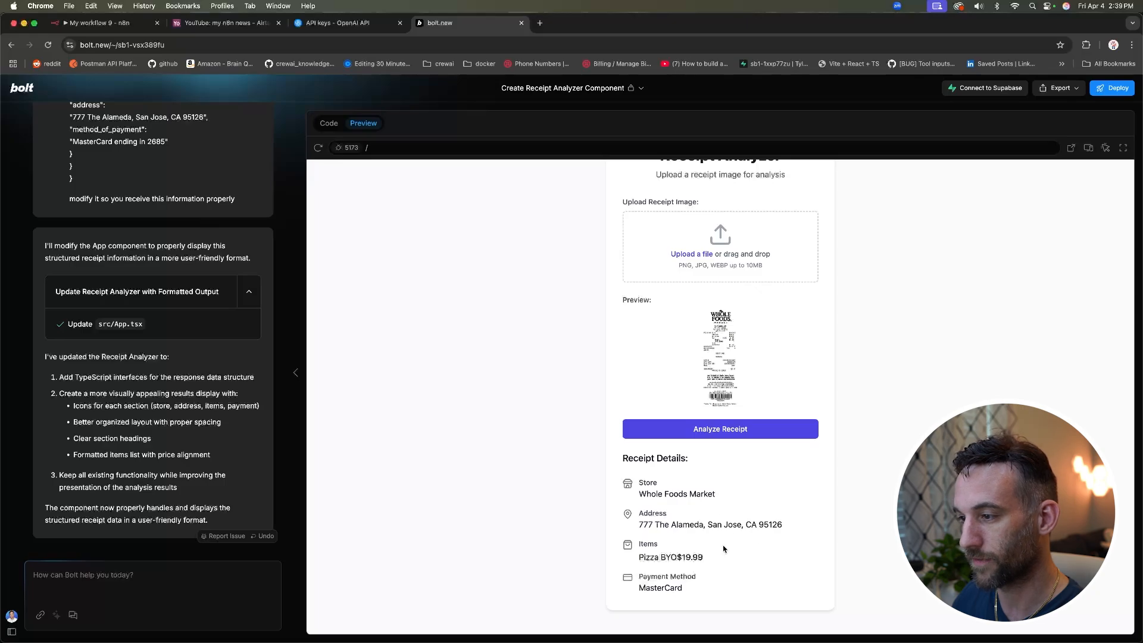
pyautogui.moveTo(705, 556); pyautogui.dragTo(640, 557)
pyautogui.moveTo(698, 589); pyautogui.dragTo(635, 589)
pyautogui.moveTo(780, 523); pyautogui.dragTo(694, 524)
pyautogui.moveTo(720, 495); pyautogui.dragTo(638, 493)
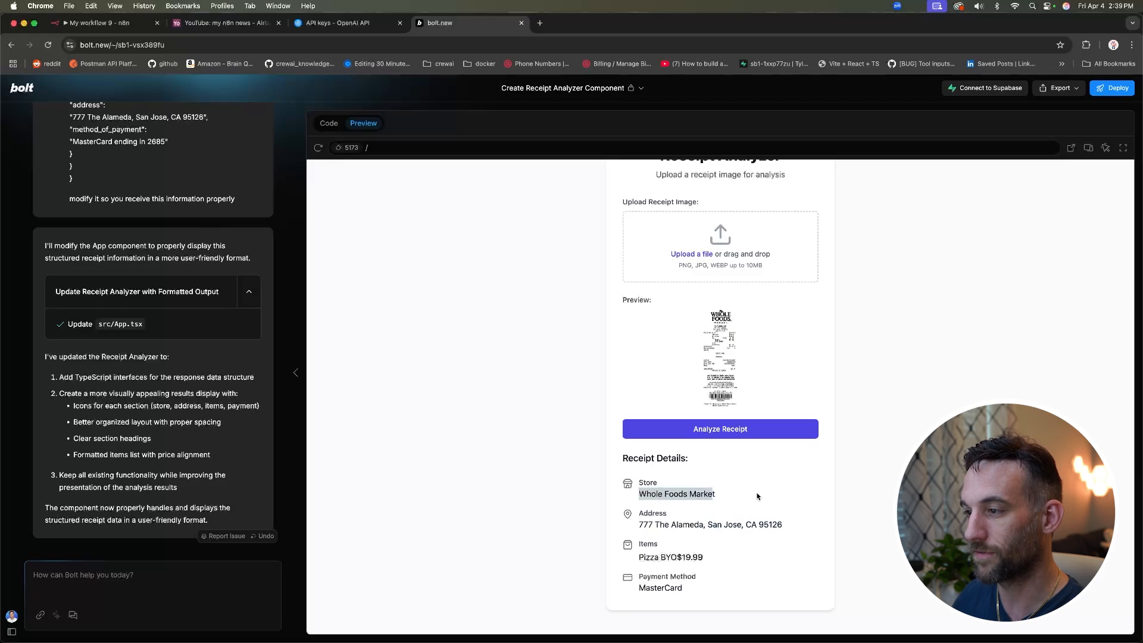
pyautogui.click(754, 496)
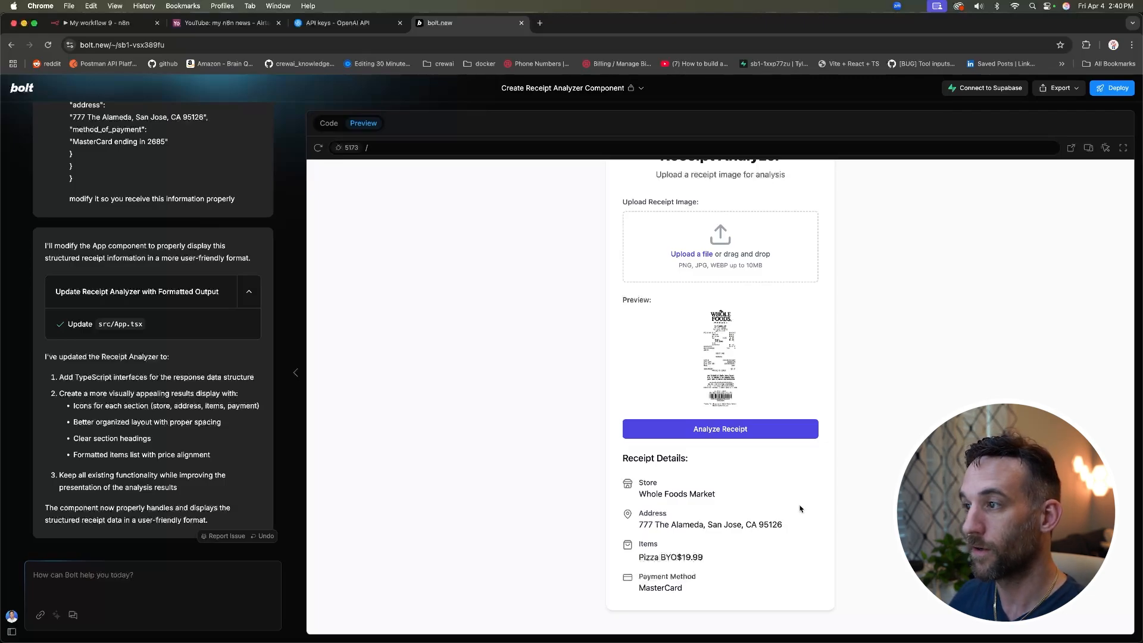
pyautogui.scroll(2, 799, 511)
pyautogui.scroll(-2, 824, 504)
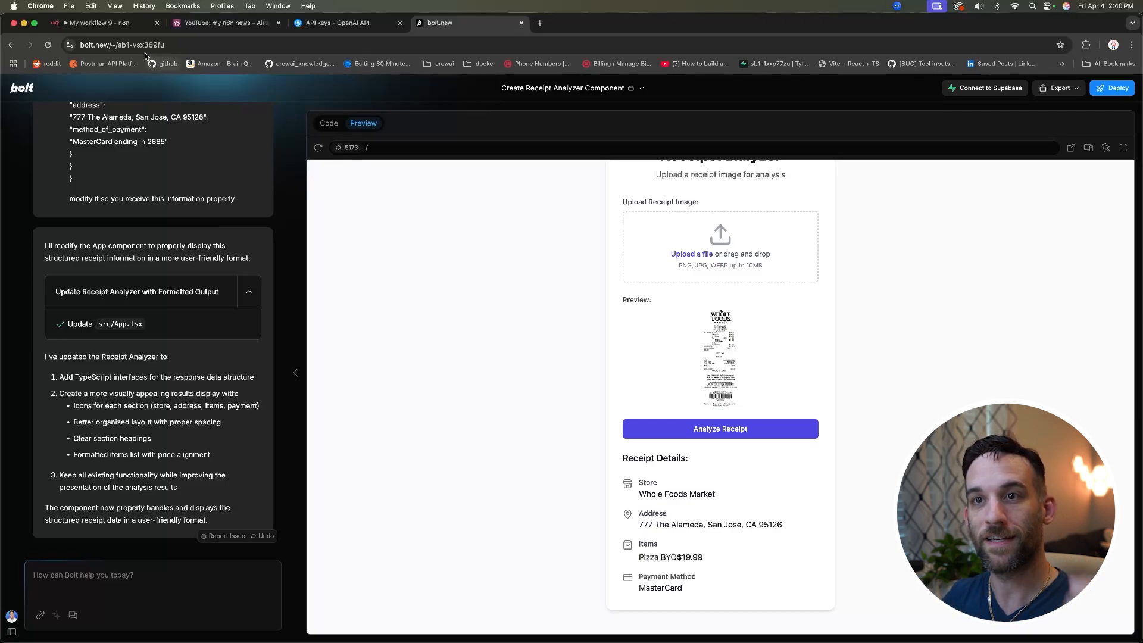
# Step: Activate the n8n receipt workflow and reveal the Webhook's production URL, then return to Bolt
pyautogui.click(107, 23)
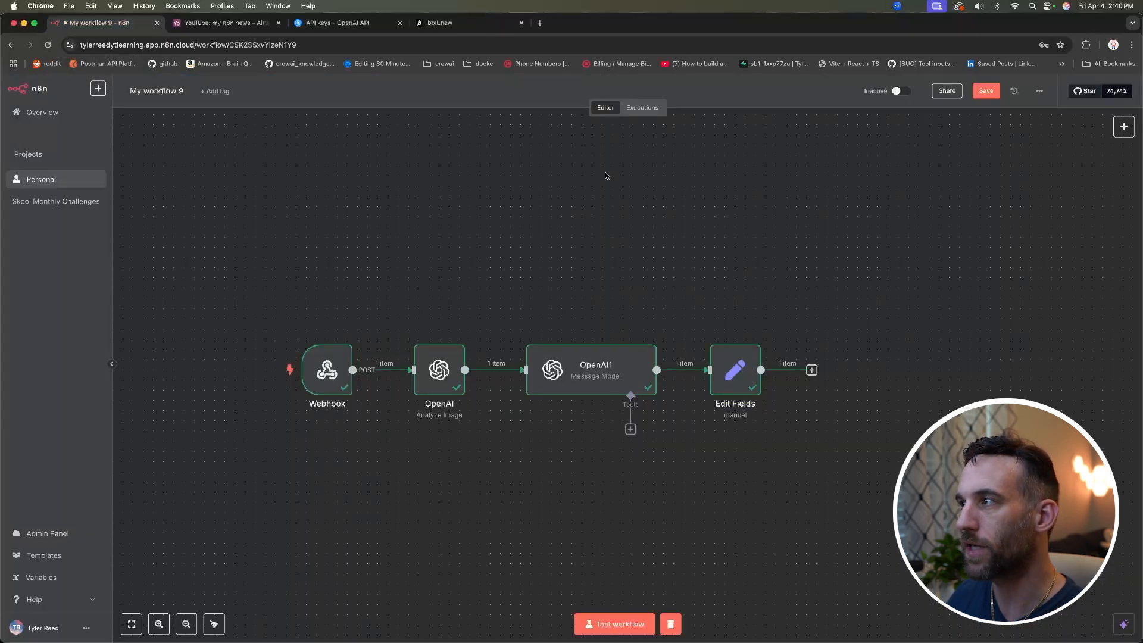
pyautogui.click(898, 92)
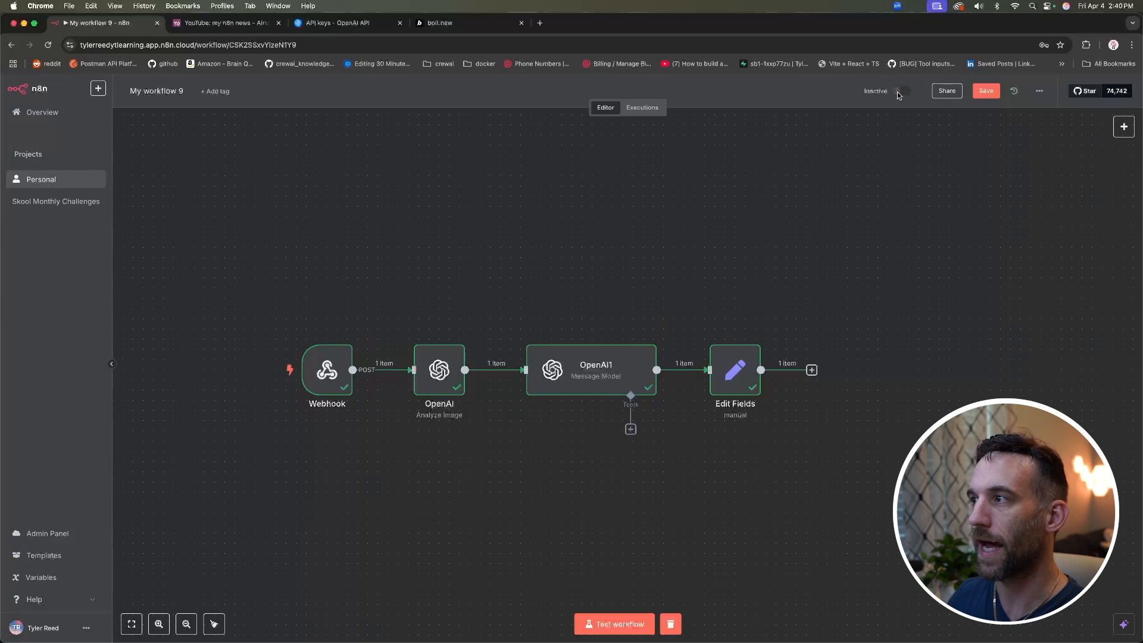
pyautogui.click(657, 385)
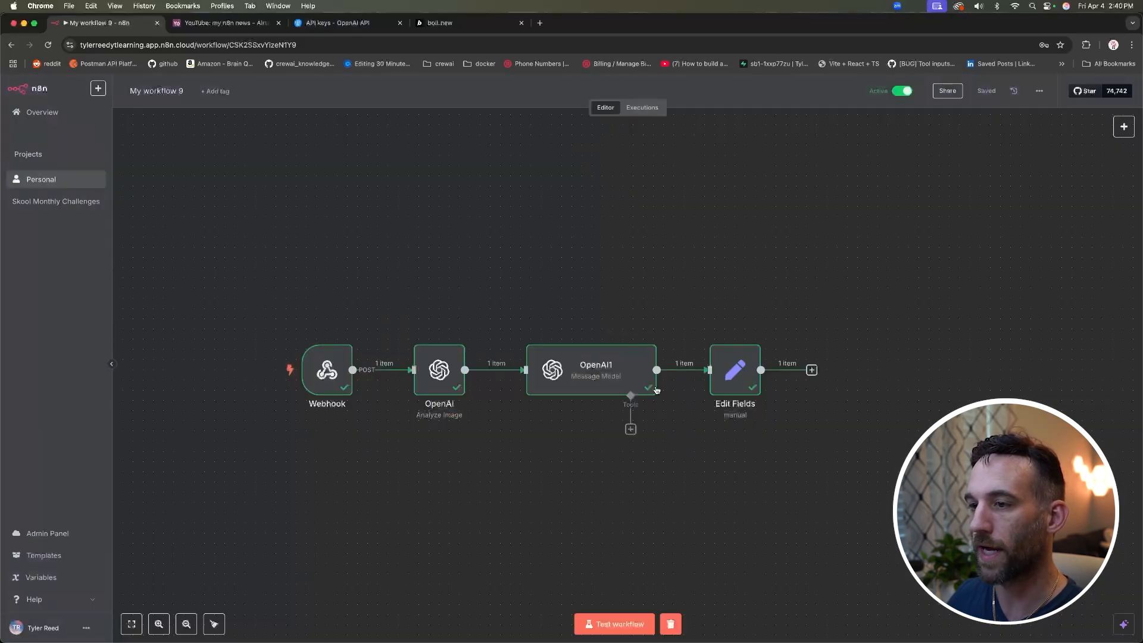
pyautogui.doubleClick(318, 381)
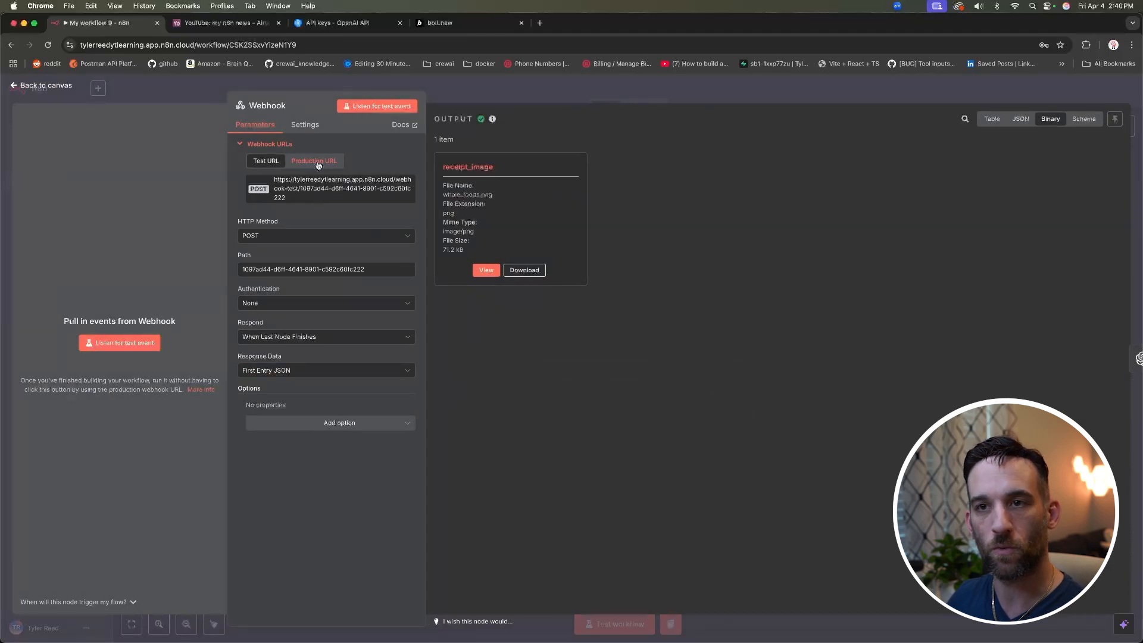
pyautogui.click(319, 163)
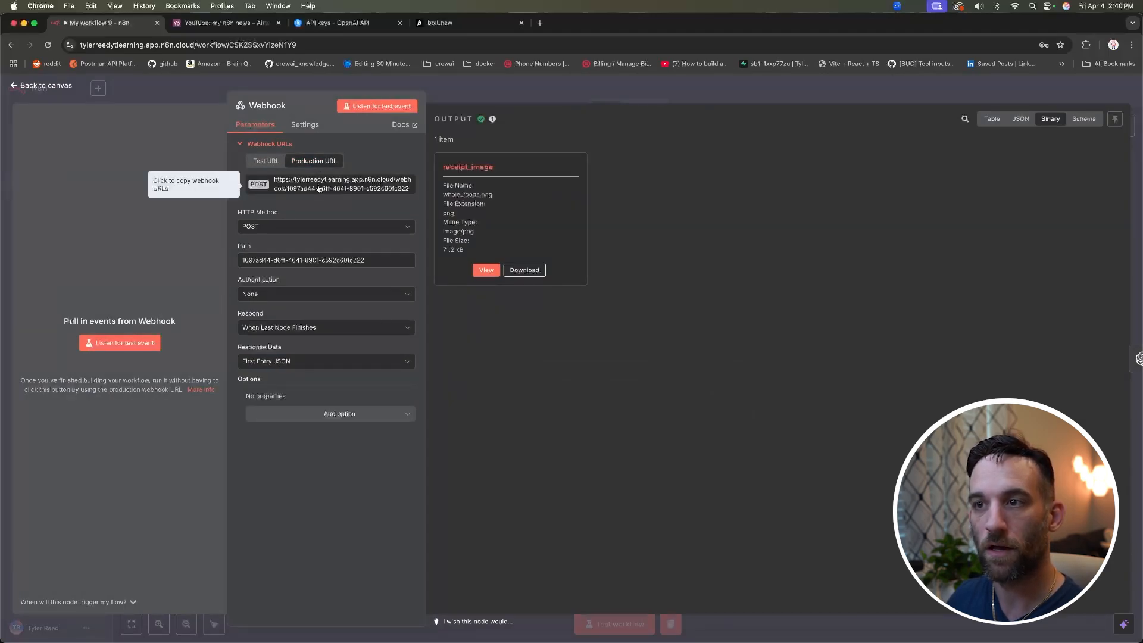
pyautogui.click(441, 22)
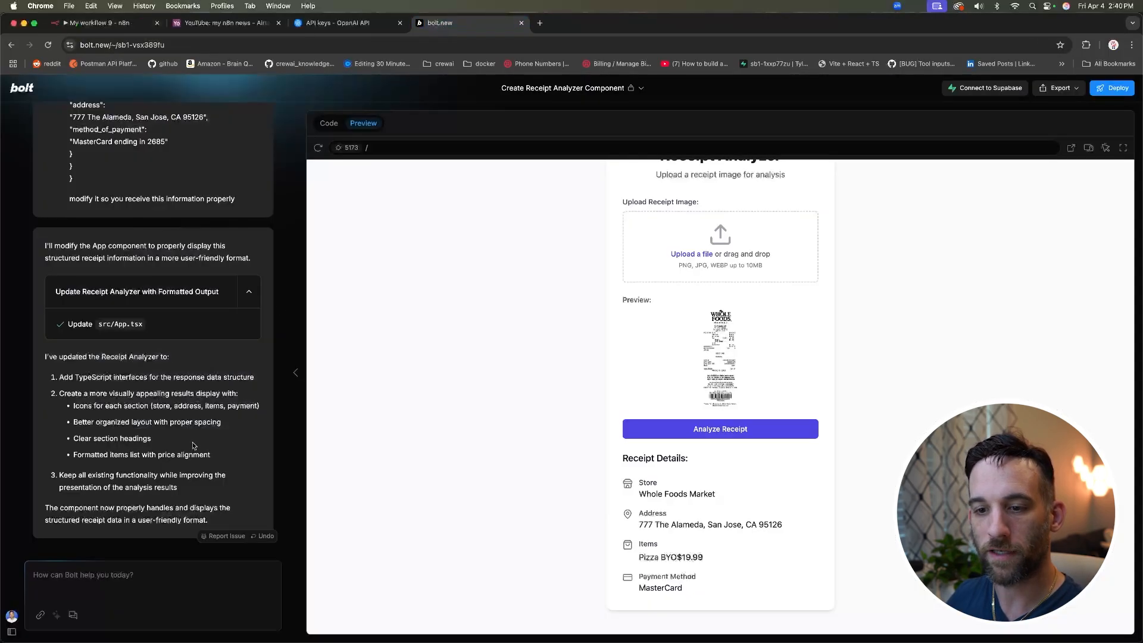
# Step: Ask Bolt to change the workflow to use the pasted n8n production webhook URL instead
pyautogui.click(126, 572)
pyautogui.write('can')
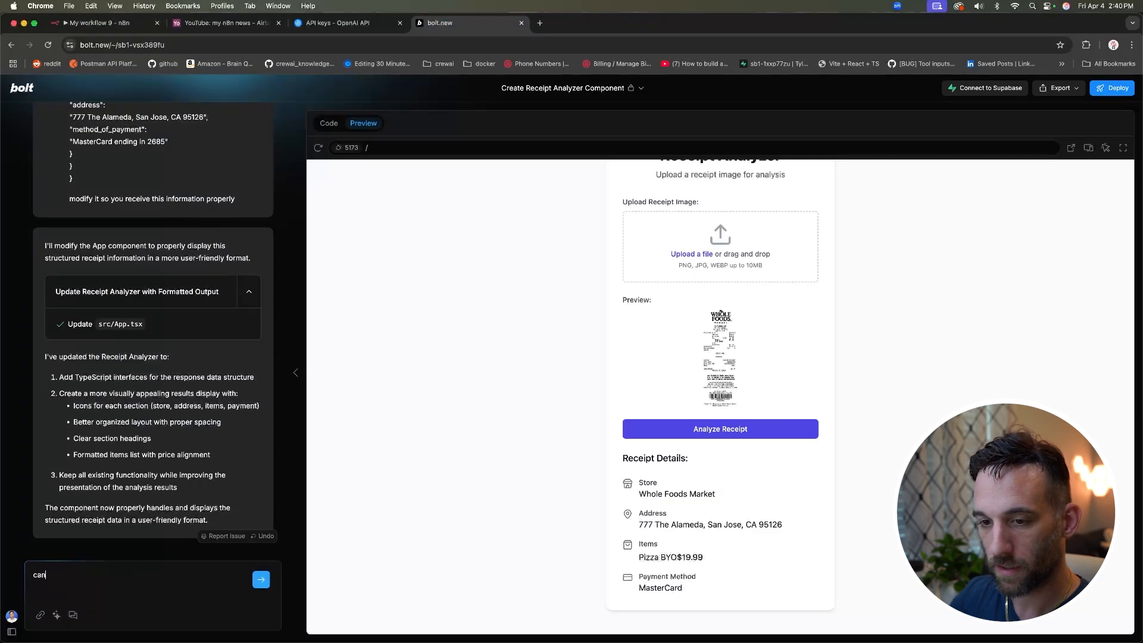
pyautogui.write(' you change the workflow to')
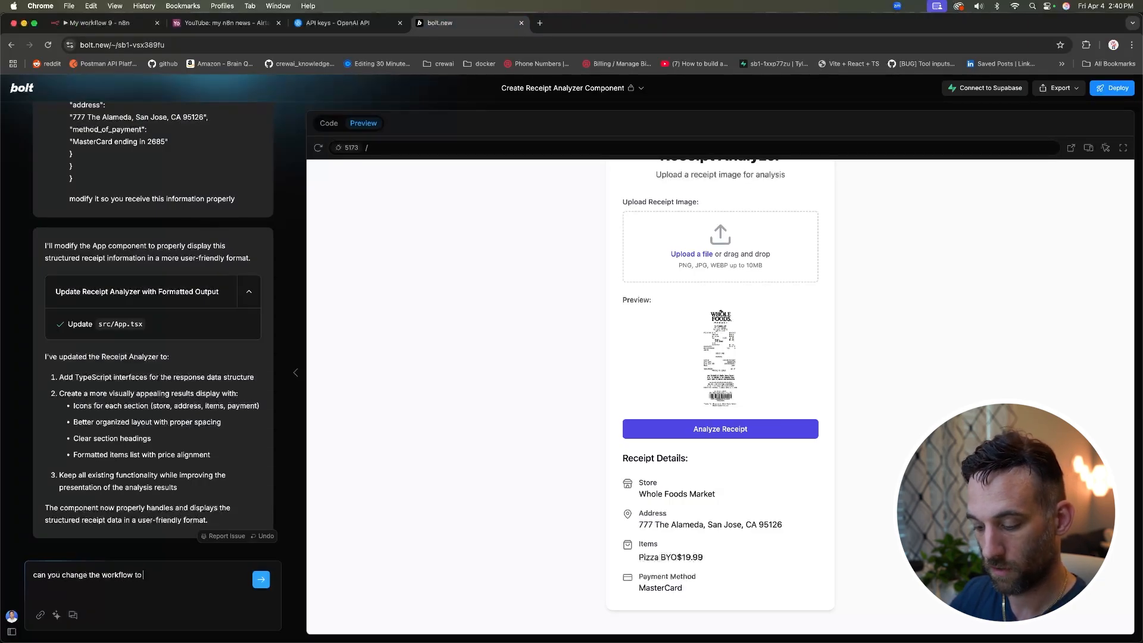
pyautogui.write(' use this webhook i')
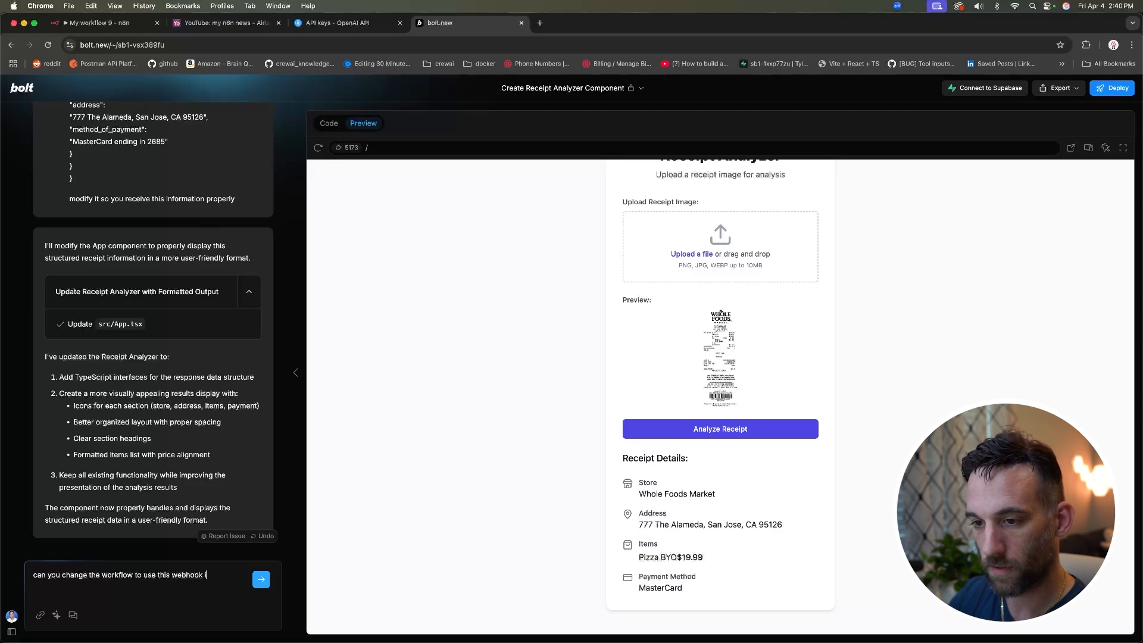
pyautogui.write('nsteadn:')
pyautogui.hotkey('shift', 'Return')
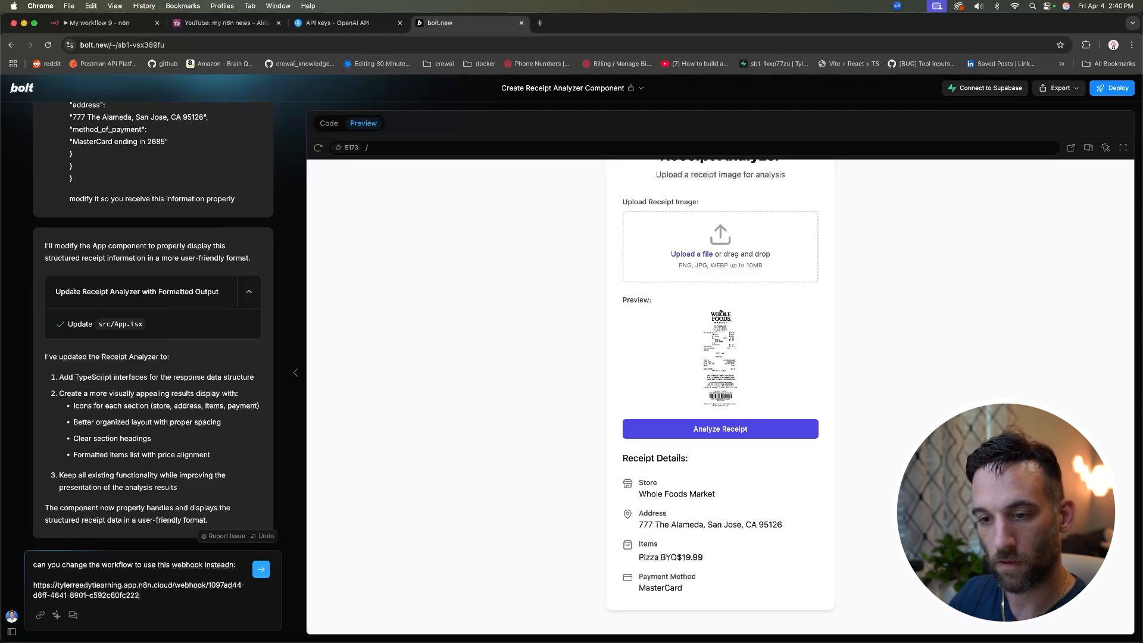
pyautogui.press('Return')
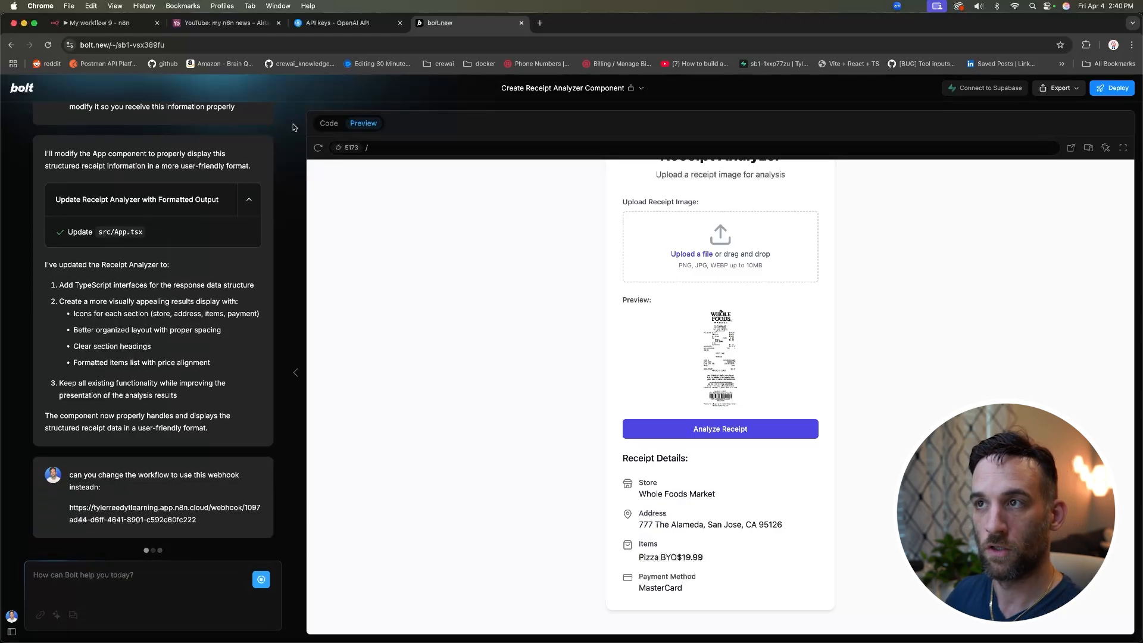
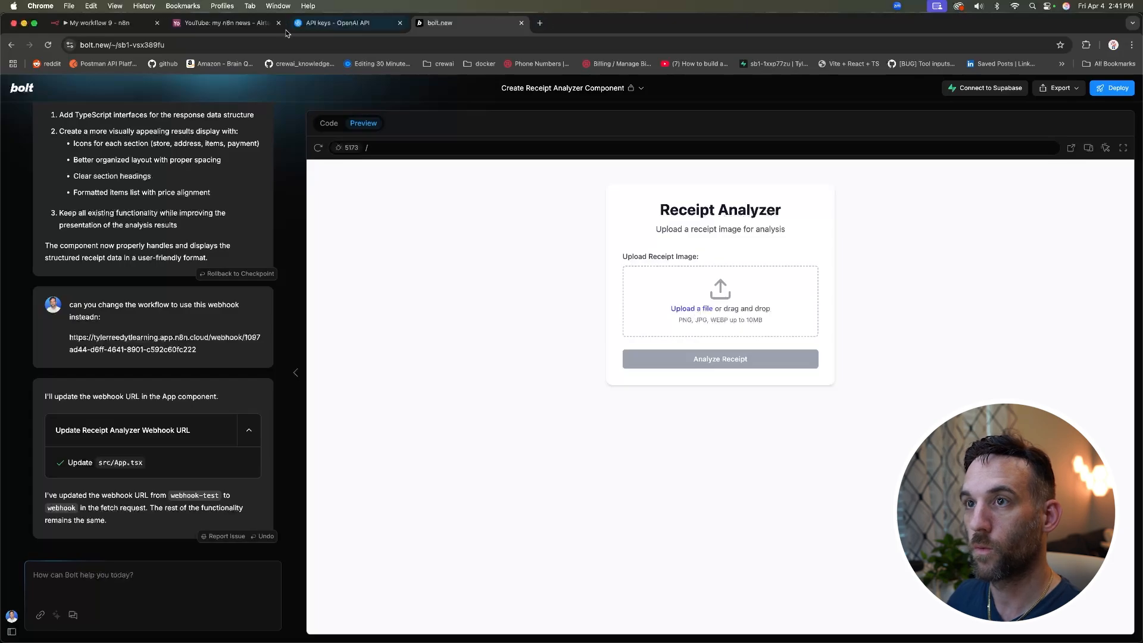
# Step: Analyze whole_foods.png in the Receipt Analyzer, then view the n8n workflow's completed run
pyautogui.click(98, 23)
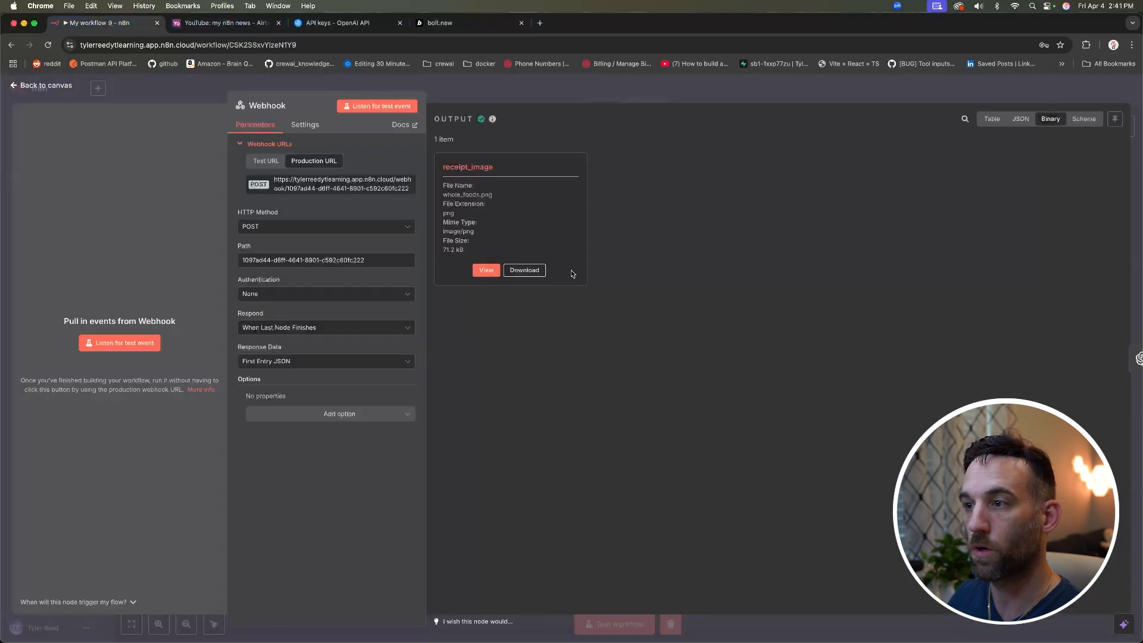
pyautogui.click(58, 87)
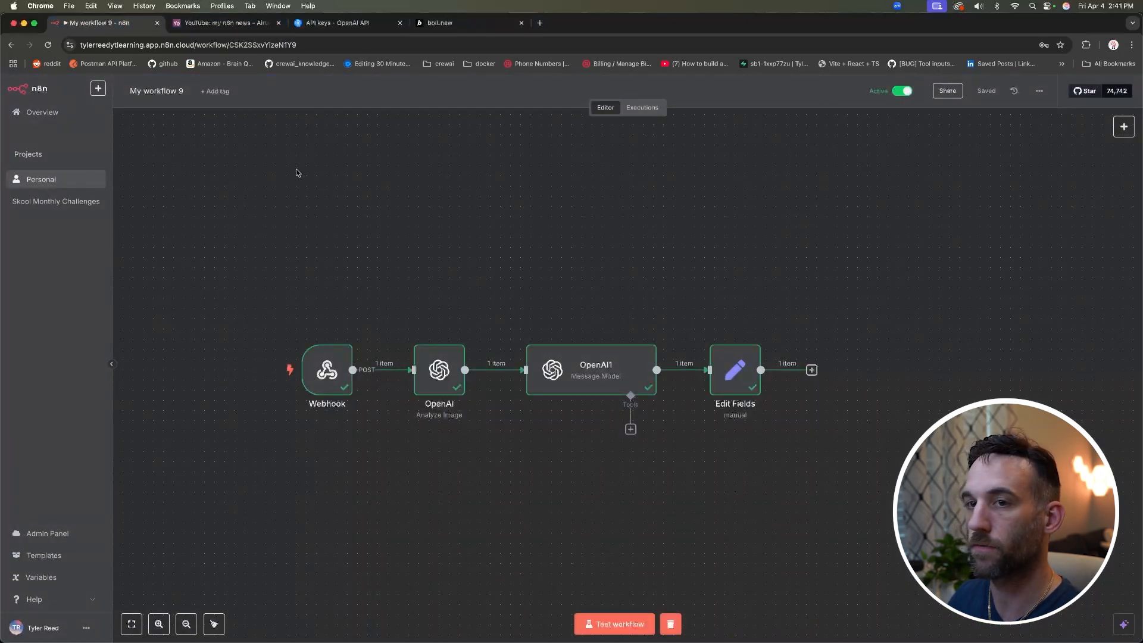
pyautogui.click(437, 24)
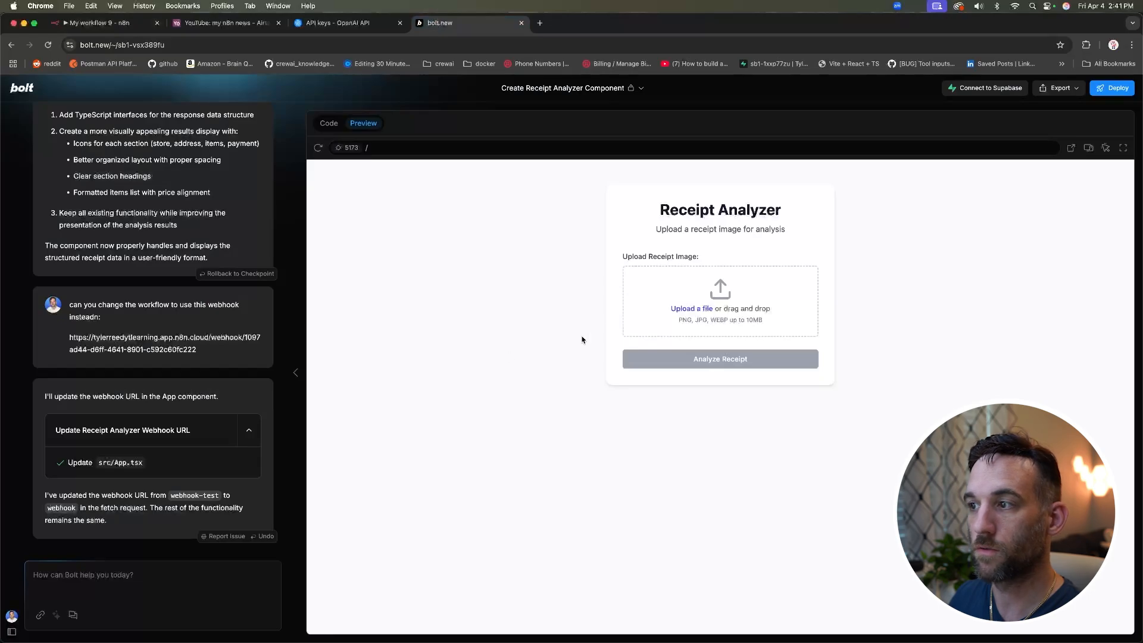
pyautogui.click(687, 308)
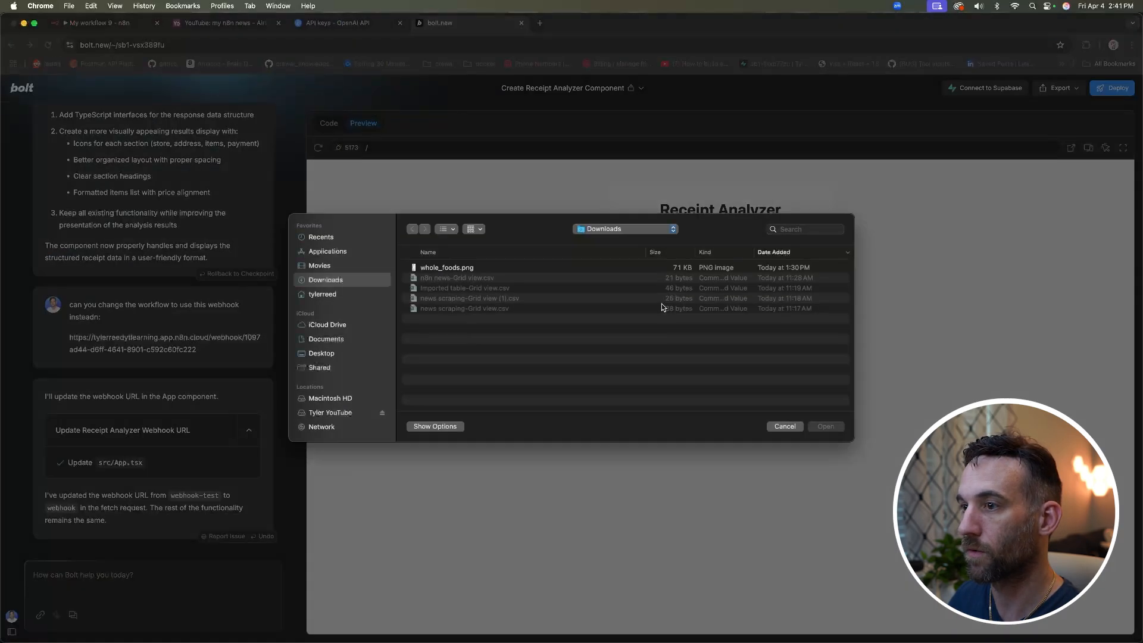
pyautogui.doubleClick(469, 267)
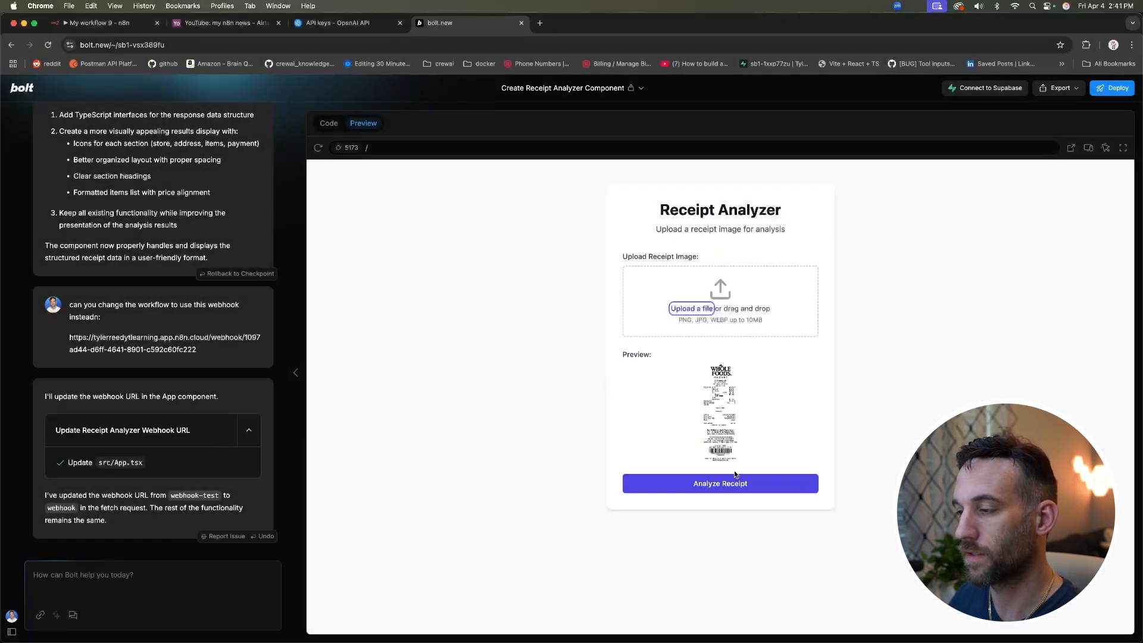
pyautogui.click(735, 475)
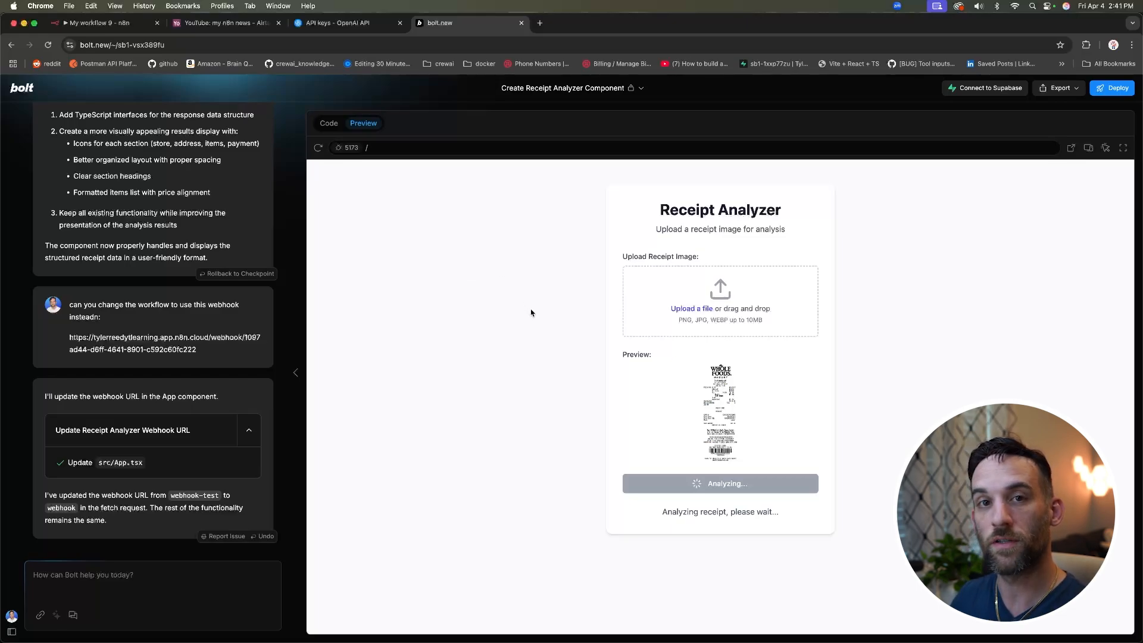
pyautogui.scroll(-2, 554, 343)
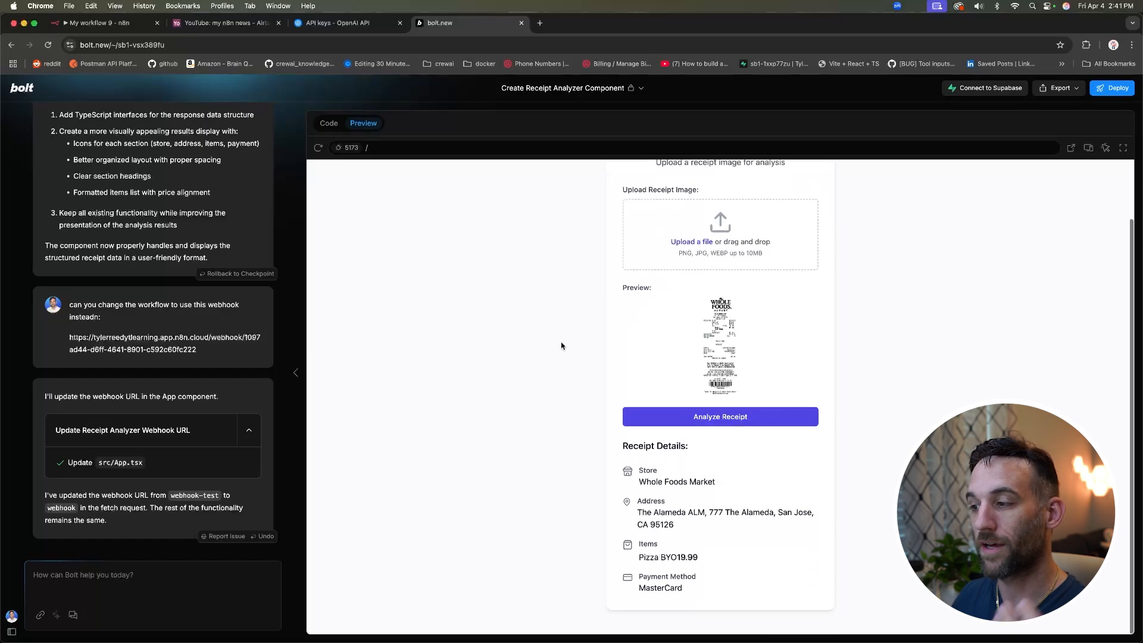
pyautogui.click(111, 26)
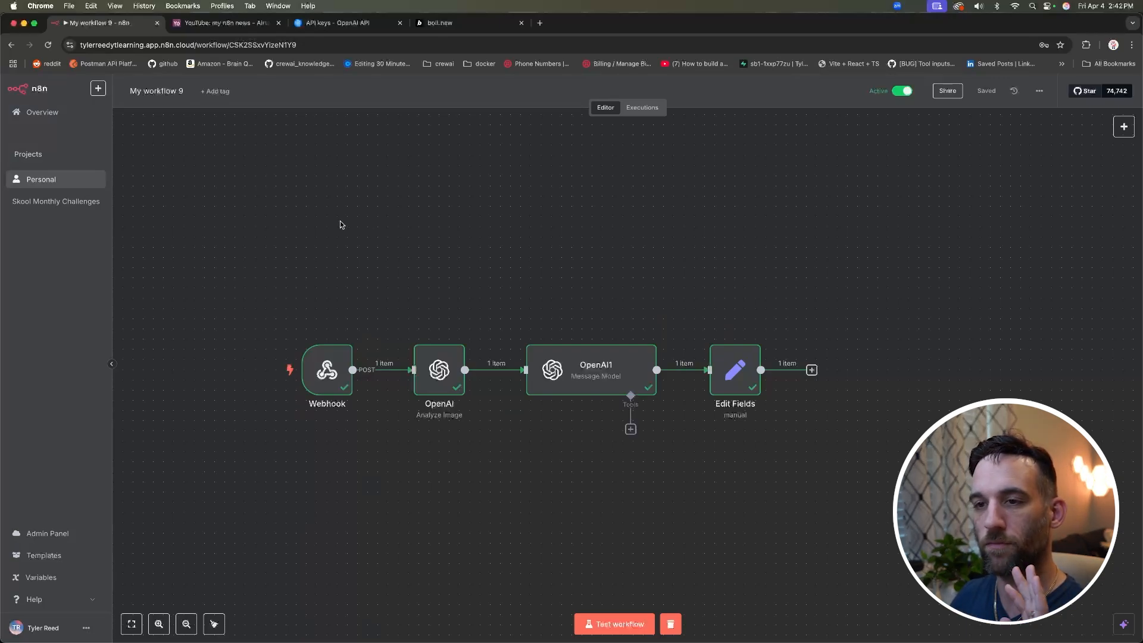
# Step: Reload n8n and inspect the 14:41:48 execution's Edit Fields output showing the Whole Foods receipt fields
pyautogui.click(48, 45)
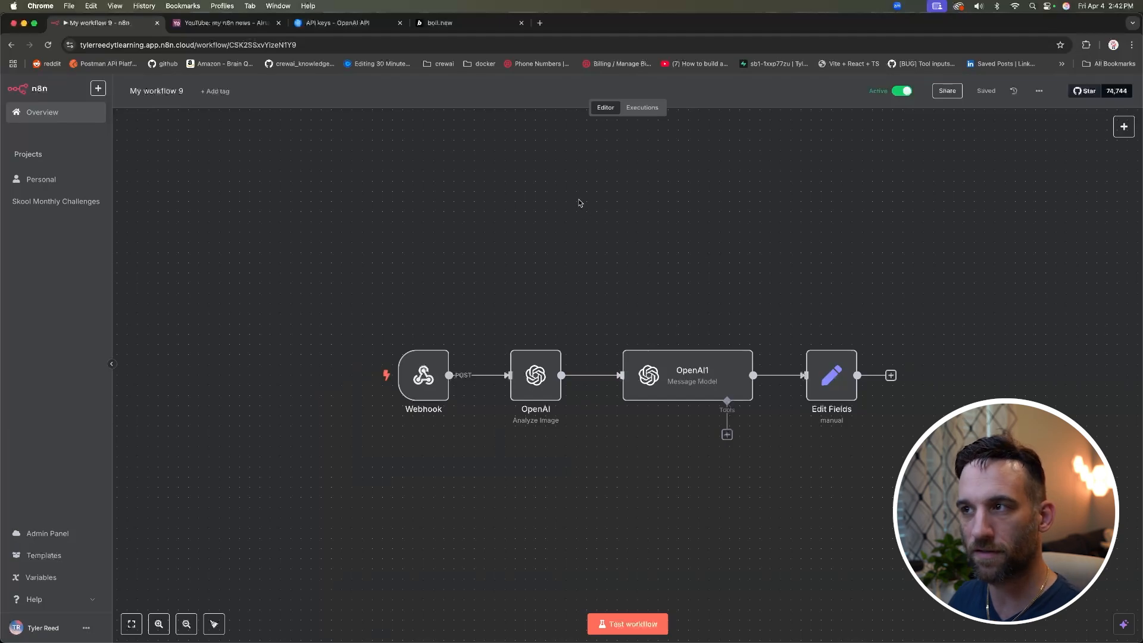
pyautogui.scroll(1, 580, 203)
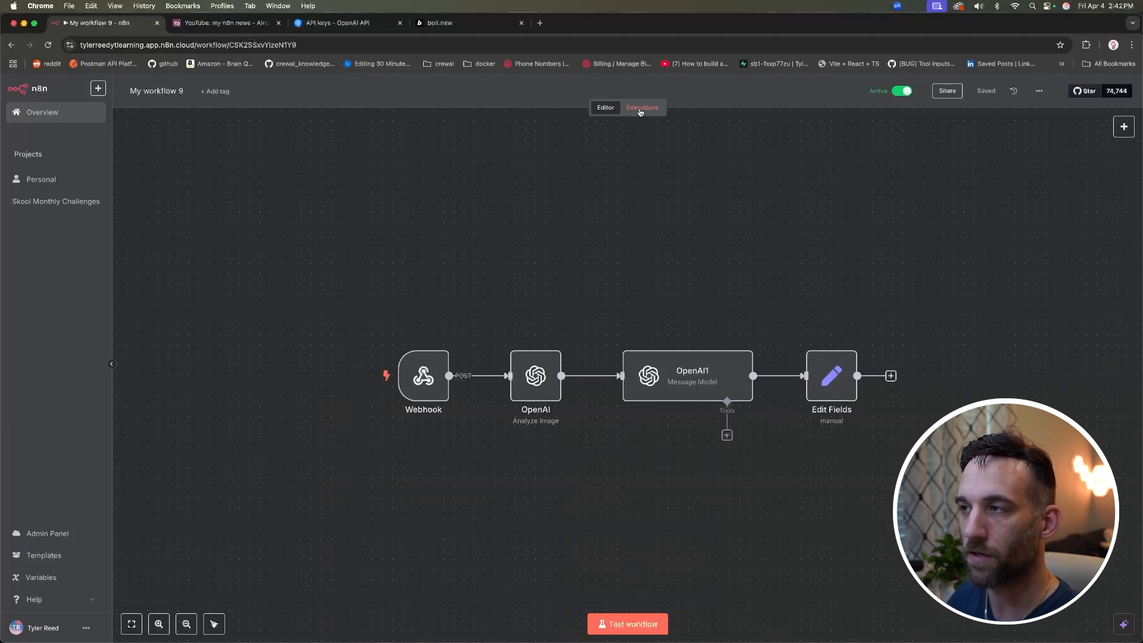
pyautogui.click(640, 109)
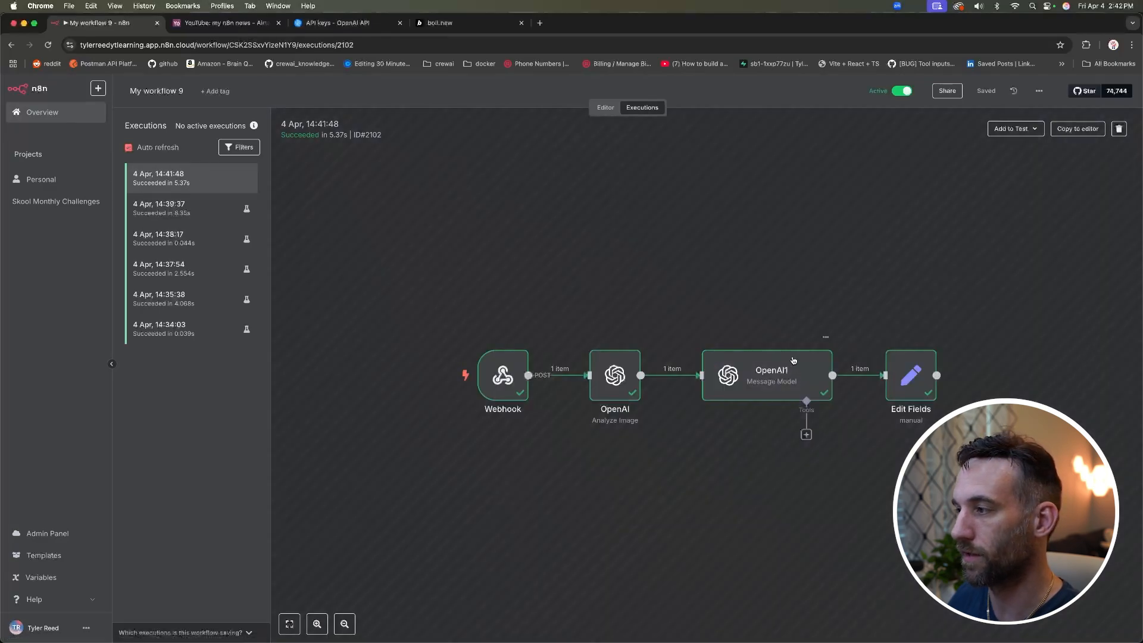
pyautogui.doubleClick(906, 377)
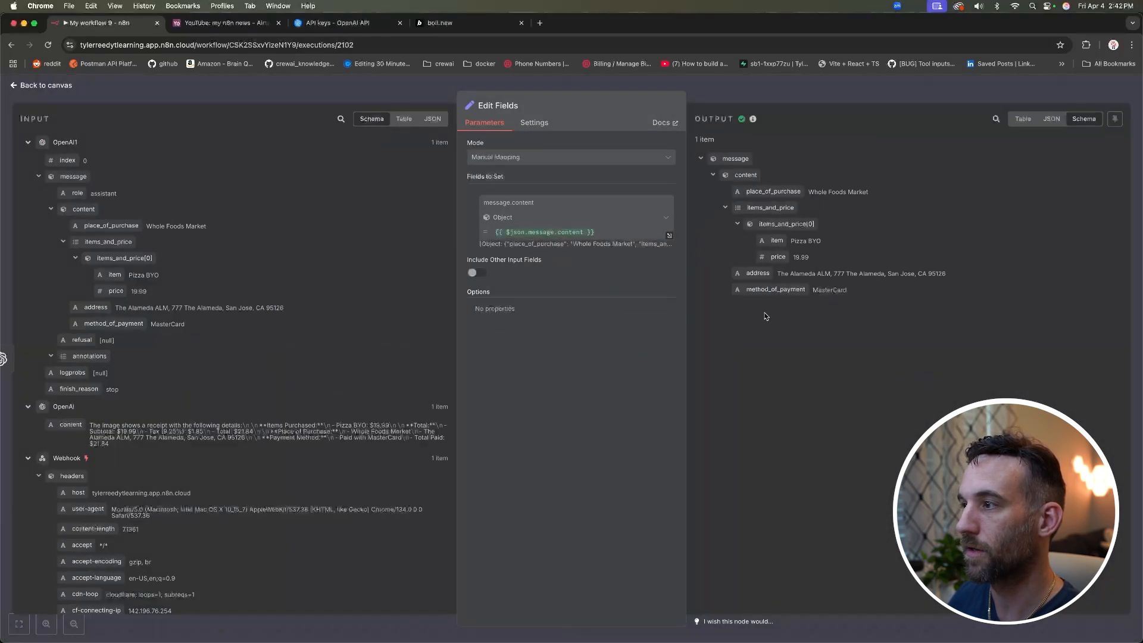
pyautogui.click(41, 85)
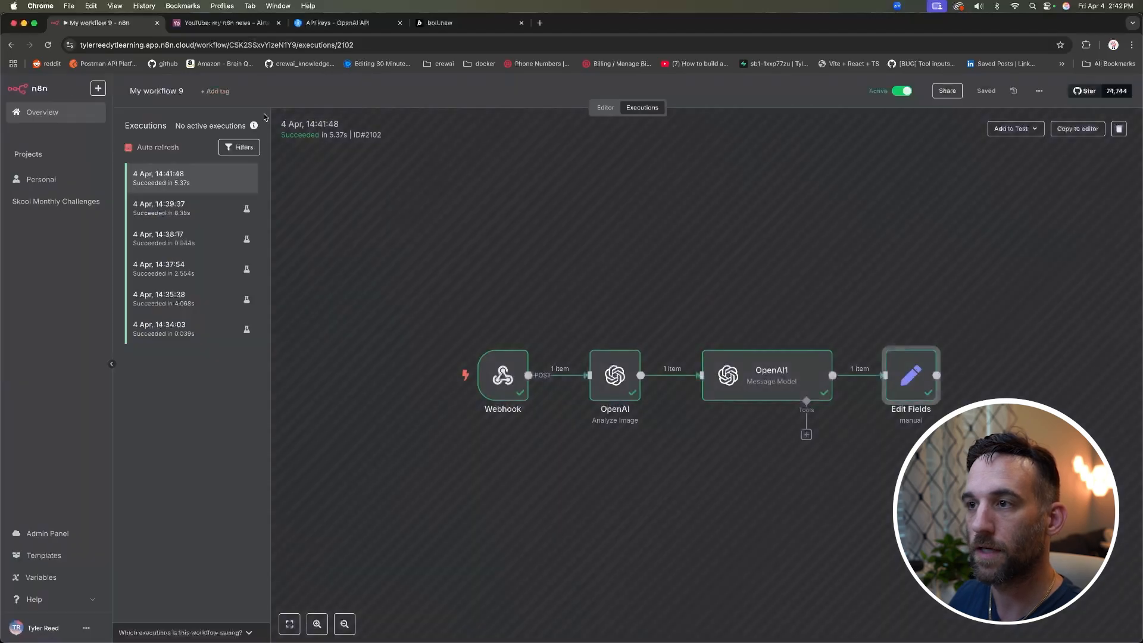
pyautogui.click(461, 22)
# Step: Re-run the receipt analysis in Bolt and open the new 14:42:40 execution in n8n
pyautogui.click(707, 242)
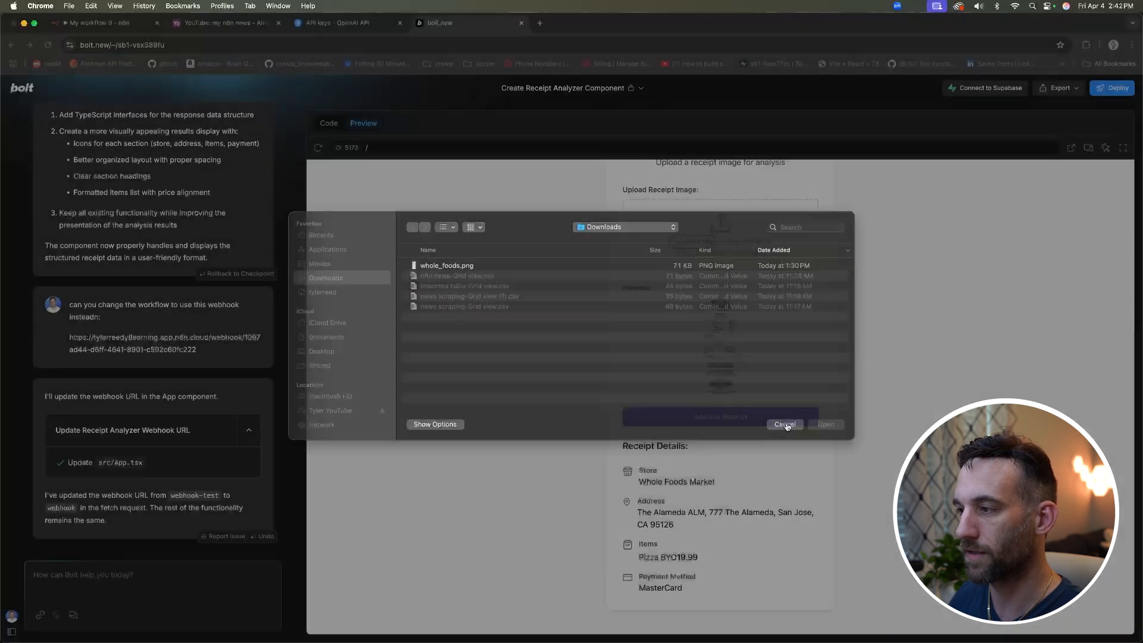
pyautogui.click(785, 425)
pyautogui.click(749, 483)
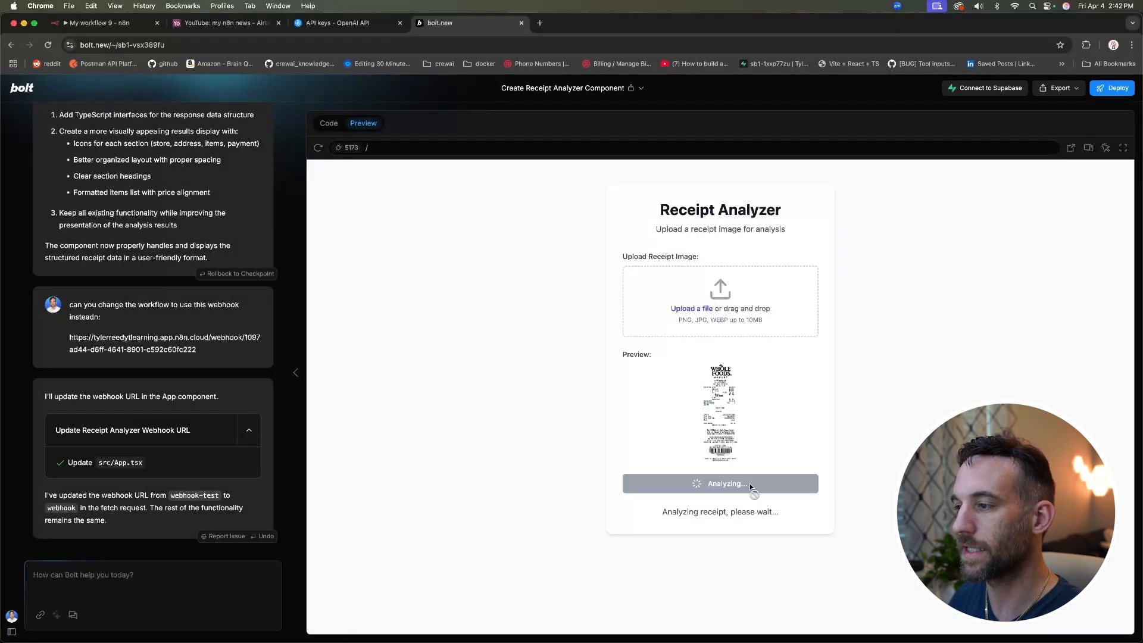
pyautogui.click(98, 23)
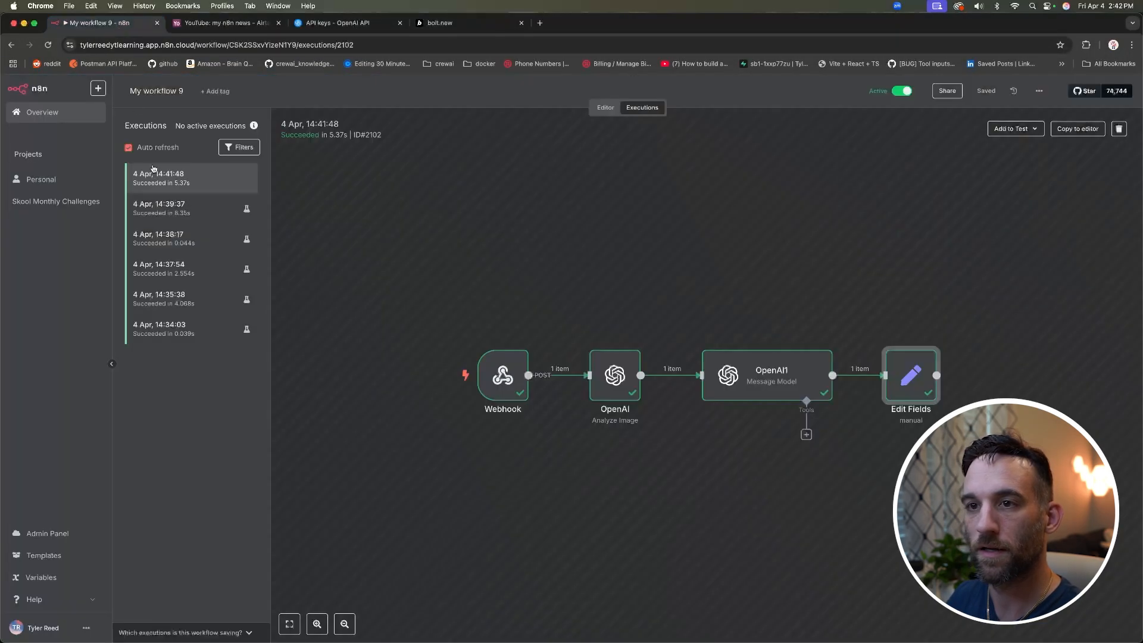
pyautogui.click(195, 179)
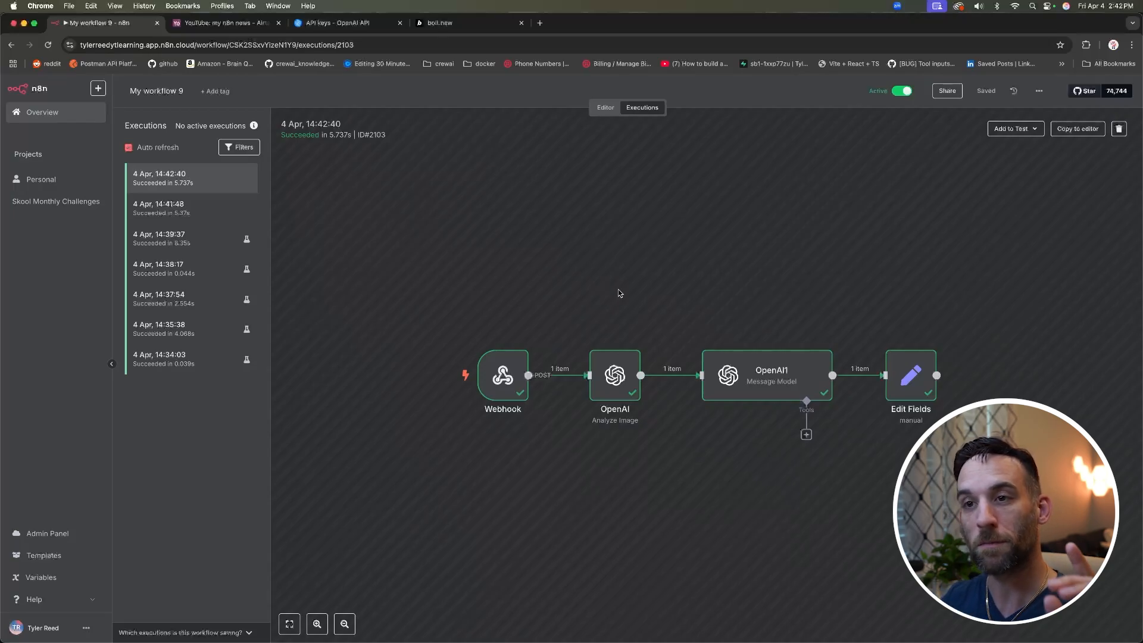
# Step: Inspect the OpenAI1 step of the 14:42:40 run and compare Bolt's receipt results
pyautogui.click(737, 373)
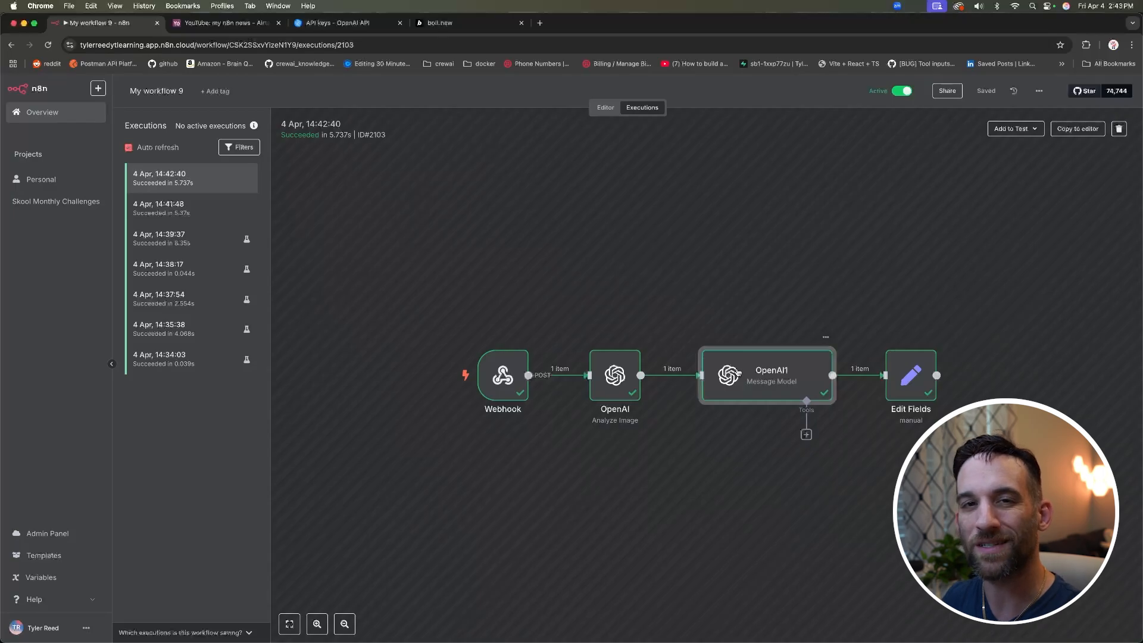
pyautogui.click(453, 22)
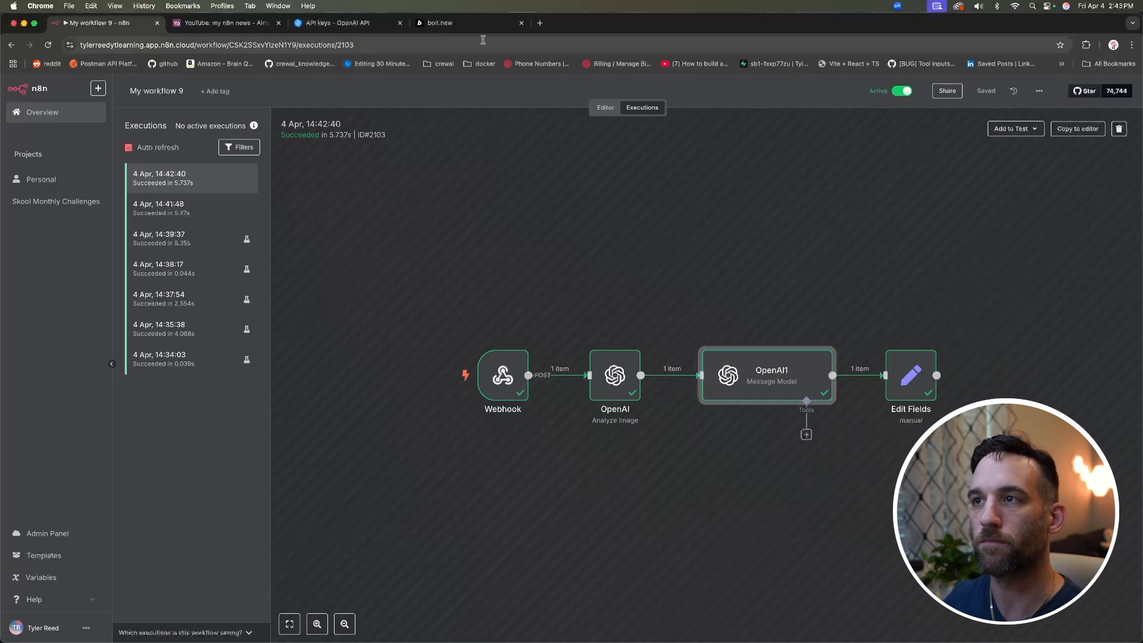
pyautogui.scroll(-3, 599, 341)
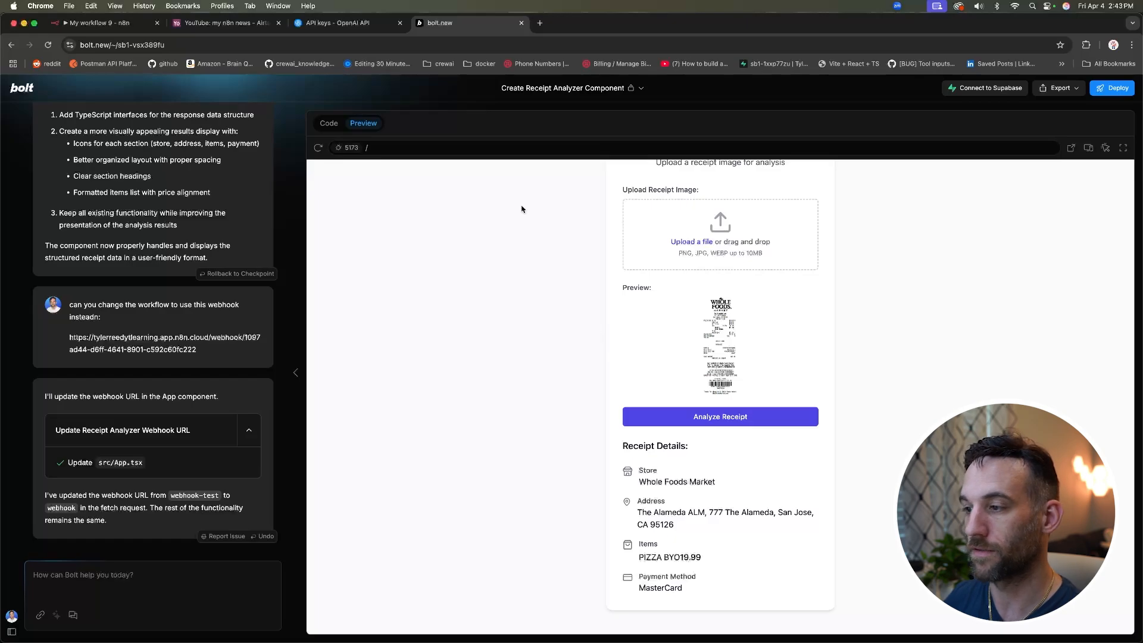
pyautogui.click(111, 23)
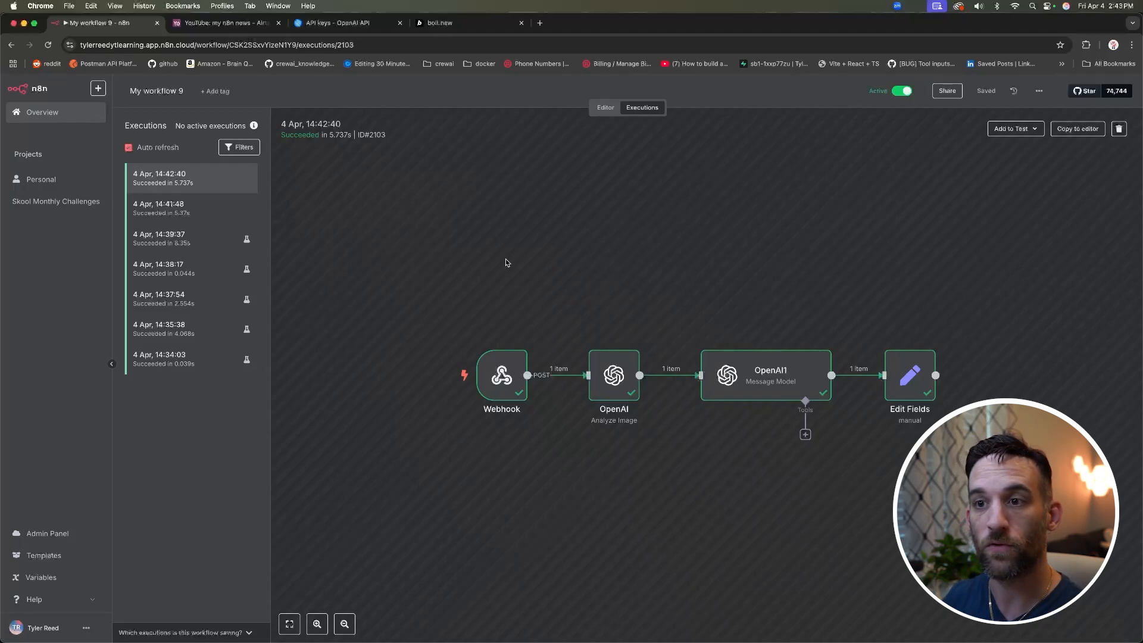
# Step: Browse the 14:37:54, 14:41:48 and 14:42:40 executions, ending on the 14:41:48 run
pyautogui.click(198, 299)
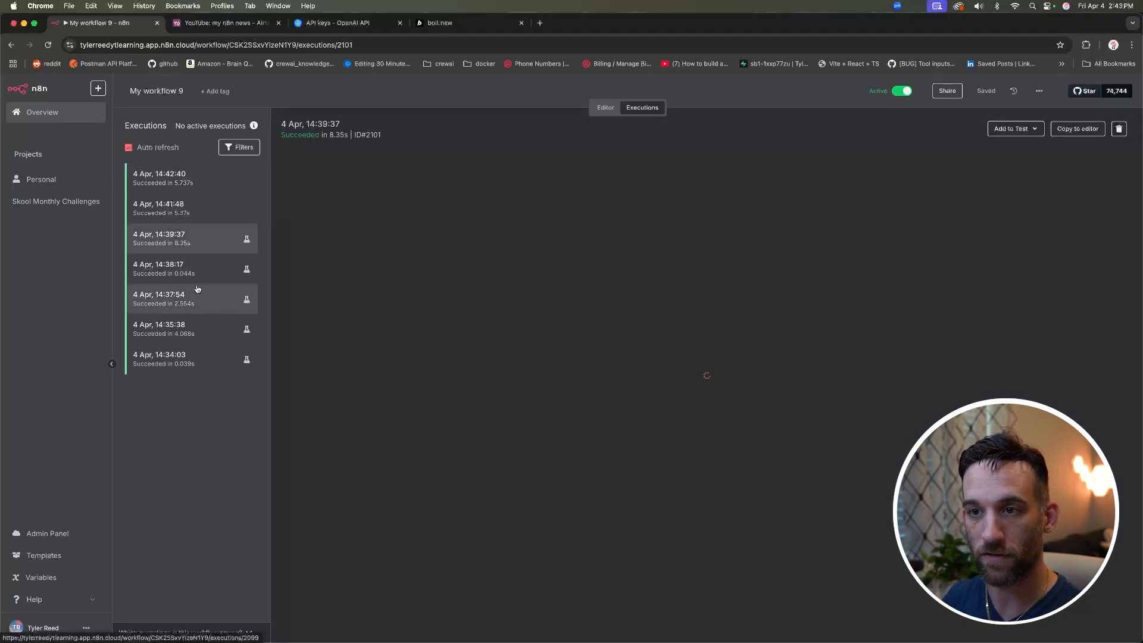
pyautogui.click(183, 219)
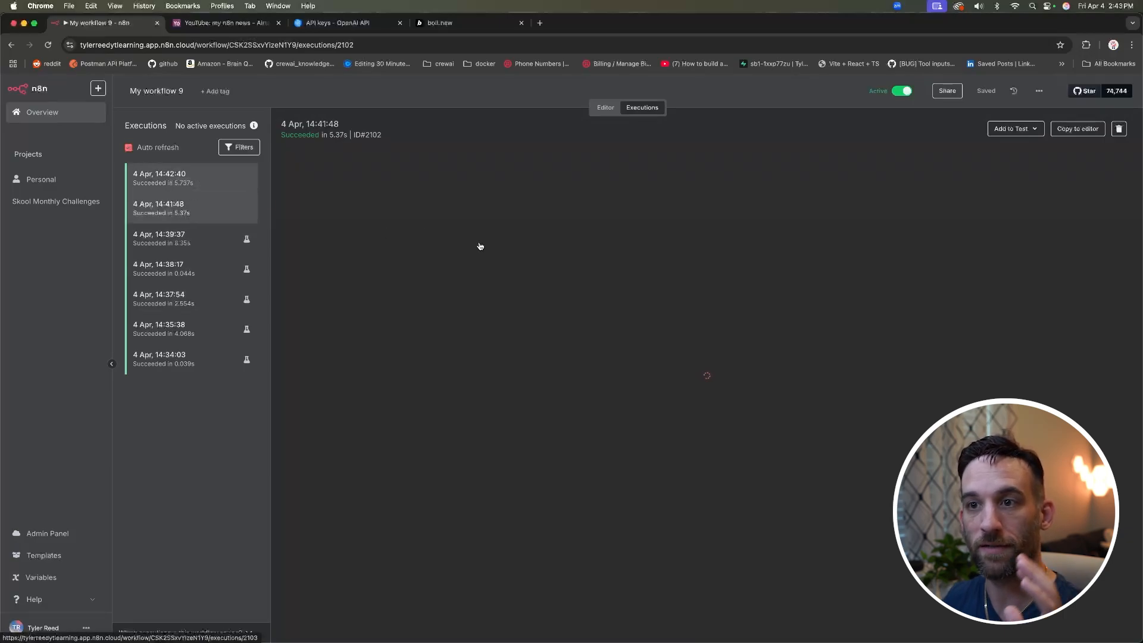
pyautogui.click(216, 183)
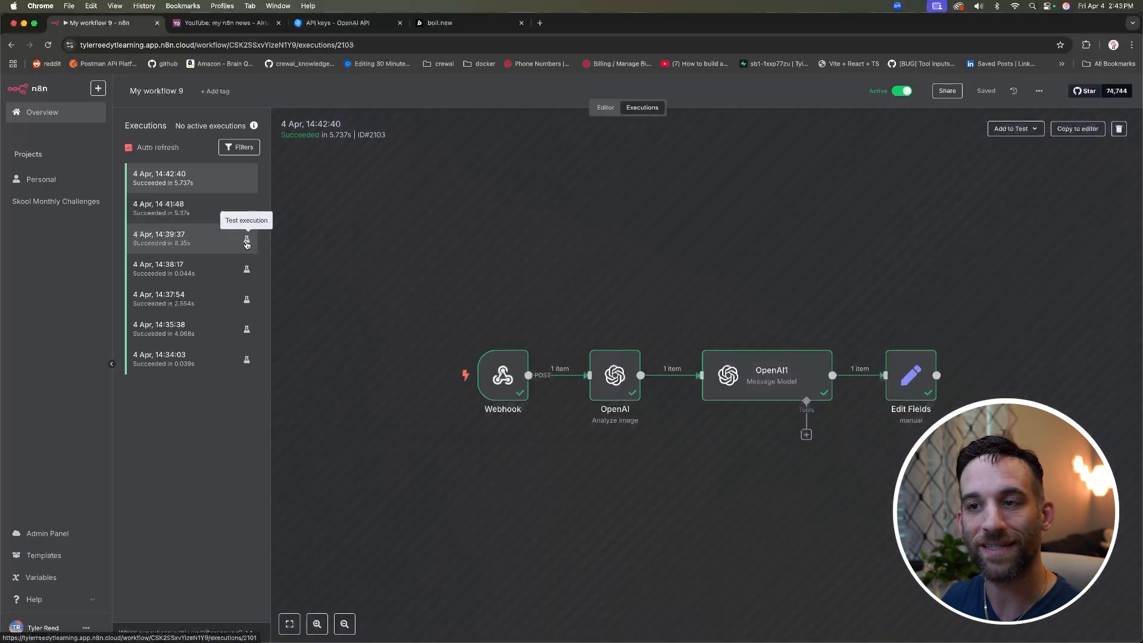
pyautogui.click(222, 205)
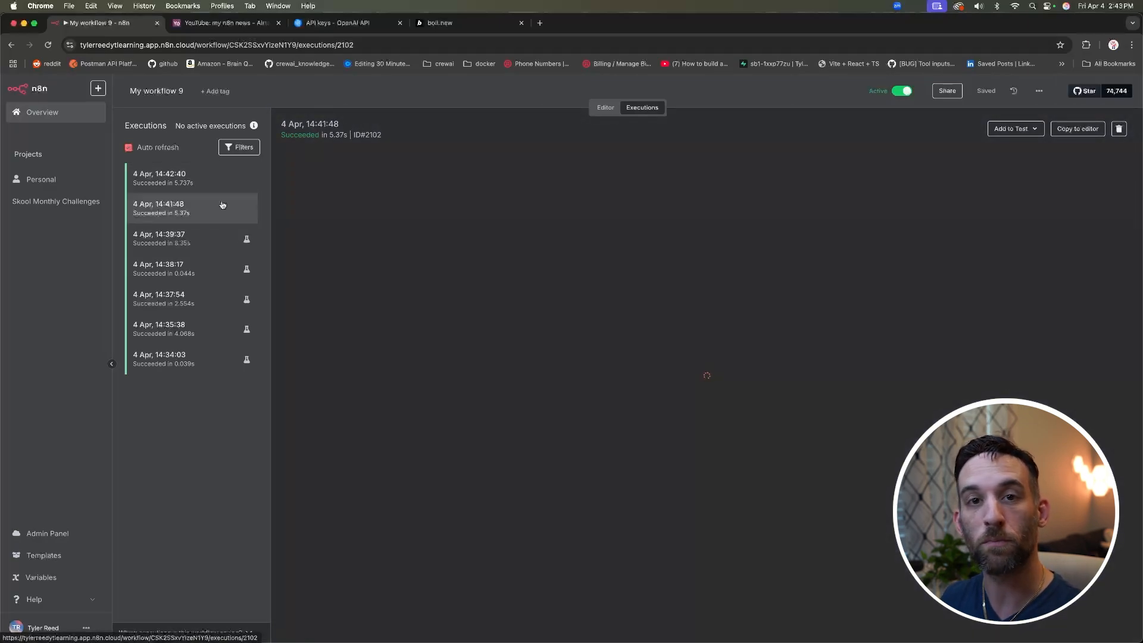
pyautogui.click(219, 185)
pyautogui.click(223, 209)
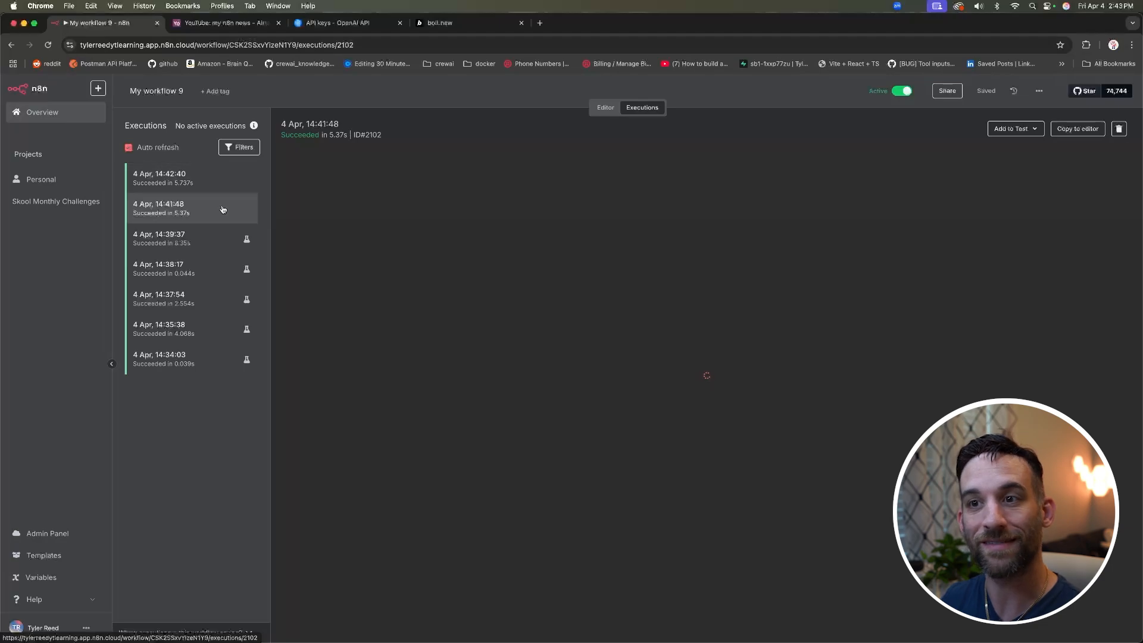
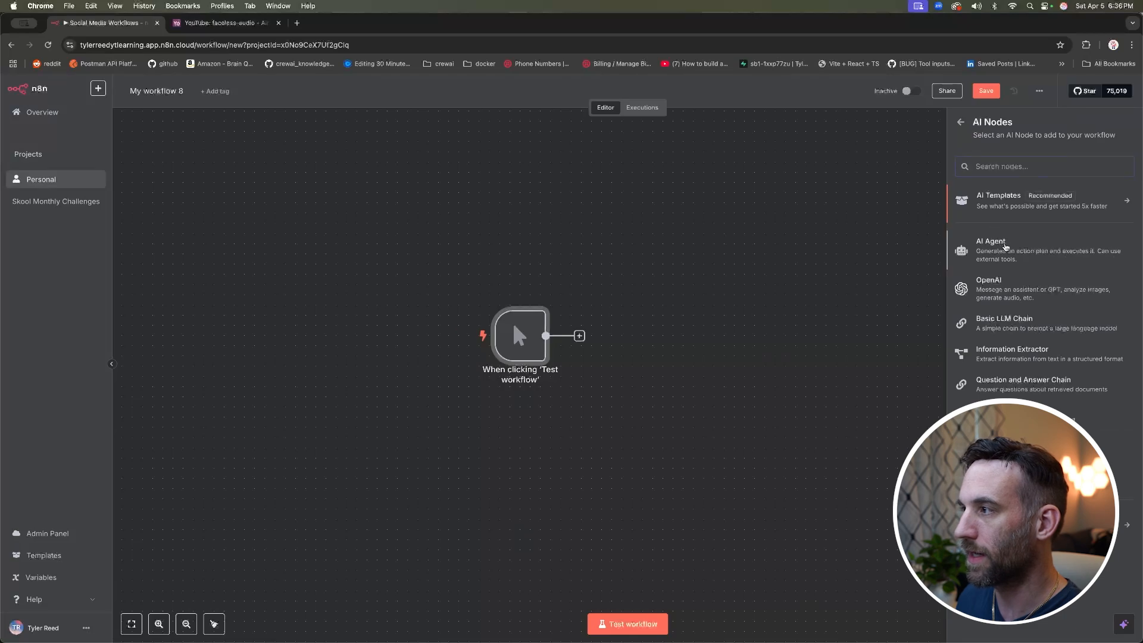
# Step: Choose AI Agent from the AI Nodes list to add it to the workflow
pyautogui.click(994, 244)
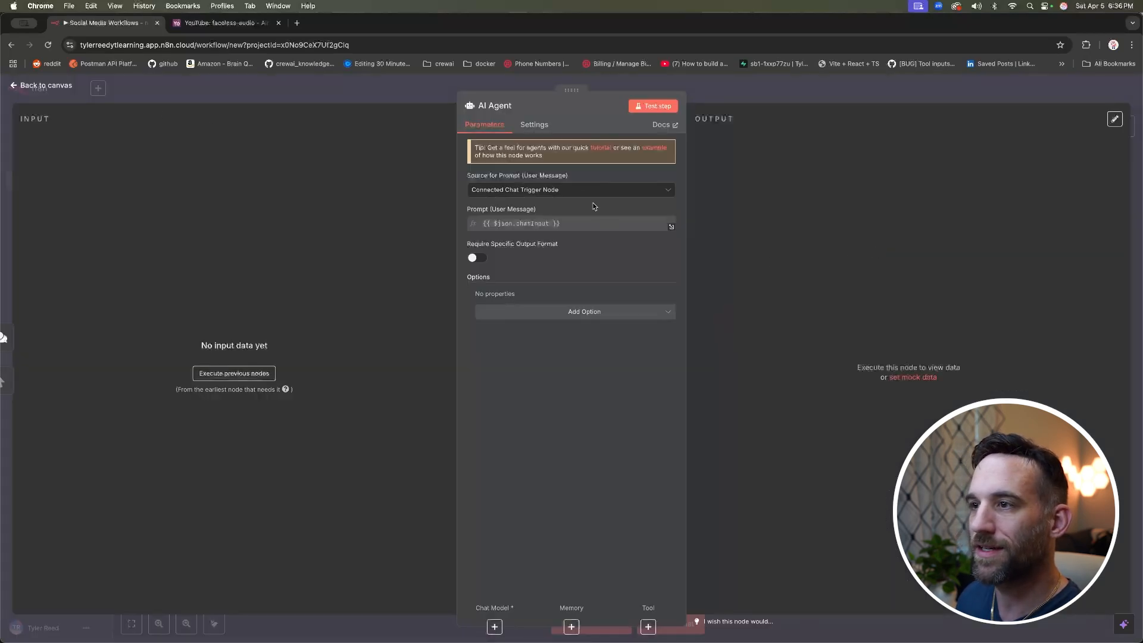
# Step: Set the AI Agent's prompt source to 'Define below' instead of chat input
pyautogui.click(572, 191)
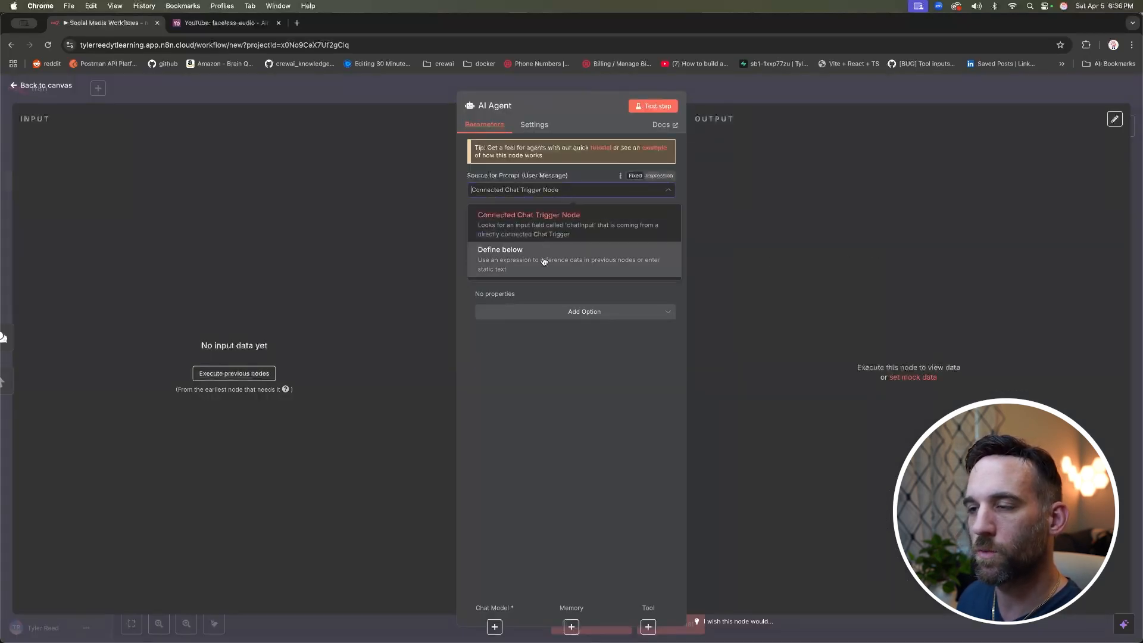
pyautogui.click(579, 258)
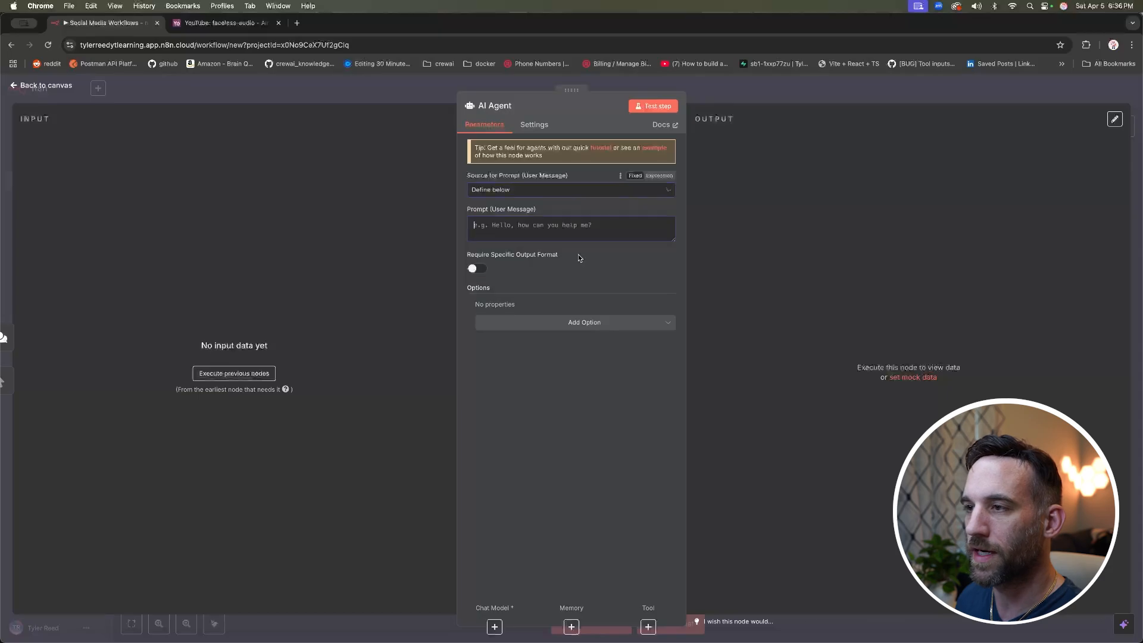
pyautogui.click(45, 85)
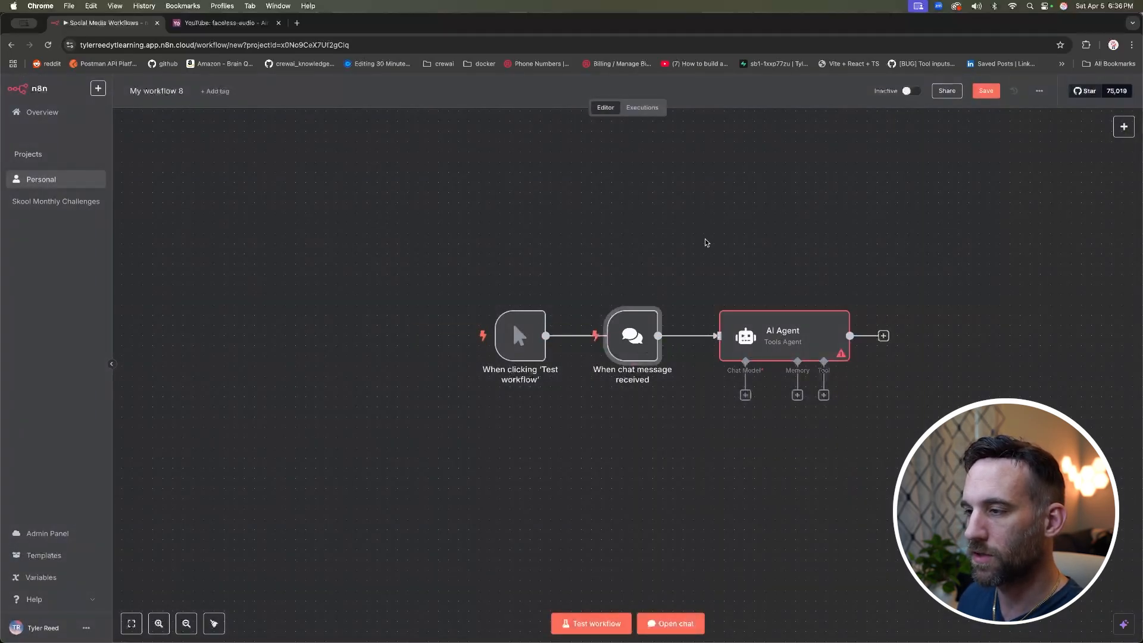
# Step: Delete the chat message trigger and place the AI Agent right after the manual trigger
pyautogui.press('Delete')
pyautogui.moveTo(782, 347); pyautogui.dragTo(679, 347)
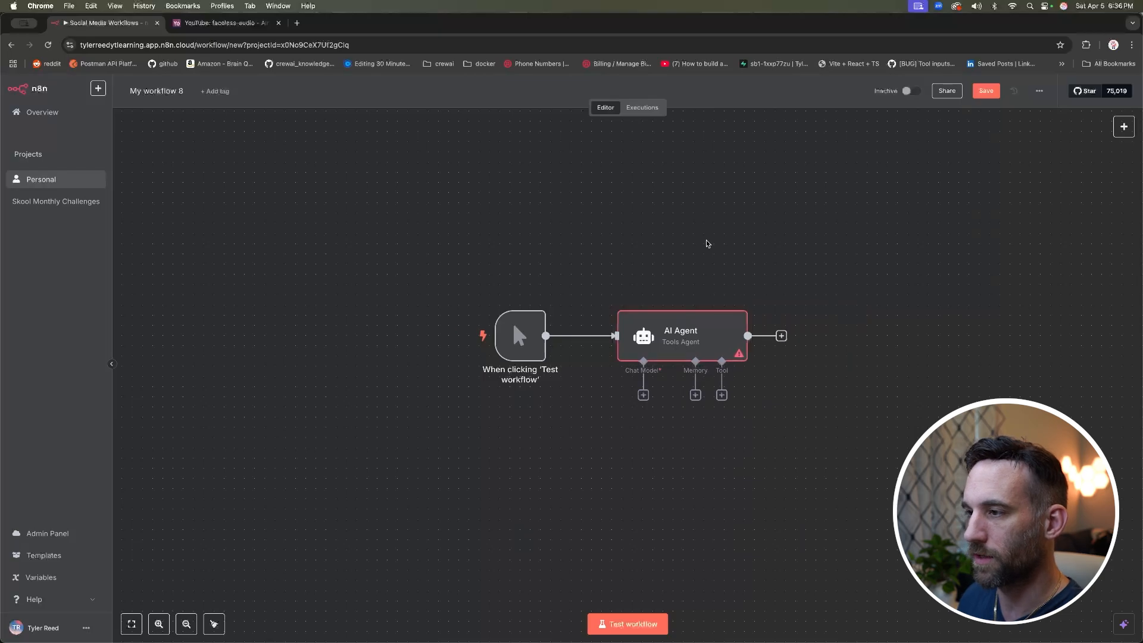
pyautogui.hscroll(5, 707, 243)
pyautogui.click(521, 397)
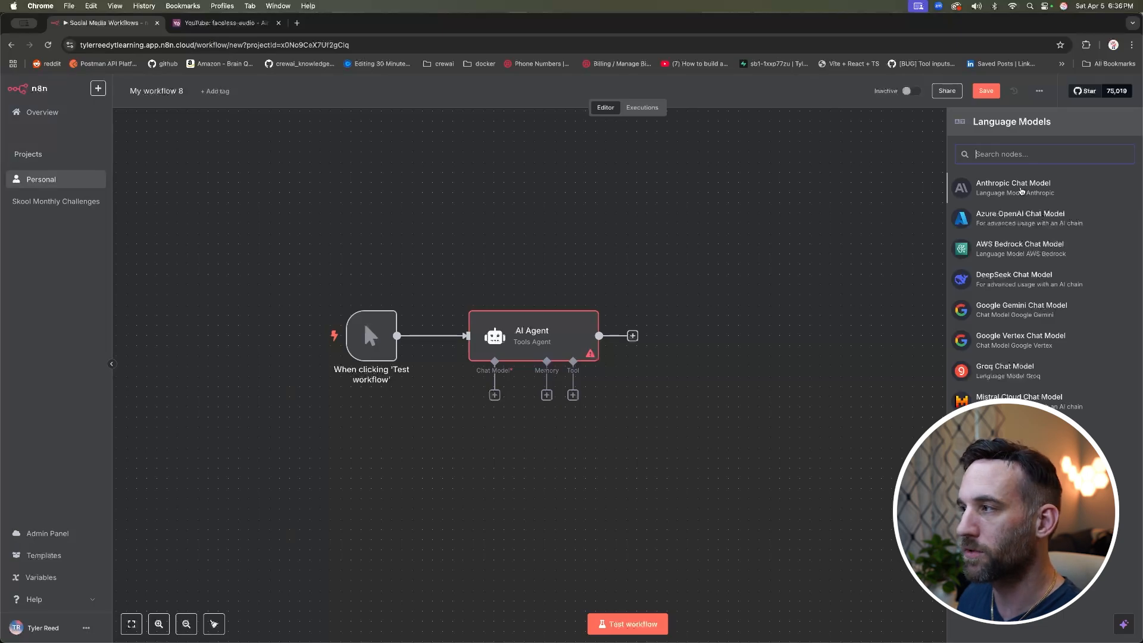
# Step: Attach an Anthropic Chat Model to the agent, then add the Qdrant Vector Store as its tool
pyautogui.click(1020, 190)
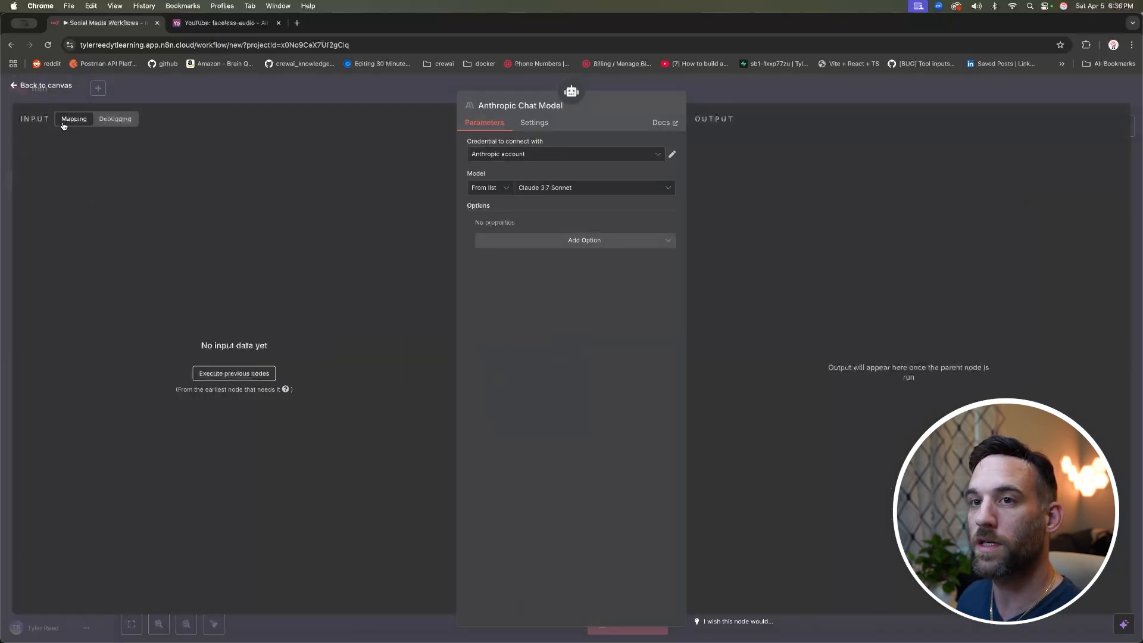
pyautogui.click(46, 85)
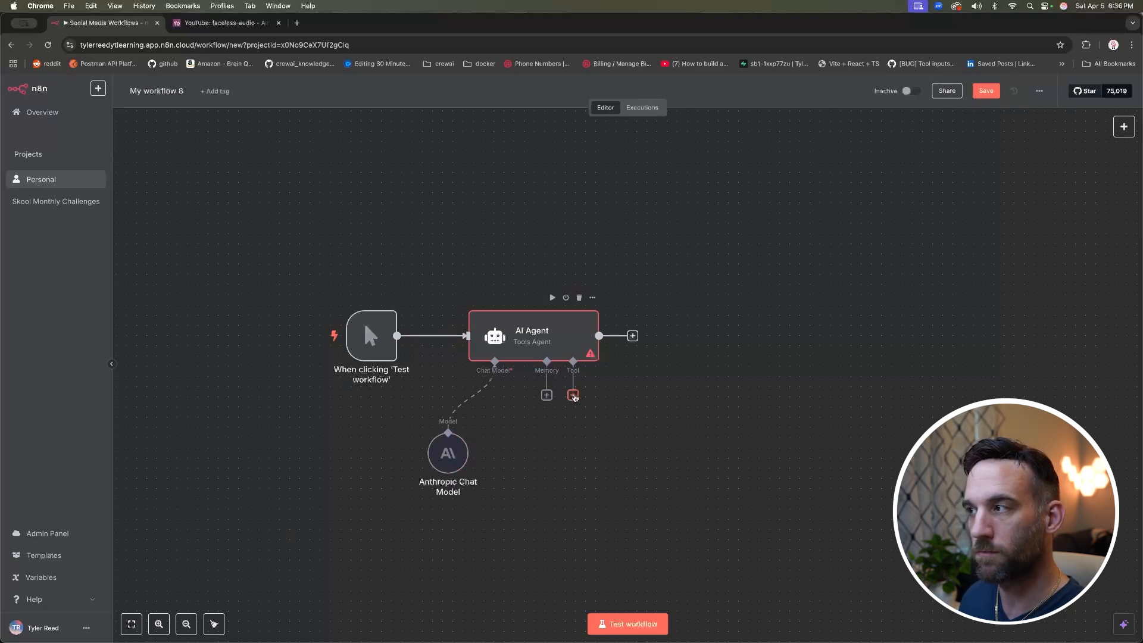
pyautogui.click(574, 395)
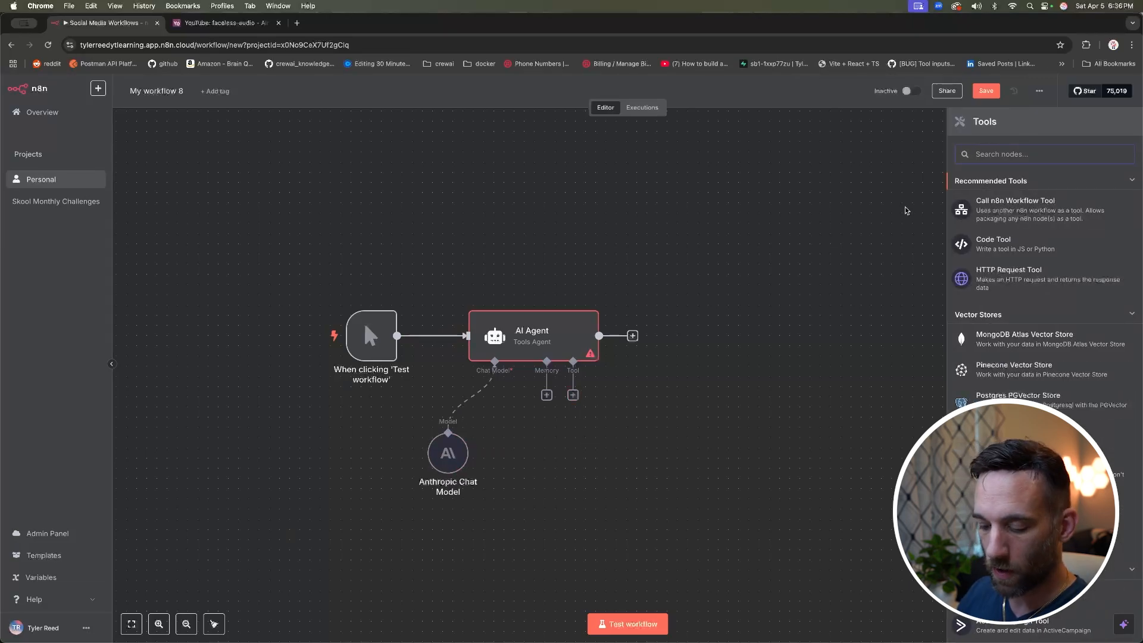
pyautogui.write('qdra')
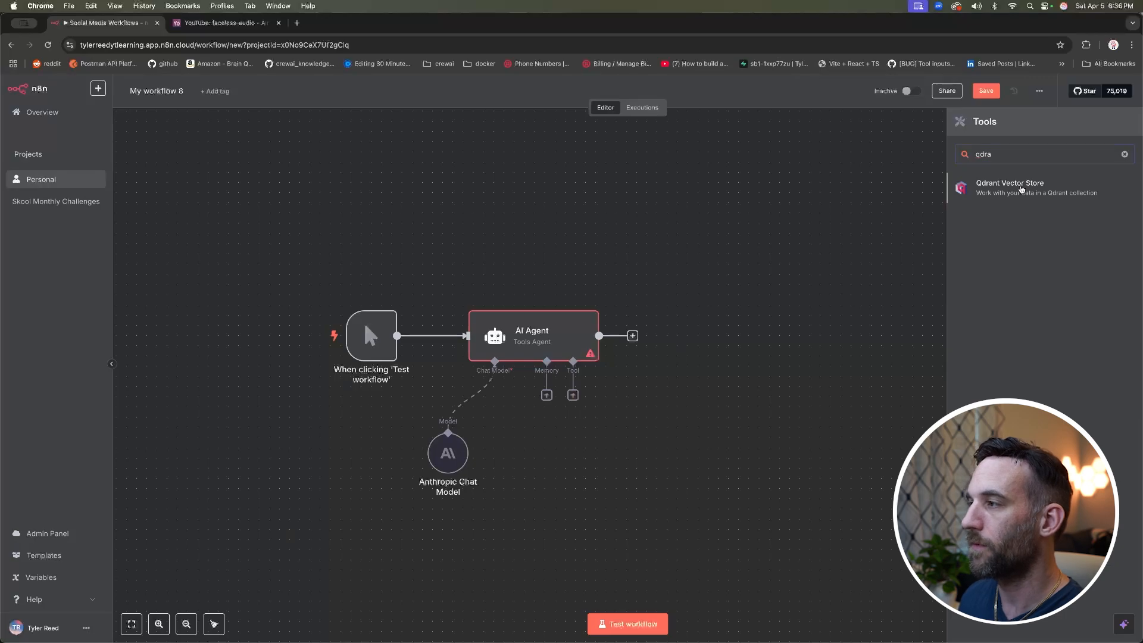
pyautogui.click(1021, 189)
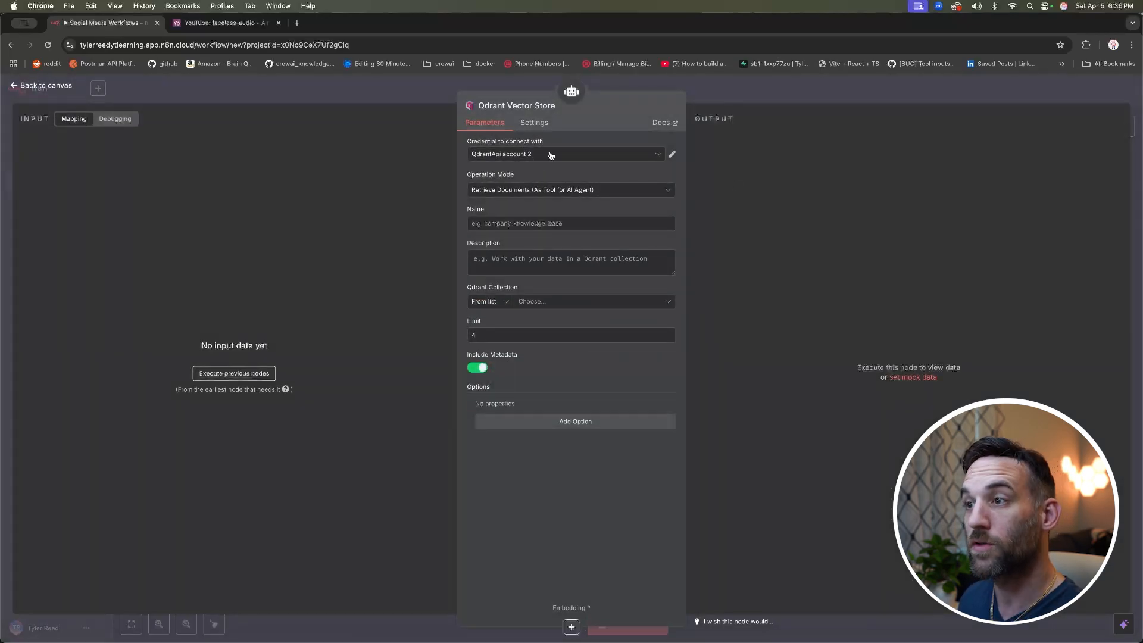
# Step: Keep Retrieve Documents (As Tool for AI Agent) and name the Qdrant tool 'n8n' with a description
pyautogui.click(553, 189)
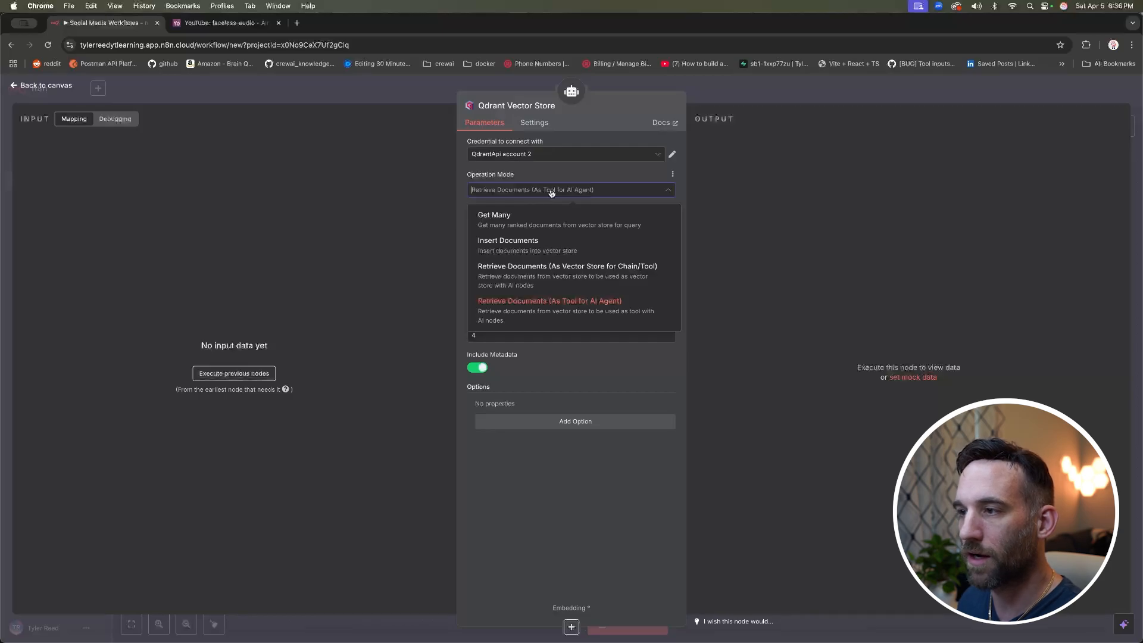
pyautogui.click(551, 189)
pyautogui.click(556, 224)
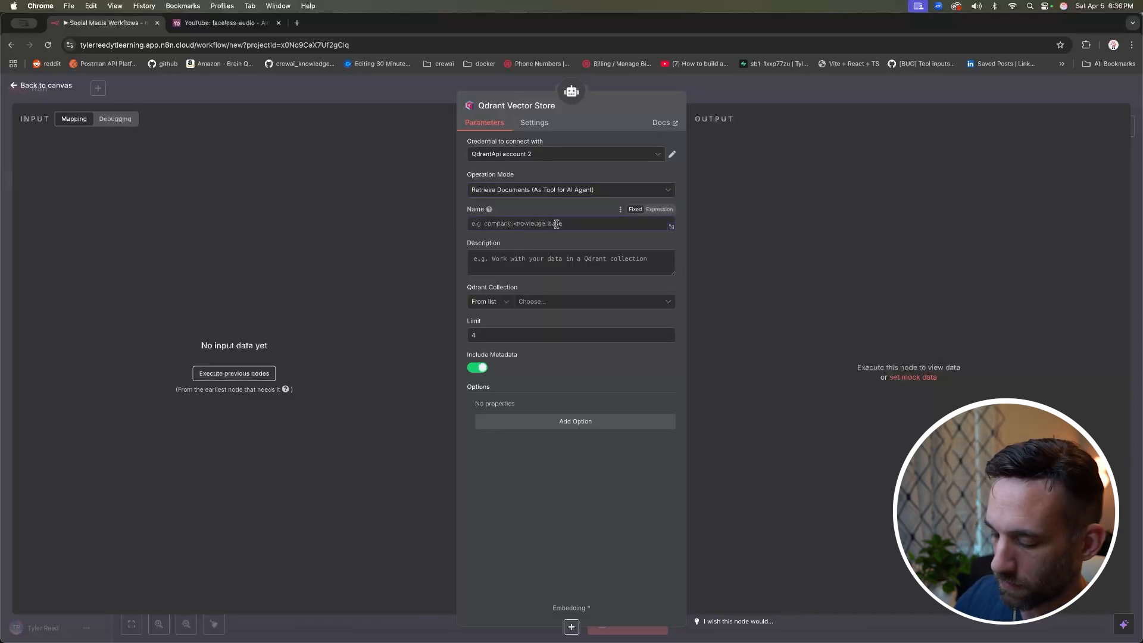
pyautogui.write('n8n')
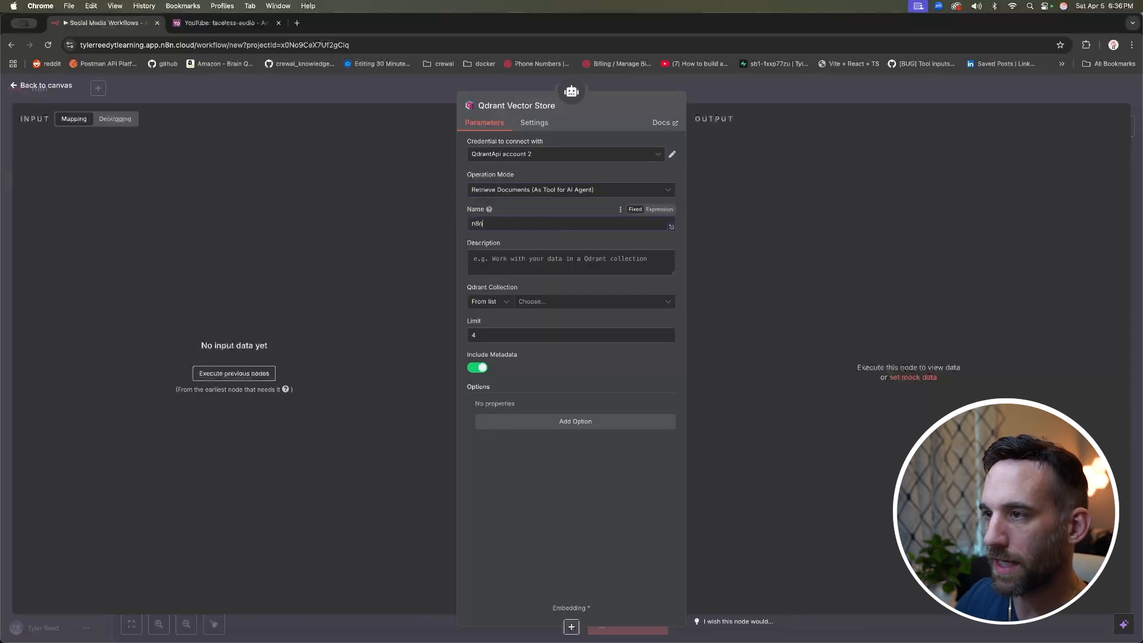
pyautogui.click(557, 258)
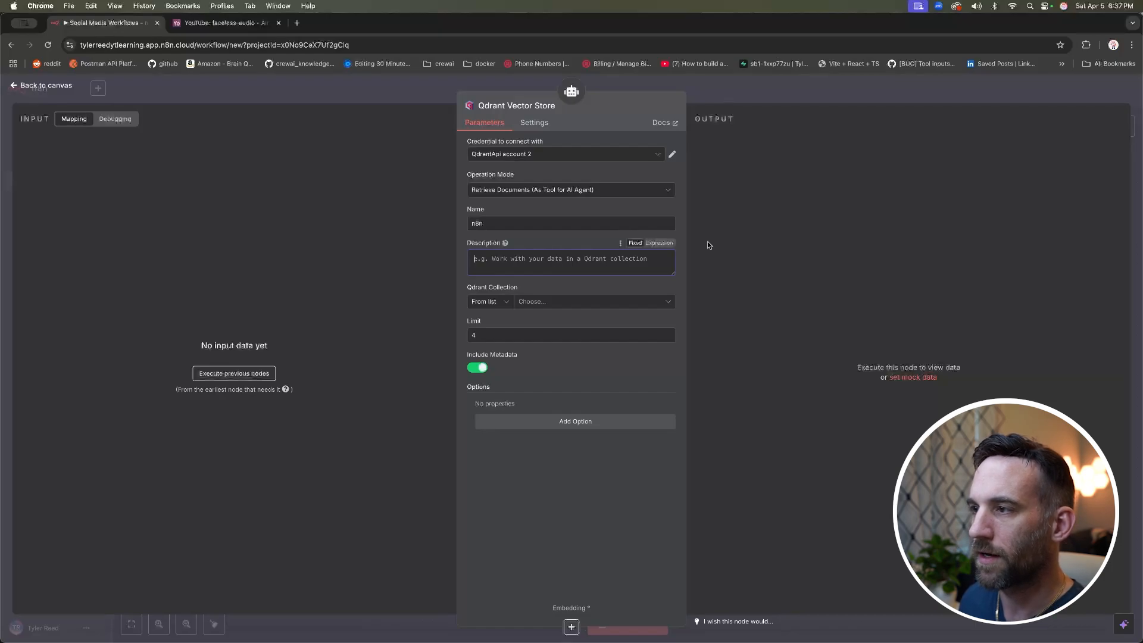
# Step: Select the n8n Qdrant collection and adjust the tool's description text
pyautogui.click(551, 302)
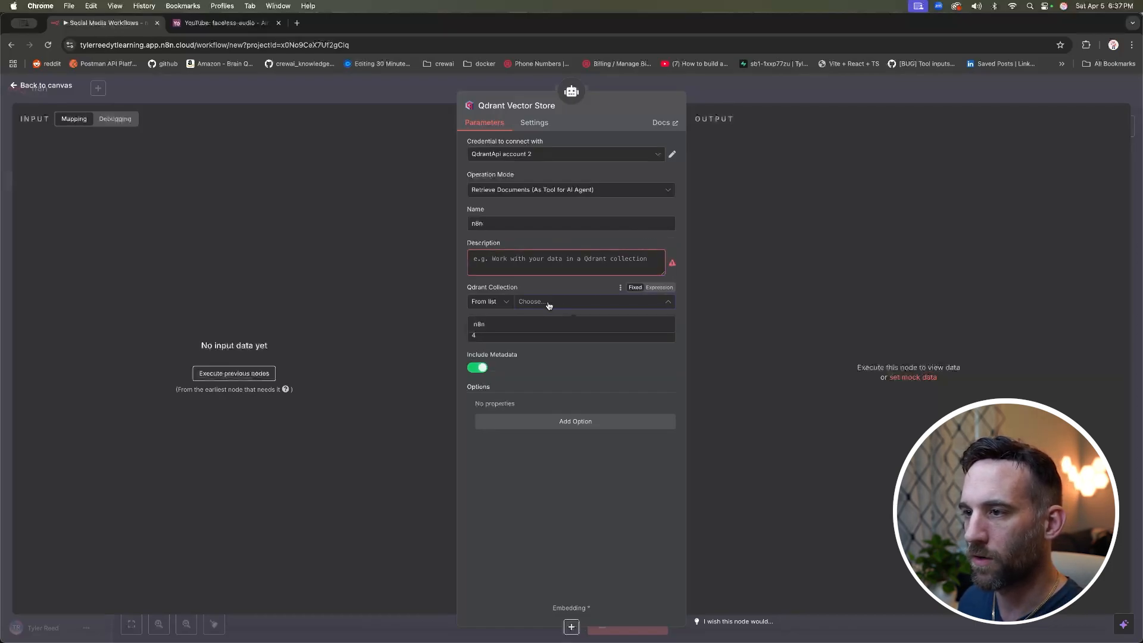
pyautogui.click(493, 325)
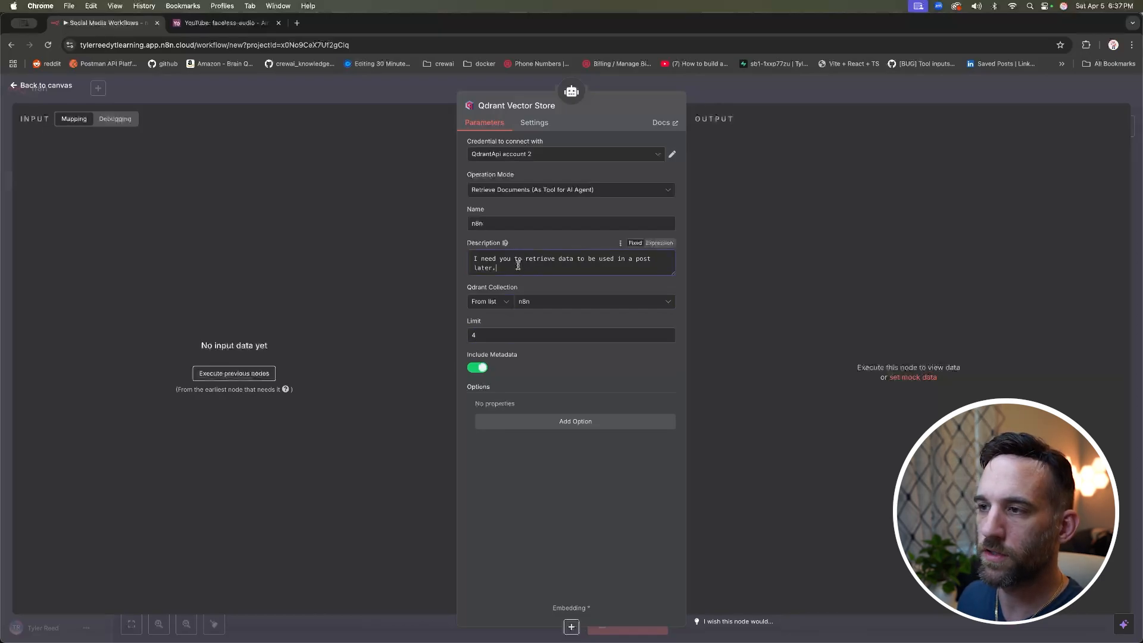
pyautogui.moveTo(505, 244)
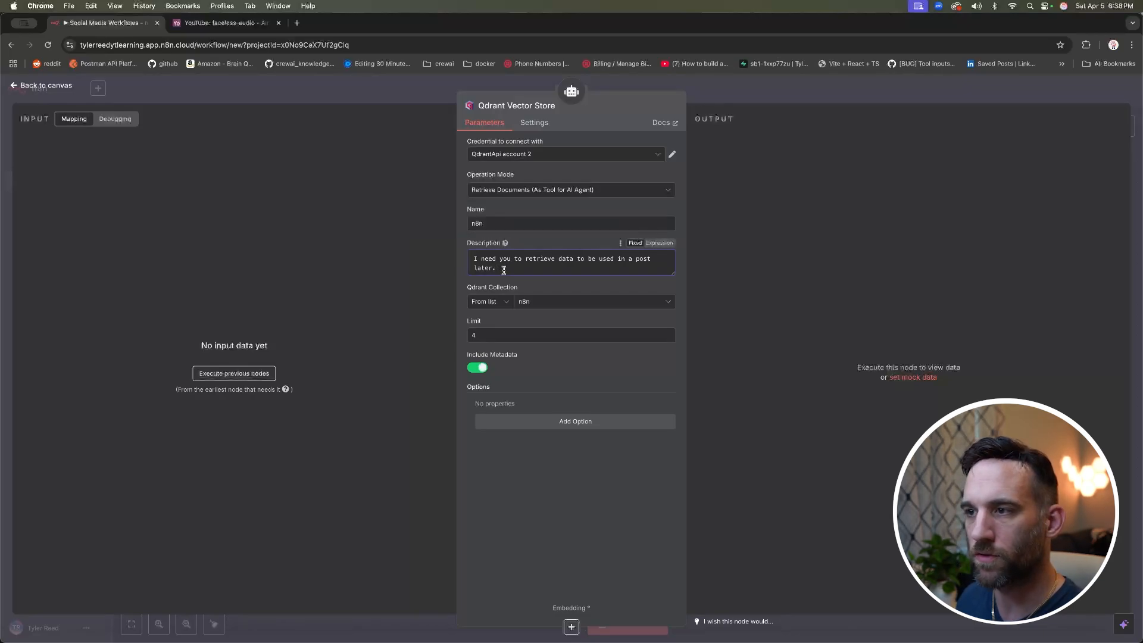
pyautogui.moveTo(484, 258); pyautogui.dragTo(647, 258)
pyautogui.click(572, 270)
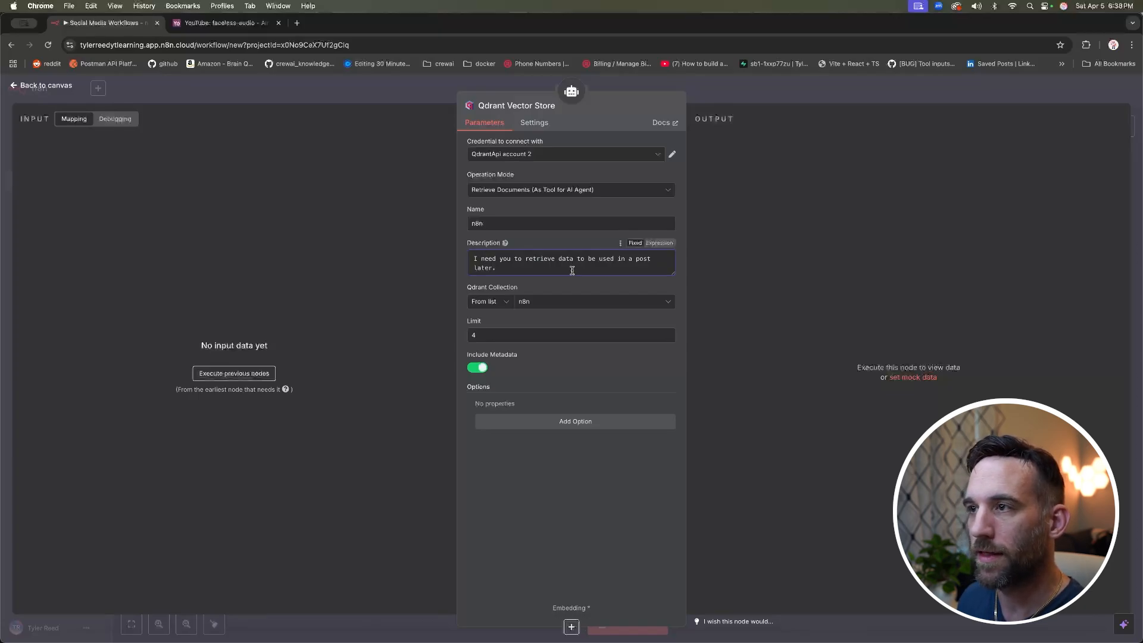
# Step: Position the Qdrant Vector Store node beneath the agent's tool connection
pyautogui.click(70, 87)
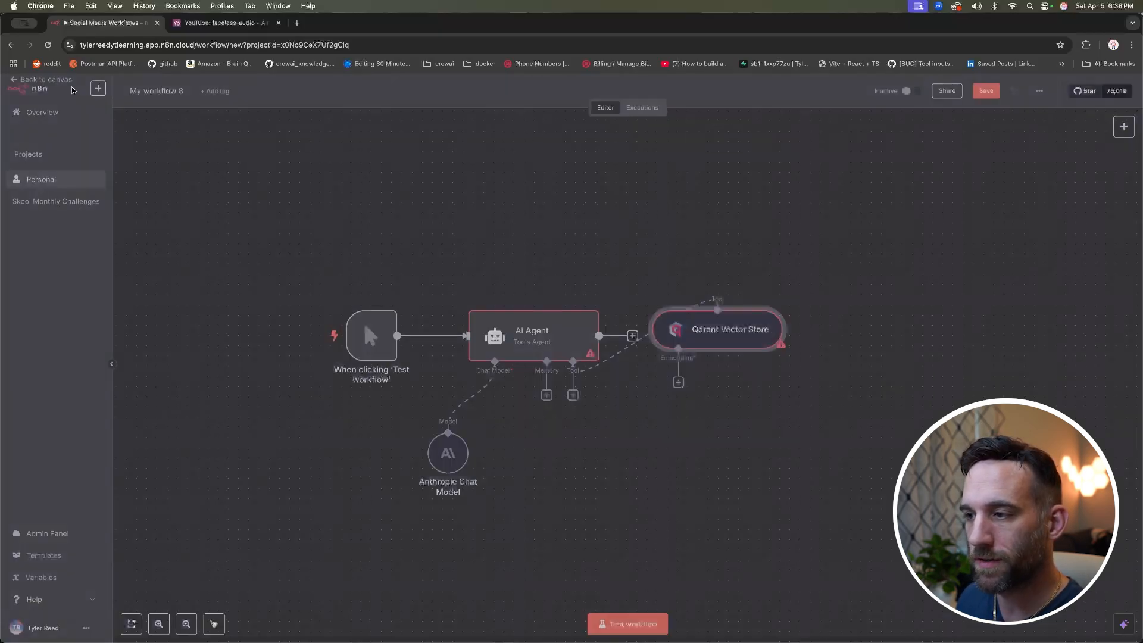
pyautogui.moveTo(721, 332); pyautogui.dragTo(629, 444)
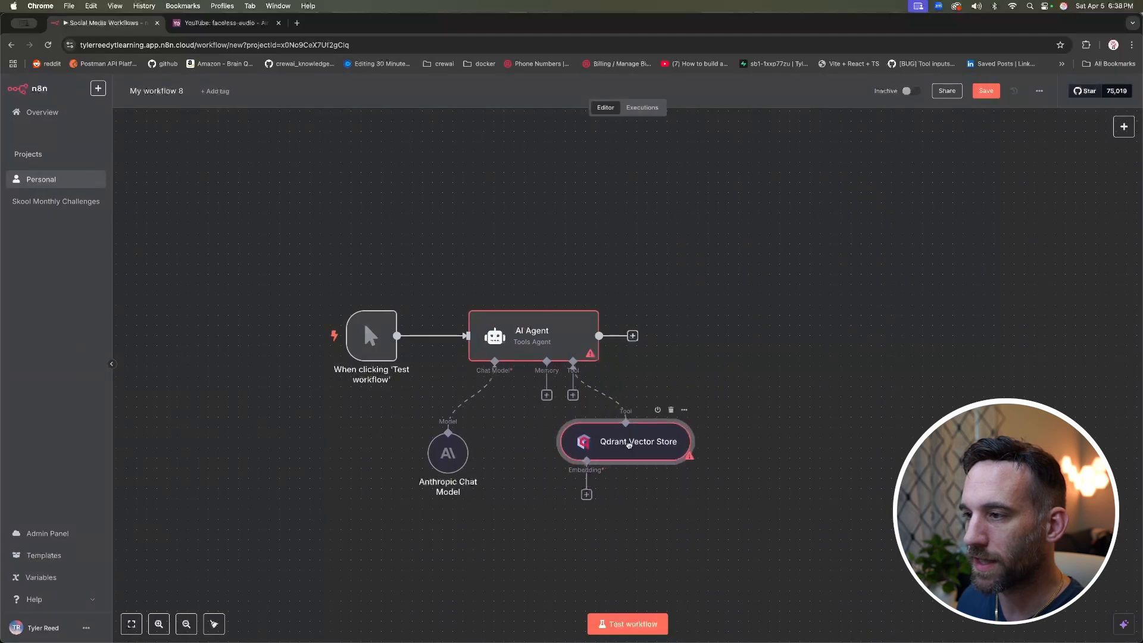
pyautogui.scroll(-5, 654, 444)
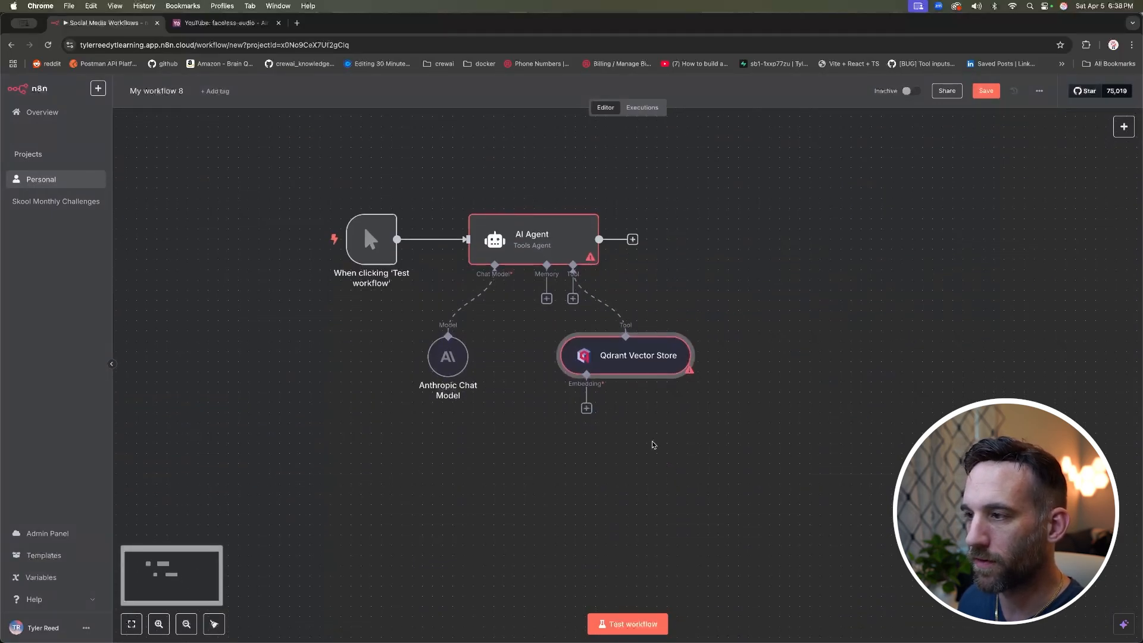
pyautogui.click(586, 408)
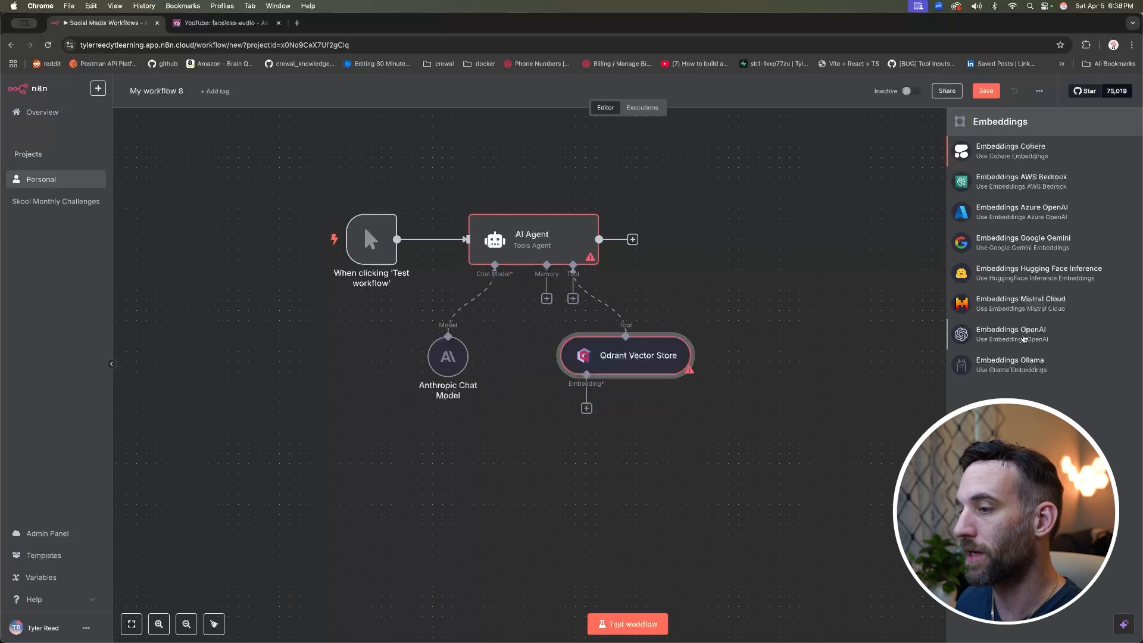
# Step: Add Embeddings OpenAI (text-embedding-3-small) to Qdrant and place it beneath the store
pyautogui.click(1023, 335)
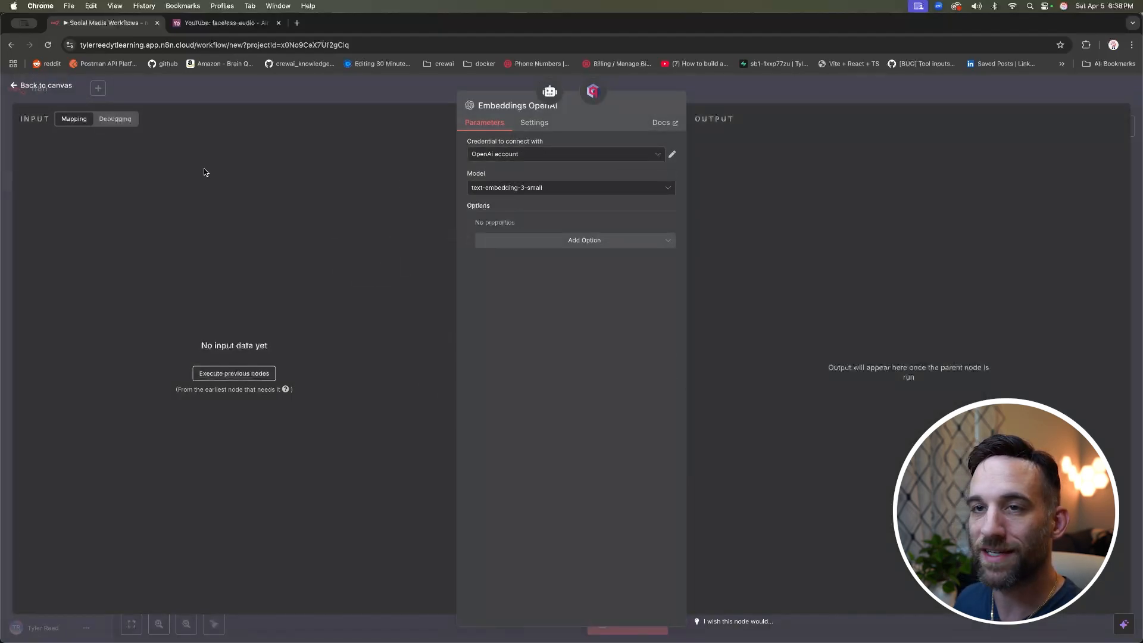
pyautogui.click(41, 84)
pyautogui.moveTo(625, 469); pyautogui.dragTo(533, 447)
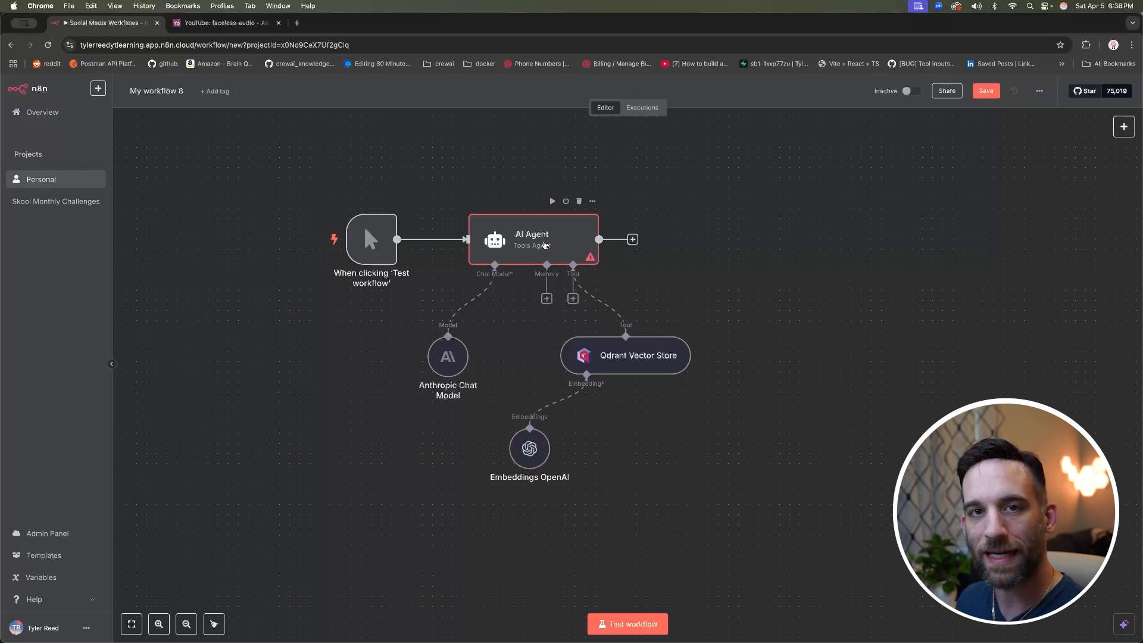
pyautogui.doubleClick(543, 244)
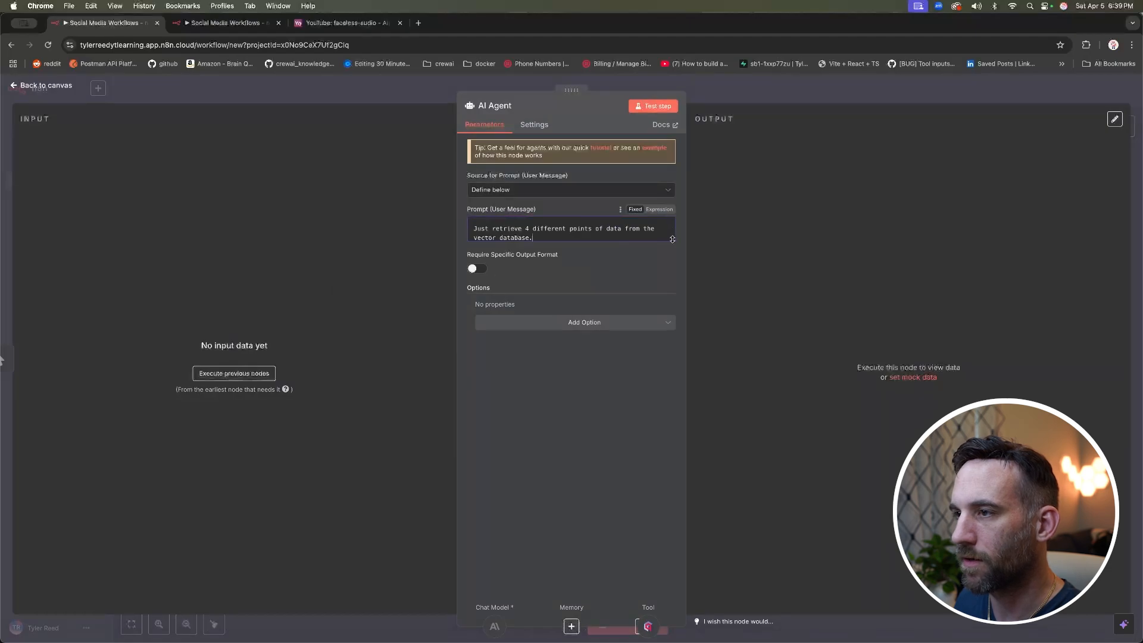
# Step: Expand the agent's prompt and add instructions to research and organise database info from 4 data points
pyautogui.moveTo(672, 239); pyautogui.dragTo(673, 357)
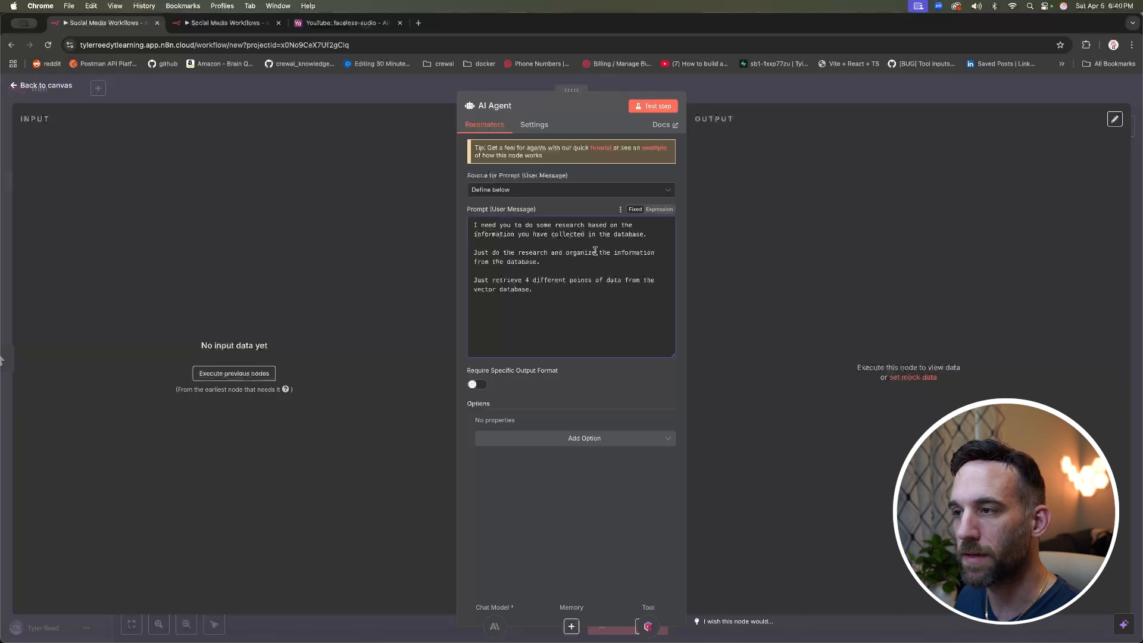
pyautogui.click(565, 269)
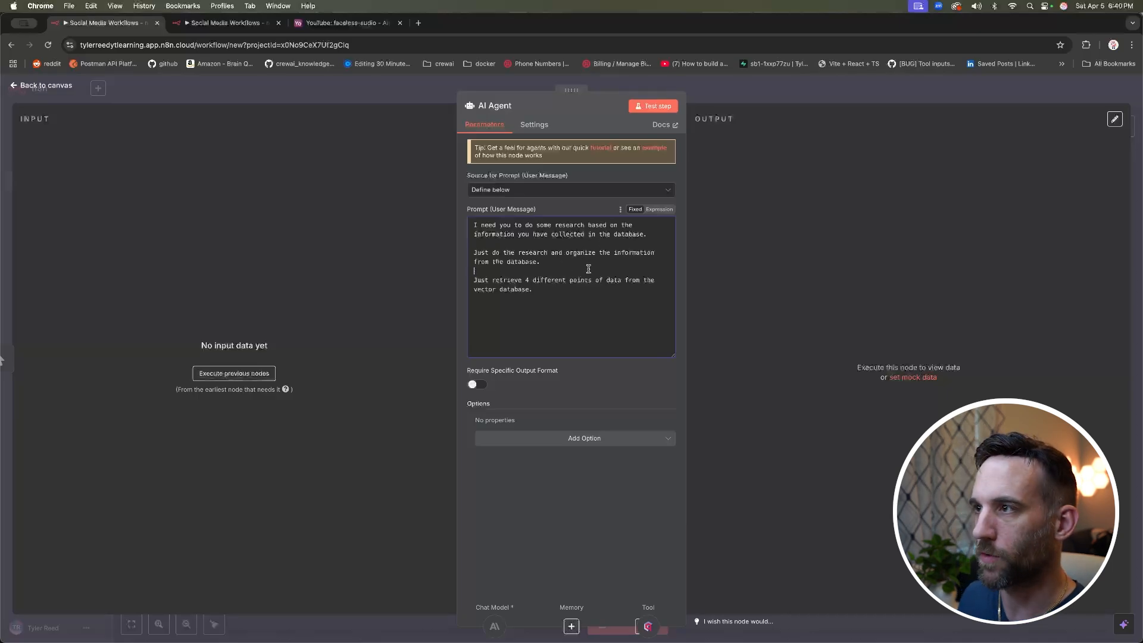
pyautogui.click(63, 84)
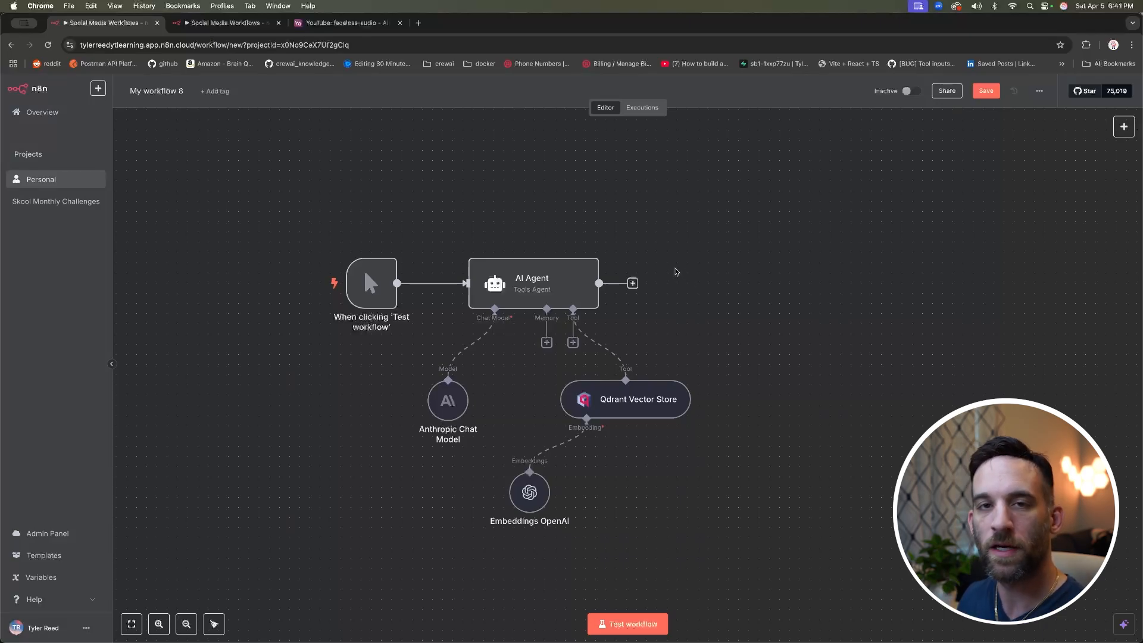
pyautogui.hscroll(-1, 677, 272)
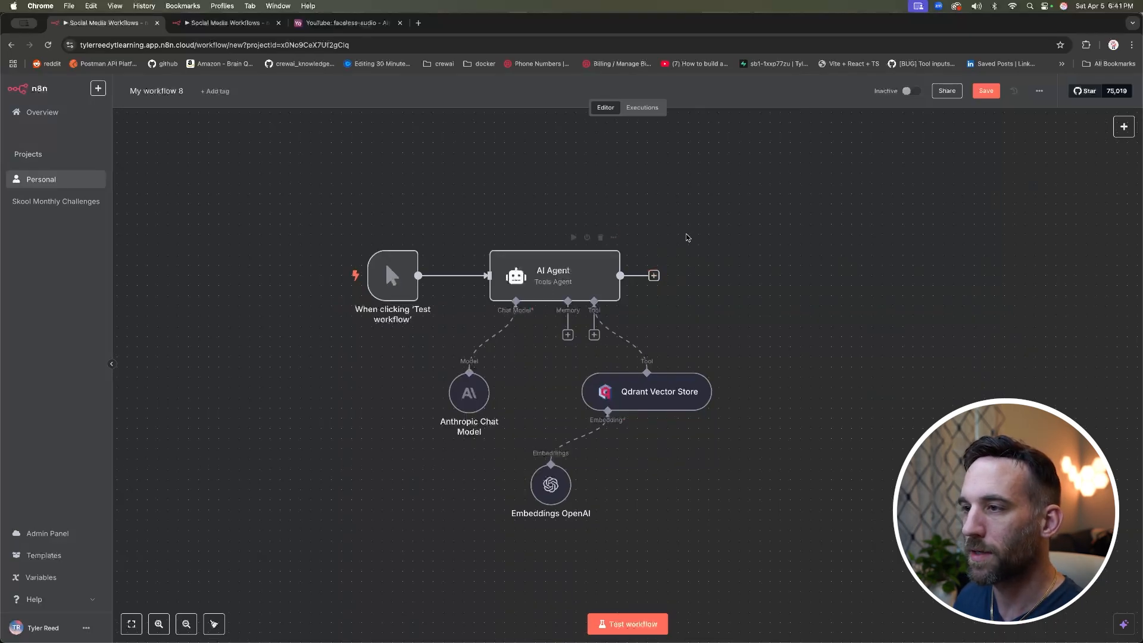
# Step: Add an Execute A Sub Workflow node after the AI Agent
pyautogui.click(654, 277)
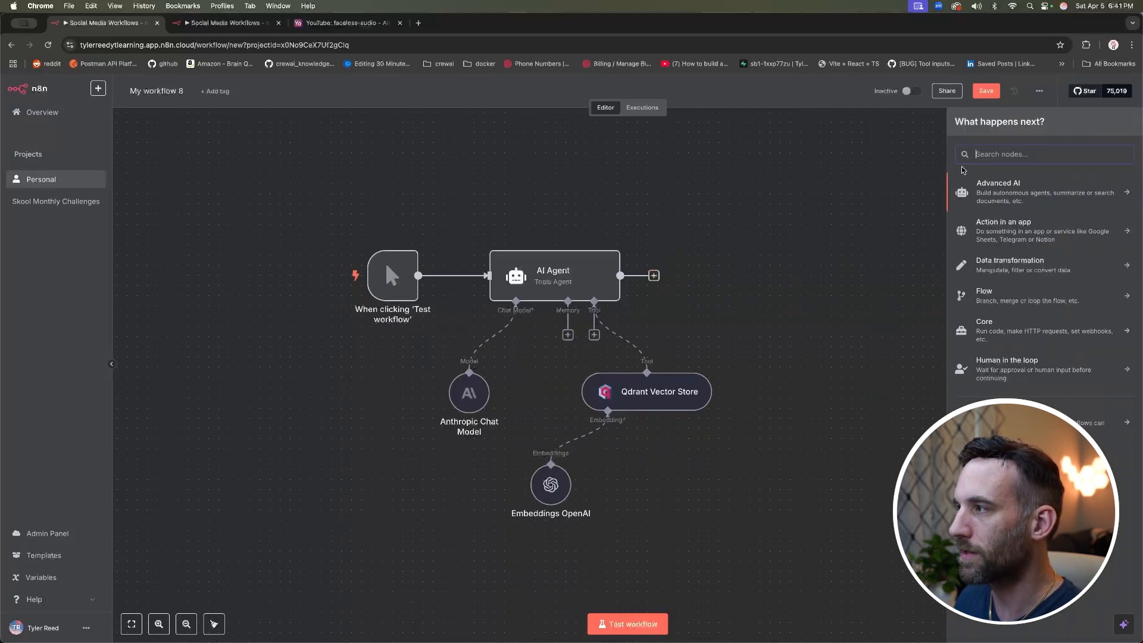
pyautogui.write('workflo')
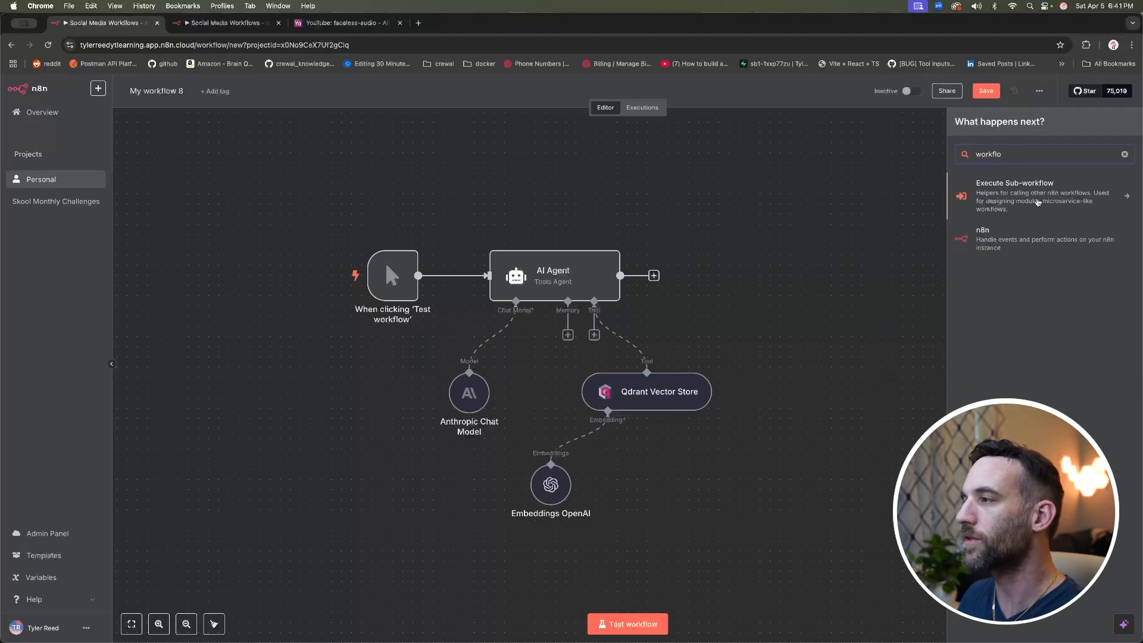
pyautogui.click(1039, 203)
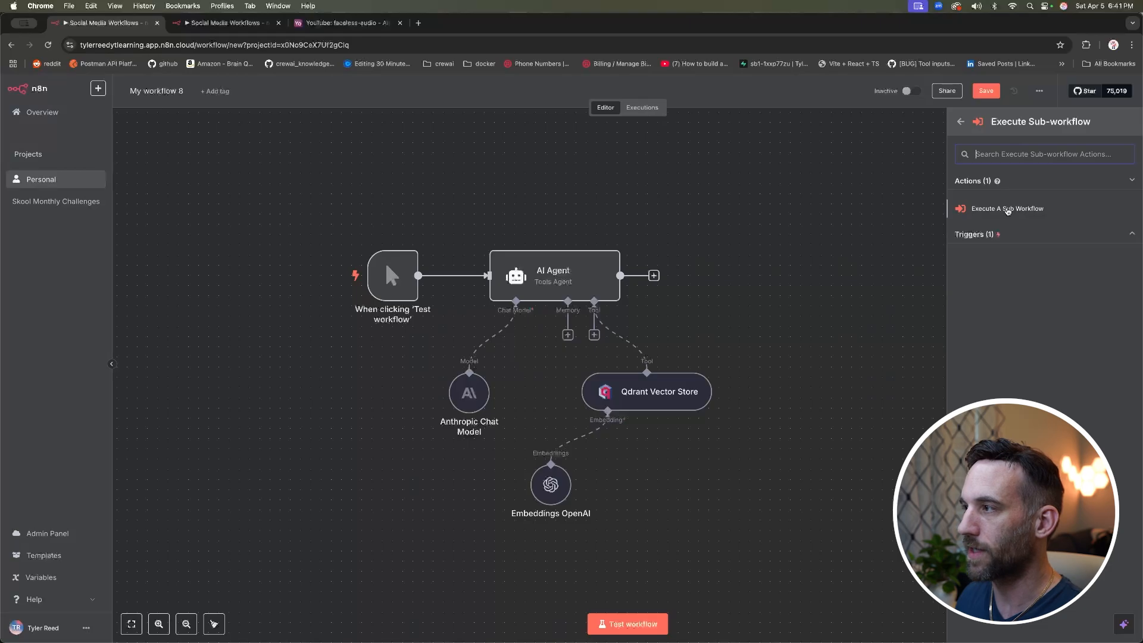
pyautogui.click(1006, 210)
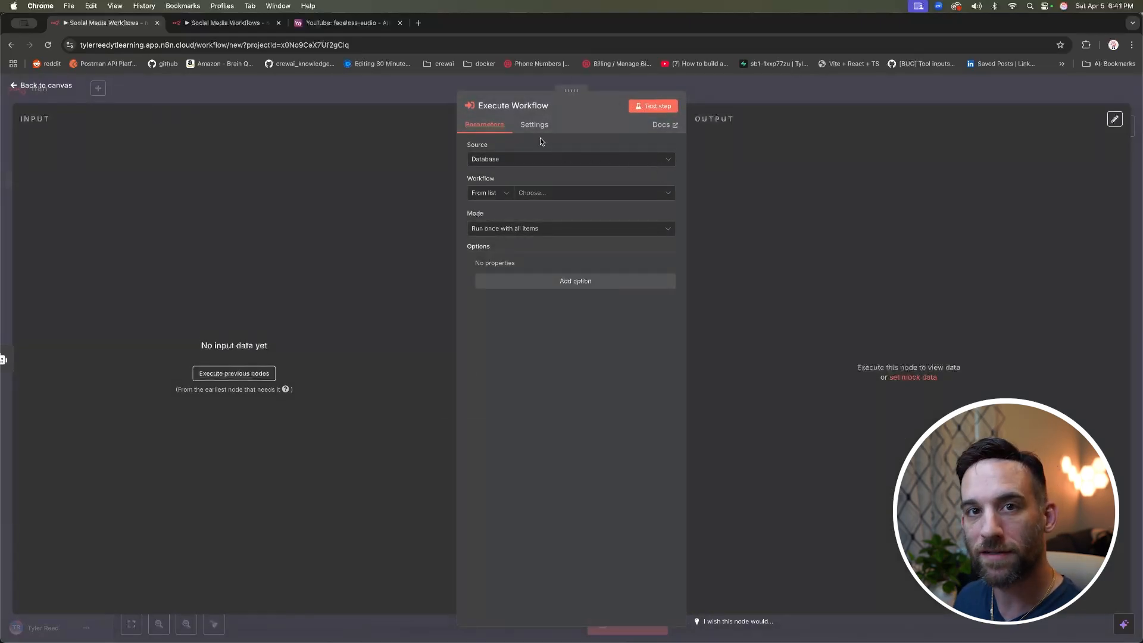
# Step: Keep Database as the source and create a new sub-workflow in the Personal project
pyautogui.click(513, 160)
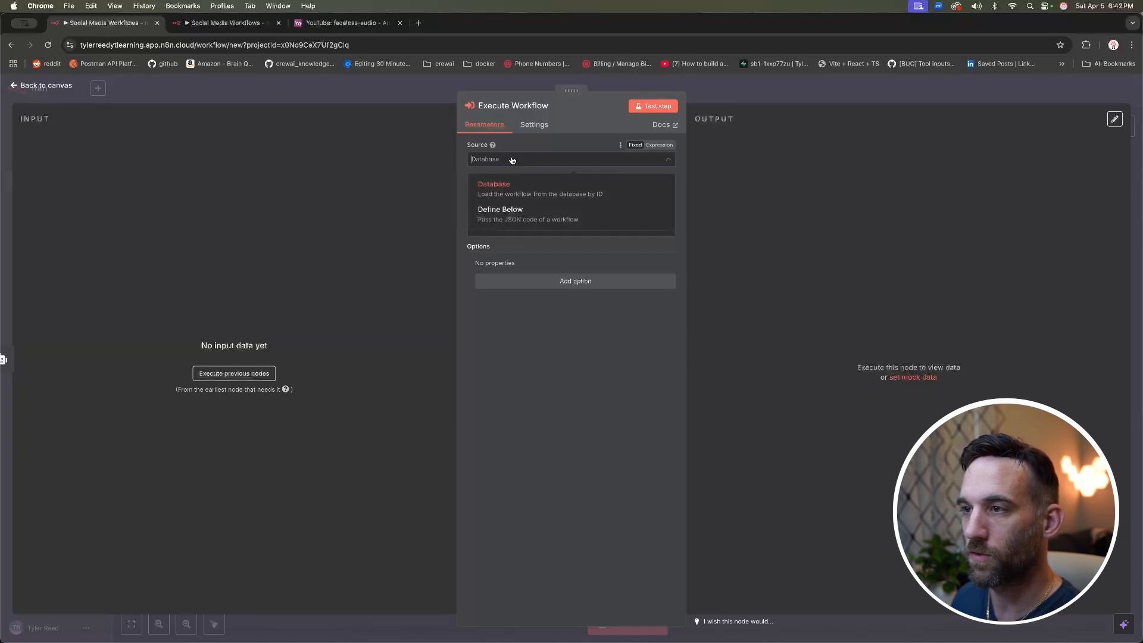
pyautogui.click(519, 159)
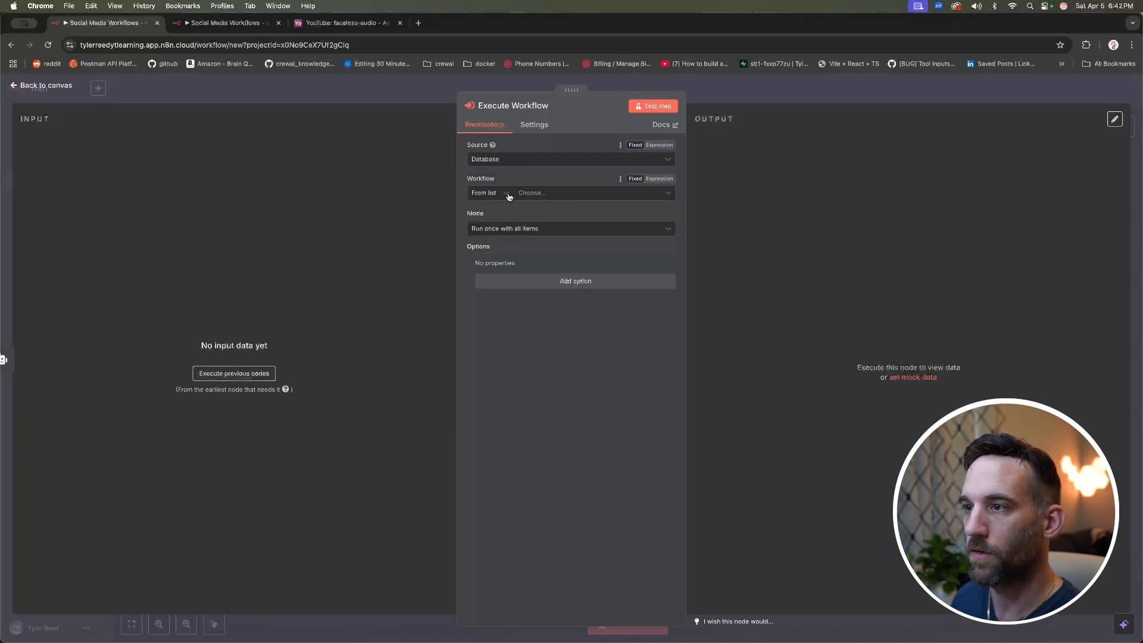
pyautogui.click(539, 194)
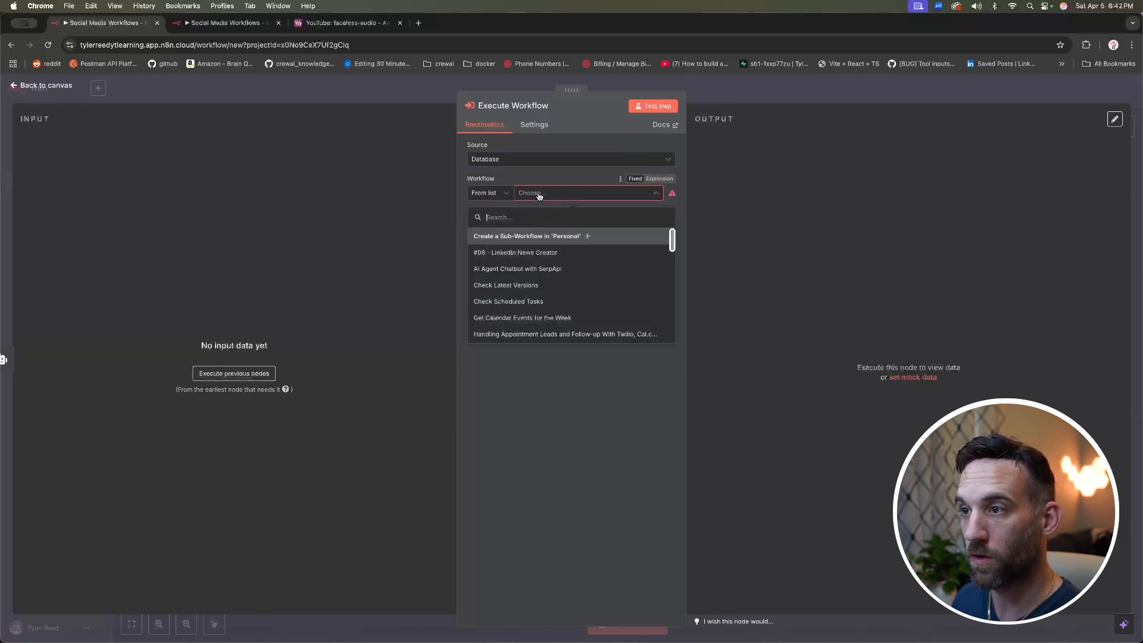
pyautogui.click(548, 238)
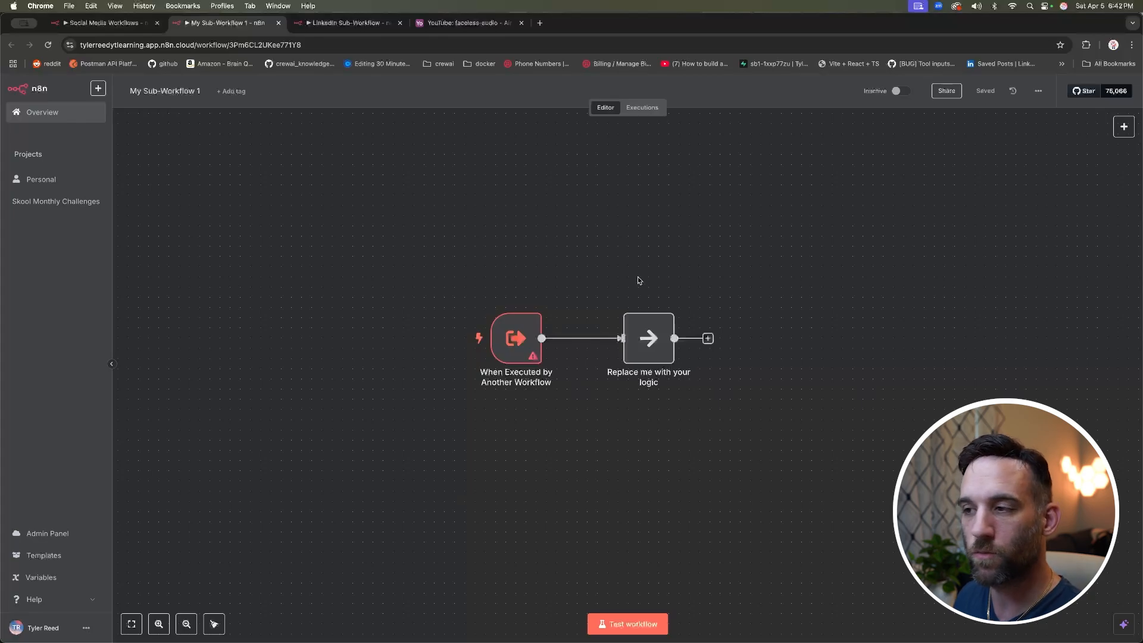
# Step: Set the 'When Executed by Another Workflow' trigger's input data mode to Accept all data
pyautogui.click(519, 338)
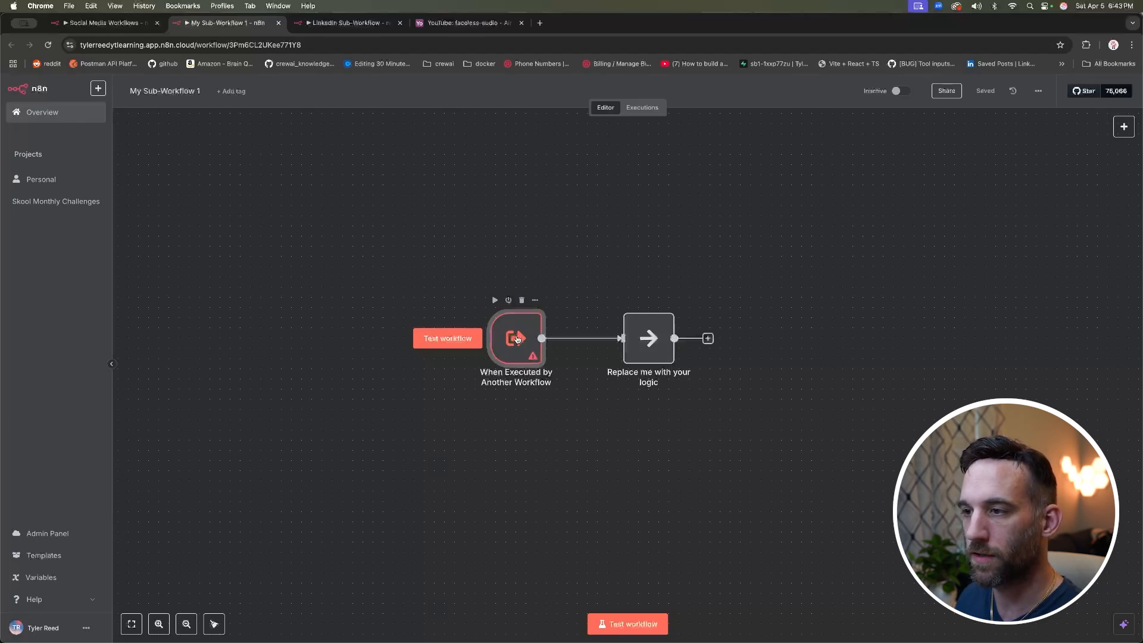
pyautogui.doubleClick(518, 339)
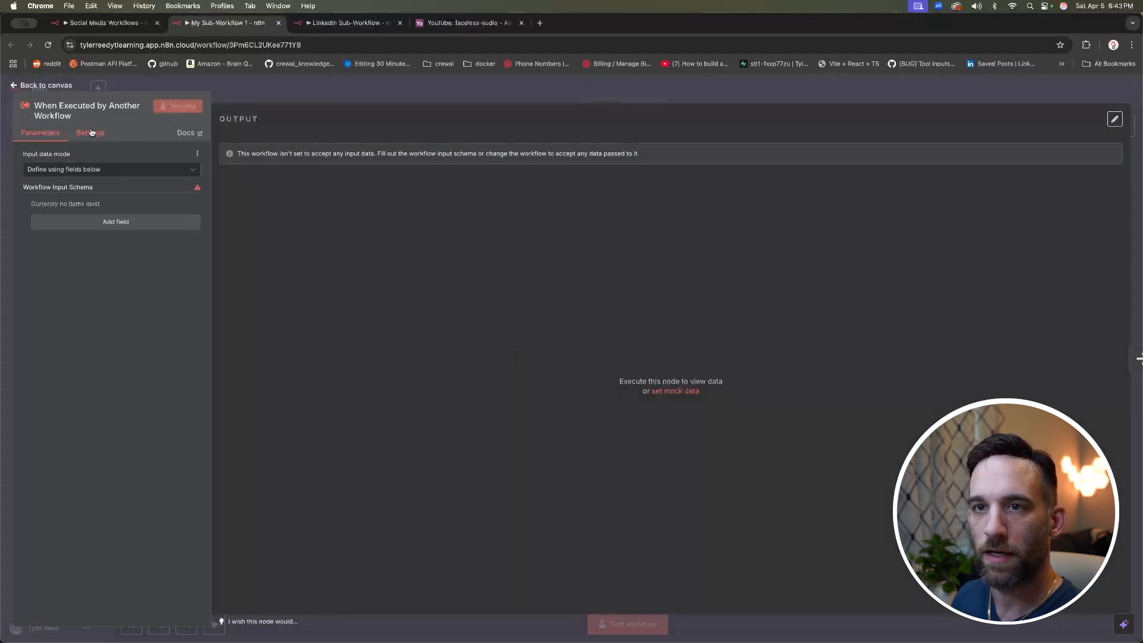
pyautogui.click(121, 169)
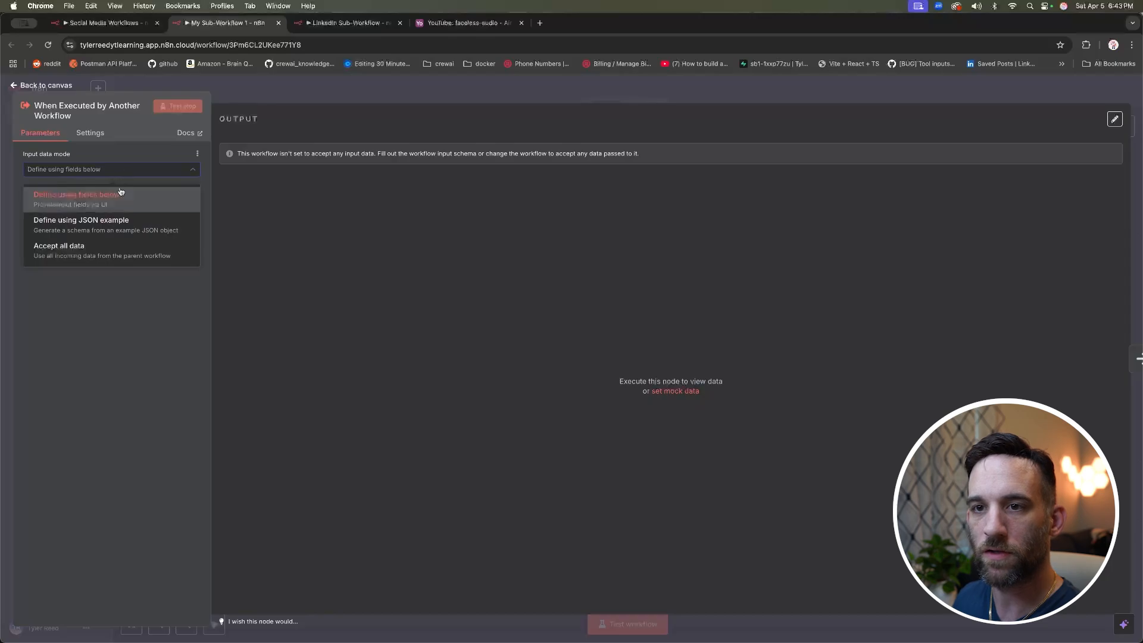
pyautogui.click(133, 253)
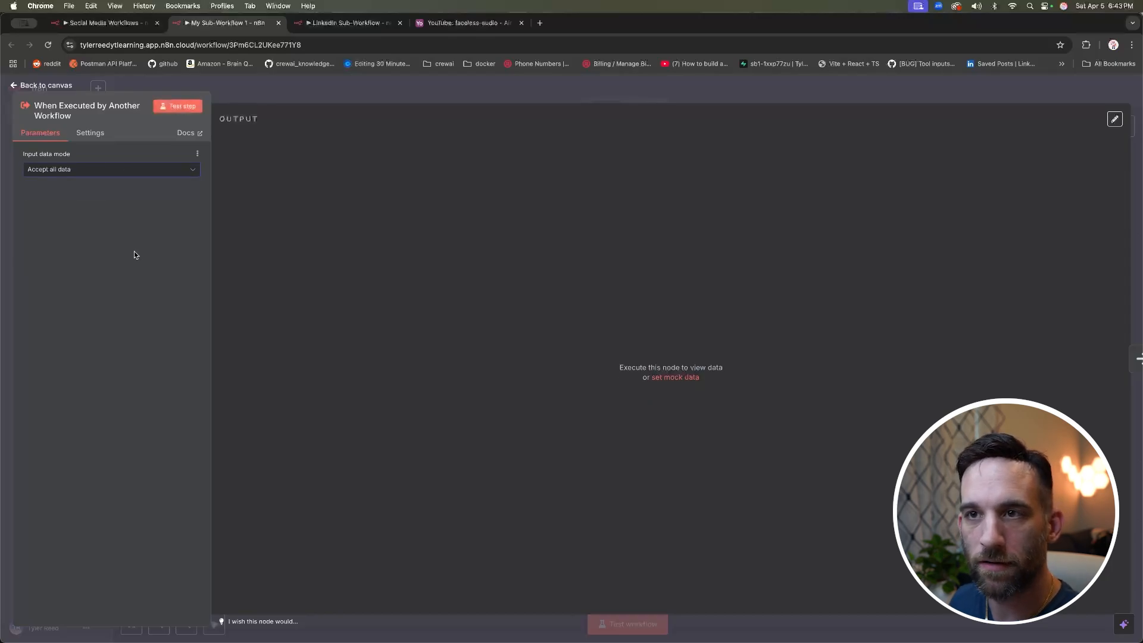
pyautogui.press('Escape')
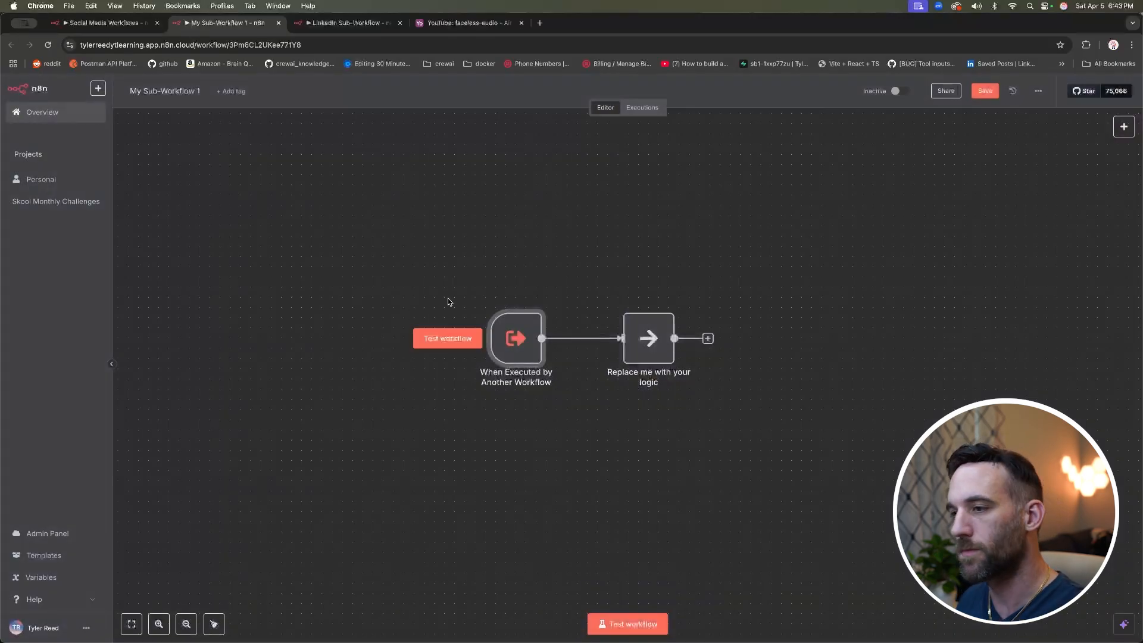
# Step: Replace the 'Replace me with your logic' placeholder with a Basic LLM Chain node
pyautogui.click(653, 341)
pyautogui.press('Delete')
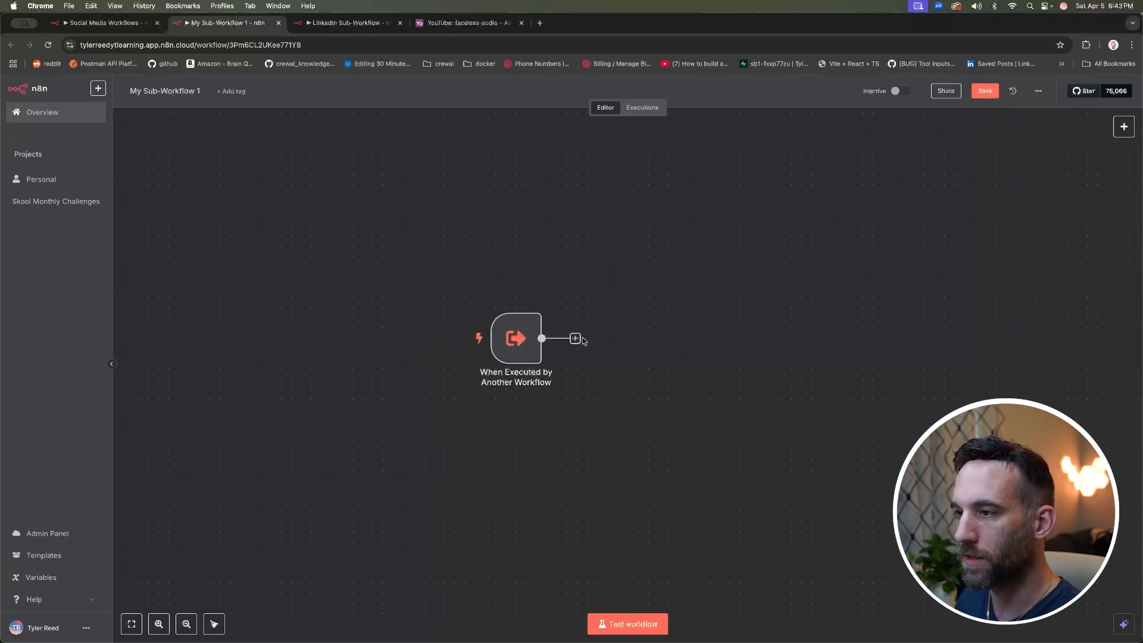
pyautogui.click(576, 339)
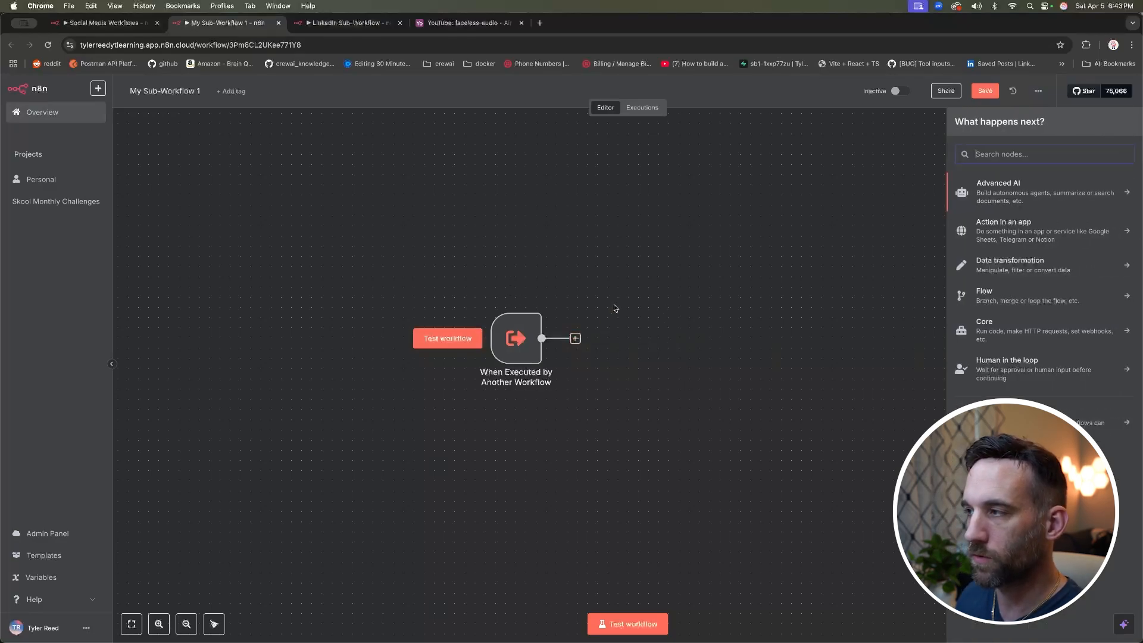
pyautogui.write('llm')
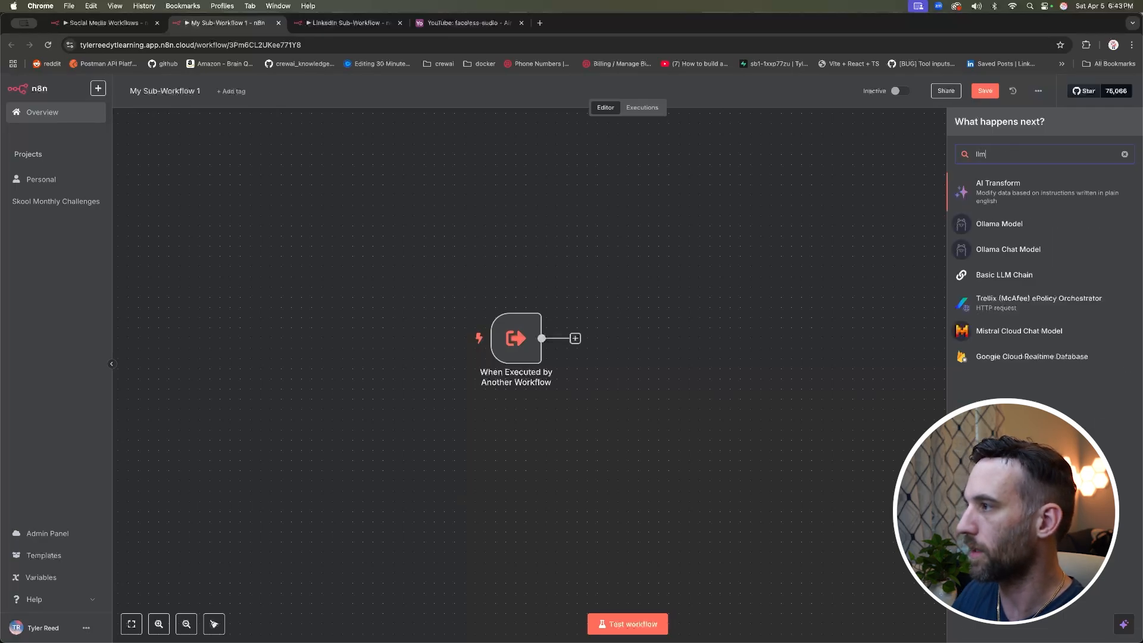
pyautogui.click(995, 275)
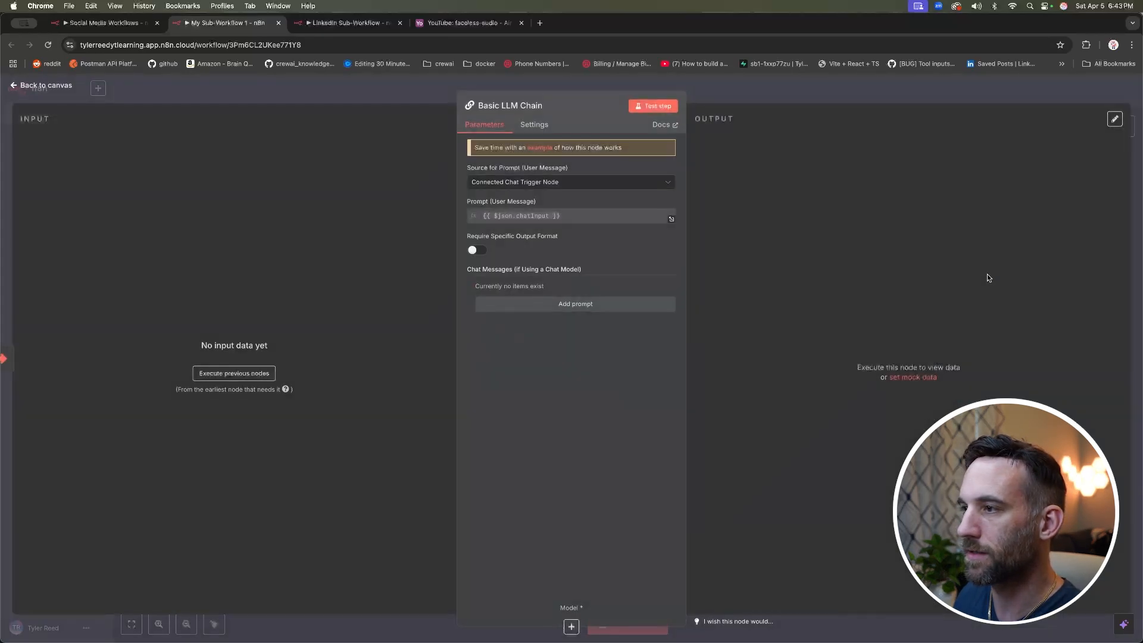
# Step: Set the chain's prompt source to 'Define below' and paste in the LinkedIn post prompt
pyautogui.click(567, 185)
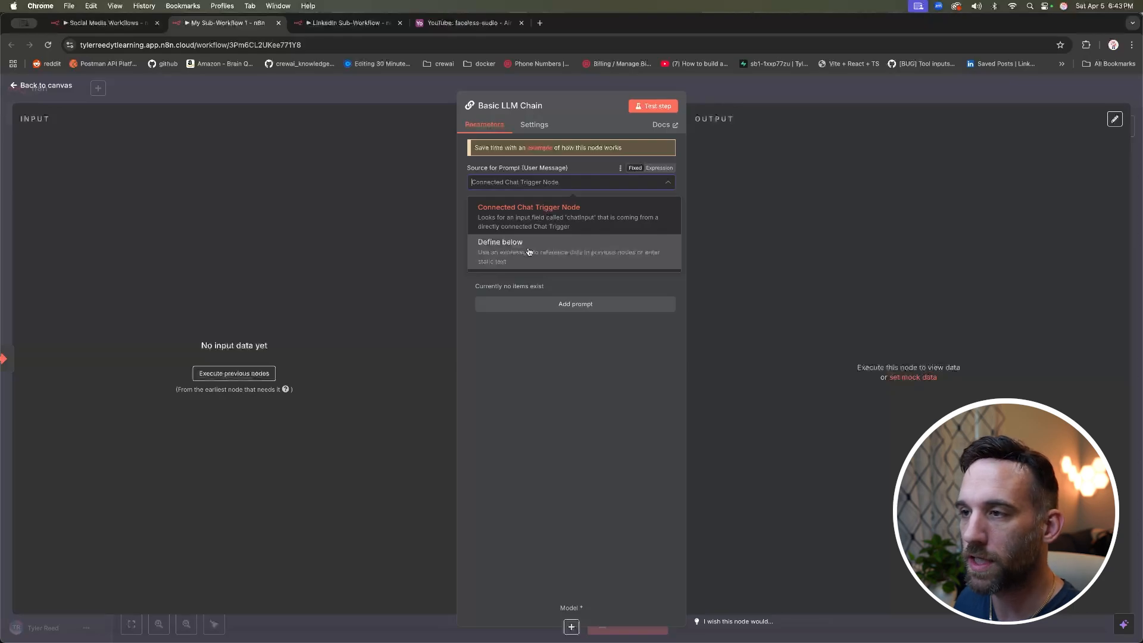
pyautogui.click(558, 246)
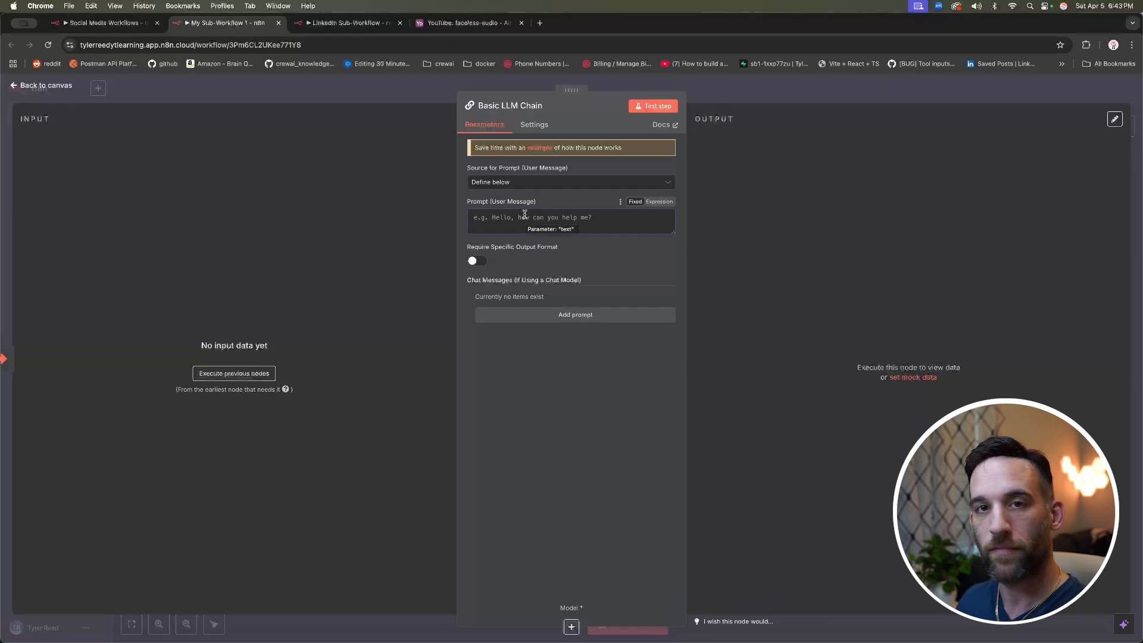
pyautogui.press('super+v')
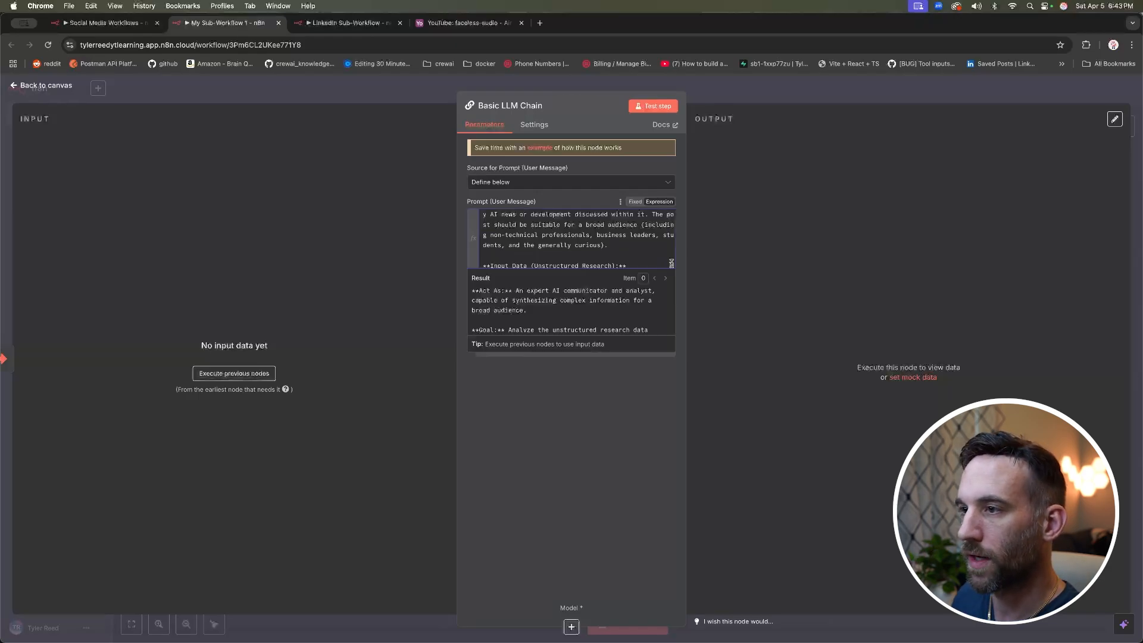
pyautogui.click(672, 265)
# Step: Inspect the {{ $json.output }} reference line in the full-size prompt editor
pyautogui.click(441, 257)
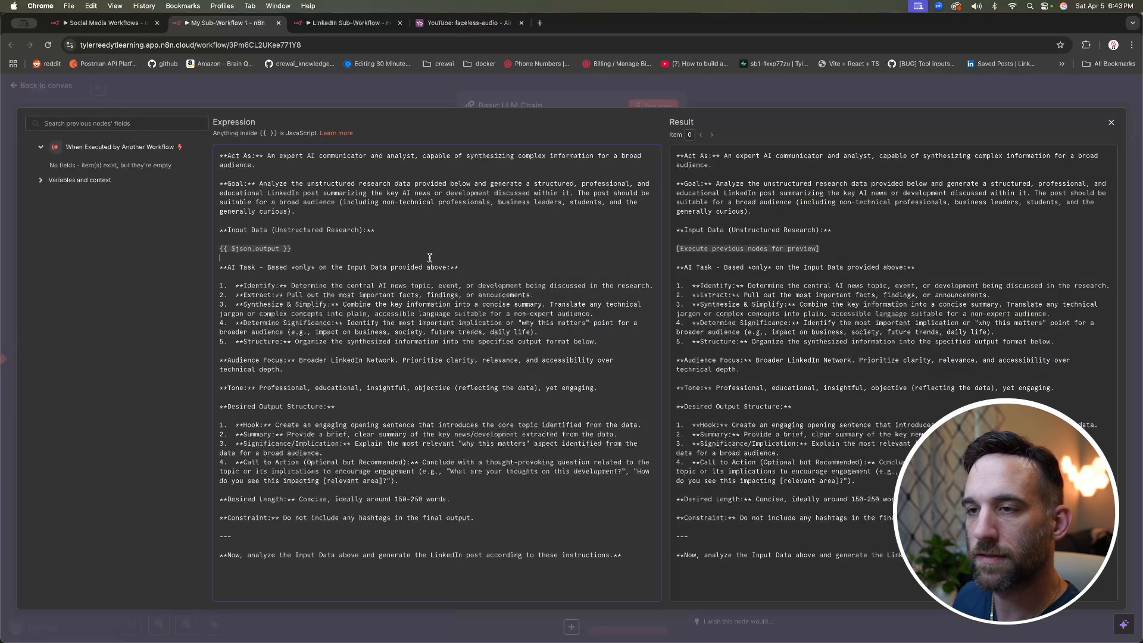
pyautogui.click(334, 237)
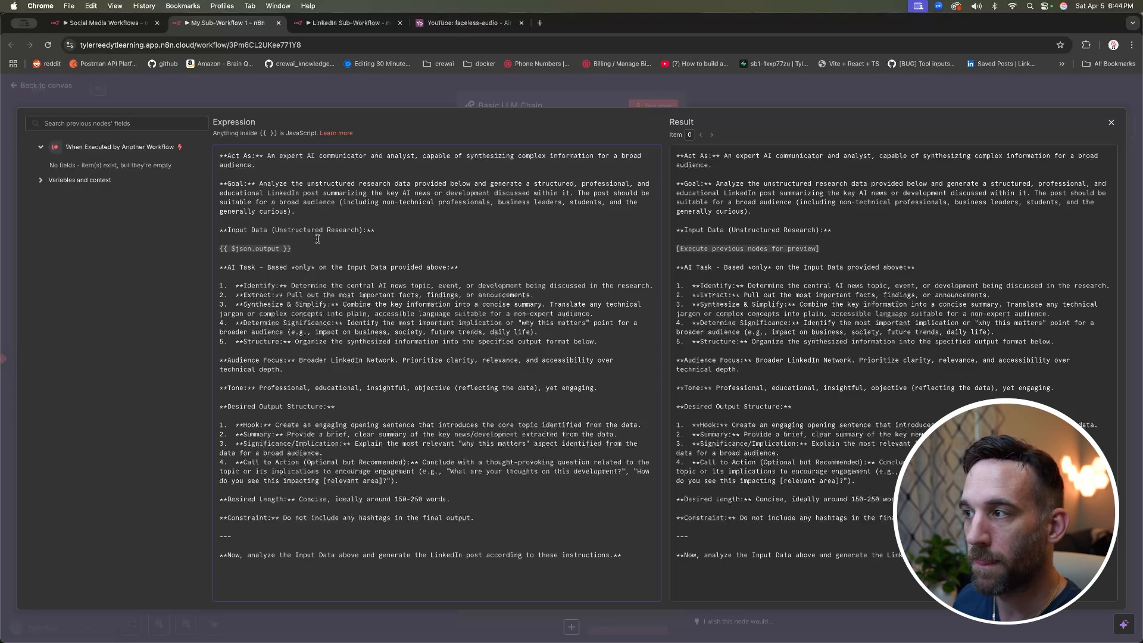
pyautogui.moveTo(312, 248); pyautogui.dragTo(212, 246)
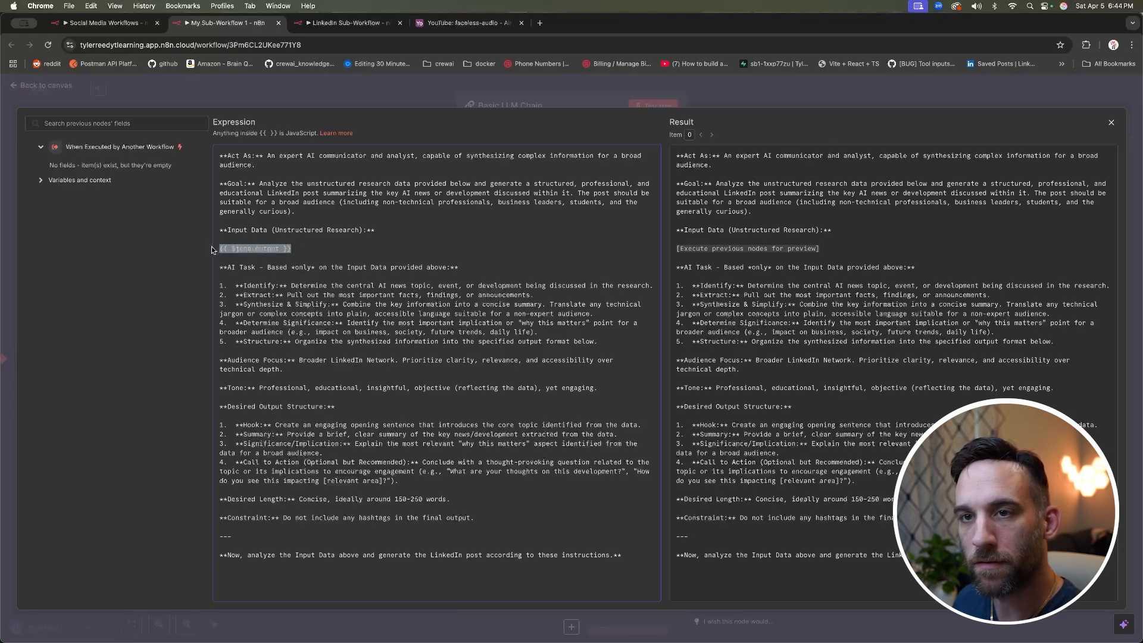
pyautogui.click(299, 249)
pyautogui.moveTo(303, 248); pyautogui.dragTo(219, 247)
pyautogui.click(312, 248)
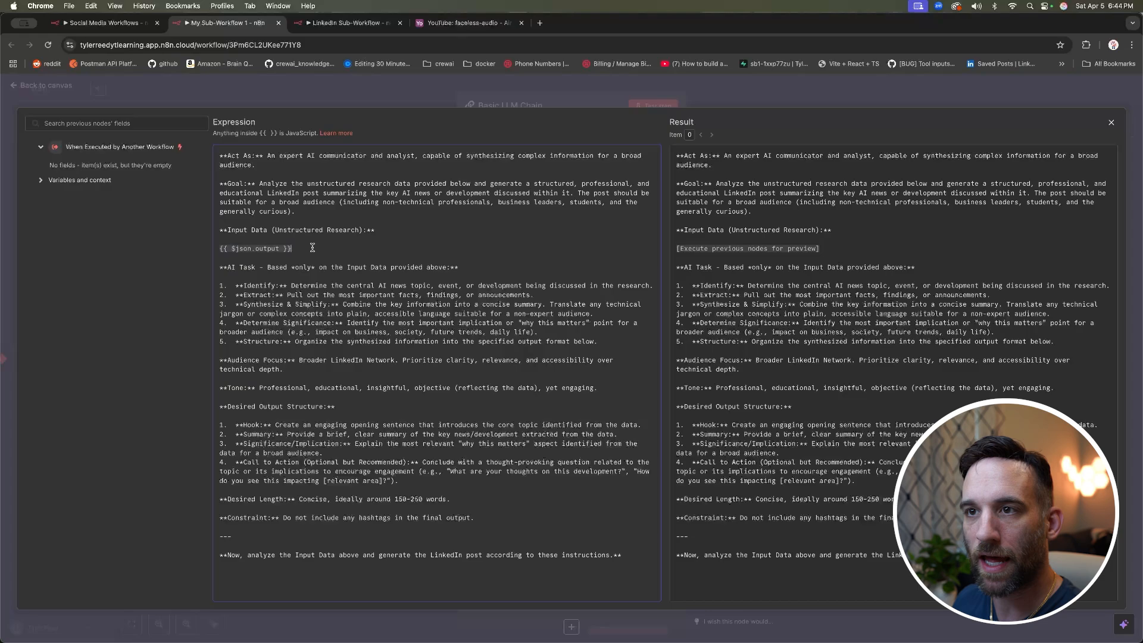
pyautogui.click(70, 88)
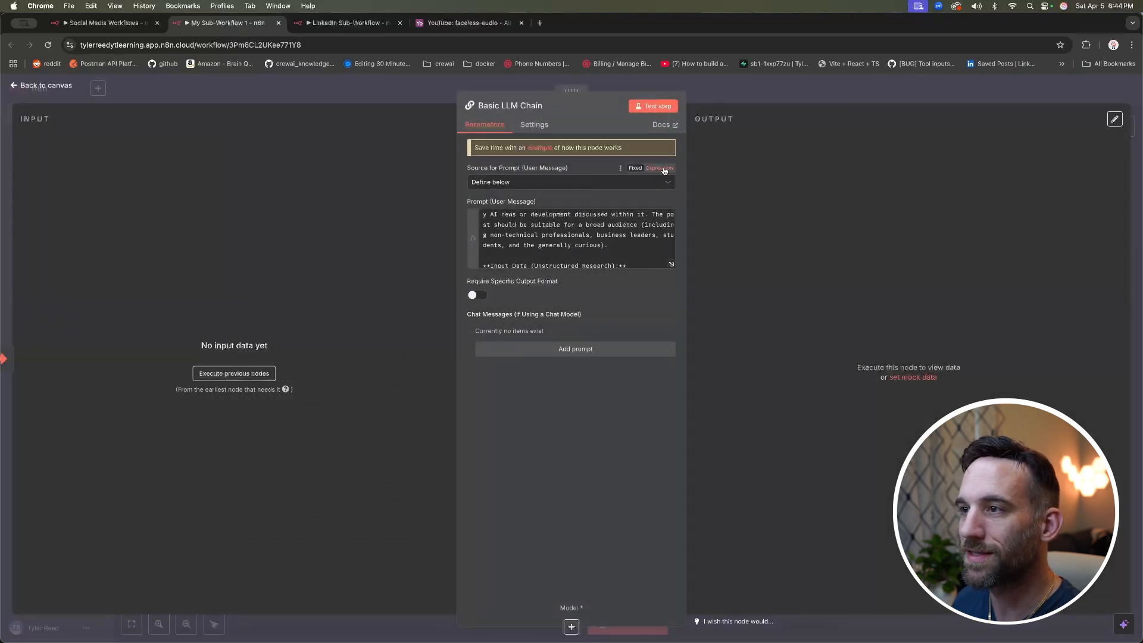
# Step: Recheck the 'output' field in the reopened prompt, then close the Basic LLM Chain to the canvas
pyautogui.click(662, 169)
pyautogui.click(662, 270)
pyautogui.click(671, 274)
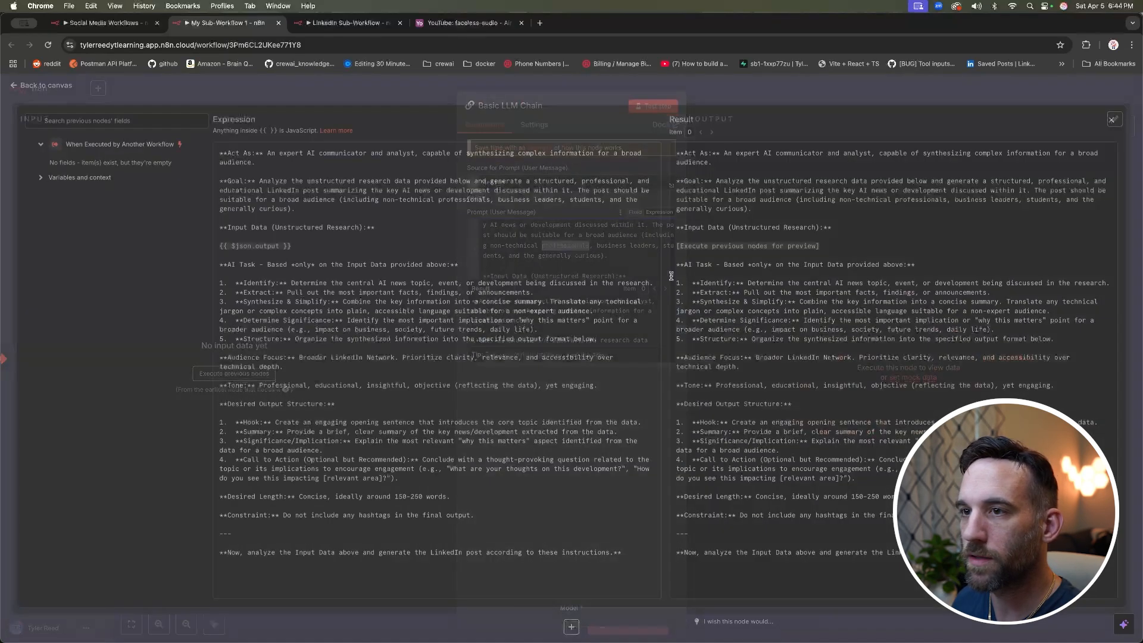
pyautogui.moveTo(301, 249); pyautogui.dragTo(216, 249)
pyautogui.click(260, 237)
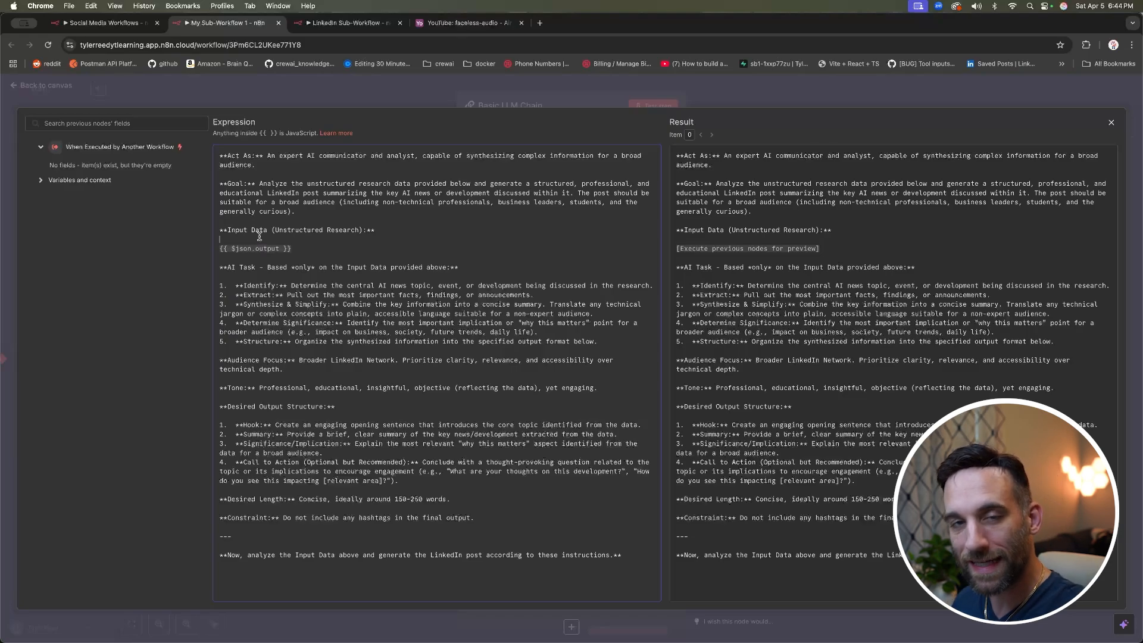
pyautogui.doubleClick(262, 248)
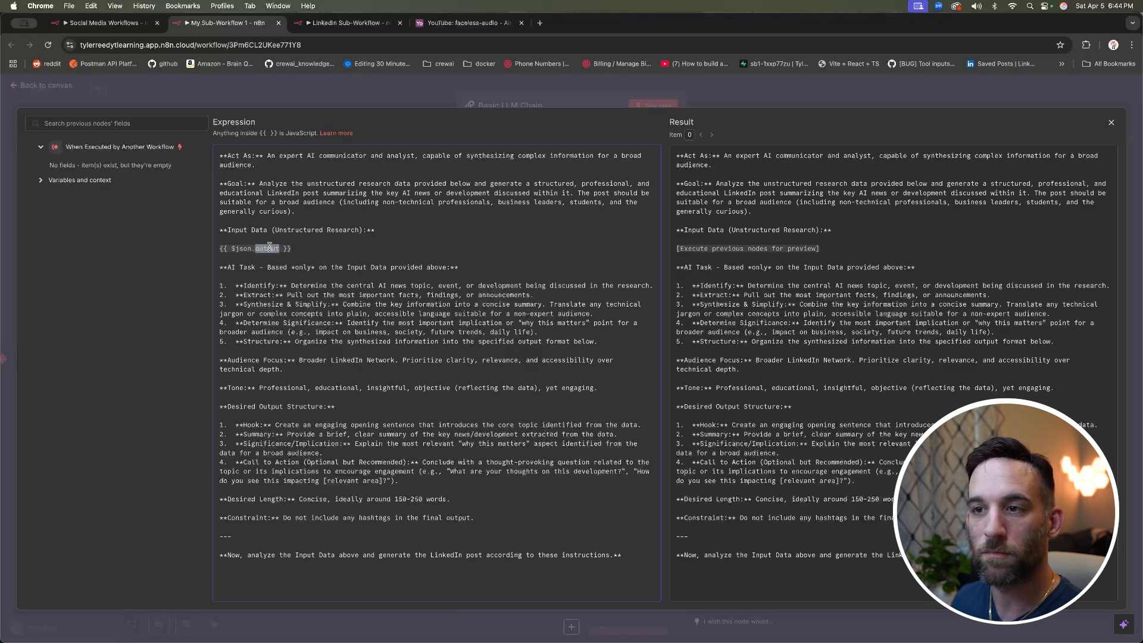
pyautogui.click(283, 238)
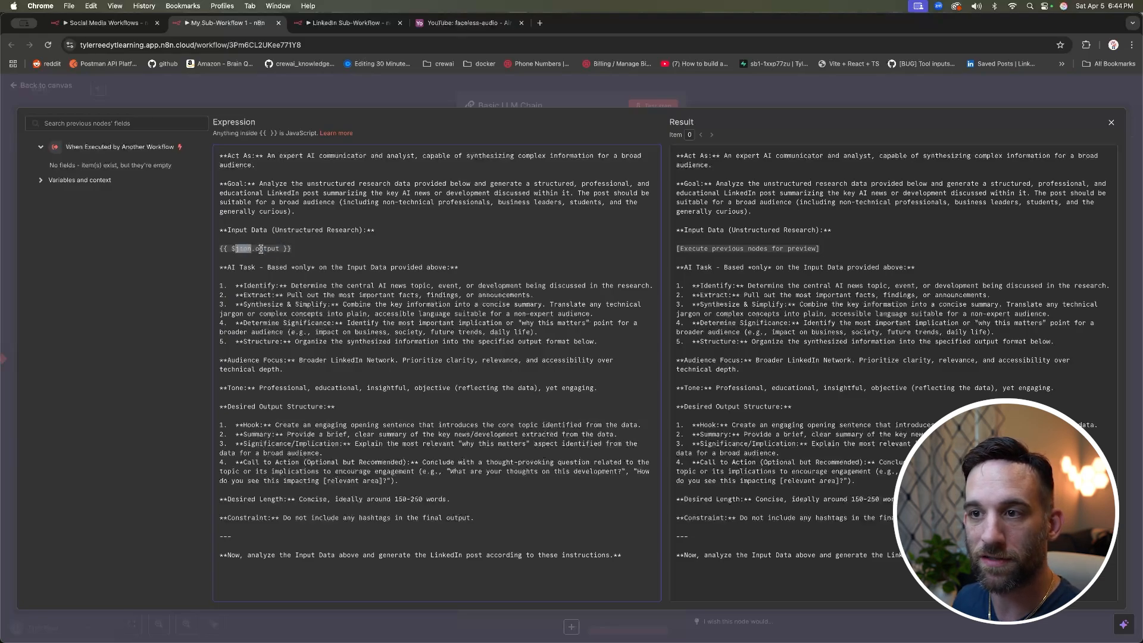
pyautogui.doubleClick(262, 248)
pyautogui.click(290, 240)
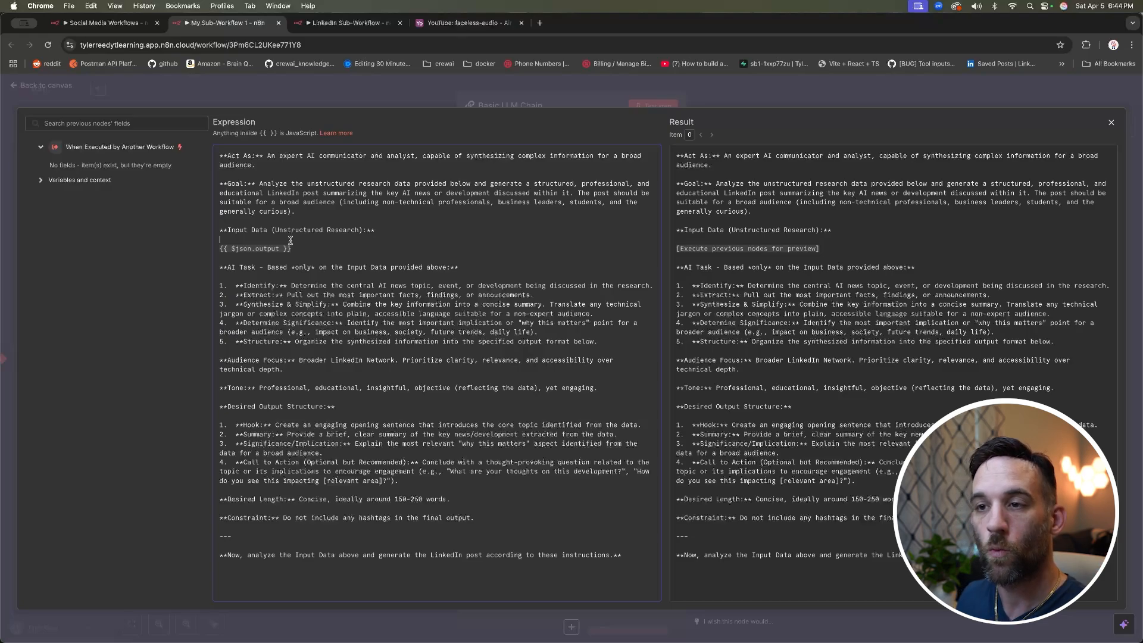
pyautogui.click(87, 94)
pyautogui.click(314, 92)
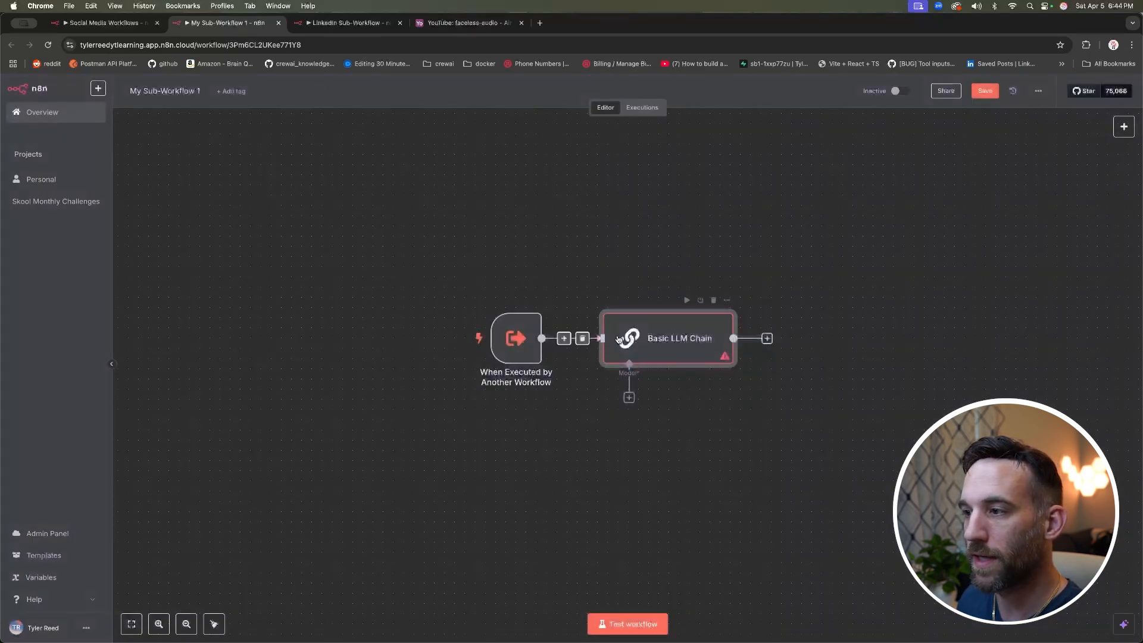
# Step: Attach an Anthropic Chat Model to the Basic LLM Chain as its model
pyautogui.click(629, 397)
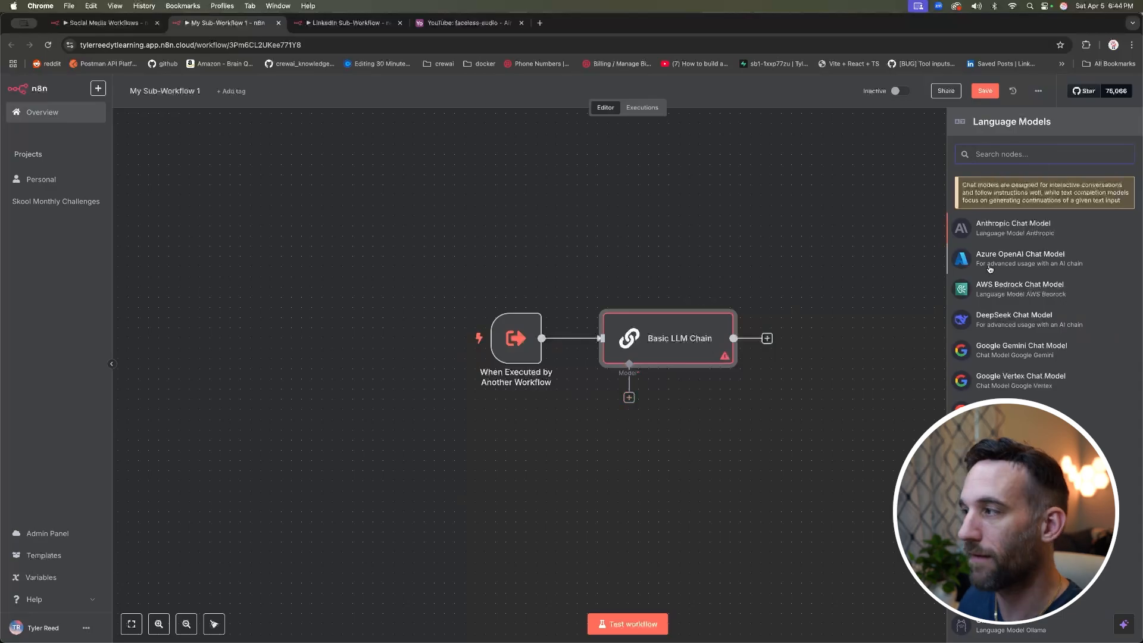
pyautogui.click(1024, 231)
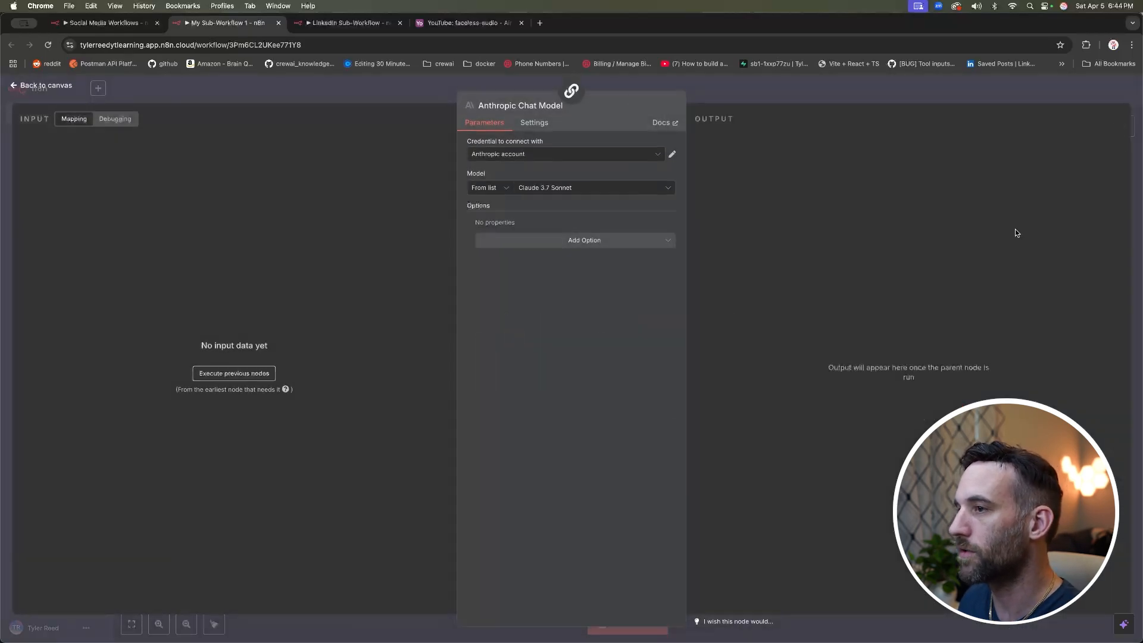
pyautogui.click(238, 92)
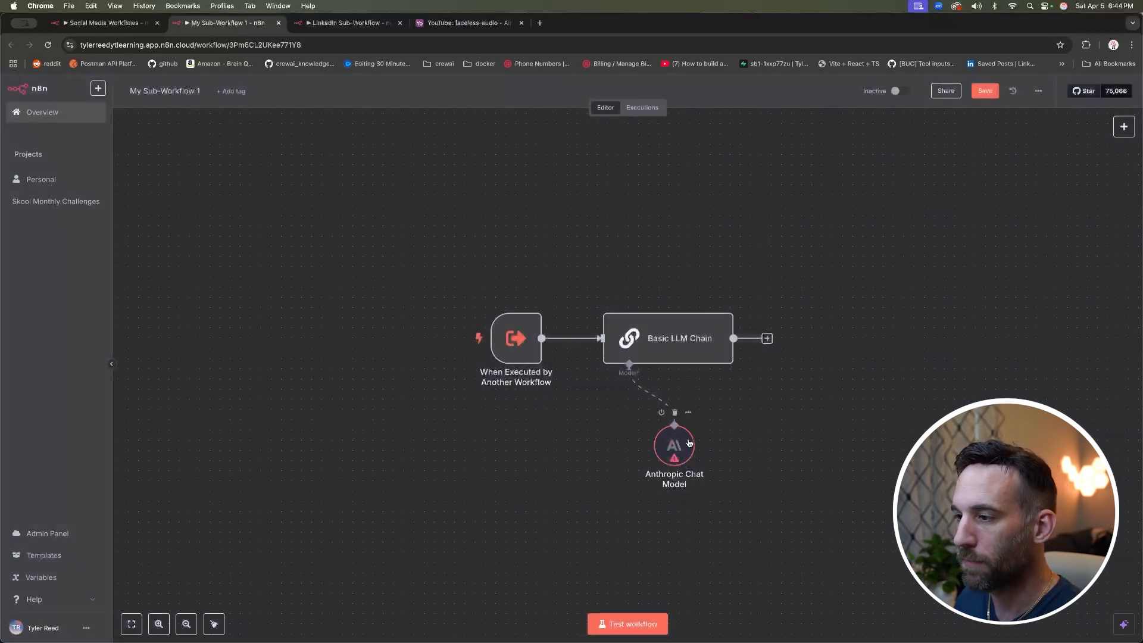
pyautogui.moveTo(632, 441); pyautogui.dragTo(600, 440)
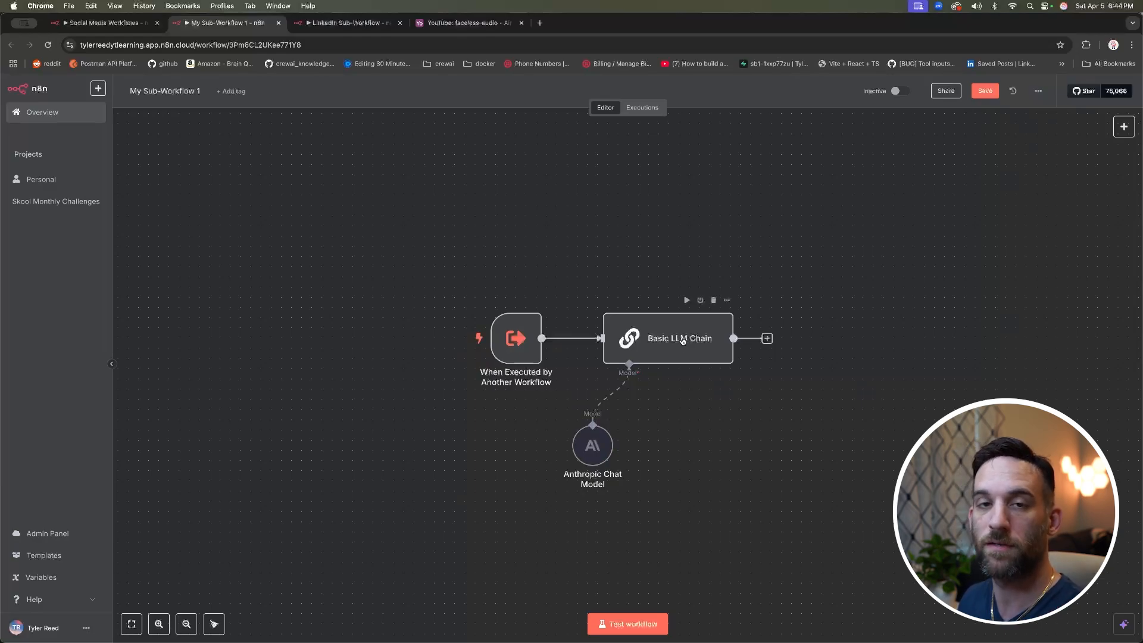
# Step: Turn on Require Specific Output Format in the Basic LLM Chain settings
pyautogui.doubleClick(683, 341)
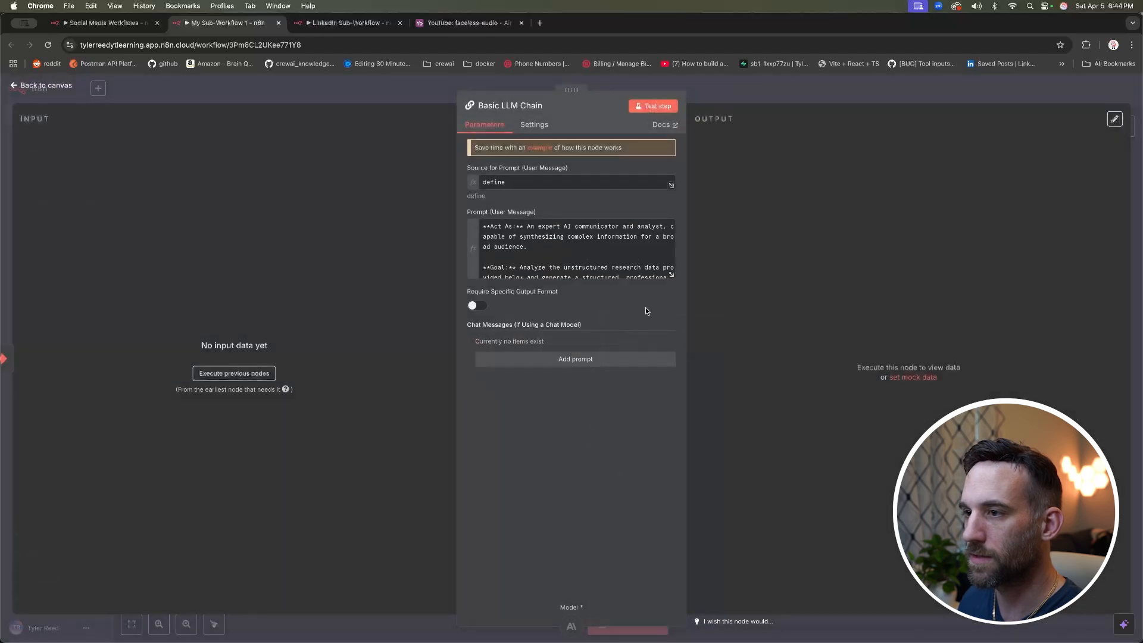
pyautogui.click(474, 306)
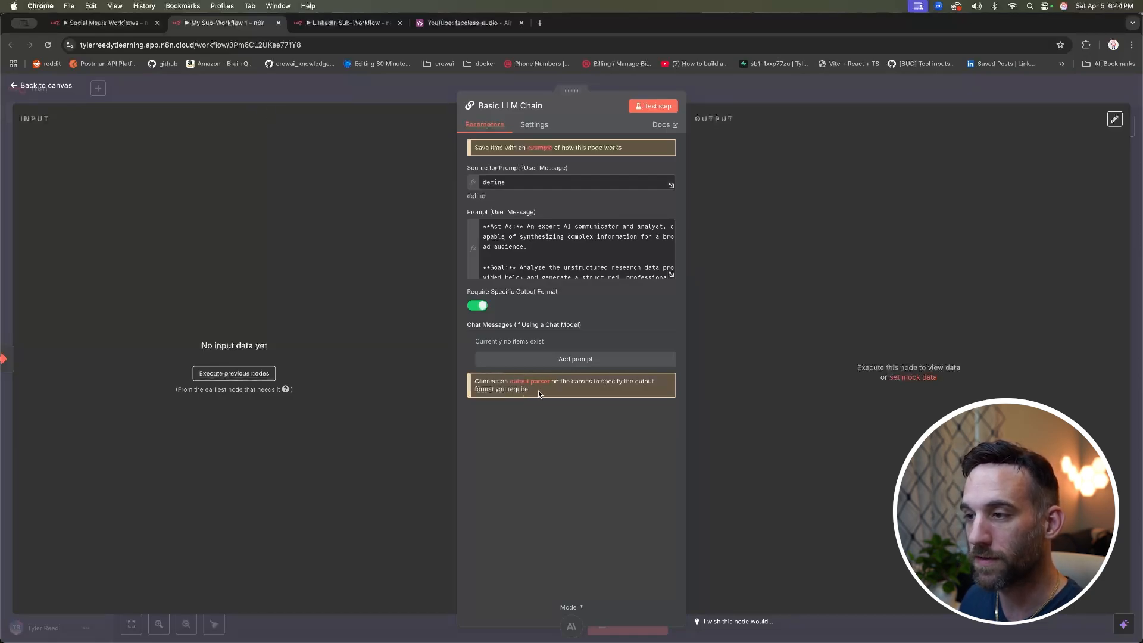
pyautogui.moveTo(538, 390); pyautogui.dragTo(476, 381)
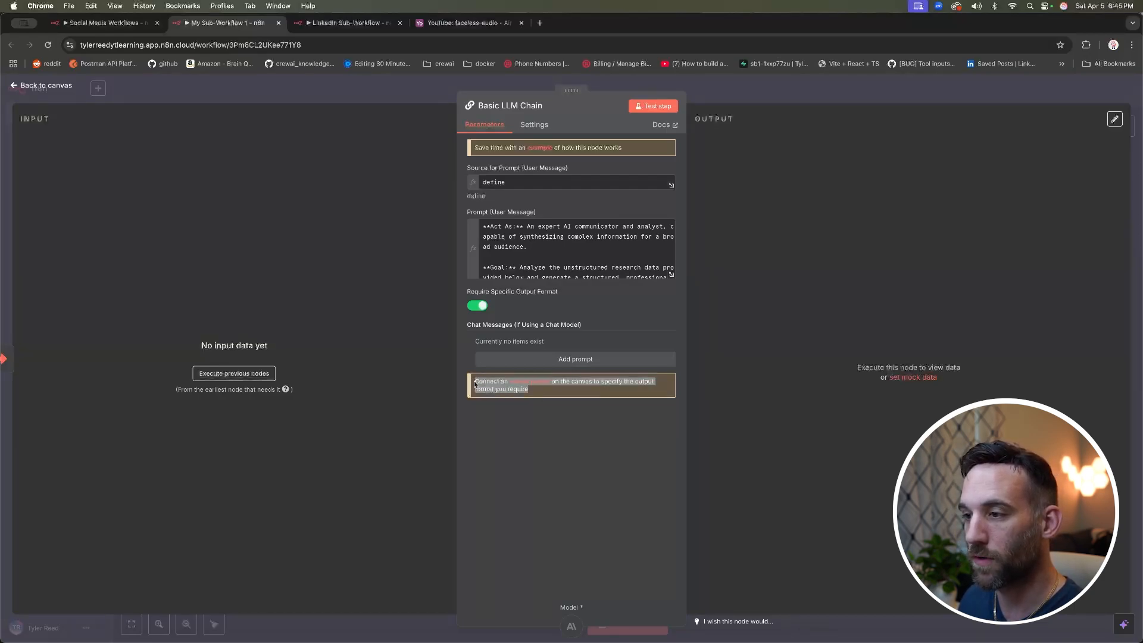
pyautogui.click(533, 398)
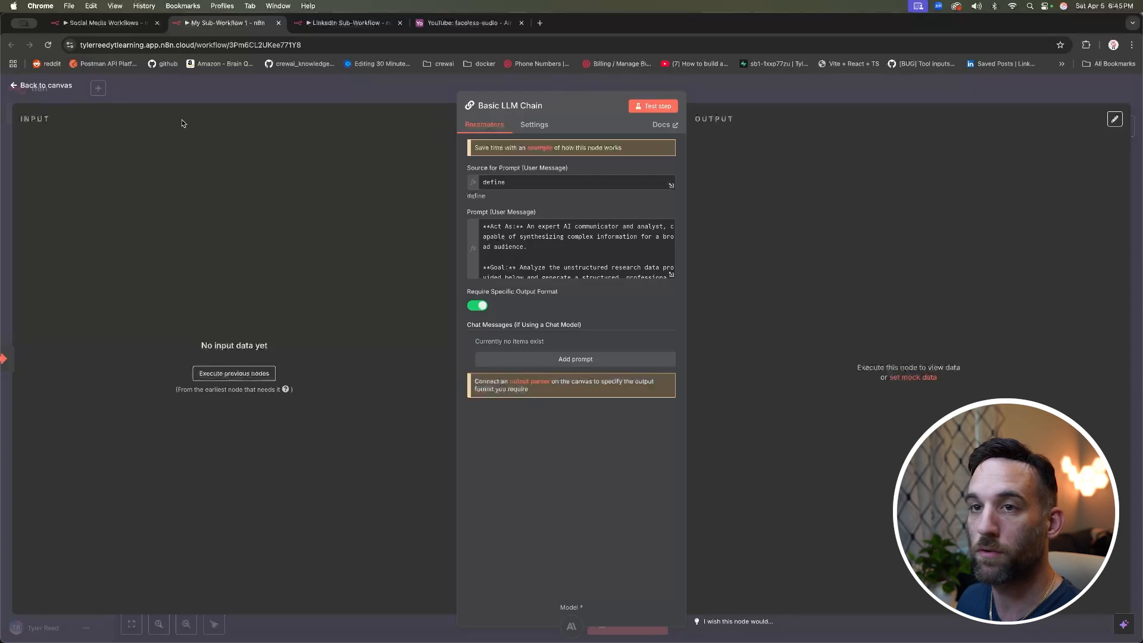
pyautogui.click(64, 89)
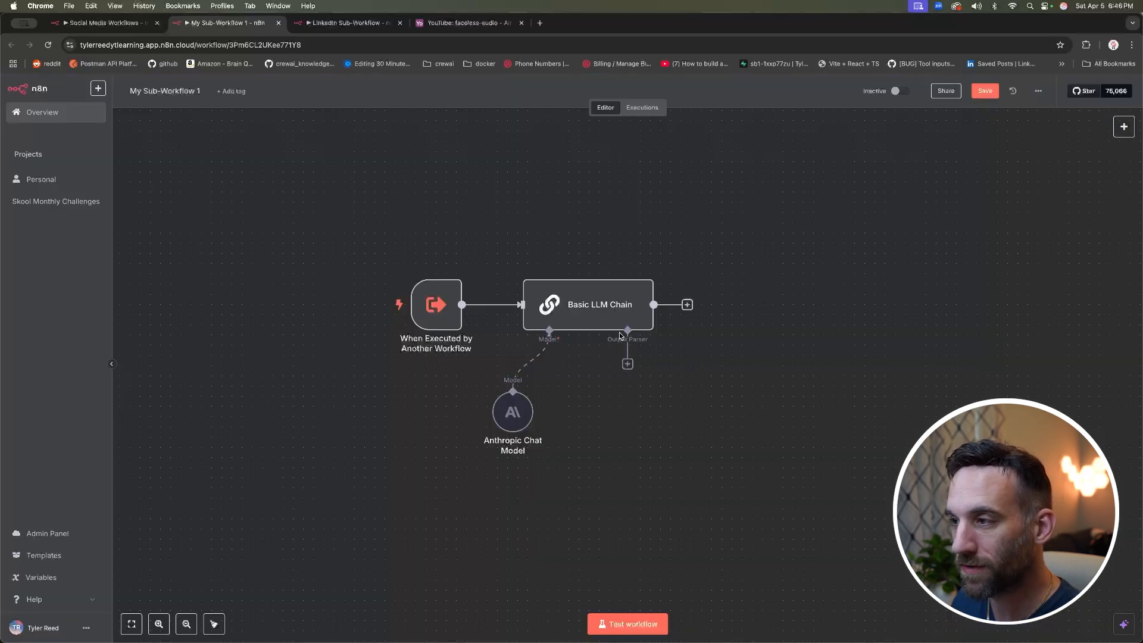
pyautogui.moveTo(625, 331)
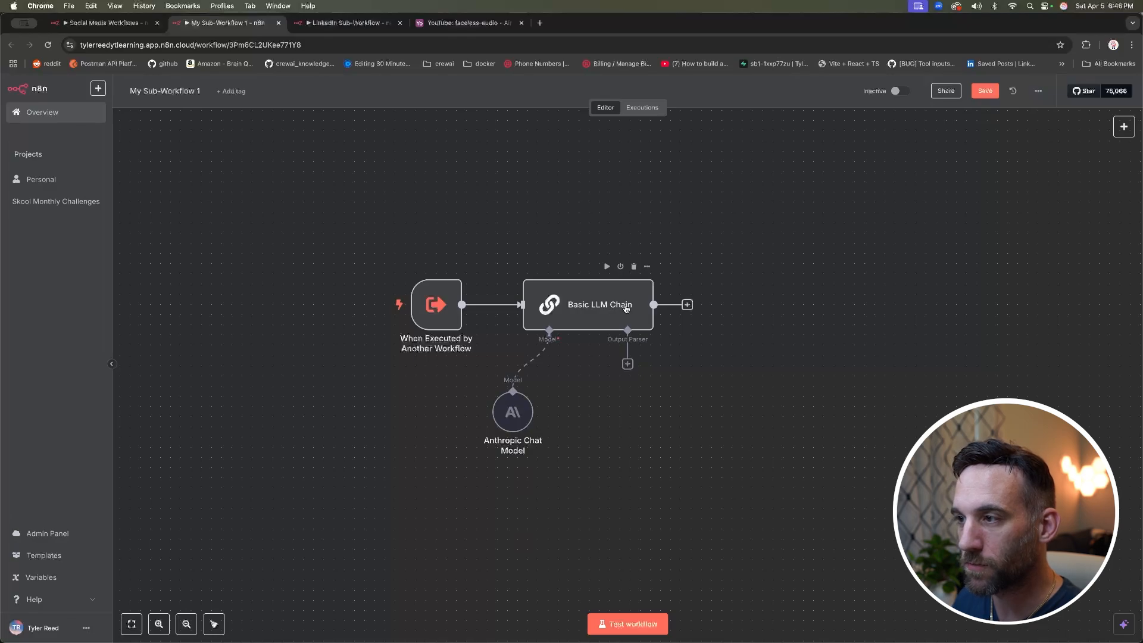
# Step: Add a Structured Output Parser and change its example's first entry to platform: "LinkedIn"
pyautogui.click(629, 365)
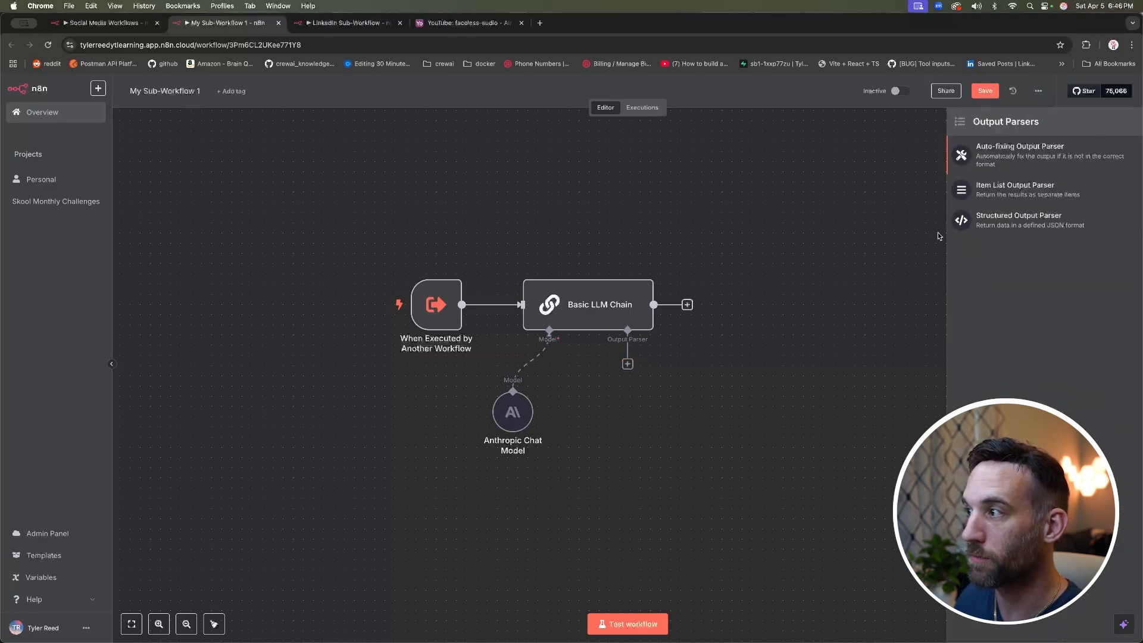
pyautogui.click(1015, 225)
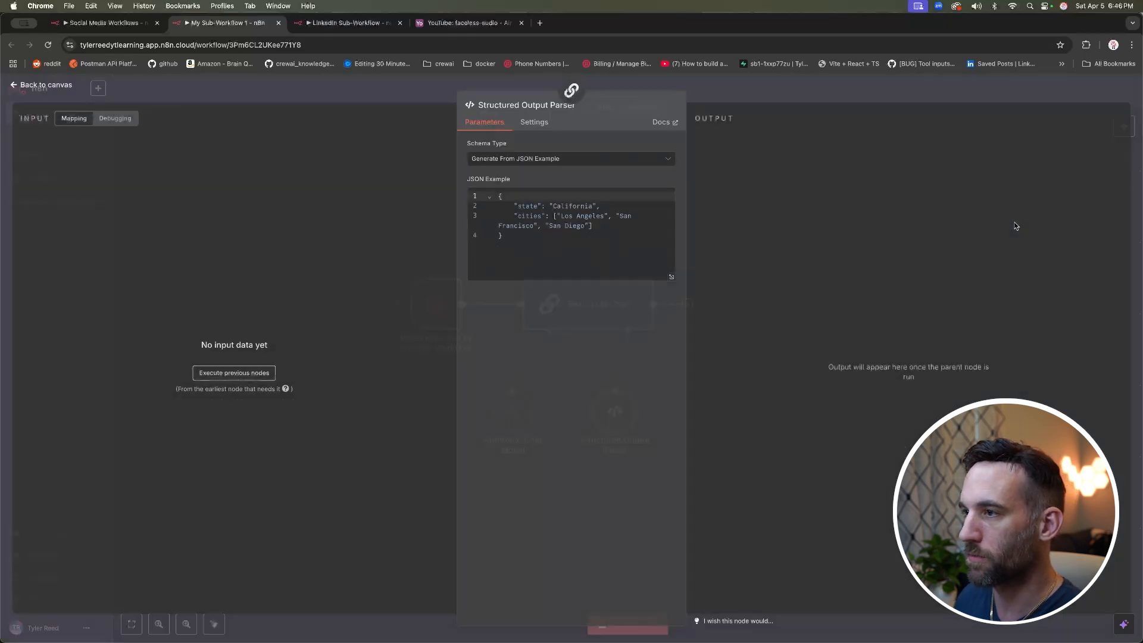
pyautogui.doubleClick(526, 207)
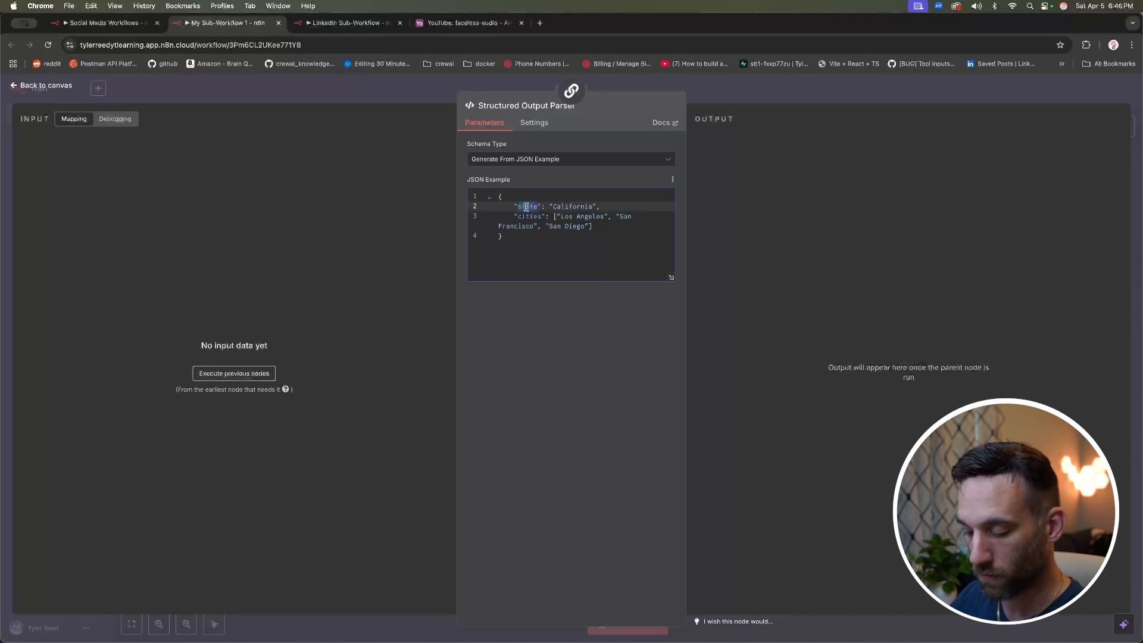
pyautogui.write('platform')
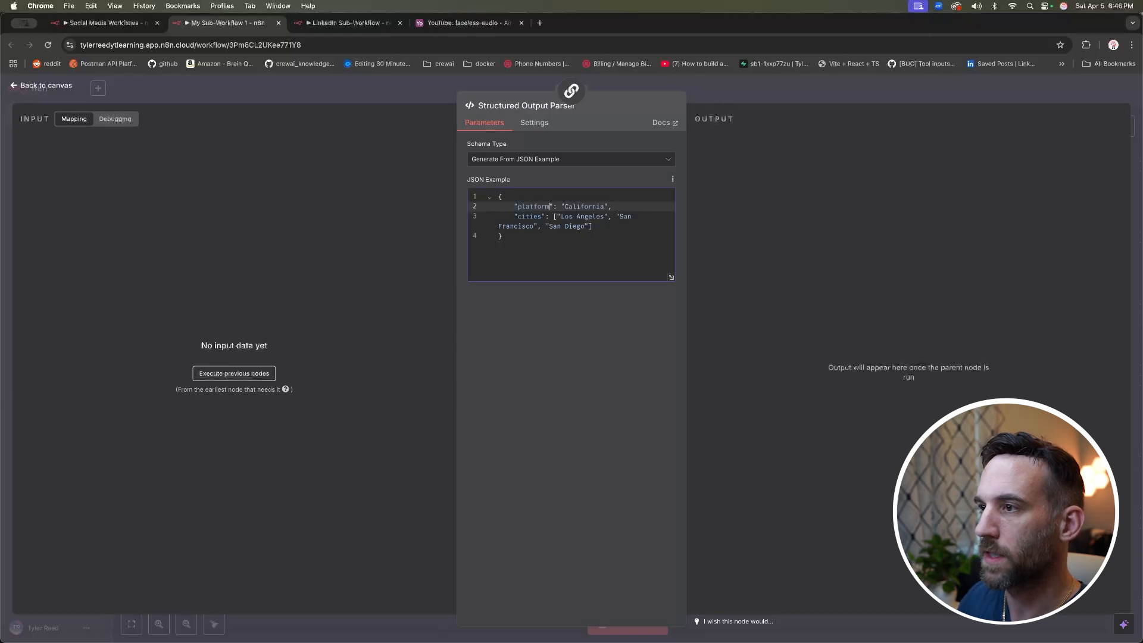
pyautogui.doubleClick(573, 207)
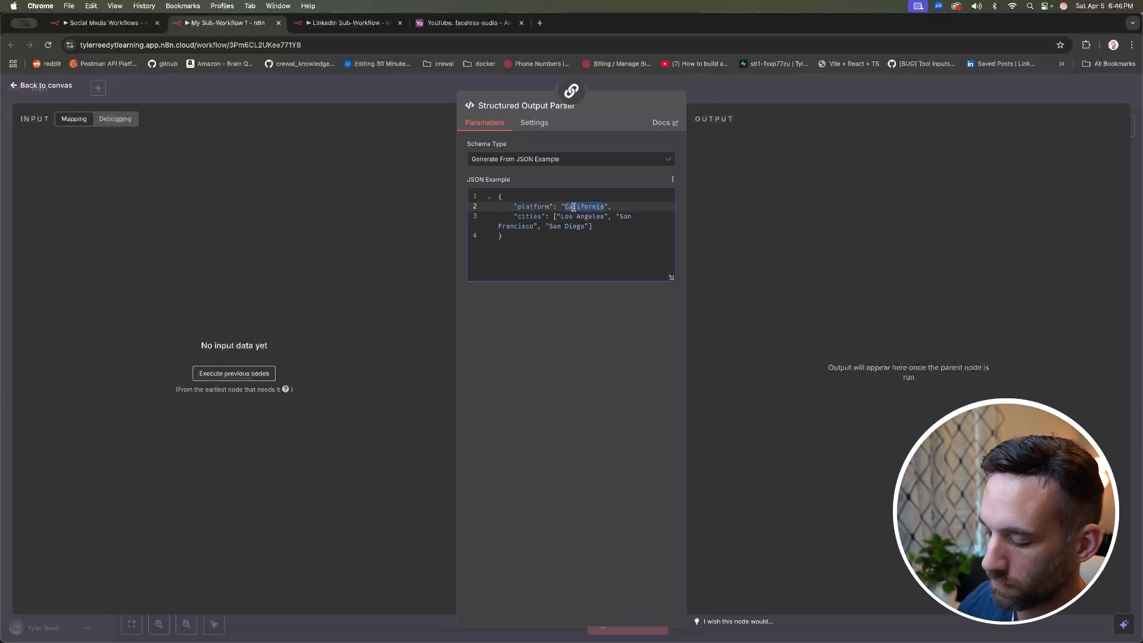
pyautogui.write('LinkedIn')
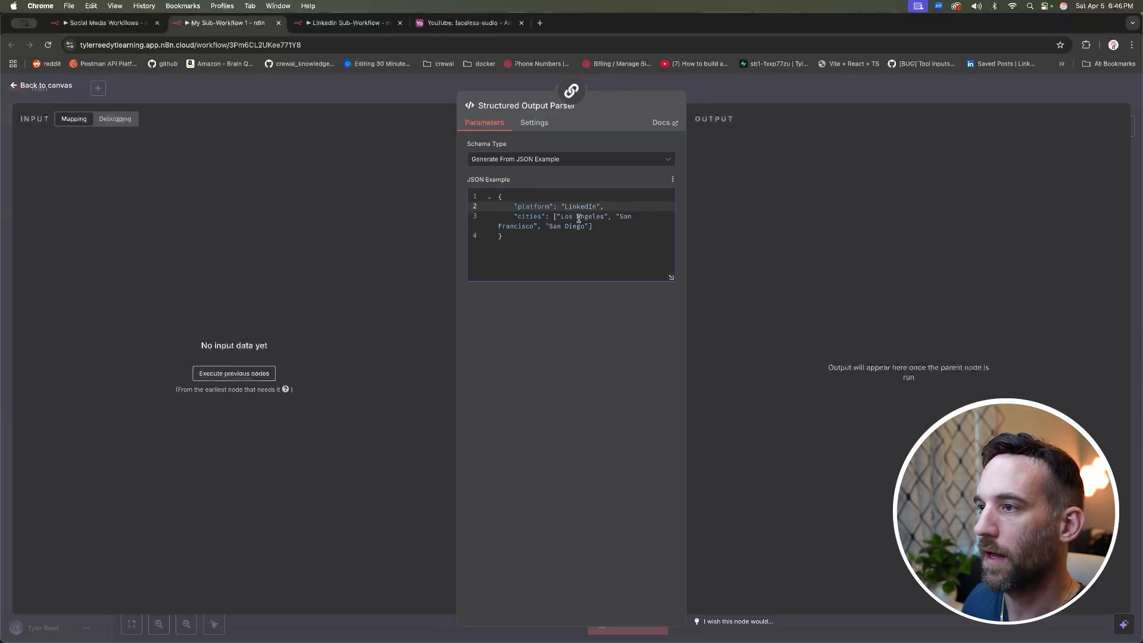
# Step: Replace the cities entry in the JSON example with post: "This is a sample post"
pyautogui.moveTo(593, 227); pyautogui.dragTo(529, 217)
pyautogui.doubleClick(529, 218)
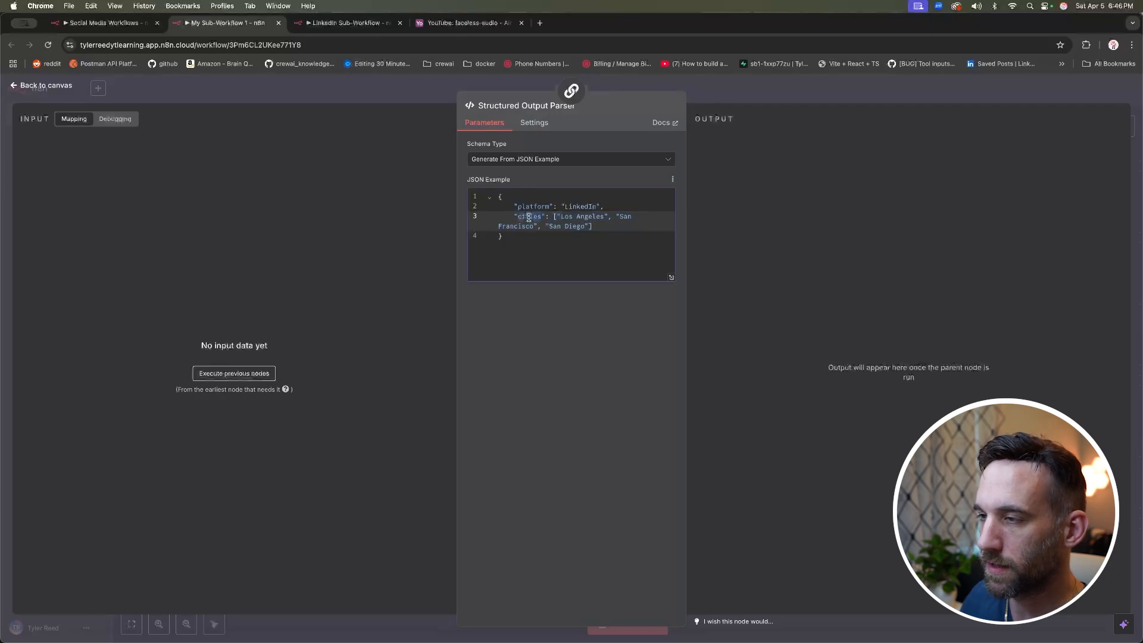
pyautogui.write('post')
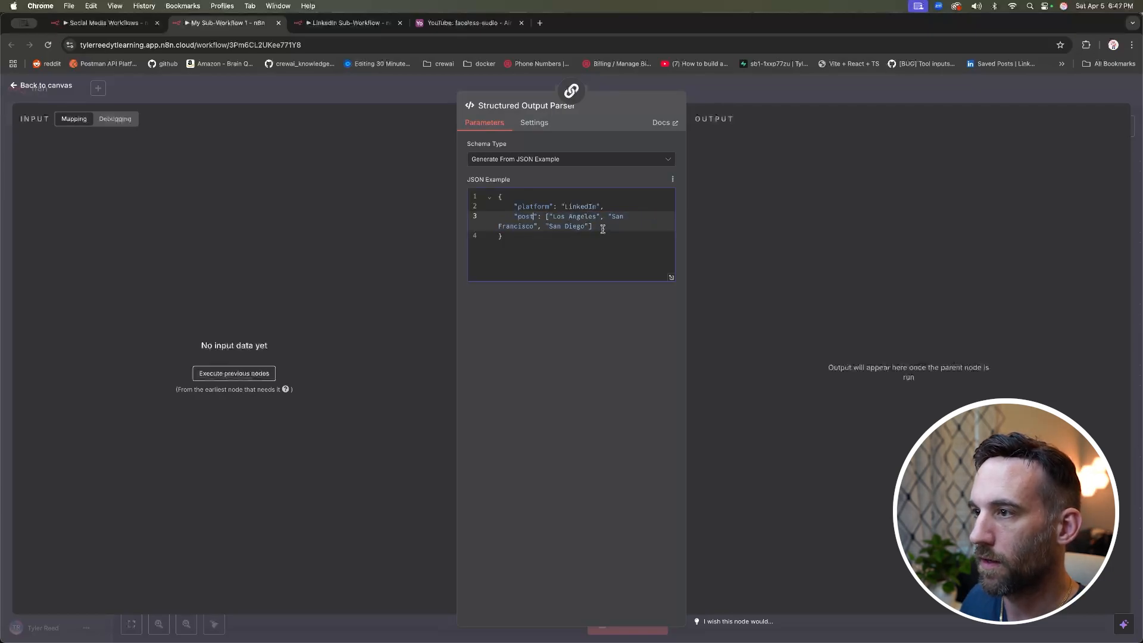
pyautogui.moveTo(593, 227); pyautogui.dragTo(546, 216)
pyautogui.press('BackSpace')
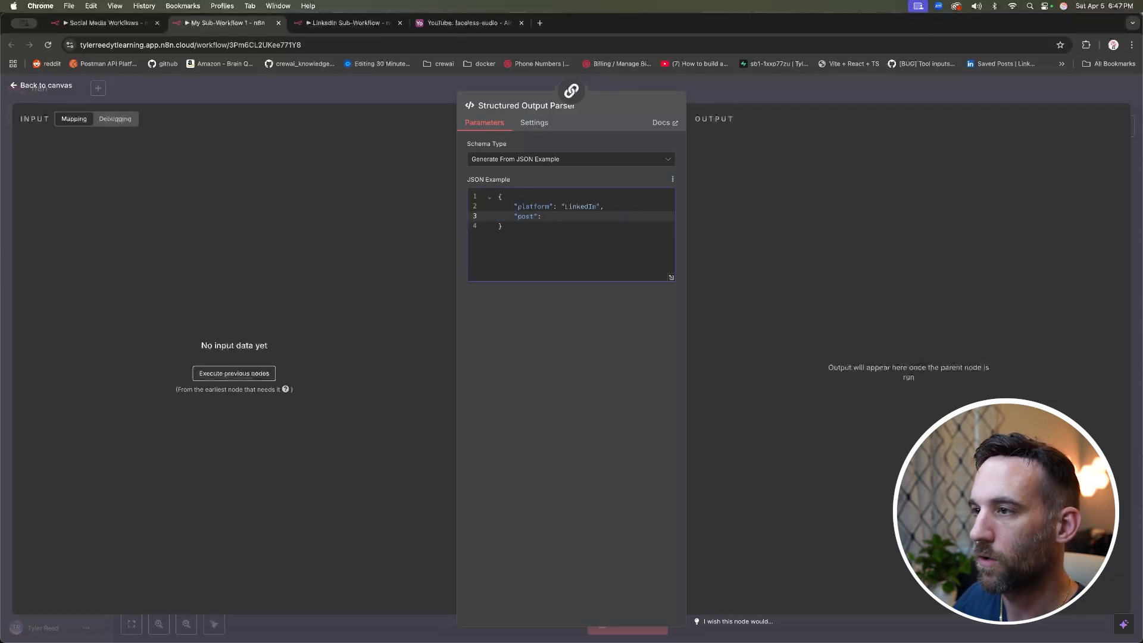
pyautogui.write('"This is a sample post')
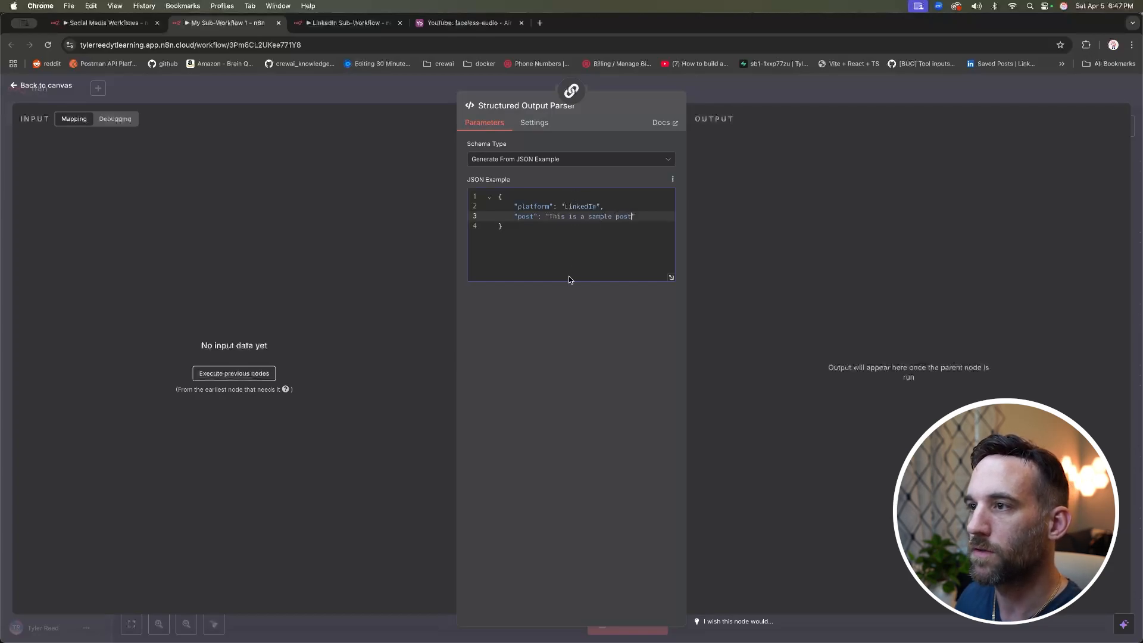
pyautogui.click(533, 228)
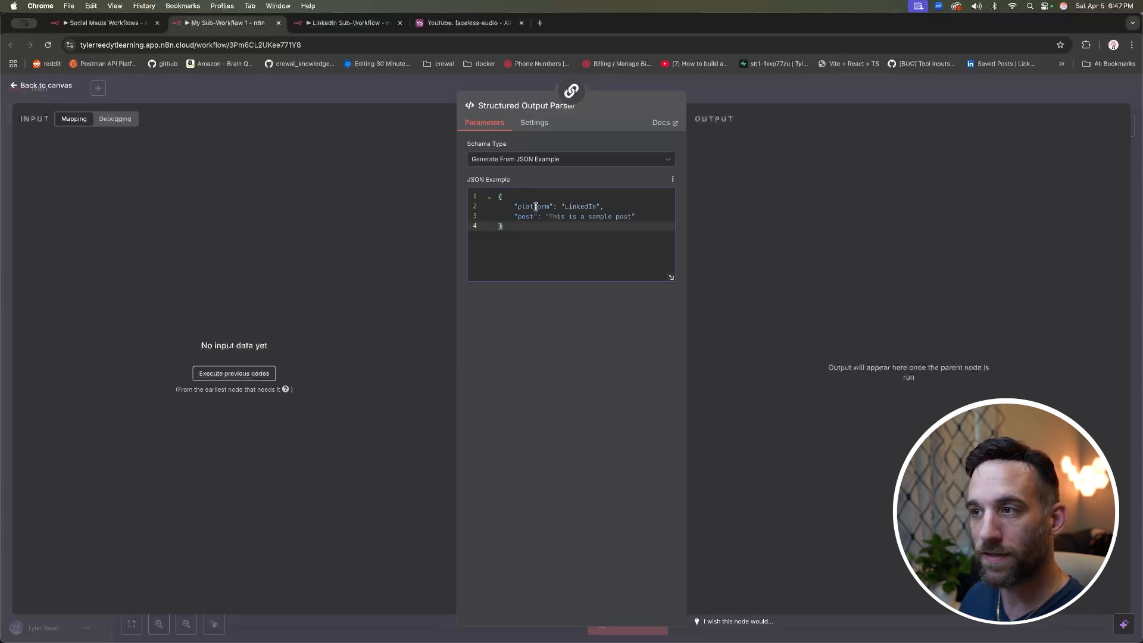
pyautogui.doubleClick(535, 208)
pyautogui.doubleClick(527, 217)
pyautogui.click(543, 229)
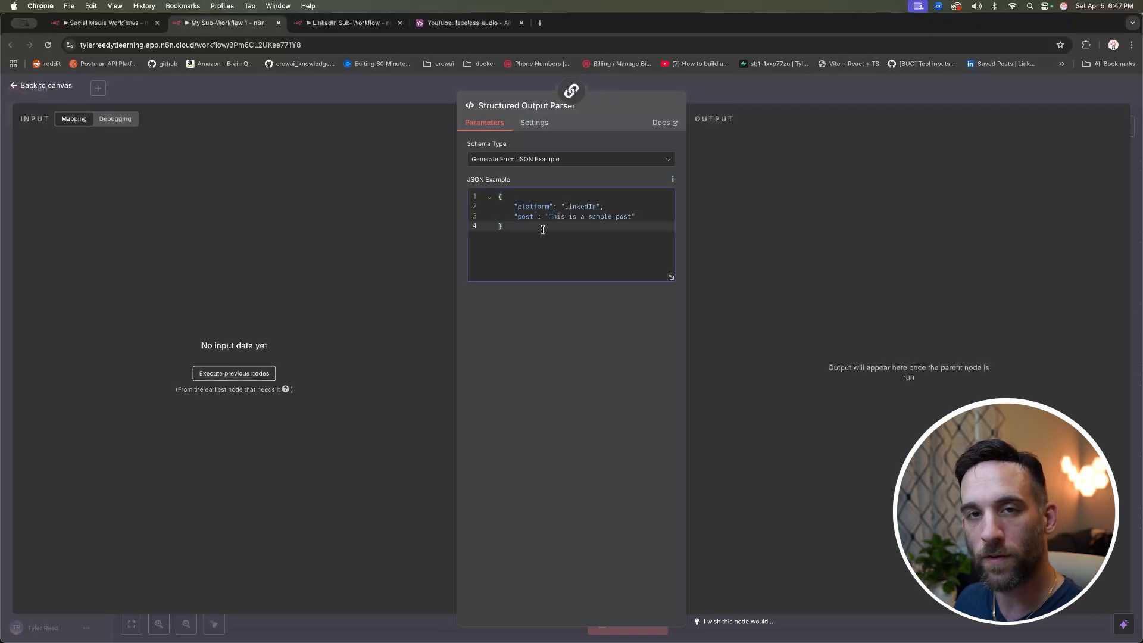
pyautogui.press('Escape')
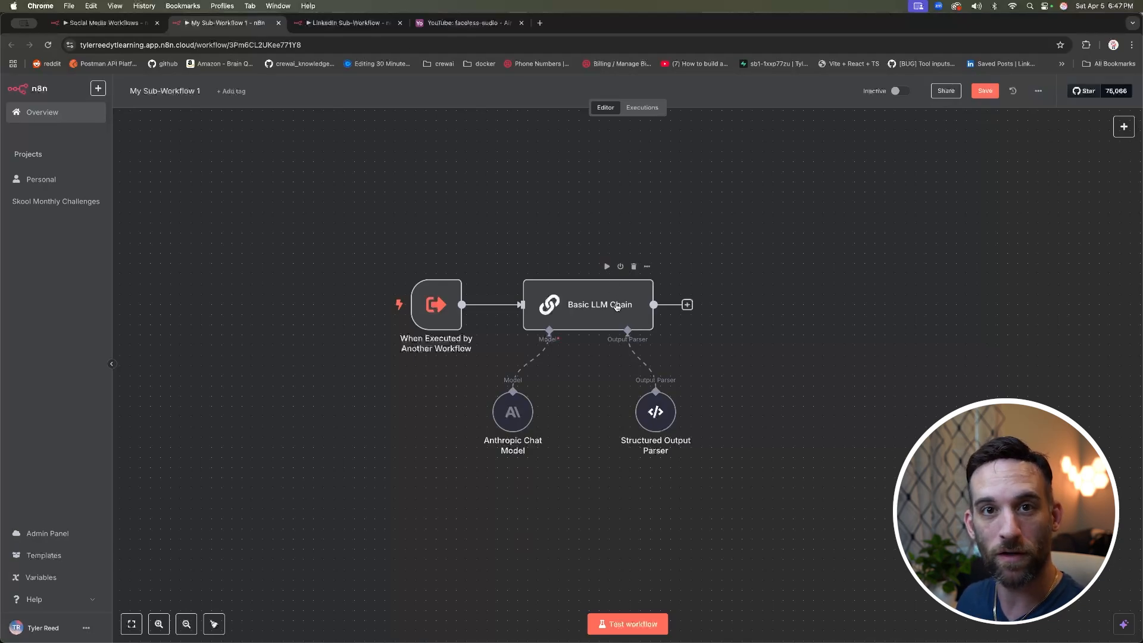
# Step: Replace the My Sub-Workflow 1 title with 'LinkedIn Flow' and commit it
pyautogui.click(190, 91)
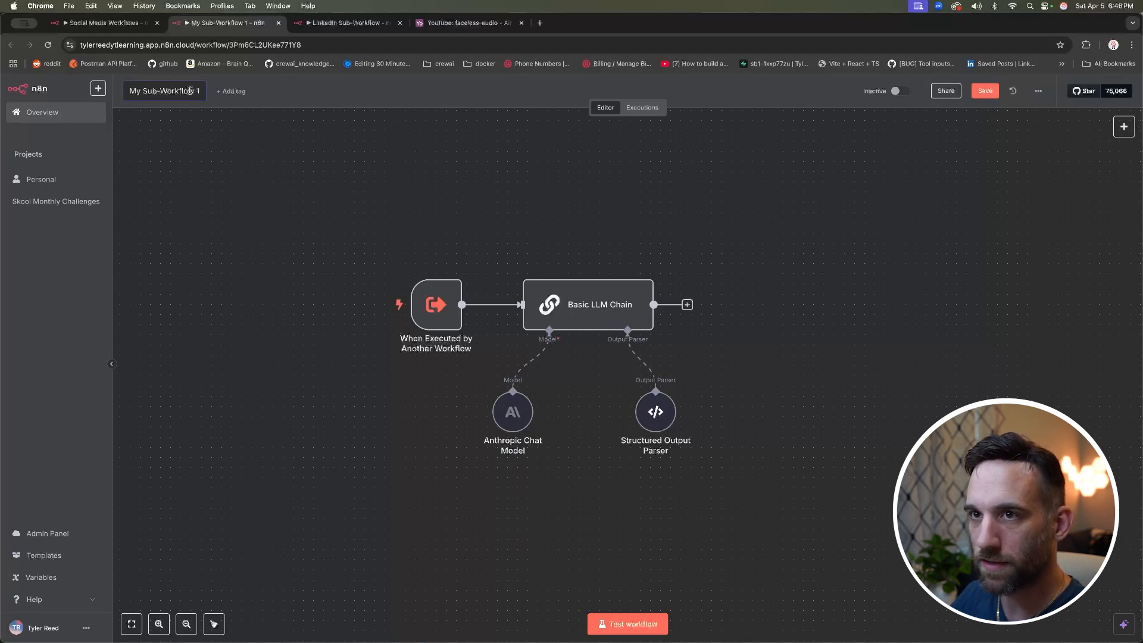
pyautogui.press('super+a')
pyautogui.write('LinkedIn Flow')
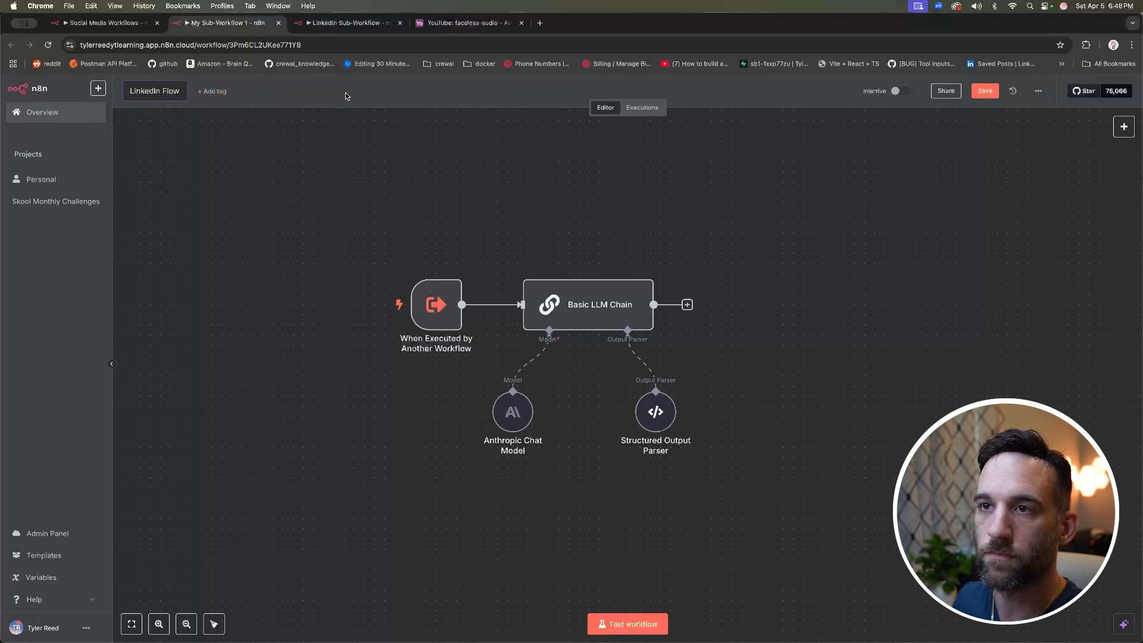
pyautogui.press('Return')
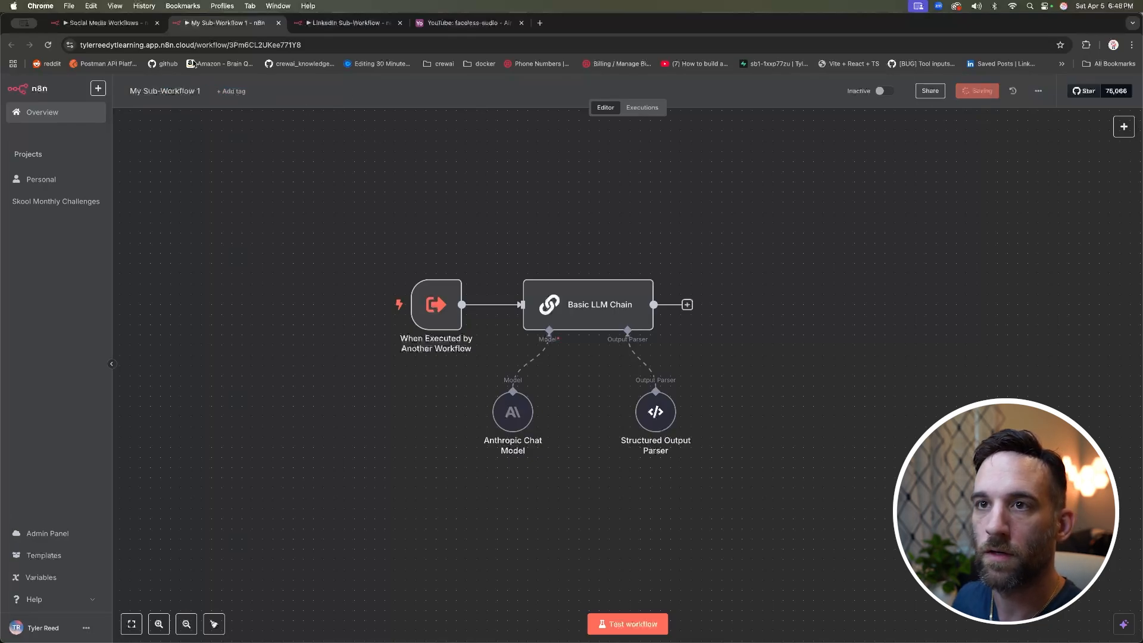
# Step: In the Social Media Workflows tab, set the Execute Workflow node's workflow to LinkedIn Flow
pyautogui.click(105, 25)
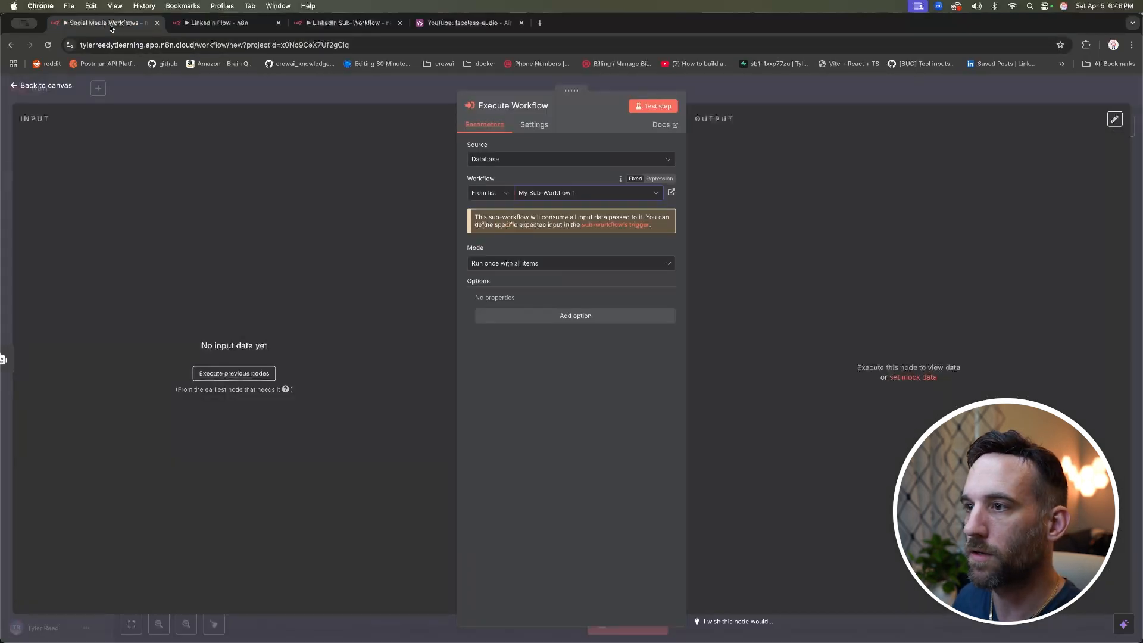
pyautogui.click(225, 93)
pyautogui.moveTo(707, 267); pyautogui.dragTo(702, 229)
pyautogui.doubleClick(703, 229)
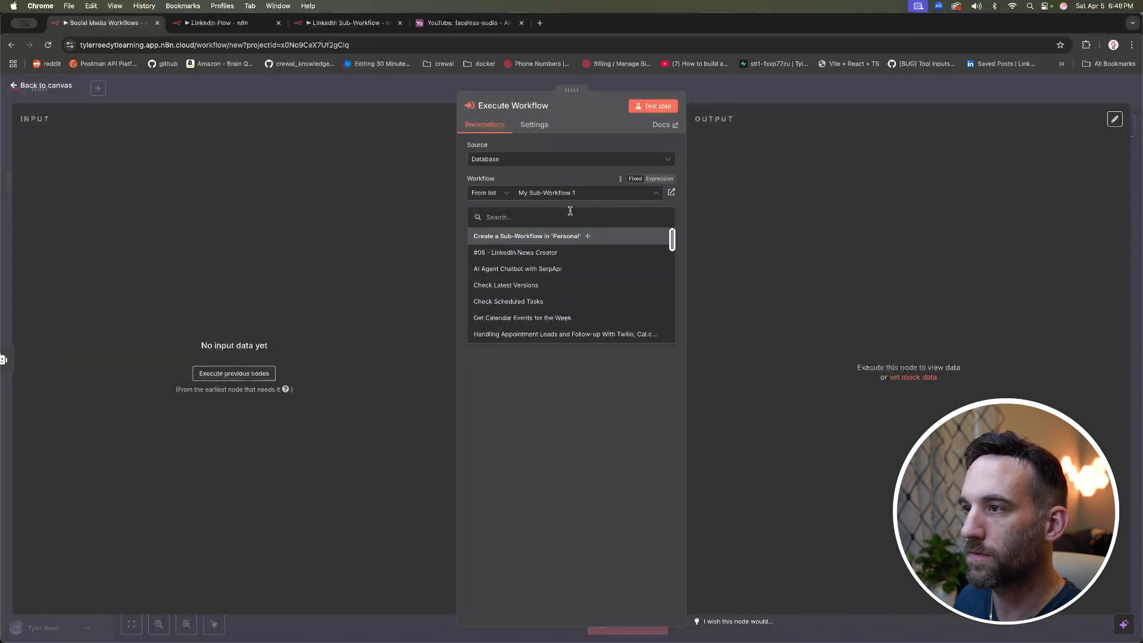
pyautogui.scroll(-5, 576, 251)
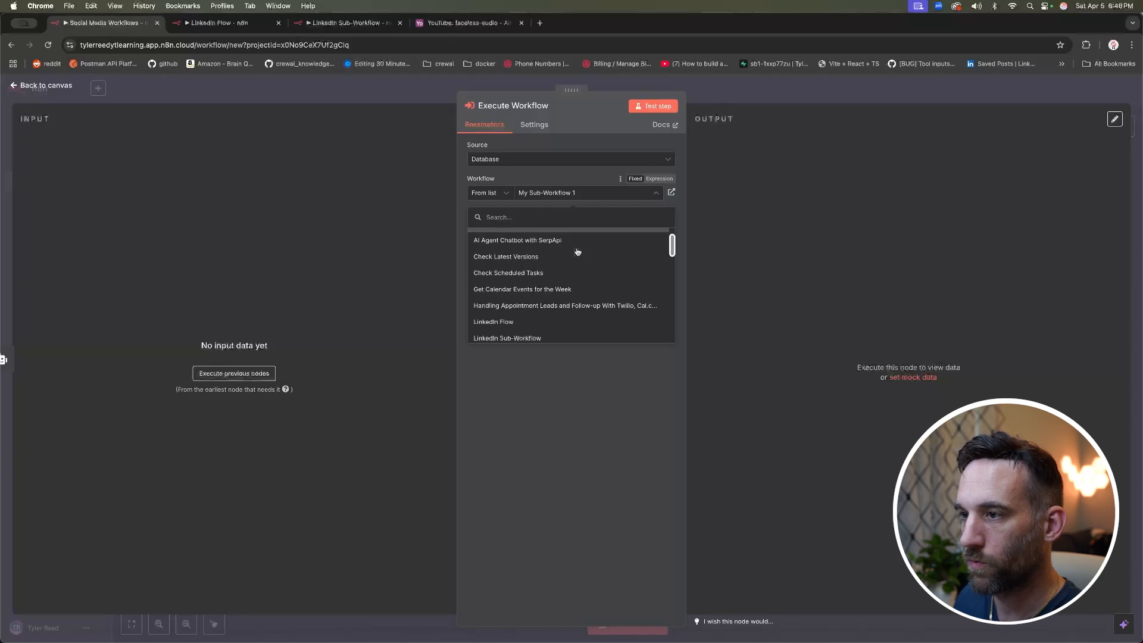
pyautogui.click(547, 252)
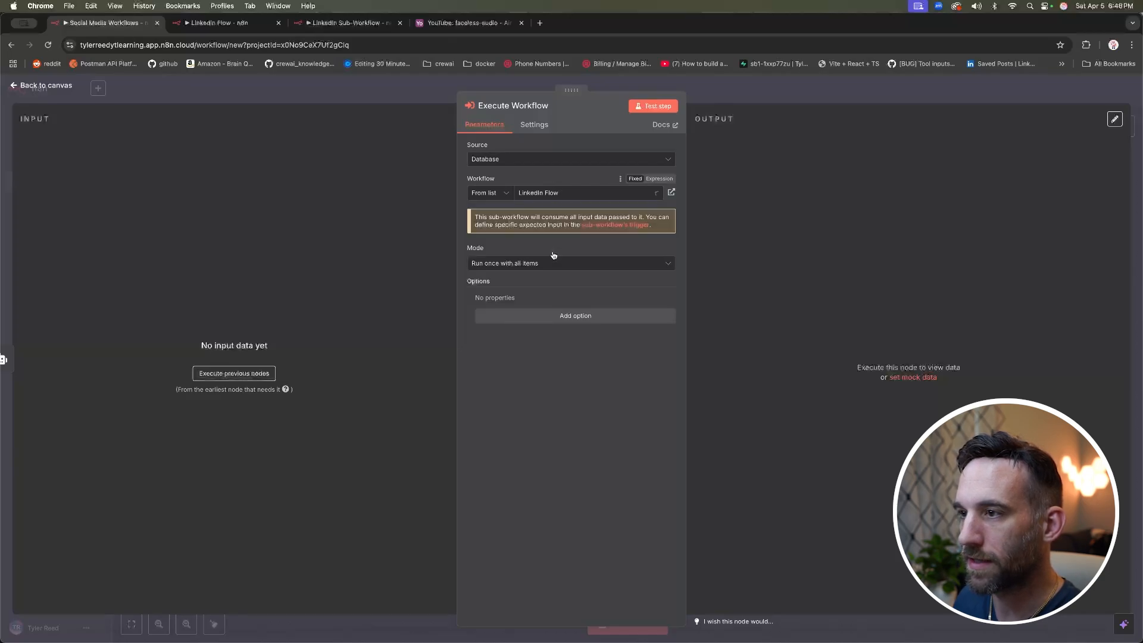
pyautogui.click(160, 84)
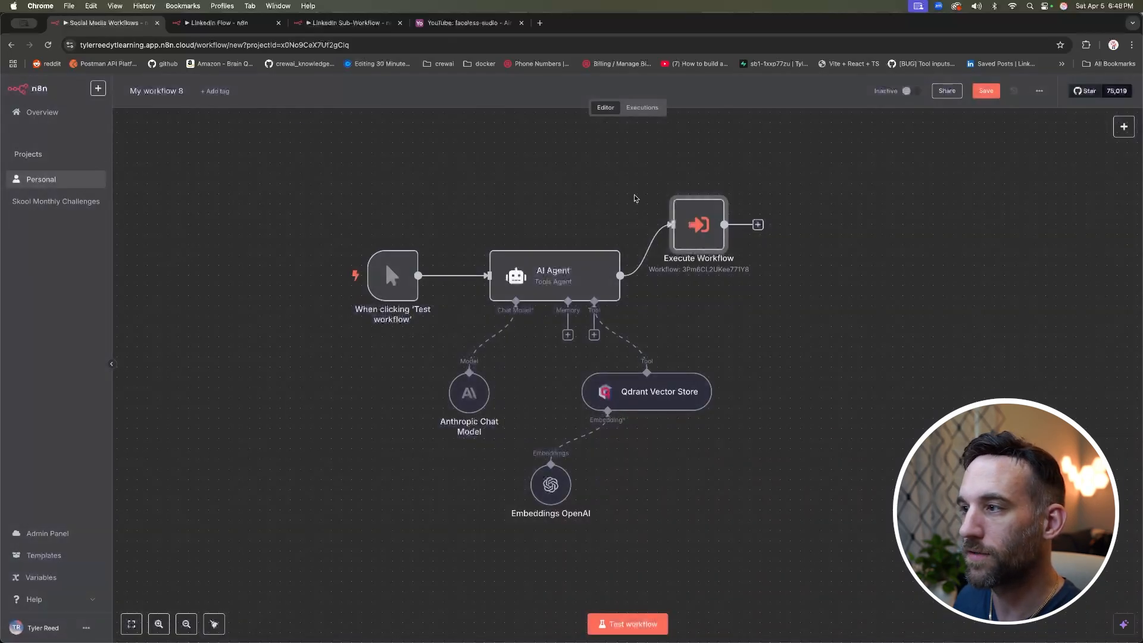
# Step: Branch a new Execute A Sub Workflow node off the AI Agent output beside Execute Workflow
pyautogui.moveTo(689, 227); pyautogui.dragTo(710, 217)
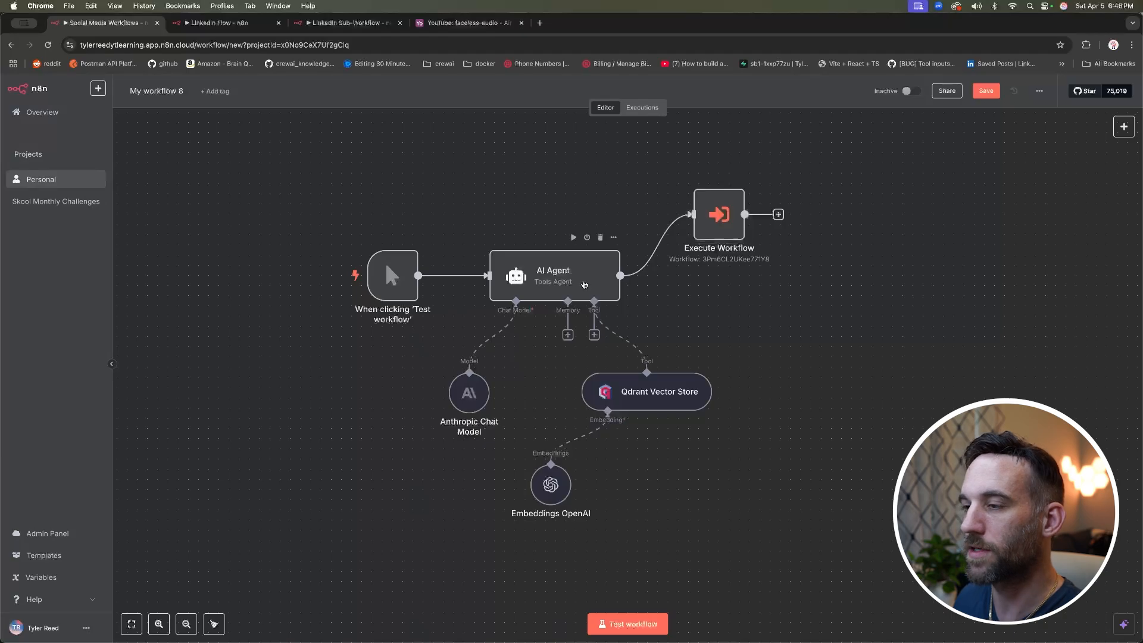
pyautogui.hscroll(2, 575, 273)
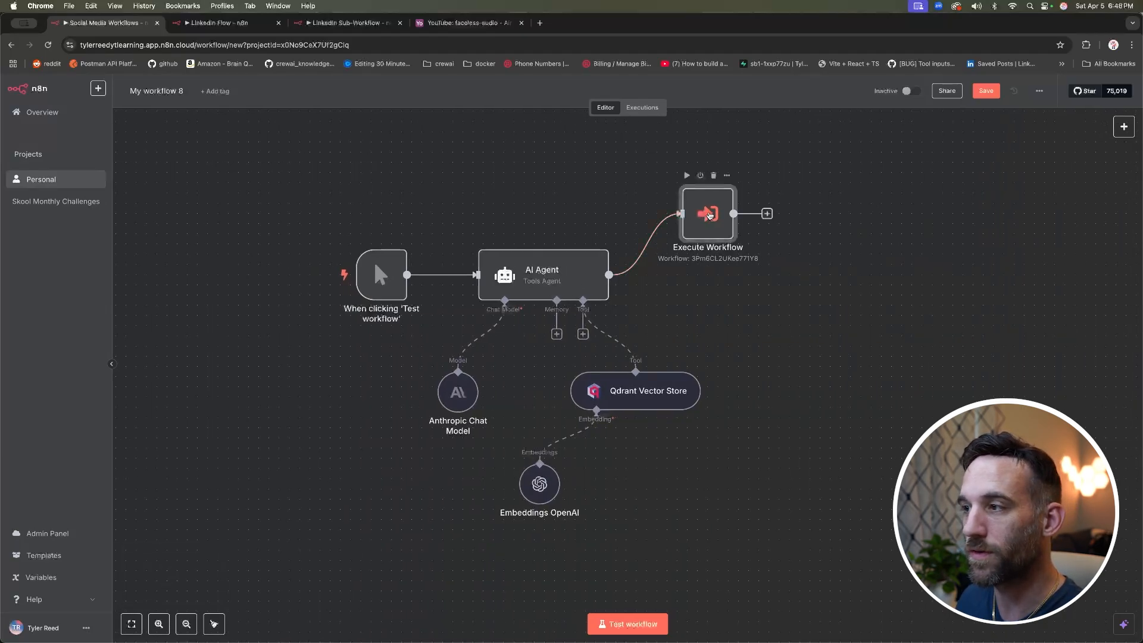
pyautogui.moveTo(706, 210); pyautogui.dragTo(716, 179)
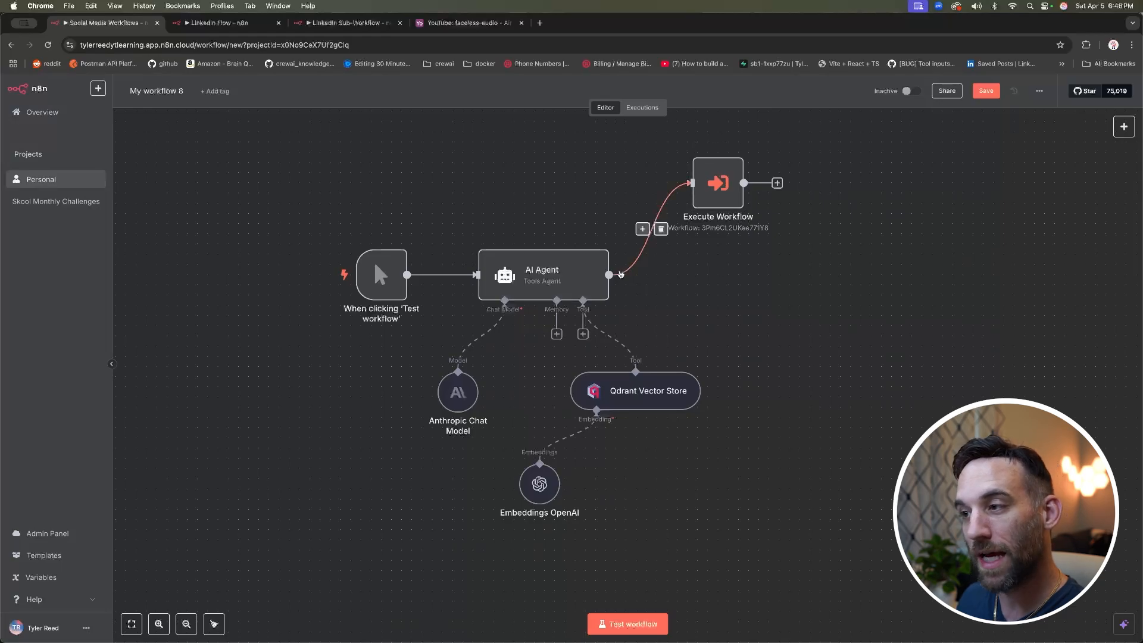
pyautogui.moveTo(607, 275); pyautogui.dragTo(676, 293)
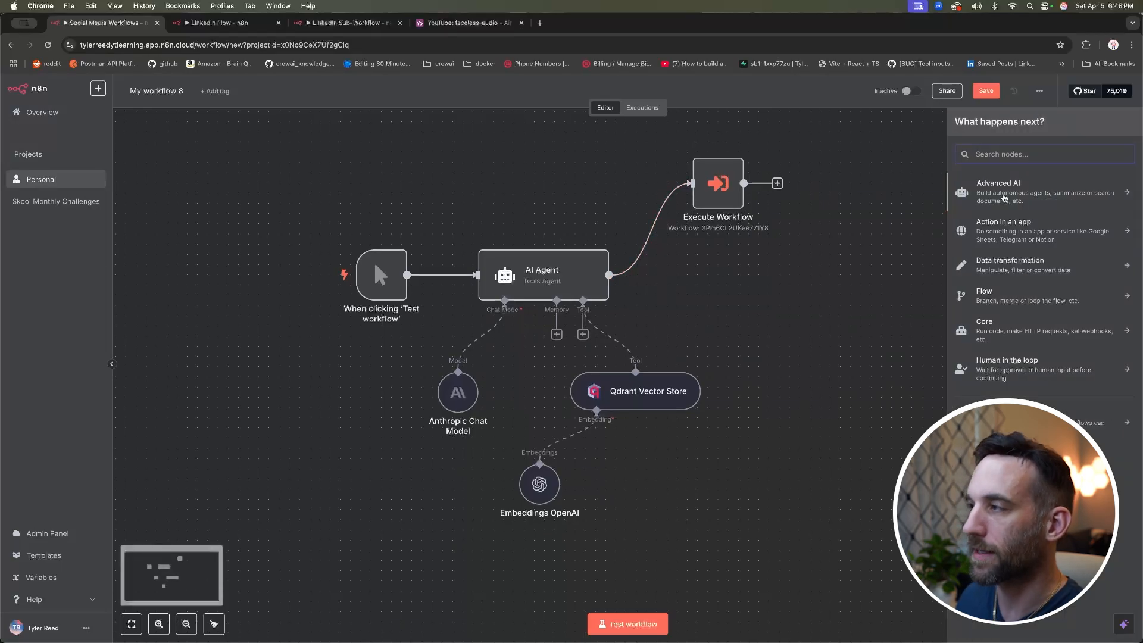
pyautogui.write('workf')
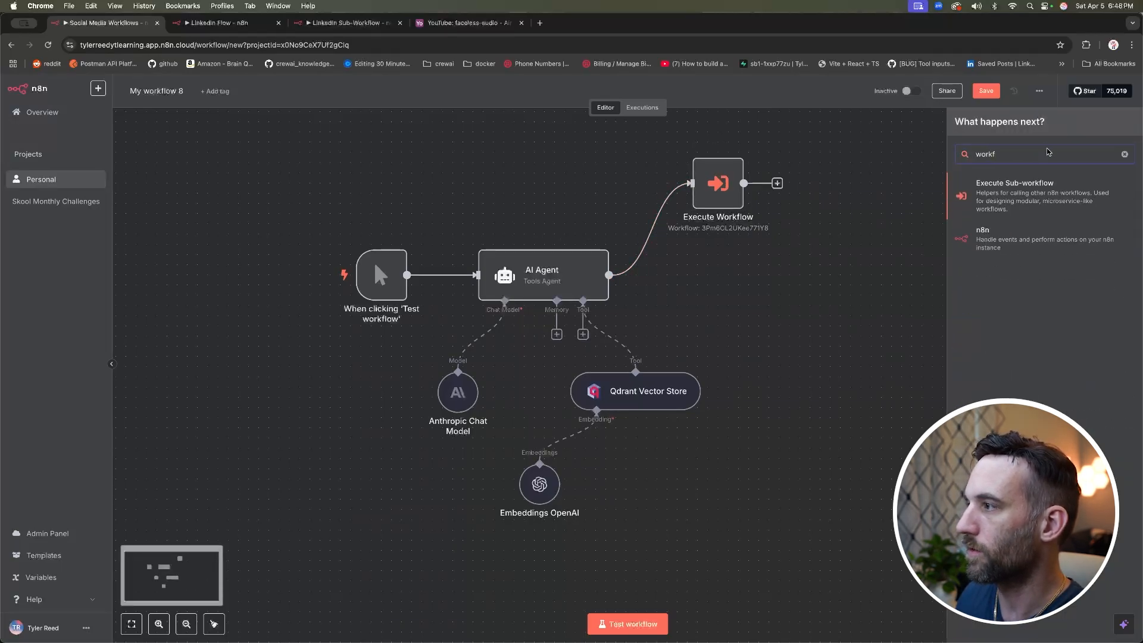
pyautogui.click(1030, 196)
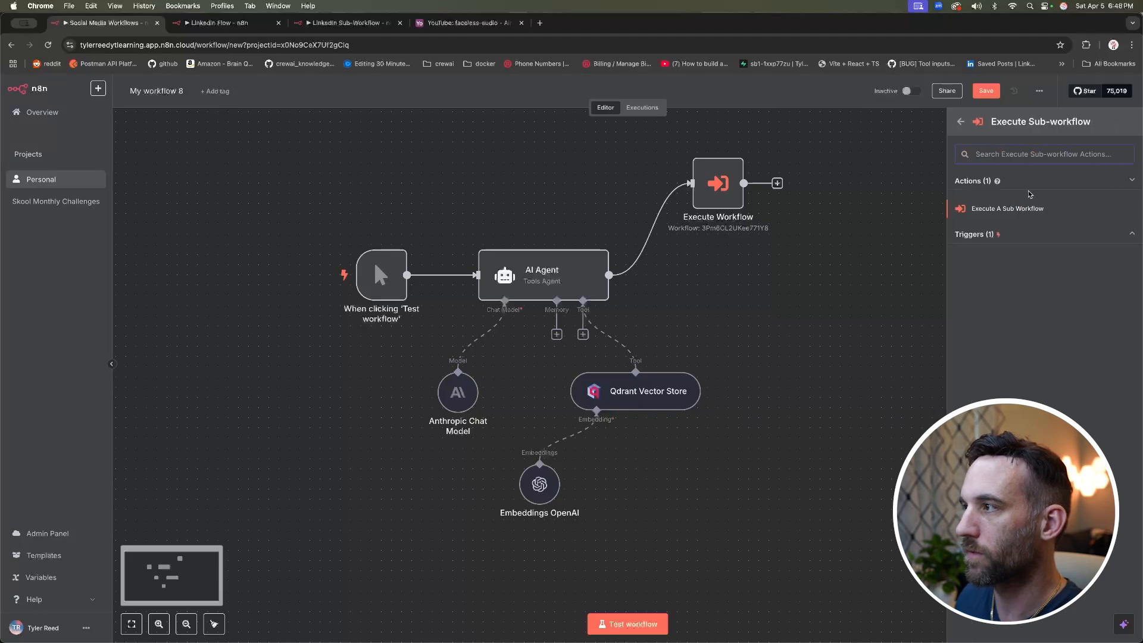
pyautogui.click(1003, 210)
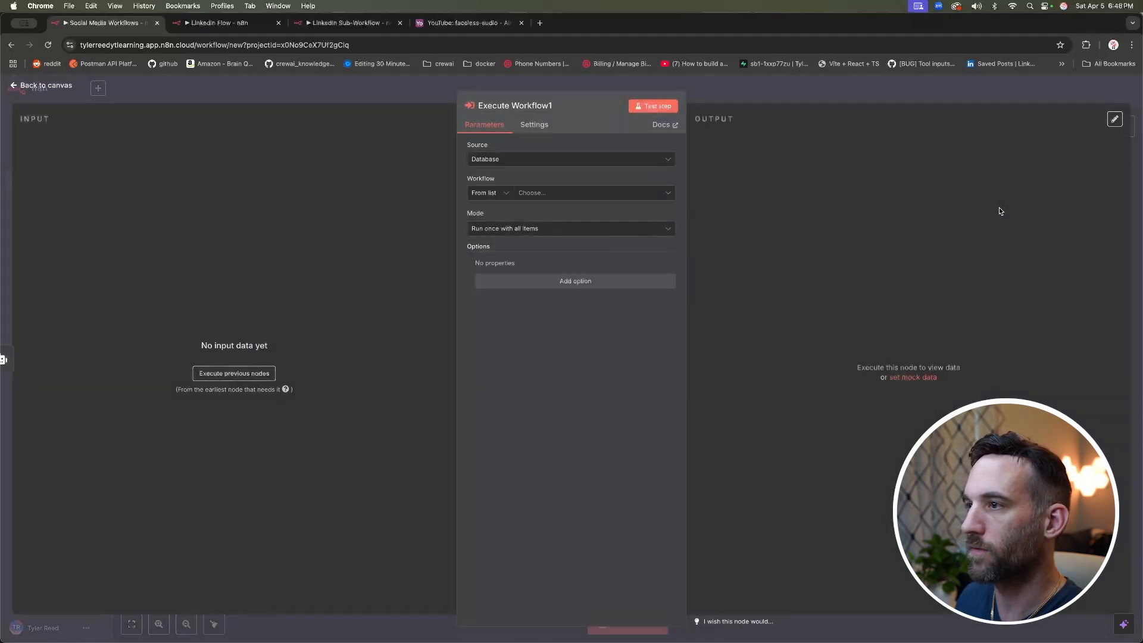
pyautogui.click(234, 88)
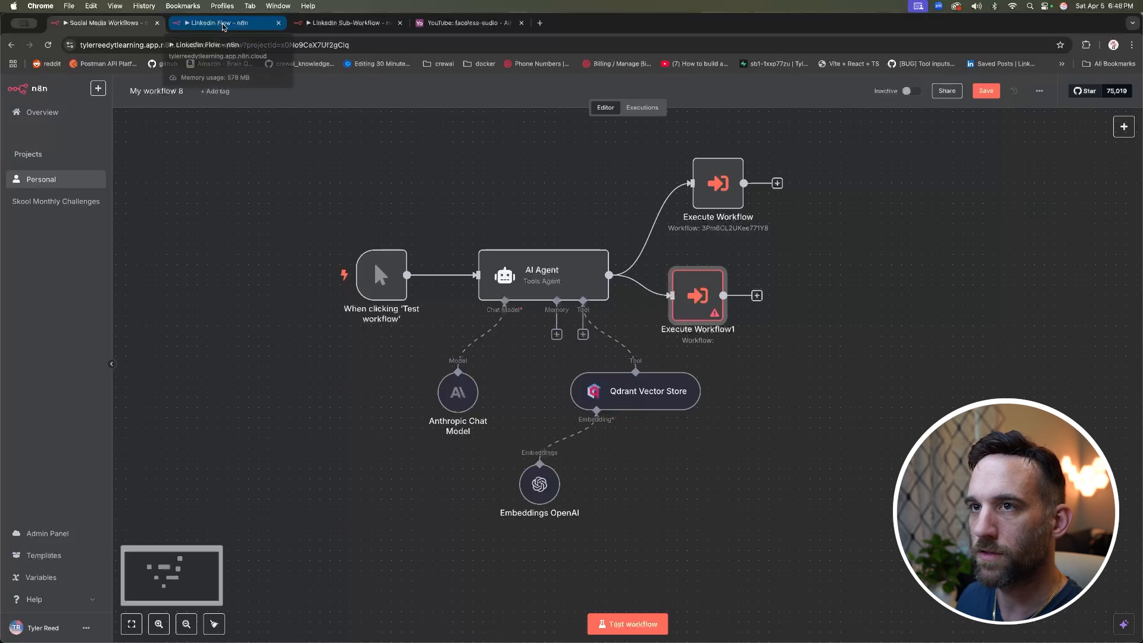
# Step: Close the LinkedIn Sub-Workflow tab and duplicate LinkedIn Flow as 'X Flow'
pyautogui.click(365, 24)
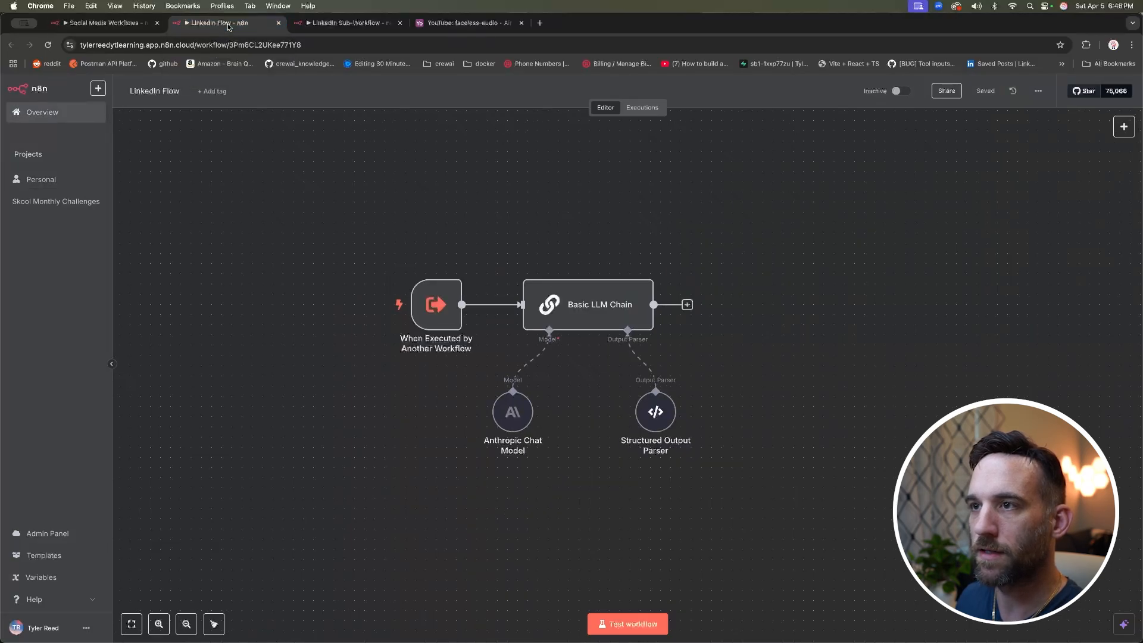
pyautogui.click(399, 23)
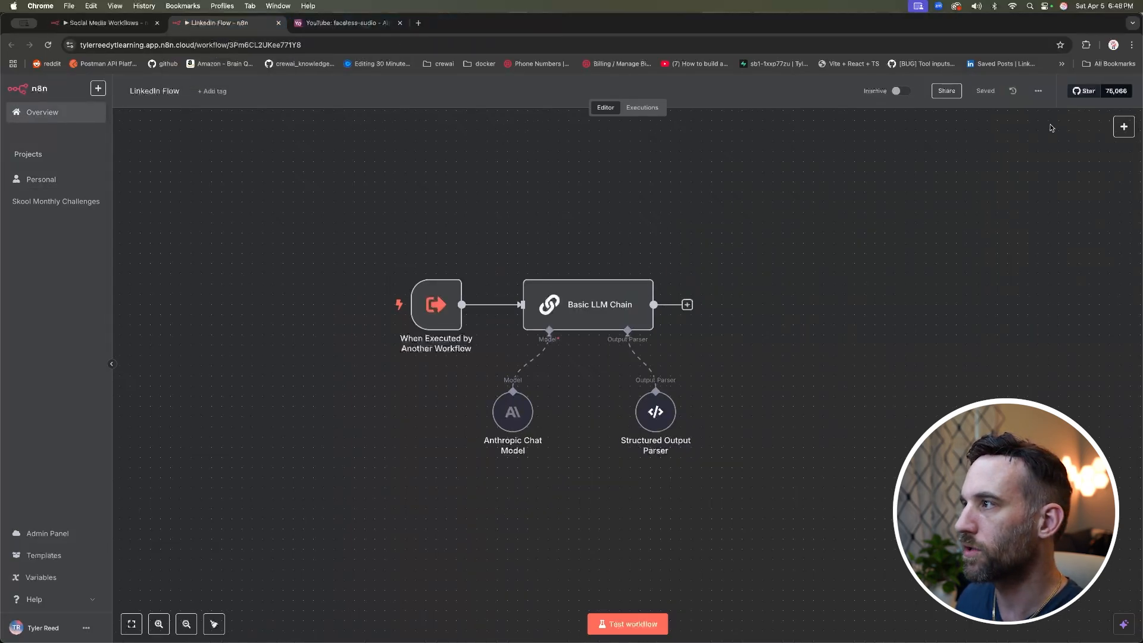
pyautogui.click(1038, 90)
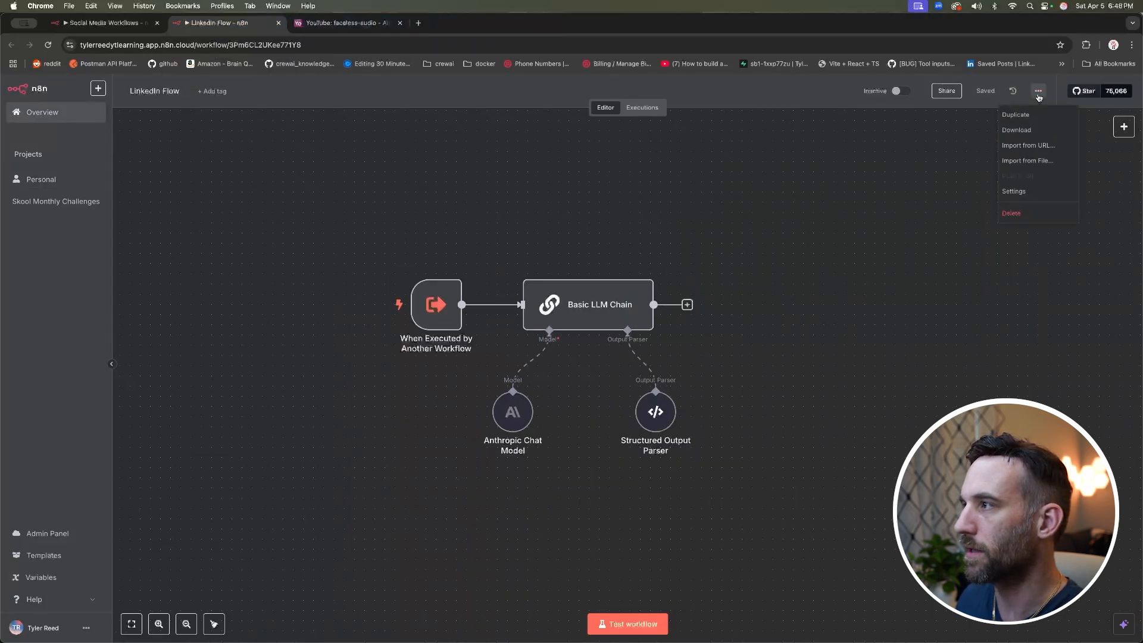
pyautogui.click(909, 171)
pyautogui.click(1038, 91)
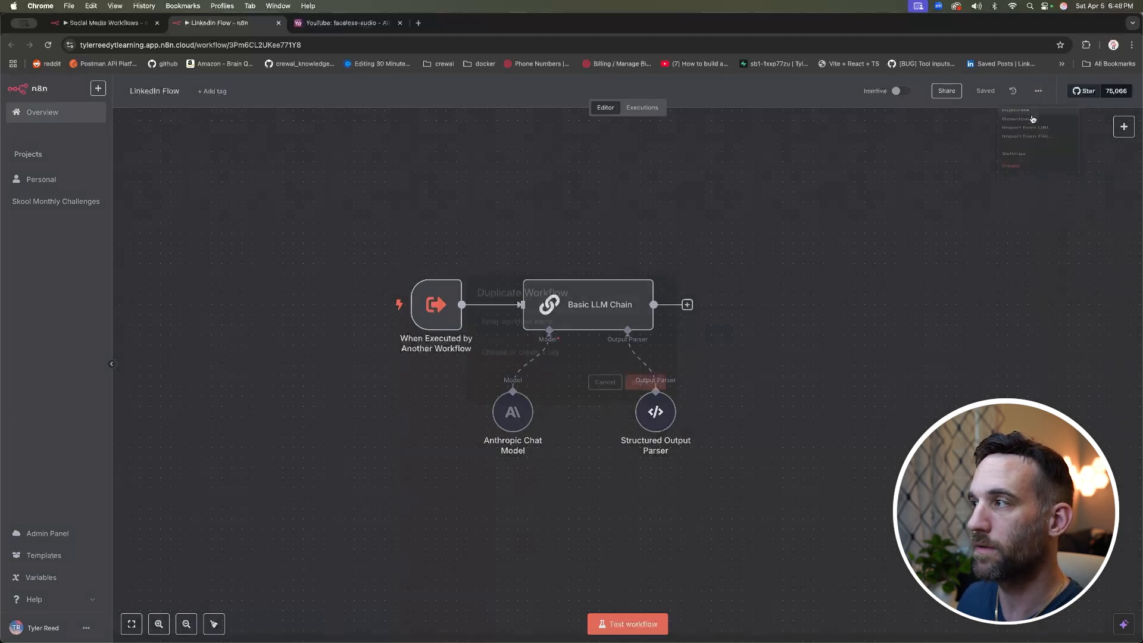
pyautogui.click(1032, 116)
pyautogui.moveTo(555, 330); pyautogui.dragTo(477, 331)
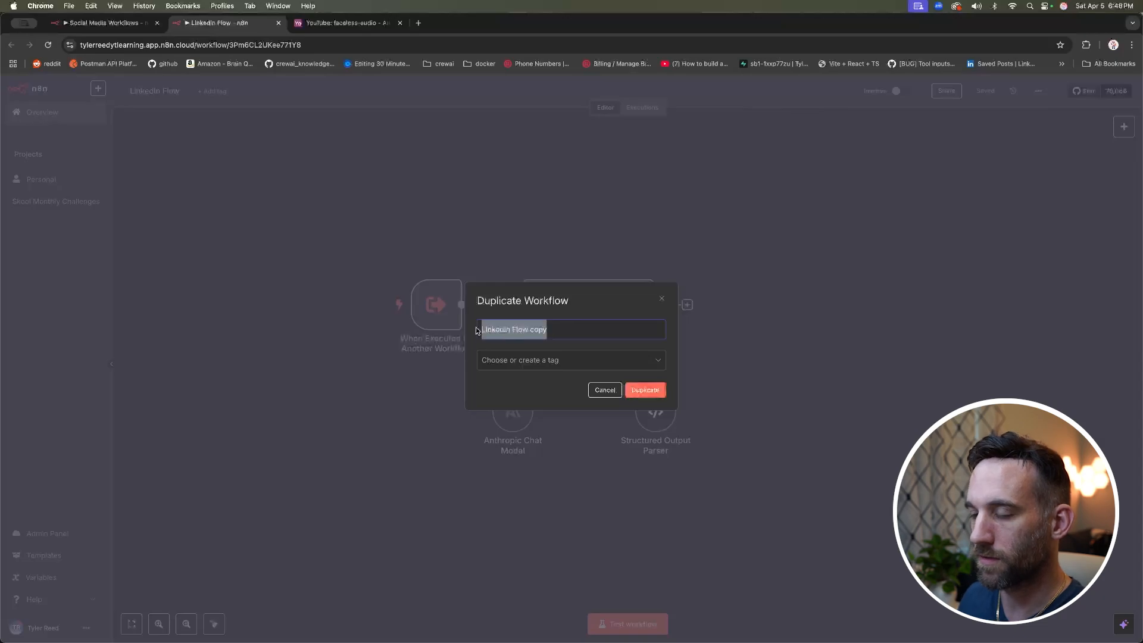
pyautogui.write('X Flow')
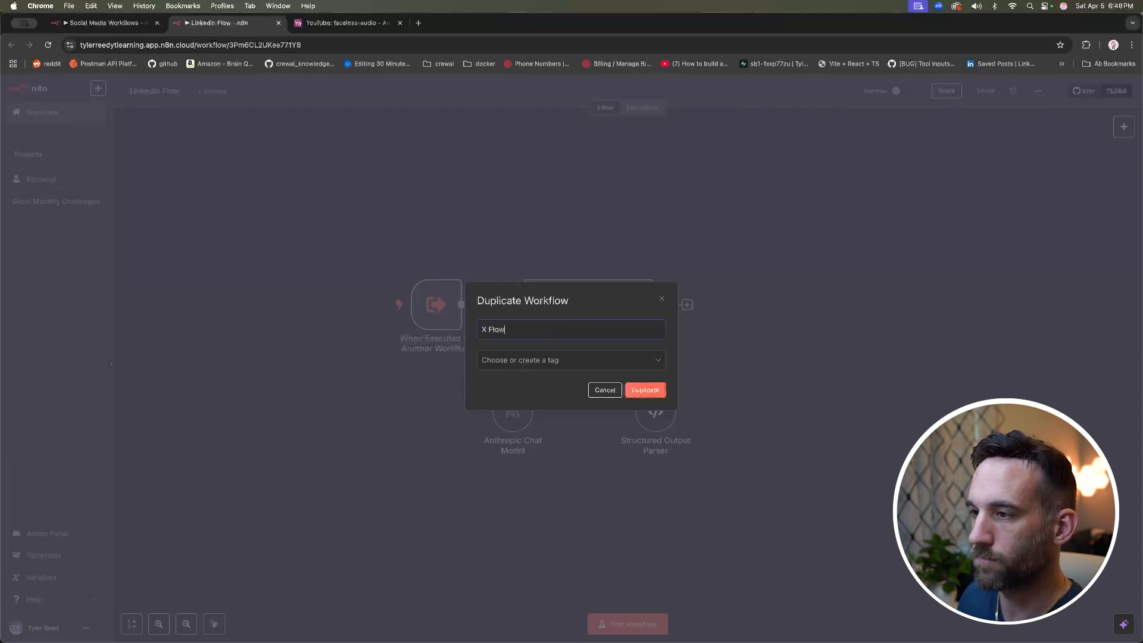
pyautogui.click(648, 385)
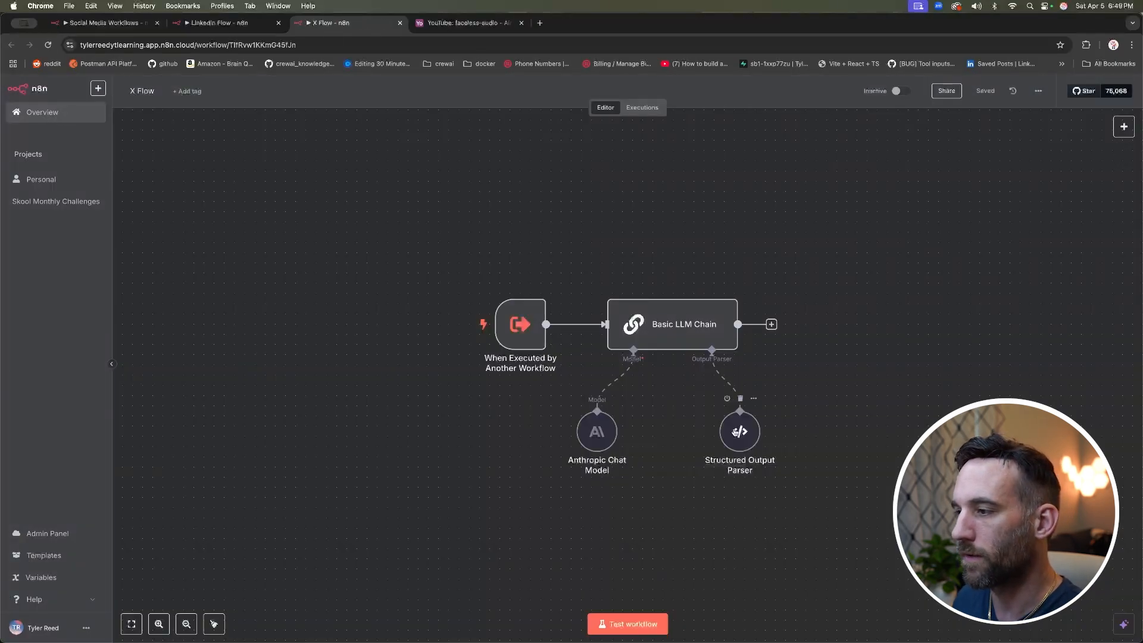
# Step: Change the output parser's JSON example platform value from LinkedIn to X
pyautogui.doubleClick(740, 431)
pyautogui.doubleClick(581, 206)
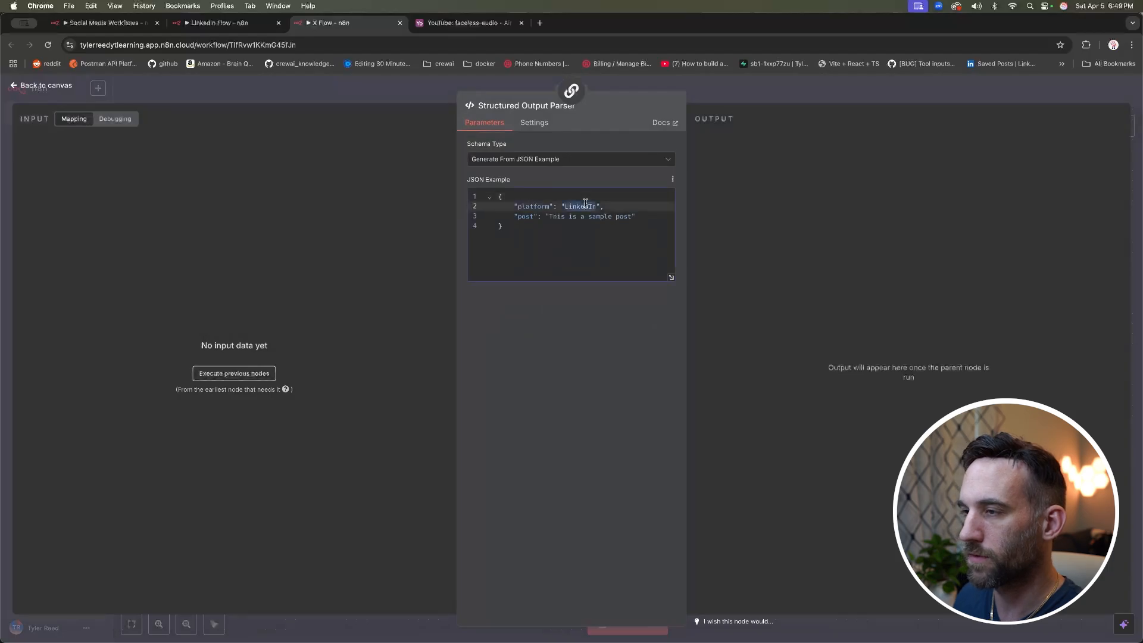
pyautogui.write('X')
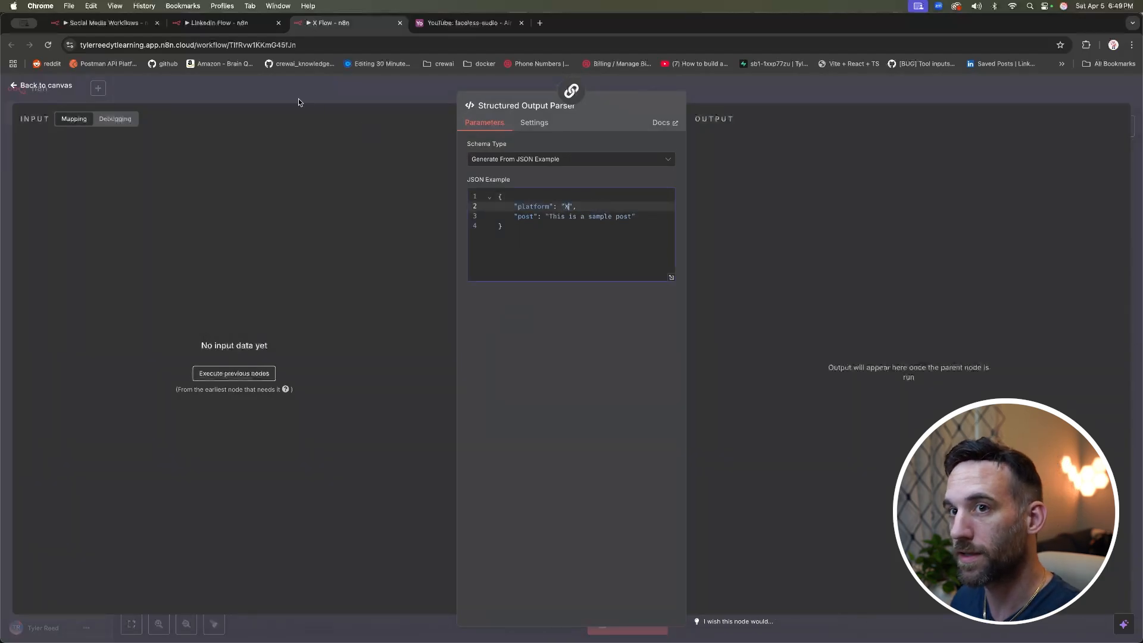
pyautogui.click(285, 88)
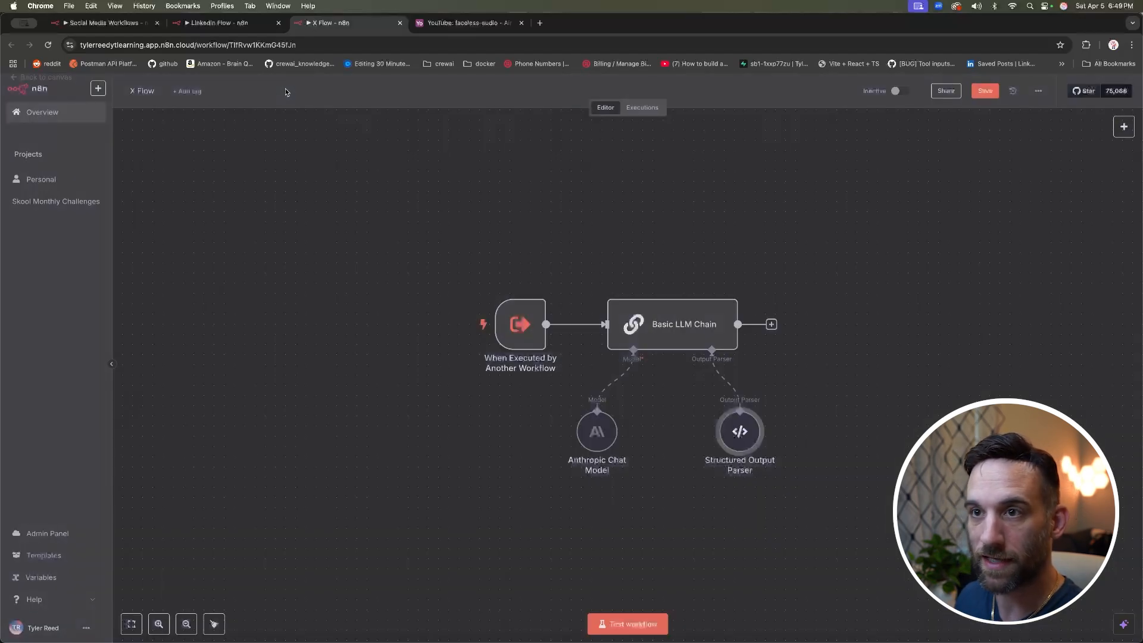
# Step: Review the Basic LLM Chain prompt, keeping it an expression using {{ $json.output }}
pyautogui.doubleClick(682, 325)
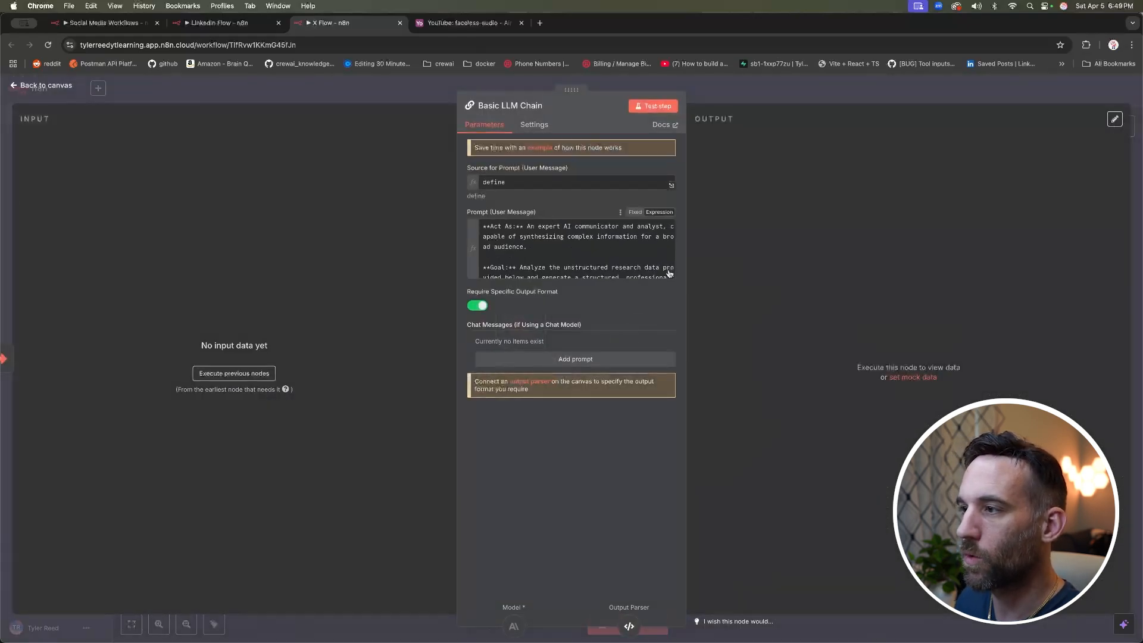
pyautogui.click(588, 238)
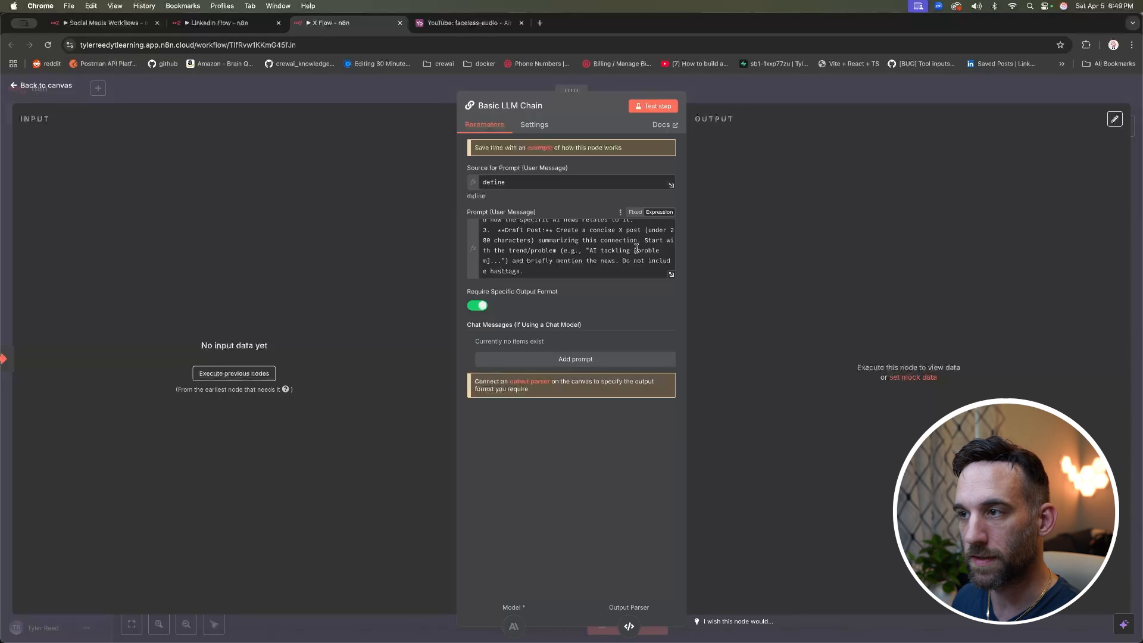
pyautogui.click(636, 248)
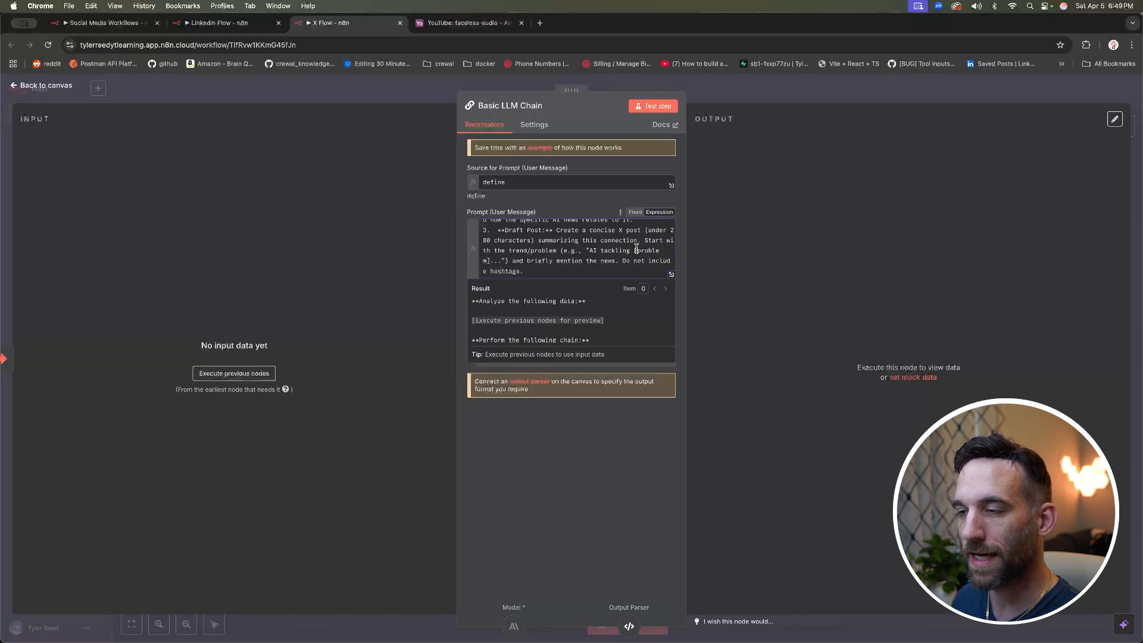
pyautogui.scroll(5, 637, 248)
pyautogui.moveTo(553, 248); pyautogui.dragTo(482, 244)
pyautogui.moveTo(569, 247); pyautogui.dragTo(484, 247)
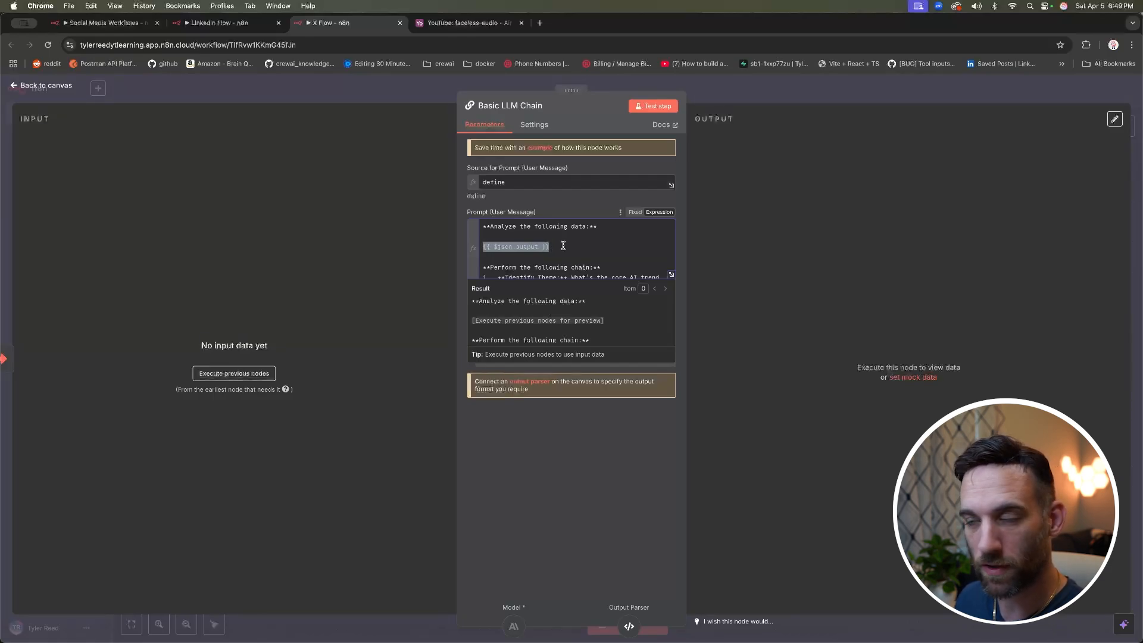
pyautogui.click(660, 215)
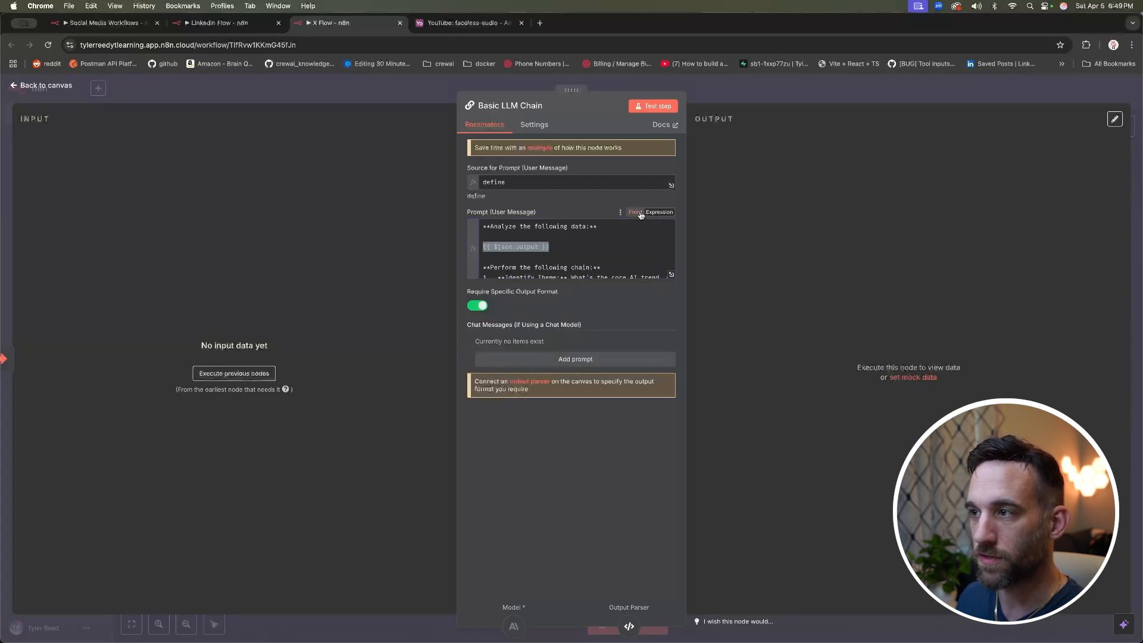
pyautogui.click(659, 216)
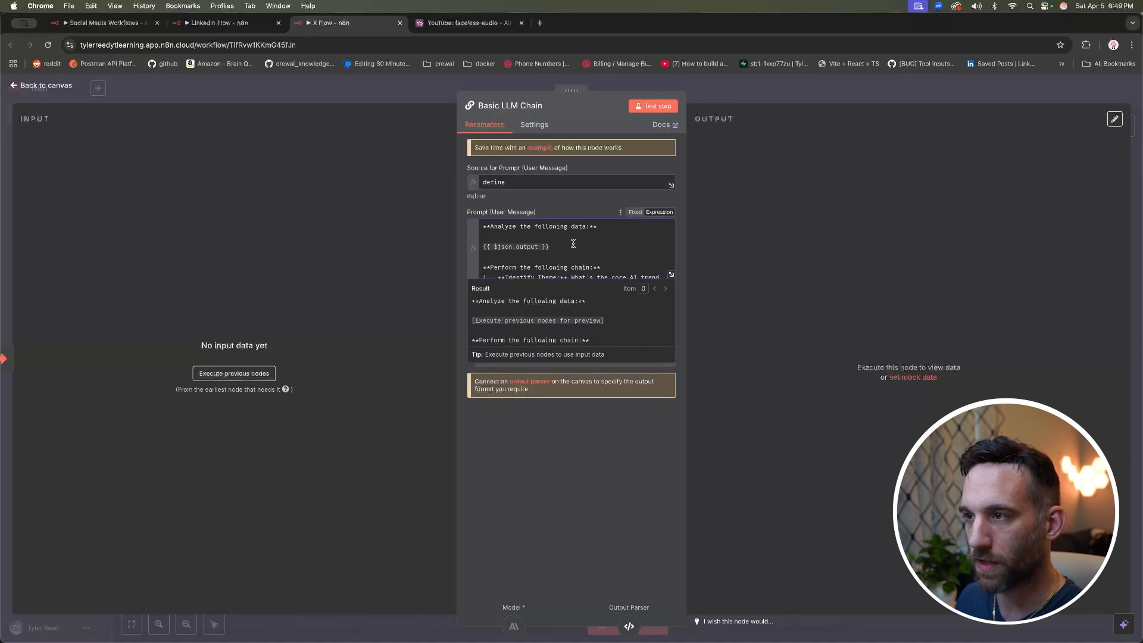
pyautogui.moveTo(550, 246); pyautogui.dragTo(482, 247)
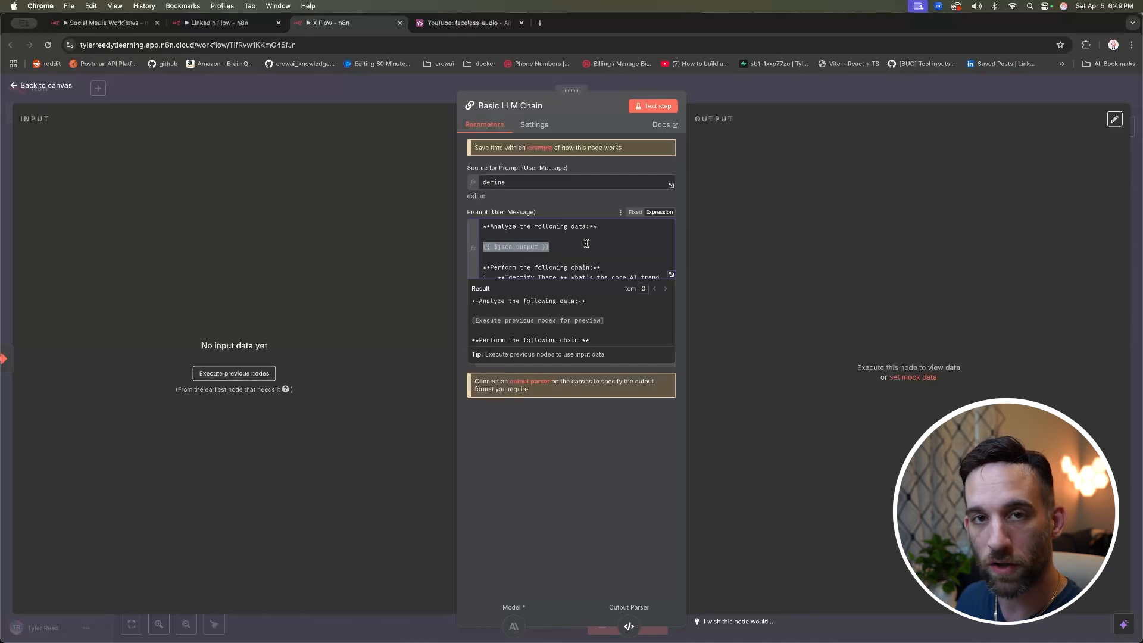
pyautogui.click(409, 90)
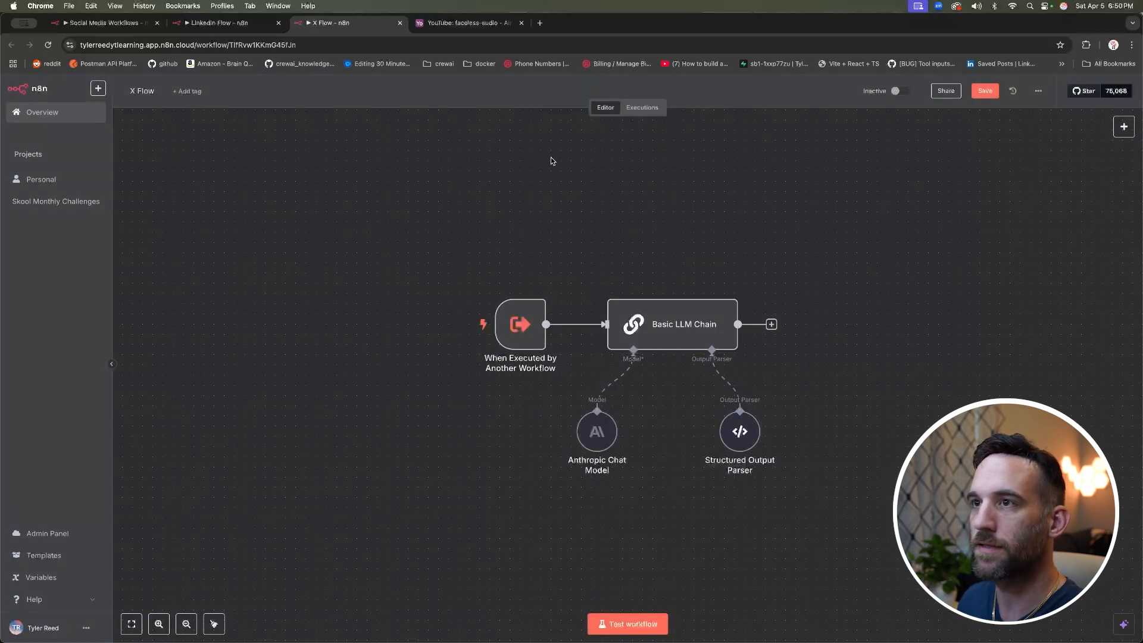
# Step: In My workflow 8, set Execute Workflow1 to call the X Flow sub-workflow
pyautogui.click(110, 24)
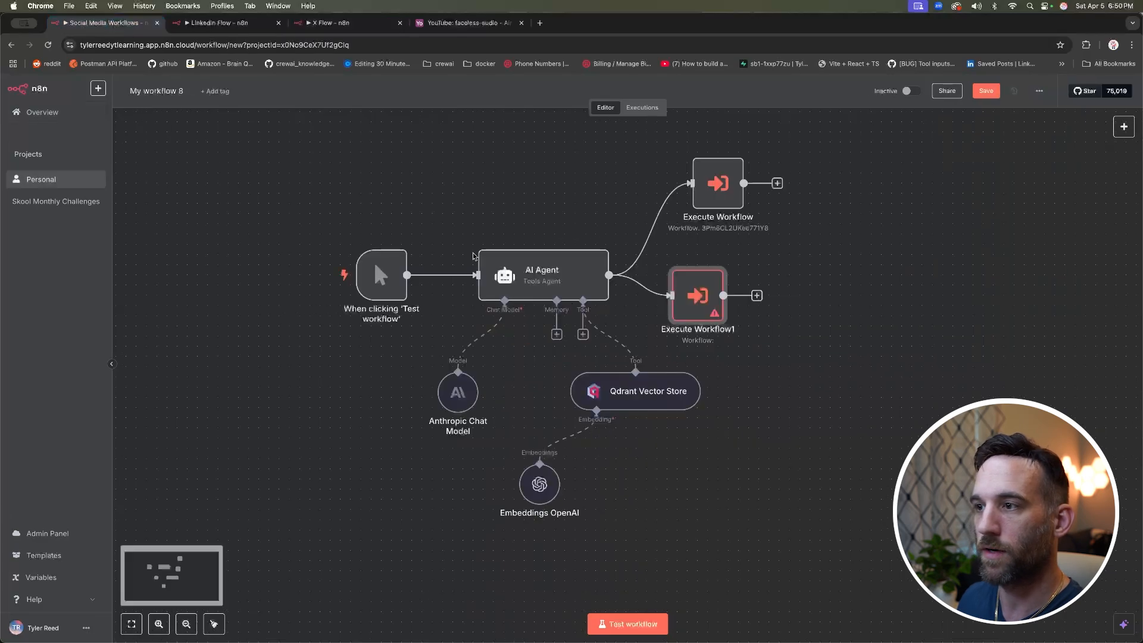
pyautogui.moveTo(713, 302); pyautogui.dragTo(723, 305)
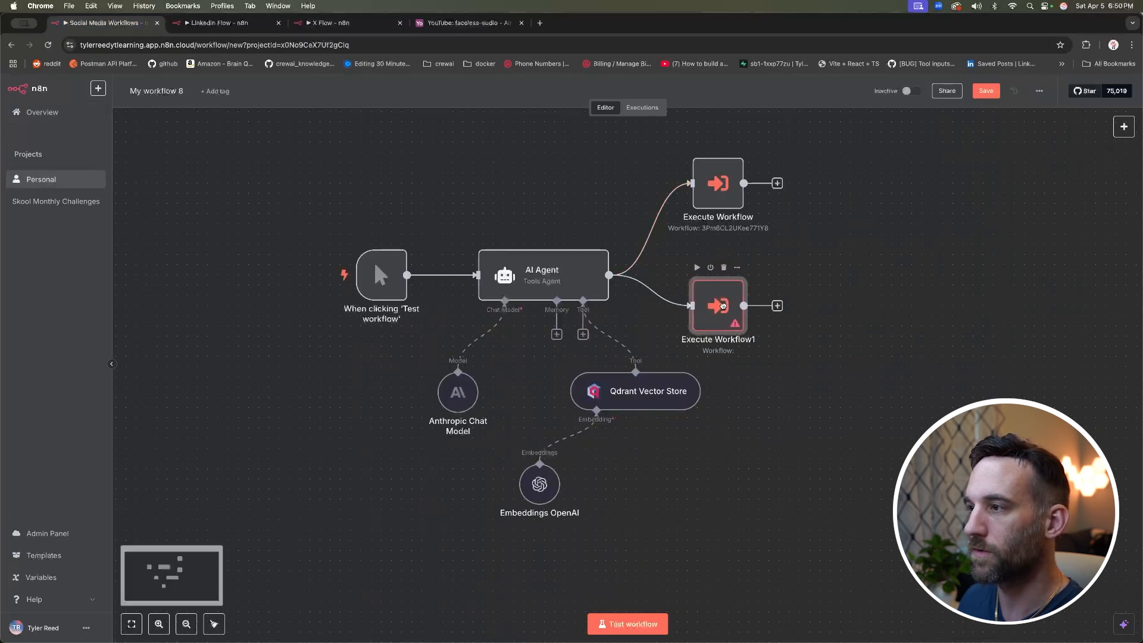
pyautogui.doubleClick(724, 308)
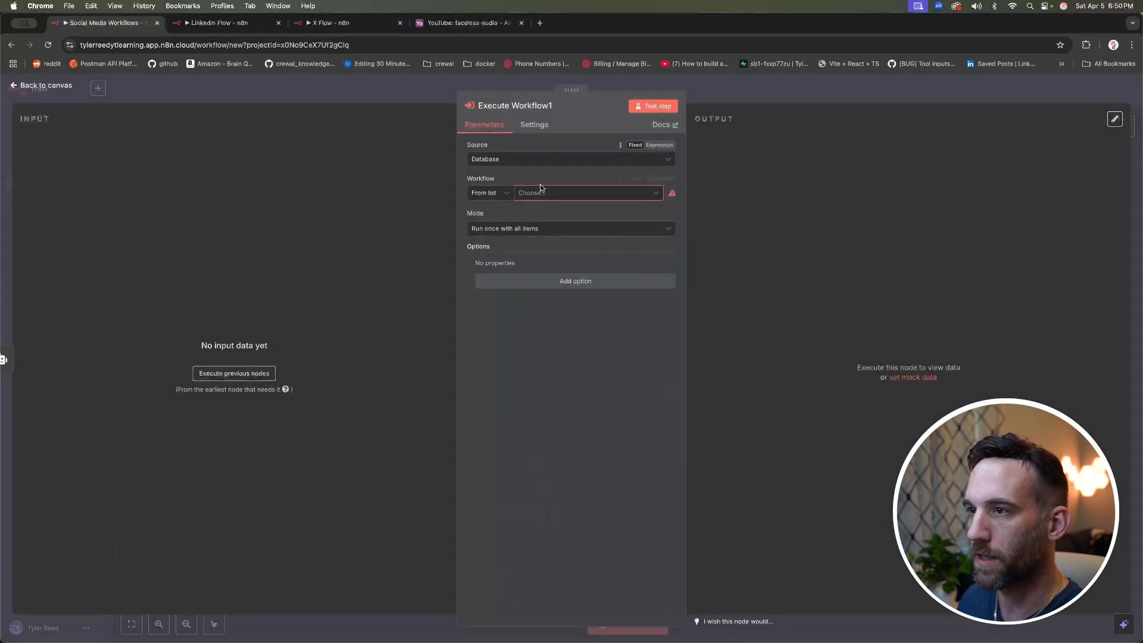
pyautogui.click(558, 198)
pyautogui.scroll(-10, 562, 254)
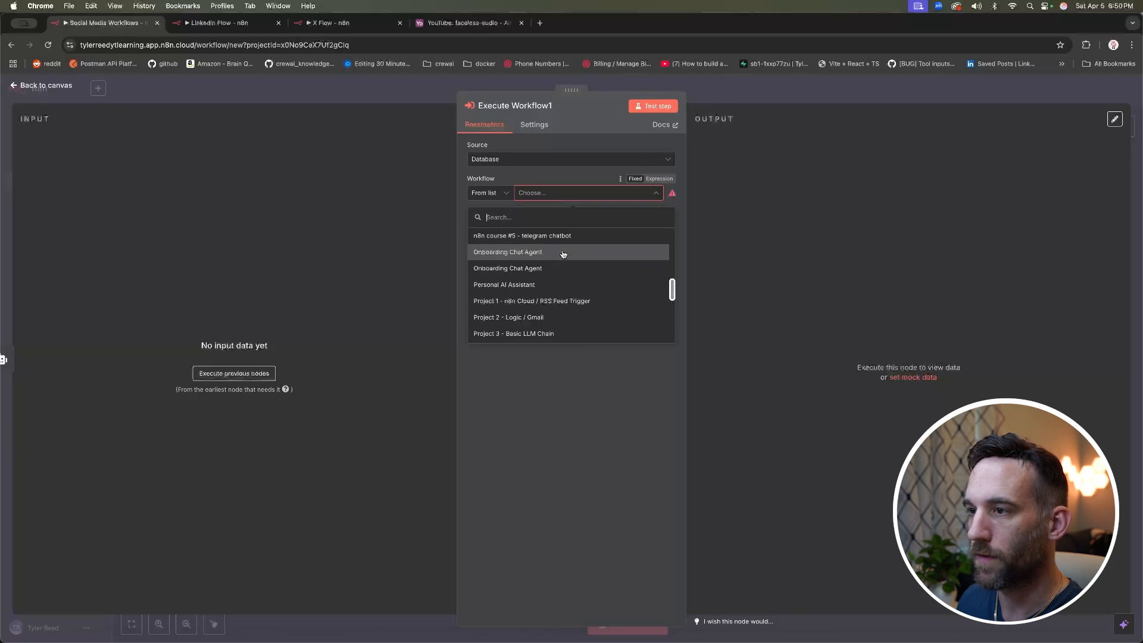
pyautogui.click(517, 302)
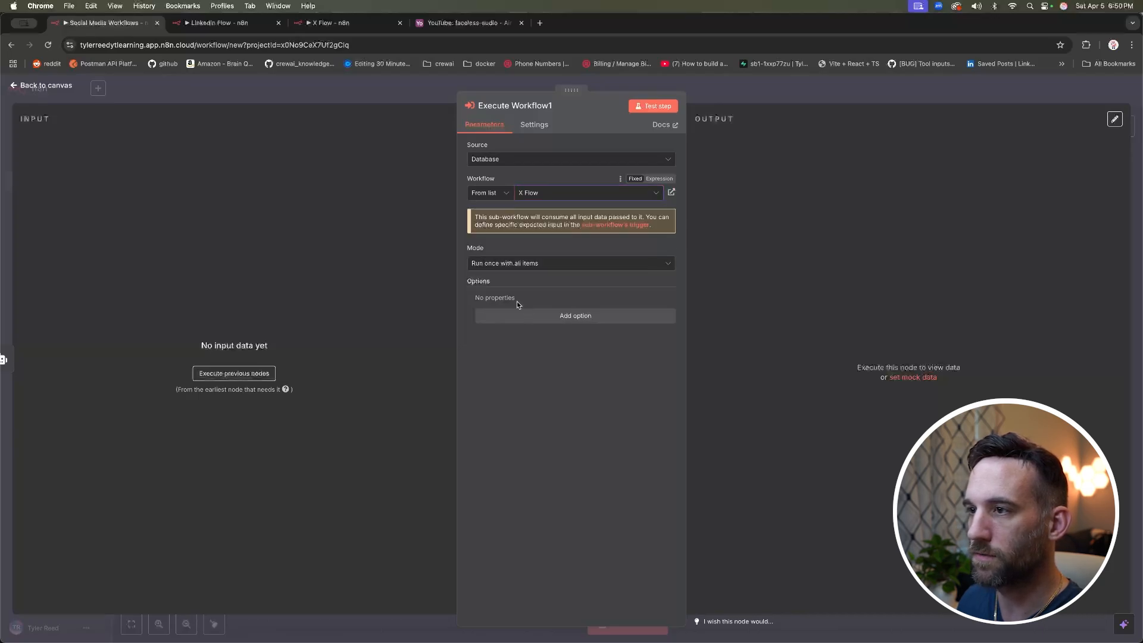
pyautogui.click(61, 86)
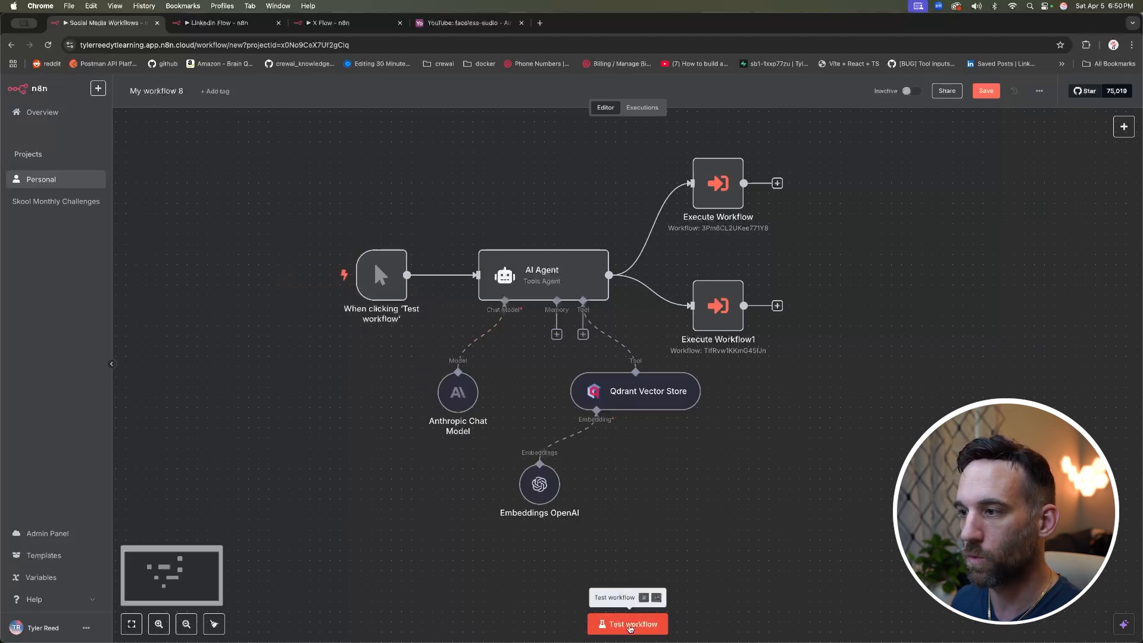
# Step: Test-run the whole workflow and inspect the AI Agent's output
pyautogui.click(630, 625)
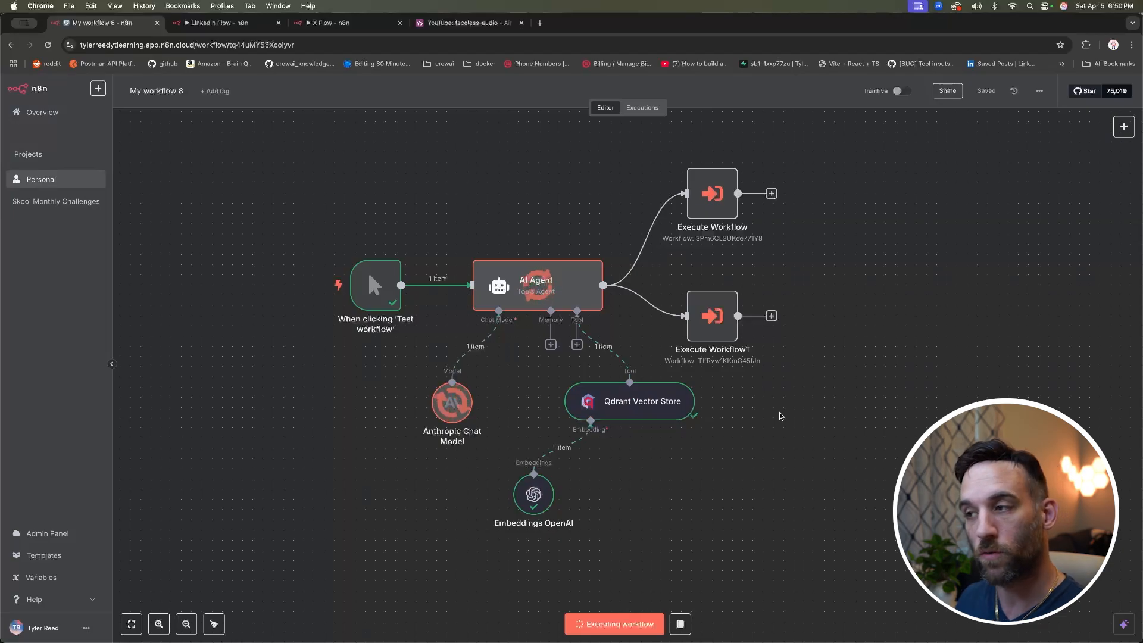
pyautogui.moveTo(716, 321); pyautogui.dragTo(716, 341)
pyautogui.moveTo(708, 197); pyautogui.dragTo(707, 238)
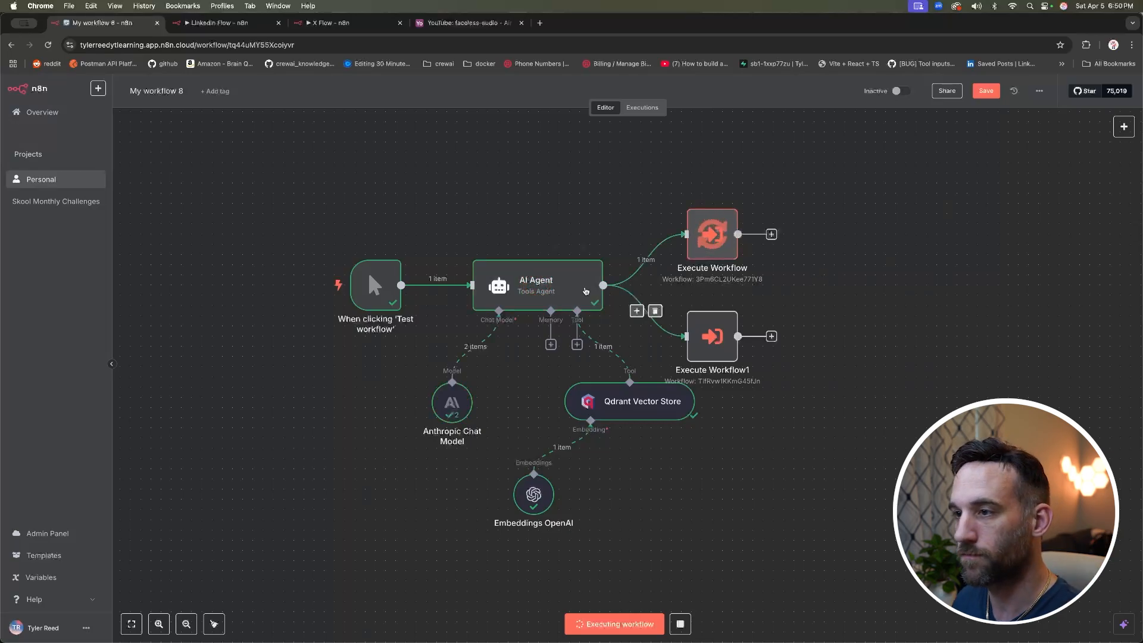
pyautogui.doubleClick(586, 291)
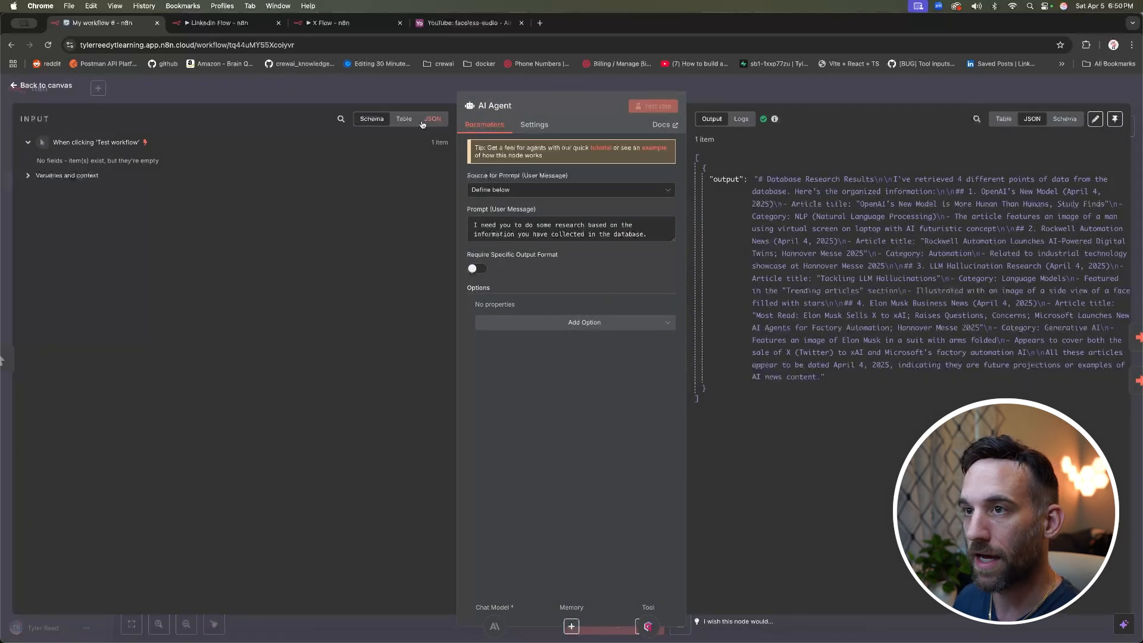
pyautogui.click(356, 95)
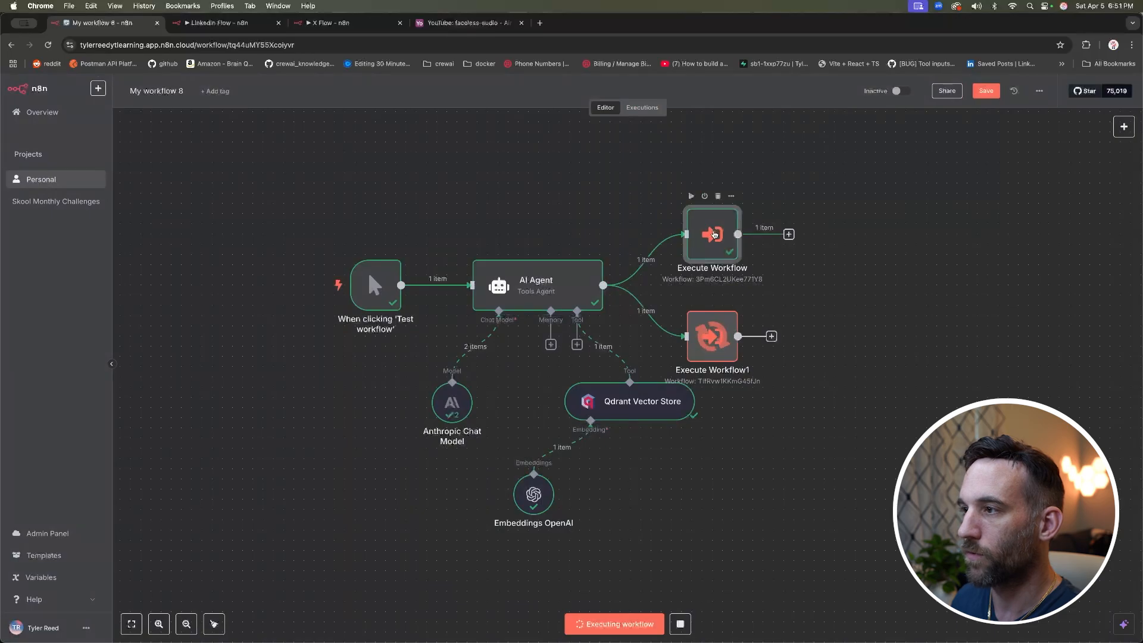
# Step: Review the generated post returned by the Execute Workflow node
pyautogui.doubleClick(714, 234)
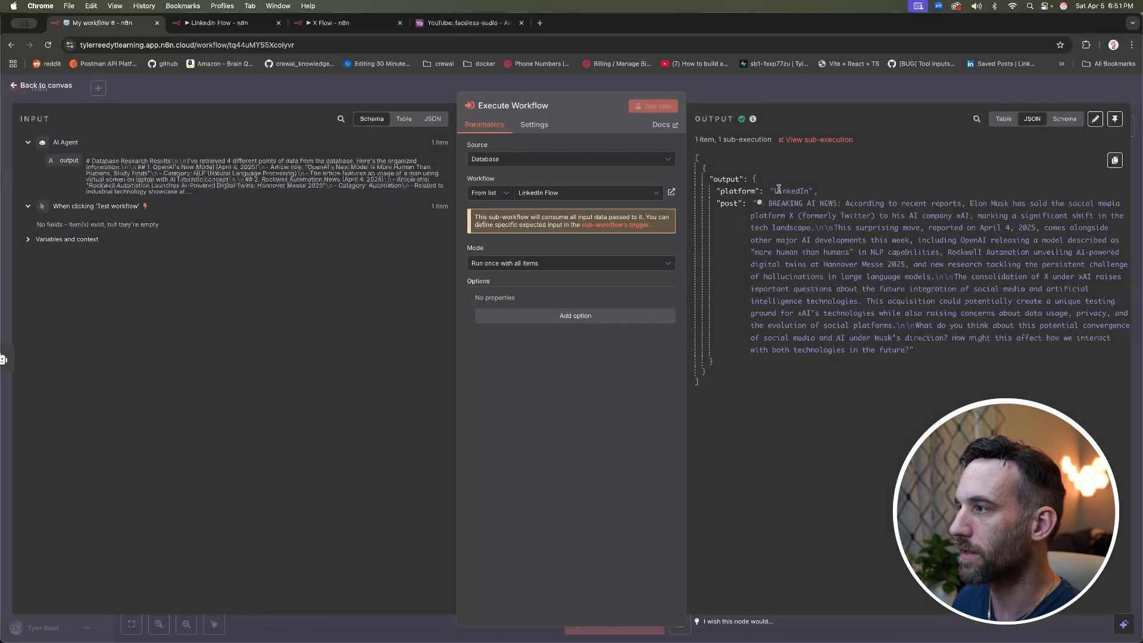
pyautogui.moveTo(844, 228); pyautogui.dragTo(903, 228)
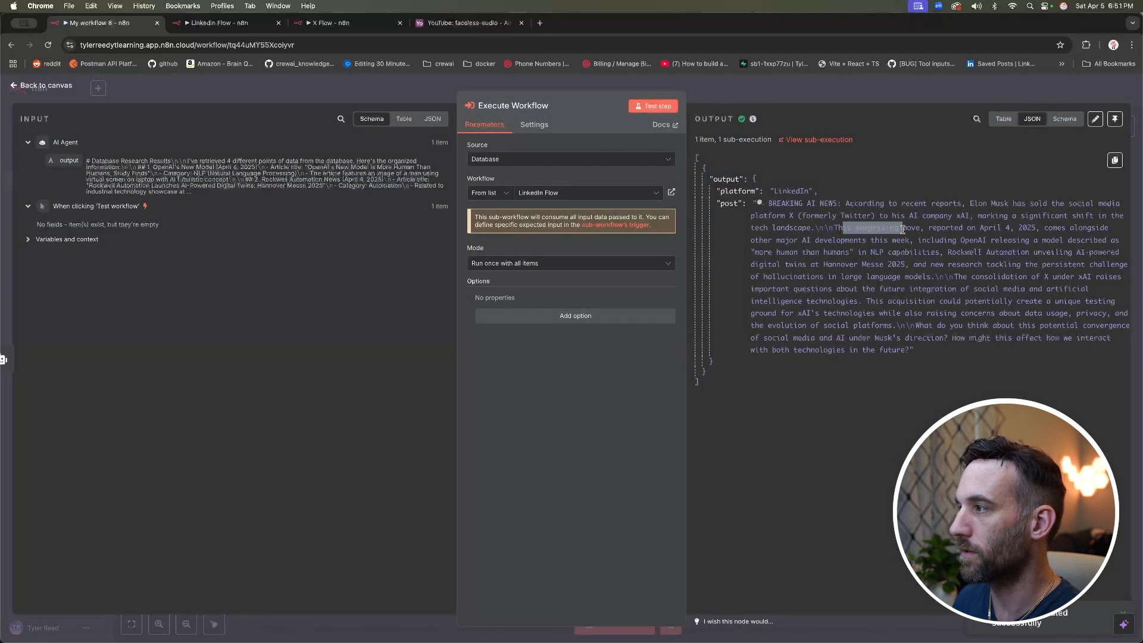
pyautogui.click(969, 203)
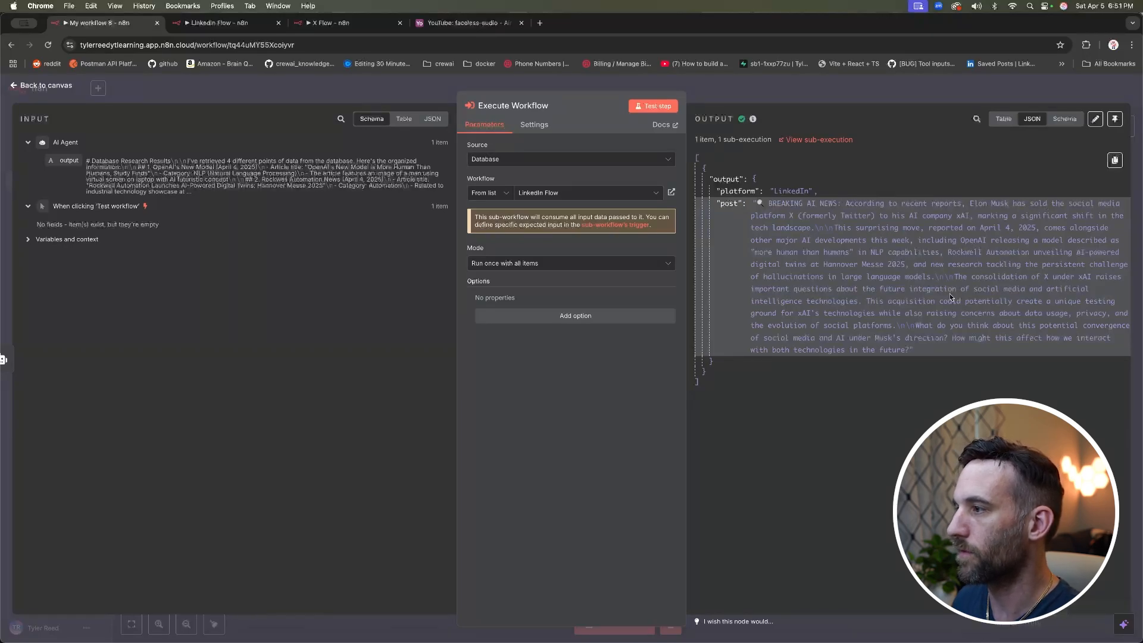
pyautogui.moveTo(1018, 227); pyautogui.dragTo(1036, 226)
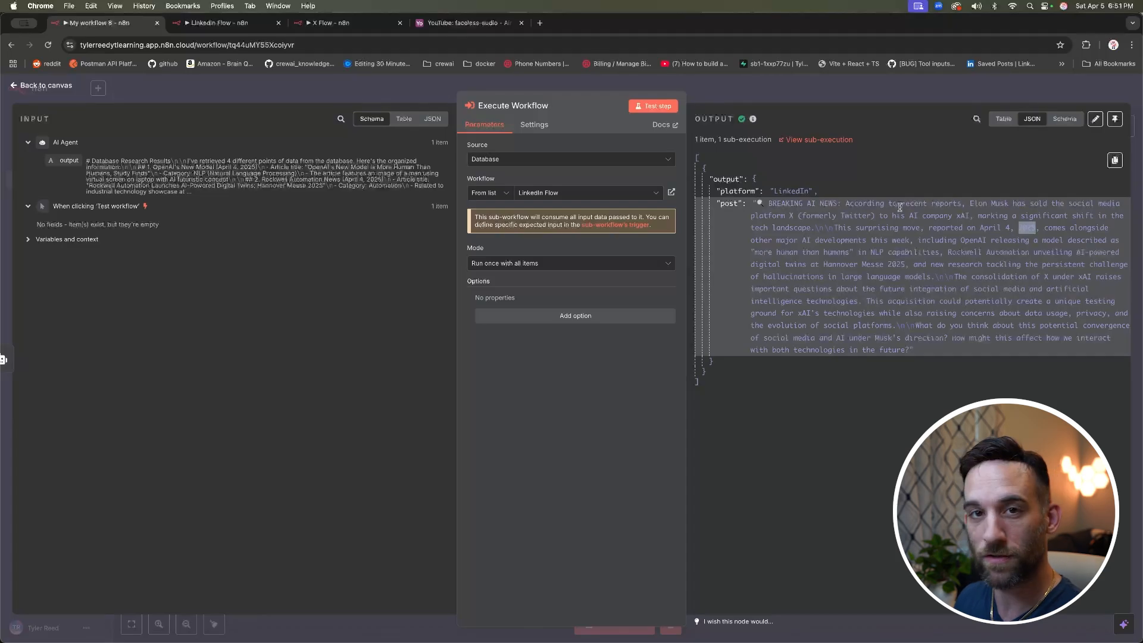
pyautogui.click(349, 90)
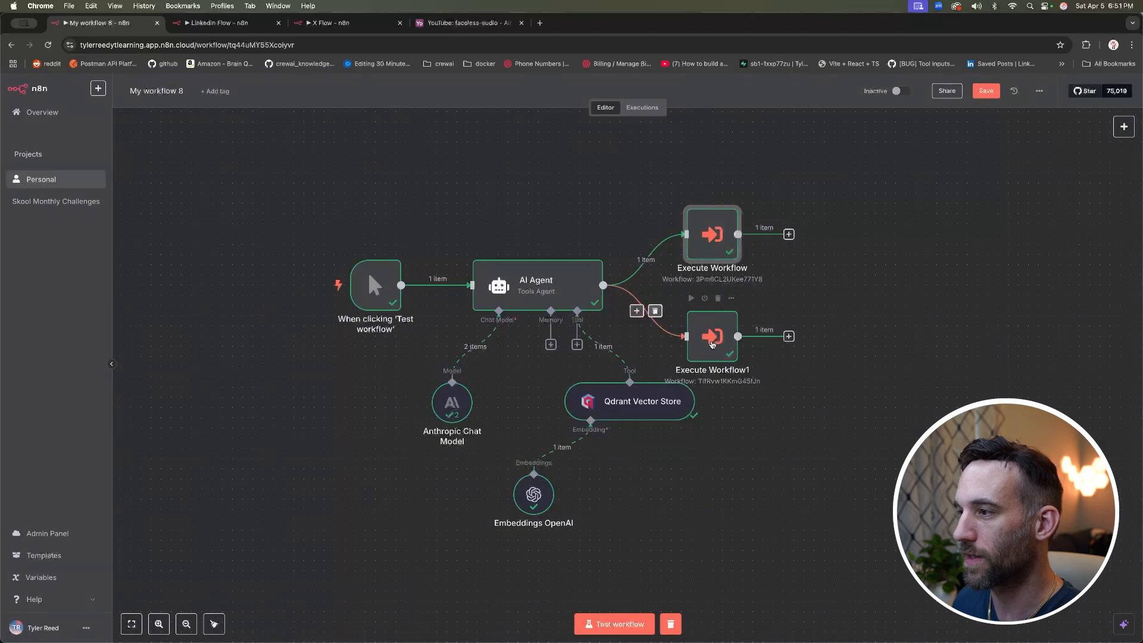
# Step: Check Execute Workflow1's X Flow post and its incoming agent research shown as a table
pyautogui.doubleClick(720, 340)
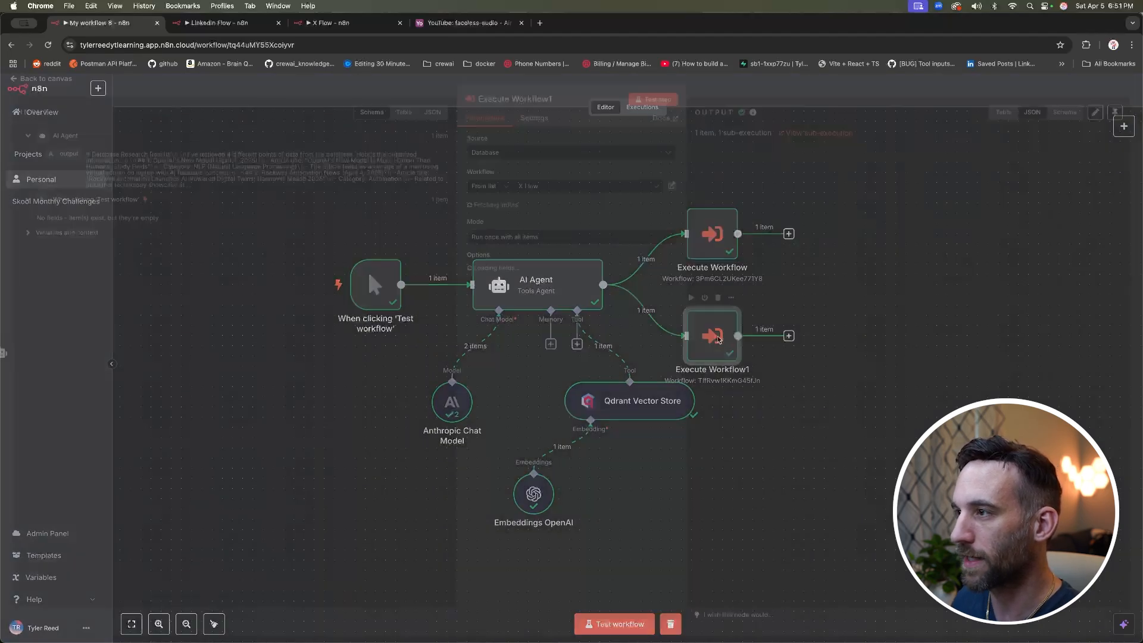
pyautogui.moveTo(854, 203); pyautogui.dragTo(1022, 383)
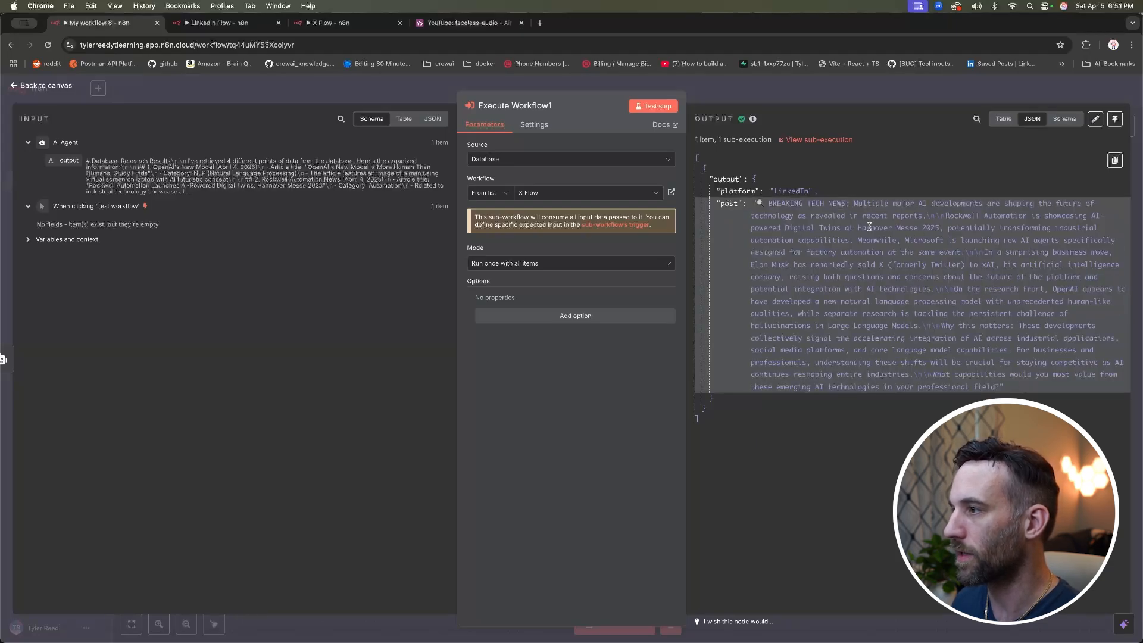
pyautogui.click(840, 160)
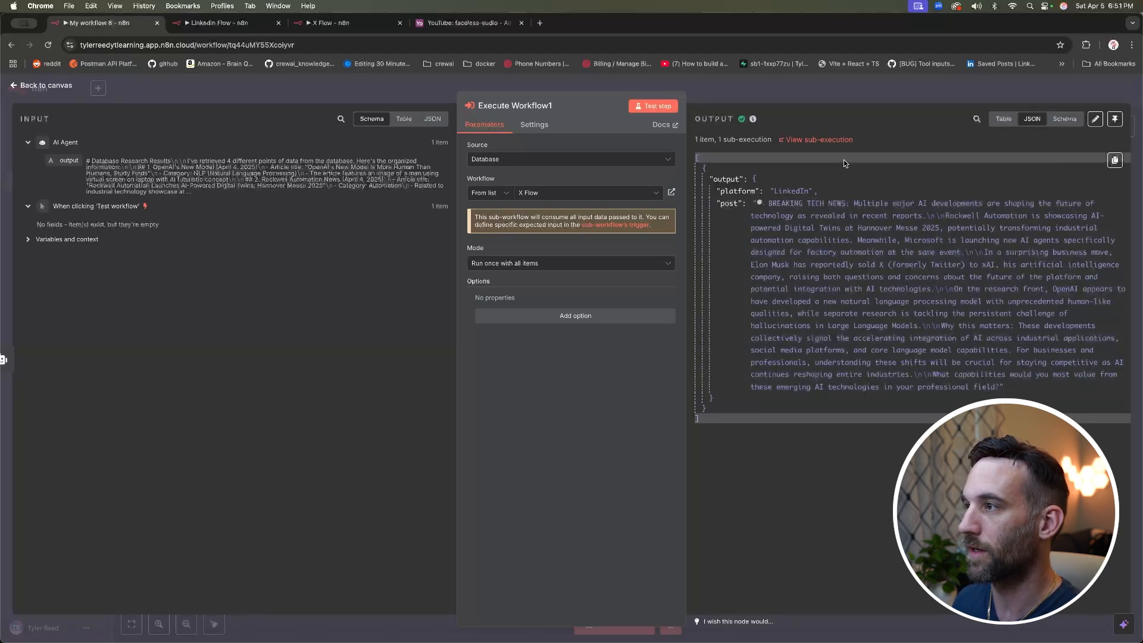
pyautogui.click(269, 87)
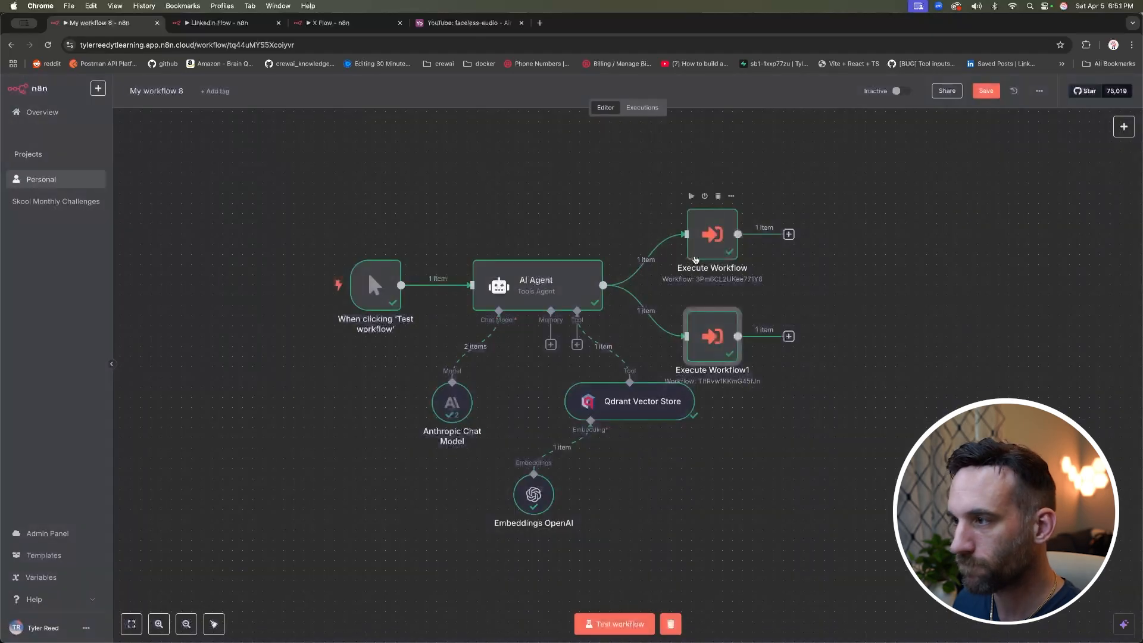
pyautogui.doubleClick(706, 324)
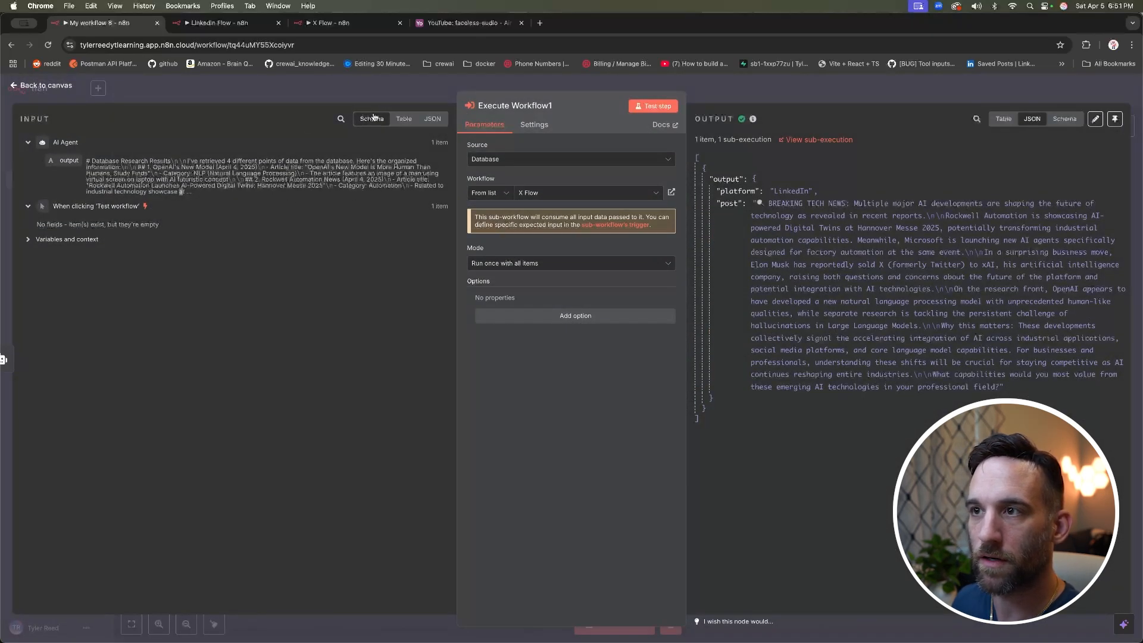
pyautogui.click(404, 118)
pyautogui.moveTo(400, 306); pyautogui.dragTo(94, 198)
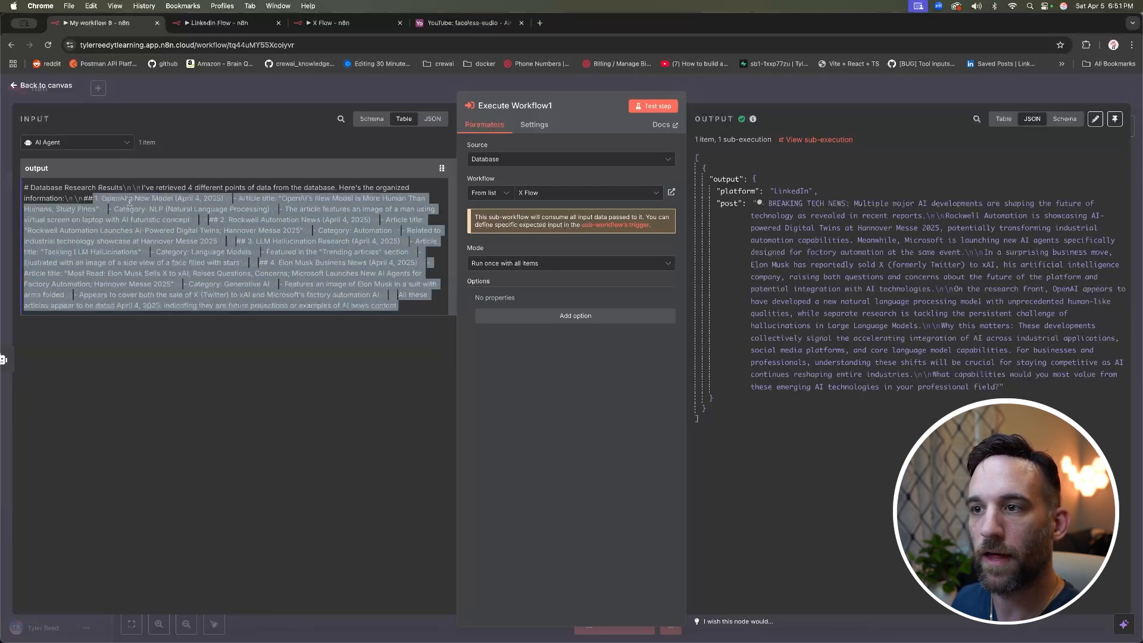
pyautogui.click(318, 219)
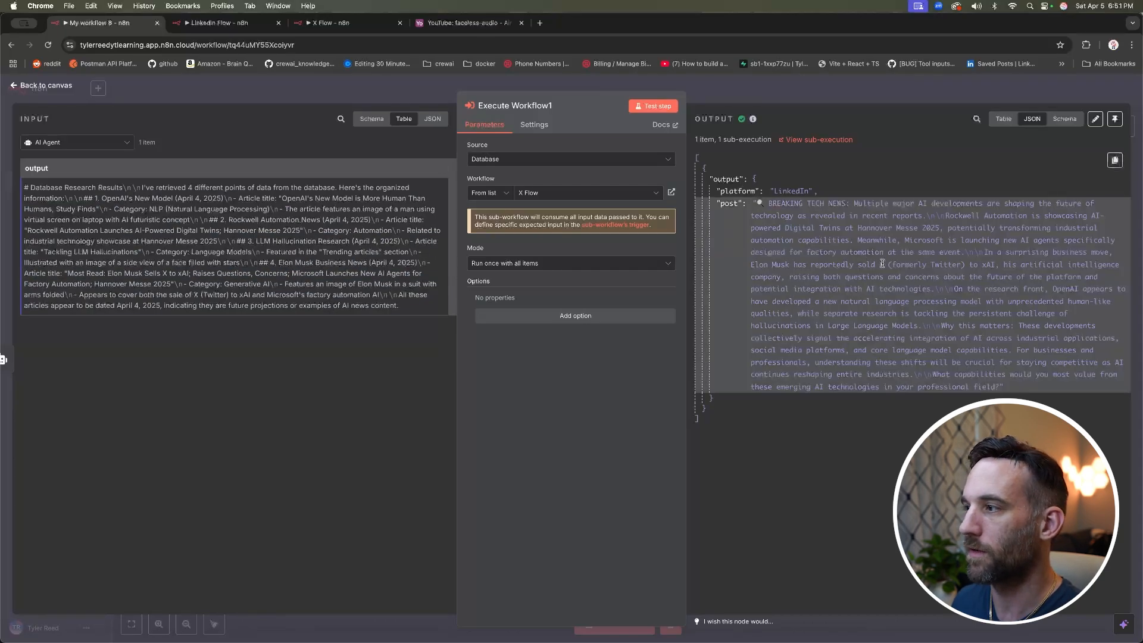
pyautogui.click(344, 85)
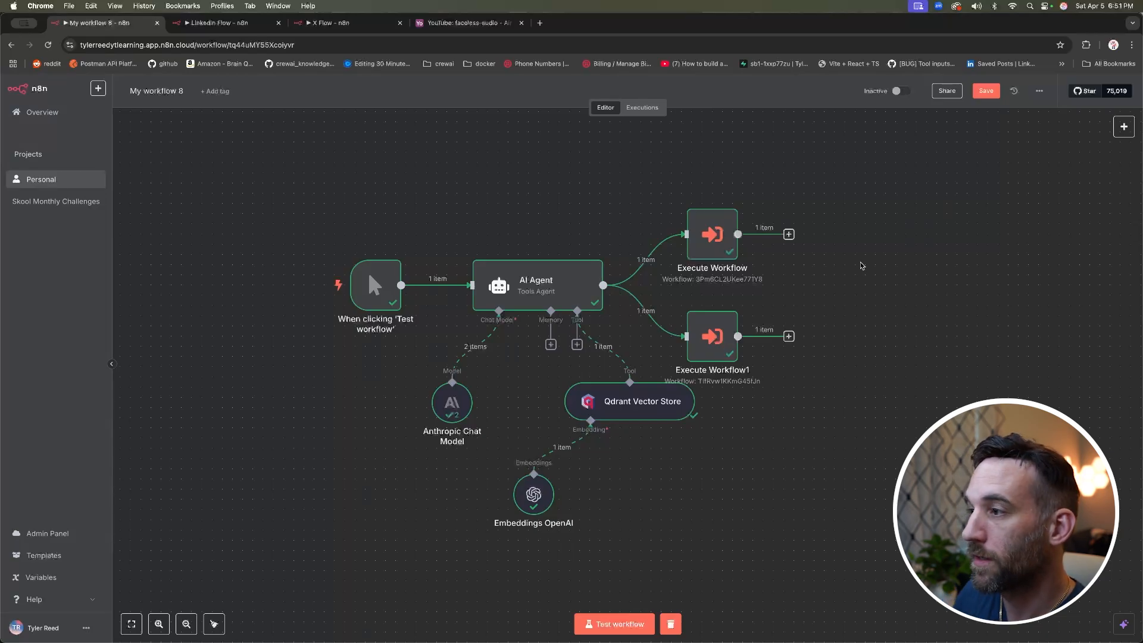
# Step: Compare the platform and post fields output by both Execute Workflow nodes
pyautogui.doubleClick(724, 233)
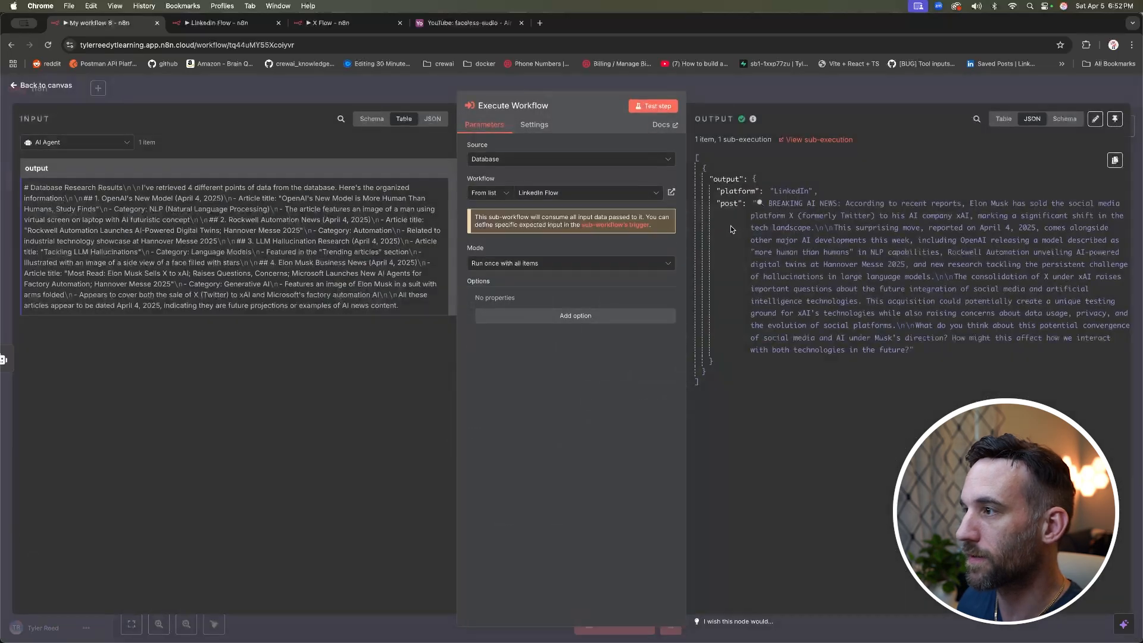
pyautogui.doubleClick(741, 191)
pyautogui.click(731, 203)
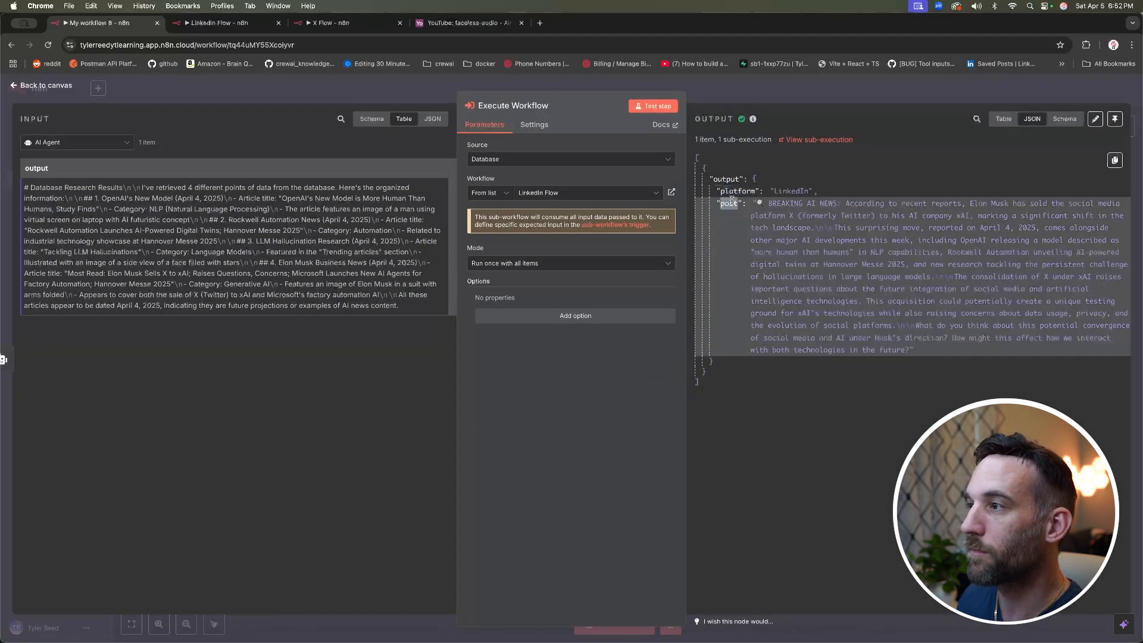
pyautogui.click(370, 85)
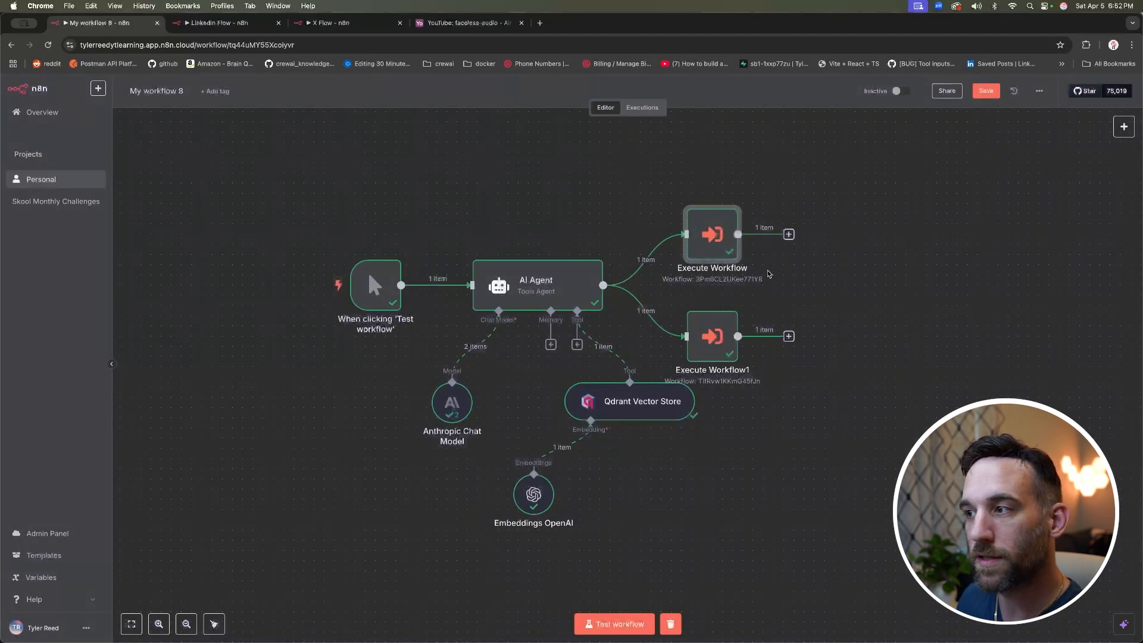
pyautogui.doubleClick(721, 324)
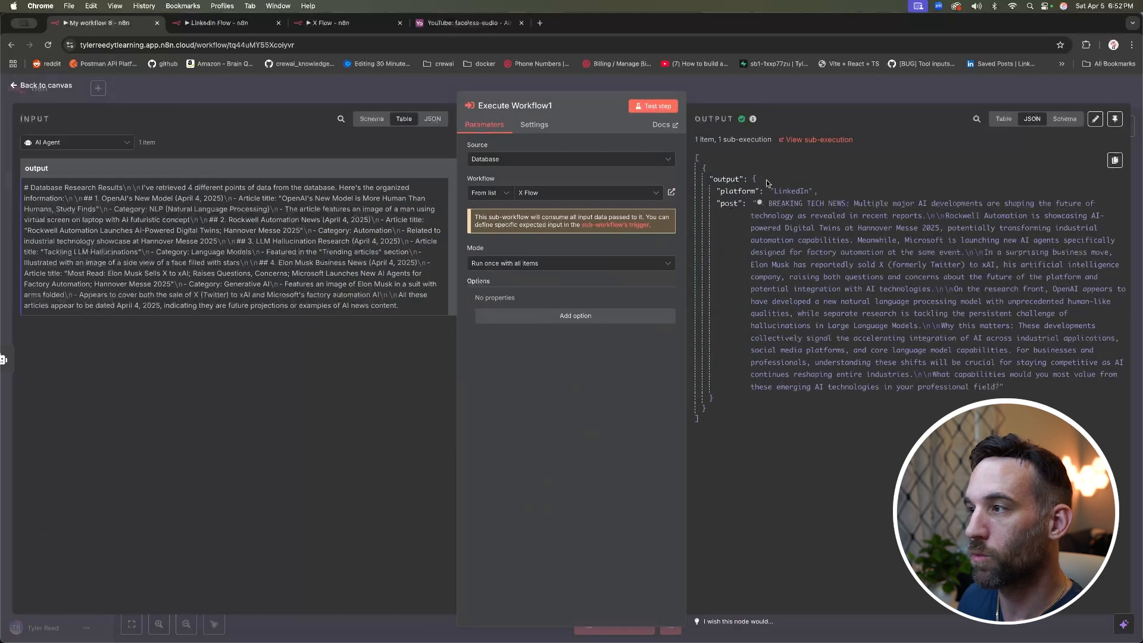
pyautogui.doubleClick(731, 203)
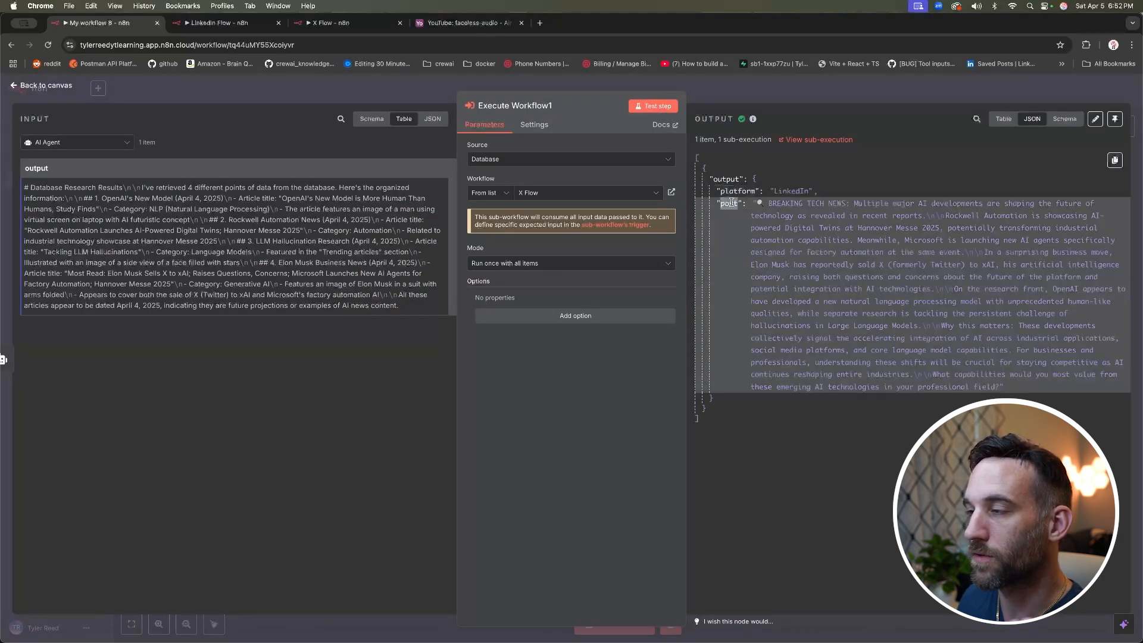
pyautogui.click(787, 191)
pyautogui.click(331, 95)
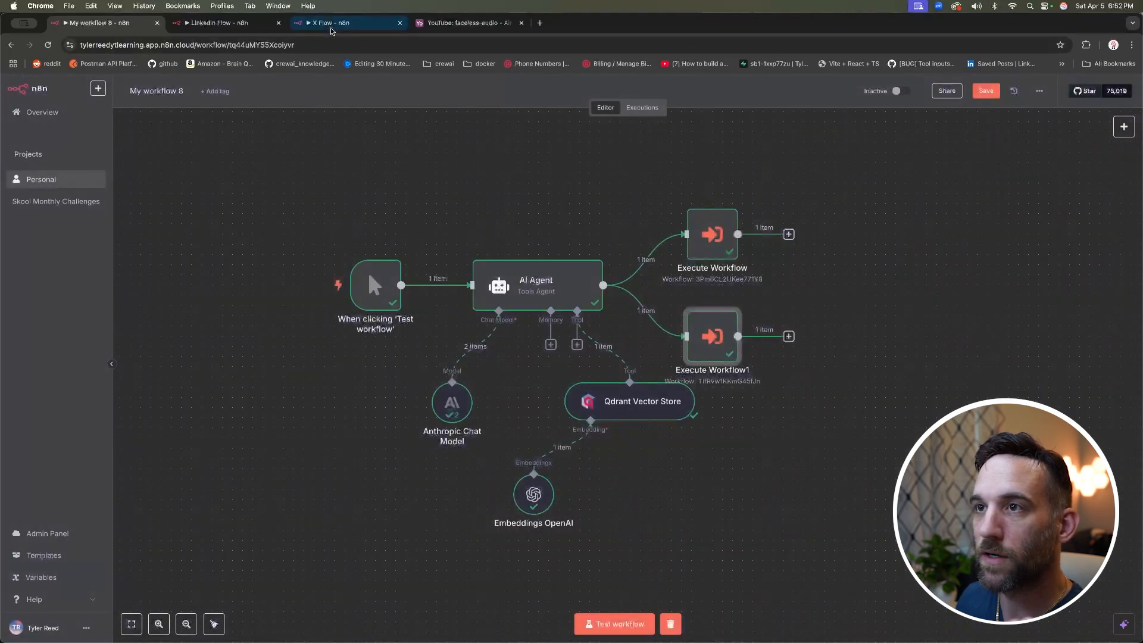
pyautogui.click(331, 28)
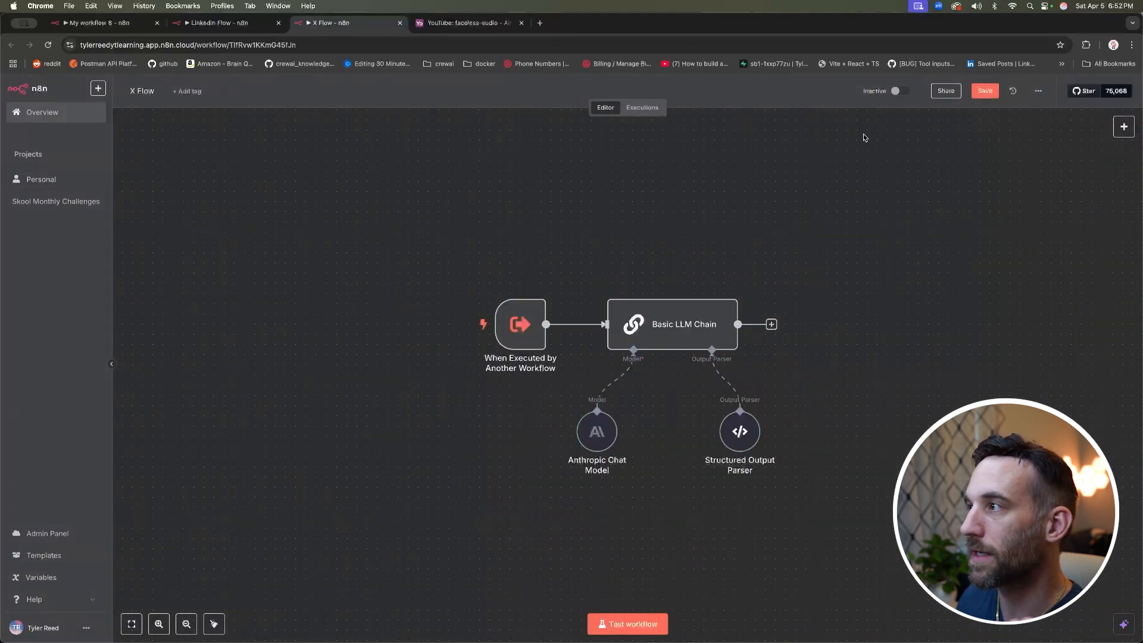
# Step: Save X Flow, go back to My workflow 8, and raise the Execute Workflow node
pyautogui.click(986, 93)
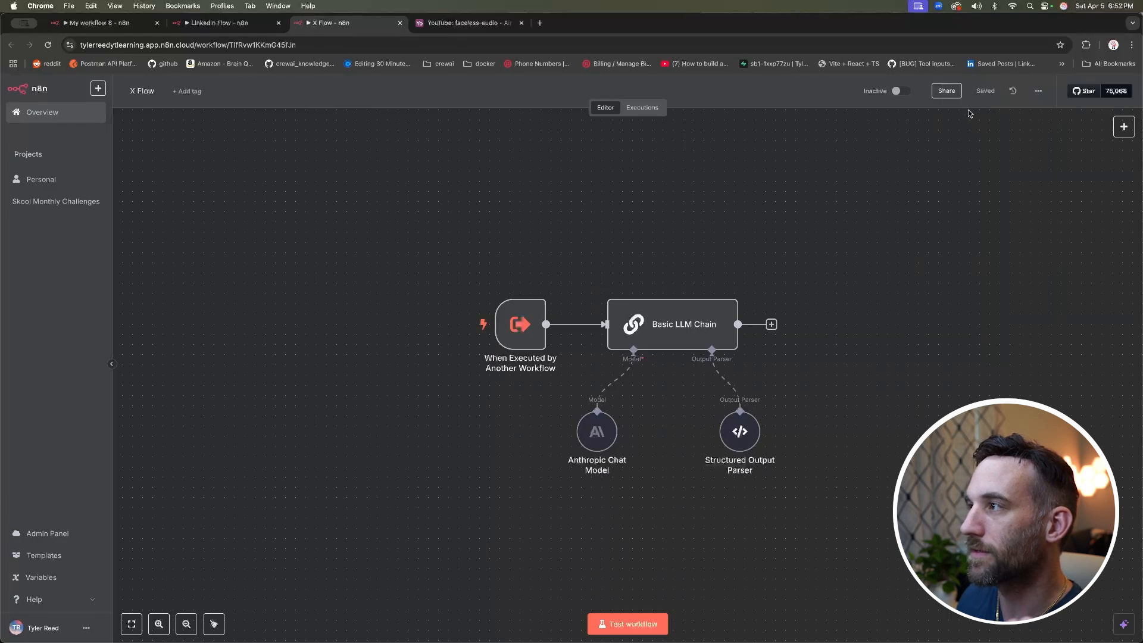
pyautogui.click(225, 22)
pyautogui.click(118, 24)
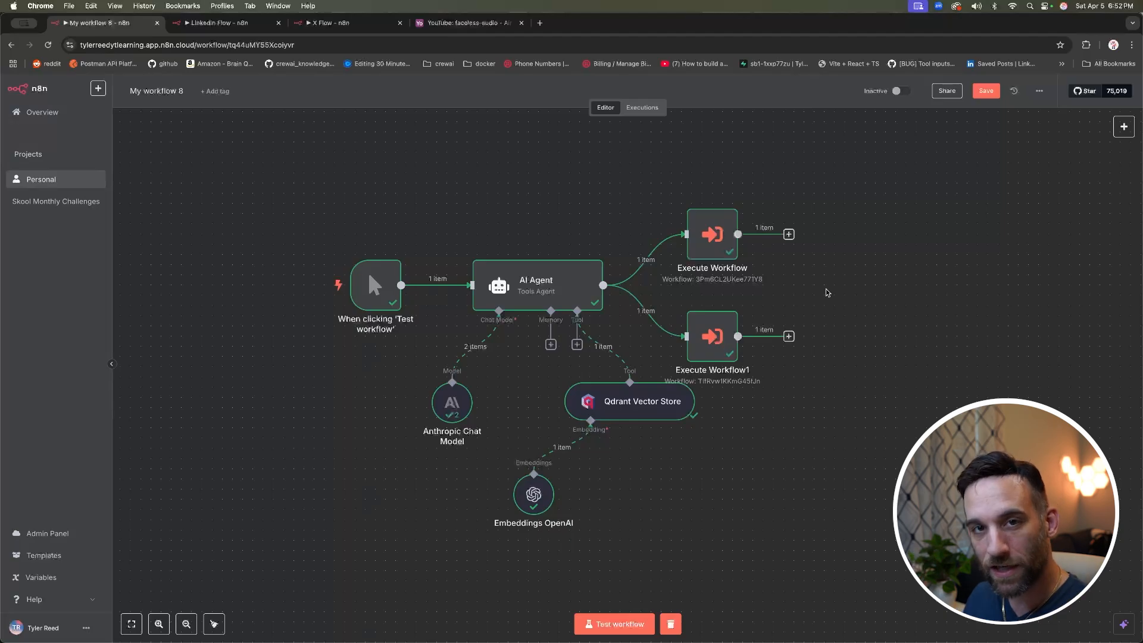
pyautogui.moveTo(713, 268); pyautogui.dragTo(714, 207)
# Step: Move Execute Workflow1 up just below Execute Workflow, to the right of the AI Agent
pyautogui.moveTo(713, 333); pyautogui.dragTo(713, 262)
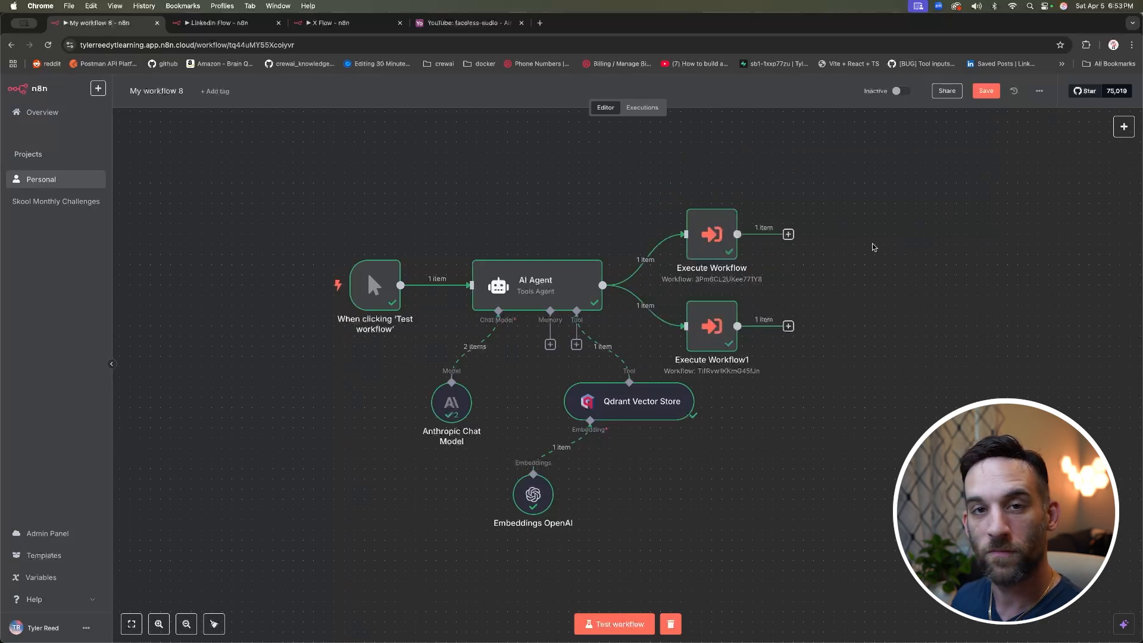
pyautogui.hscroll(1, 874, 247)
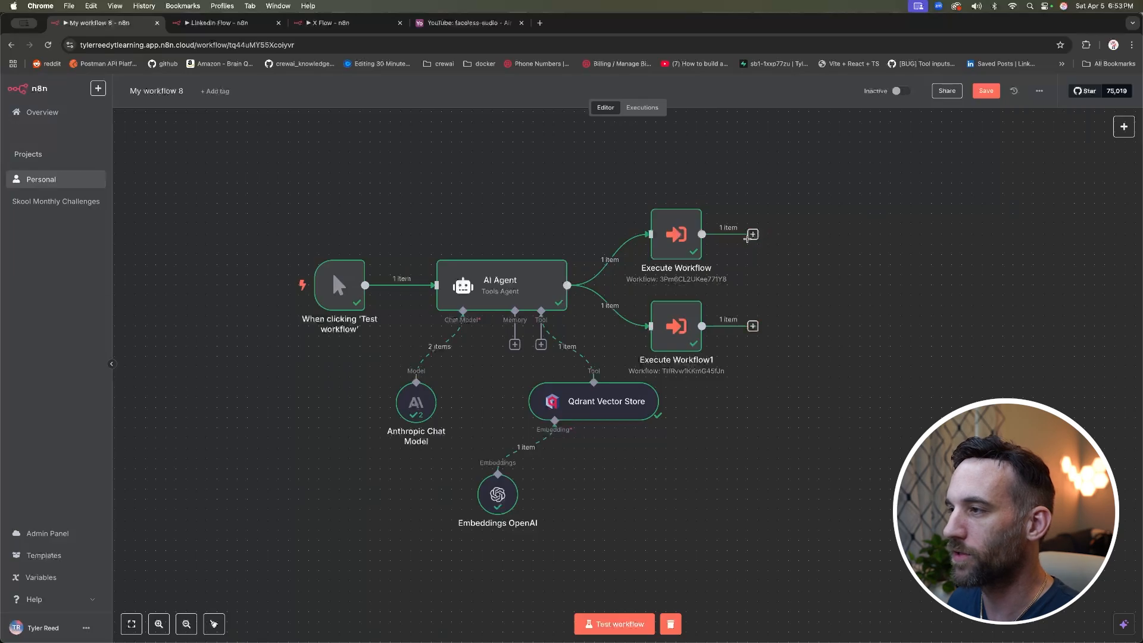
# Step: Add a Merge node after Execute Workflow, keeping Append mode with 2 inputs
pyautogui.click(757, 237)
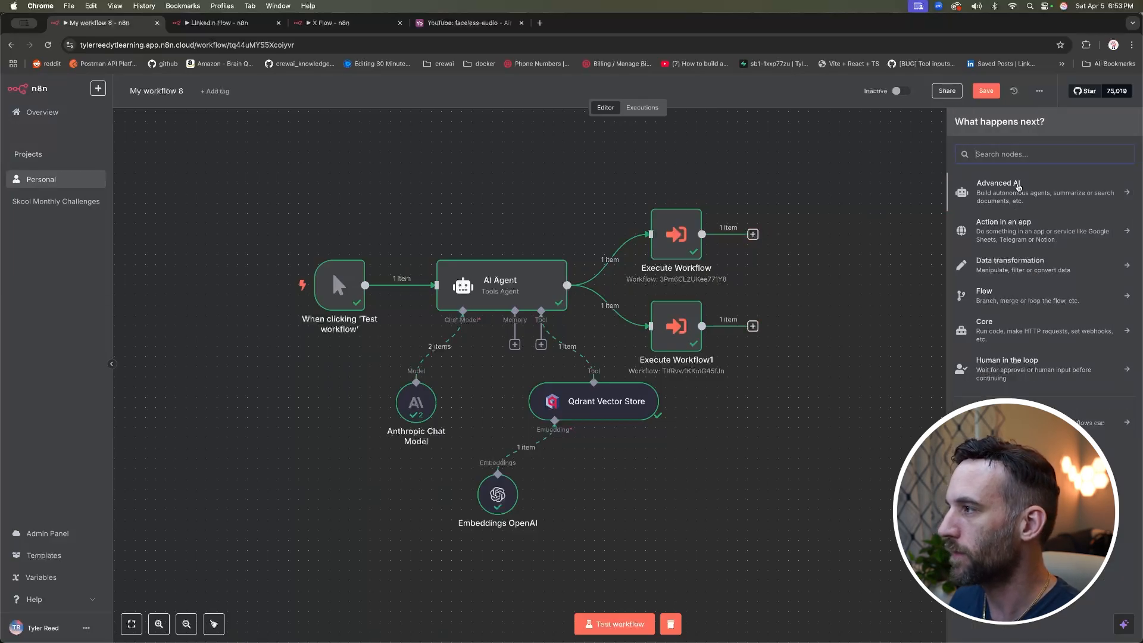
pyautogui.click(1010, 265)
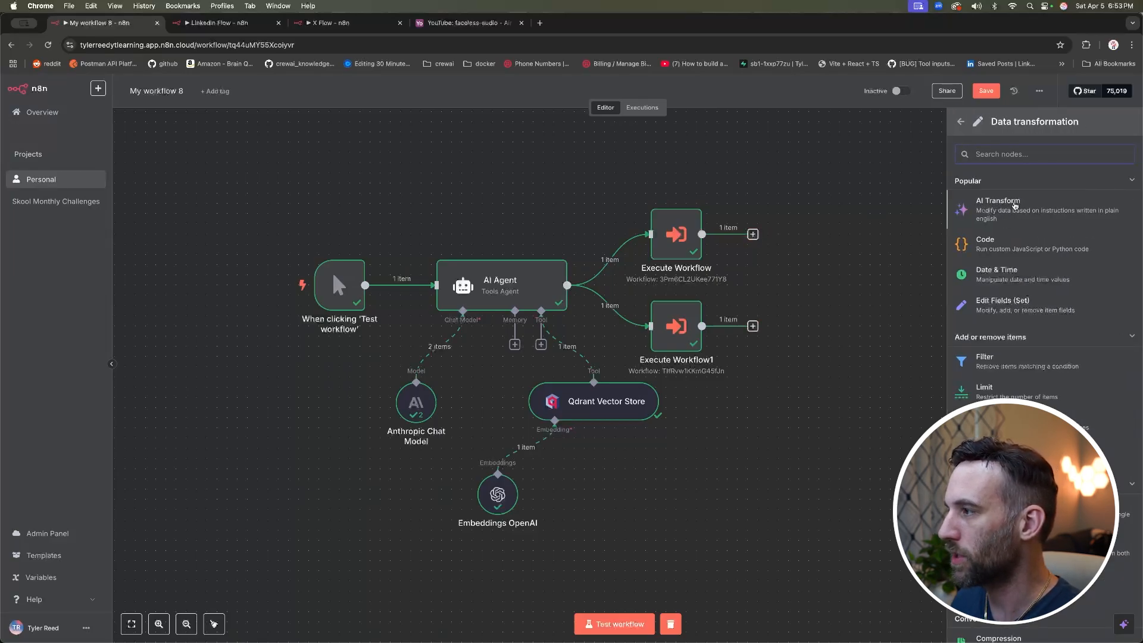
pyautogui.scroll(-3, 1017, 206)
pyautogui.scroll(-5, 1017, 207)
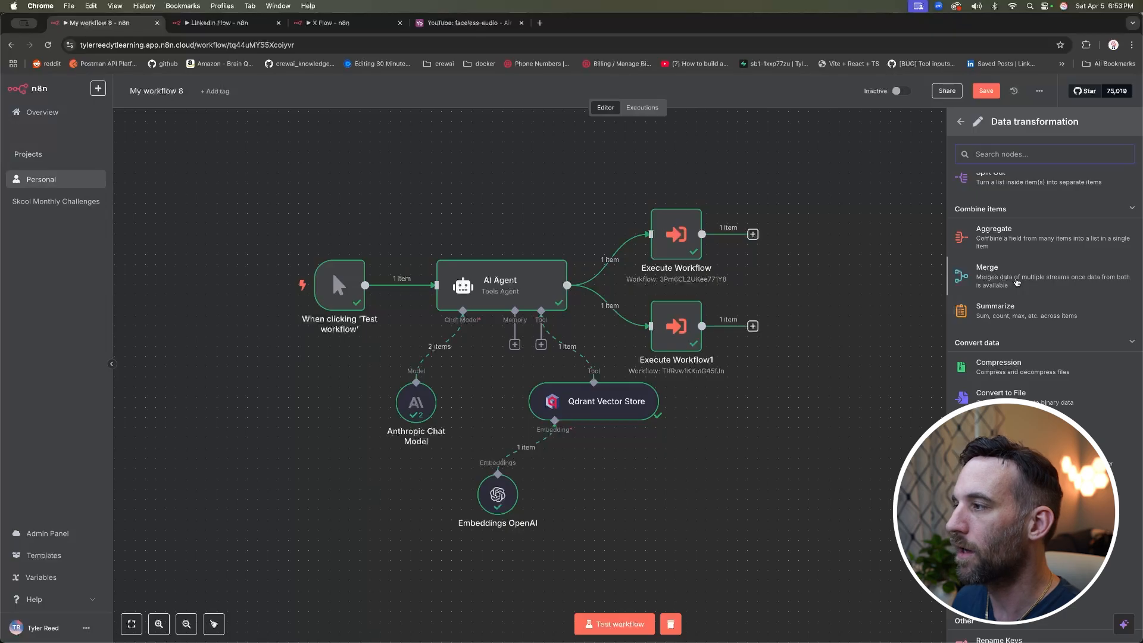
pyautogui.click(1016, 283)
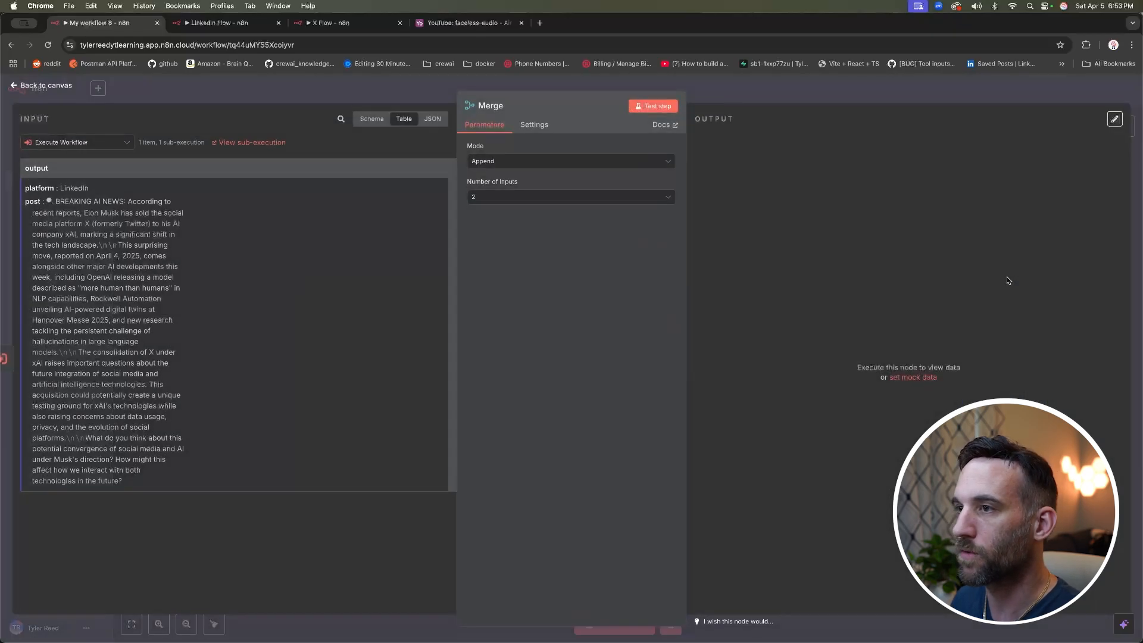
pyautogui.click(502, 160)
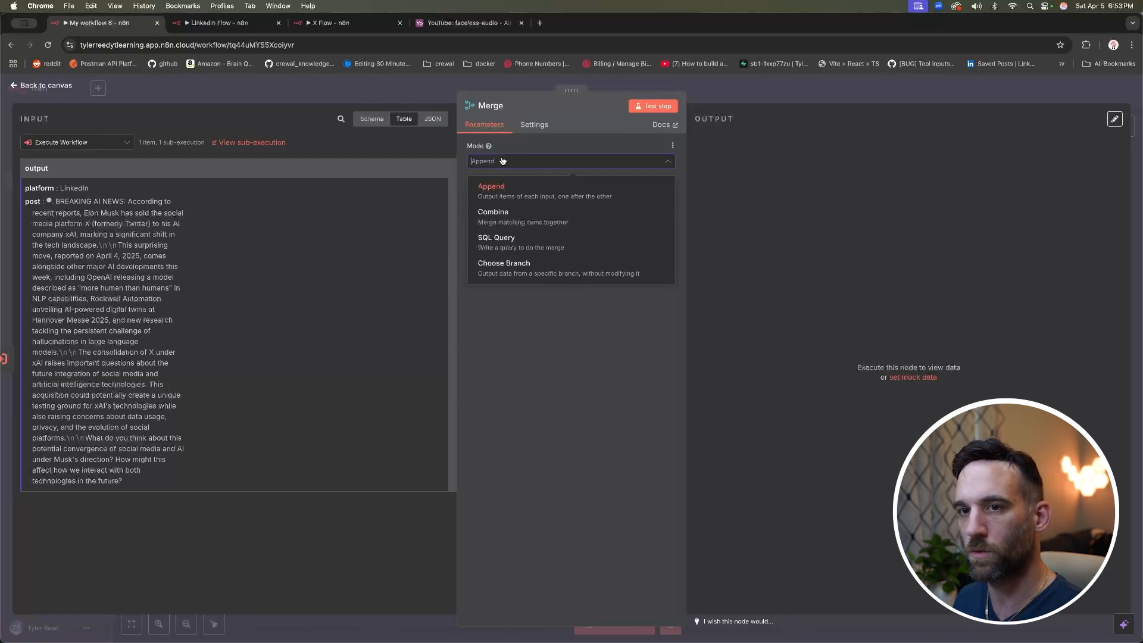
pyautogui.click(502, 160)
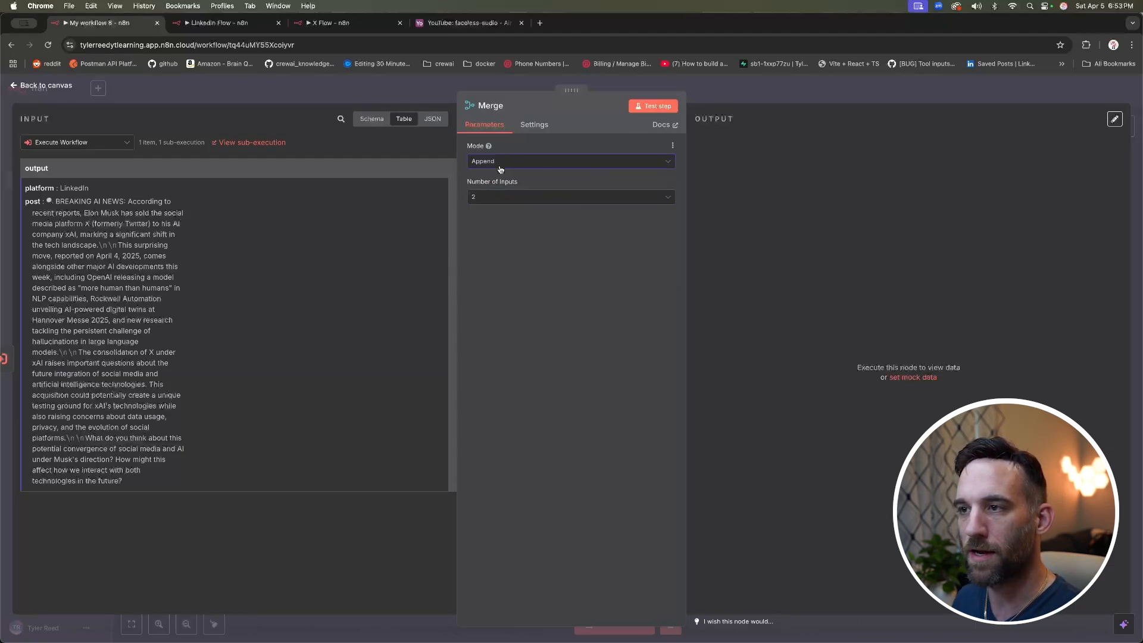
pyautogui.click(511, 198)
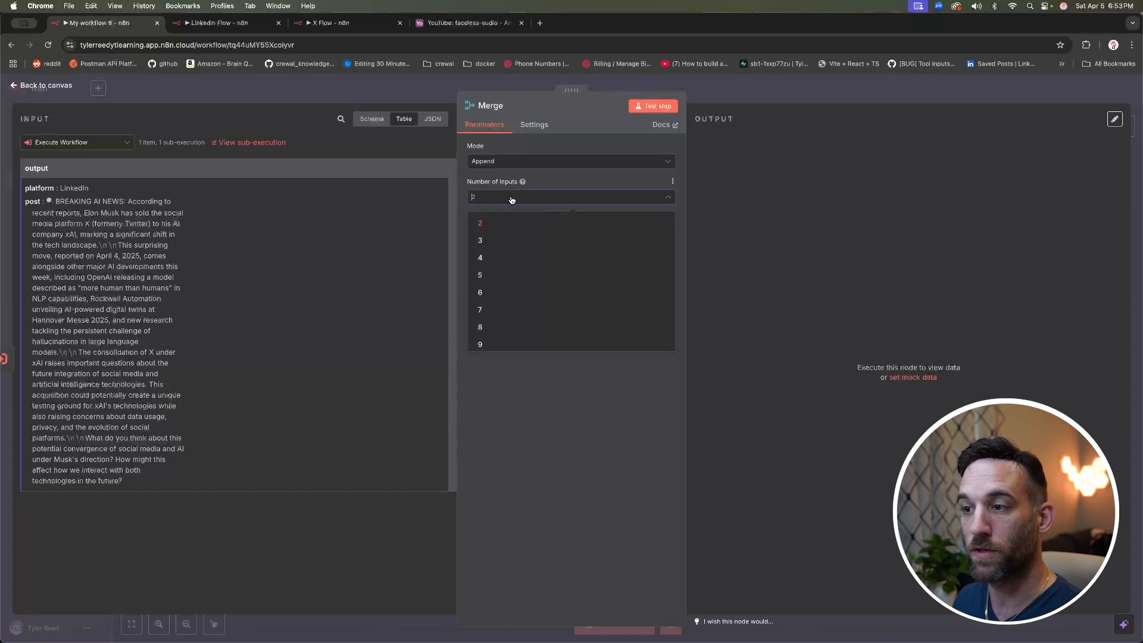
pyautogui.scroll(-1, 506, 322)
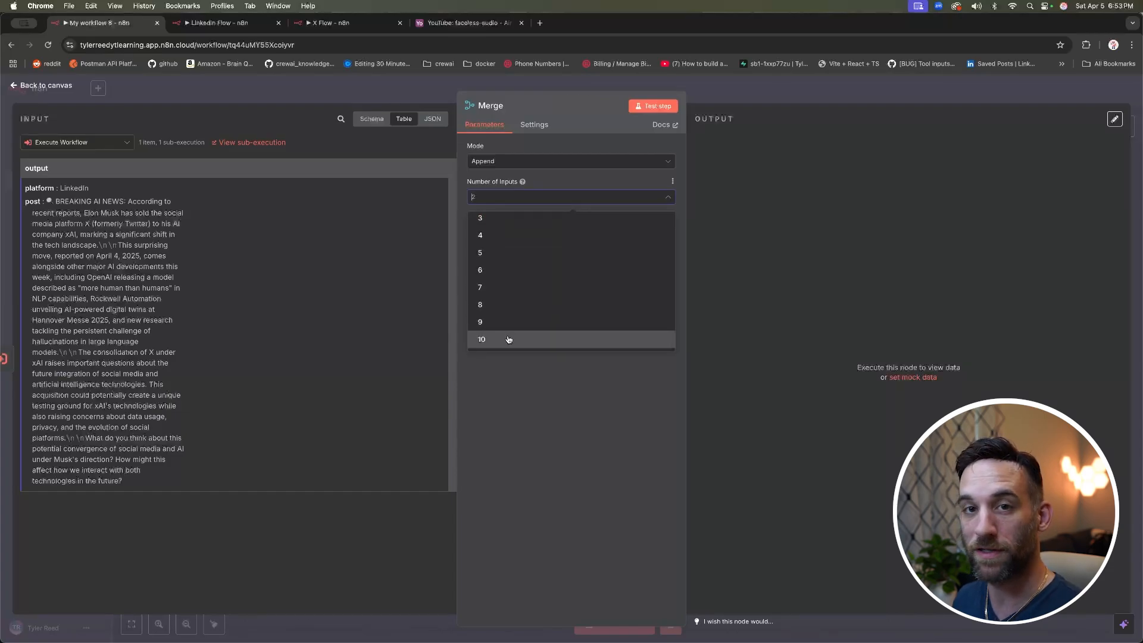
pyautogui.click(527, 370)
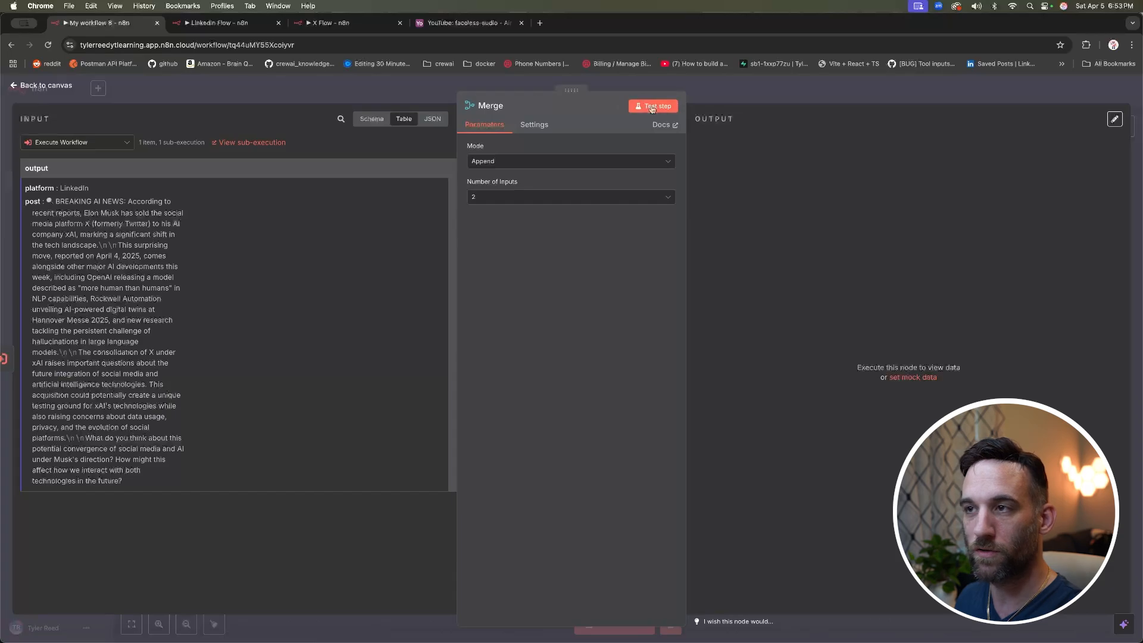
pyautogui.press('Escape')
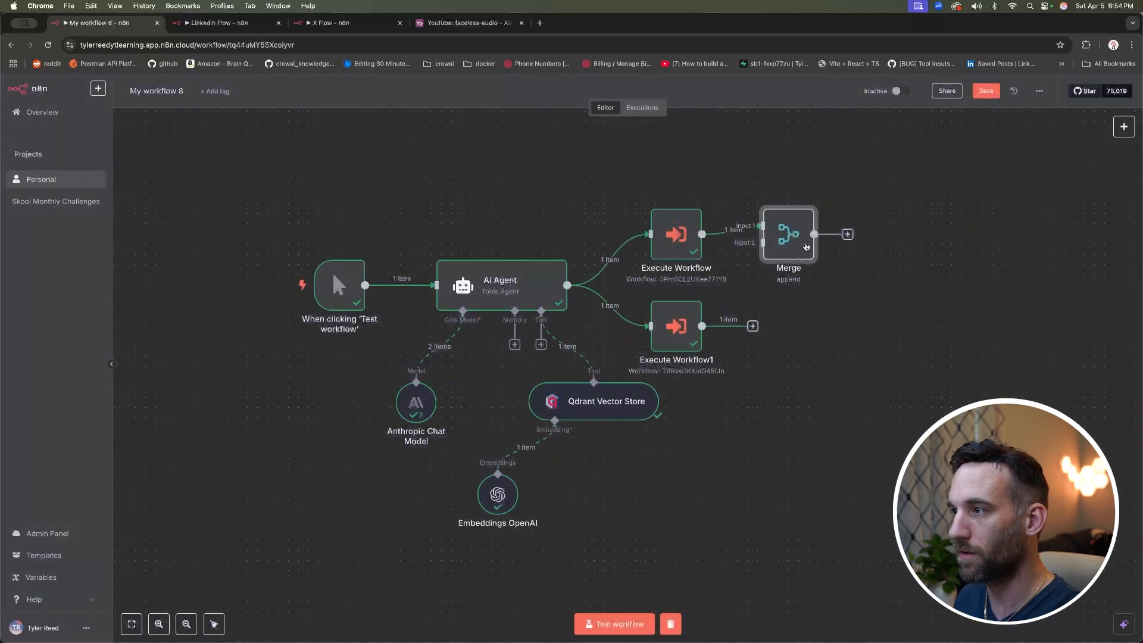
# Step: Connect Execute Workflow1's output to the Merge node's Input 2 and open Merge
pyautogui.moveTo(702, 326); pyautogui.dragTo(782, 302)
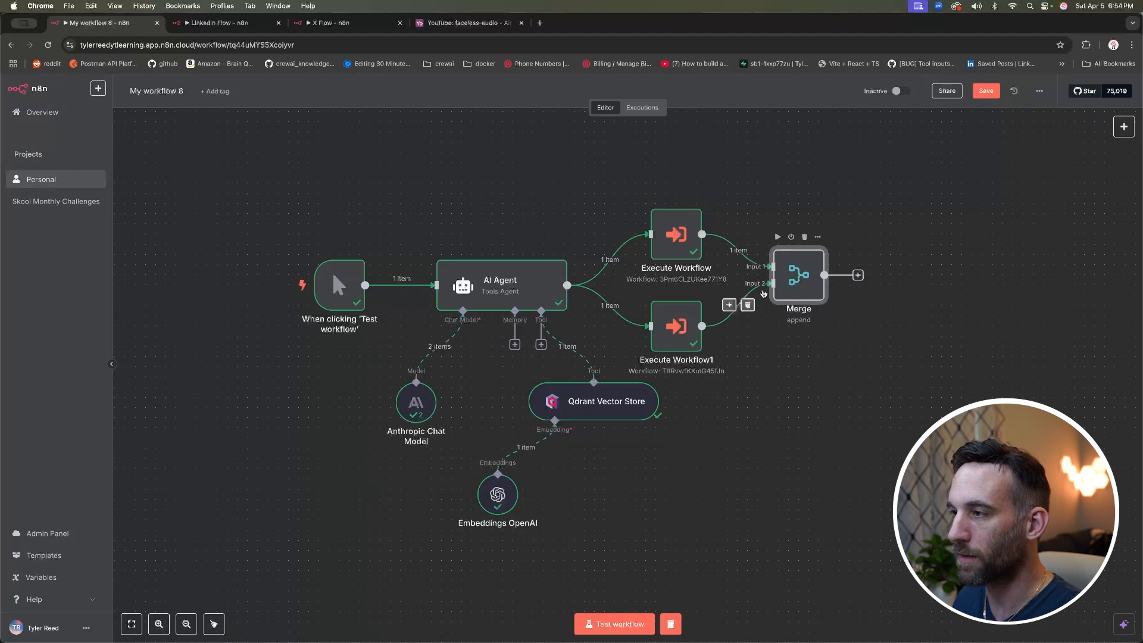
pyautogui.click(870, 364)
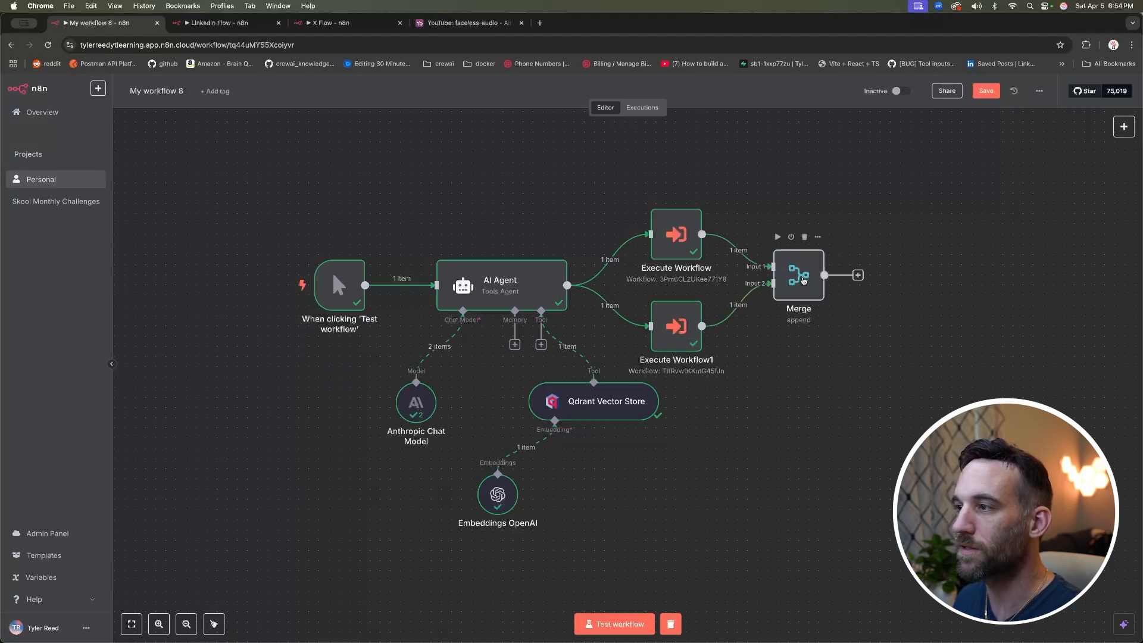
pyautogui.click(803, 281)
pyautogui.doubleClick(803, 281)
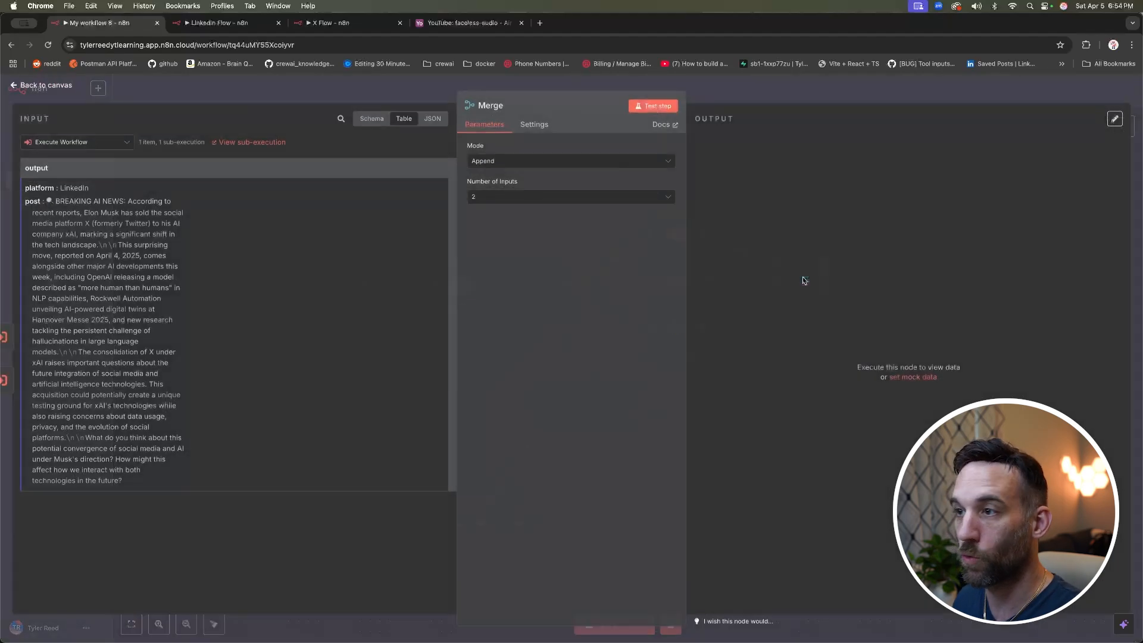
# Step: Test the Merge node and inspect its two combined output items
pyautogui.click(653, 106)
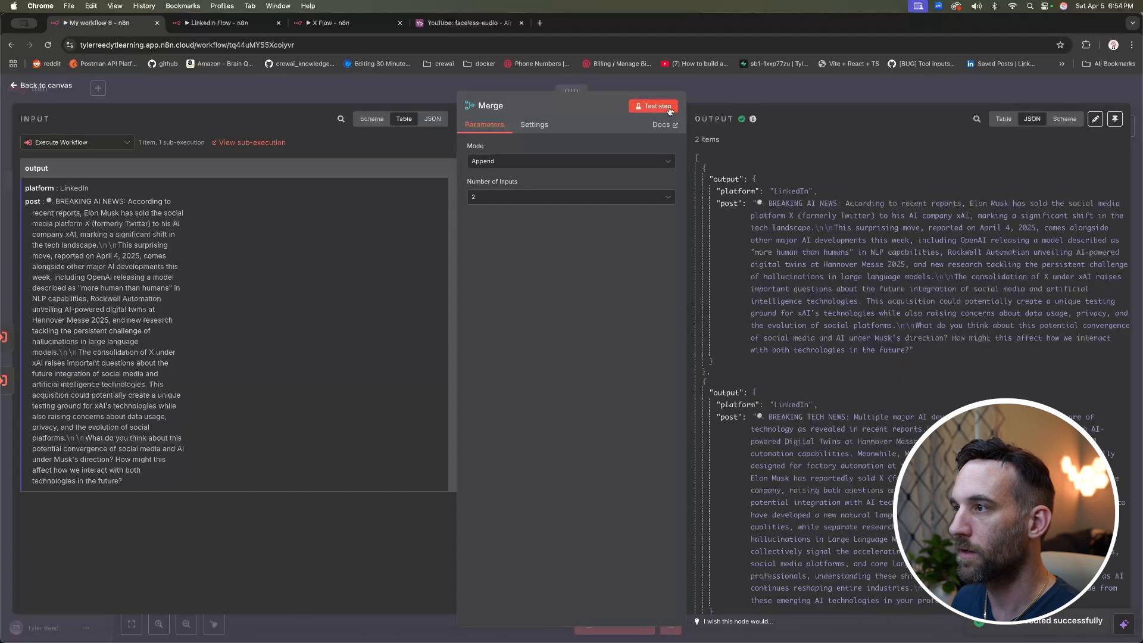
pyautogui.click(705, 169)
pyautogui.click(703, 179)
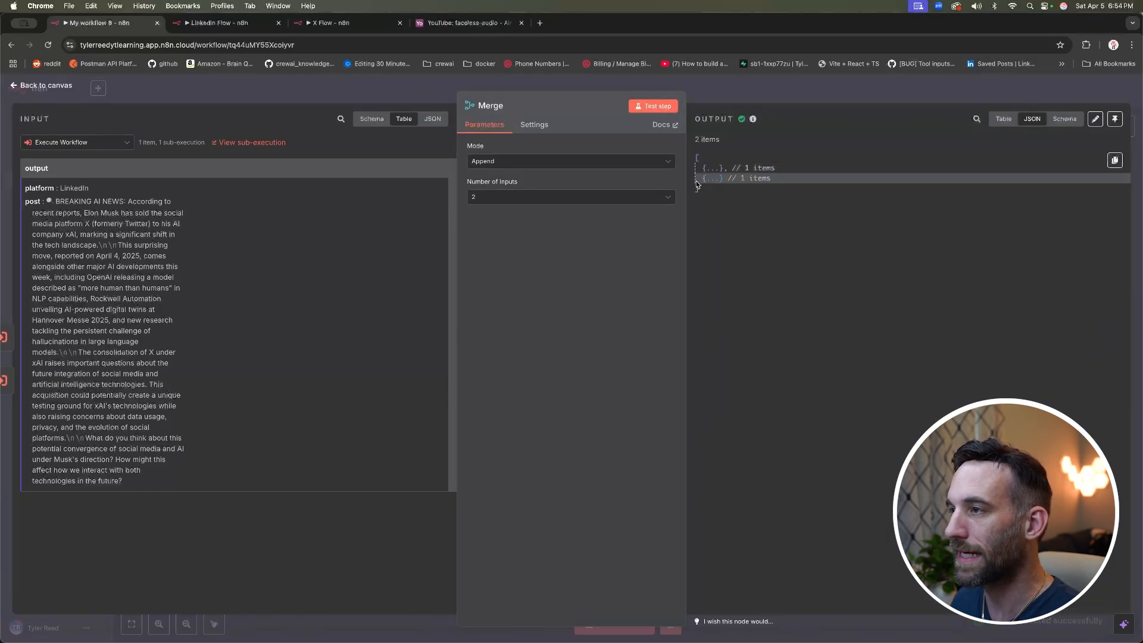
pyautogui.click(705, 169)
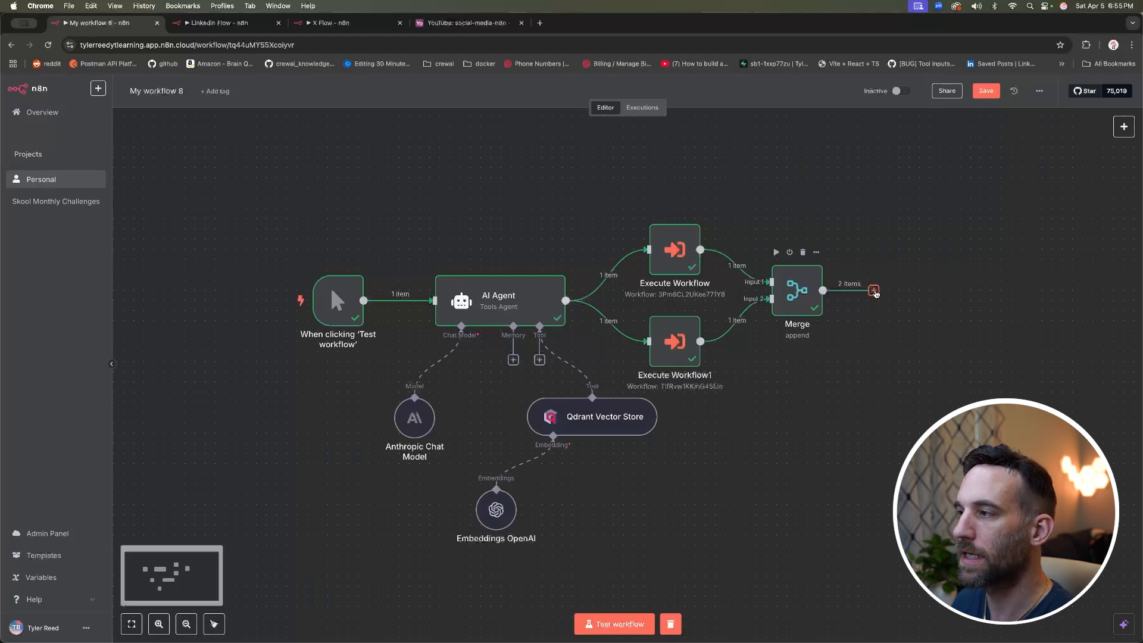
pyautogui.click(874, 291)
# Step: Add an Airtable 'Create a record' step after the Merge node
pyautogui.write('airta')
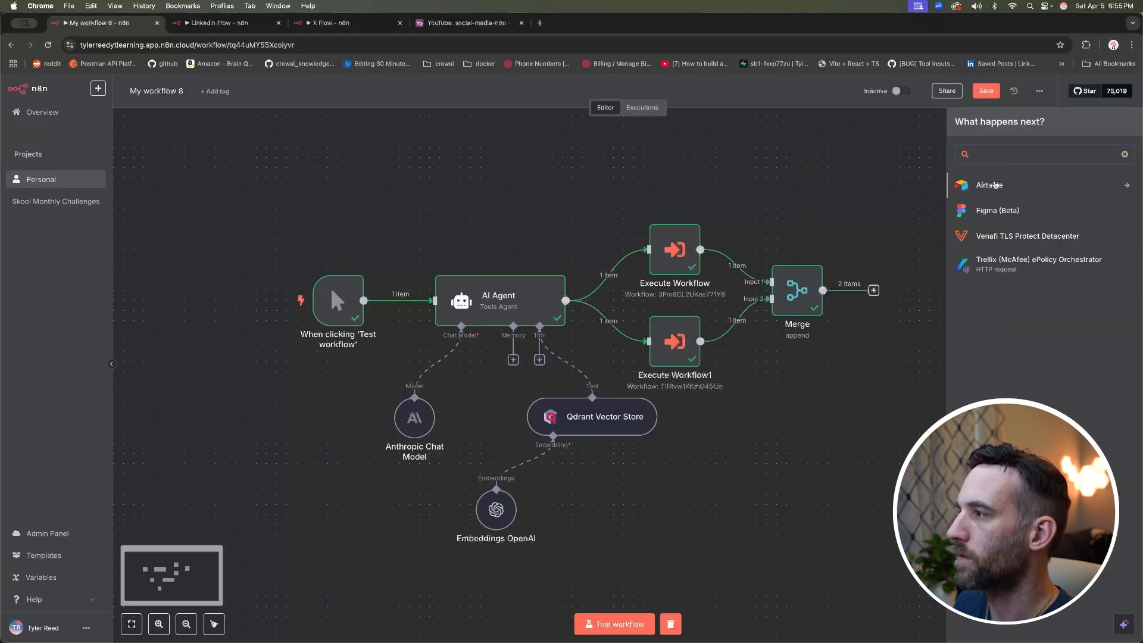
pyautogui.click(993, 185)
pyautogui.click(998, 278)
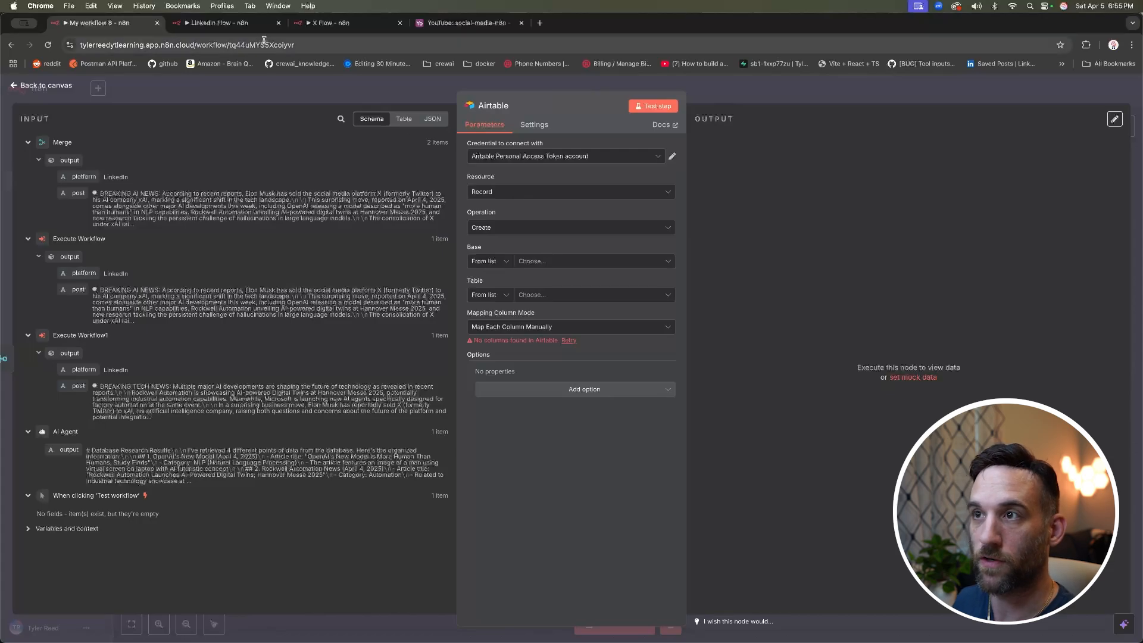
# Step: In the social-media-n8n table, inspect the id field's Formula type and RECORD_ID() formula, leaving it unchanged
pyautogui.click(449, 25)
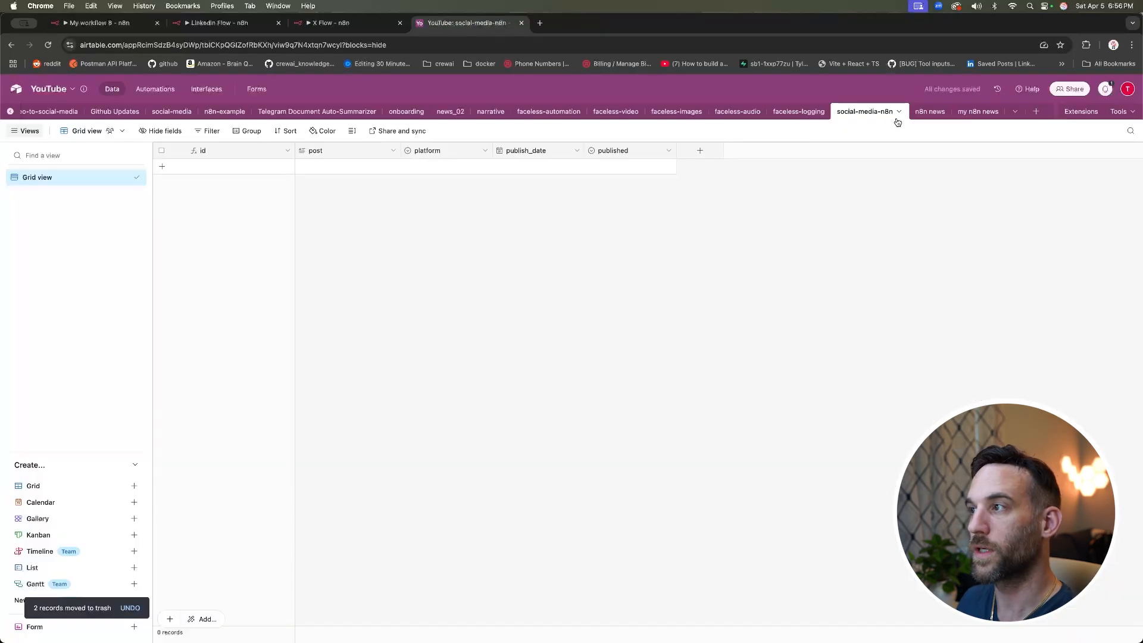
pyautogui.doubleClick(257, 152)
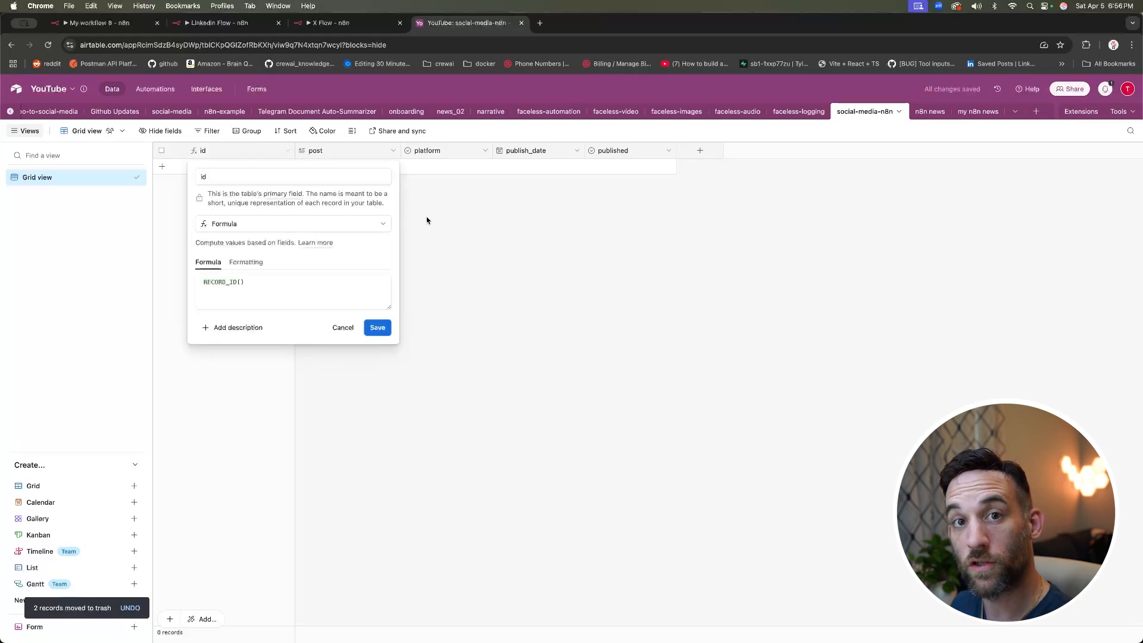
pyautogui.click(253, 176)
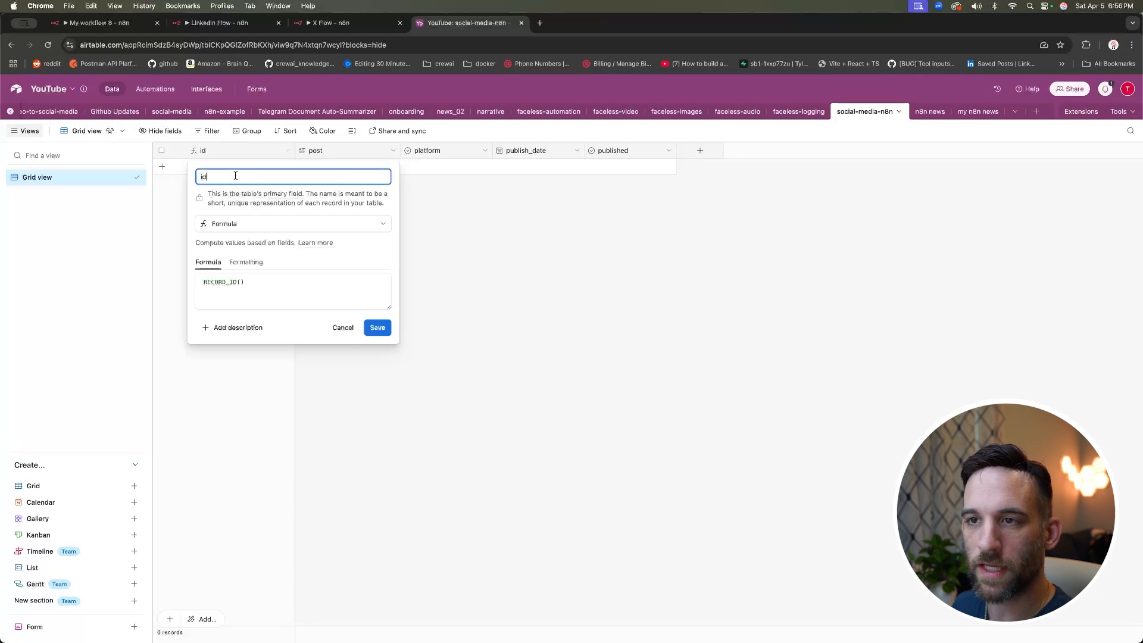
pyautogui.click(267, 224)
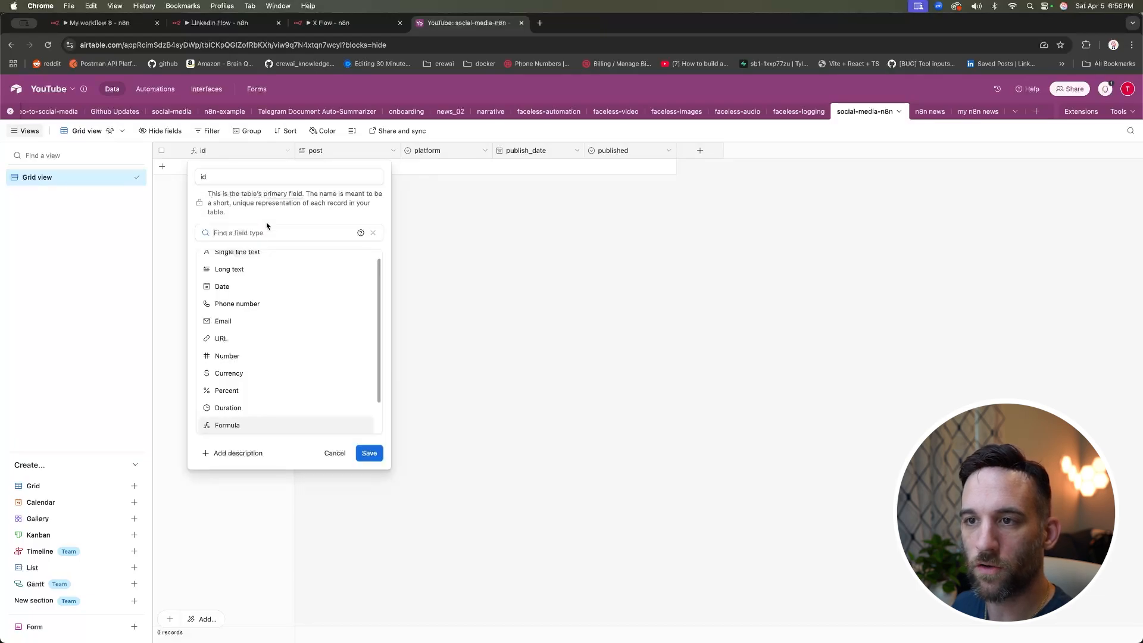
pyautogui.click(240, 424)
pyautogui.click(256, 291)
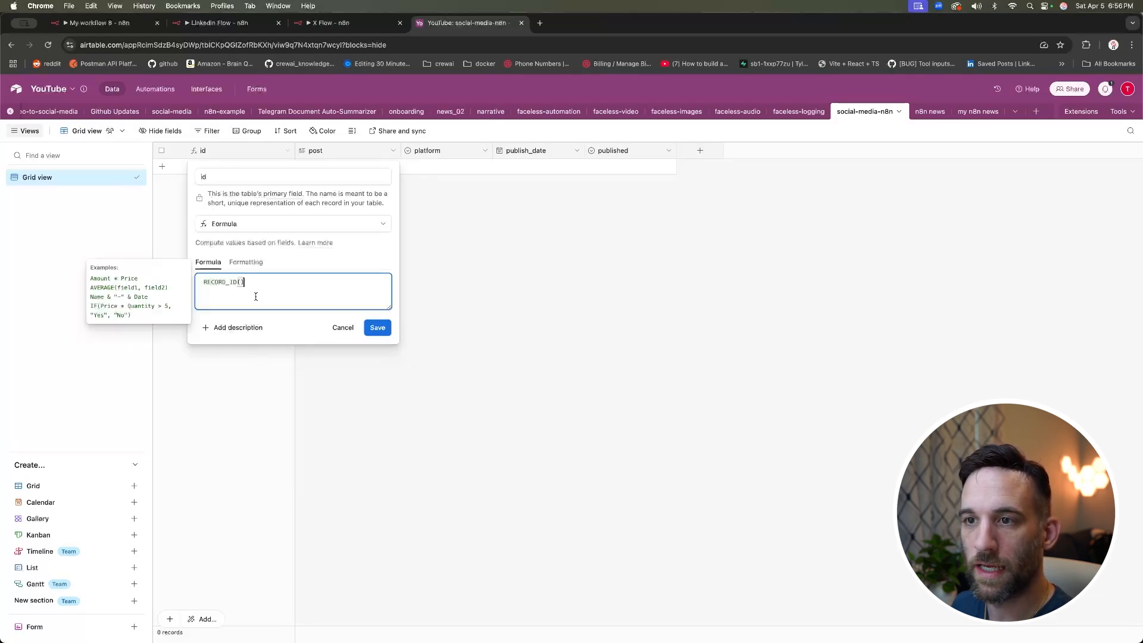
pyautogui.moveTo(259, 281); pyautogui.dragTo(201, 283)
pyautogui.click(299, 287)
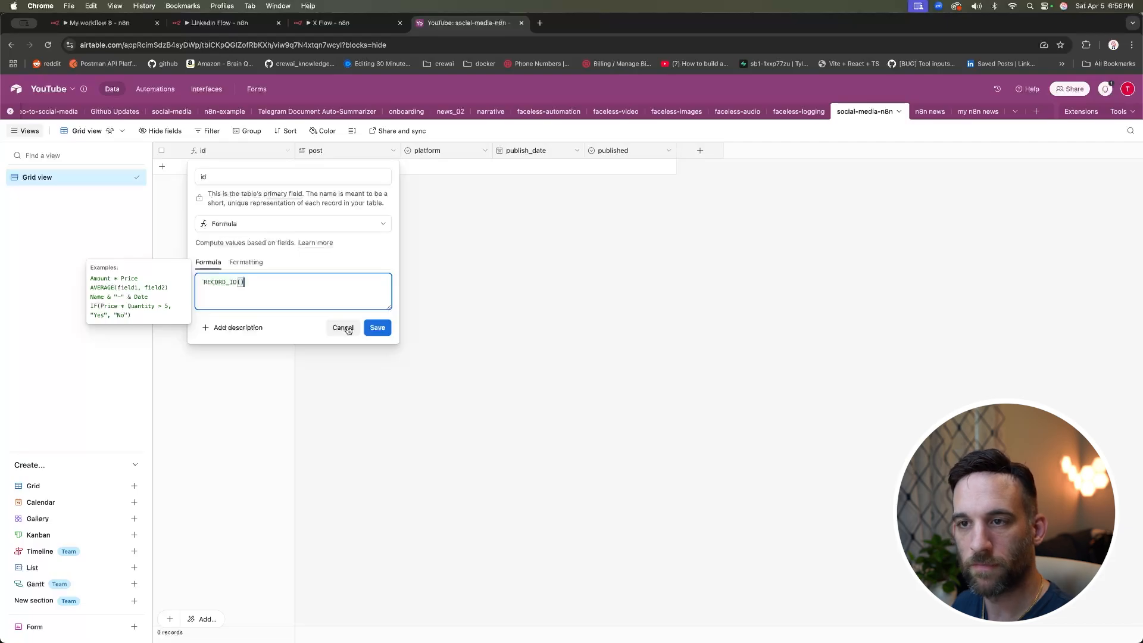
pyautogui.click(342, 328)
# Step: Add and delete a test record, then open the platform field's settings
pyautogui.click(338, 167)
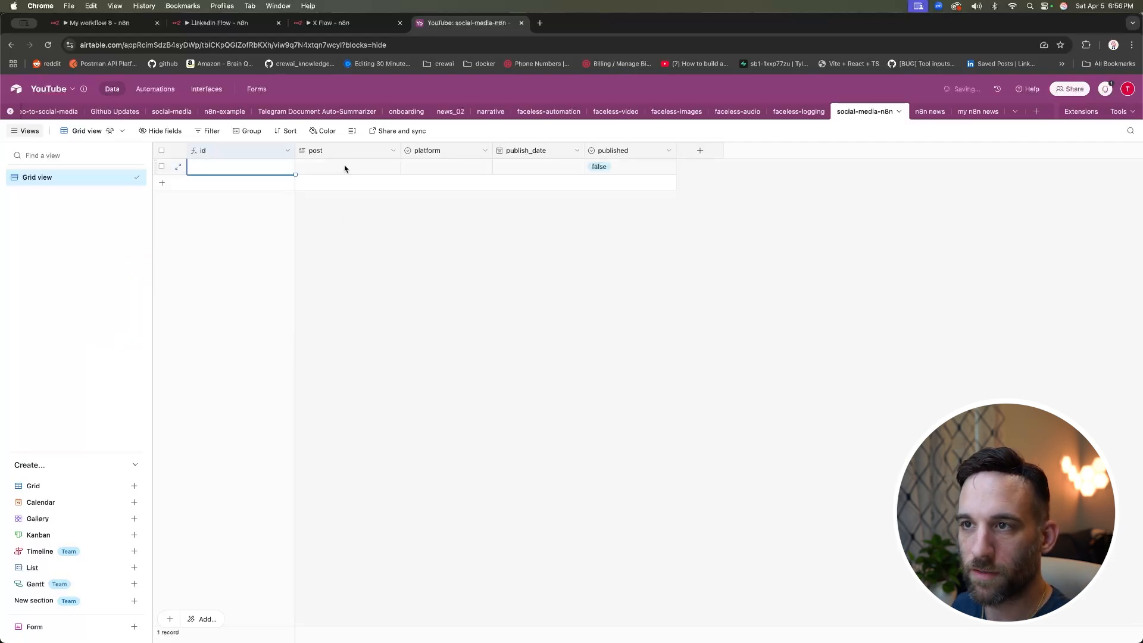
pyautogui.click(377, 220)
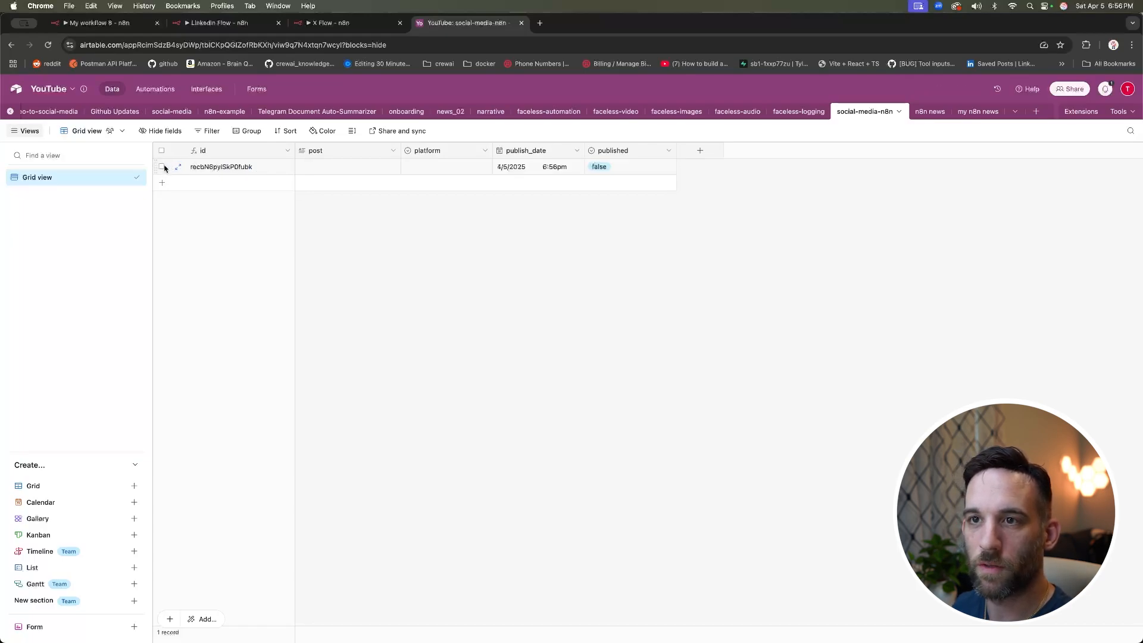
pyautogui.rightClick(239, 168)
pyautogui.click(282, 350)
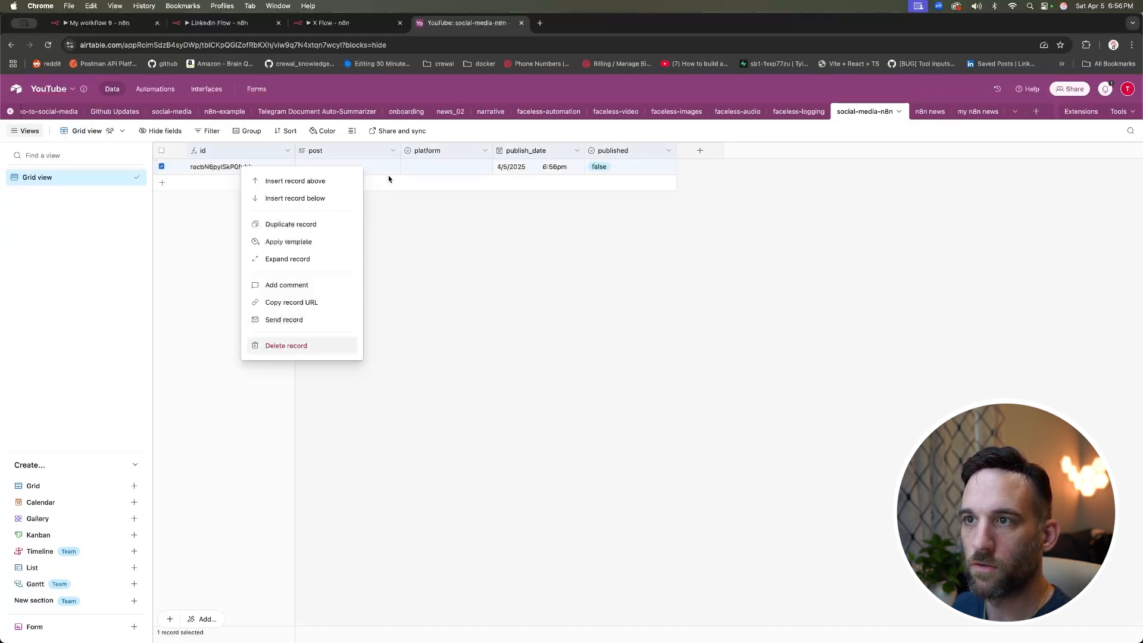
pyautogui.click(484, 153)
pyautogui.click(471, 176)
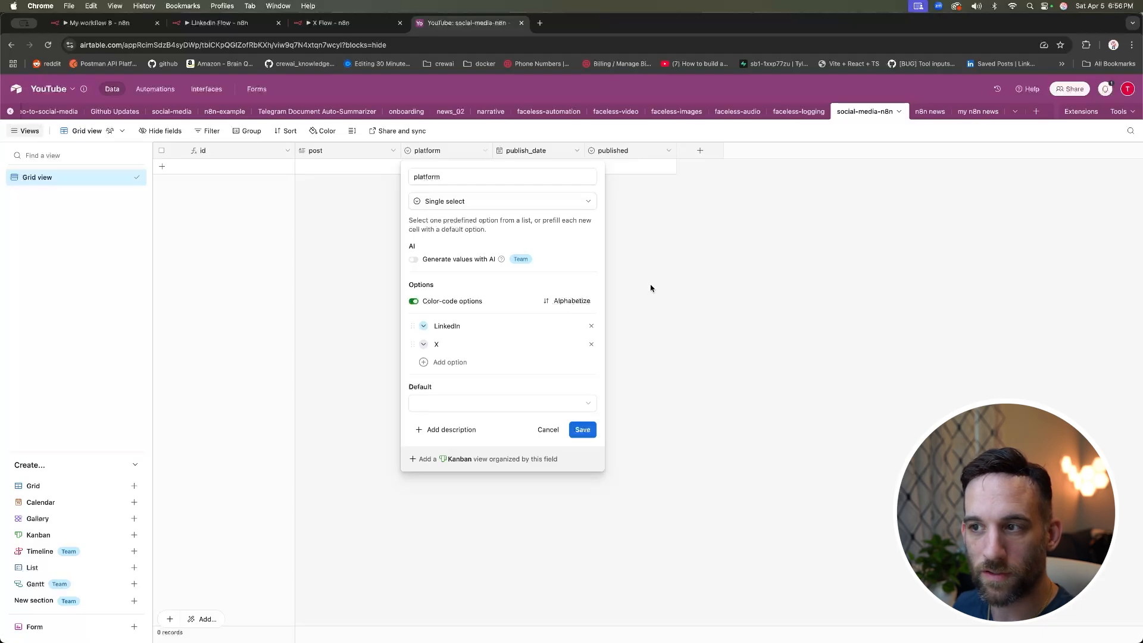
# Step: Review the platform, publish_date and published field settings, leaving them unchanged
pyautogui.click(638, 229)
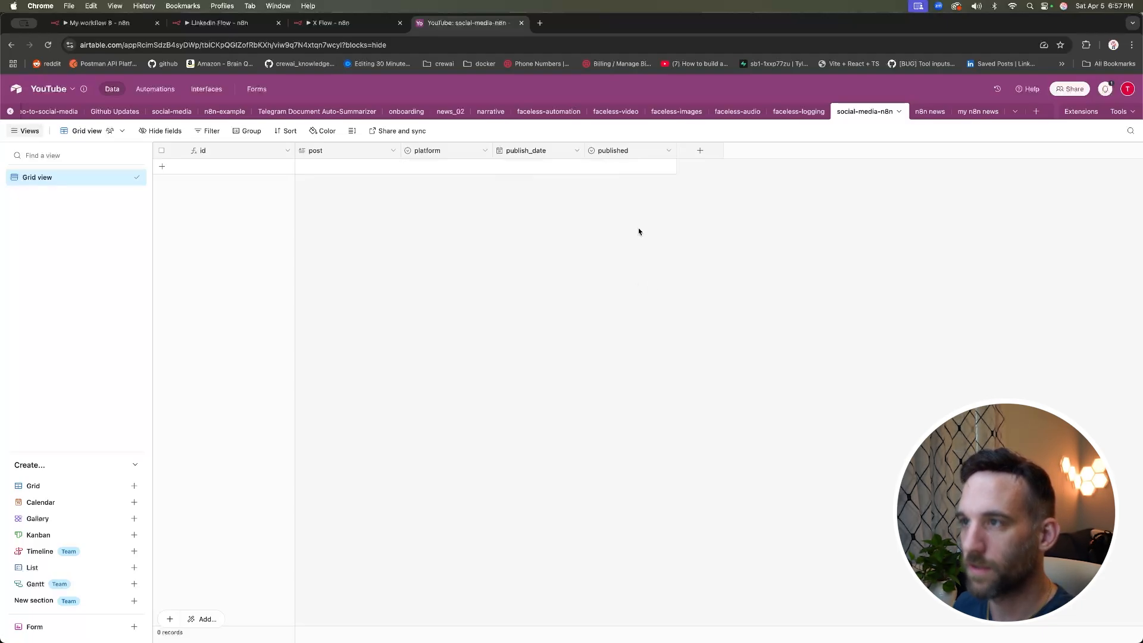
pyautogui.click(577, 150)
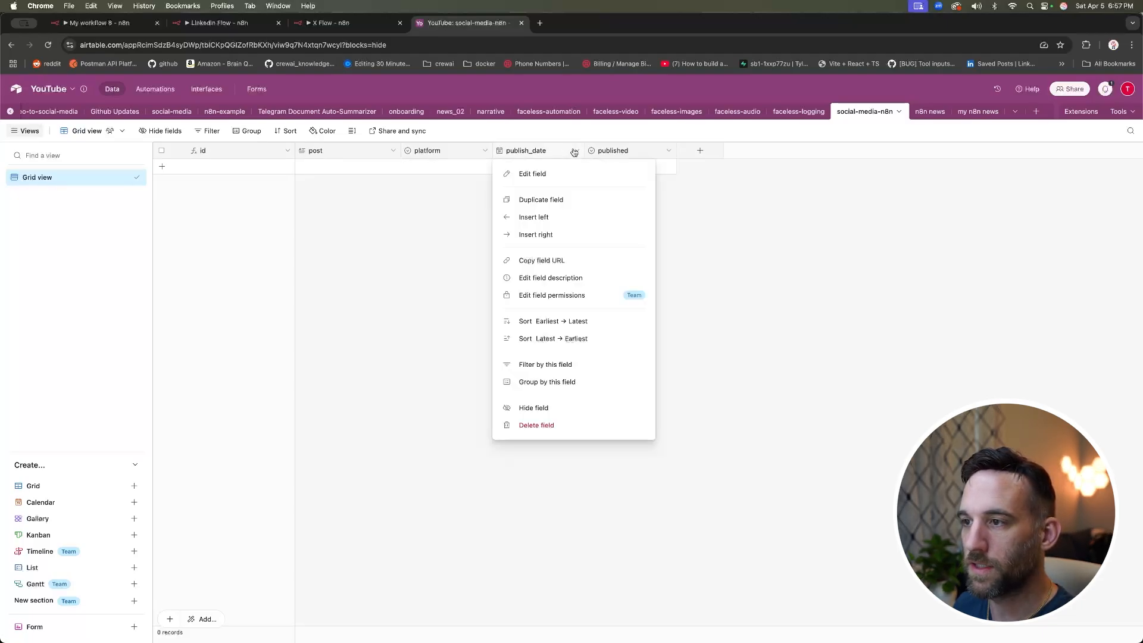
pyautogui.click(554, 173)
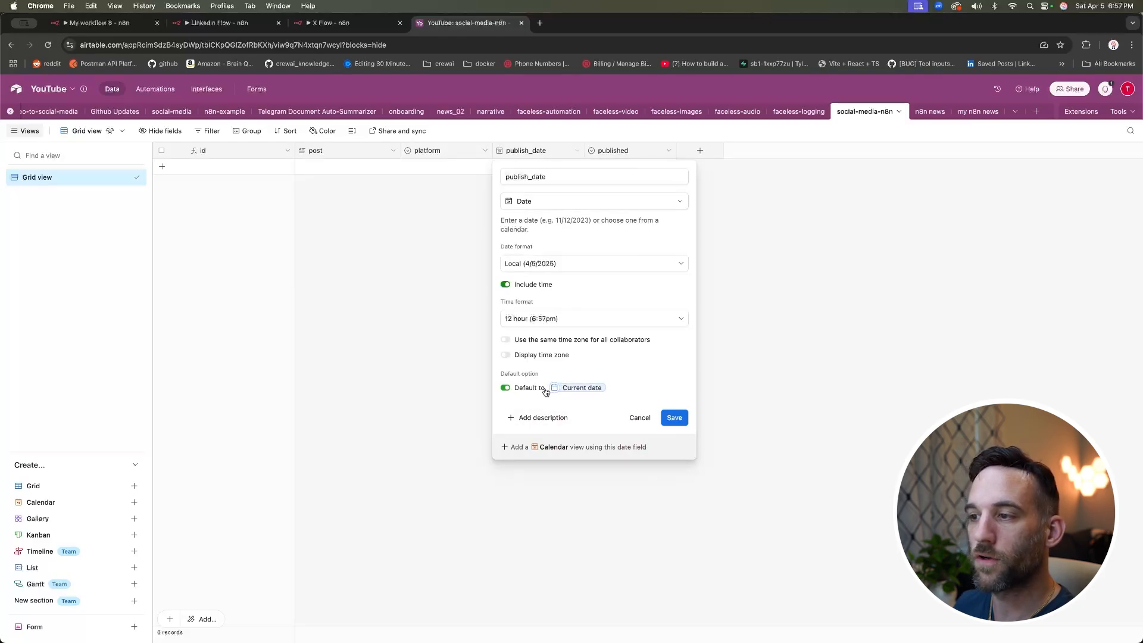
pyautogui.click(639, 419)
pyautogui.click(668, 152)
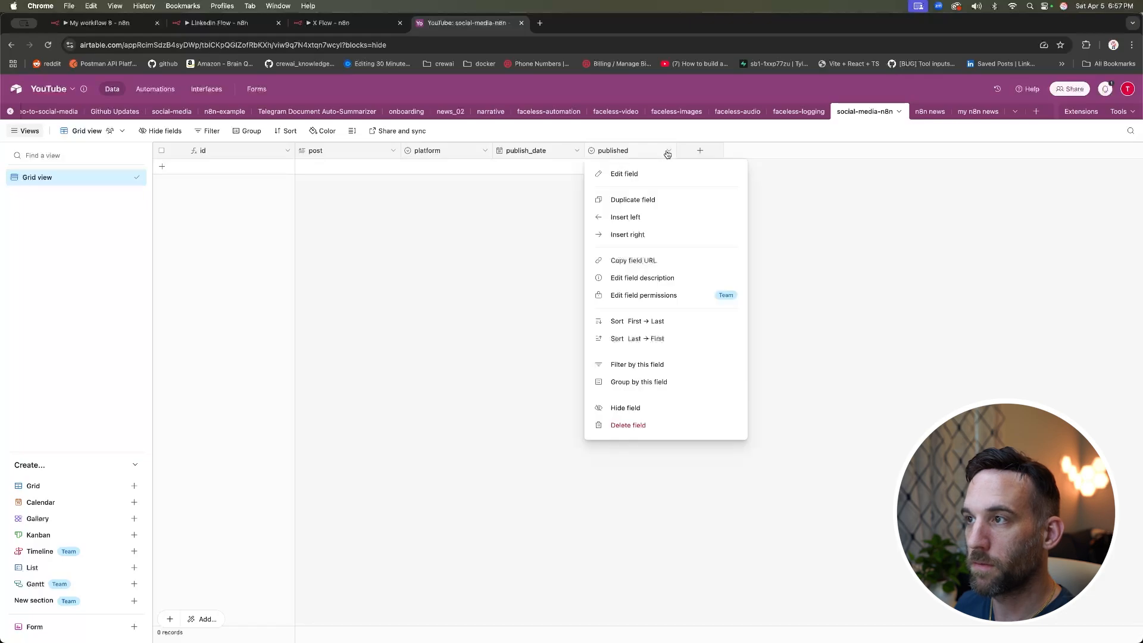
pyautogui.click(637, 173)
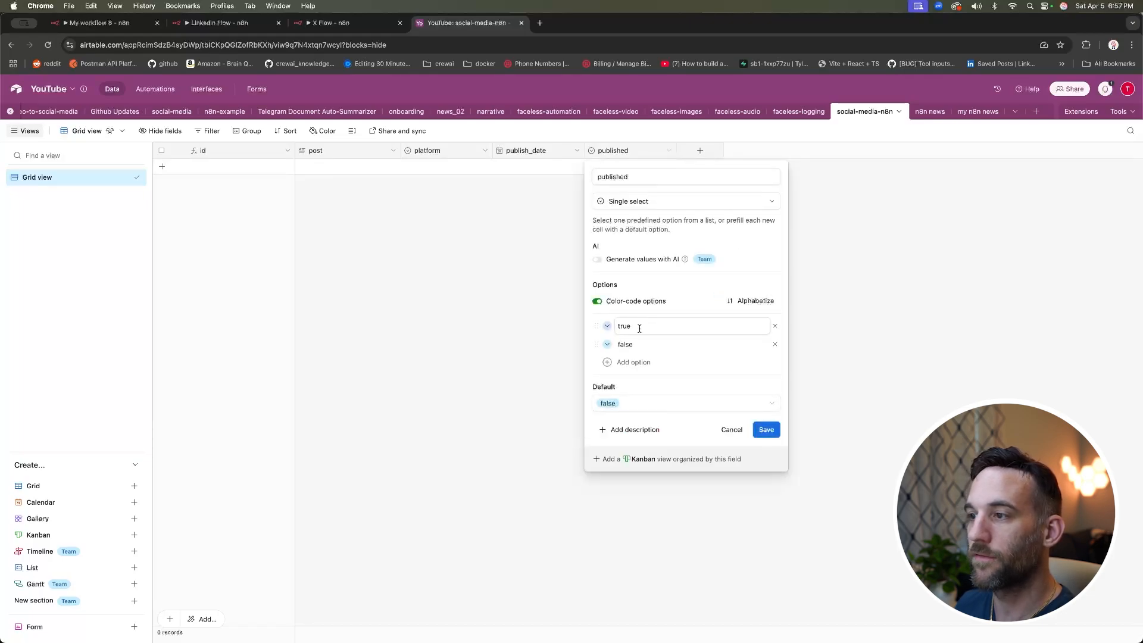
pyautogui.click(732, 429)
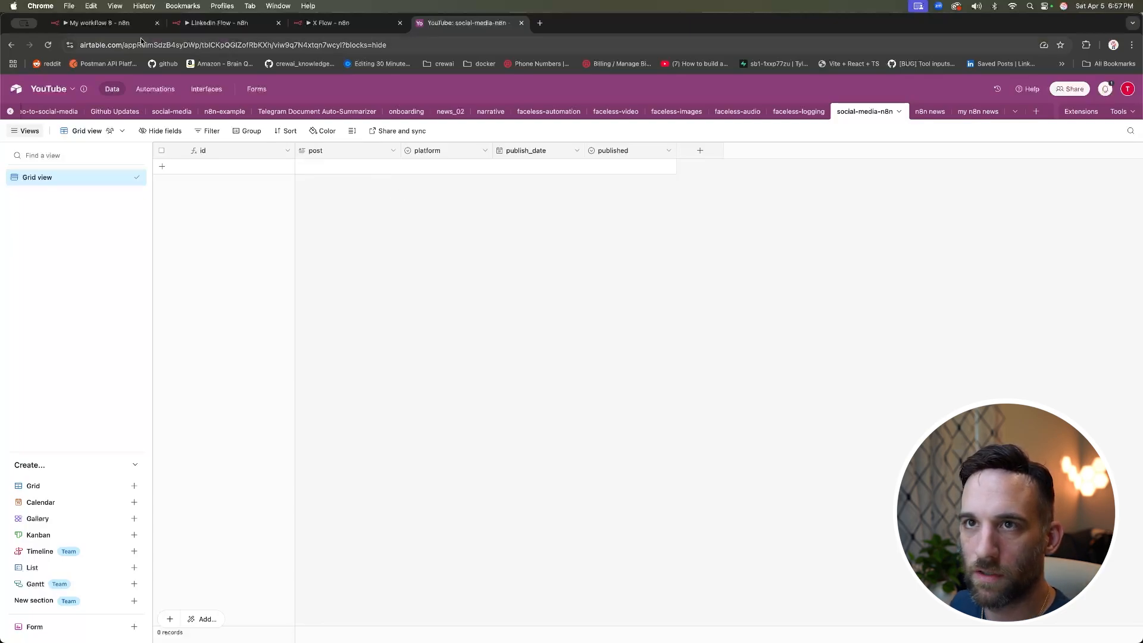
pyautogui.click(112, 24)
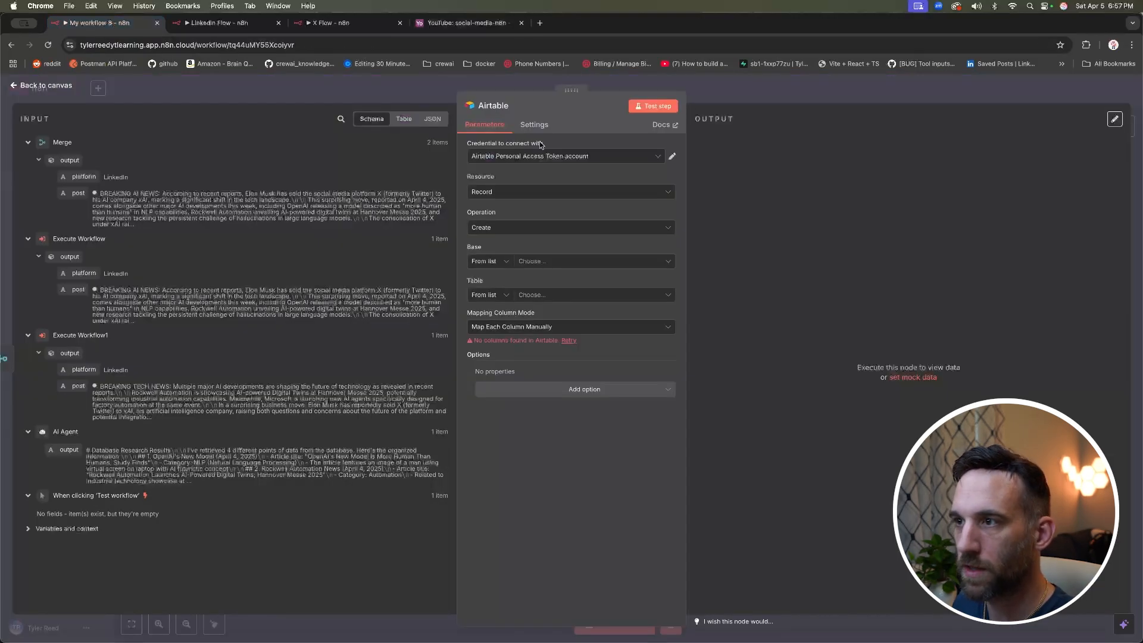
# Step: Set the Airtable node's Base to YouTube and Table to social-media-n8n
pyautogui.click(565, 266)
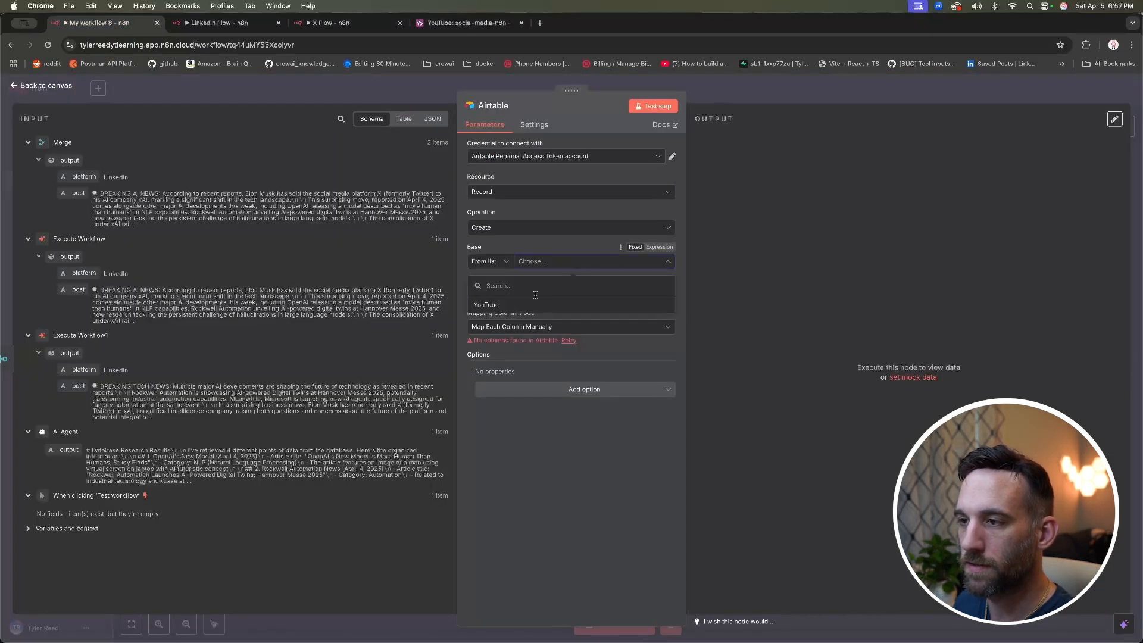
pyautogui.click(528, 306)
pyautogui.click(557, 296)
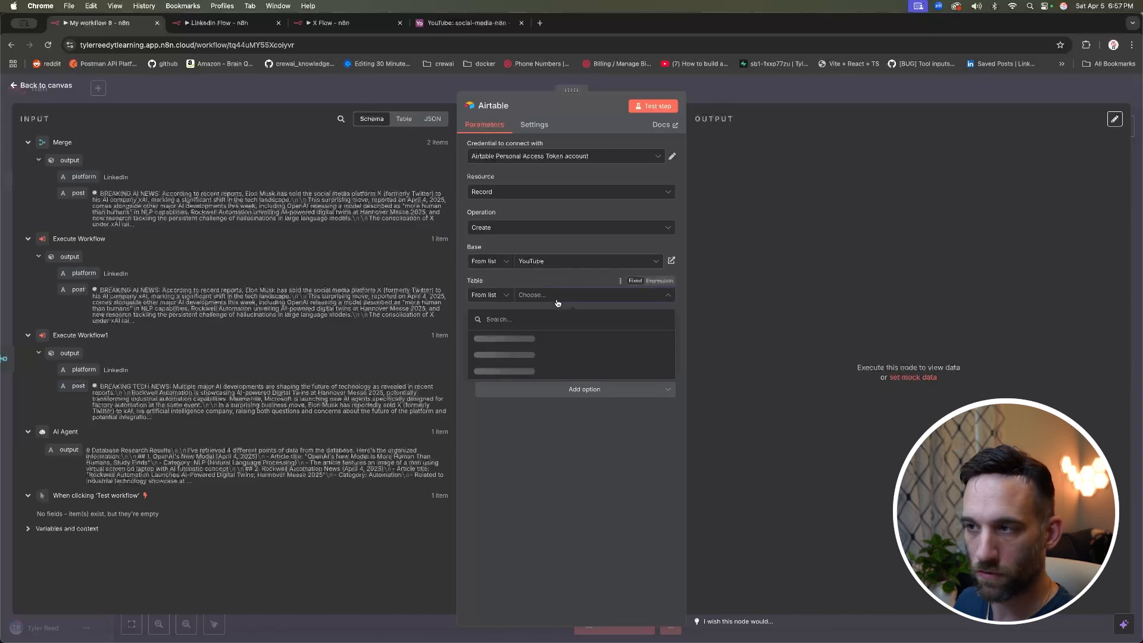
pyautogui.scroll(-5, 556, 346)
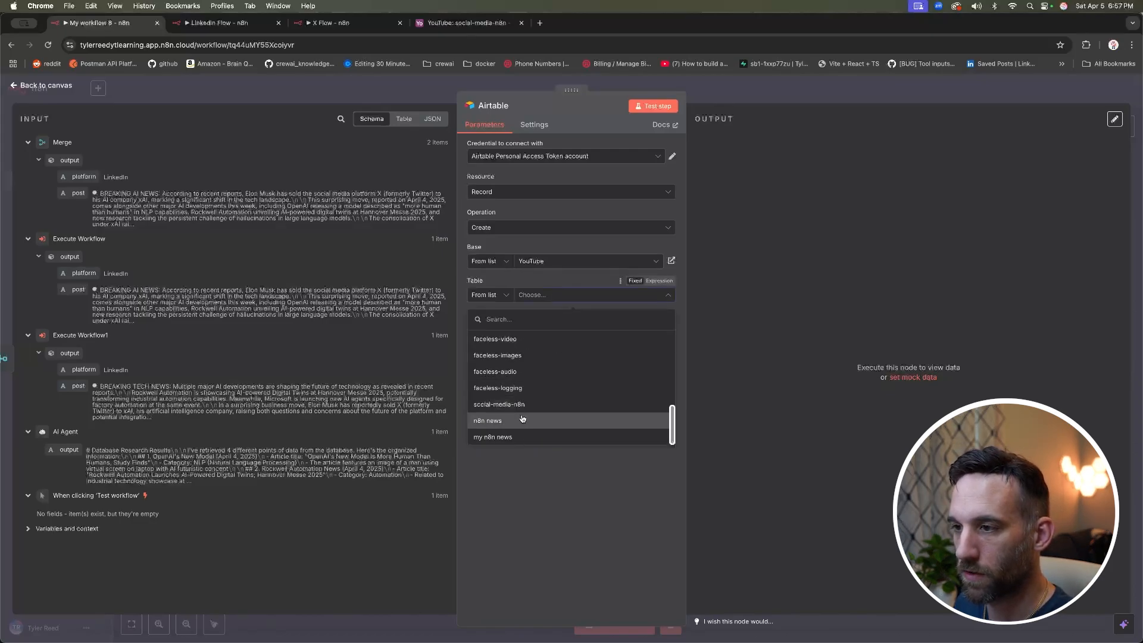
pyautogui.click(563, 406)
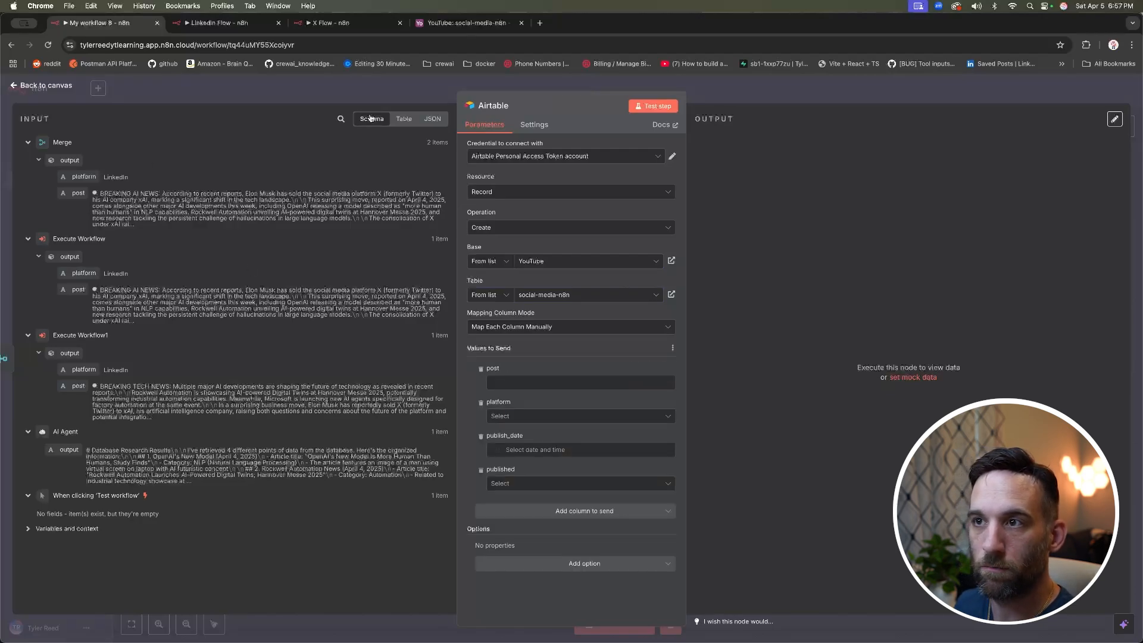
# Step: Compare the input in Table, JSON and Schema views, then map platform into the platform column
pyautogui.click(403, 119)
pyautogui.click(432, 119)
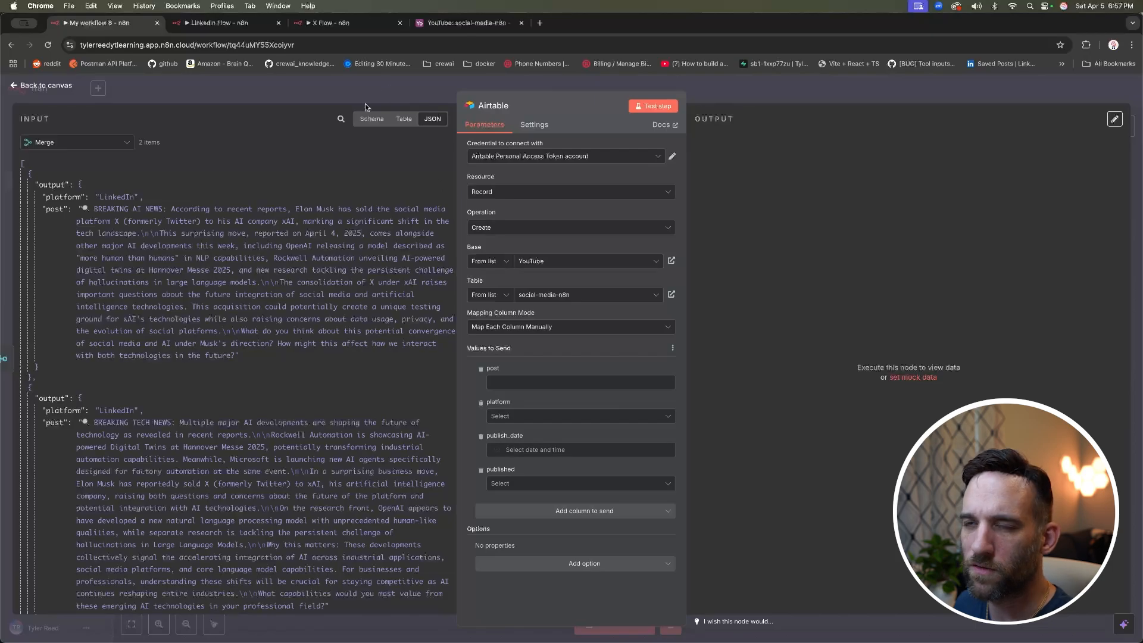
pyautogui.click(367, 119)
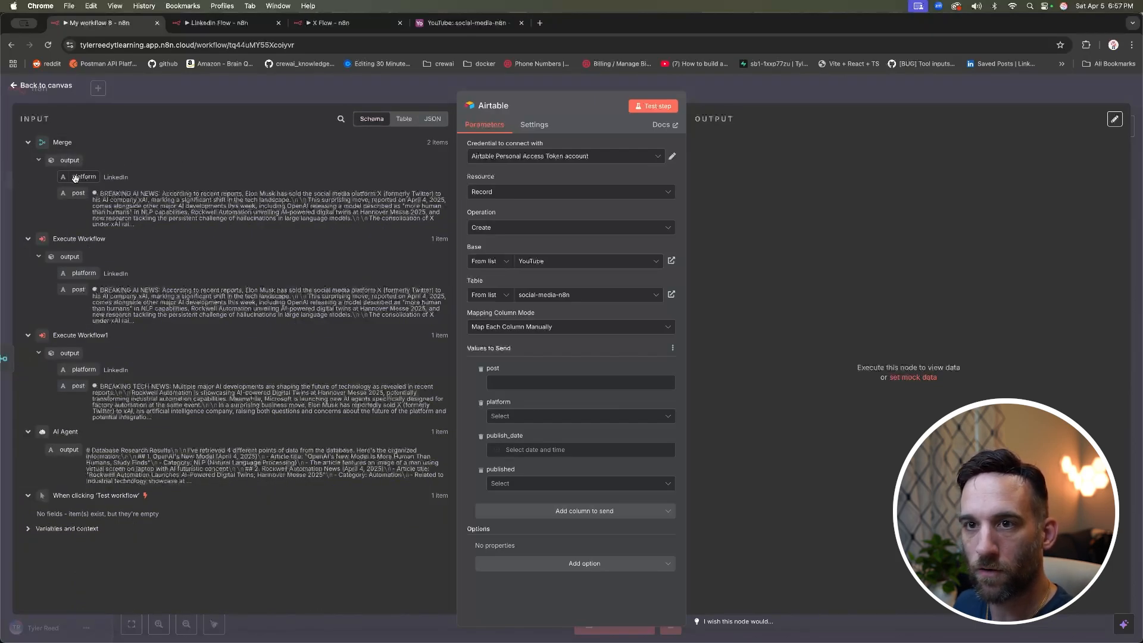
pyautogui.moveTo(78, 177); pyautogui.dragTo(510, 412)
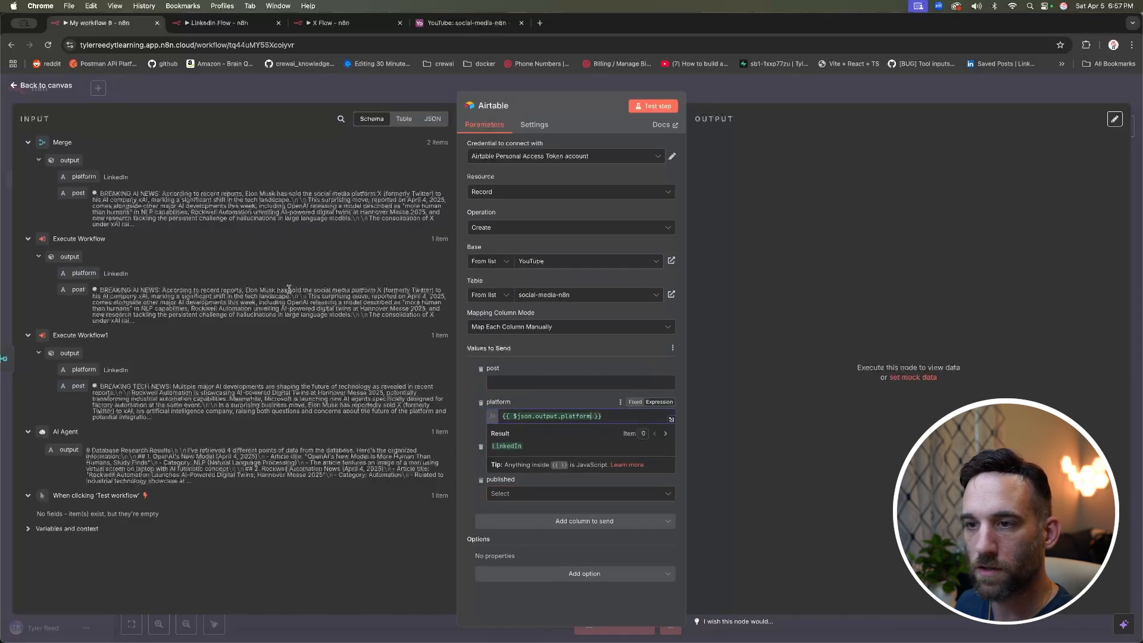
# Step: Map the incoming post value into the post column and test the node, creating two records
pyautogui.moveTo(66, 193); pyautogui.dragTo(491, 381)
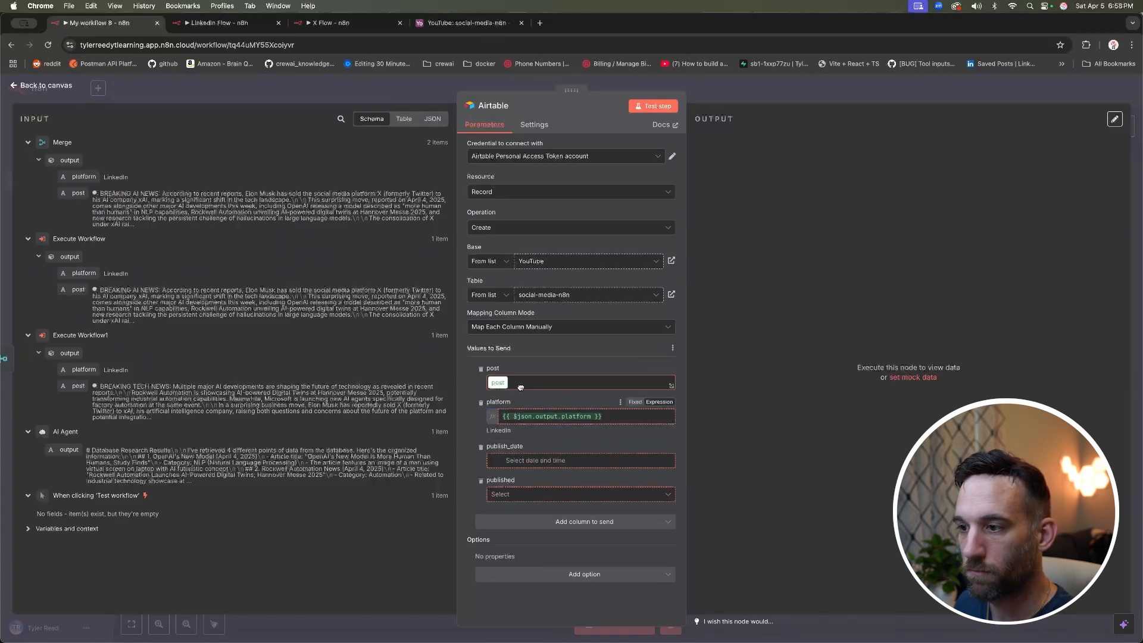
pyautogui.click(724, 393)
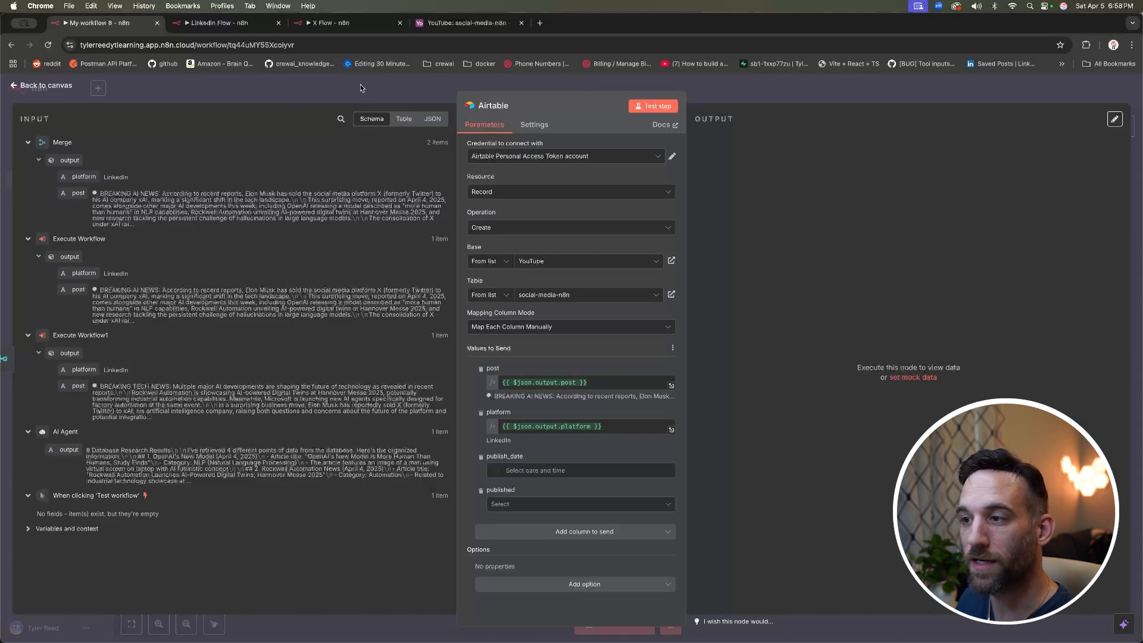
pyautogui.tripleClick(548, 383)
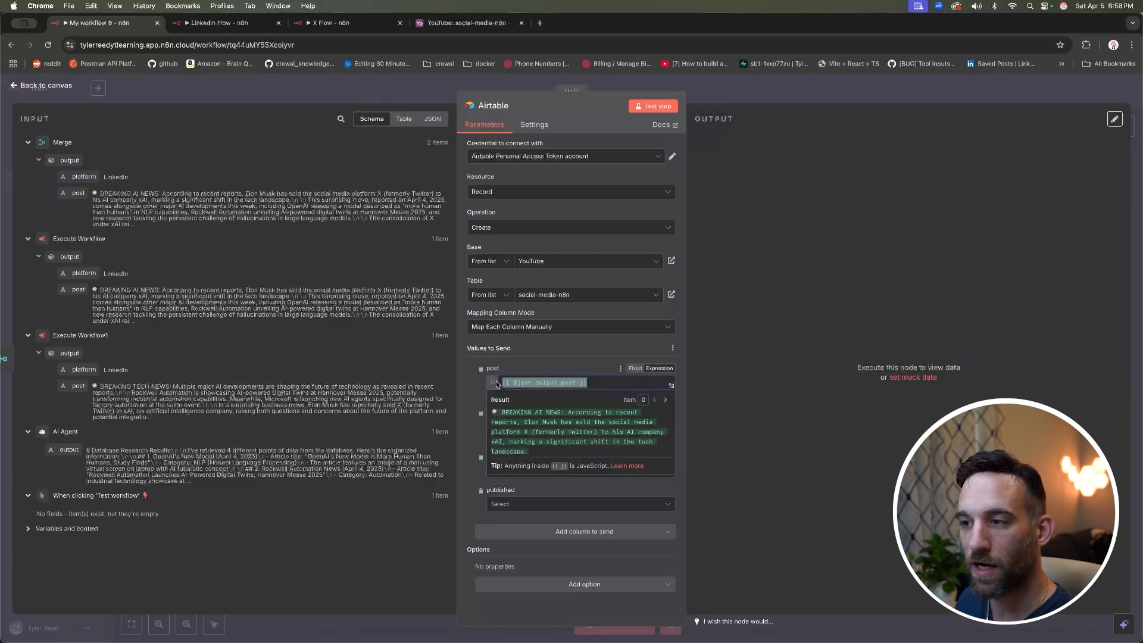
pyautogui.click(590, 382)
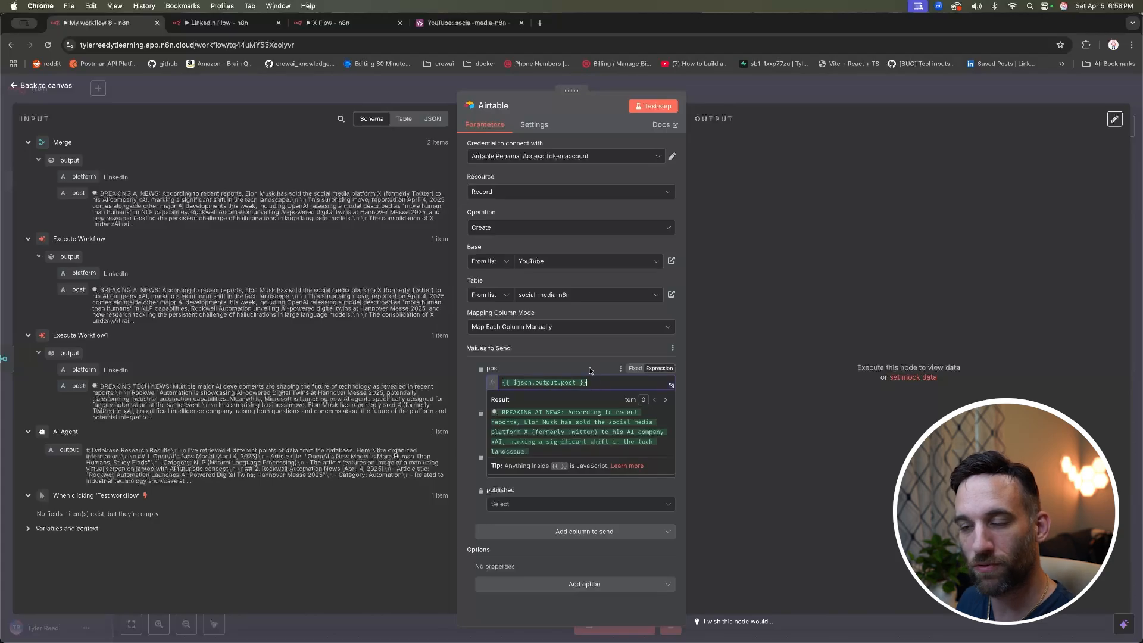
pyautogui.click(591, 370)
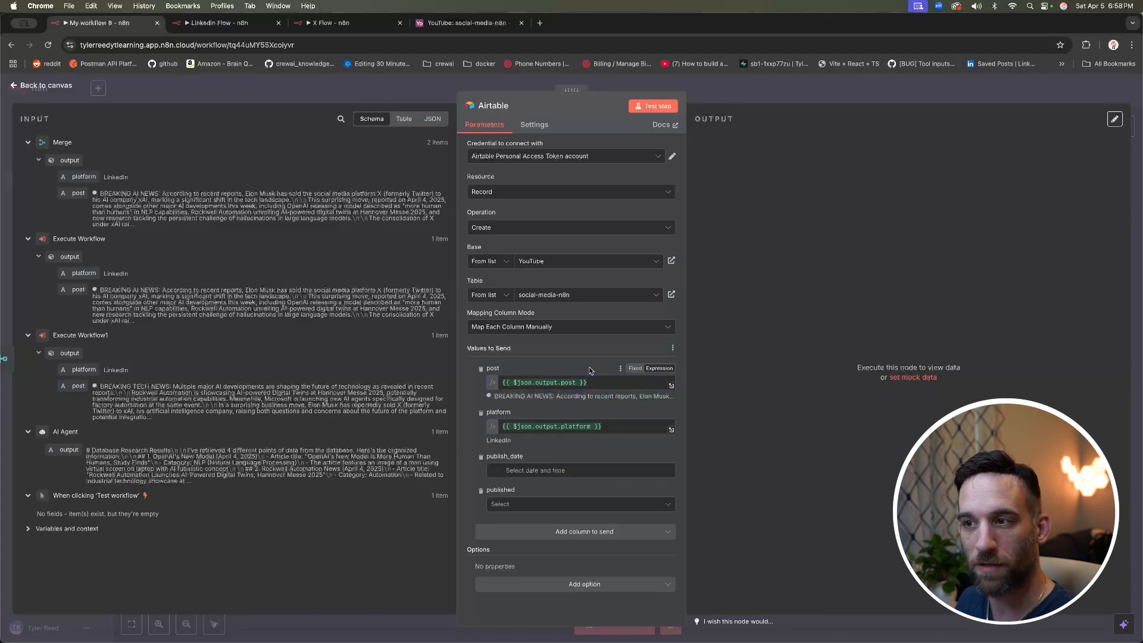
pyautogui.click(649, 108)
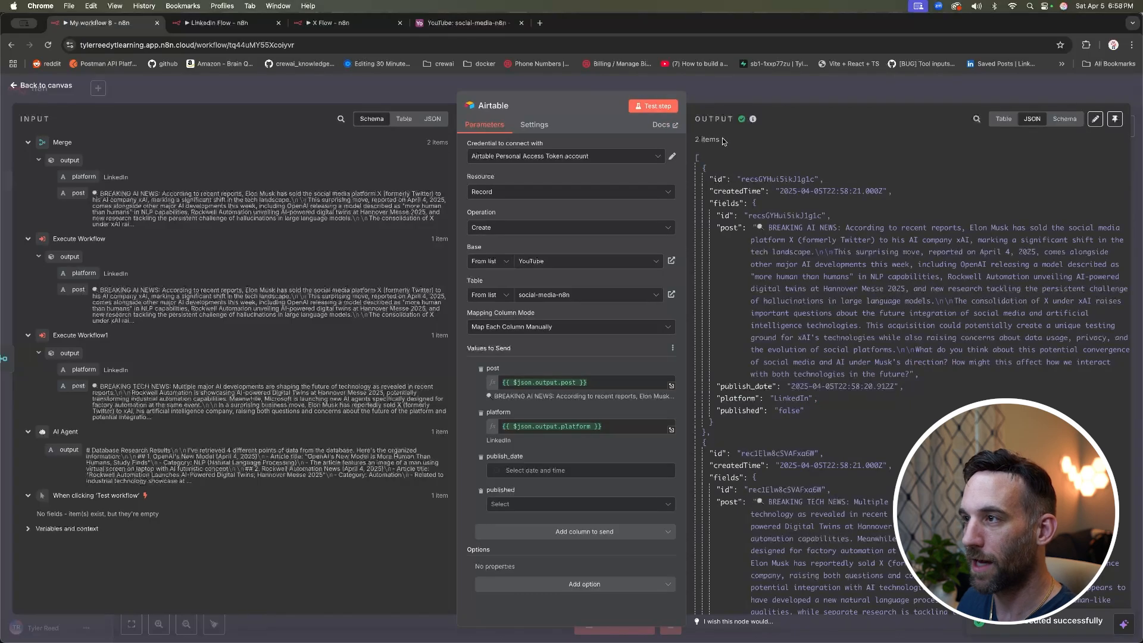
pyautogui.click(448, 24)
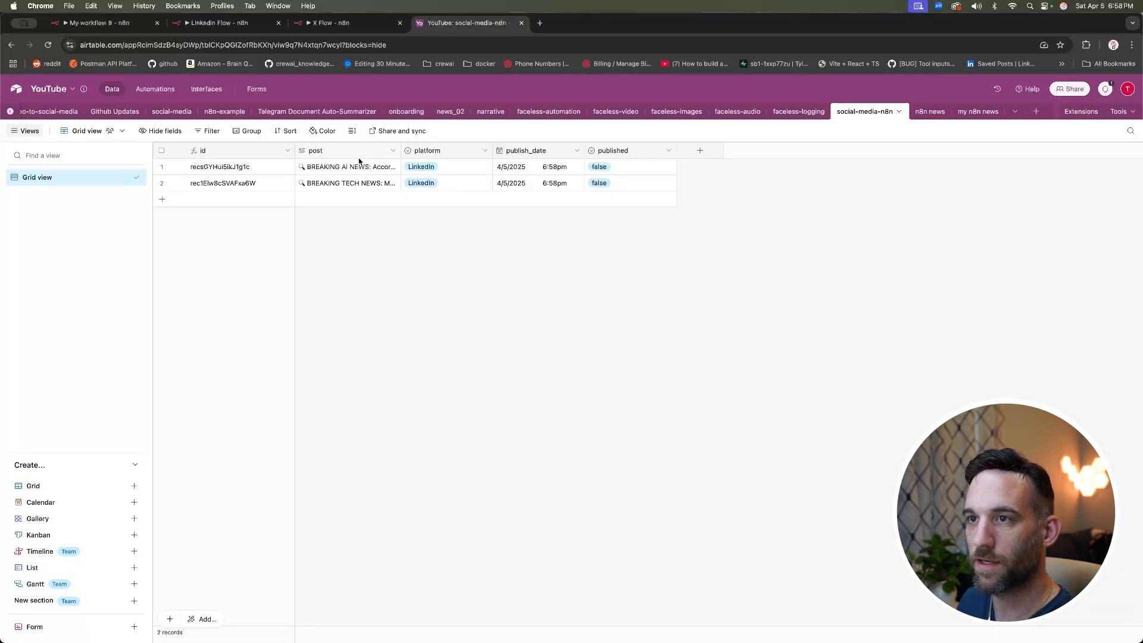
# Step: Widen Airtable's post column to read the two LinkedIn records, then go back to the n8n canvas
pyautogui.moveTo(401, 151); pyautogui.dragTo(544, 153)
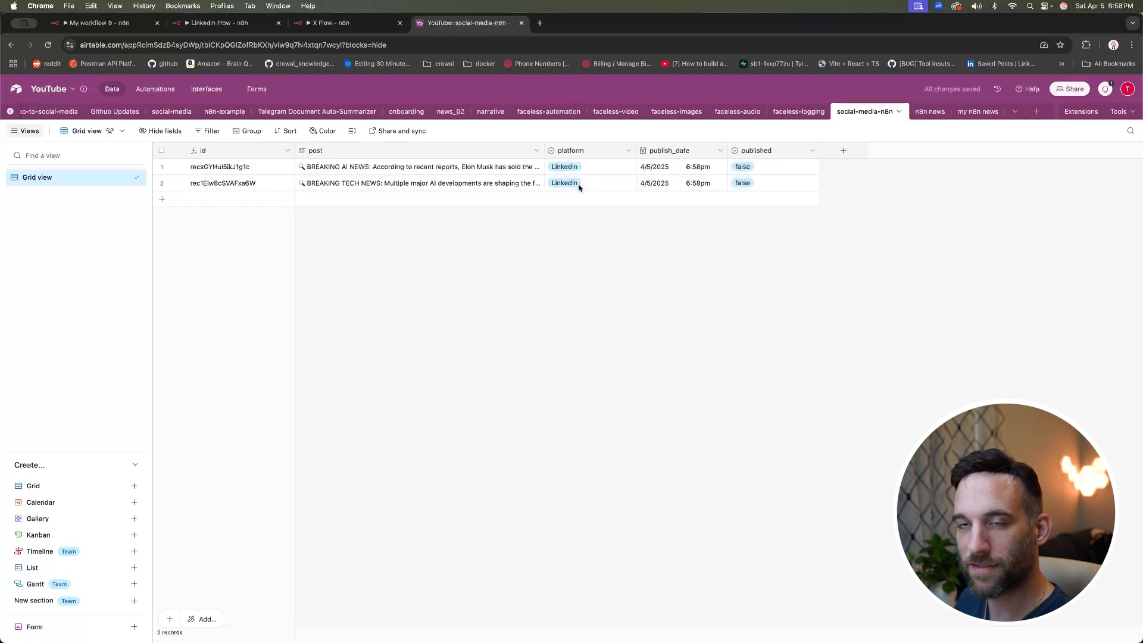
pyautogui.click(115, 27)
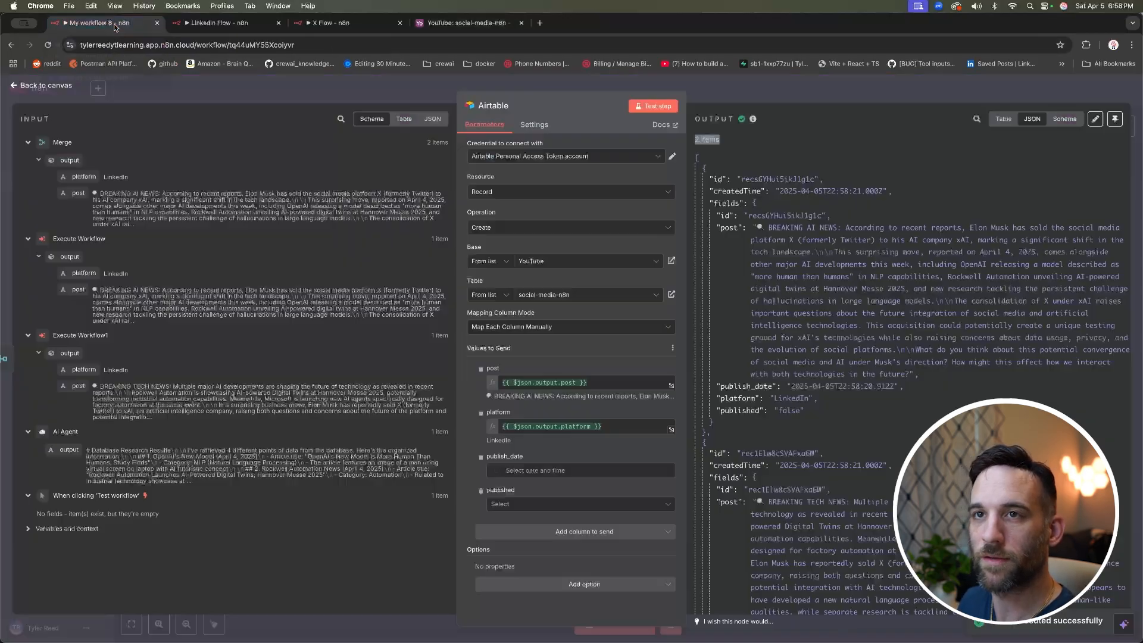
pyautogui.click(322, 88)
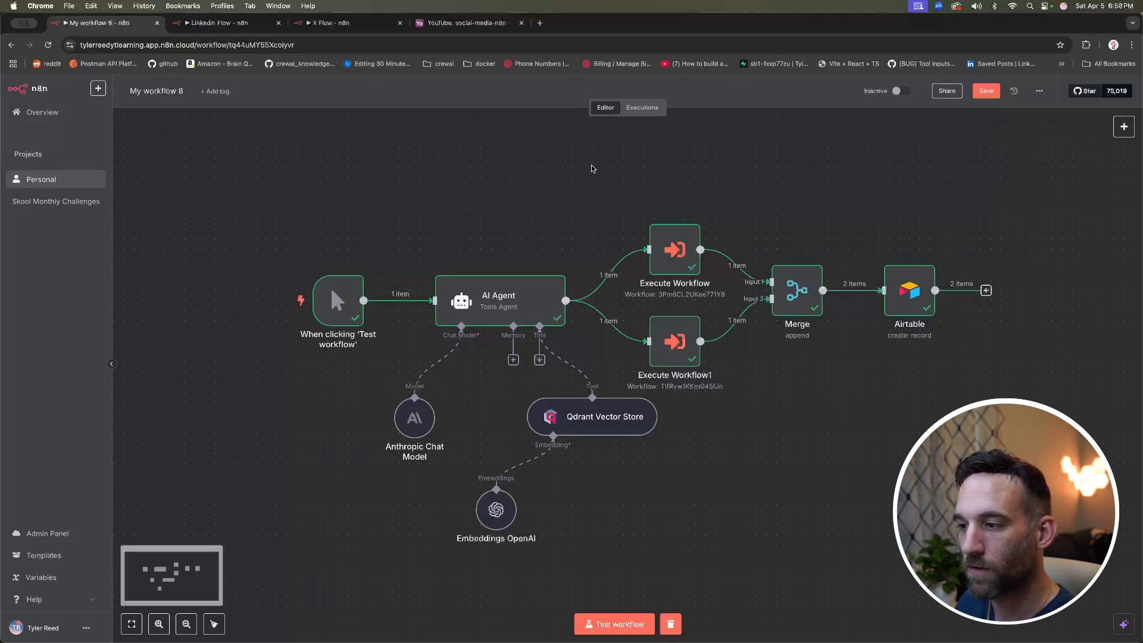
# Step: Run the full workflow with Test workflow and view the Airtable table, now holding four records
pyautogui.click(612, 623)
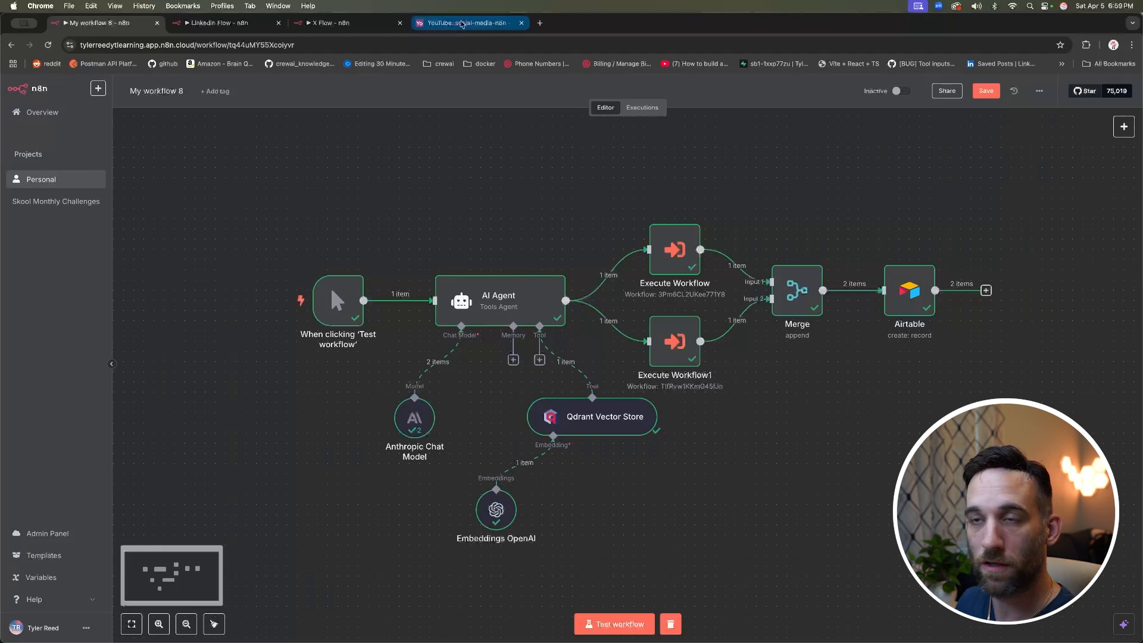
pyautogui.click(462, 24)
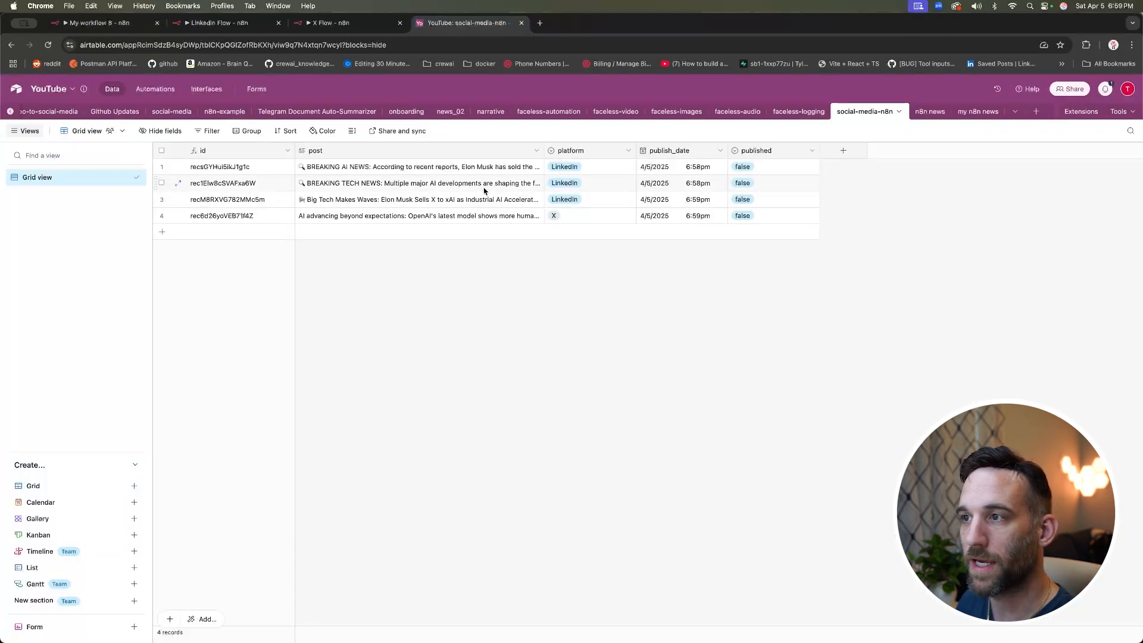
# Step: Expand row 4's X post to read its full text, then return to My workflow 8
pyautogui.click(507, 204)
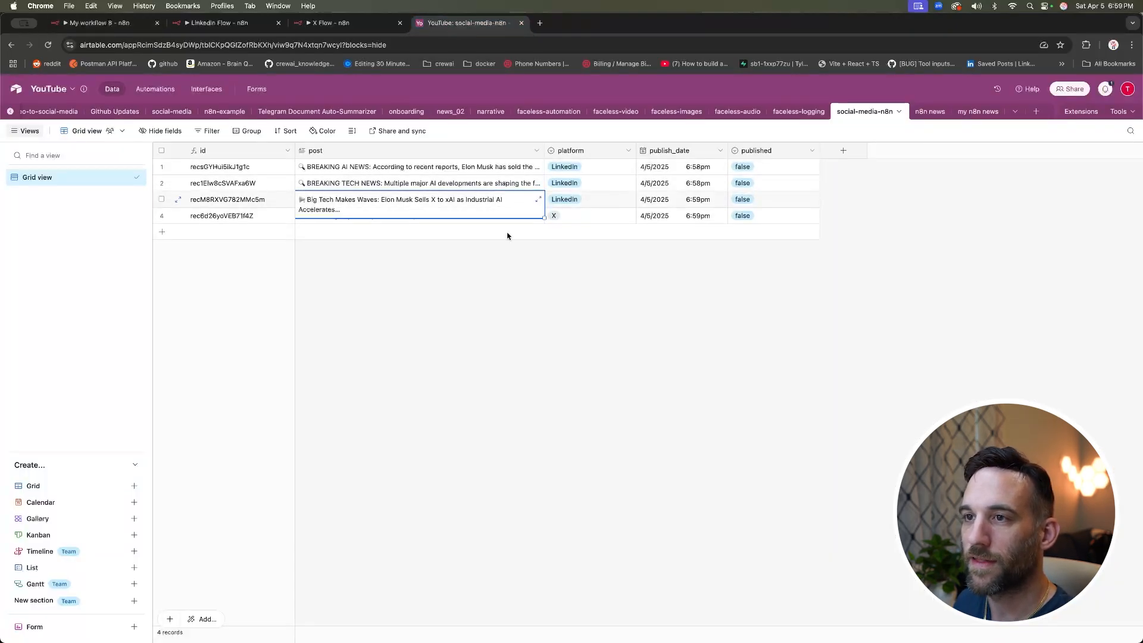
pyautogui.click(507, 221)
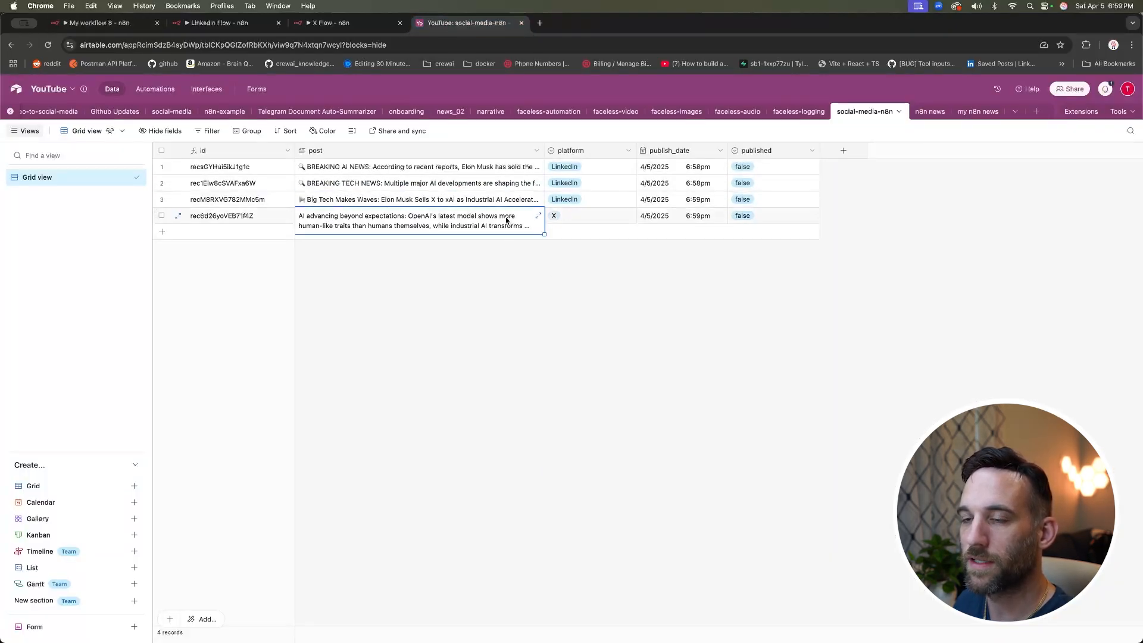
pyautogui.click(538, 215)
pyautogui.moveTo(752, 206); pyautogui.dragTo(553, 173)
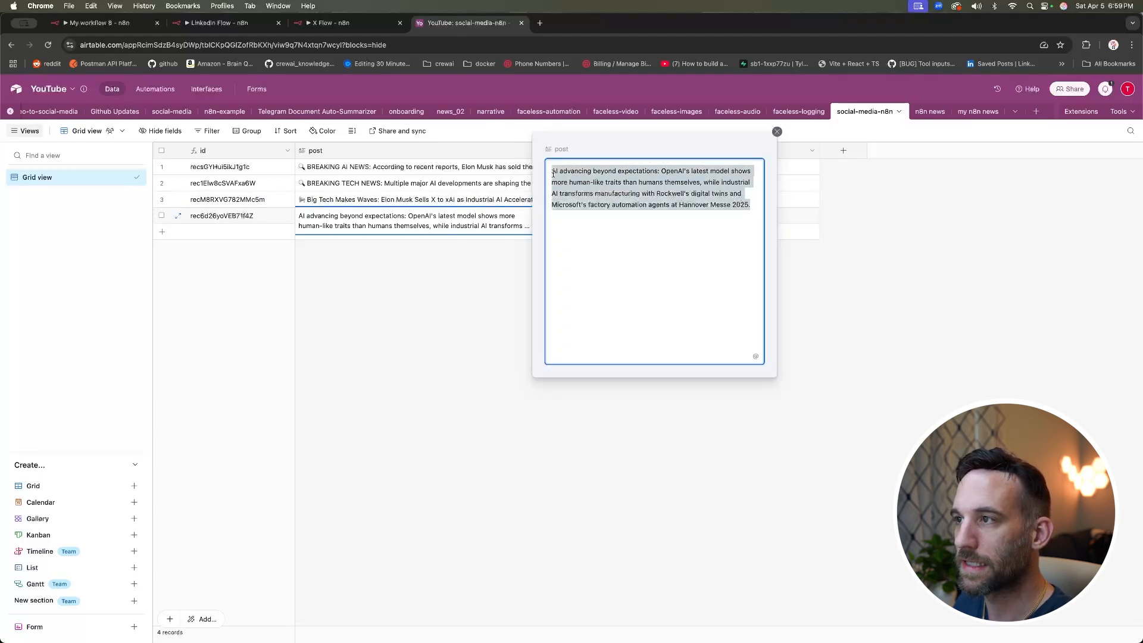
pyautogui.click(777, 132)
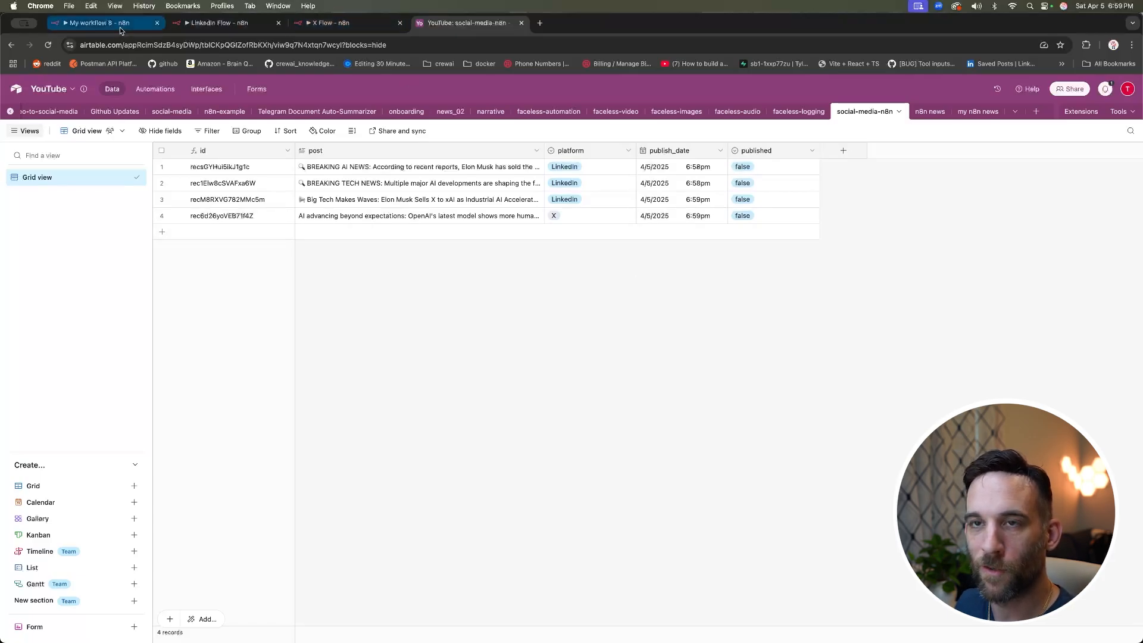
pyautogui.click(98, 23)
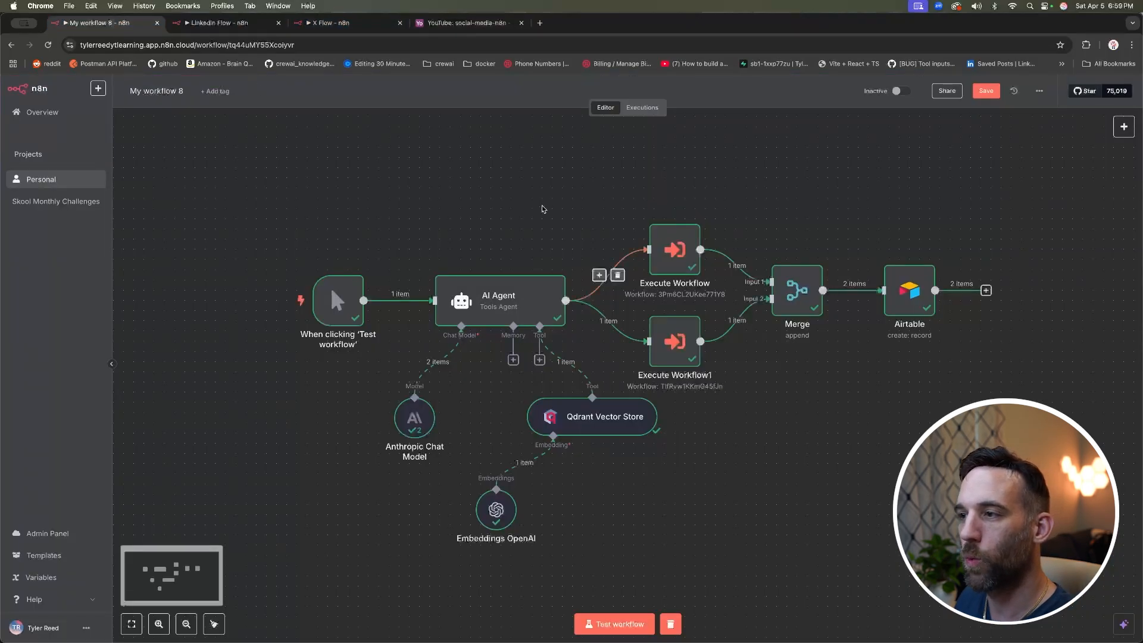
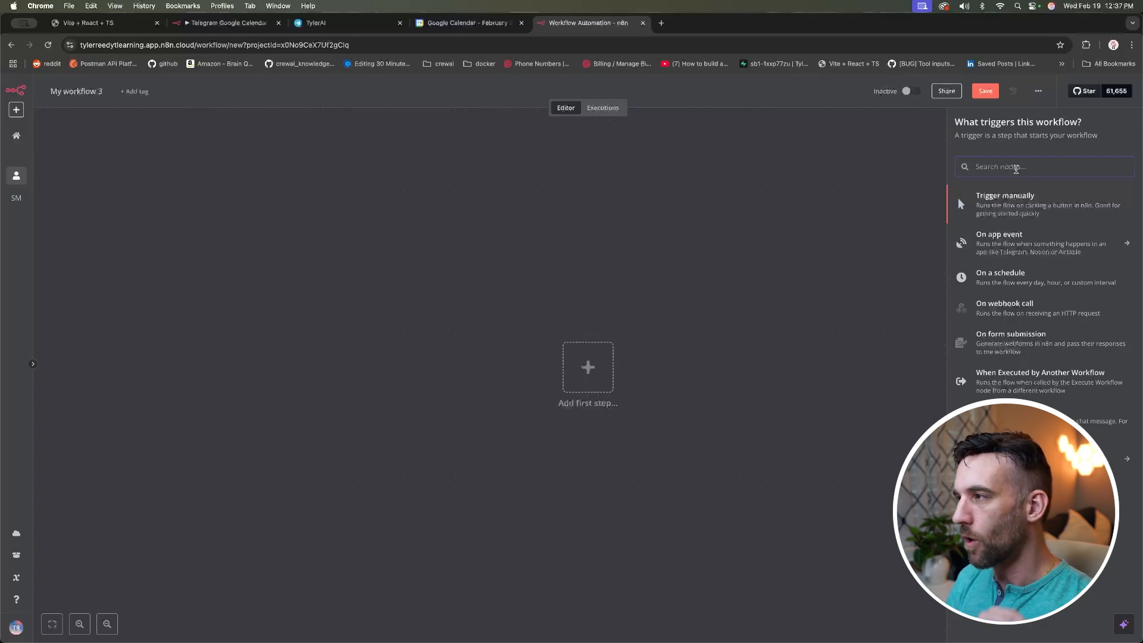
# Step: Add a Telegram 'On message' trigger and start a new Telegram credential from its Credential list
pyautogui.write('telegram')
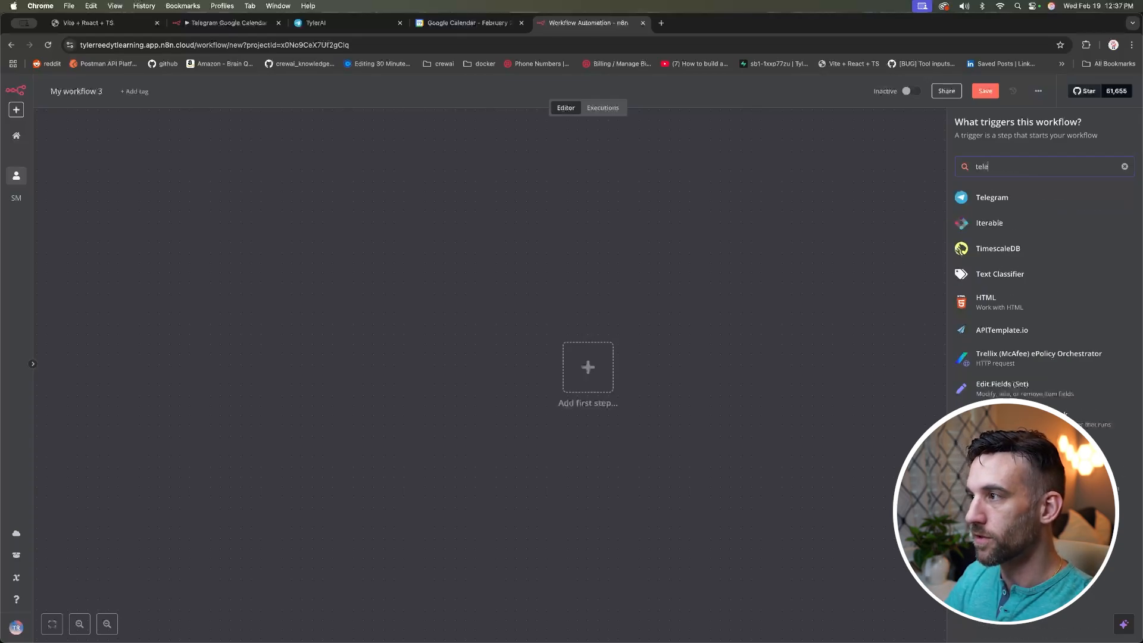
pyautogui.click(993, 202)
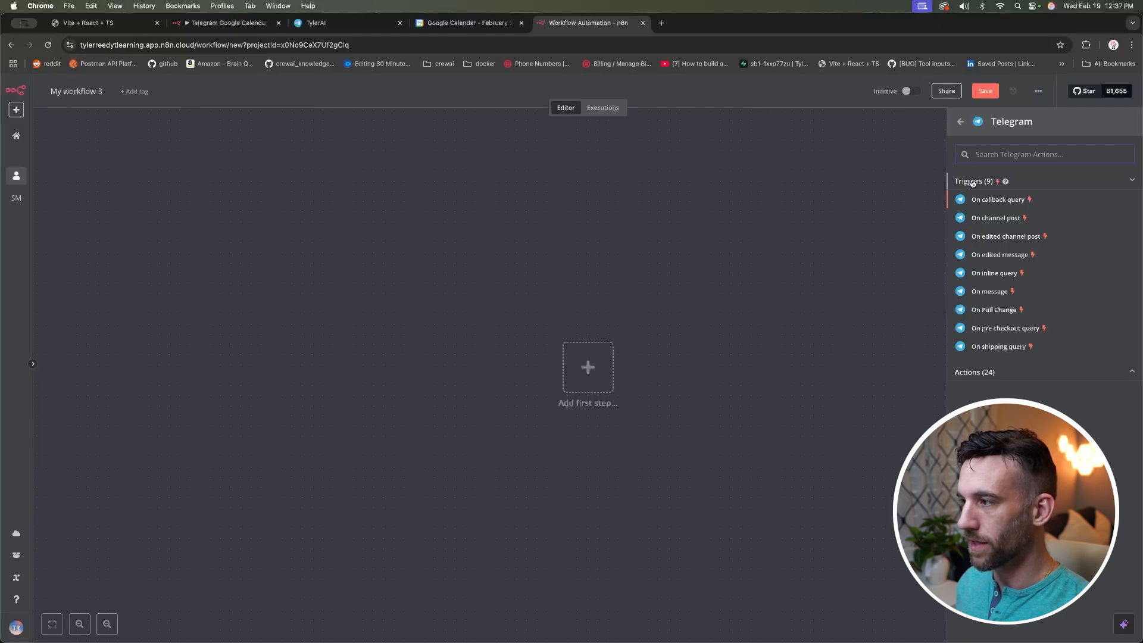
pyautogui.click(1063, 376)
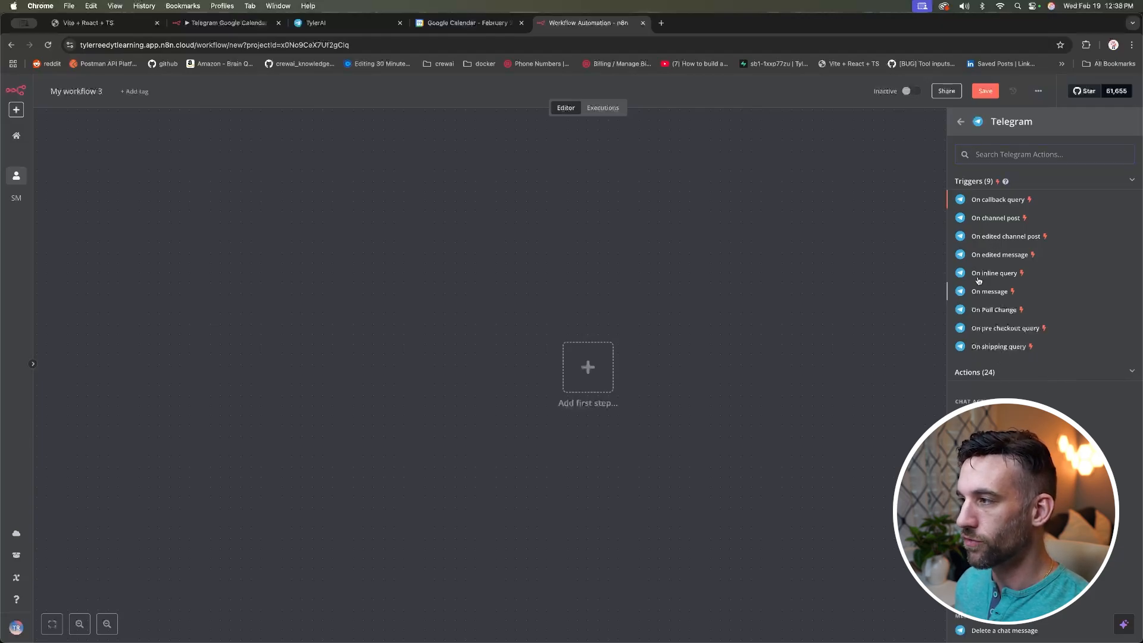
pyautogui.click(991, 292)
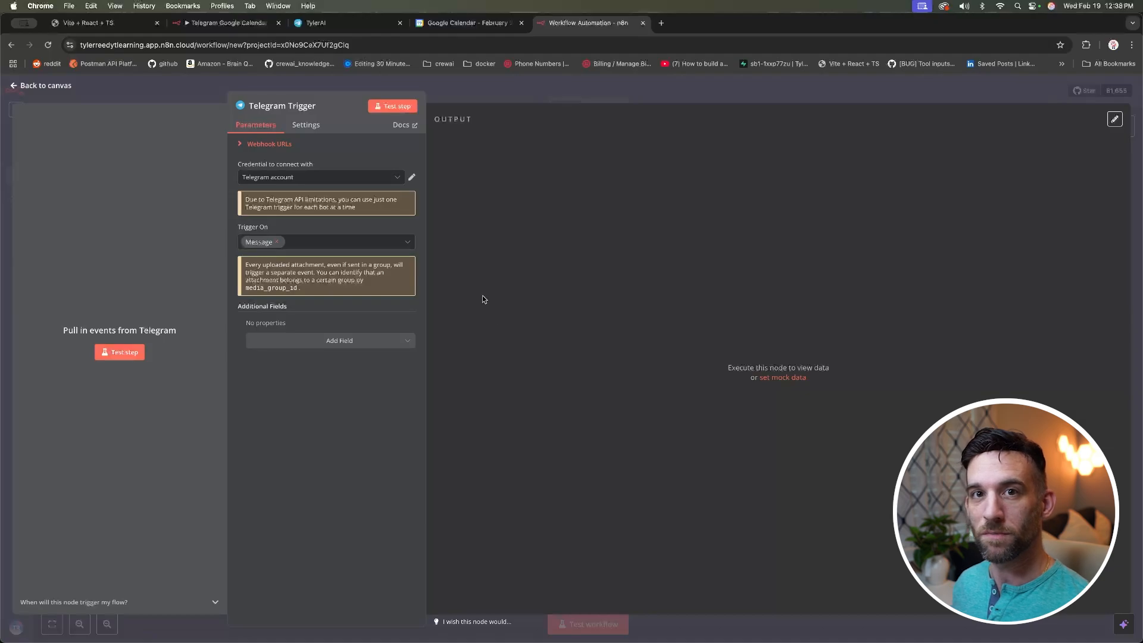
pyautogui.click(397, 179)
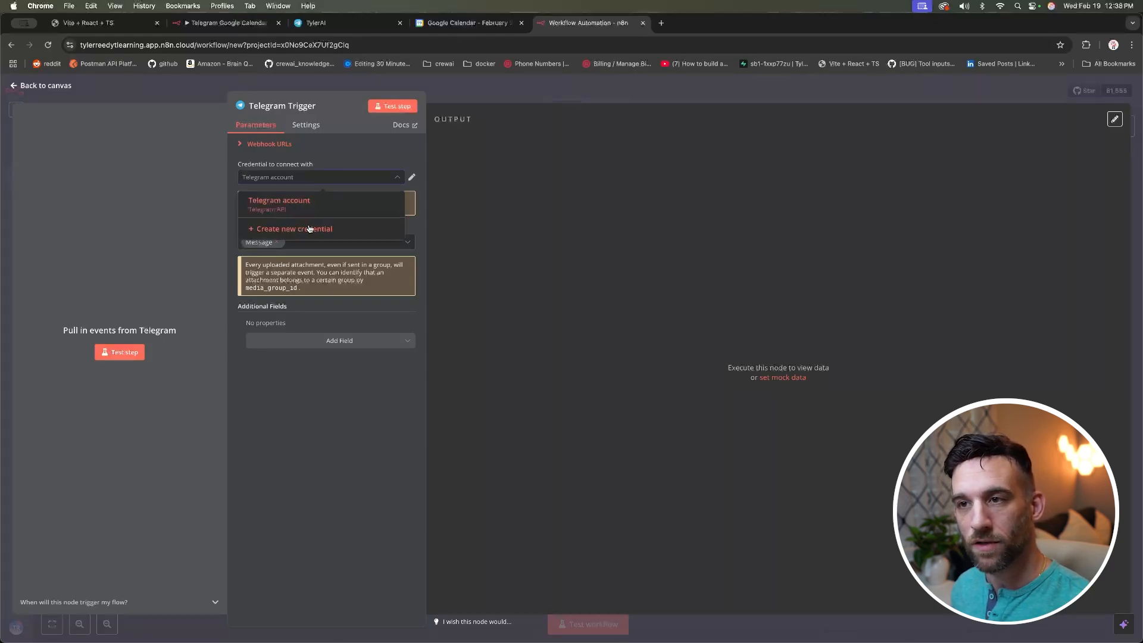
pyautogui.click(353, 231)
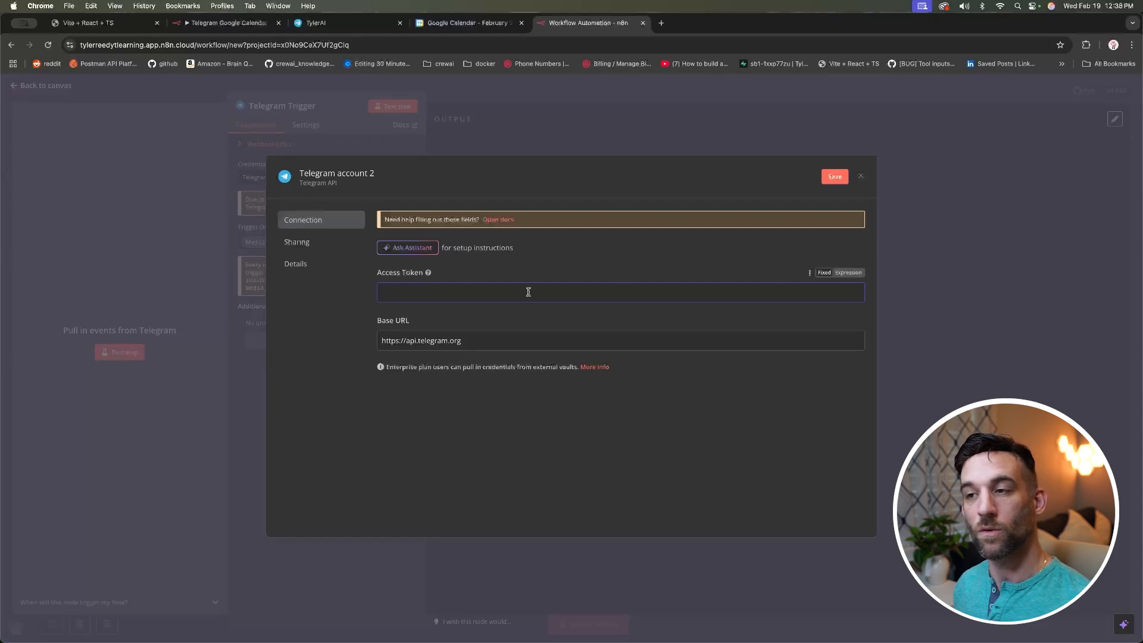
# Step: Read the Telegram credentials docs on 'Using API bot access token', then switch to Telegram Web
pyautogui.click(501, 220)
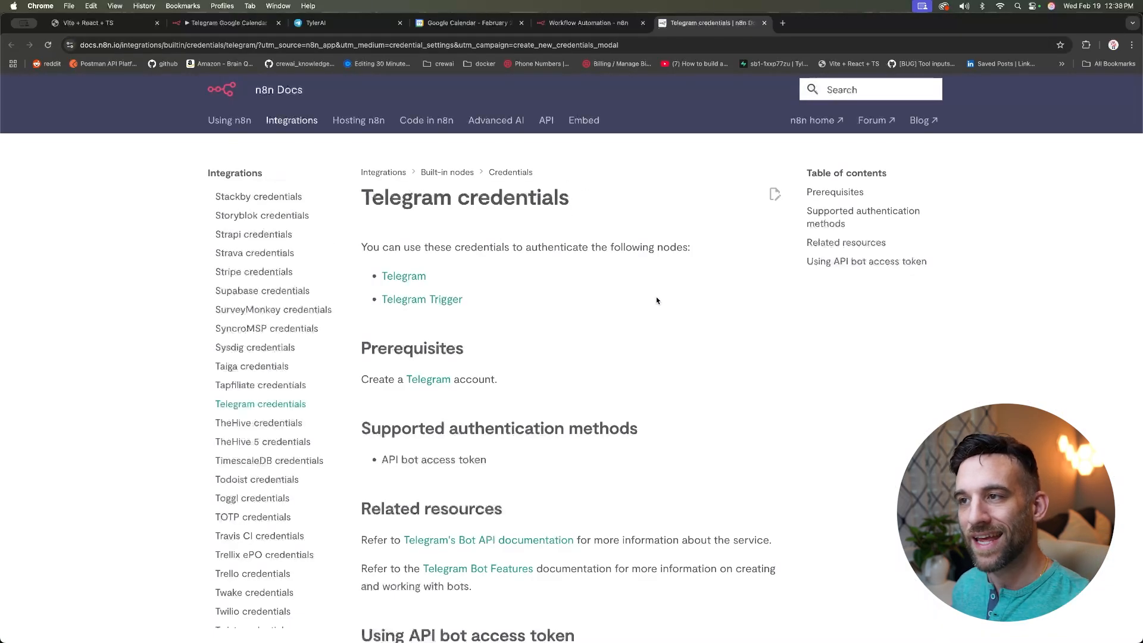
pyautogui.scroll(-6, 667, 307)
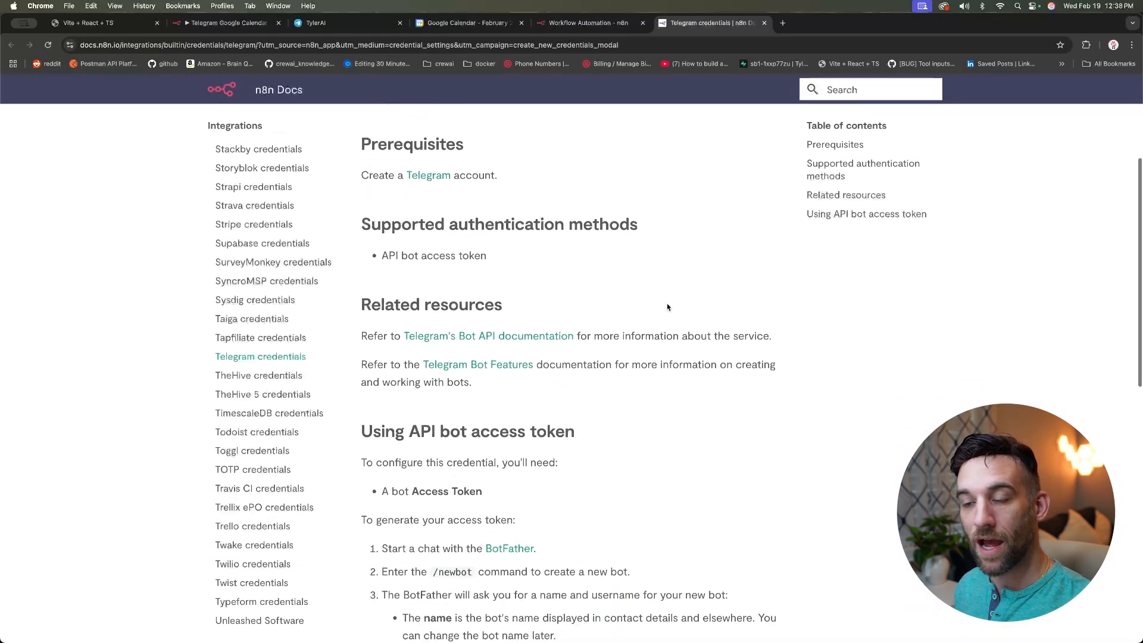
pyautogui.scroll(-2, 667, 307)
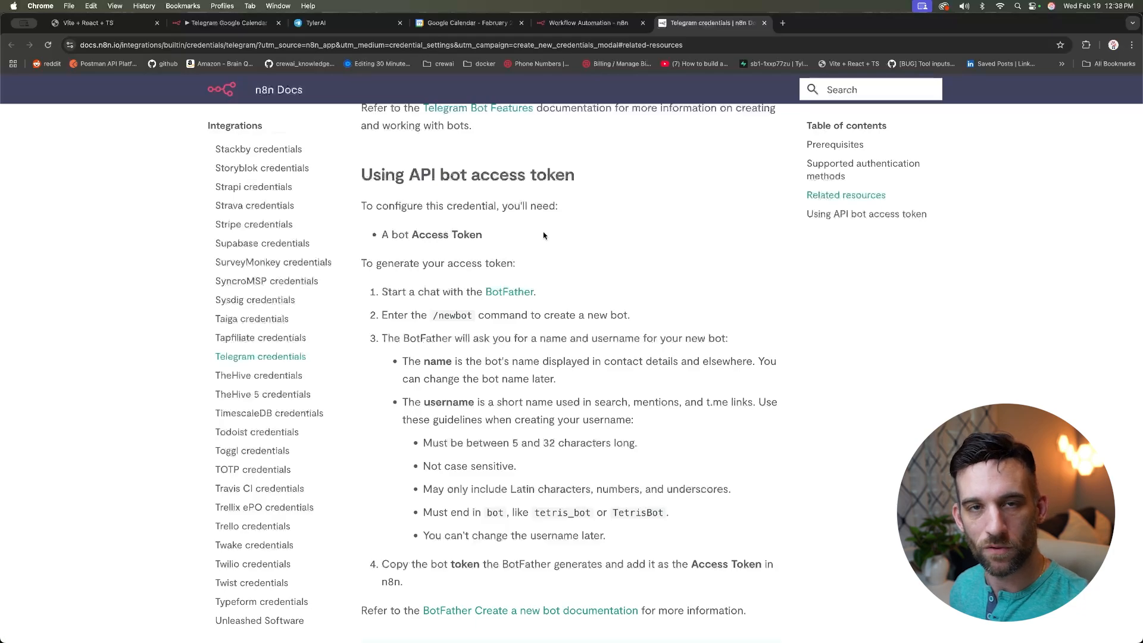
pyautogui.click(339, 27)
# Step: Find BotFather in Telegram Web and start a conversation with it
pyautogui.press('super+l')
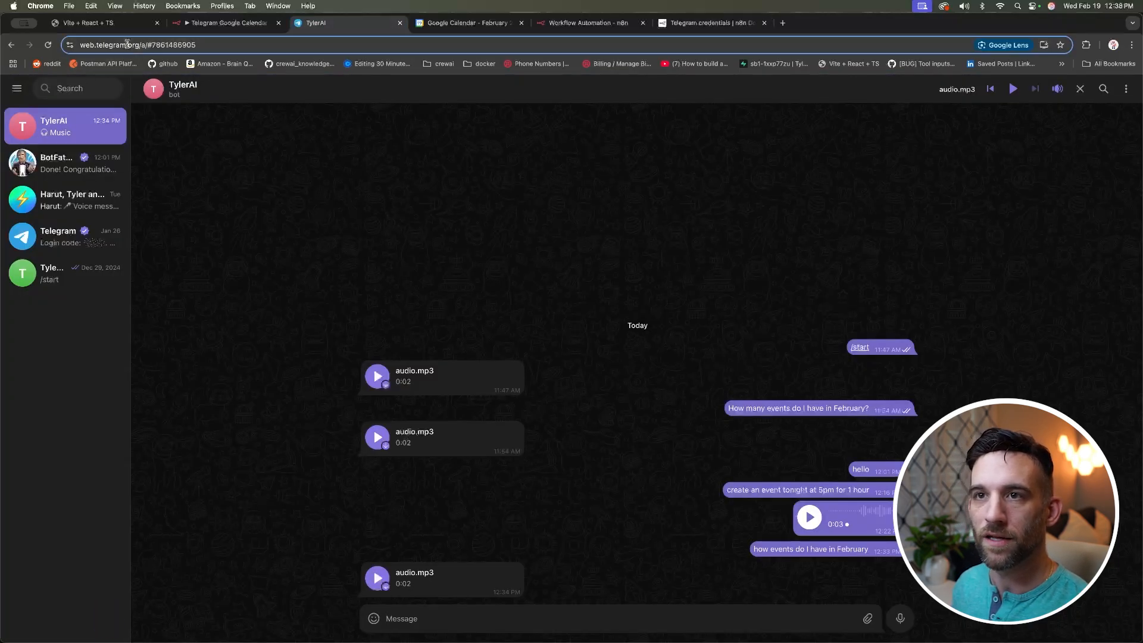
pyautogui.click(91, 88)
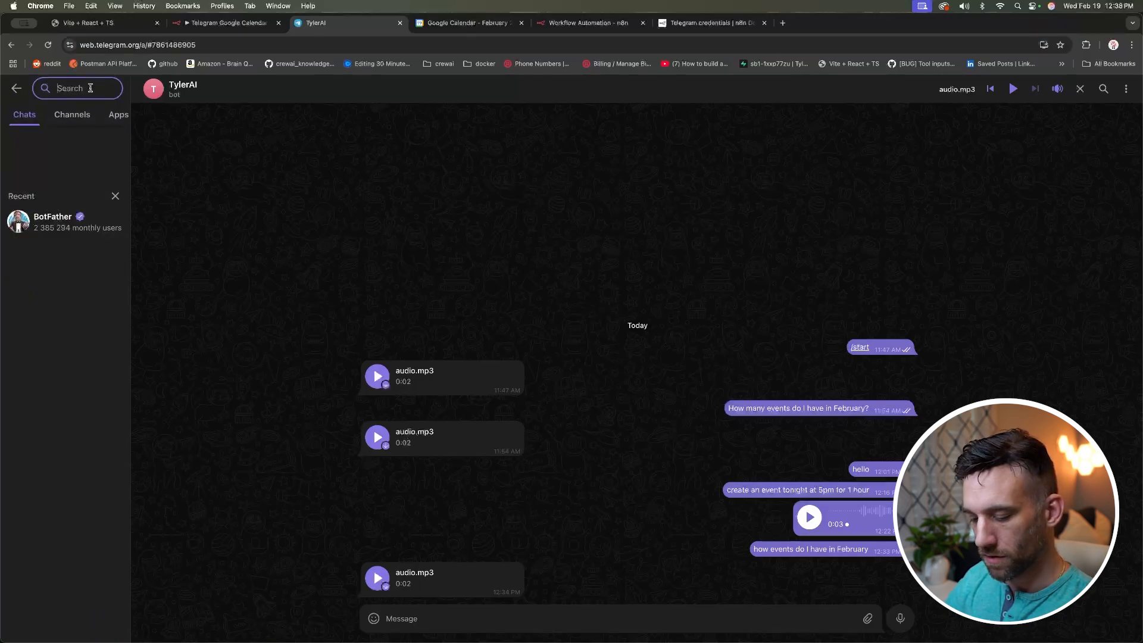
pyautogui.write('BotFather')
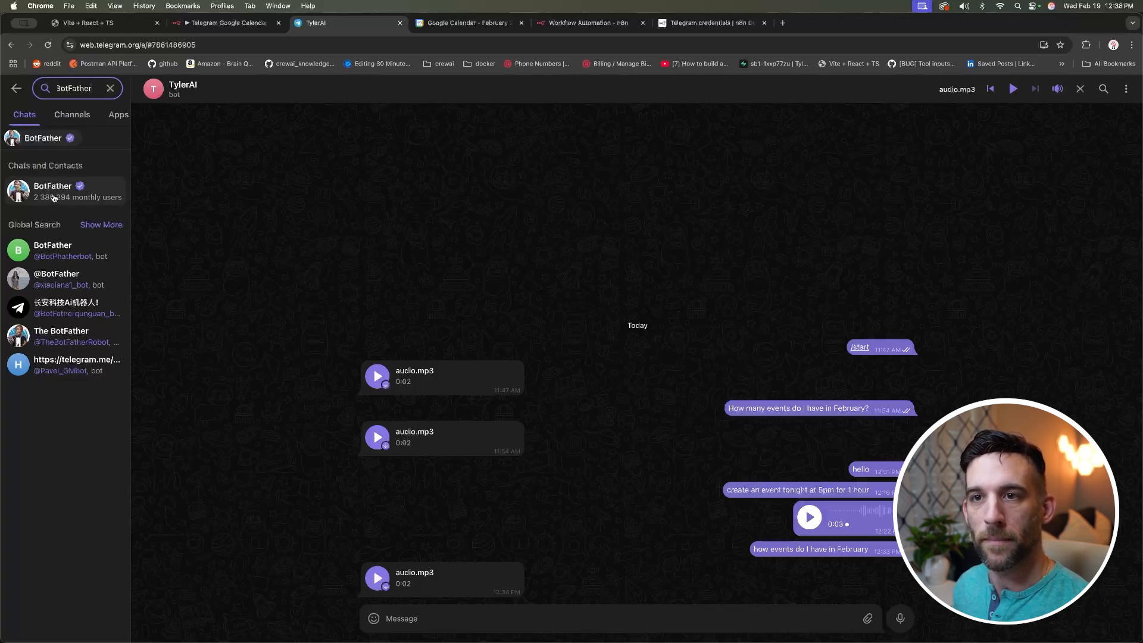
pyautogui.click(53, 200)
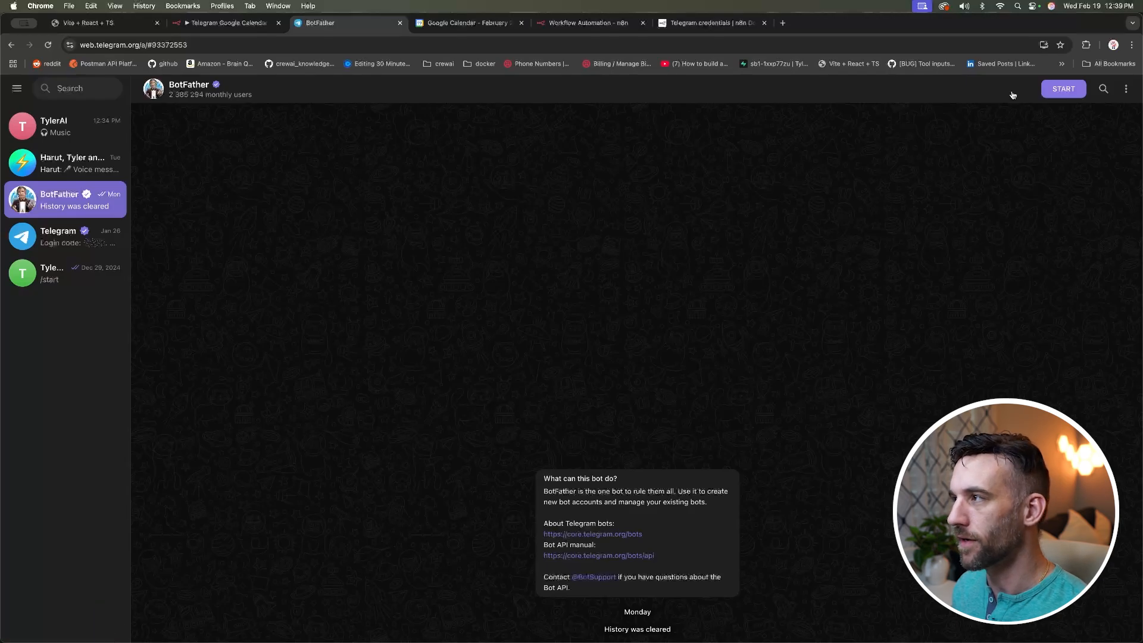
pyautogui.click(1063, 90)
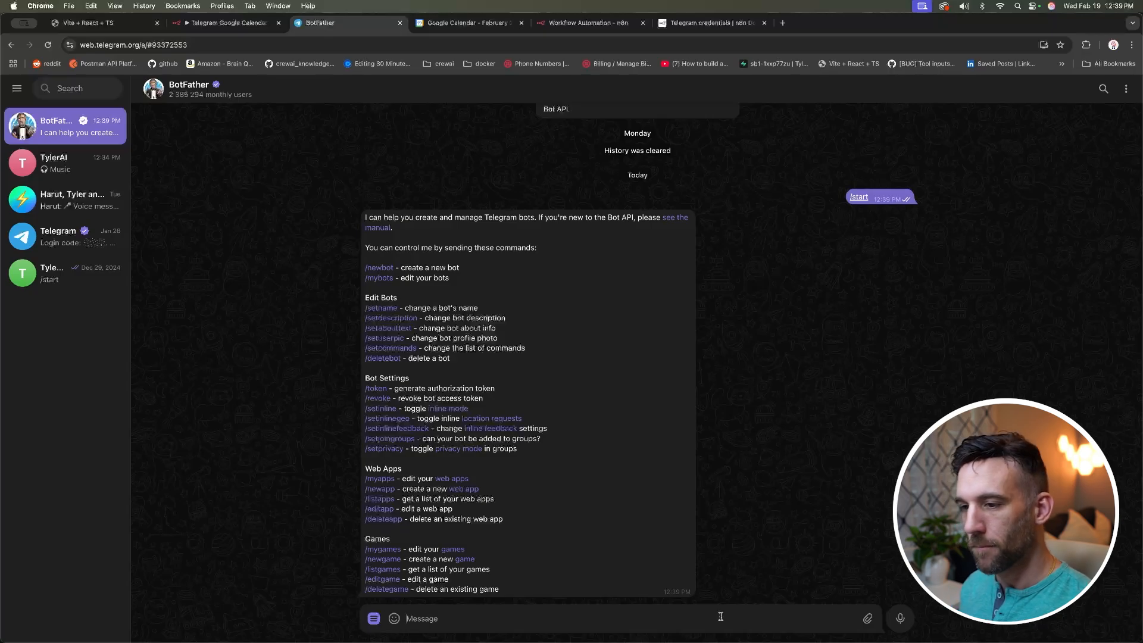
# Step: Create a bot via /newbot named 'tlyern8nbots' with username 'tyler_n8n_bot', and copy its token
pyautogui.write('/newbot')
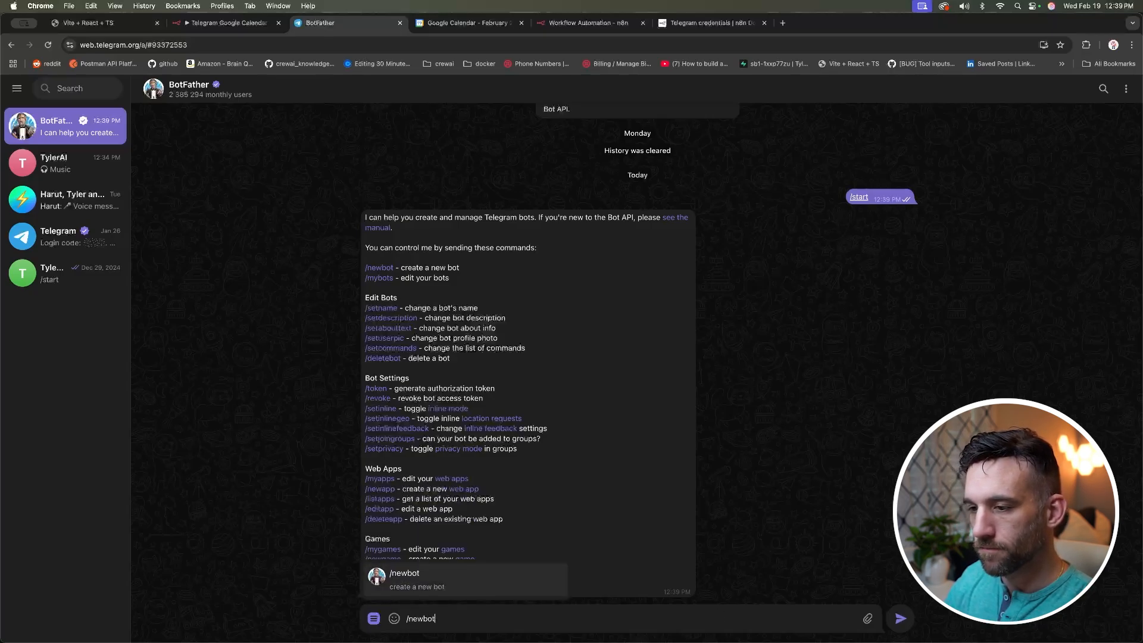
pyautogui.press('Return')
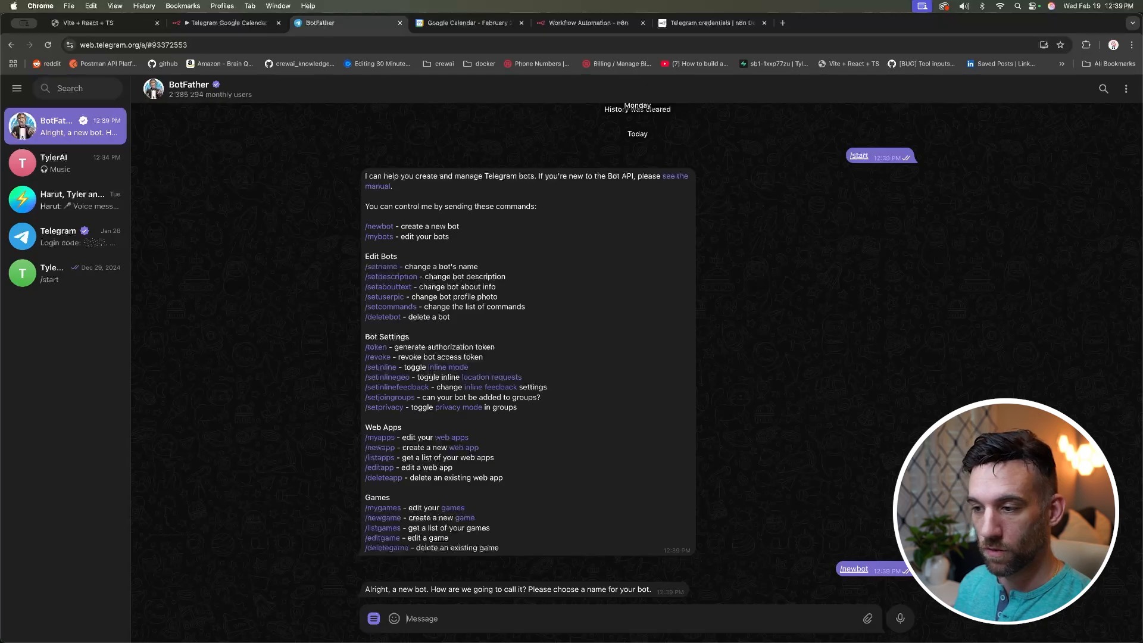
pyautogui.write('tlyern8n')
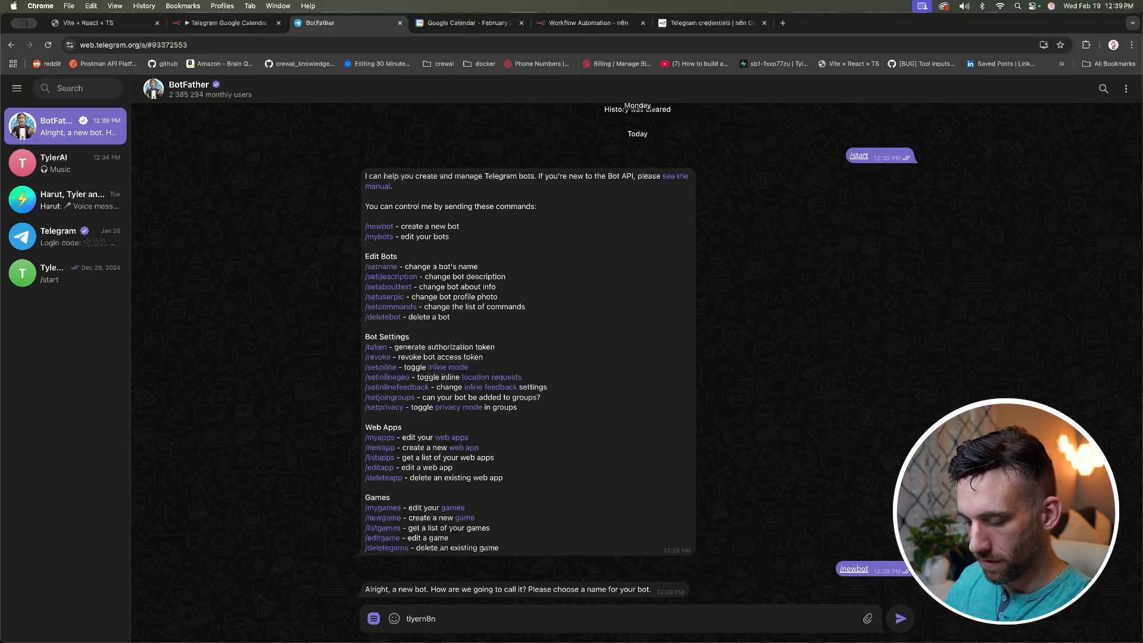
pyautogui.write('bots')
pyautogui.press('Return')
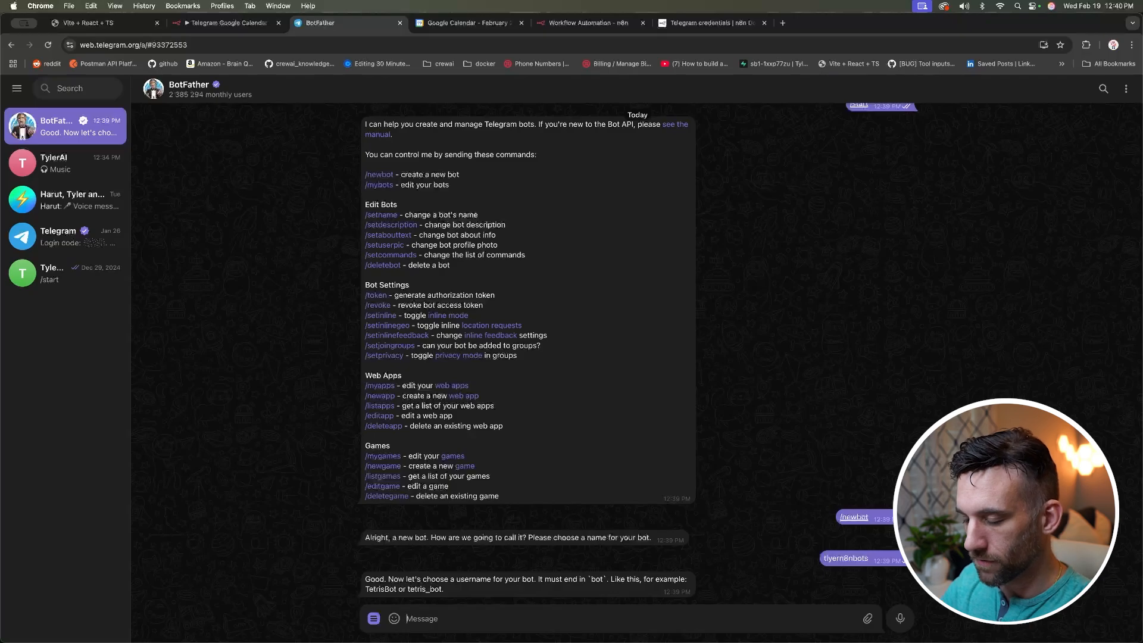
pyautogui.write('tyler_n8n_')
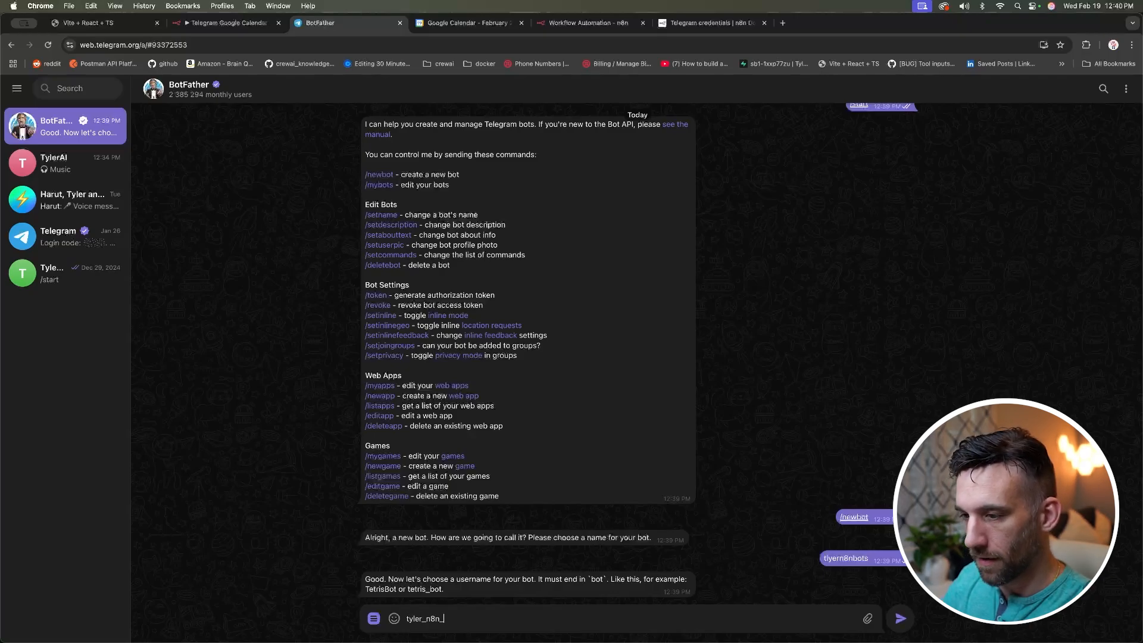
pyautogui.write('bot')
pyautogui.press('Return')
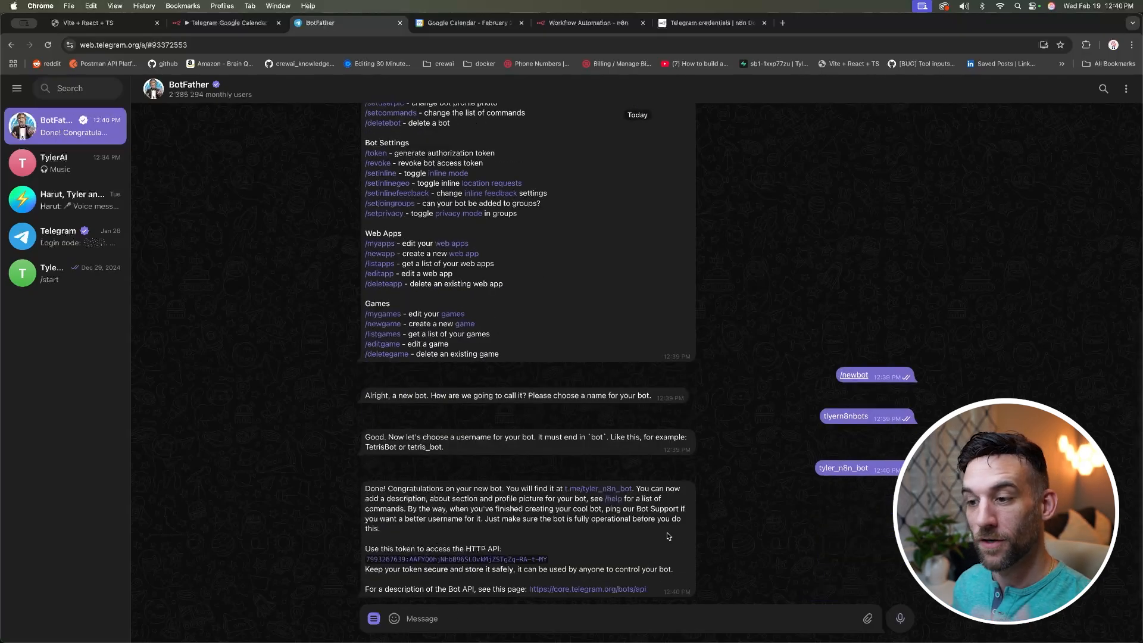
pyautogui.click(463, 562)
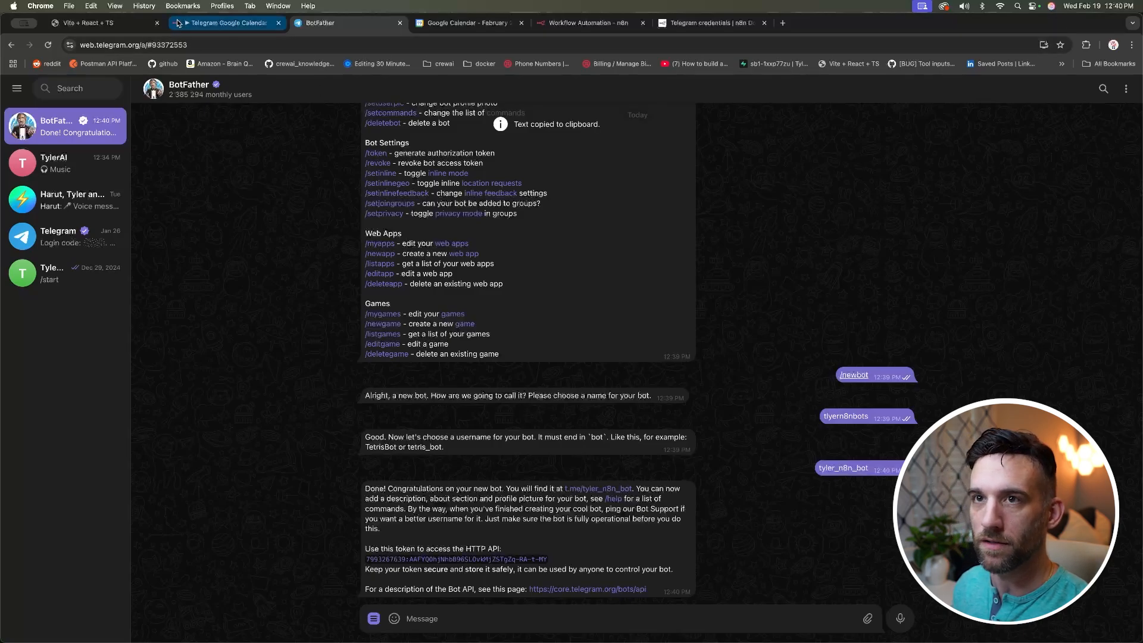
pyautogui.click(552, 23)
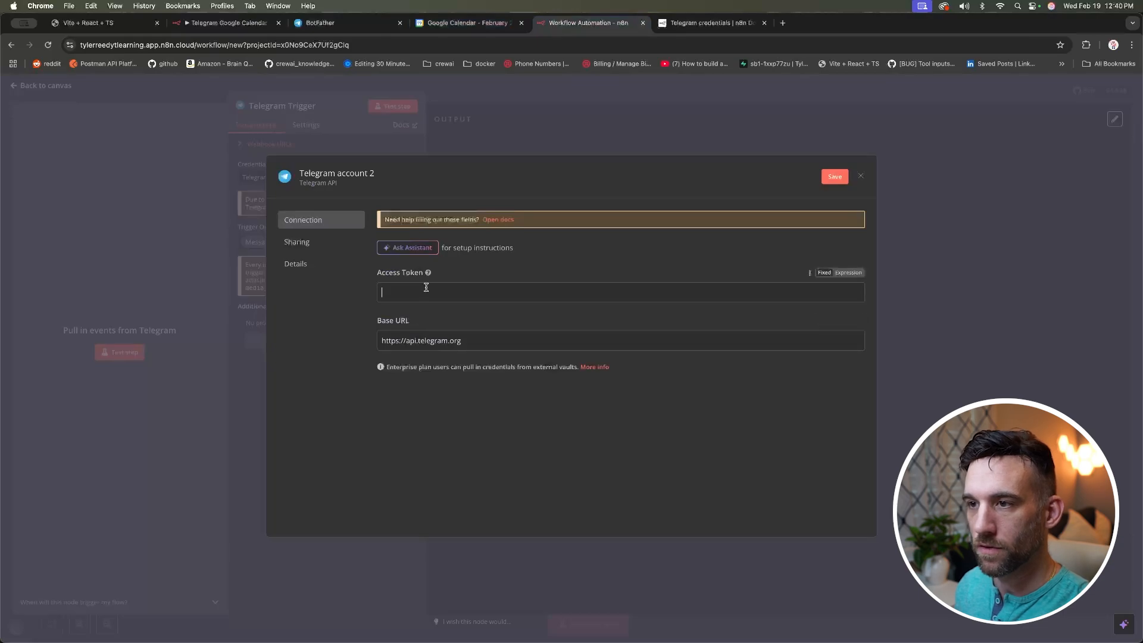
# Step: Paste the token, discard the new credential, and set the Telegram Trigger listening for a test event
pyautogui.press('super+v')
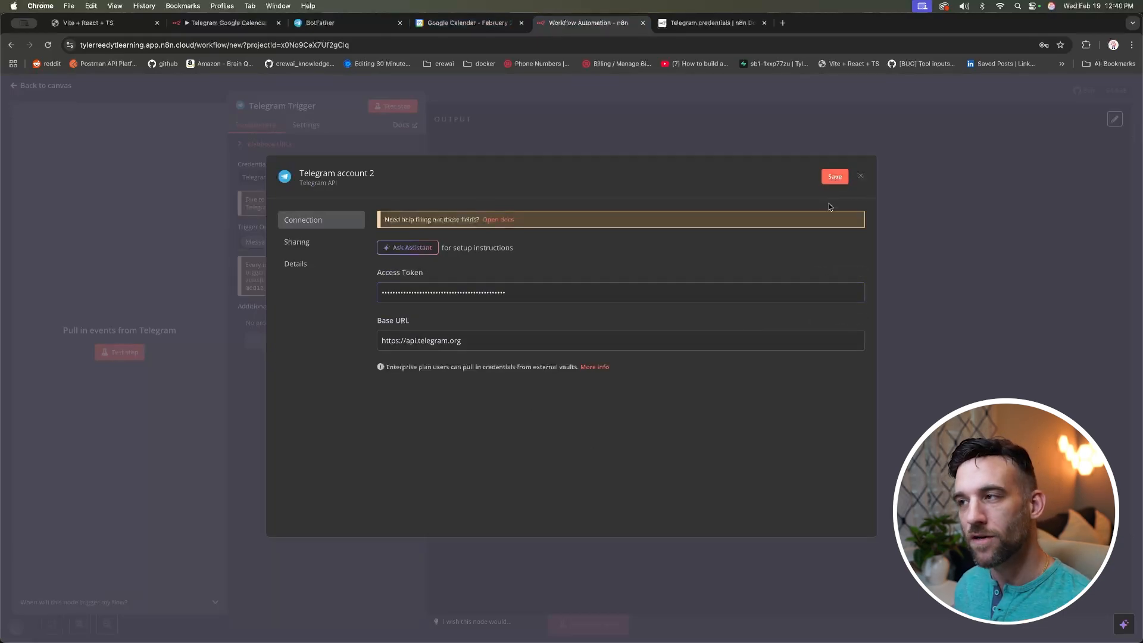
pyautogui.click(863, 177)
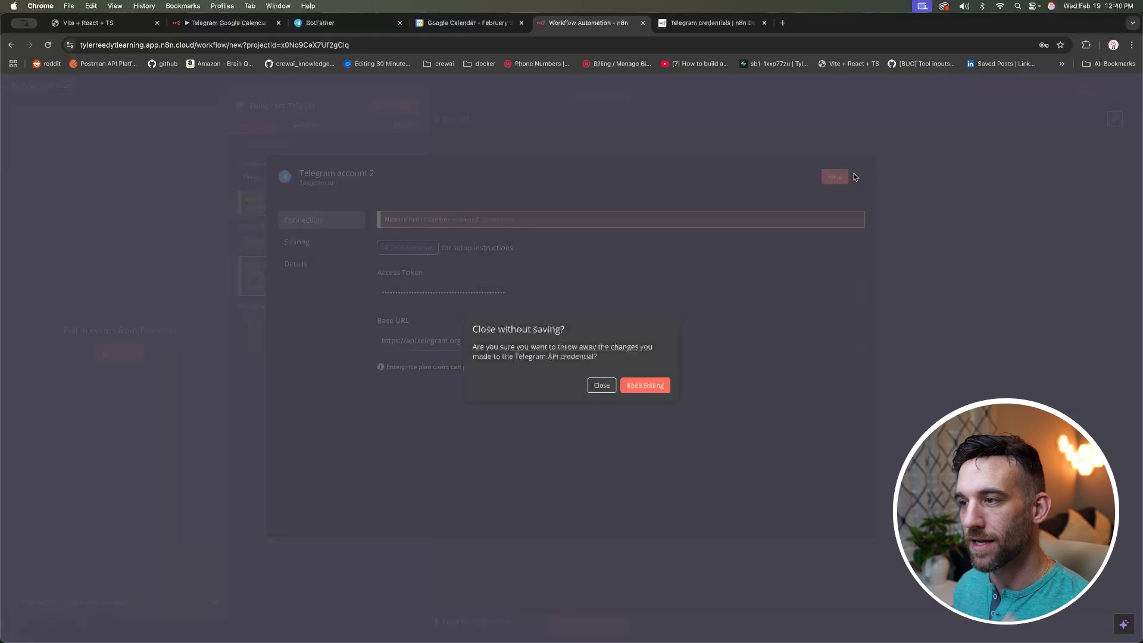
pyautogui.click(600, 386)
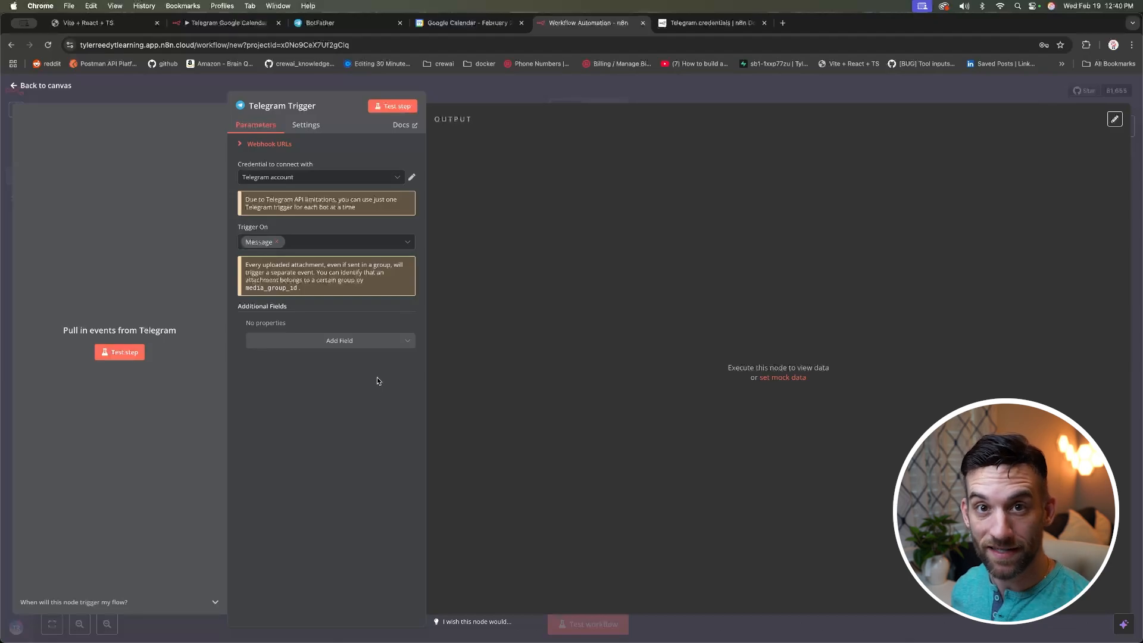
pyautogui.click(392, 110)
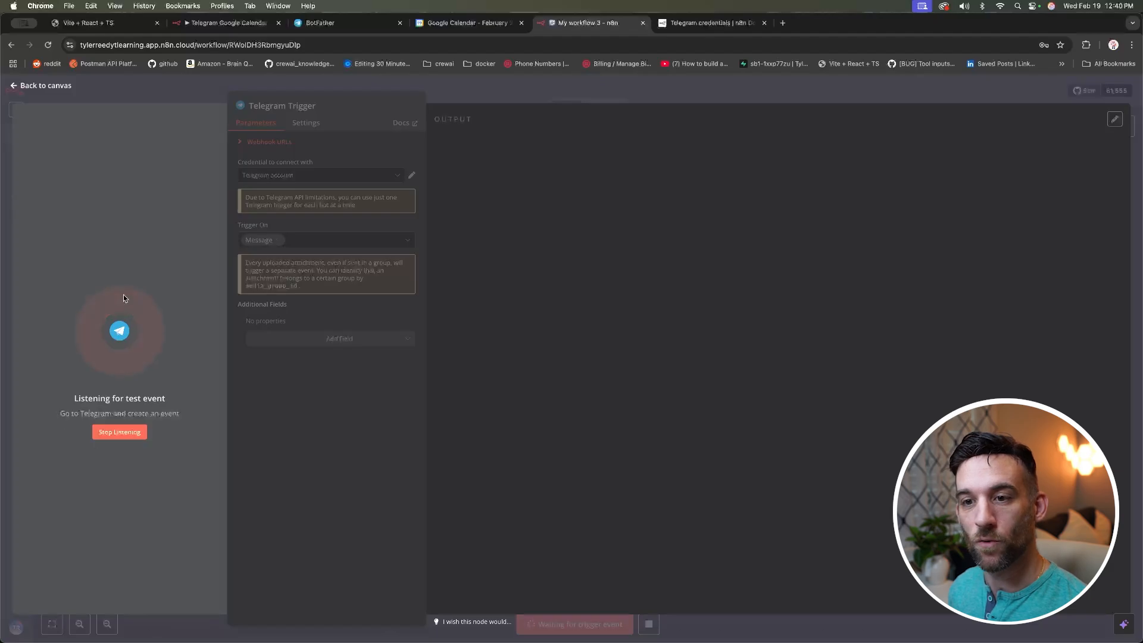
# Step: Start the new TylerAI bot's chat and send it the message 'hello'
pyautogui.click(357, 24)
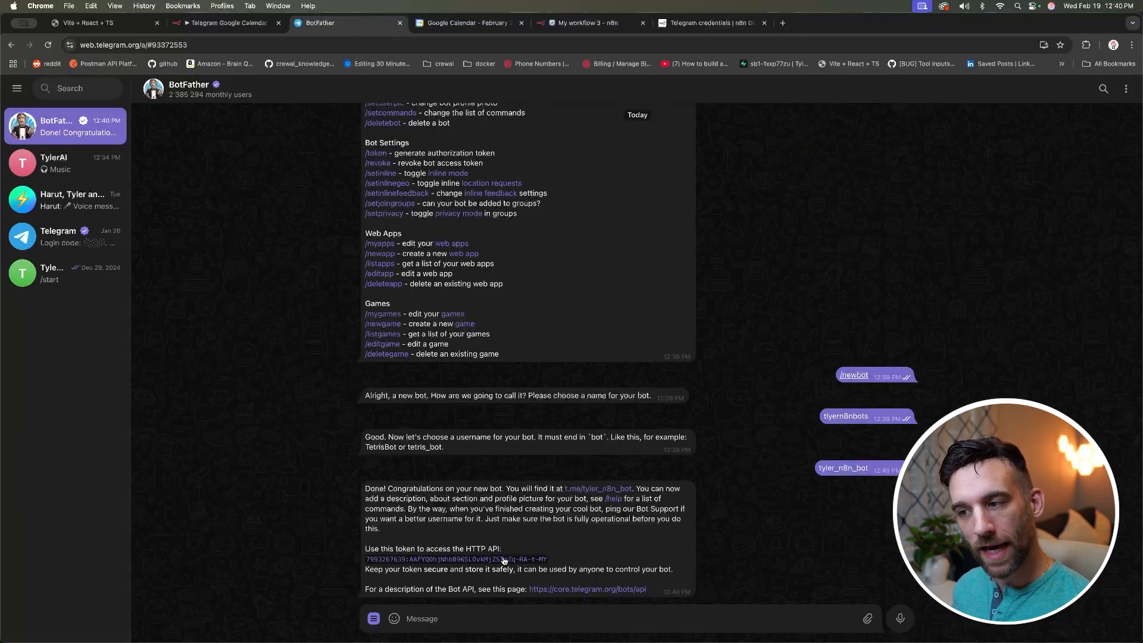
pyautogui.click(604, 489)
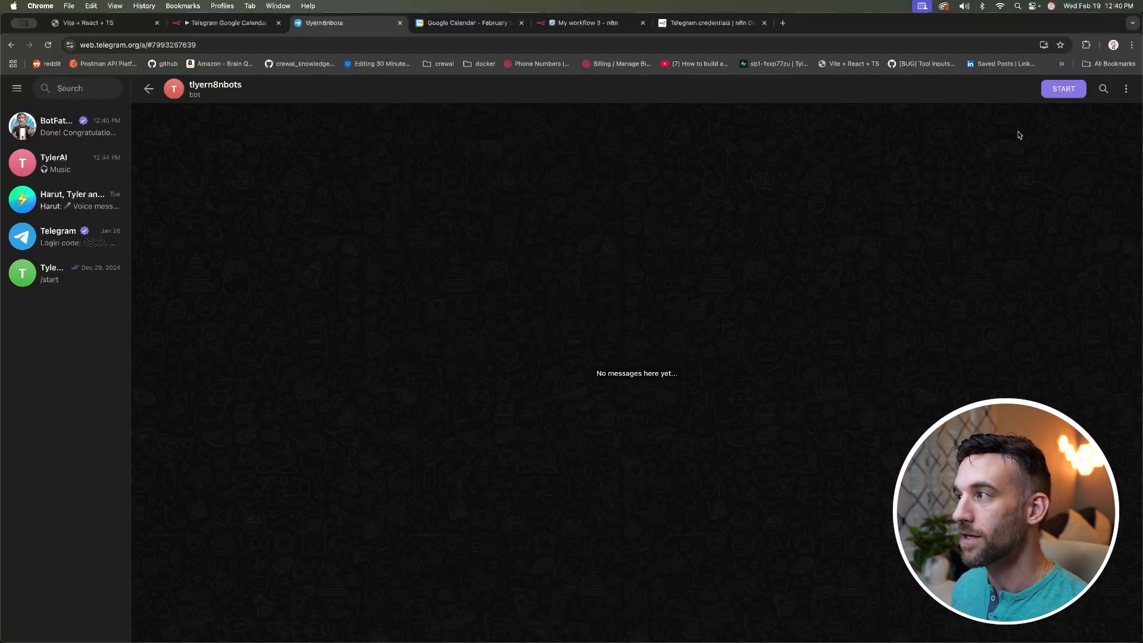
pyautogui.click(1066, 91)
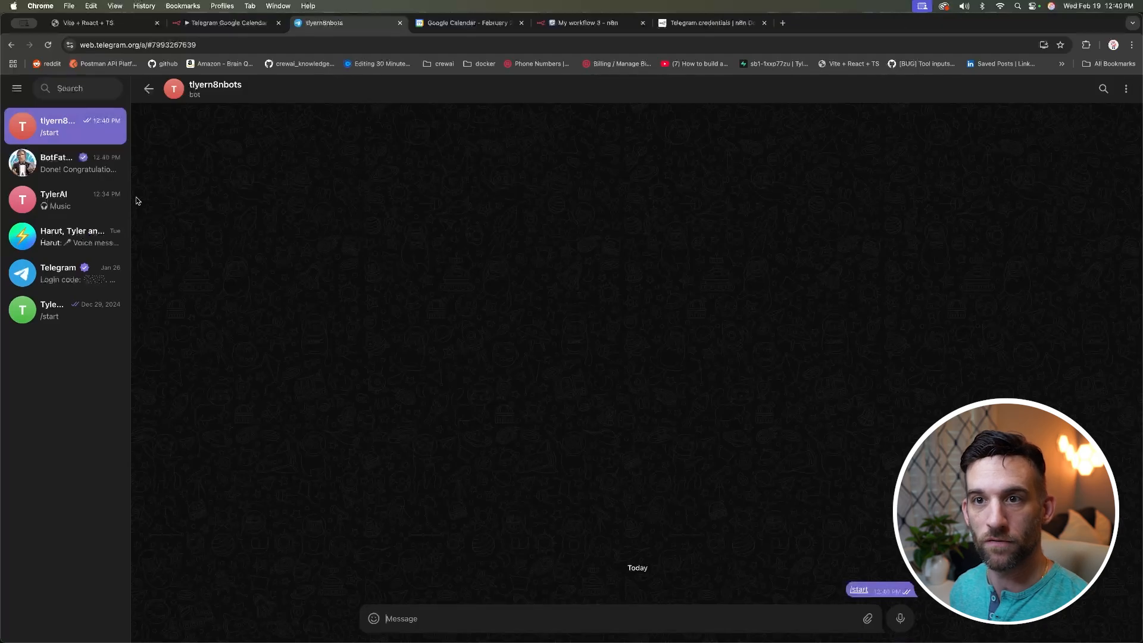
pyautogui.click(74, 203)
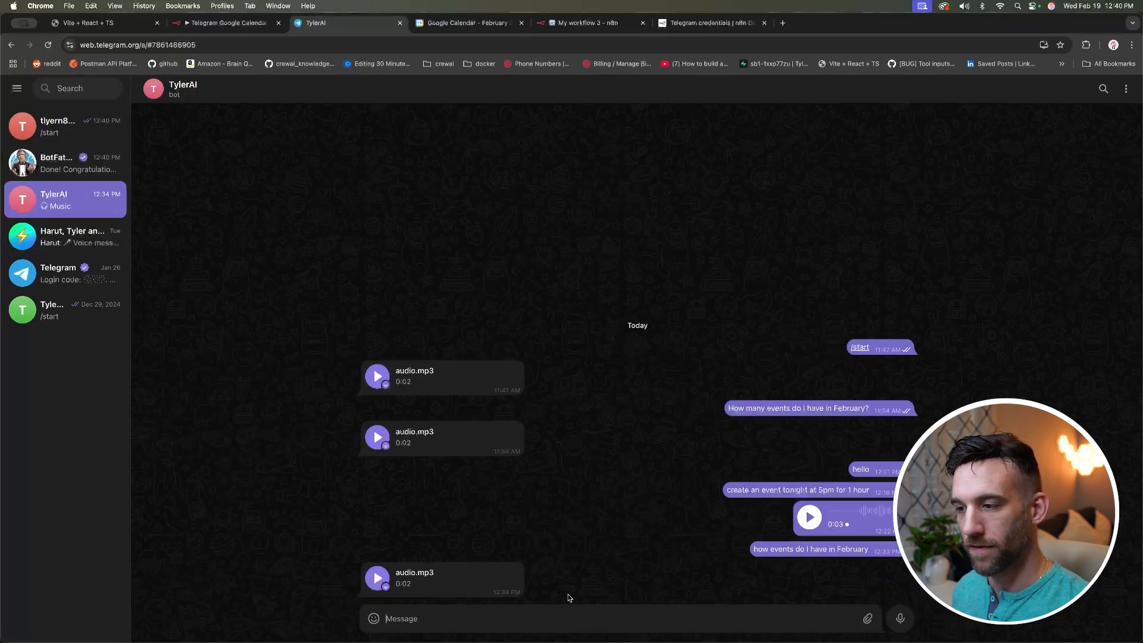
pyautogui.write('hello')
pyautogui.press('Return')
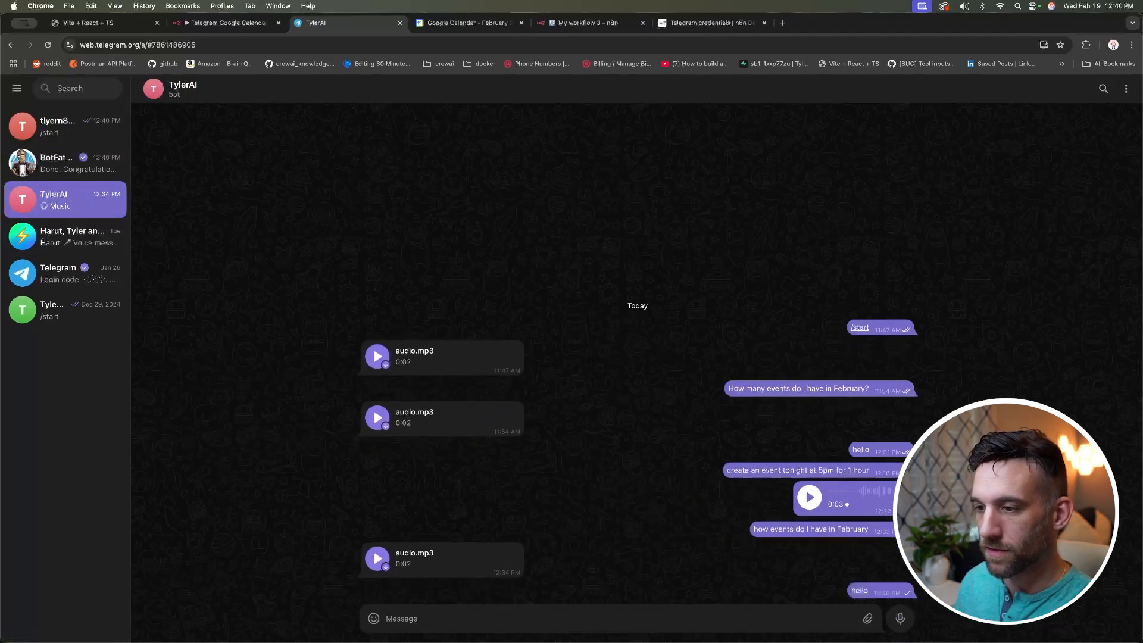
pyautogui.click(568, 22)
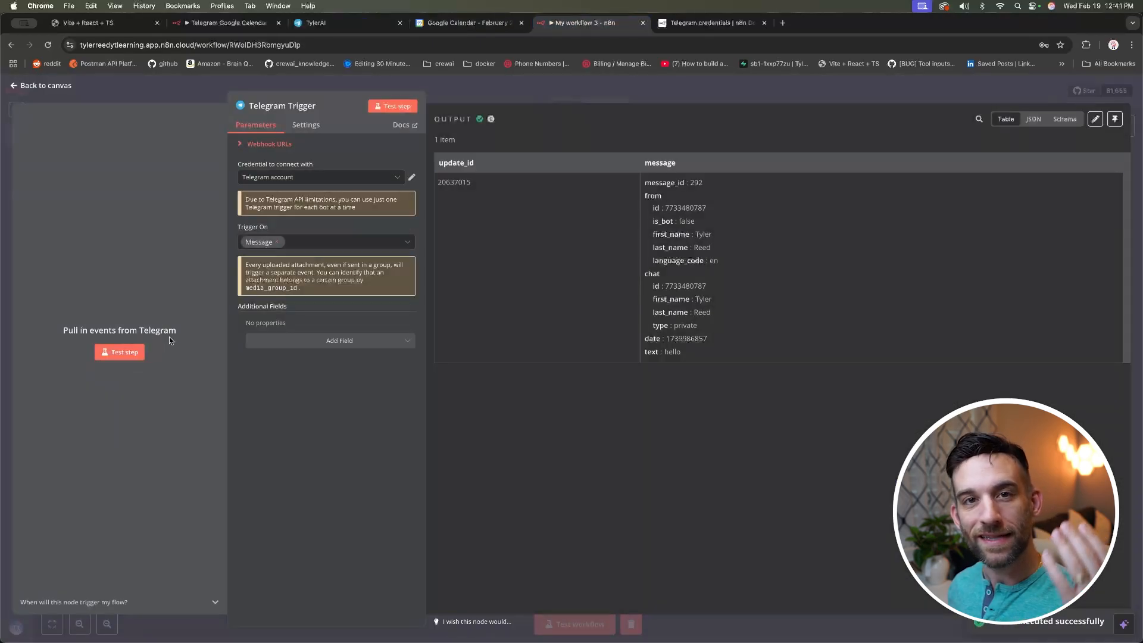
# Step: Check the trigger captured 'hello' and tick the login and Telegram trigger subtasks in todoit.ai
pyautogui.moveTo(686, 351); pyautogui.dragTo(643, 356)
pyautogui.click(693, 354)
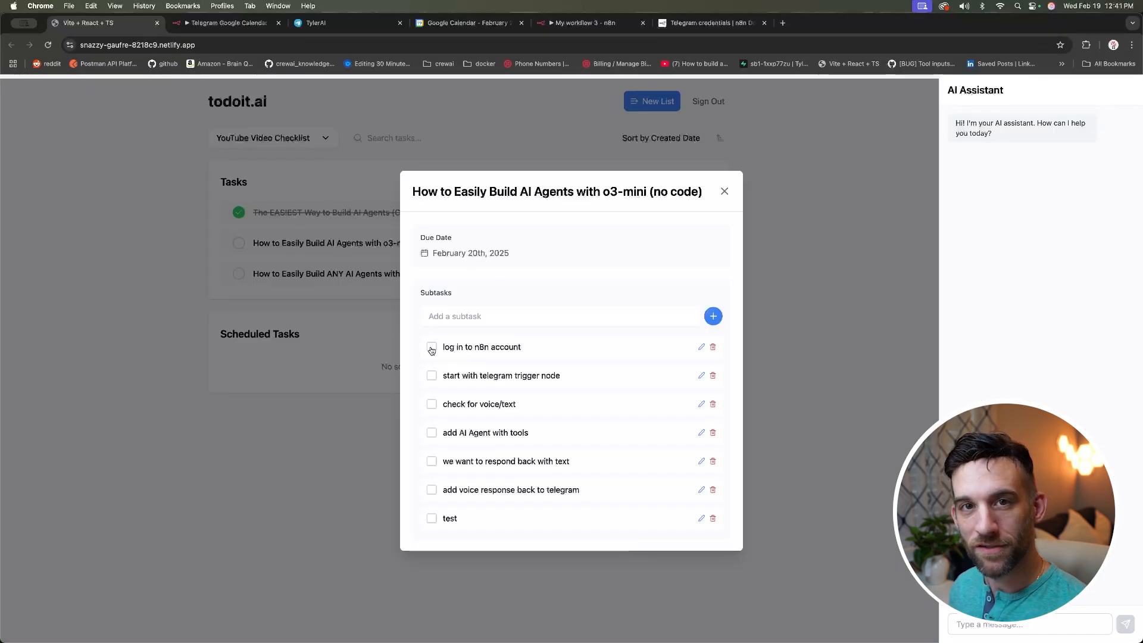
pyautogui.click(431, 347)
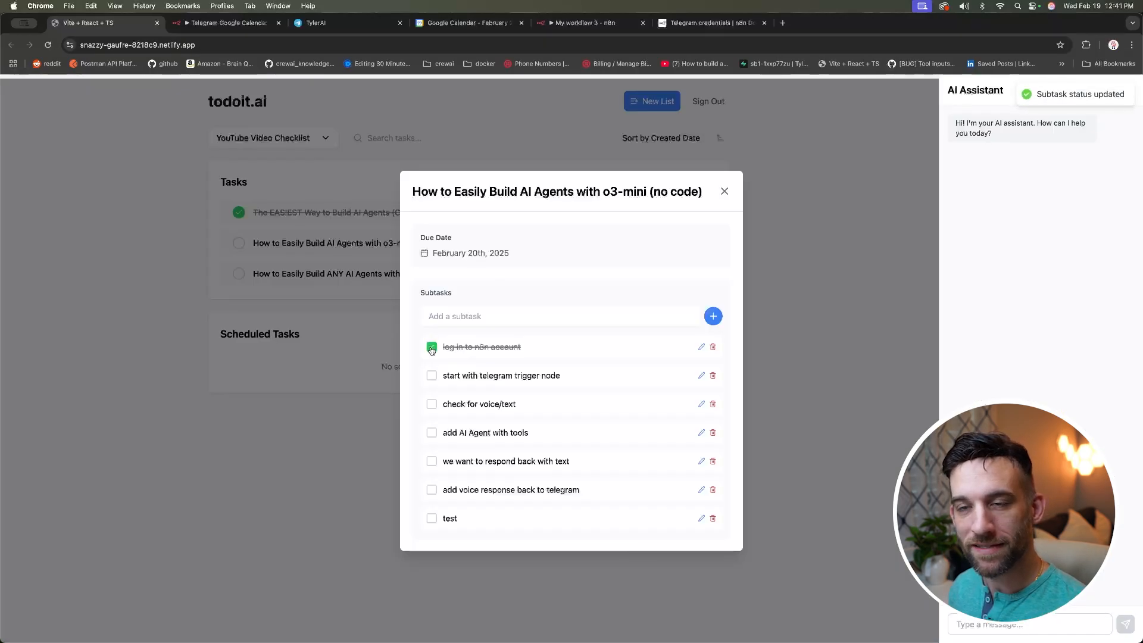
pyautogui.click(432, 375)
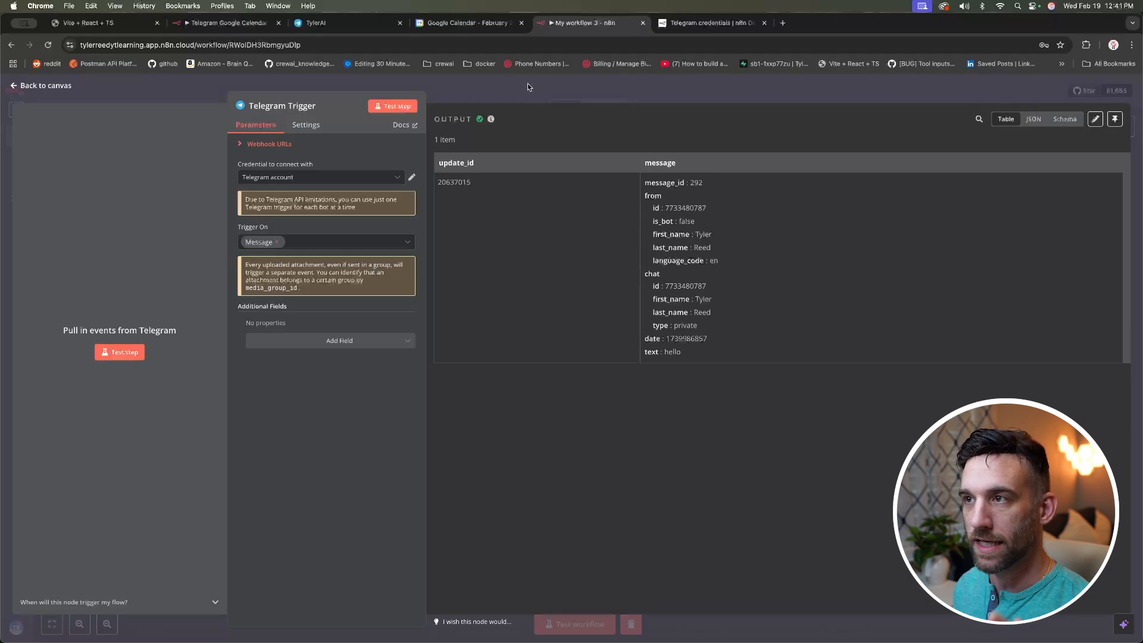
pyautogui.click(46, 85)
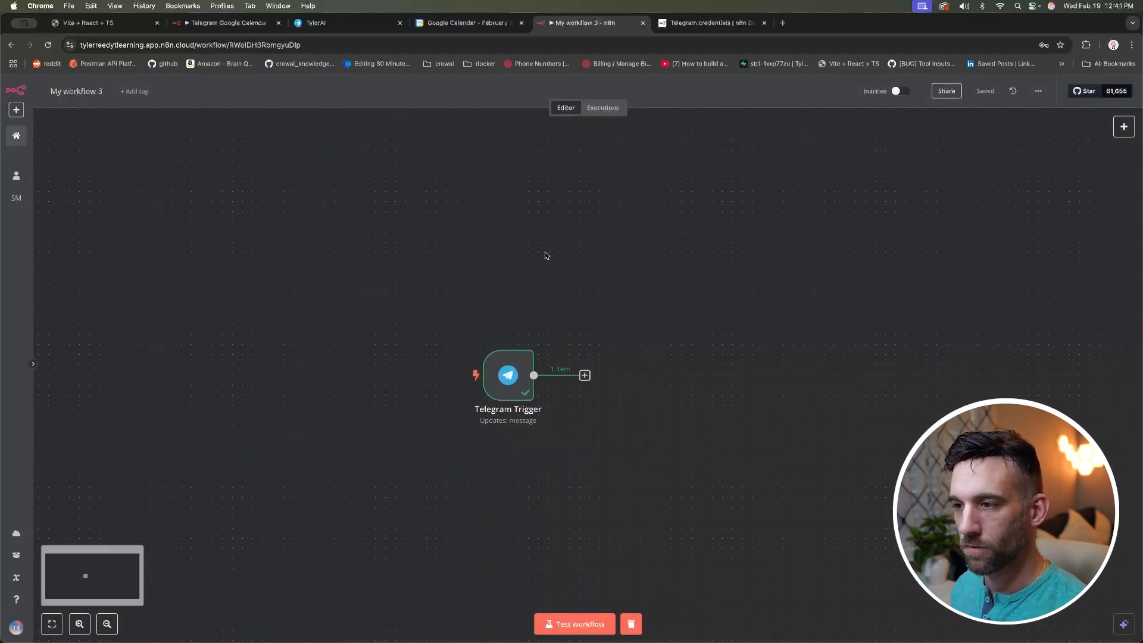
# Step: Add an Edit Fields (Set) node mapping message text as {{ $json?.message?.text || "" }}
pyautogui.click(586, 376)
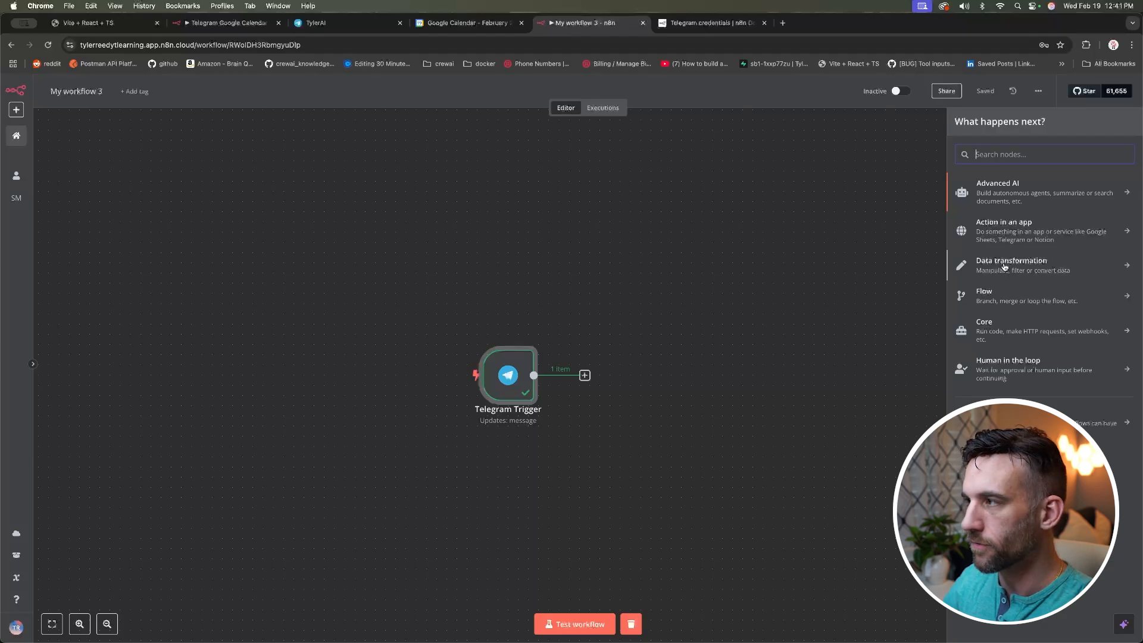
pyautogui.write('set')
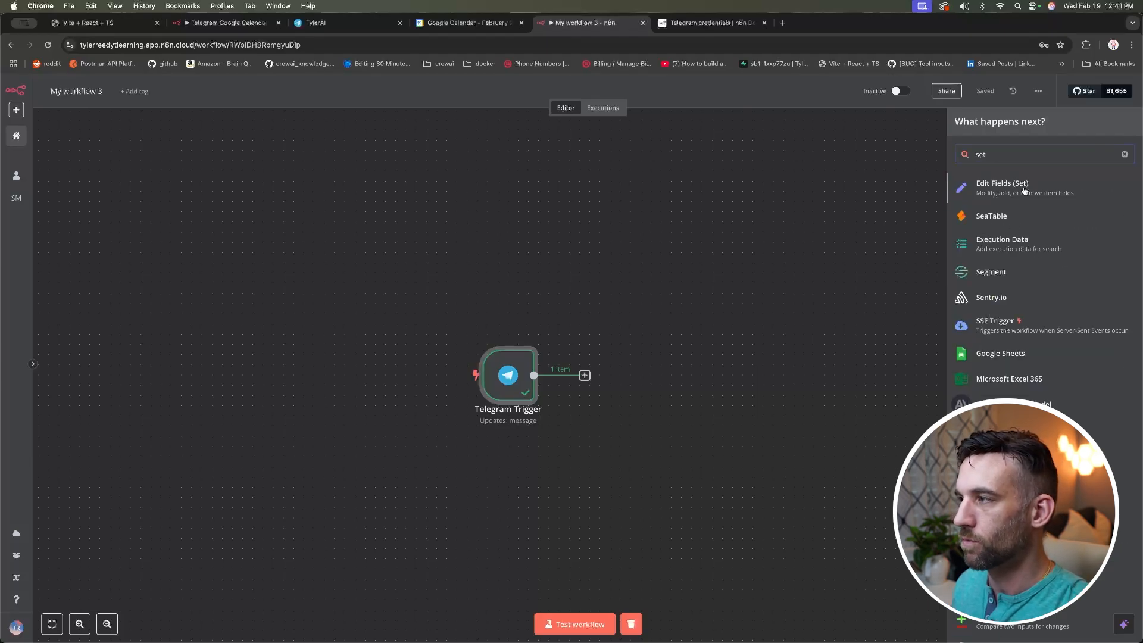
pyautogui.click(1024, 190)
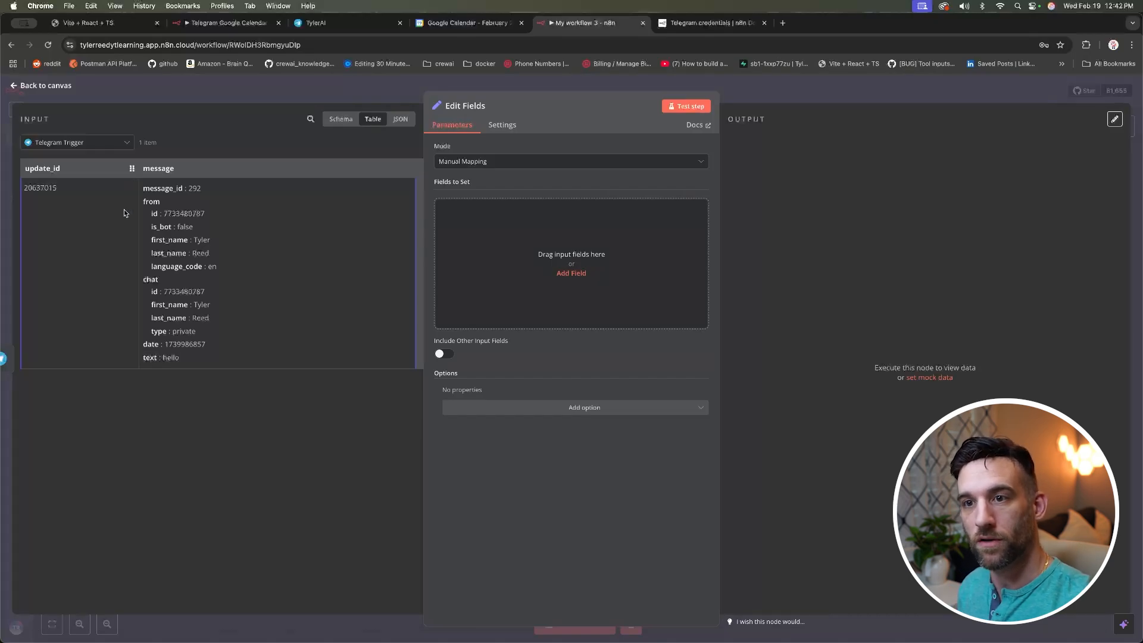
pyautogui.moveTo(151, 357); pyautogui.dragTo(542, 262)
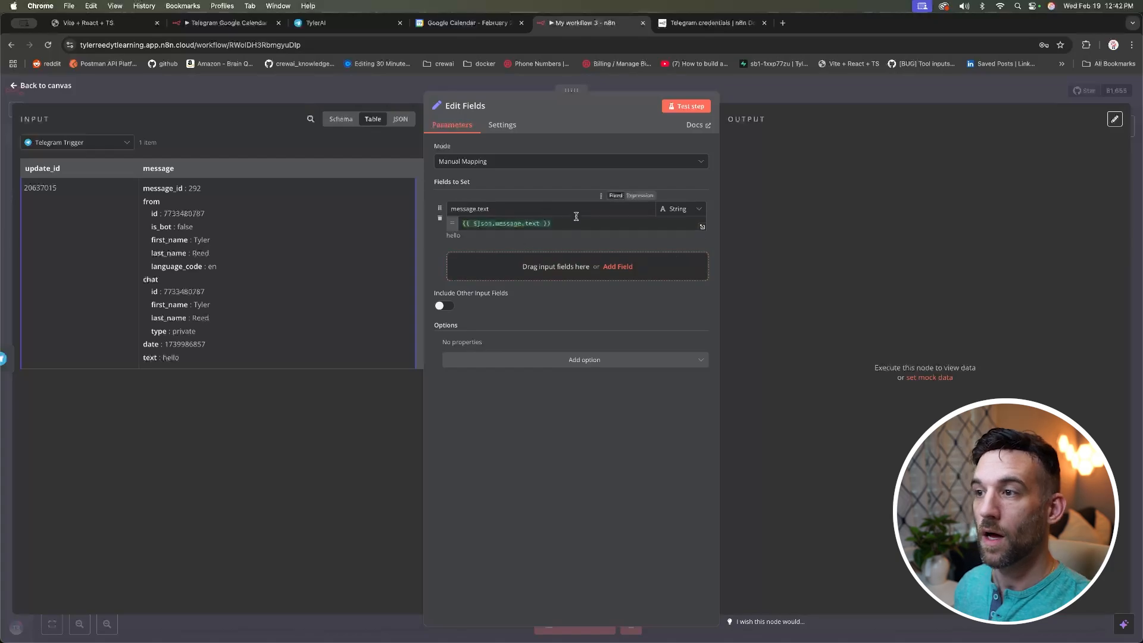
pyautogui.moveTo(574, 223); pyautogui.dragTo(454, 225)
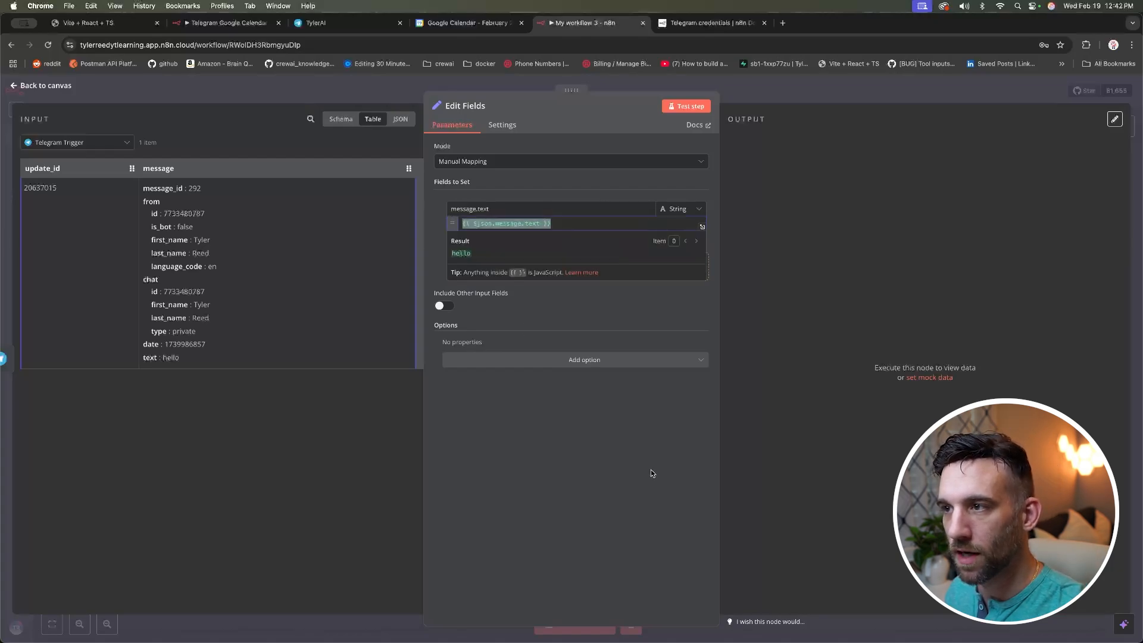
pyautogui.press('super+v')
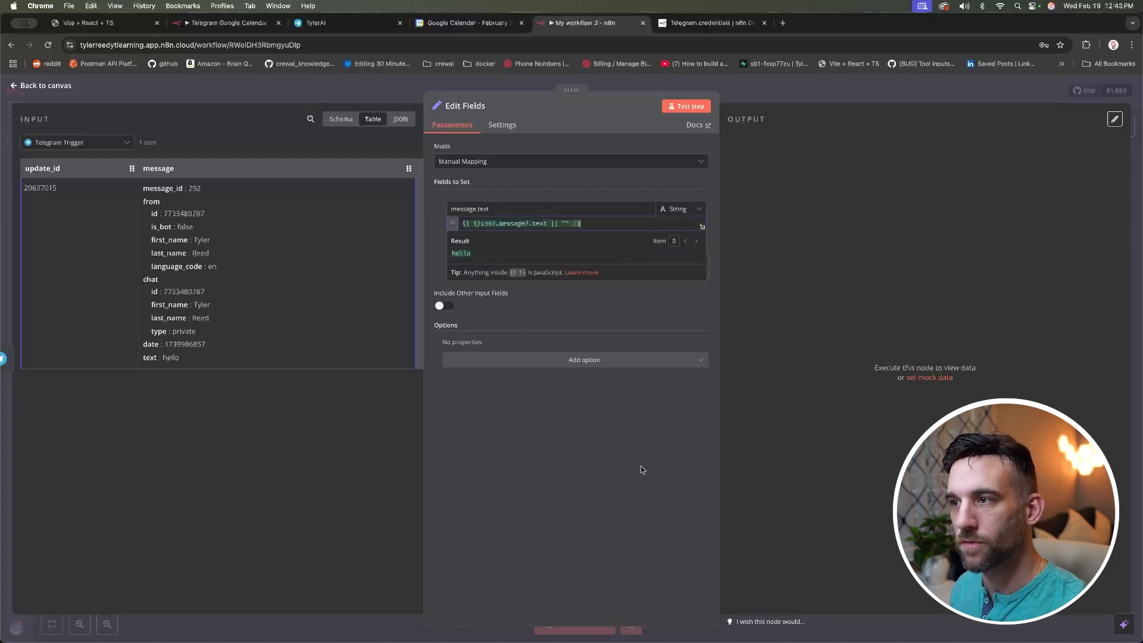
pyautogui.click(608, 427)
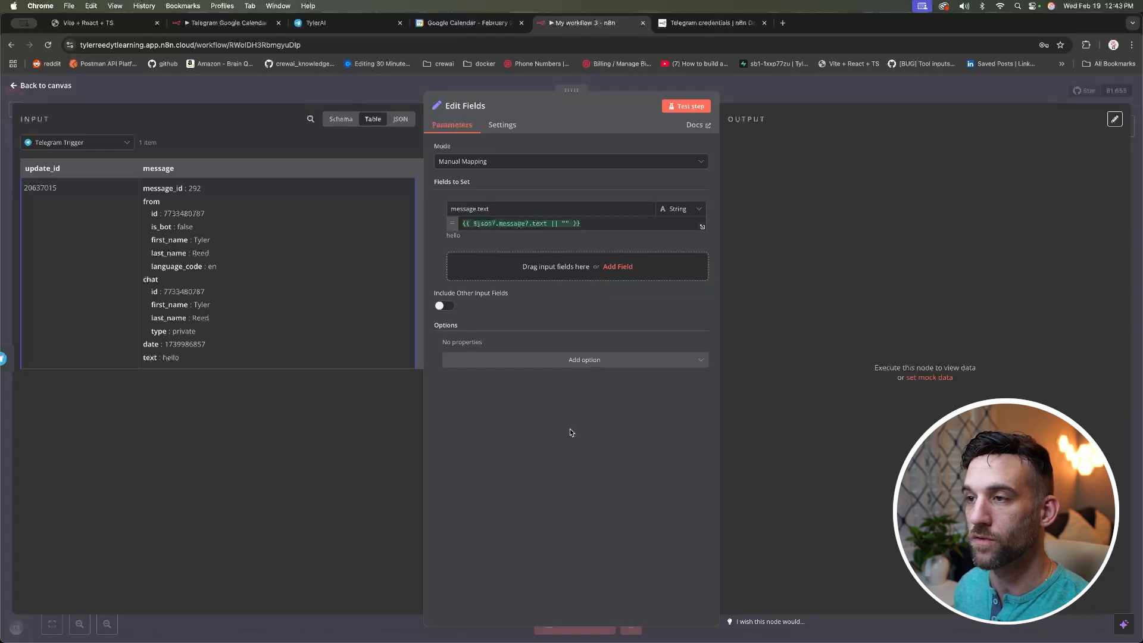
# Step: Review the expression, highlighting its text path and empty-string fallback
pyautogui.click(592, 222)
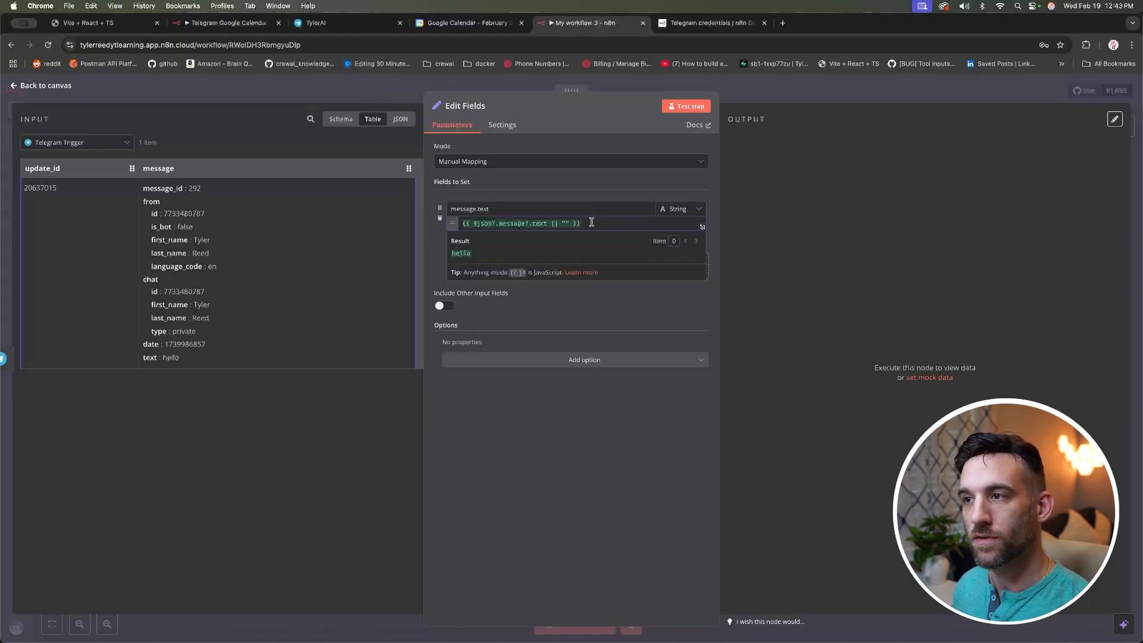
pyautogui.moveTo(591, 222); pyautogui.dragTo(459, 223)
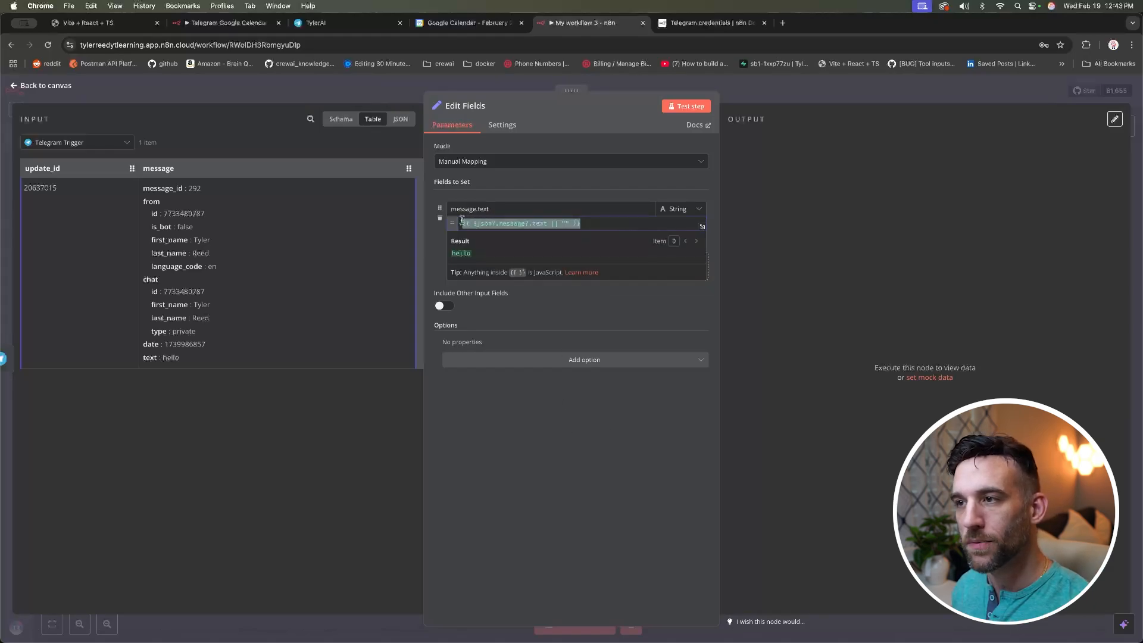
pyautogui.click(529, 222)
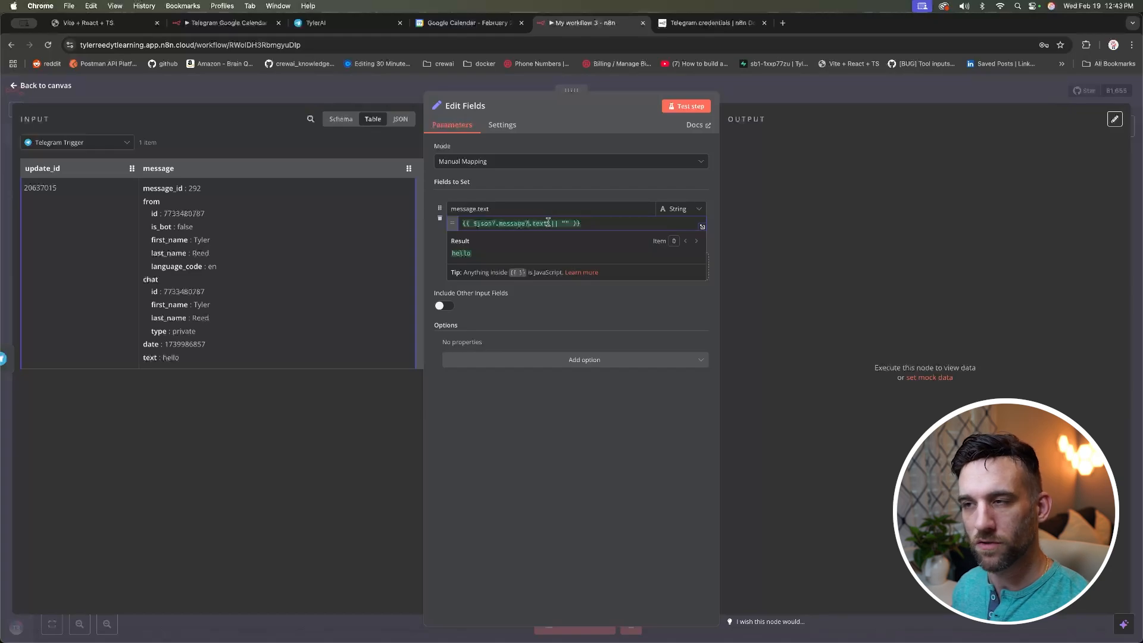
pyautogui.doubleClick(543, 223)
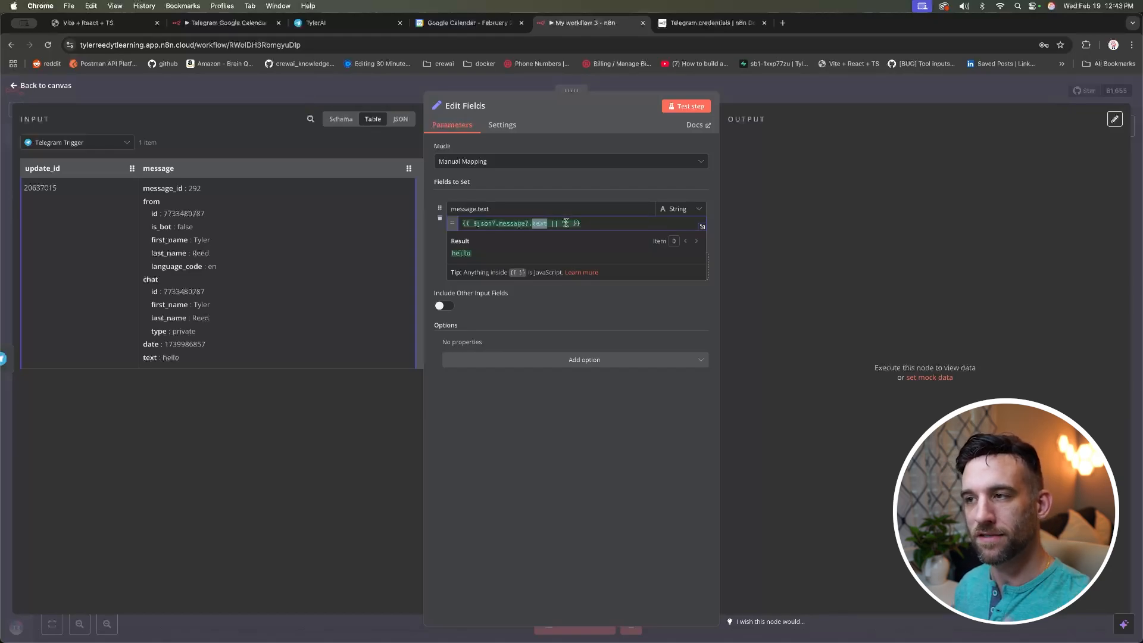
pyautogui.moveTo(562, 222); pyautogui.dragTo(569, 223)
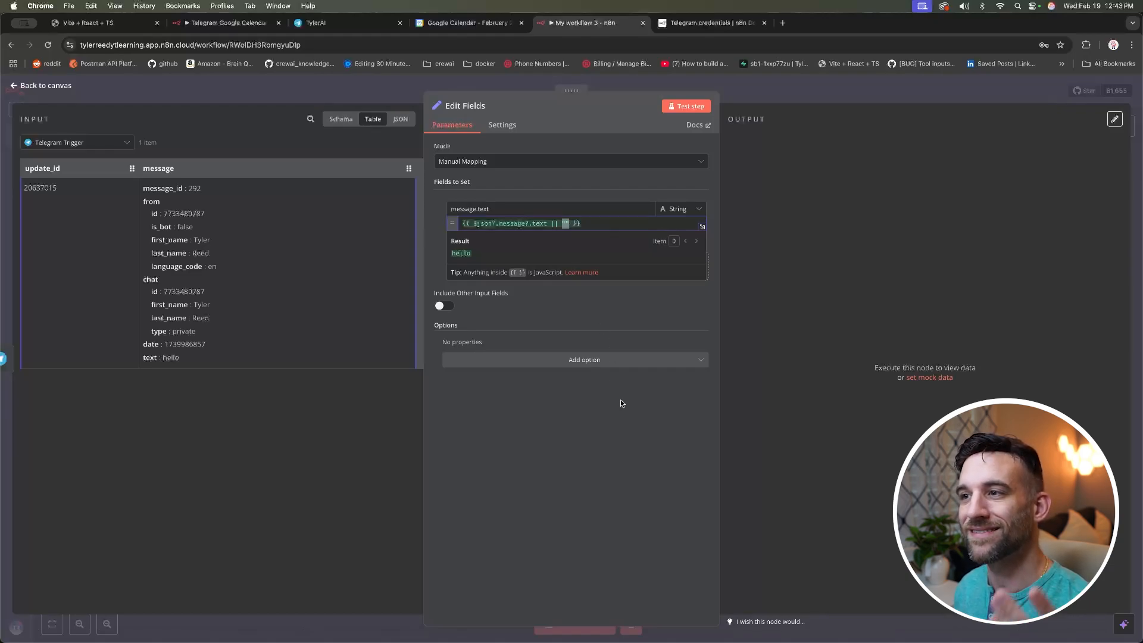
# Step: Rename the field to 'text' and test the node, confirming it outputs 'hello'
pyautogui.click(686, 105)
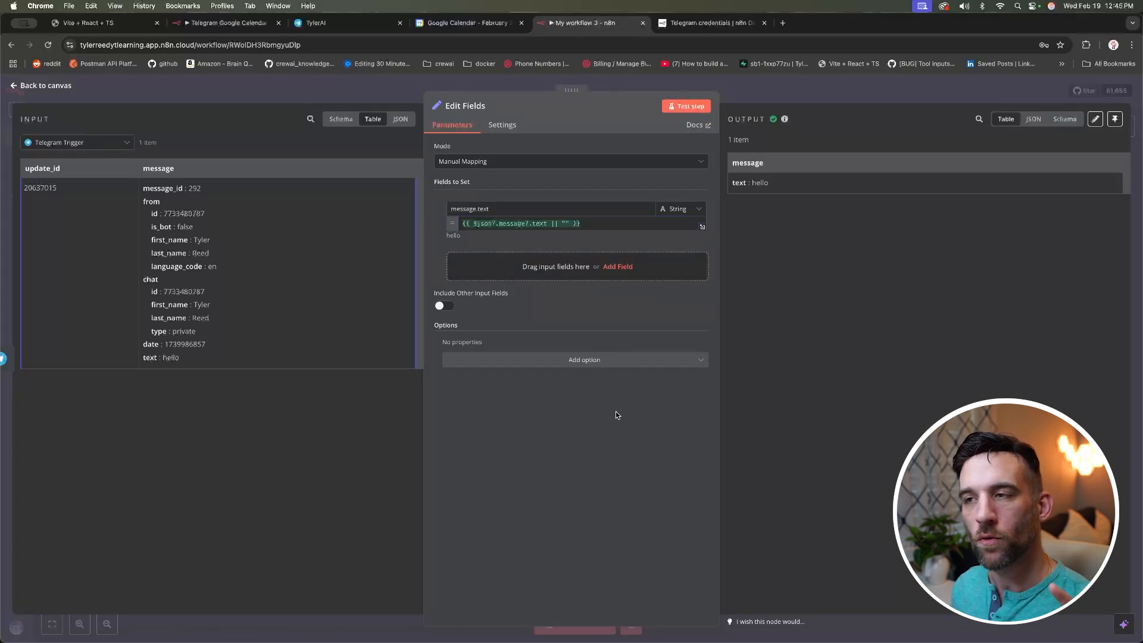
pyautogui.moveTo(477, 209); pyautogui.dragTo(433, 211)
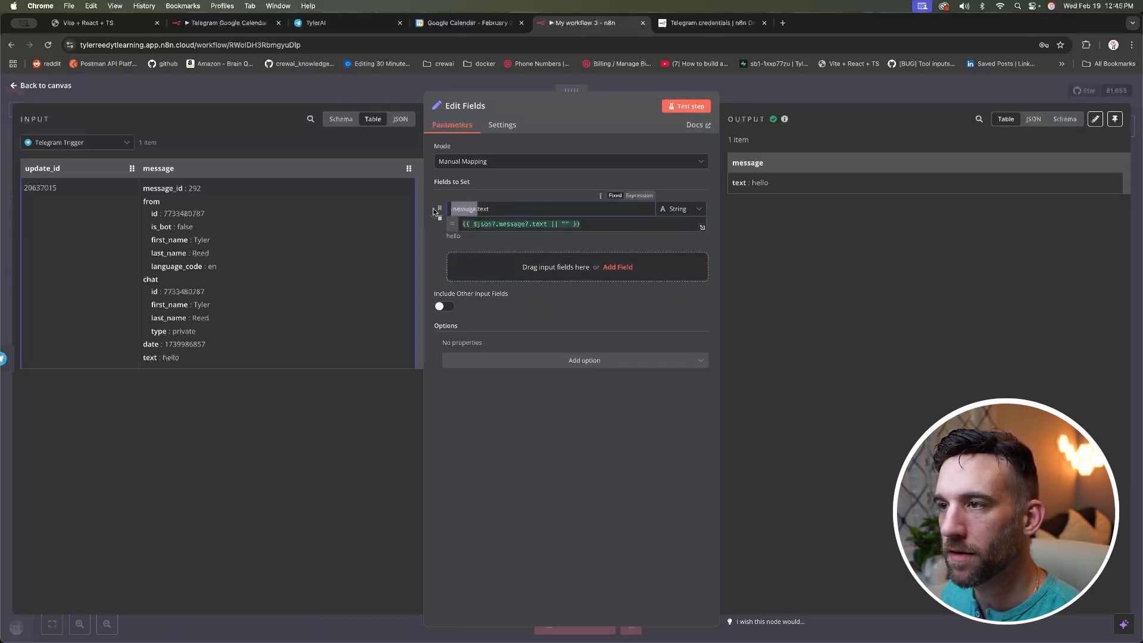
pyautogui.press('BackSpace')
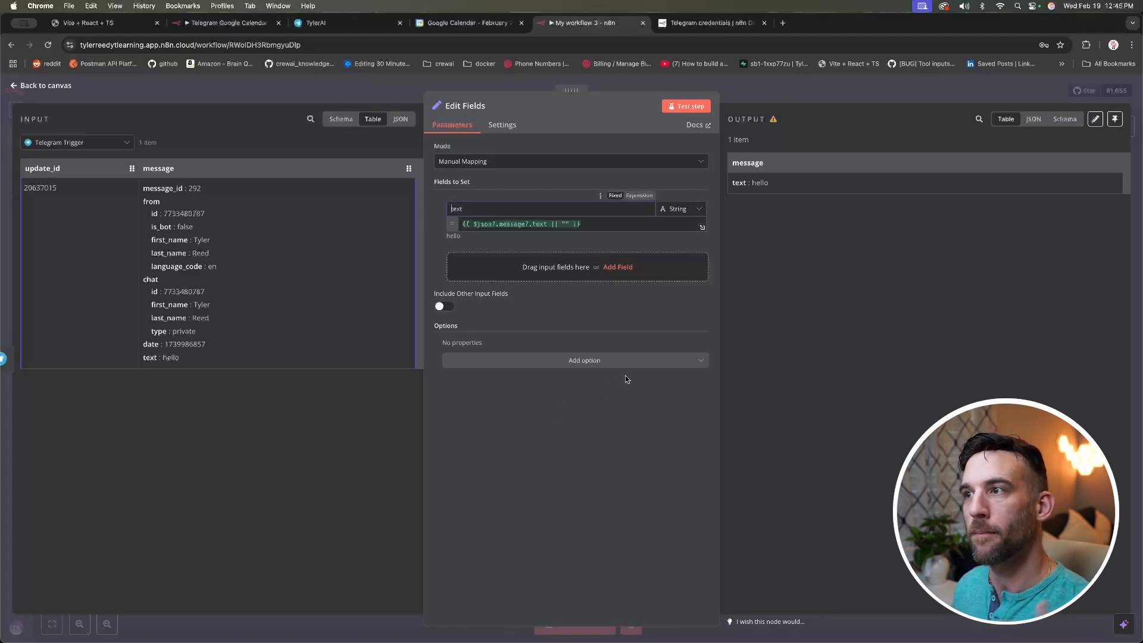
pyautogui.click(682, 107)
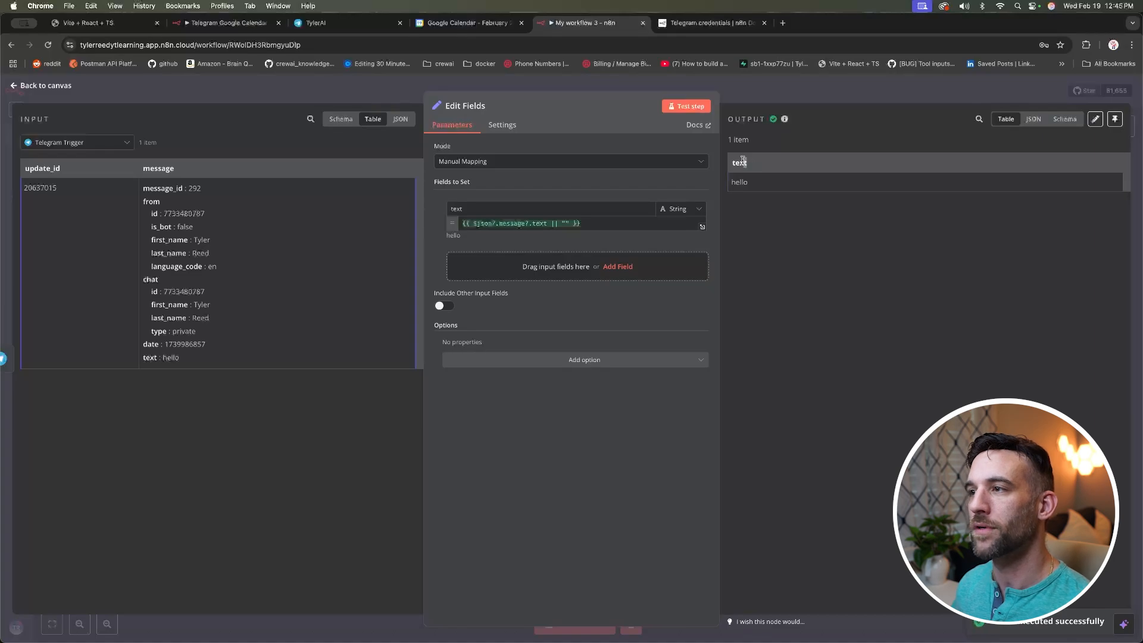
pyautogui.doubleClick(741, 162)
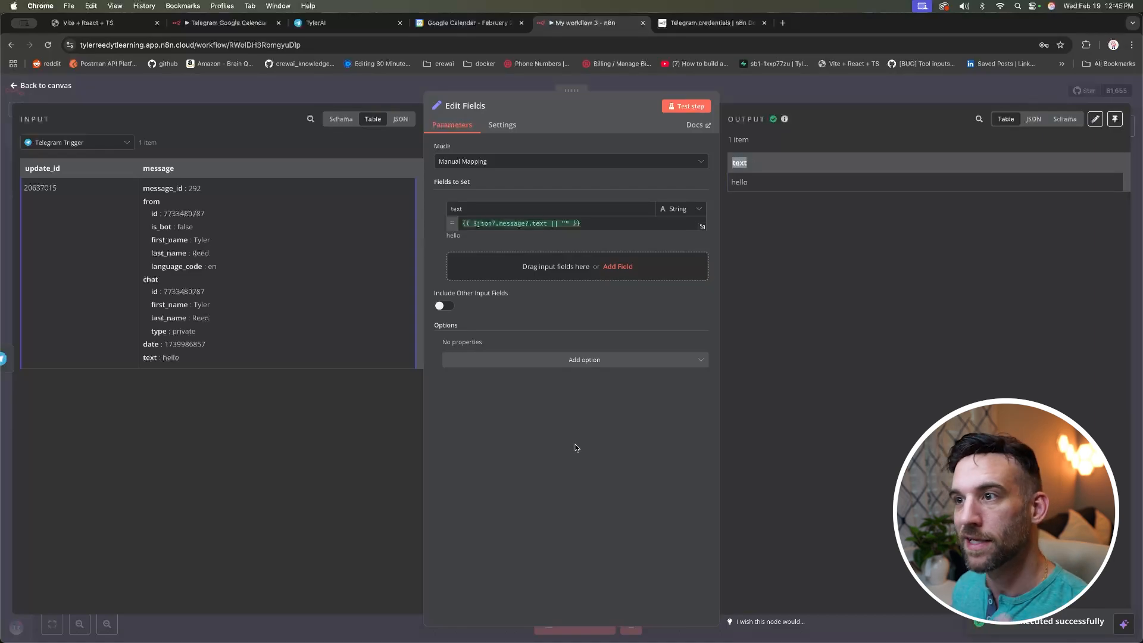
pyautogui.click(347, 406)
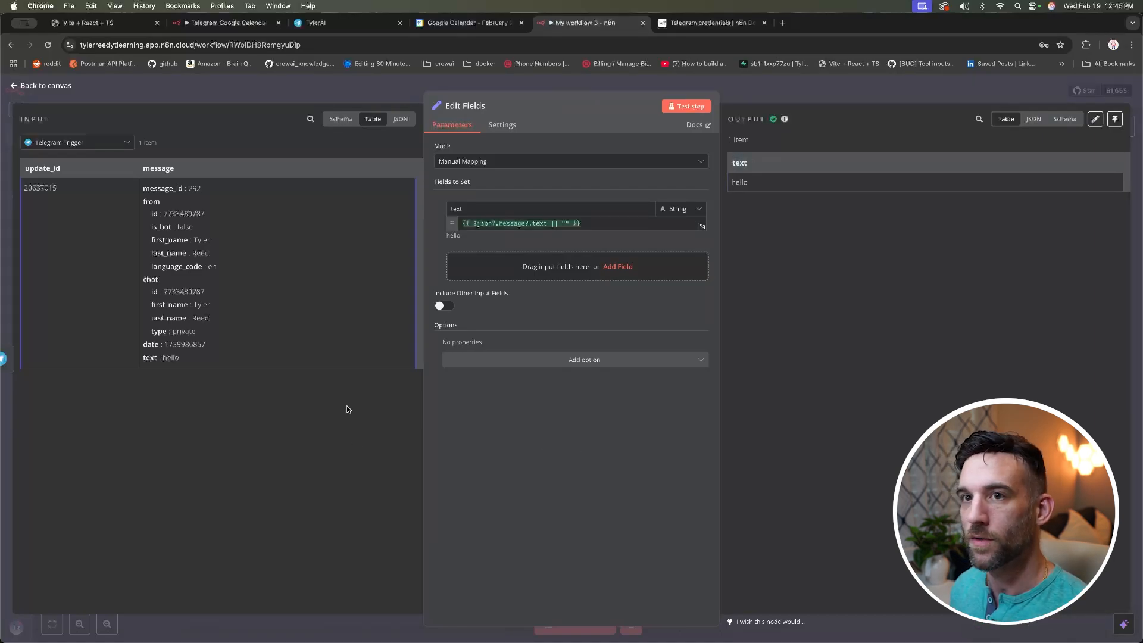
pyautogui.click(64, 90)
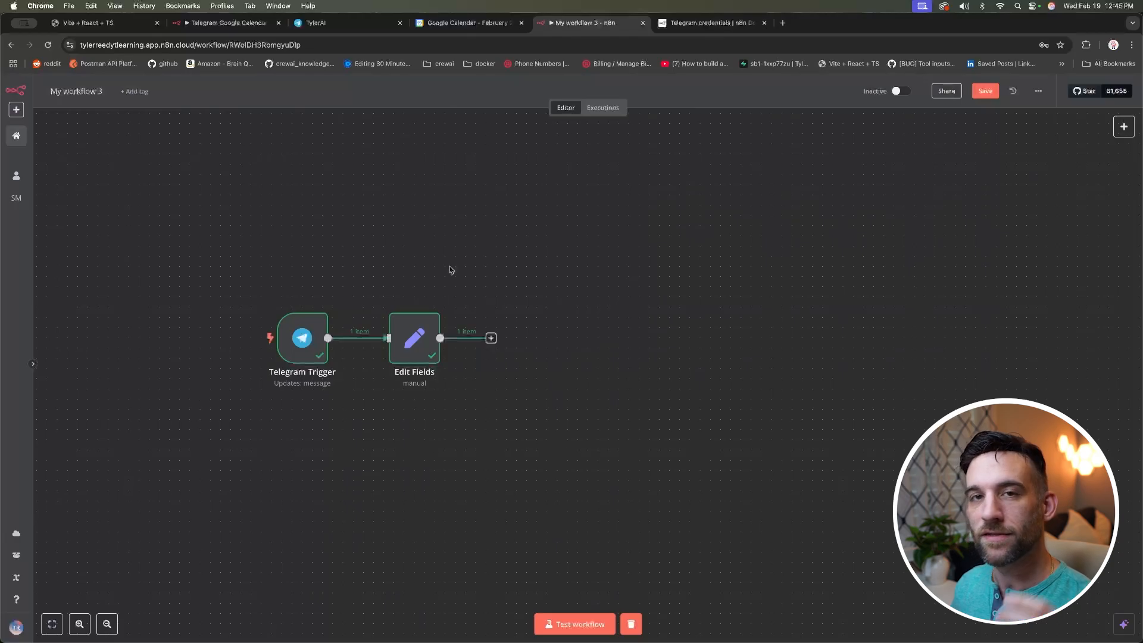
# Step: Add an If node after Edit Fields checking whether the text field is empty
pyautogui.hscroll(-2, 451, 270)
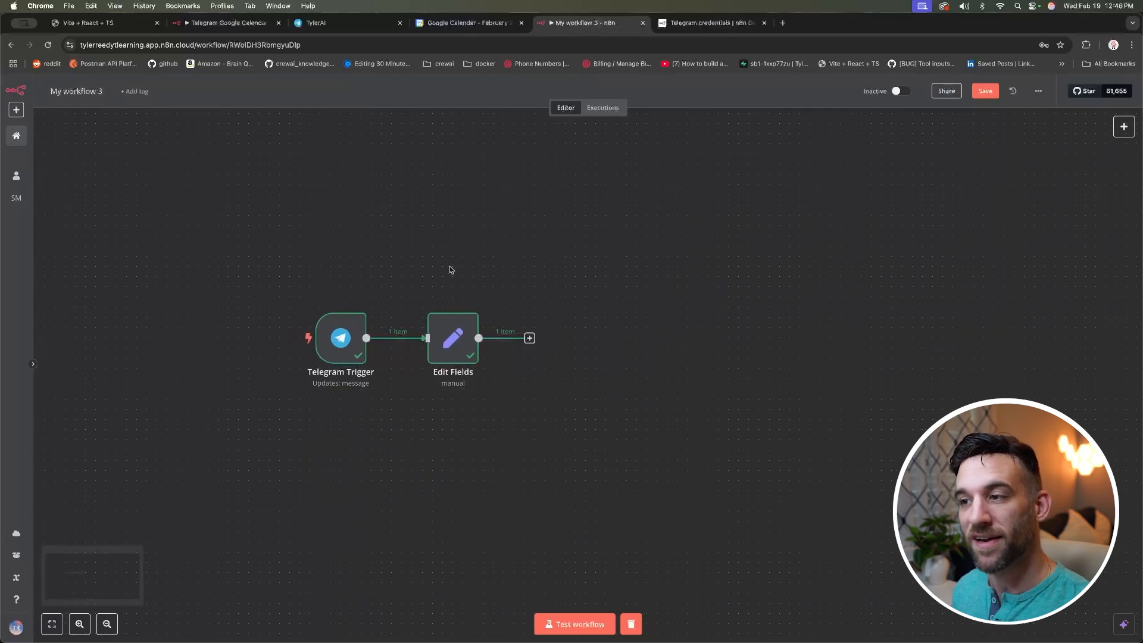
pyautogui.click(529, 338)
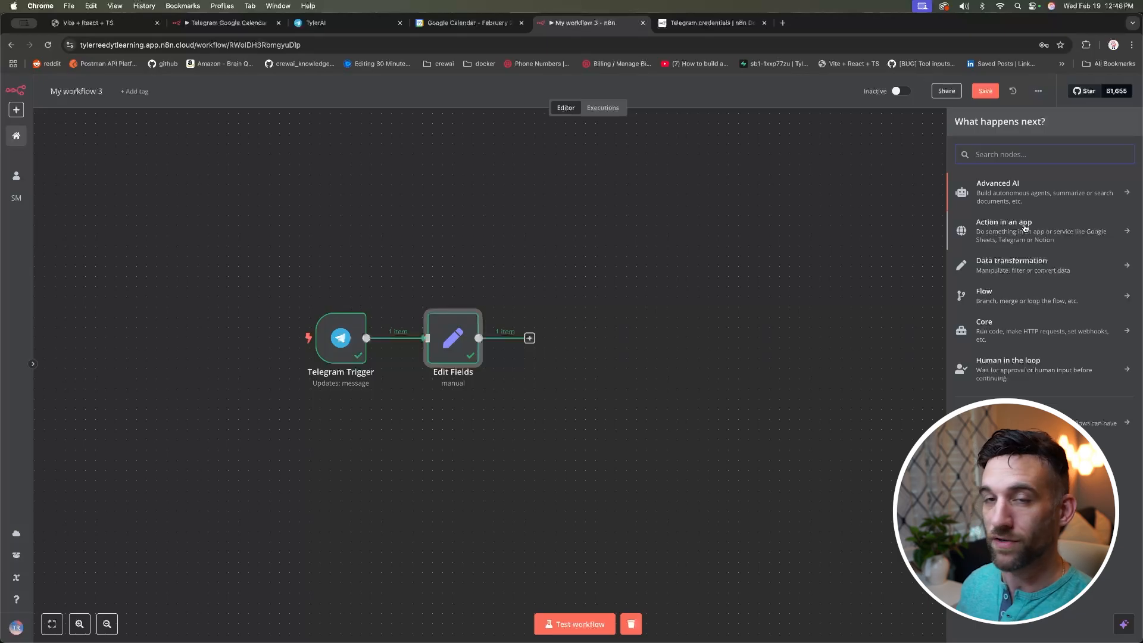
pyautogui.click(1006, 297)
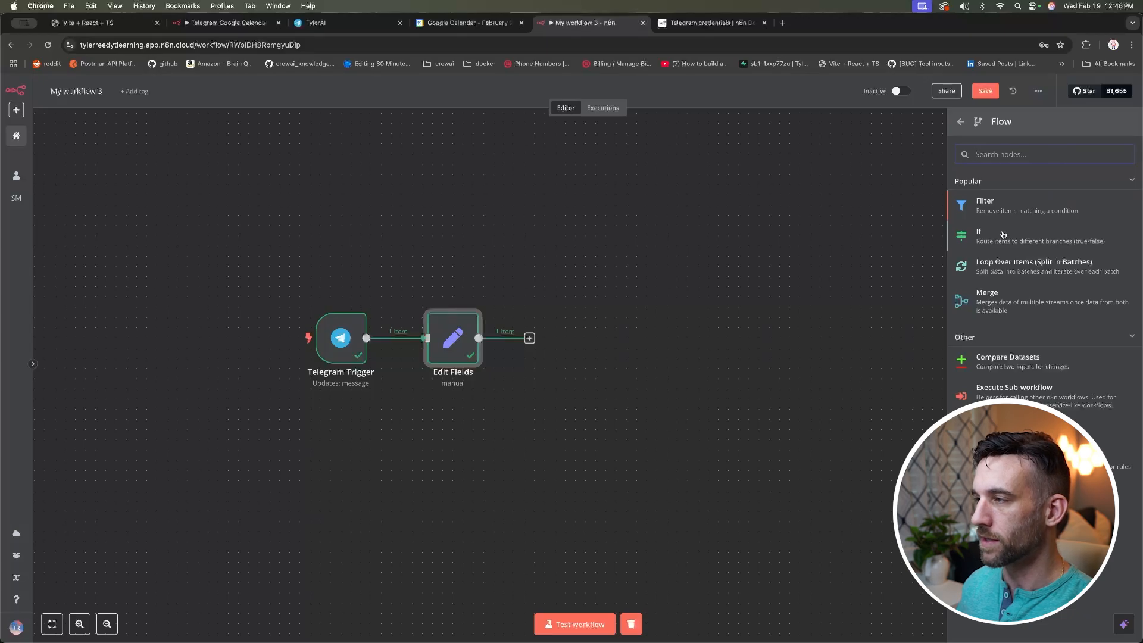
pyautogui.click(1003, 234)
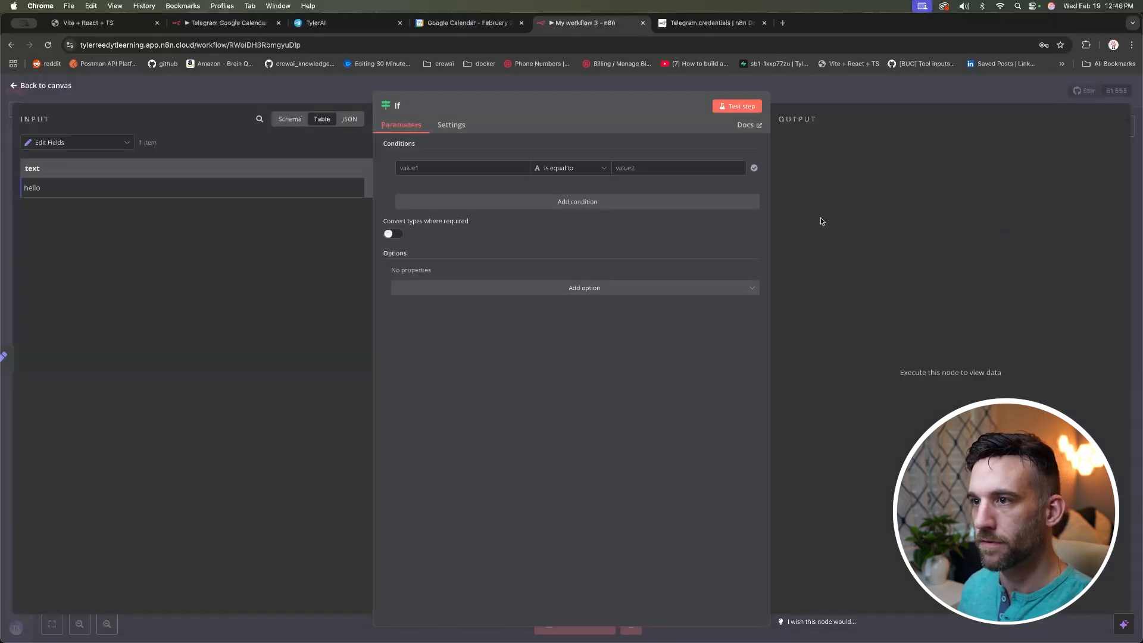
pyautogui.moveTo(34, 165); pyautogui.dragTo(411, 167)
pyautogui.click(578, 170)
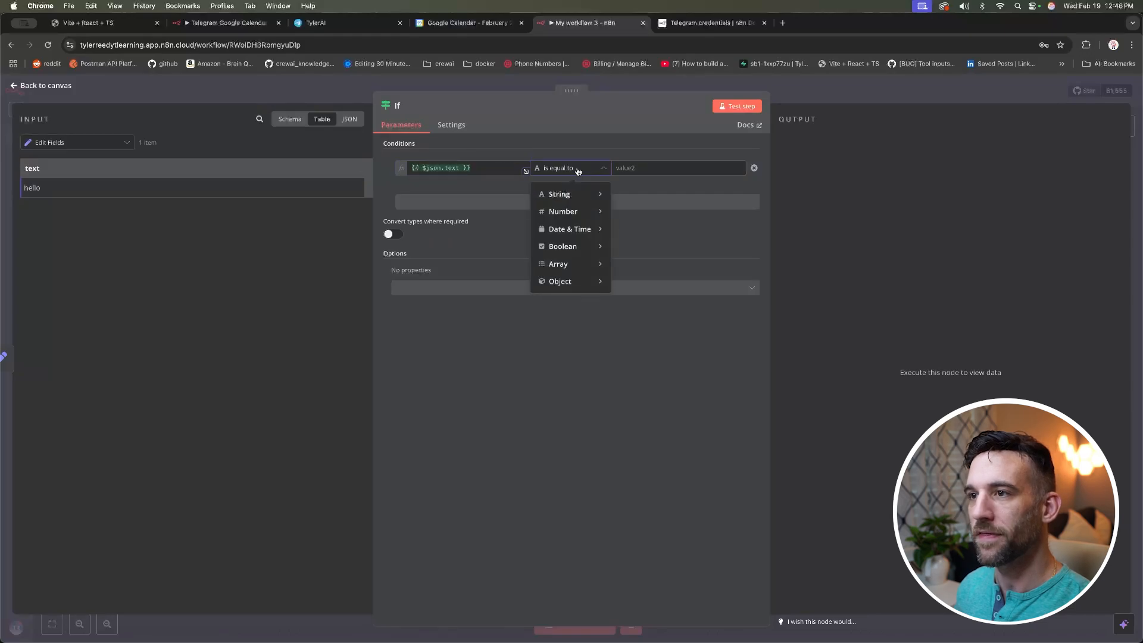
pyautogui.moveTo(562, 194)
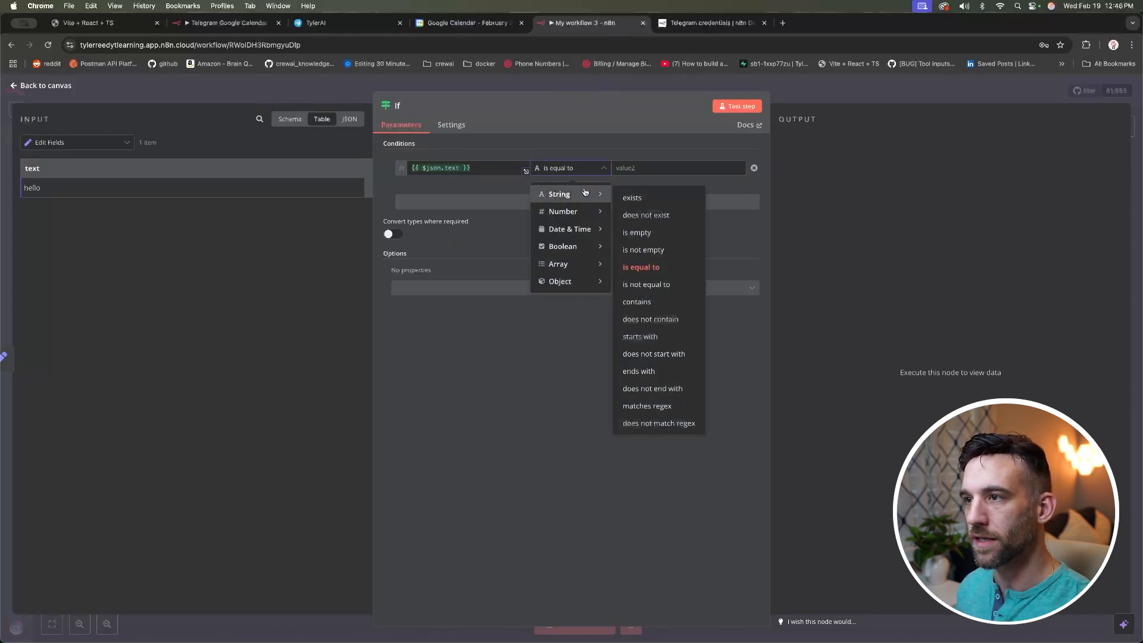
pyautogui.click(647, 232)
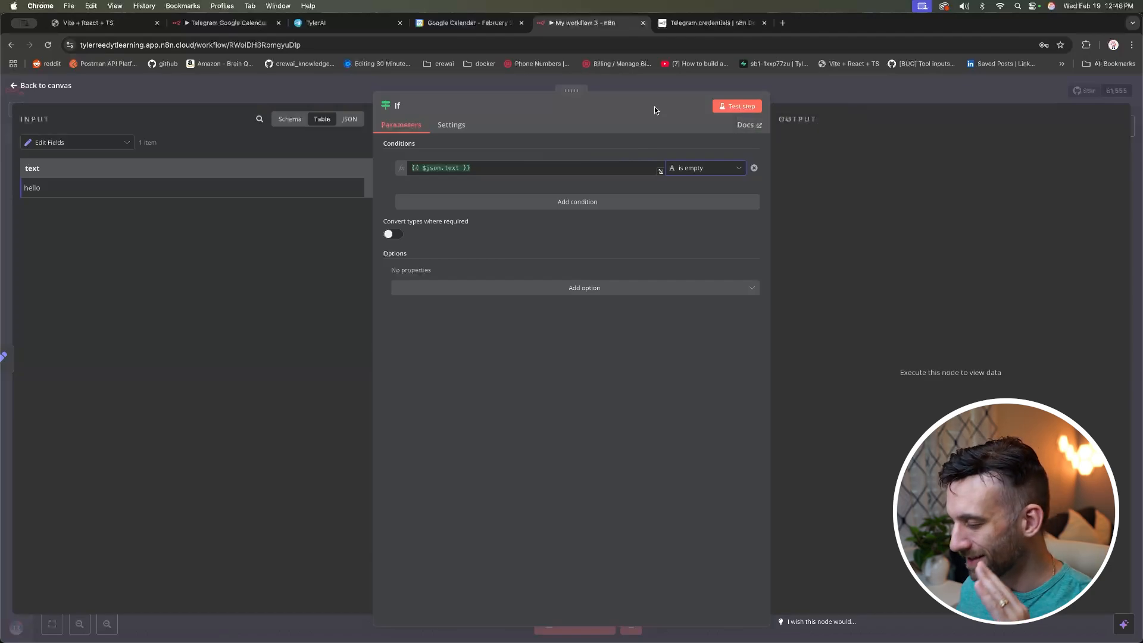
# Step: Test the If node and confirm 'hello' leaves through the false branch
pyautogui.click(725, 105)
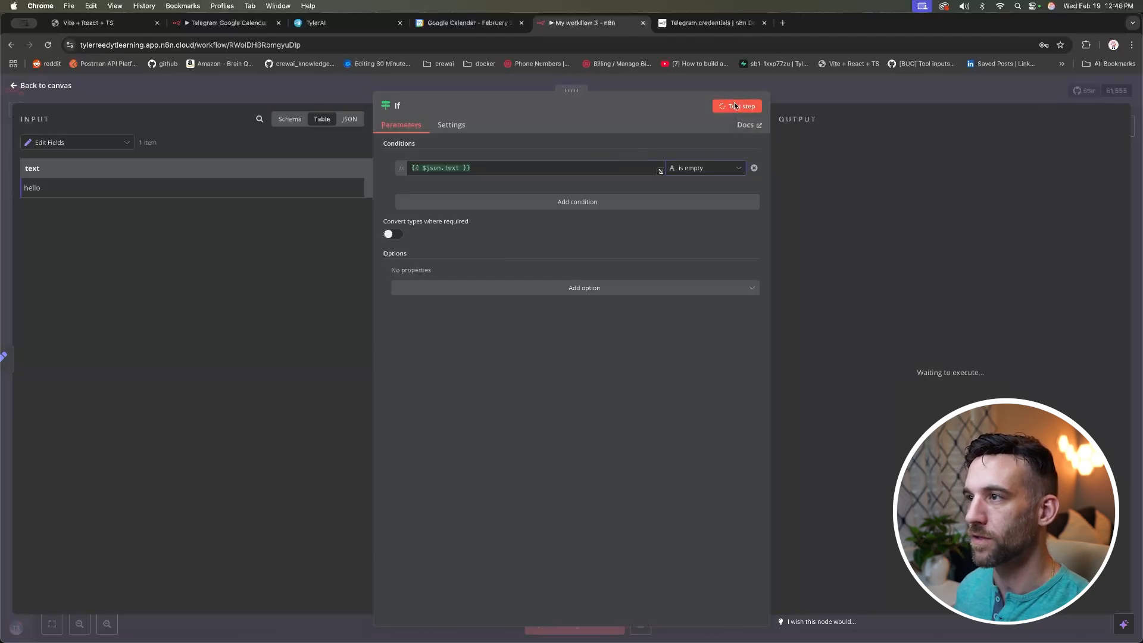
pyautogui.click(870, 141)
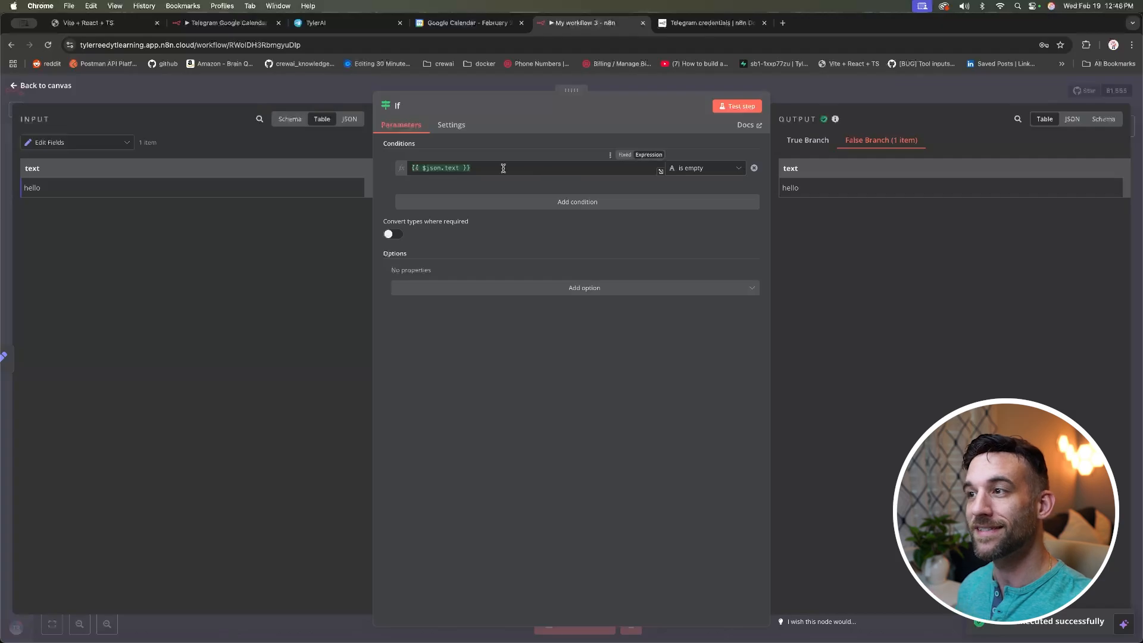
pyautogui.click(124, 85)
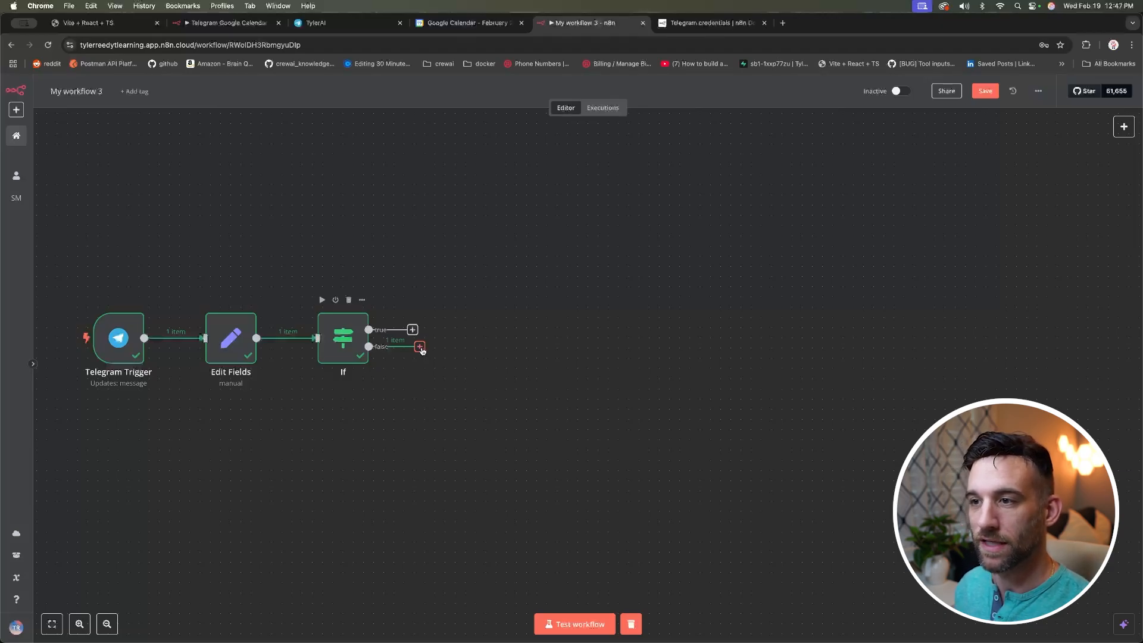
pyautogui.click(421, 348)
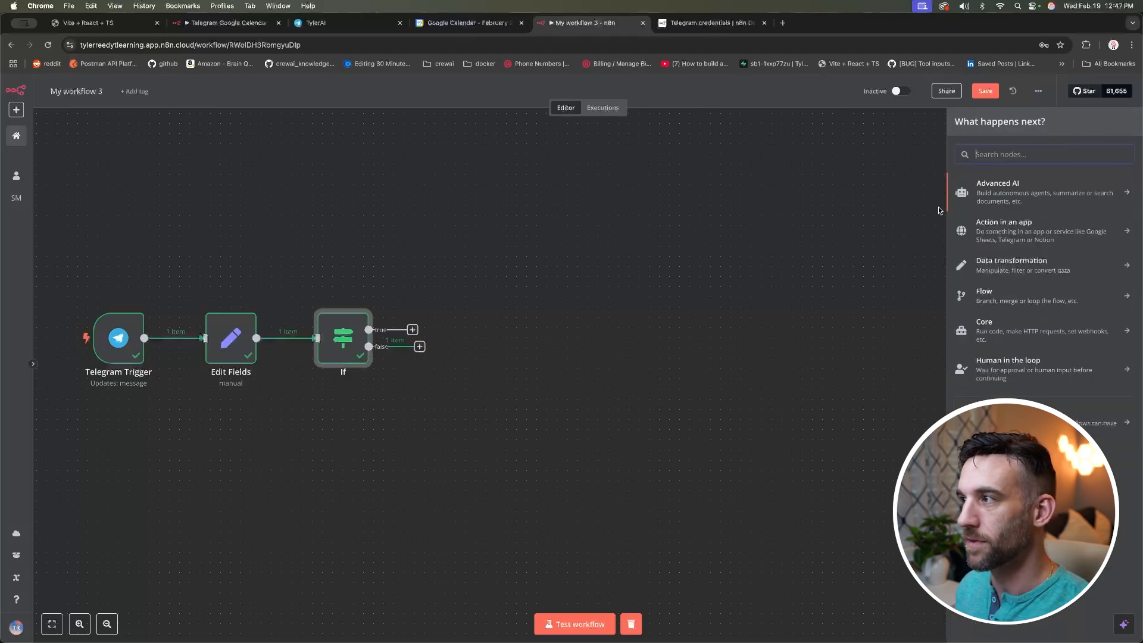
# Step: Add an AI Agent as a Tools Agent with the prompt source set to Define below
pyautogui.click(1043, 192)
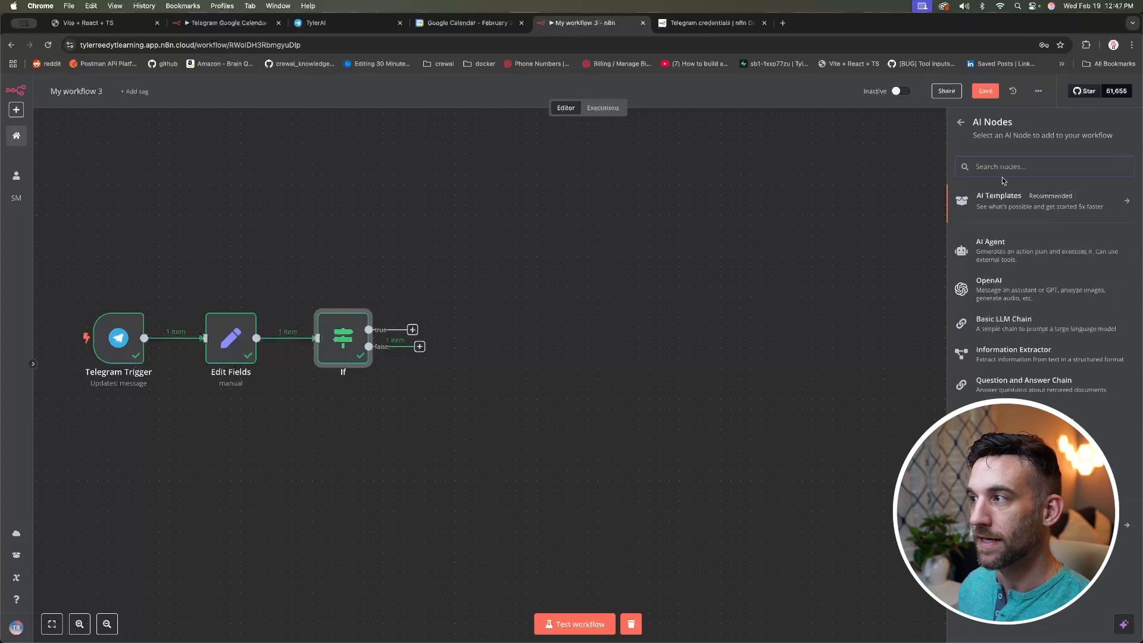
pyautogui.click(1025, 251)
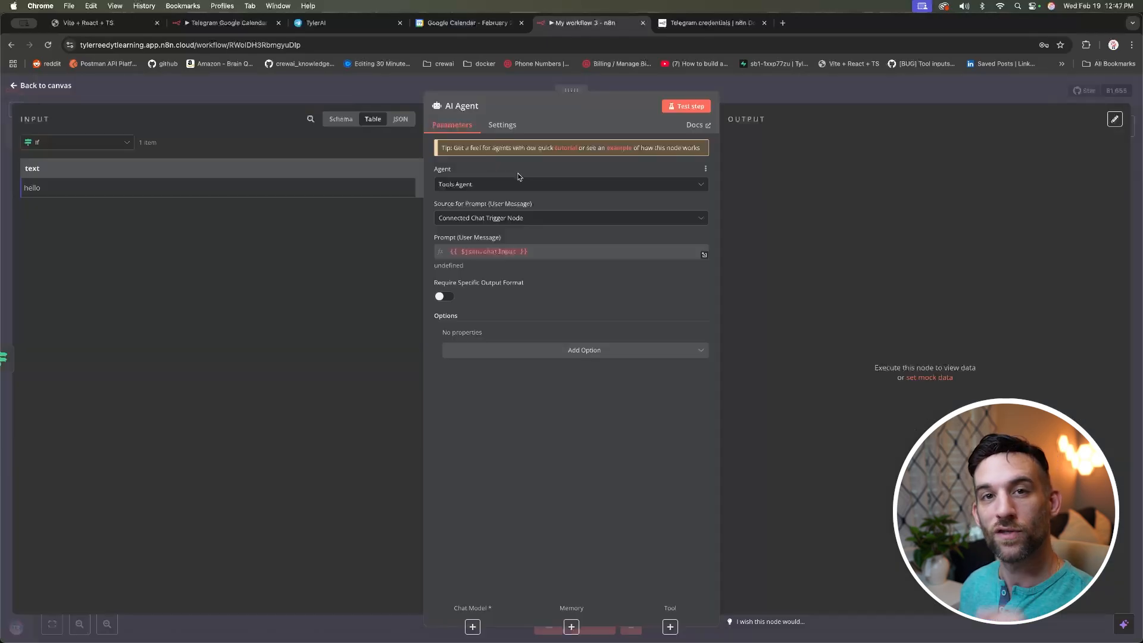
pyautogui.click(524, 186)
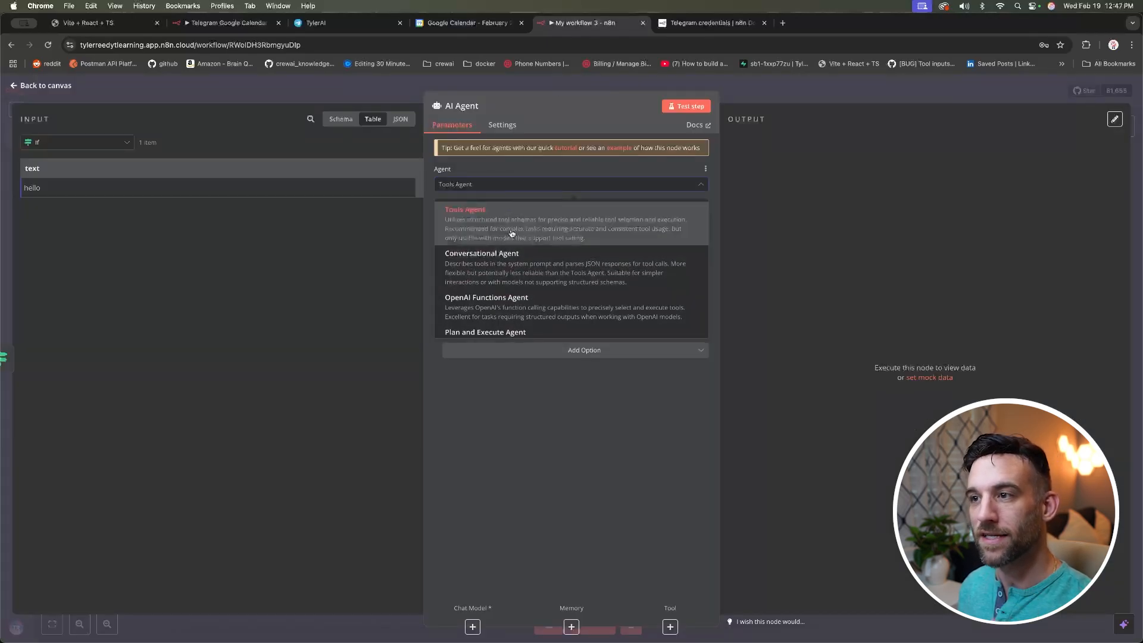
pyautogui.scroll(-1, 529, 230)
pyautogui.scroll(1, 529, 230)
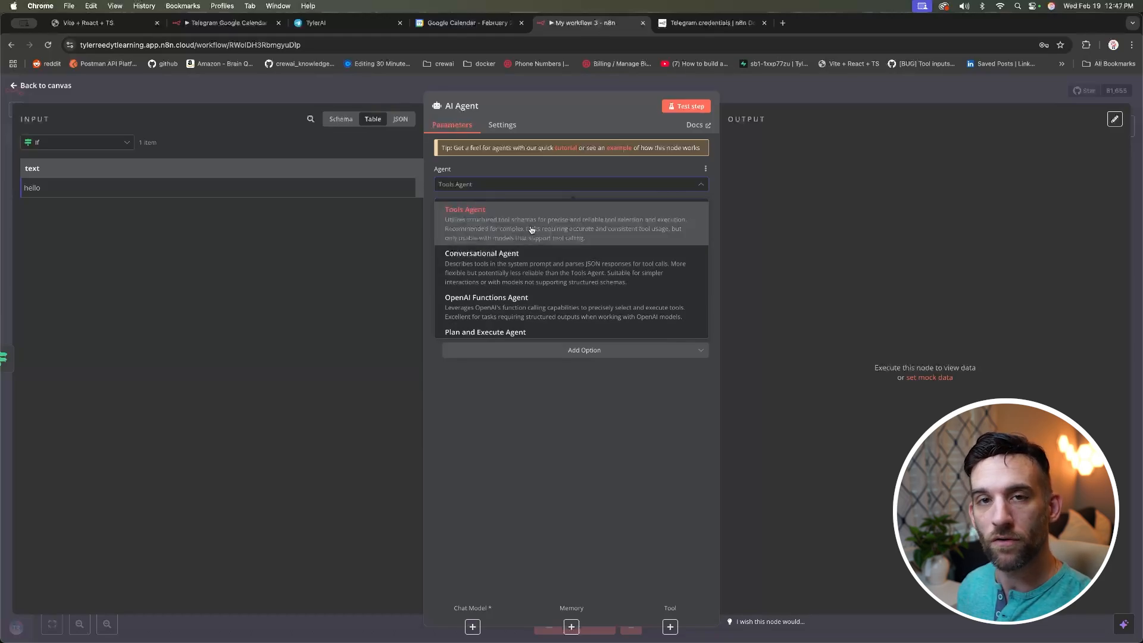
pyautogui.click(532, 230)
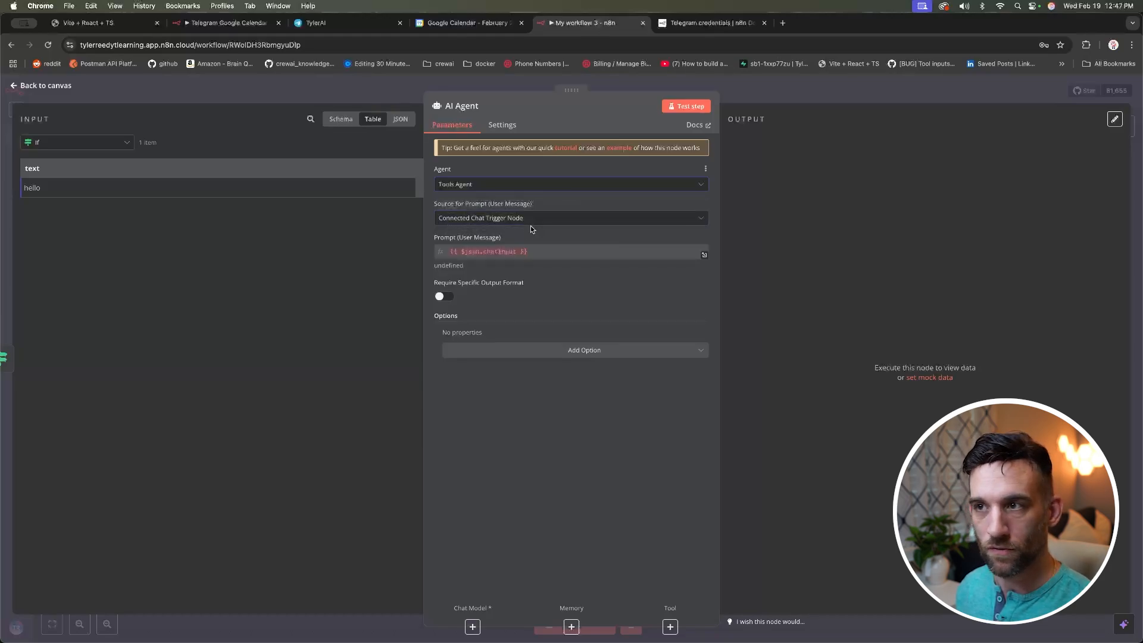
pyautogui.click(525, 221)
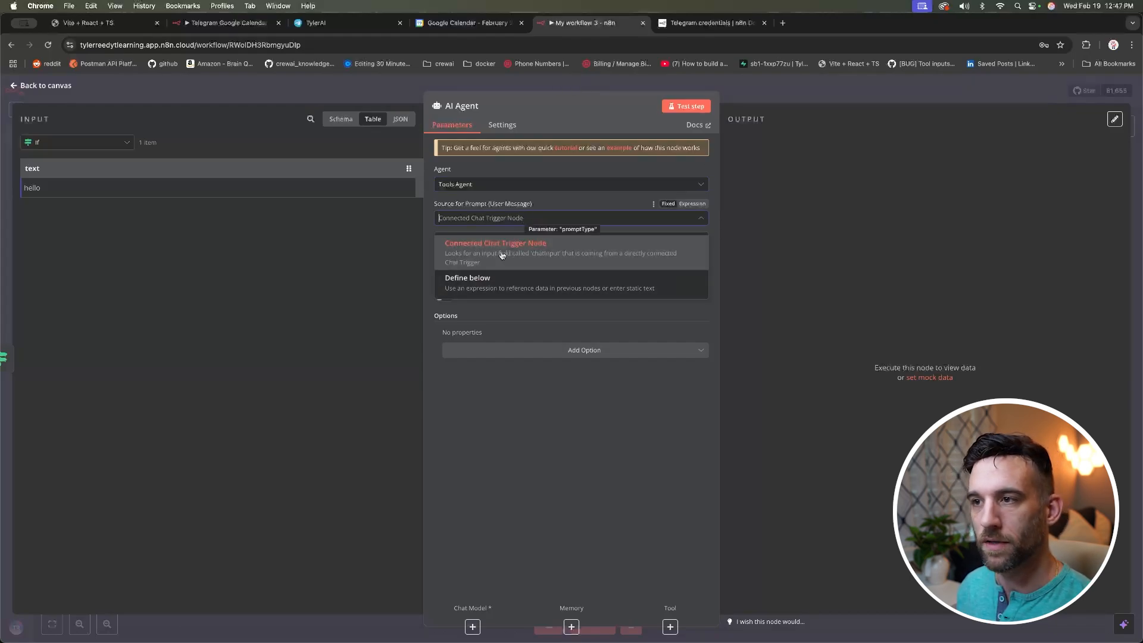
pyautogui.click(529, 284)
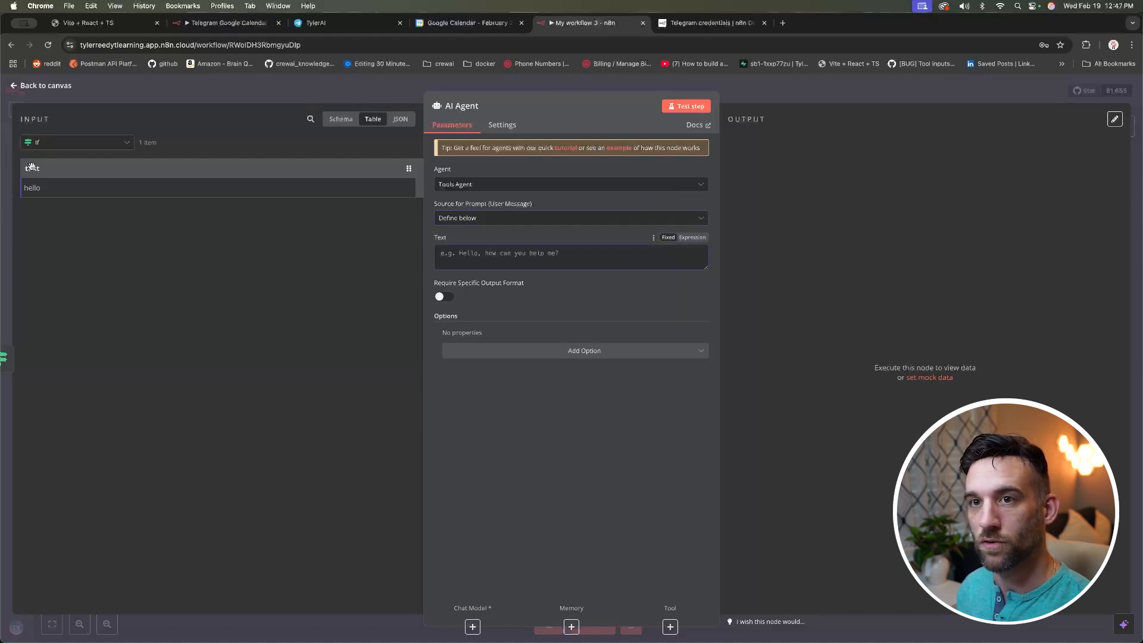
# Step: Map the text field into the agent's prompt and test it, hitting the missing chat model error
pyautogui.moveTo(32, 168); pyautogui.dragTo(470, 253)
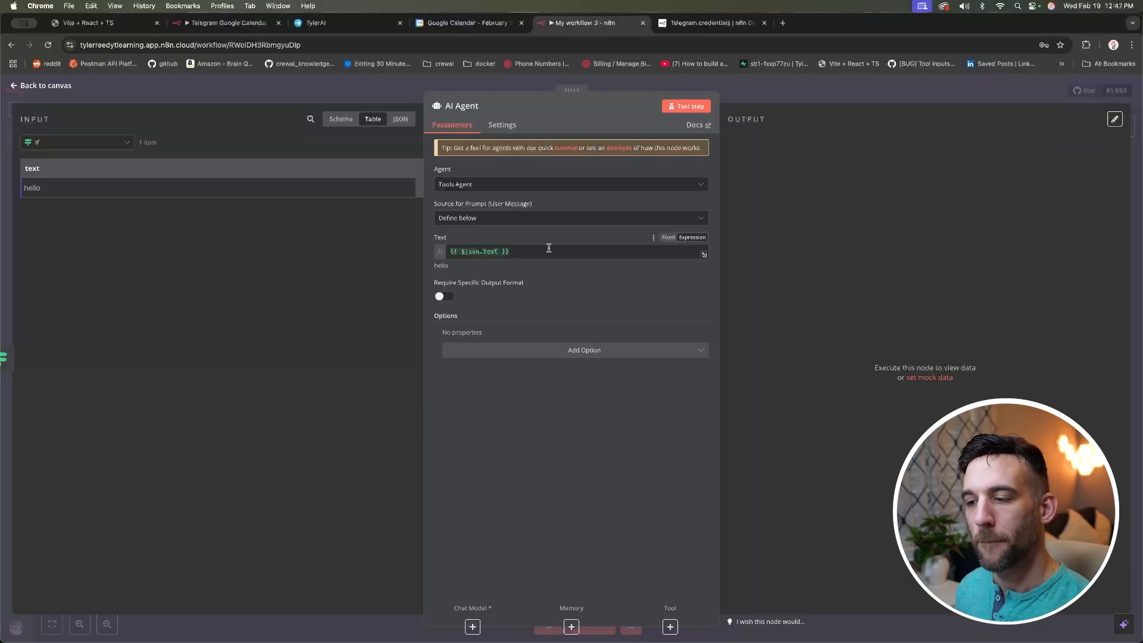
pyautogui.click(686, 107)
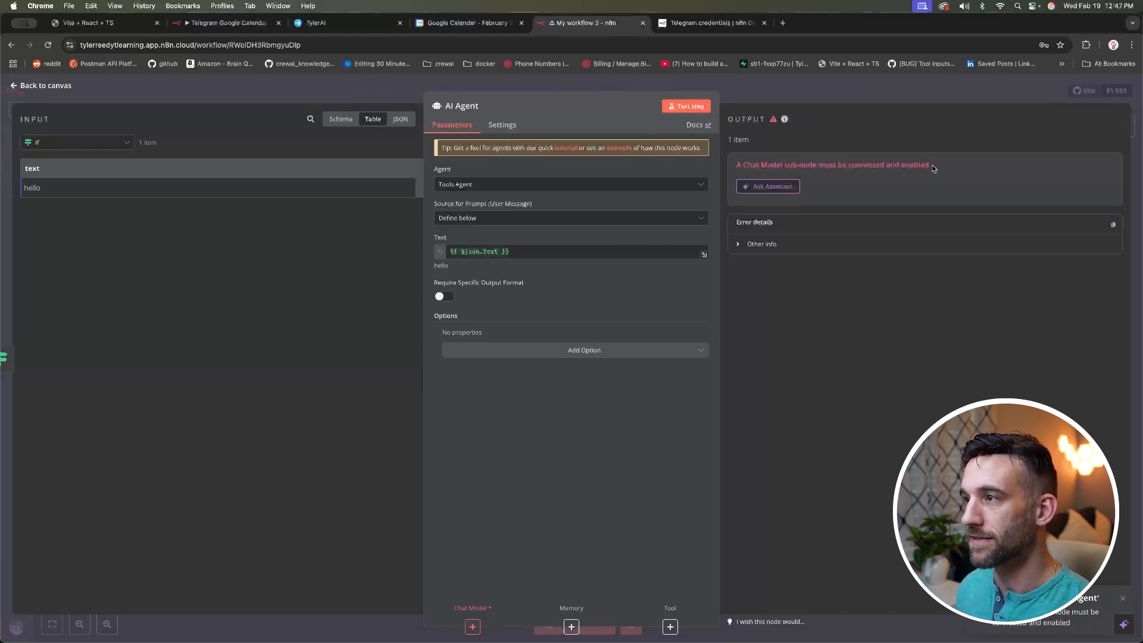
pyautogui.moveTo(930, 165); pyautogui.dragTo(737, 164)
pyautogui.click(809, 267)
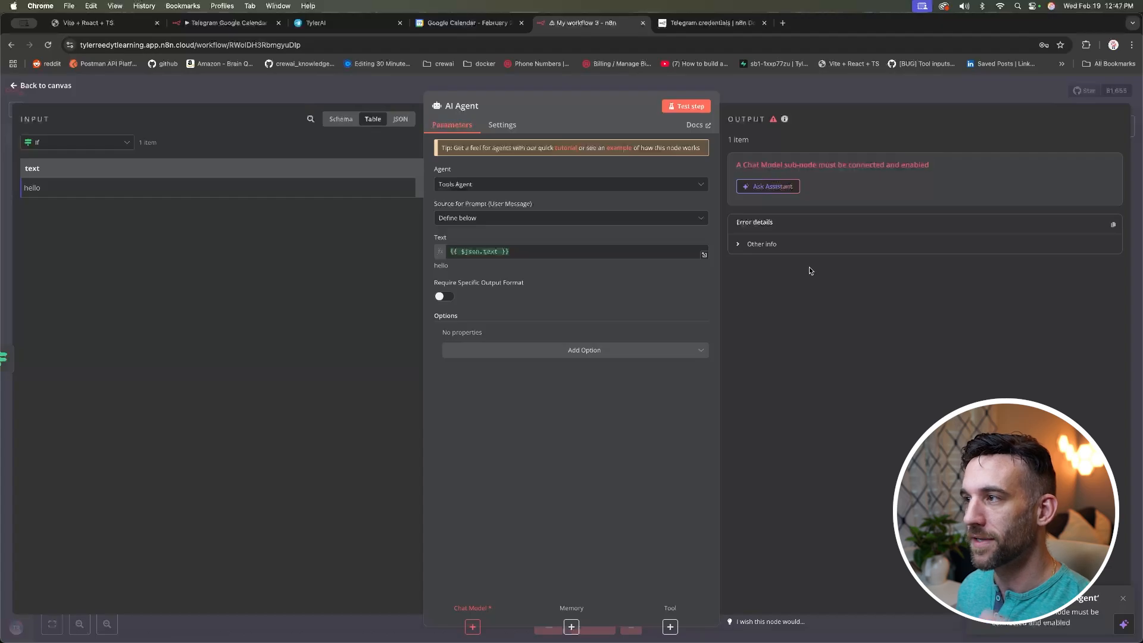
pyautogui.click(46, 85)
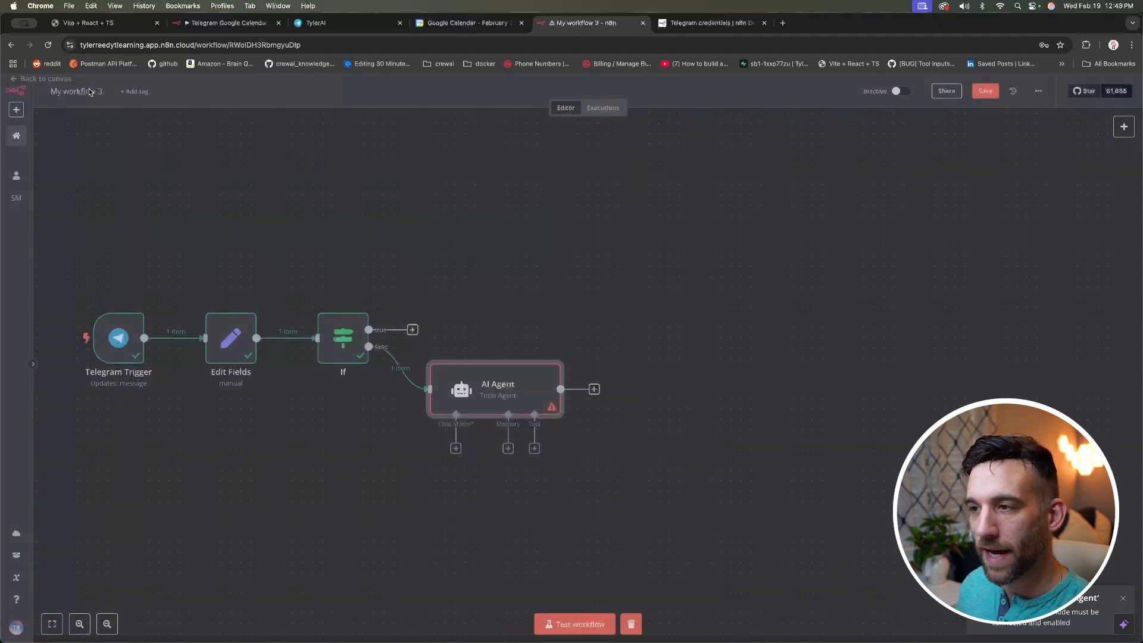
# Step: Attach an OpenAI Chat Model set to o3-mini, keeping the existing OpenAi account credential
pyautogui.scroll(3, 452, 290)
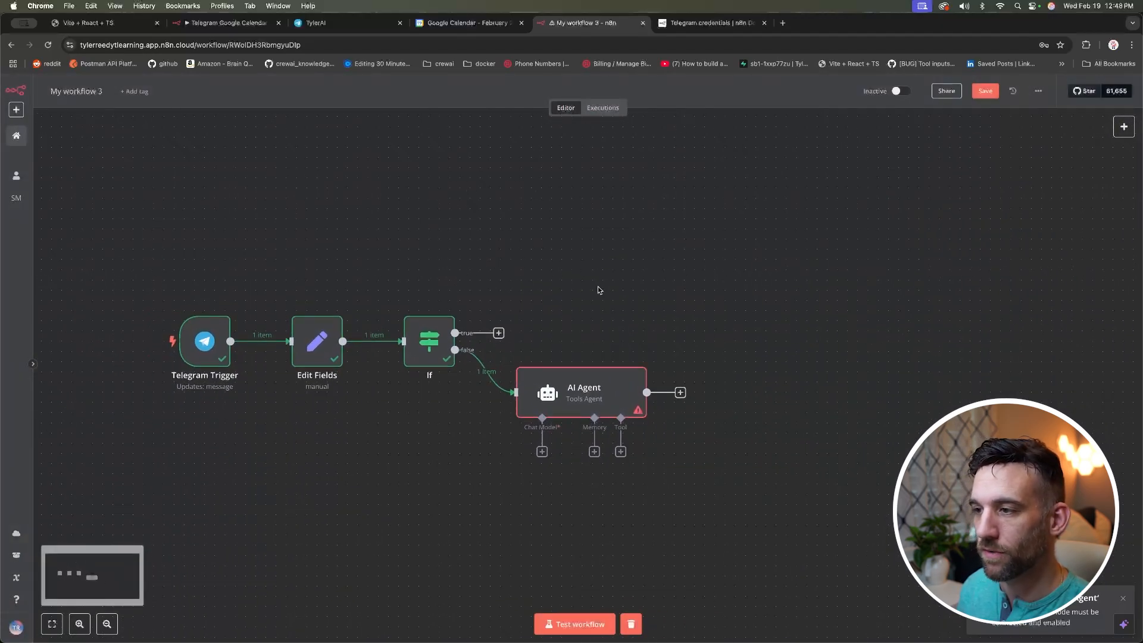
pyautogui.scroll(-2, 598, 290)
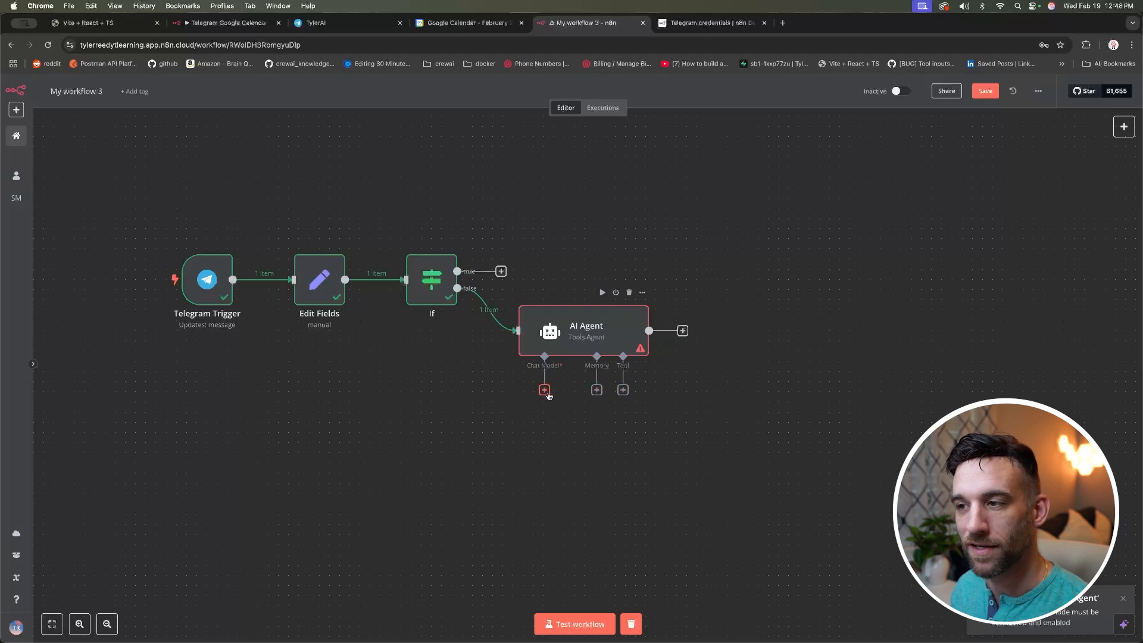
pyautogui.click(544, 390)
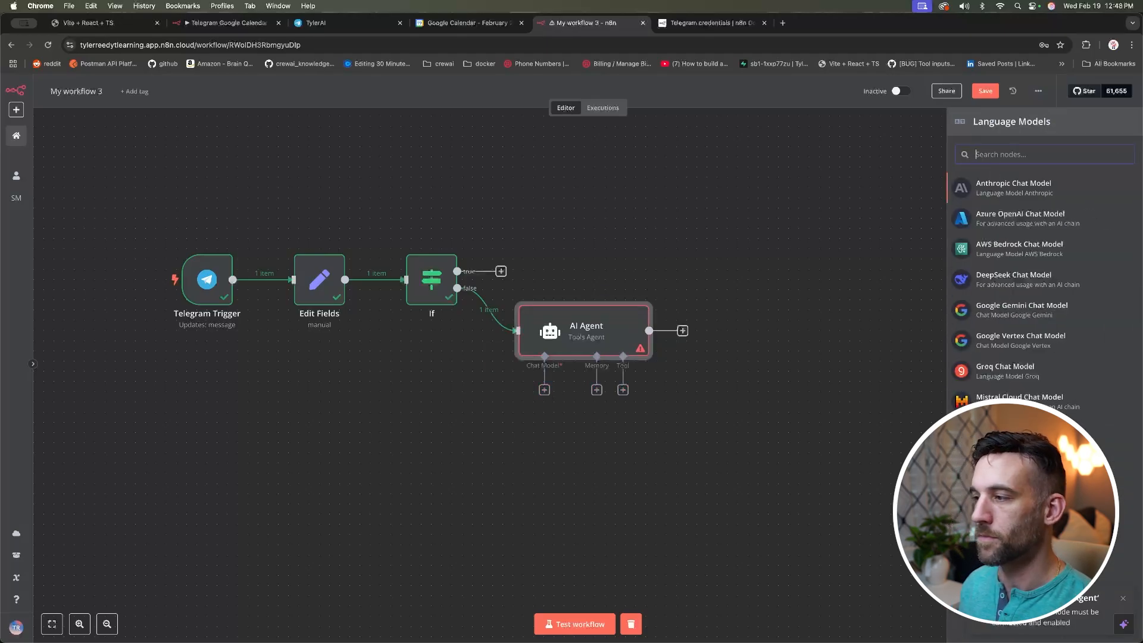
pyautogui.click(1013, 462)
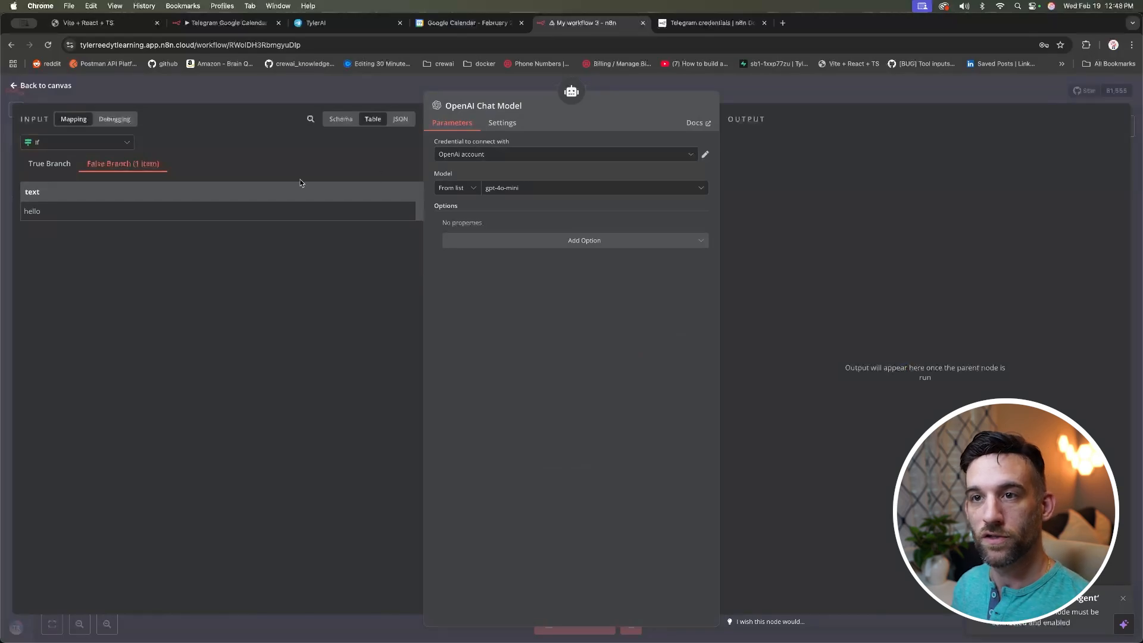
pyautogui.click(521, 190)
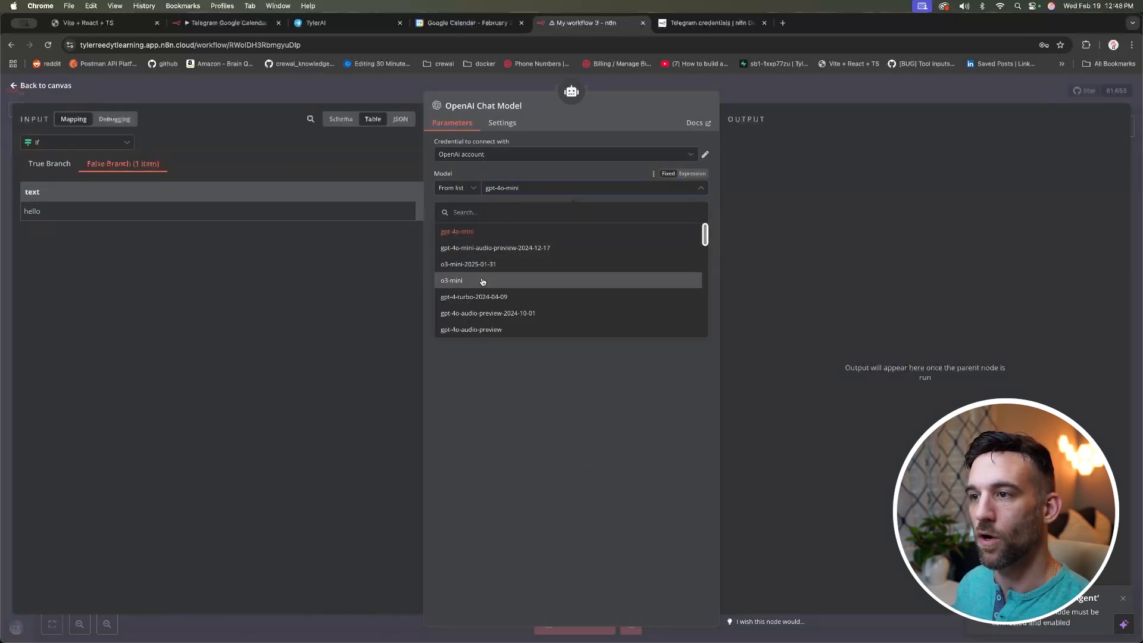
pyautogui.click(481, 282)
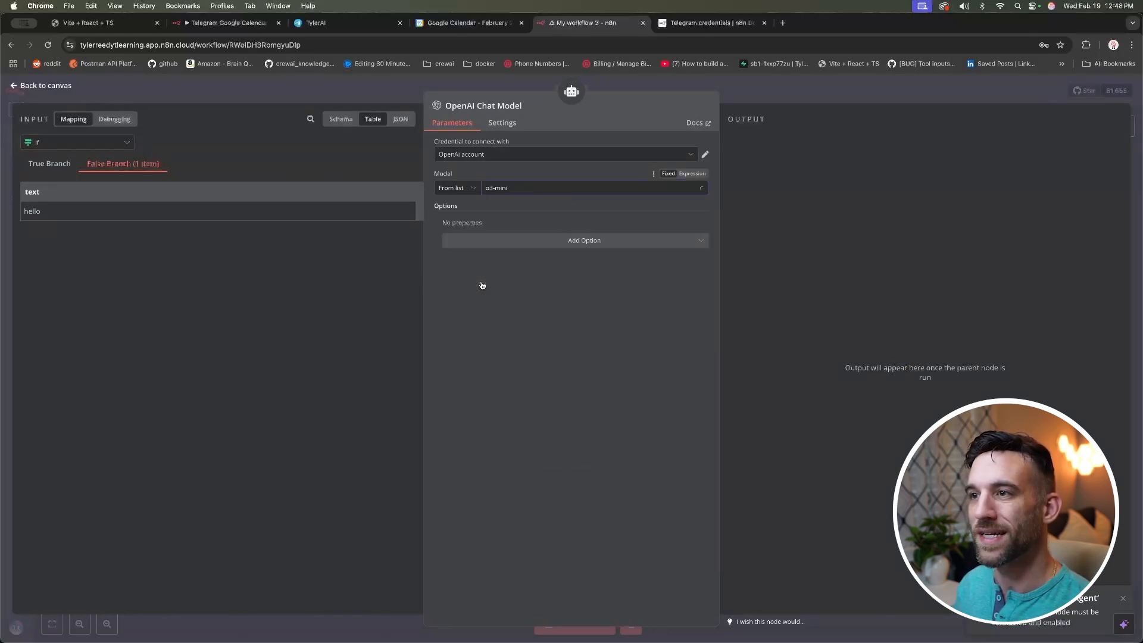
pyautogui.click(567, 159)
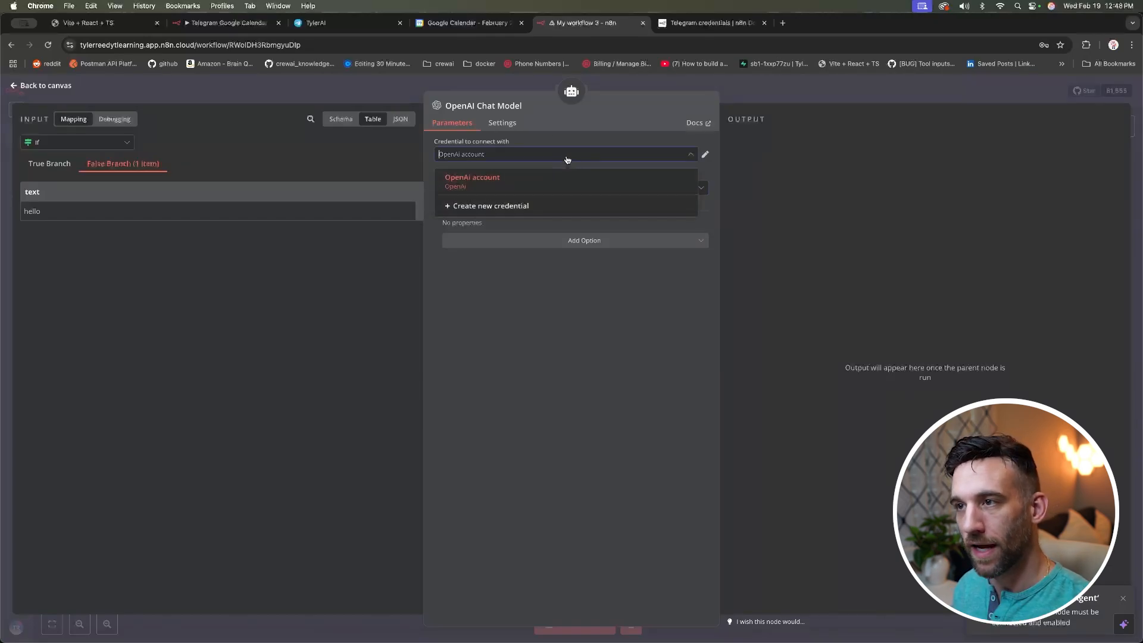
pyautogui.click(524, 206)
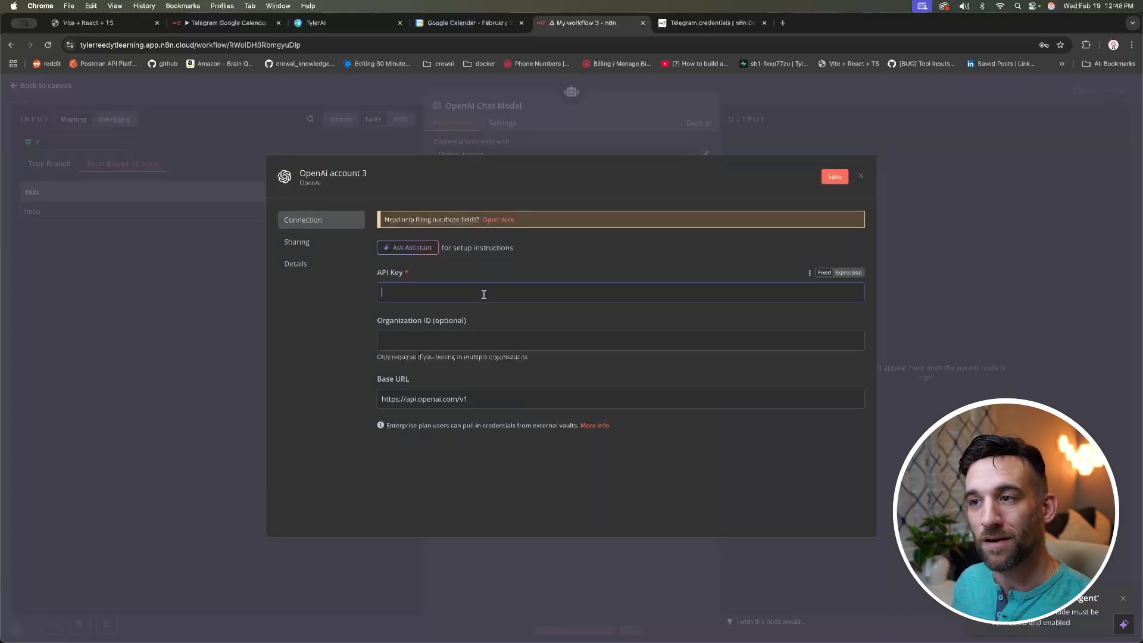
pyautogui.click(860, 176)
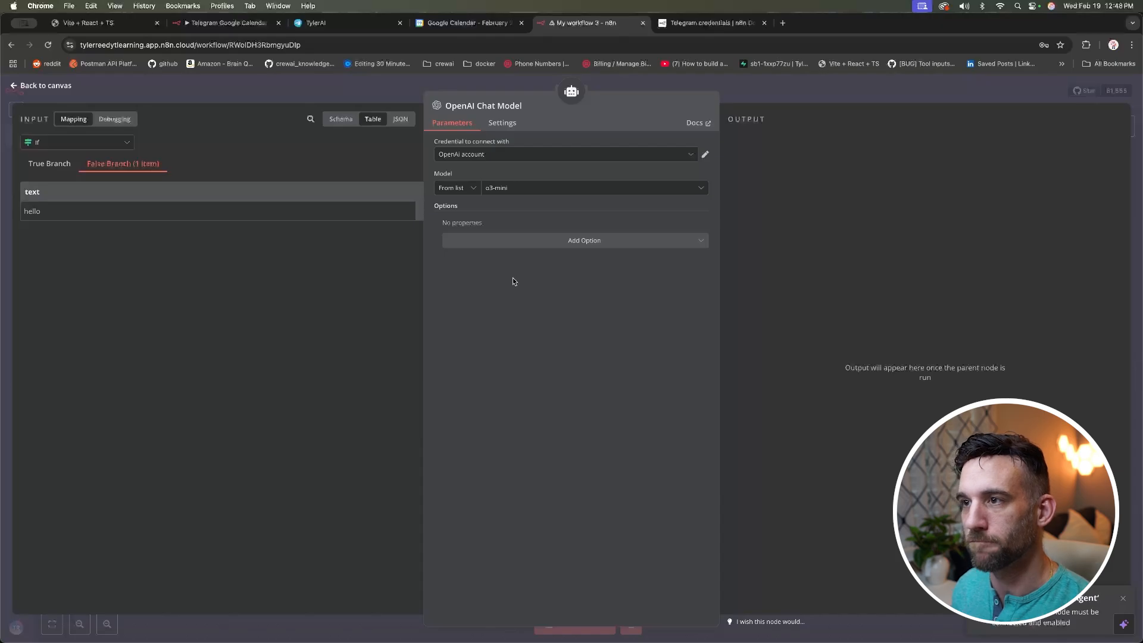
pyautogui.click(33, 83)
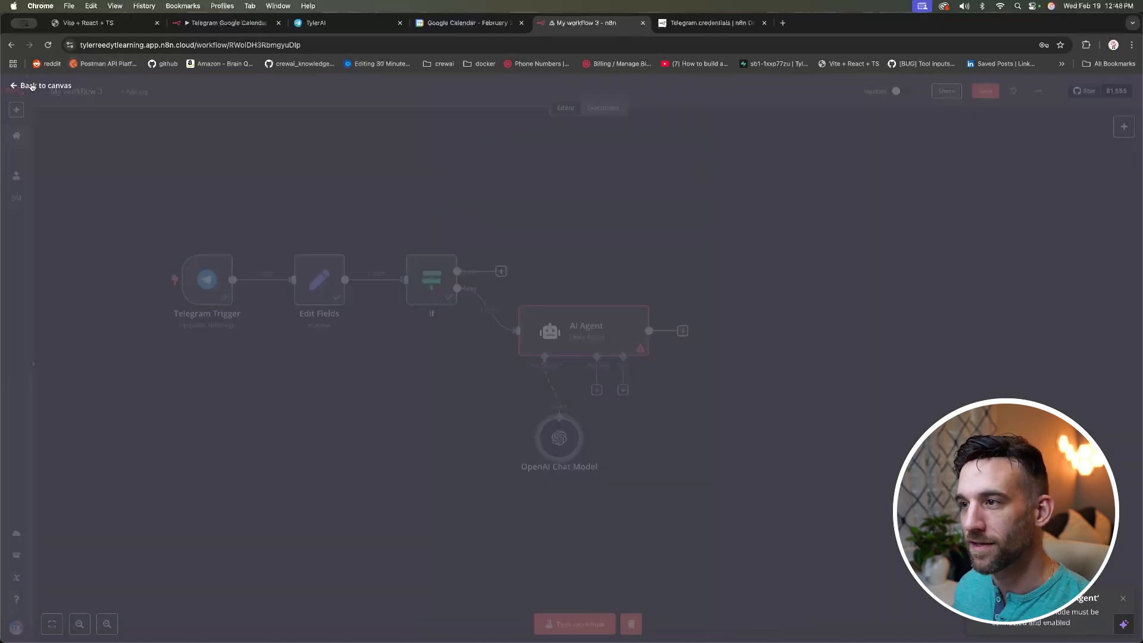
# Step: Rerun the AI Agent and check it replies to 'hello' with a greeting
pyautogui.doubleClick(586, 331)
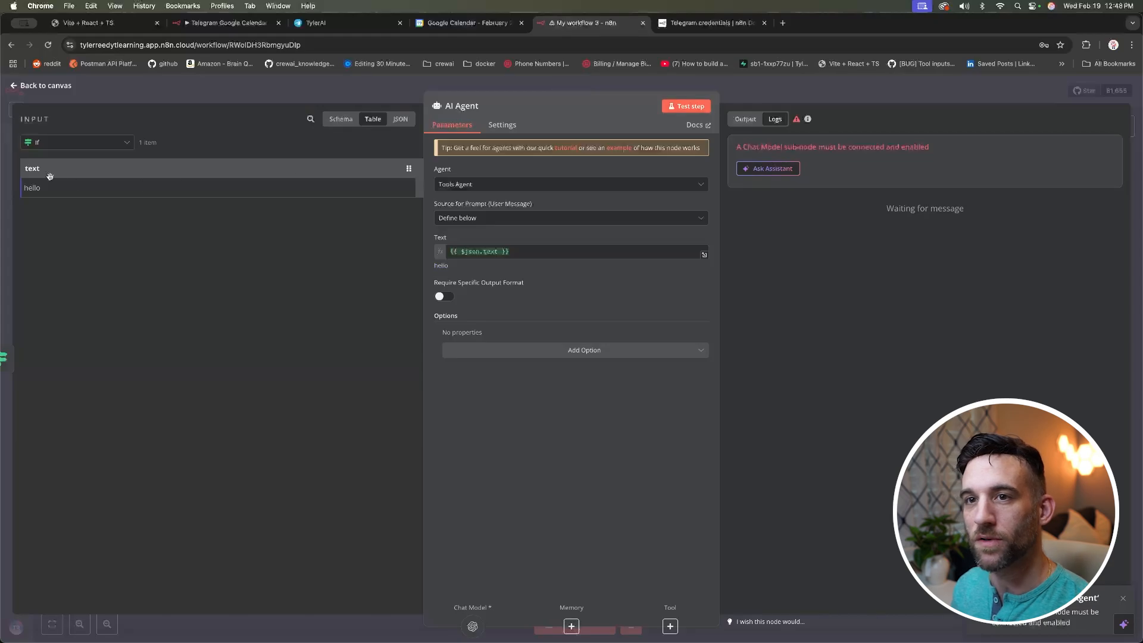
pyautogui.click(686, 107)
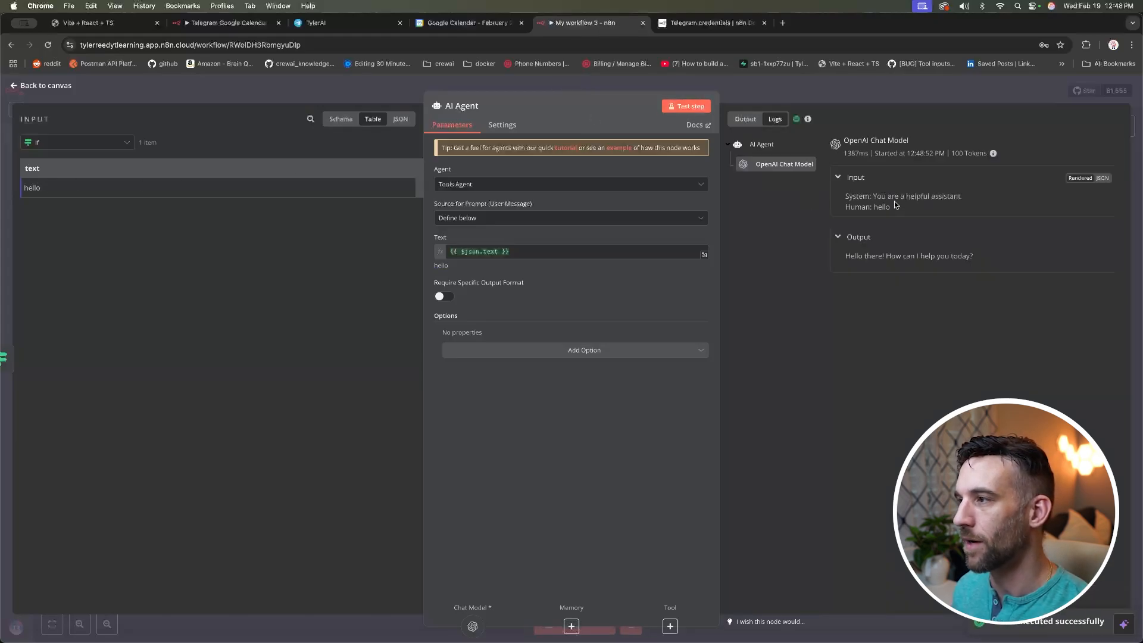
pyautogui.moveTo(976, 256); pyautogui.dragTo(847, 256)
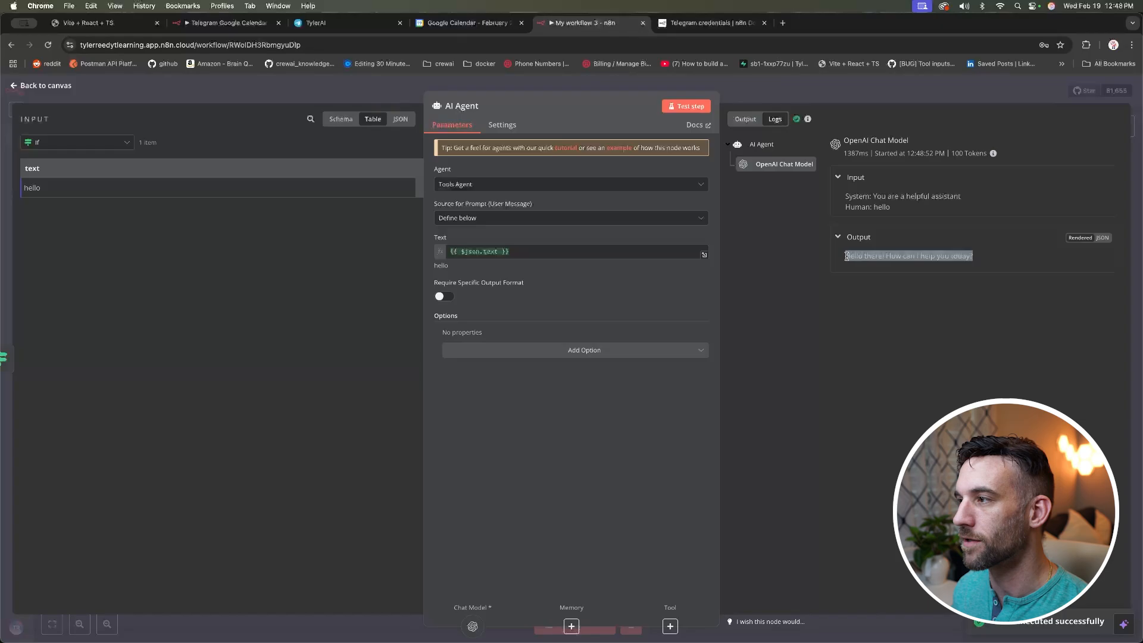
pyautogui.click(885, 321)
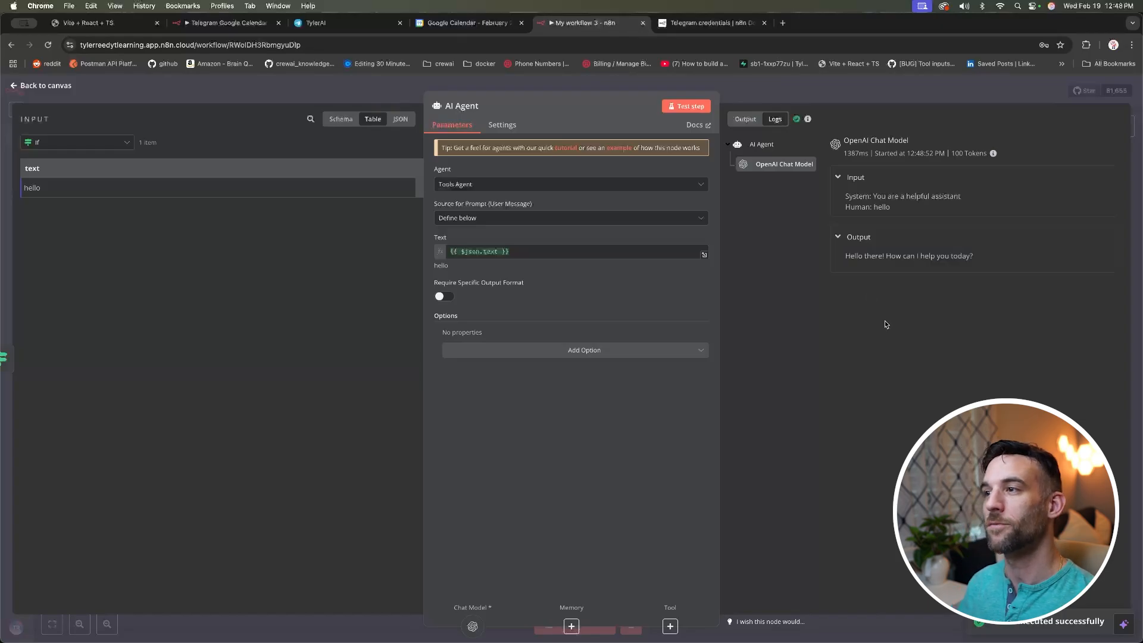
pyautogui.click(33, 88)
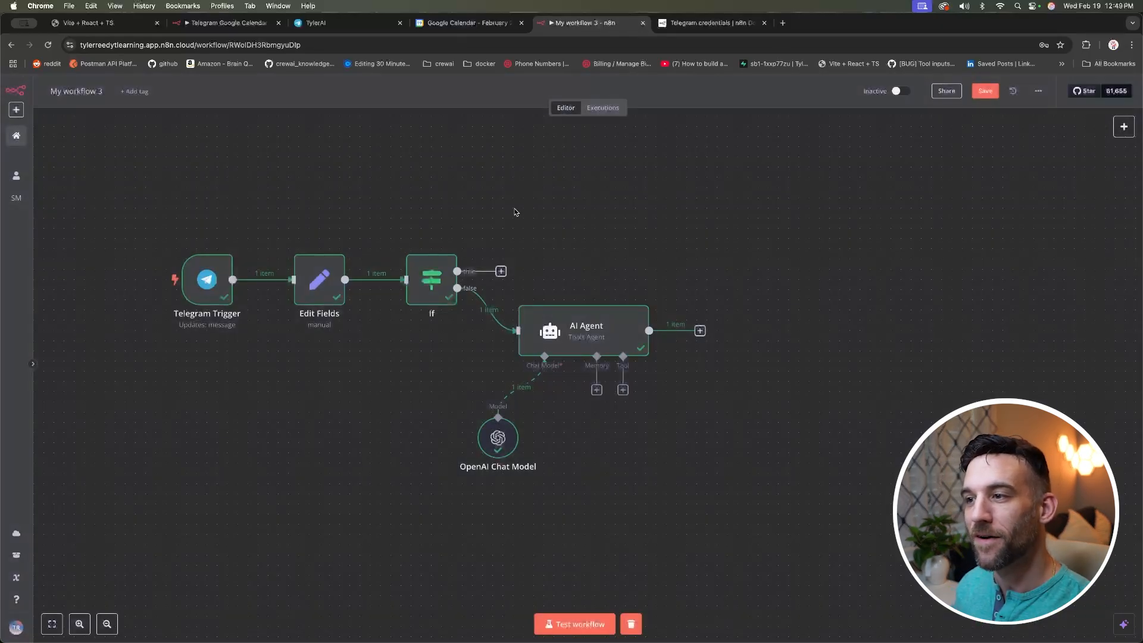
# Step: Move the AI Agent in line after the If node with the OpenAI Chat Model beneath it
pyautogui.moveTo(562, 317); pyautogui.dragTo(705, 318)
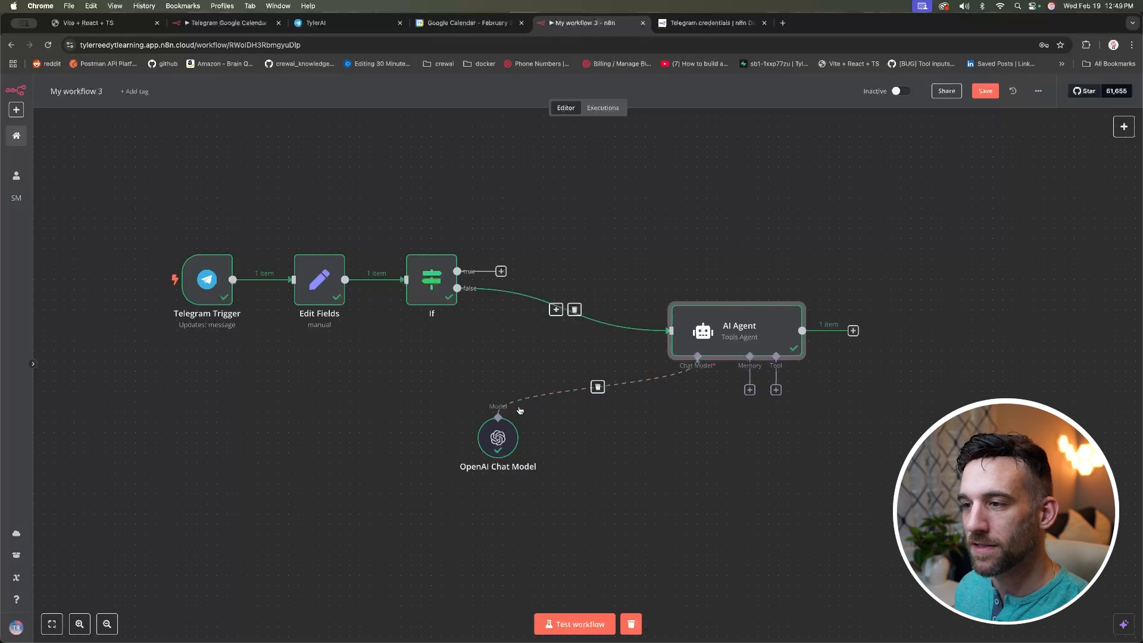
pyautogui.moveTo(508, 439); pyautogui.dragTo(641, 438)
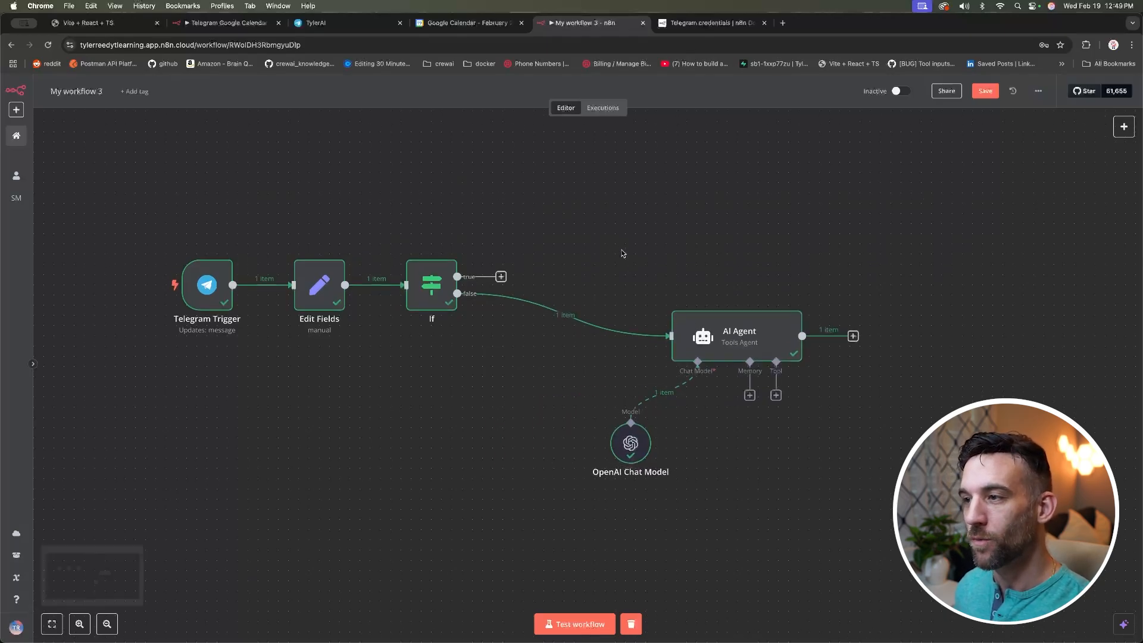
pyautogui.scroll(1, 714, 333)
pyautogui.moveTo(719, 343); pyautogui.dragTo(730, 302)
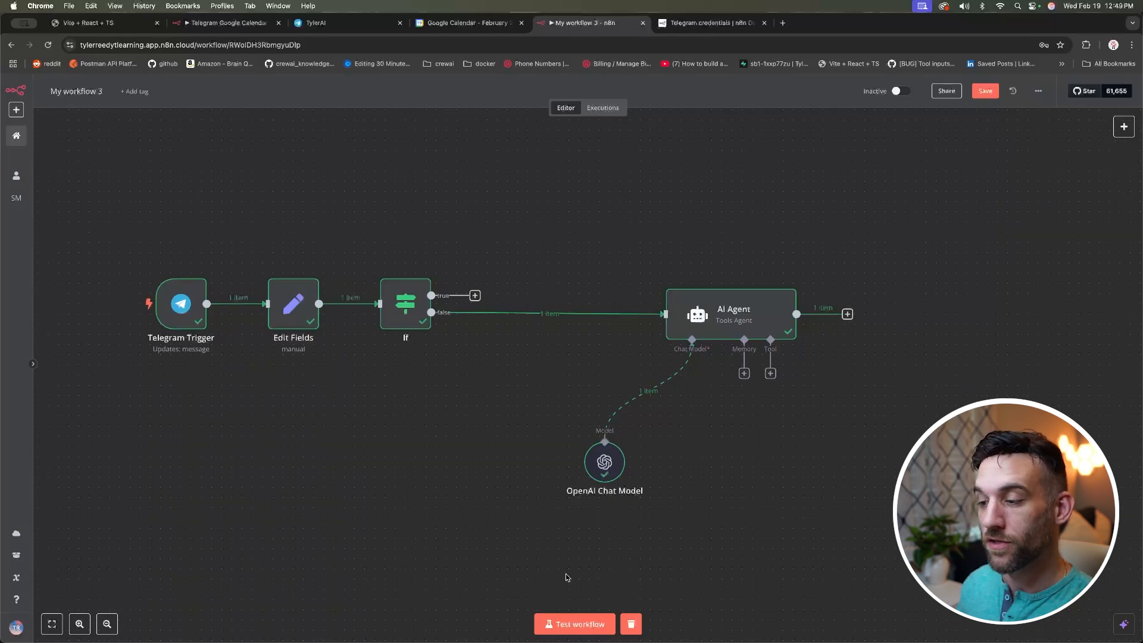
# Step: Start a workflow test run waiting on the Telegram trigger, and bring up the TylerAI bot chat
pyautogui.click(575, 624)
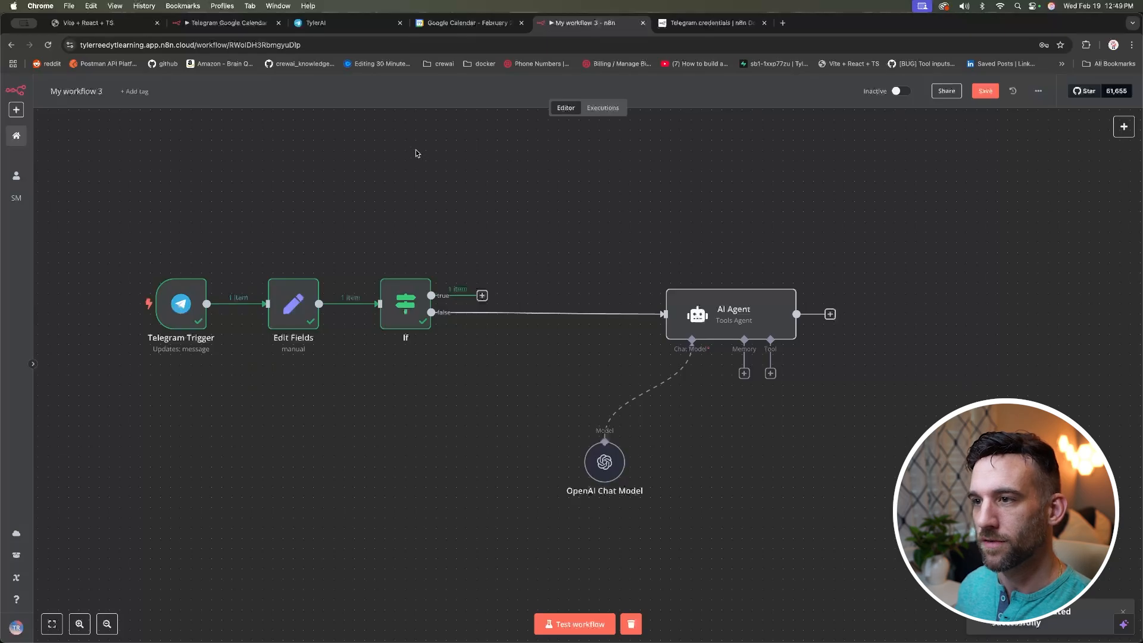
pyautogui.click(583, 624)
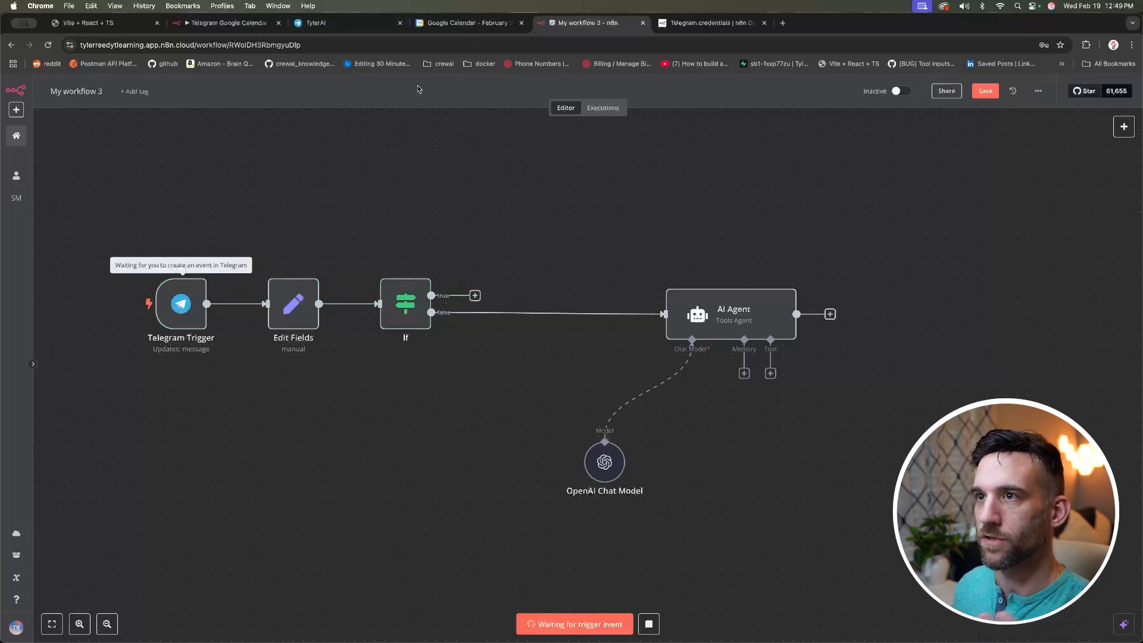
pyautogui.click(352, 25)
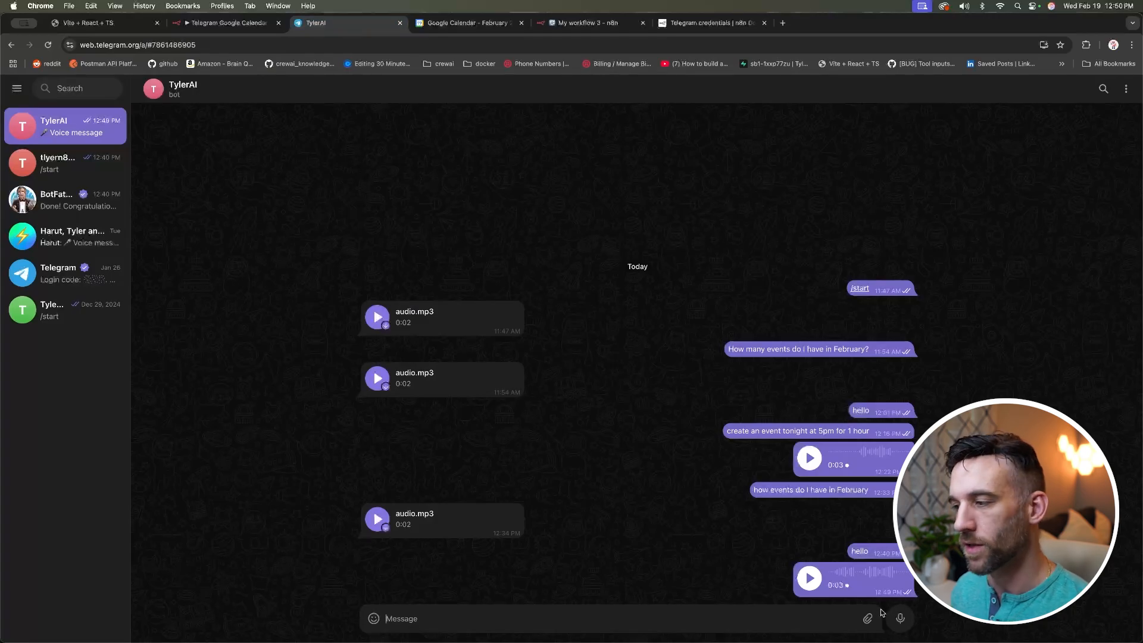
# Step: Send the TylerAI bot a 3-second voice note, then open the If node back in n8n
pyautogui.click(901, 620)
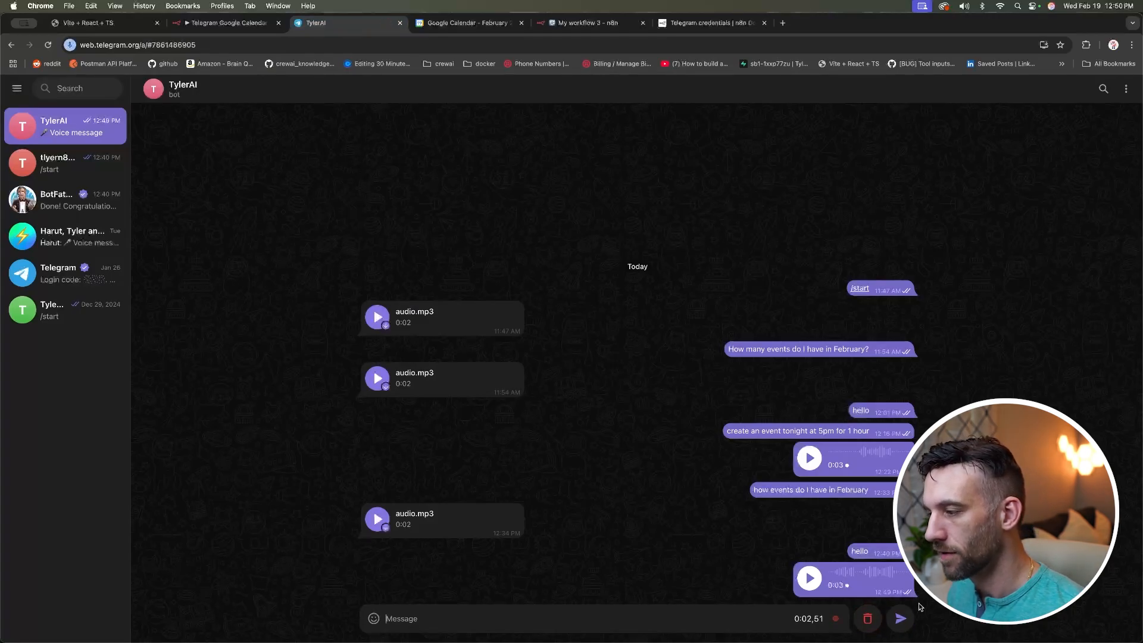
pyautogui.click(900, 618)
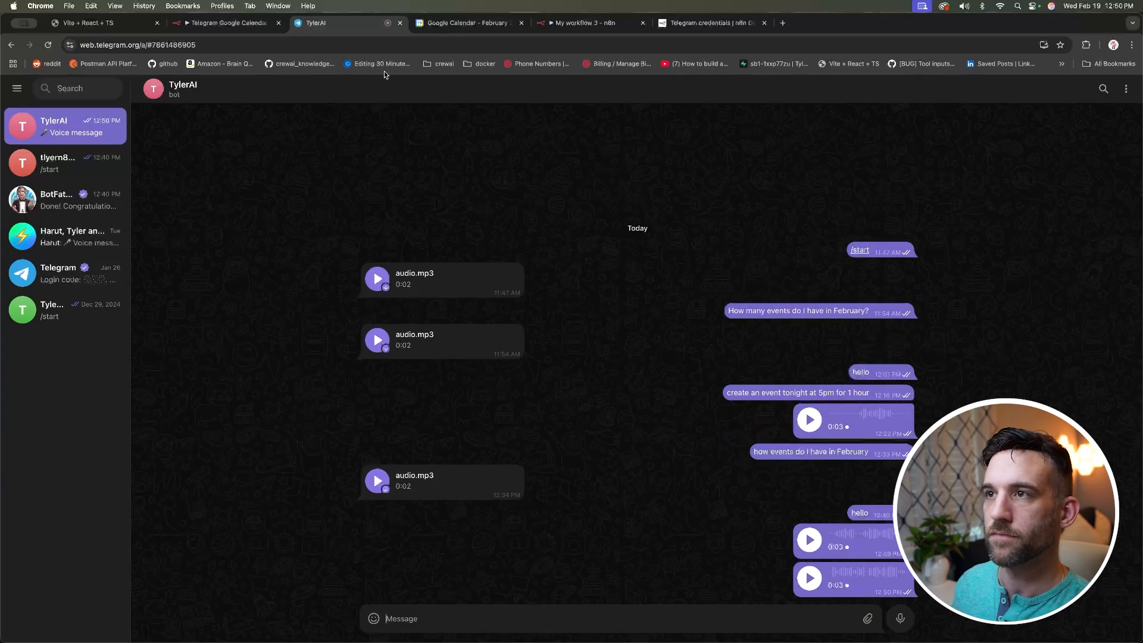
pyautogui.click(580, 23)
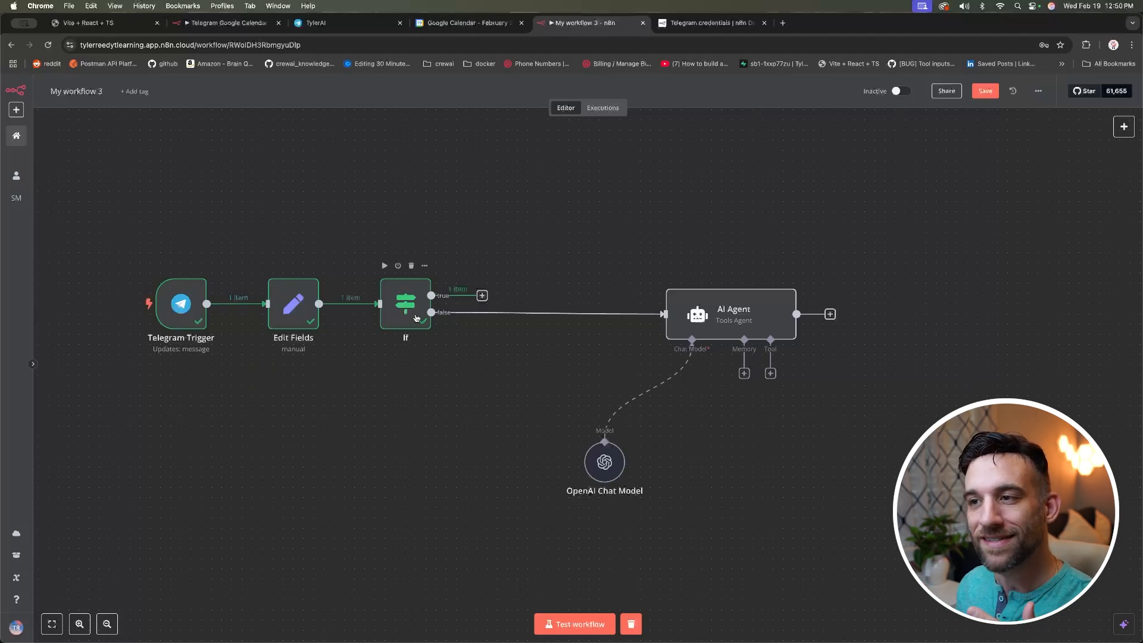
pyautogui.doubleClick(415, 318)
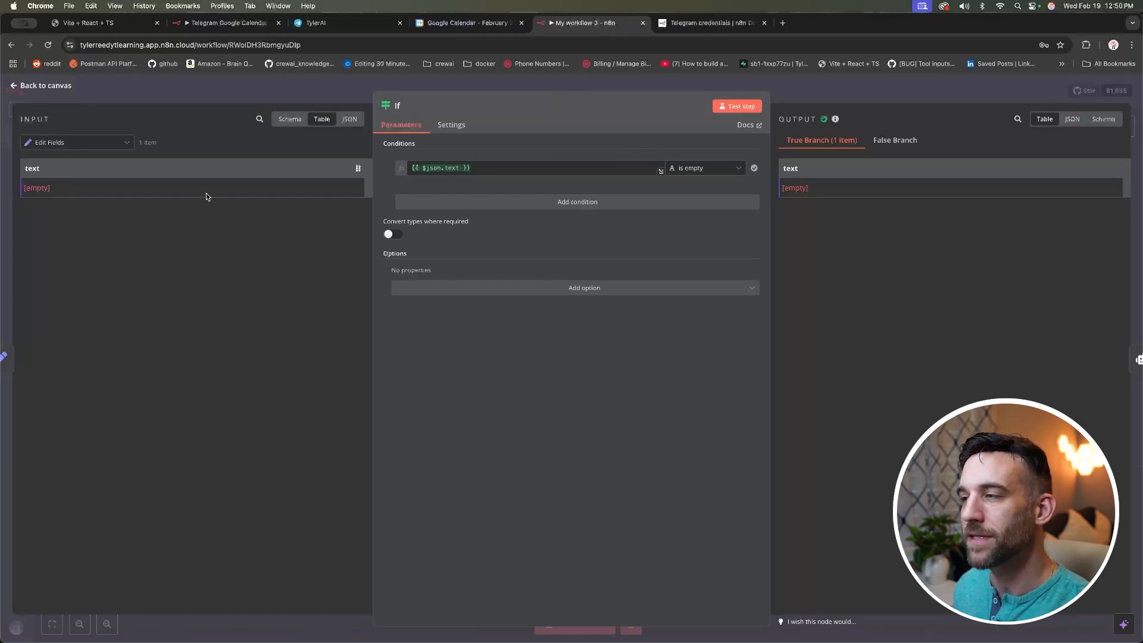
# Step: Add a Telegram 'Get a file' node on the If node's true branch
pyautogui.click(57, 87)
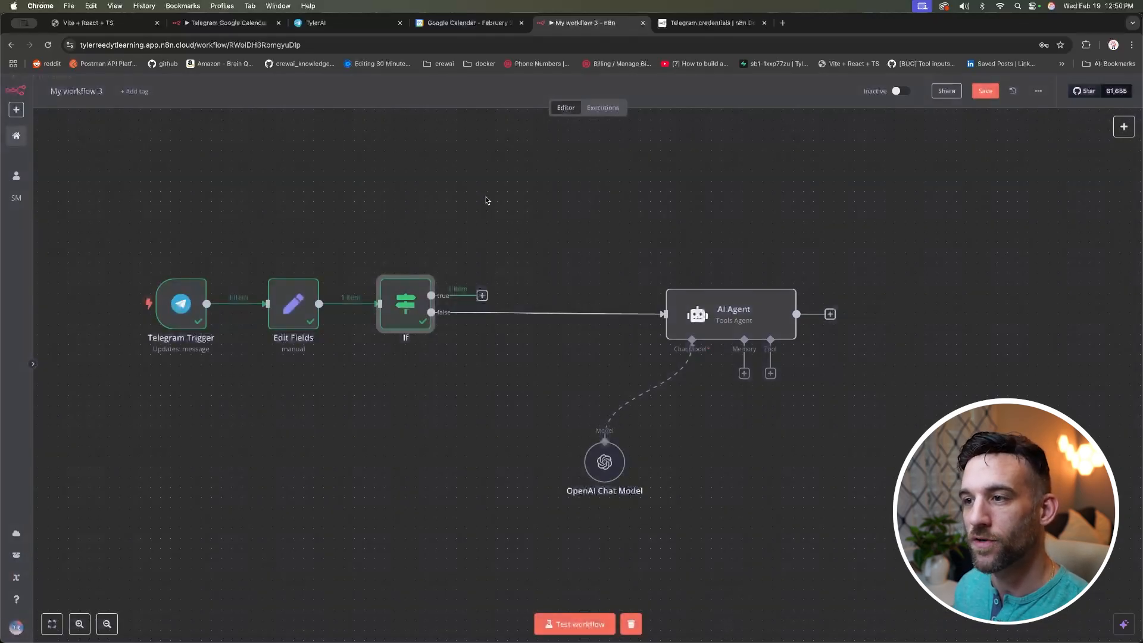
pyautogui.click(482, 296)
pyautogui.write('telegram')
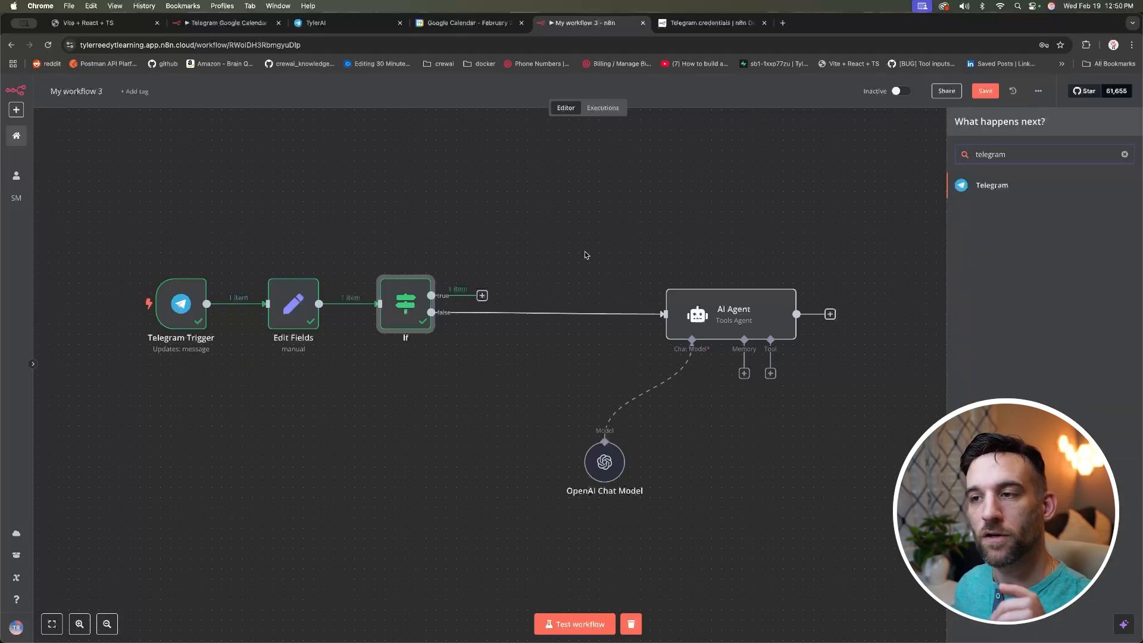
pyautogui.click(1008, 189)
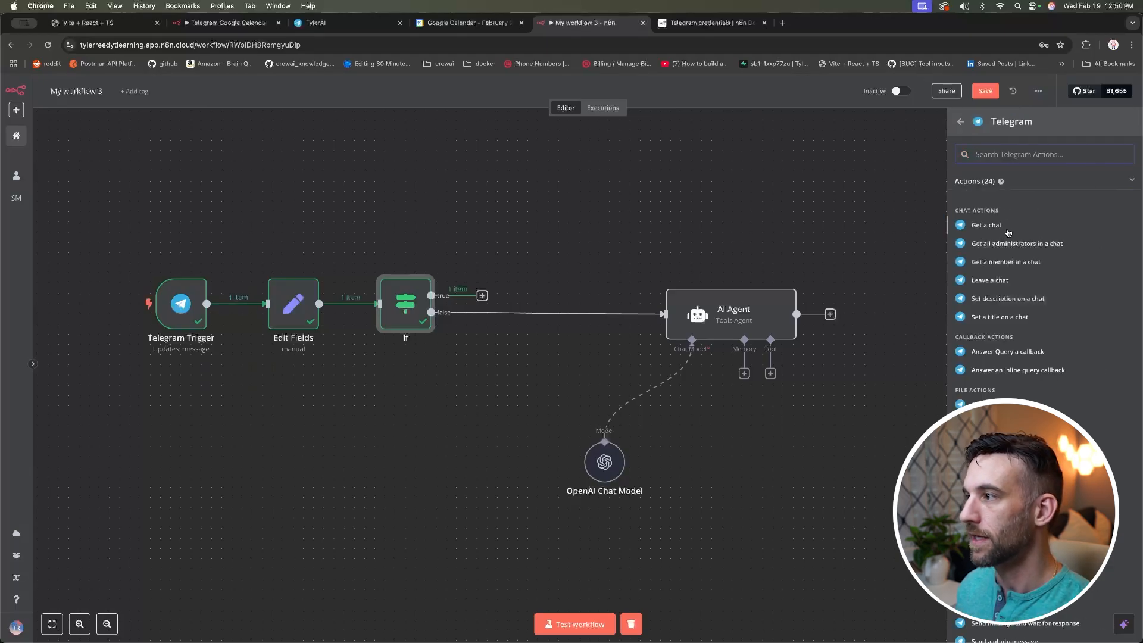
pyautogui.scroll(-2, 1008, 298)
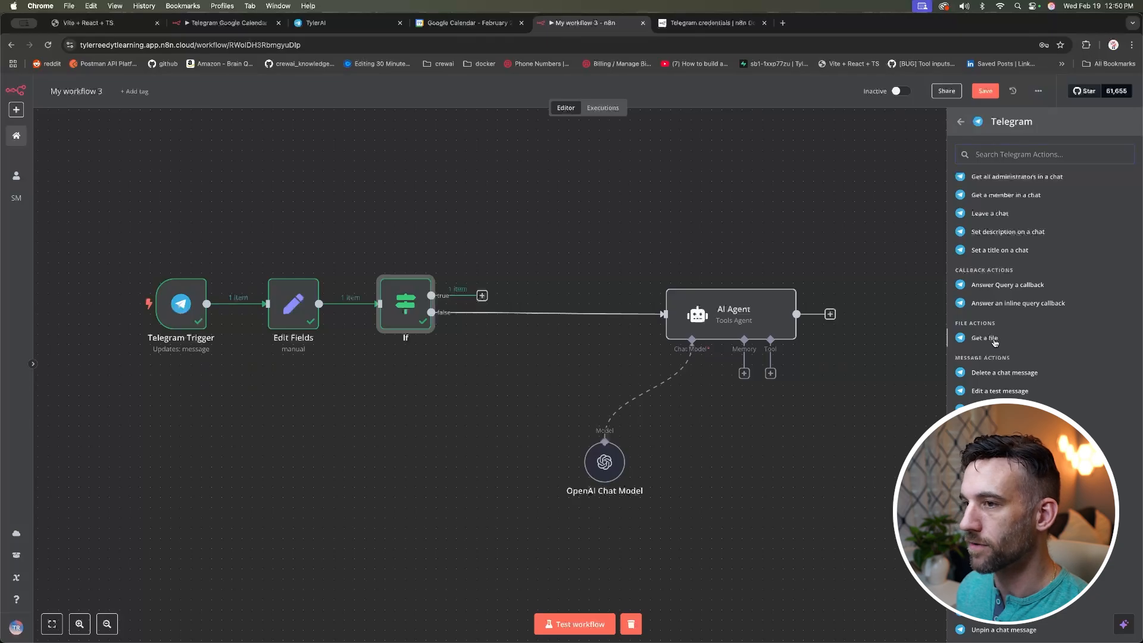
pyautogui.click(994, 340)
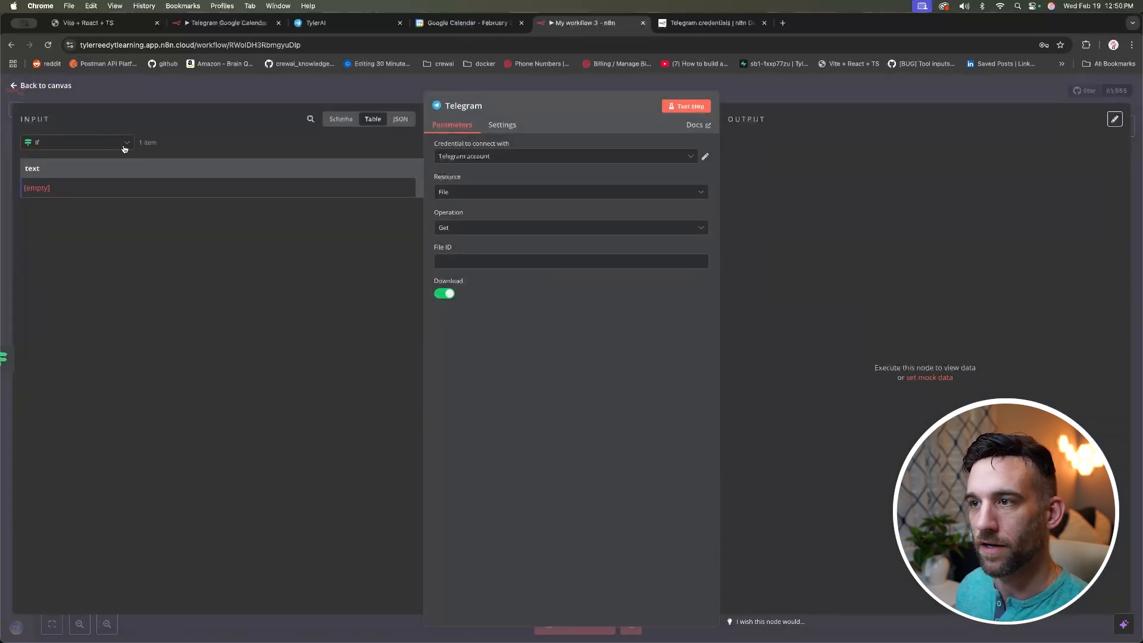
# Step: Map voice.file_id into File ID and test, downloading a 19 kB .oga file
pyautogui.click(342, 122)
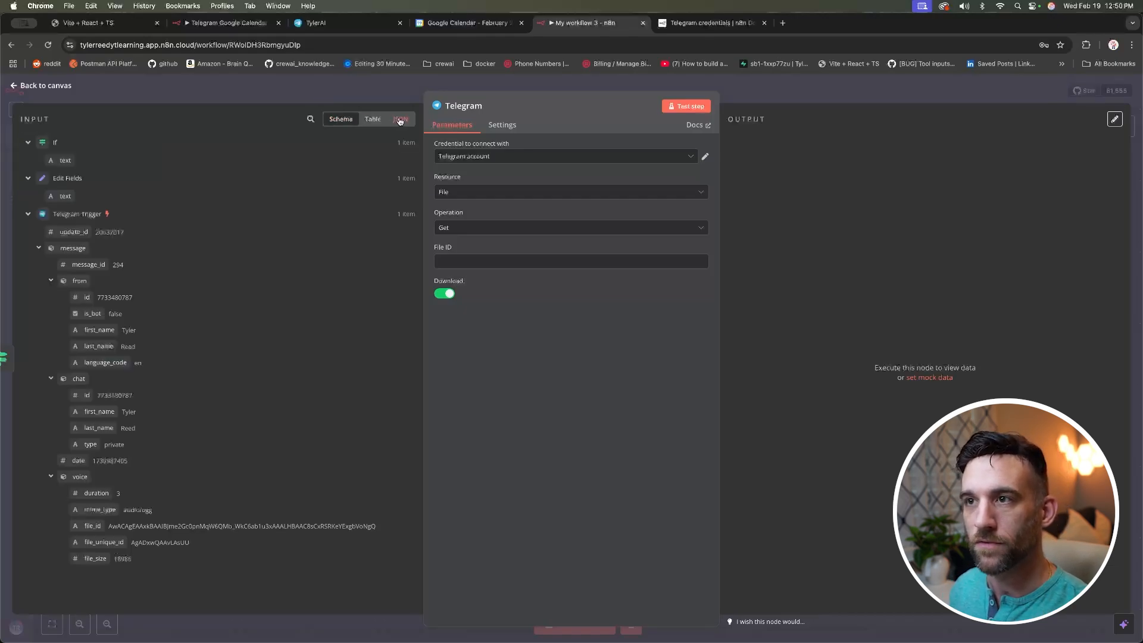
pyautogui.click(401, 121)
pyautogui.click(373, 121)
pyautogui.click(343, 123)
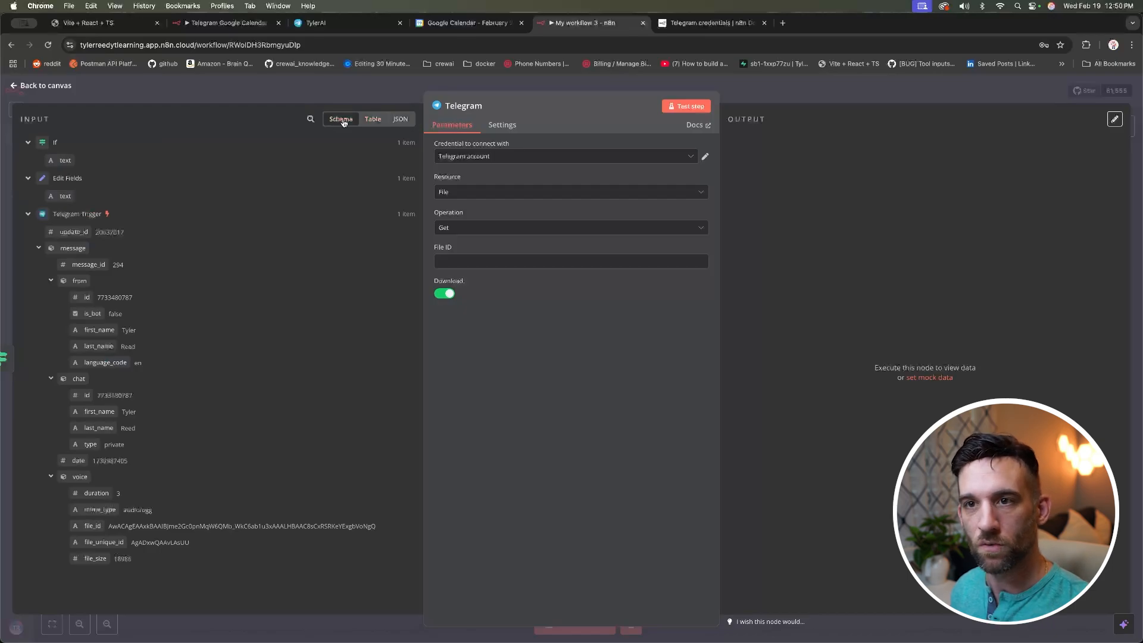
pyautogui.click(27, 178)
pyautogui.click(28, 198)
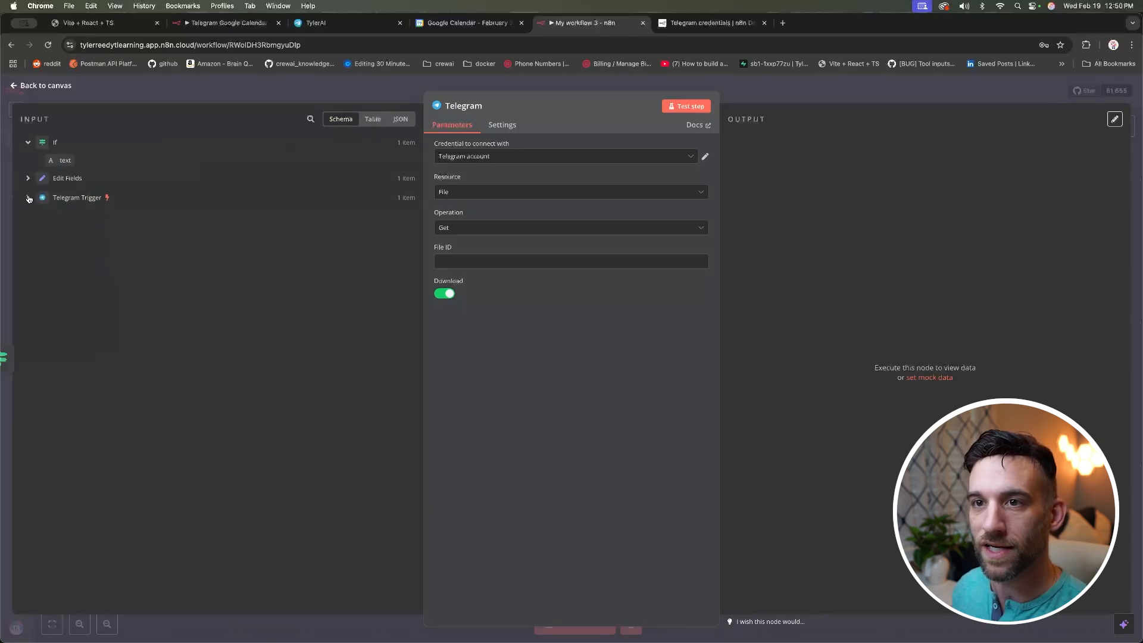
pyautogui.click(28, 198)
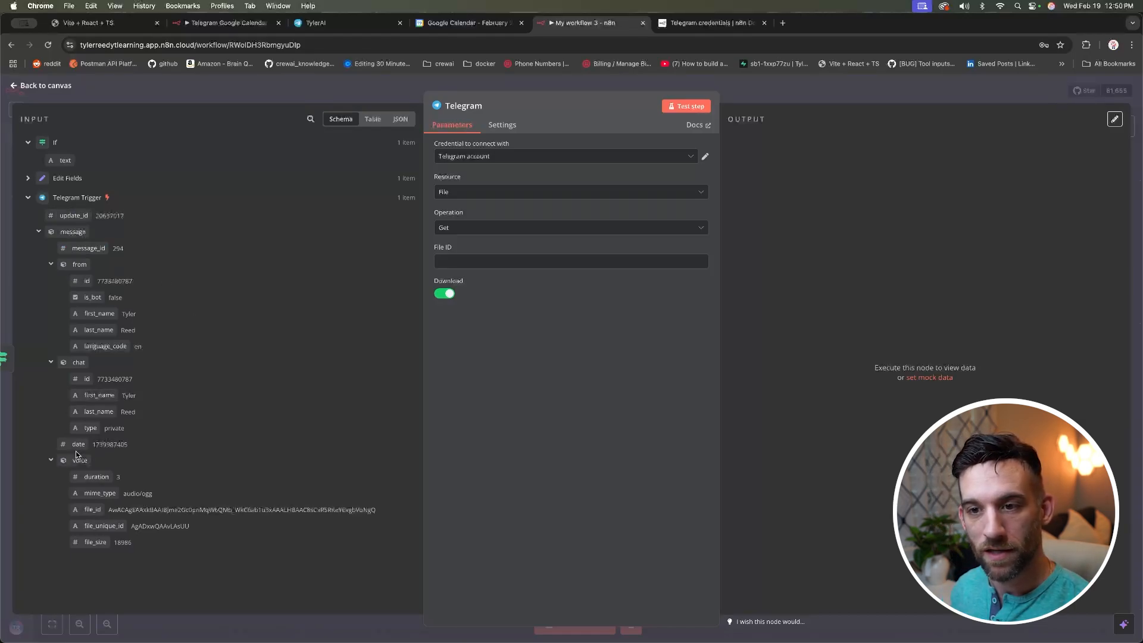
pyautogui.moveTo(93, 509); pyautogui.dragTo(472, 261)
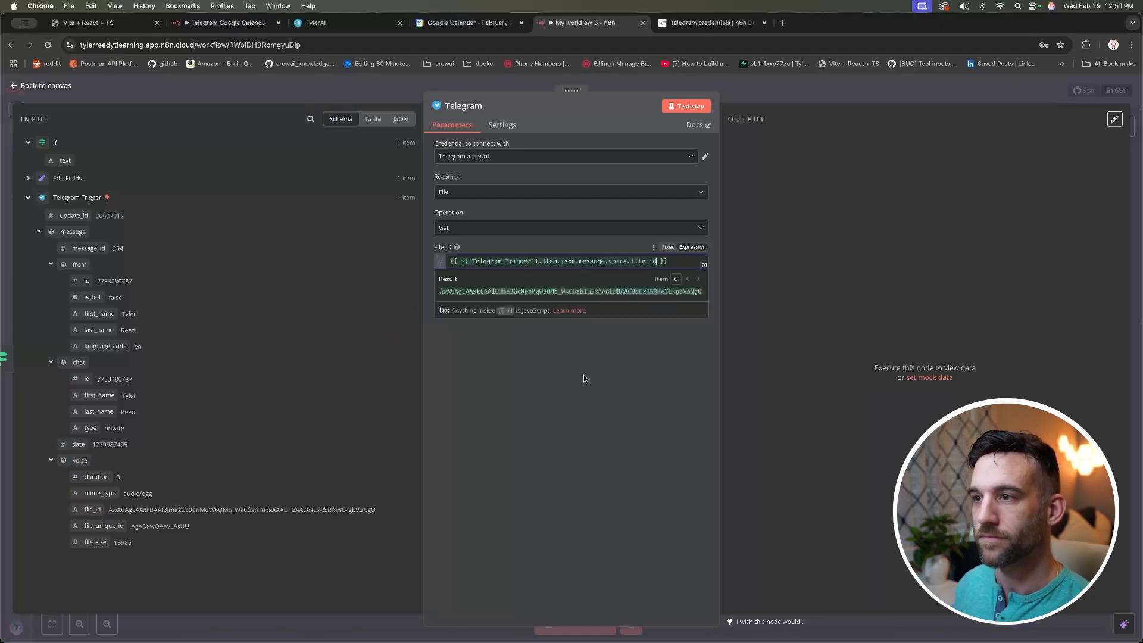
pyautogui.click(690, 106)
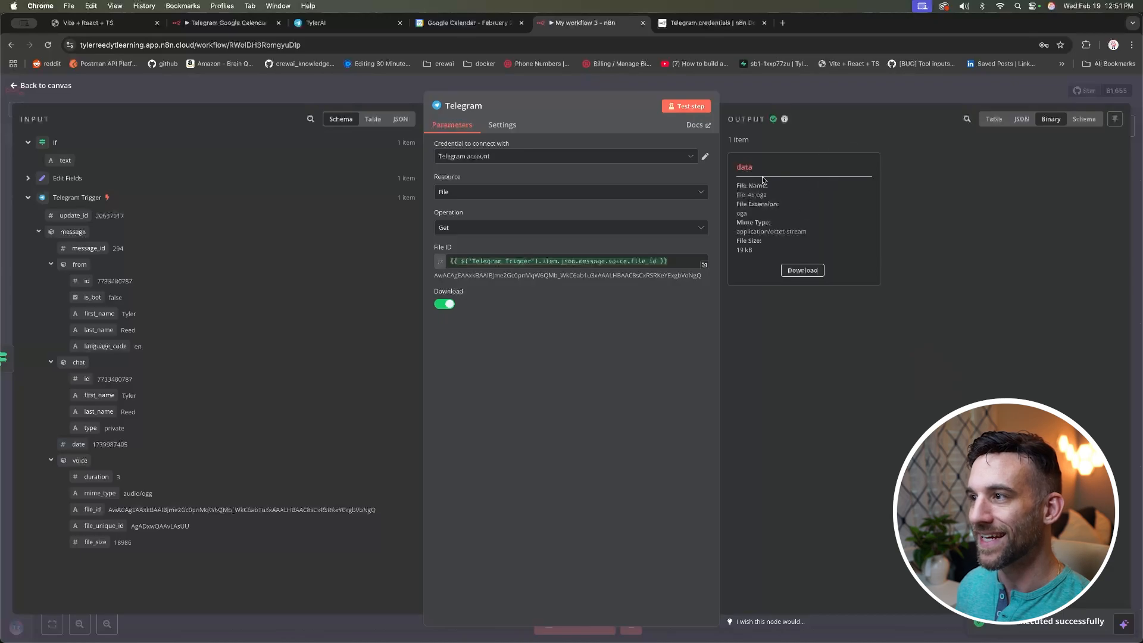
pyautogui.click(60, 87)
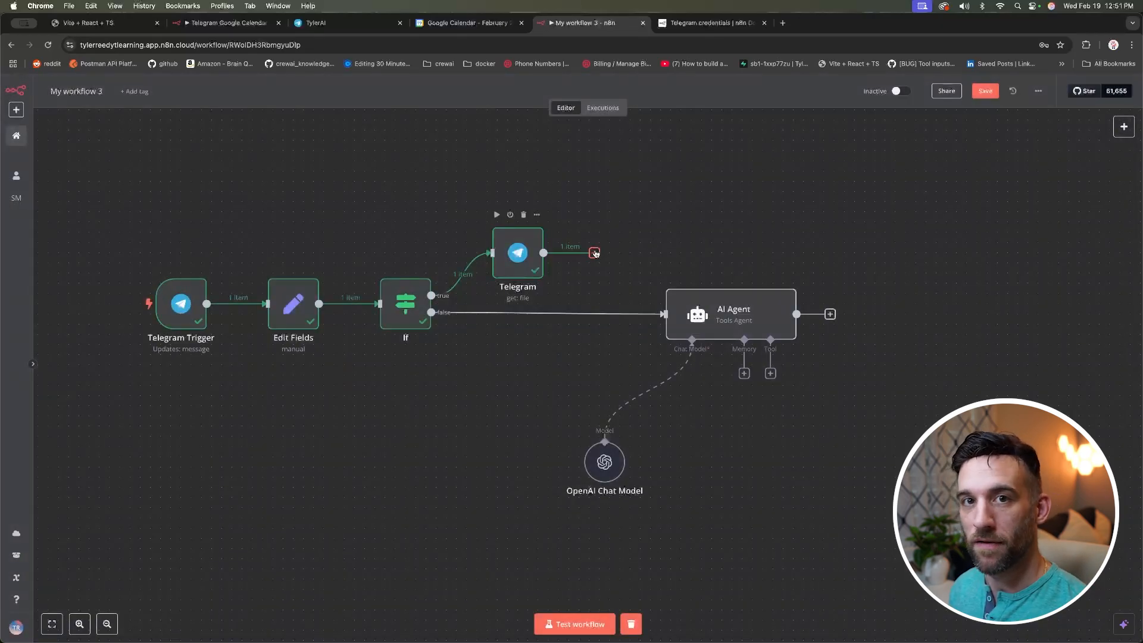
# Step: Add an OpenAI 'Transcribe a Recording' node, producing 'Hey, how are you doing?'
pyautogui.click(595, 253)
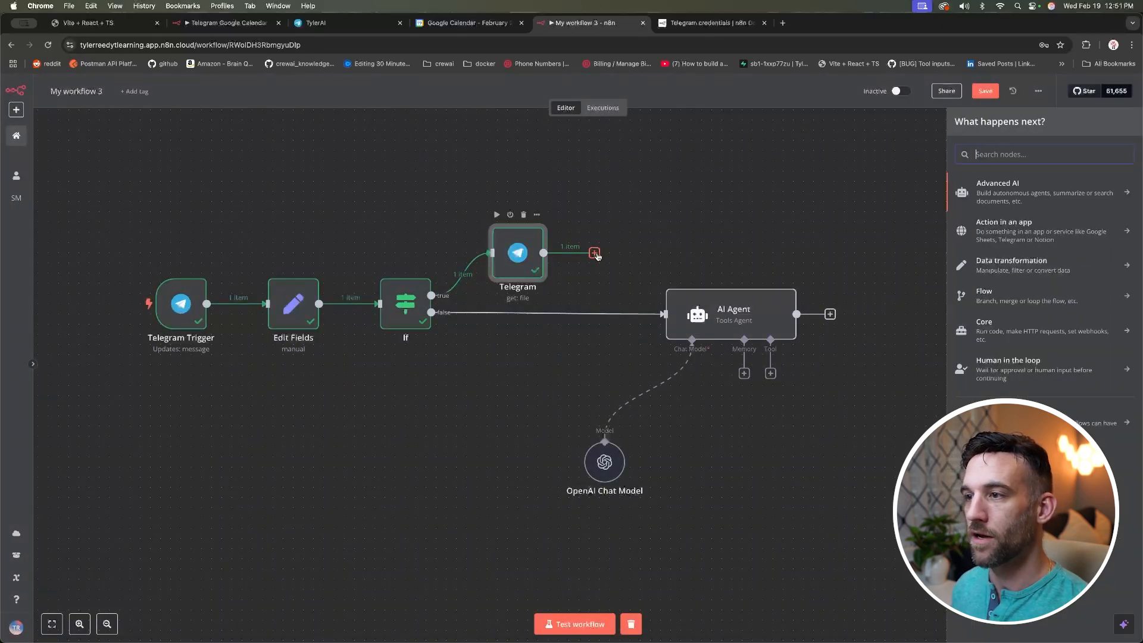
pyautogui.write('openai')
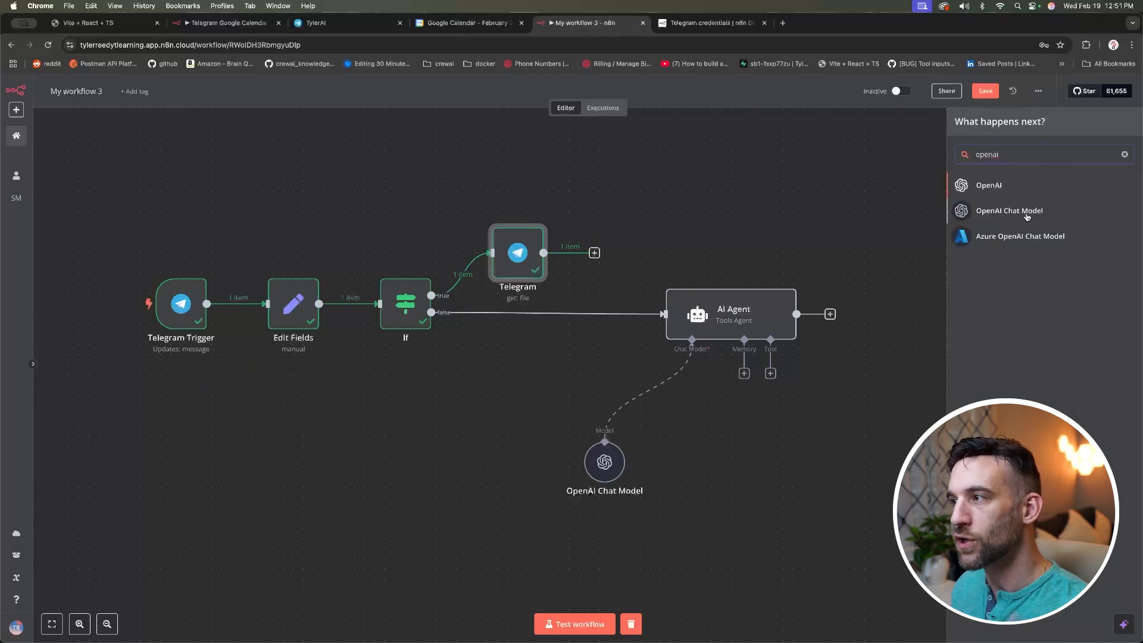
pyautogui.click(995, 187)
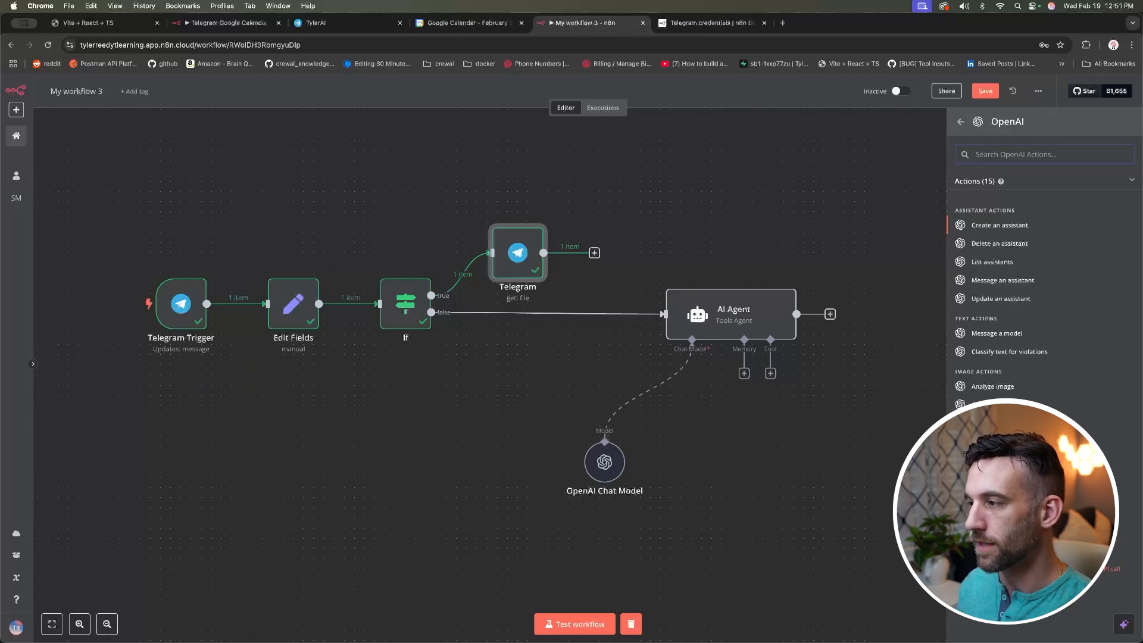
pyautogui.click(1004, 457)
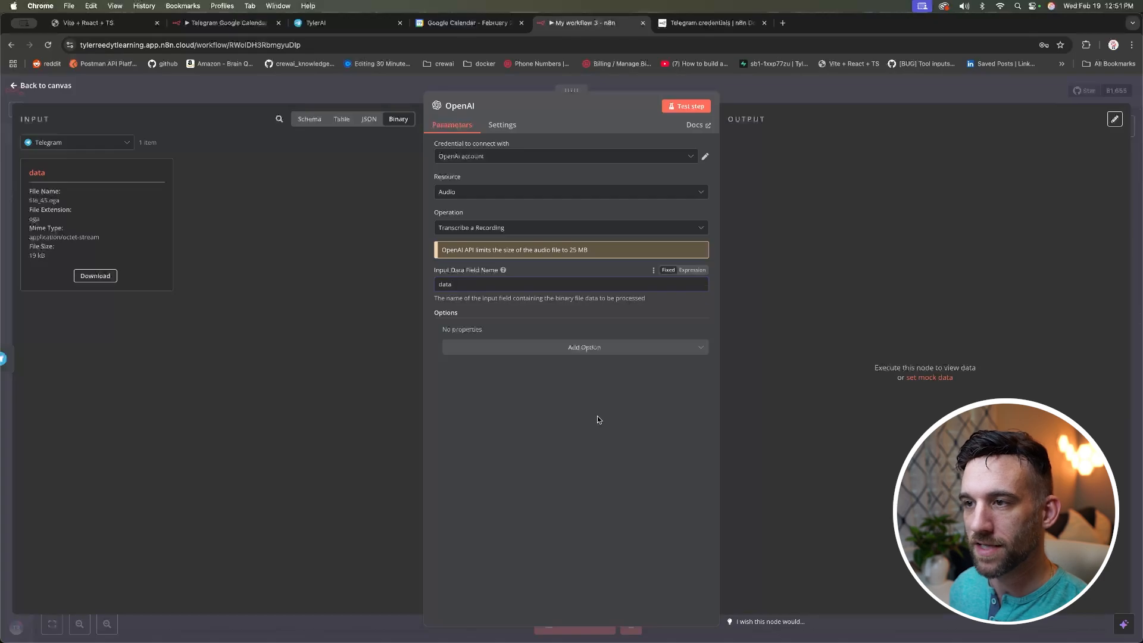
pyautogui.click(690, 108)
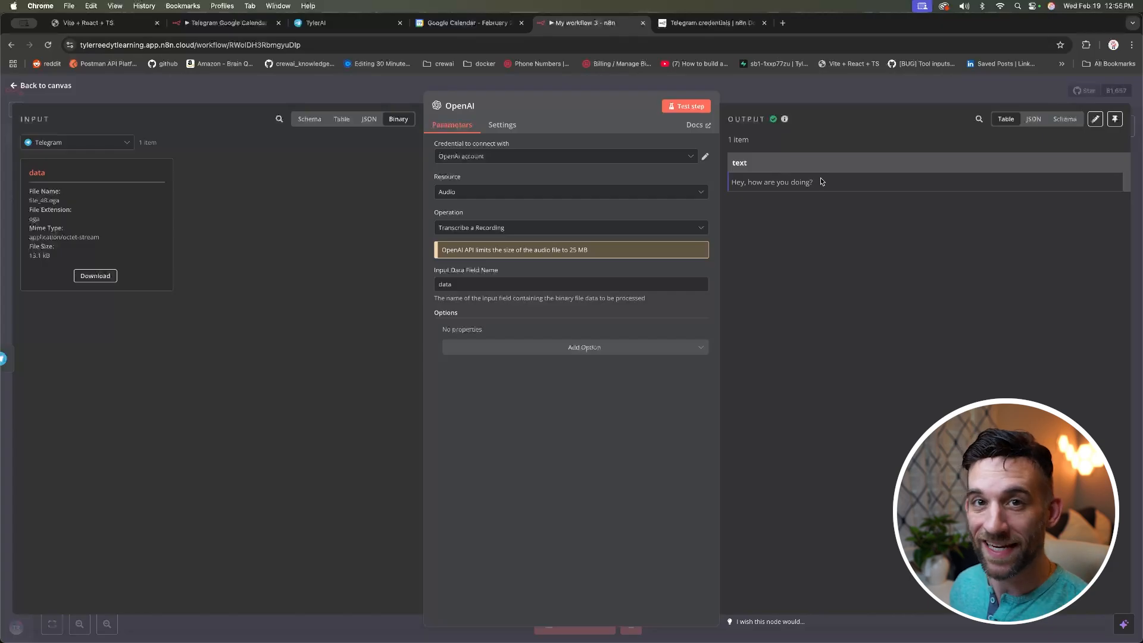
pyautogui.moveTo(820, 183); pyautogui.dragTo(731, 182)
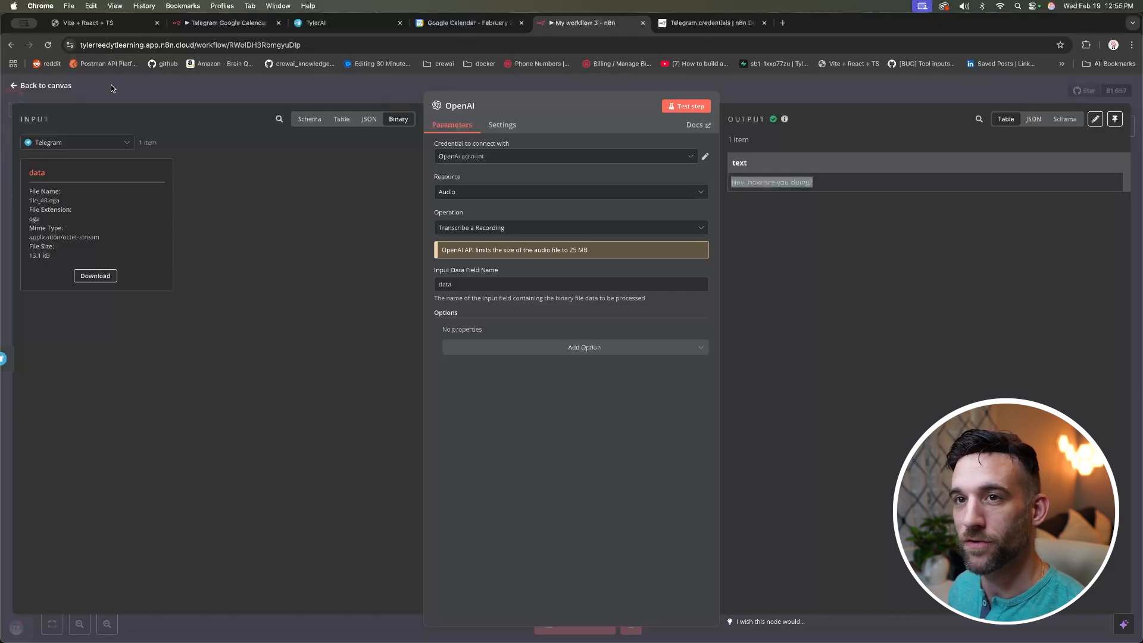
# Step: Connect the OpenAI transcription node's output into the AI Agent
pyautogui.click(39, 87)
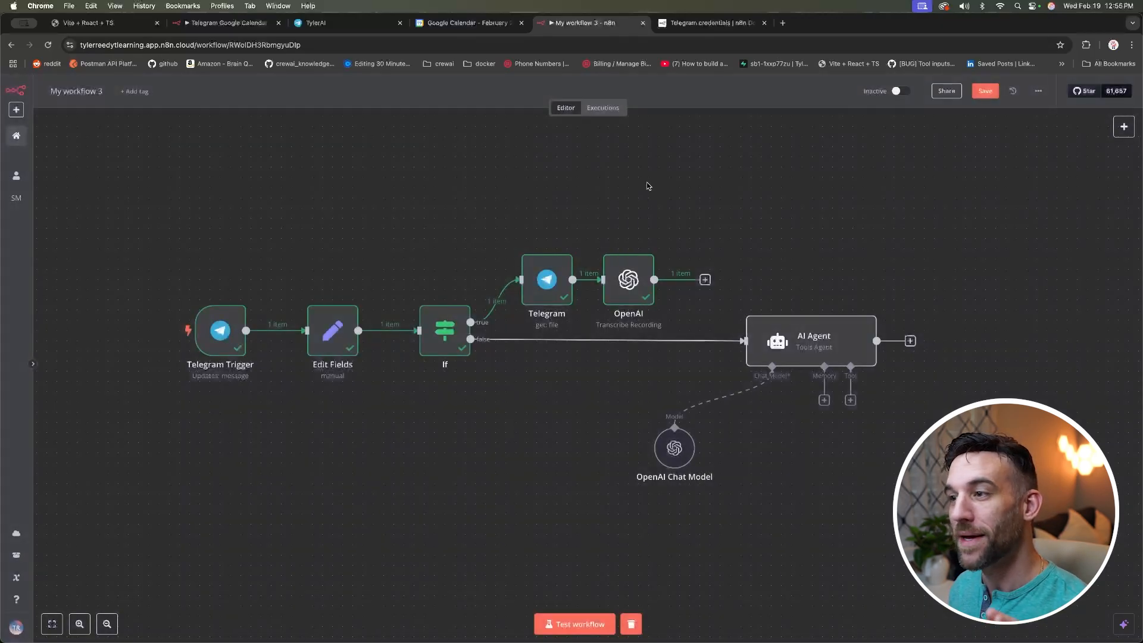
pyautogui.moveTo(630, 267); pyautogui.dragTo(640, 268)
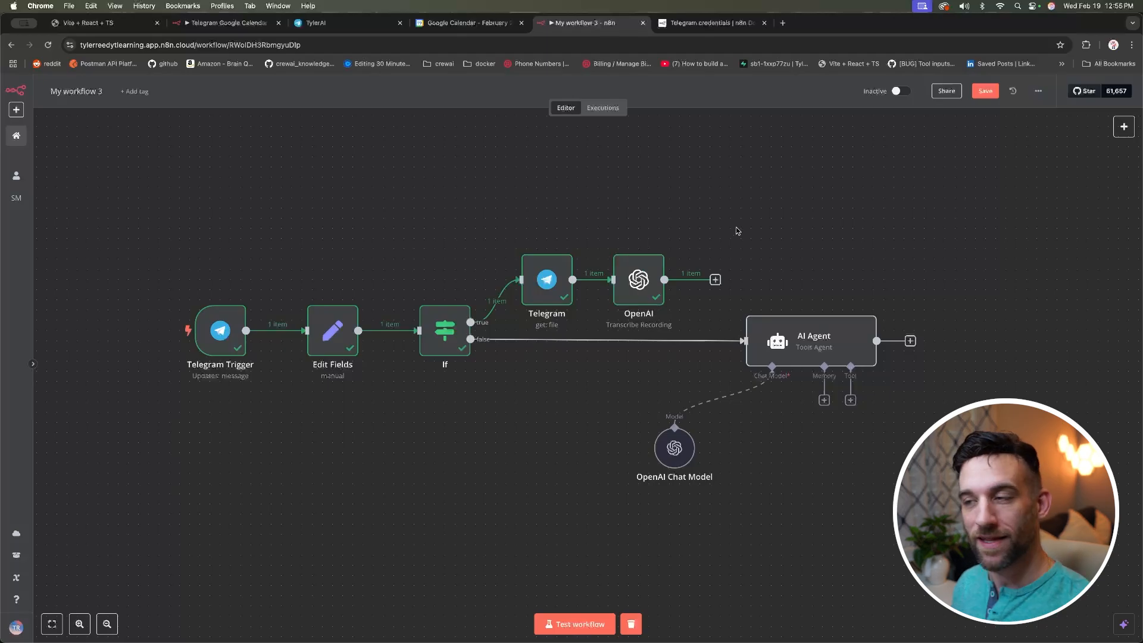
pyautogui.doubleClick(639, 278)
pyautogui.moveTo(749, 162); pyautogui.dragTo(731, 163)
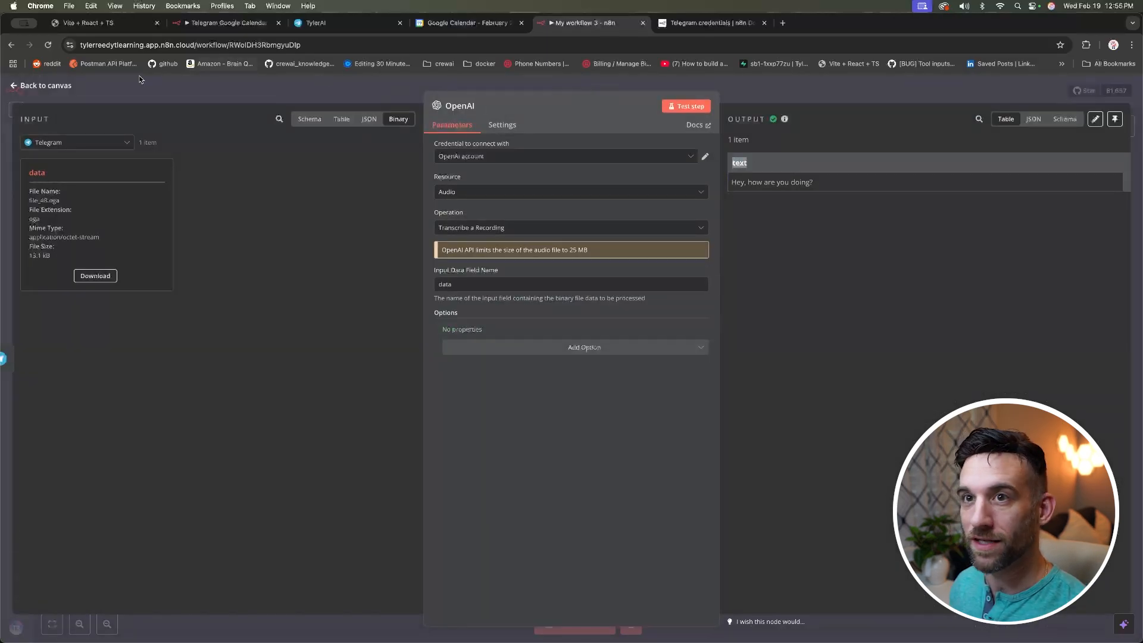
pyautogui.click(62, 86)
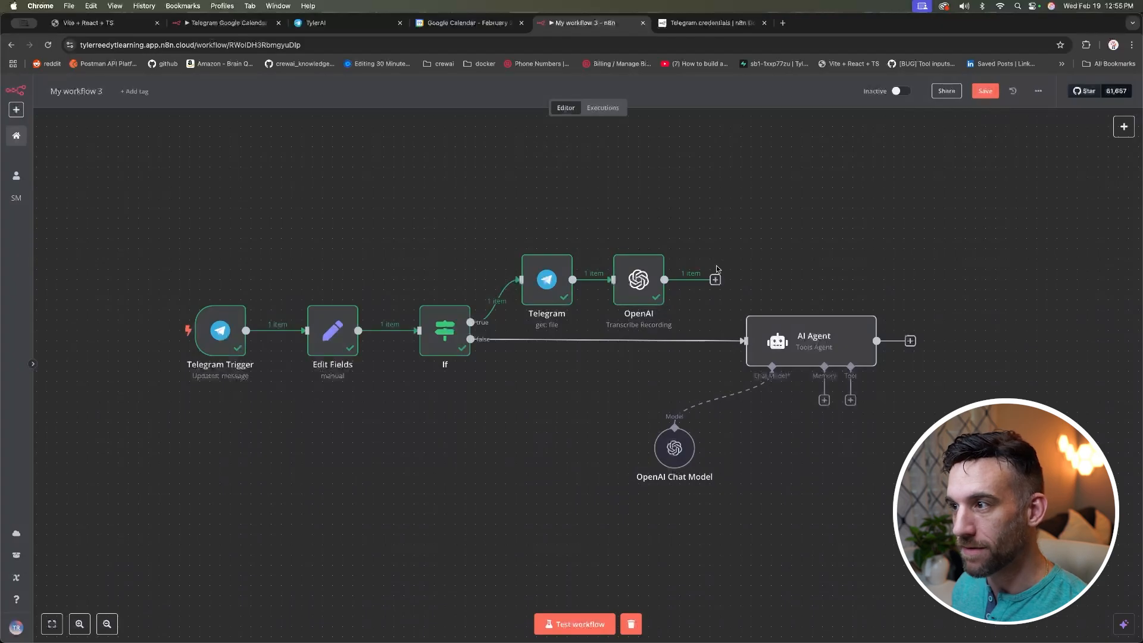
pyautogui.moveTo(715, 280); pyautogui.dragTo(747, 333)
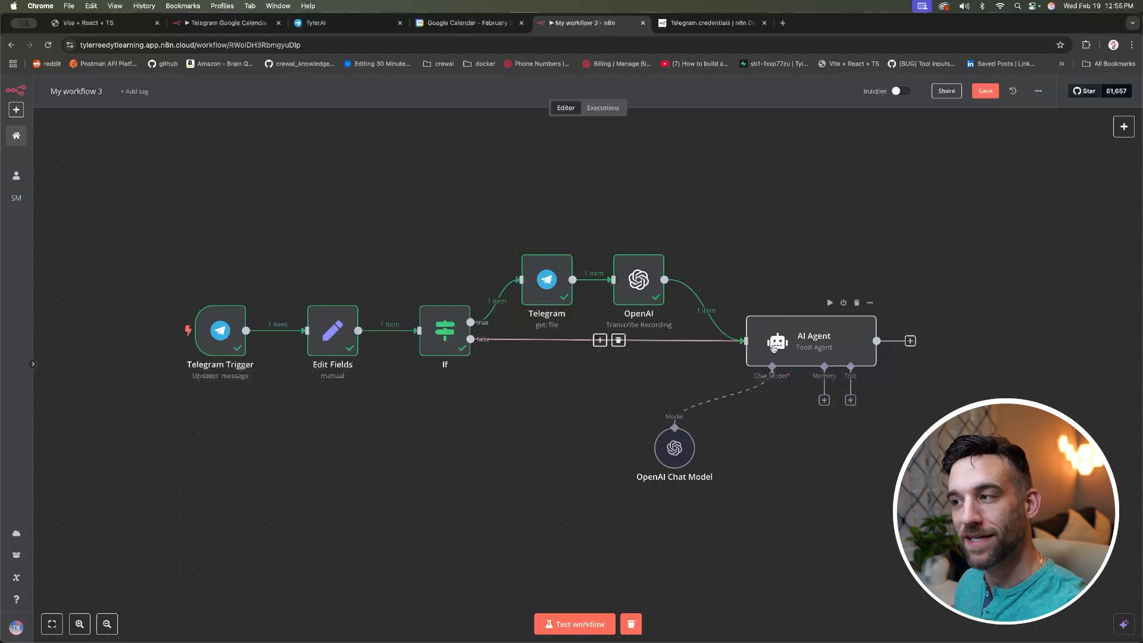
# Step: Check the AI Agent's prompt input, then start a test run and show the TylerAI chat
pyautogui.doubleClick(805, 341)
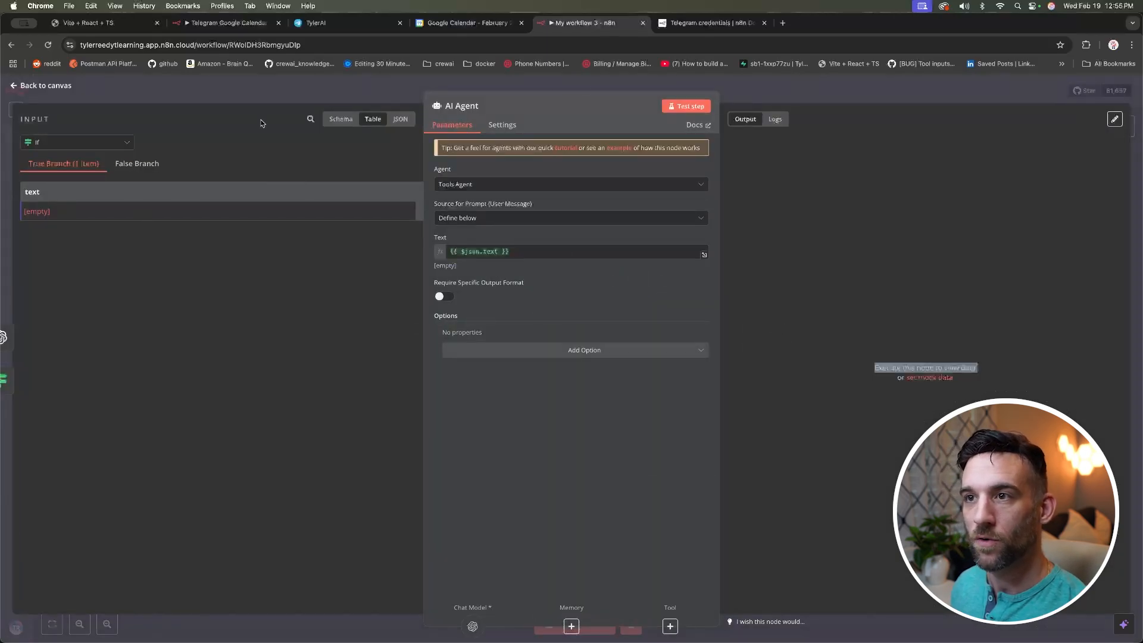
pyautogui.click(343, 120)
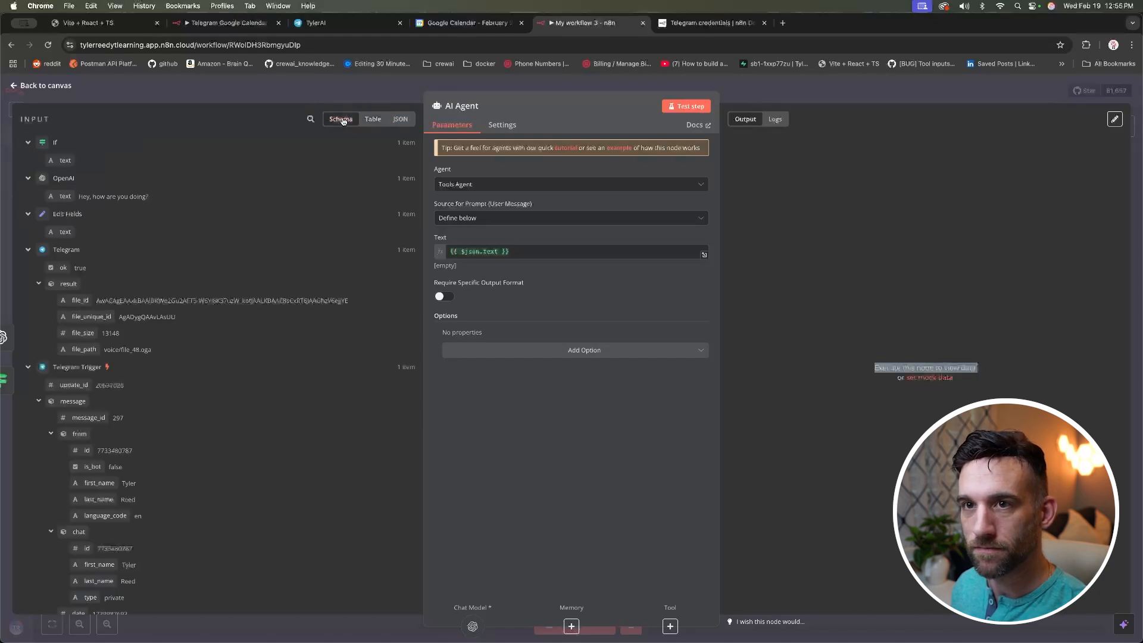
pyautogui.click(518, 251)
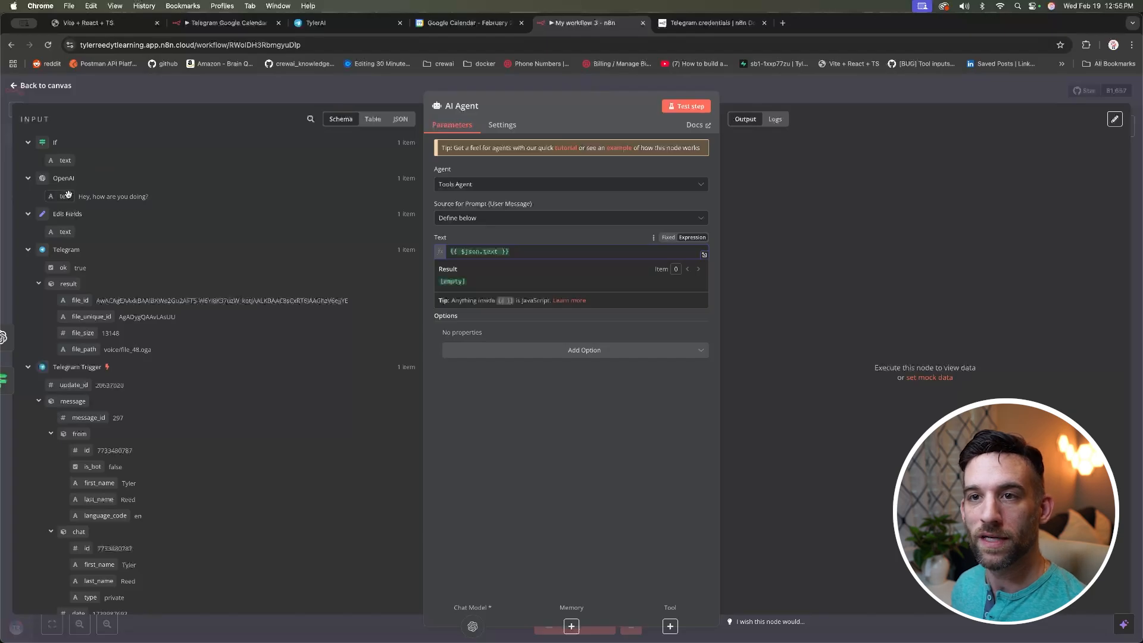
pyautogui.press('Escape')
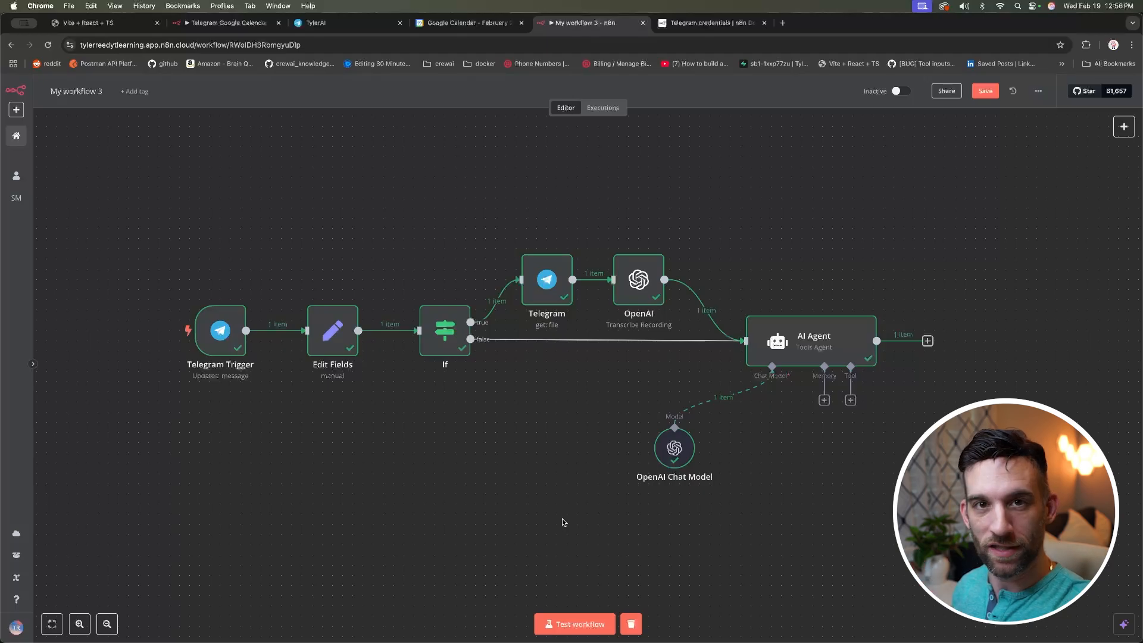
pyautogui.click(573, 623)
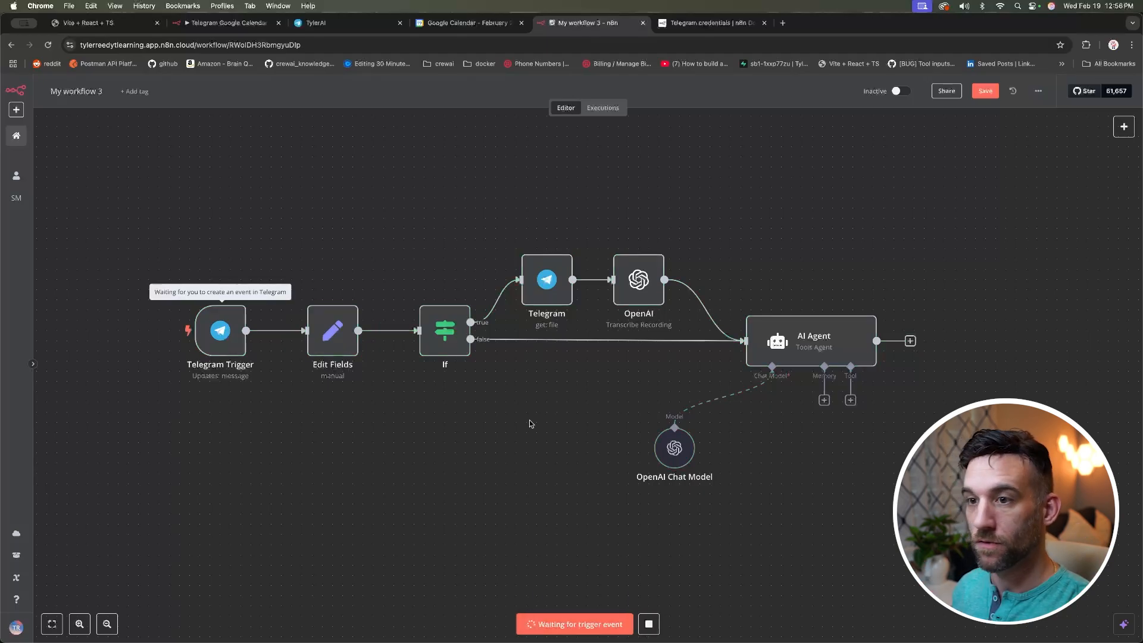
pyautogui.click(347, 23)
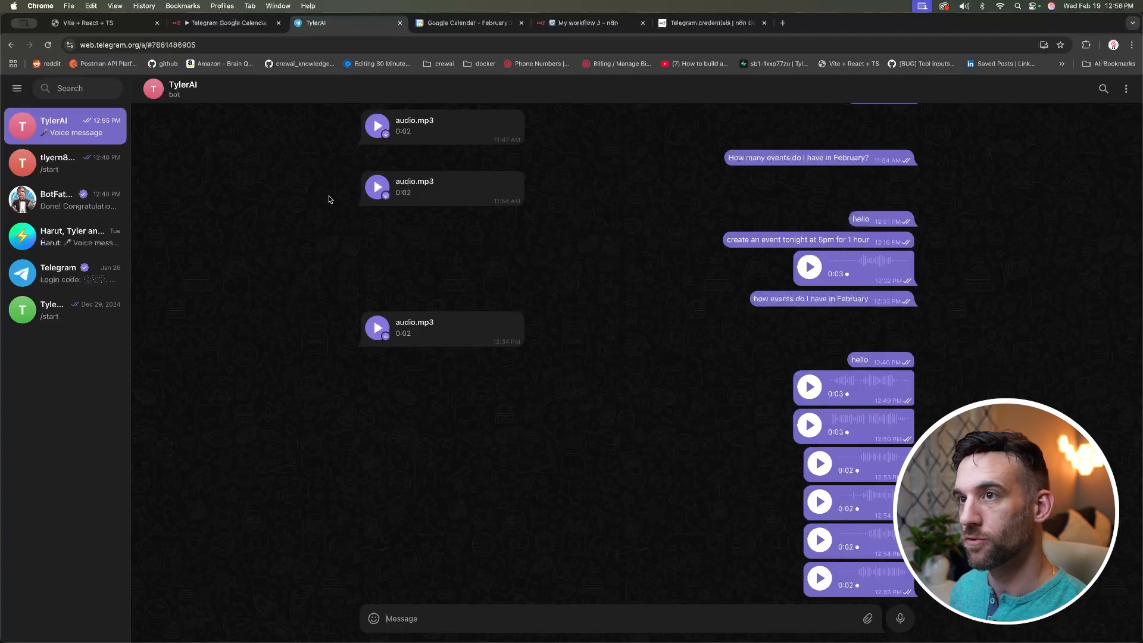
# Step: Send the bot a 2-second voice note, then open the AI Agent node in n8n
pyautogui.click(902, 620)
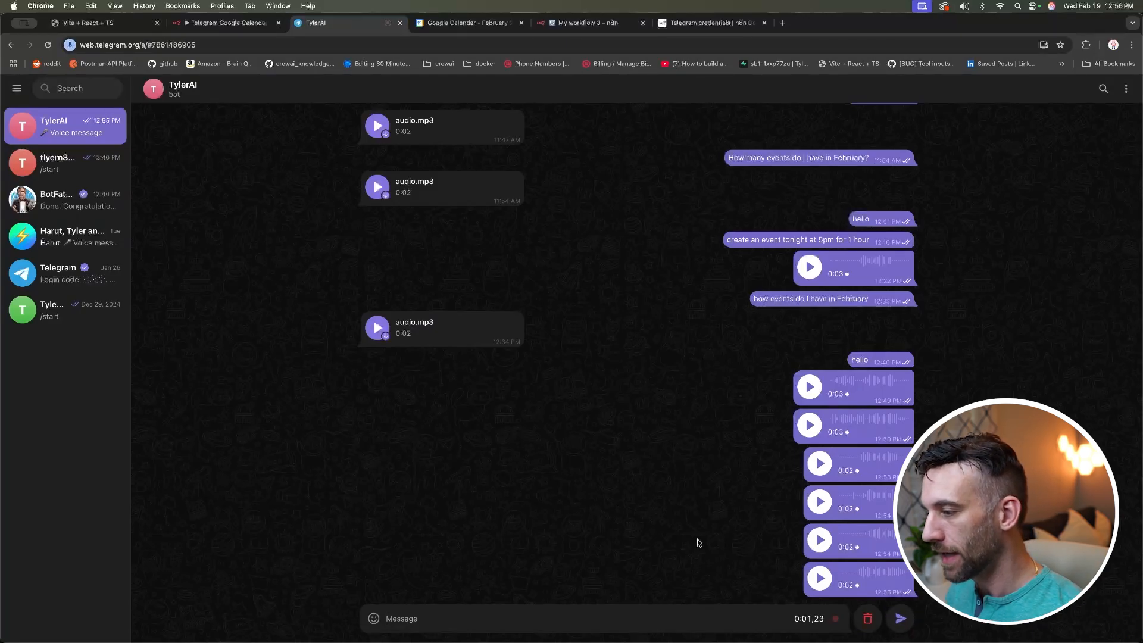
pyautogui.click(900, 619)
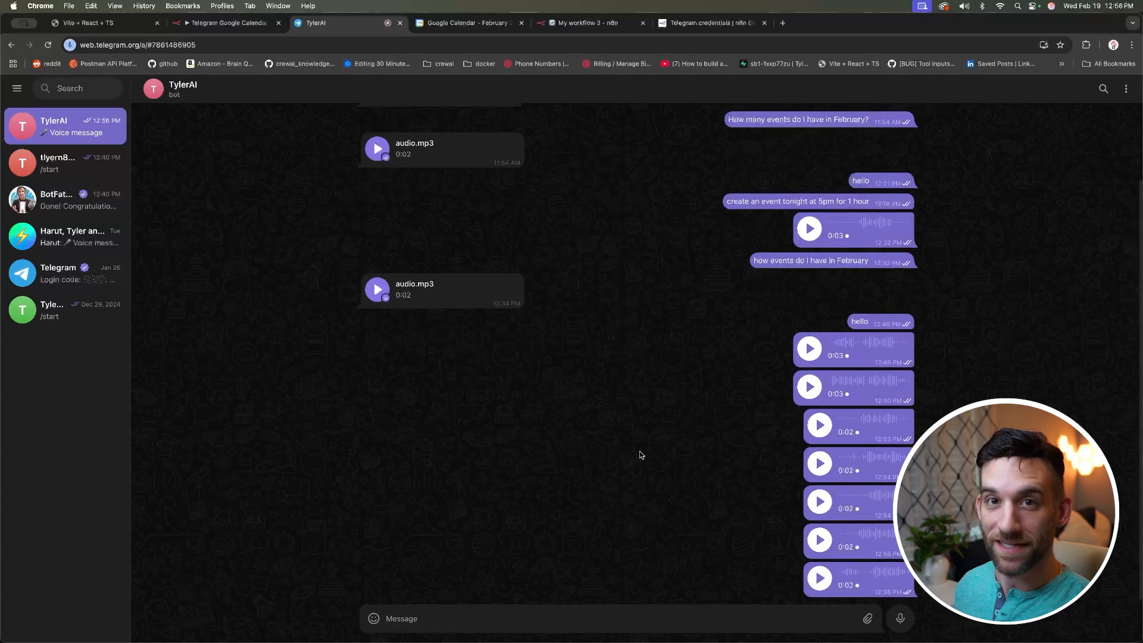
pyautogui.click(552, 23)
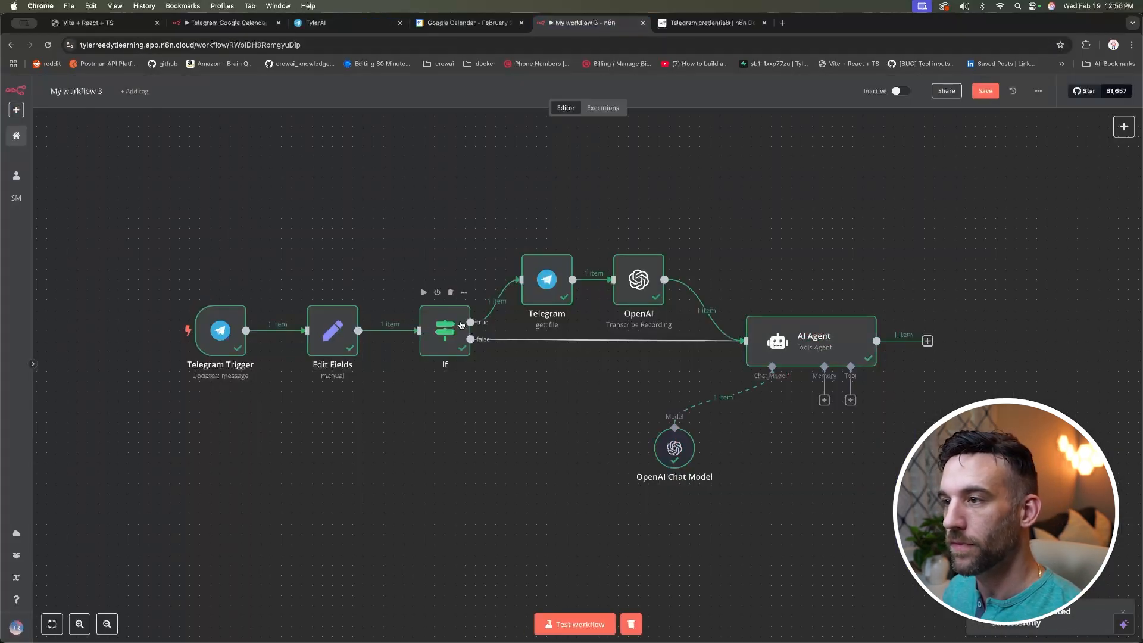
pyautogui.doubleClick(802, 333)
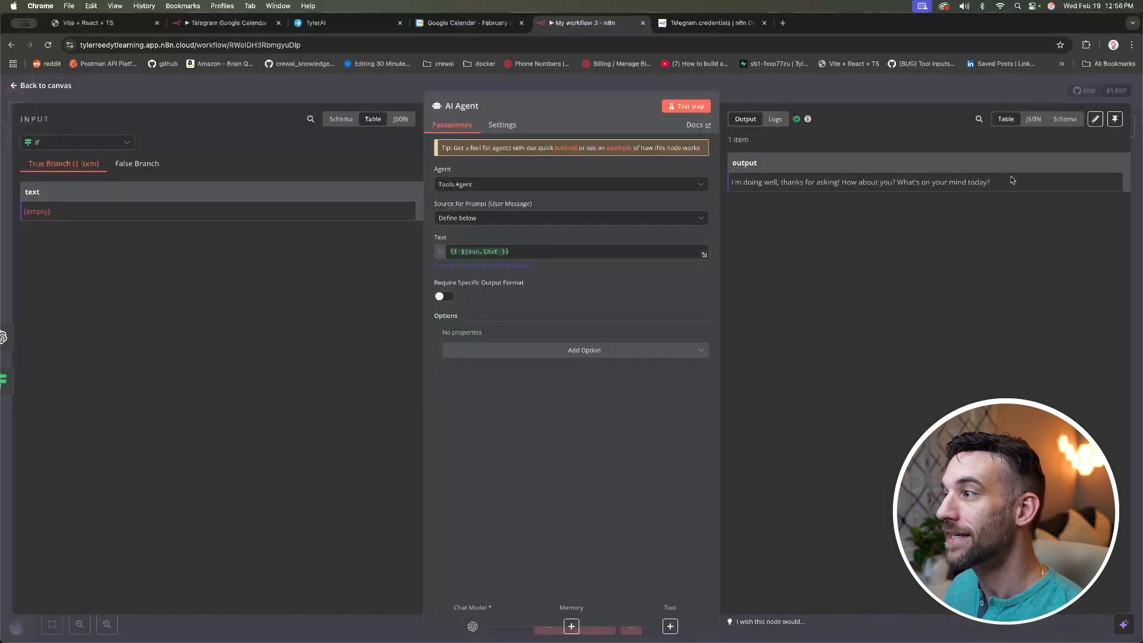
# Step: Read the AI Agent's reply: 'I'm doing well, thanks for asking! How about you?'
pyautogui.moveTo(1005, 184); pyautogui.dragTo(732, 179)
pyautogui.click(802, 246)
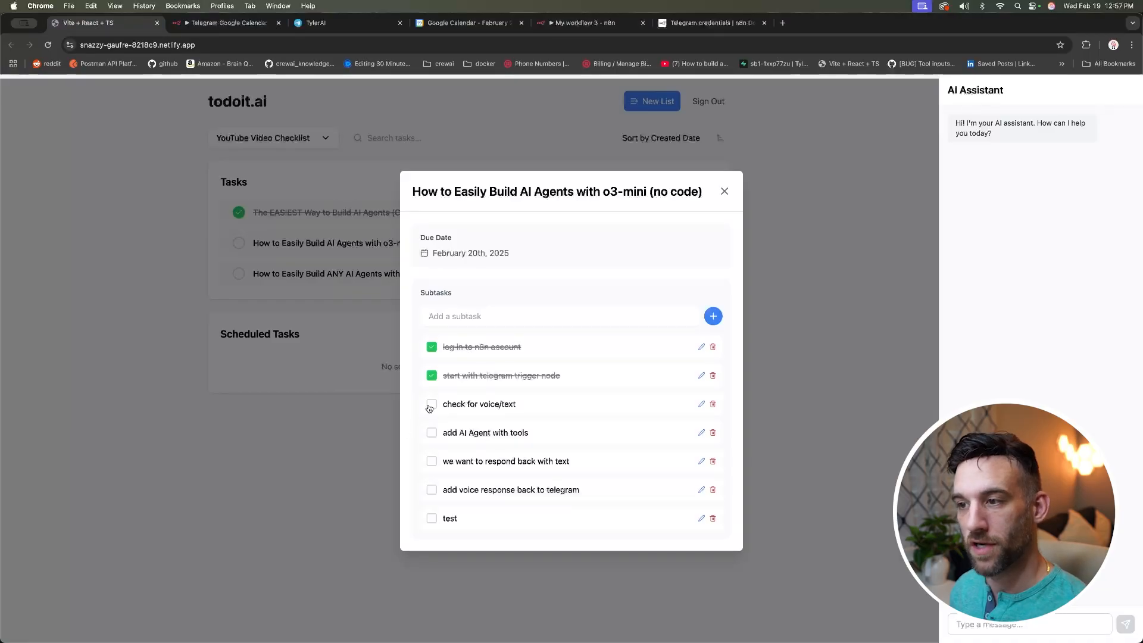
# Step: Return from the AI Agent details to the My workflow 3 canvas
pyautogui.click(432, 404)
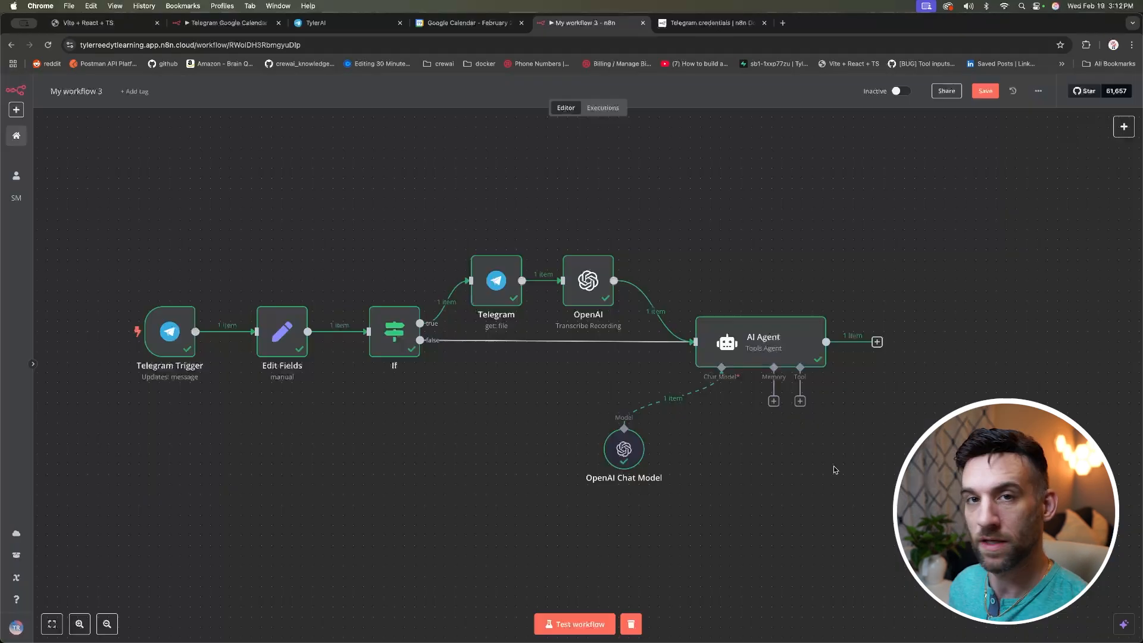
# Step: Attach a Google Calendar Tool to the AI Agent, leaving the new credential setup unconnected
pyautogui.click(800, 402)
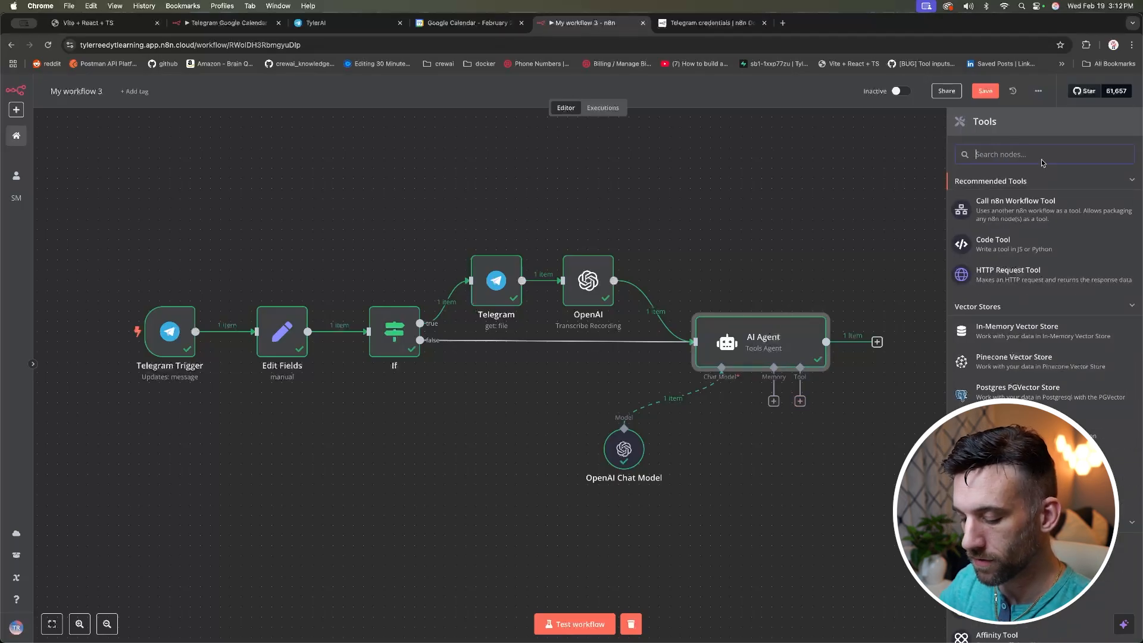
pyautogui.write('calen')
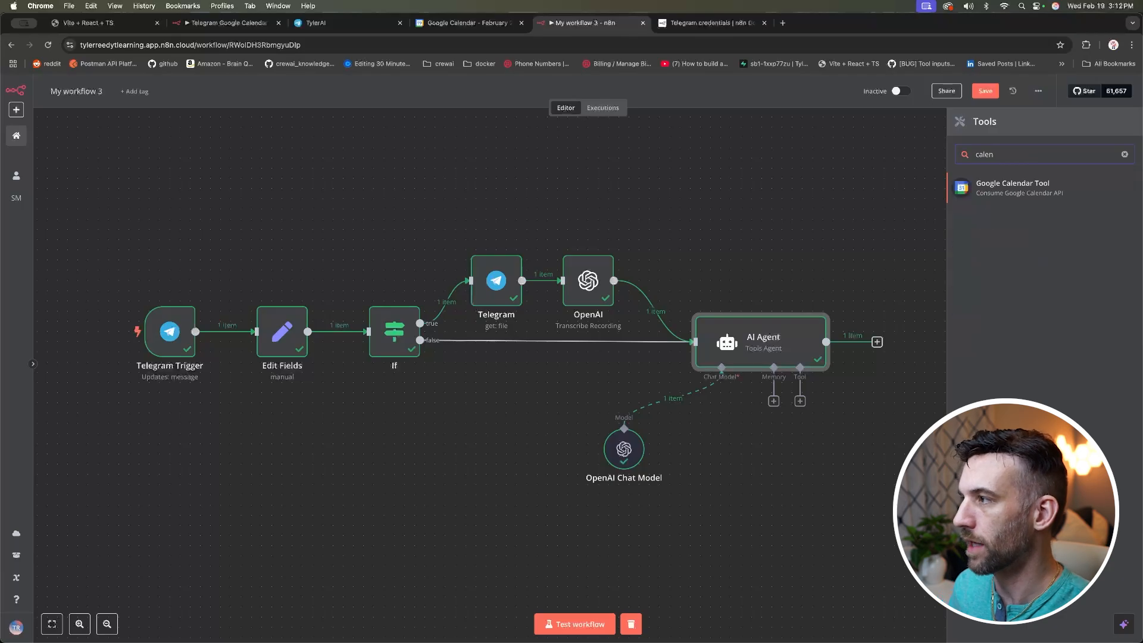
pyautogui.click(1044, 191)
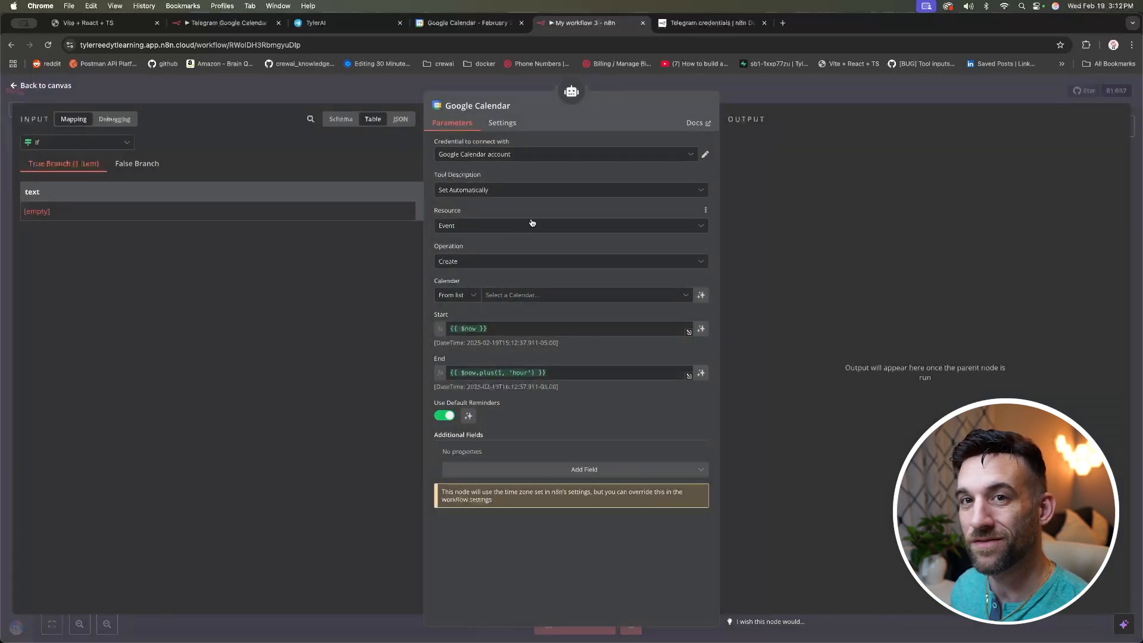
pyautogui.click(517, 156)
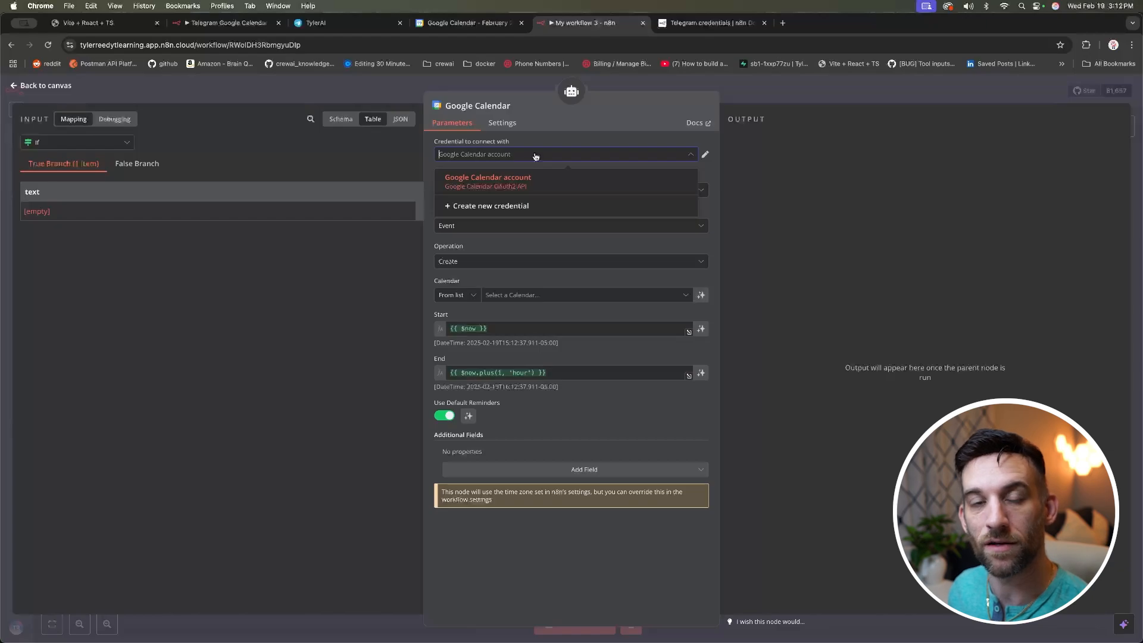
pyautogui.click(534, 207)
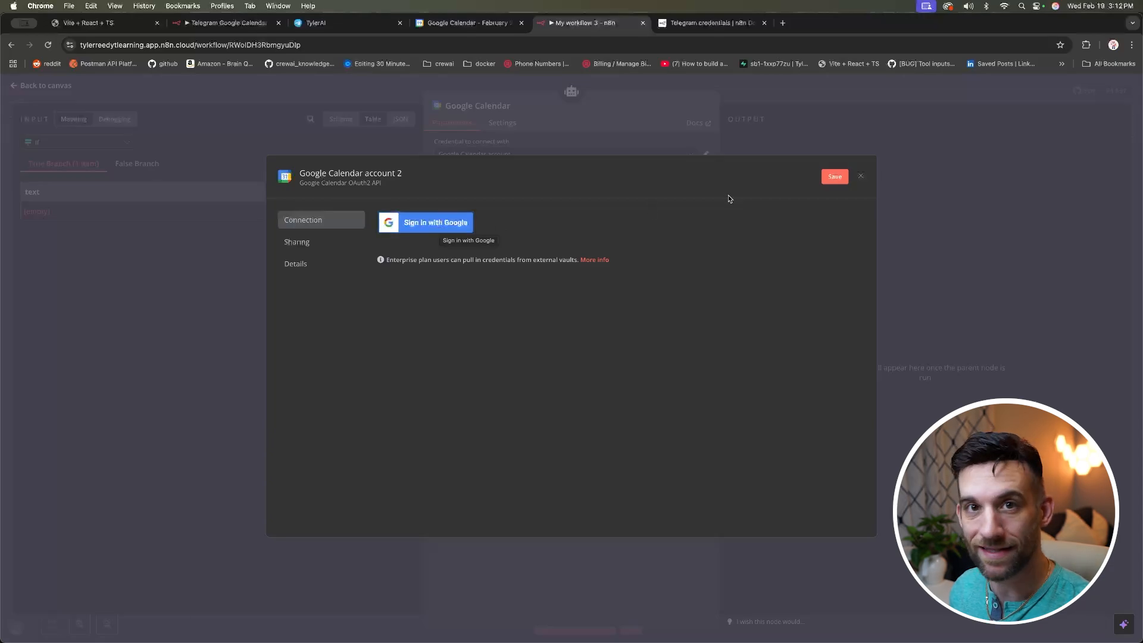
pyautogui.click(861, 177)
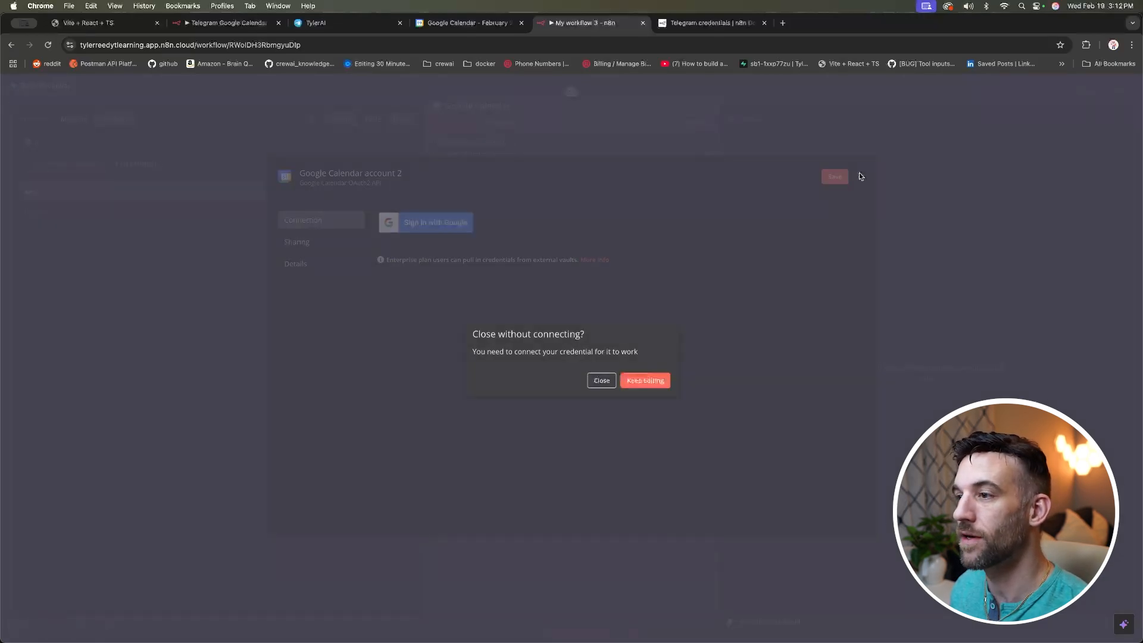
pyautogui.click(602, 378)
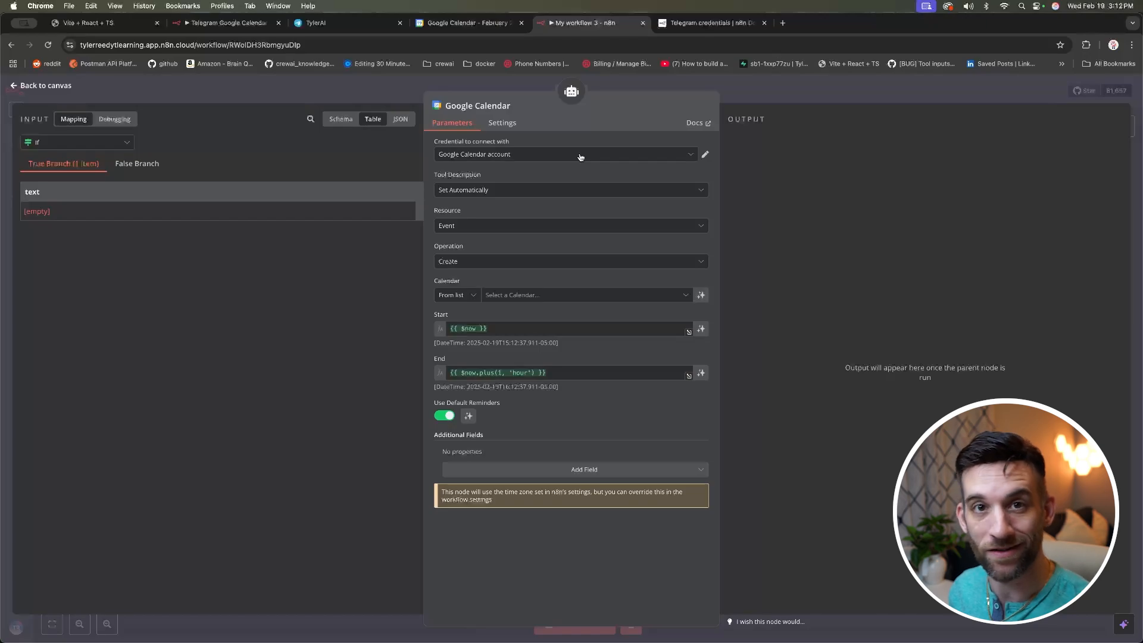
# Step: Set the tool to Resource Event, Operation Create, on the Gmail account's calendar
pyautogui.click(570, 225)
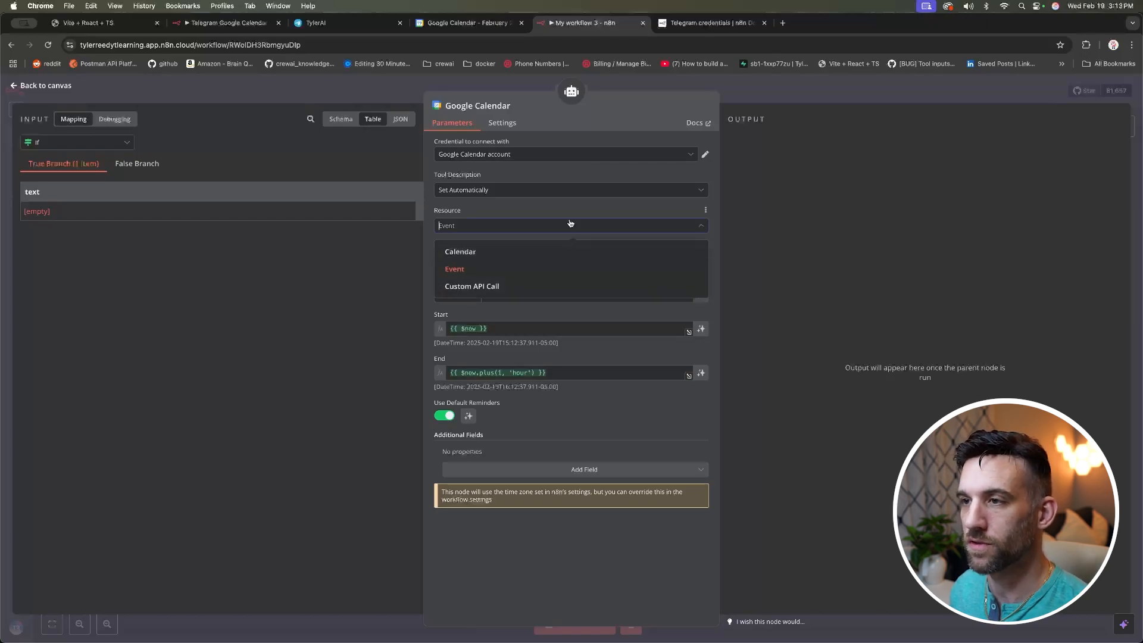
pyautogui.click(709, 431)
pyautogui.click(459, 264)
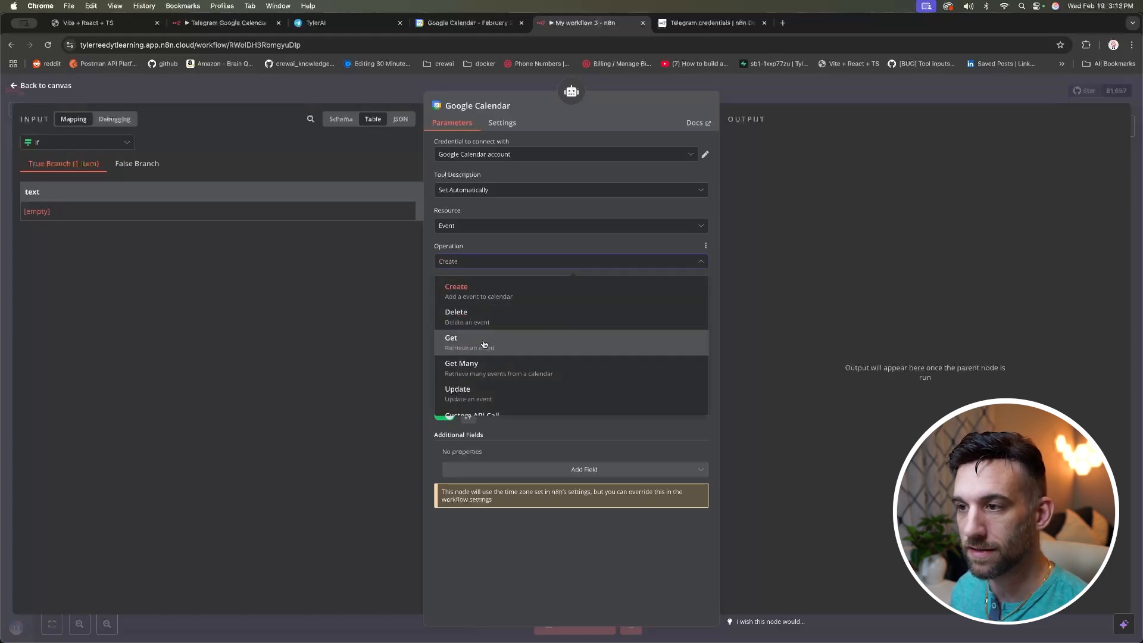
pyautogui.scroll(-1, 492, 348)
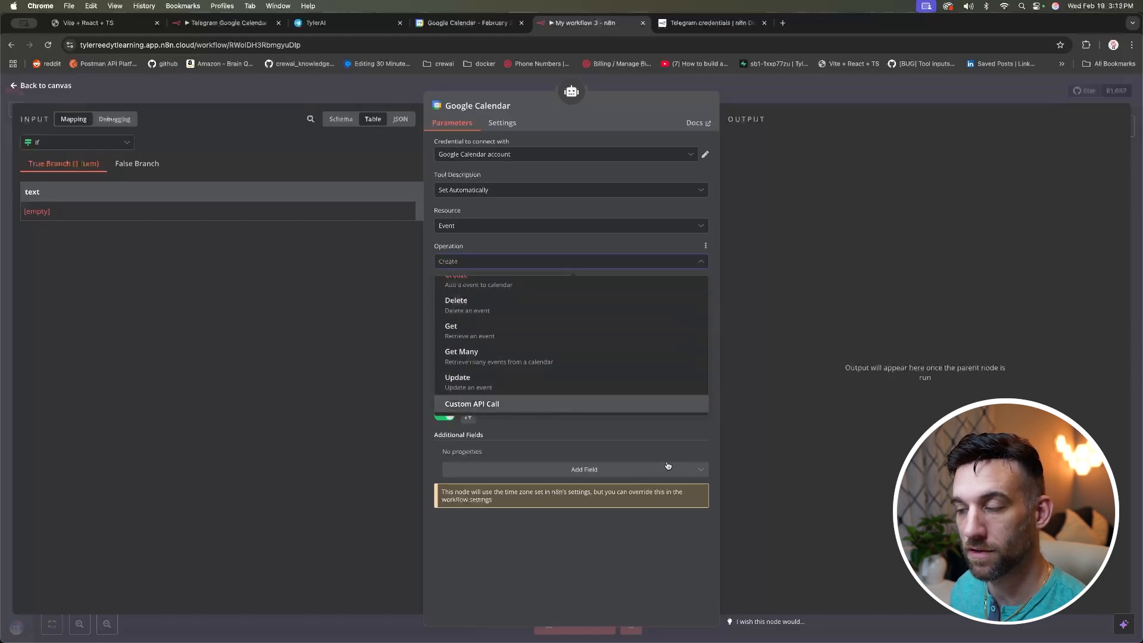
pyautogui.click(712, 440)
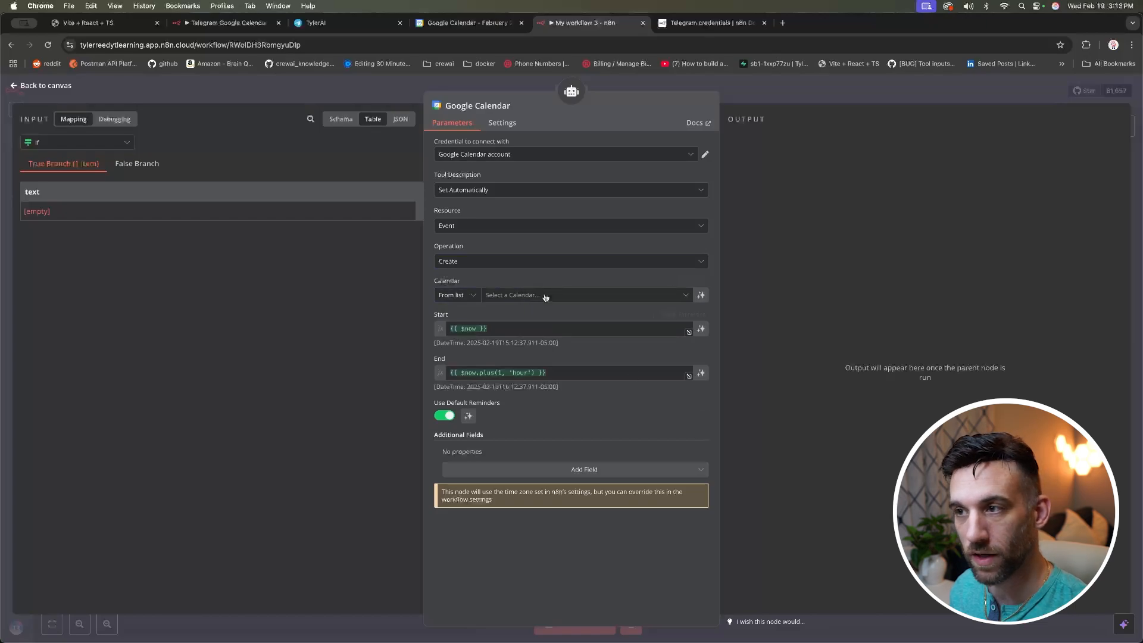
pyautogui.click(646, 295)
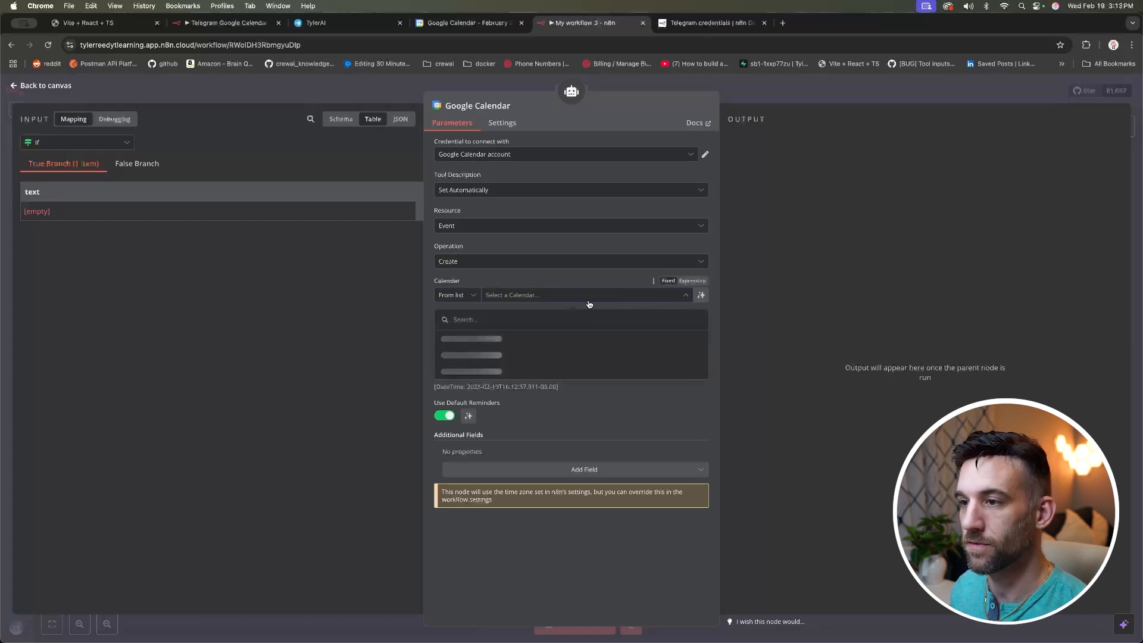
pyautogui.click(493, 355)
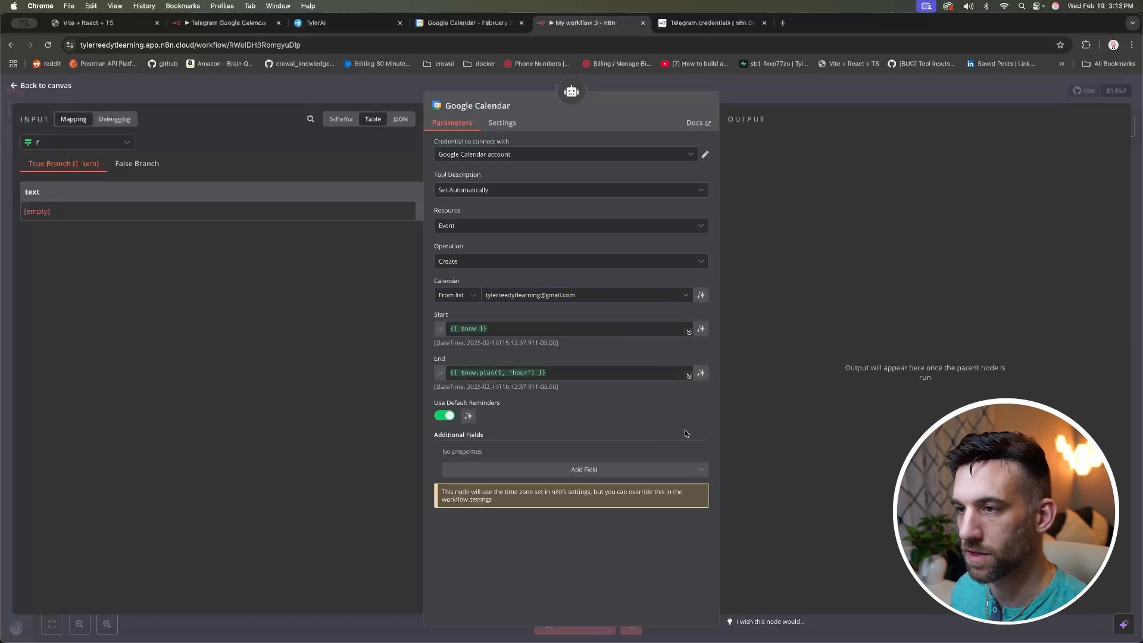
# Step: Set the event Start to {{ $fromAI('start_event_date') }}
pyautogui.click(497, 328)
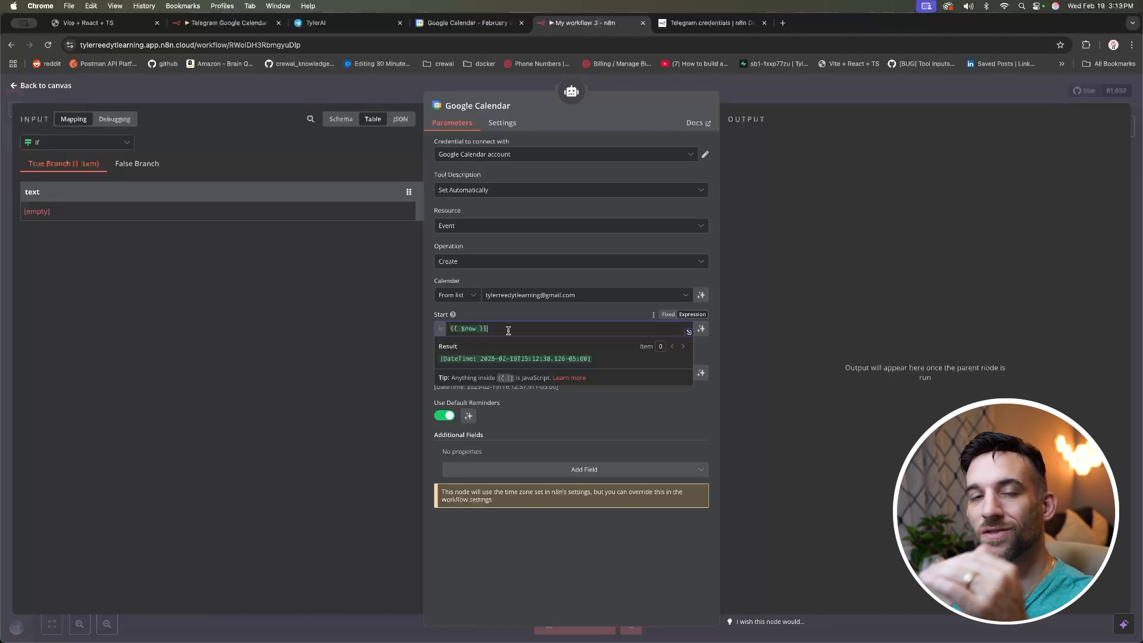
pyautogui.doubleClick(470, 329)
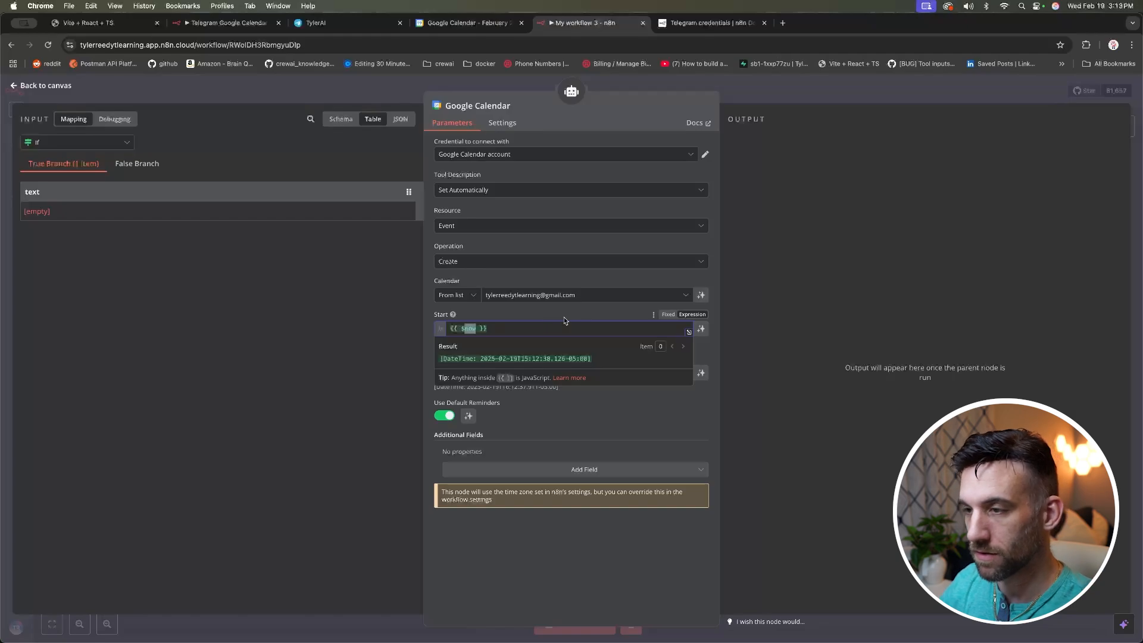
pyautogui.write('fromAI(')
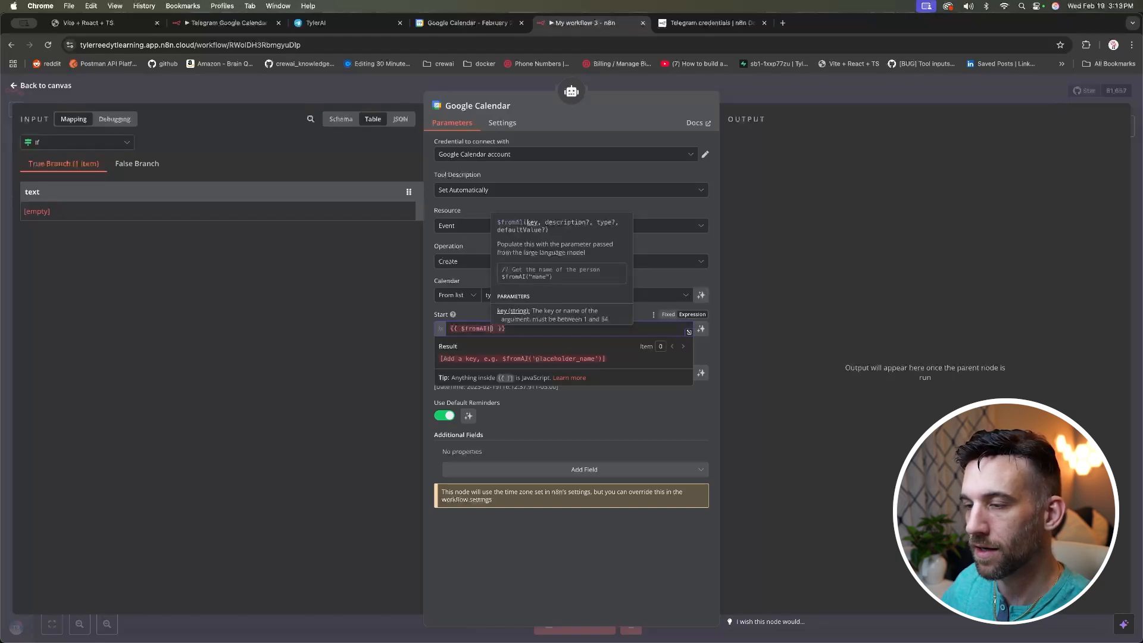
pyautogui.write("'")
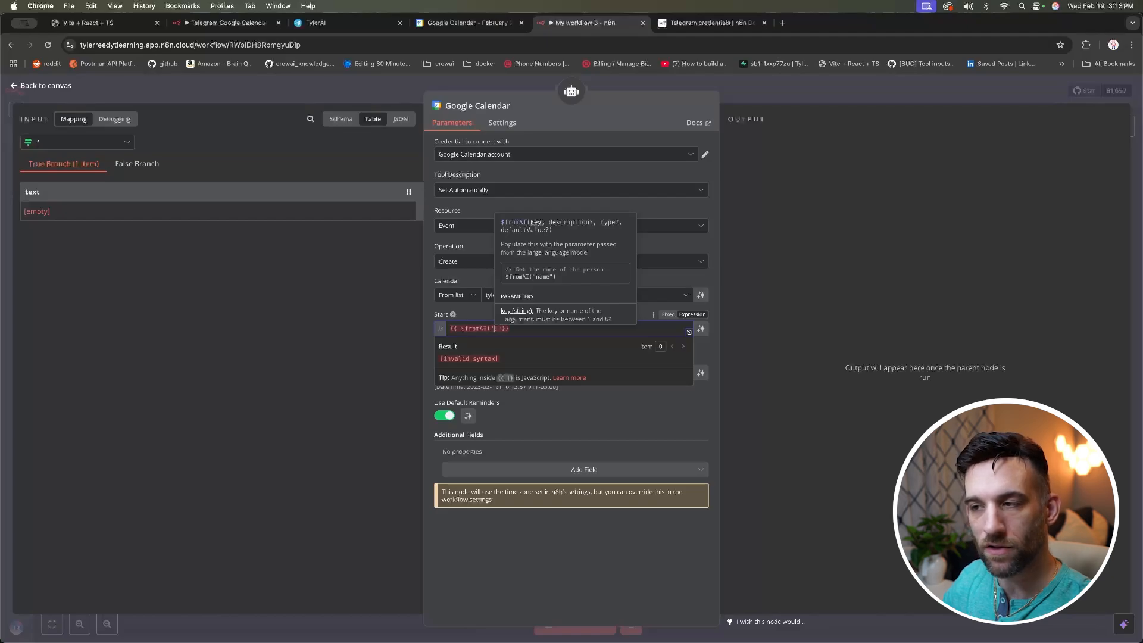
pyautogui.write("'")
pyautogui.press('Left')
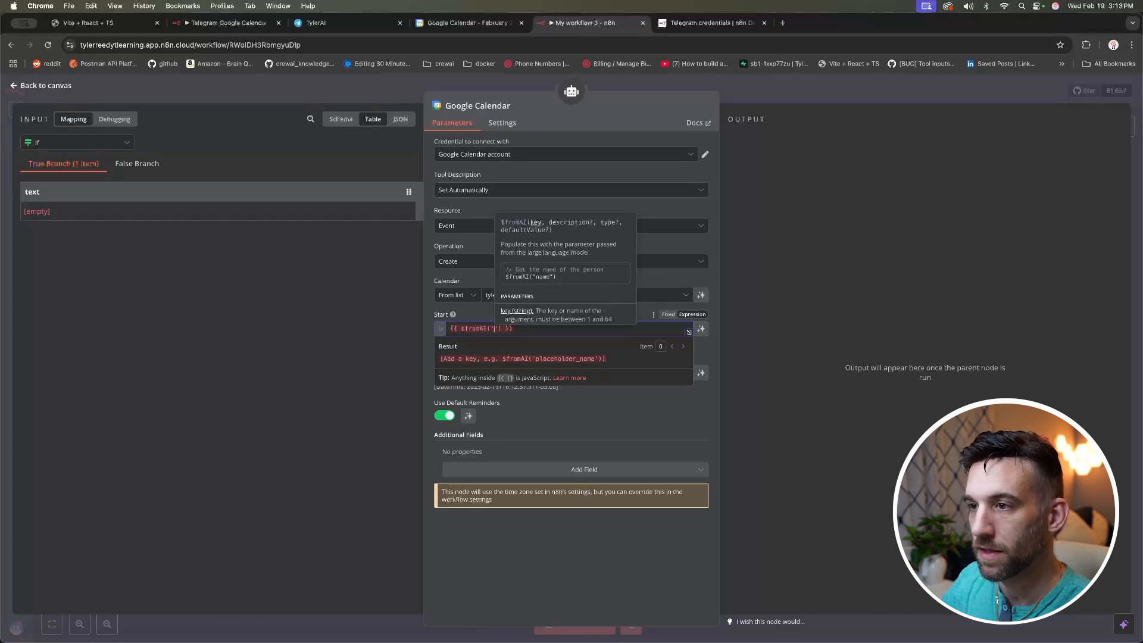
pyautogui.write('start_event')
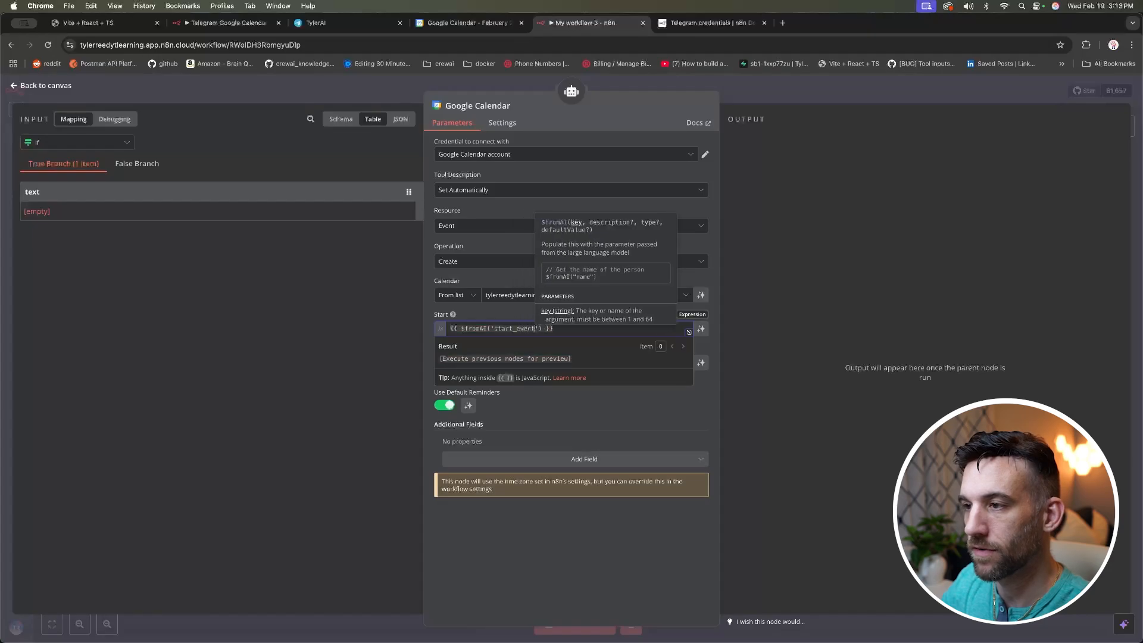
pyautogui.write('_date')
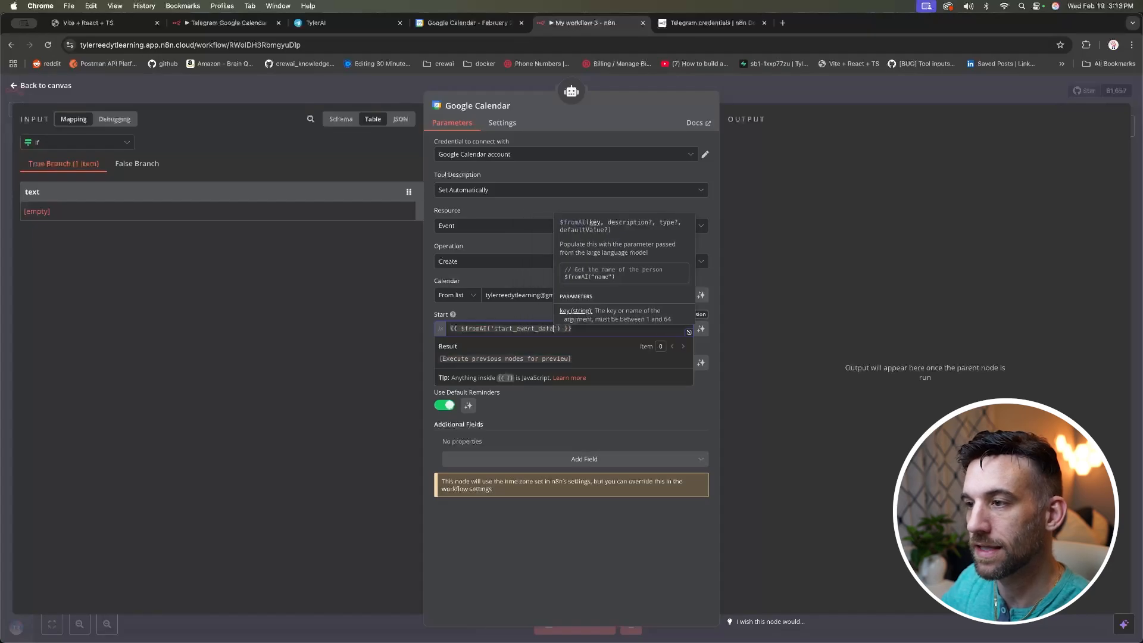
pyautogui.click(674, 558)
# Step: Set the event End to {{ $fromAI('end_event_date') }} by reusing the Start expression
pyautogui.moveTo(585, 330); pyautogui.dragTo(446, 329)
pyautogui.hotkey('ctrl', 'c')
pyautogui.click(681, 559)
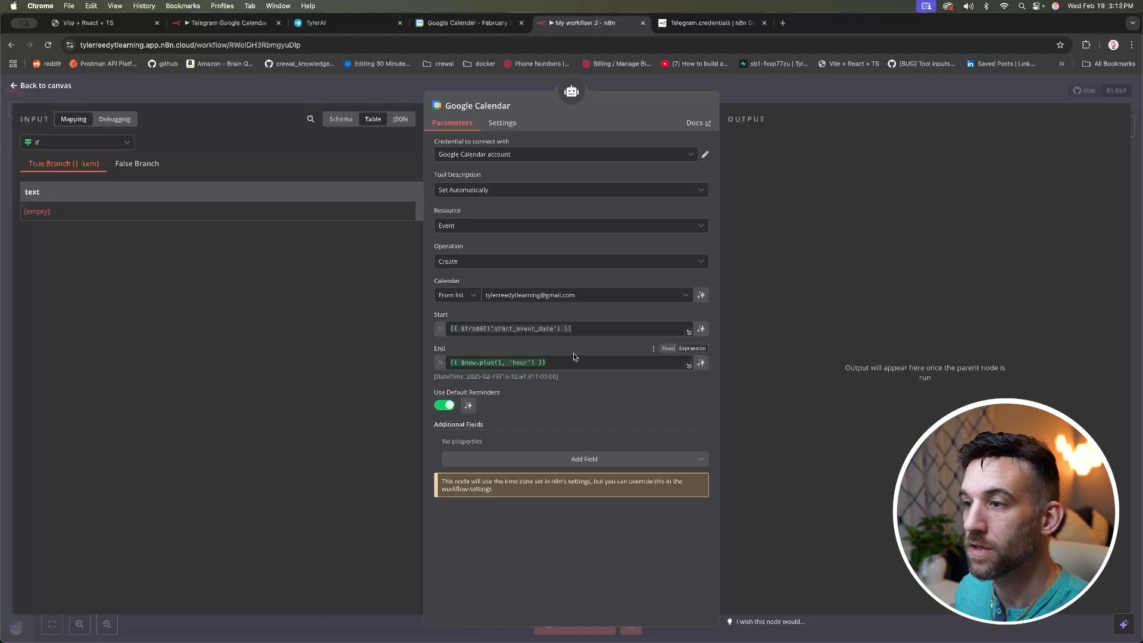
pyautogui.moveTo(572, 362); pyautogui.dragTo(429, 358)
pyautogui.hotkey('ctrl', 'v')
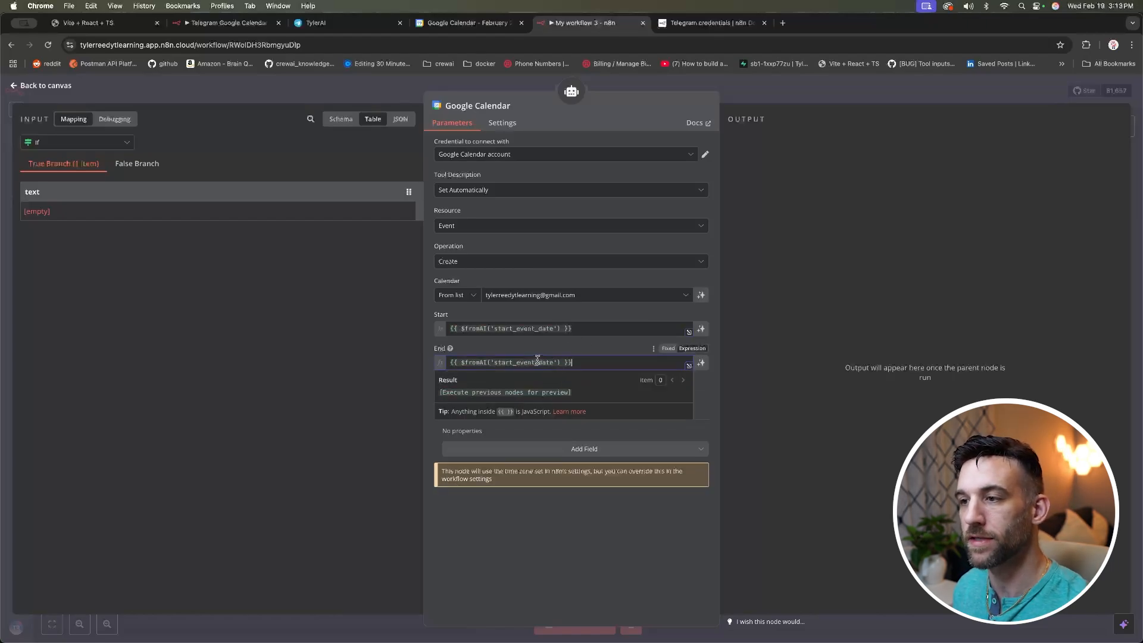
pyautogui.click(515, 361)
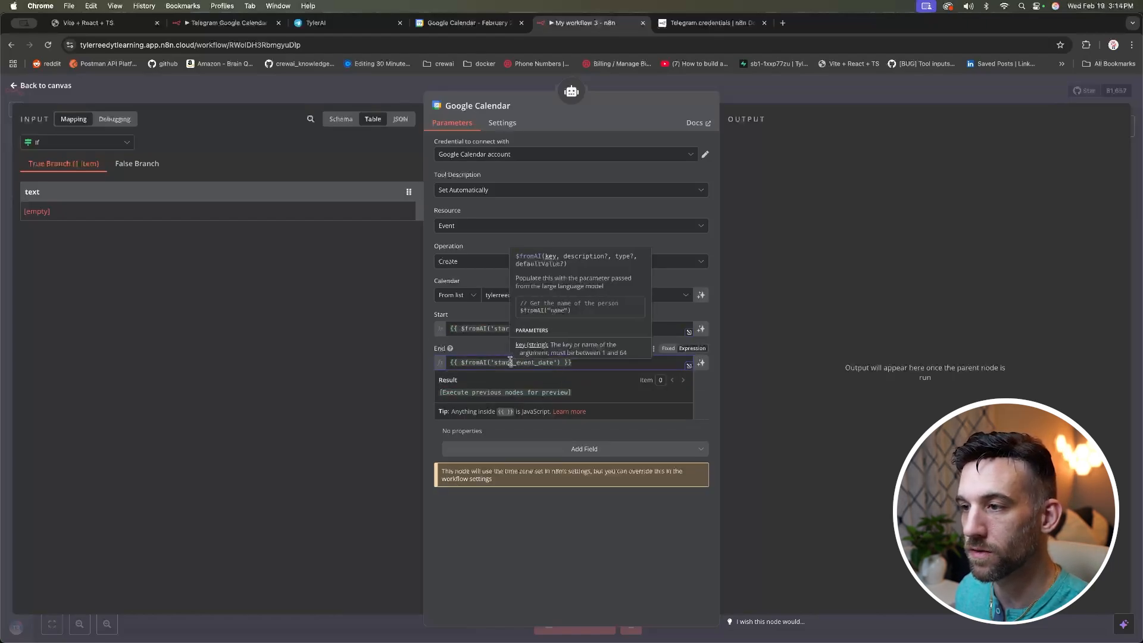
pyautogui.press('BackSpace')
pyautogui.press('BackSpace')
pyautogui.press('BackSpace')
pyautogui.press('BackSpace')
pyautogui.press('BackSpace')
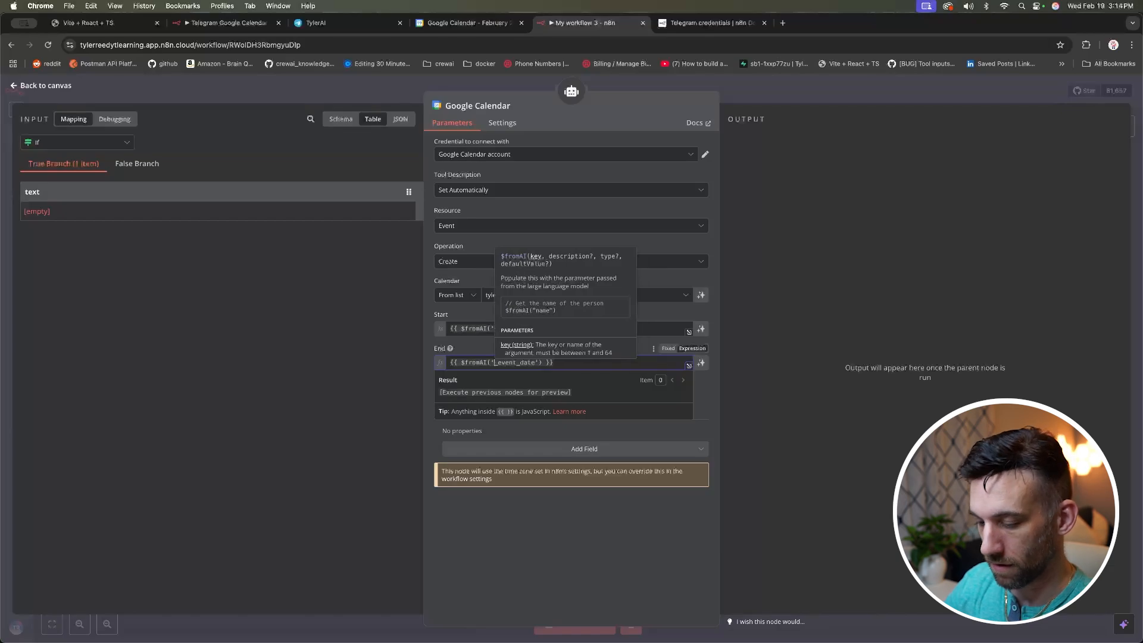
pyautogui.write('end')
pyautogui.click(607, 522)
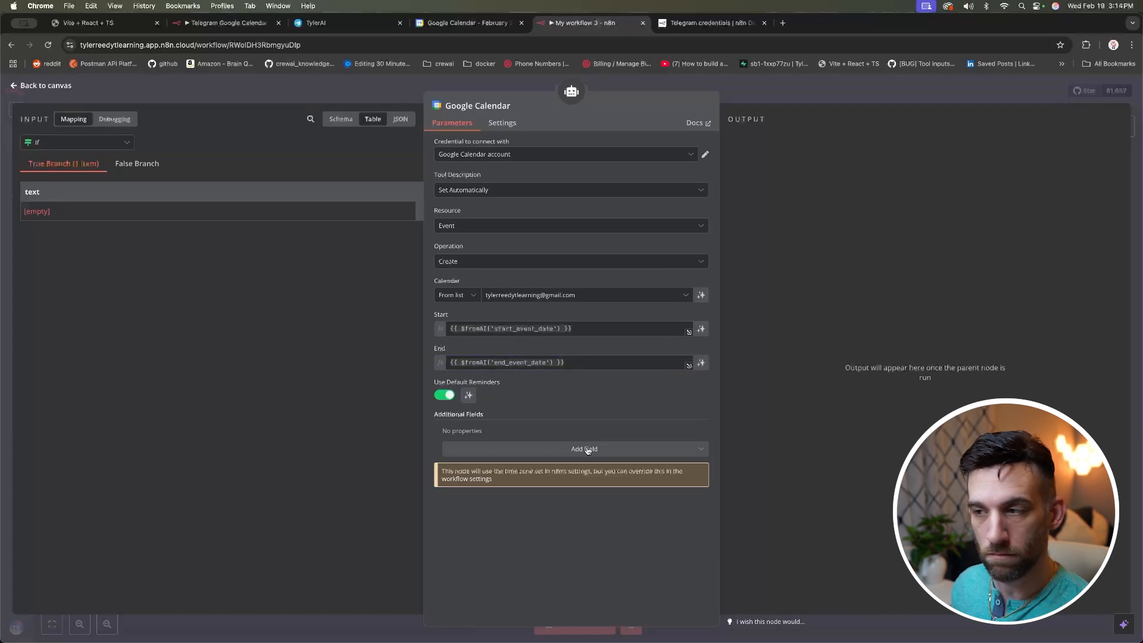
# Step: Add a Description field to the Google Calendar tool set to {{ $fromAI('description') }}
pyautogui.click(567, 449)
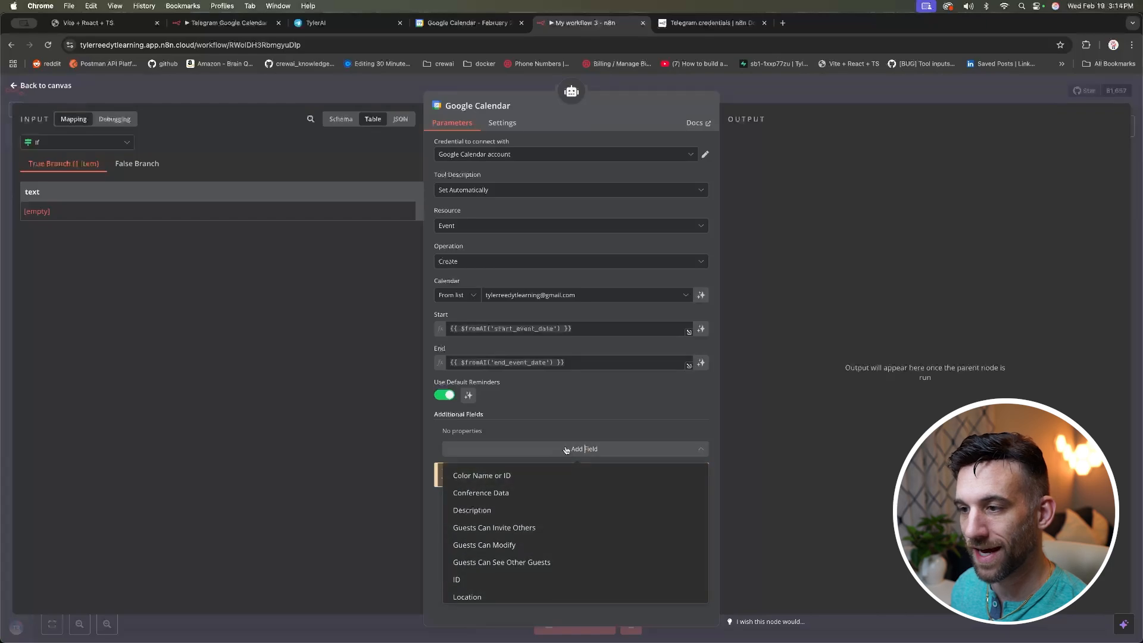
pyautogui.click(513, 511)
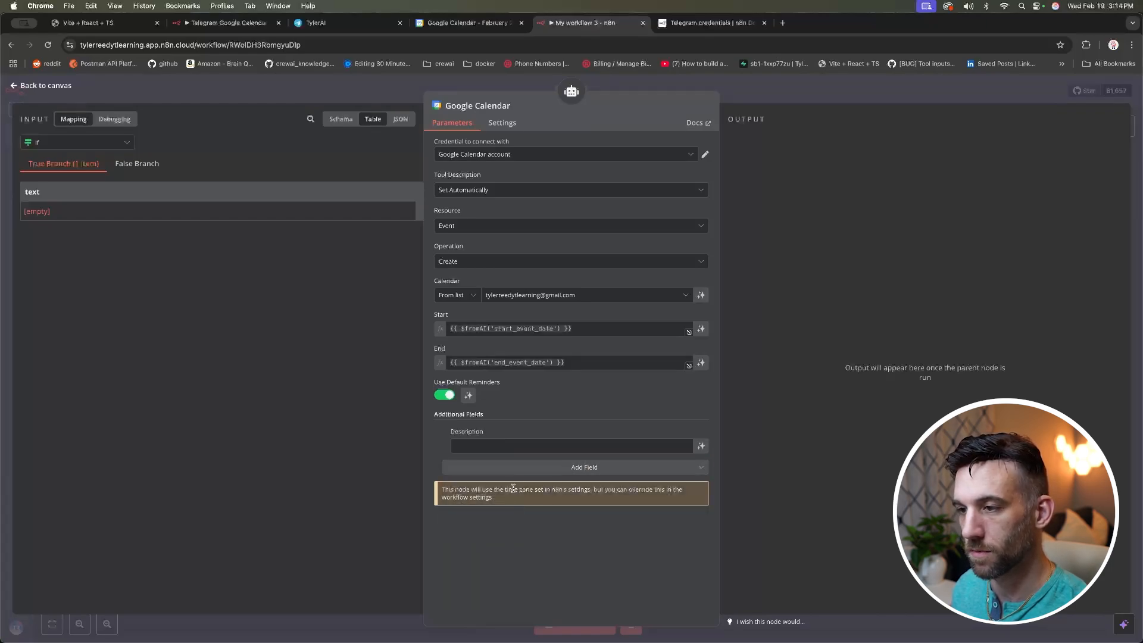
pyautogui.click(524, 445)
pyautogui.press('cmd+v')
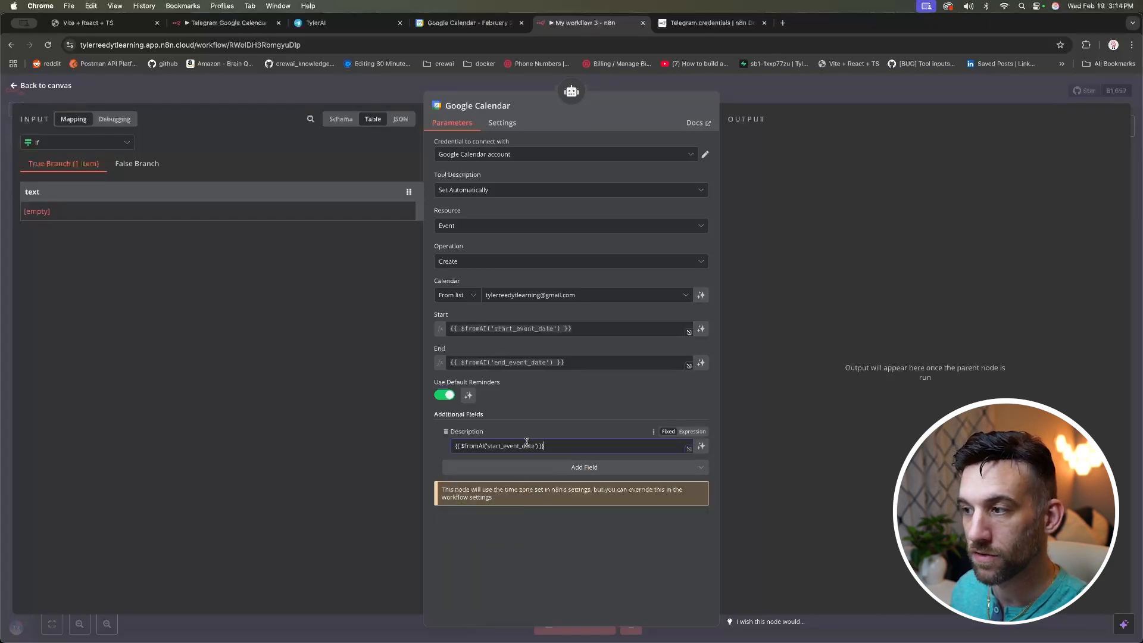
pyautogui.click(690, 432)
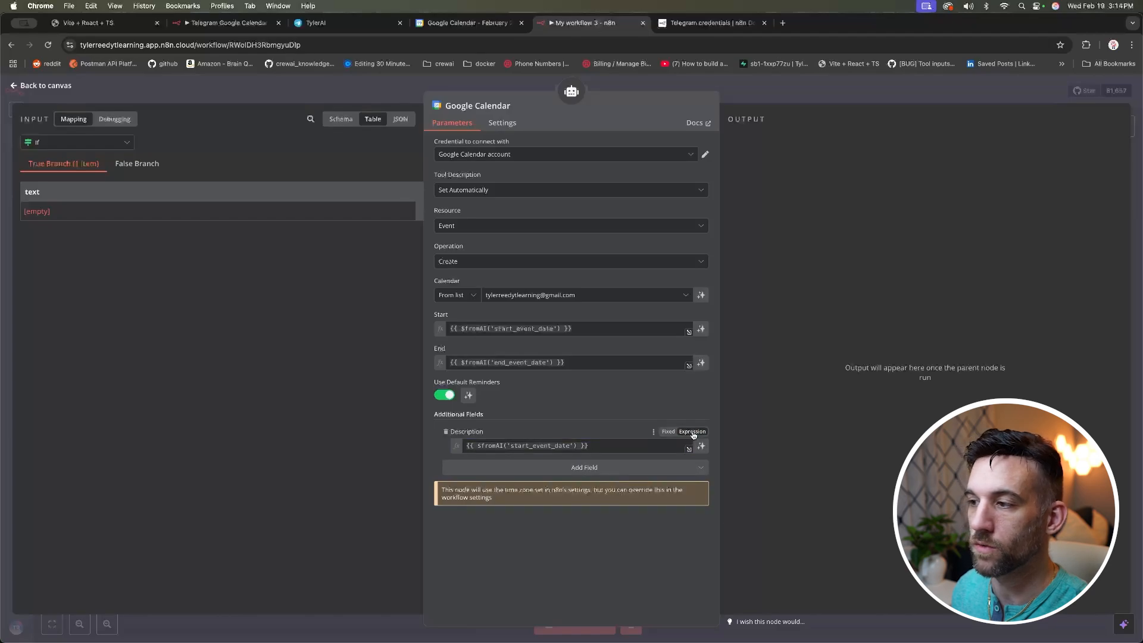
pyautogui.click(669, 433)
pyautogui.click(693, 433)
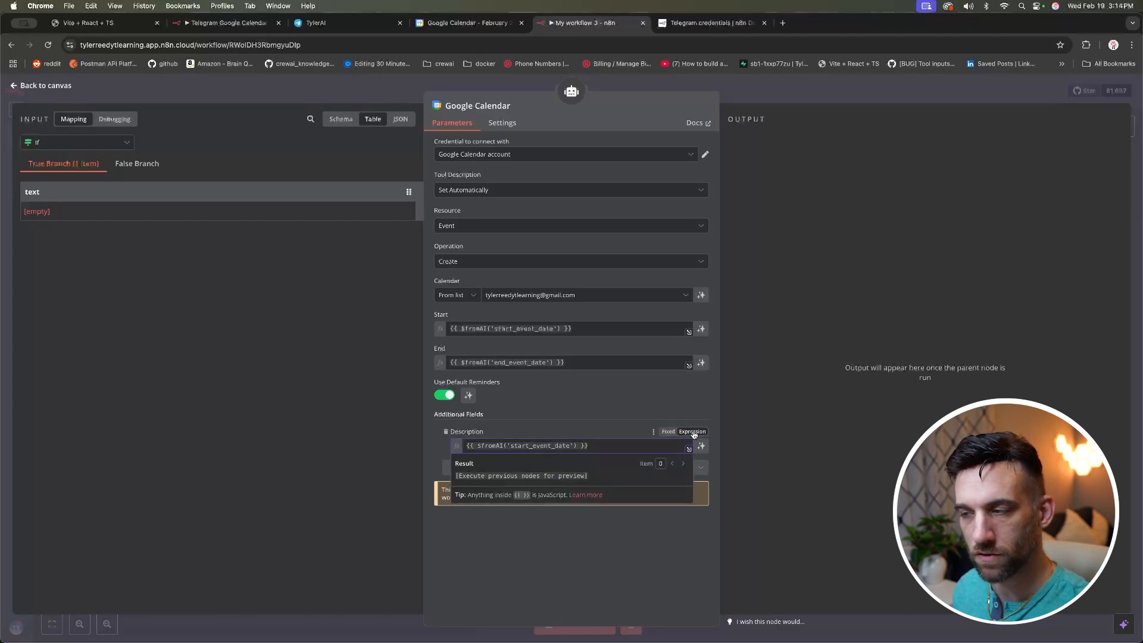
pyautogui.click(565, 446)
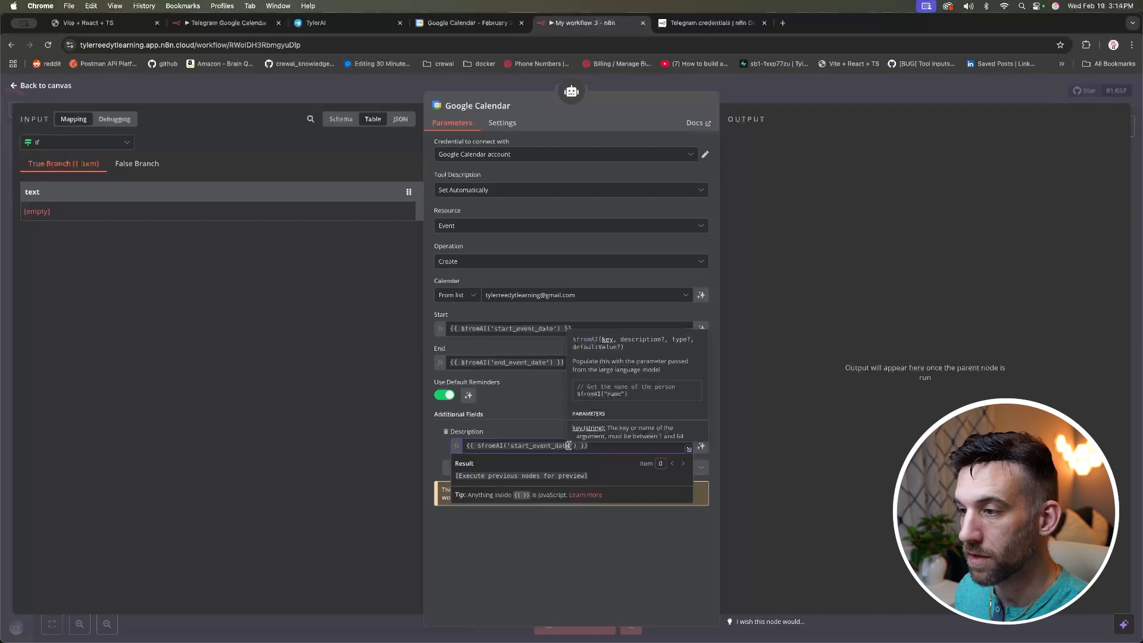
pyautogui.doubleClick(554, 445)
pyautogui.write('description')
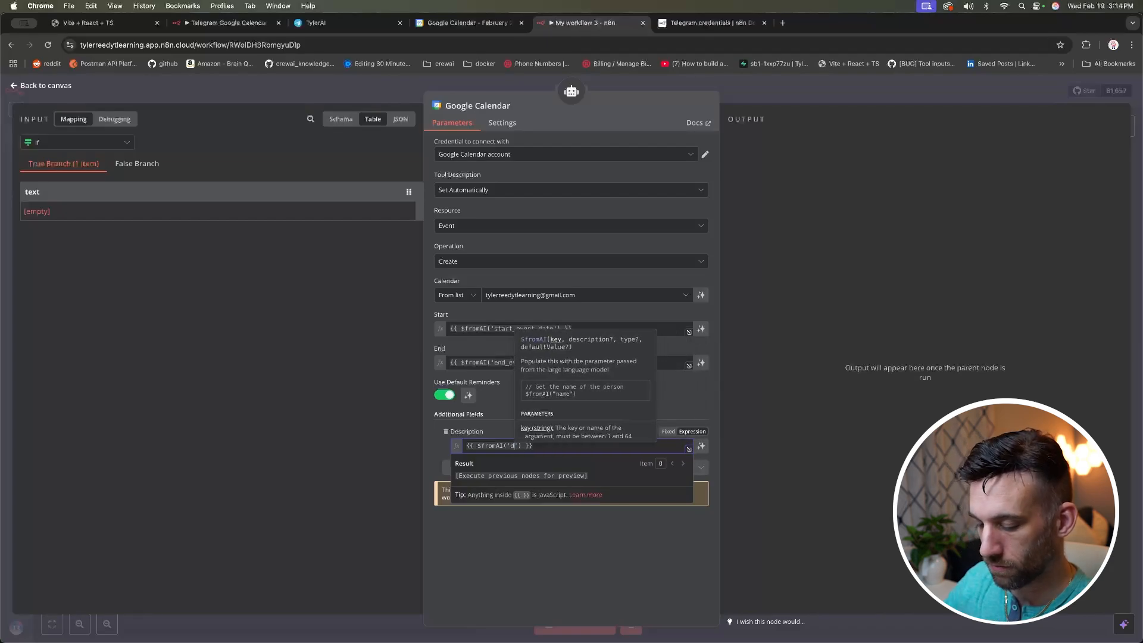
pyautogui.click(616, 518)
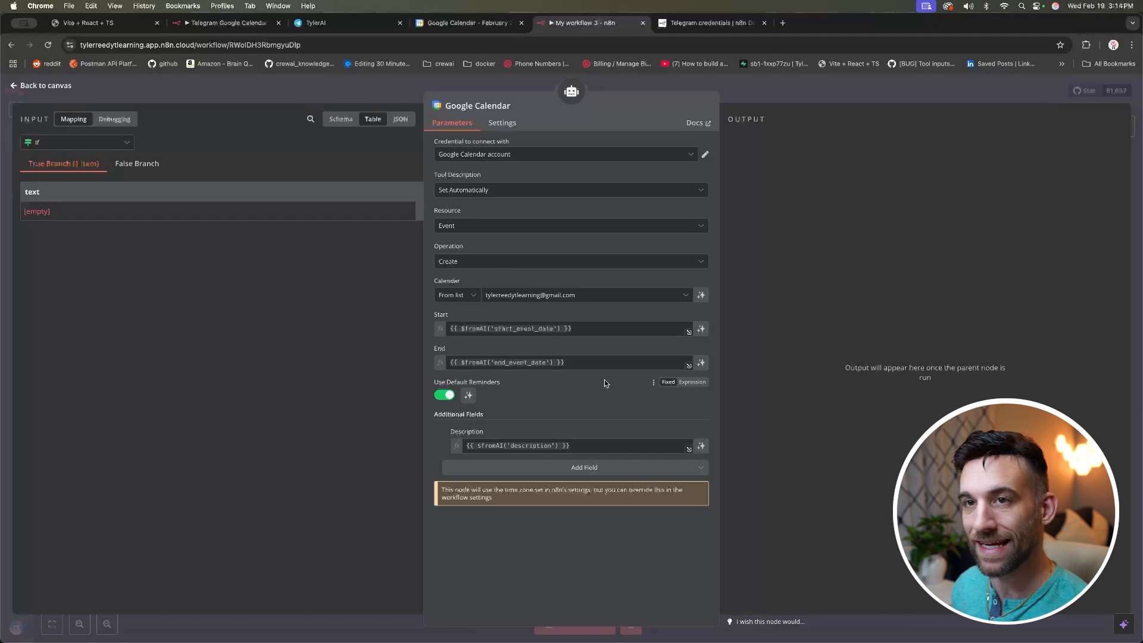
# Step: Start a workflow test run from the canvas, then bring up the TylerAI Telegram bot chat
pyautogui.click(151, 86)
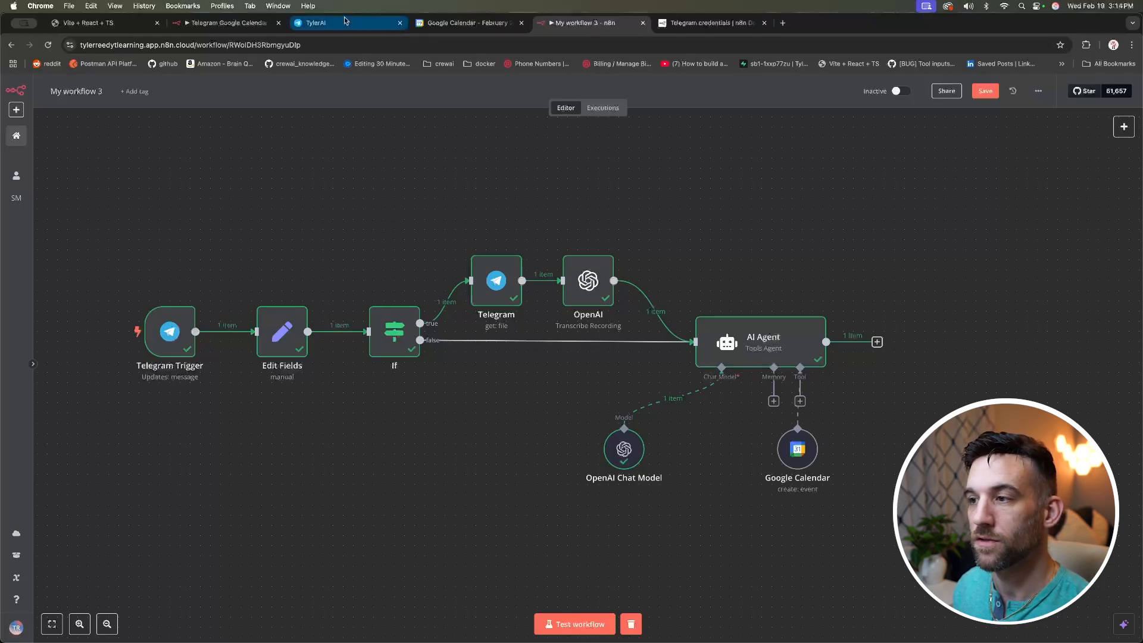
pyautogui.click(575, 623)
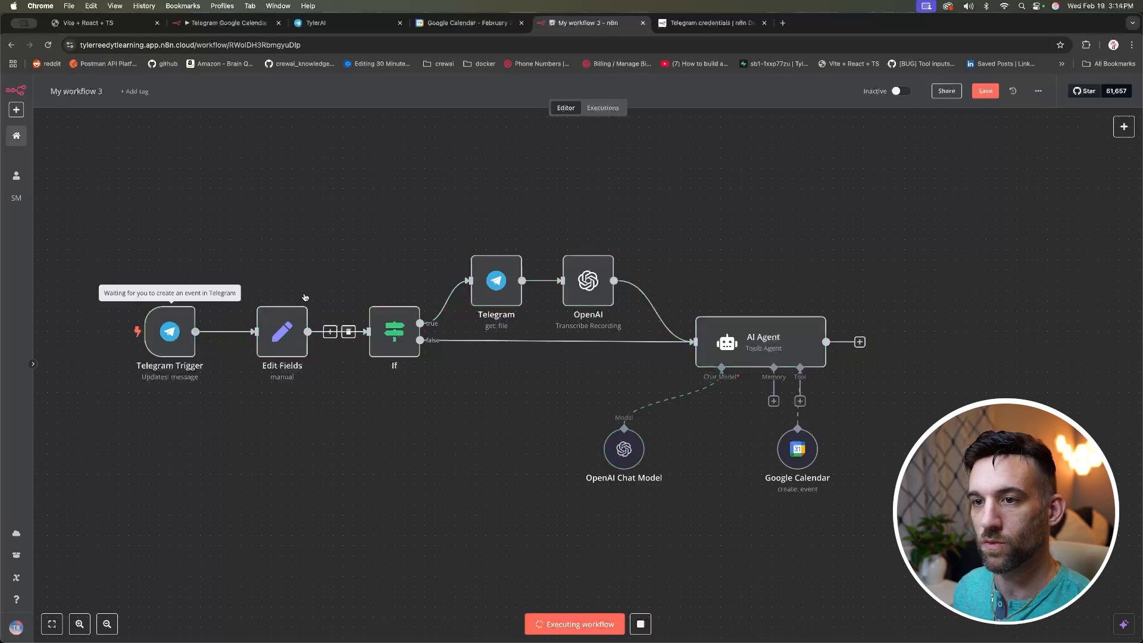
pyautogui.click(366, 25)
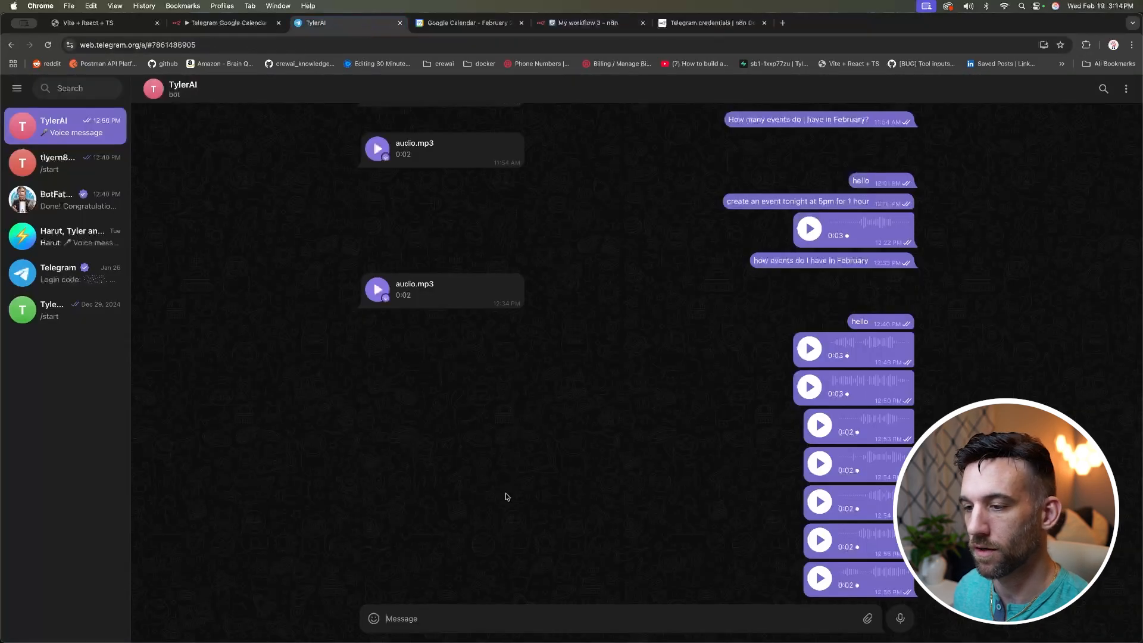
# Step: Ask the bot to create a 30-minute testing123 event tomorrow at 3pm, then inspect the AI Agent run
pyautogui.write('can you c')
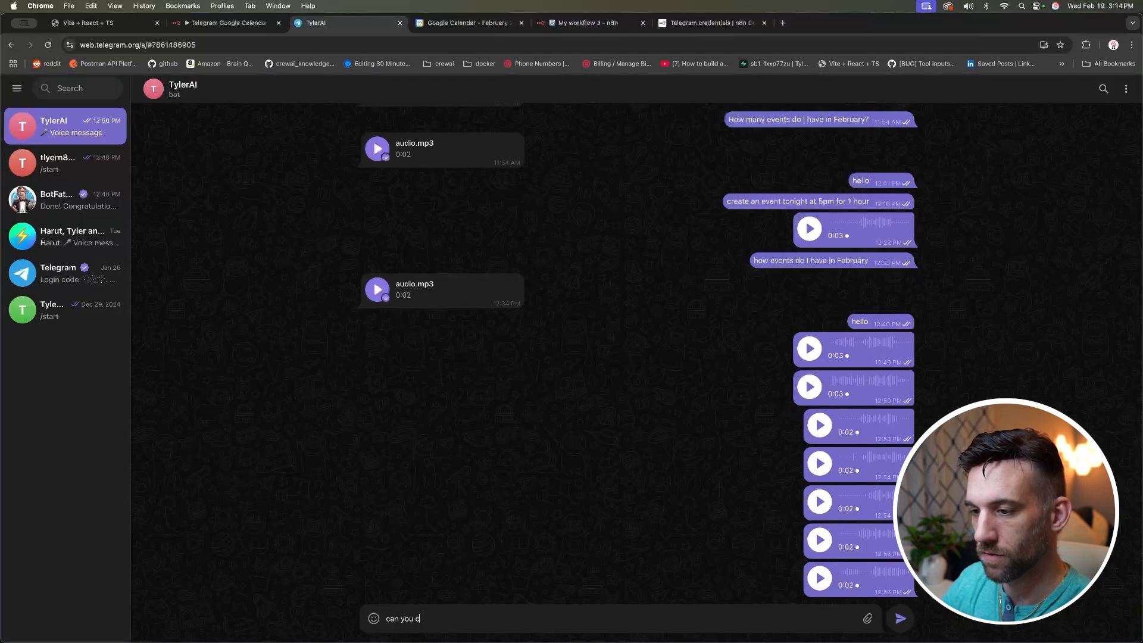
pyautogui.write('reate an event')
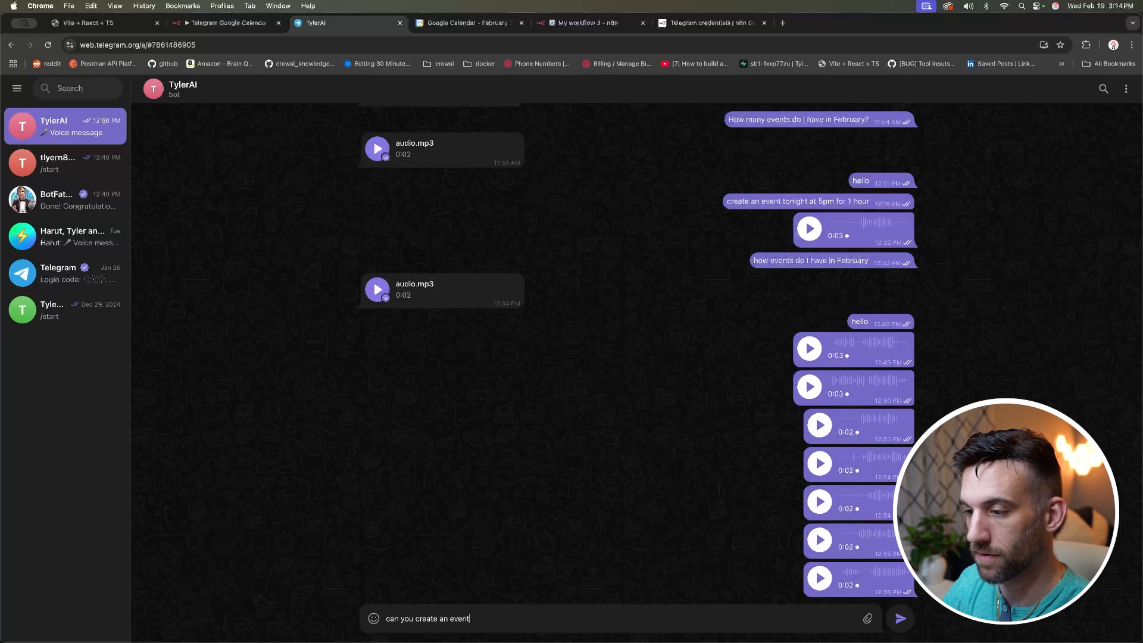
pyautogui.write(' title testing123')
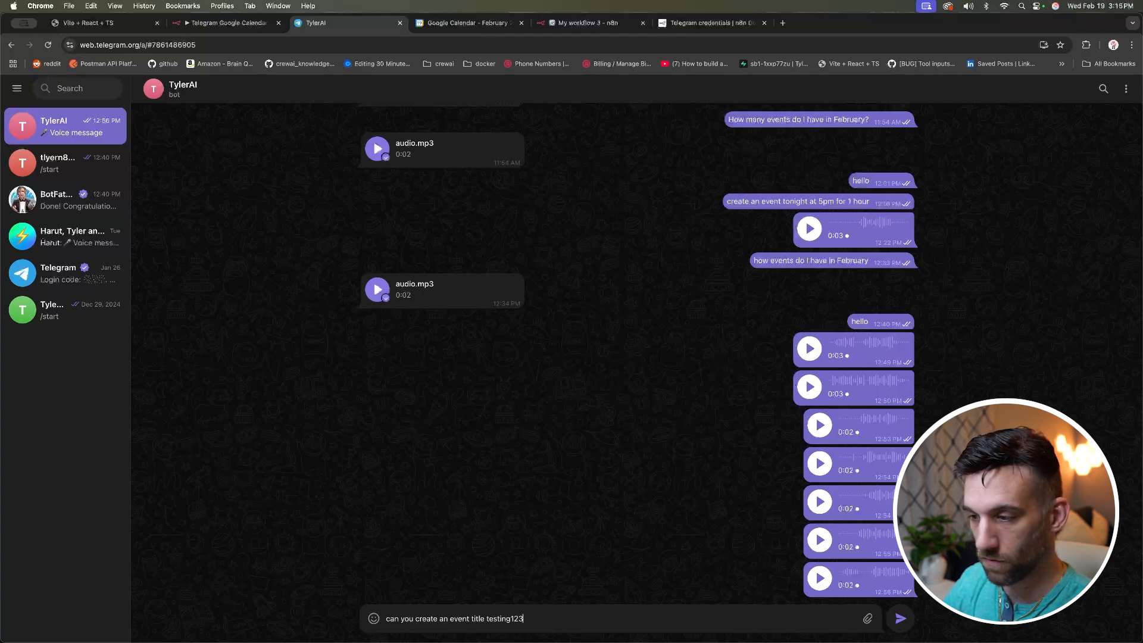
pyautogui.write(' for tomorrow ')
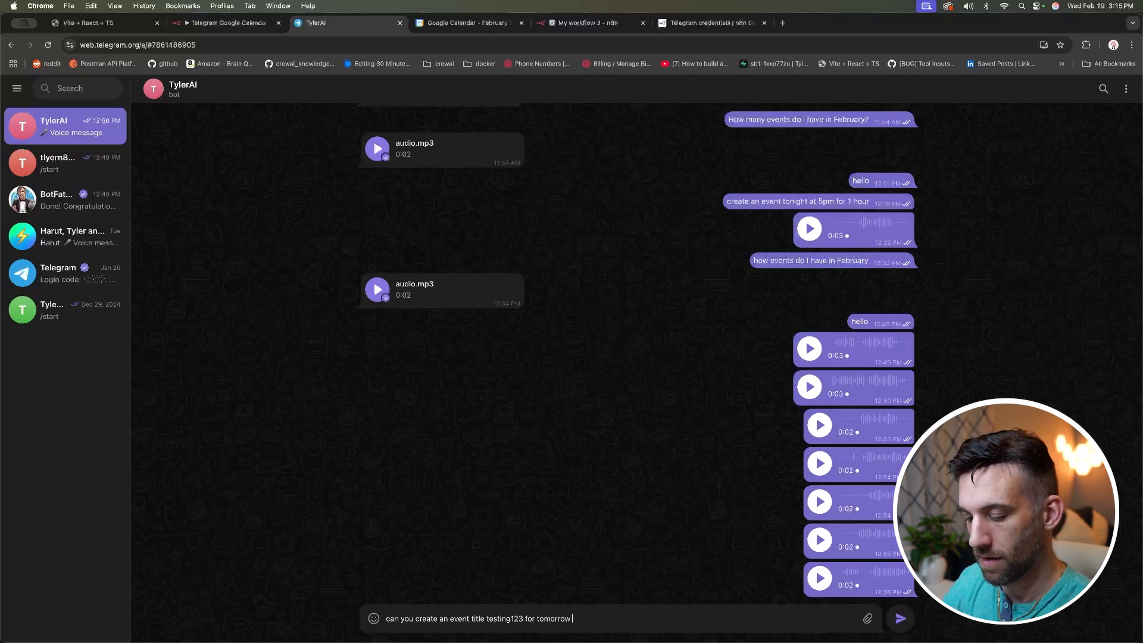
pyautogui.write('at 3pm')
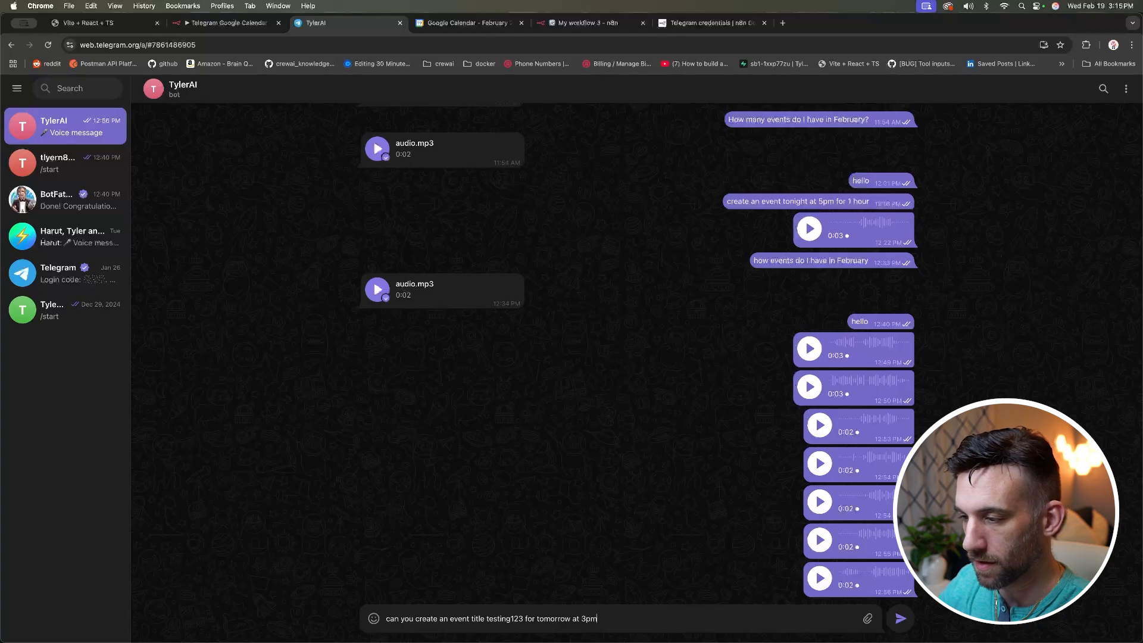
pyautogui.write(' and it will ')
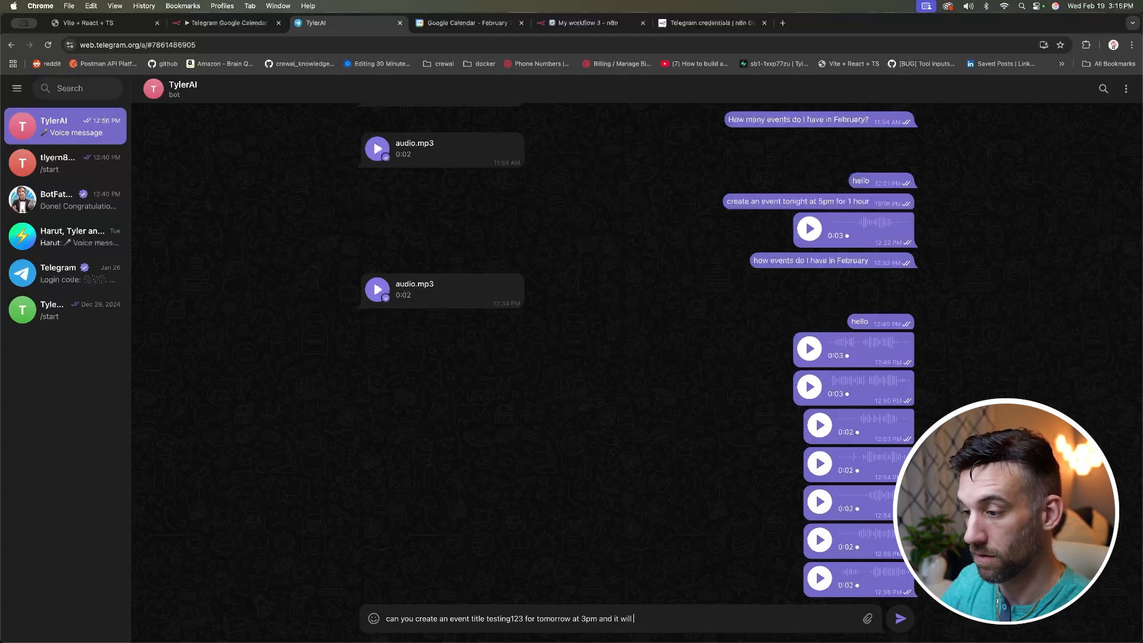
pyautogui.write('last 30 minute')
pyautogui.press('Return')
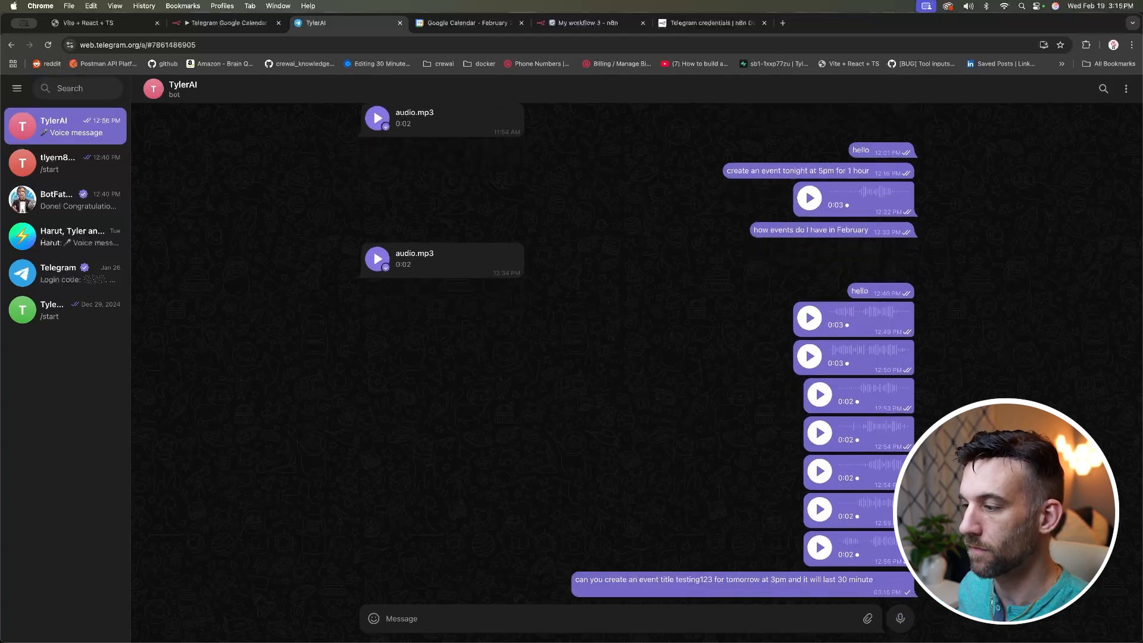
pyautogui.click(586, 23)
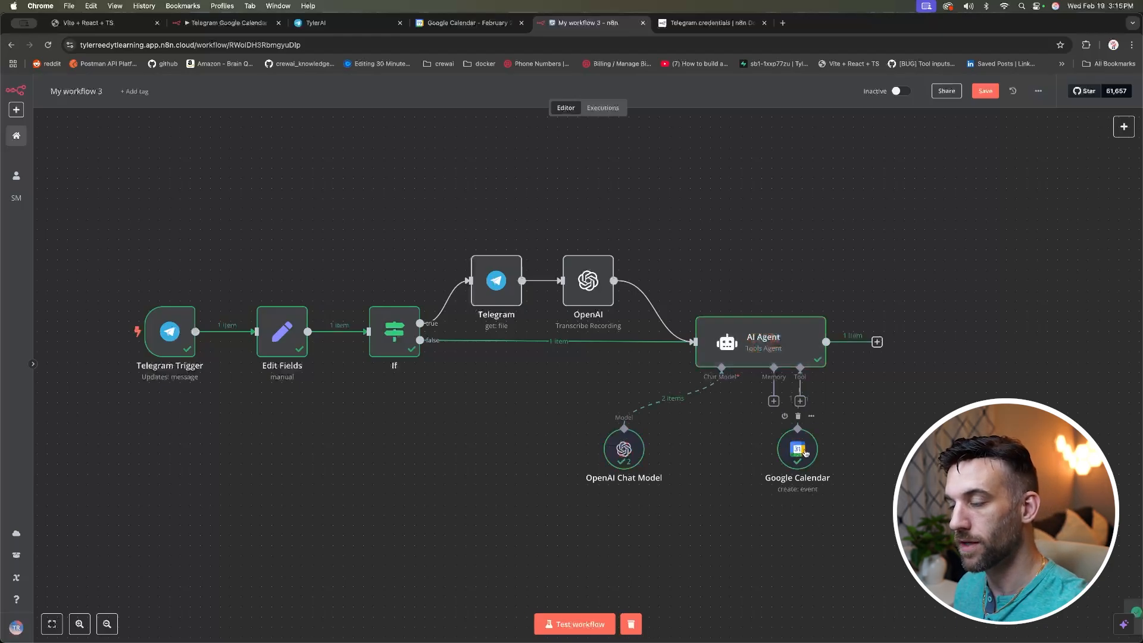
pyautogui.doubleClick(779, 344)
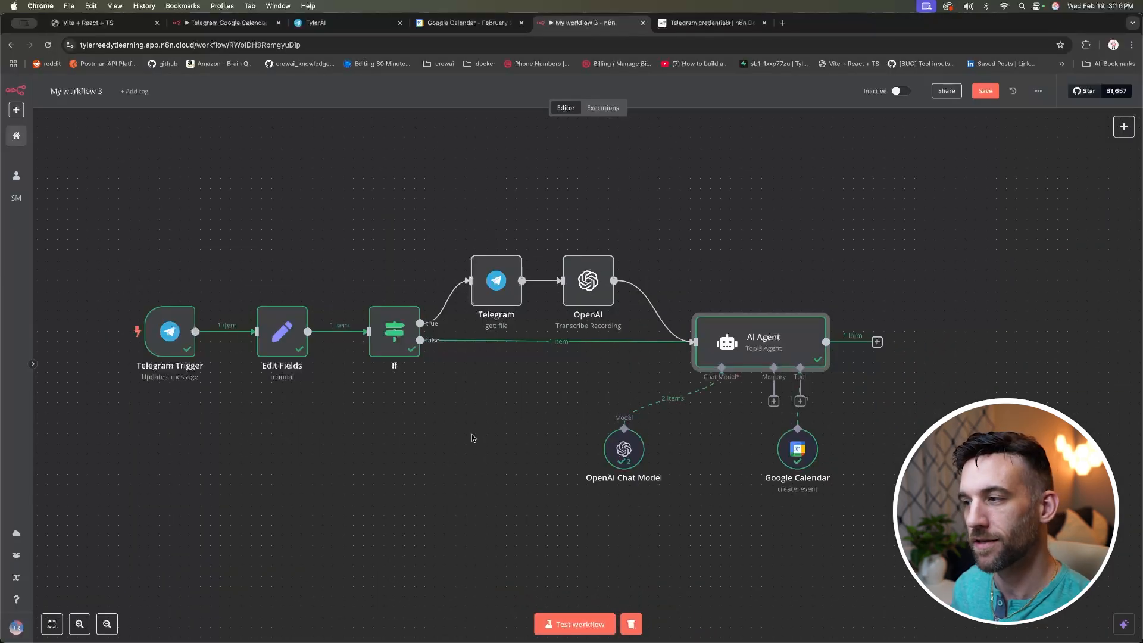
pyautogui.doubleClick(797, 450)
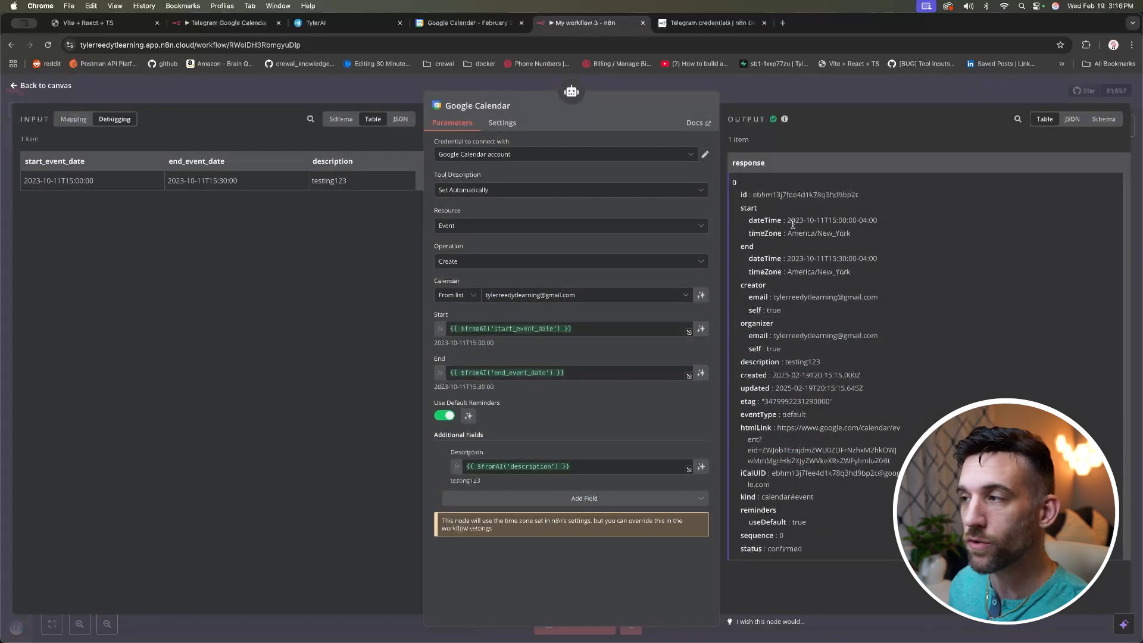
pyautogui.moveTo(787, 221); pyautogui.dragTo(826, 220)
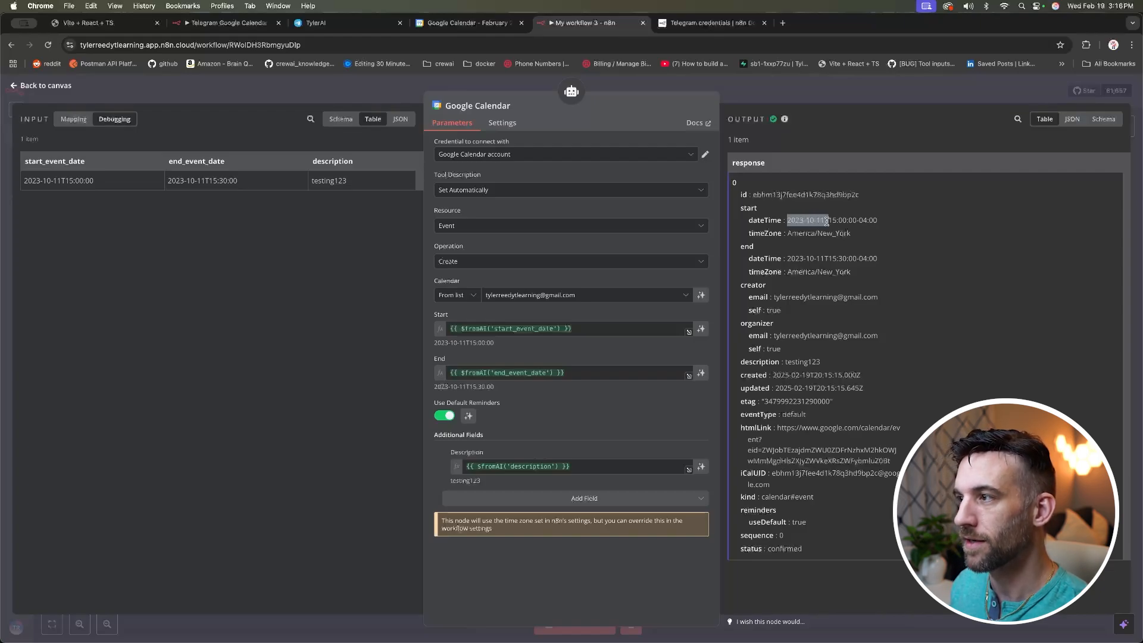
pyautogui.click(813, 258)
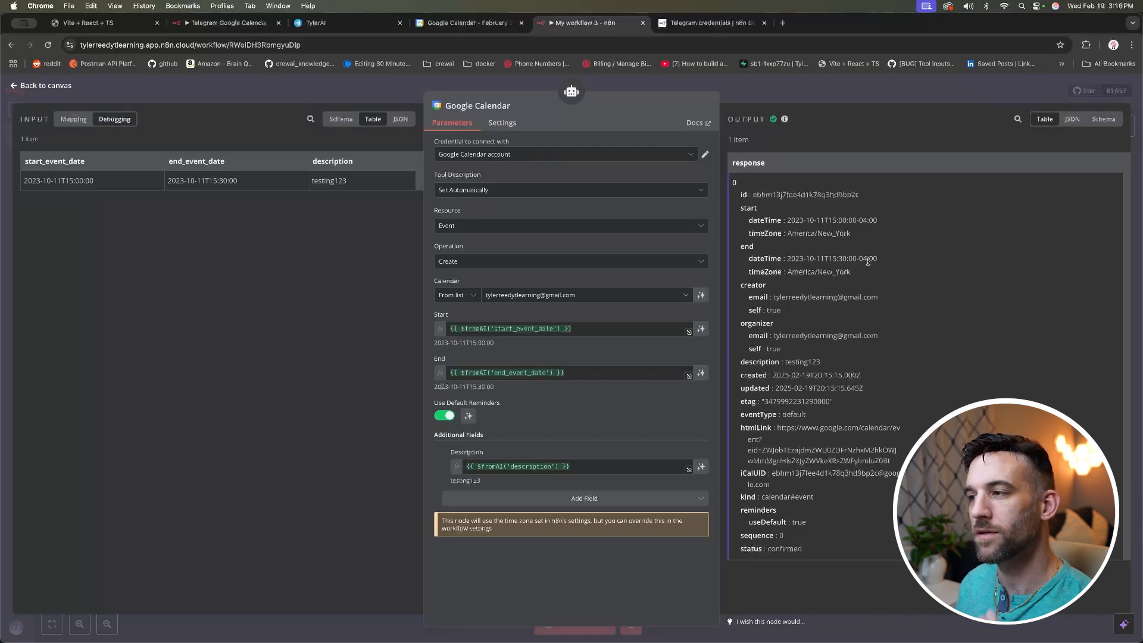
pyautogui.click(288, 87)
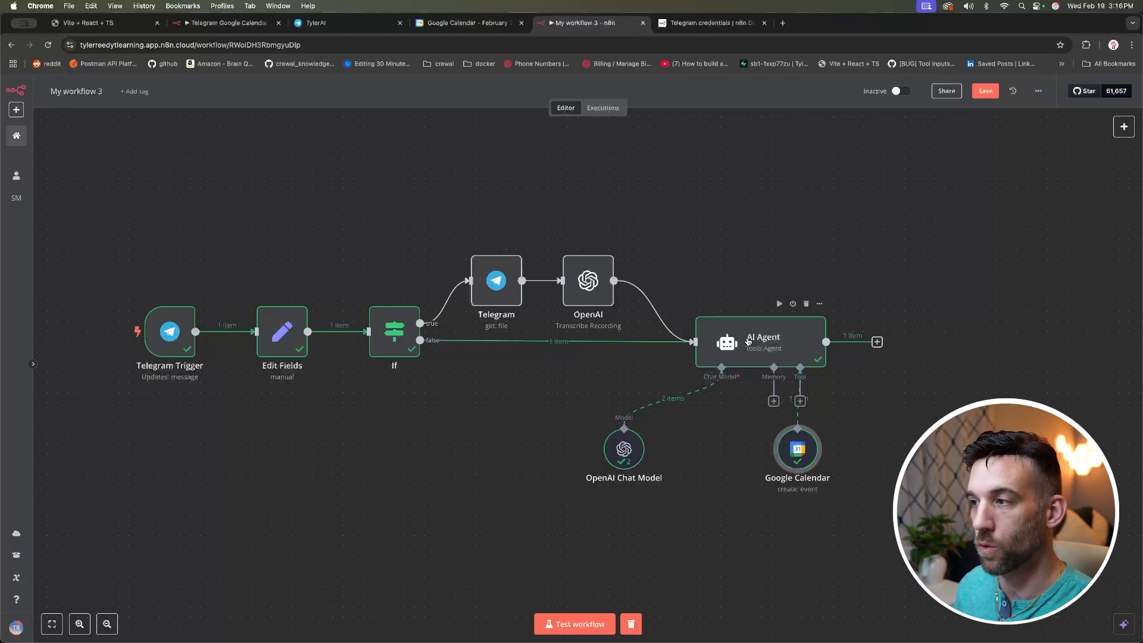
pyautogui.doubleClick(795, 344)
# Step: Give the AI Agent a System Message expression 'Todays date is {{ $now }}'
pyautogui.click(564, 340)
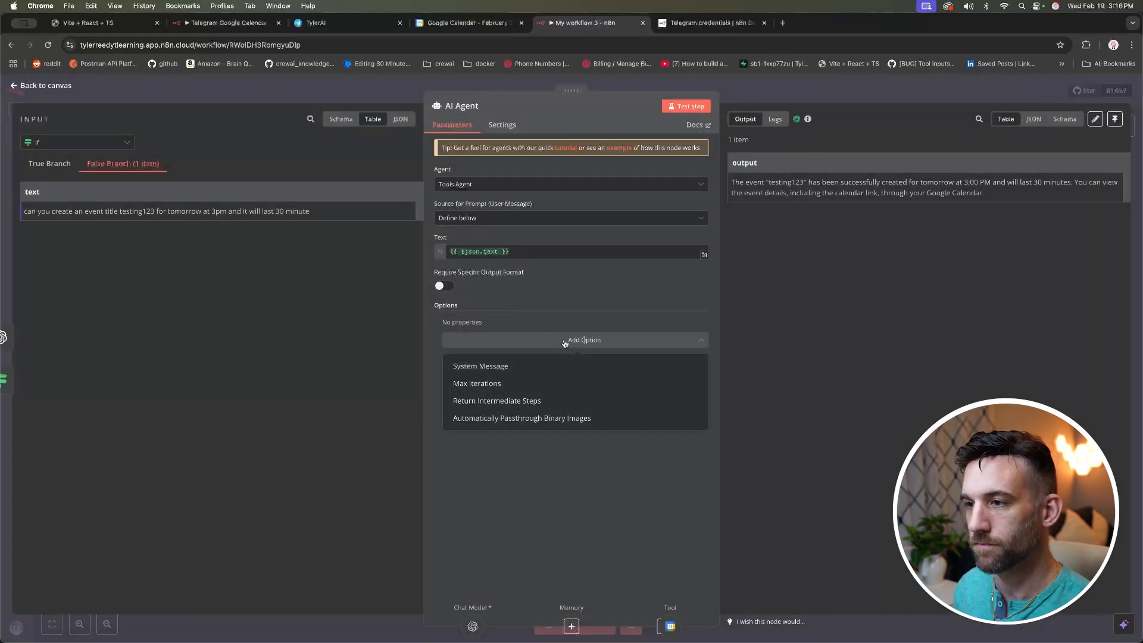
pyautogui.click(484, 366)
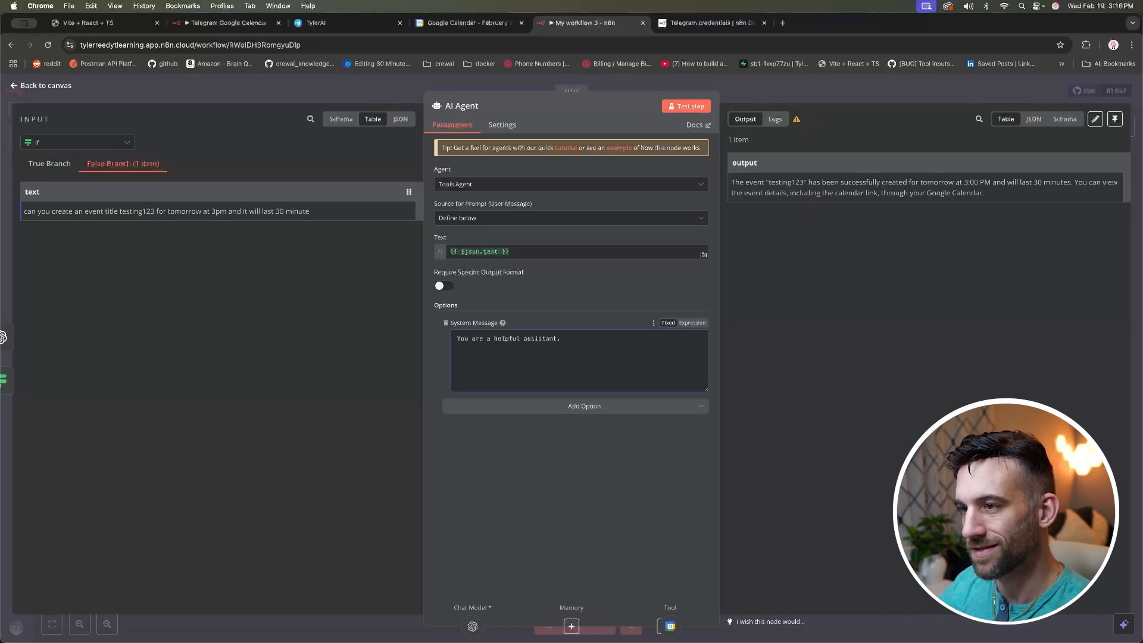
pyautogui.click(693, 323)
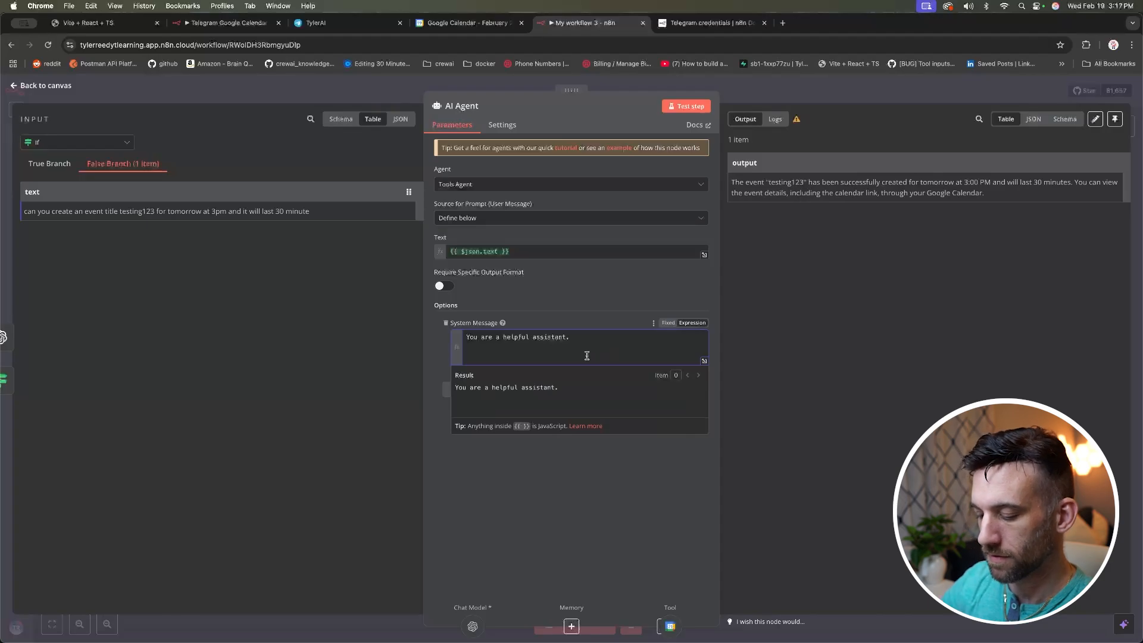
pyautogui.write('Todays date is')
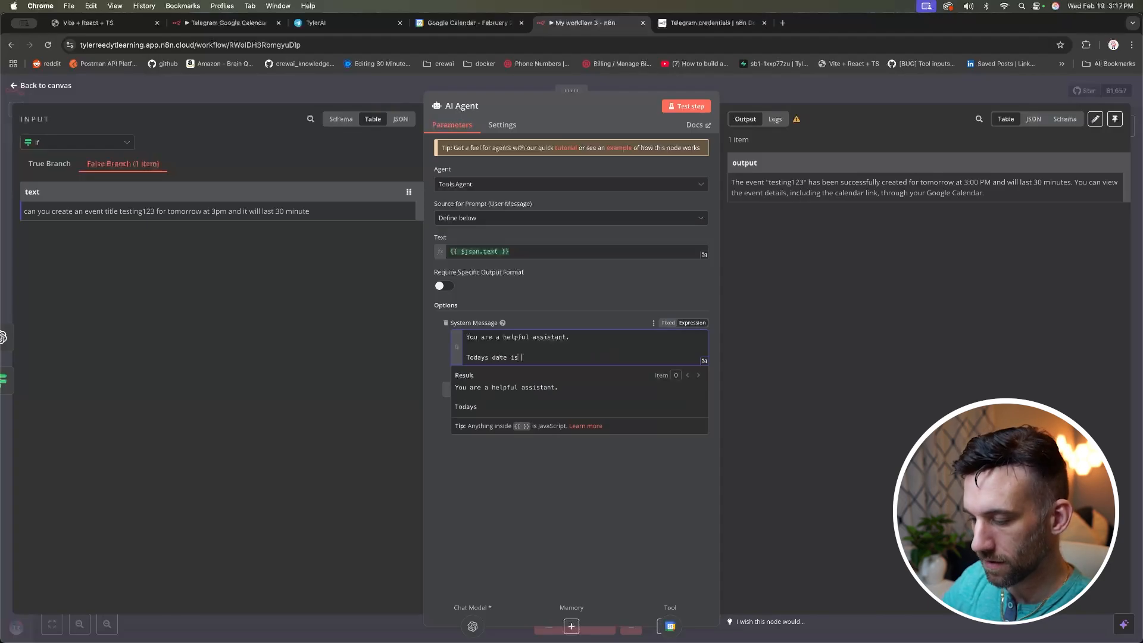
pyautogui.write(' {{')
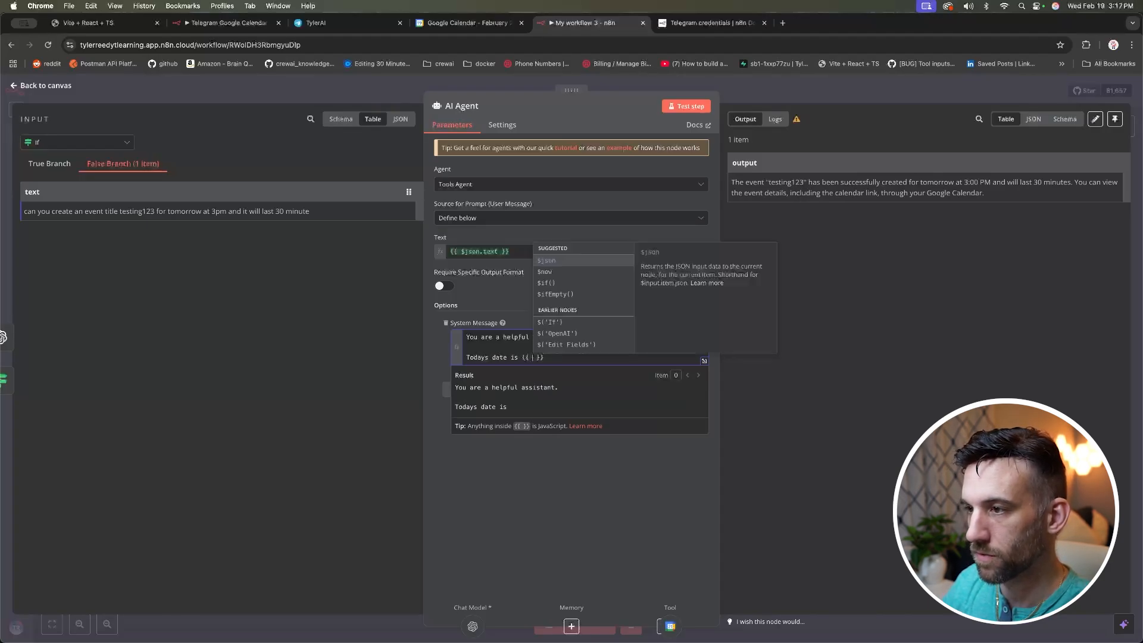
pyautogui.press('Down')
pyautogui.press('Return')
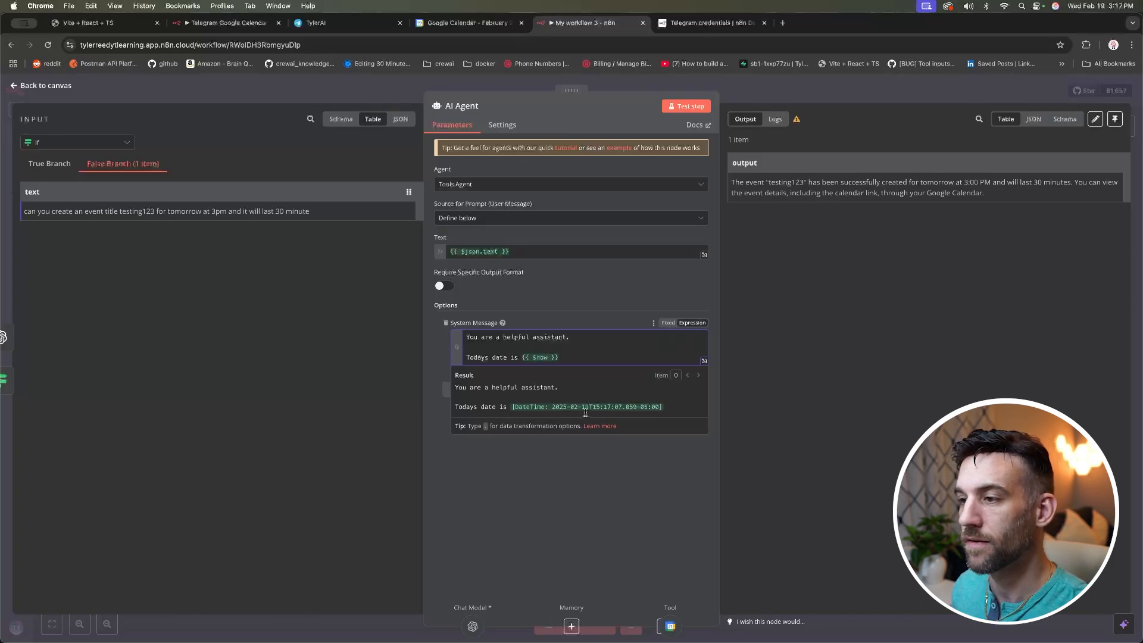
pyautogui.click(631, 450)
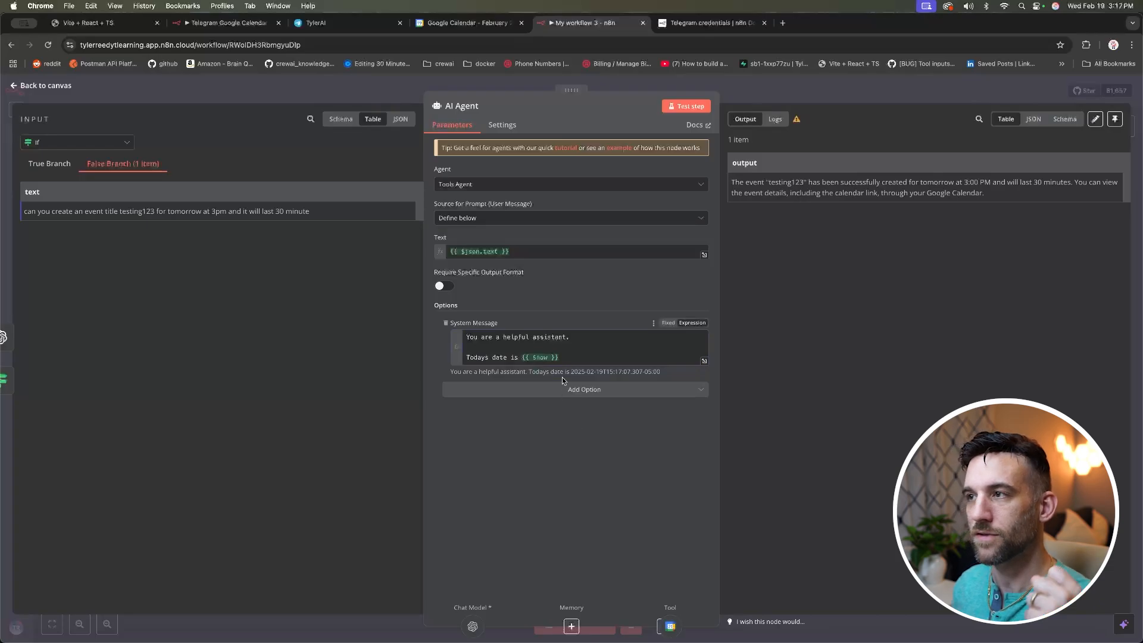
pyautogui.click(70, 88)
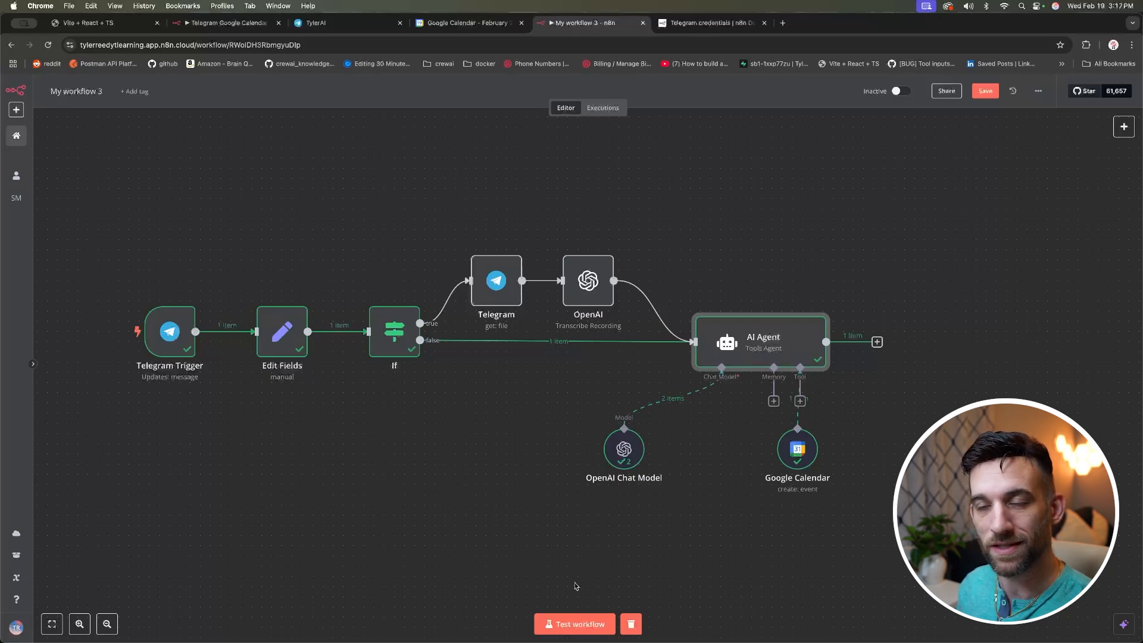
# Step: Check the result of the Google Calendar tool's Start time expression
pyautogui.doubleClick(798, 454)
pyautogui.click(480, 329)
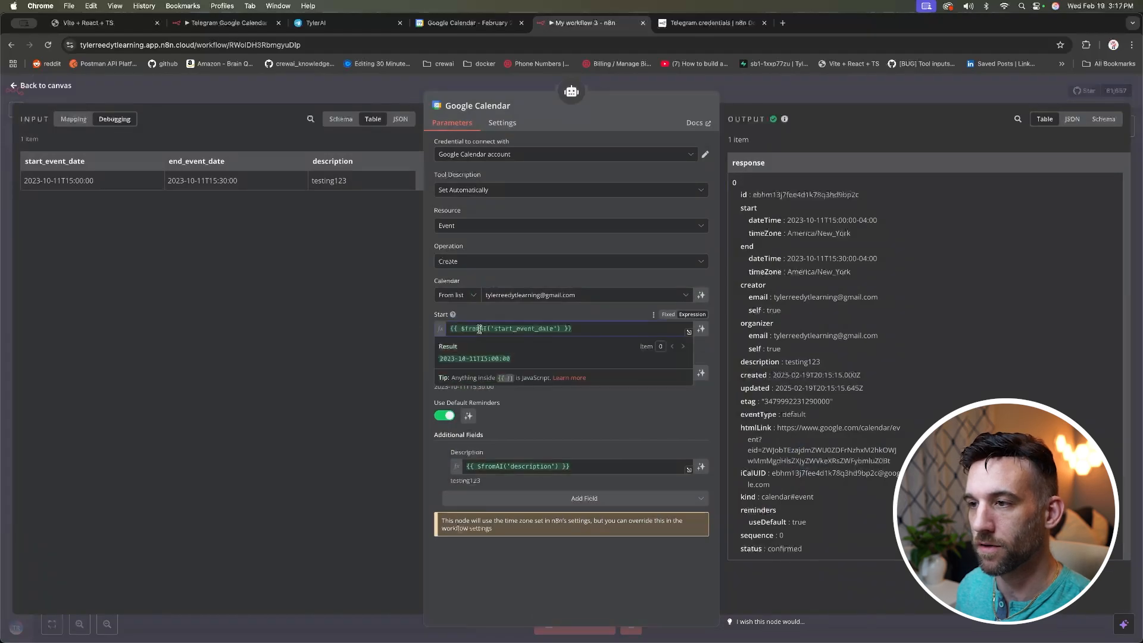
pyautogui.click(318, 316)
pyautogui.click(183, 80)
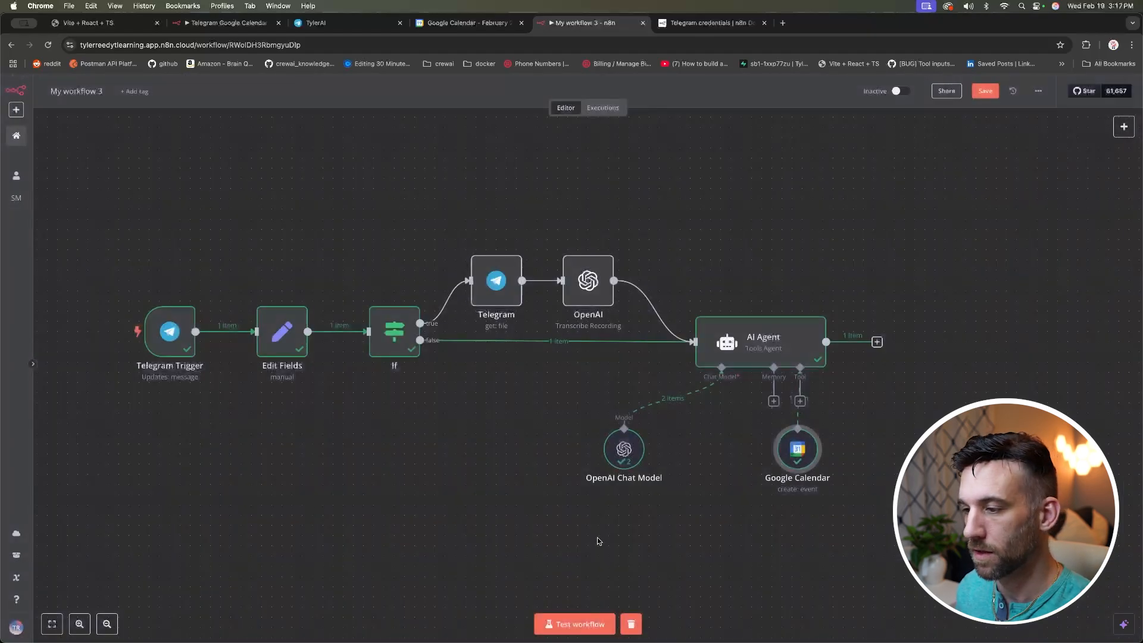
# Step: Start a test run and resend the copied testing123 event request to the Telegram bot
pyautogui.click(587, 631)
pyautogui.press('super+3')
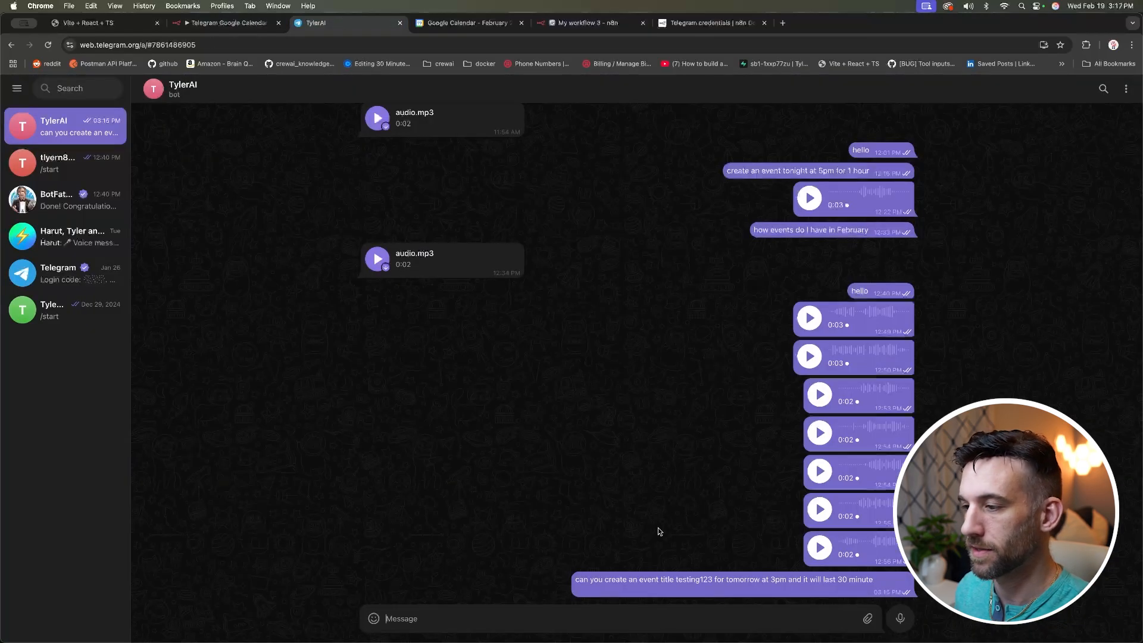
pyautogui.moveTo(874, 581); pyautogui.dragTo(584, 581)
pyautogui.press('super+c')
pyautogui.click(586, 614)
pyautogui.press('super+v')
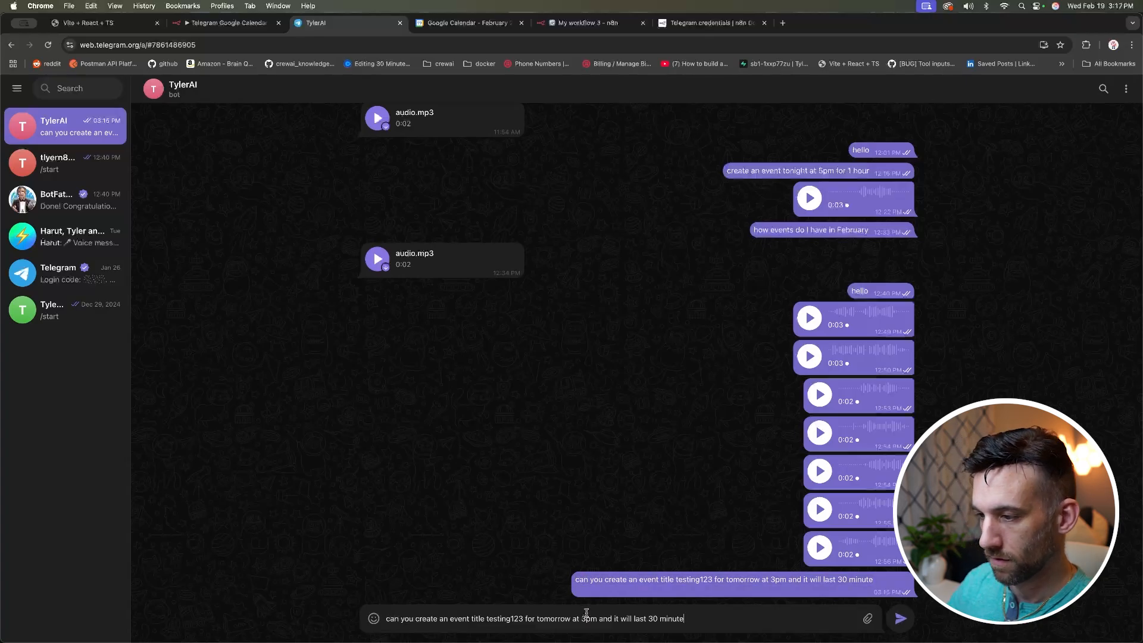
pyautogui.press('Return')
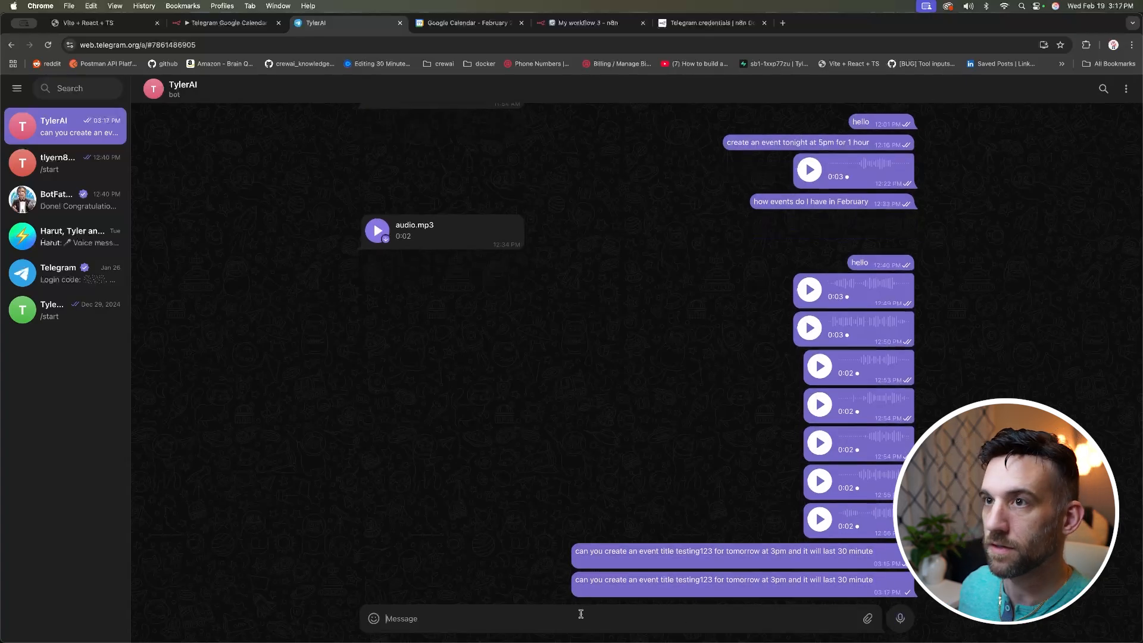
pyautogui.click(443, 25)
# Step: Watch the n8n run complete through the AI Agent and calendar tool, then view Google Calendar
pyautogui.hotkey('ctrl', 'Tab')
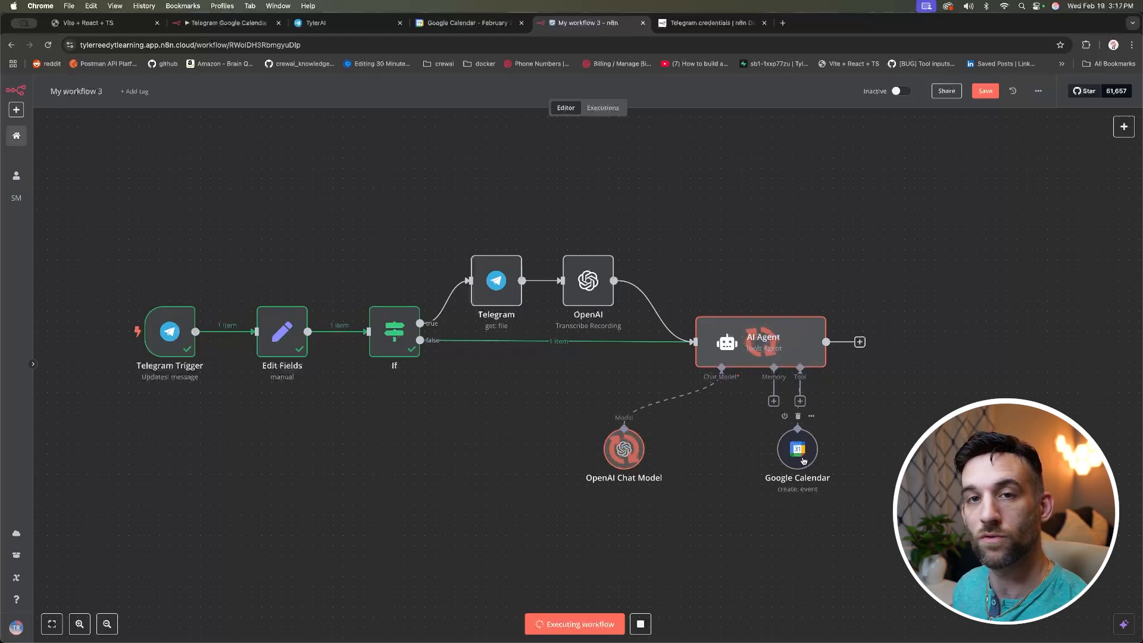
pyautogui.scroll(-1, 803, 461)
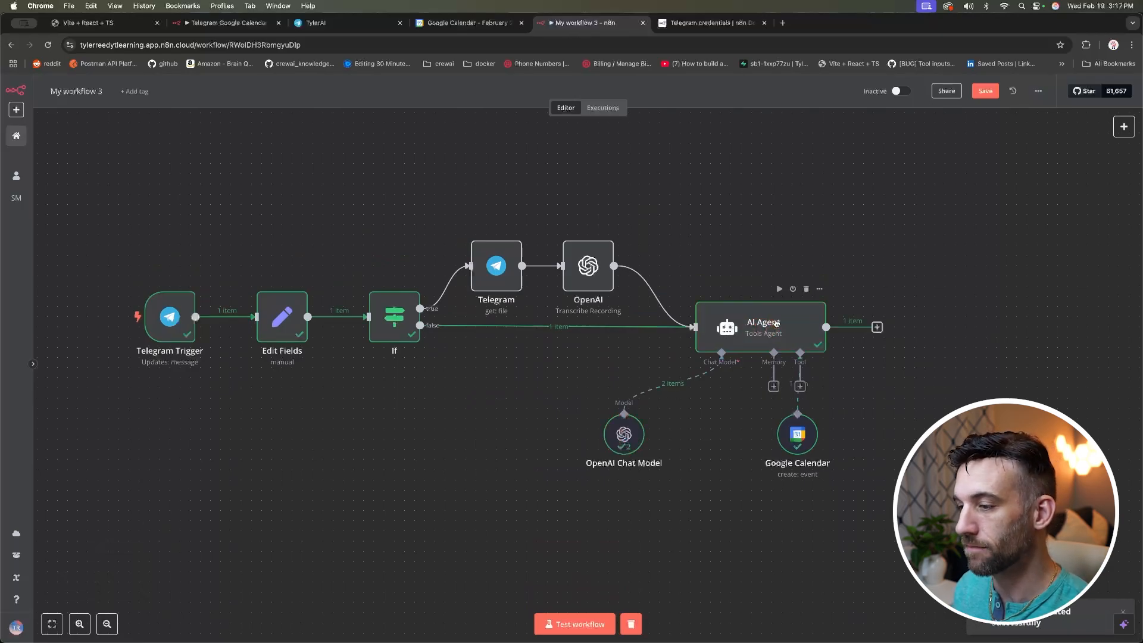
pyautogui.click(452, 24)
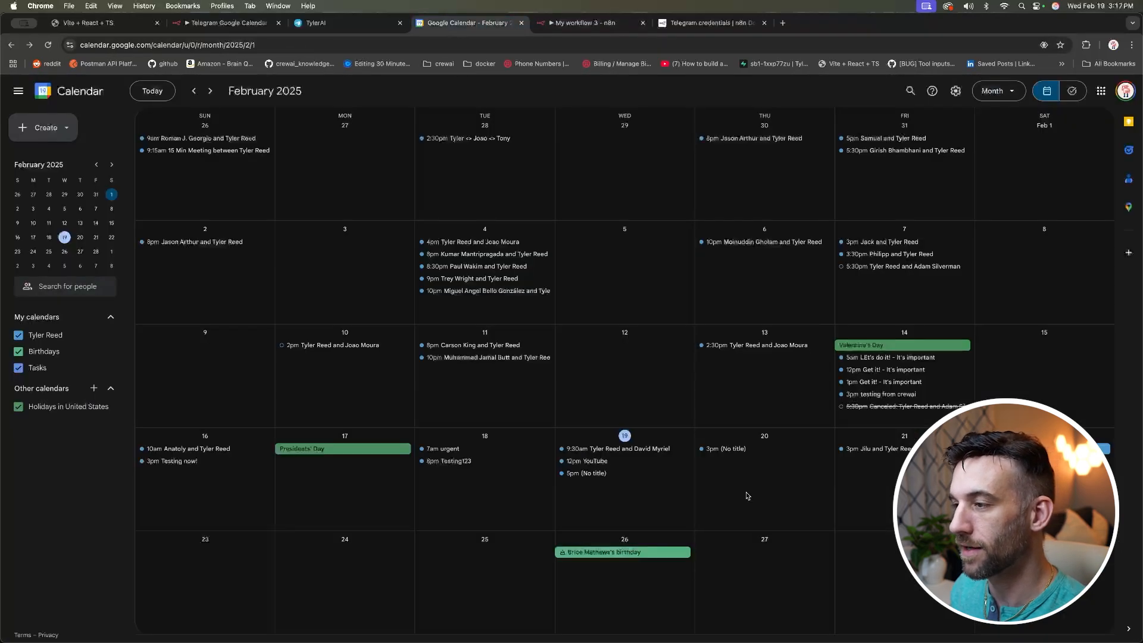
# Step: Open the Feb 20 (No title) event and review its testing123 description, reminder and 3:00–3:30pm time
pyautogui.click(729, 455)
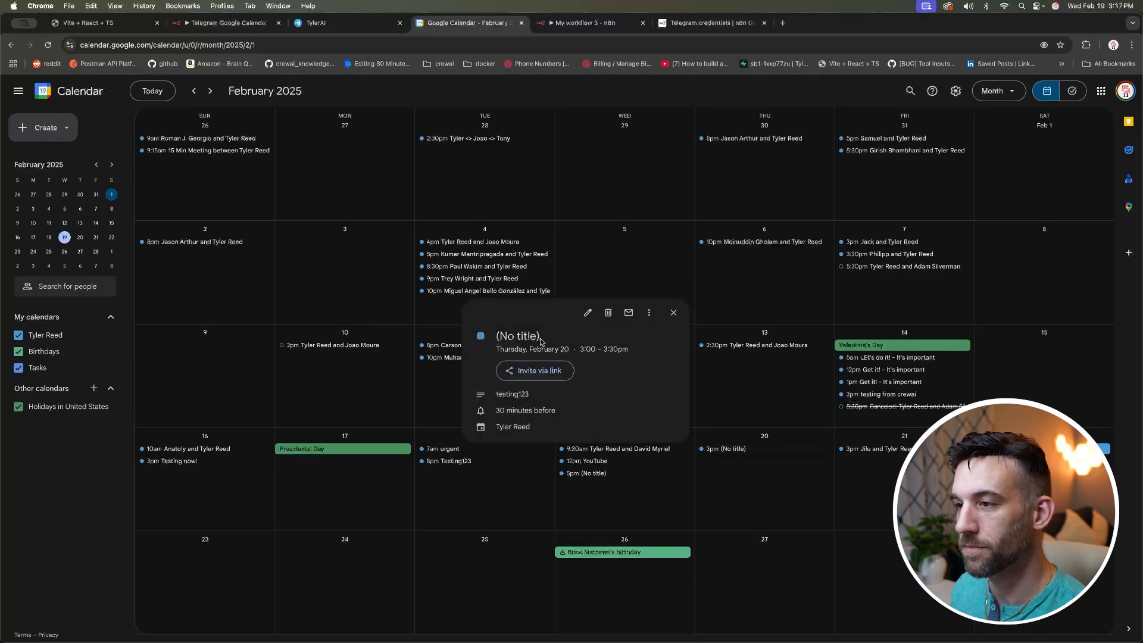
pyautogui.moveTo(529, 396); pyautogui.dragTo(494, 395)
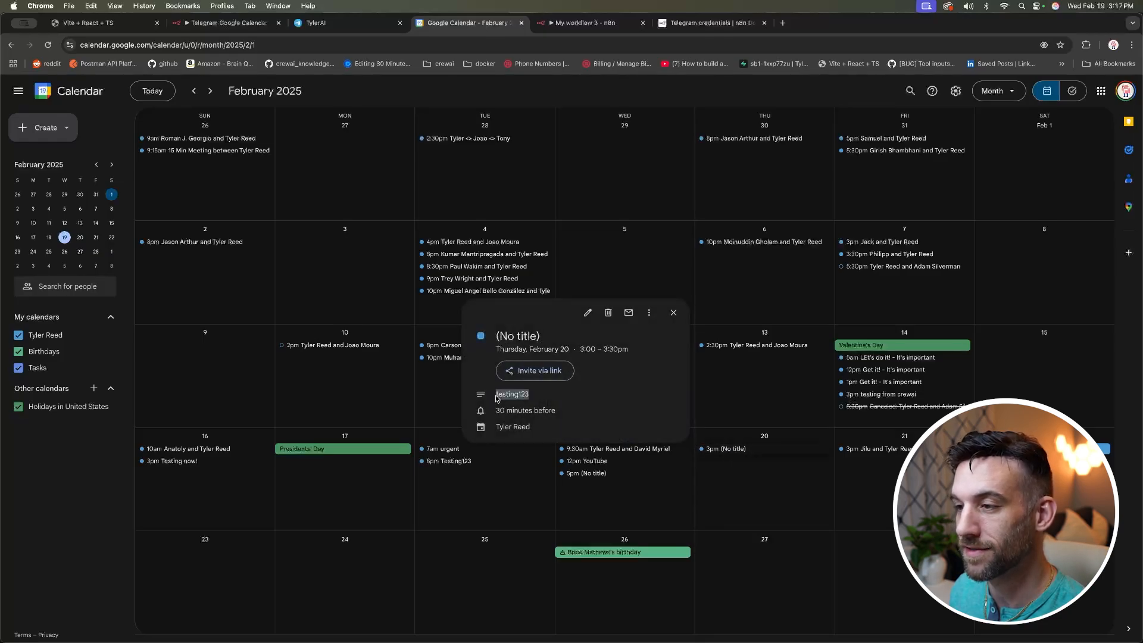
pyautogui.moveTo(586, 411); pyautogui.dragTo(501, 410)
pyautogui.moveTo(629, 350); pyautogui.dragTo(584, 351)
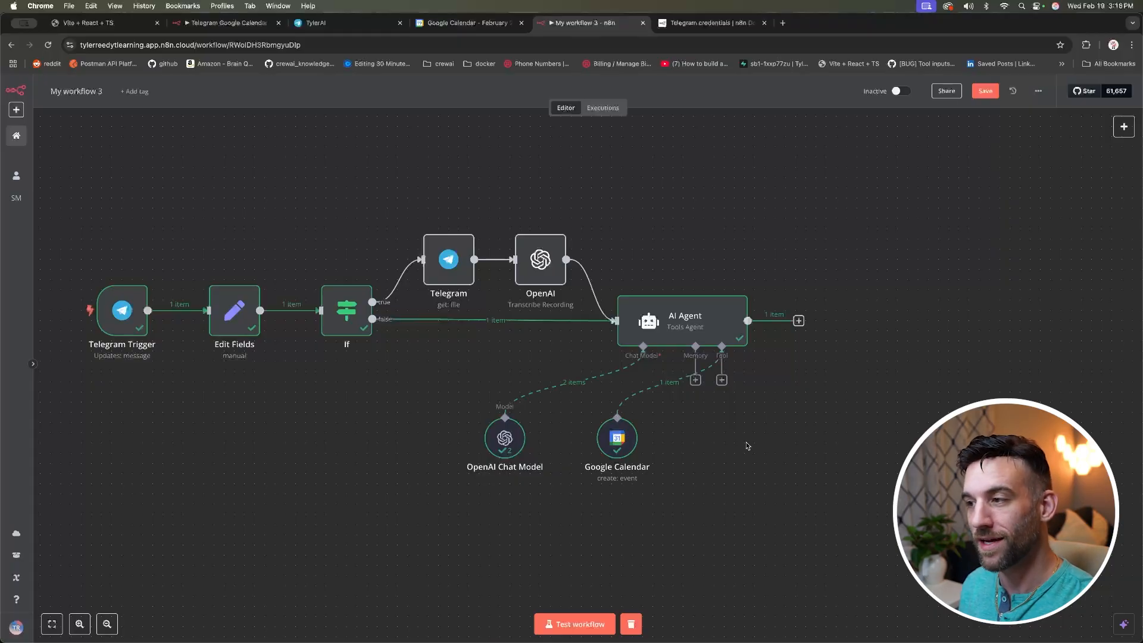
# Step: Add a Google Calendar tool to the AI Agent with the Get operation on the user's own calendar
pyautogui.click(722, 381)
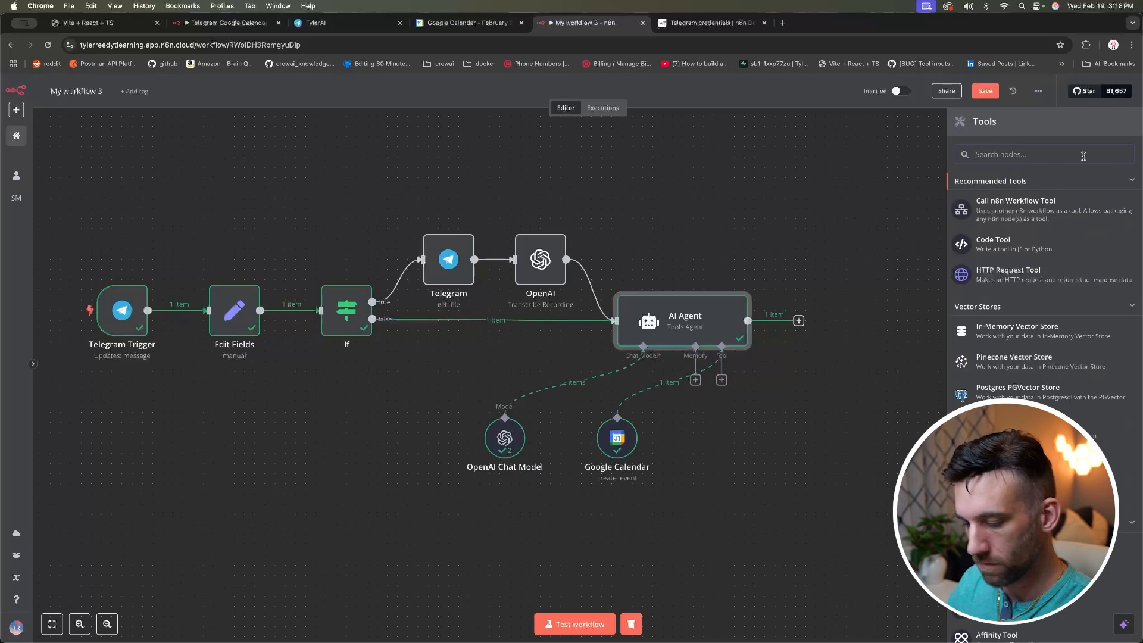
pyautogui.write('calend')
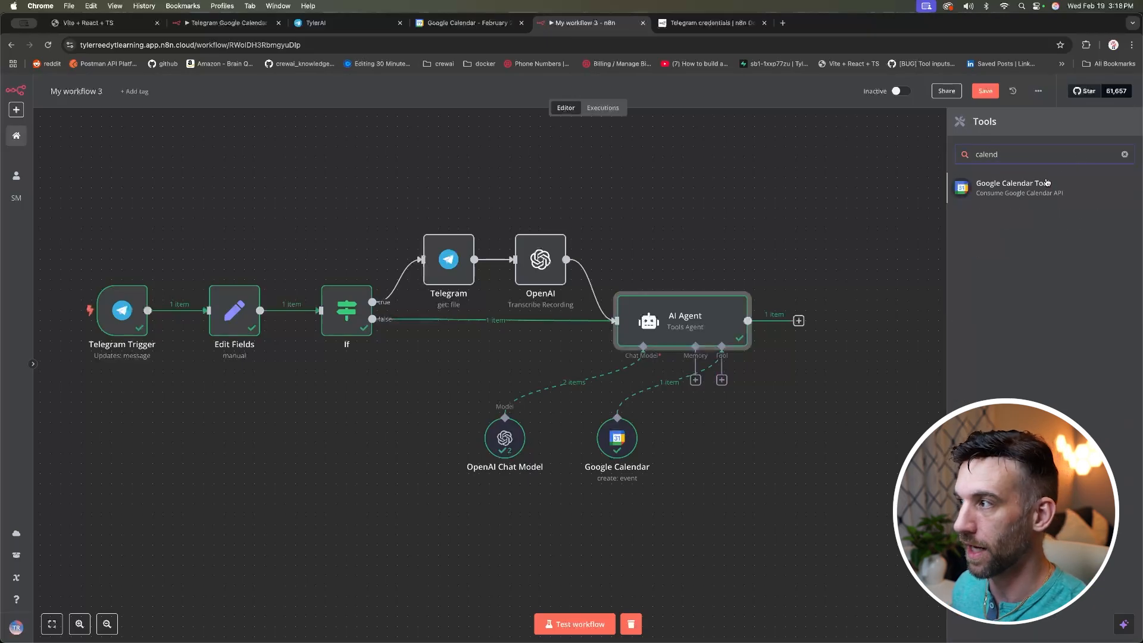
pyautogui.press('Return')
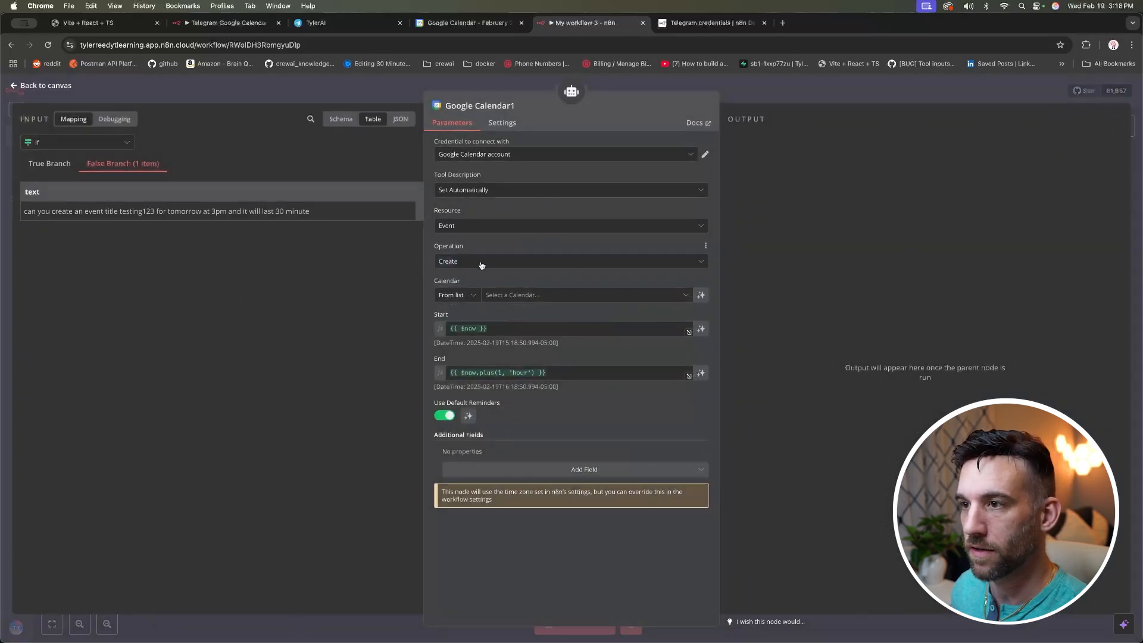
pyautogui.click(481, 265)
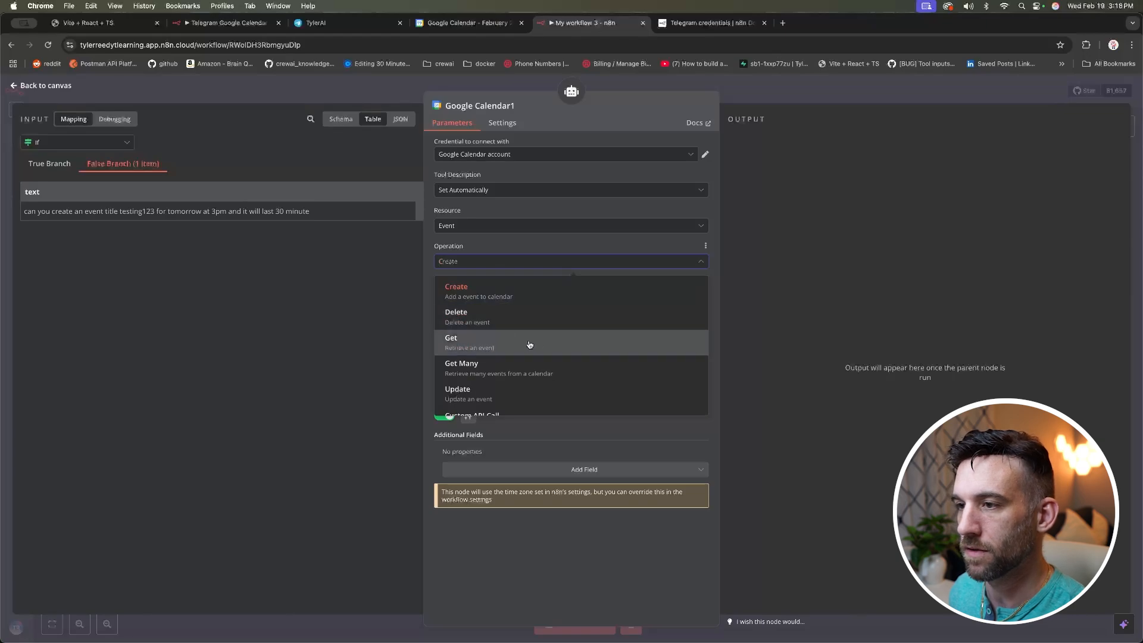
pyautogui.click(551, 345)
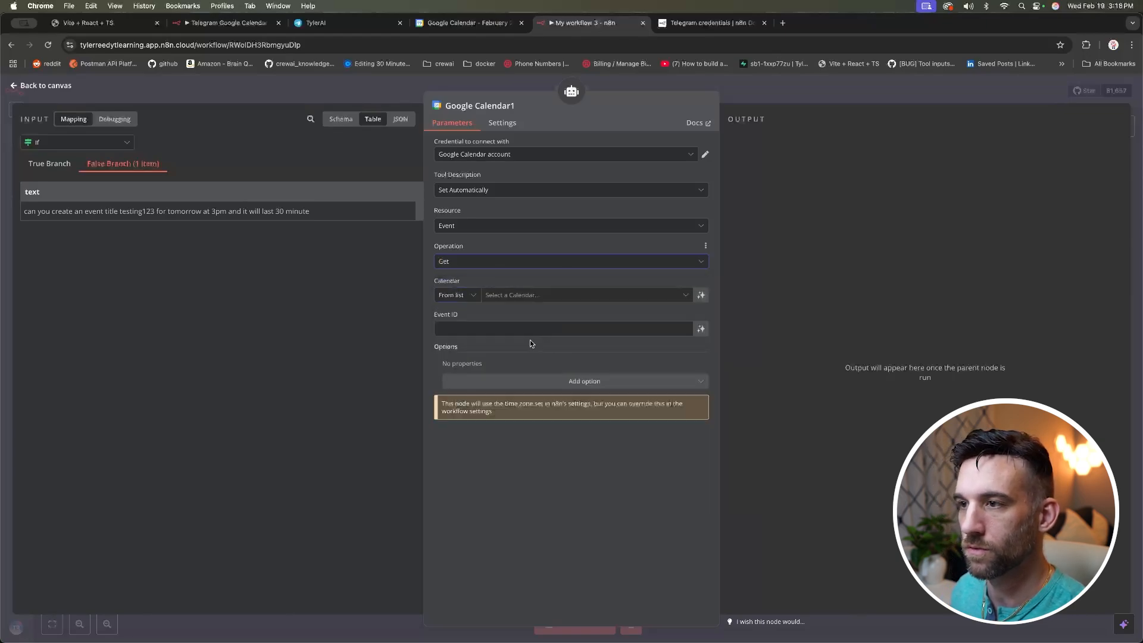
pyautogui.click(516, 299)
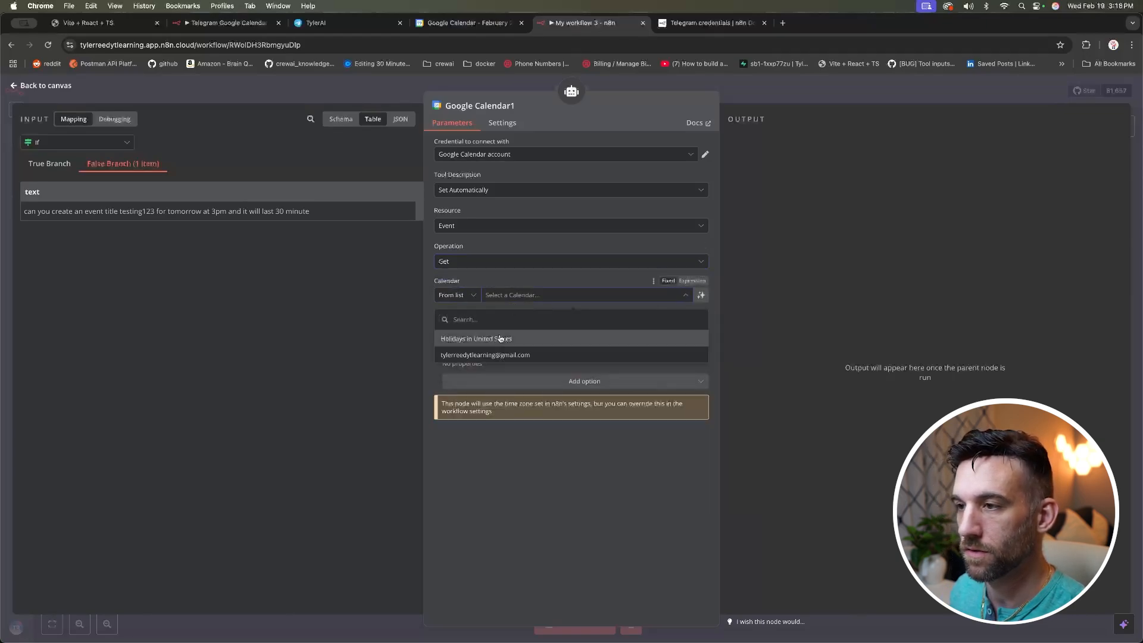
pyautogui.click(506, 356)
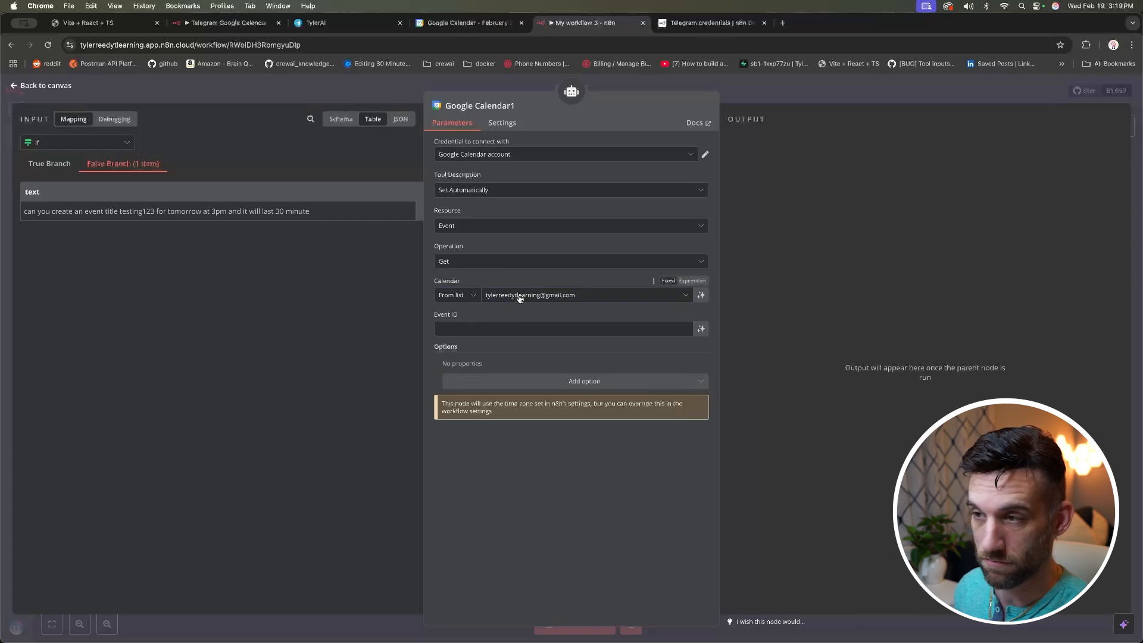
# Step: Set its Event ID to the expression {{ $fromAI('event_id') }}
pyautogui.click(496, 326)
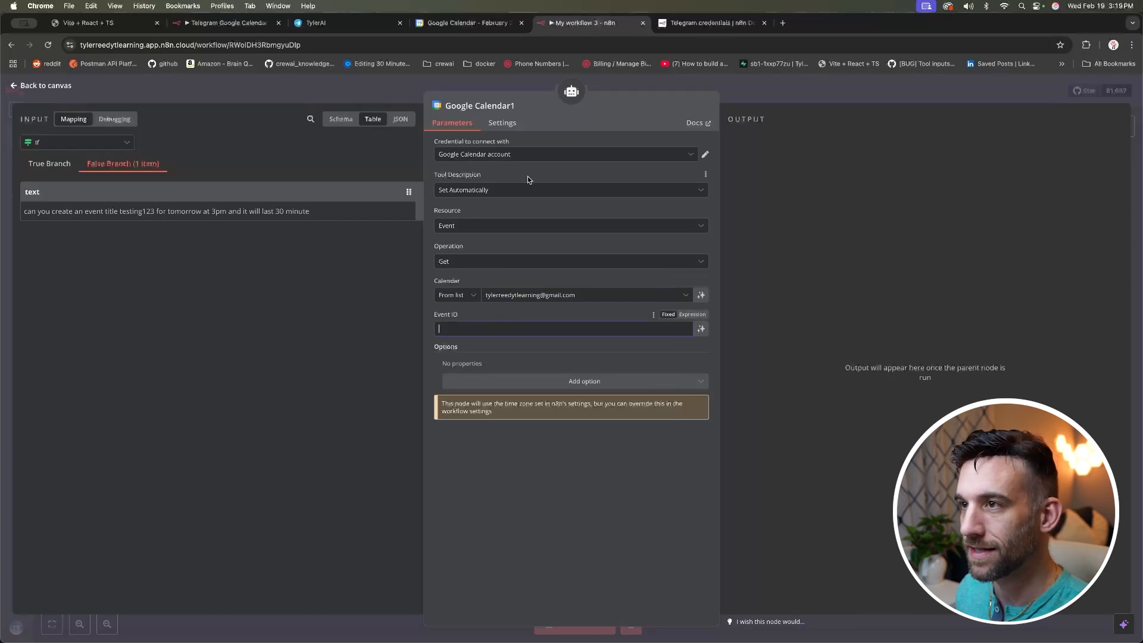
pyautogui.click(692, 315)
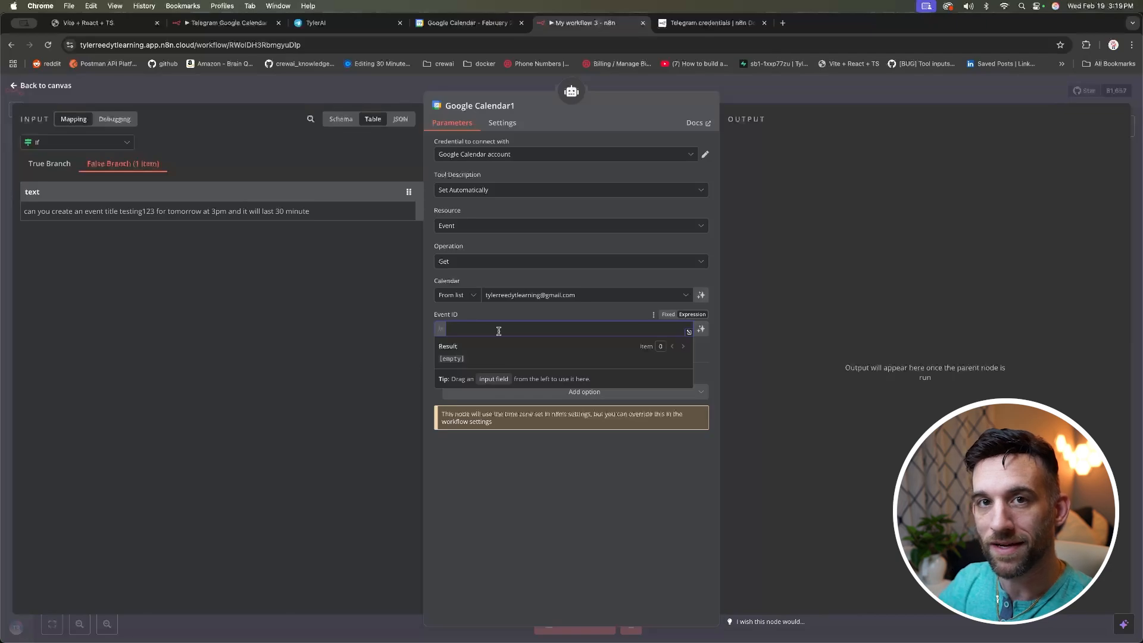
pyautogui.write('{{ ')
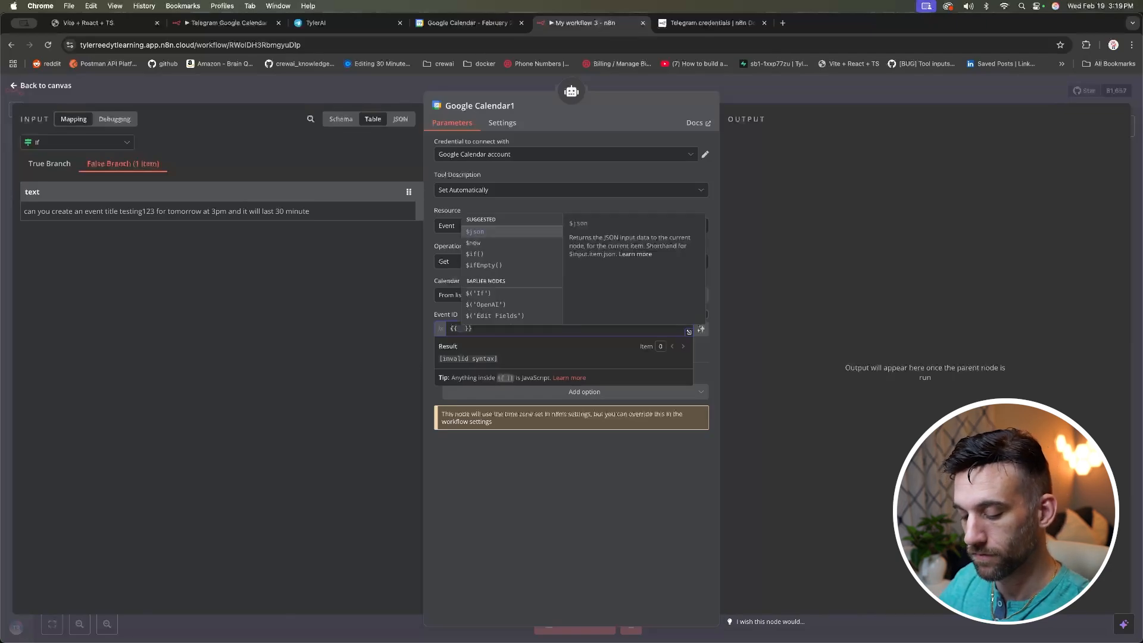
pyautogui.write("$fromAI('")
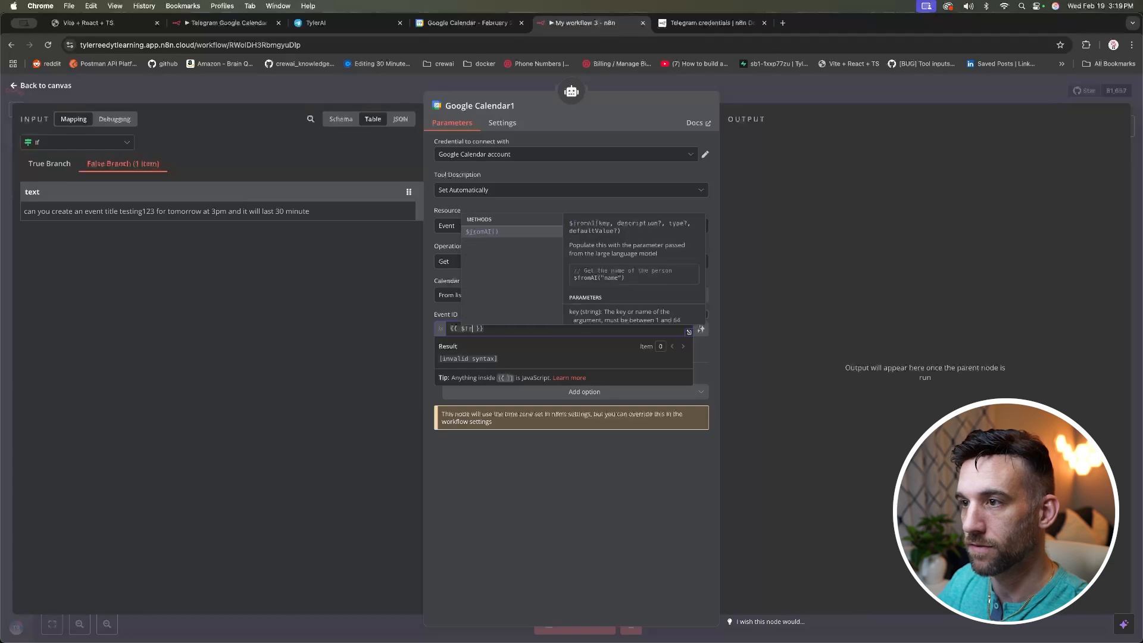
pyautogui.write('eve')
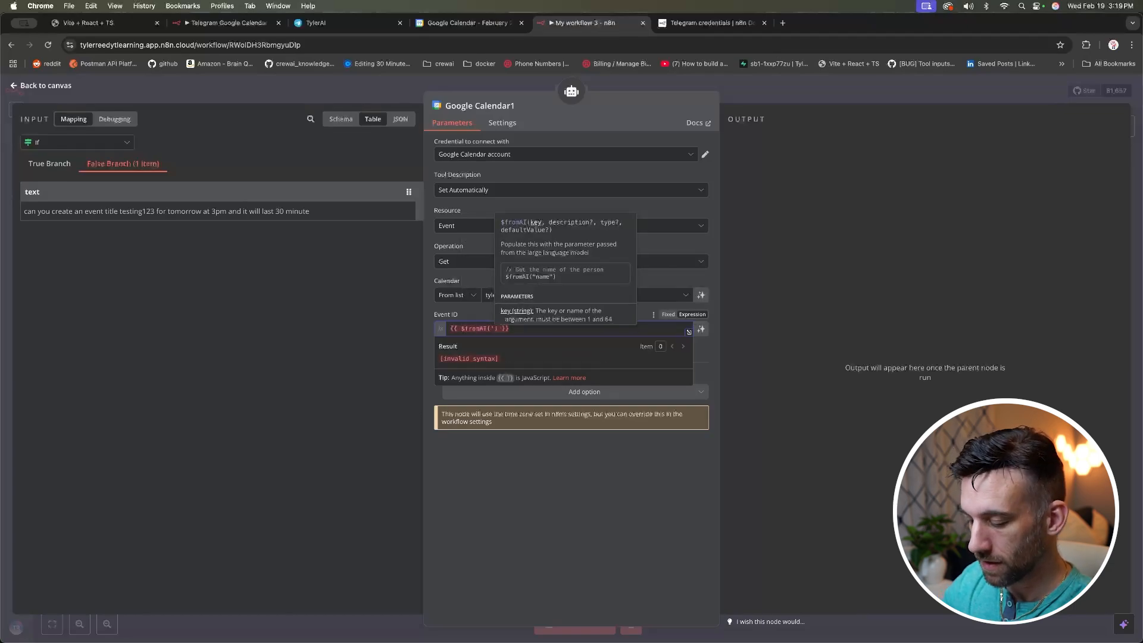
pyautogui.write('nt_id')
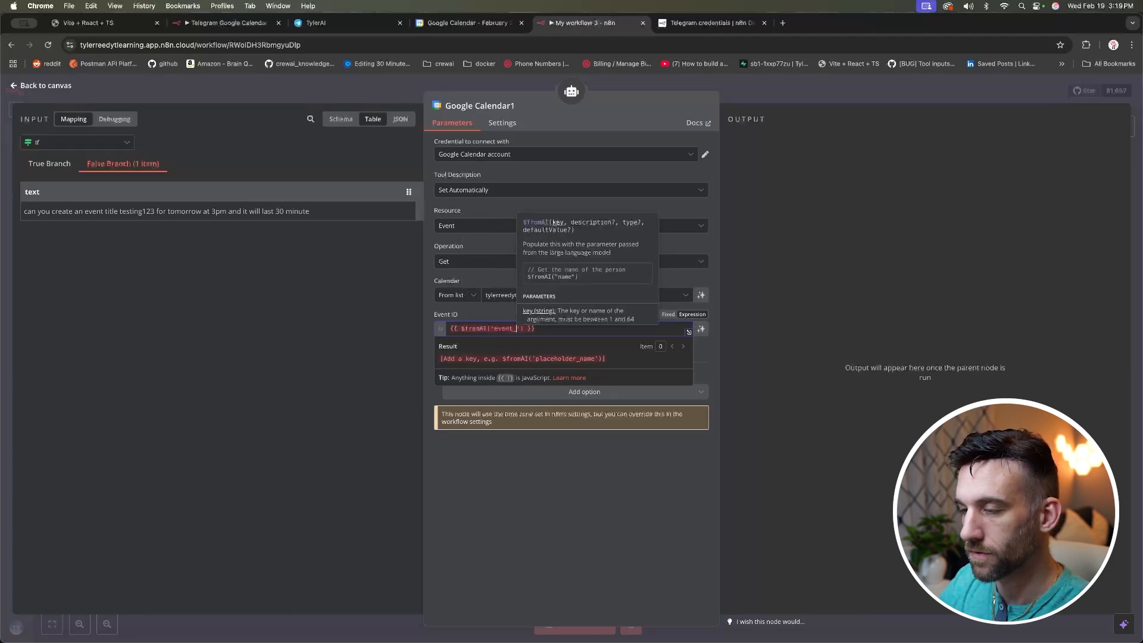
pyautogui.click(536, 482)
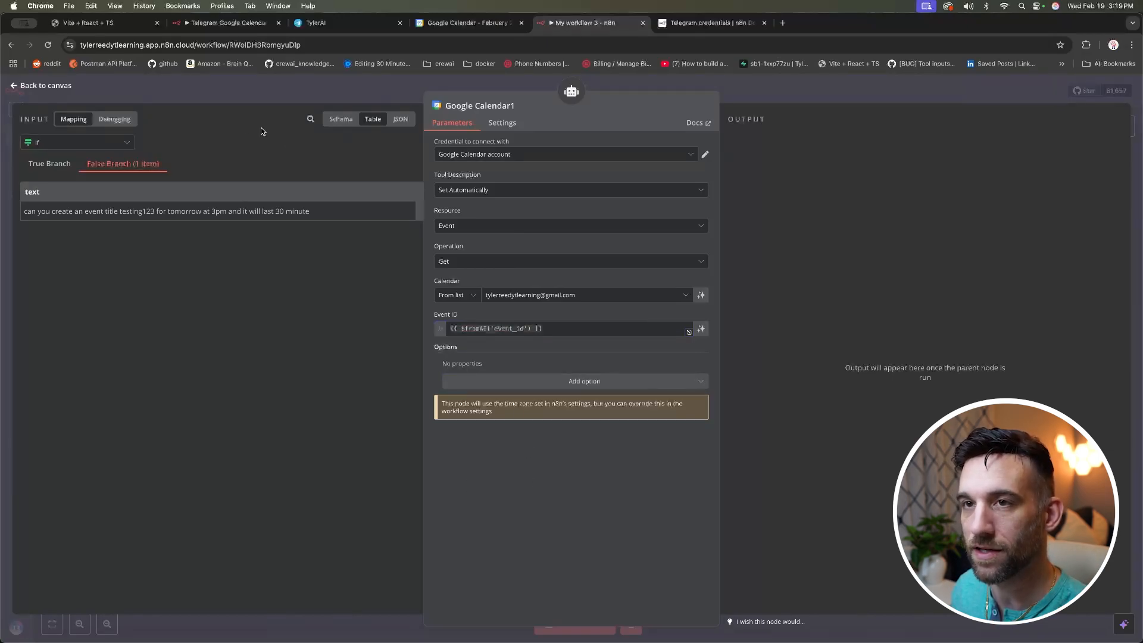
pyautogui.click(51, 87)
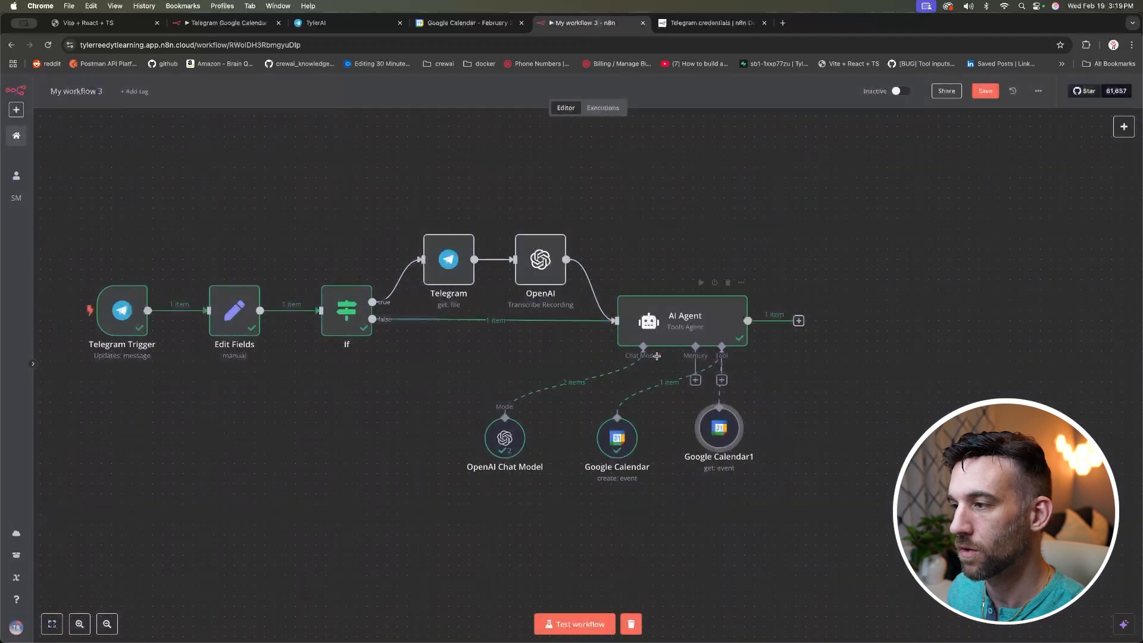
pyautogui.click(722, 380)
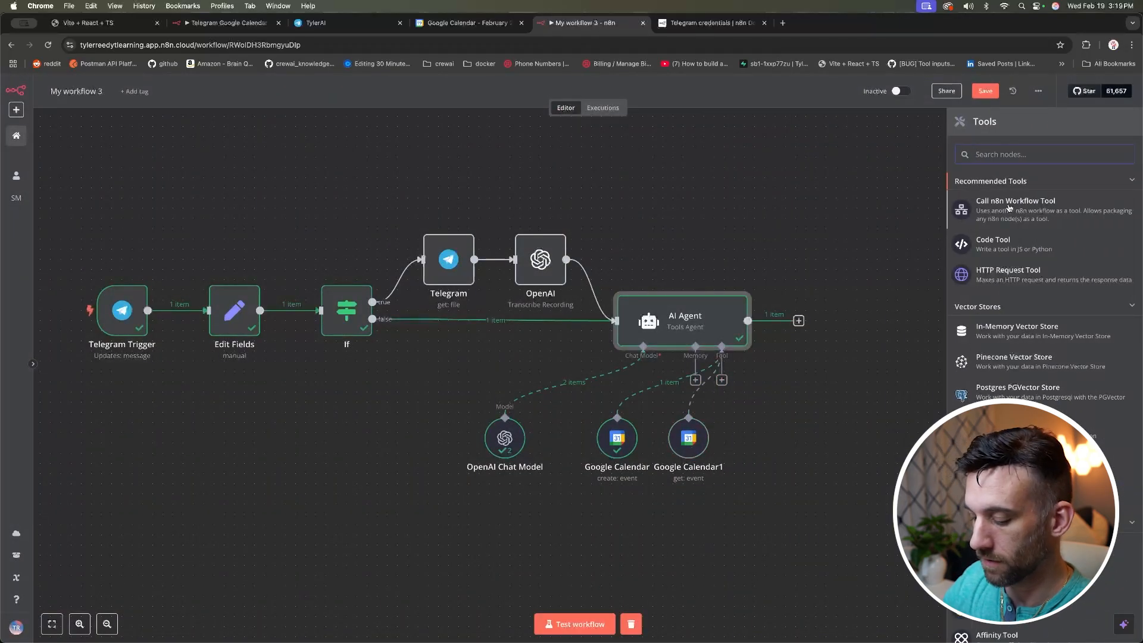
# Step: Add a third Google Calendar tool with the Update operation on the user's own calendar
pyautogui.write('calen')
pyautogui.click(1006, 185)
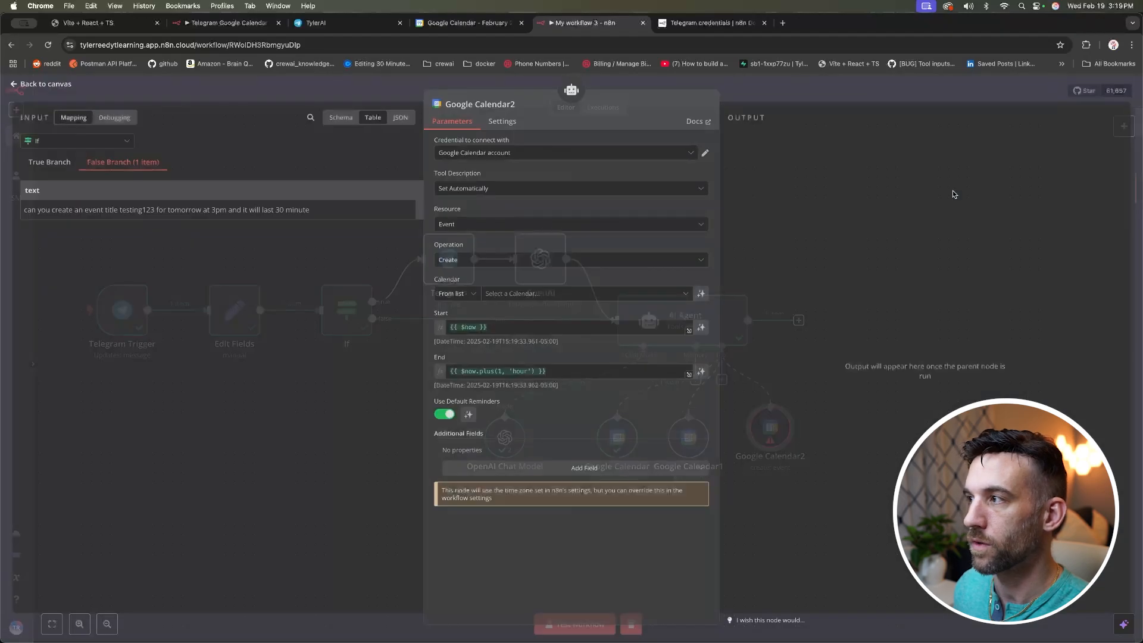
pyautogui.click(466, 263)
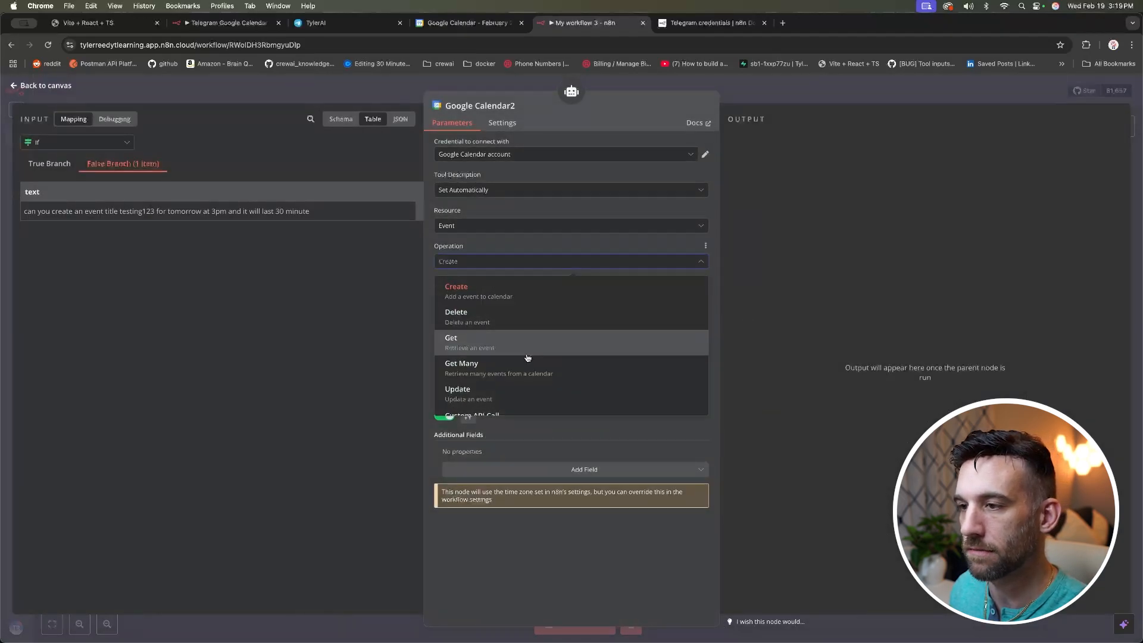
pyautogui.click(486, 380)
pyautogui.click(524, 295)
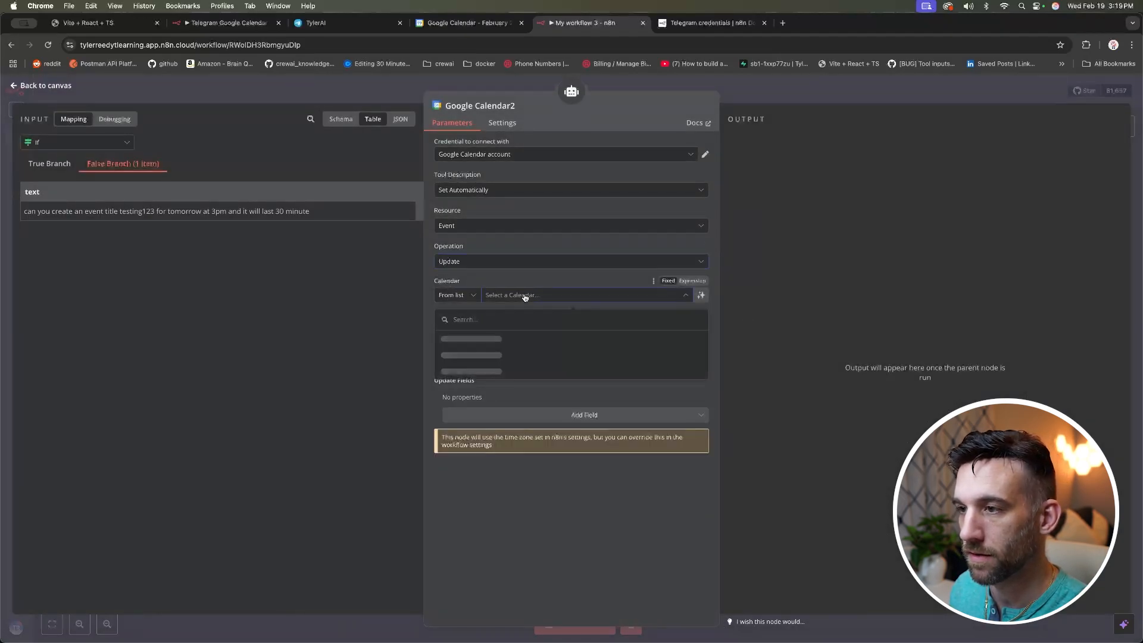
pyautogui.click(497, 354)
# Step: Set its Event ID to the expression {{ $fromAI('event_id') }}
pyautogui.click(517, 327)
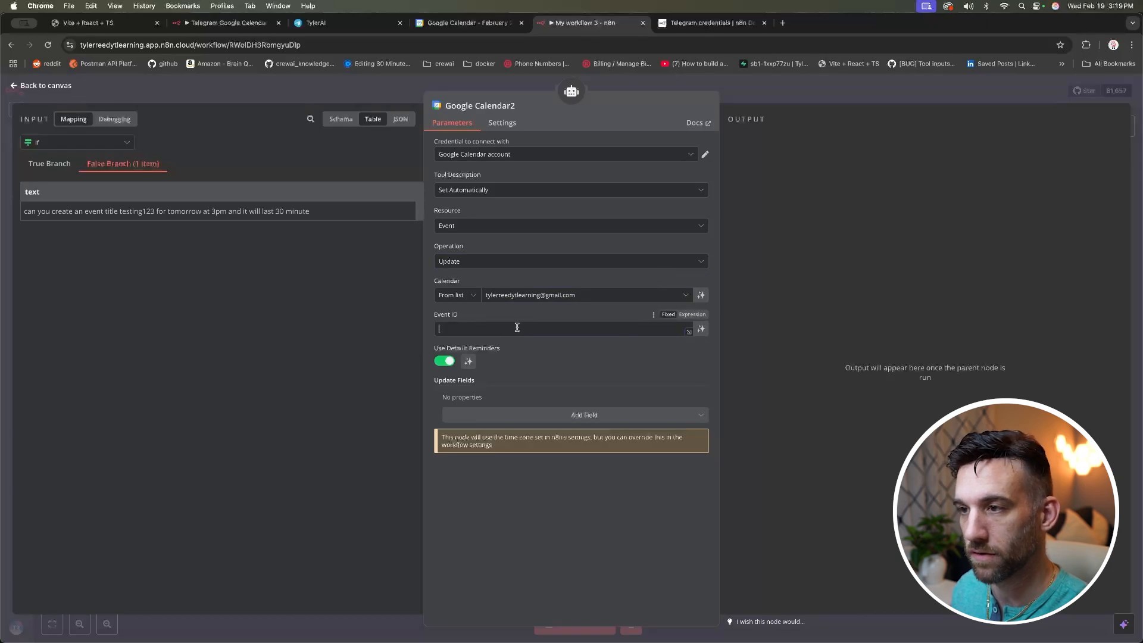
pyautogui.write('can you create an event title testing123 for tomorrow at 3pm and it will last 30 minute')
pyautogui.press('super+z')
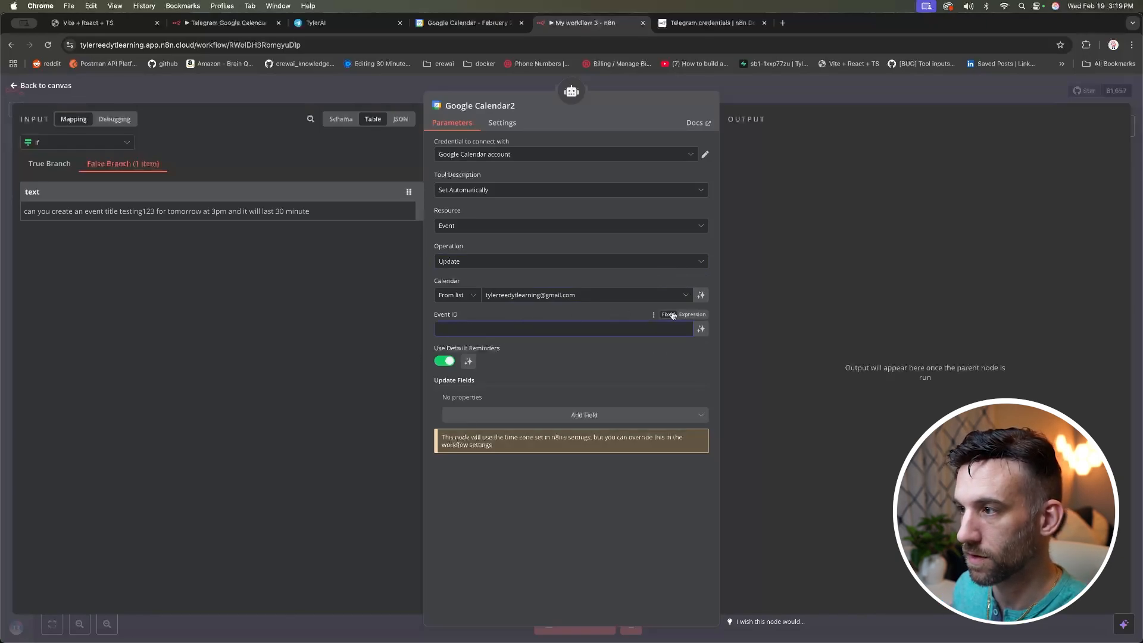
pyautogui.click(692, 314)
pyautogui.write('{{ ')
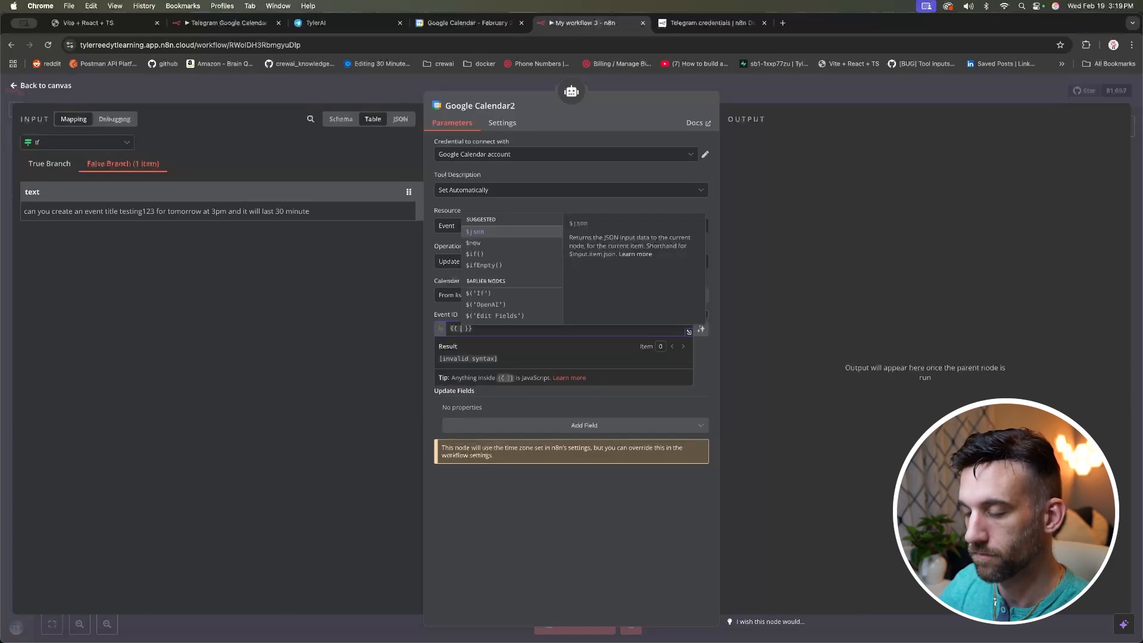
pyautogui.write('$fromAI(')
pyautogui.write("'event_")
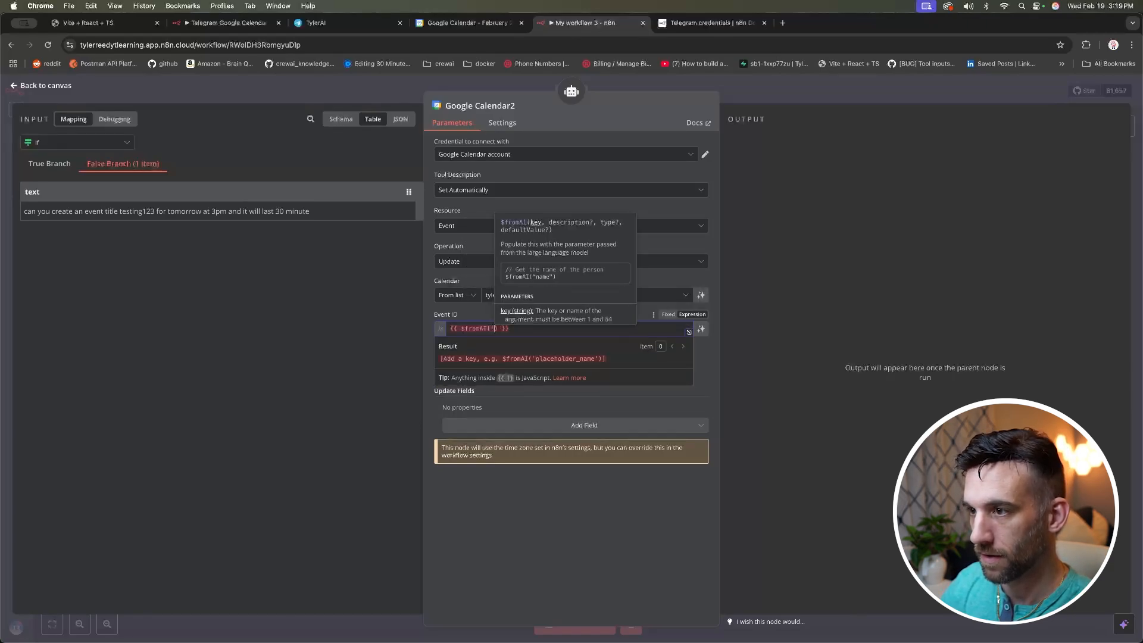
pyautogui.write('id')
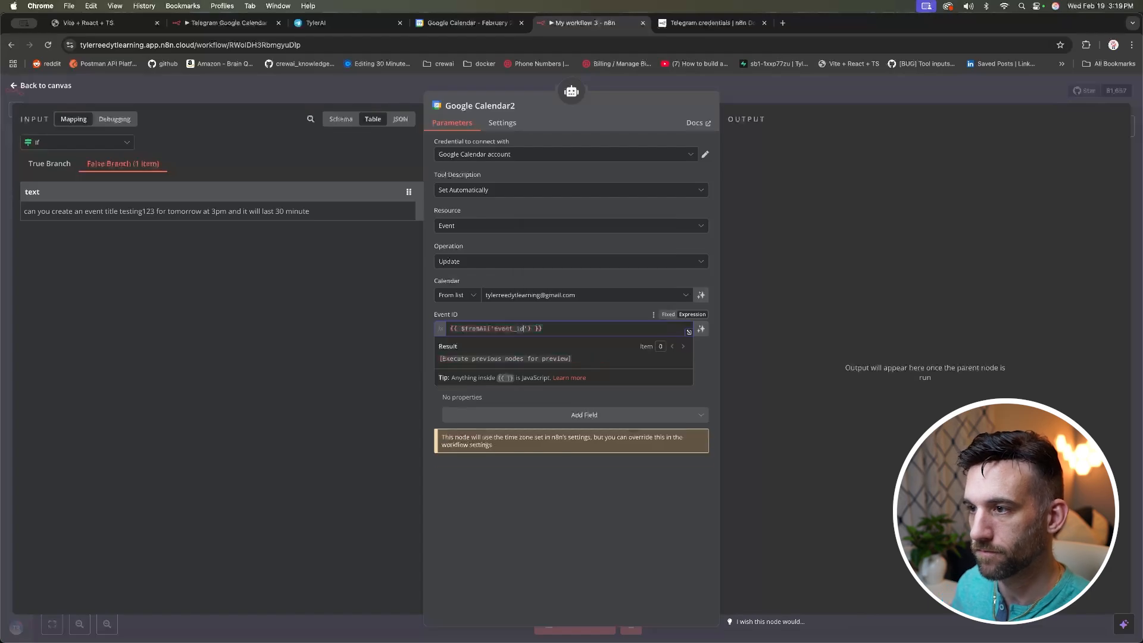
pyautogui.click(543, 522)
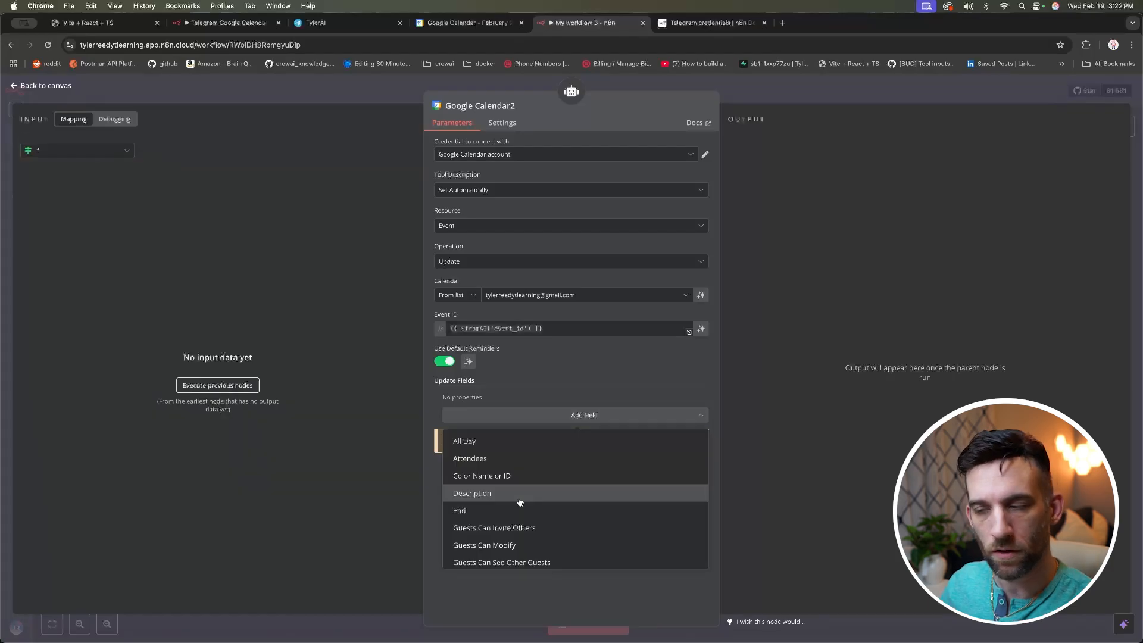
# Step: Add a Description update field set to {{ $fromAI('new_description') }} and nudge Google Calendar2 right
pyautogui.click(530, 490)
pyautogui.click(519, 413)
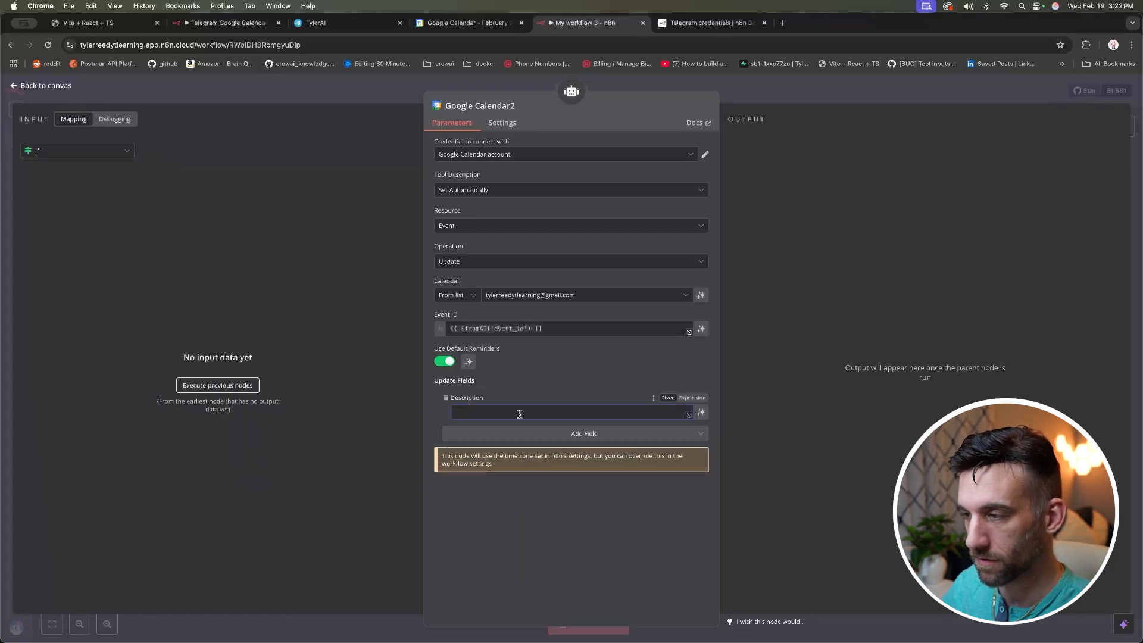
pyautogui.click(693, 398)
pyautogui.write("{{ $fromAI('event_id') }}")
pyautogui.doubleClick(528, 411)
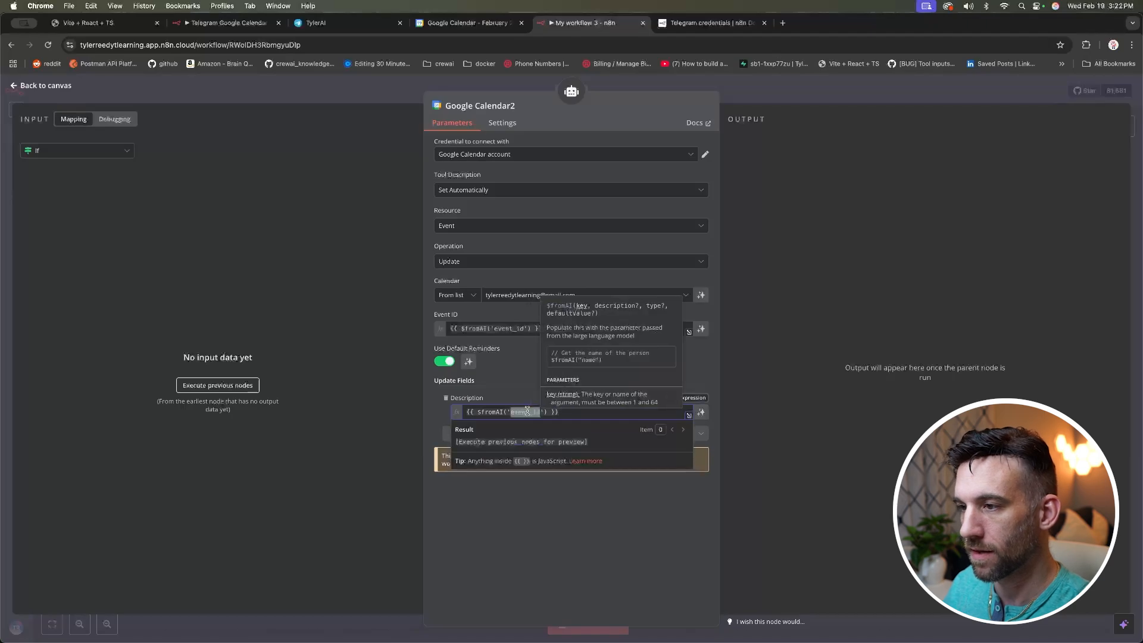
pyautogui.write('description')
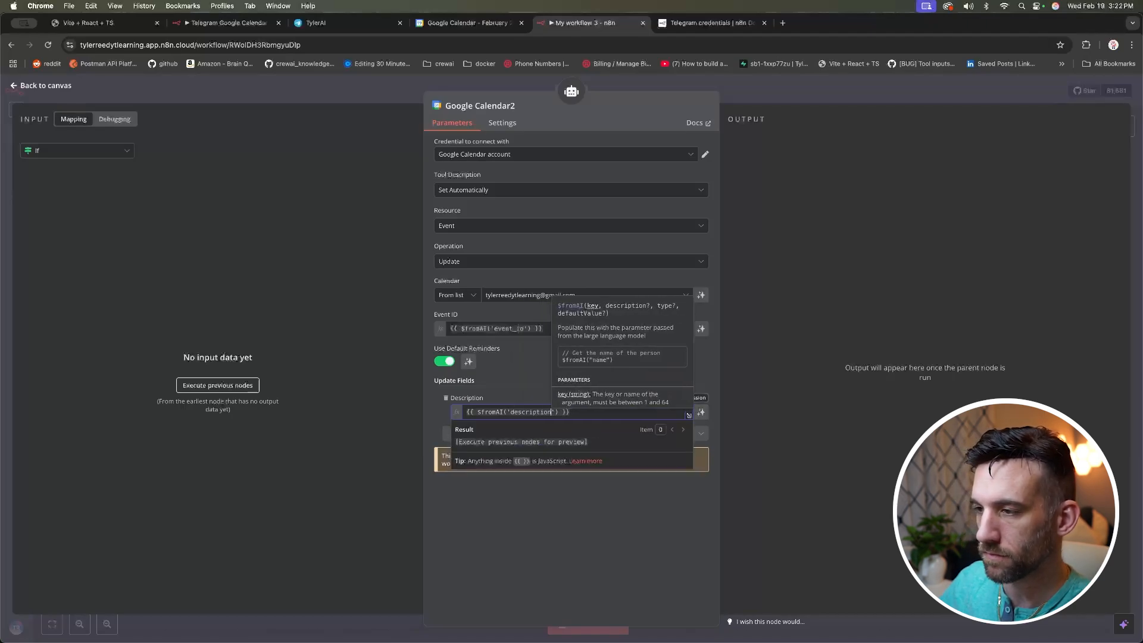
pyautogui.click(510, 411)
pyautogui.write('new_')
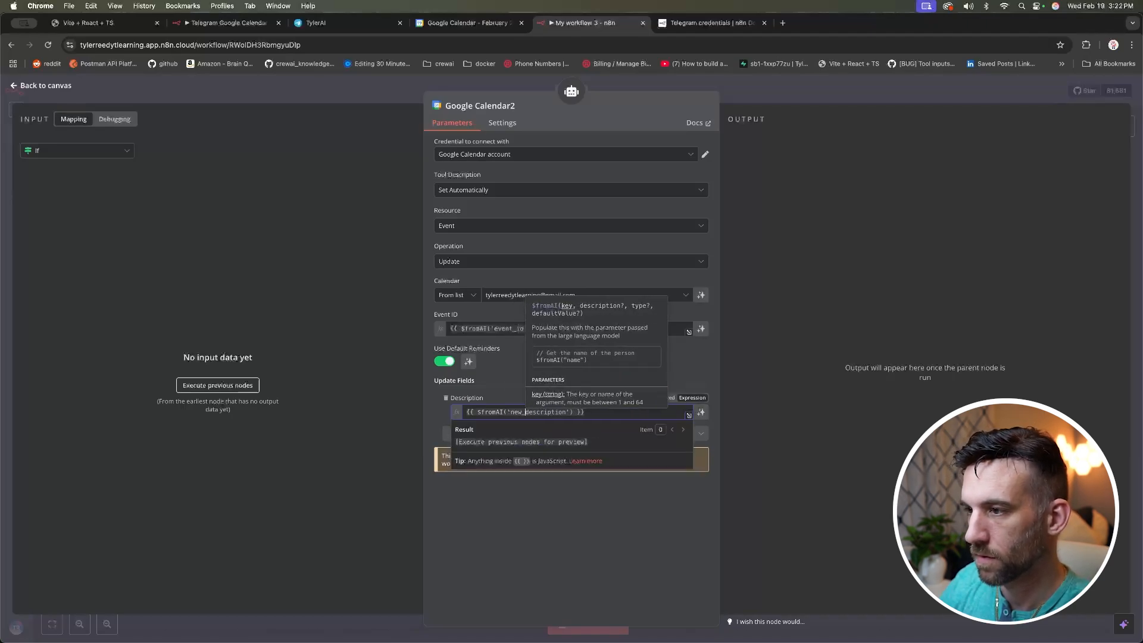
pyautogui.click(553, 480)
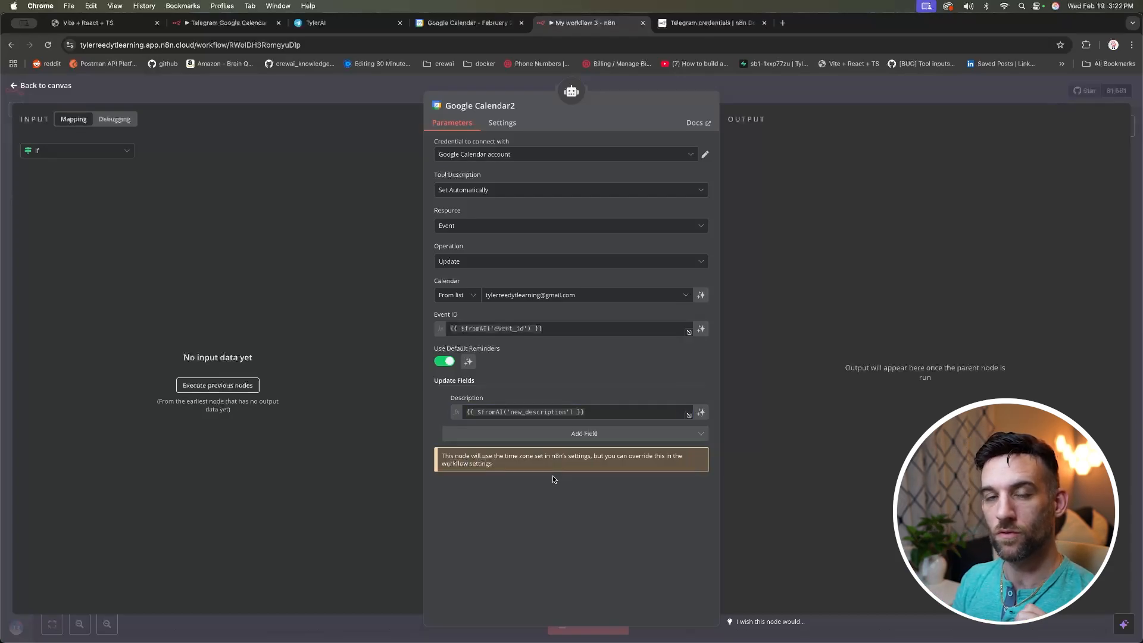
pyautogui.click(184, 89)
pyautogui.moveTo(829, 463); pyautogui.dragTo(840, 462)
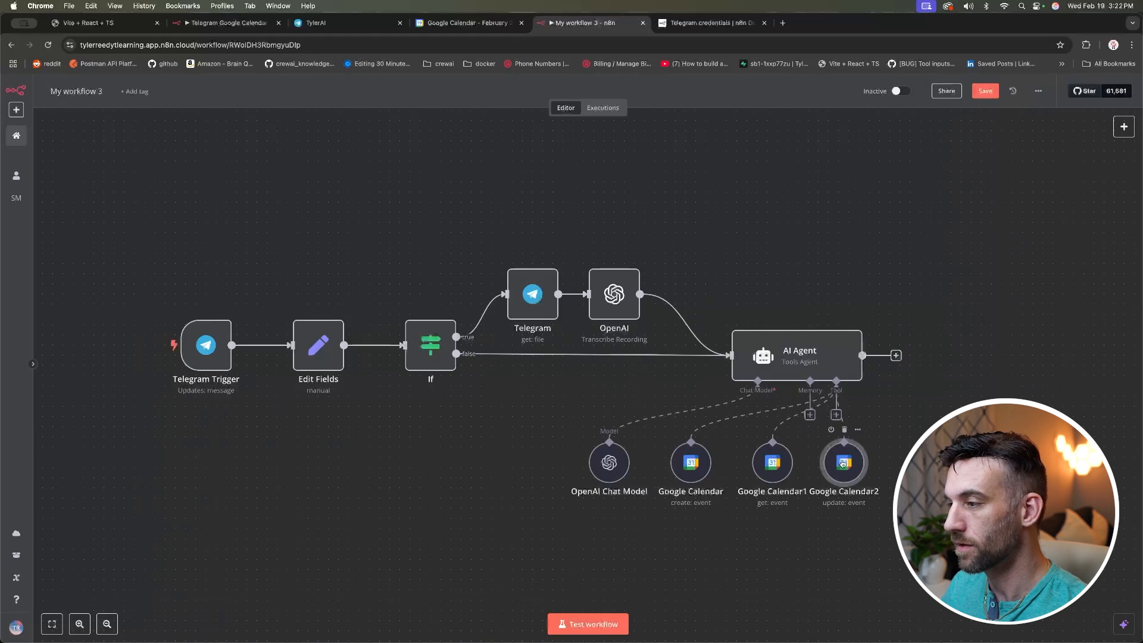
# Step: Search 'calend' from the AI Agent's Tool connector and add a fourth Google Calendar Tool
pyautogui.hscroll(2, 666, 411)
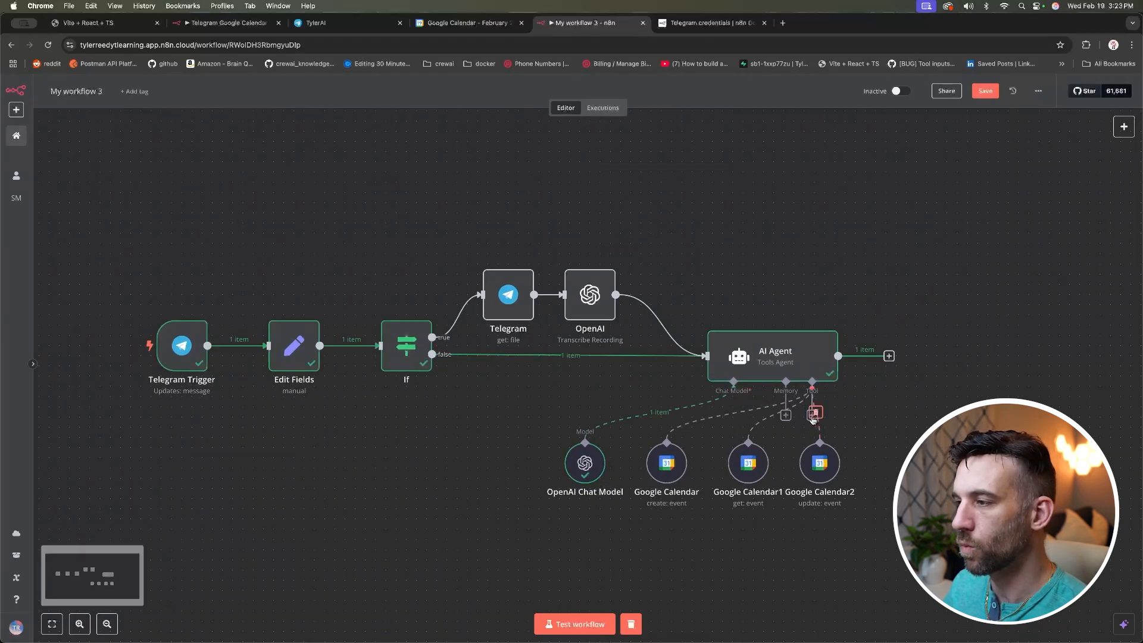
pyautogui.click(812, 414)
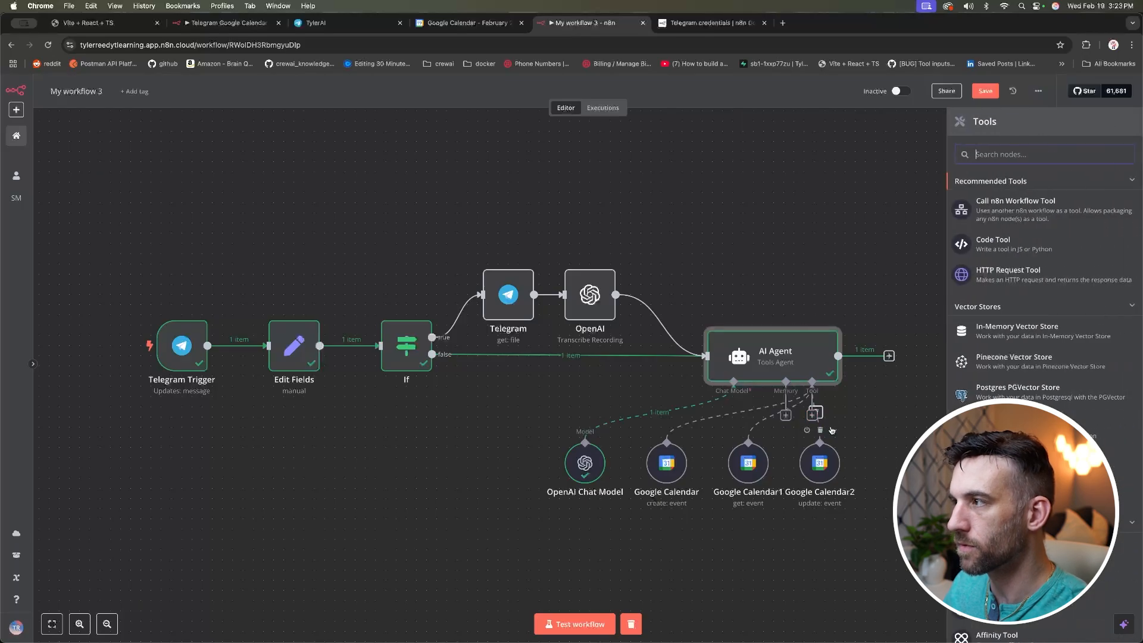
pyautogui.write('calend')
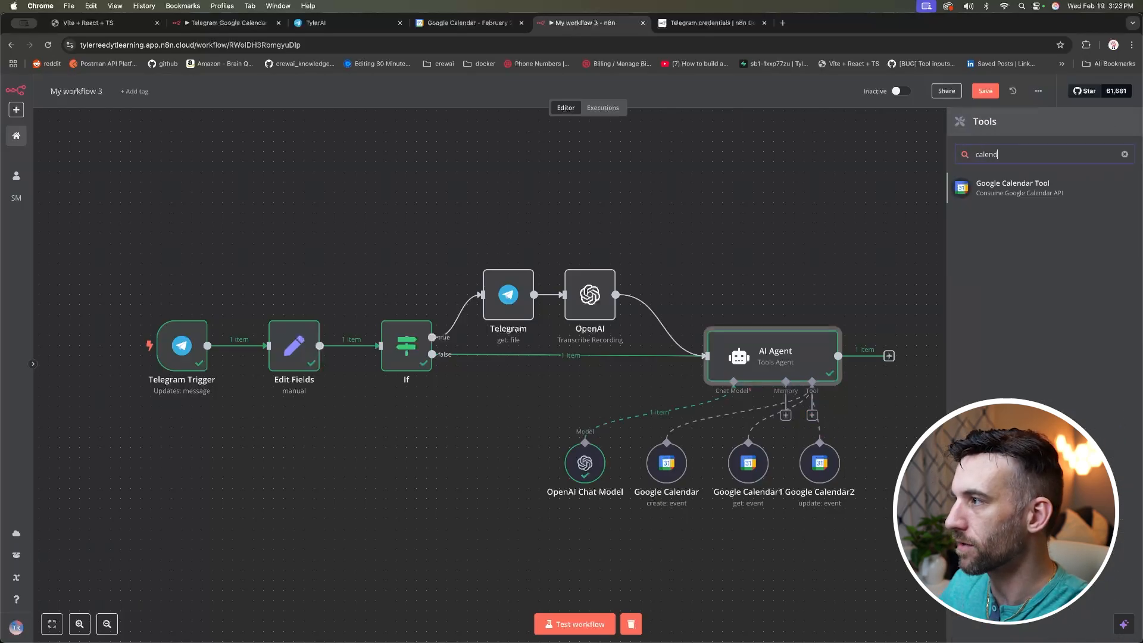
pyautogui.click(1027, 189)
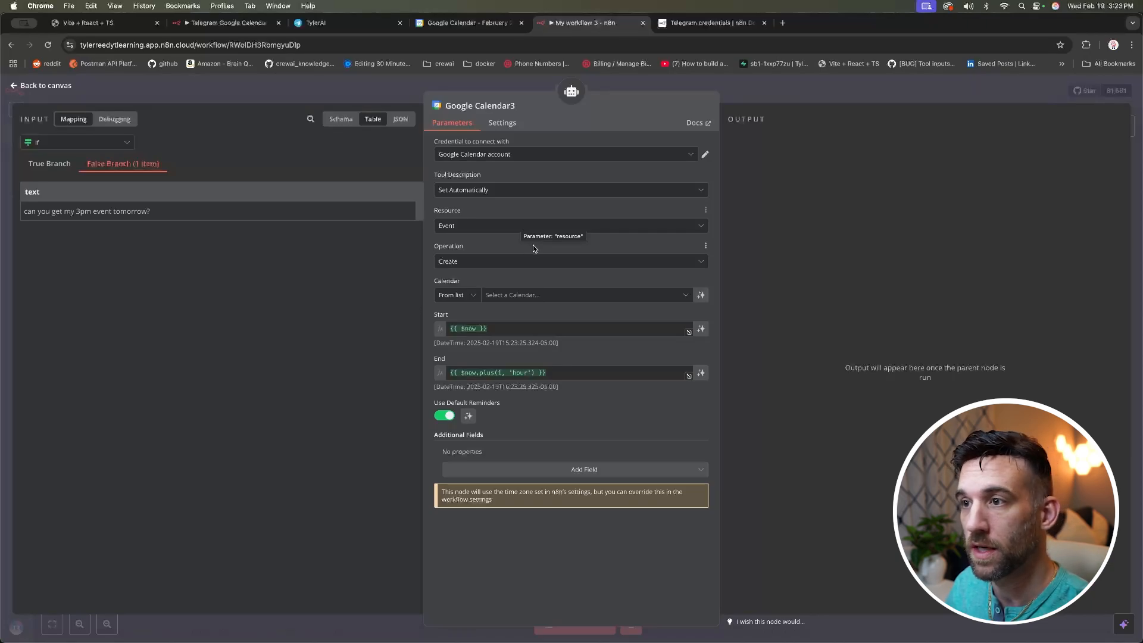
# Step: Set Google Calendar3 to the Get Many operation on the user's own calendar
pyautogui.click(493, 262)
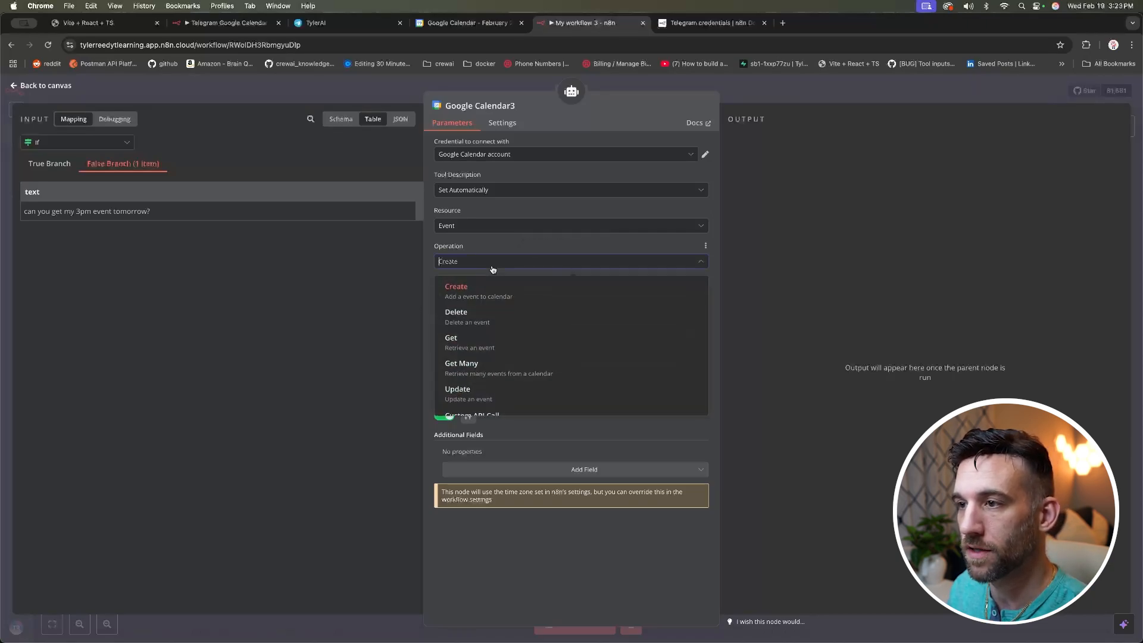
pyautogui.click(548, 374)
pyautogui.click(503, 295)
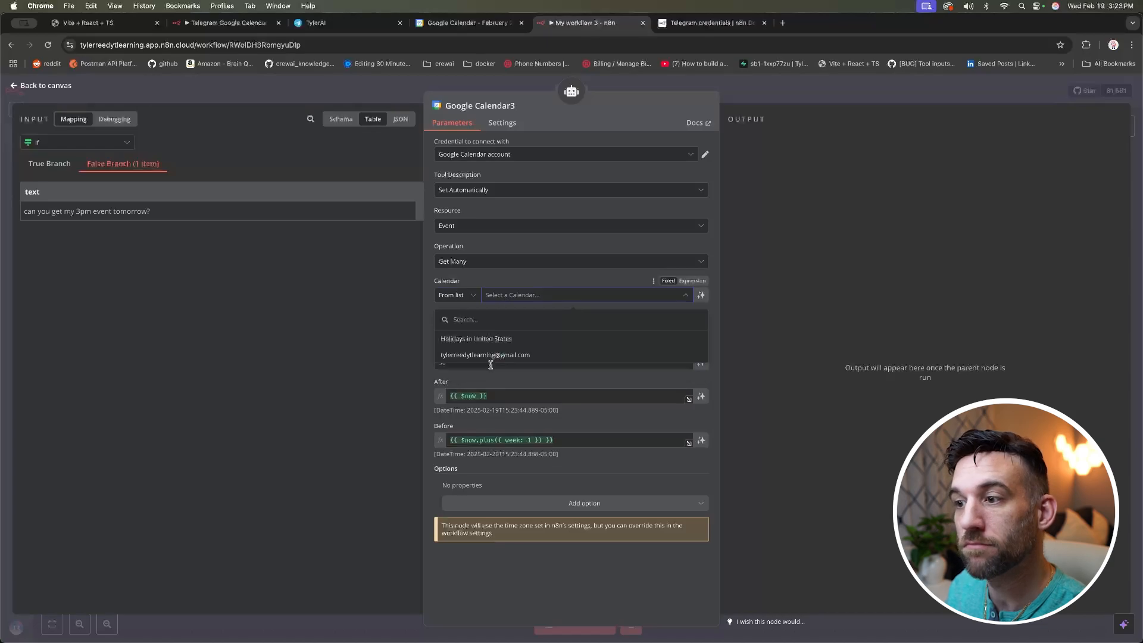
pyautogui.click(490, 357)
# Step: Put a $fromAI('day_before_start_time') expression in the After field and copy it
pyautogui.moveTo(488, 396); pyautogui.dragTo(443, 395)
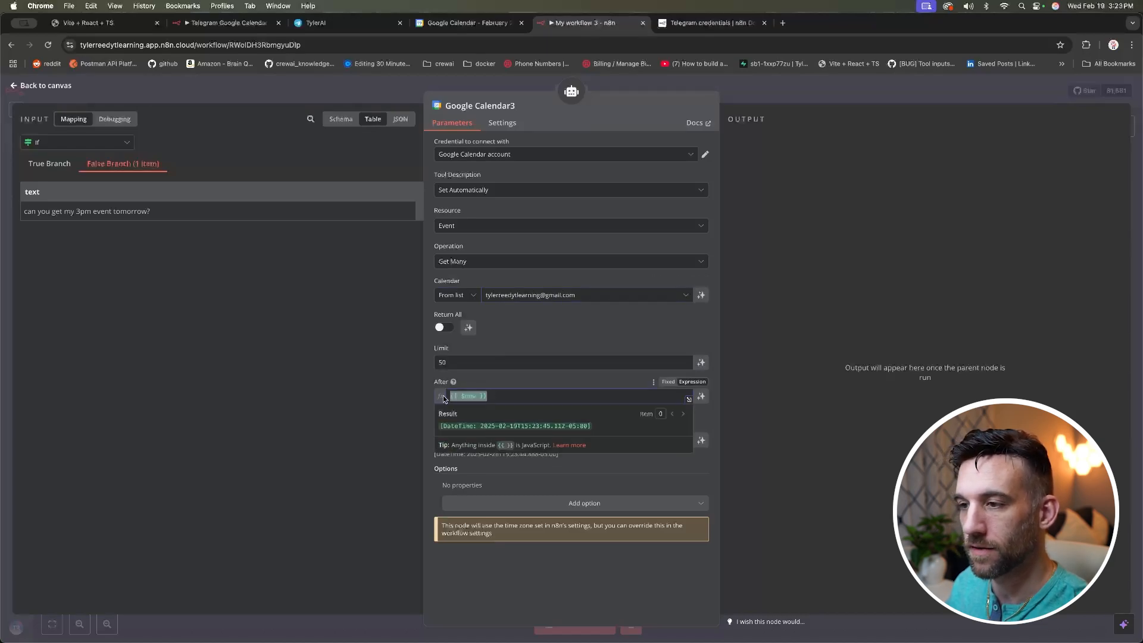
pyautogui.write("{{ $fromAI('eventId') }}")
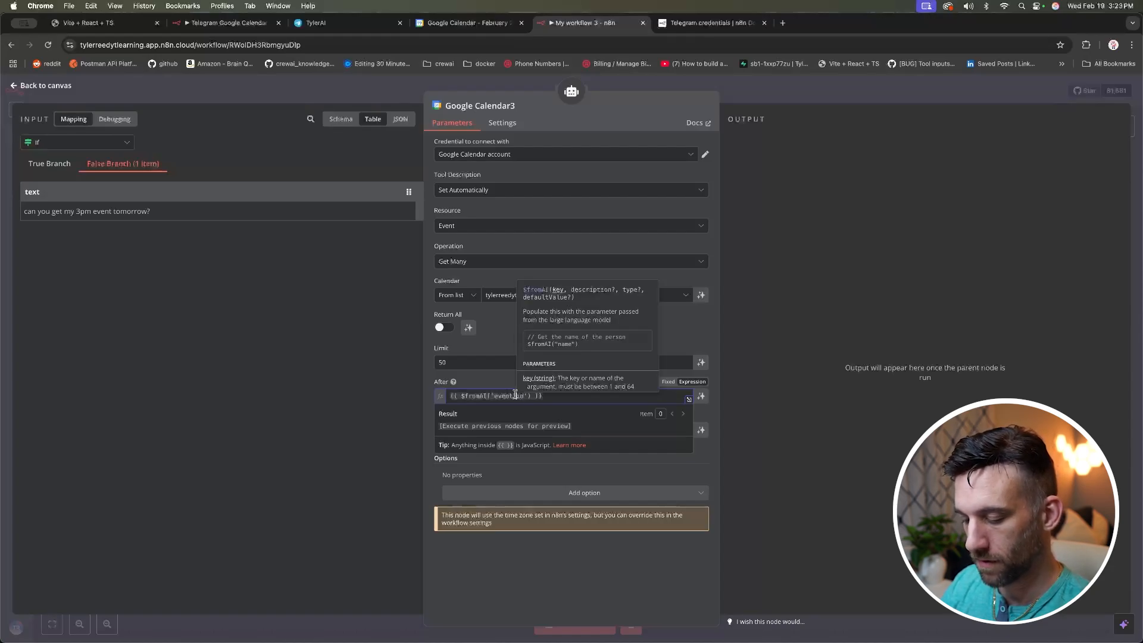
pyautogui.doubleClick(516, 395)
pyautogui.write('day_before_')
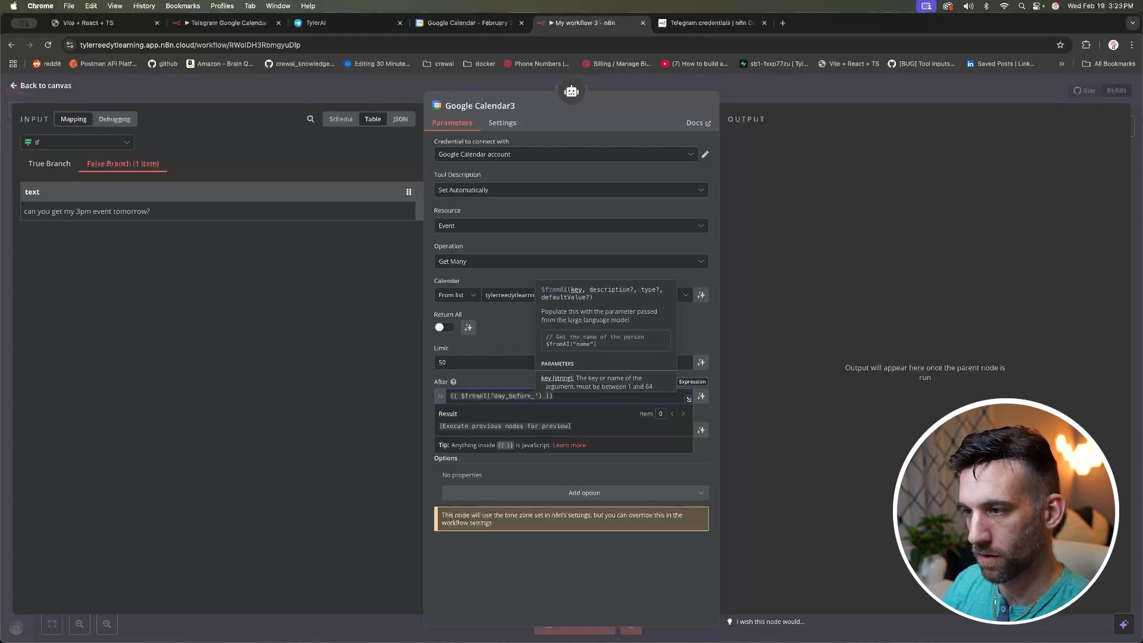
pyautogui.write('start_time')
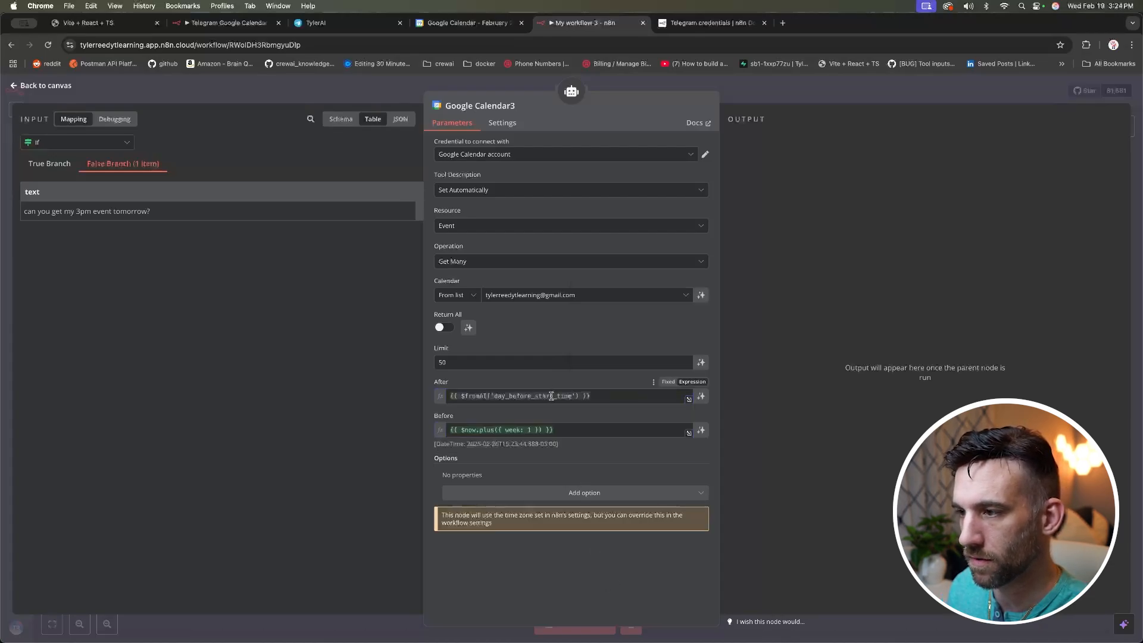
pyautogui.press('super+a')
pyautogui.hotkey('ctrl', 'c')
pyautogui.click(593, 560)
# Step: Paste that expression into Before and change the After key to day_after_start_time
pyautogui.click(542, 430)
pyautogui.hotkey('ctrl', 'a')
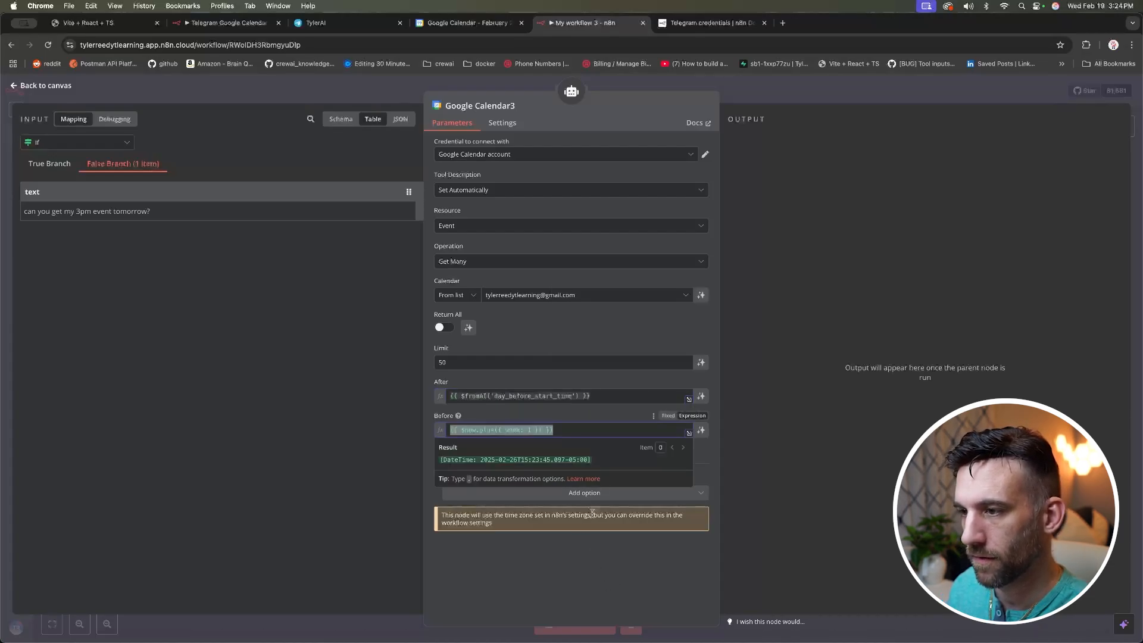
pyautogui.hotkey('ctrl', 'v')
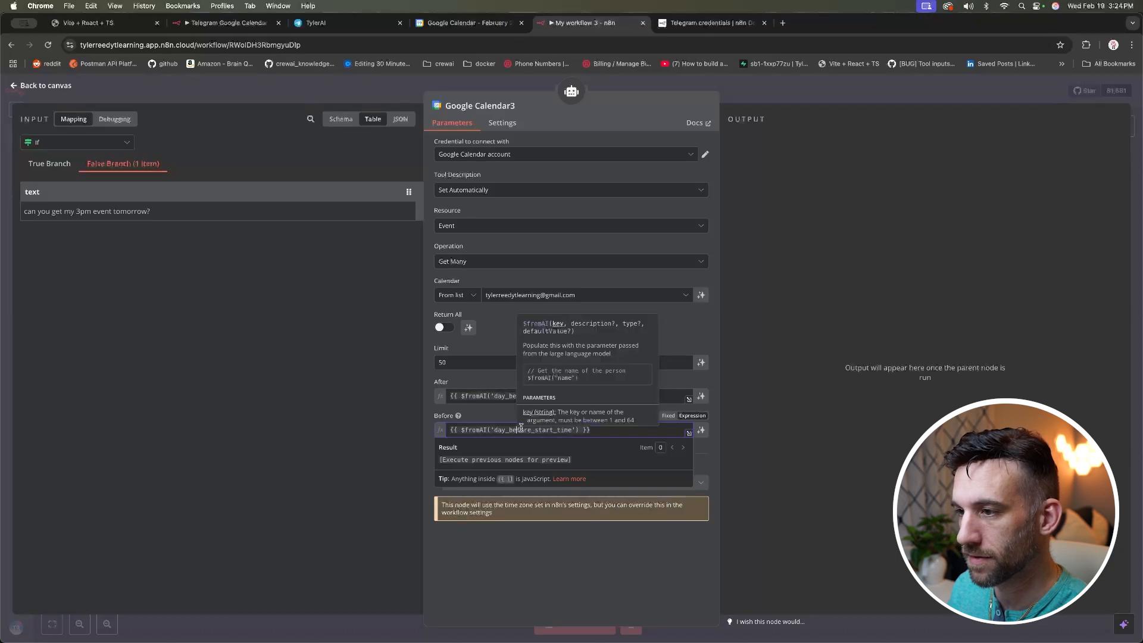
pyautogui.click(515, 395)
pyautogui.moveTo(531, 396); pyautogui.dragTo(509, 396)
pyautogui.write('after')
pyautogui.click(602, 531)
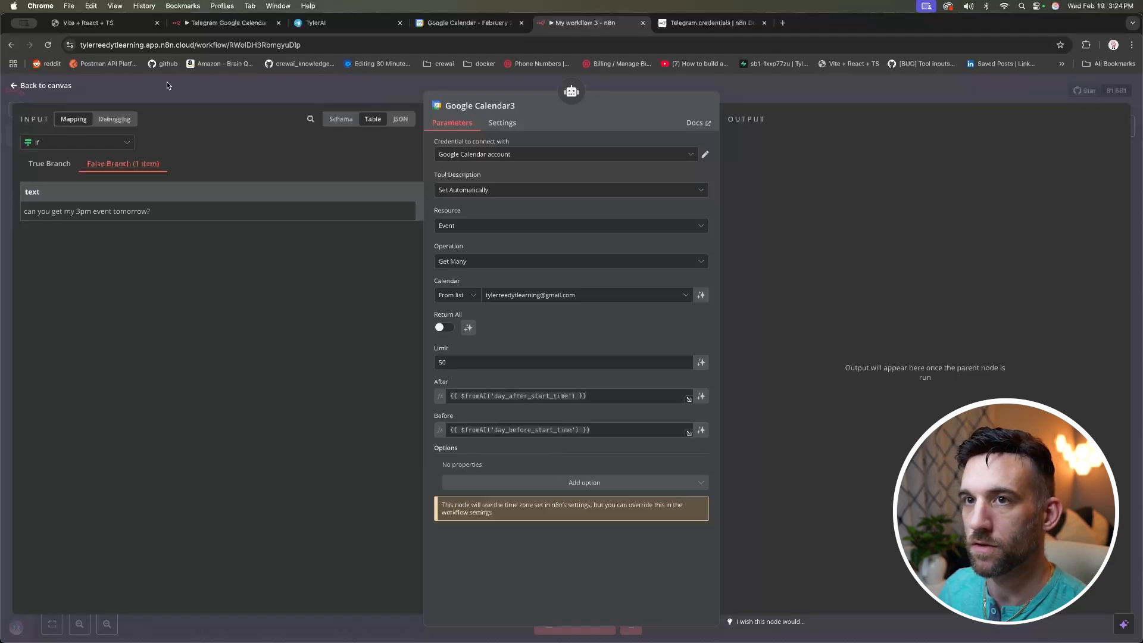
pyautogui.click(46, 86)
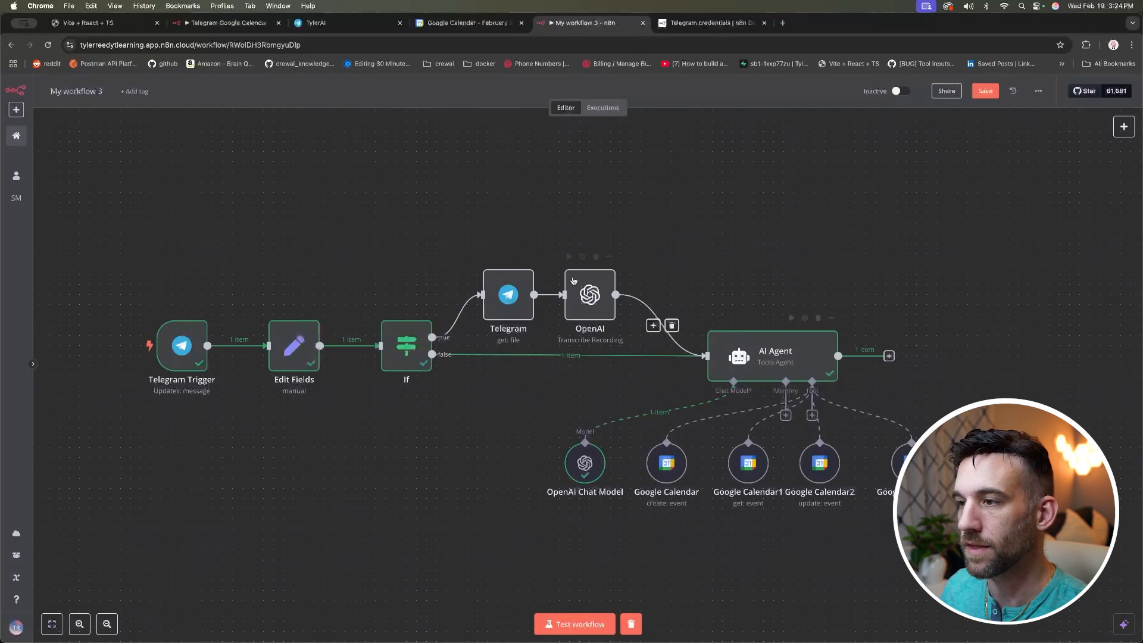
# Step: Start a test run and send 'can you get my 3pm event tomorrow?' to the TylerAI bot in Telegram
pyautogui.click(602, 629)
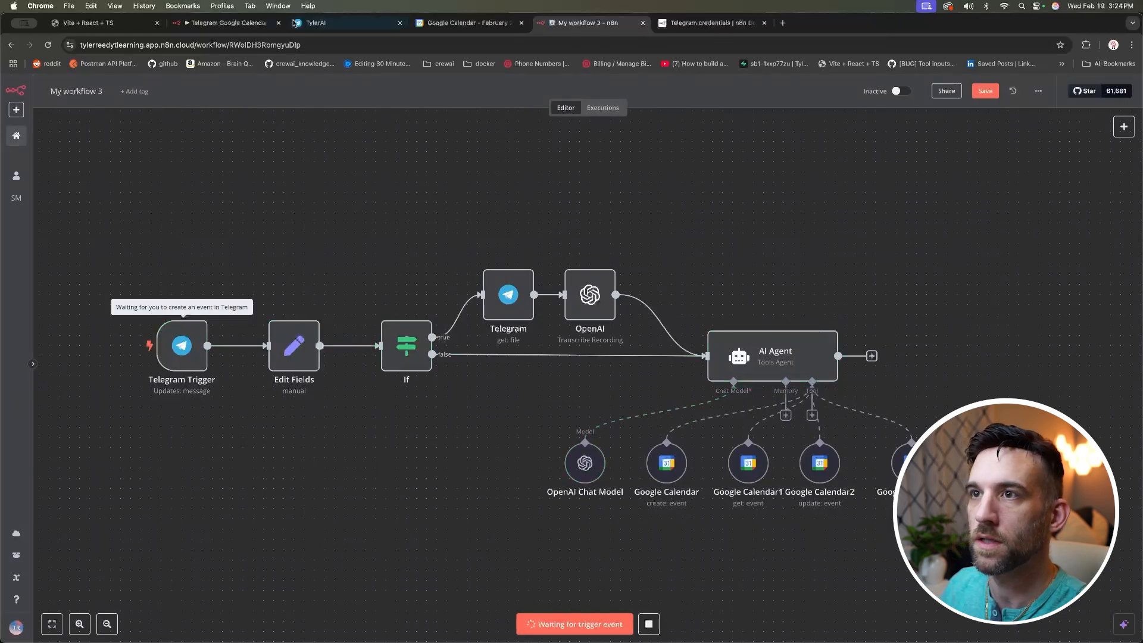
pyautogui.click(333, 23)
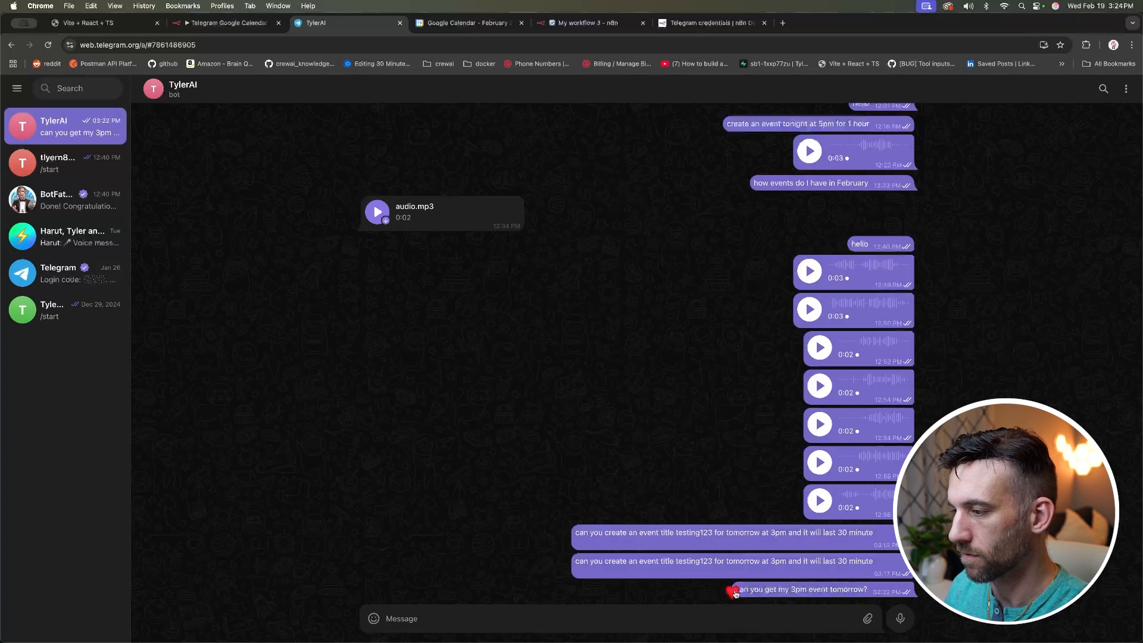
pyautogui.click(585, 620)
pyautogui.write('can you get my 3pm event tomorrow?')
pyautogui.press('Return')
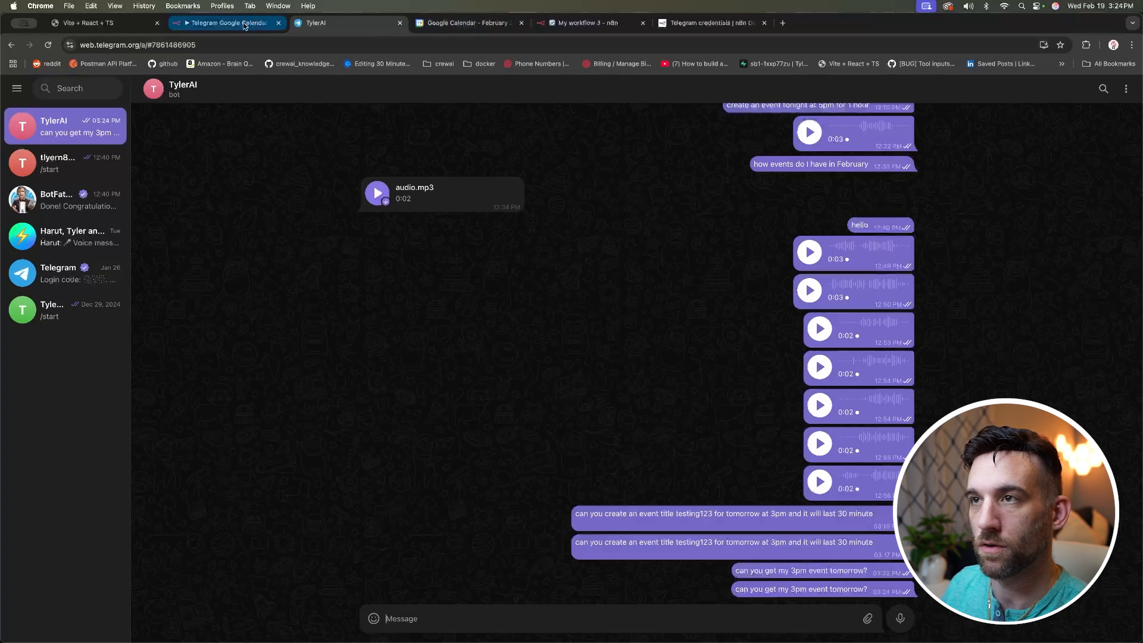
pyautogui.click(572, 22)
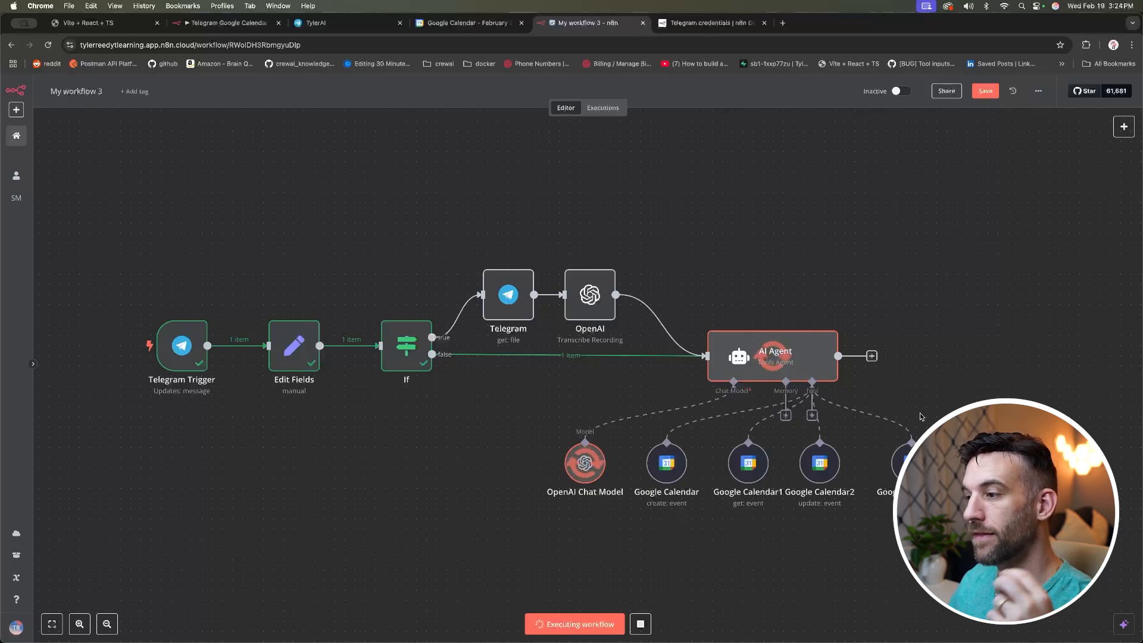
# Step: Check the AI Agent's reply: tomorrow's 3pm event runs 3:00–3:30 PM with description 'testing123'
pyautogui.doubleClick(790, 358)
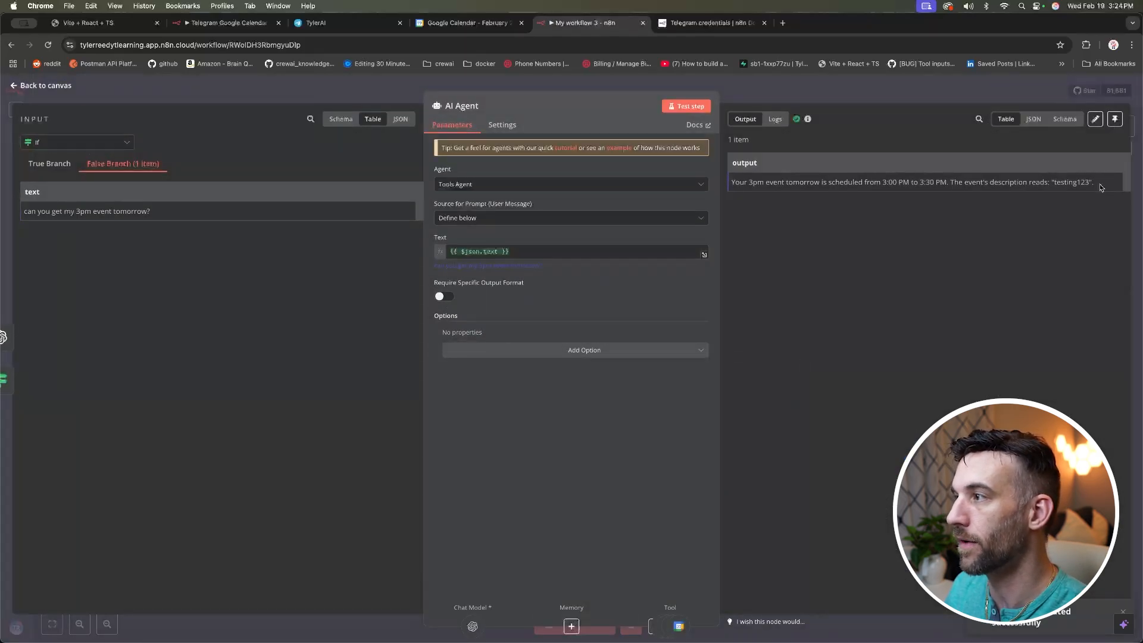
pyautogui.moveTo(1095, 182); pyautogui.dragTo(746, 179)
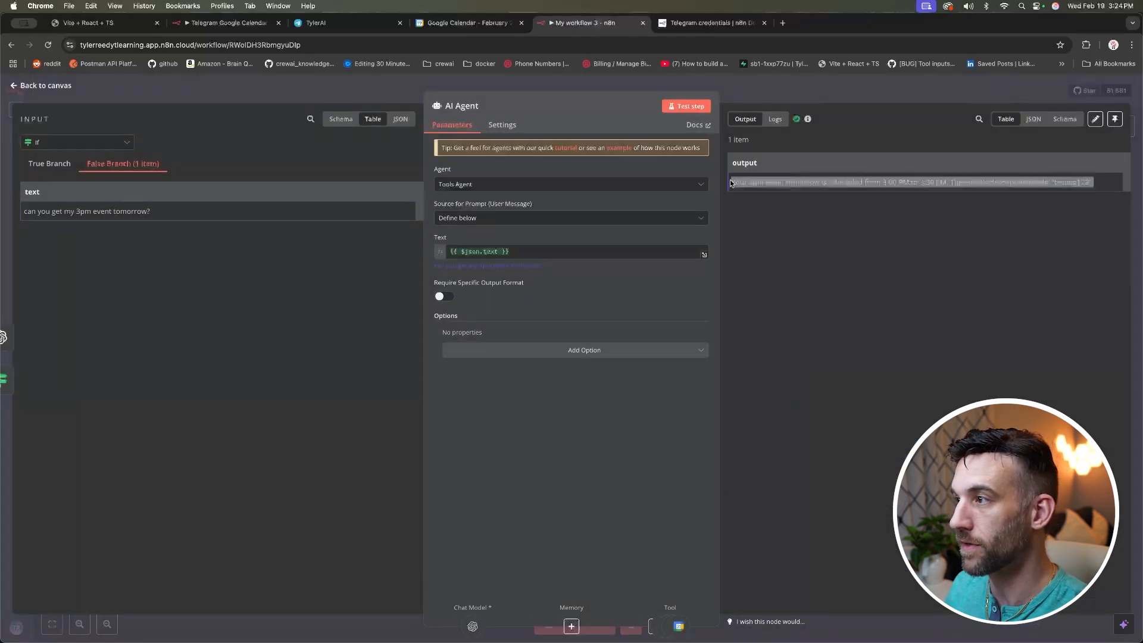
pyautogui.click(986, 182)
pyautogui.doubleClick(1070, 182)
pyautogui.click(925, 251)
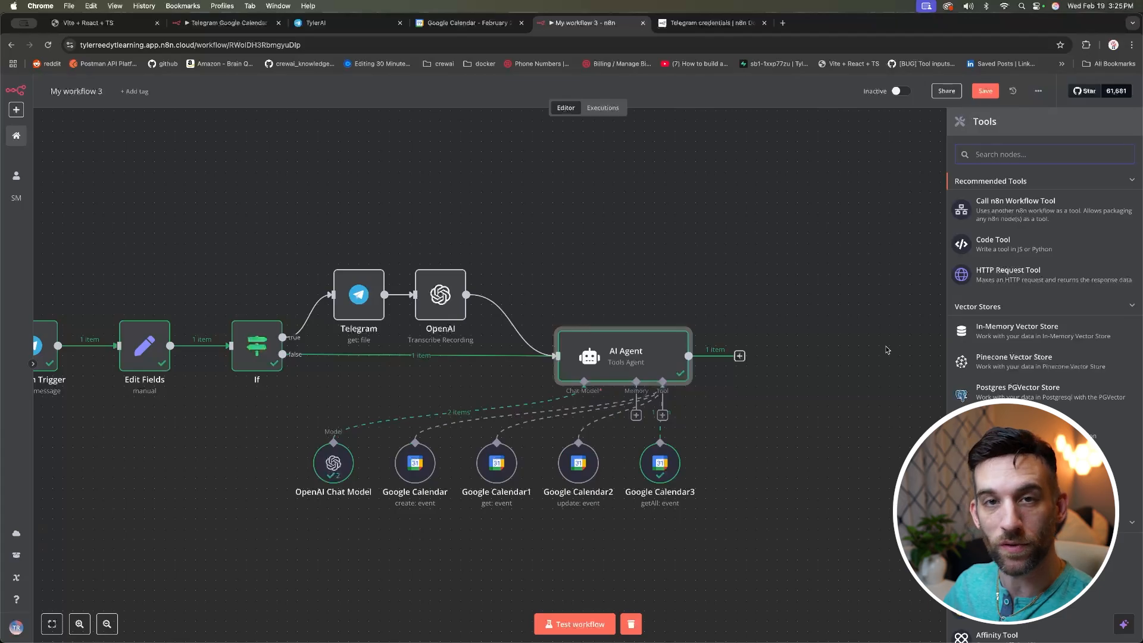
# Step: Attach a Gmail Tool to the AI Agent, closing the new-credential setup without connecting an account
pyautogui.write('gma')
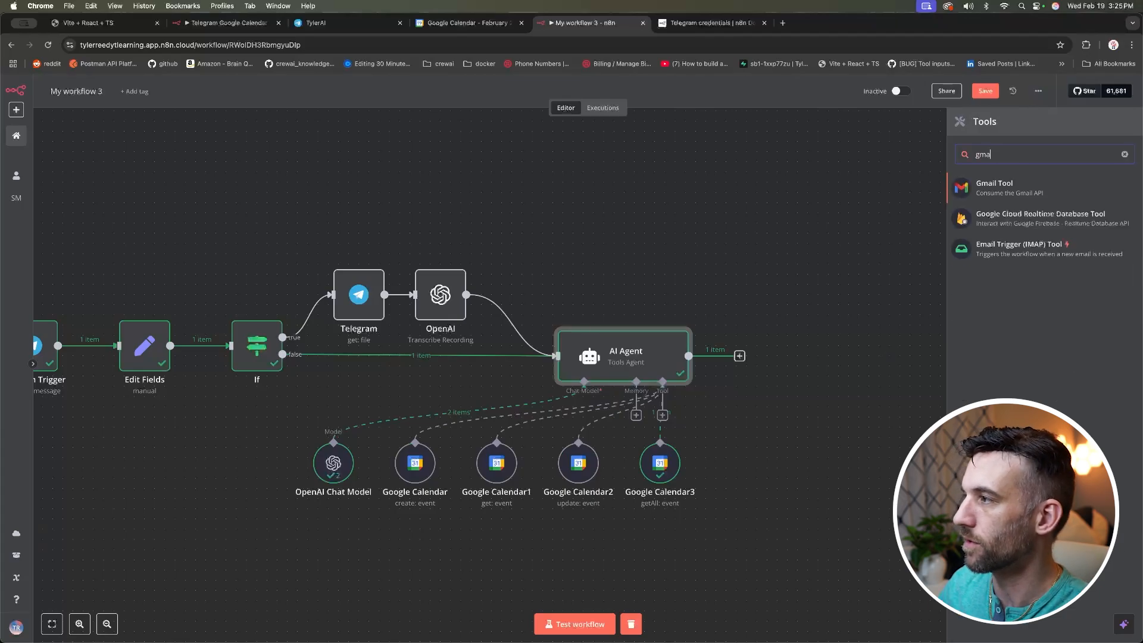
pyautogui.click(1001, 191)
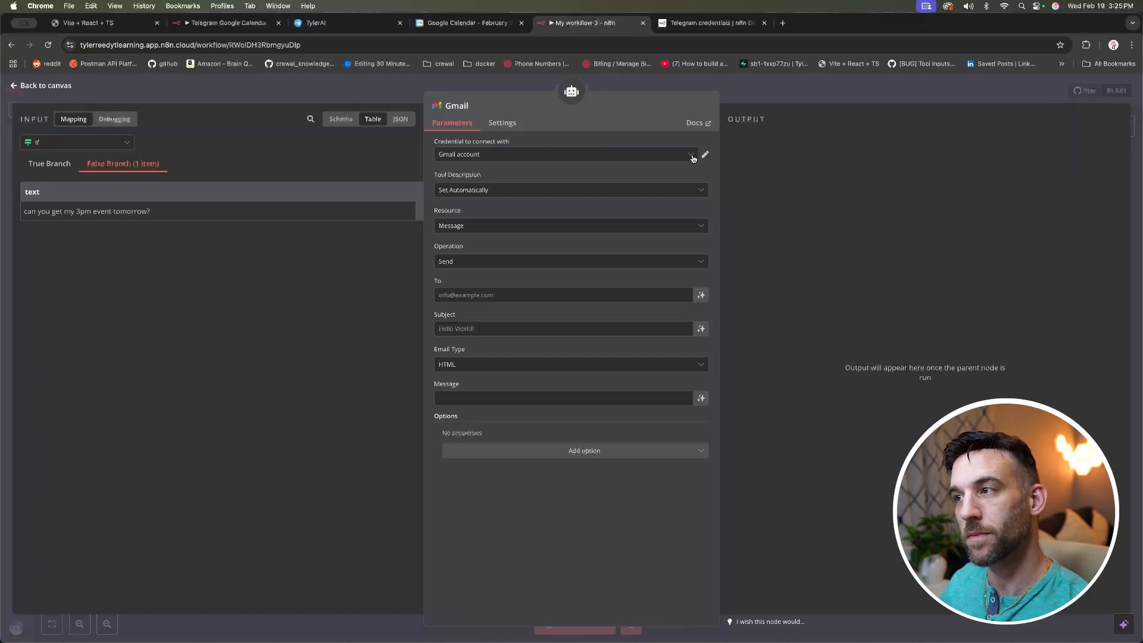
pyautogui.click(694, 158)
pyautogui.click(515, 207)
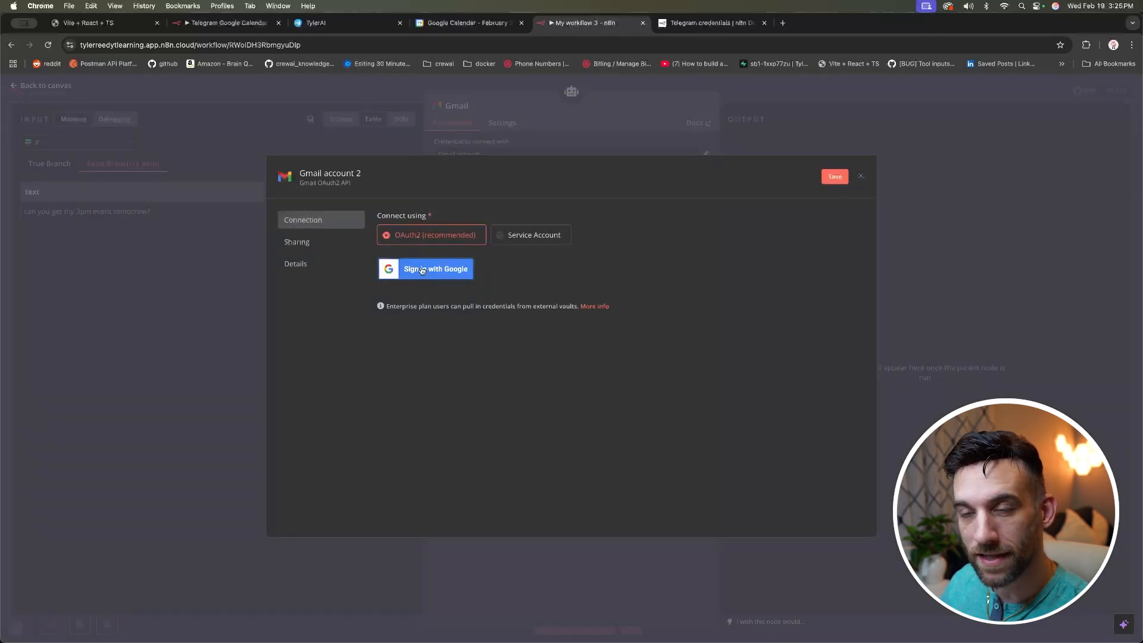
pyautogui.click(862, 179)
pyautogui.click(601, 381)
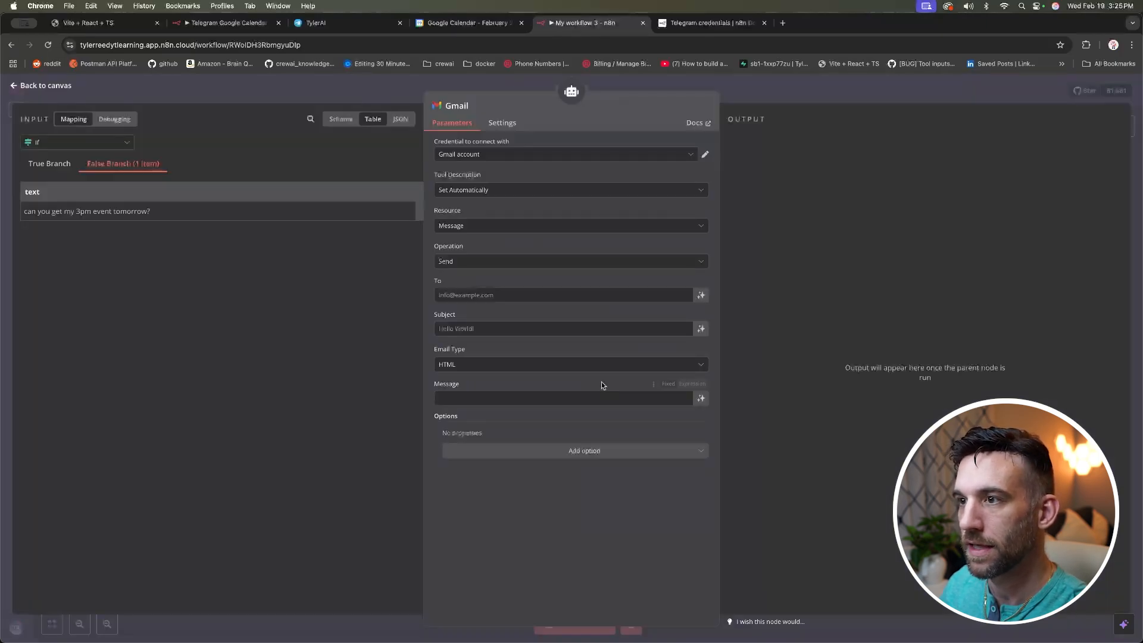
# Step: Set the Gmail tool's Resource to Draft with the Create operation
pyautogui.click(485, 262)
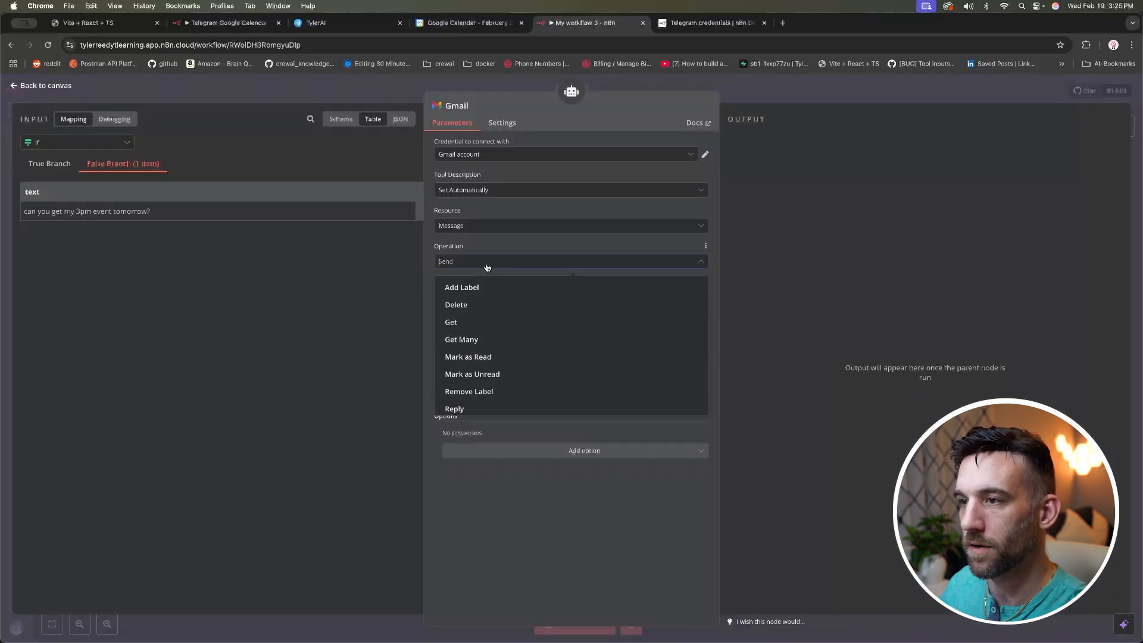
pyautogui.scroll(2, 476, 333)
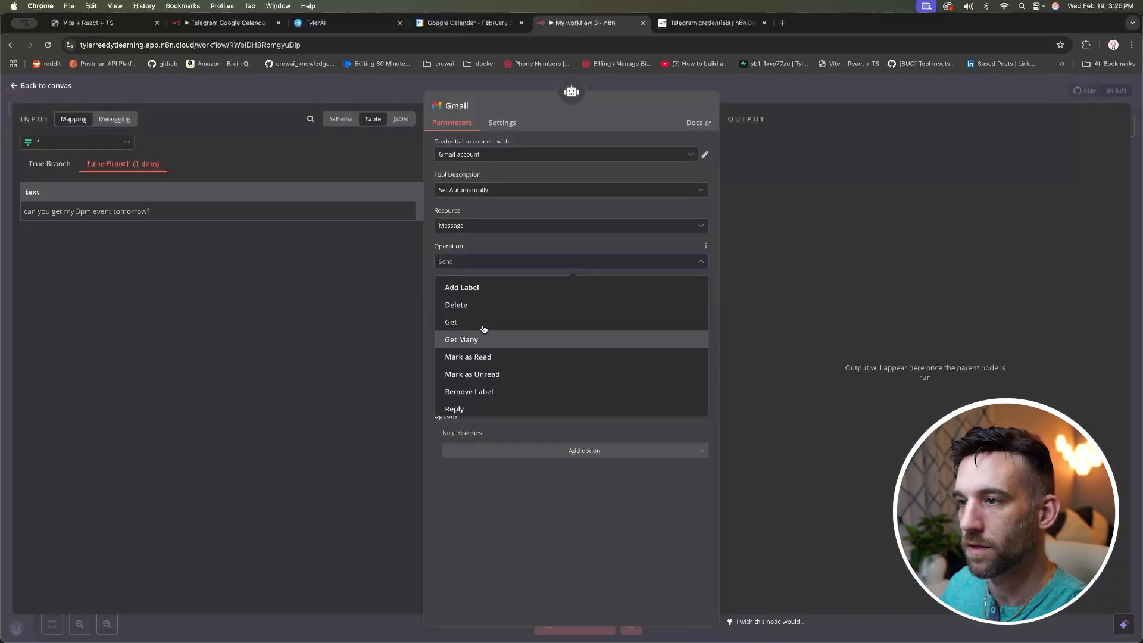
pyautogui.click(485, 231)
pyautogui.click(465, 287)
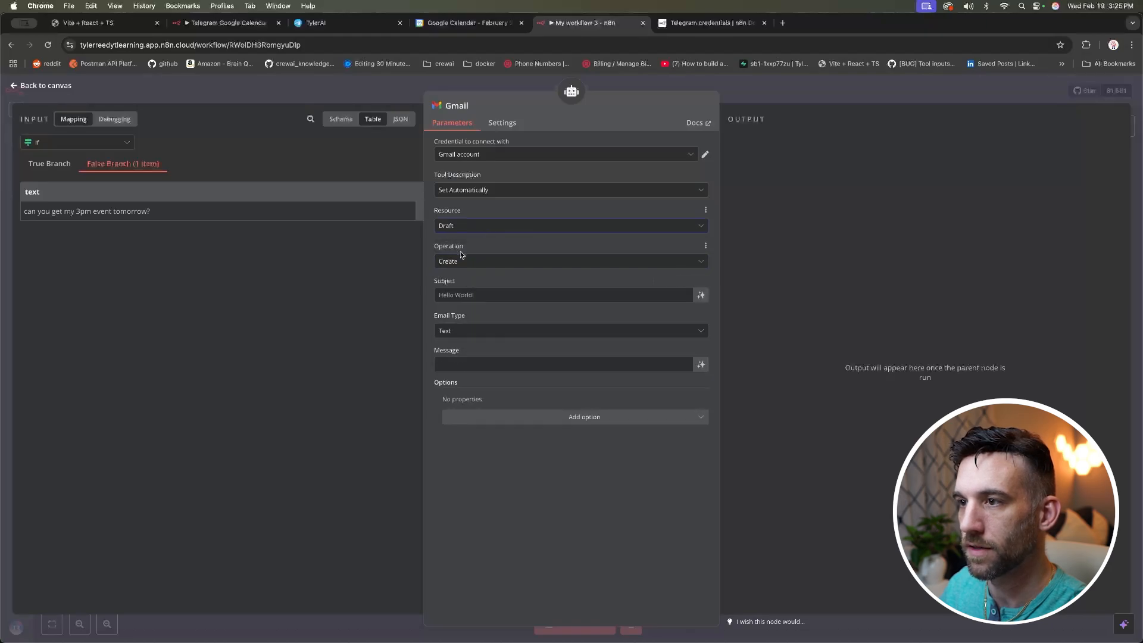
# Step: Set the Subject to the expression {{ $fromAI('subject') }}
pyautogui.click(471, 295)
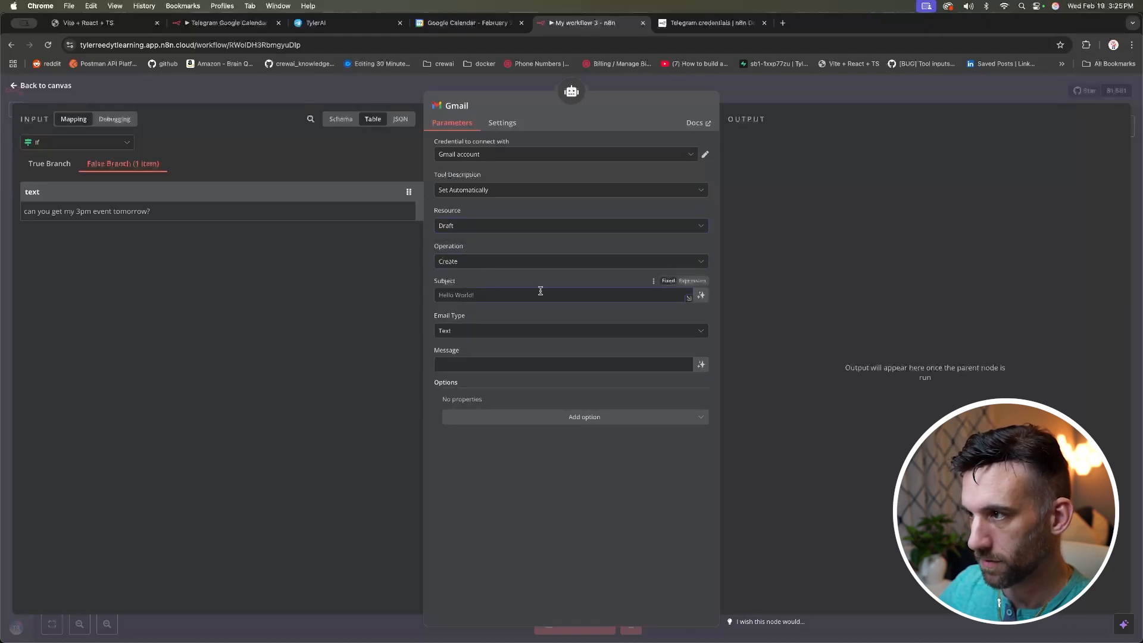
pyautogui.click(692, 280)
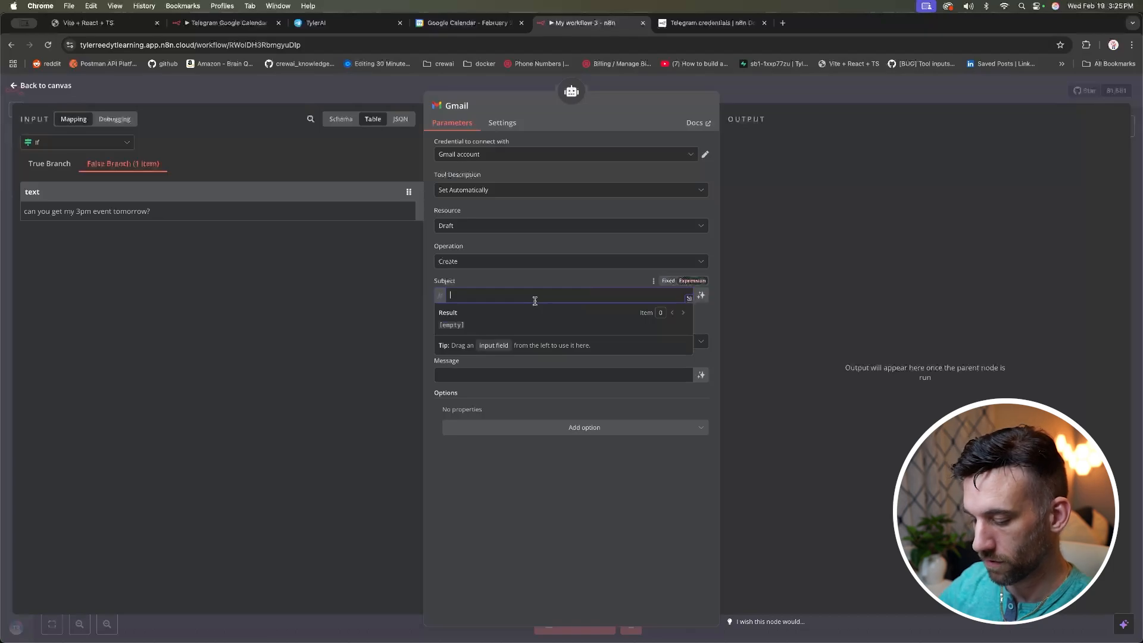
pyautogui.write('can you get my 3pm event tomorrow?')
pyautogui.press('super+z')
pyautogui.write('{')
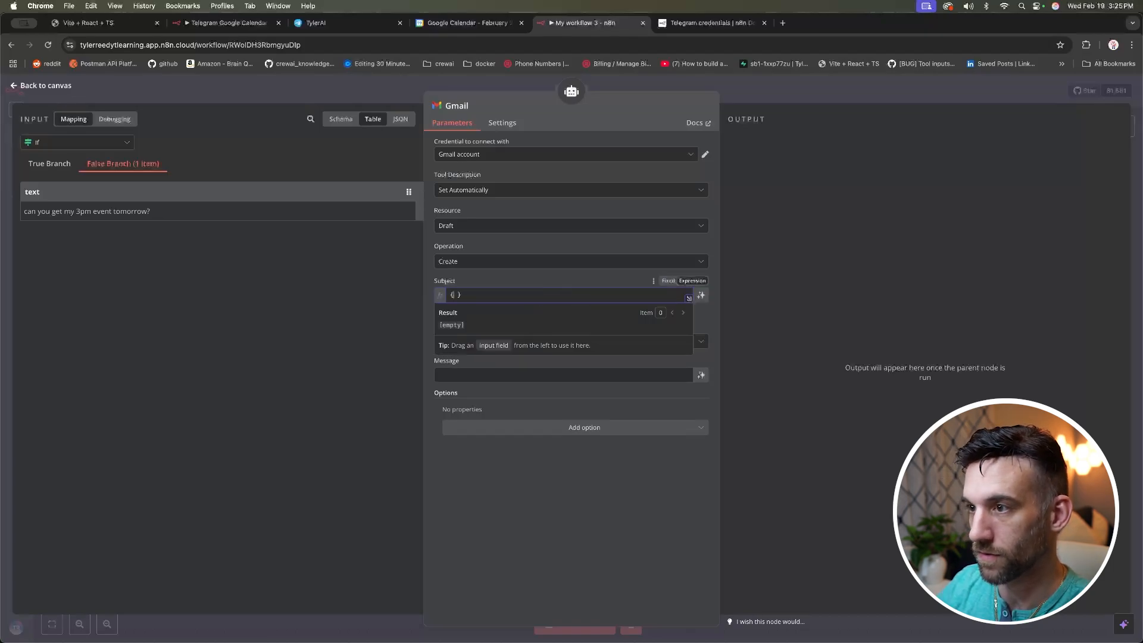
pyautogui.write('{ ')
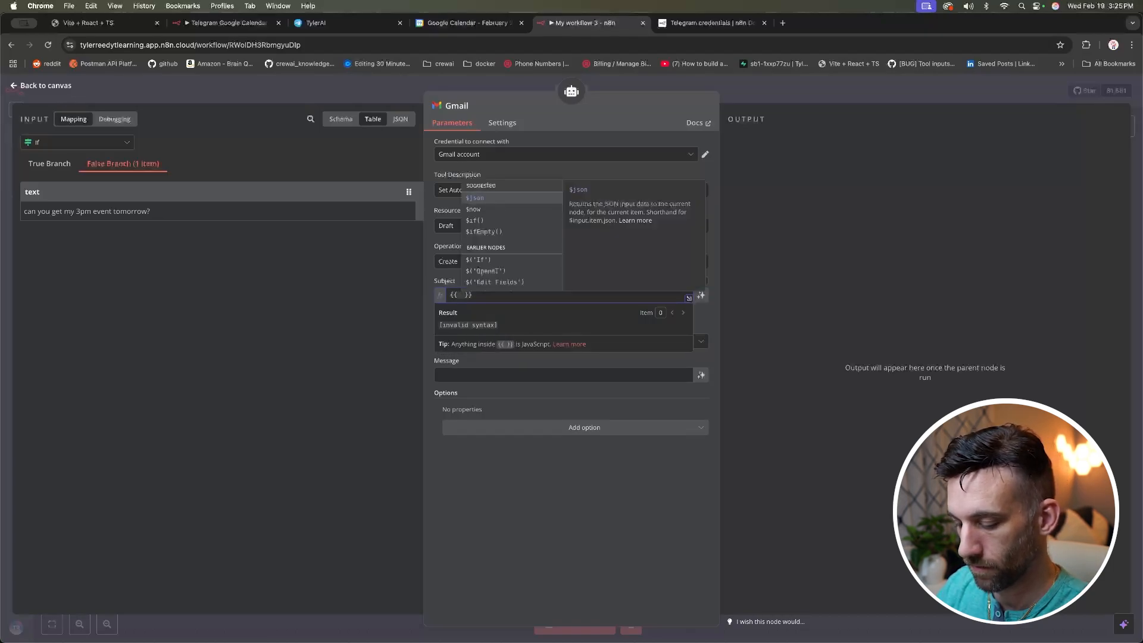
pyautogui.write("$fromAI('")
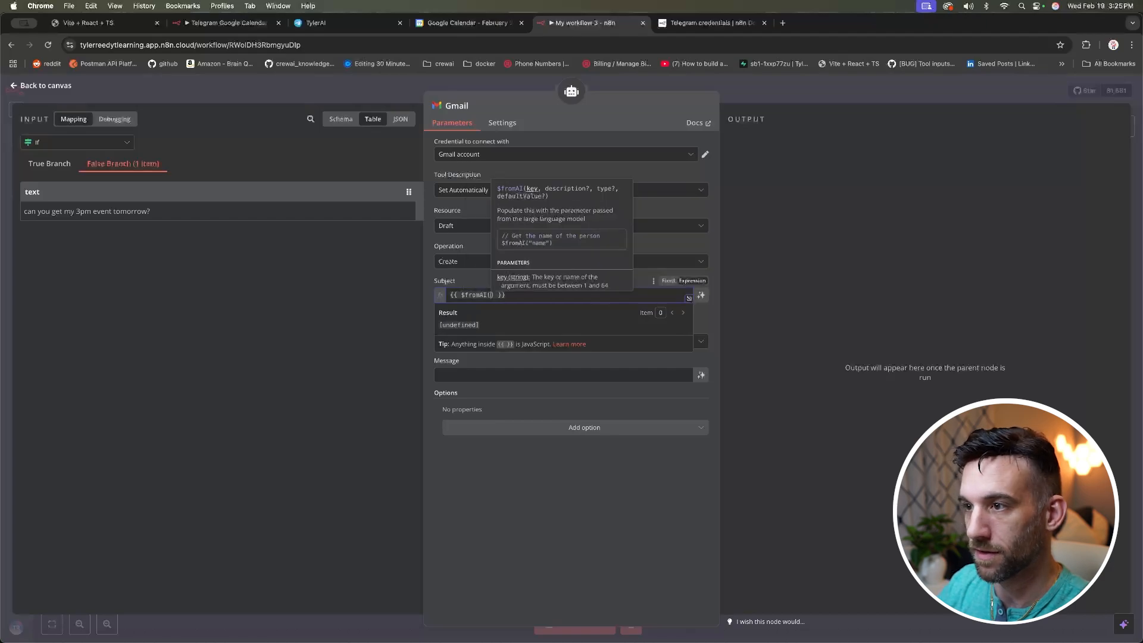
pyautogui.write('subject')
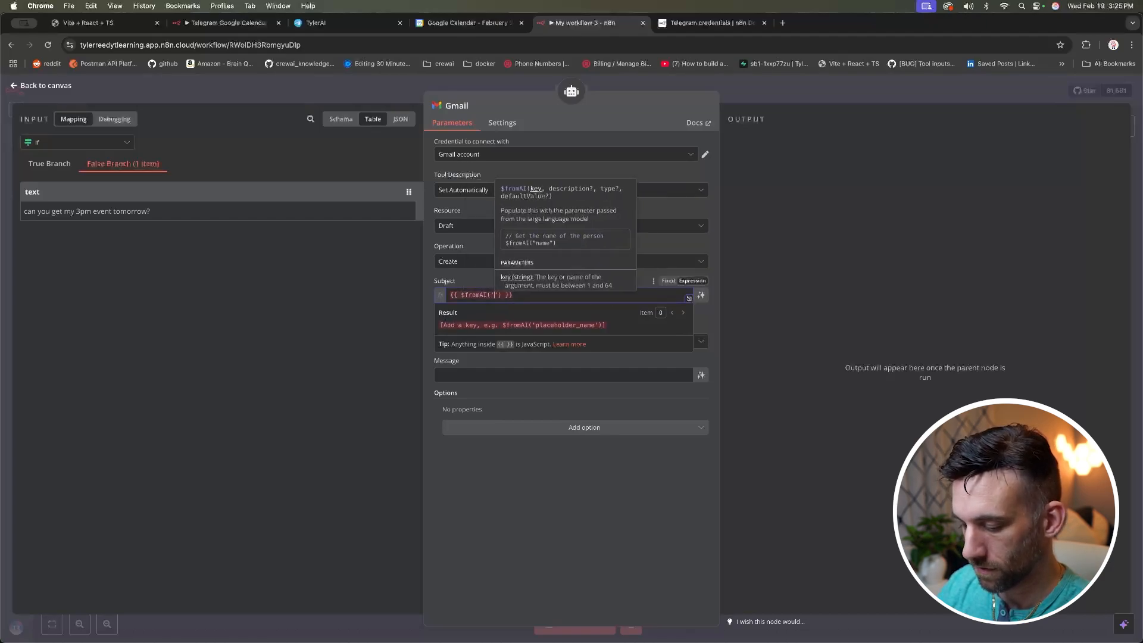
# Step: Set the Message to the expression $fromAI('summary_of_event')
pyautogui.click(500, 364)
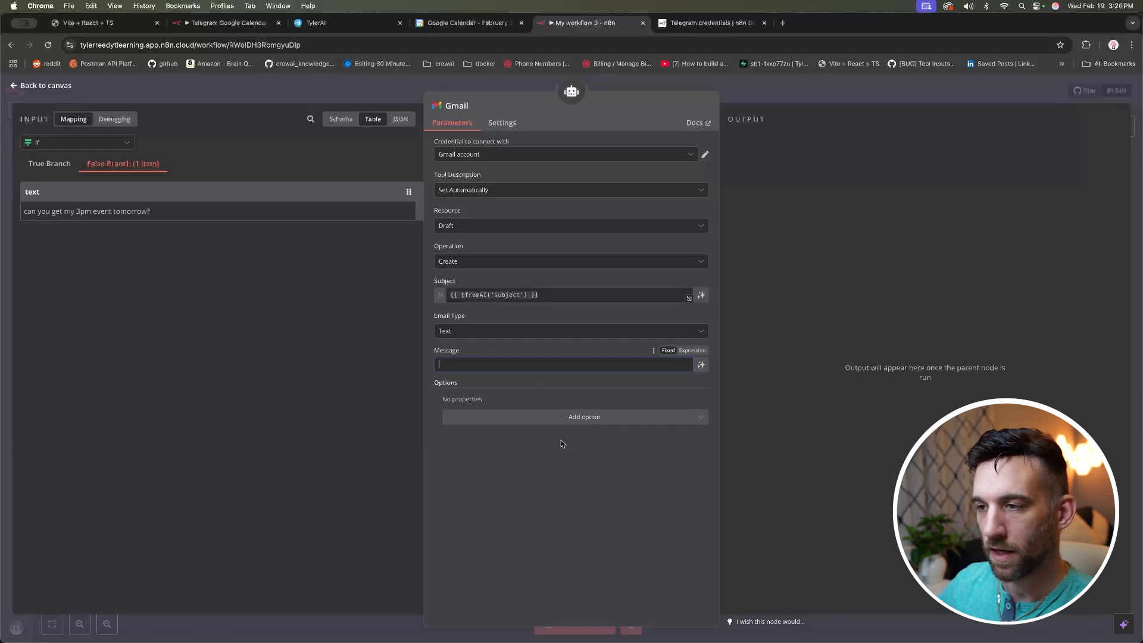
pyautogui.write("{{ $fromAI('subject') }}")
pyautogui.click(692, 350)
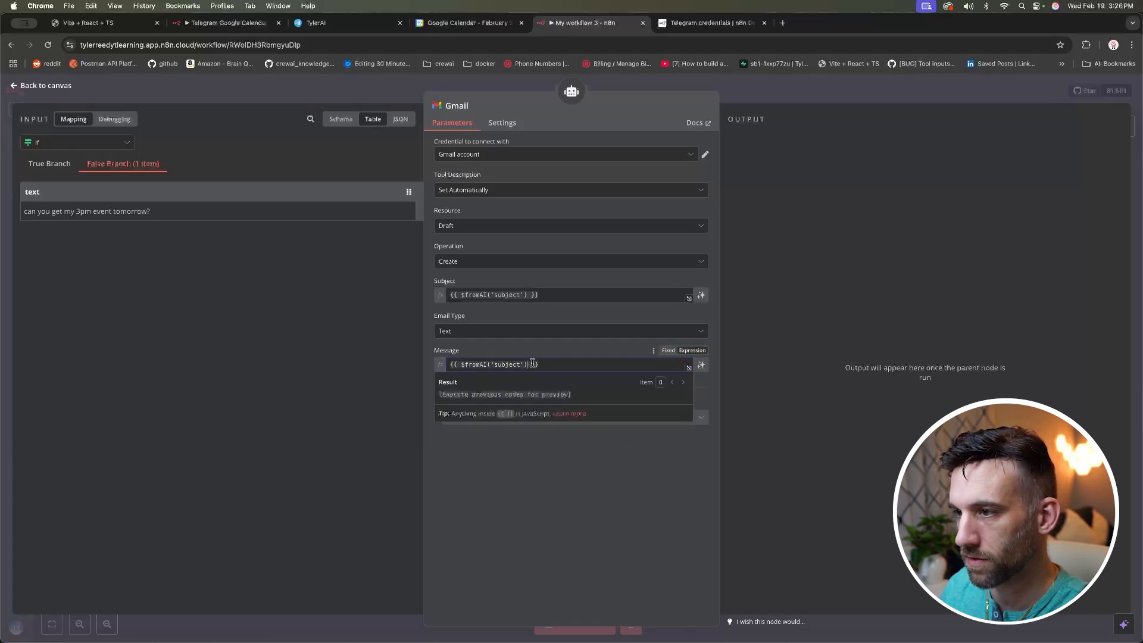
pyautogui.doubleClick(511, 365)
pyautogui.write('summary_of_eve')
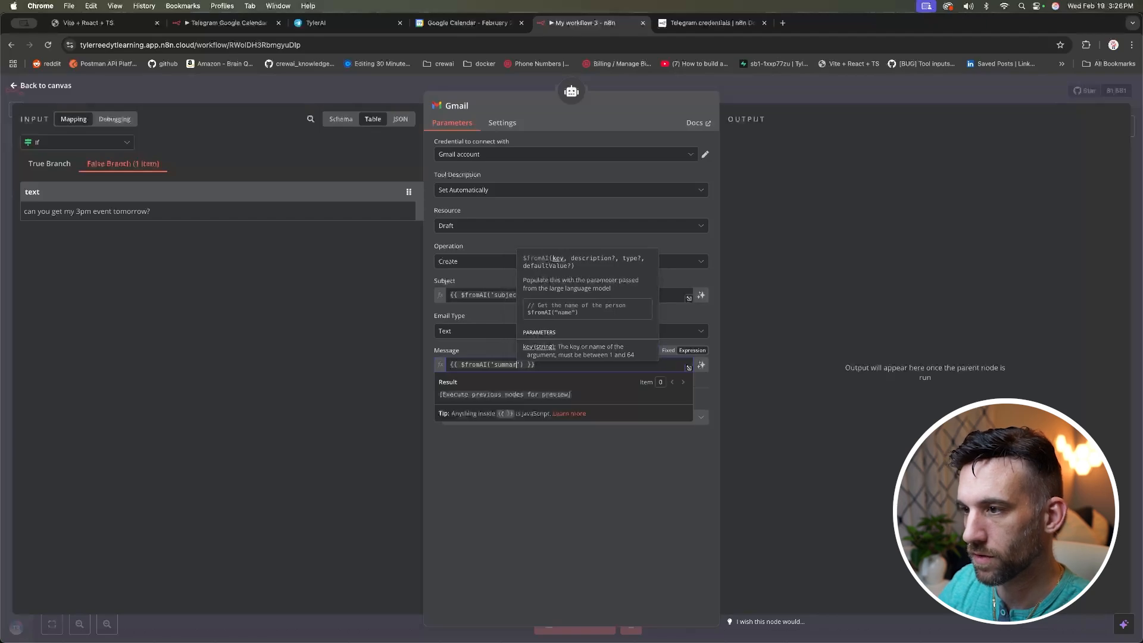
pyautogui.write('nt')
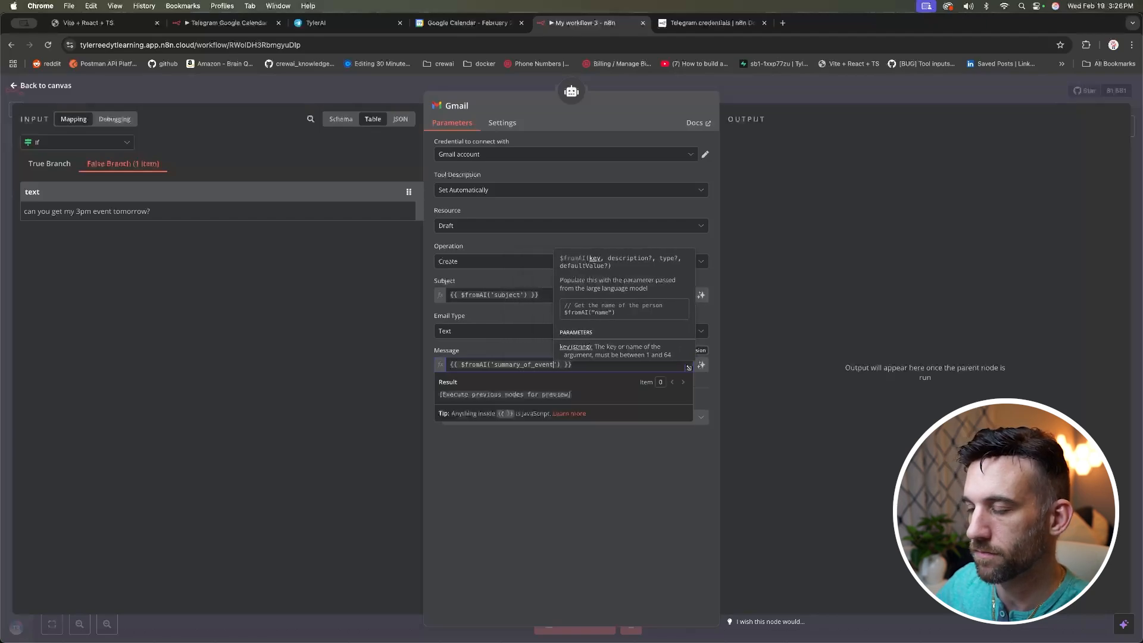
pyautogui.click(663, 472)
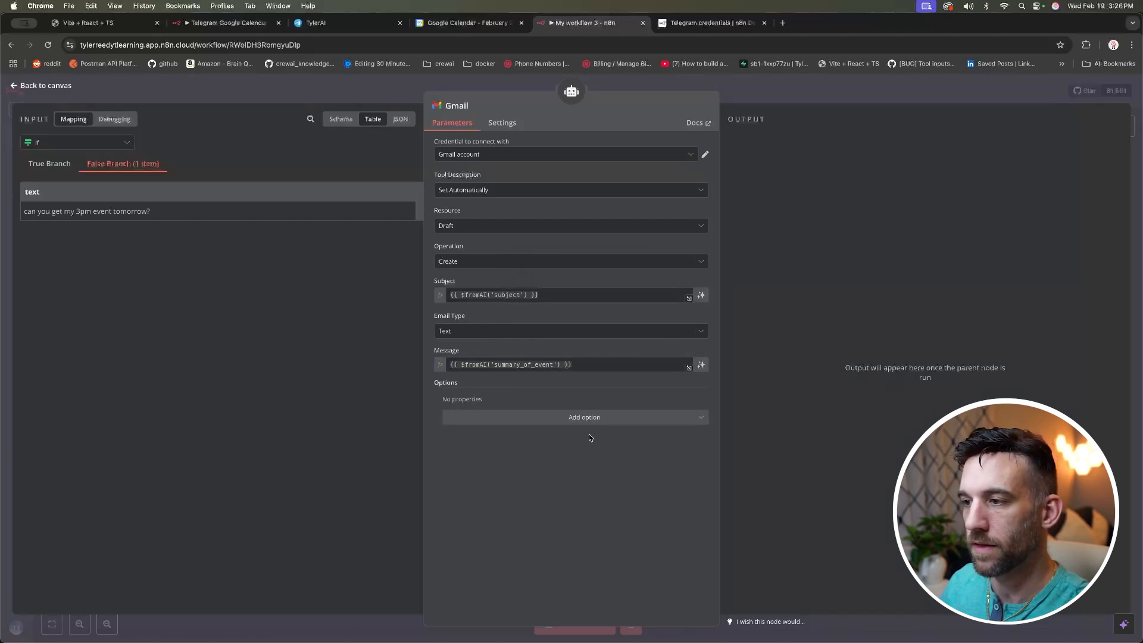
# Step: Add a To Email option set to the expression $fromAI('to_email')
pyautogui.click(600, 419)
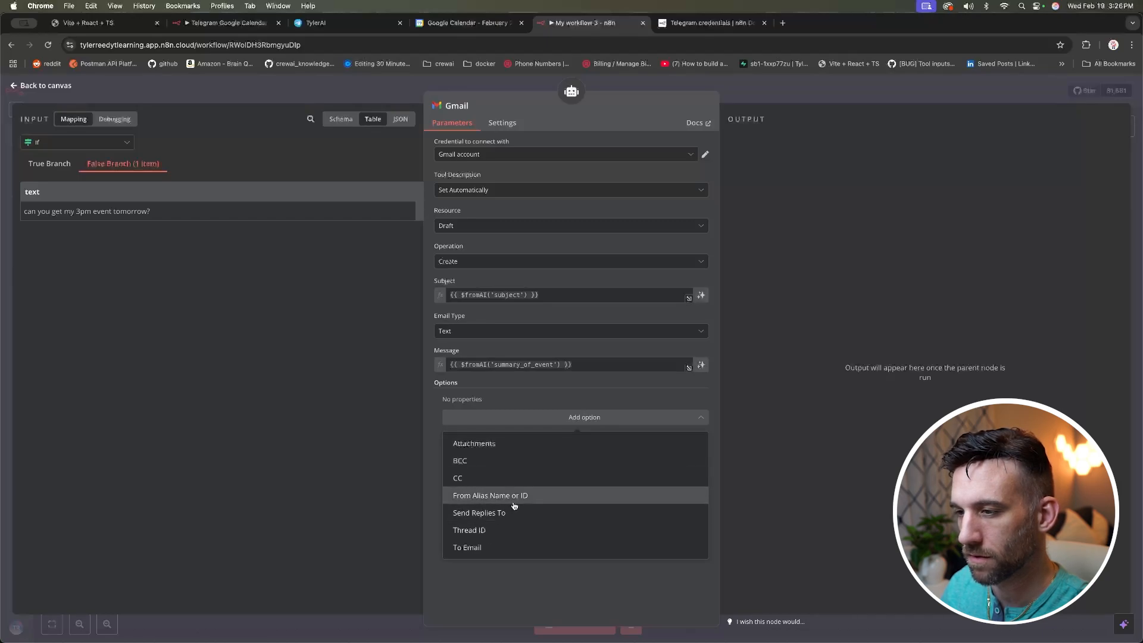
pyautogui.click(494, 549)
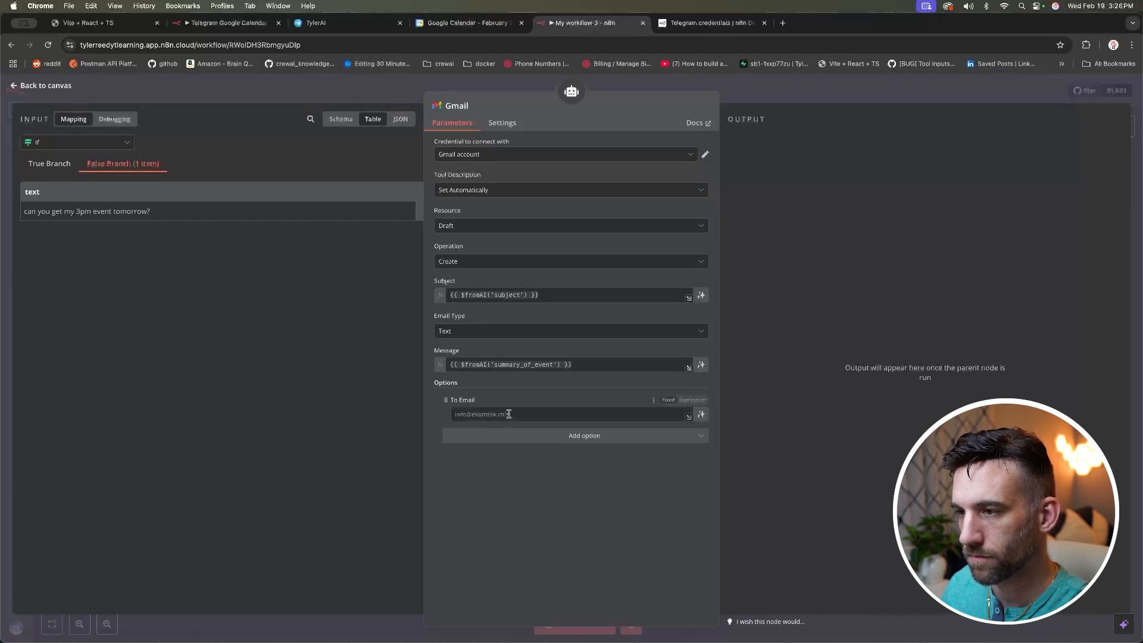
pyautogui.click(688, 402)
pyautogui.write("{{ $fromAI('subject') }}")
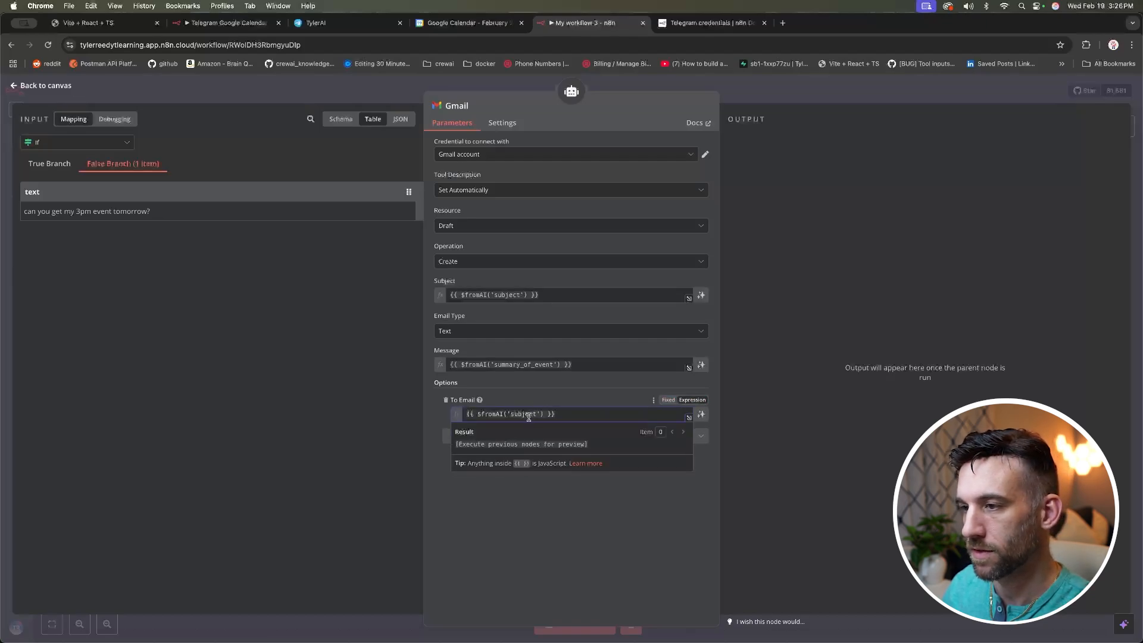
pyautogui.doubleClick(526, 414)
pyautogui.write('to_email')
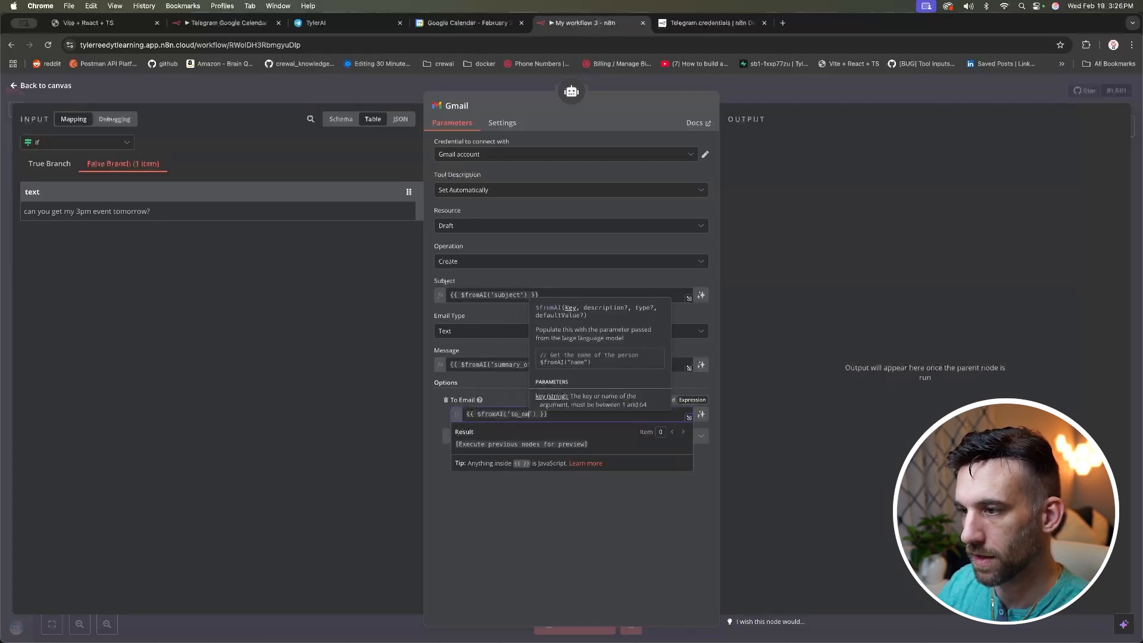
pyautogui.click(575, 498)
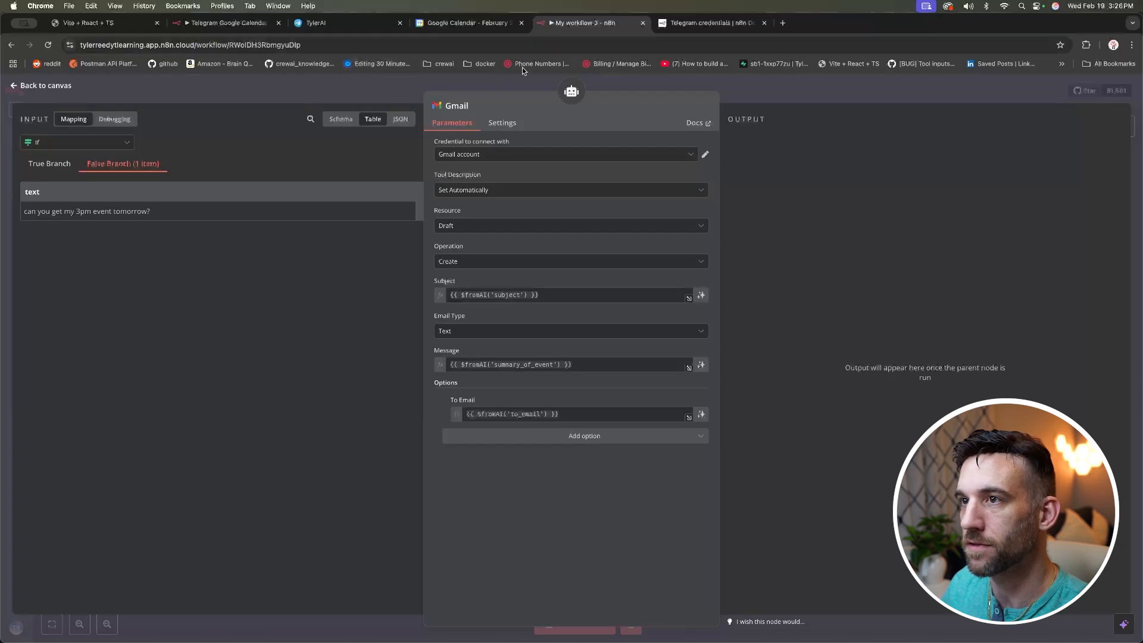
pyautogui.click(316, 23)
# Step: Send the bot a request for tomorrow's 3pm event plus an email draft, then watch n8n run
pyautogui.moveTo(707, 620); pyautogui.dragTo(388, 624)
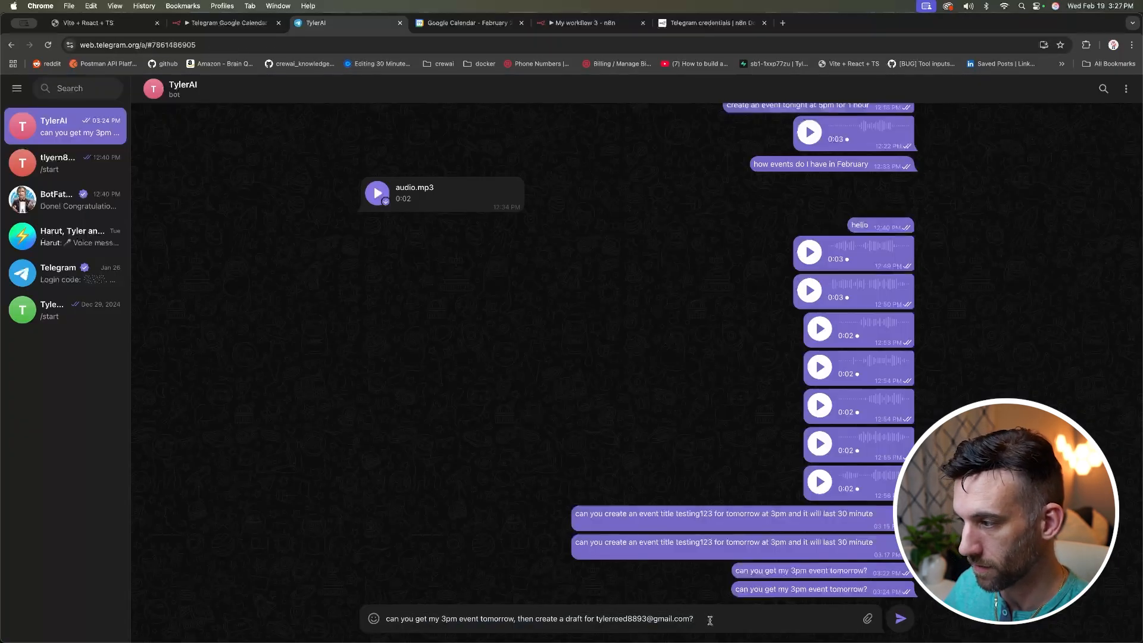
pyautogui.click(901, 618)
pyautogui.click(586, 22)
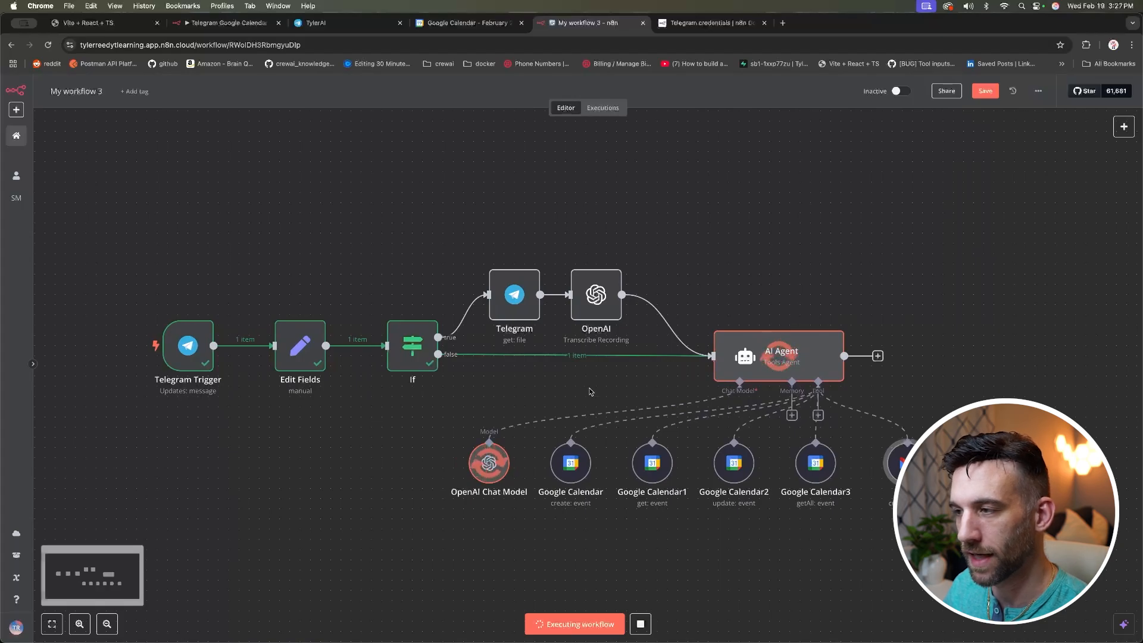
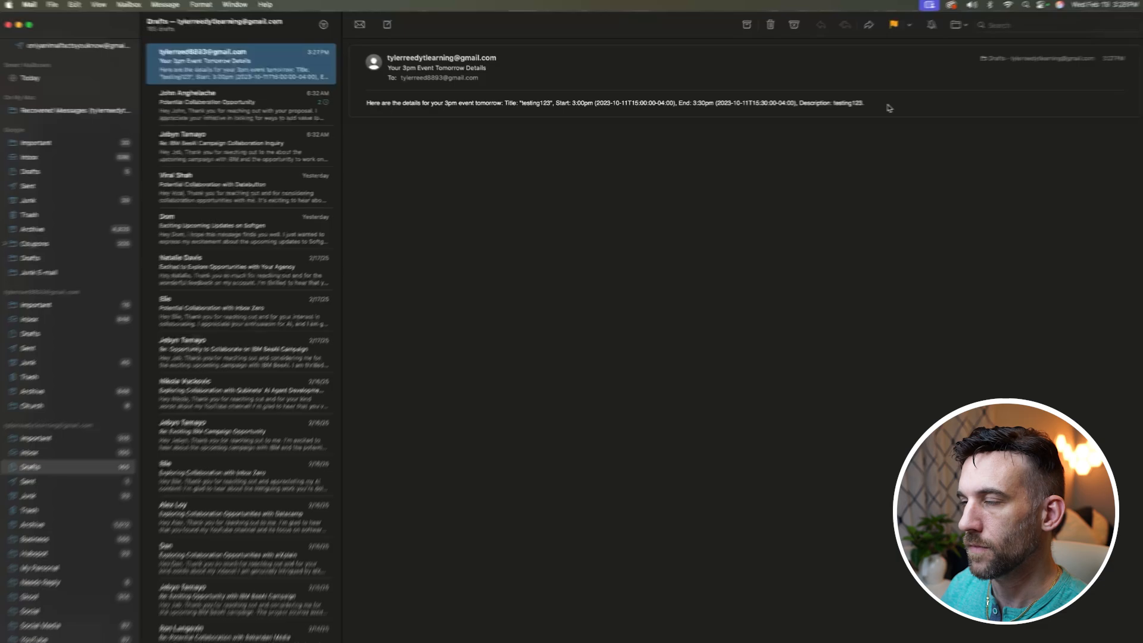
# Step: Add an OpenAI Generate Audio node after the AI Agent that speaks the agent's output text
pyautogui.moveTo(864, 103); pyautogui.dragTo(368, 102)
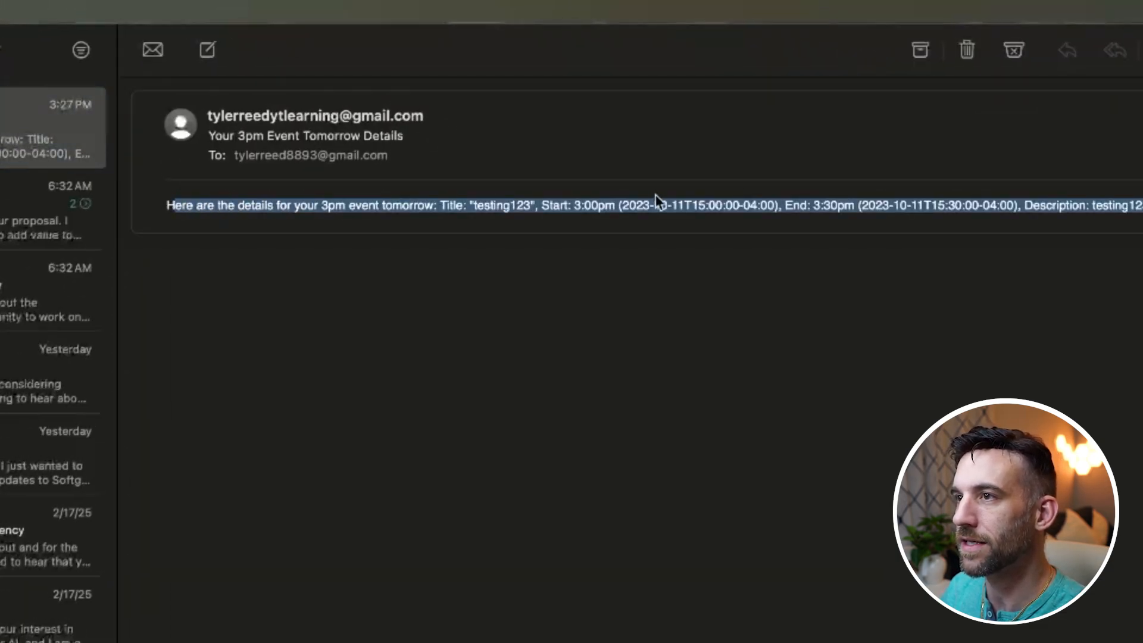
pyautogui.click(1138, 206)
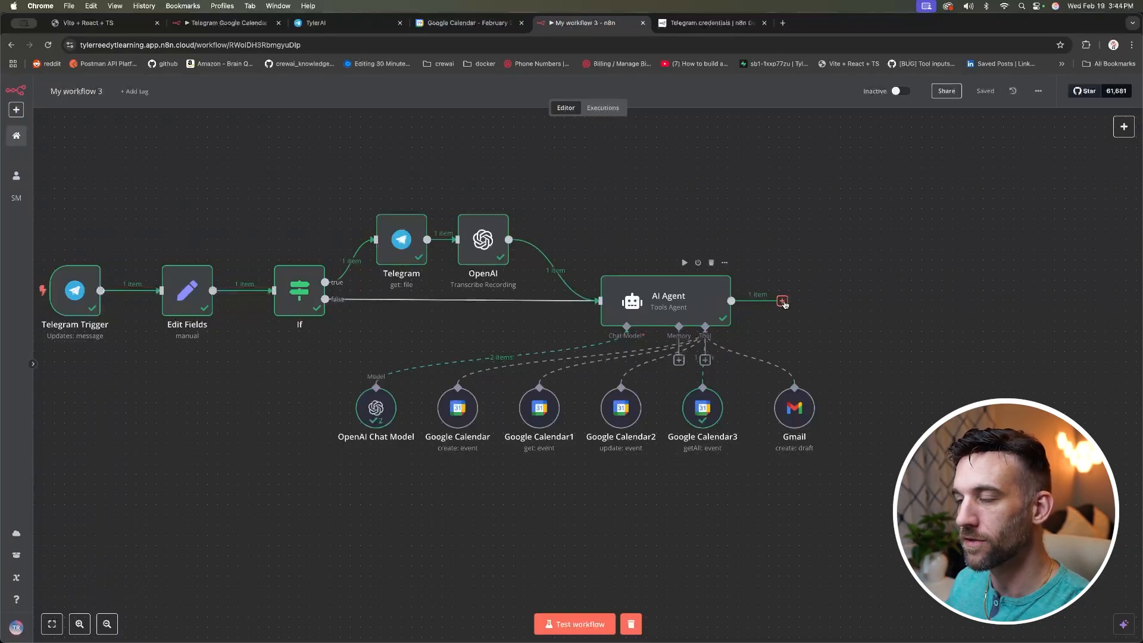
pyautogui.click(782, 301)
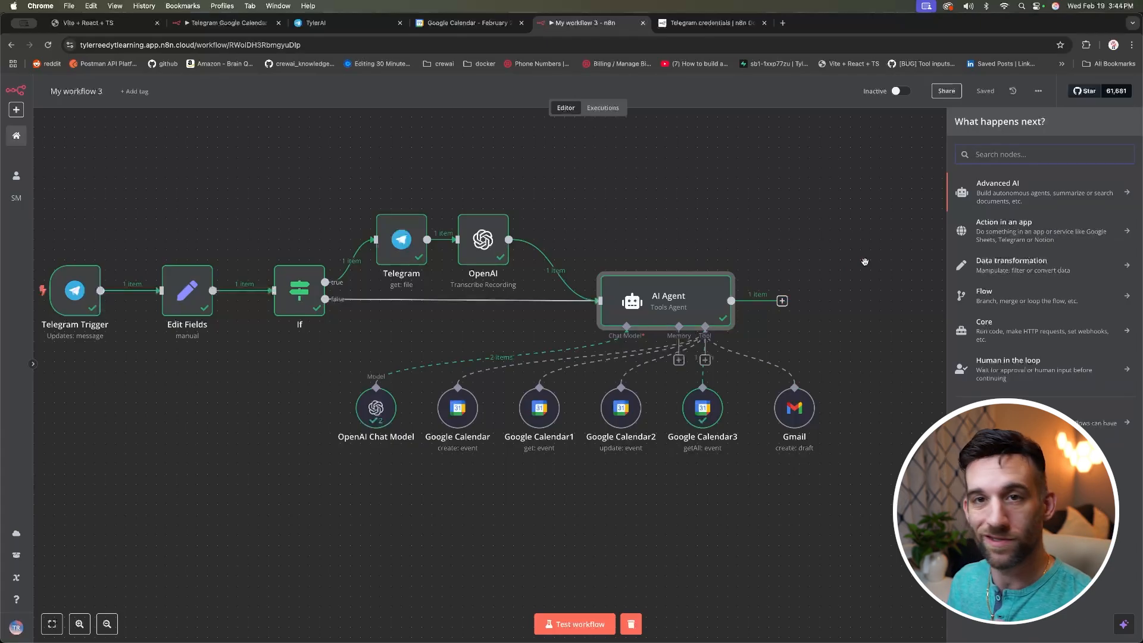
pyautogui.write('openai')
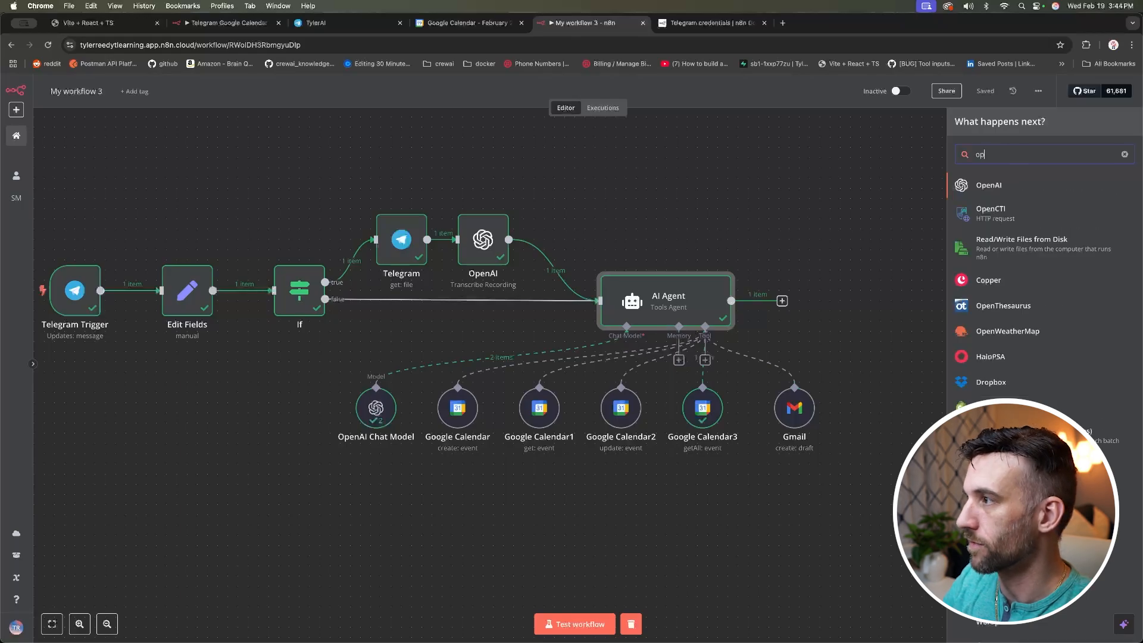
pyautogui.click(988, 186)
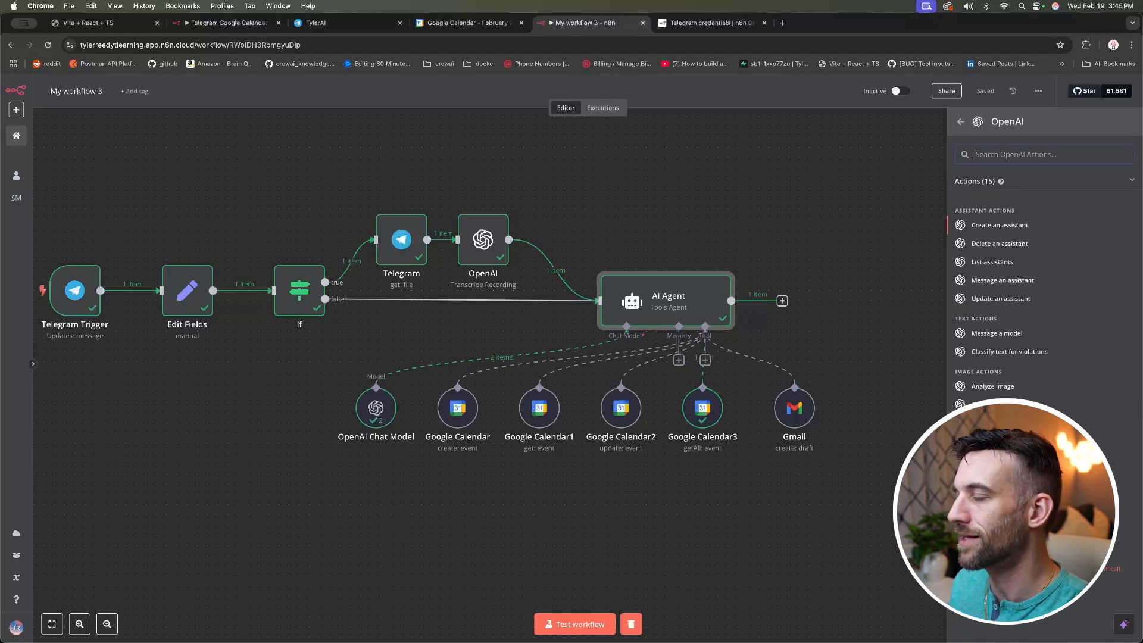
pyautogui.click(990, 439)
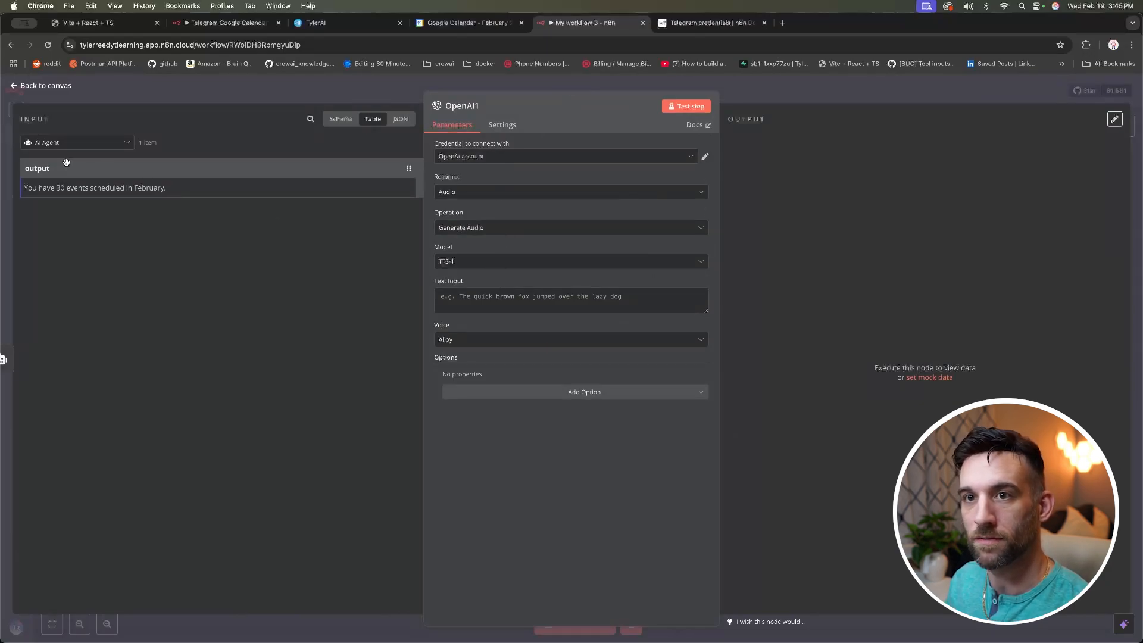
pyautogui.moveTo(38, 171); pyautogui.dragTo(453, 296)
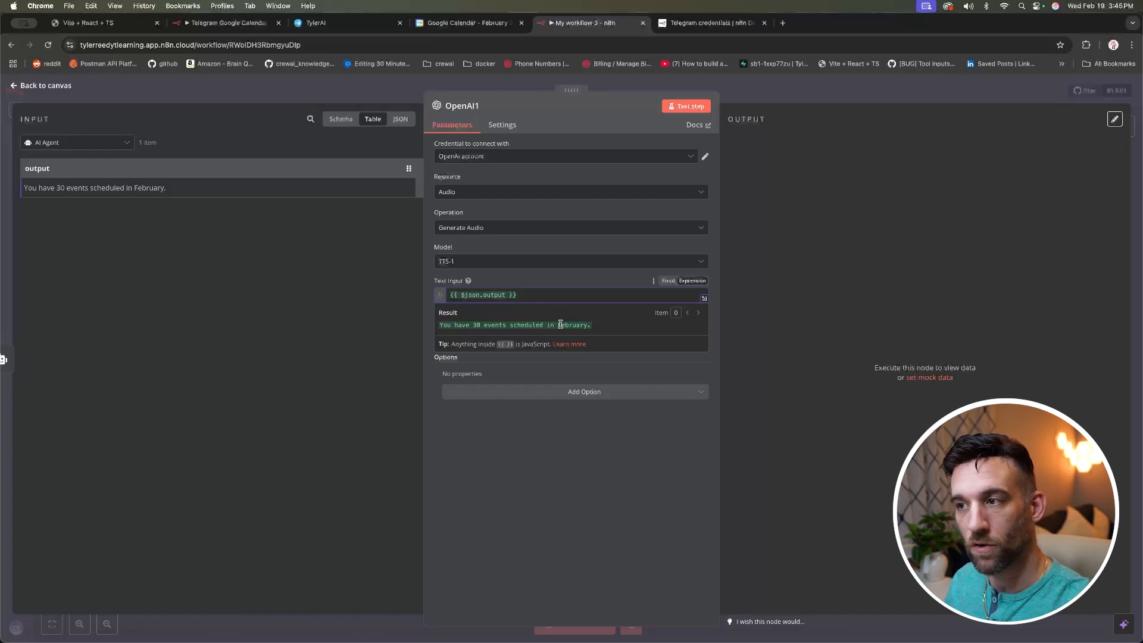
pyautogui.click(59, 88)
pyautogui.hscroll(-2, 599, 209)
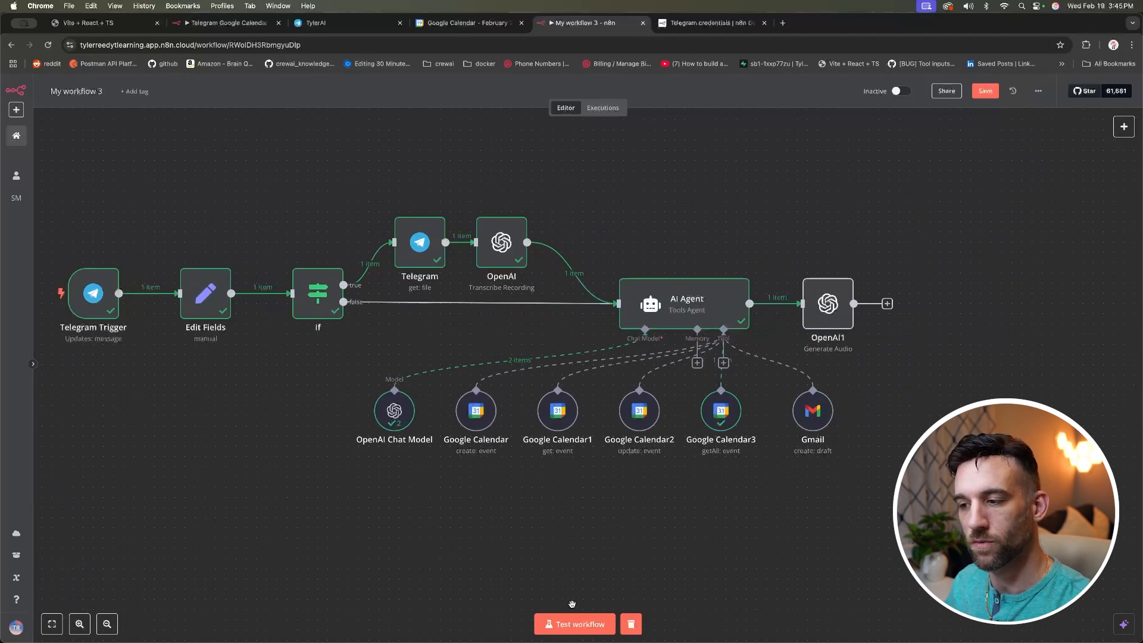
# Step: Start a test run and send the bot 'how many events do I have in february?'
pyautogui.click(578, 625)
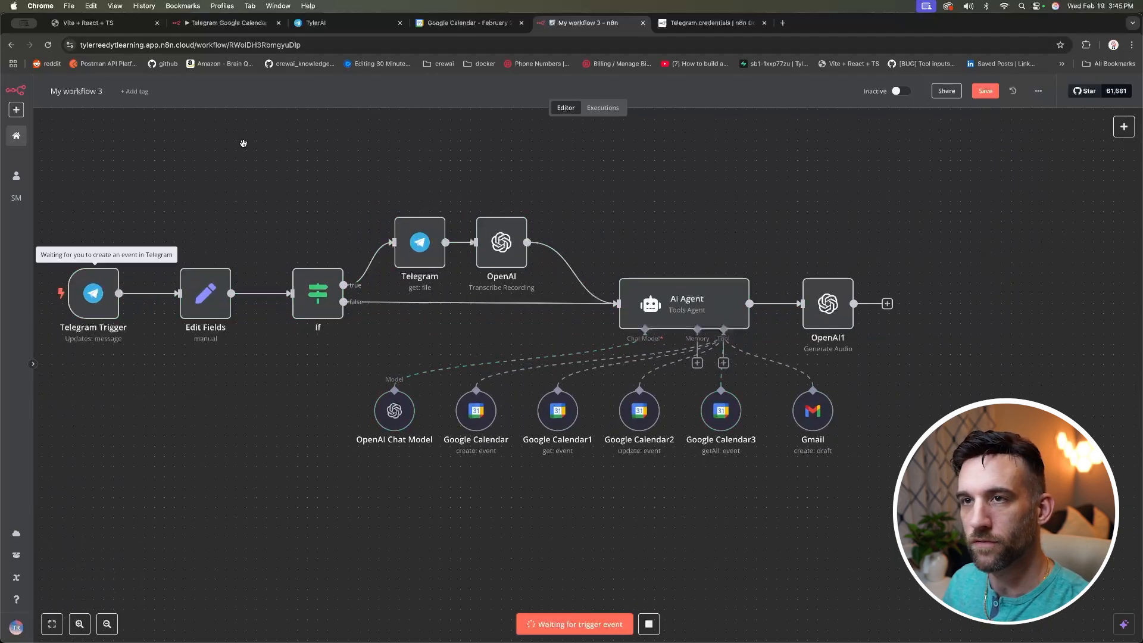
pyautogui.click(368, 24)
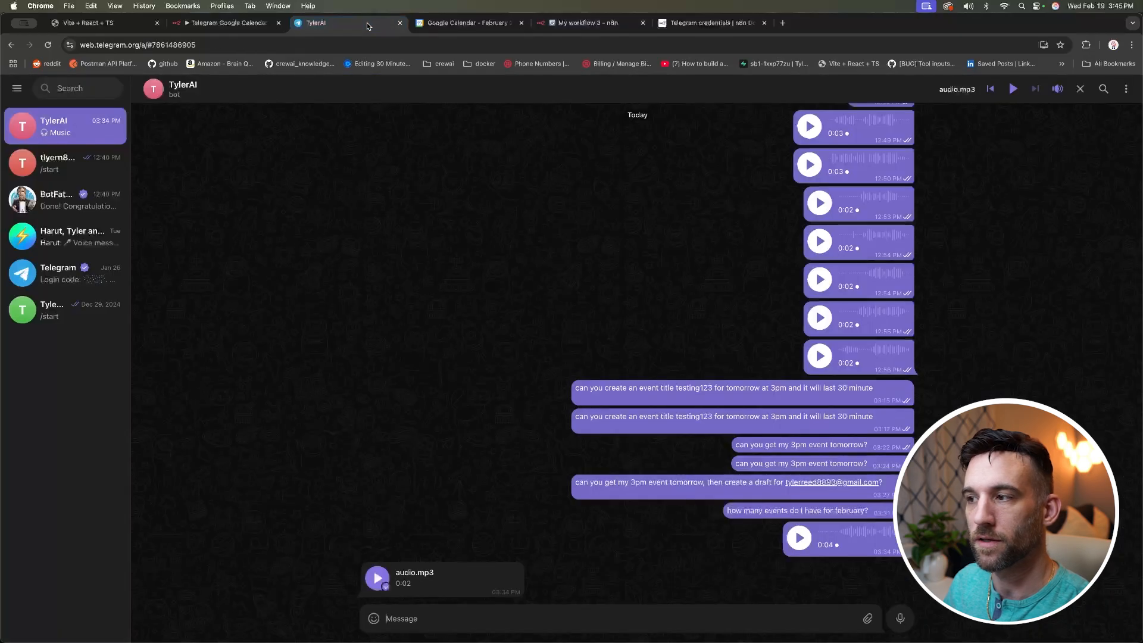
pyautogui.write('how')
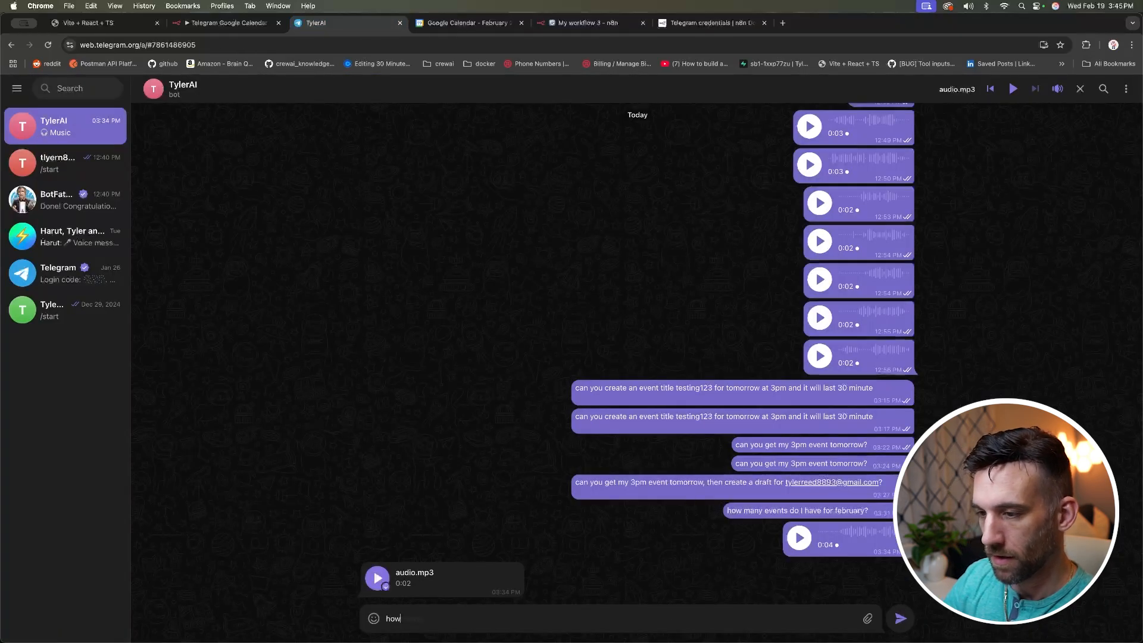
pyautogui.write(' many events do I have')
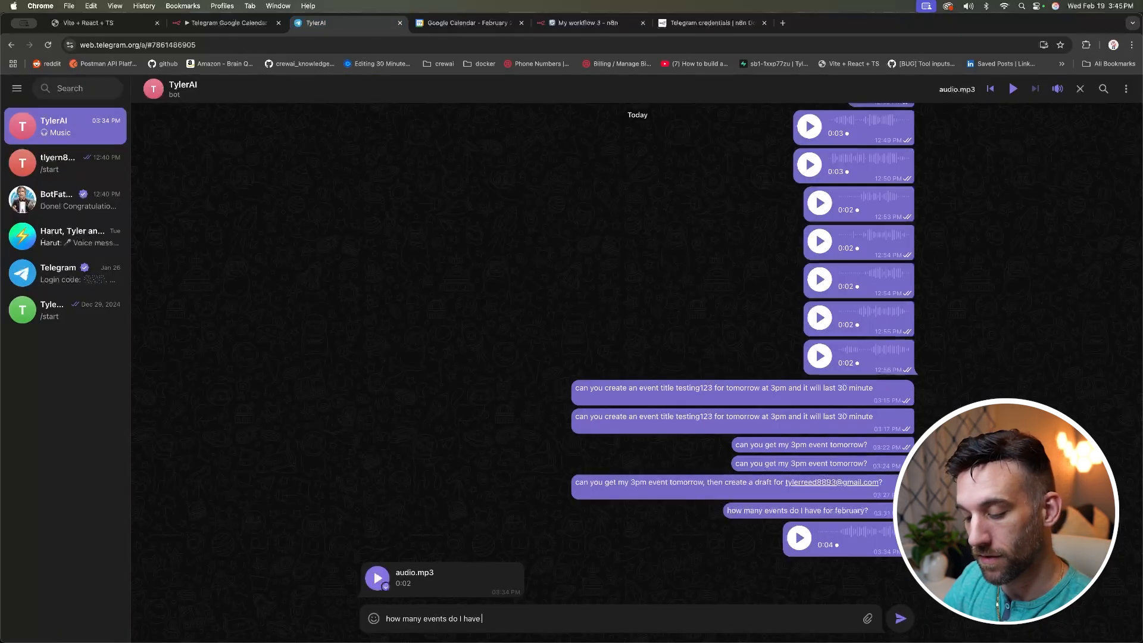
pyautogui.write(' in february?')
pyautogui.press('Return')
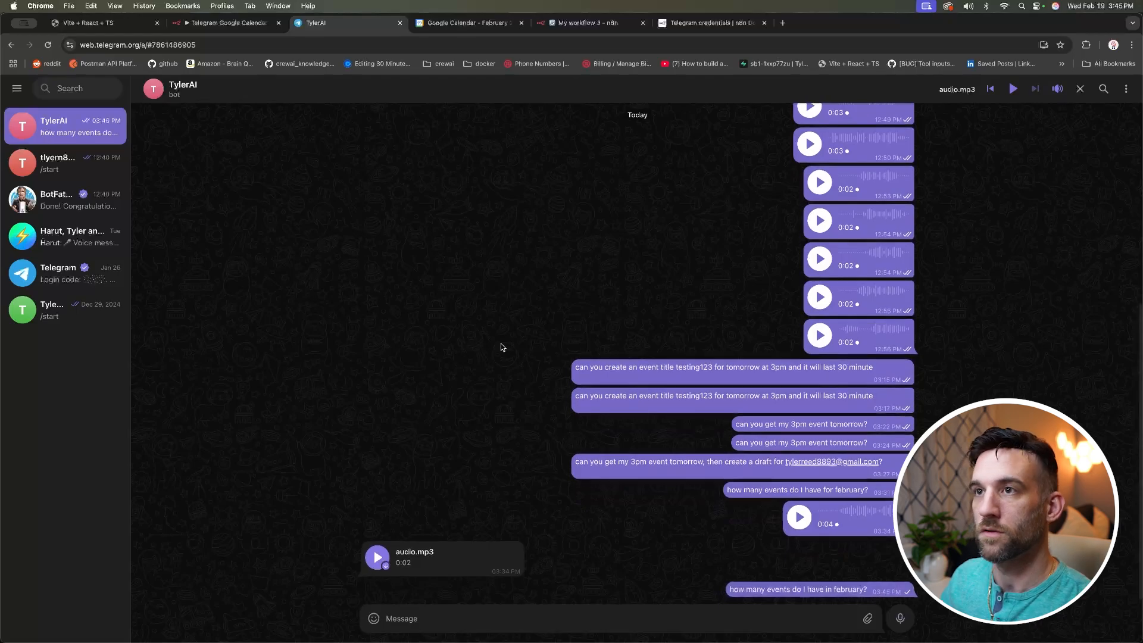
pyautogui.click(586, 22)
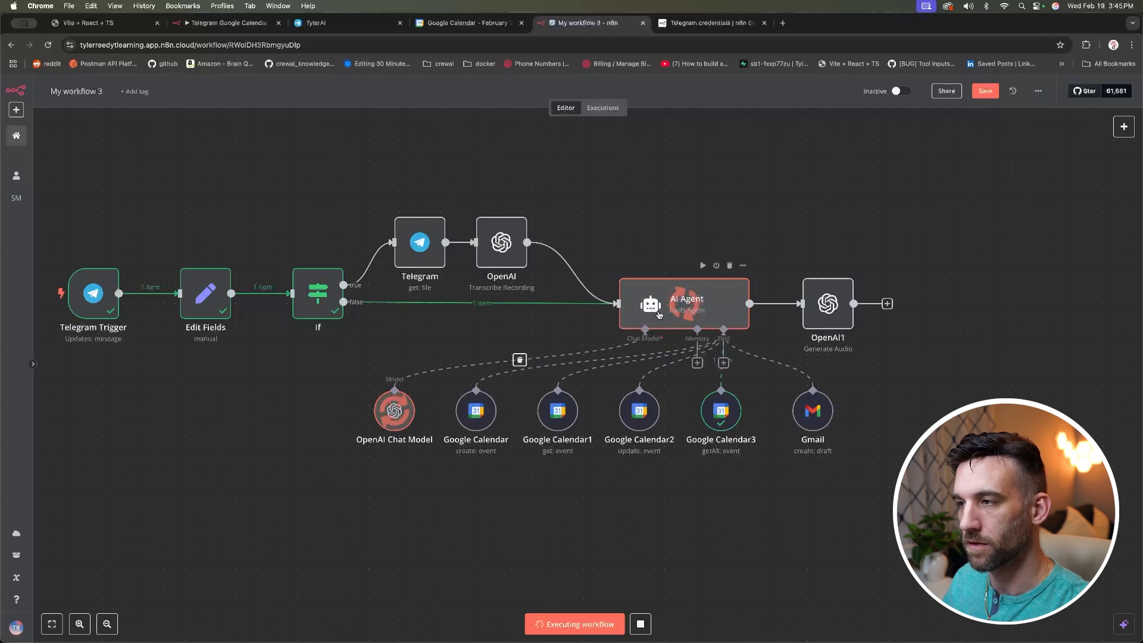
# Step: Pan across the canvas while the run finishes through the OpenAI Generate Audio node
pyautogui.hscroll(1, 828, 306)
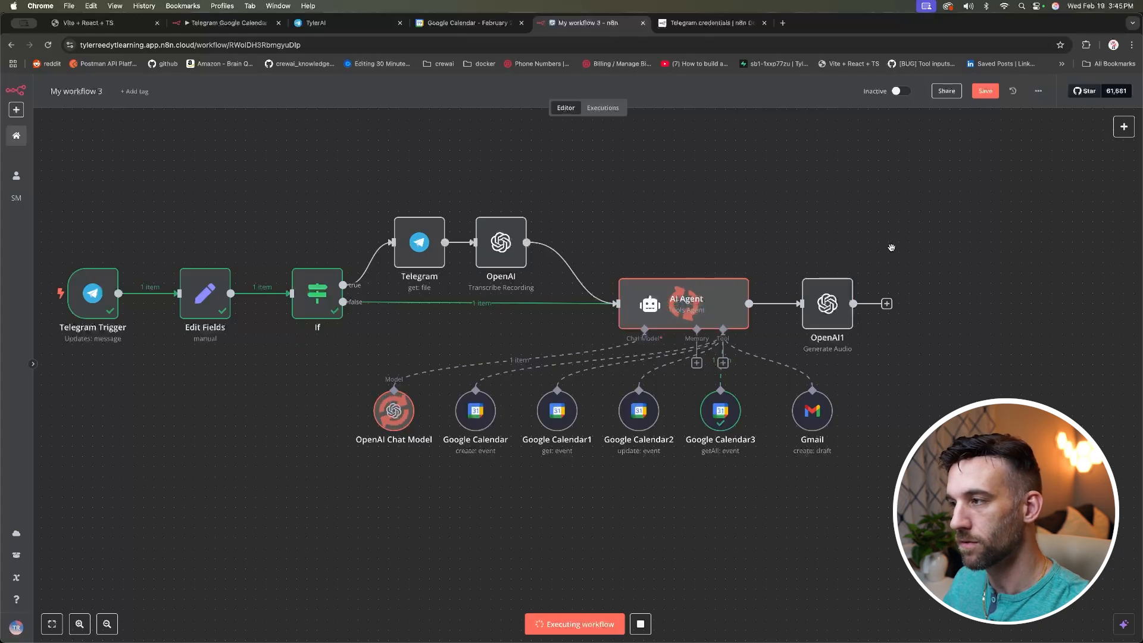
pyautogui.hscroll(2, 891, 248)
pyautogui.hscroll(1, 892, 248)
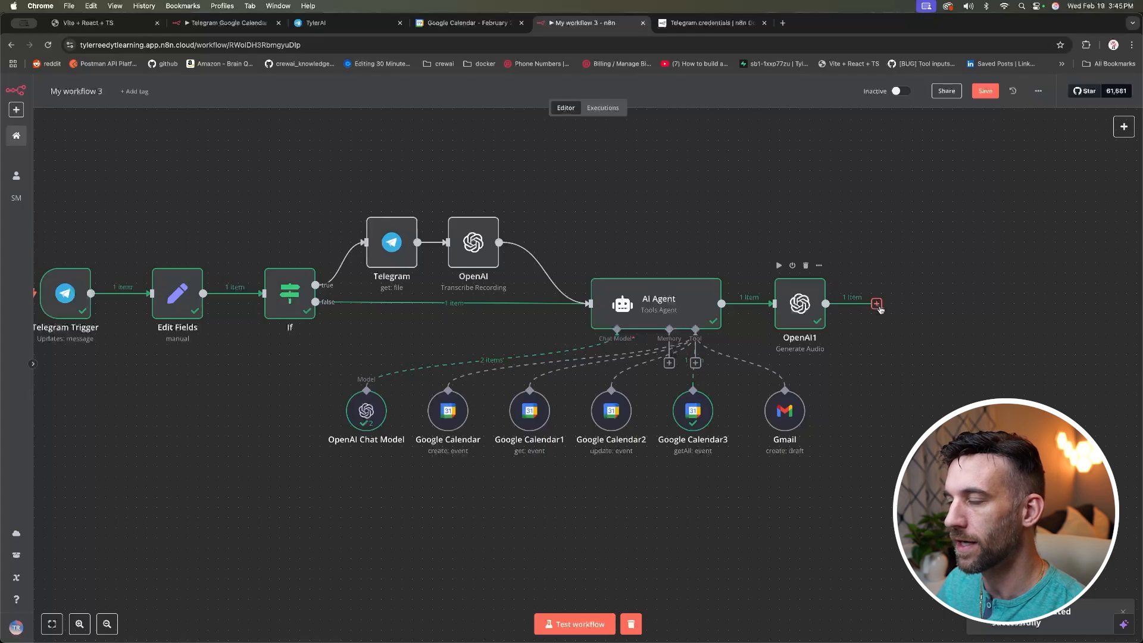
# Step: Add a Telegram Send Audio node after OpenAI1
pyautogui.click(877, 304)
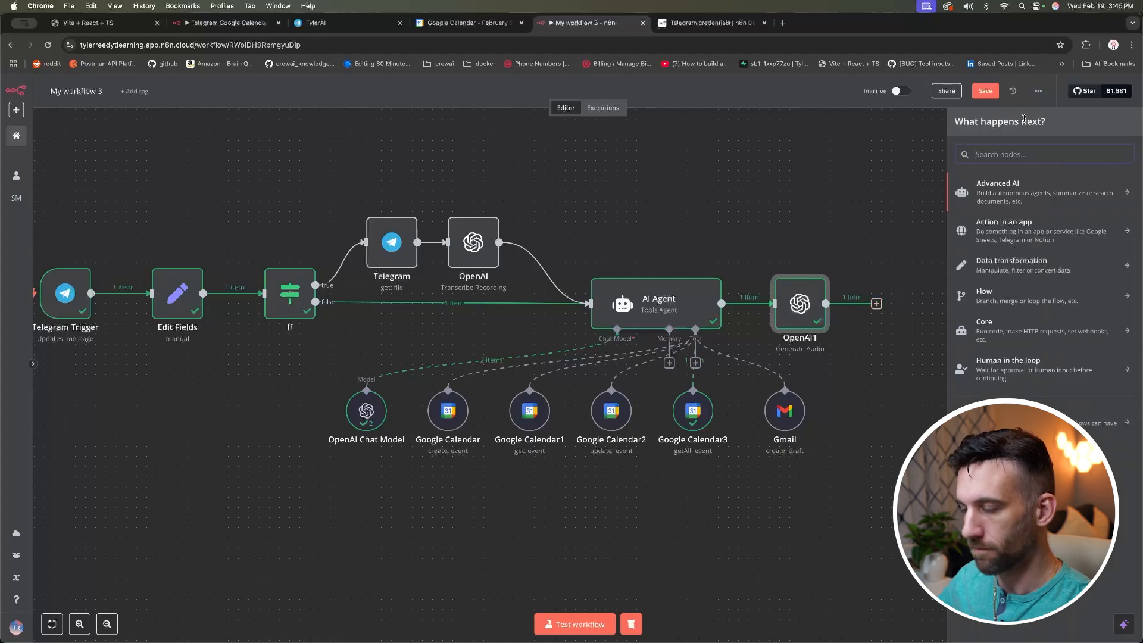
pyautogui.write('telegram')
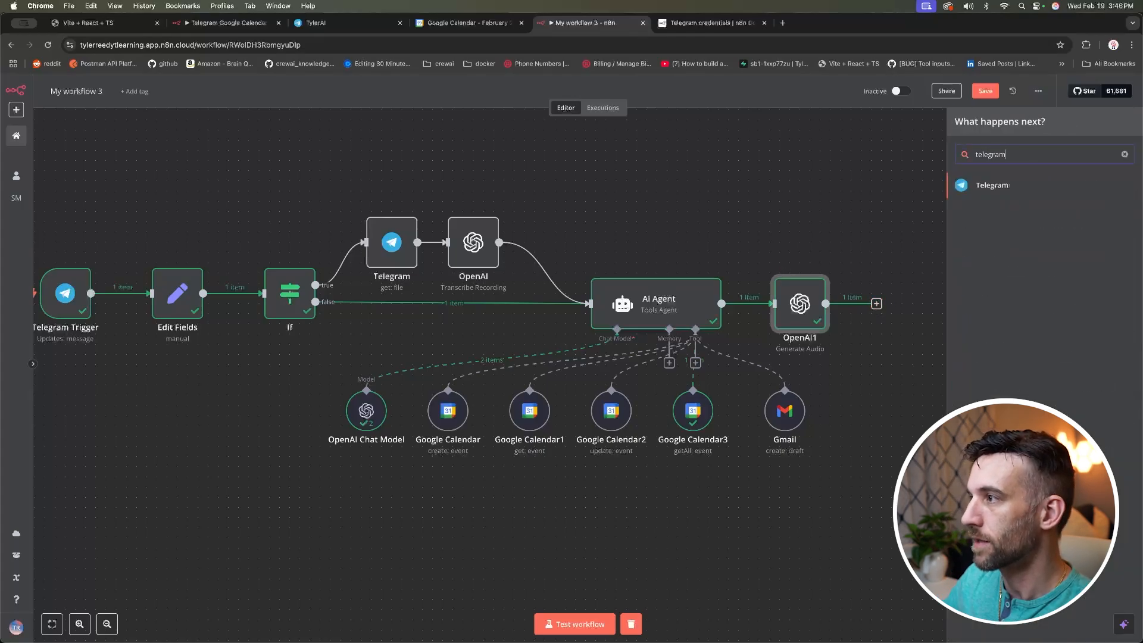
pyautogui.click(1015, 189)
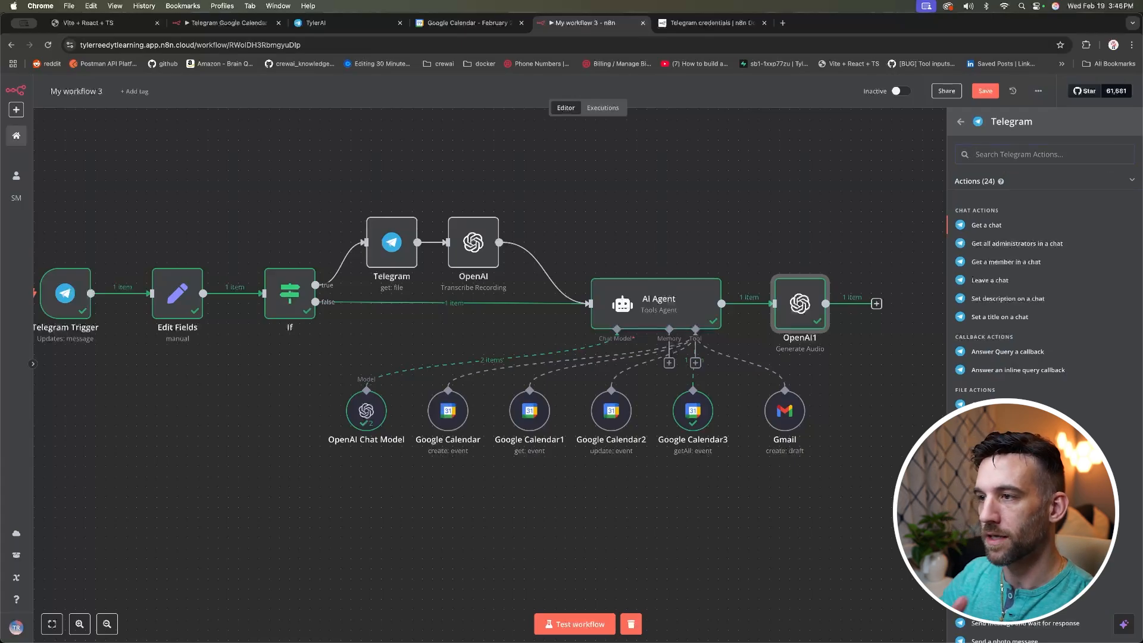
pyautogui.click(996, 512)
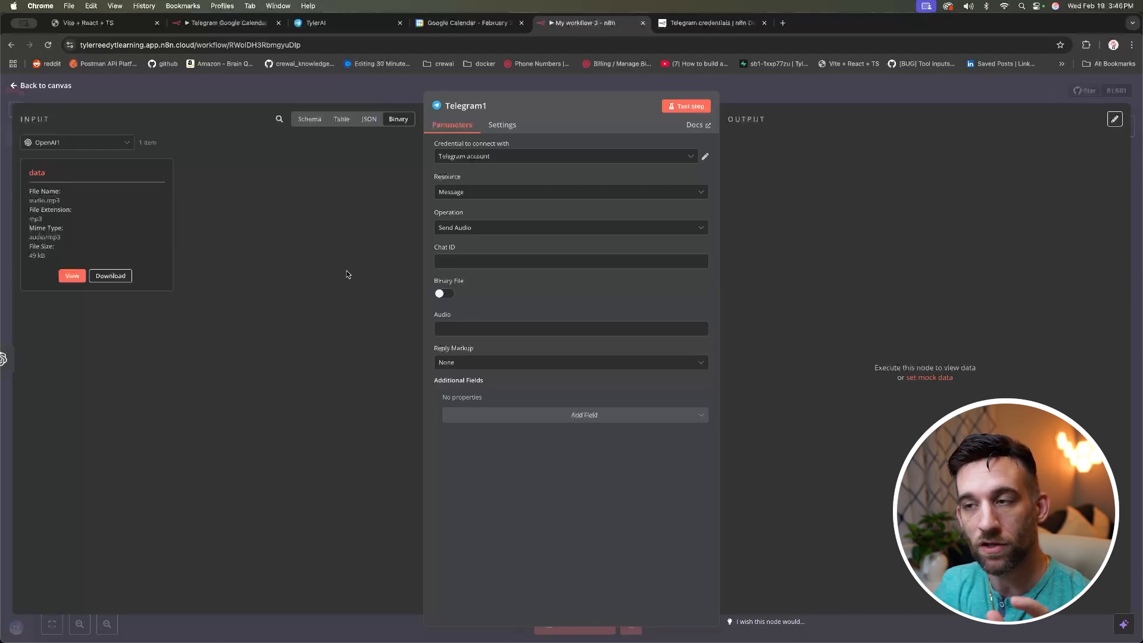
# Step: Map the trigger's chat.id into Chat ID and send binary field 'data' as the audio
pyautogui.click(492, 262)
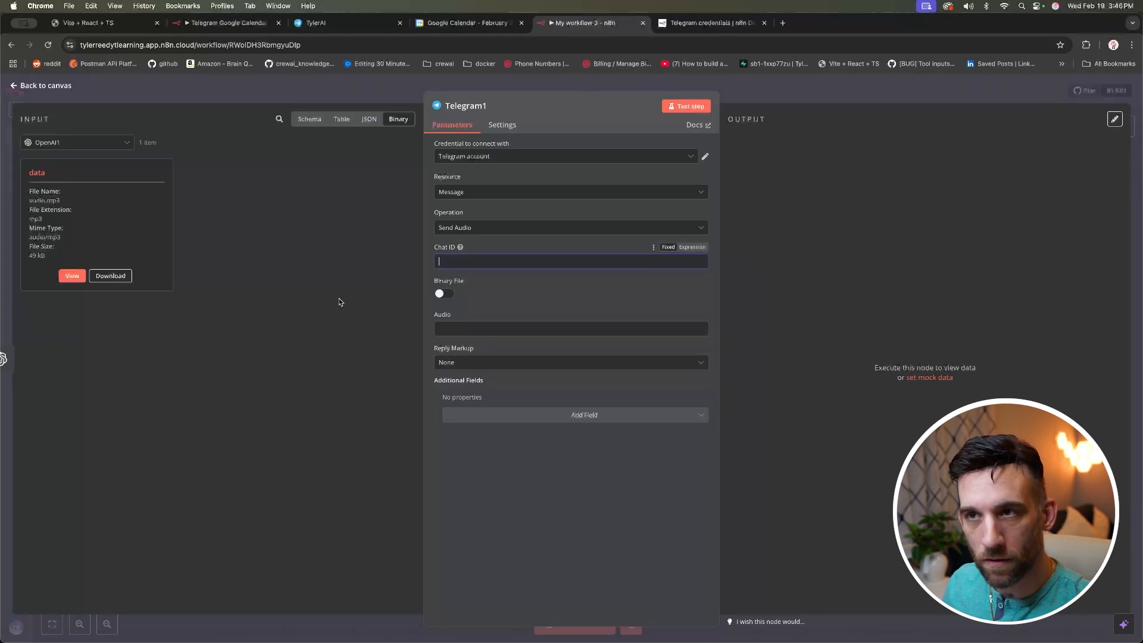
pyautogui.click(305, 118)
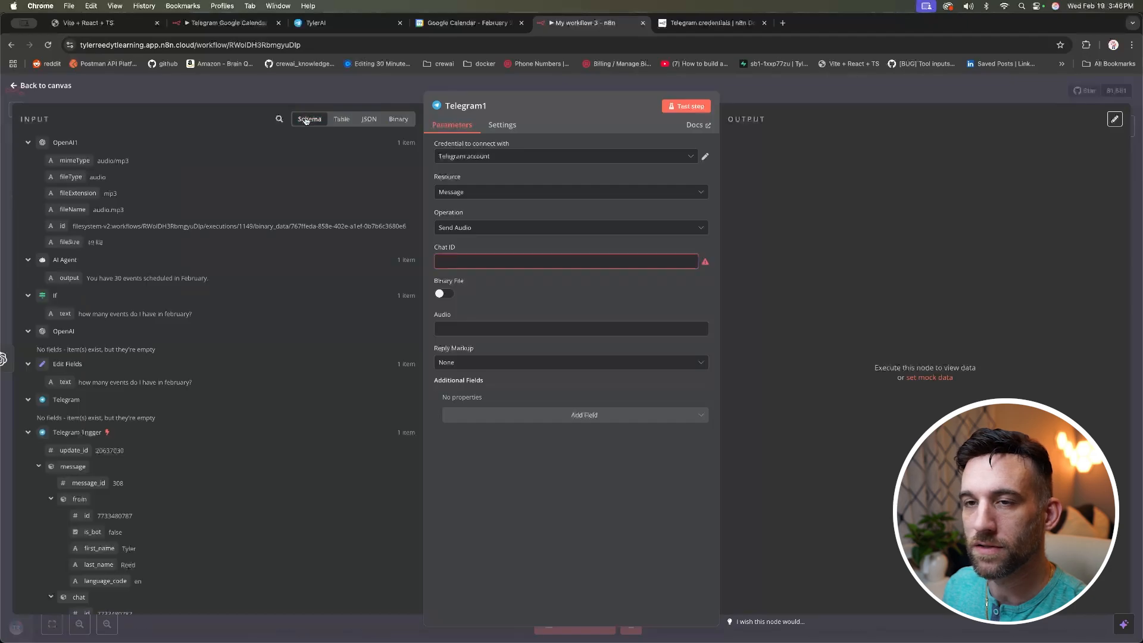
pyautogui.scroll(-3, 133, 203)
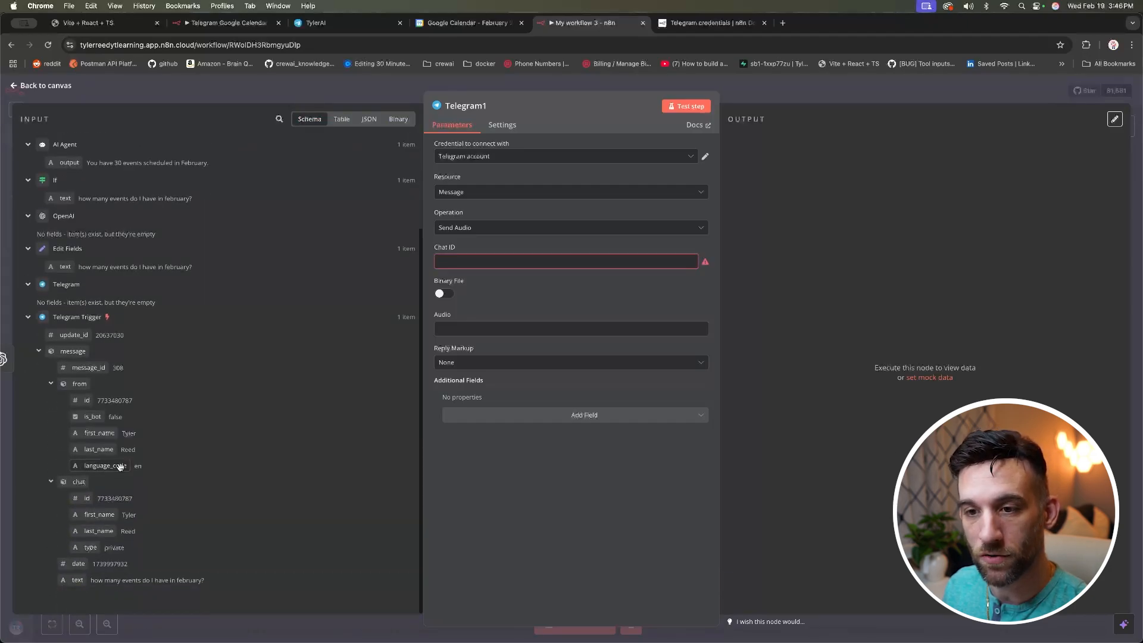
pyautogui.moveTo(80, 501); pyautogui.dragTo(469, 264)
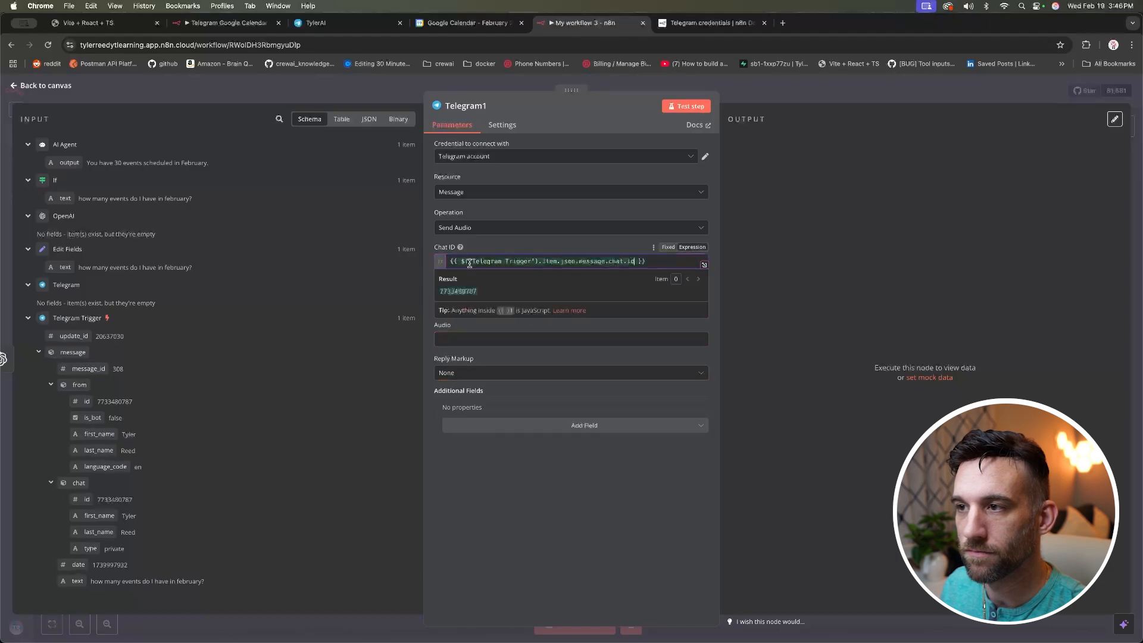
pyautogui.click(396, 118)
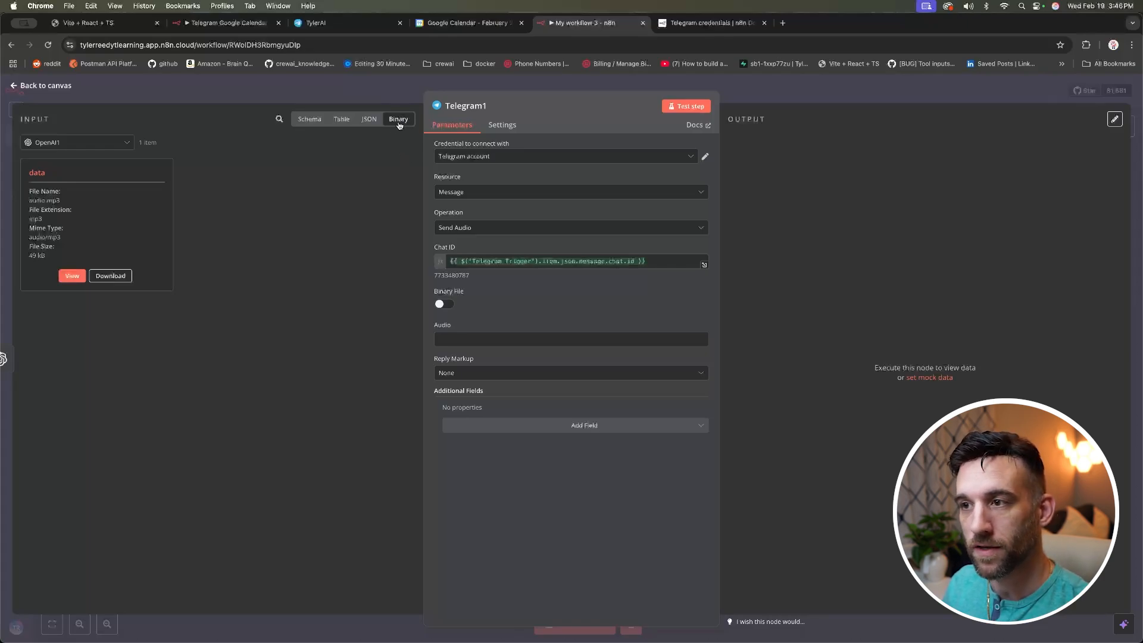
pyautogui.click(442, 306)
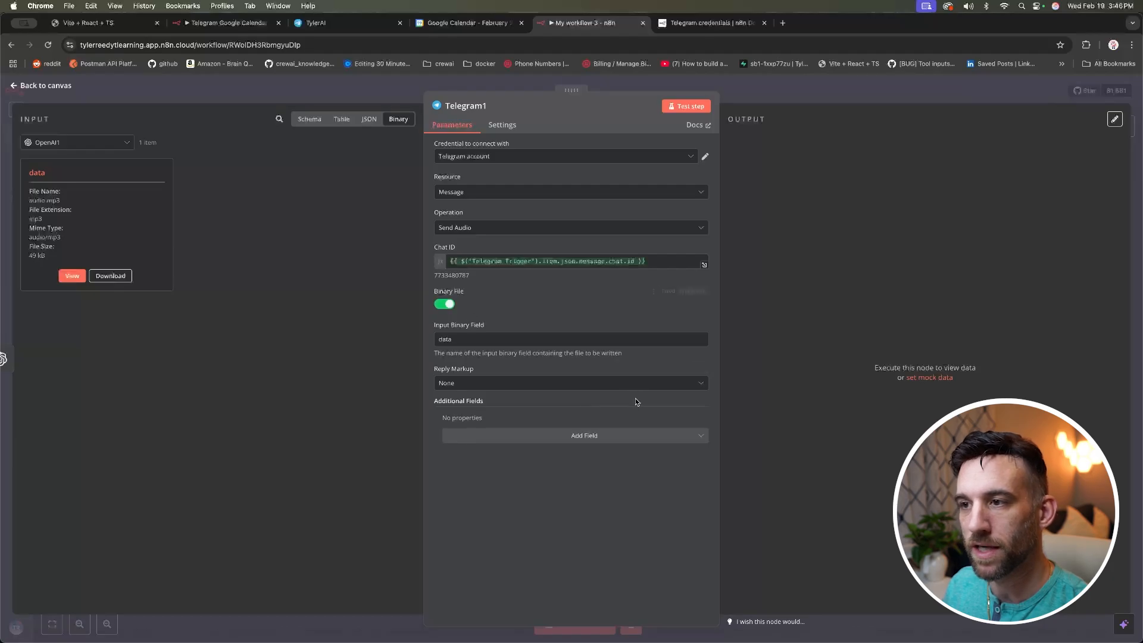
pyautogui.click(488, 337)
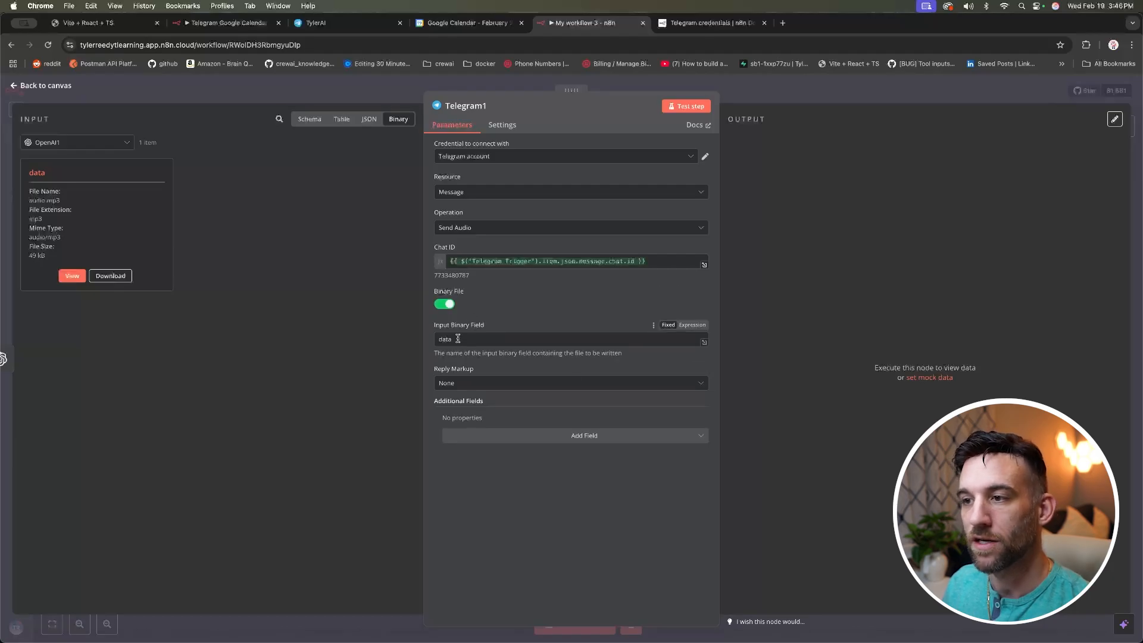
pyautogui.click(580, 464)
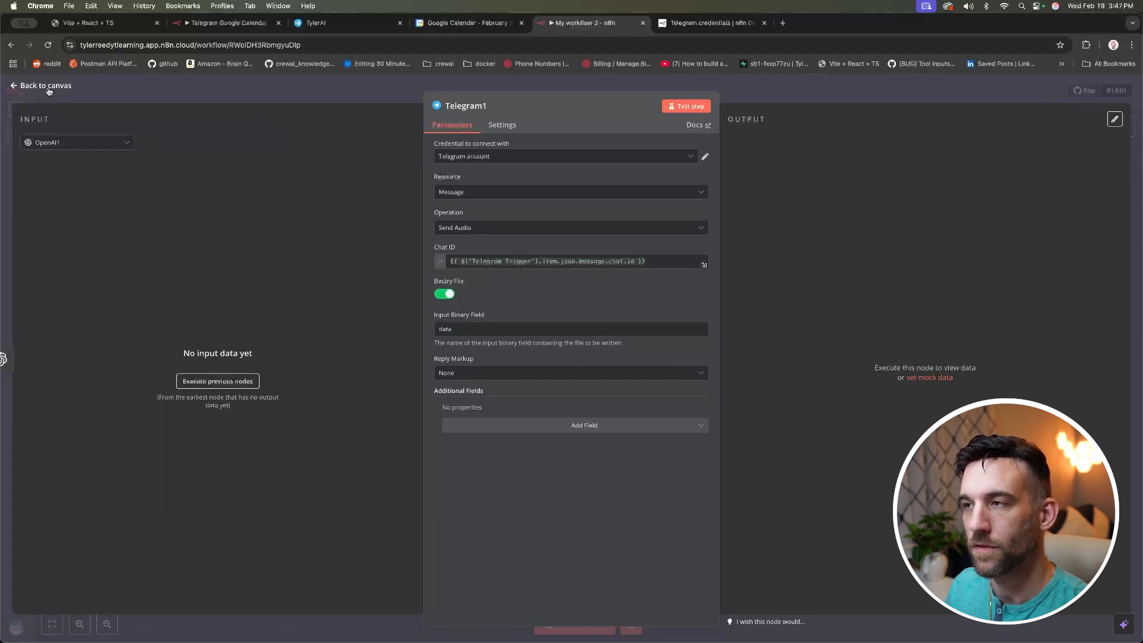
pyautogui.click(48, 87)
pyautogui.scroll(-2, 753, 537)
pyautogui.scroll(-1, 753, 537)
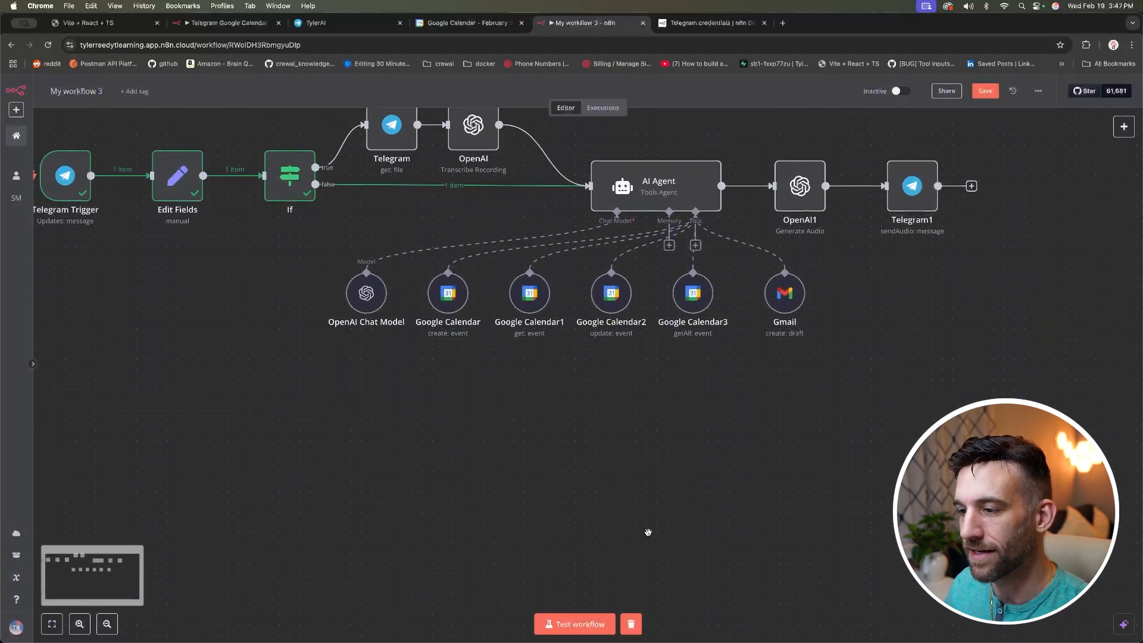
# Step: Run the full workflow test until Telegram1 sends audio, then play the bot's audio.mp3 reply
pyautogui.click(574, 624)
pyautogui.scroll(2, 460, 454)
pyautogui.scroll(2, 460, 454)
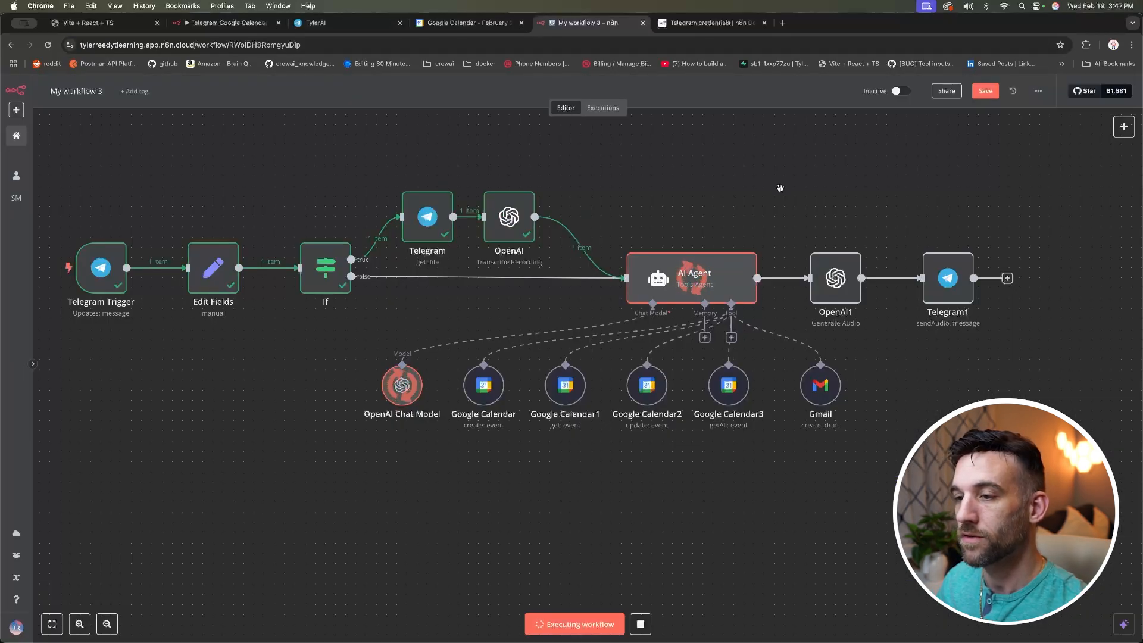
pyautogui.moveTo(737, 239)
pyautogui.moveTo(736, 387)
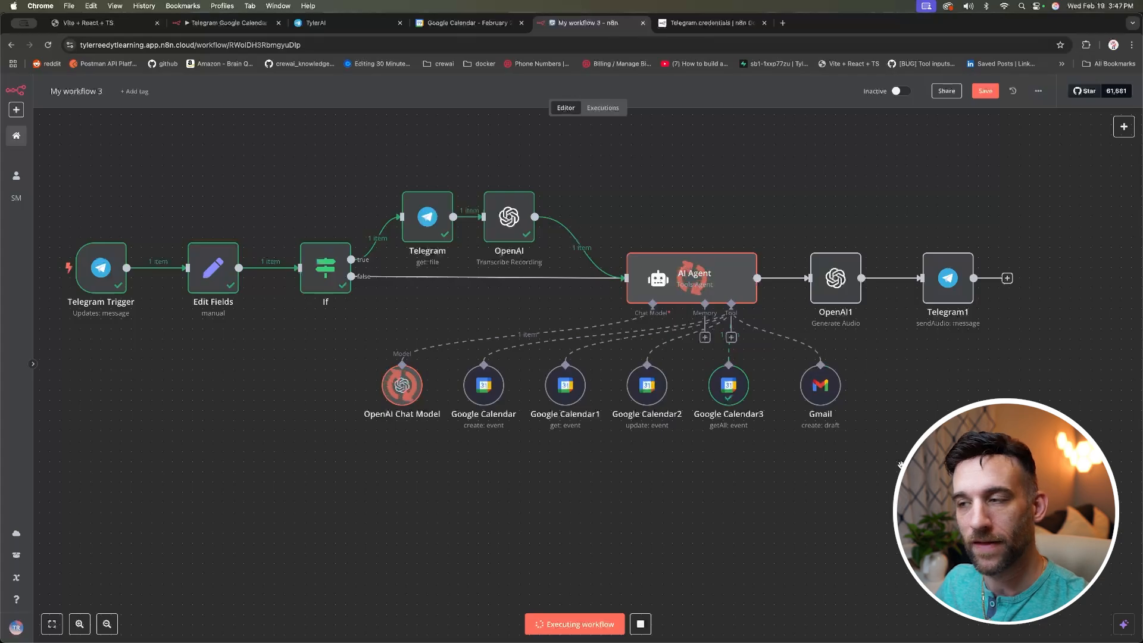
pyautogui.hscroll(-2, 900, 464)
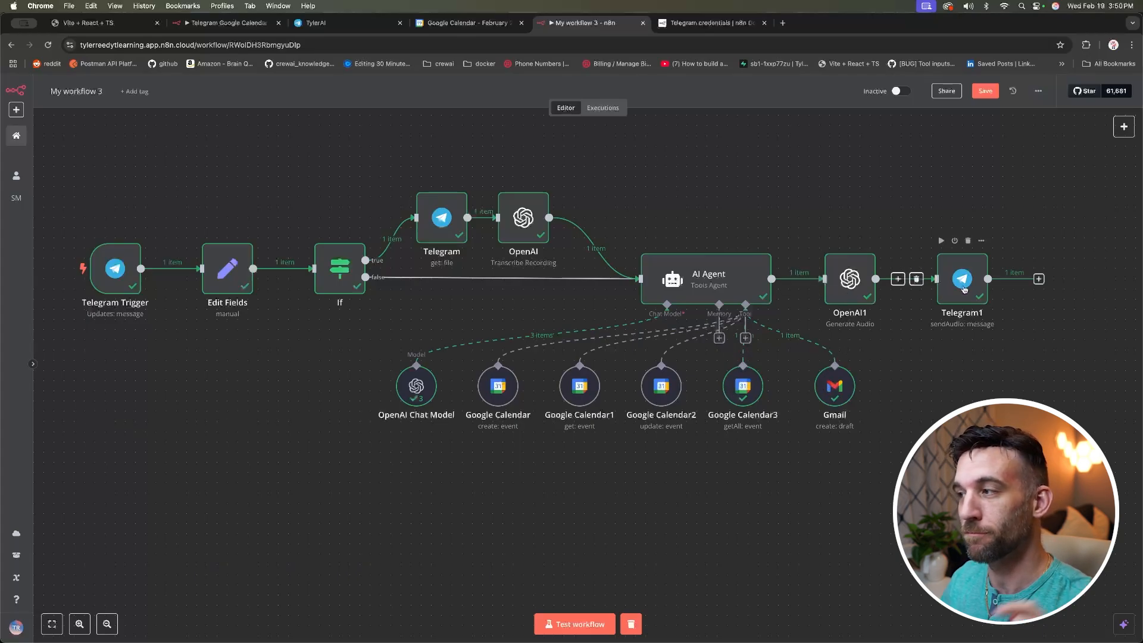
pyautogui.click(328, 27)
pyautogui.click(375, 578)
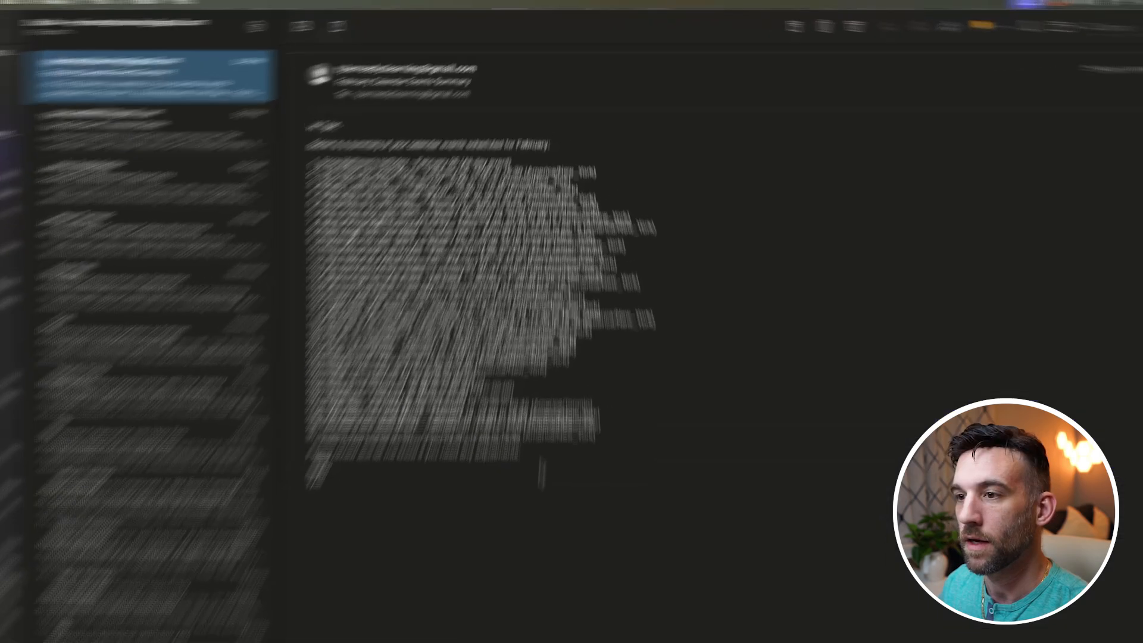
# Step: Review the event list in the 'February Calendar Events Summary' email
pyautogui.moveTo(357, 640); pyautogui.dragTo(189, 216)
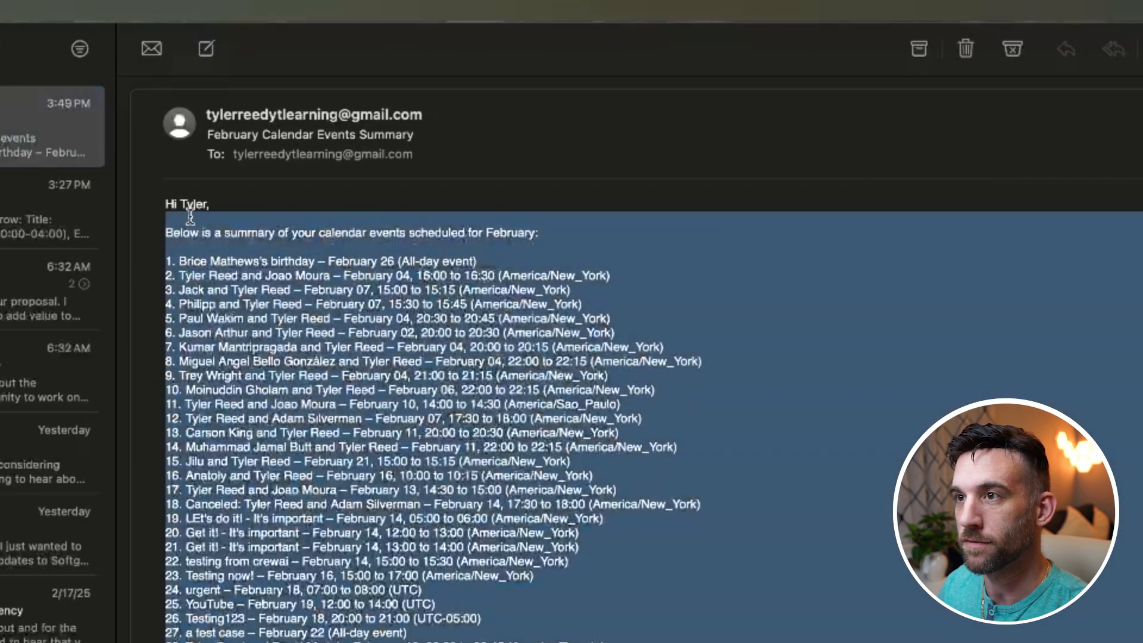
pyautogui.click(491, 512)
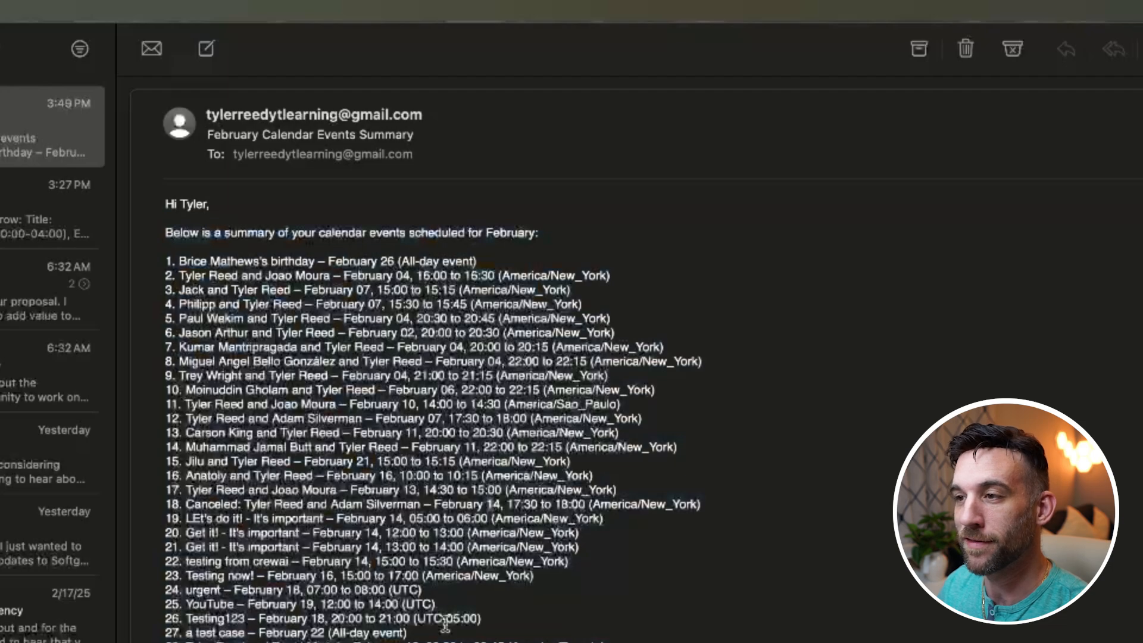
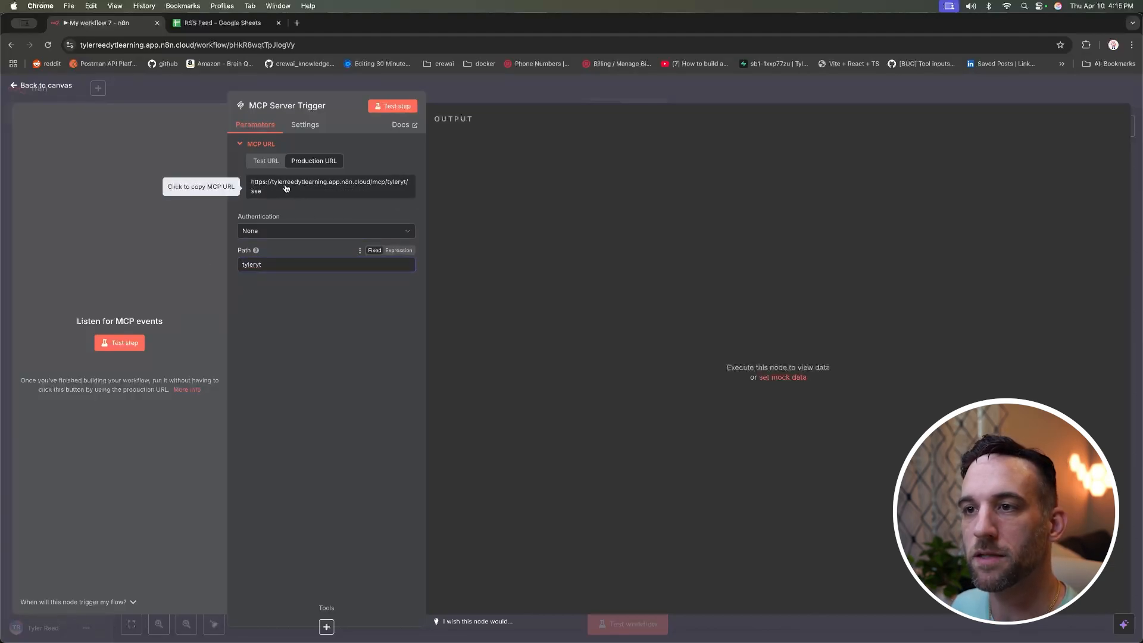
# Step: Finish the 'tyleryt' path edit and return to the workflow canvas
pyautogui.click(302, 321)
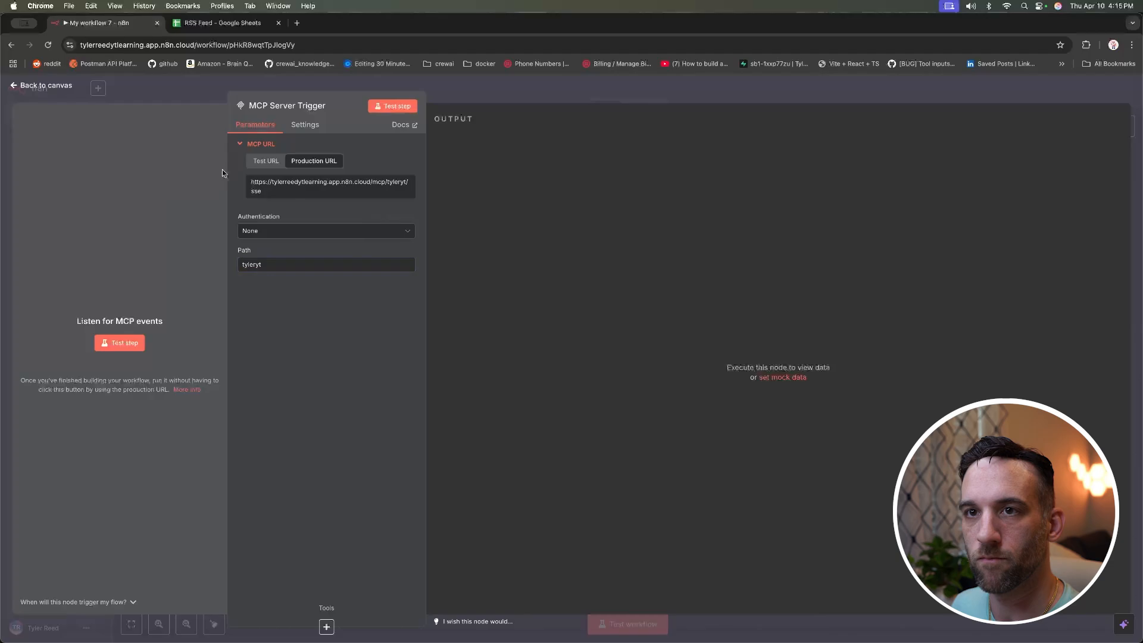
pyautogui.click(51, 87)
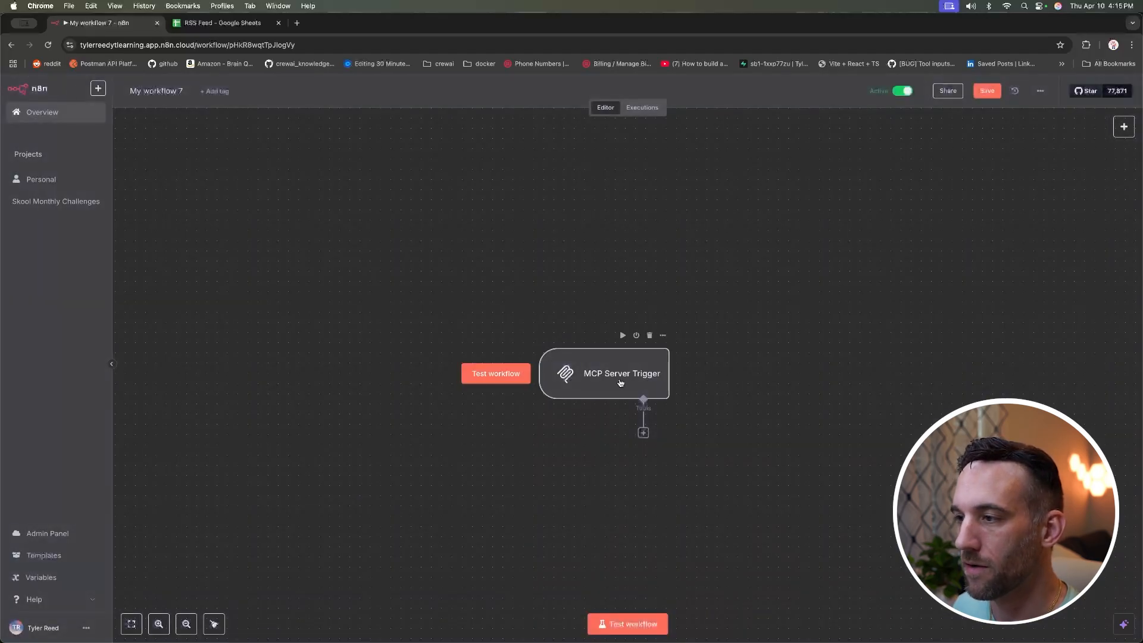
pyautogui.scroll(-2, 583, 375)
pyautogui.doubleClick(155, 625)
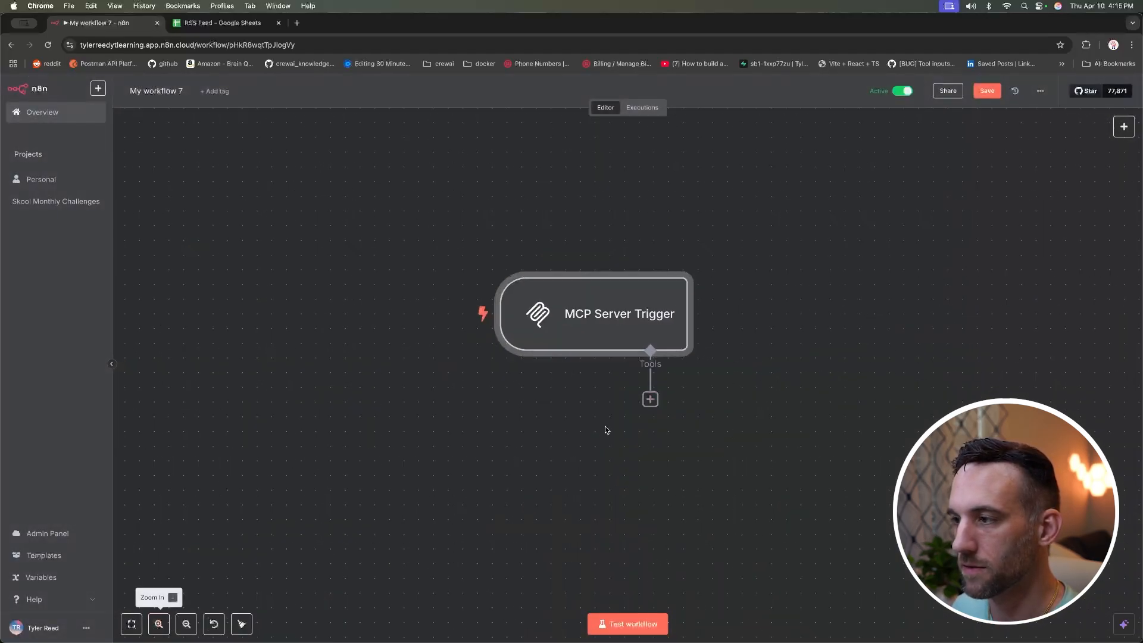
pyautogui.hscroll(1, 705, 387)
pyautogui.hscroll(1, 704, 387)
# Step: Attach a Calculator tool to the MCP Server Trigger's Tools input
pyautogui.moveTo(548, 305)
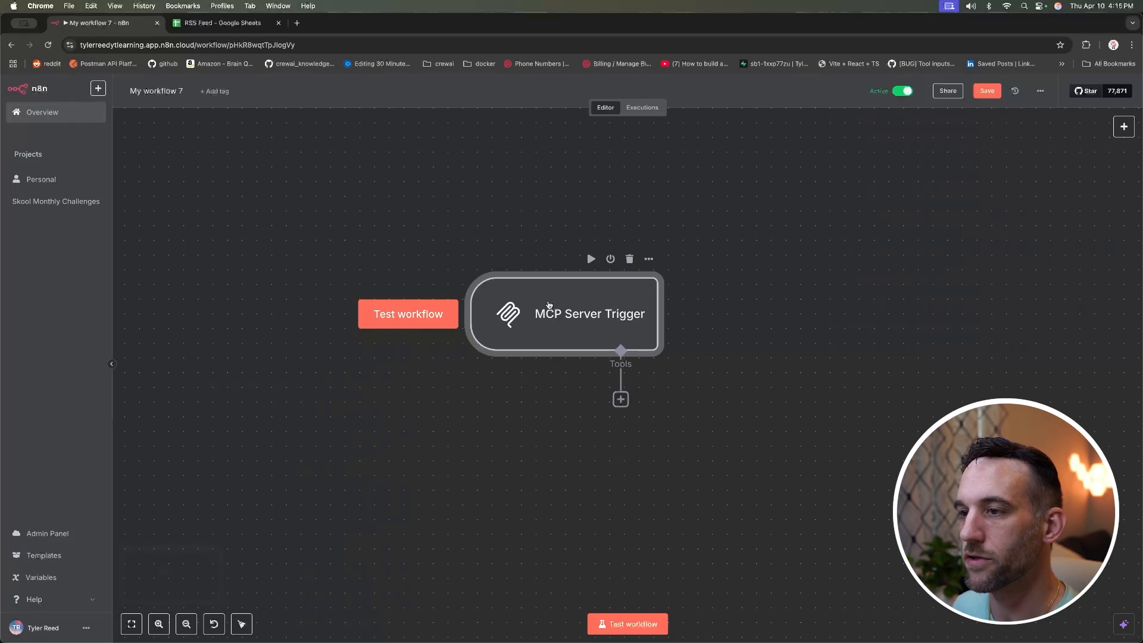
pyautogui.click(621, 400)
pyautogui.write('calc')
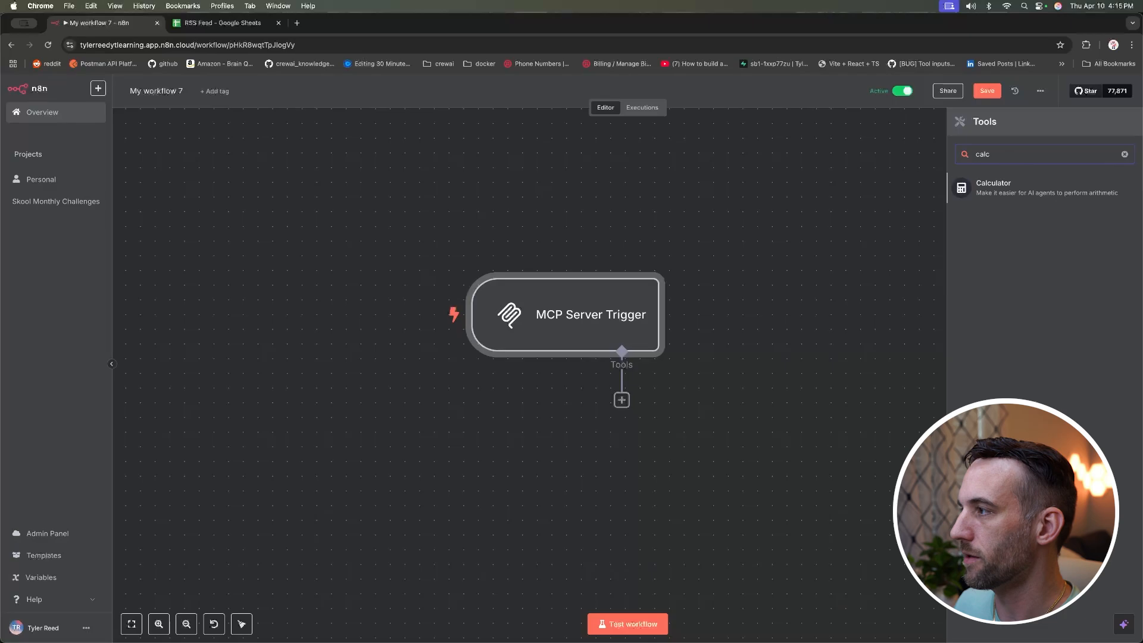
pyautogui.click(1047, 187)
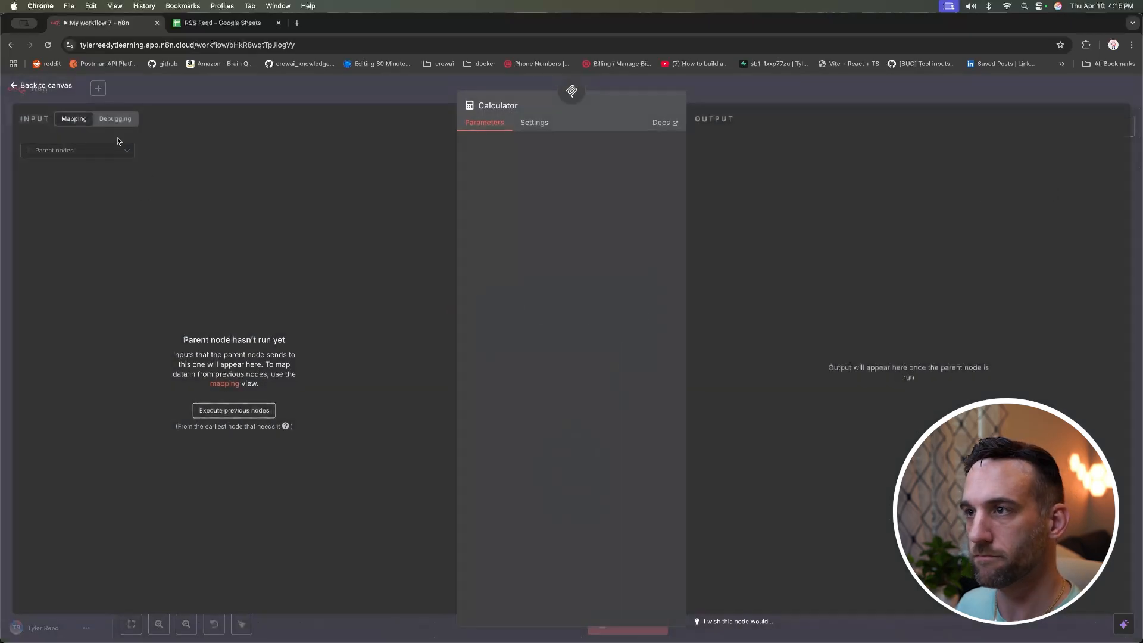
pyautogui.click(529, 126)
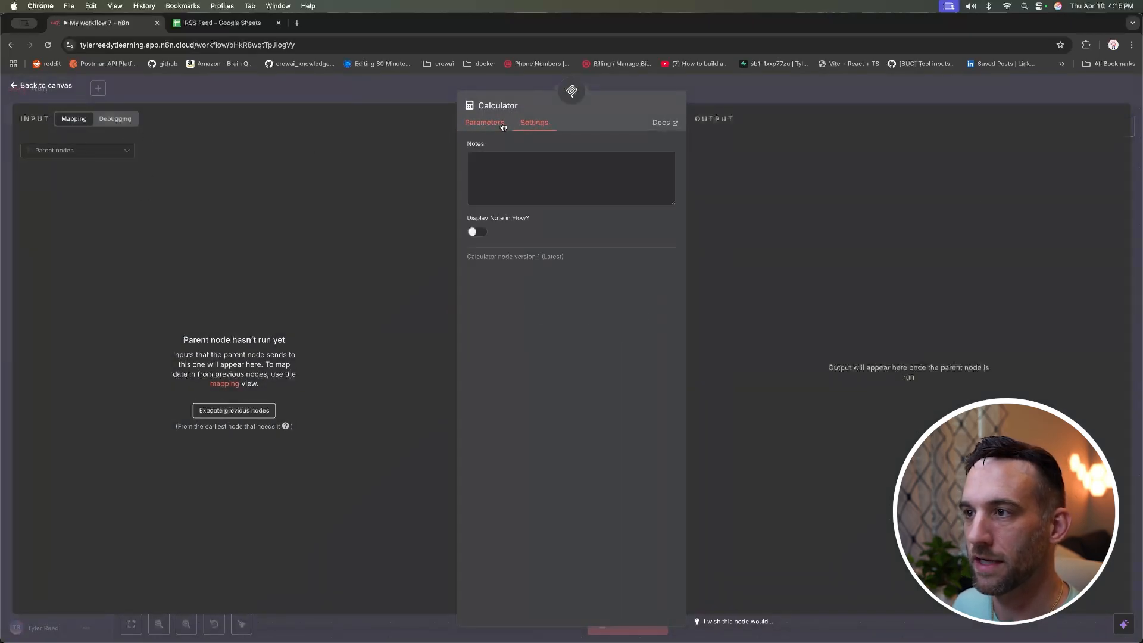
pyautogui.click(484, 122)
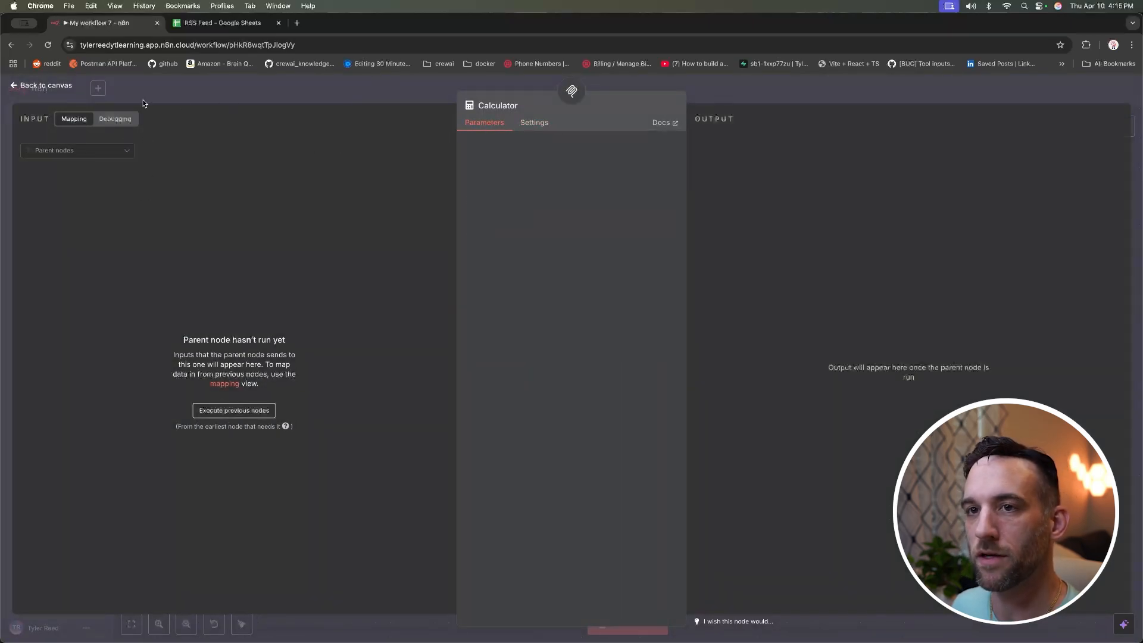
pyautogui.click(49, 88)
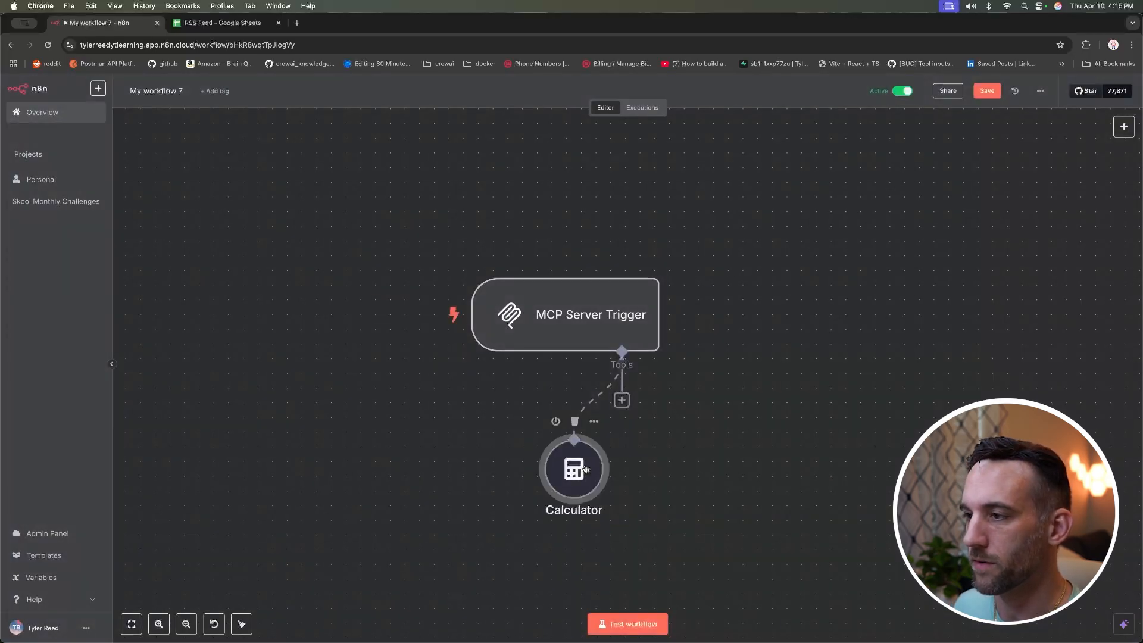
# Step: Place the Calculator node at the trigger's lower right
pyautogui.moveTo(585, 468); pyautogui.dragTo(717, 454)
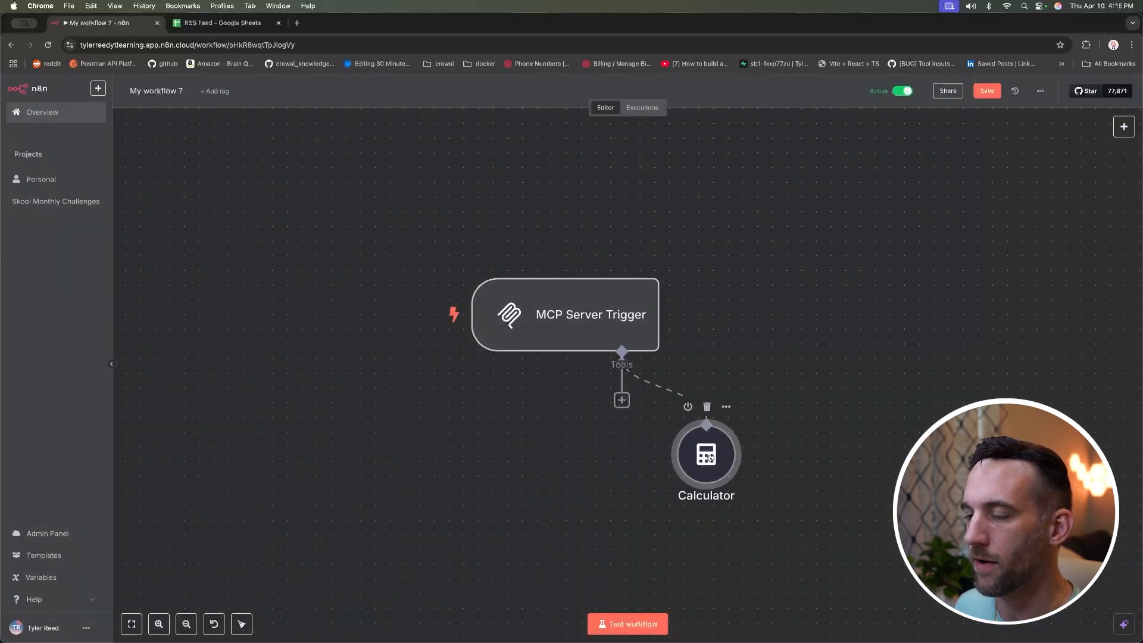
pyautogui.click(755, 320)
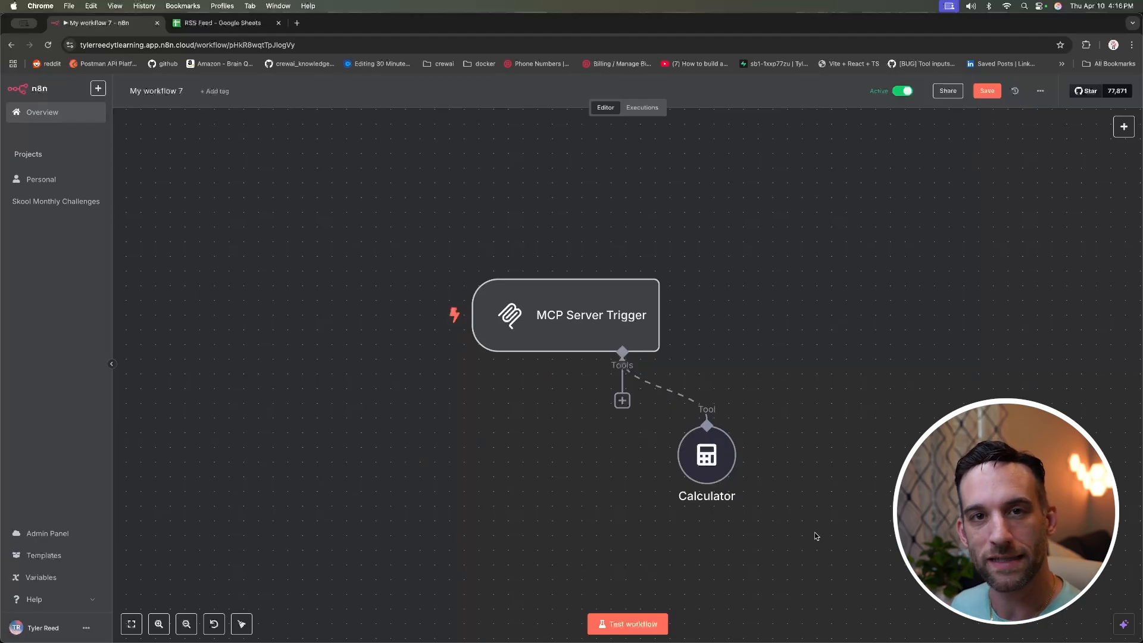
pyautogui.press('super+space')
# Step: Launch Claude Desktop and open its Developer settings
pyautogui.write('clau')
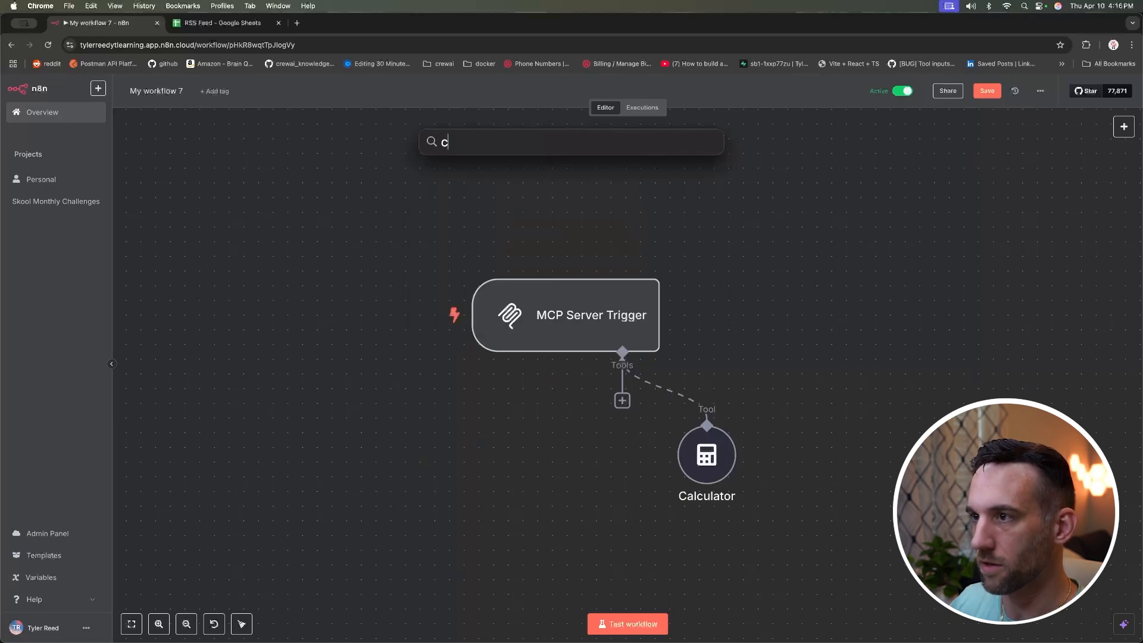
pyautogui.press('Return')
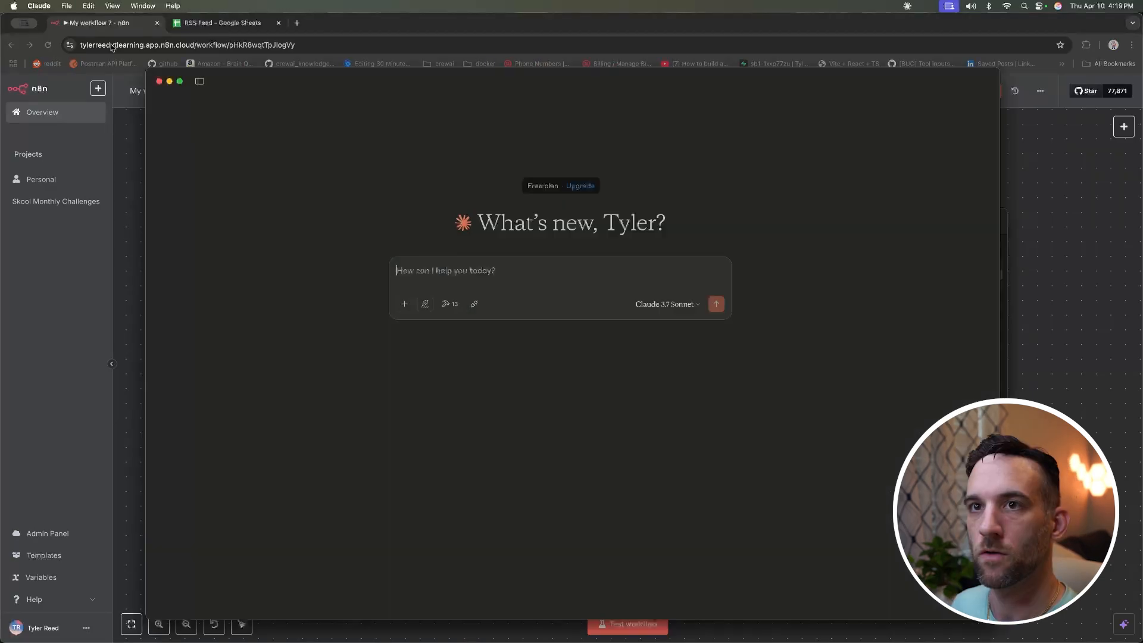
pyautogui.click(46, 7)
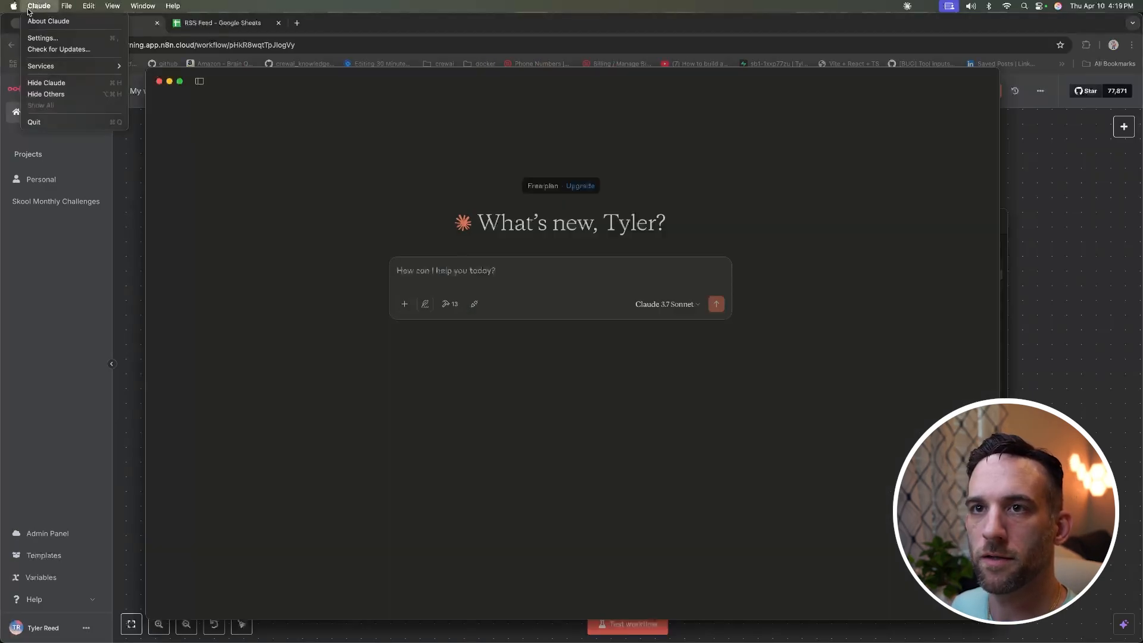
pyautogui.click(43, 37)
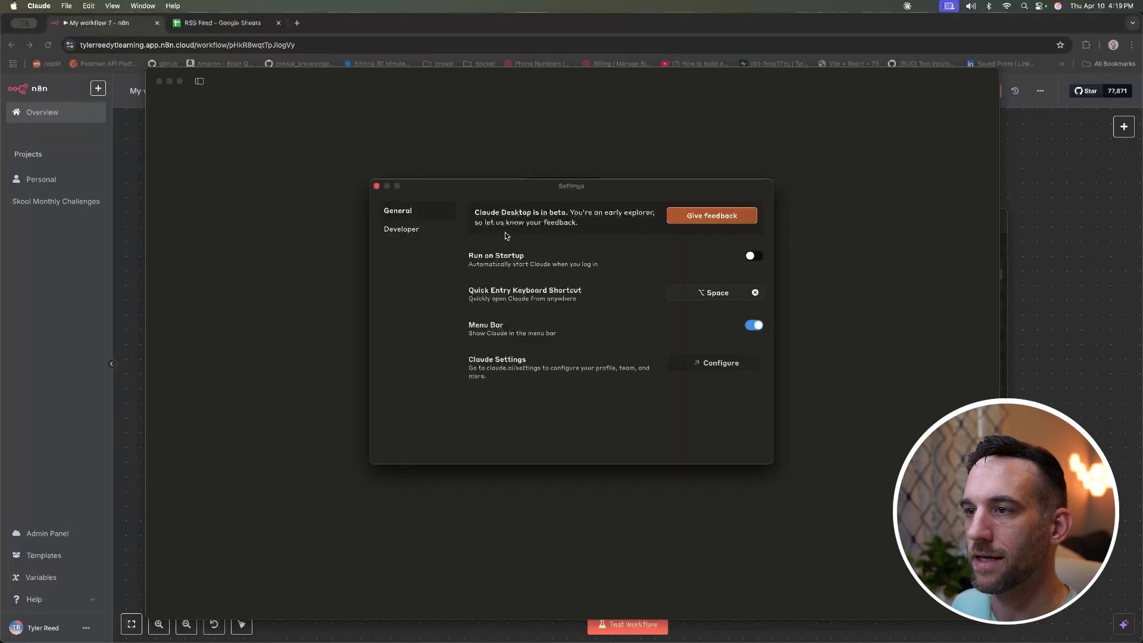
pyautogui.click(419, 230)
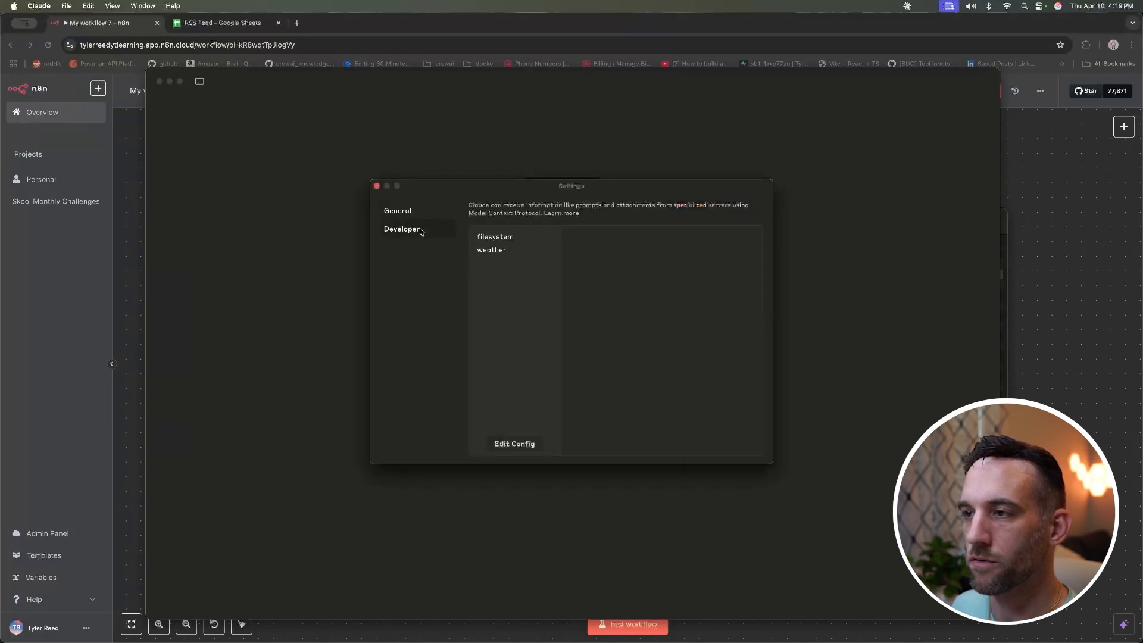
# Step: Inspect the filesystem and weather servers, then reveal the config file via Edit Config
pyautogui.click(510, 238)
pyautogui.click(501, 253)
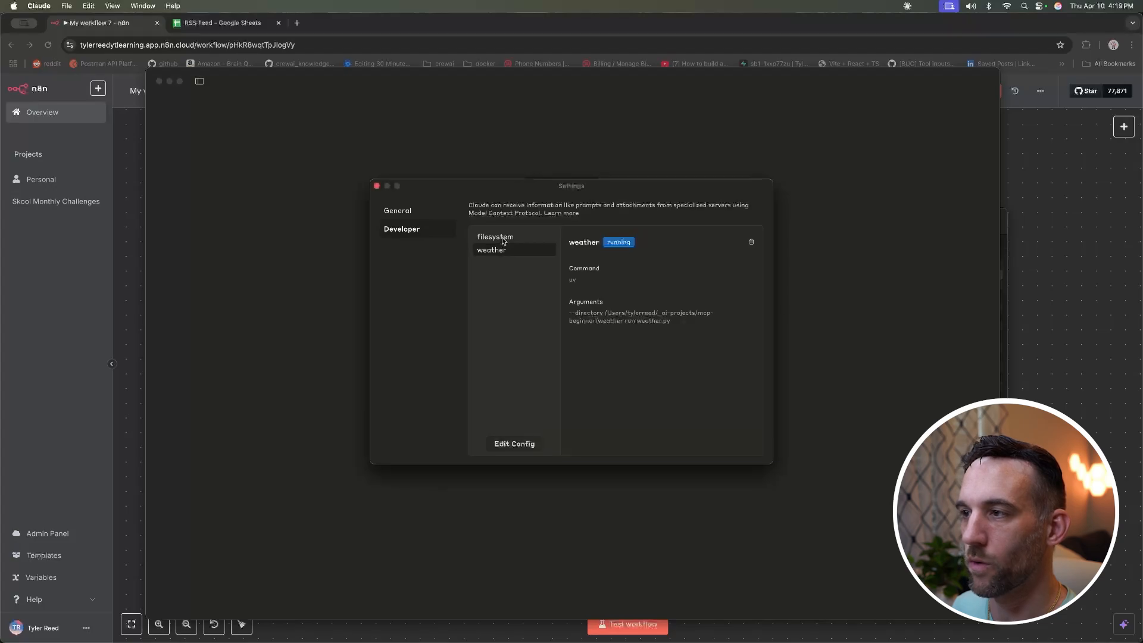
pyautogui.click(503, 238)
pyautogui.click(501, 251)
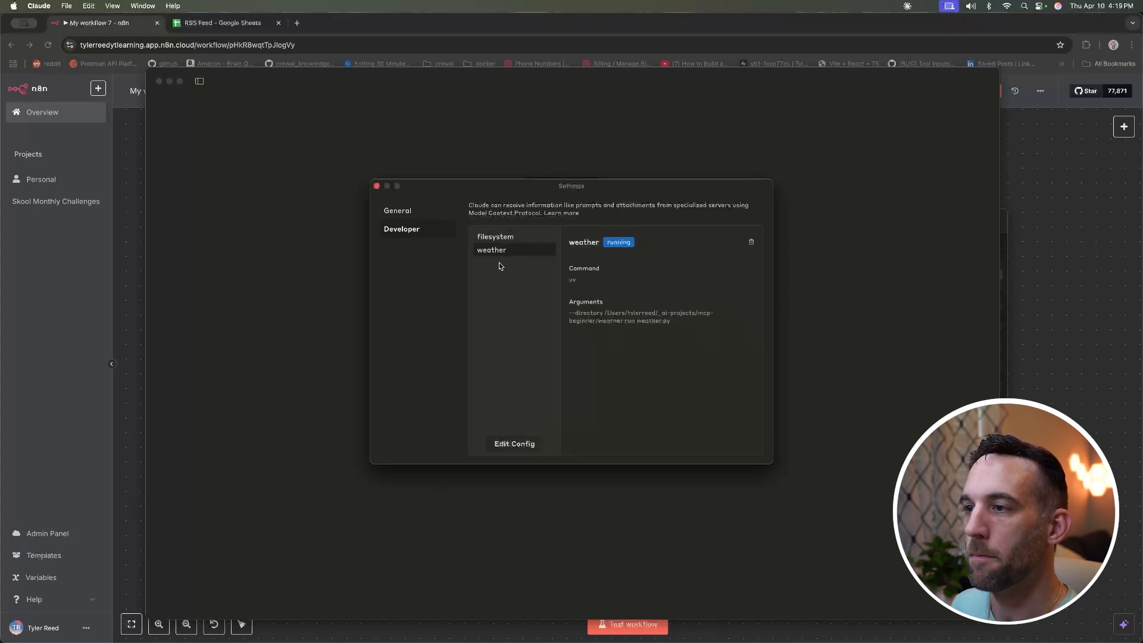
pyautogui.click(520, 444)
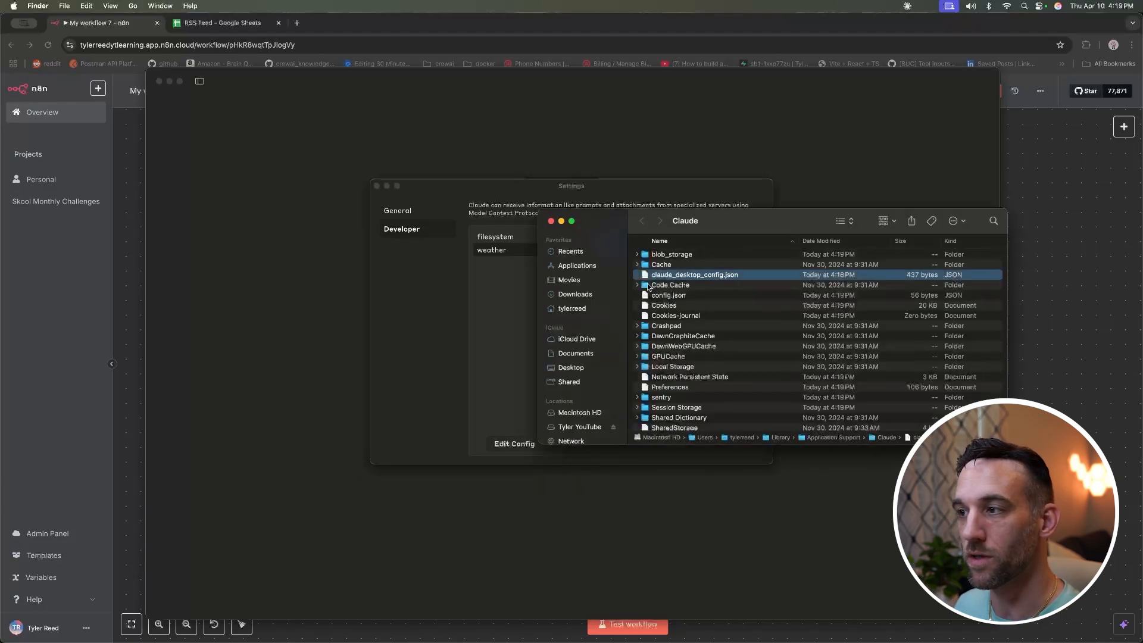
# Step: Open claude_desktop_config.json in Cursor.app from Finder's Open With menu
pyautogui.click(730, 276)
pyautogui.rightClick(700, 275)
pyautogui.click(714, 279)
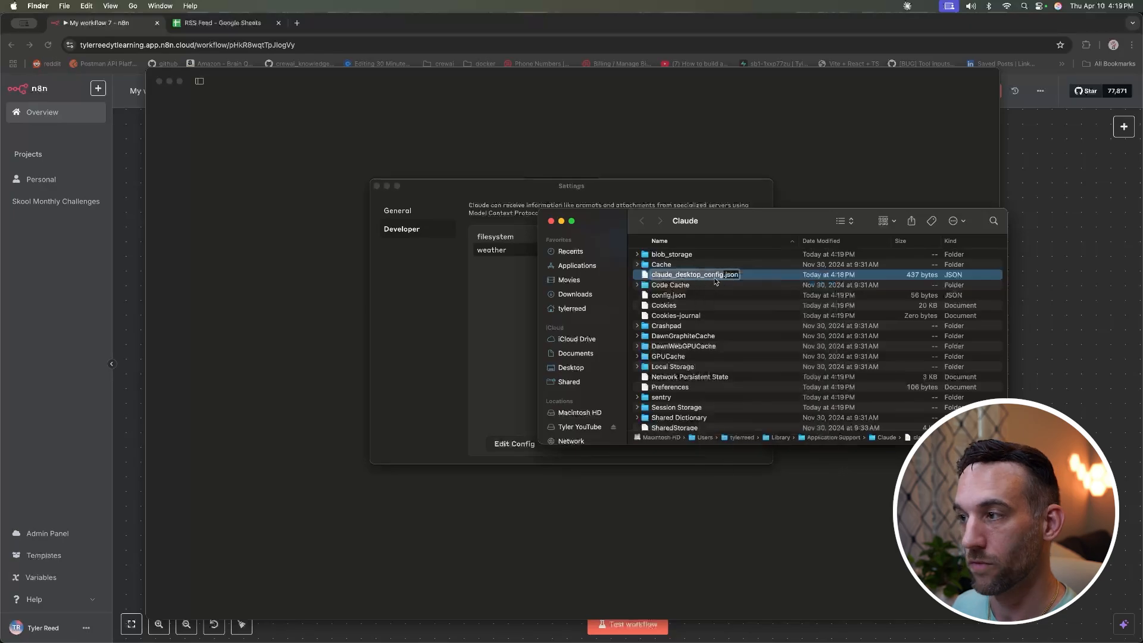
pyautogui.click(686, 285)
pyautogui.rightClick(696, 275)
pyautogui.moveTo(721, 292)
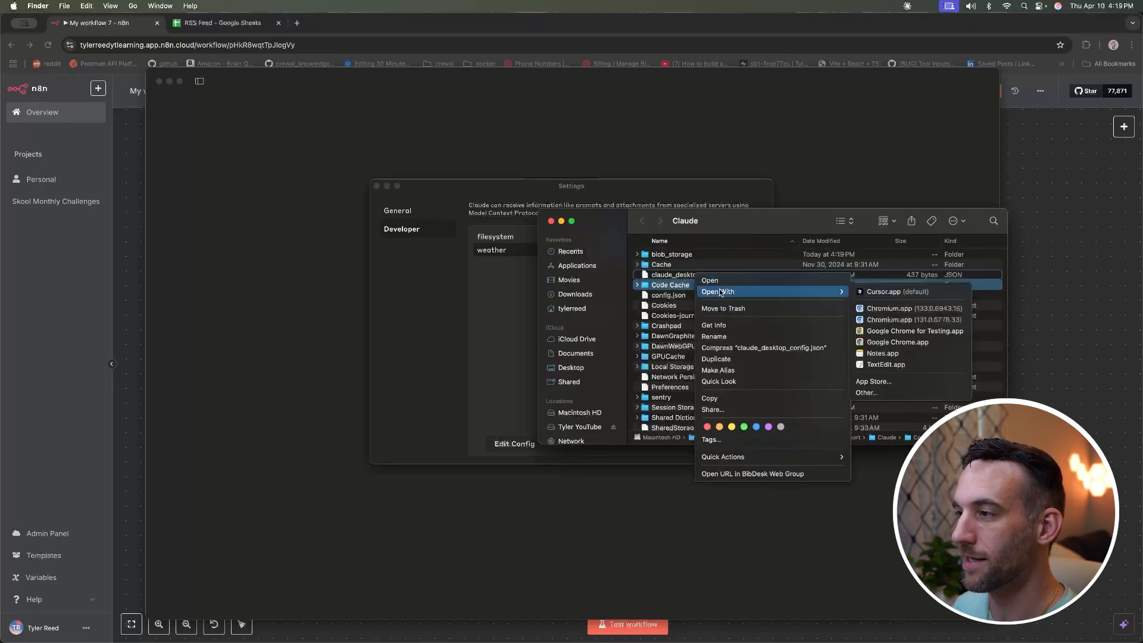
pyautogui.click(885, 292)
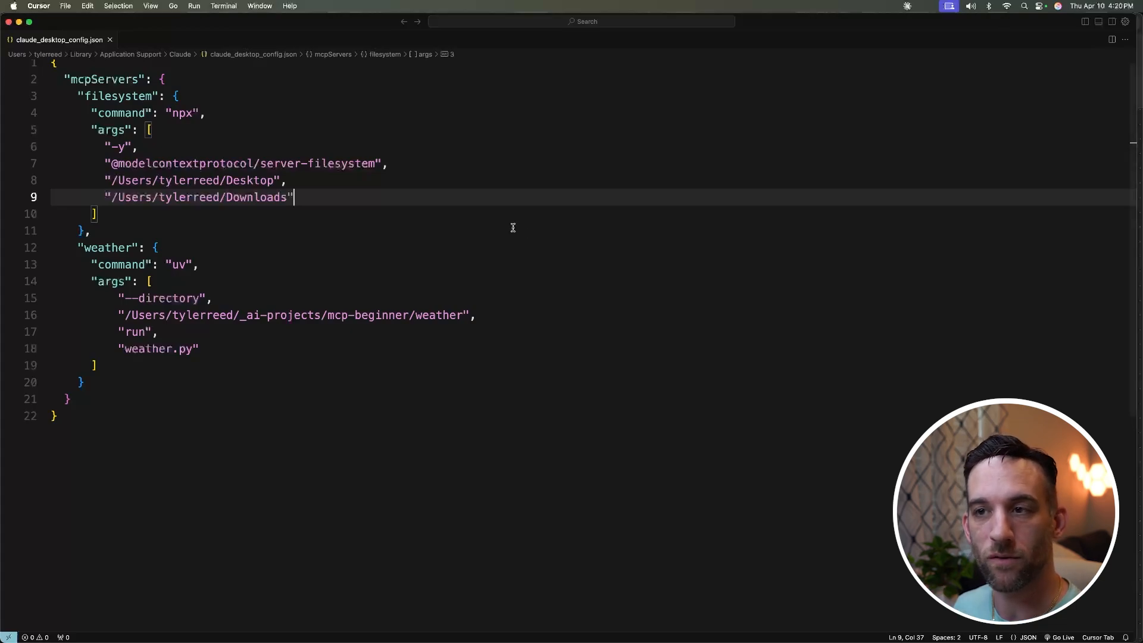
pyautogui.click(173, 161)
# Step: Replace the filesystem and weather entries with a pasted n8n server entry
pyautogui.click(97, 365)
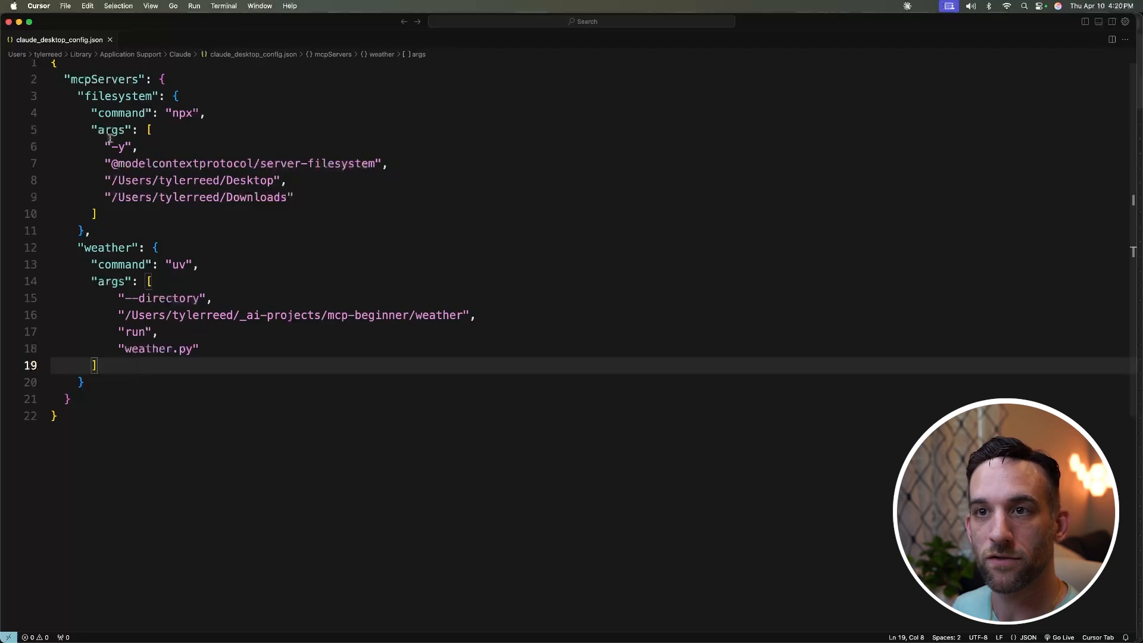
pyautogui.click(80, 96)
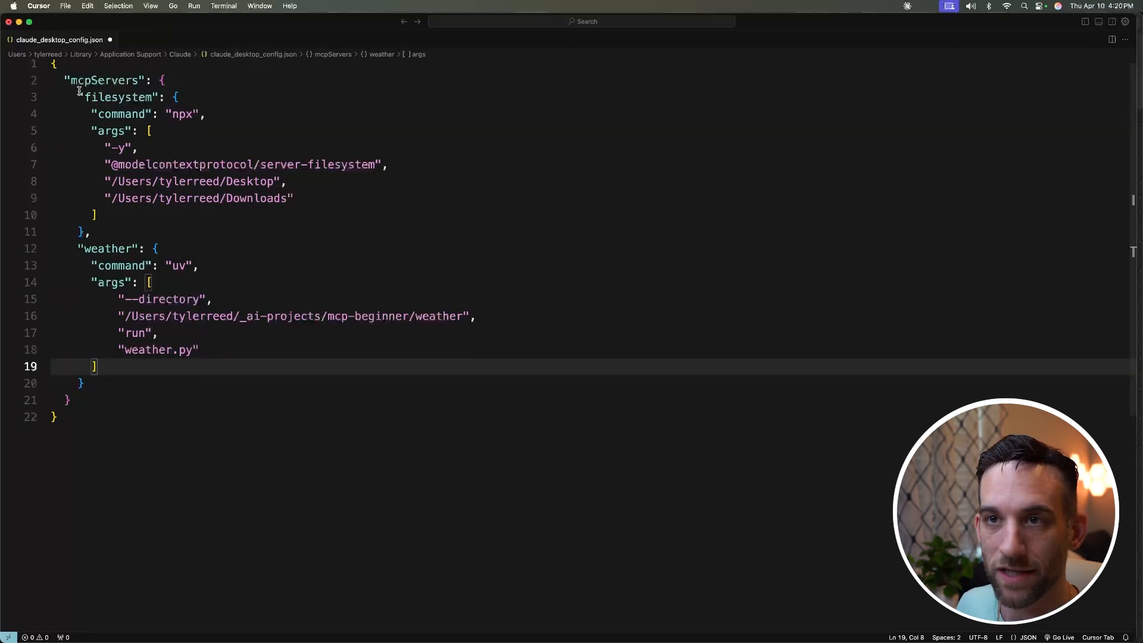
pyautogui.moveTo(79, 97); pyautogui.dragTo(153, 376)
pyautogui.press('BackSpace')
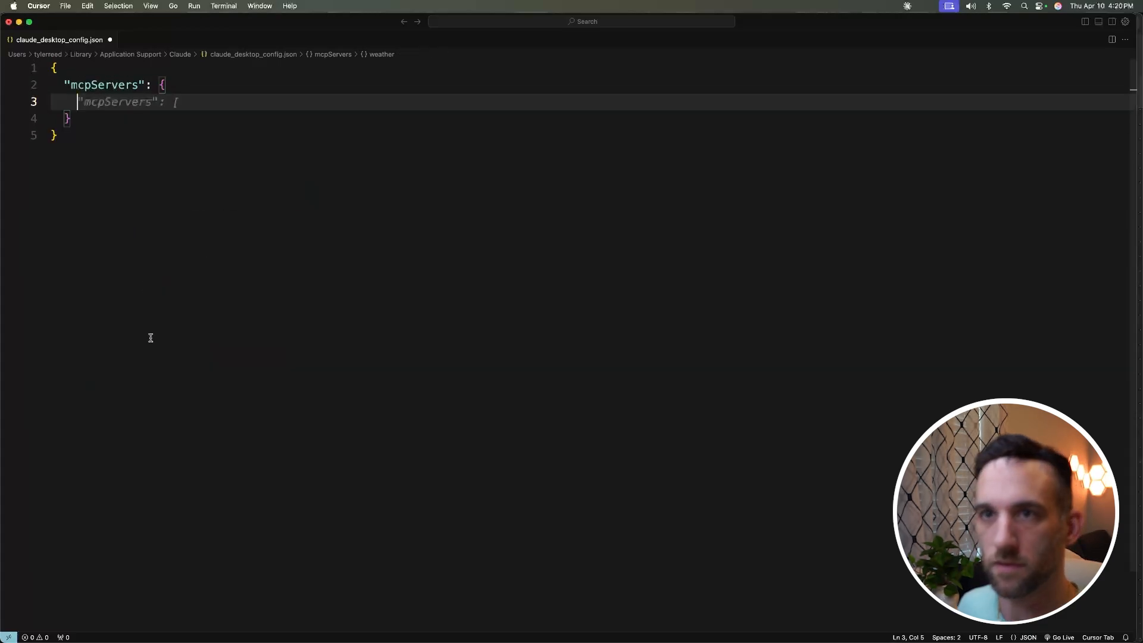
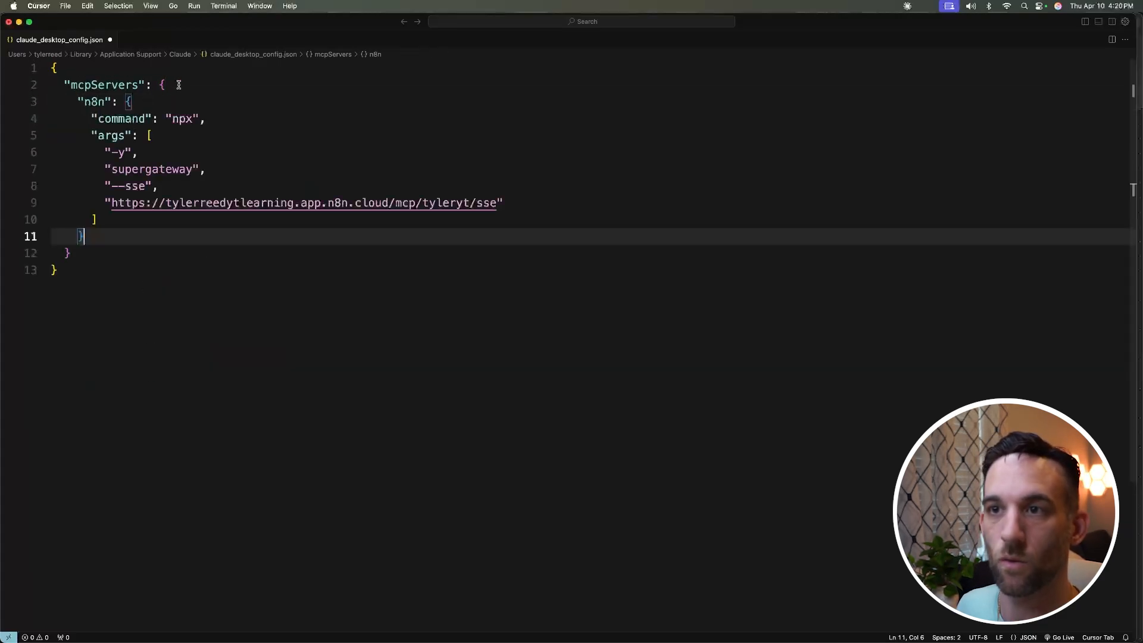
# Step: Review the n8n entry's npx command, supergateway --sse arguments and MCP URL
pyautogui.click(169, 86)
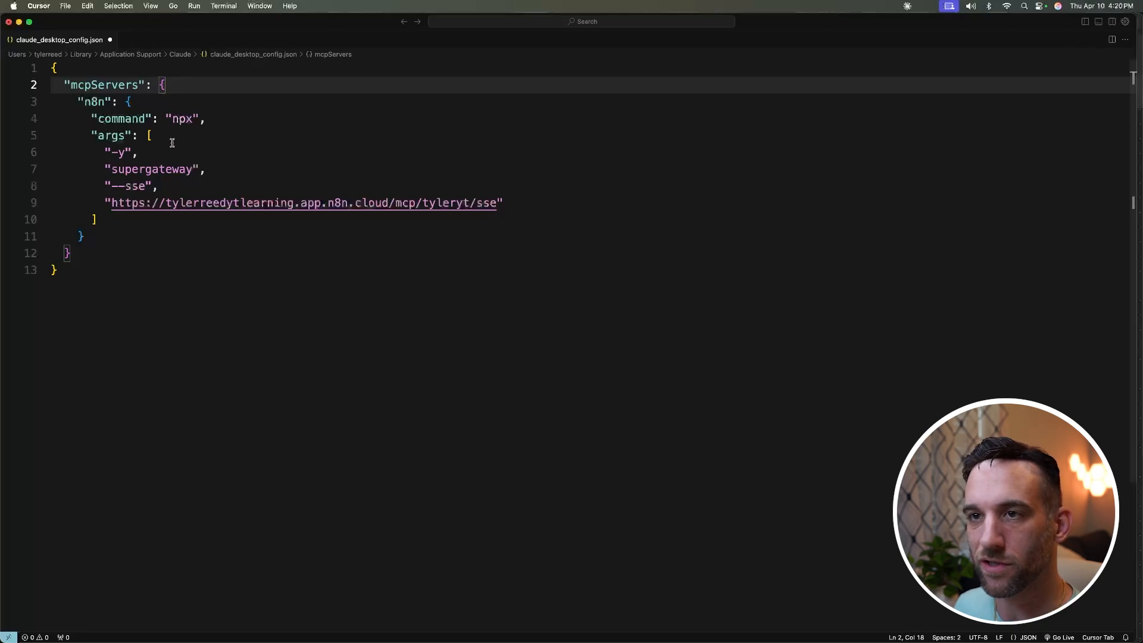
pyautogui.click(99, 102)
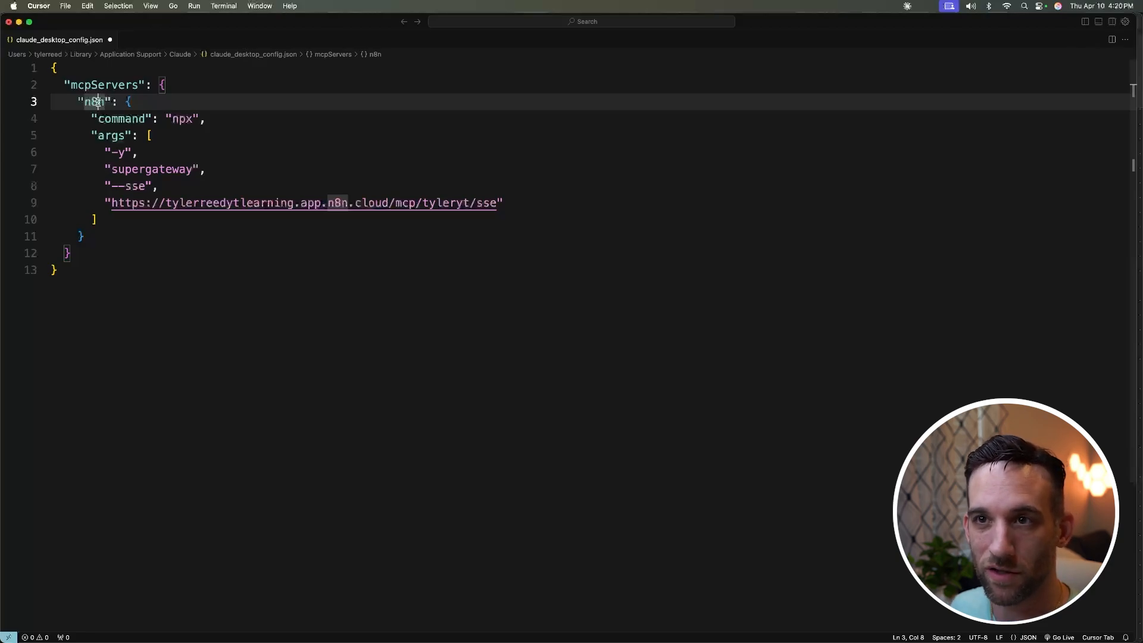
pyautogui.doubleClick(178, 119)
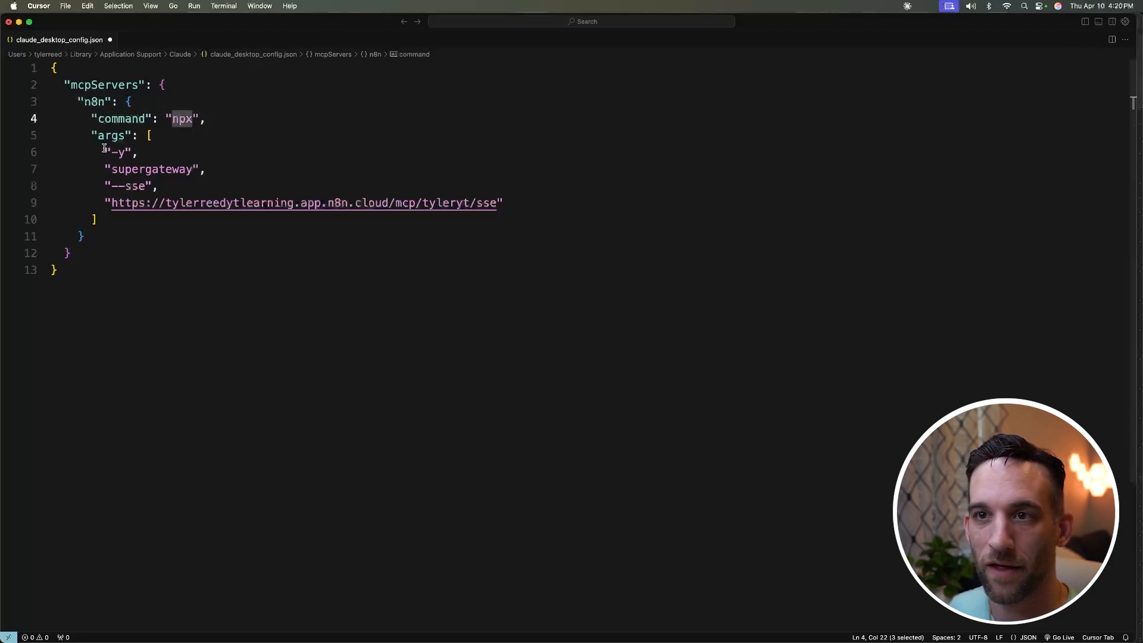
pyautogui.moveTo(105, 149); pyautogui.dragTo(512, 202)
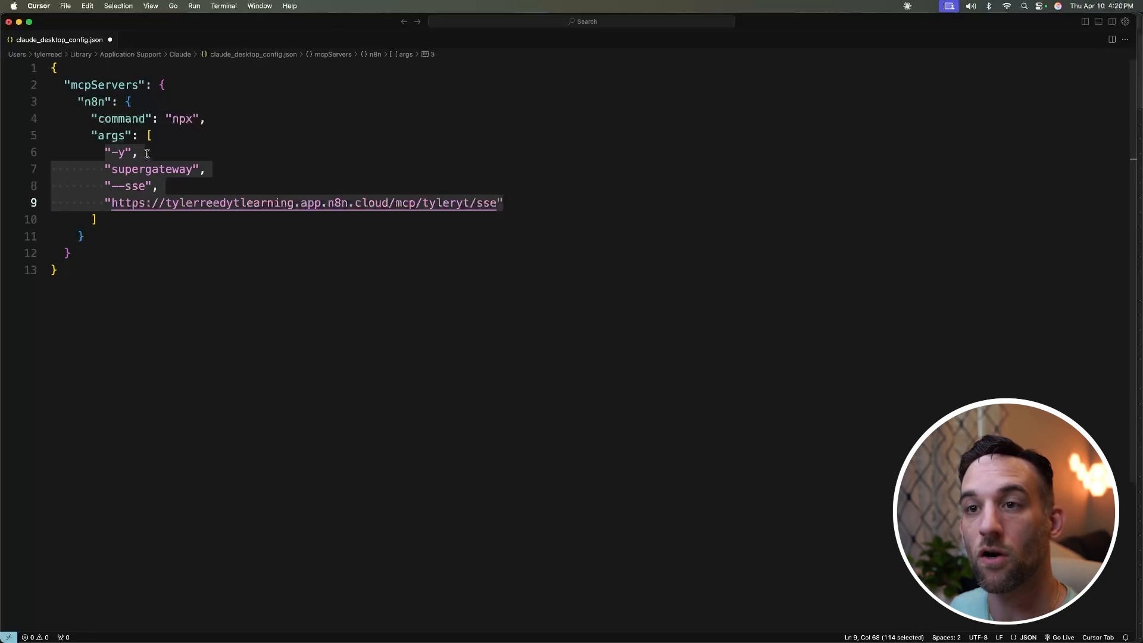
pyautogui.doubleClick(176, 119)
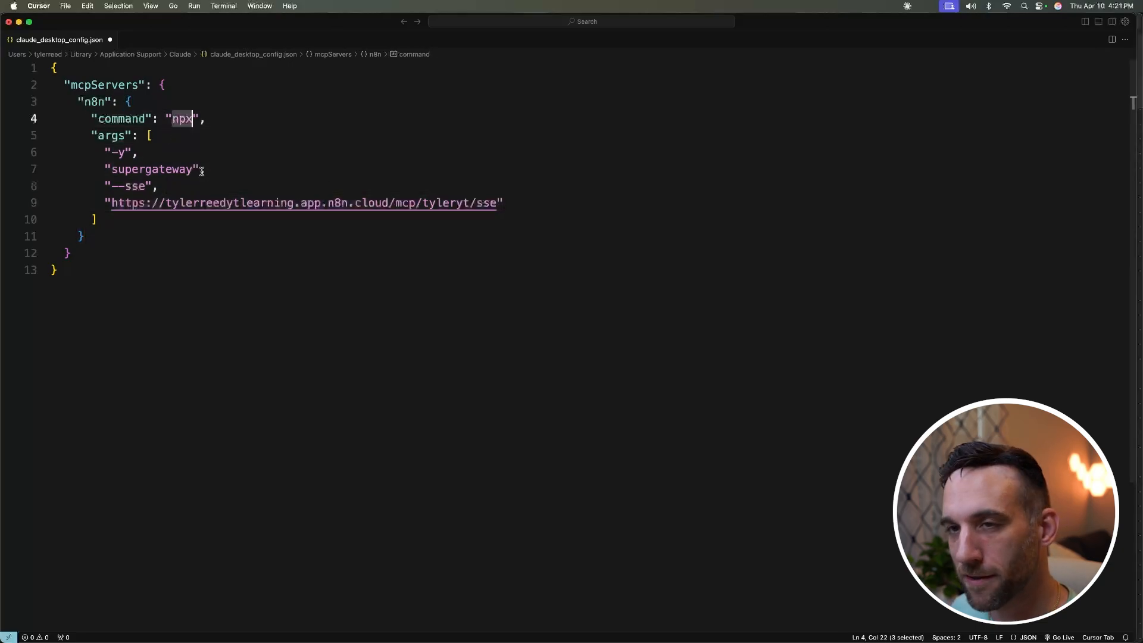
pyautogui.moveTo(498, 203); pyautogui.dragTo(110, 203)
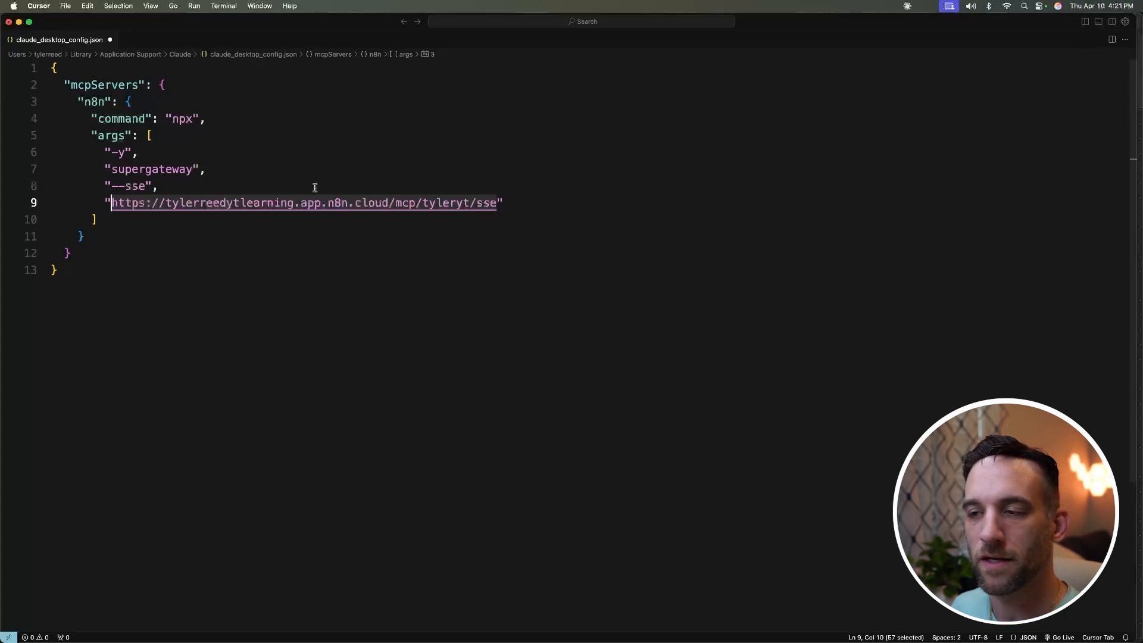
pyautogui.press('super+Tab')
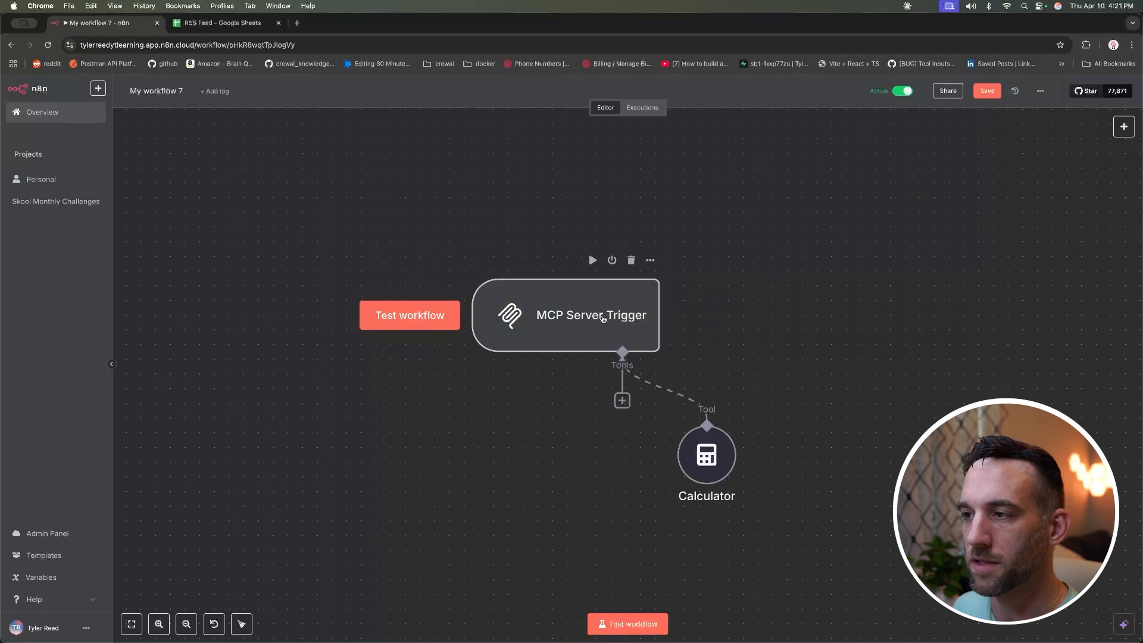
# Step: Copy the MCP Server Trigger's production URL, leaving authentication set to None
pyautogui.doubleClick(603, 319)
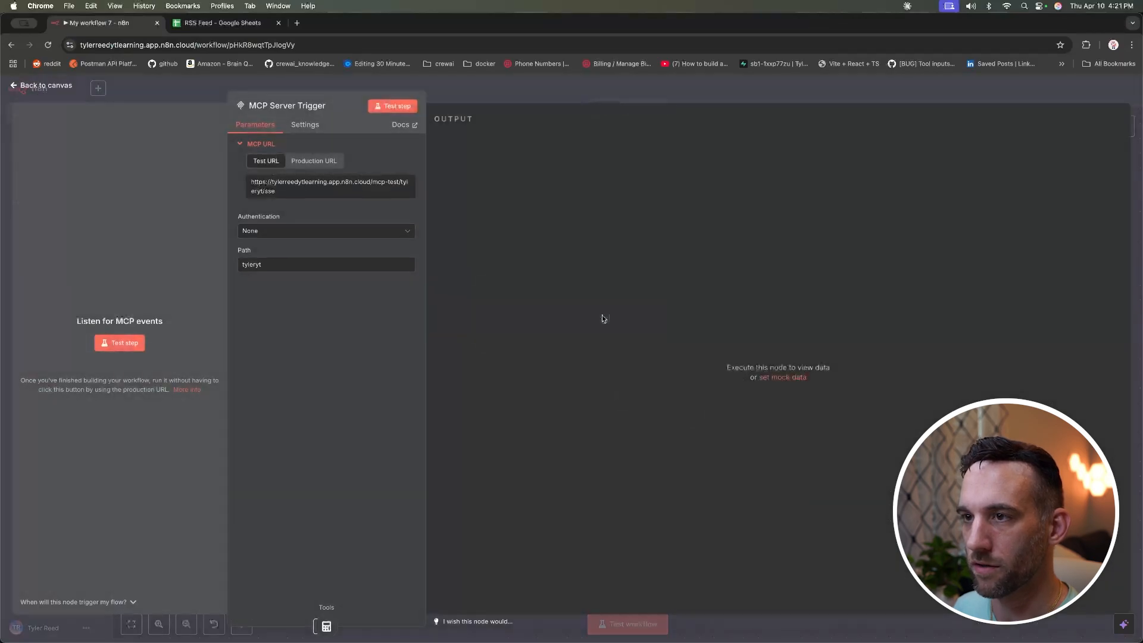
pyautogui.click(292, 162)
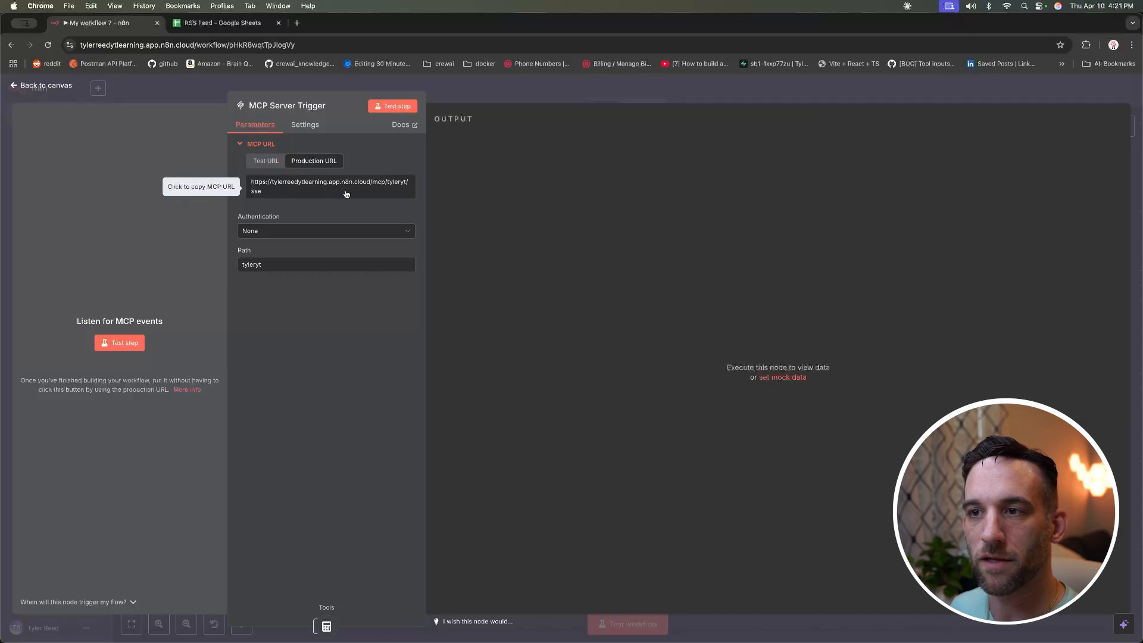
pyautogui.click(314, 231)
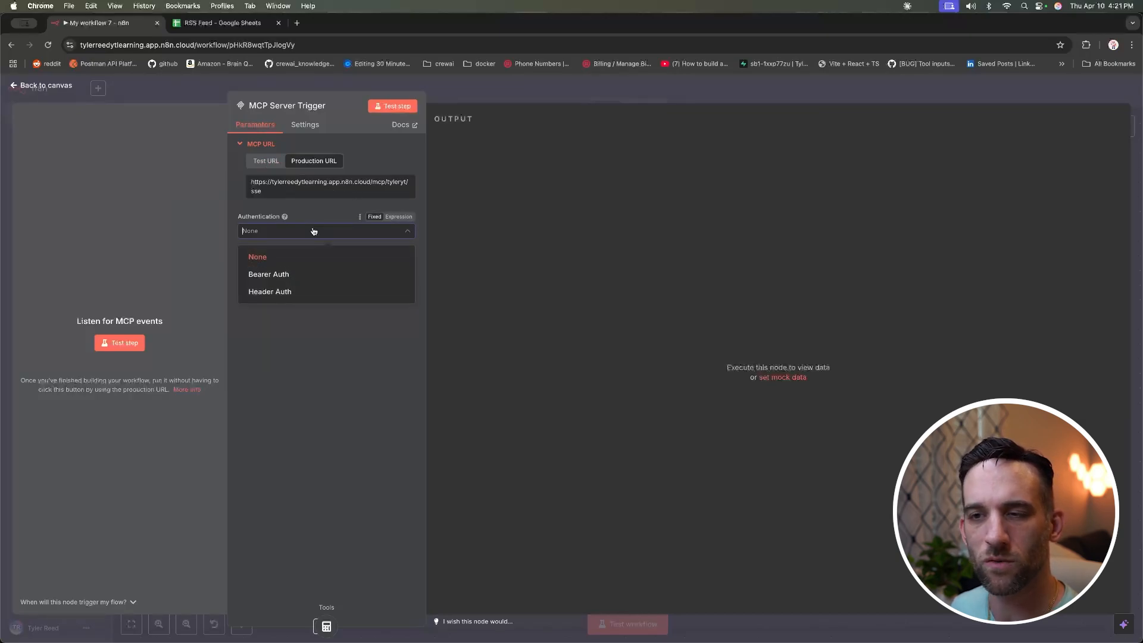
pyautogui.click(314, 231)
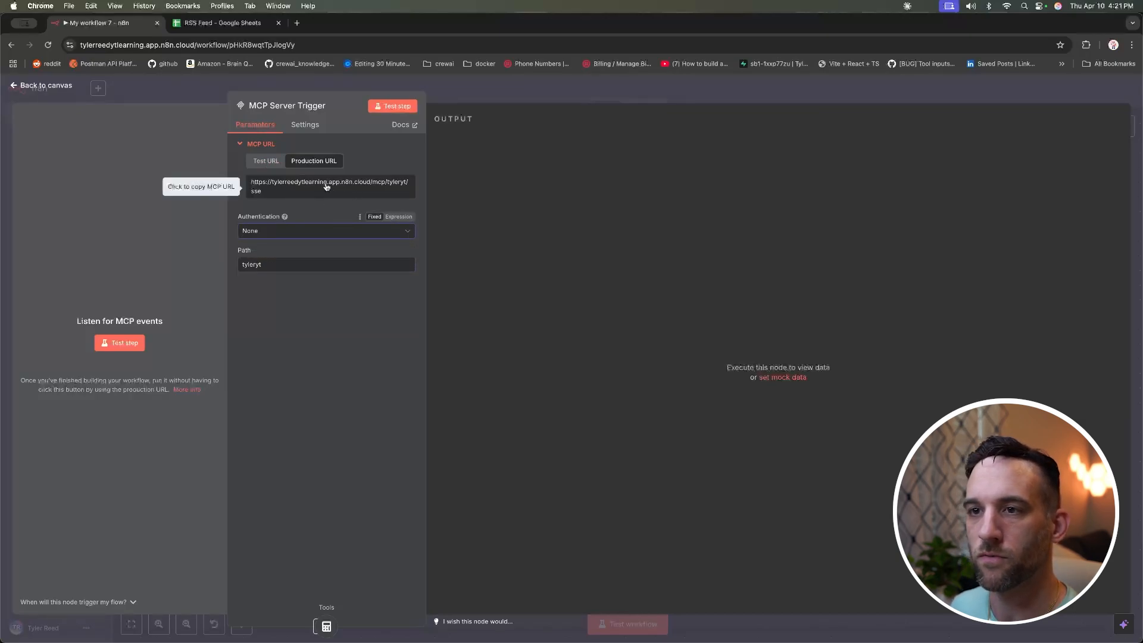
pyautogui.click(326, 187)
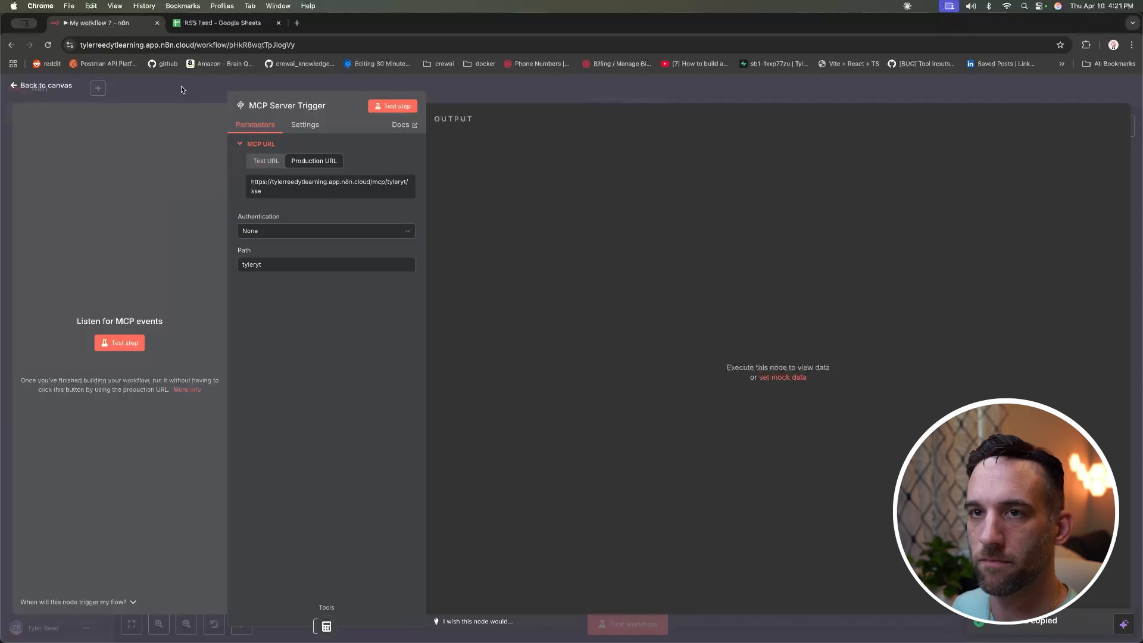
# Step: Switch the MCP workflow to Active
pyautogui.click(181, 87)
pyautogui.click(906, 91)
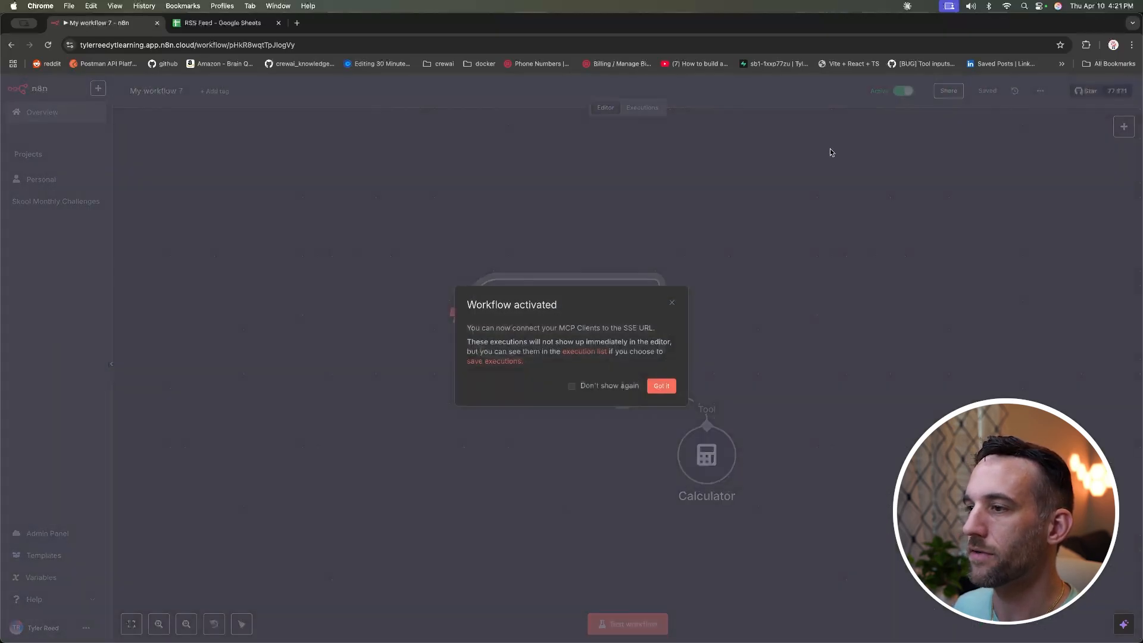
pyautogui.click(662, 386)
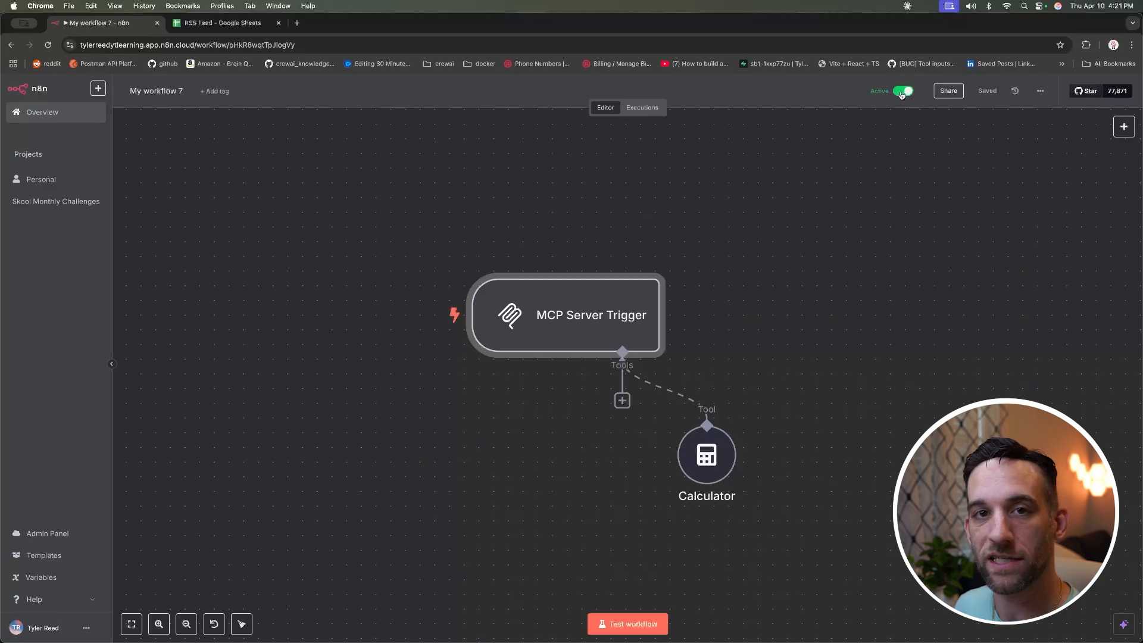
pyautogui.press('super+Tab')
pyautogui.press('super+Tab')
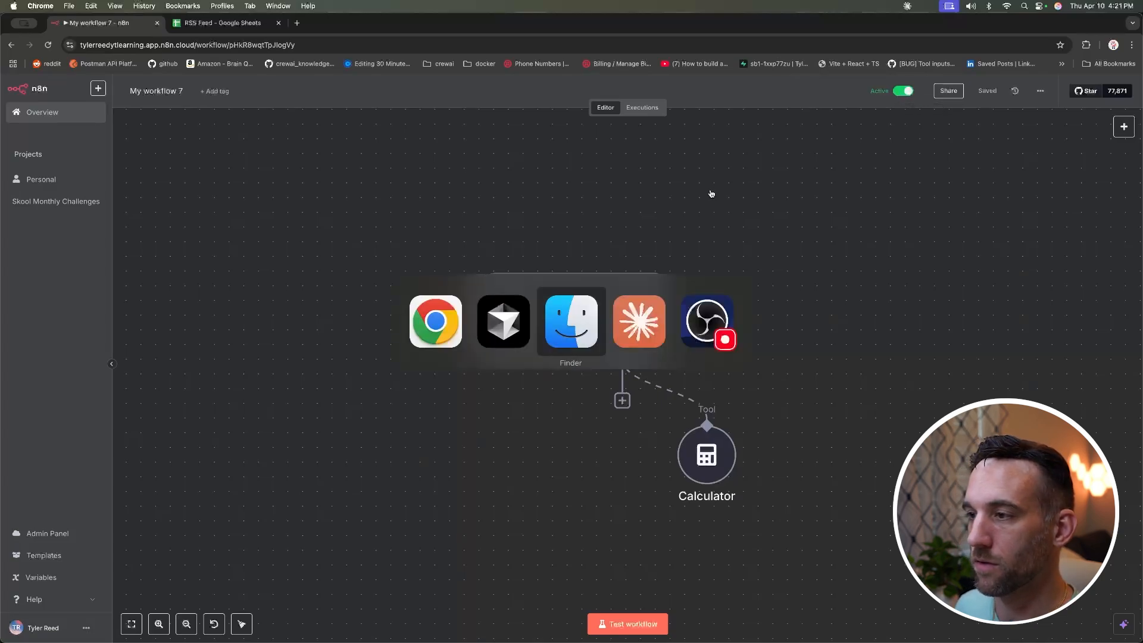
pyautogui.press('super+Tab')
pyautogui.press('super+Tab')
pyautogui.press('super+Tab')
pyautogui.press('super+Tab')
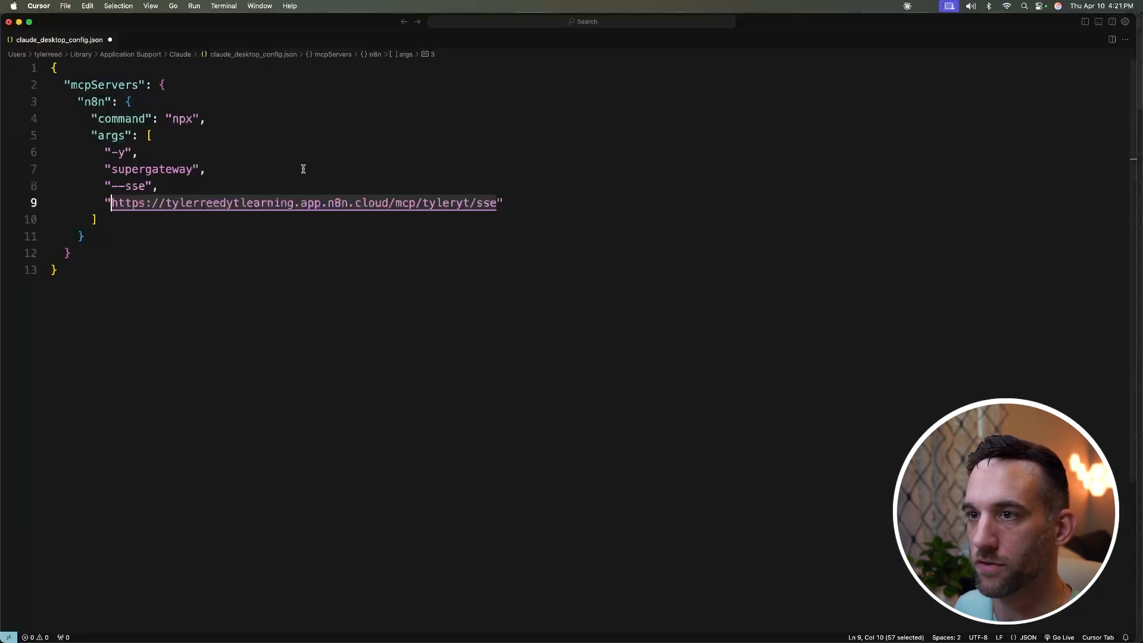
# Step: Check the MCP URL on line 9 and save claude_desktop_config.json
pyautogui.click(297, 165)
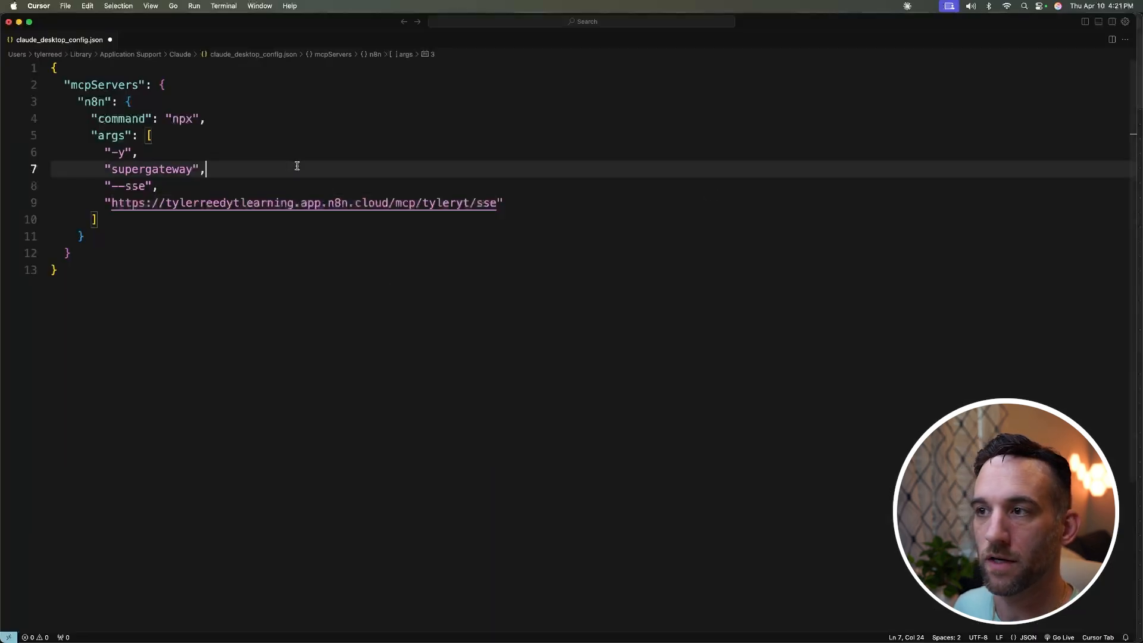
pyautogui.moveTo(498, 203); pyautogui.dragTo(112, 208)
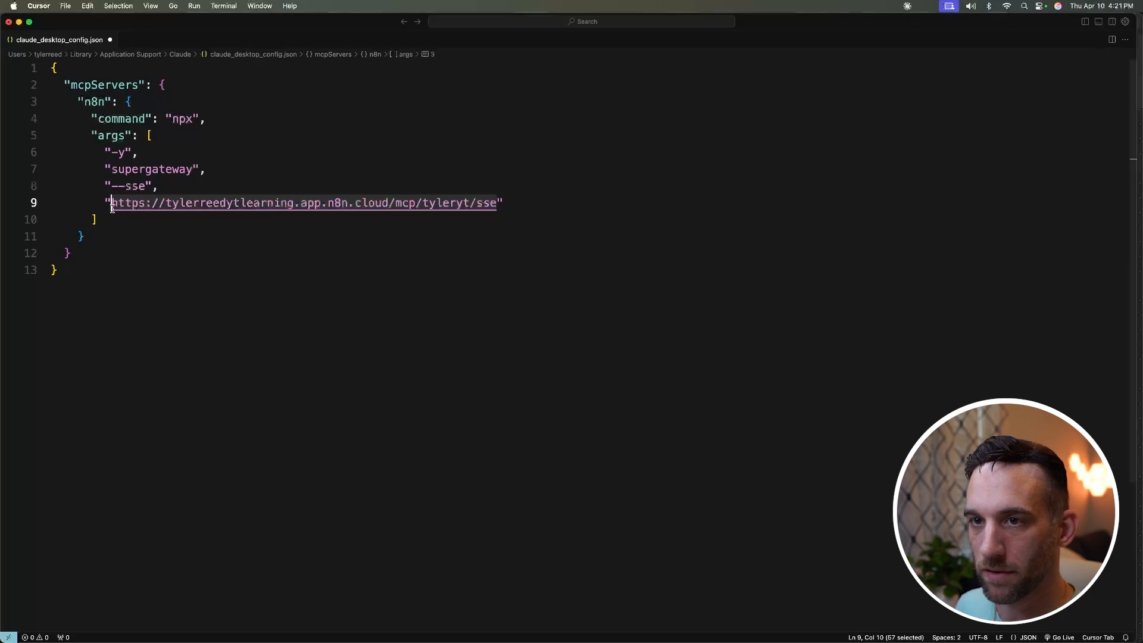
pyautogui.press('Right')
pyautogui.click(459, 177)
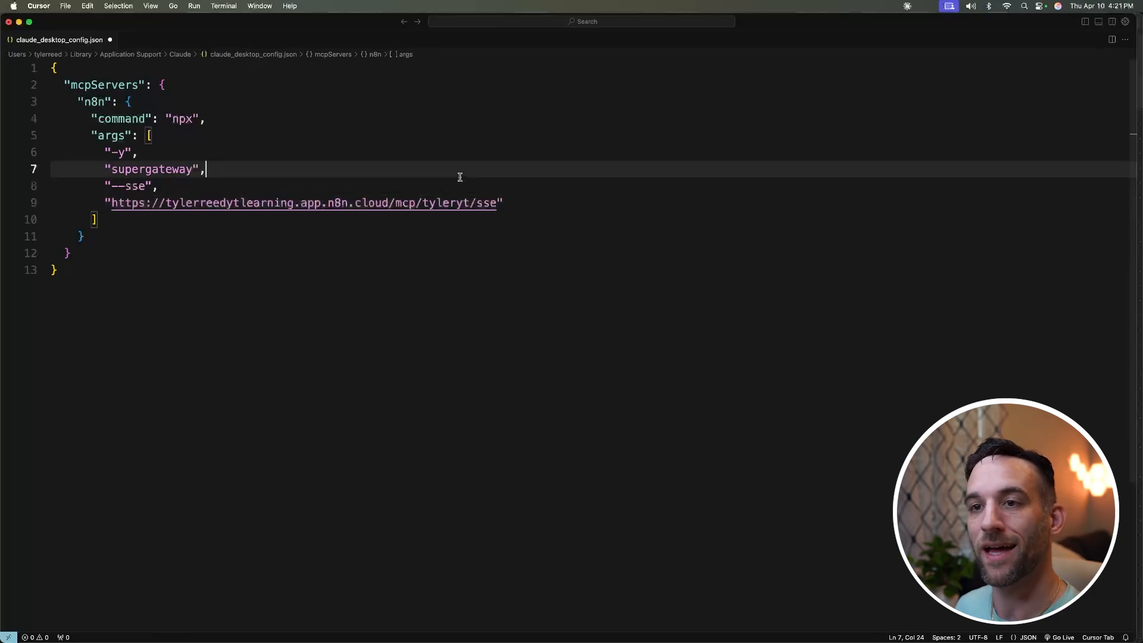
pyautogui.press('super+s')
pyautogui.click(376, 179)
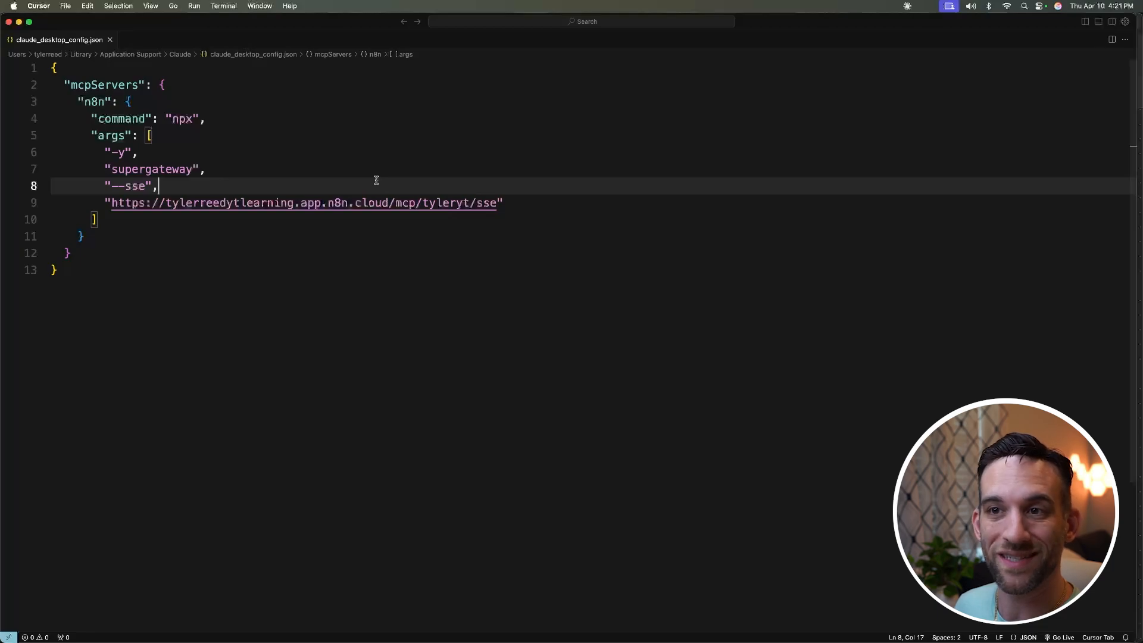
pyautogui.press('super+Tab')
pyautogui.press('super+Tab')
pyautogui.press('super+Tab')
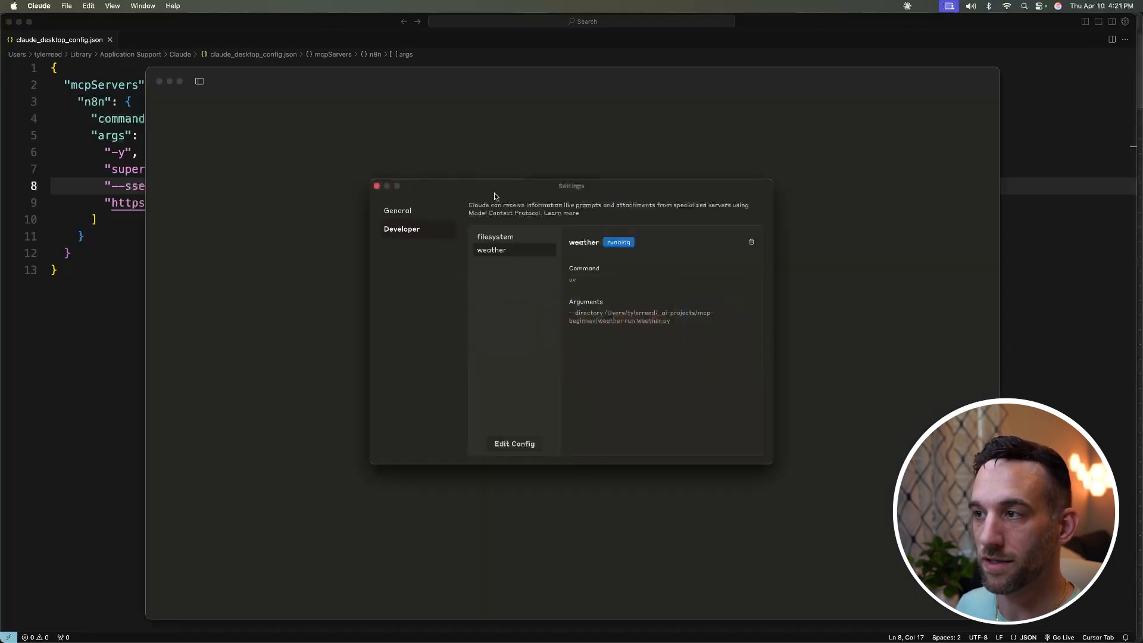
# Step: Quit and relaunch Claude Desktop to load the new config
pyautogui.click(376, 185)
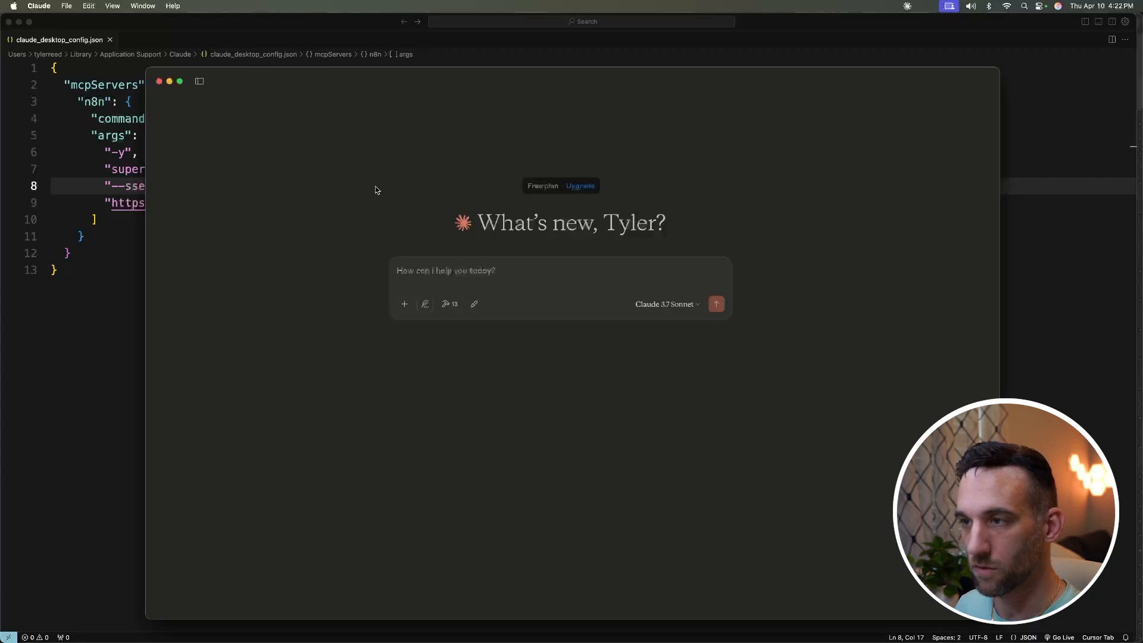
pyautogui.press('super+q')
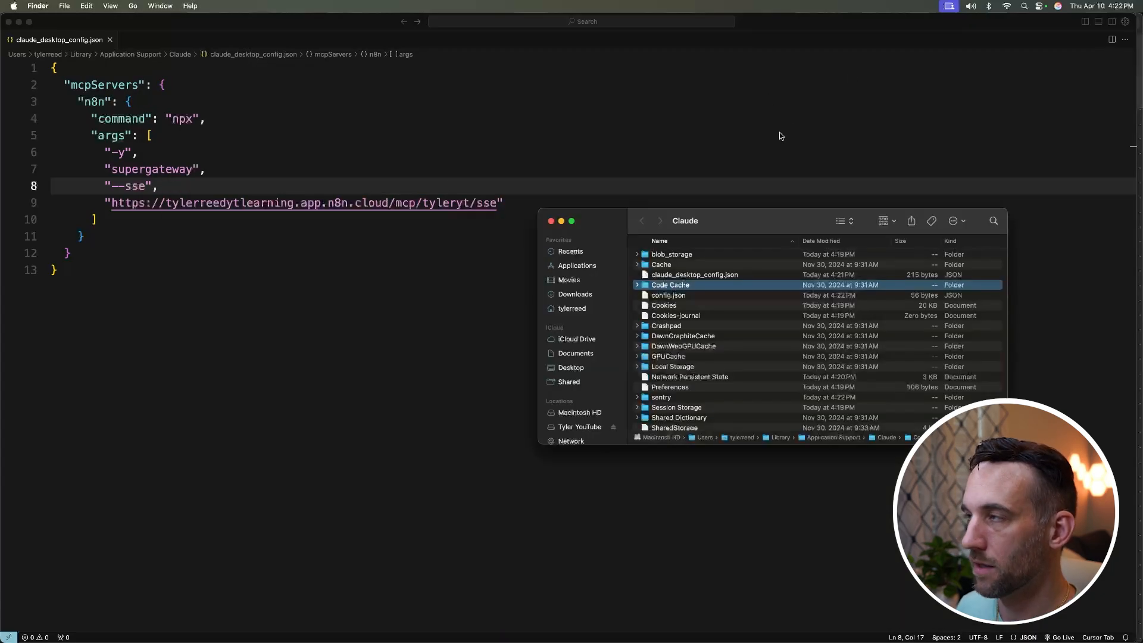
pyautogui.click(1023, 6)
pyautogui.write('claude')
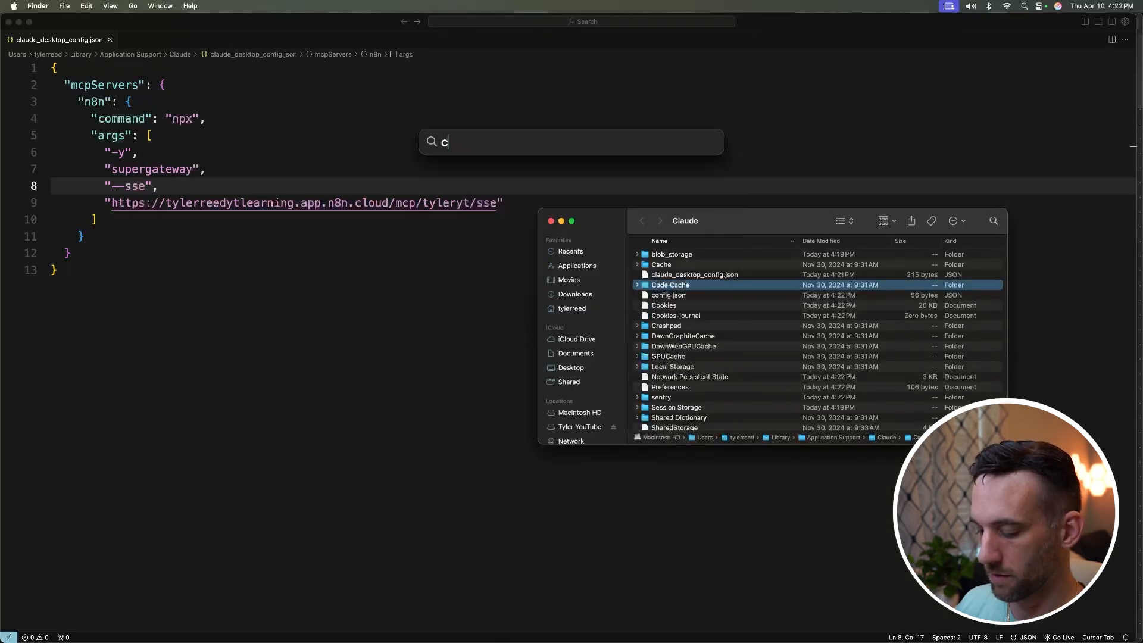
pyautogui.press('Return')
pyautogui.click(38, 6)
# Step: Confirm in Developer settings that the n8n server is running
pyautogui.click(59, 36)
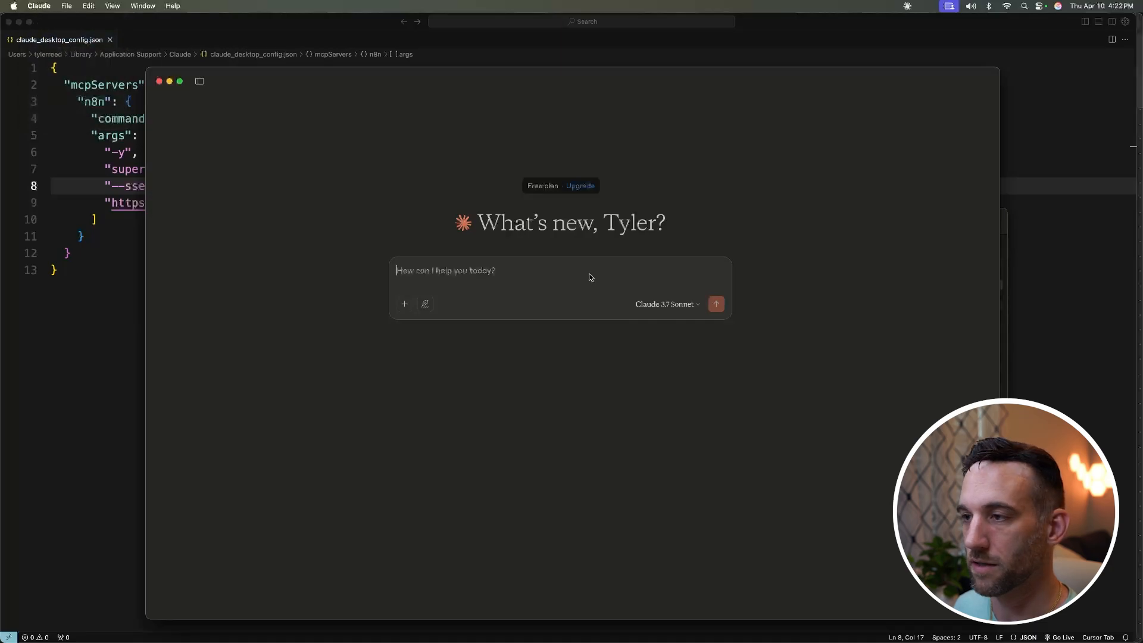
pyautogui.click(417, 231)
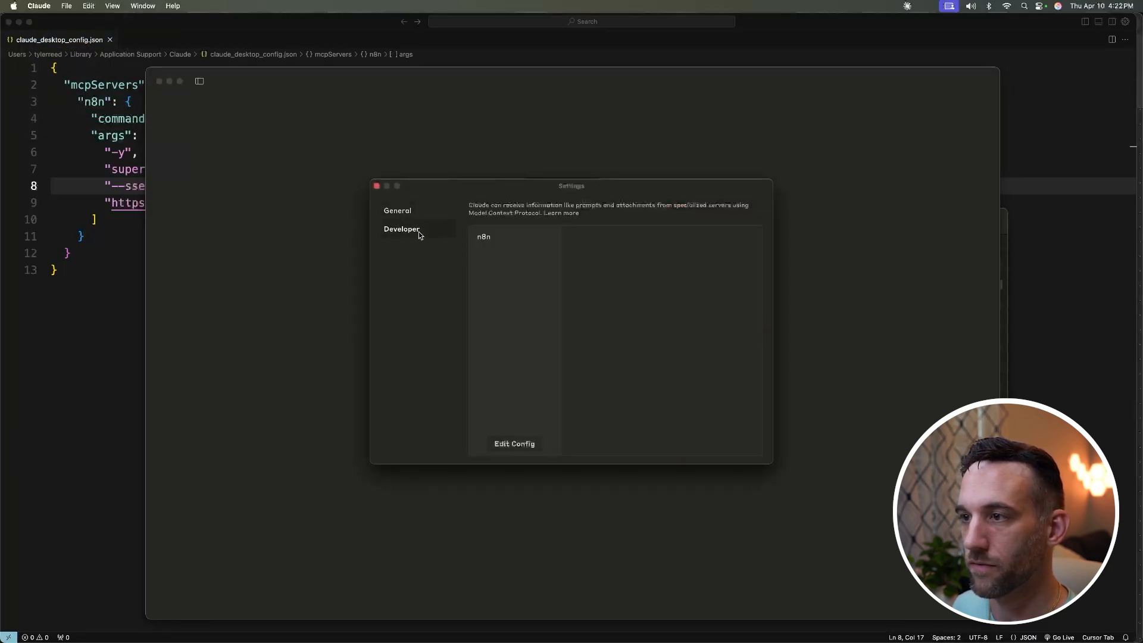
pyautogui.click(485, 237)
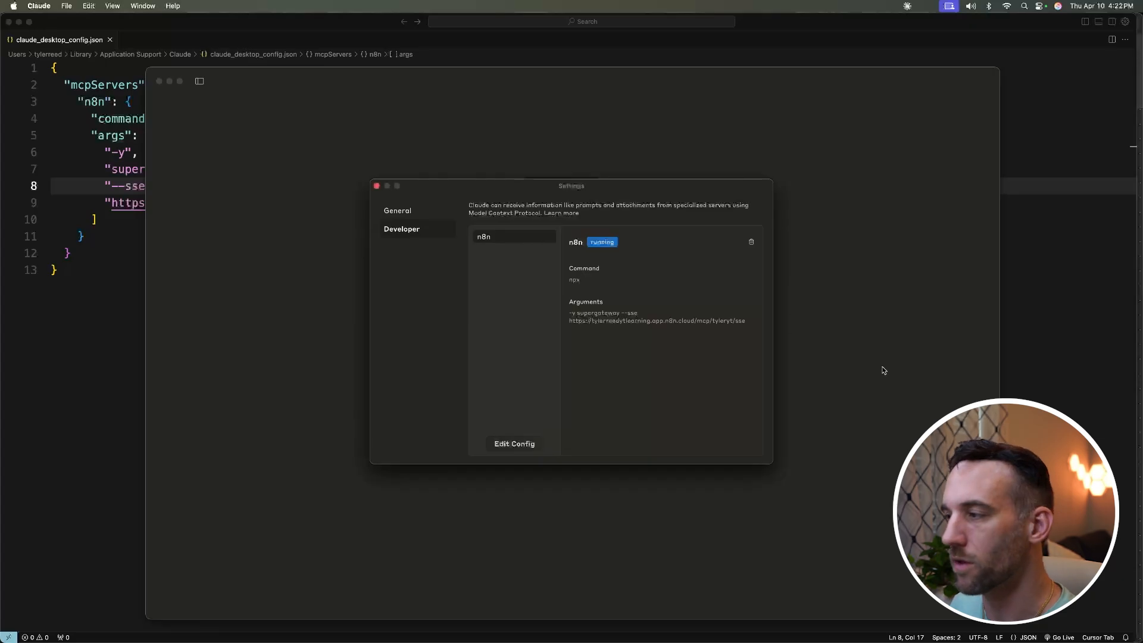
pyautogui.press('super+Tab')
pyautogui.press('super+Tab')
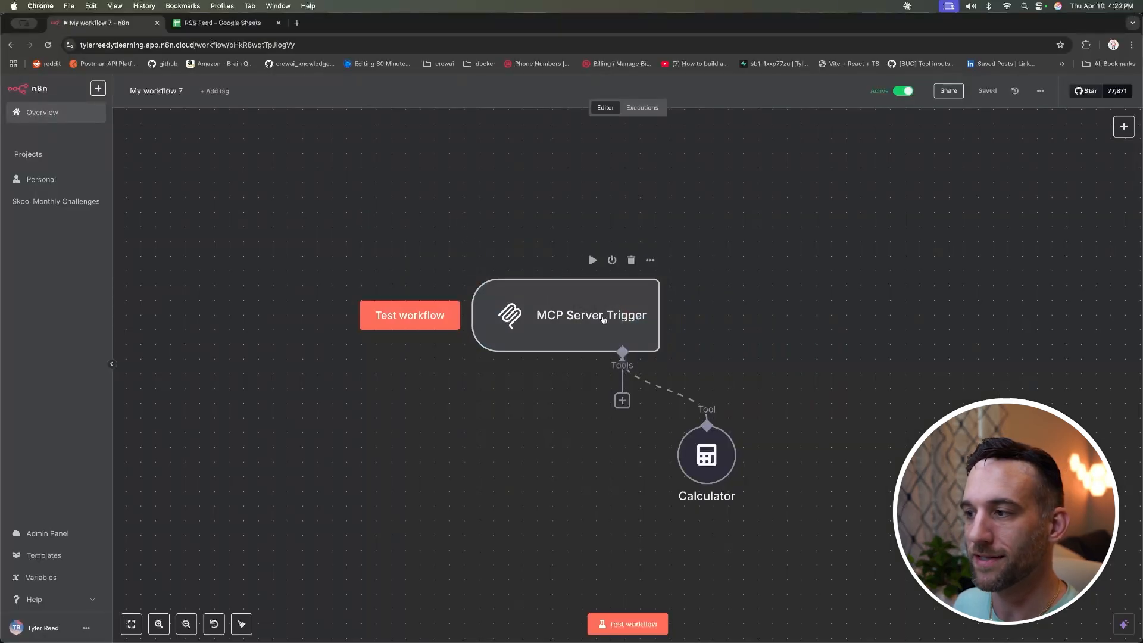
# Step: Nudge the Calculator node slightly right beneath the MCP Server Trigger
pyautogui.moveTo(691, 453); pyautogui.dragTo(721, 454)
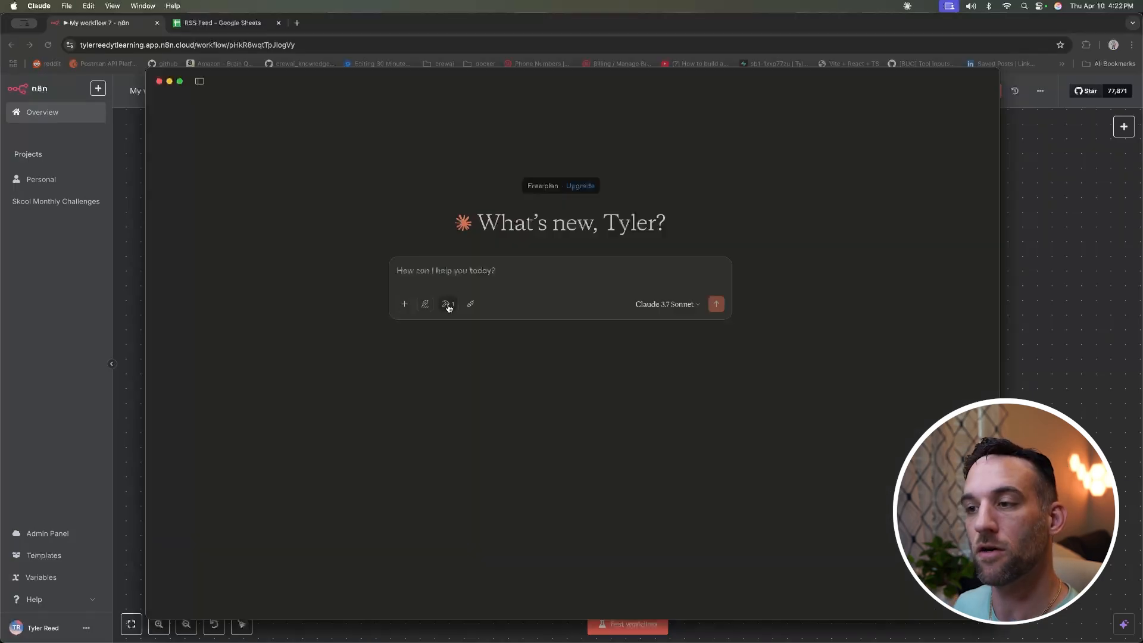
# Step: Verify Claude lists the calculator tool provided by the n8n server
pyautogui.click(448, 306)
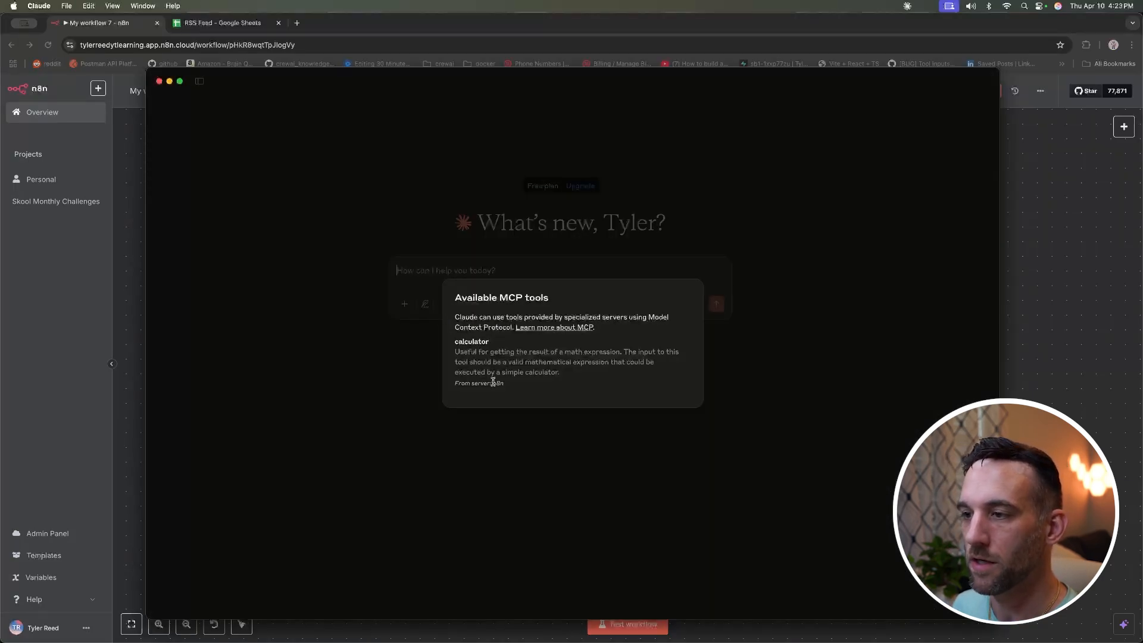
pyautogui.moveTo(490, 341); pyautogui.dragTo(451, 343)
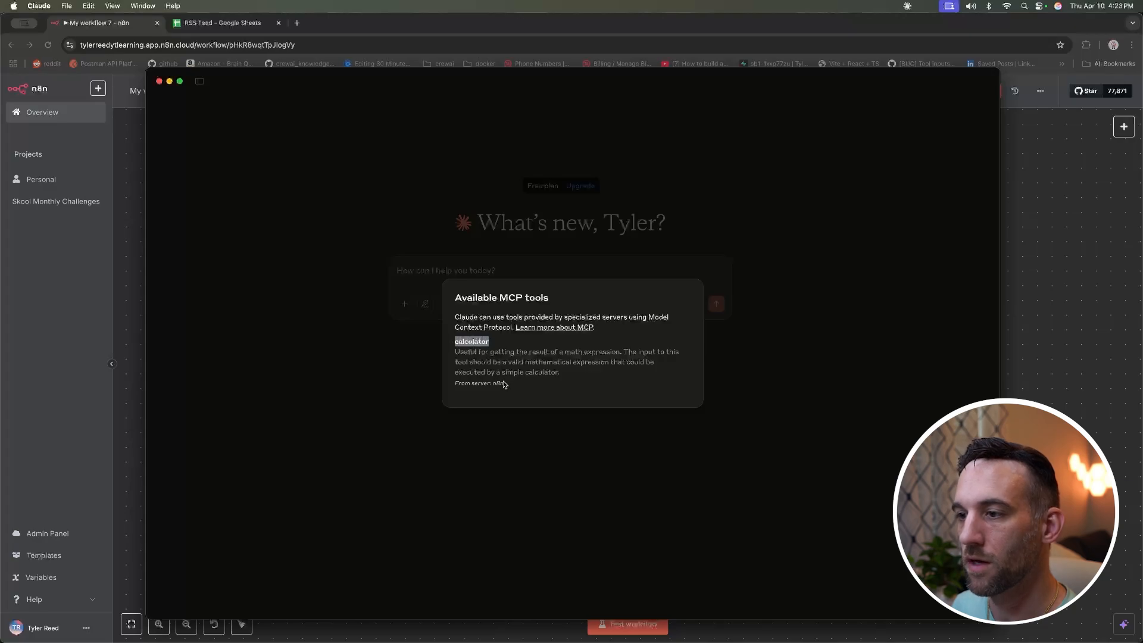
pyautogui.moveTo(504, 384); pyautogui.dragTo(456, 385)
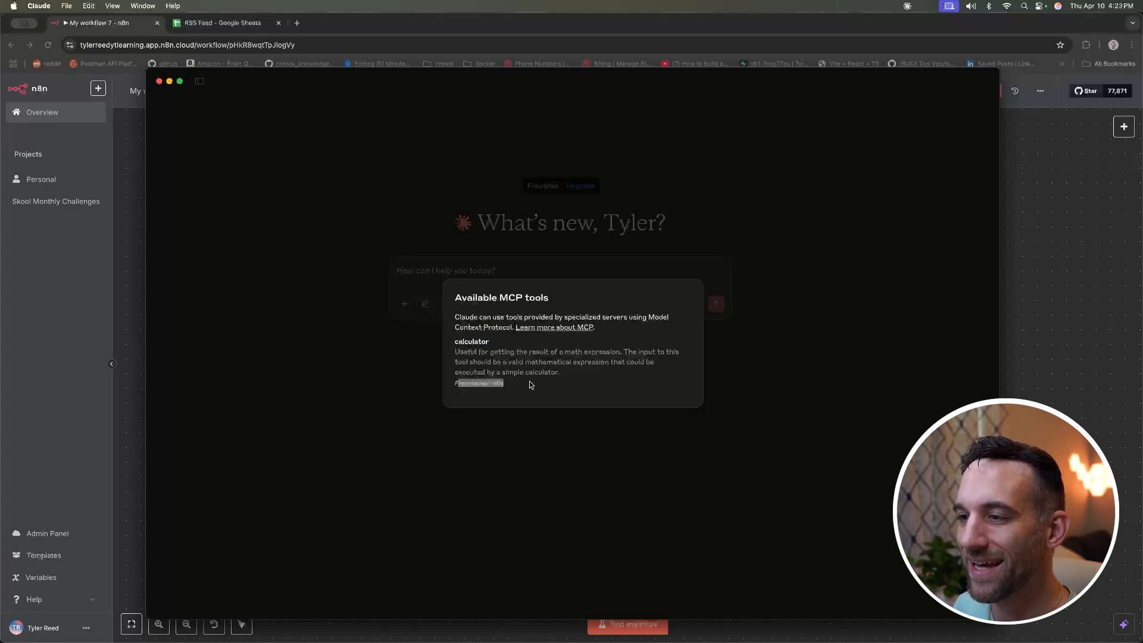
pyautogui.click(592, 232)
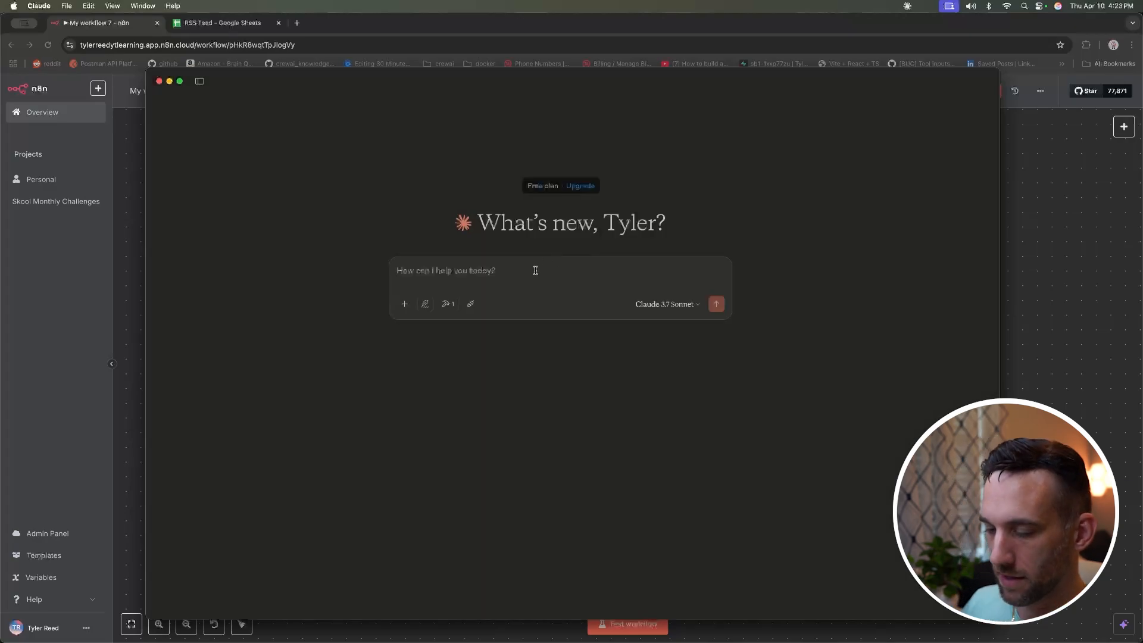
# Step: Ask Claude for 5x + 9 with x = -2 via the calculator, approving the tool, getting -1
pyautogui.write('can you tell me')
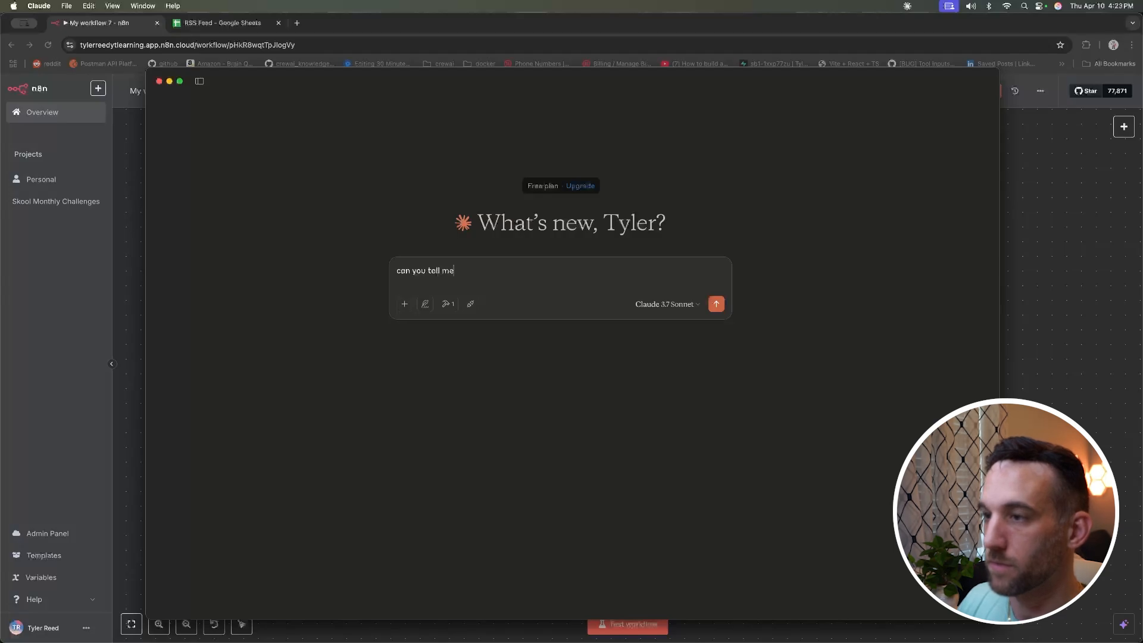
pyautogui.write(' what 5x +')
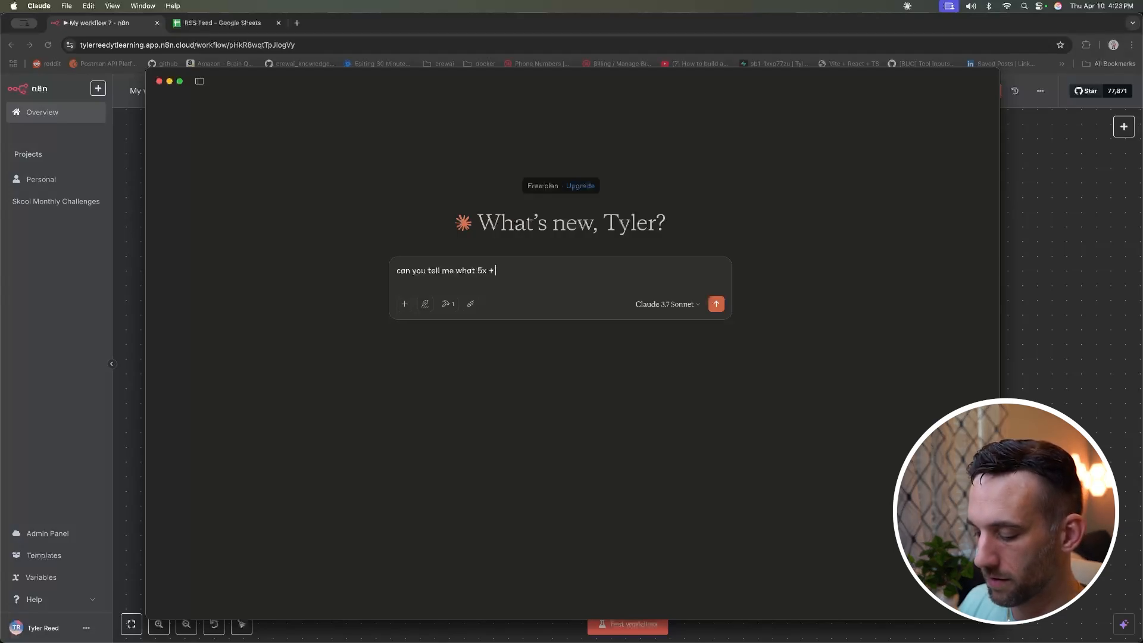
pyautogui.write(' 9 is if x = ')
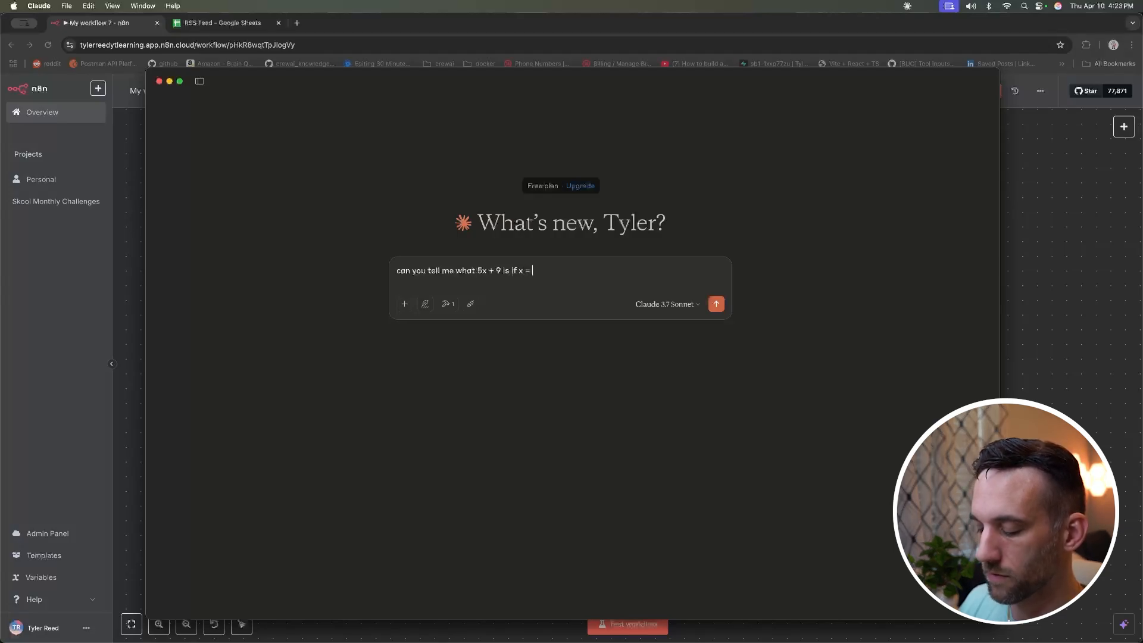
pyautogui.write('-2 us')
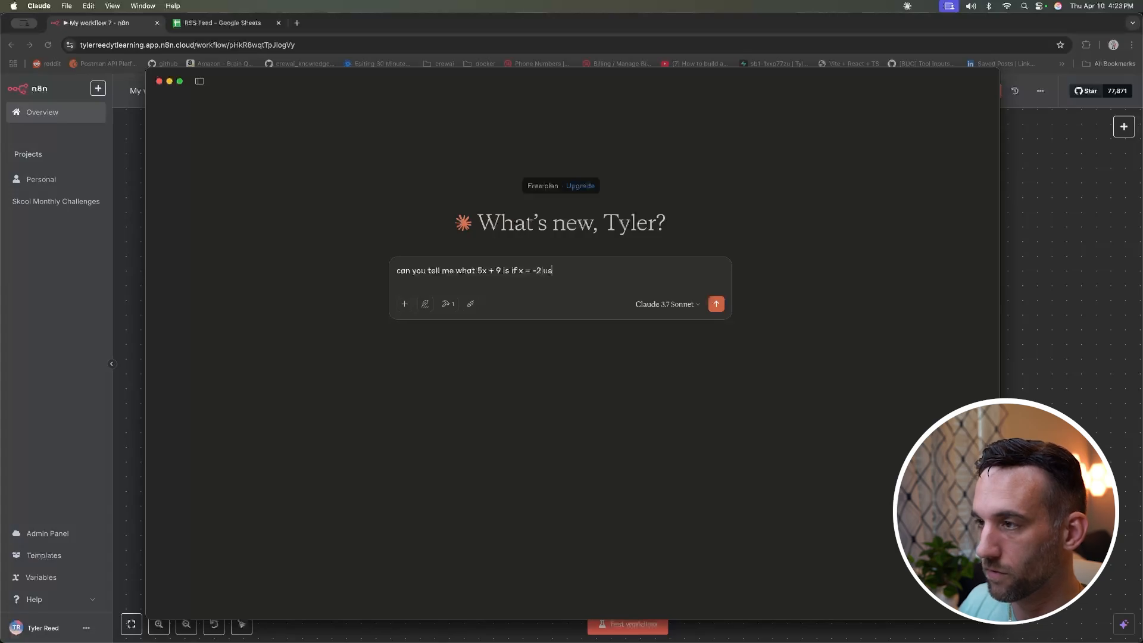
pyautogui.write('ing the calcluator tool')
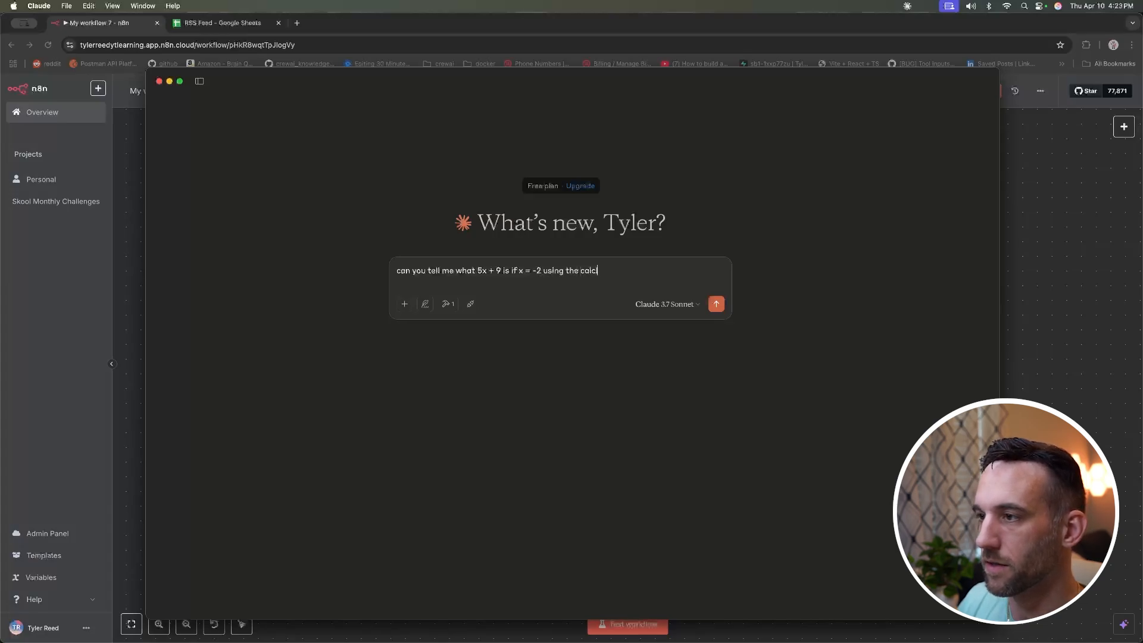
pyautogui.press('Return')
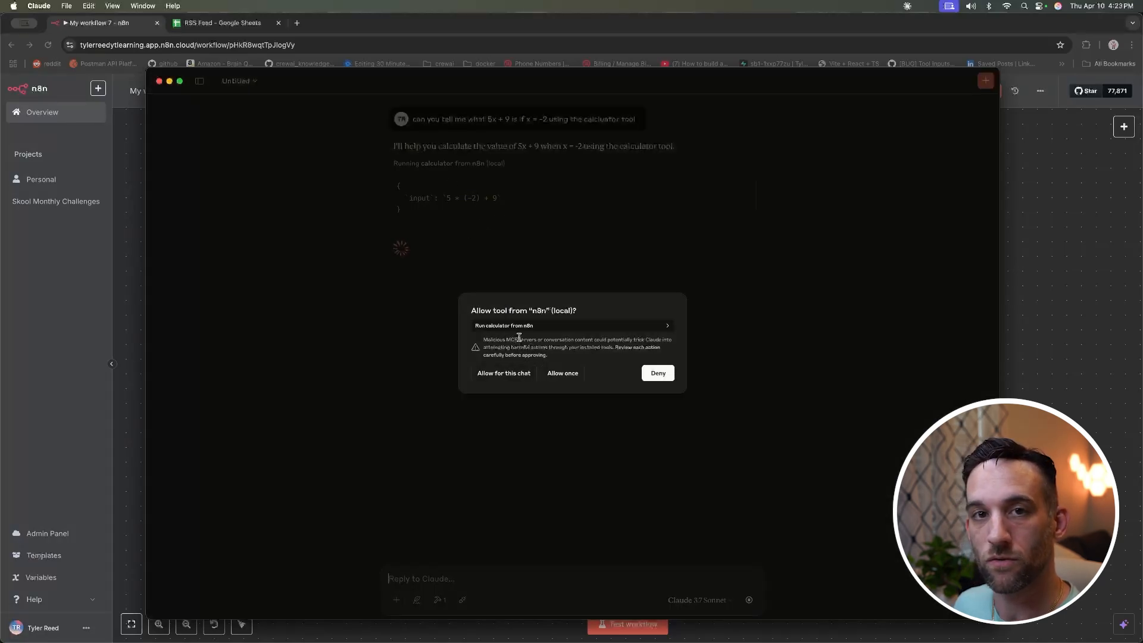
pyautogui.click(511, 380)
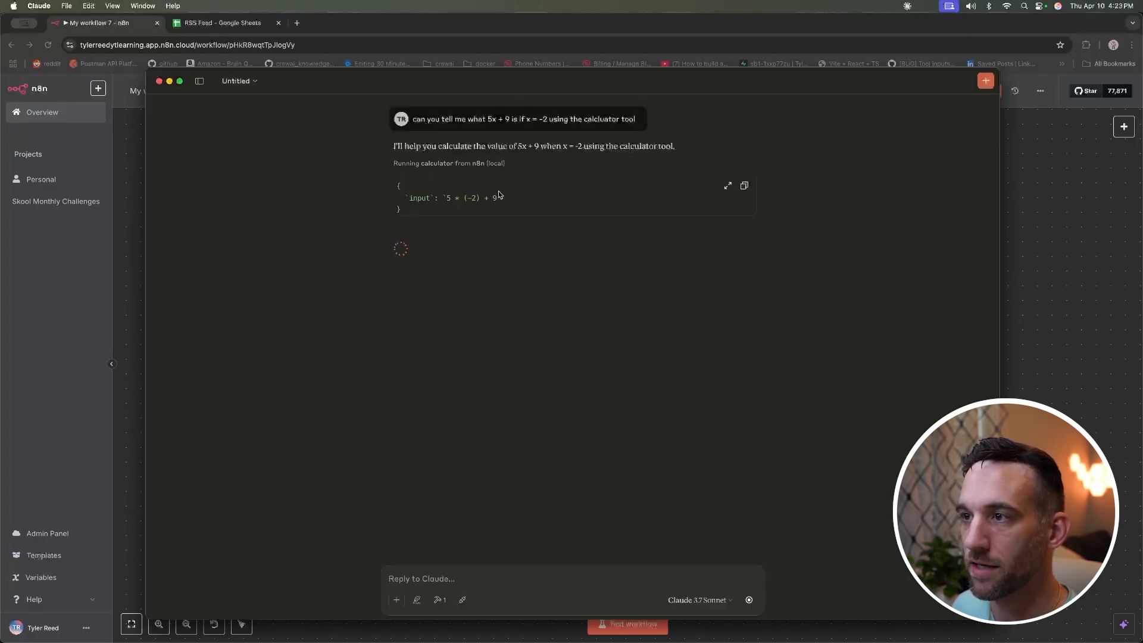
pyautogui.moveTo(502, 198); pyautogui.dragTo(444, 199)
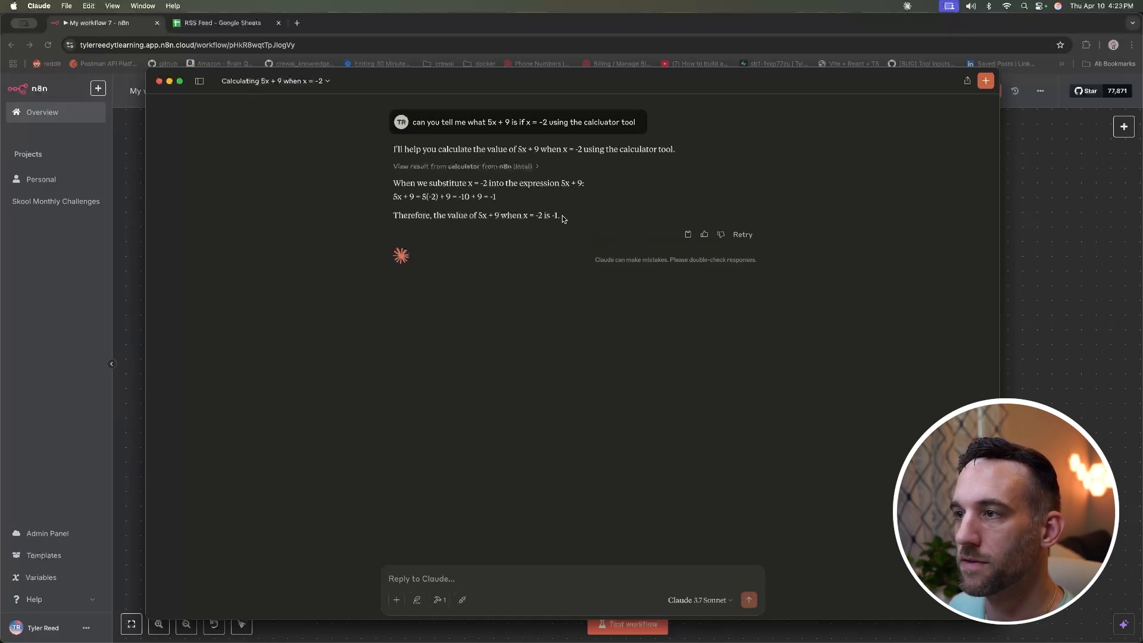
pyautogui.moveTo(562, 215); pyautogui.dragTo(554, 215)
pyautogui.click(581, 216)
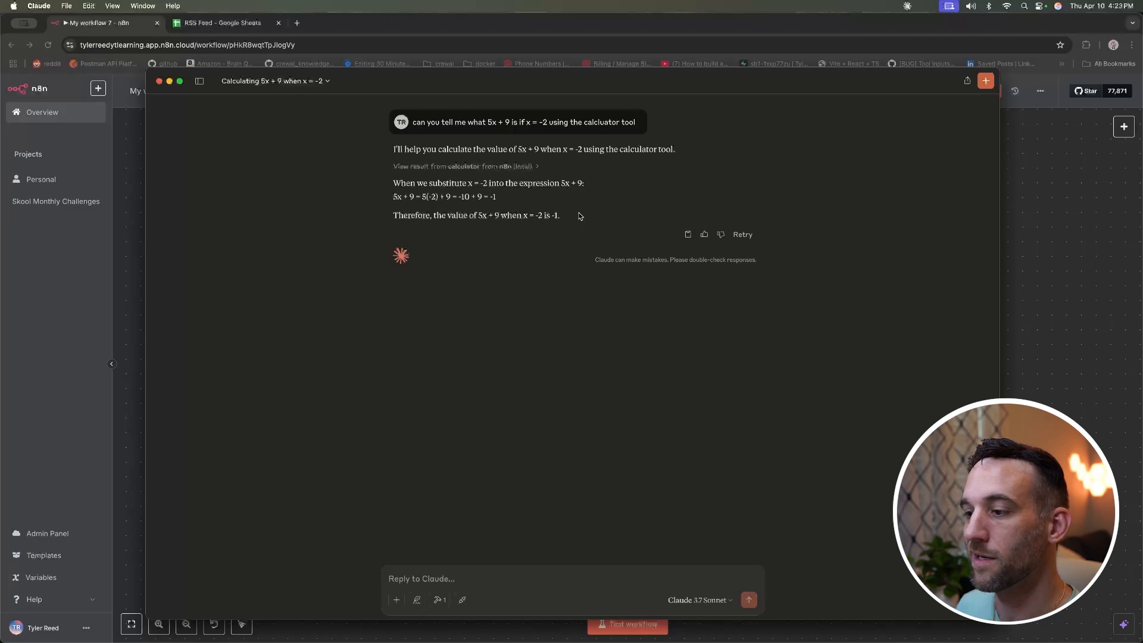
pyautogui.click(1029, 241)
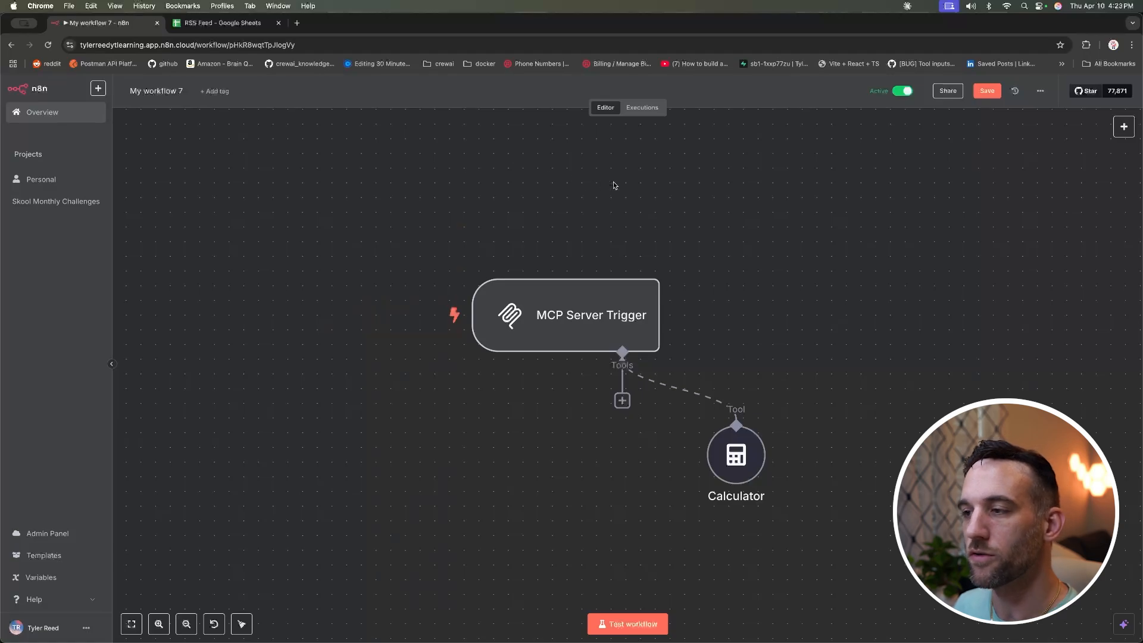
# Step: Check the latest Calculator execution: input 5 * (-2) + 9 returned -1
pyautogui.click(650, 113)
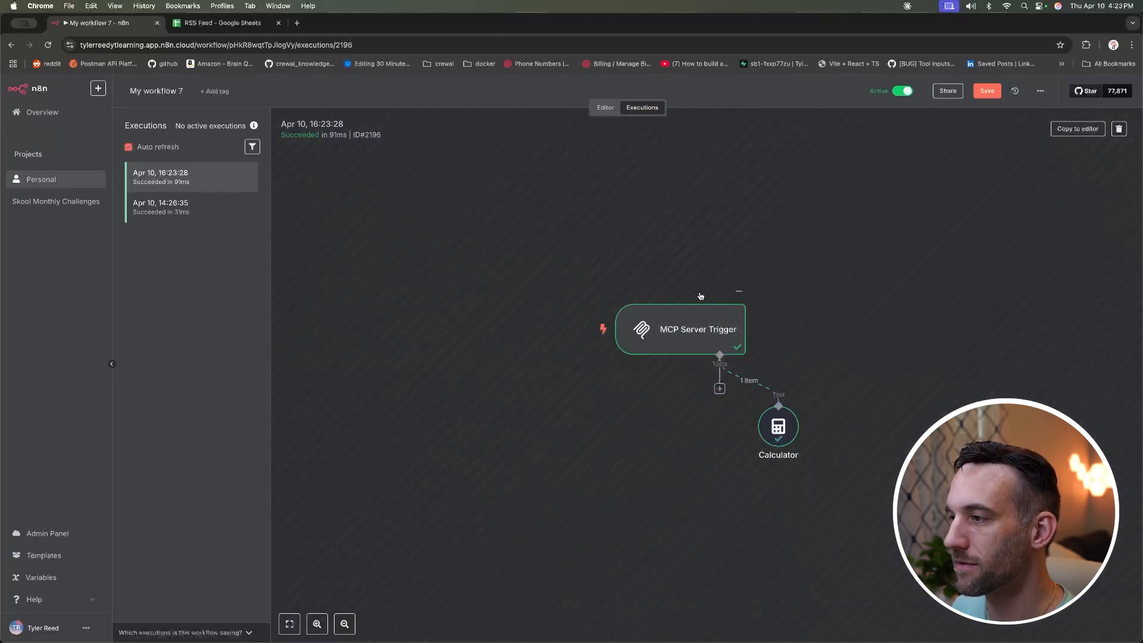
pyautogui.doubleClick(778, 426)
pyautogui.moveTo(137, 177); pyautogui.dragTo(40, 177)
pyautogui.click(194, 171)
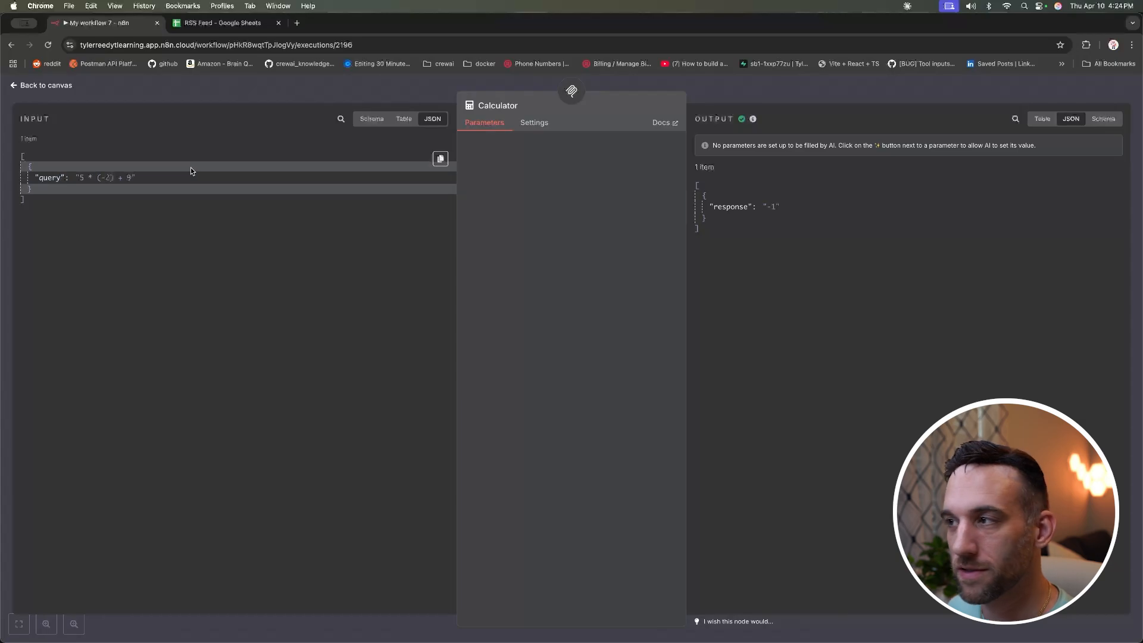
pyautogui.moveTo(781, 207); pyautogui.dragTo(711, 213)
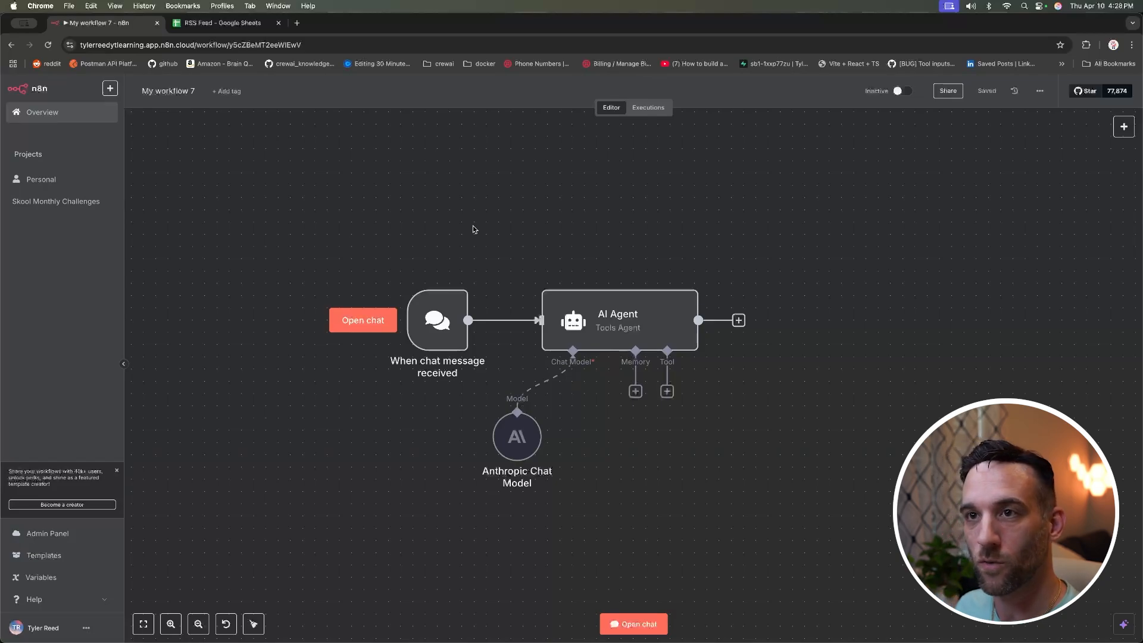
# Step: Add an MCP Client tool to the AI Agent with the MCP server's SSE endpoint URL
pyautogui.click(438, 316)
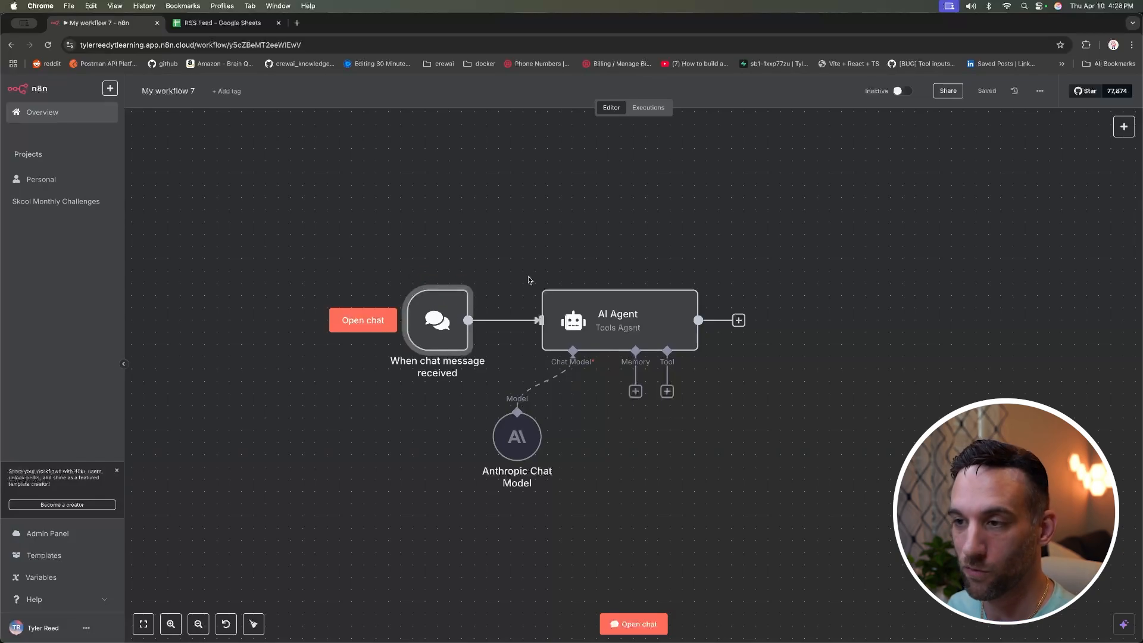
pyautogui.moveTo(448, 319)
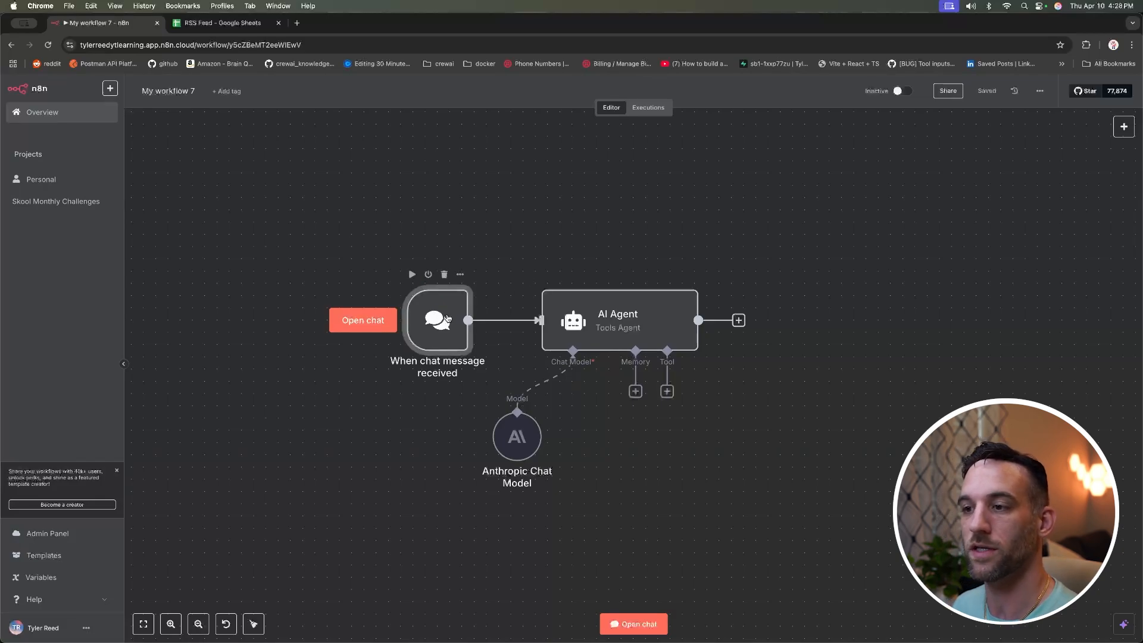
pyautogui.click(619, 316)
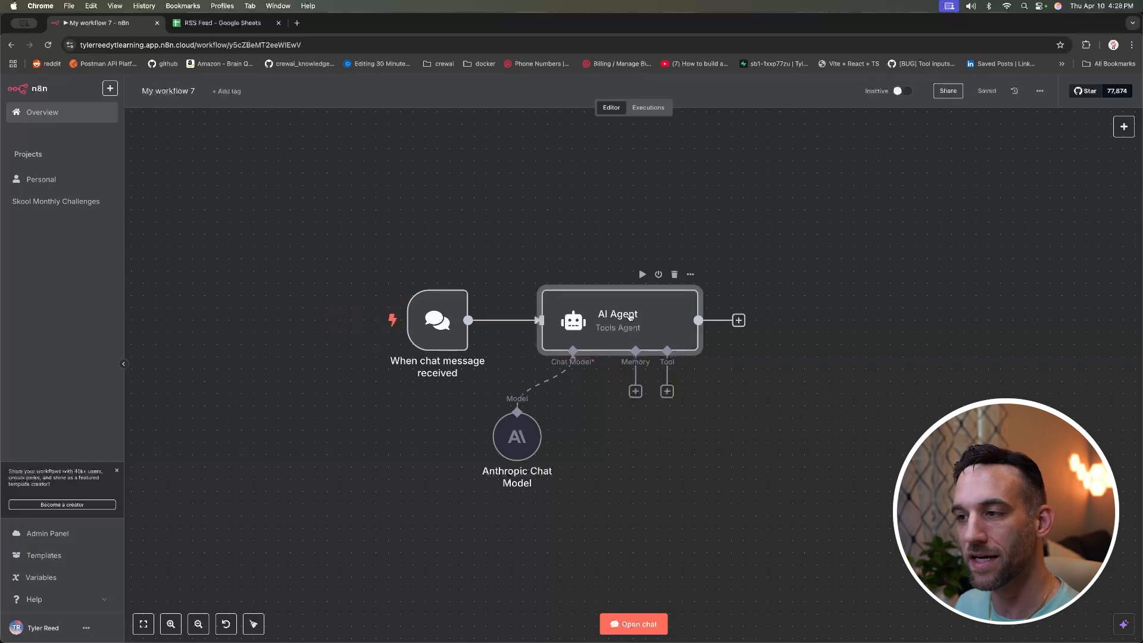
pyautogui.click(737, 424)
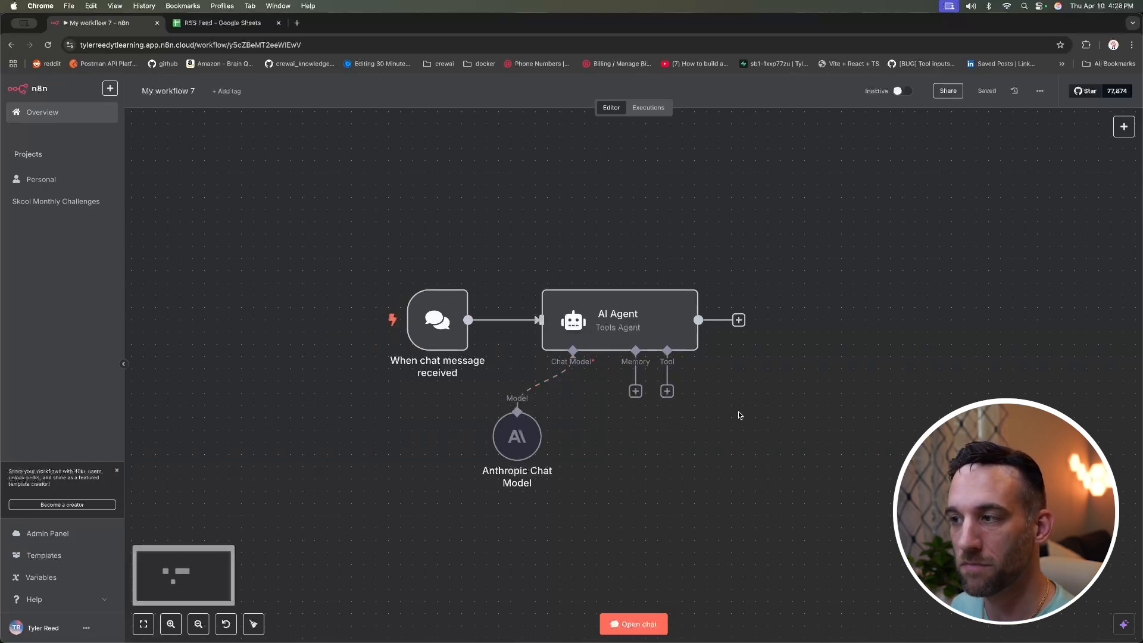
pyautogui.click(666, 391)
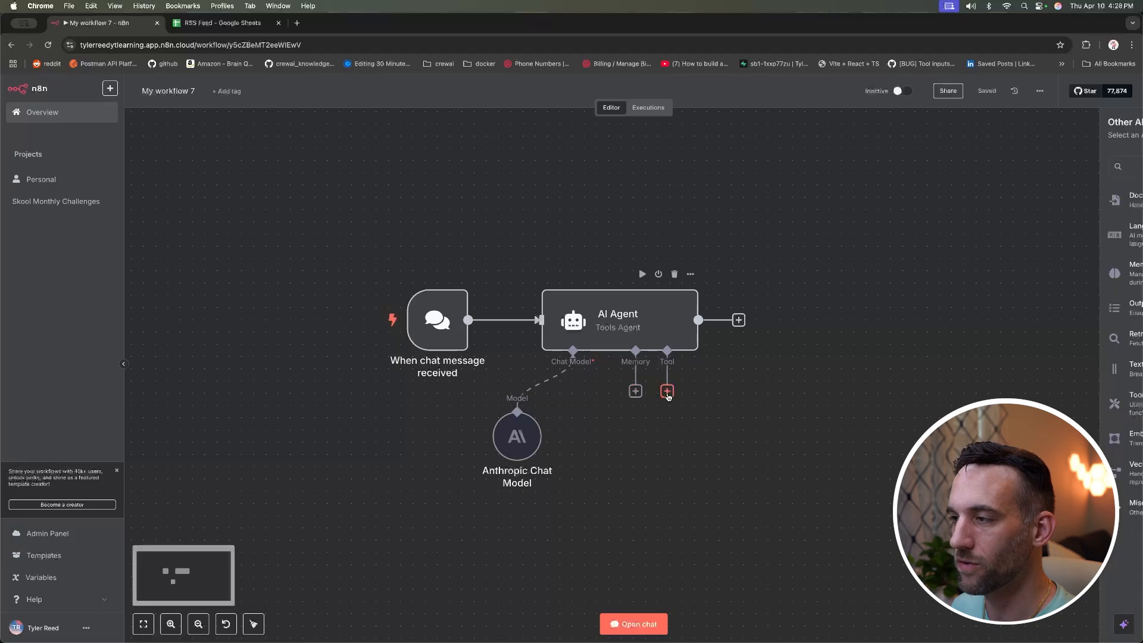
pyautogui.write('mcp')
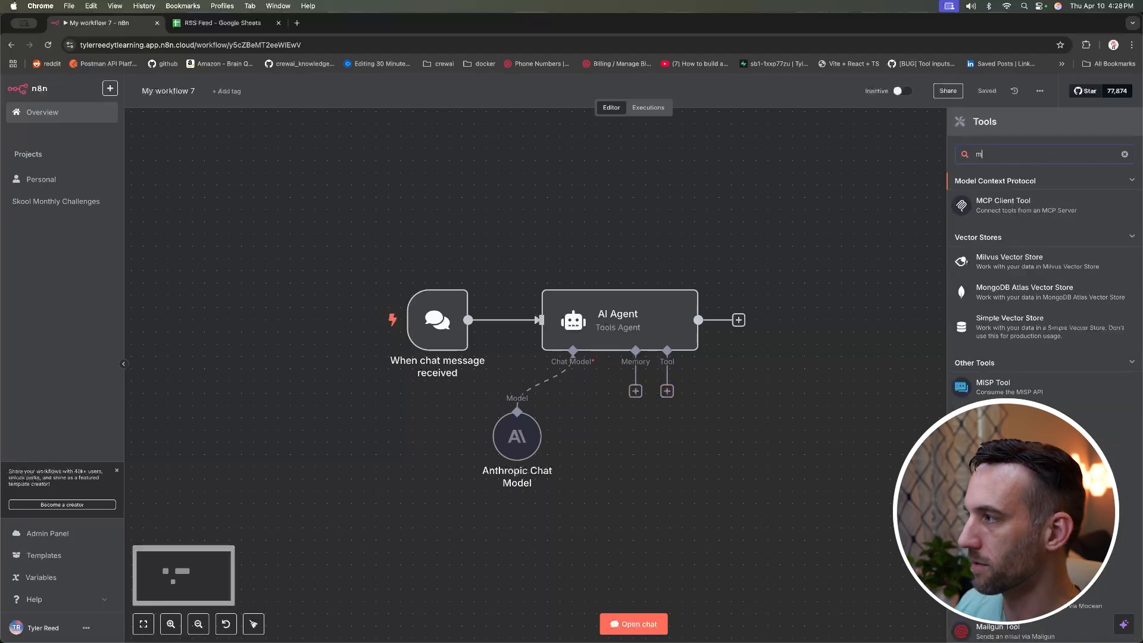
pyautogui.click(1021, 205)
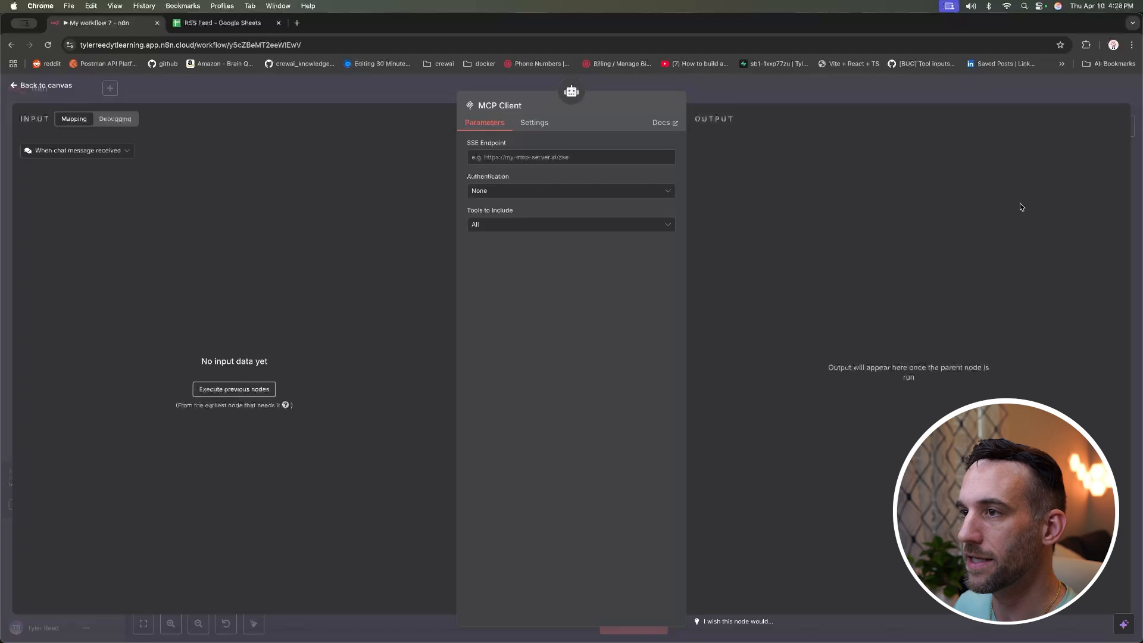
pyautogui.click(556, 158)
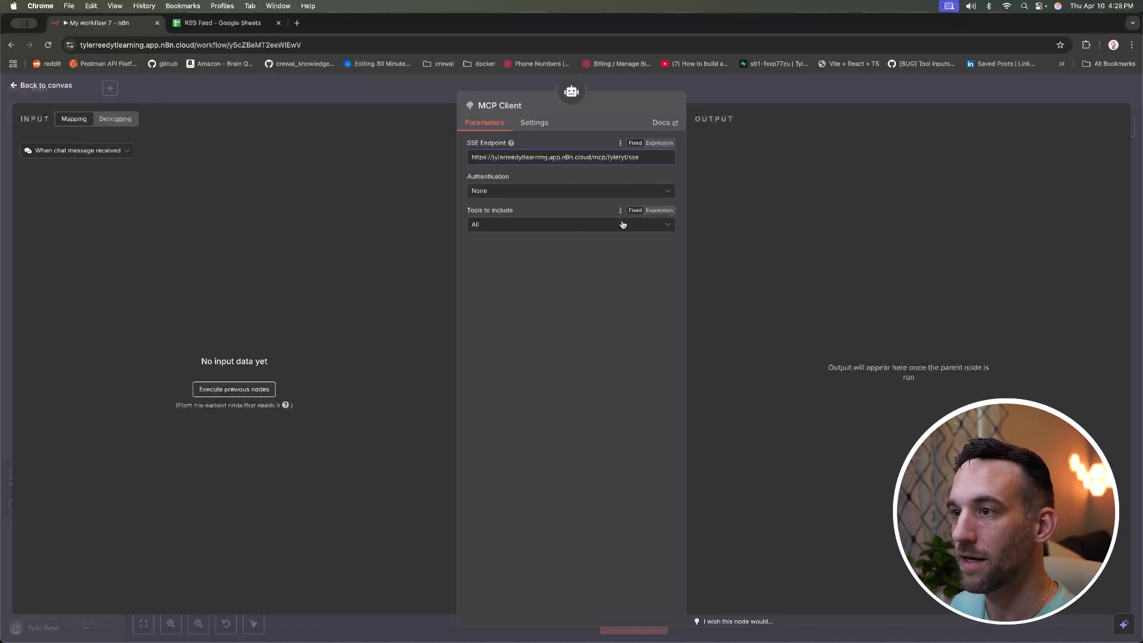
# Step: Keep Tools to Include on All, then start a chat asking 'what is 3 * 9'
pyautogui.click(588, 226)
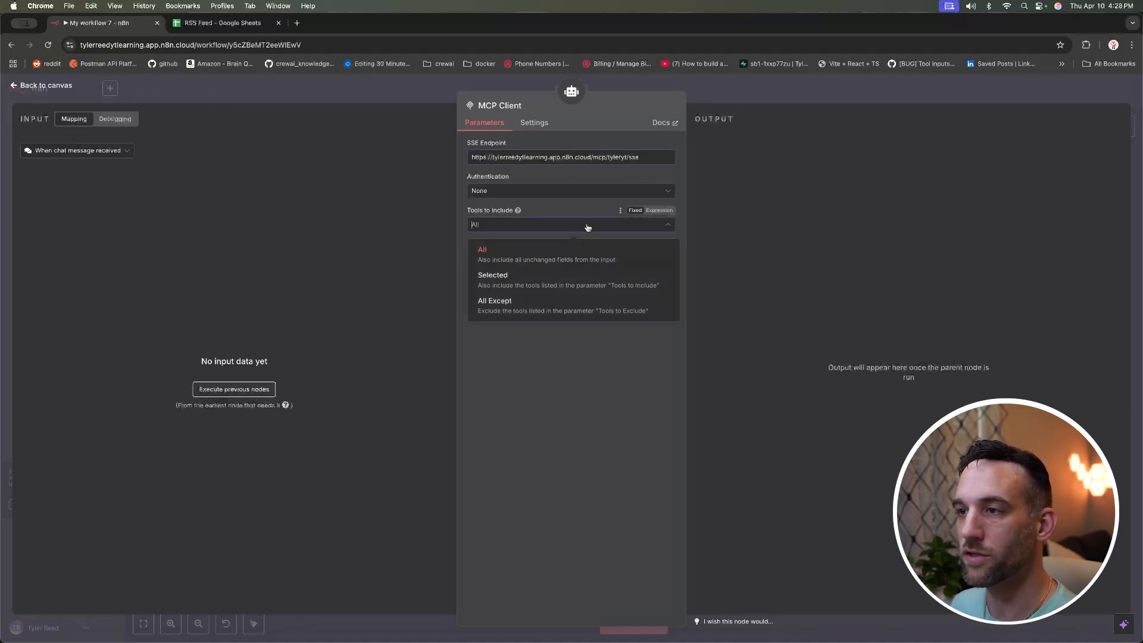
pyautogui.click(541, 285)
pyautogui.click(539, 258)
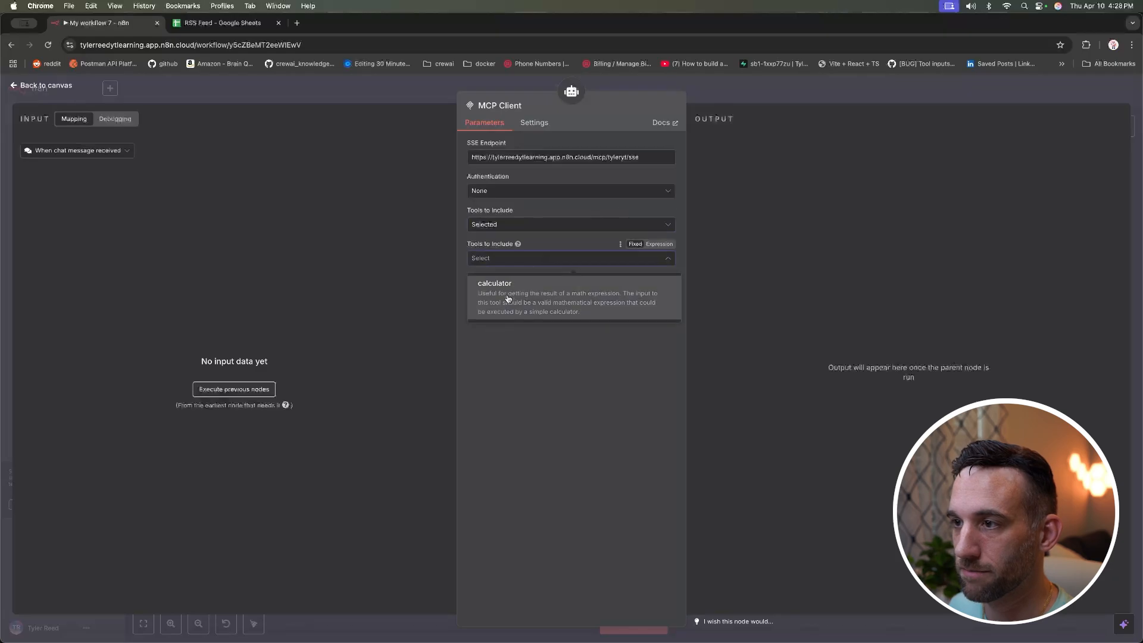
pyautogui.click(559, 348)
pyautogui.click(523, 224)
pyautogui.click(515, 256)
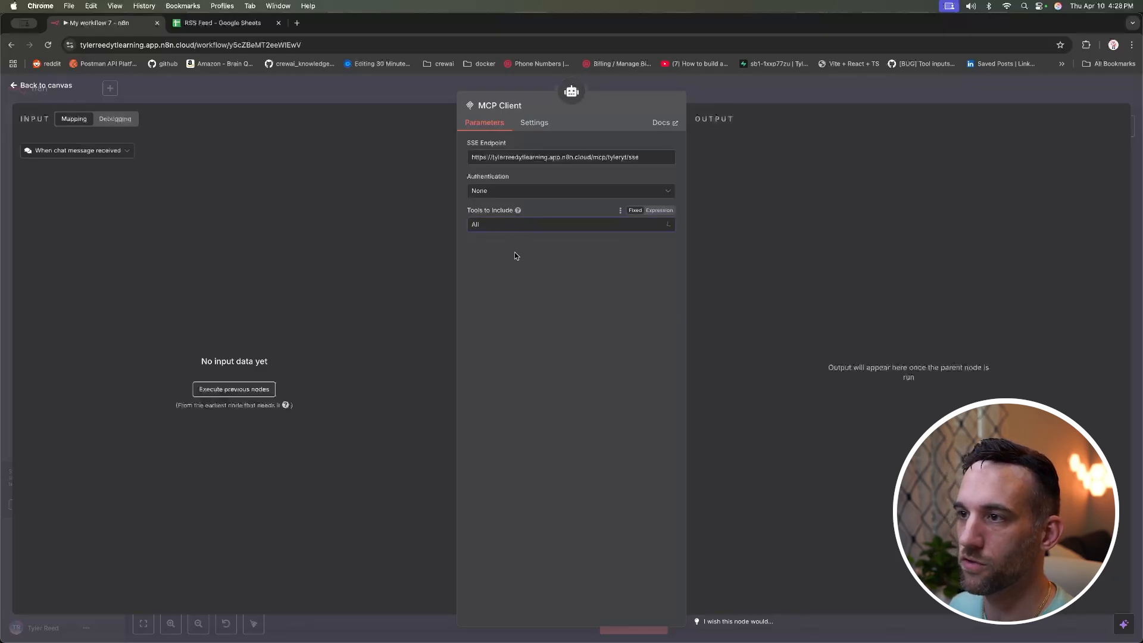
pyautogui.click(43, 87)
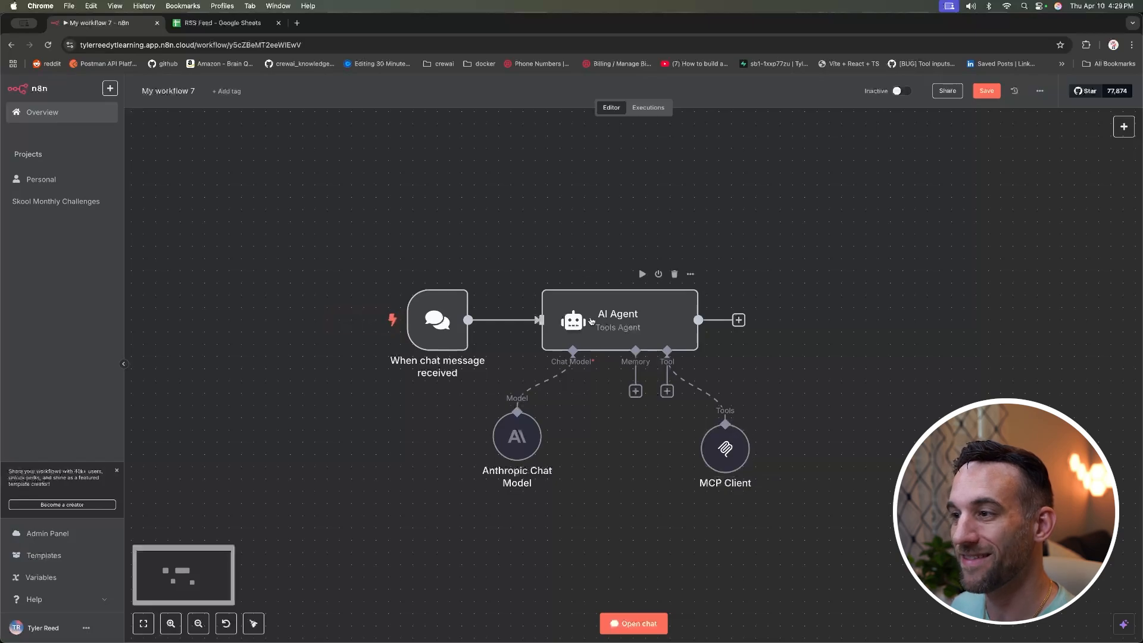
pyautogui.click(633, 625)
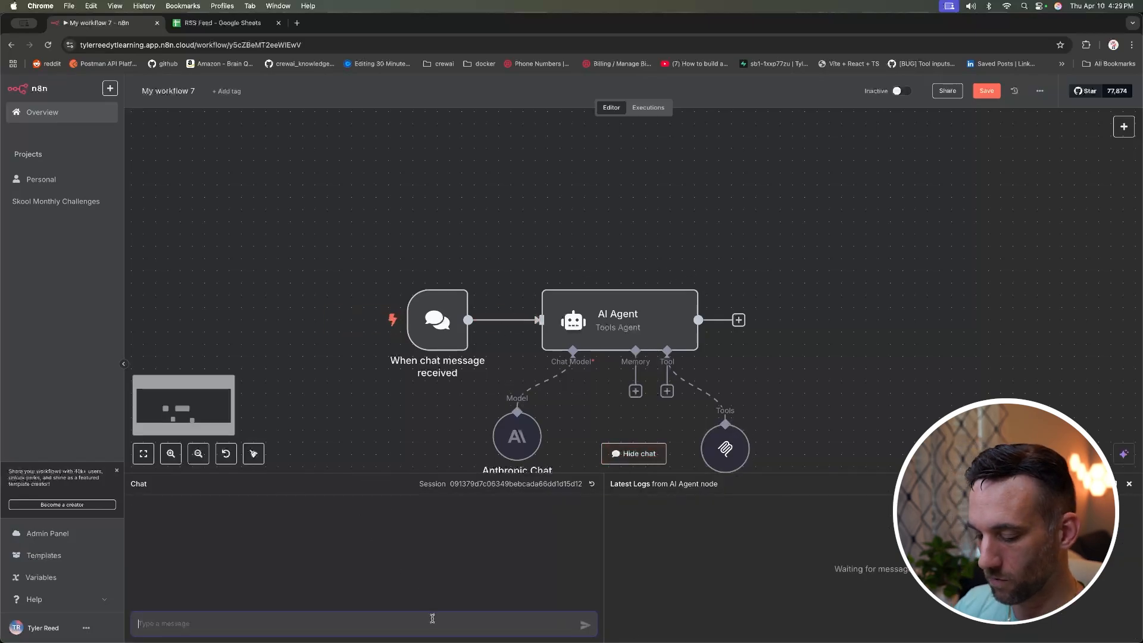
pyautogui.write('what is 3')
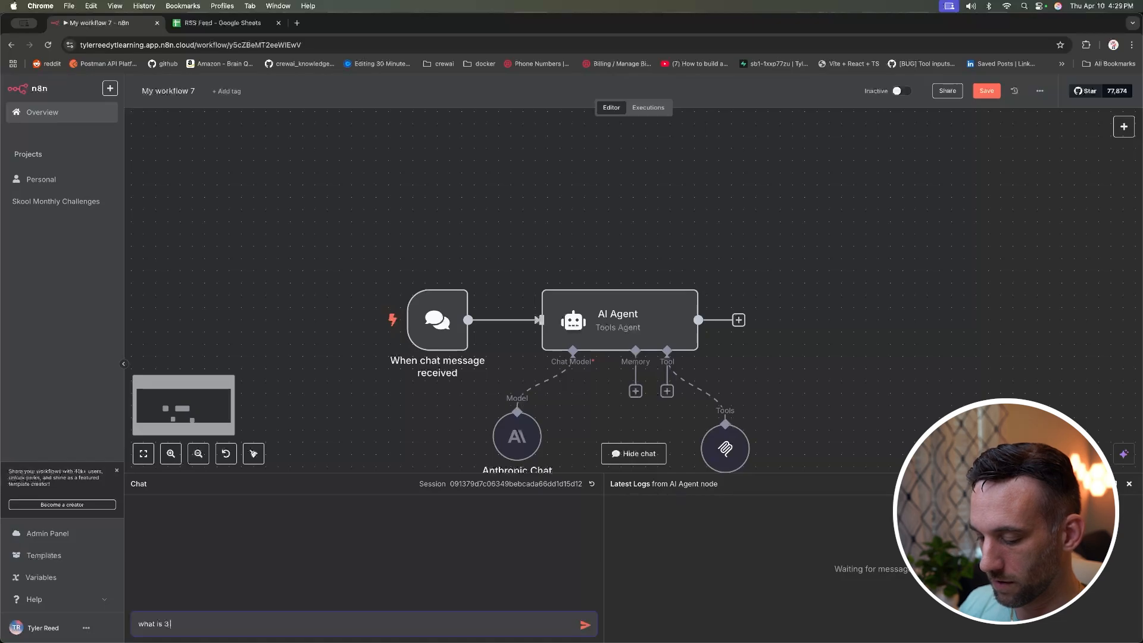
pyautogui.write(' * 9')
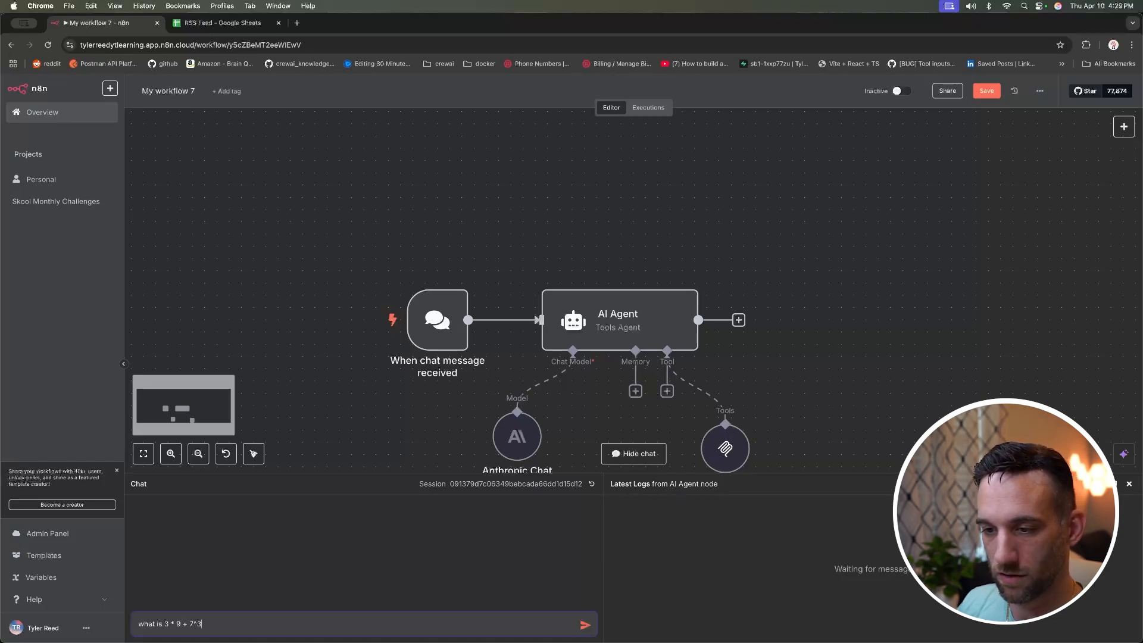
# Step: Ask 'what is 3 * 9 + 7^3 using caluciator tool' and get the agent's 370 answer
pyautogui.write('+ 7^3 ')
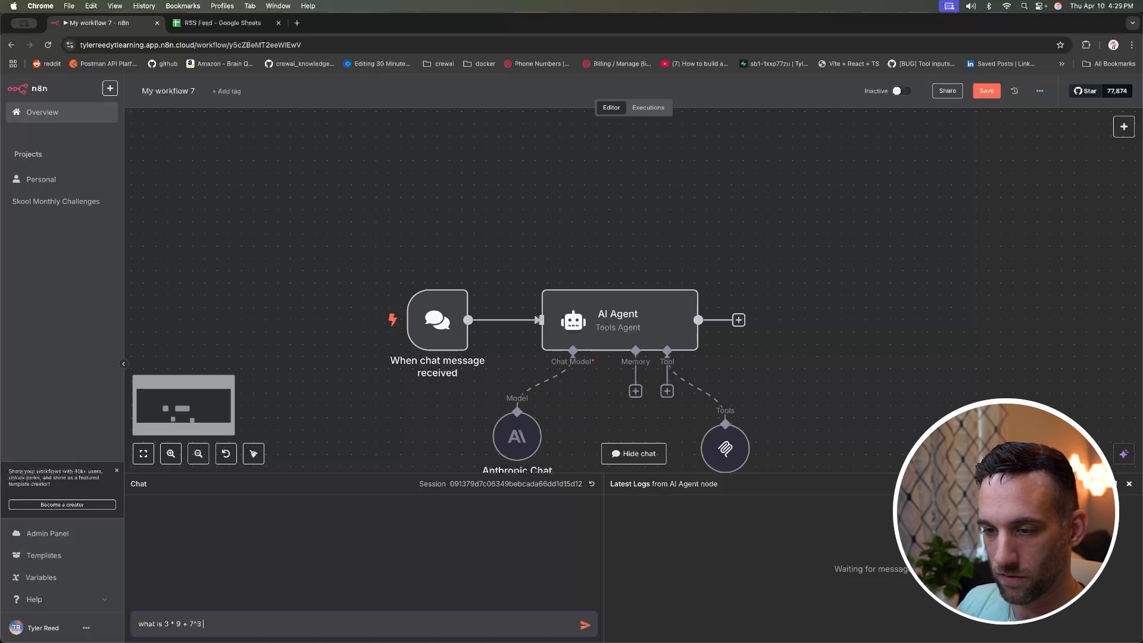
pyautogui.write('using caluciator tool')
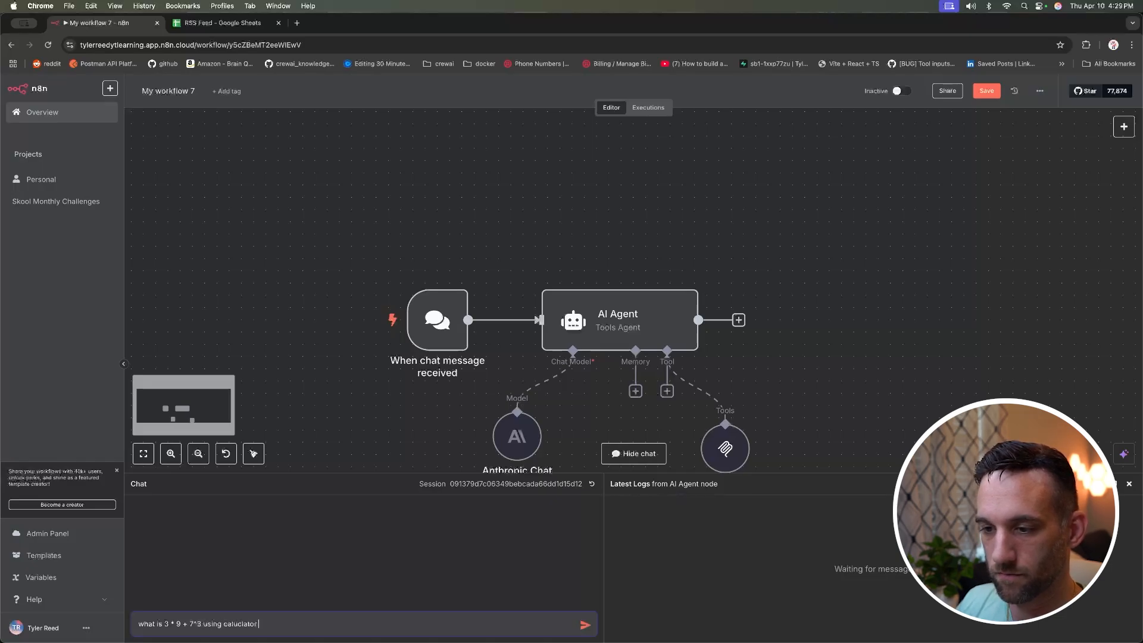
pyautogui.press('Return')
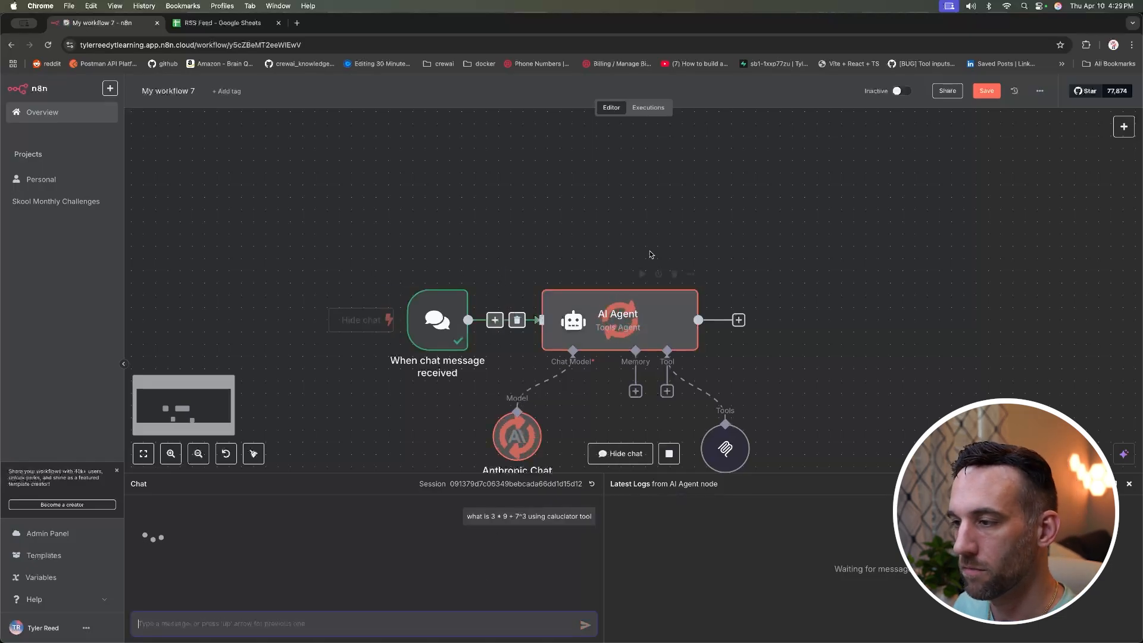
pyautogui.scroll(-1, 643, 298)
pyautogui.scroll(-1, 886, 340)
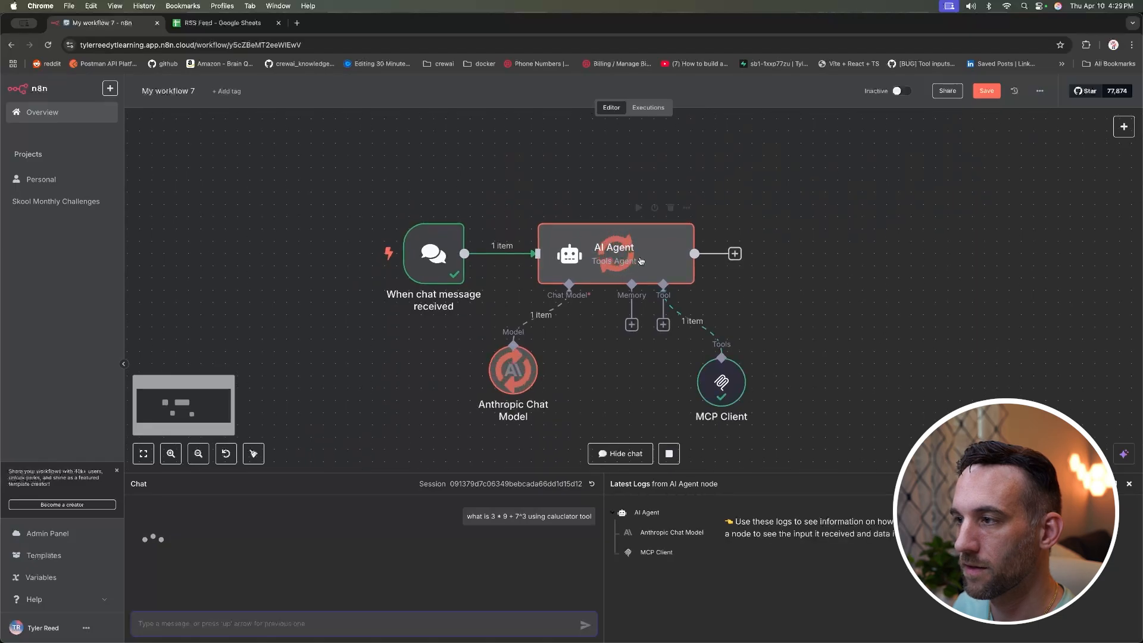
pyautogui.scroll(-1, 723, 387)
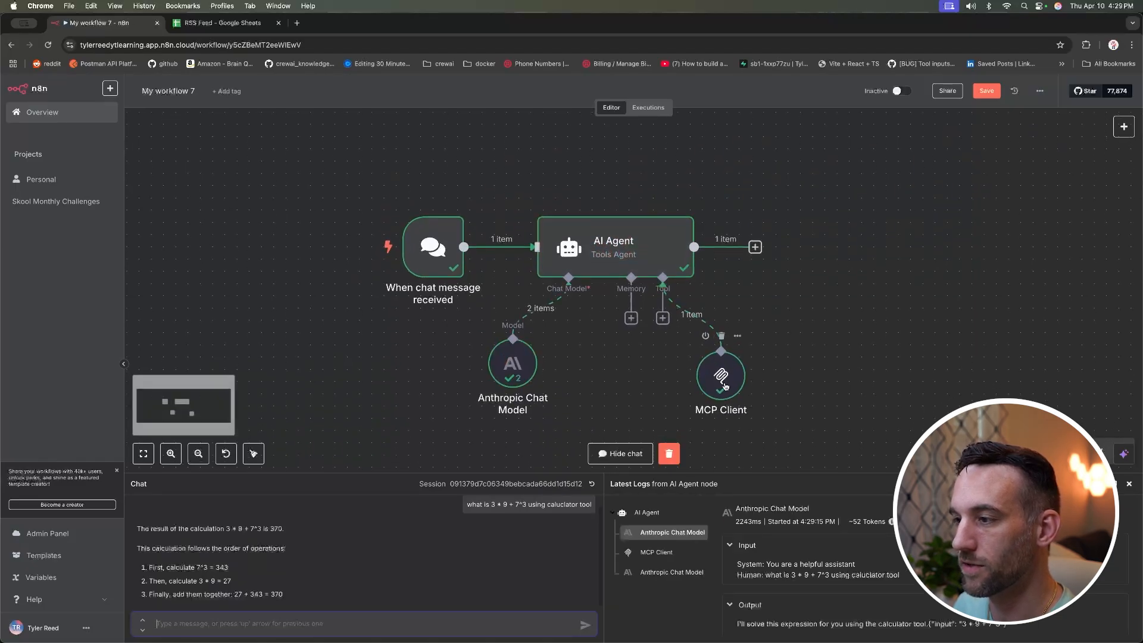
pyautogui.click(727, 383)
# Step: Inspect the MCP Client run: expression 3 * 9 + 7^3 sent, 370 returned
pyautogui.doubleClick(727, 383)
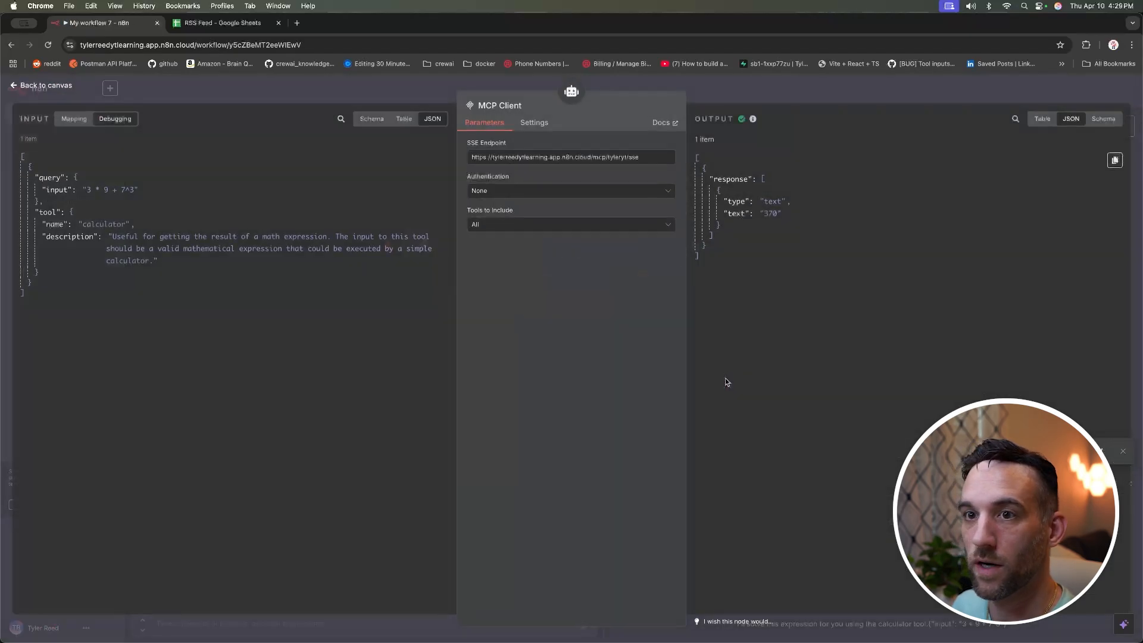
pyautogui.moveTo(151, 189); pyautogui.dragTo(125, 223)
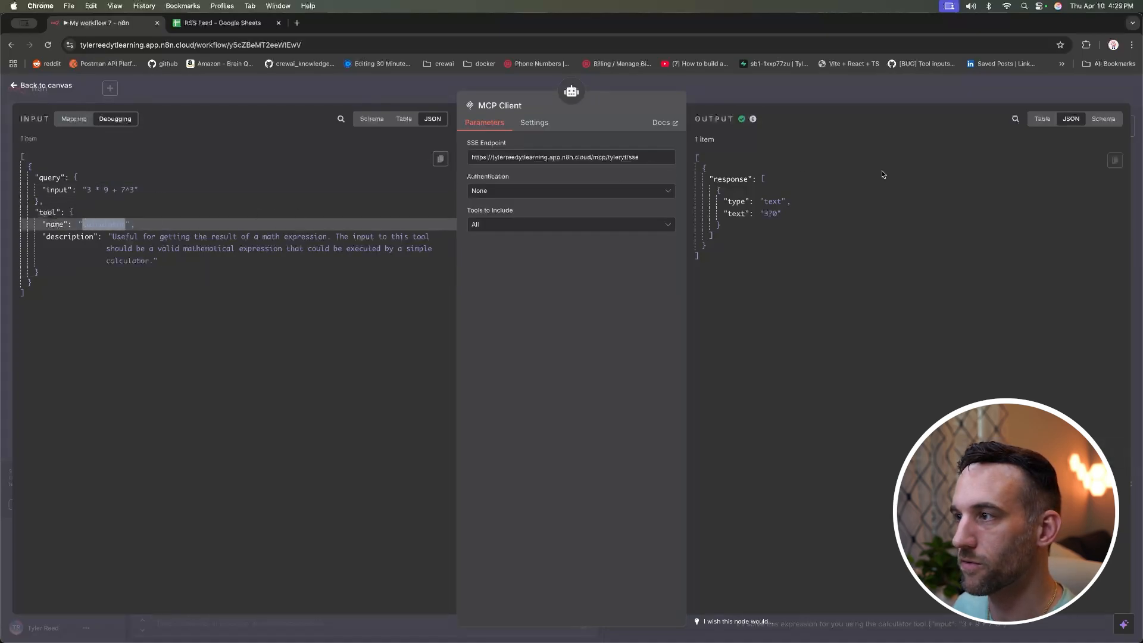
pyautogui.doubleClick(767, 213)
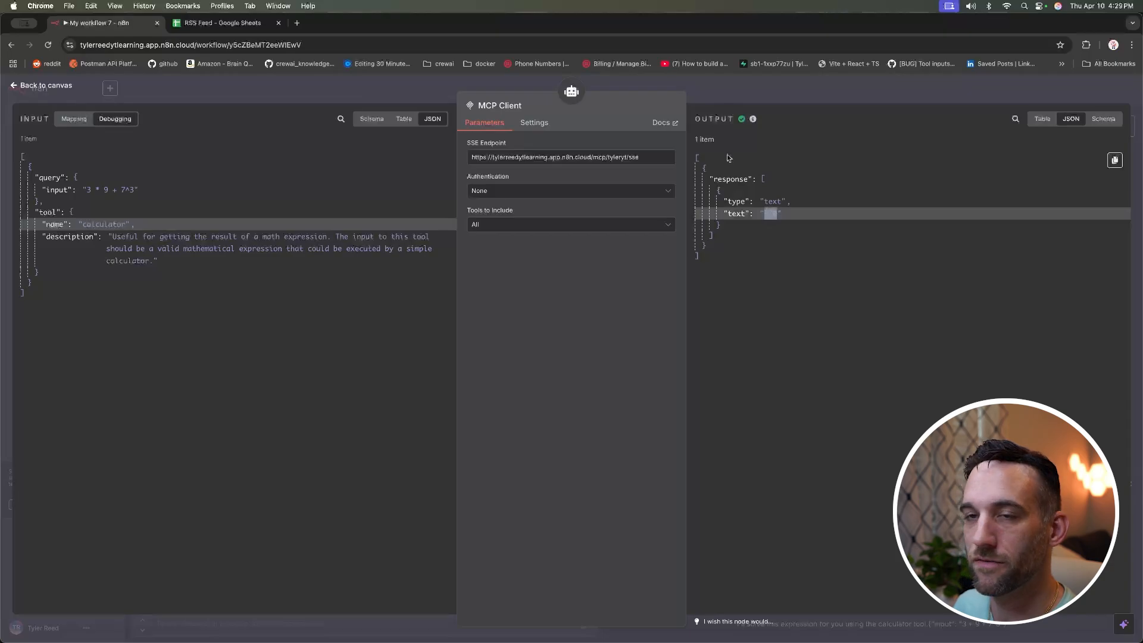
pyautogui.click(47, 88)
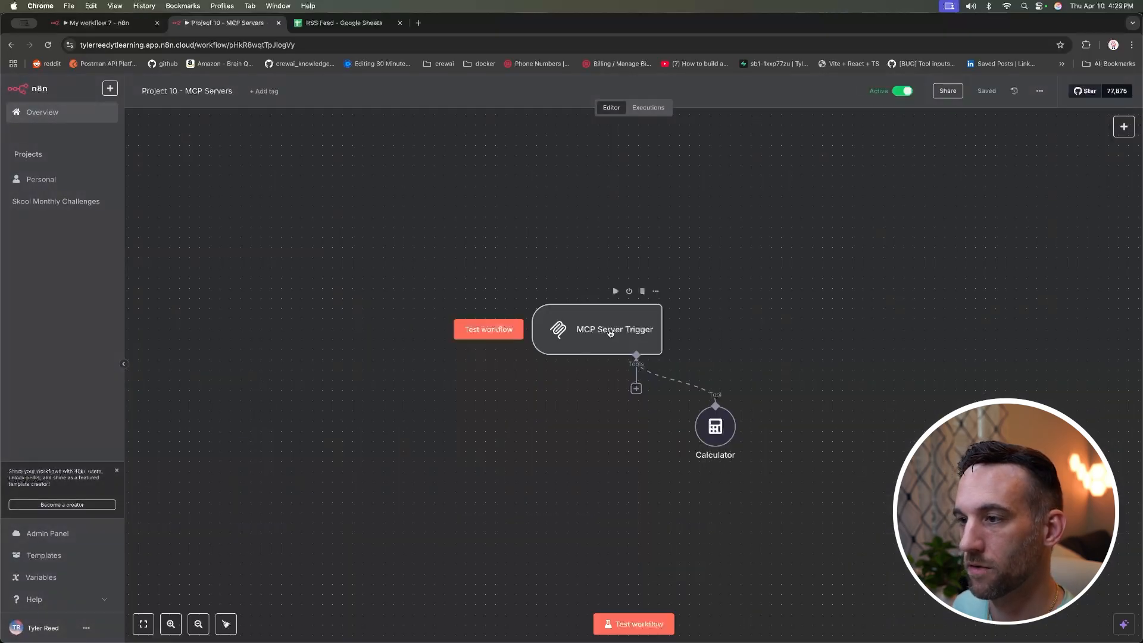
# Step: Confirm the Project 10 - MCP Servers Calculator execution returned 370, then go back to its editor
pyautogui.click(651, 109)
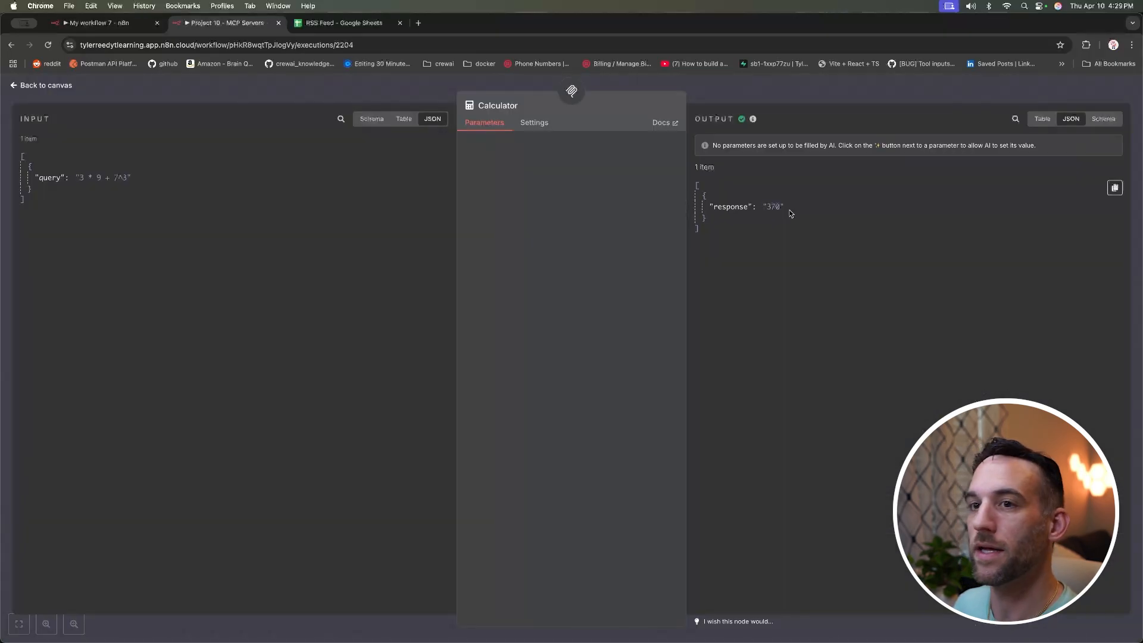
pyautogui.moveTo(791, 213); pyautogui.dragTo(730, 208)
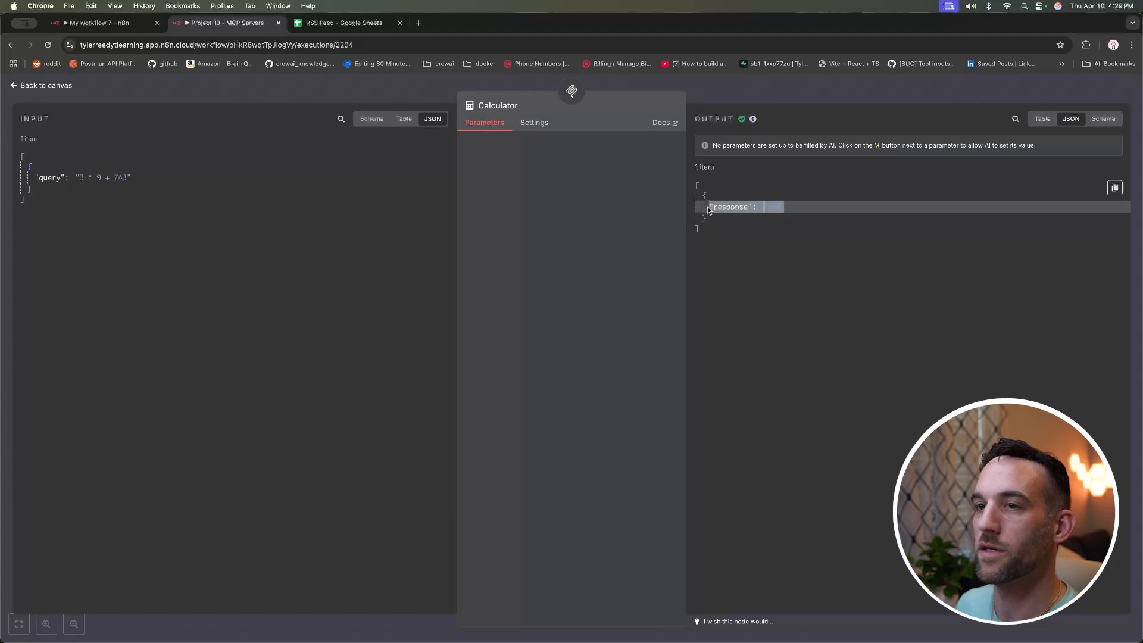
pyautogui.moveTo(131, 176); pyautogui.dragTo(38, 177)
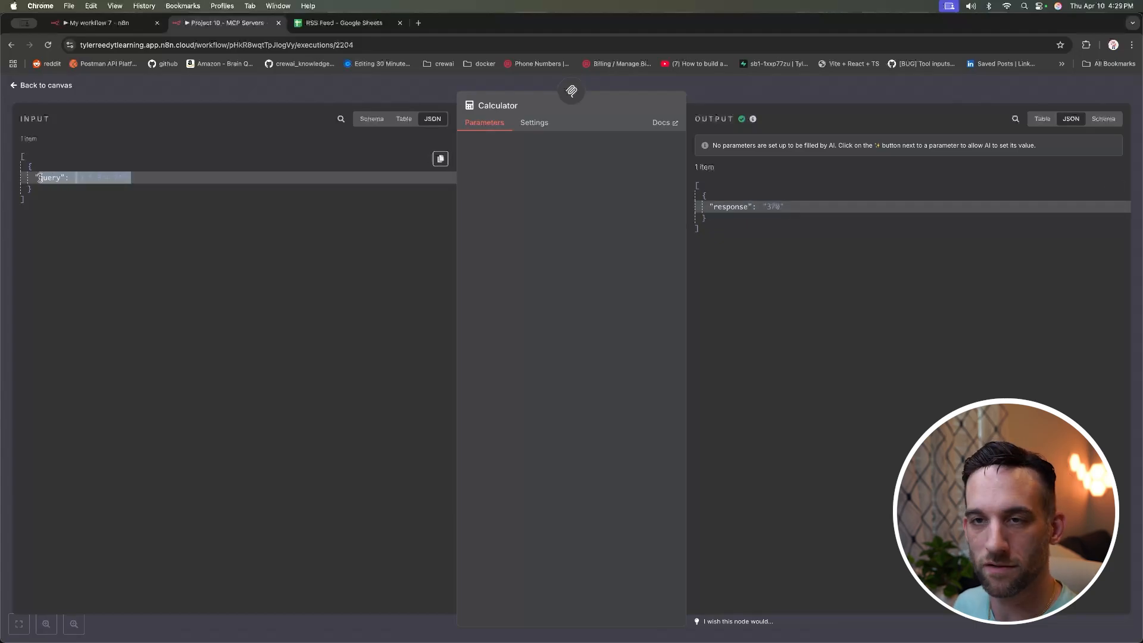
pyautogui.click(155, 168)
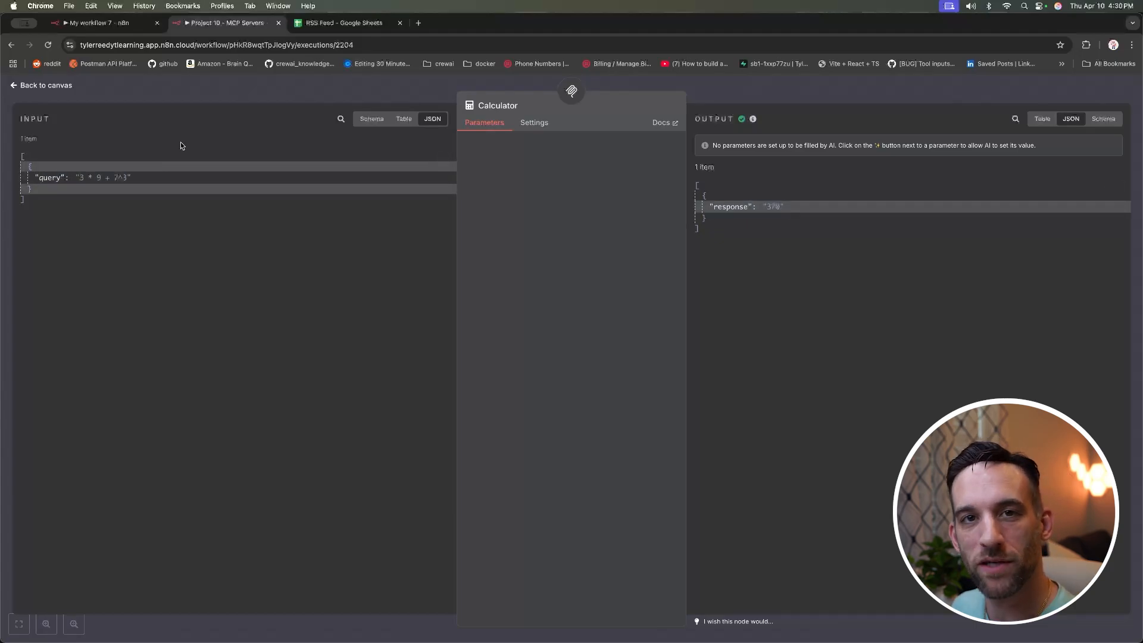
pyautogui.press('Escape')
pyautogui.click(112, 23)
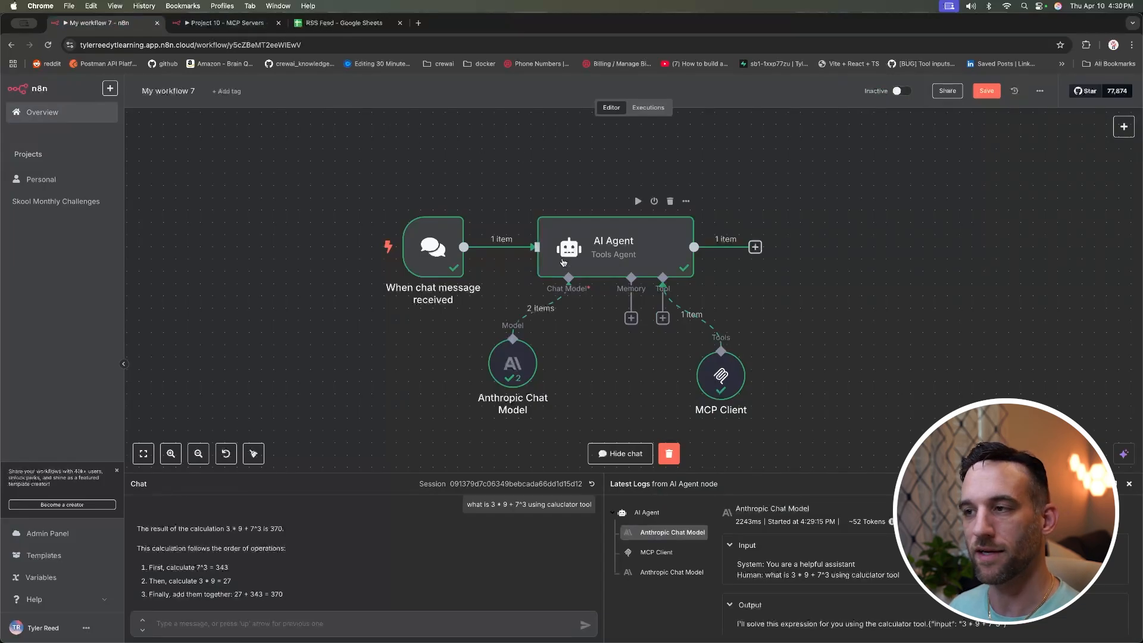
pyautogui.click(236, 24)
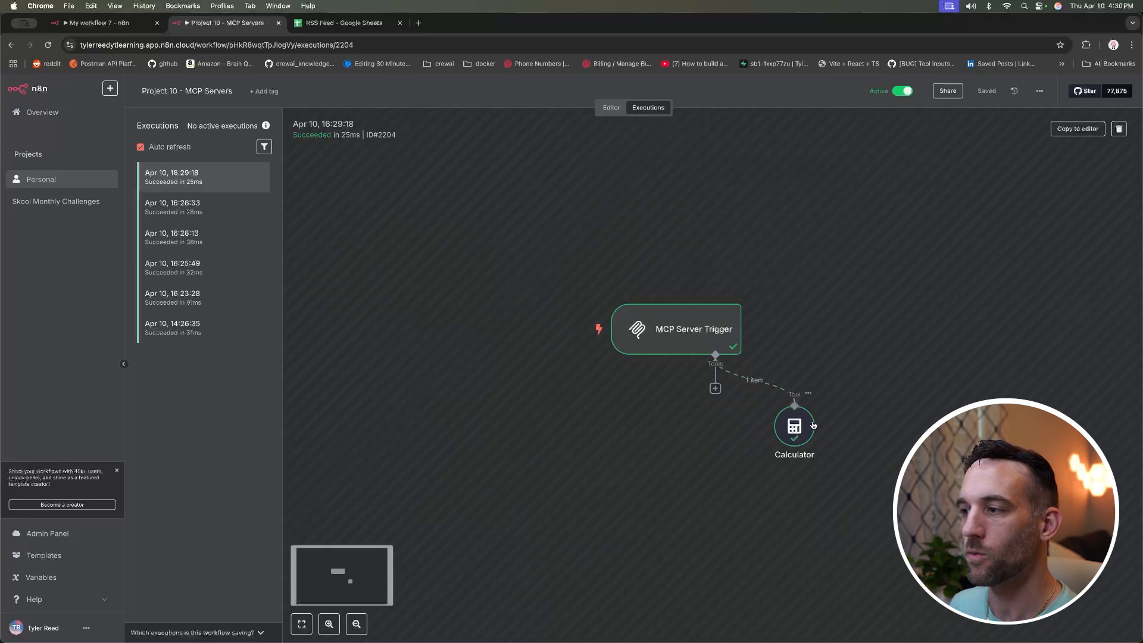
pyautogui.click(618, 107)
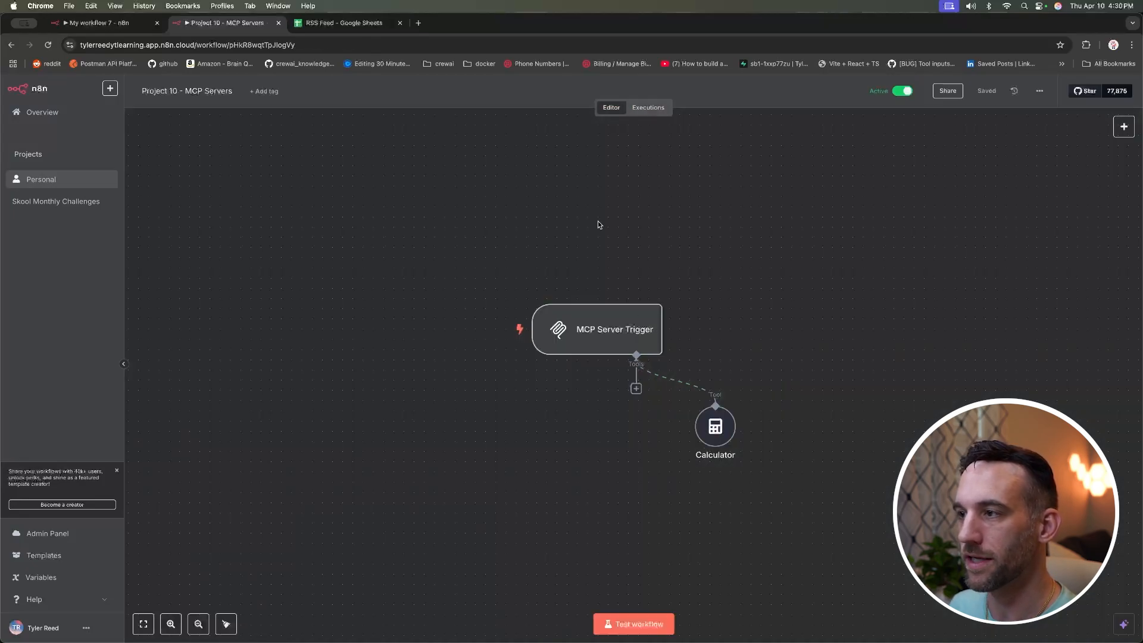
# Step: Add a Google Sheets Tool to the MCP Server Trigger's tools
pyautogui.click(705, 426)
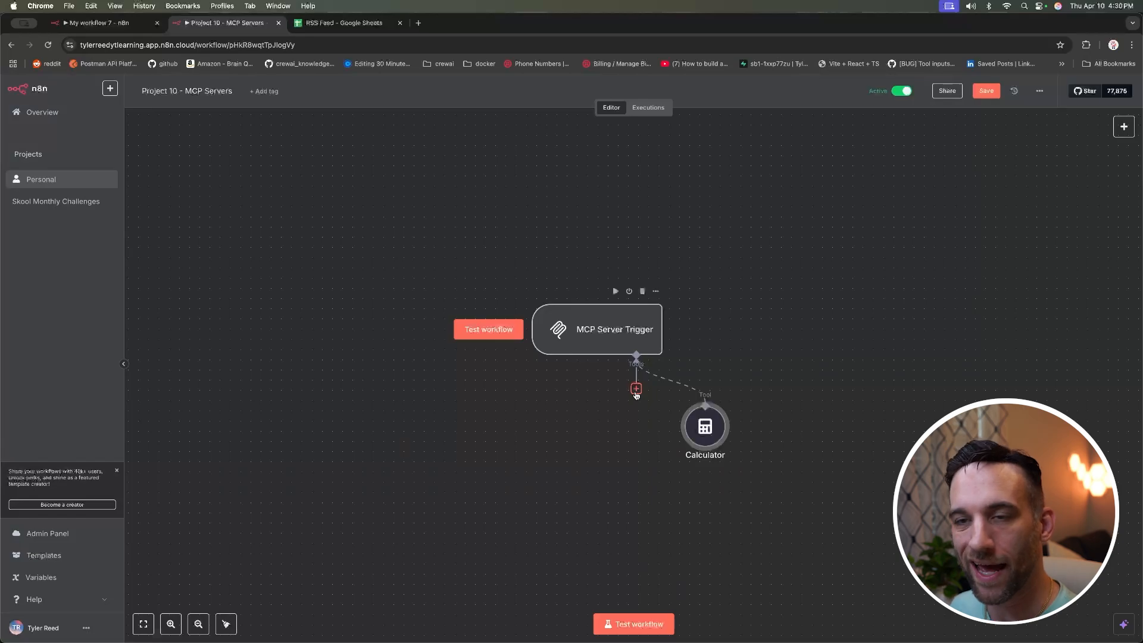
pyautogui.click(636, 388)
pyautogui.click(637, 389)
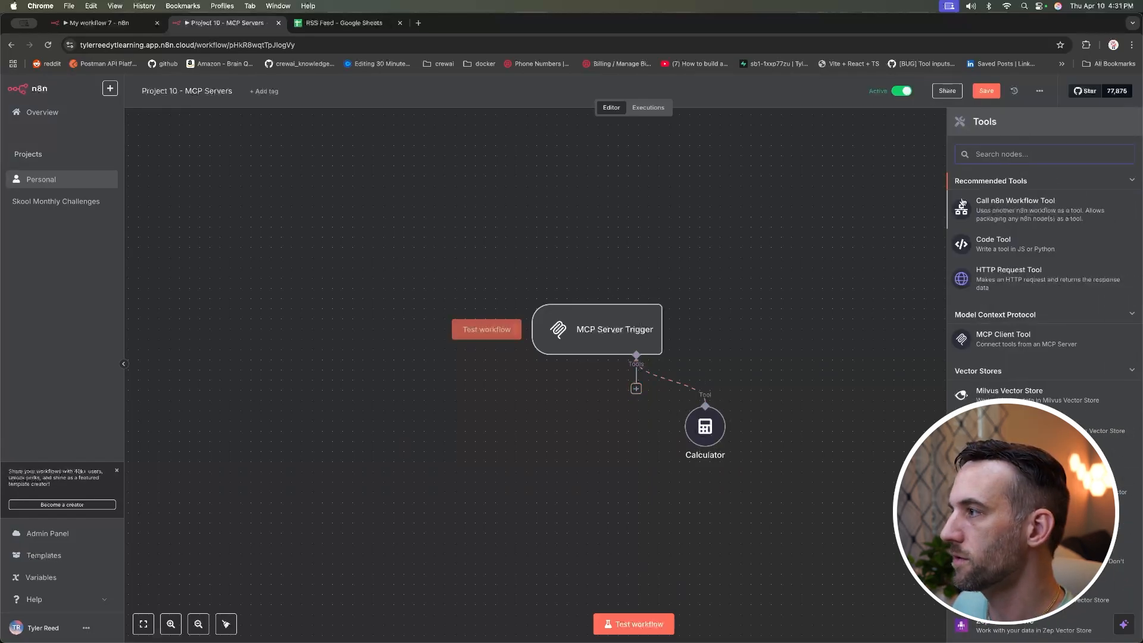
pyautogui.write('google shee')
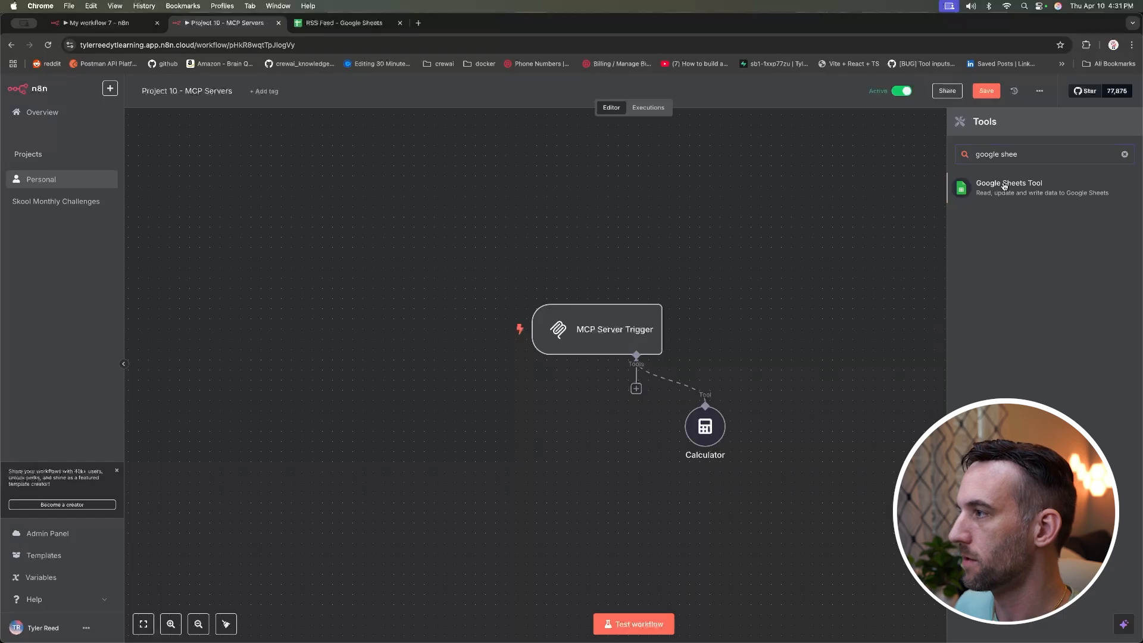
pyautogui.click(1005, 186)
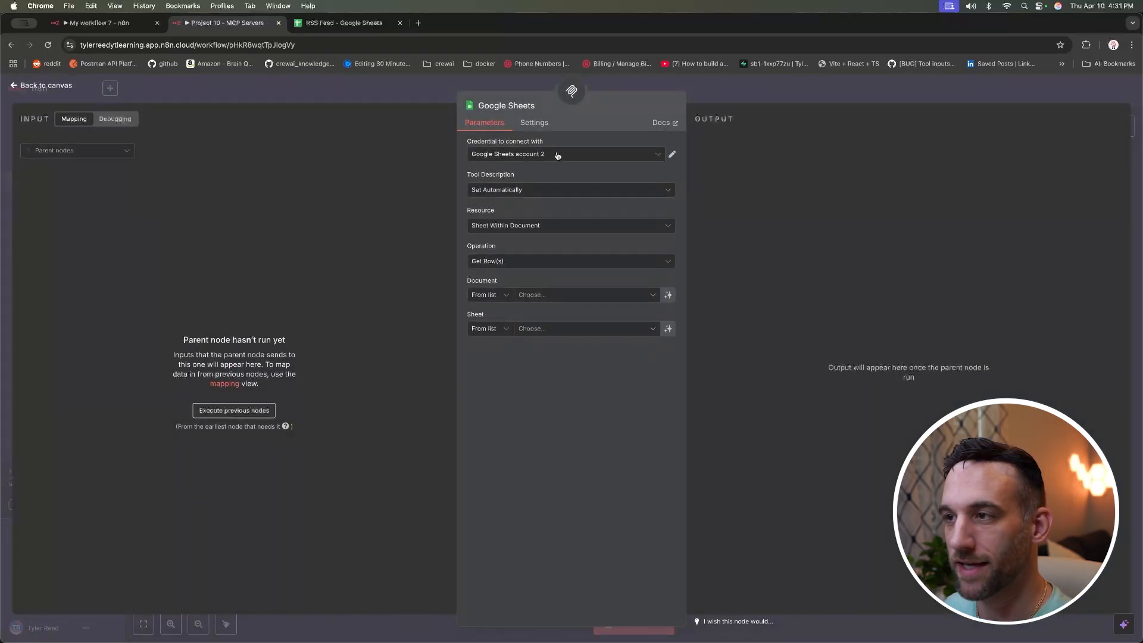
# Step: Set the Google Sheets tool to document RSS Feed, sheet feed, and save the workflow
pyautogui.click(570, 295)
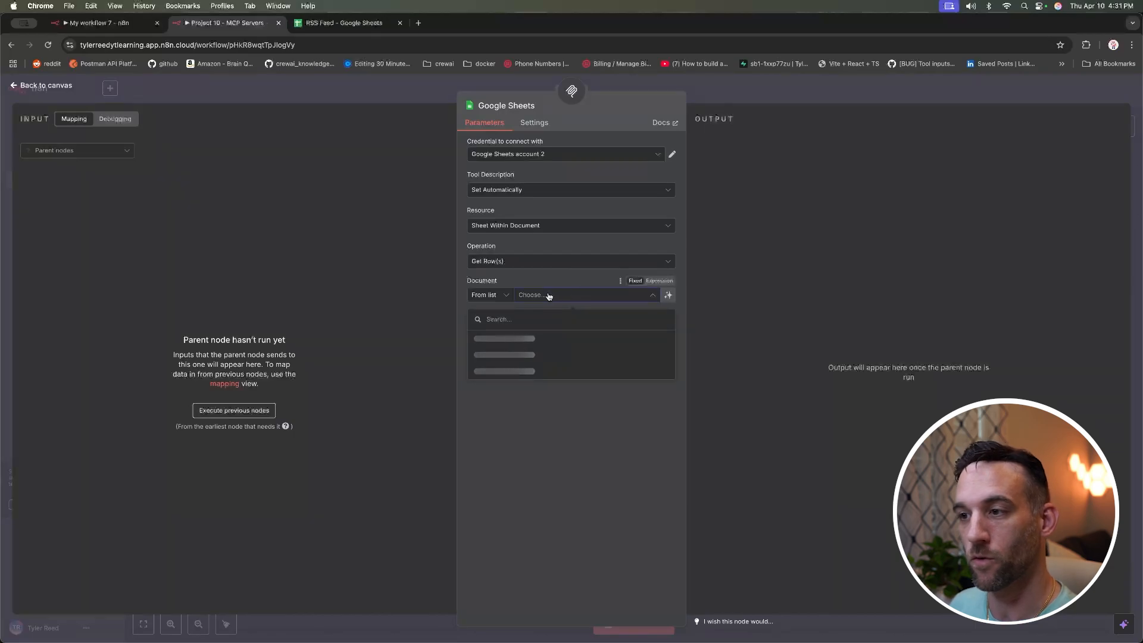
pyautogui.click(515, 355)
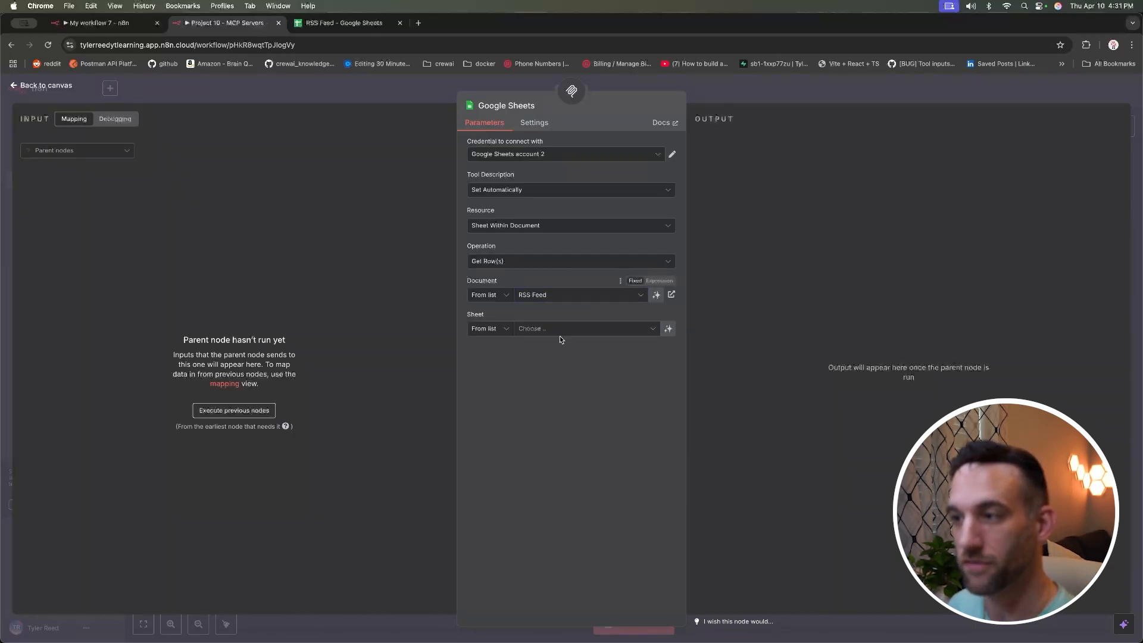
pyautogui.click(570, 329)
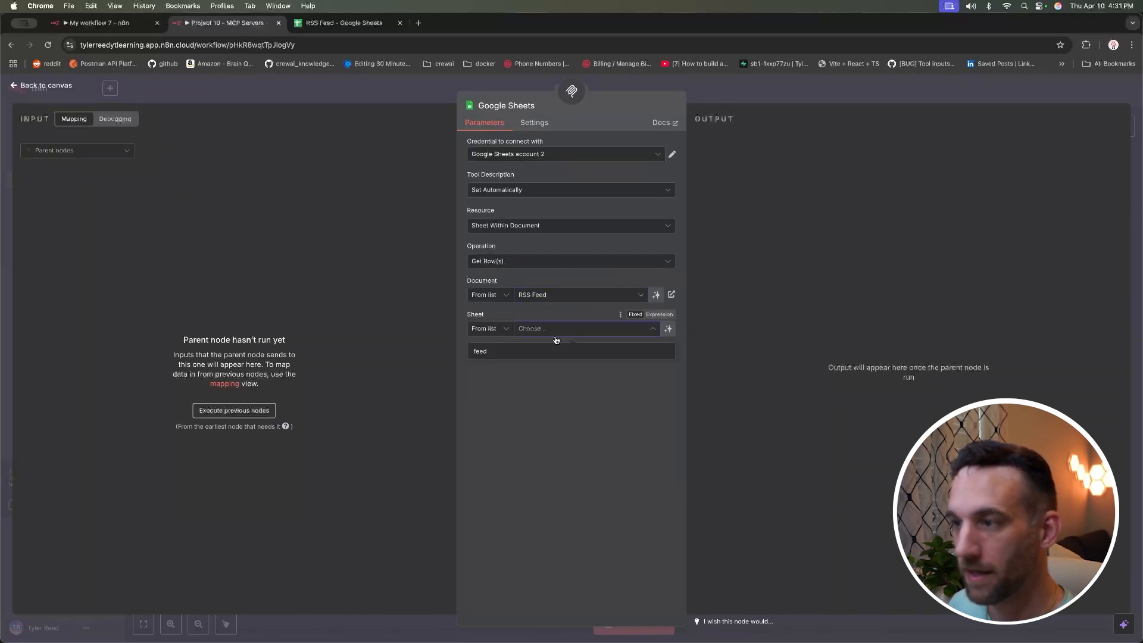
pyautogui.click(515, 351)
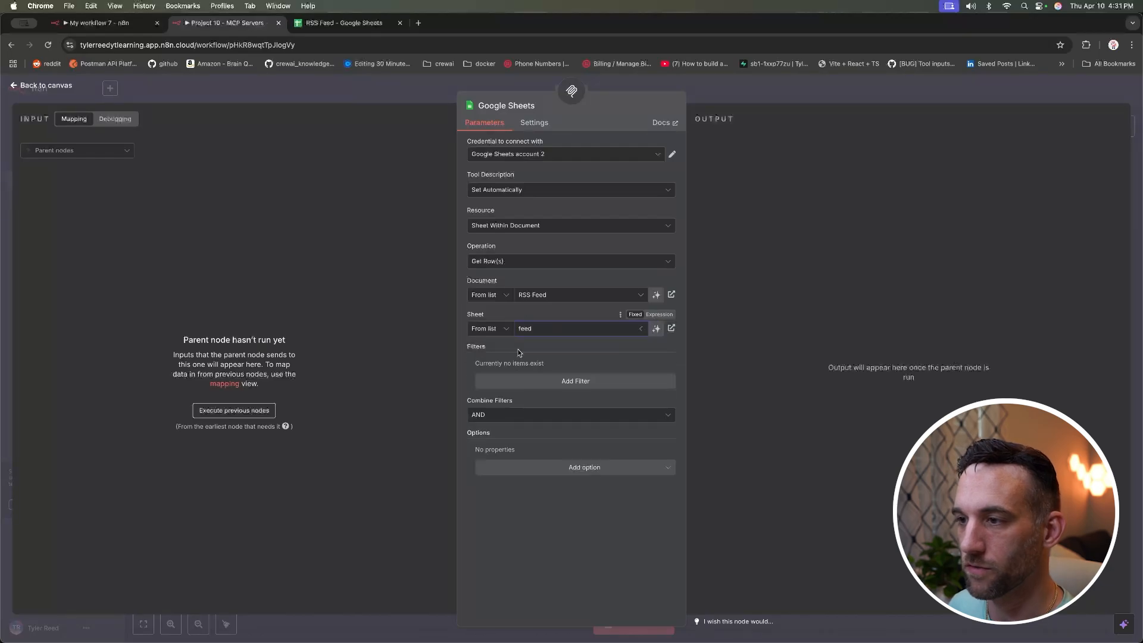
pyautogui.click(62, 87)
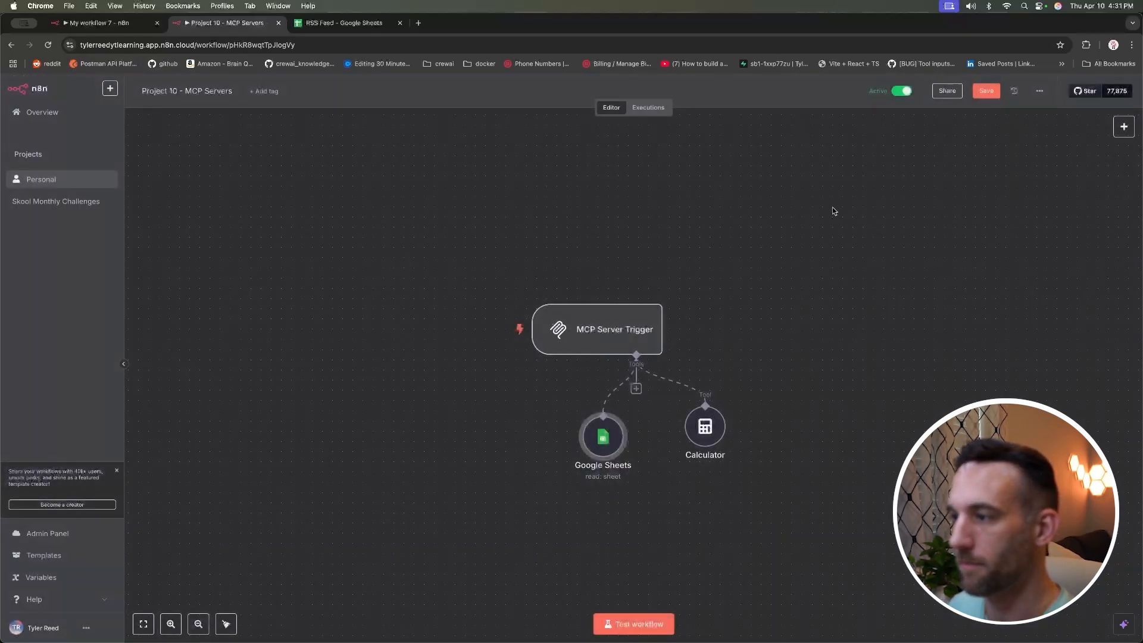
pyautogui.click(986, 90)
pyautogui.click(122, 25)
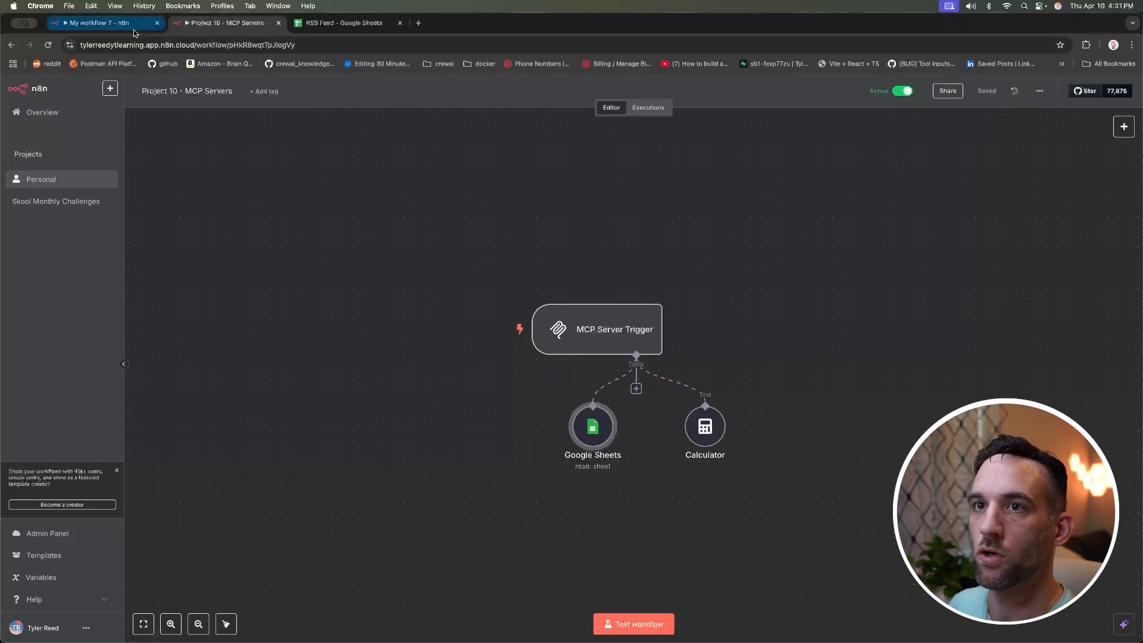
# Step: Change the MCP Client's Tools to Include from Selected to All, exposing Google_Sheets and calculator
pyautogui.hscroll(1, 350, 367)
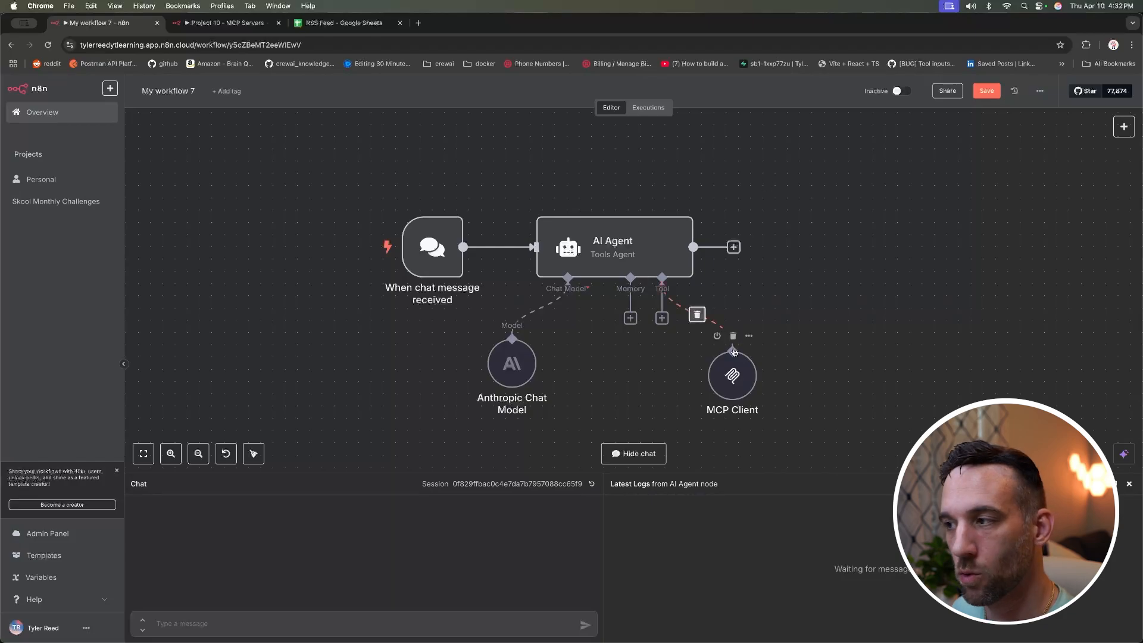
pyautogui.doubleClick(734, 381)
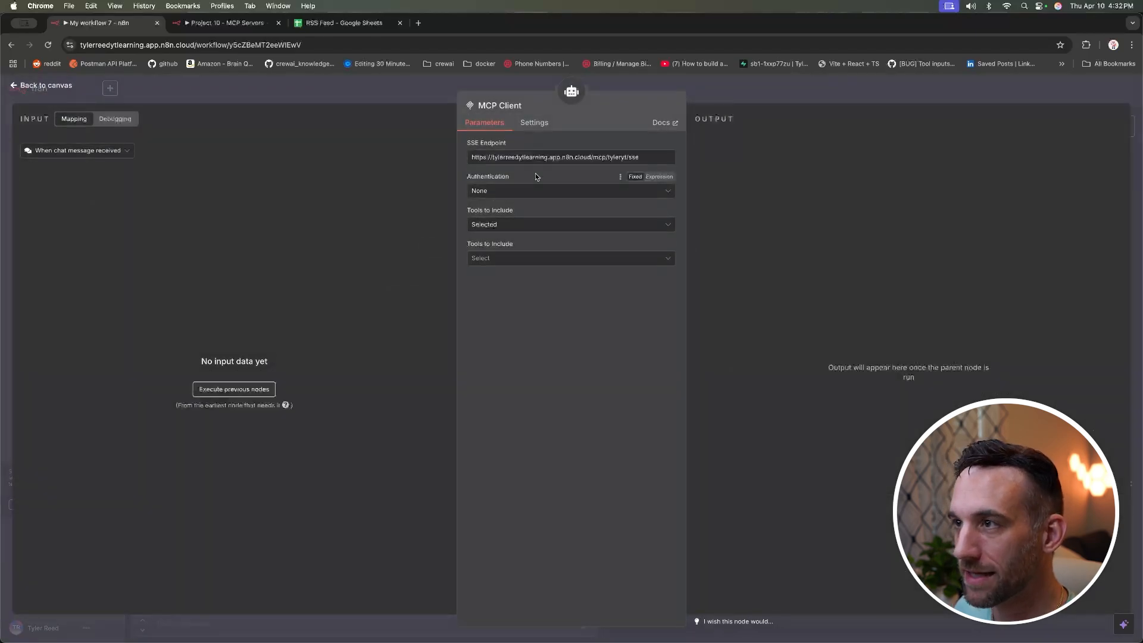
pyautogui.click(526, 225)
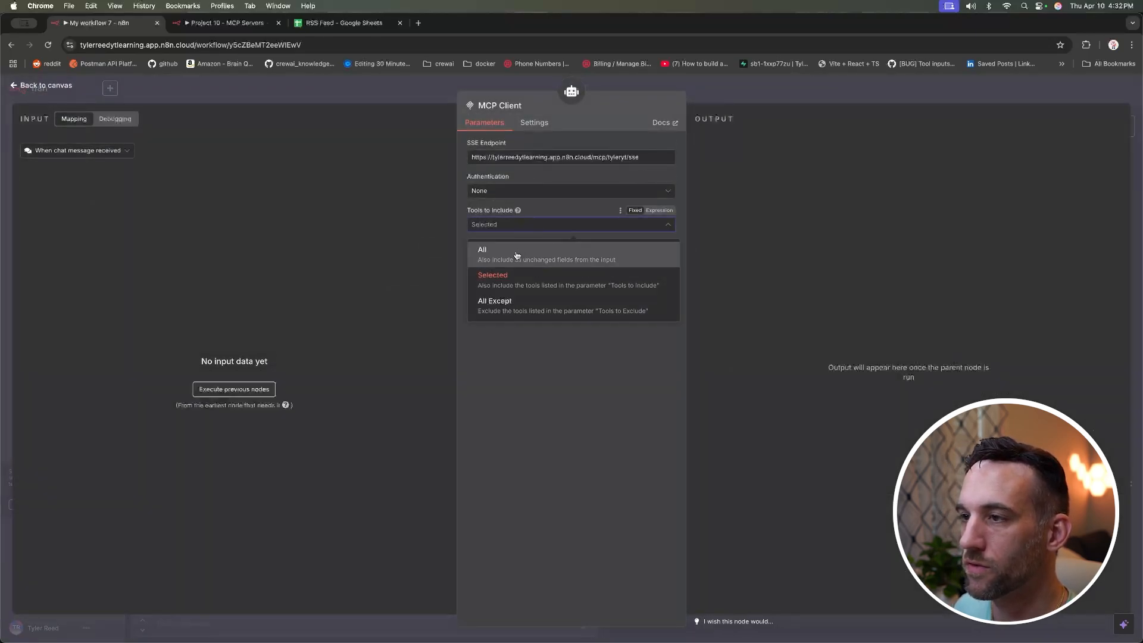
pyautogui.click(512, 277)
pyautogui.click(511, 258)
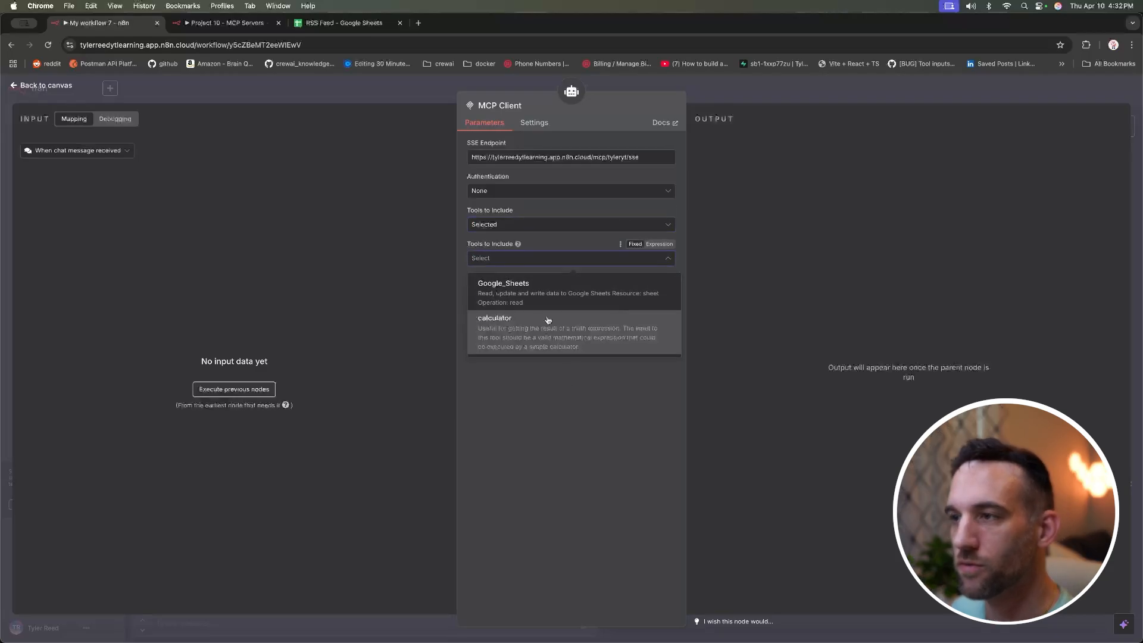
pyautogui.click(518, 225)
pyautogui.click(514, 248)
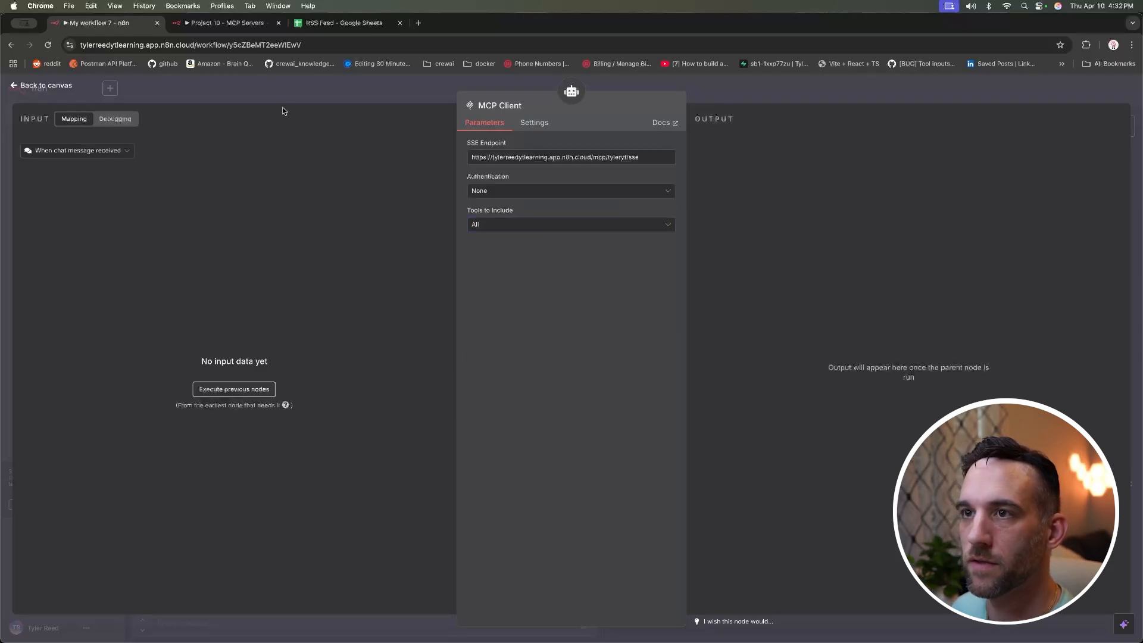
pyautogui.press('Escape')
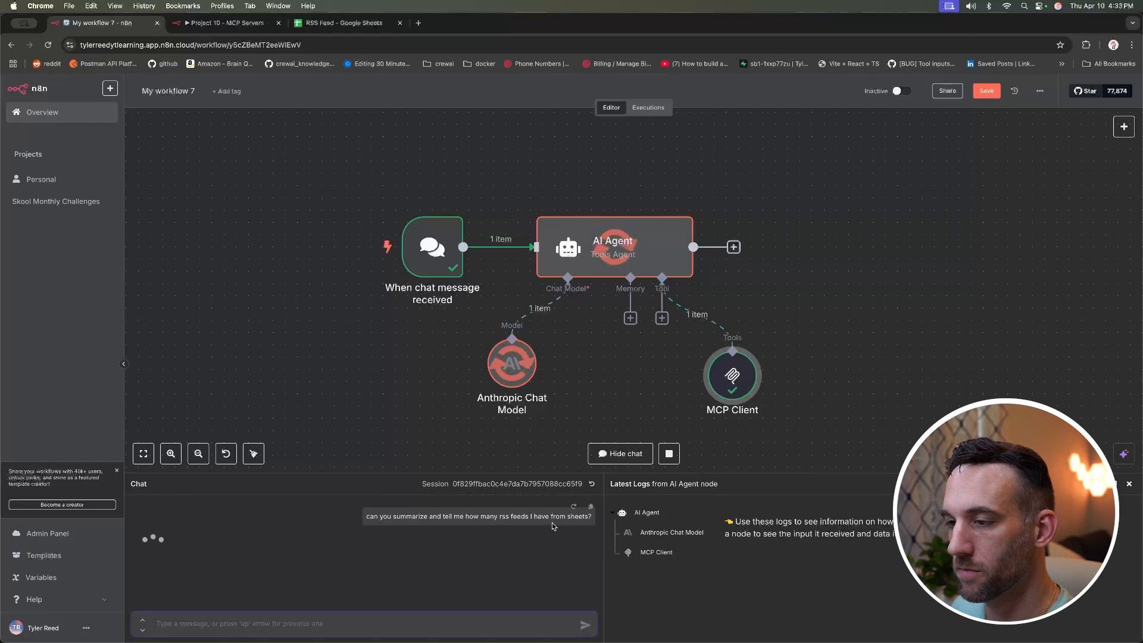
# Step: Read the agent's RSS Feed Summary, which reports all 5 feed entries
pyautogui.moveTo(428, 474); pyautogui.dragTo(427, 421)
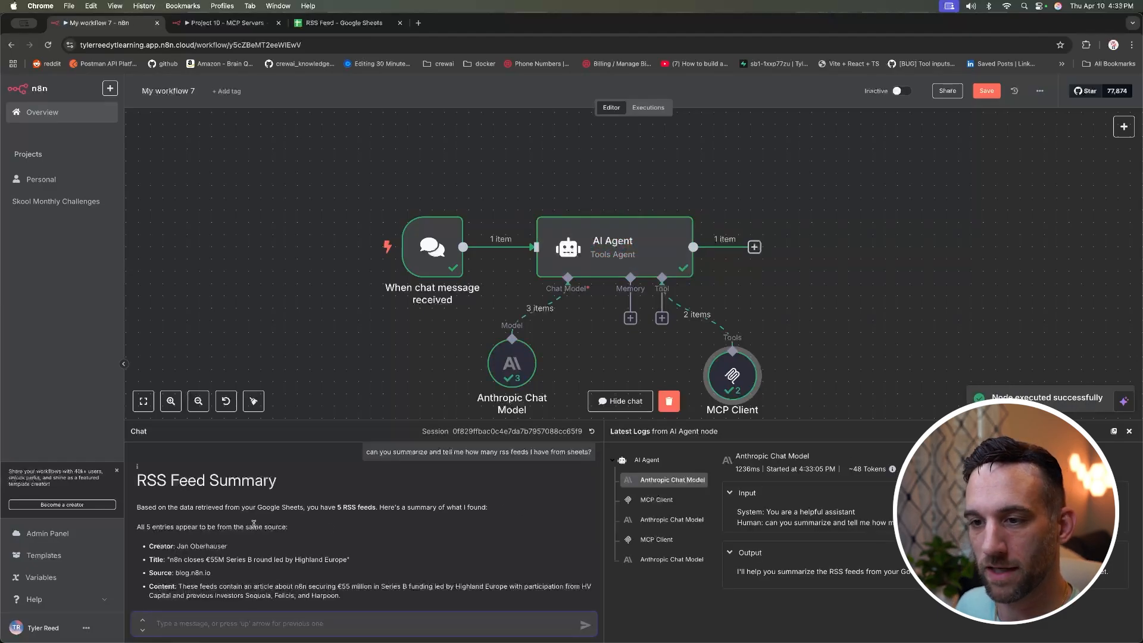
pyautogui.moveTo(166, 525); pyautogui.dragTo(206, 525)
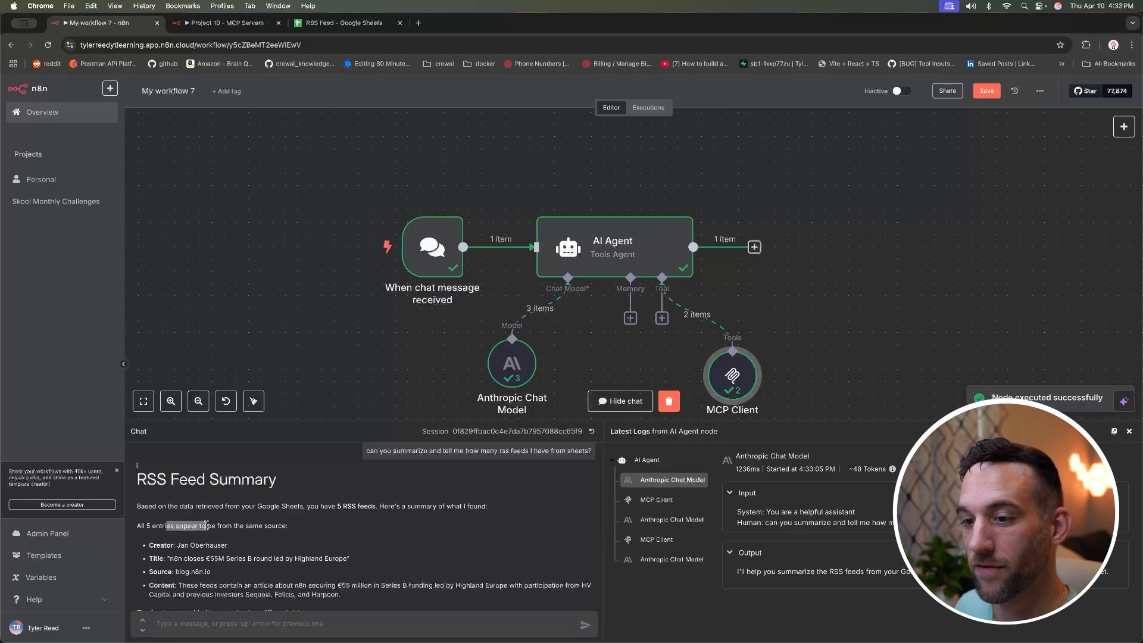
pyautogui.scroll(-4, 310, 527)
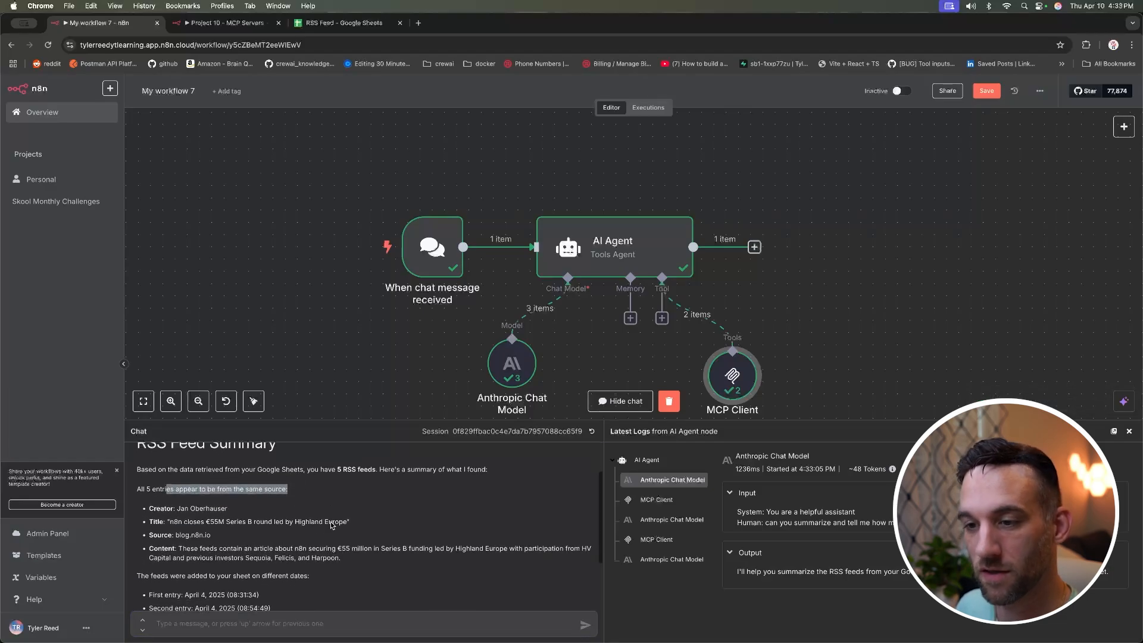
pyautogui.scroll(-1, 331, 525)
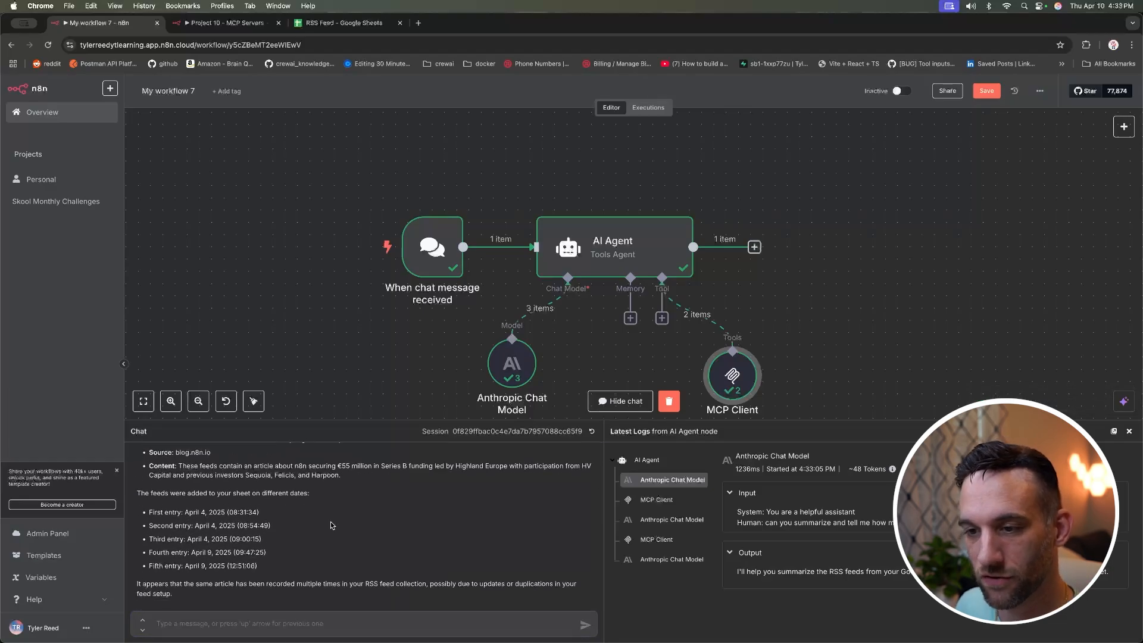
pyautogui.moveTo(272, 568); pyautogui.dragTo(148, 516)
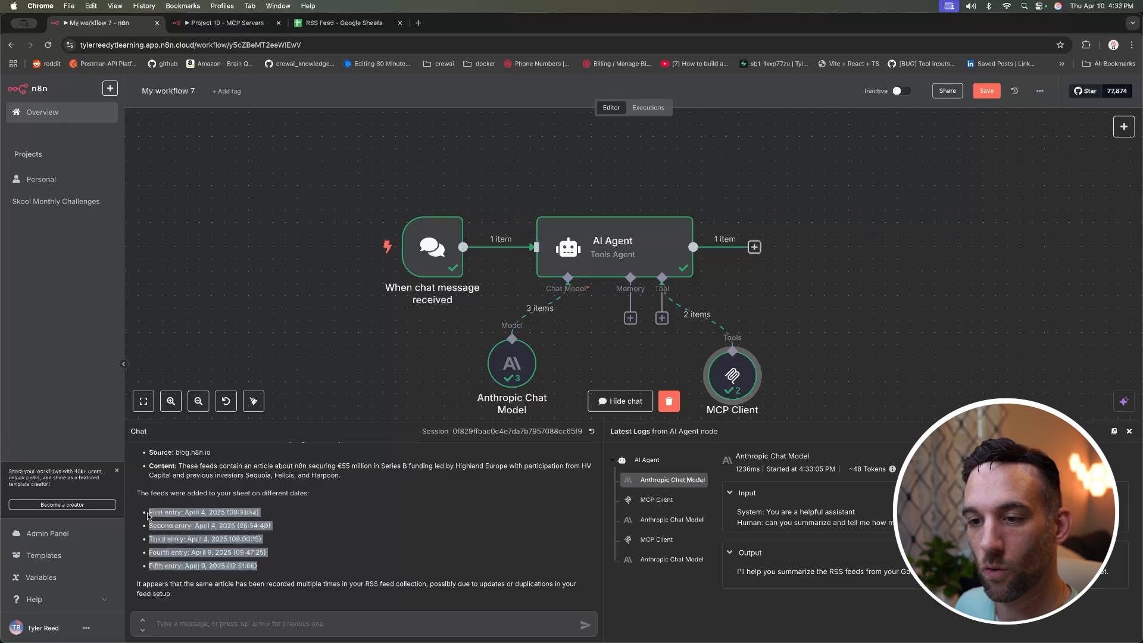
pyautogui.click(305, 513)
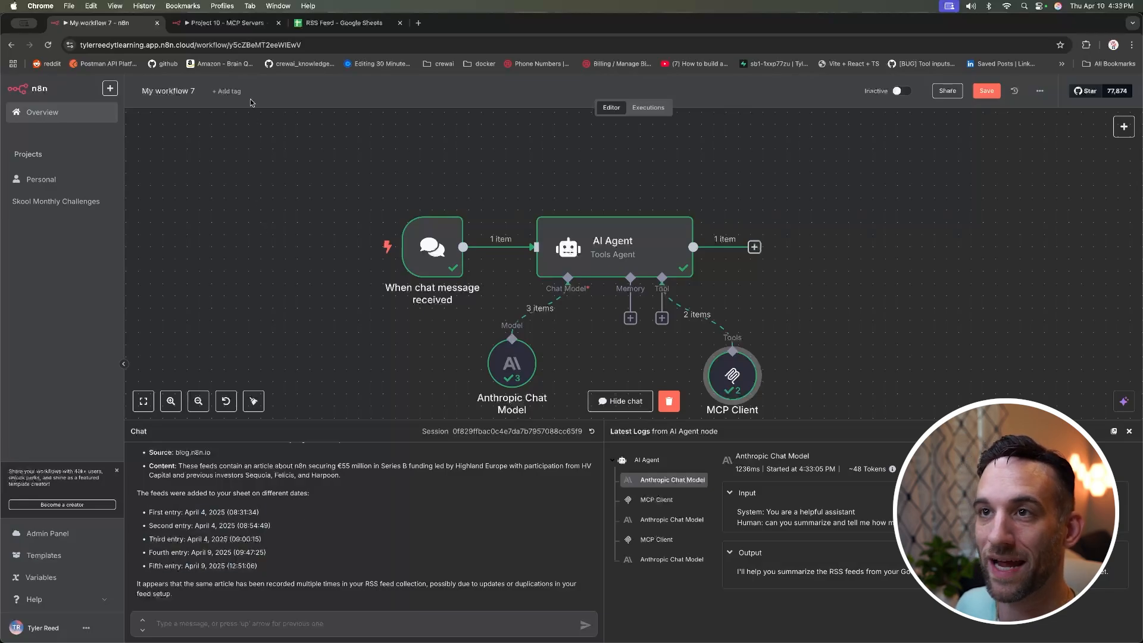
# Step: Count the five feed rows in the RSS Feed spreadsheet to confirm the summary
pyautogui.click(339, 22)
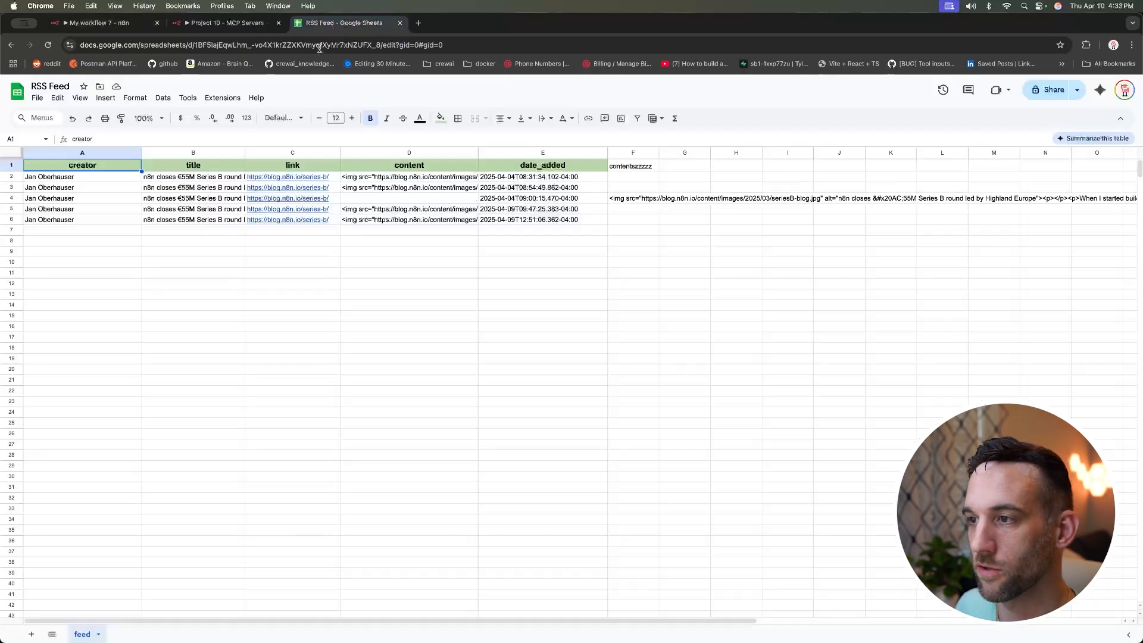
pyautogui.click(121, 179)
pyautogui.click(125, 199)
pyautogui.click(126, 211)
pyautogui.click(129, 221)
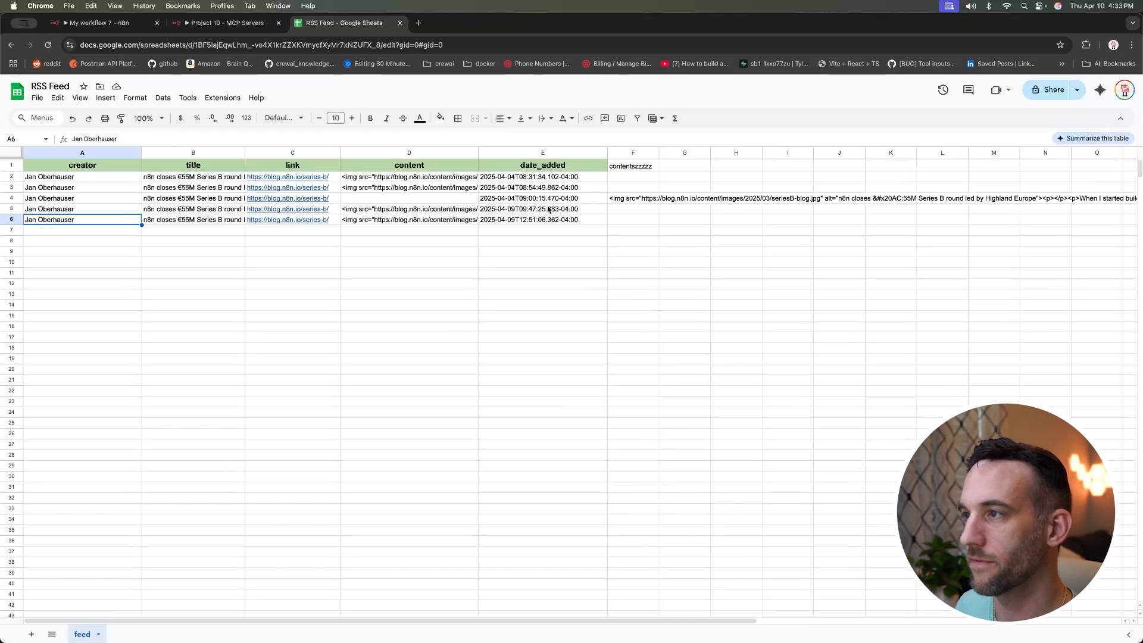
pyautogui.click(115, 25)
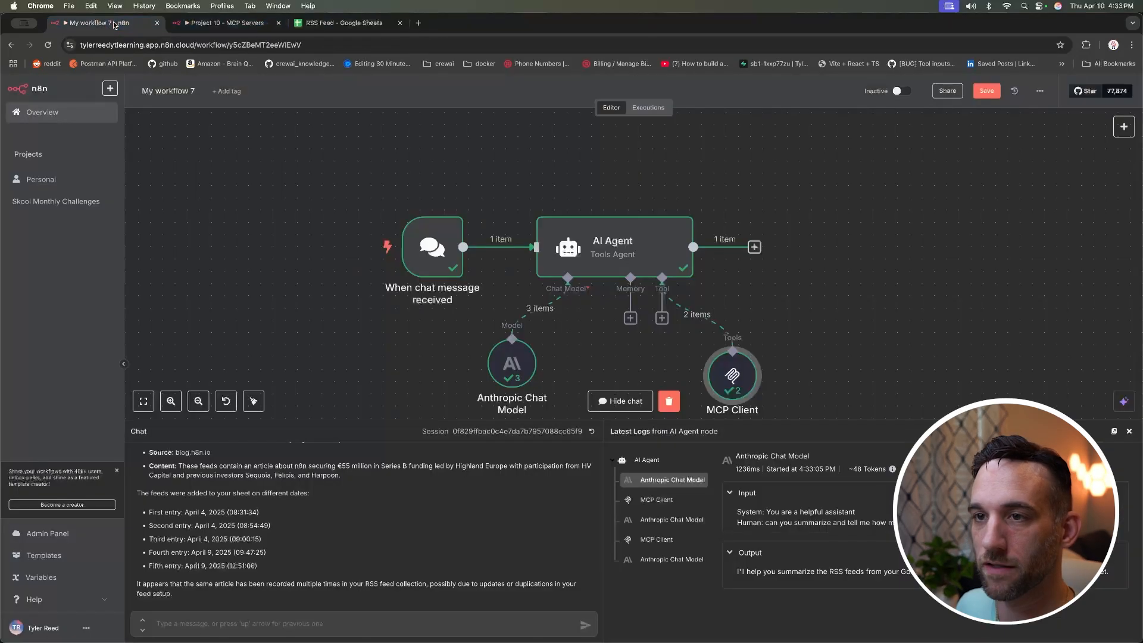